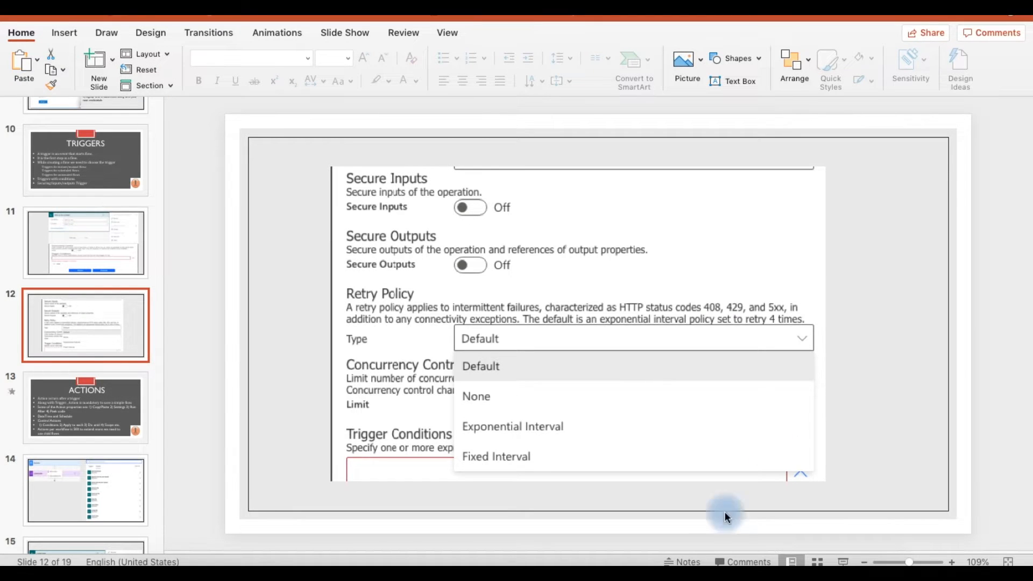
- Switch from PowerPoint to the browser showing Power Automate's Create page
left_click(561, 564)
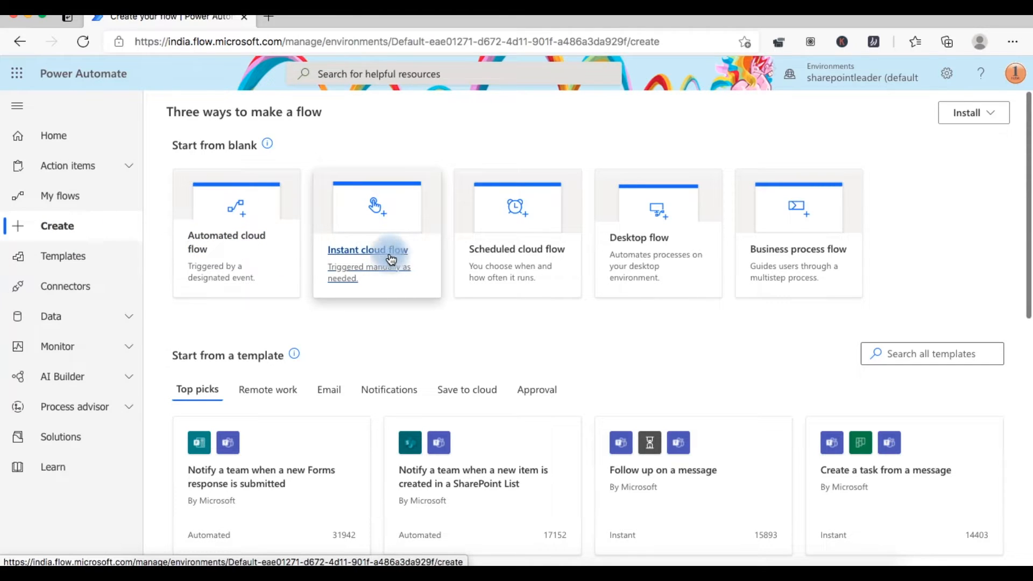
- Start a blank instant cloud flow using the 'Manually trigger a flow' trigger
left_click(214, 255)
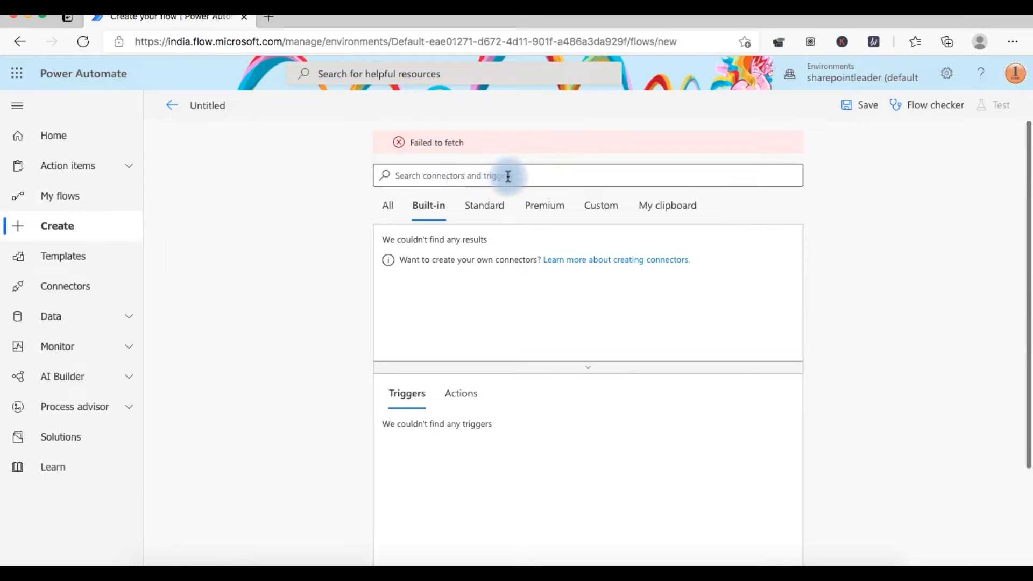
left_click(393, 207)
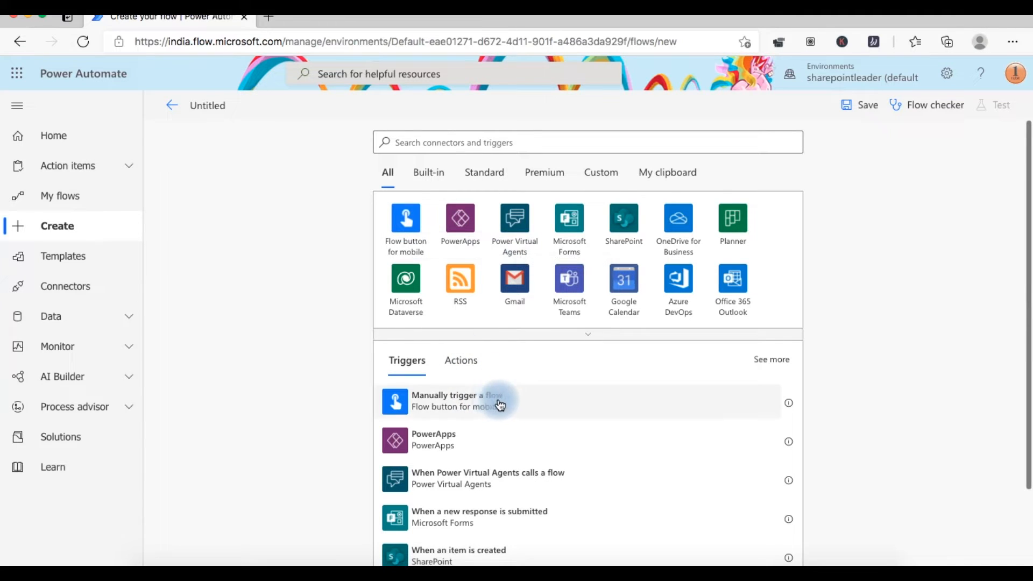
scroll(525, 403, "down", 1)
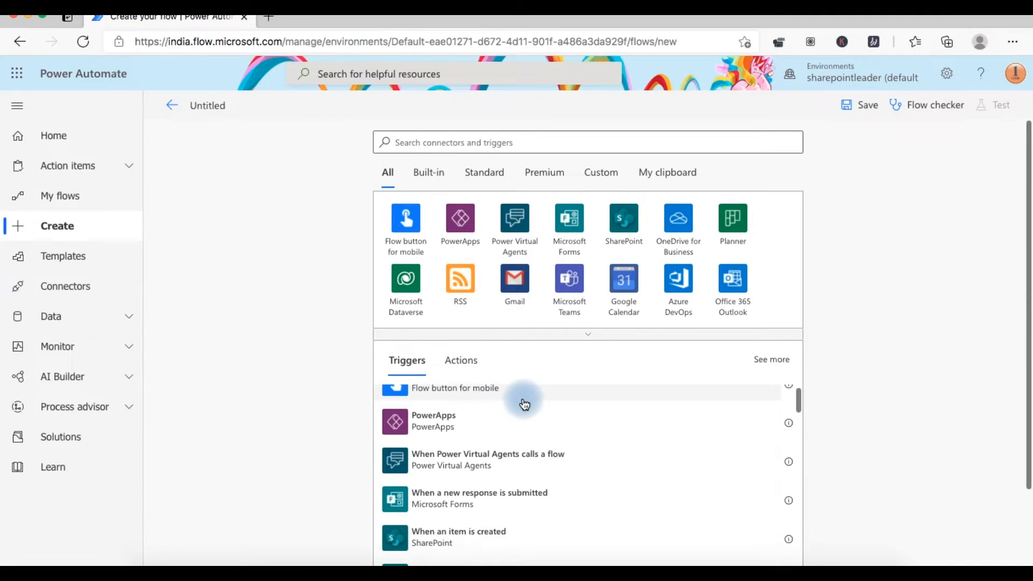
left_click(562, 394)
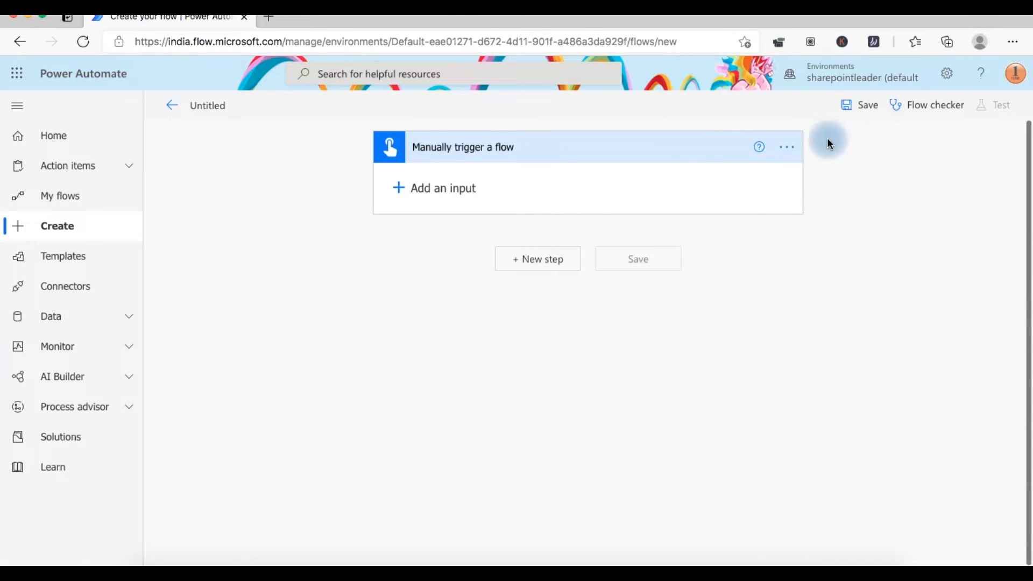
- Briefly try adding a user input, then delete the manual trigger step
left_click(794, 150)
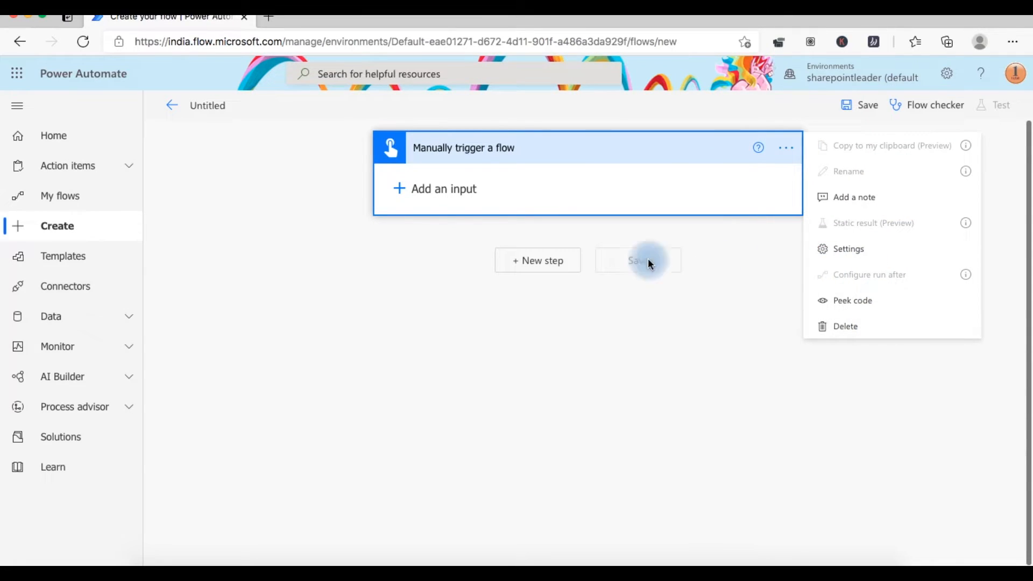
left_click(428, 189)
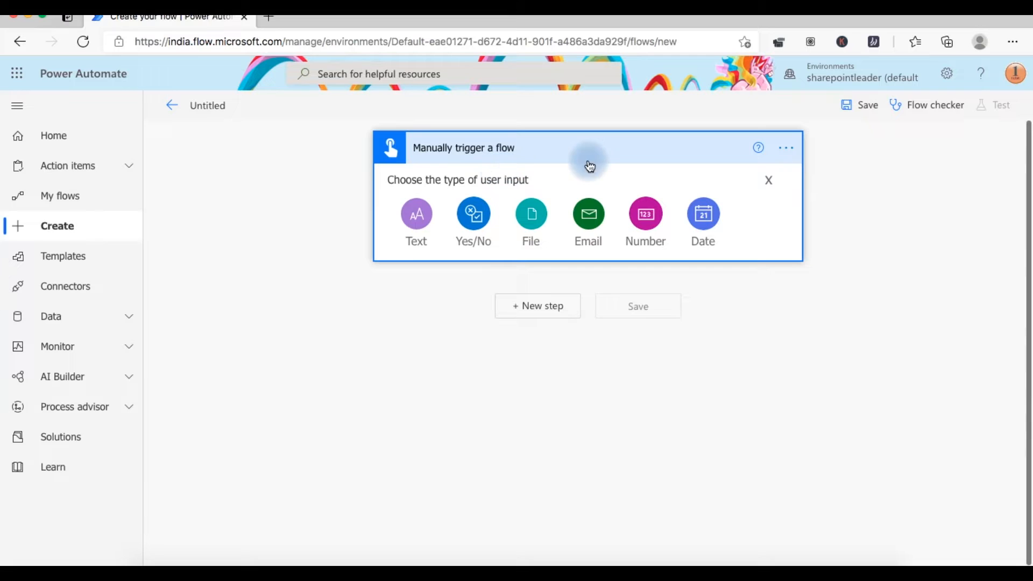
left_click(787, 153)
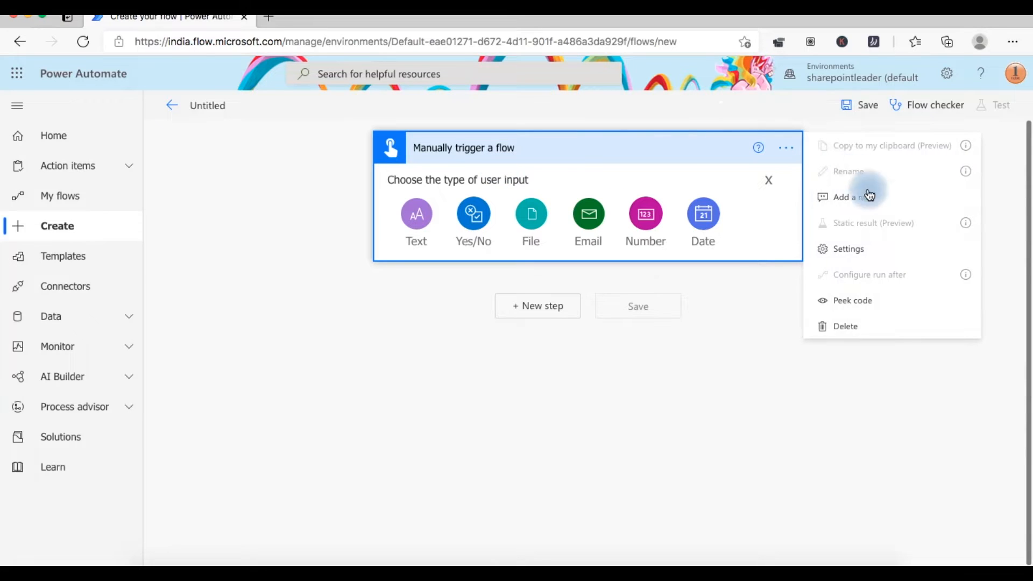
left_click(889, 329)
left_click(523, 346)
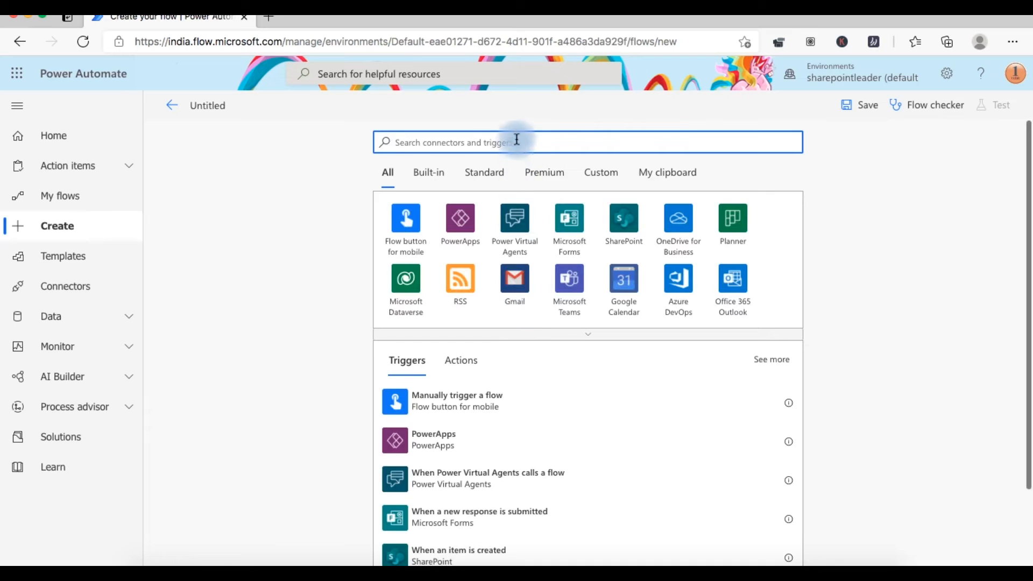
- Search 'schedule' and add the Schedule connector's Recurrence trigger
type("s")
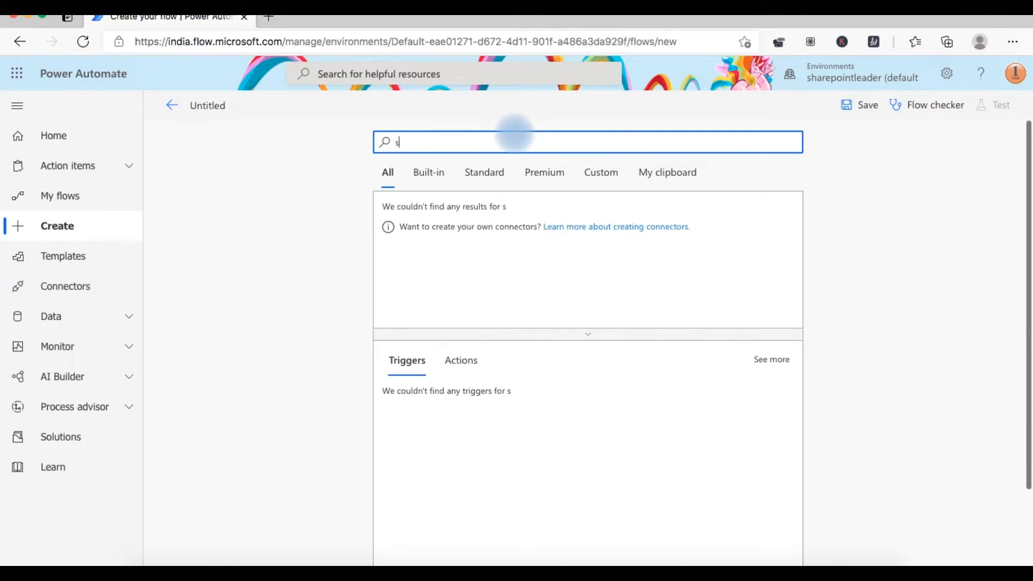
type("chedule")
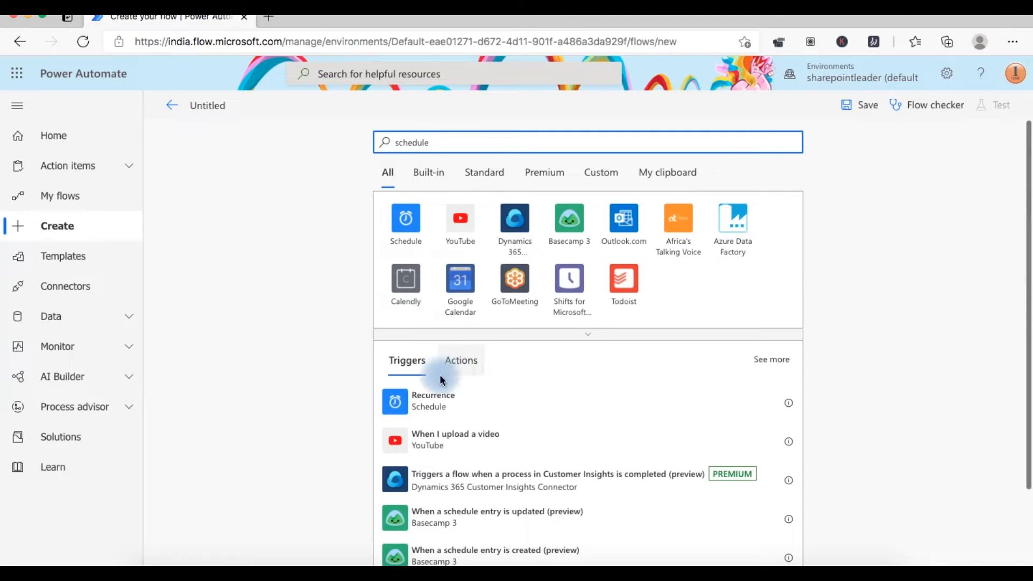
left_click(423, 241)
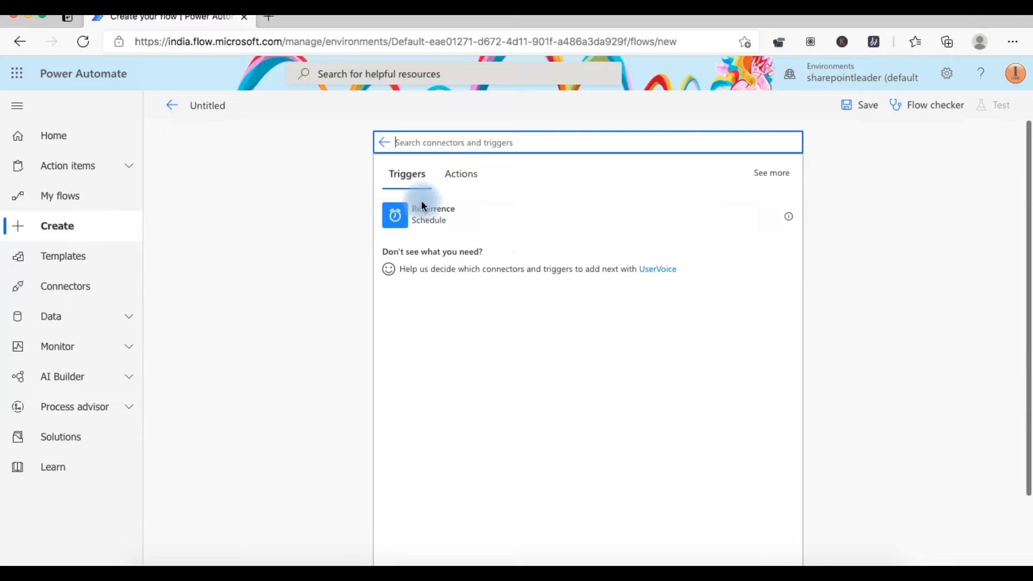
left_click(477, 220)
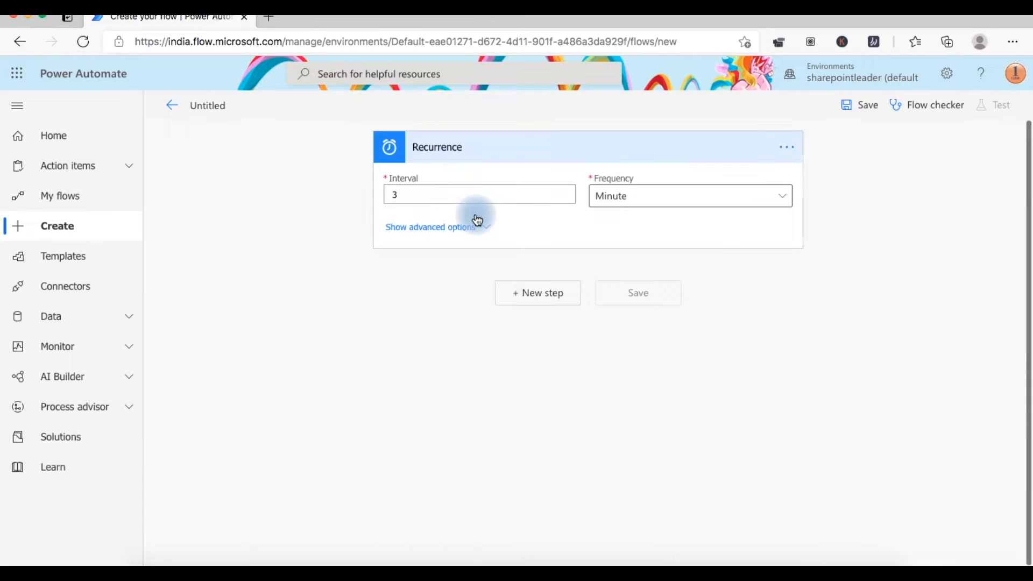
- Set the Recurrence to Interval 1, Frequency Day, and open its settings
left_click(401, 195)
key("BackSpace")
type("1")
left_click(643, 199)
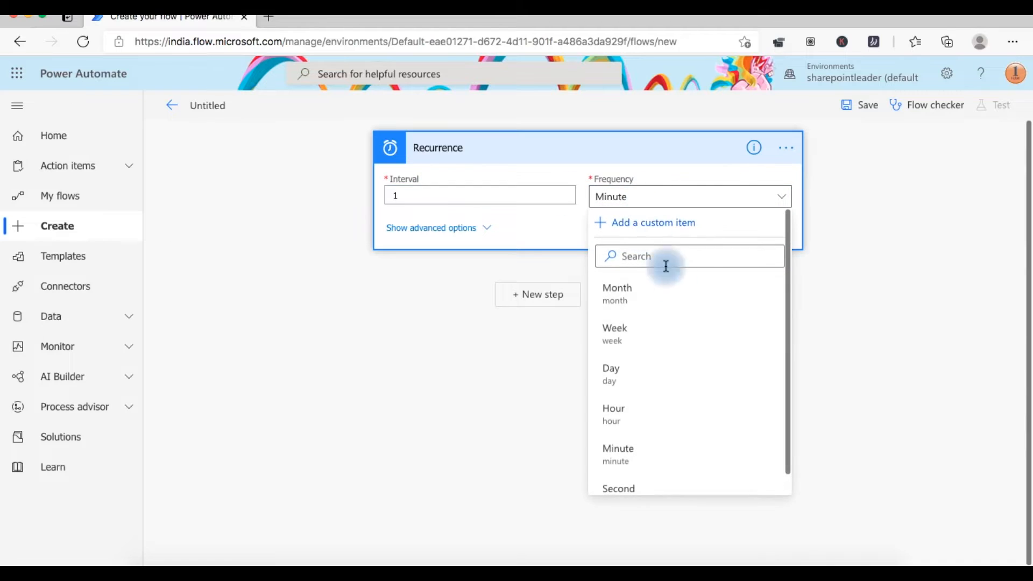
left_click(696, 374)
left_click(696, 203)
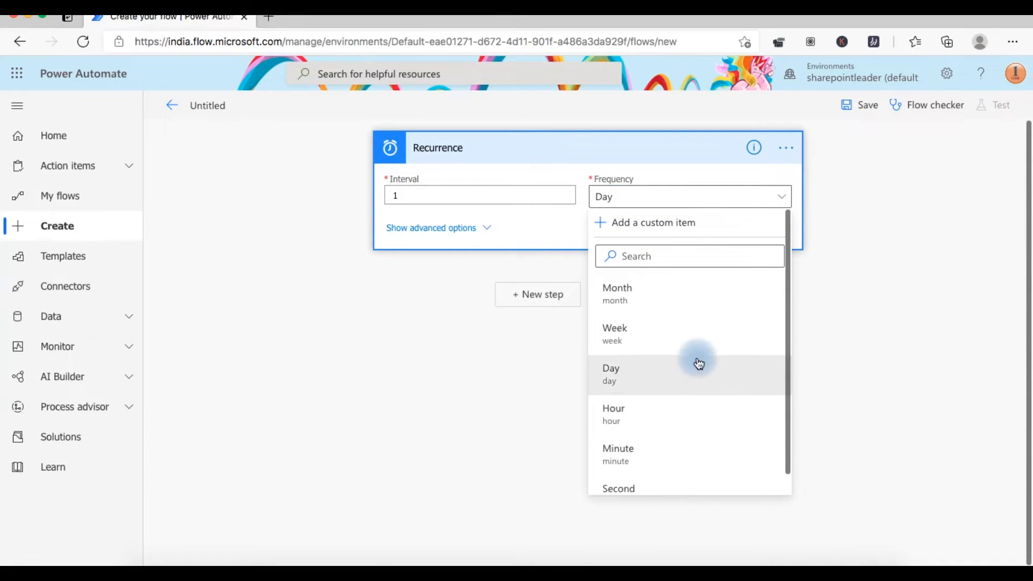
left_click(783, 154)
left_click(782, 153)
left_click(918, 256)
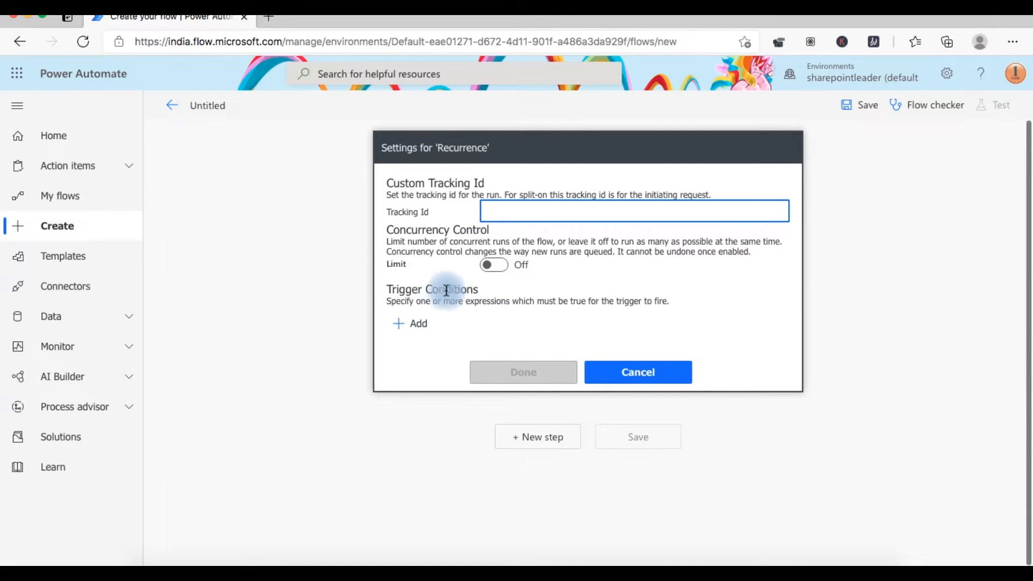
- Add and discard an empty trigger condition, then peek at the Recurrence code
left_click(417, 323)
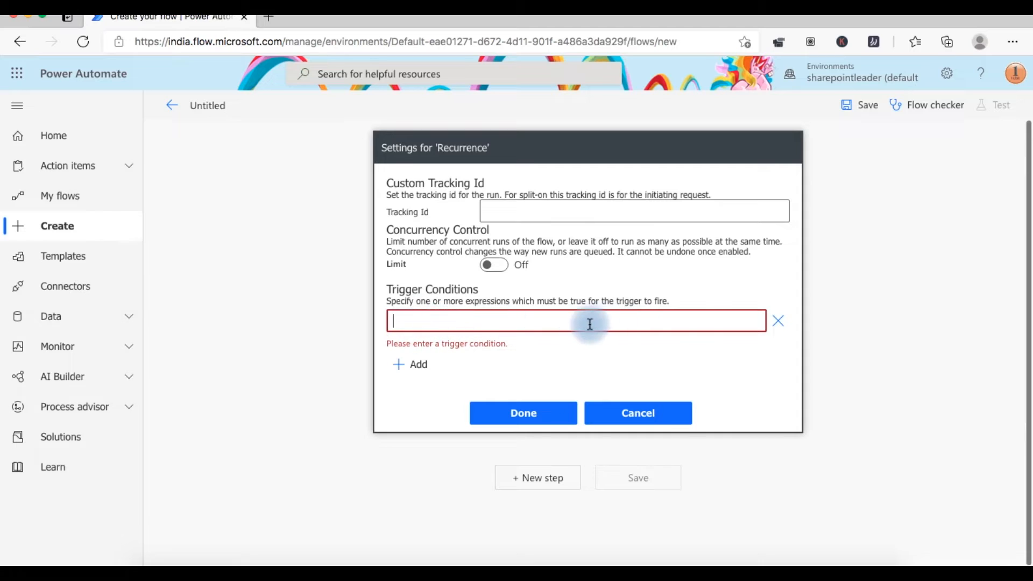
left_click(779, 321)
left_click(660, 373)
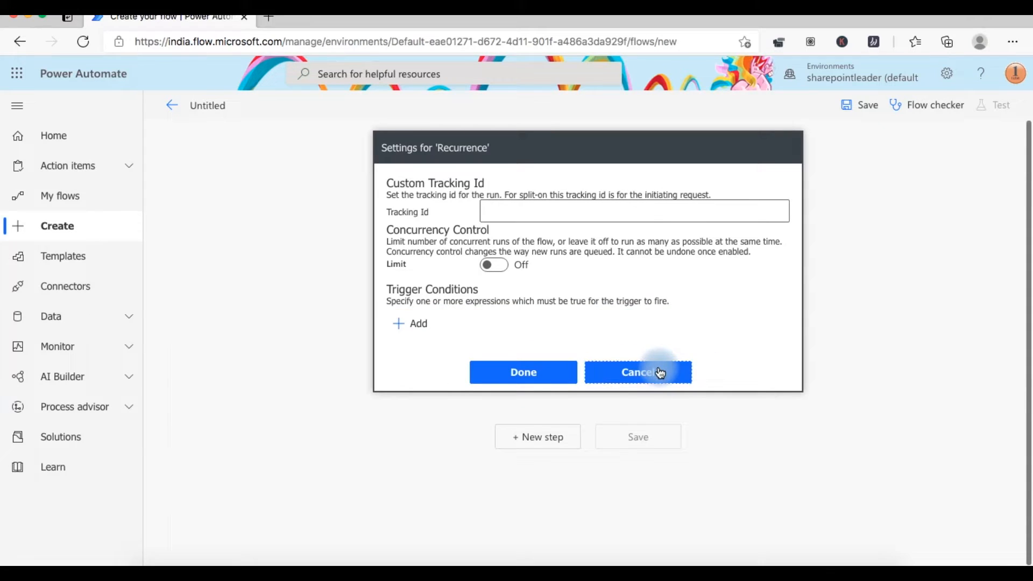
left_click(796, 149)
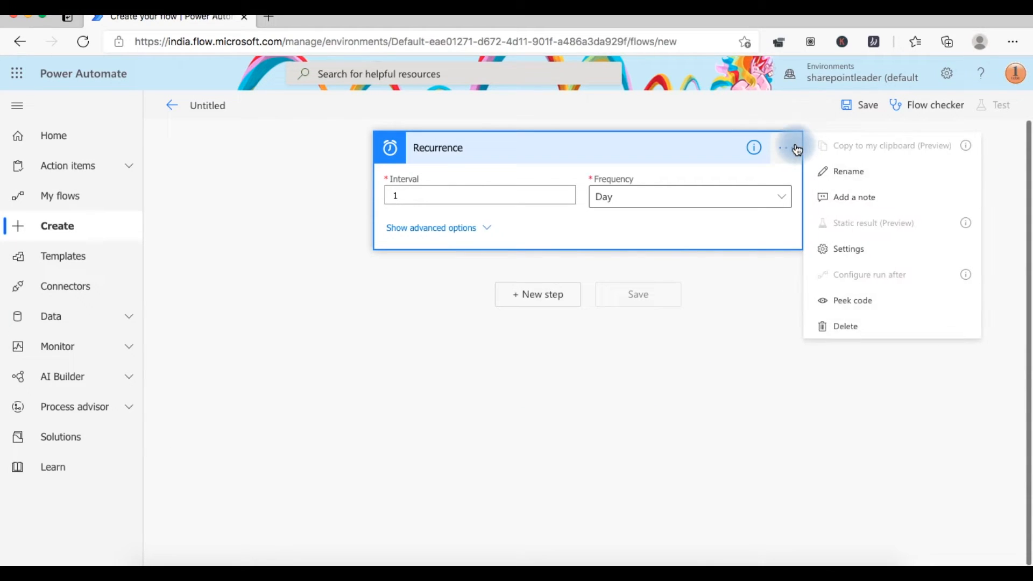
left_click(930, 302)
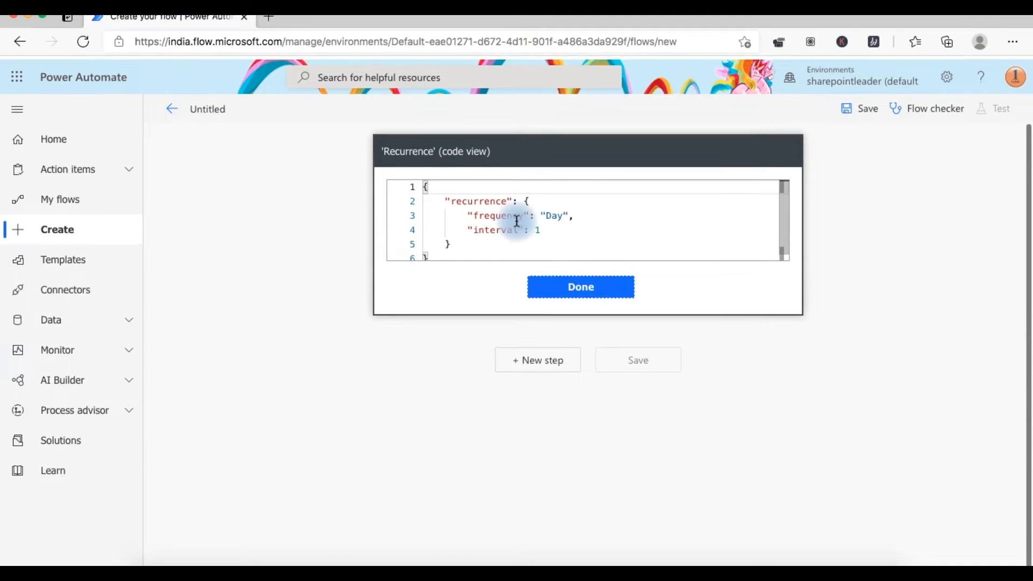
left_click(600, 285)
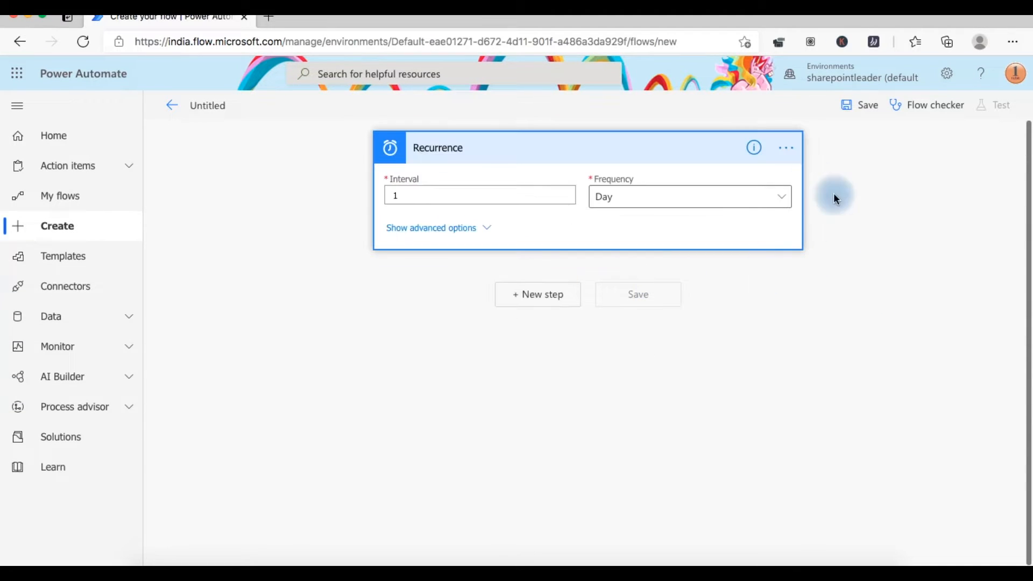
- Review the Recurrence settings unchanged, then delete the Recurrence trigger
left_click(787, 149)
left_click(896, 248)
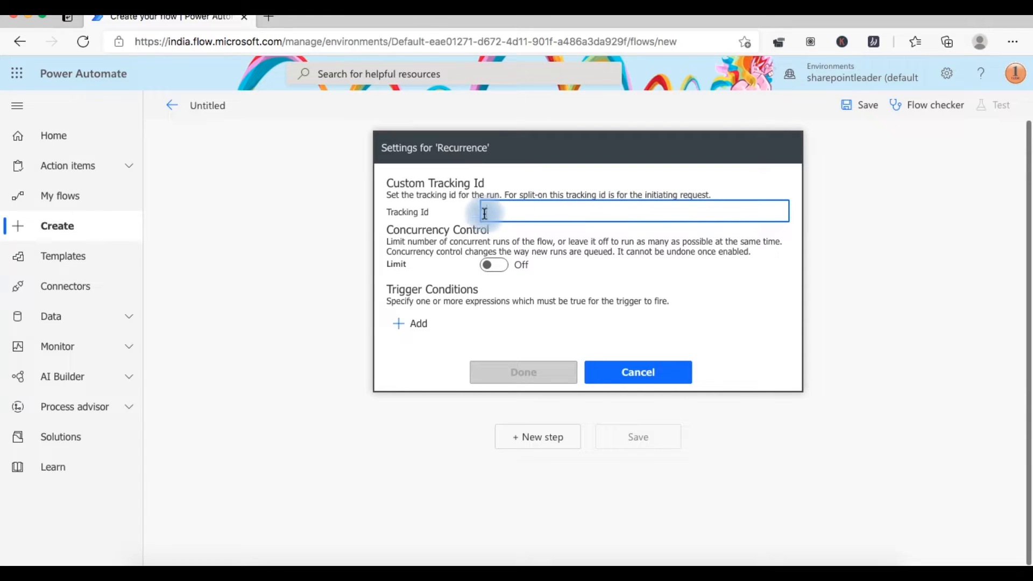
left_click(629, 373)
left_click(789, 155)
left_click(904, 323)
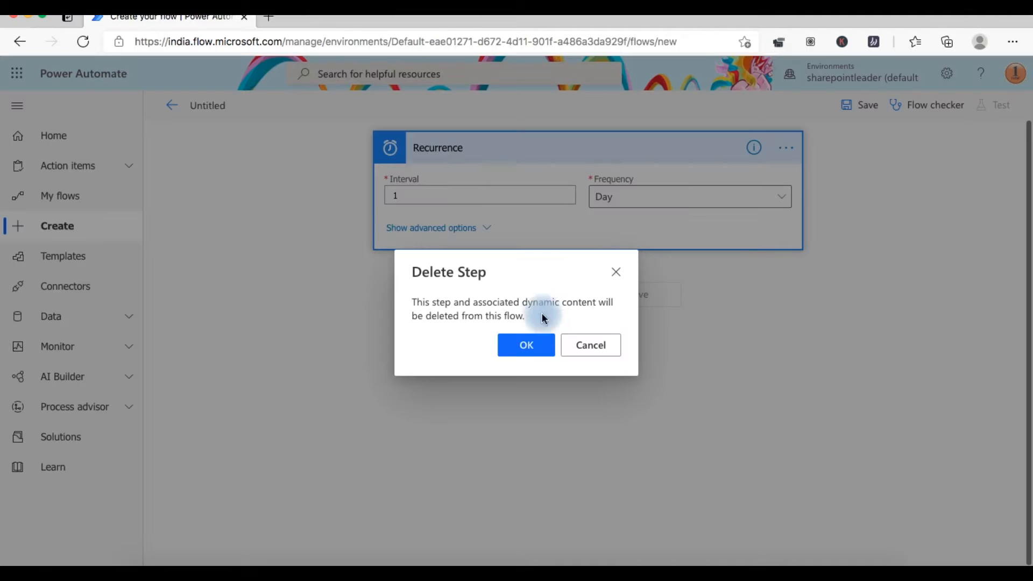
left_click(527, 345)
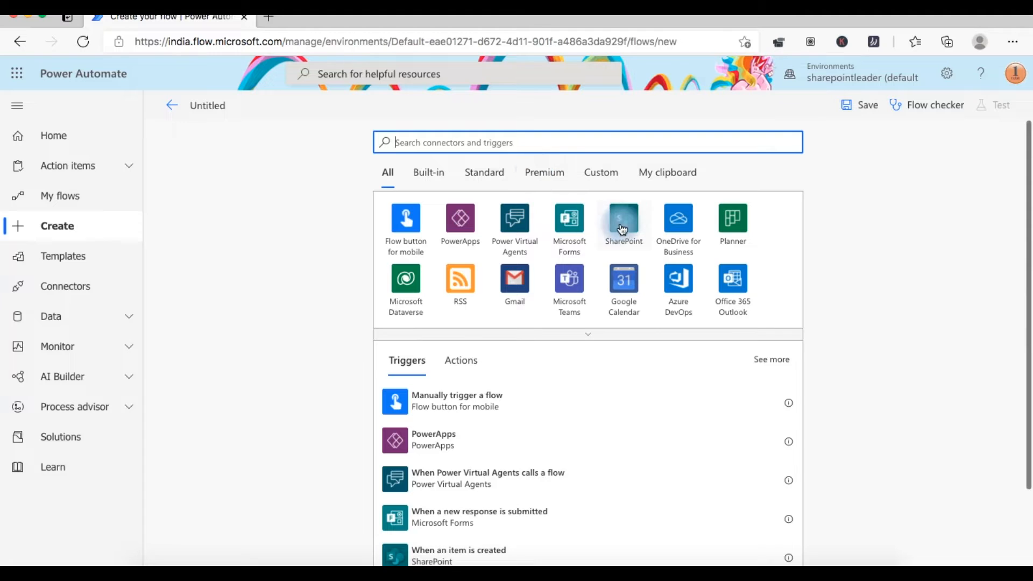
- Add the SharePoint 'When an item is created' trigger to the flow
left_click(620, 230)
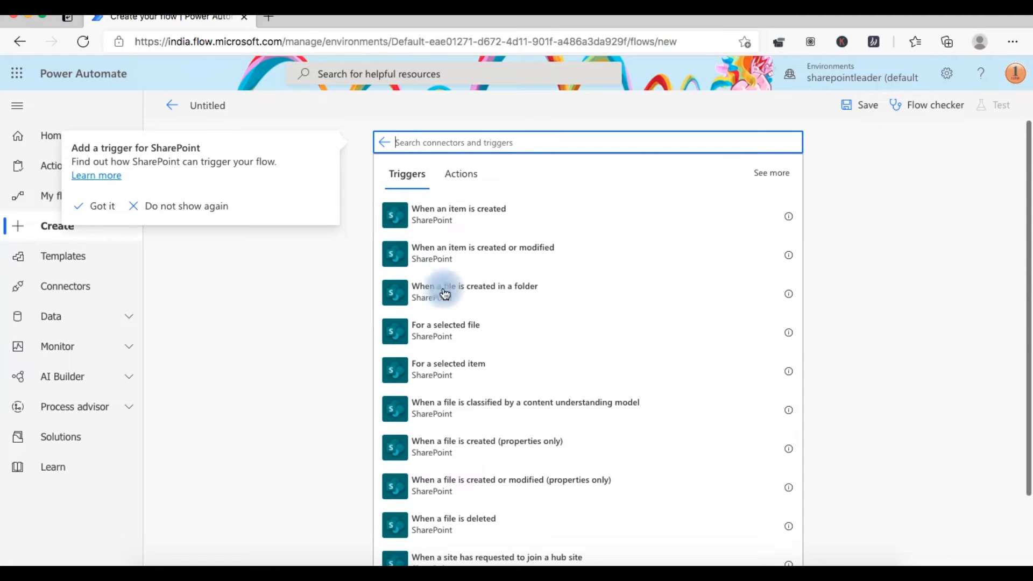
scroll(443, 295, "down", 1)
scroll(444, 295, "up", 1)
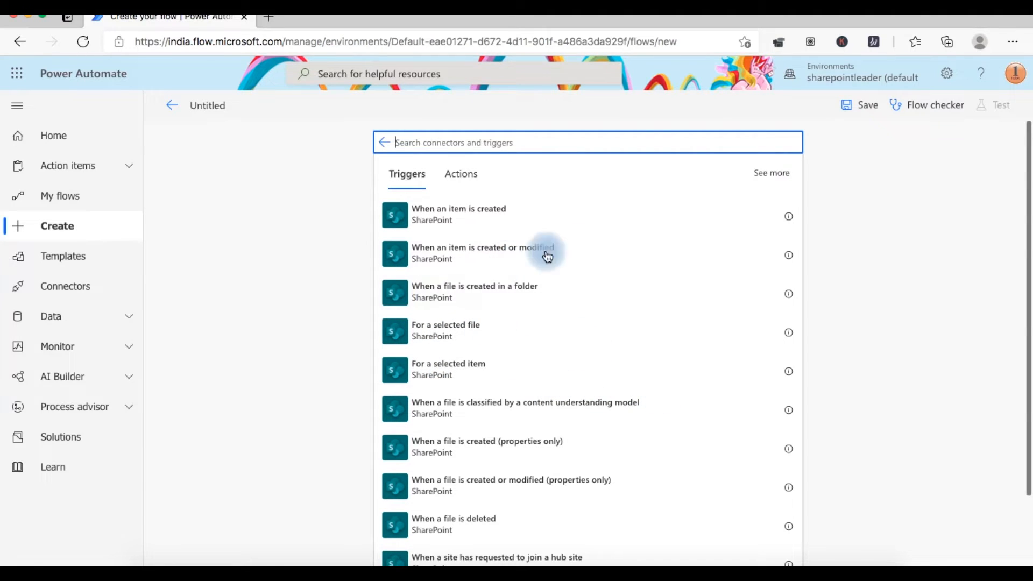
left_click(640, 216)
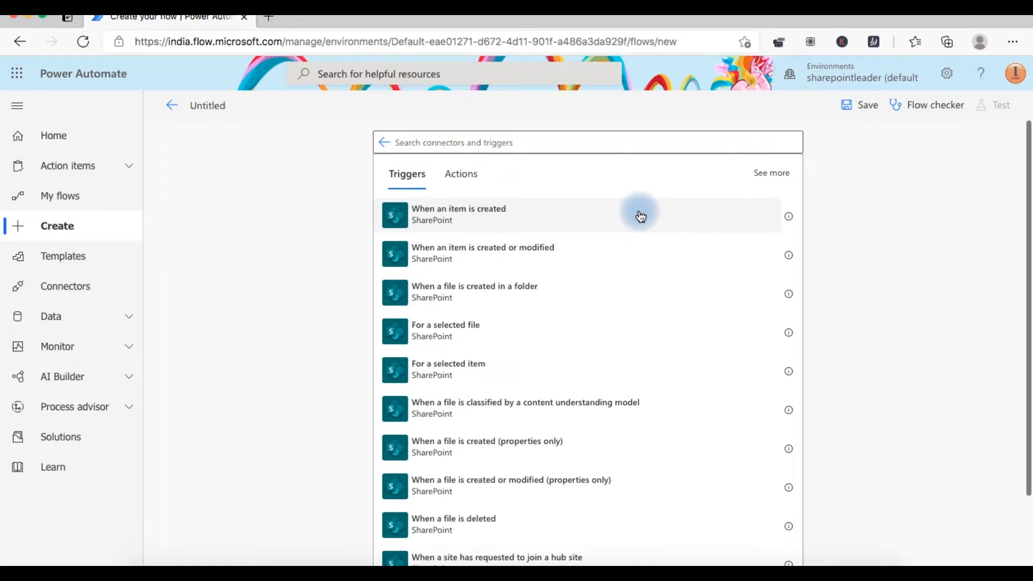
left_click(463, 188)
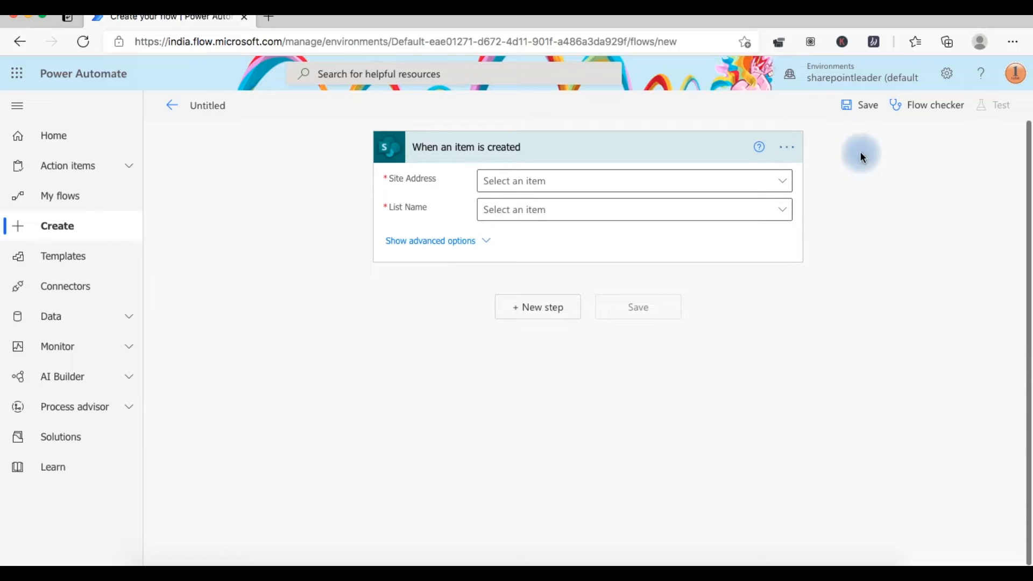
- Look through the SharePoint trigger's settings and cancel without changes
left_click(795, 156)
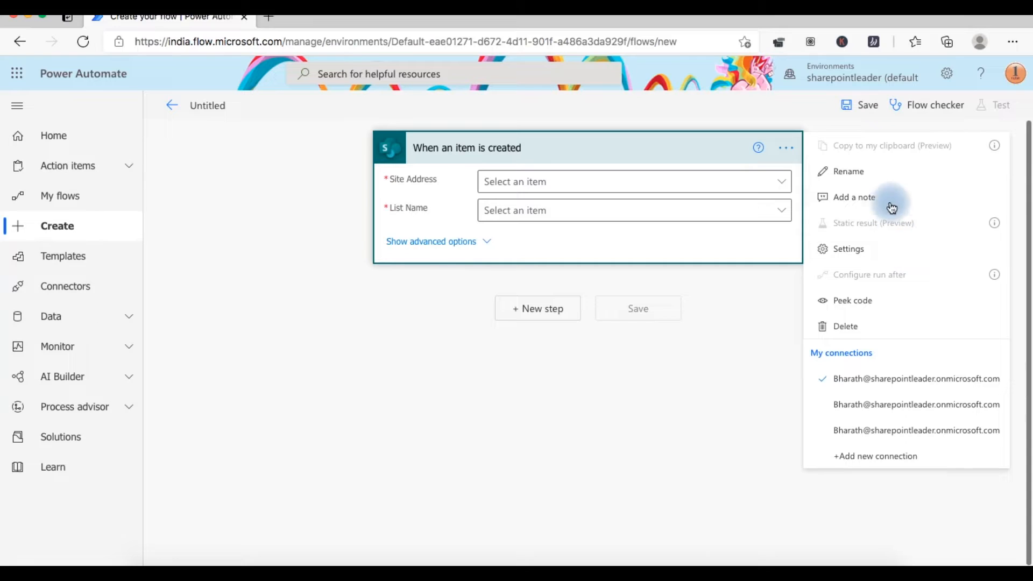
left_click(931, 257)
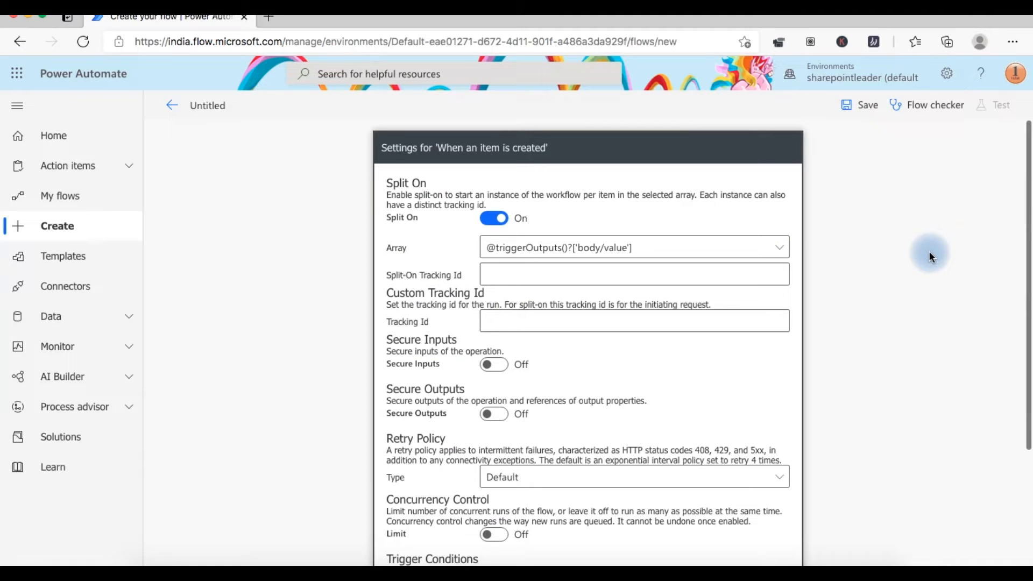
scroll(594, 206, "down", 2)
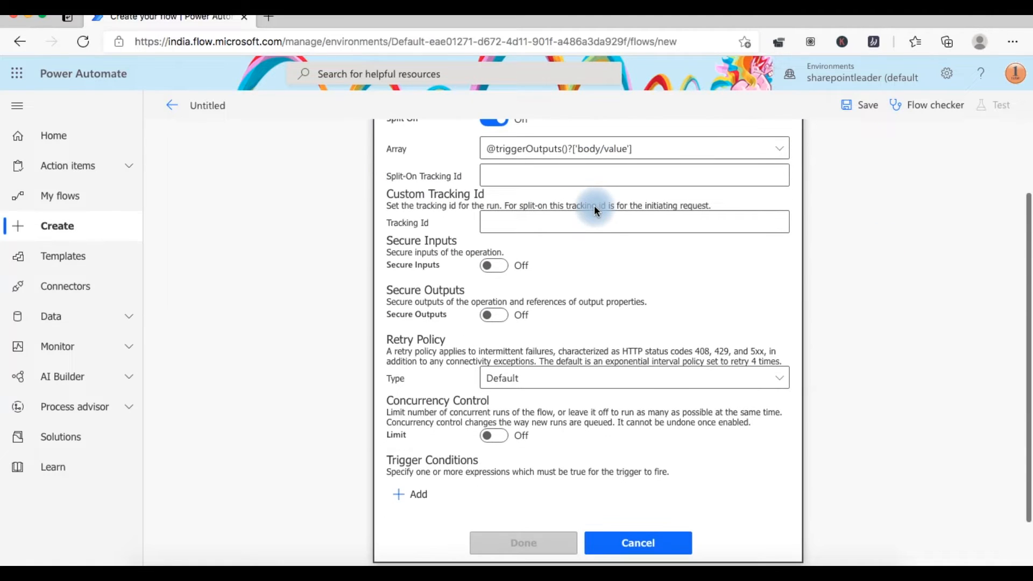
scroll(433, 198, "up", 2)
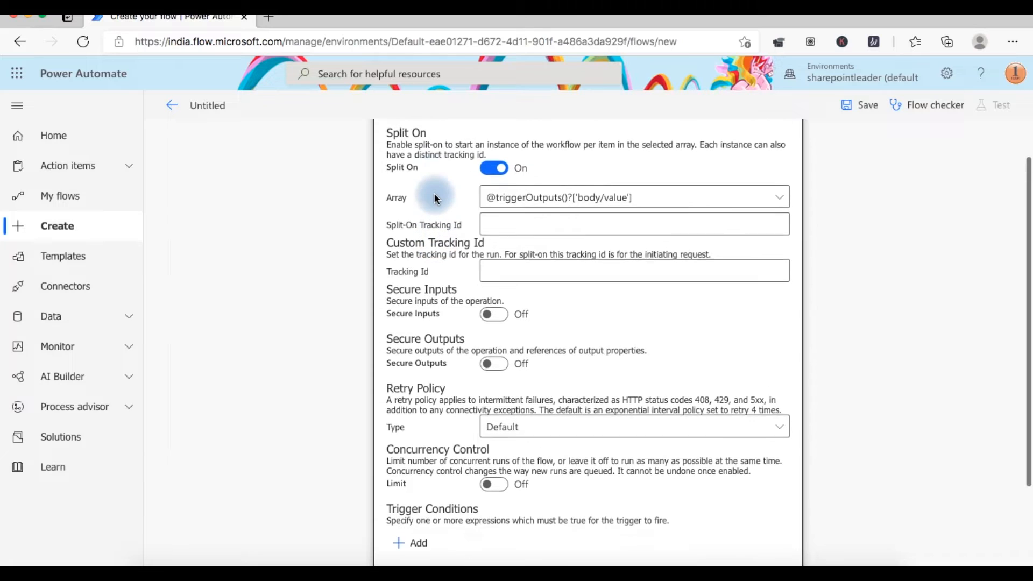
scroll(435, 198, "down", 3)
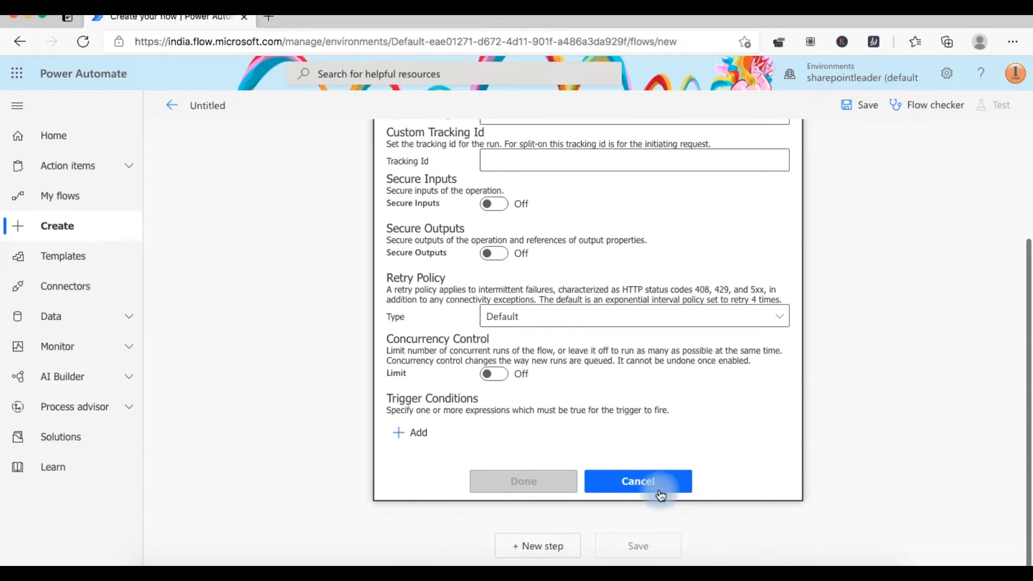
left_click(657, 485)
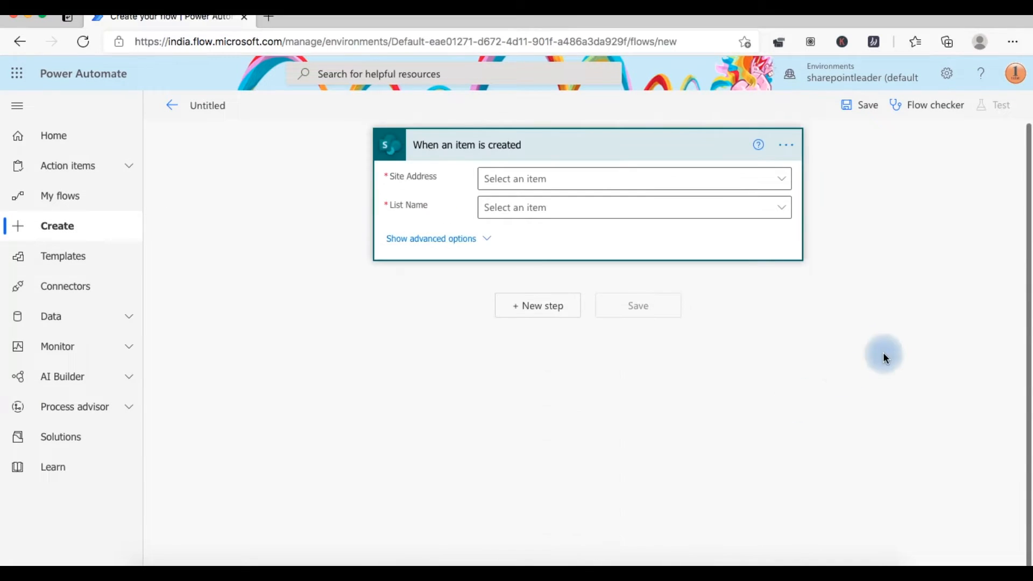
- Peek at the SharePoint trigger's code definition and close it with Done
left_click(786, 150)
left_click(946, 296)
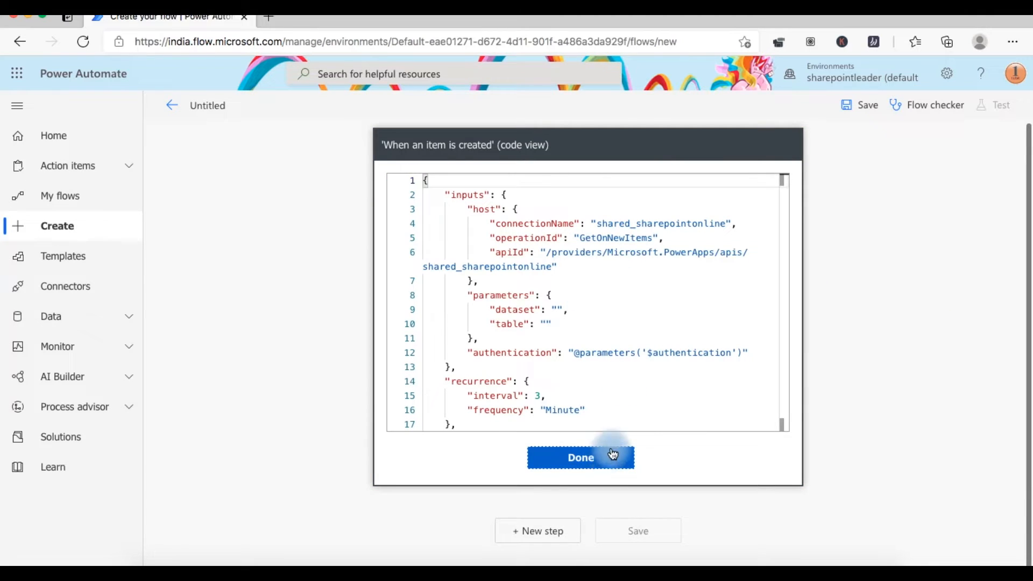
left_click(610, 458)
left_click(792, 152)
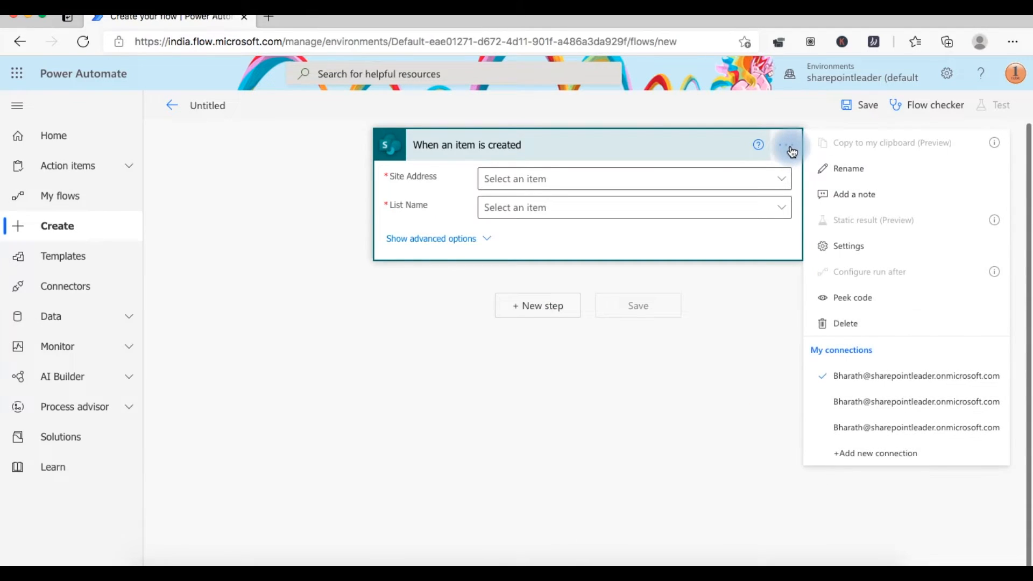
- Switch Secure Inputs and Secure Outputs On in the SharePoint trigger settings and apply with Done
left_click(899, 253)
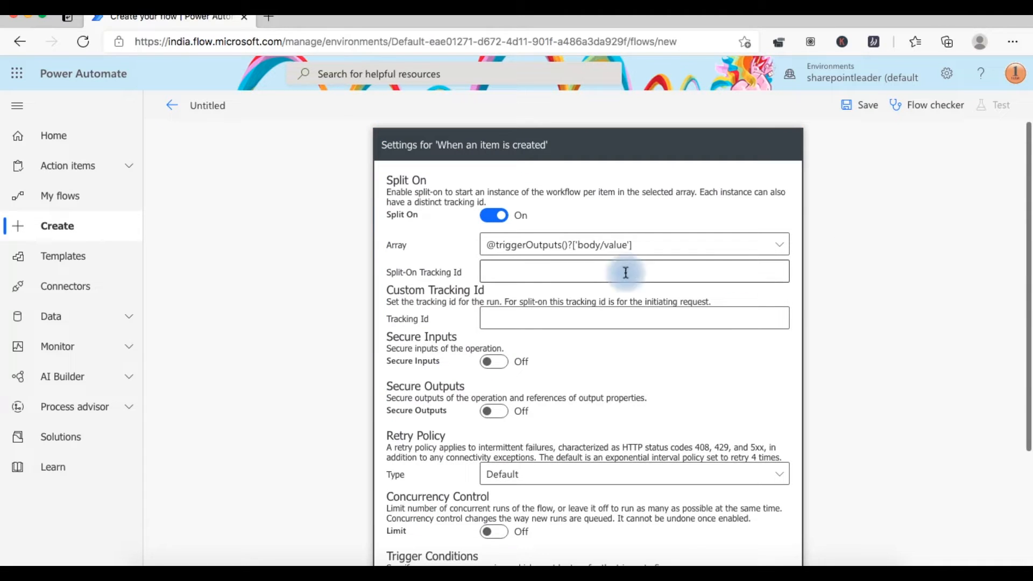
scroll(443, 250, "down", 2)
left_click(495, 271)
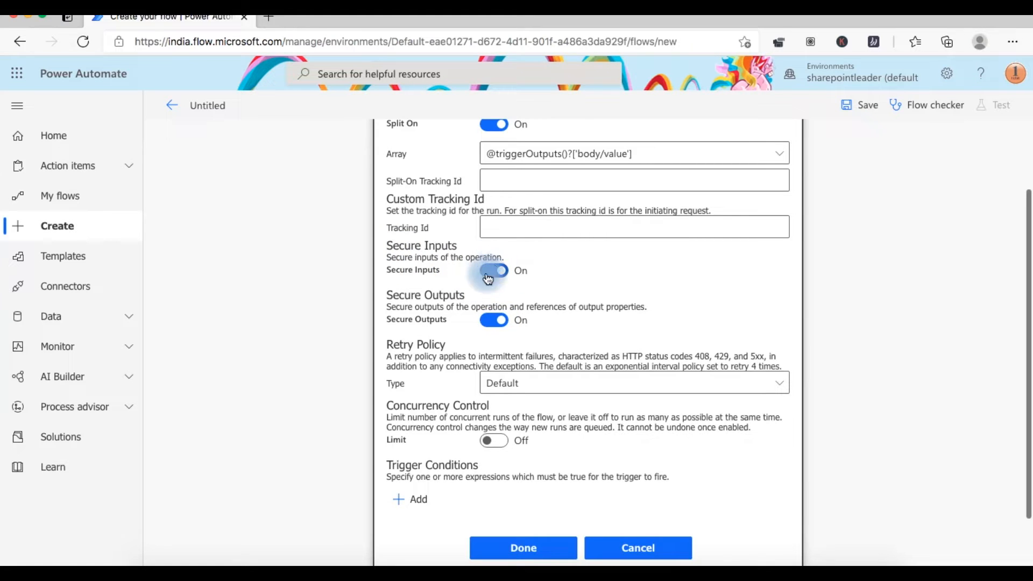
scroll(612, 295, "down", 1)
scroll(612, 293, "down", 1)
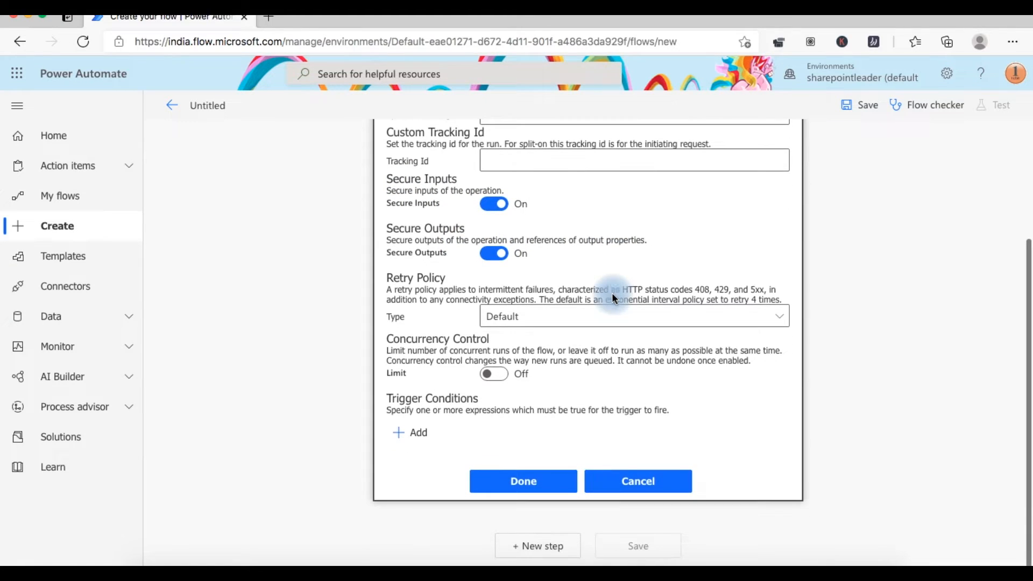
left_click(548, 488)
mouse_move(754, 157)
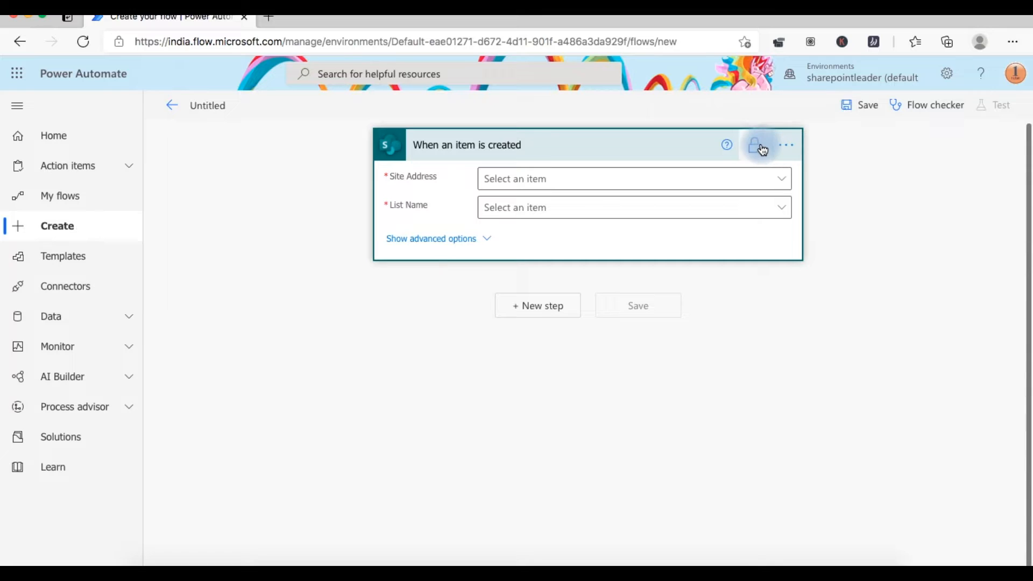
left_click(790, 147)
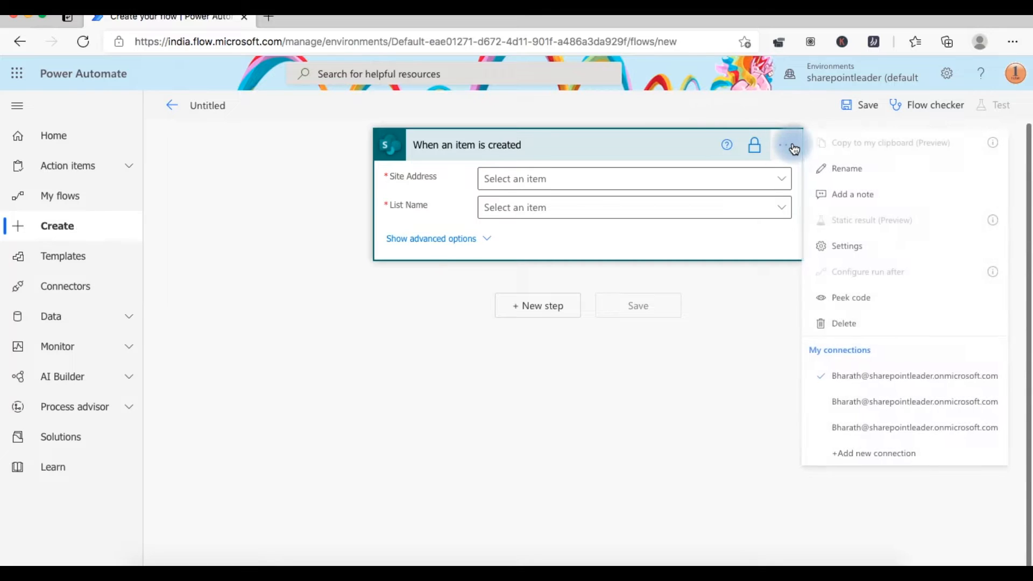
left_click(935, 293)
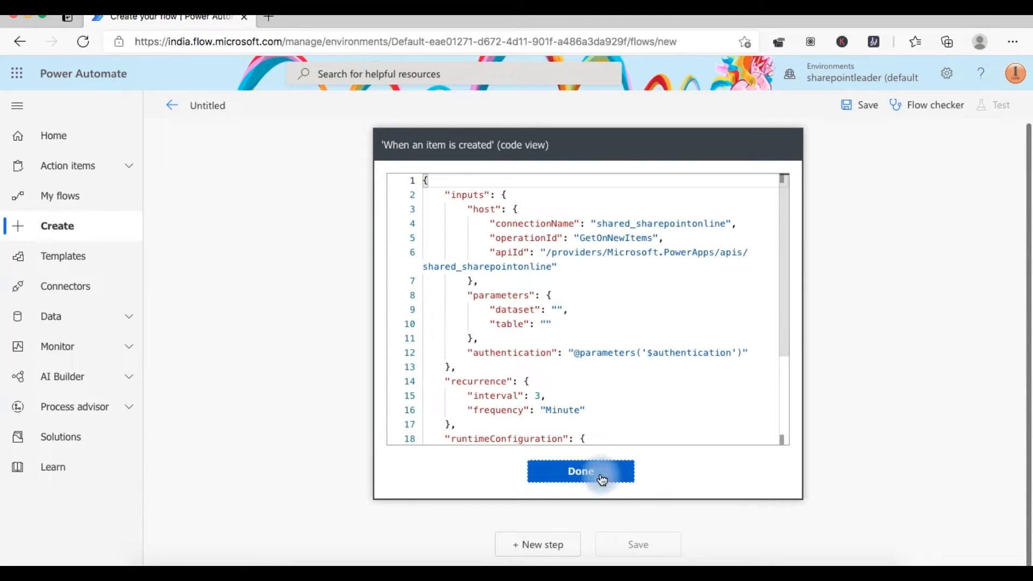
scroll(578, 376, "down", 3)
scroll(577, 376, "down", 1)
scroll(577, 375, "up", 4)
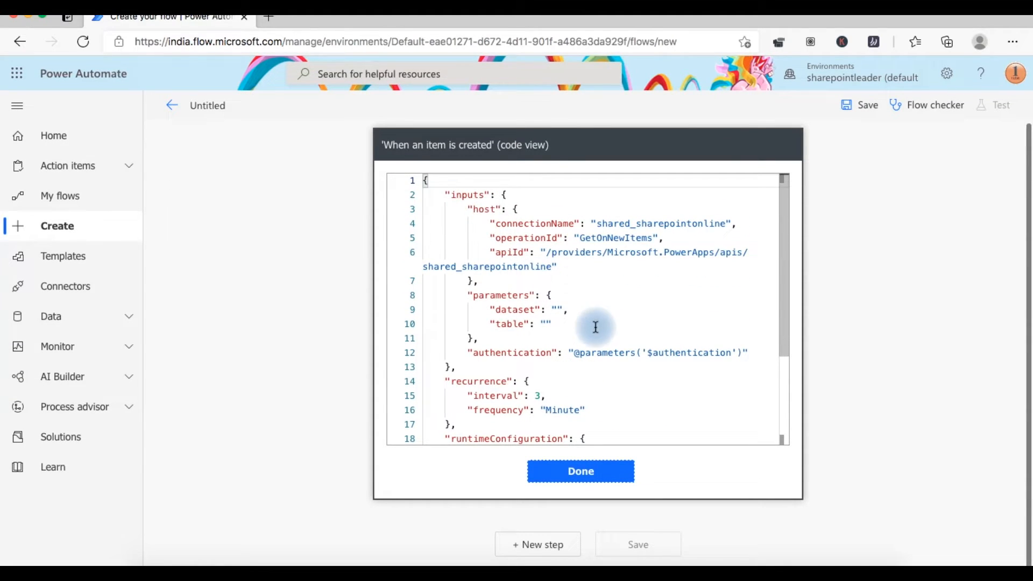
scroll(595, 328, "down", 3)
scroll(593, 325, "down", 2)
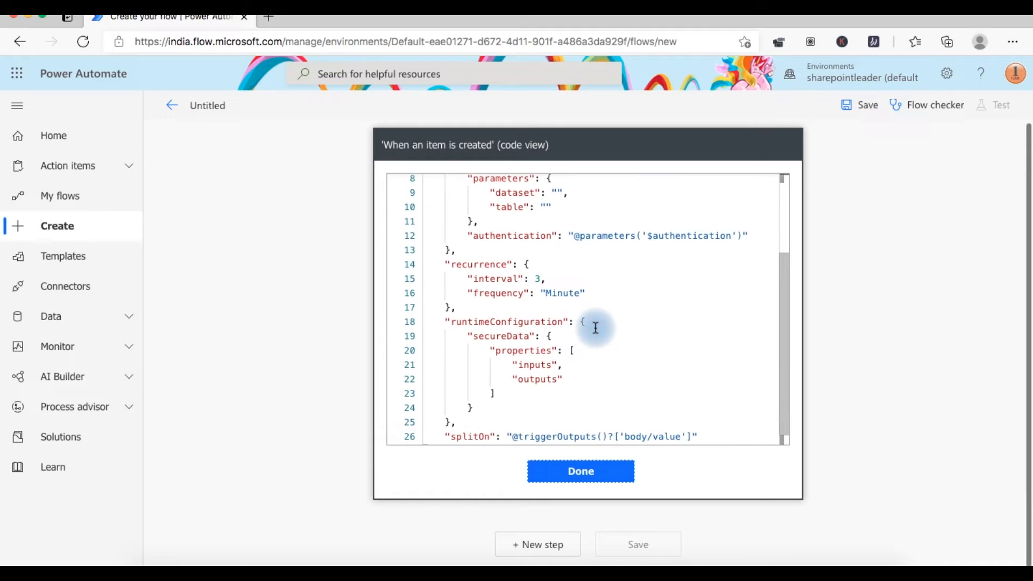
scroll(545, 301, "down", 1)
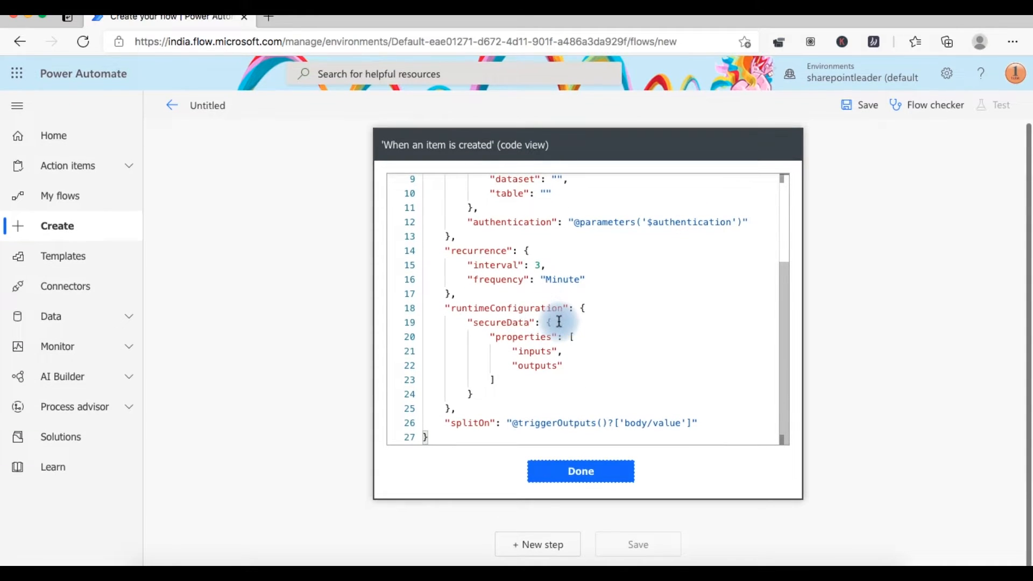
scroll(559, 321, "up", 5)
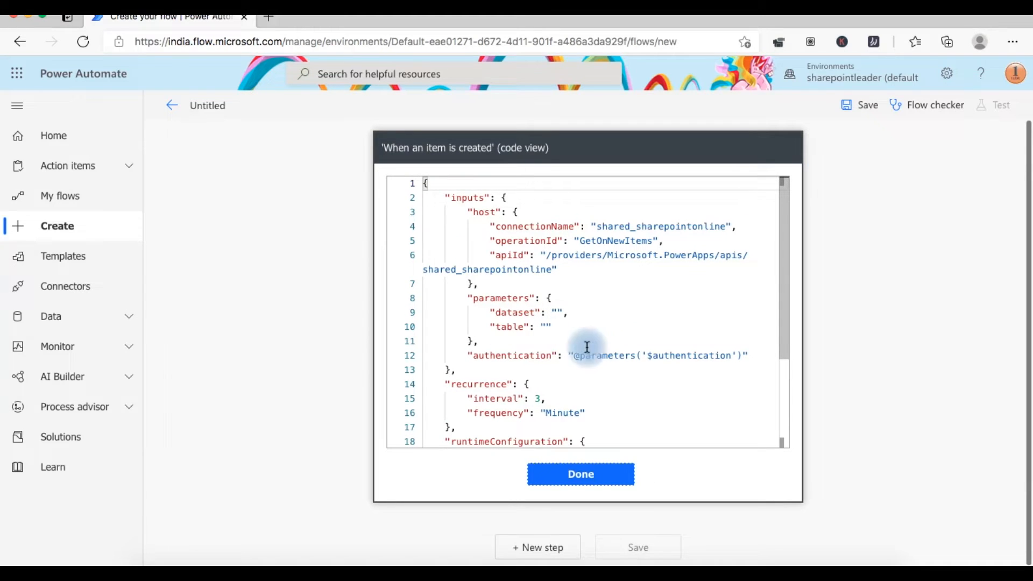
left_click_drag(574, 355, 745, 355)
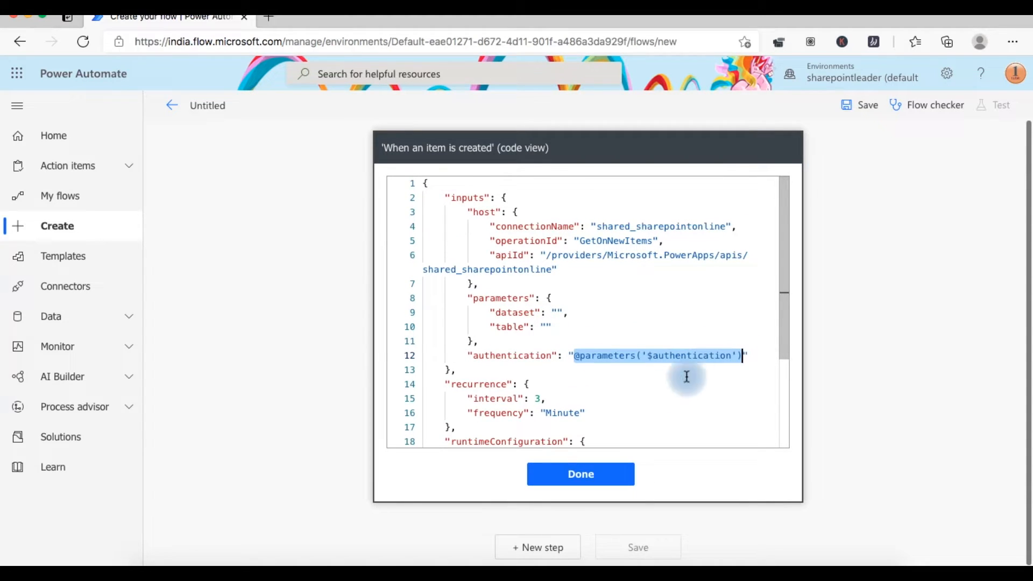
left_click(614, 474)
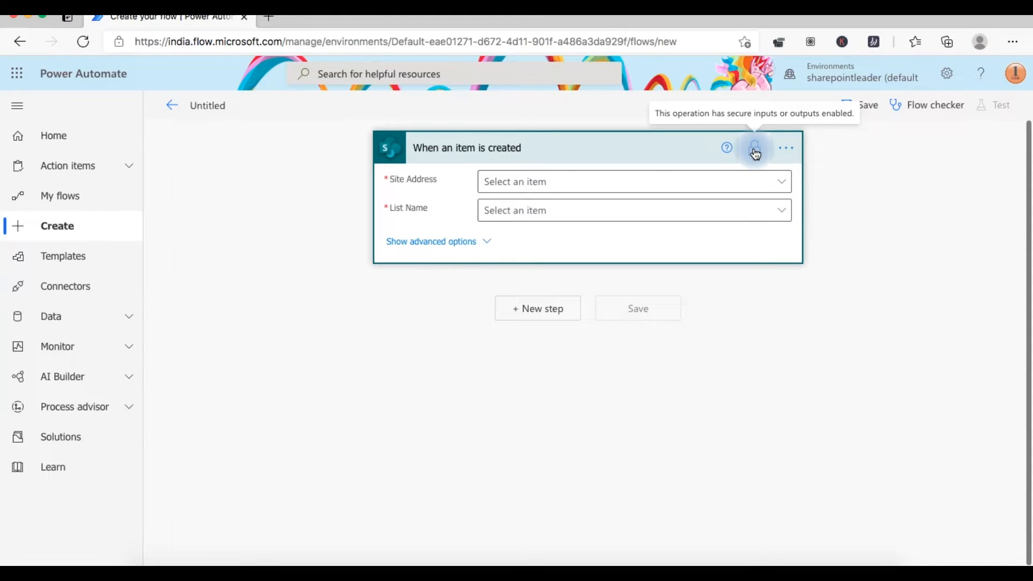
- Delete the SharePoint trigger and add Gmail 'When a new email arrives' on the Inbox label
left_click(787, 150)
left_click(904, 323)
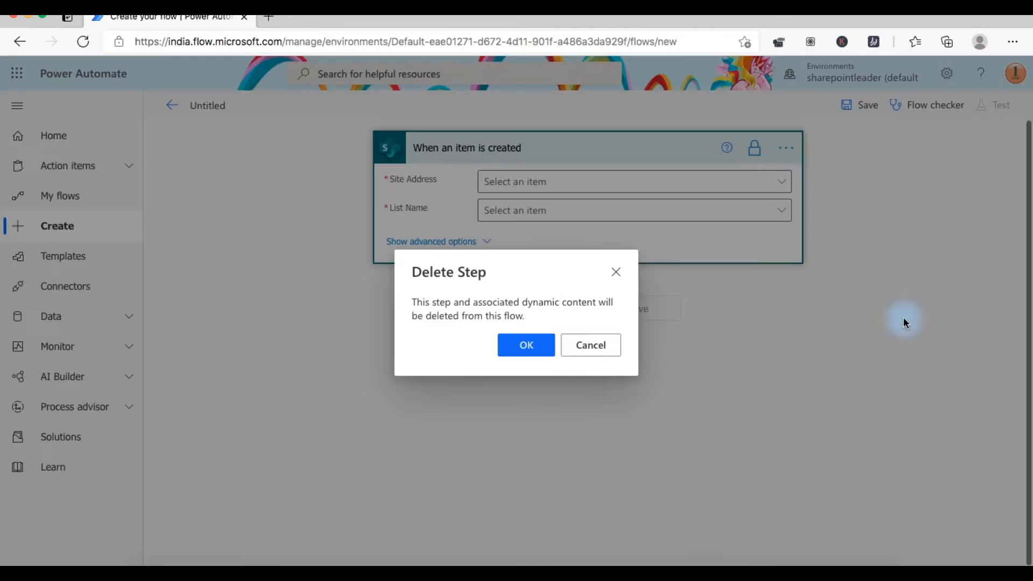
left_click(530, 348)
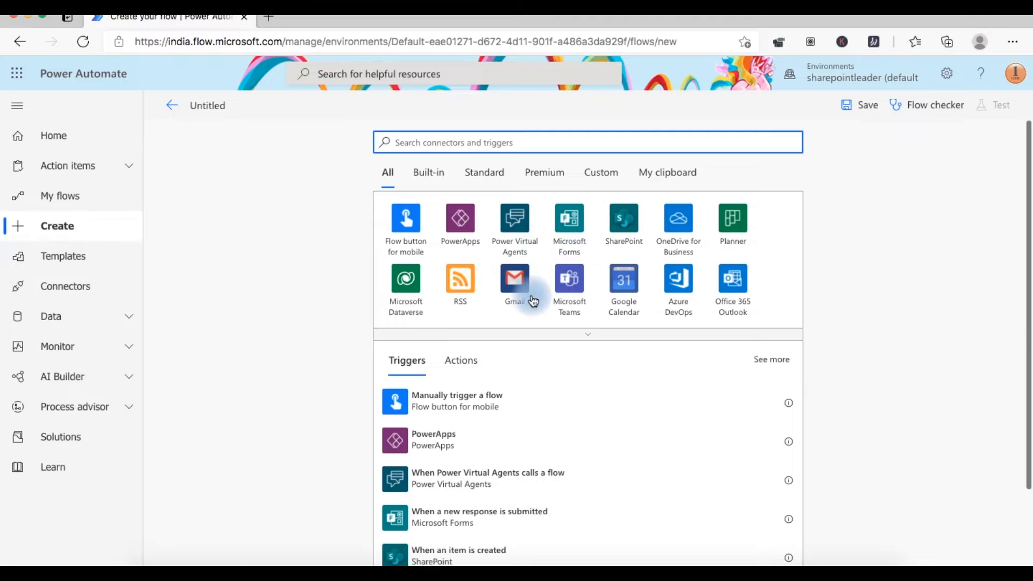
left_click(517, 286)
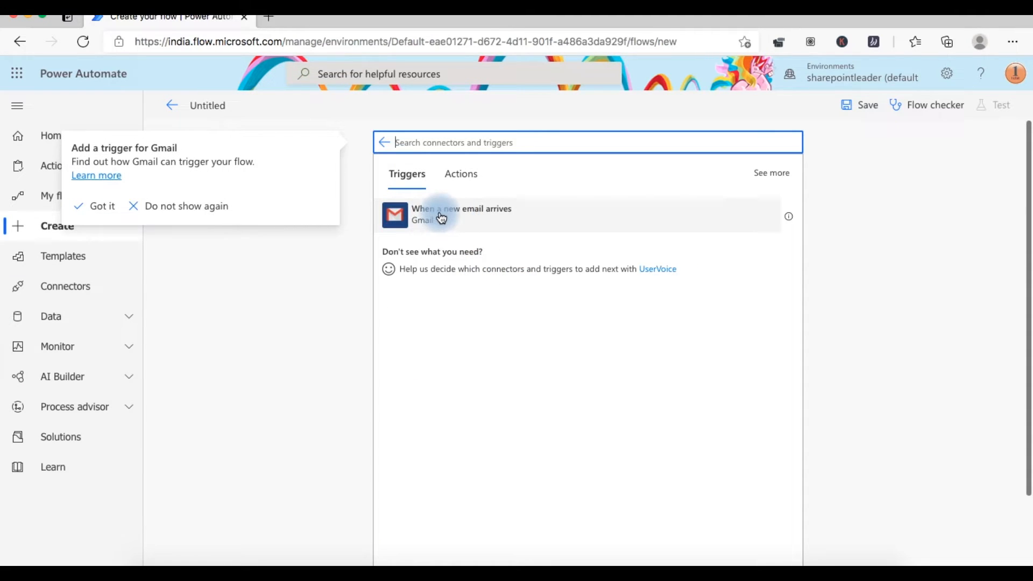
left_click(516, 216)
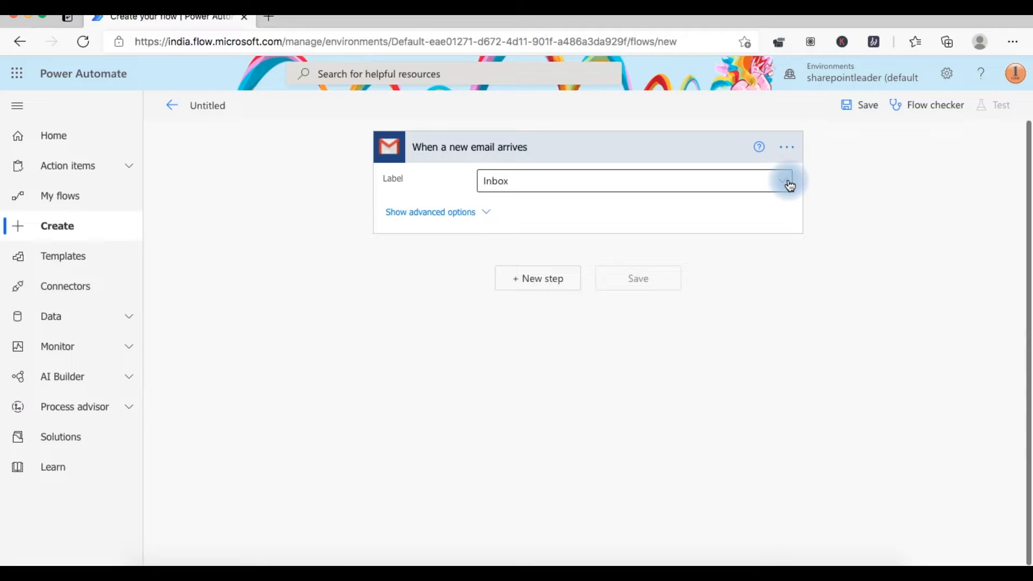
left_click(784, 186)
left_click(790, 144)
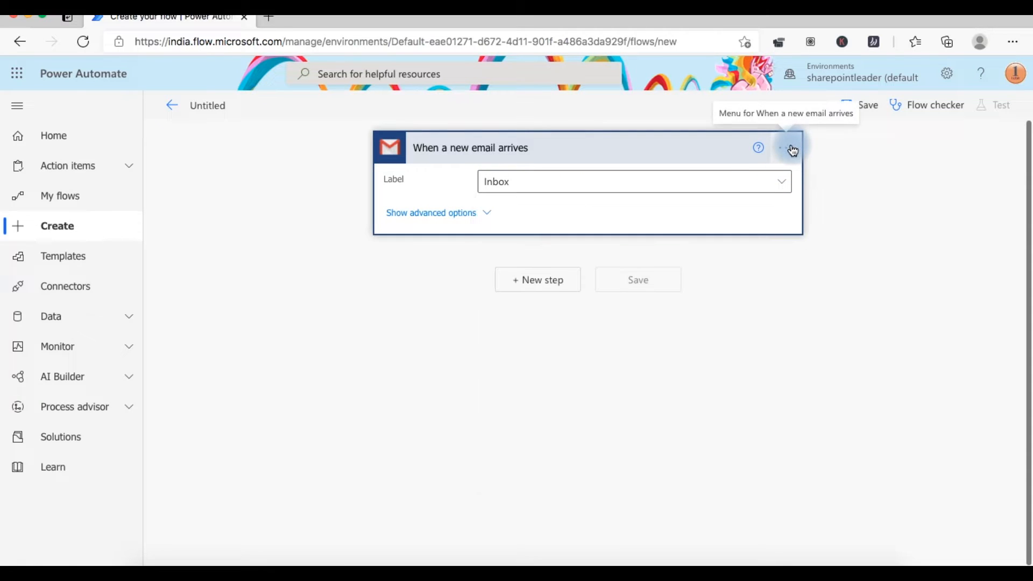
- Open the Gmail trigger's settings and close them unchanged
left_click(792, 148)
left_click(880, 249)
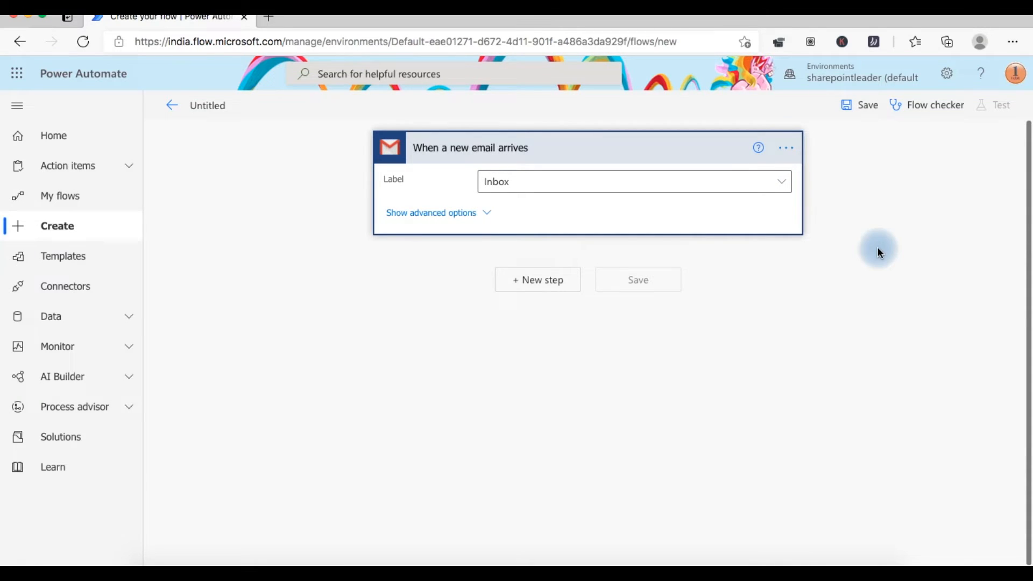
scroll(452, 283, "down", 3)
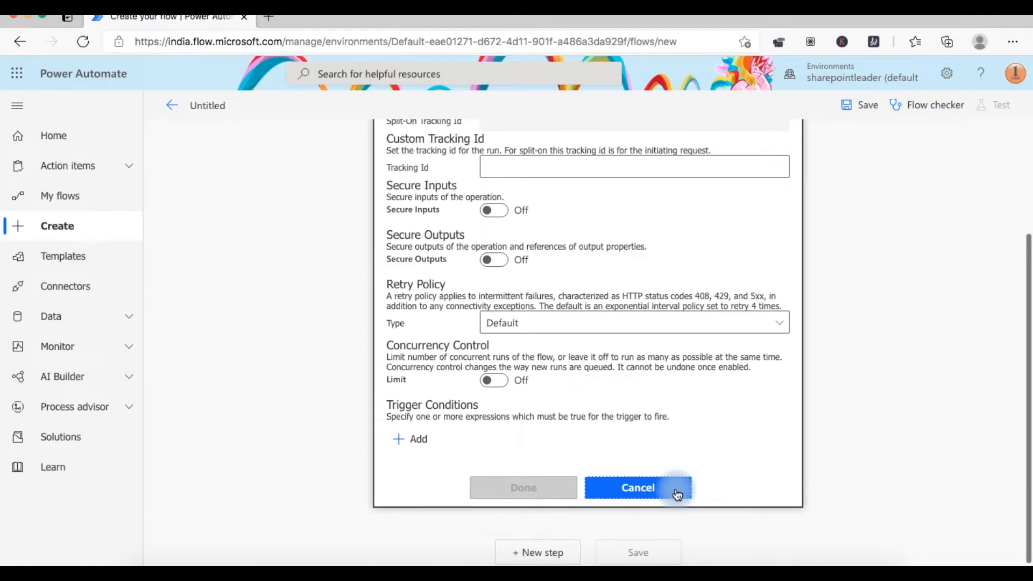
left_click(676, 492)
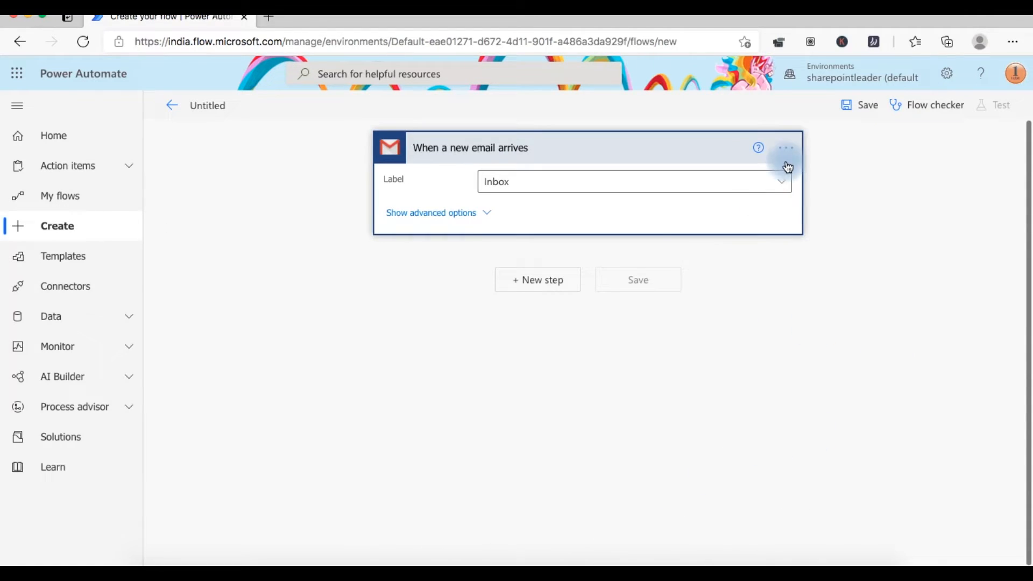
- Abandon the unsaved flow despite its errors and return to the 'Take a Break' slide
left_click(171, 110)
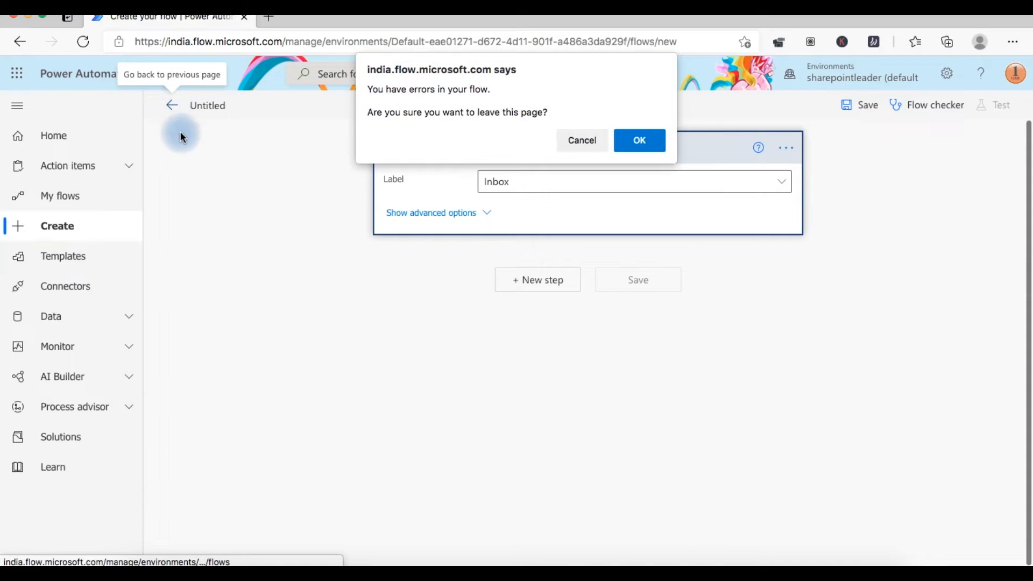
left_click(643, 139)
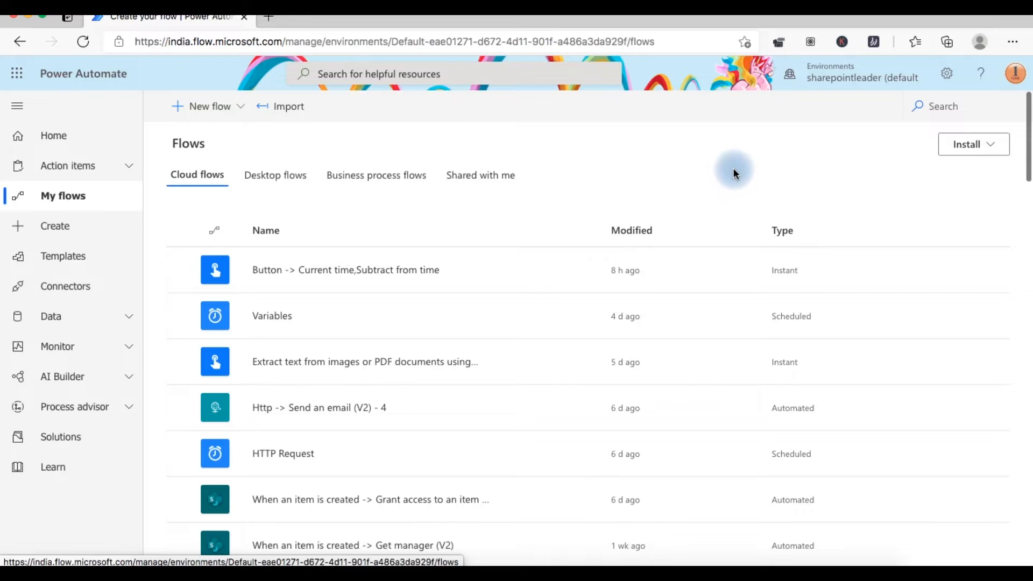
left_click(665, 8)
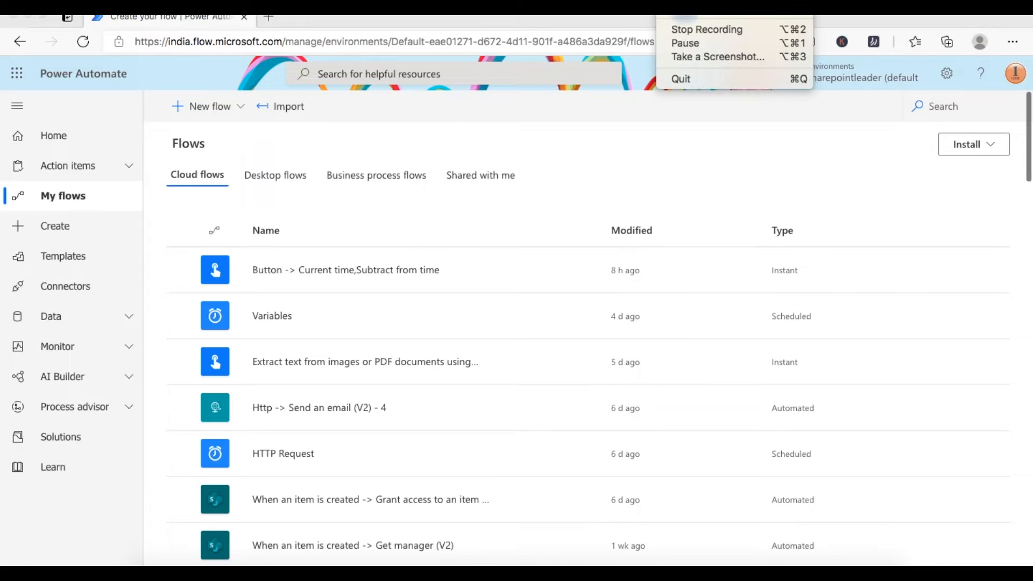
left_click(707, 30)
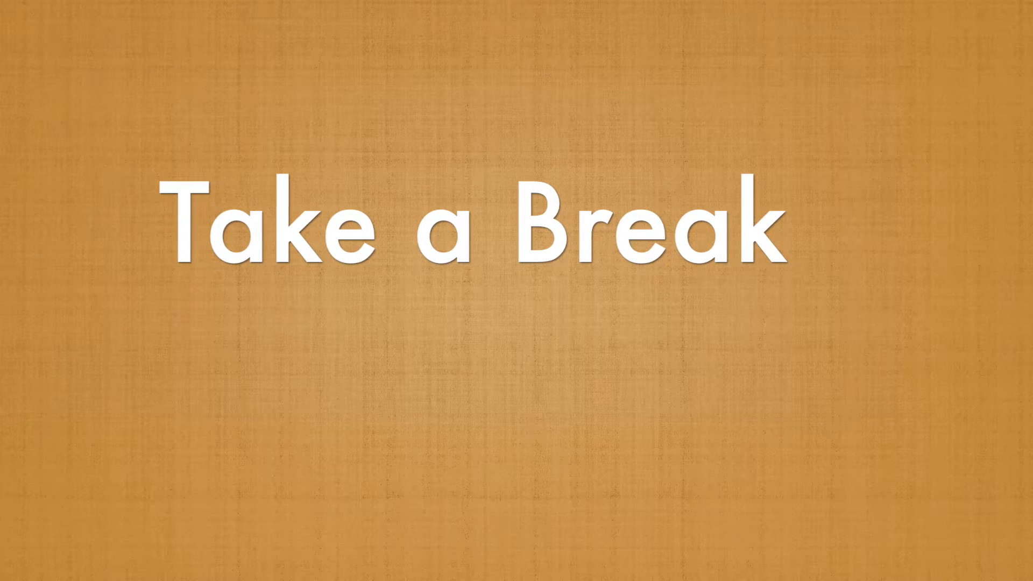
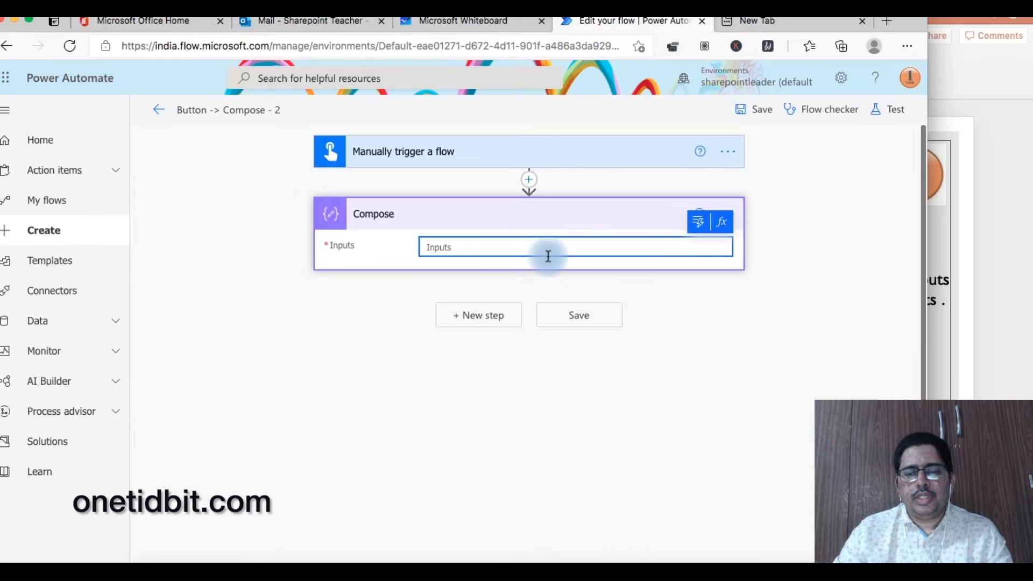
- Enter ["Red","Blue","Green","Yellow"] as the Compose input, save, and search 'send an email' for a new step
left_click(548, 256)
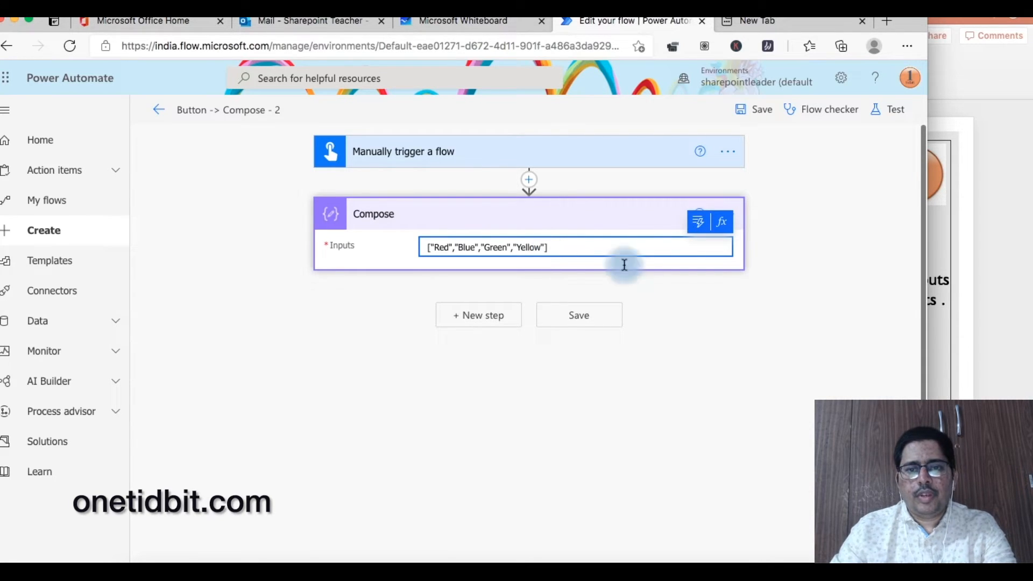
left_click(592, 316)
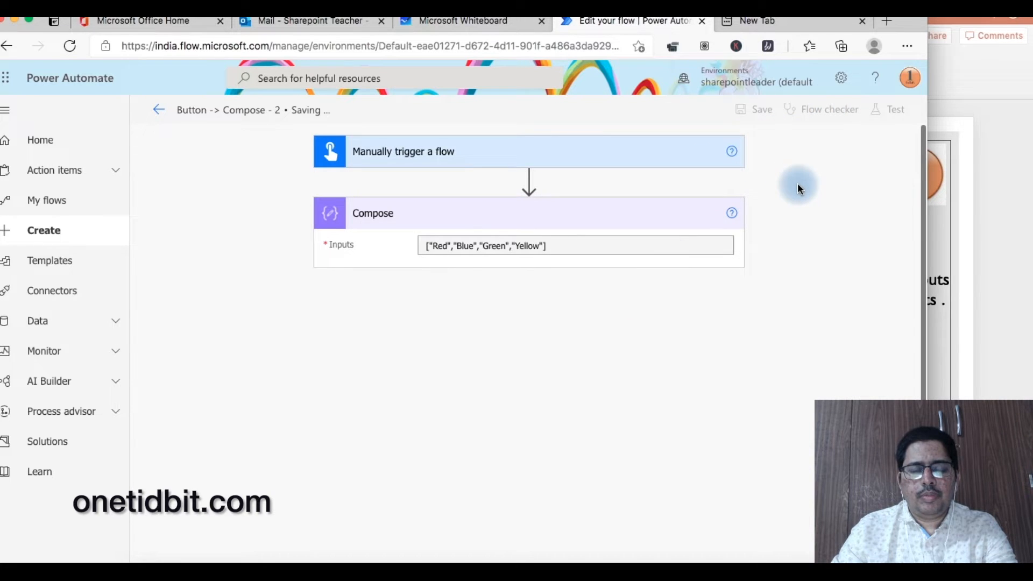
left_click(487, 339)
type("send an emai")
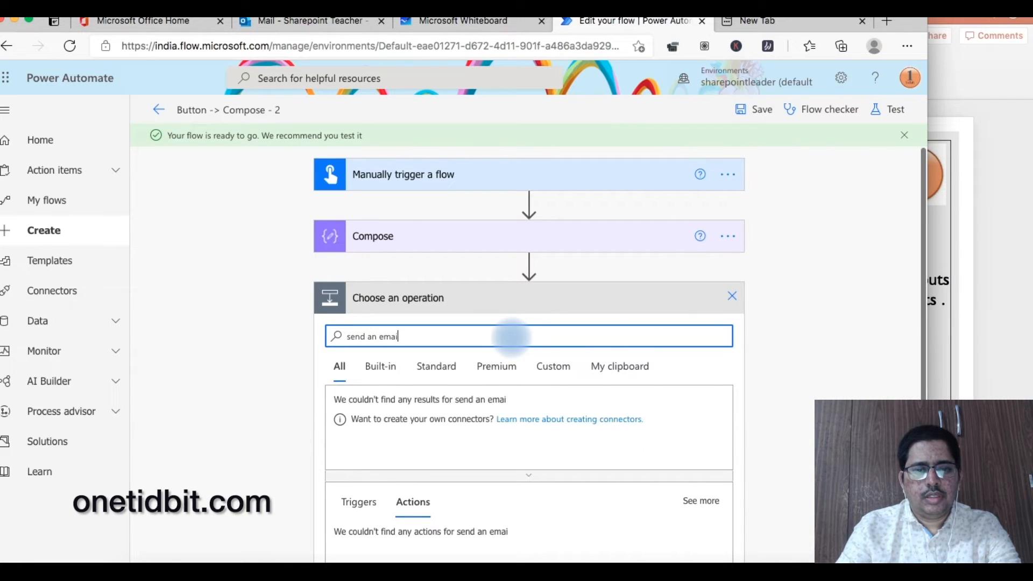
type("l")
- Add a Send an email (V2) action to the suggested recipient with subject 'Use Compose'
scroll(511, 336, "down", 5)
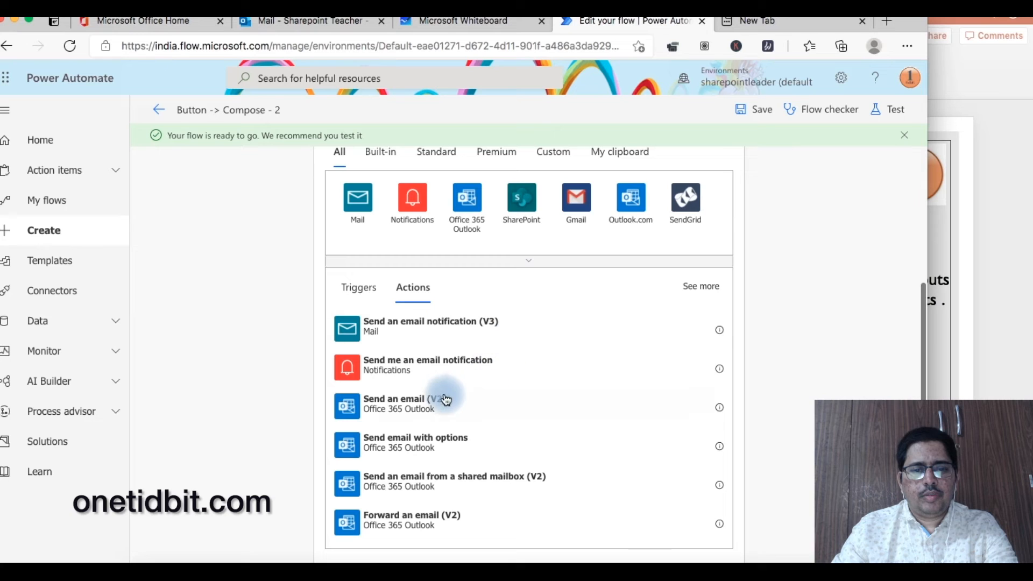
left_click(445, 399)
left_click(511, 300)
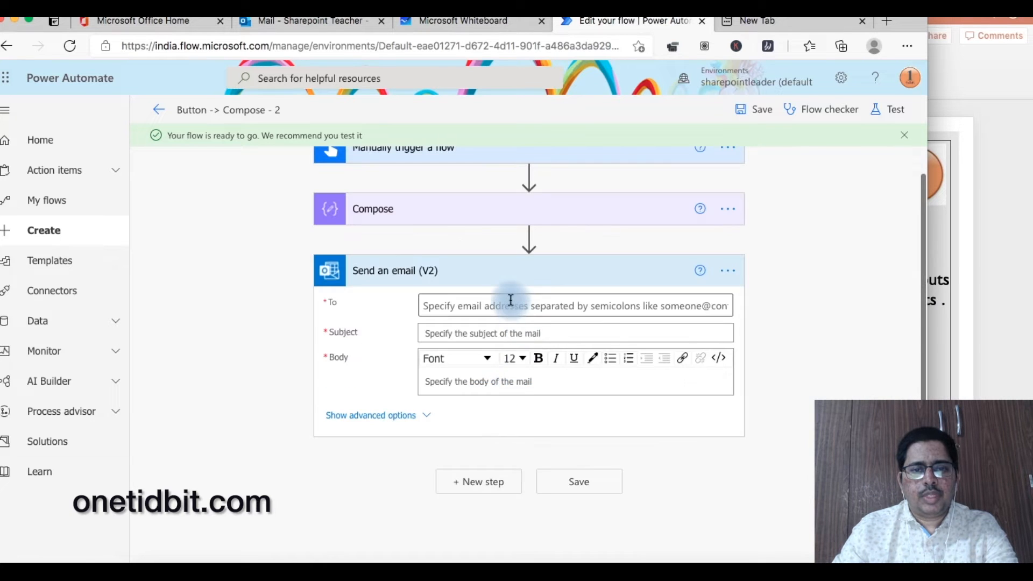
type("bharath")
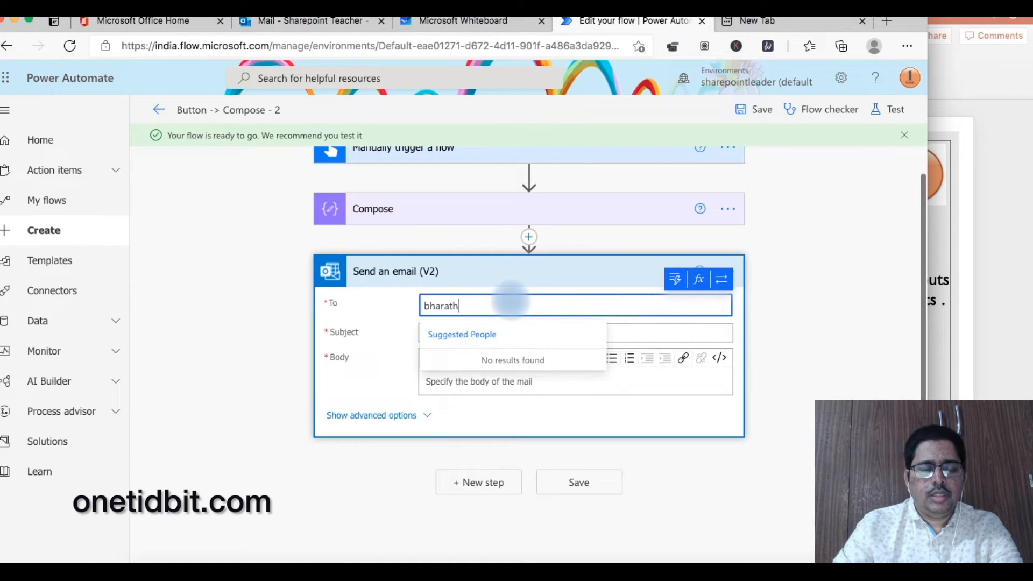
left_click(518, 362)
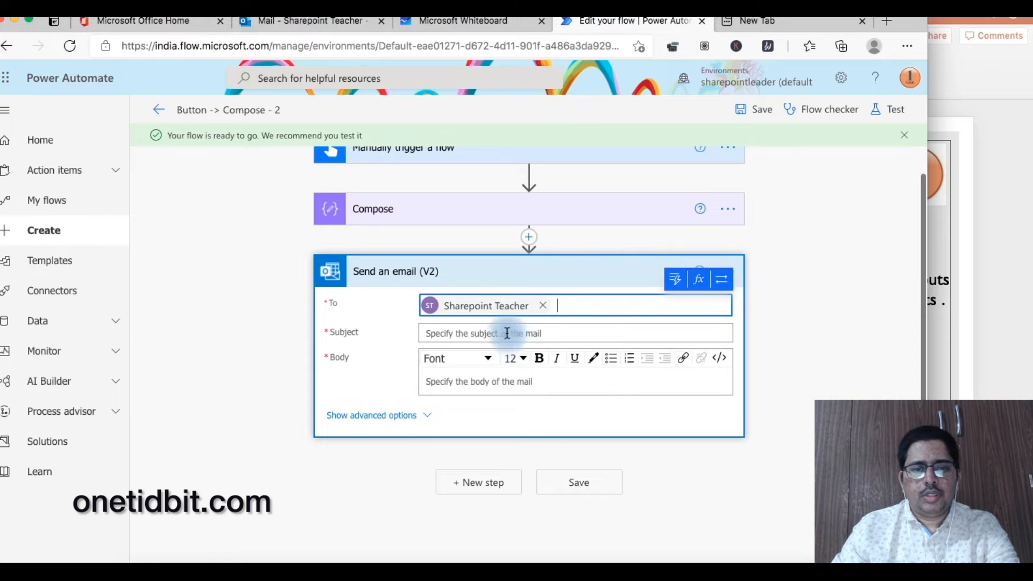
left_click(507, 333)
type("u")
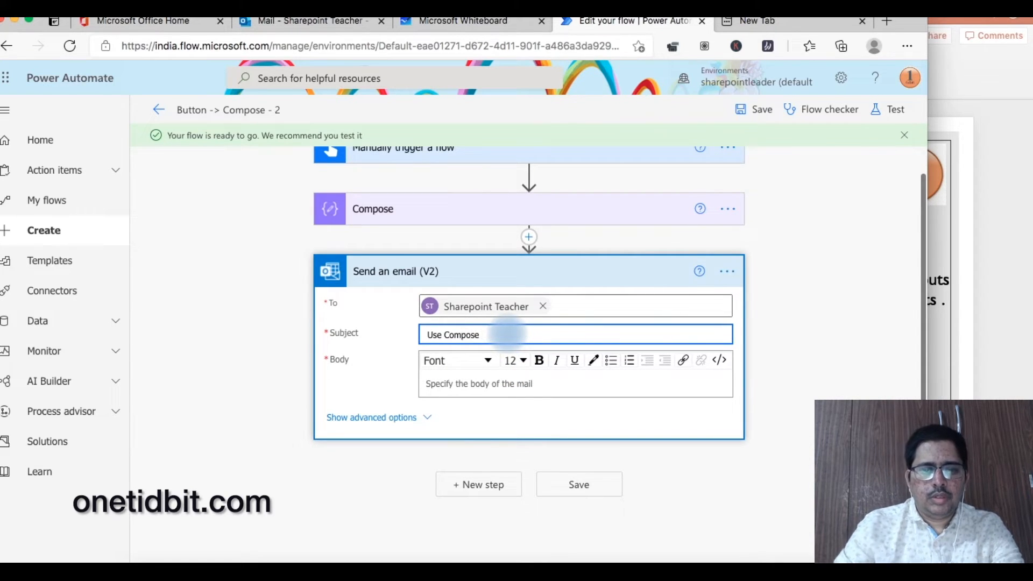
- Write the body 'Full Compose array:' followed by the Compose Outputs, and save the flow
left_click(493, 382)
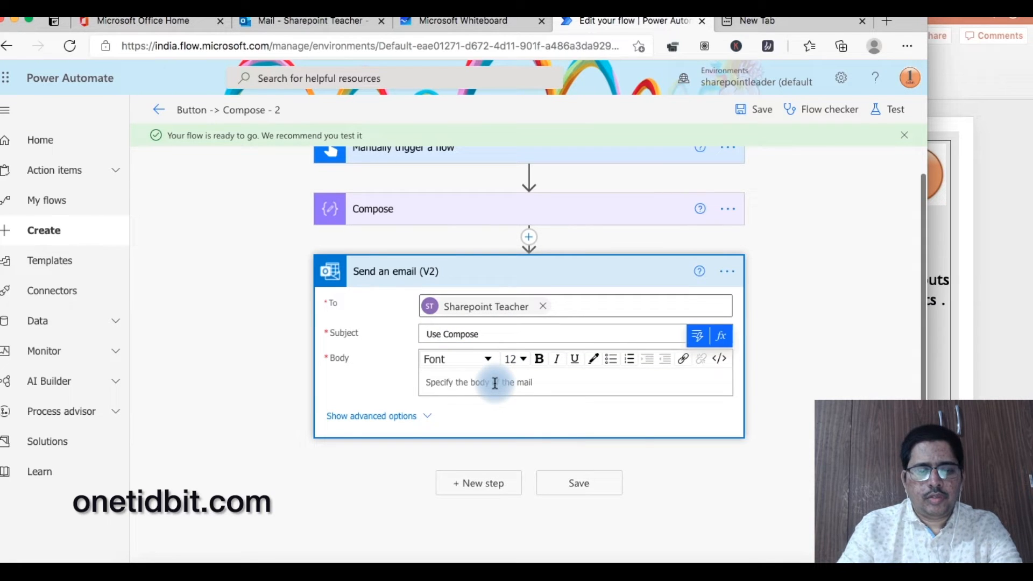
type("Full Compose:")
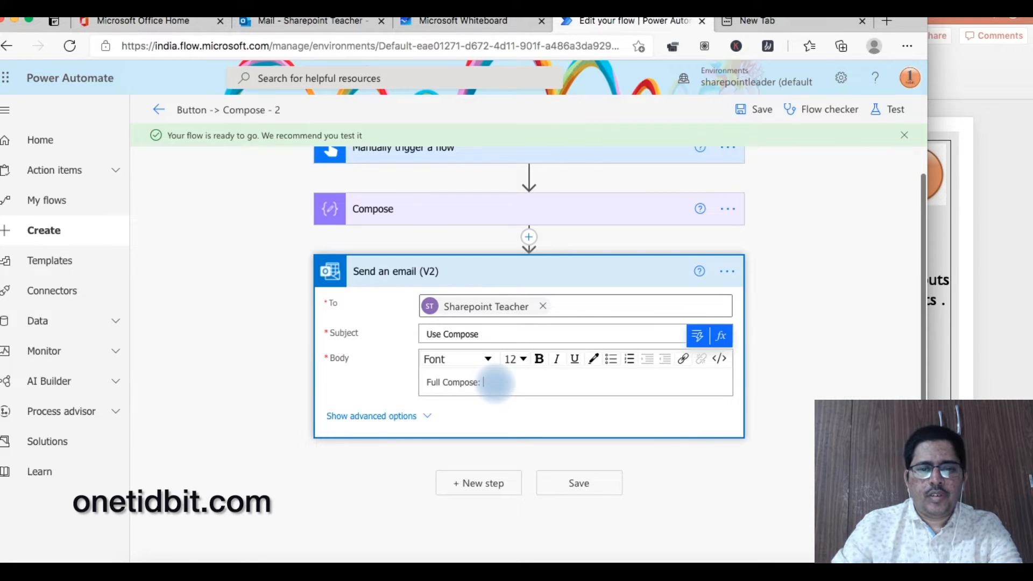
key("BackSpace")
key("BackSpace")
type("e array")
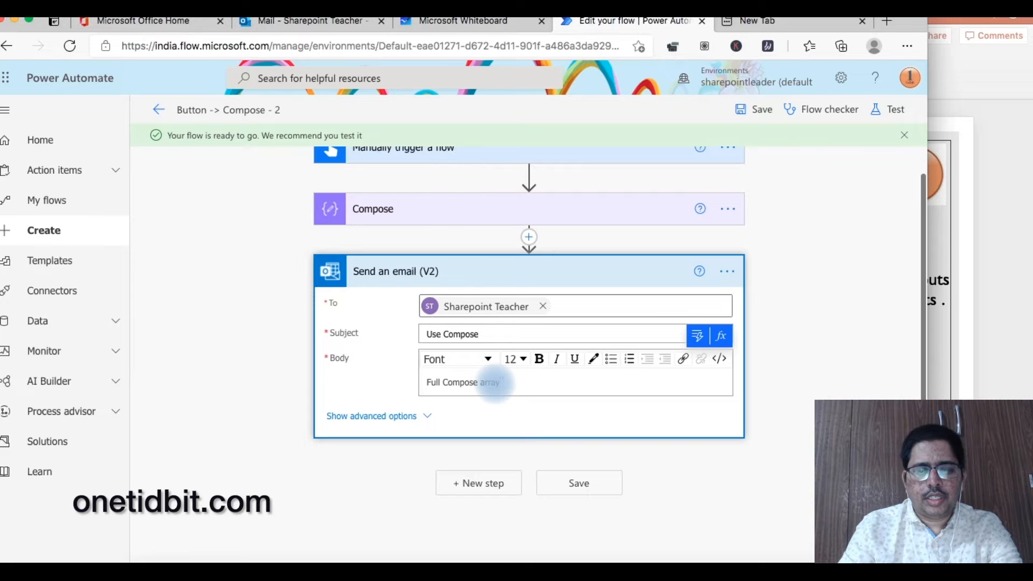
left_click(698, 338)
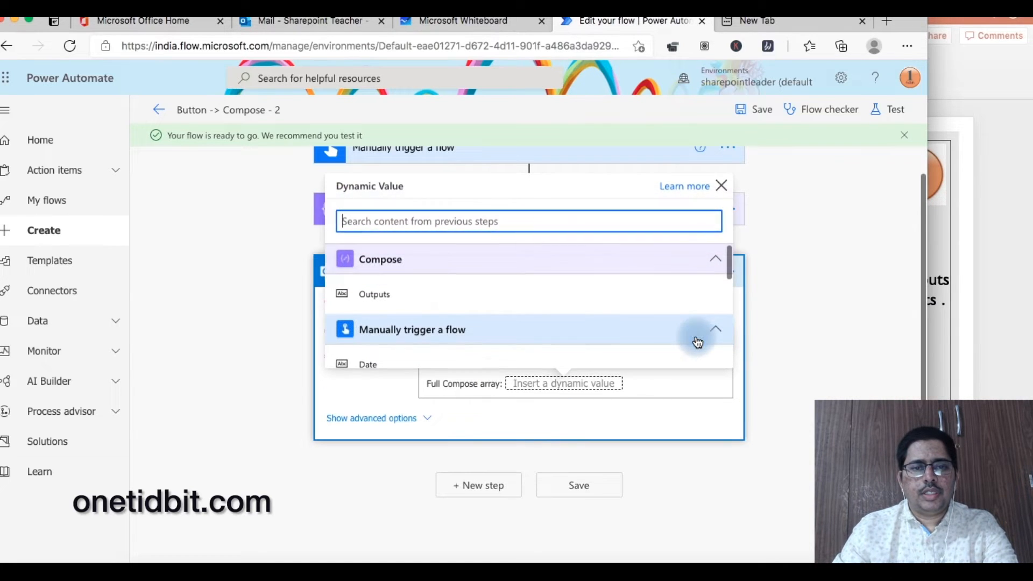
left_click(409, 291)
left_click(749, 110)
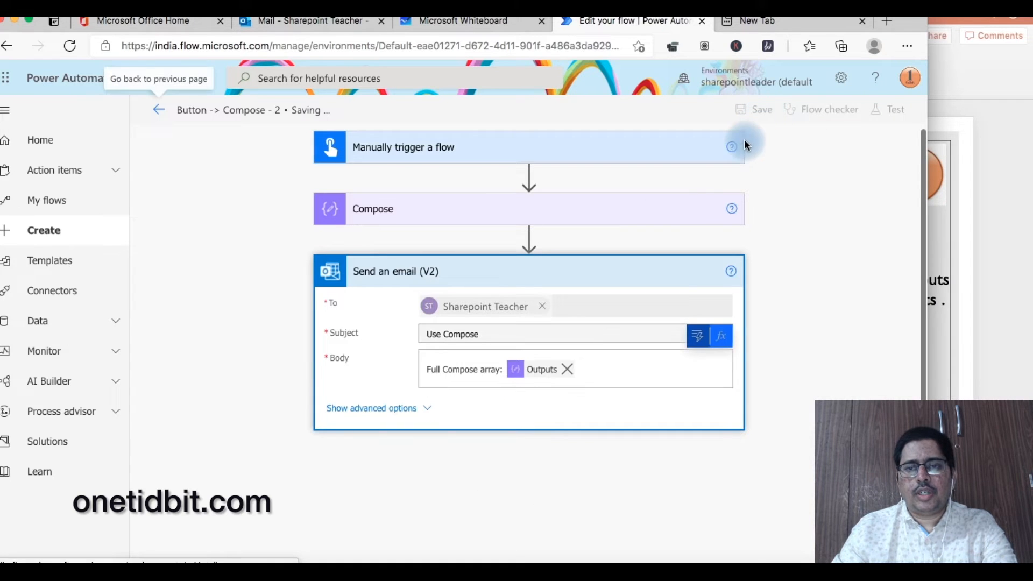
- Run a manual test of the flow and open the resulting Use Compose email in Outlook
left_click(895, 113)
left_click(740, 544)
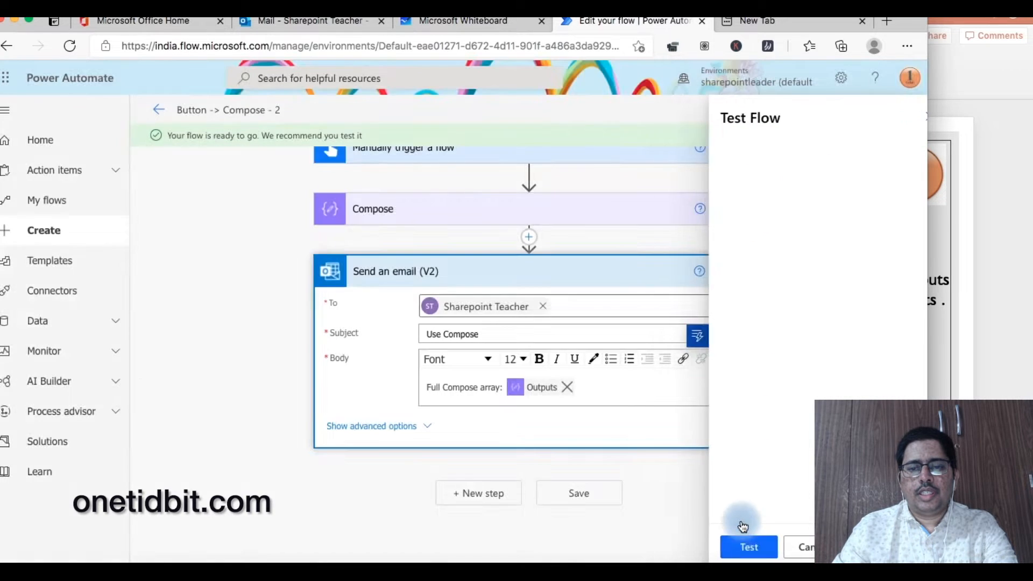
left_click(750, 557)
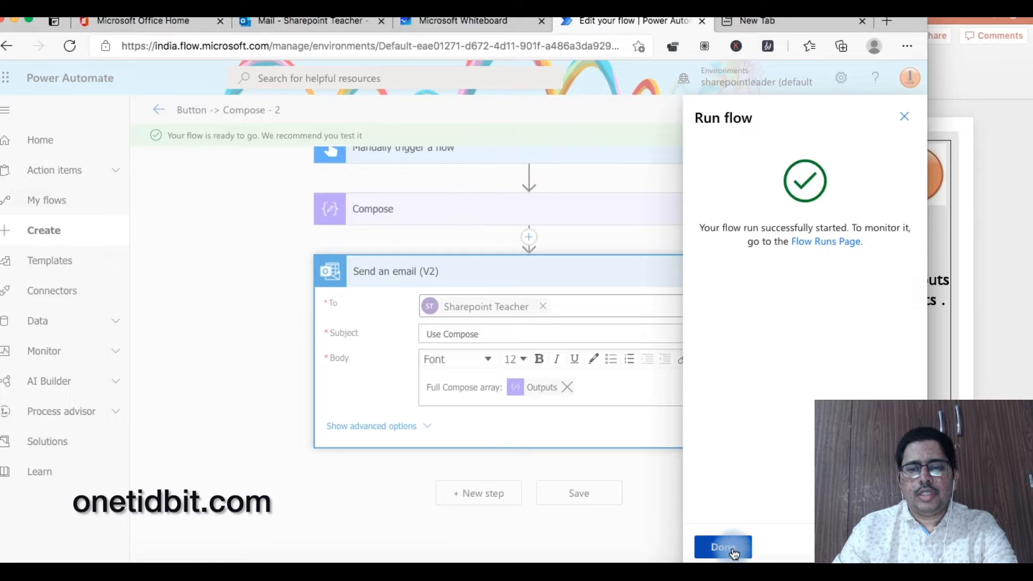
left_click(731, 555)
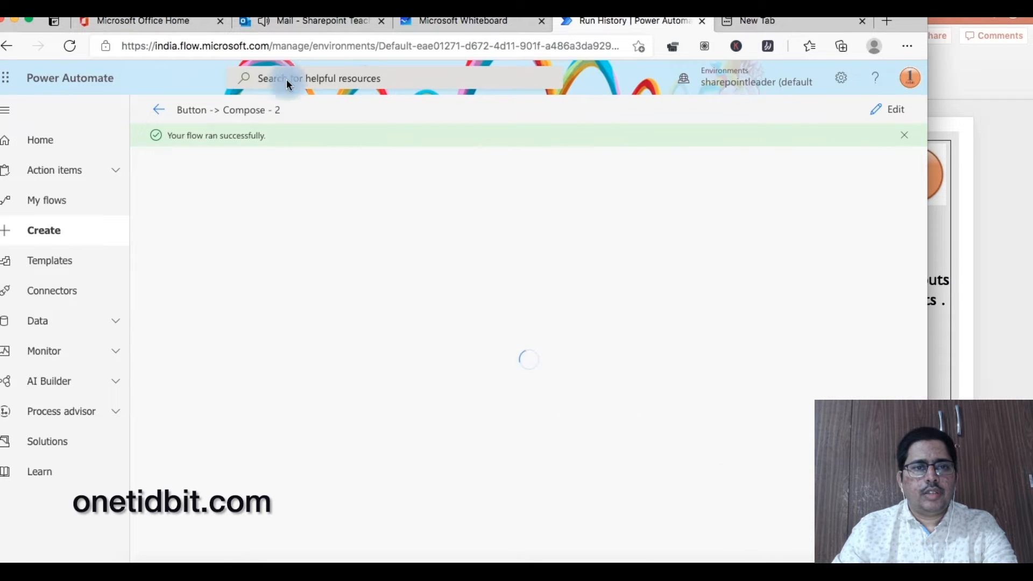
left_click(294, 24)
left_click(295, 238)
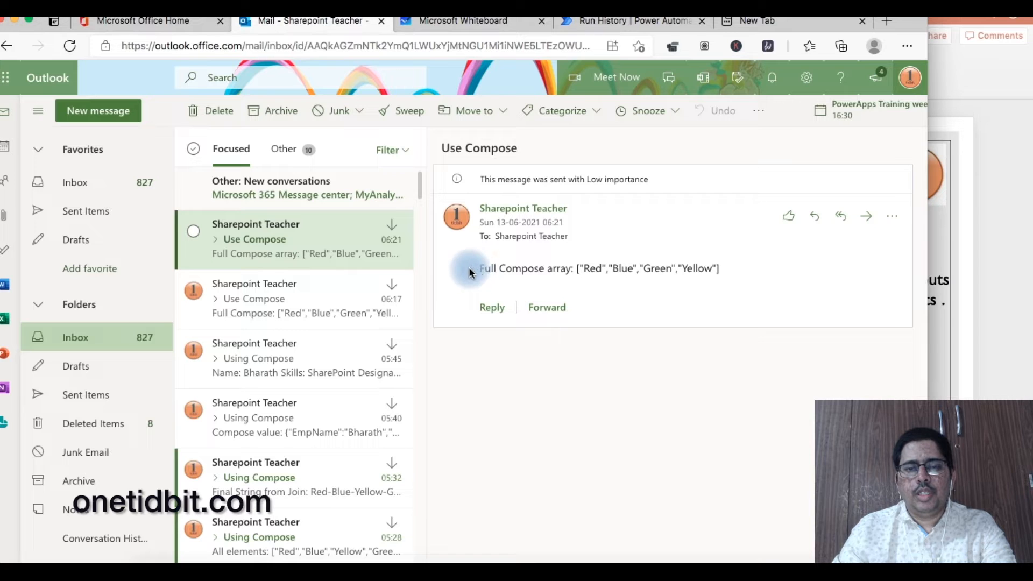
- Select 'Blue' in the email's colour array, then return to the flow's run view
double_click(614, 269)
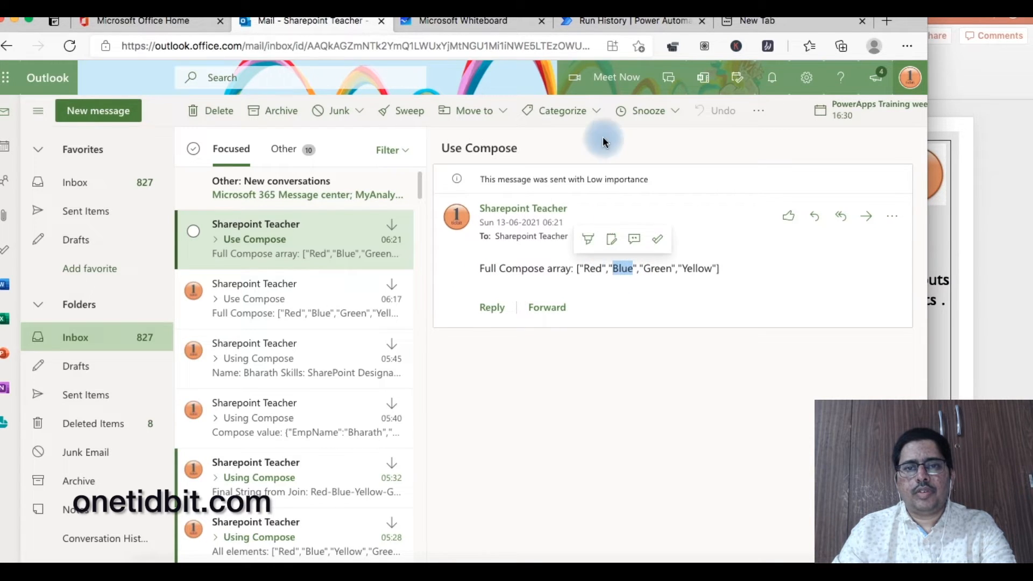
left_click(594, 27)
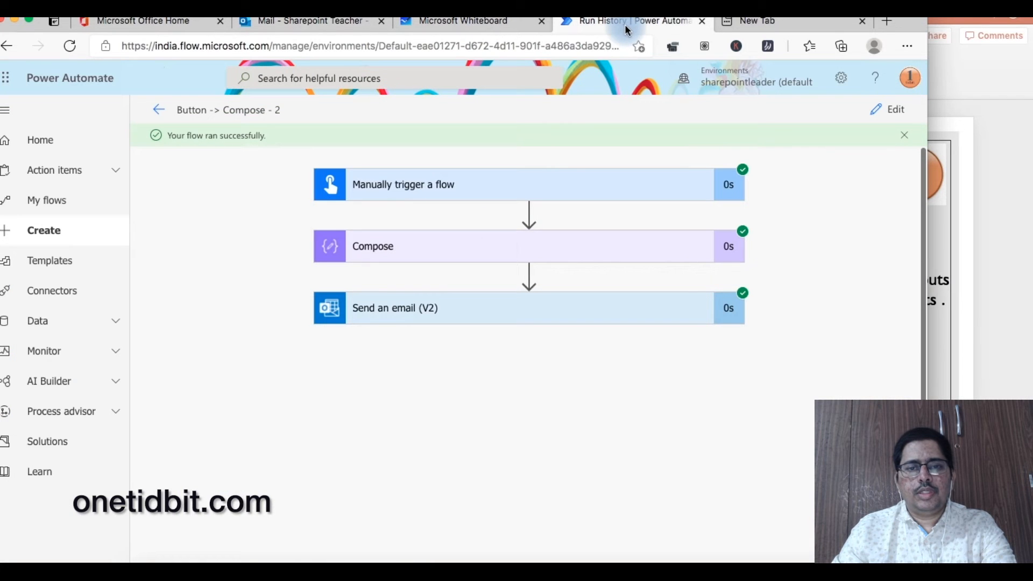
- Add a 'For Specific Array element' body line holding the expression outputs('Compose')[1]
left_click(894, 110)
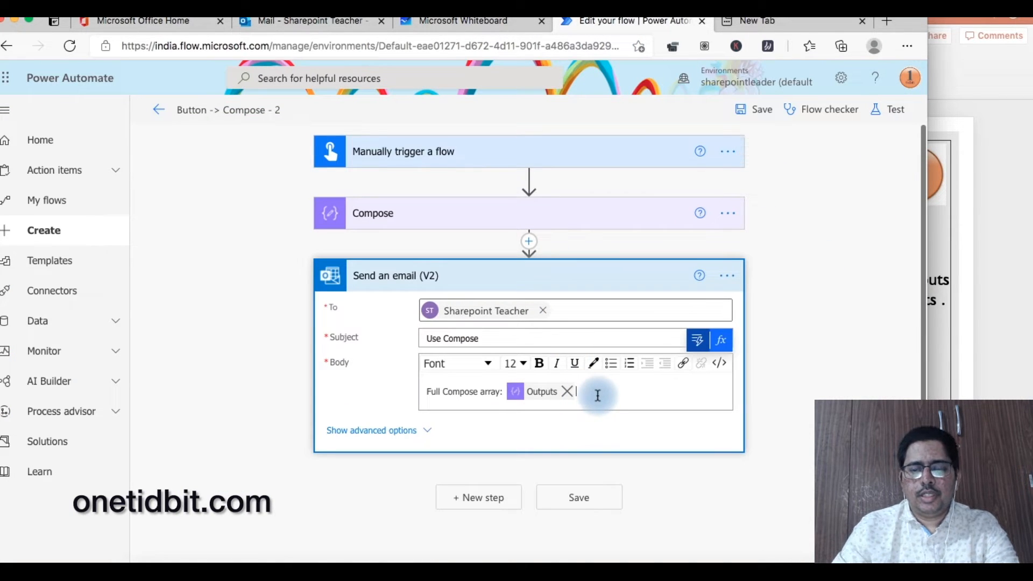
key("Return")
type("For ")
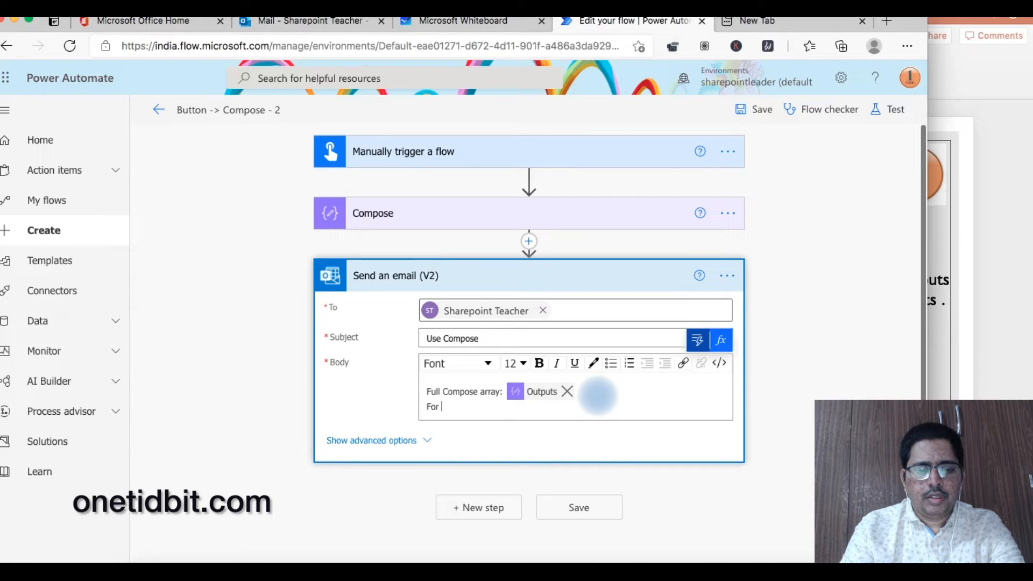
type("Specific Array")
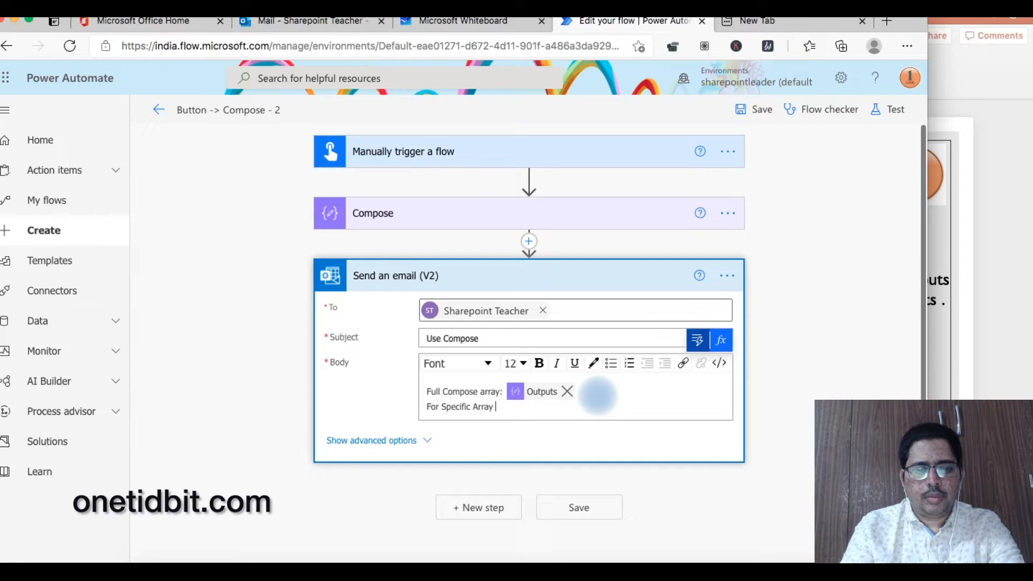
type(" element :")
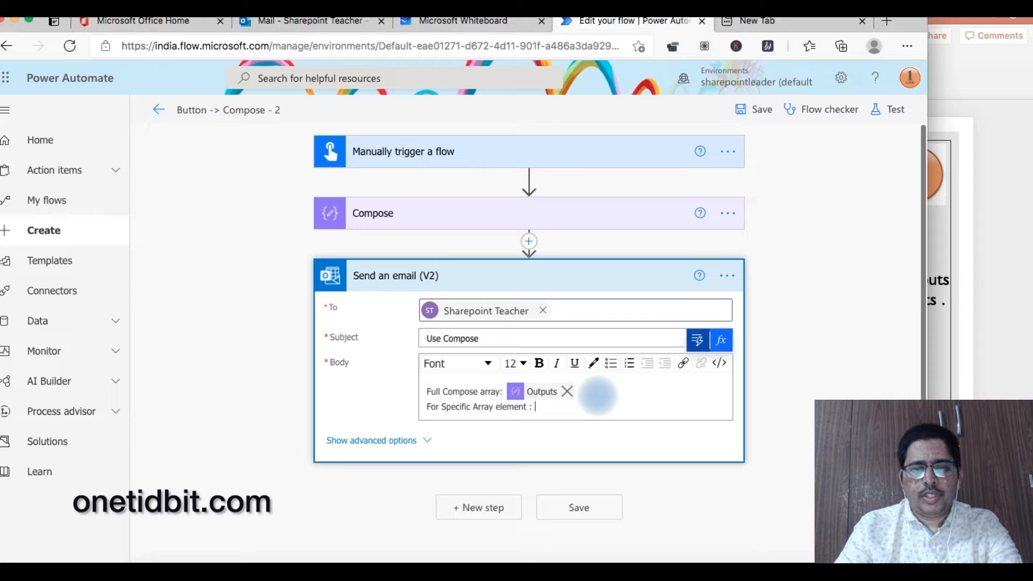
left_click(724, 343)
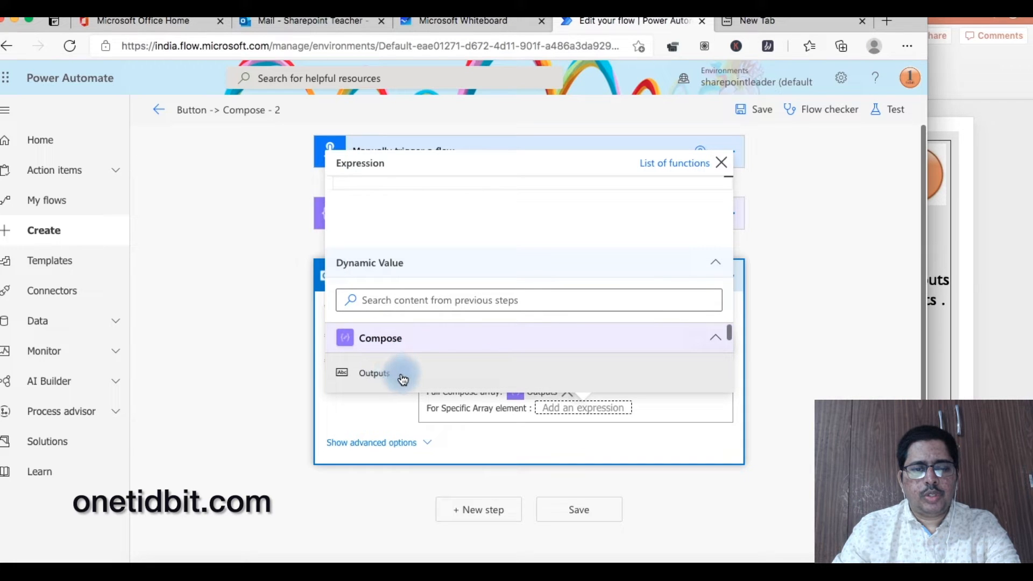
left_click(401, 377)
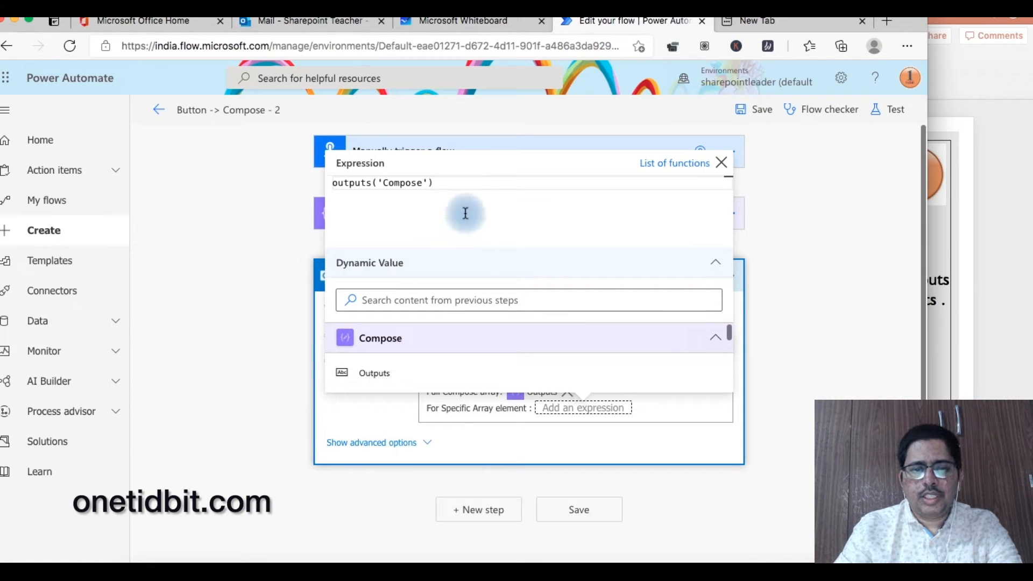
type("[]")
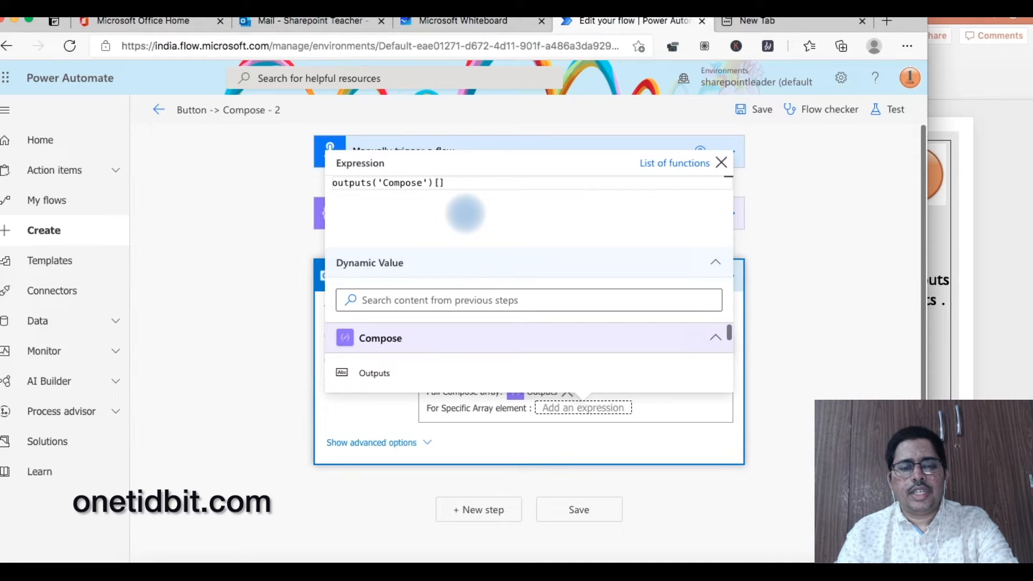
type("1")
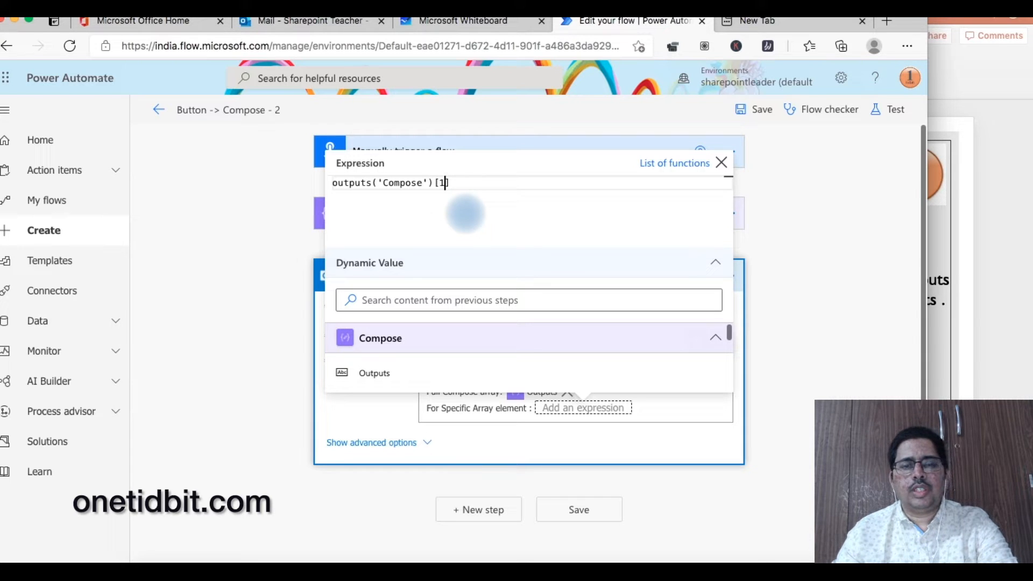
left_click(794, 233)
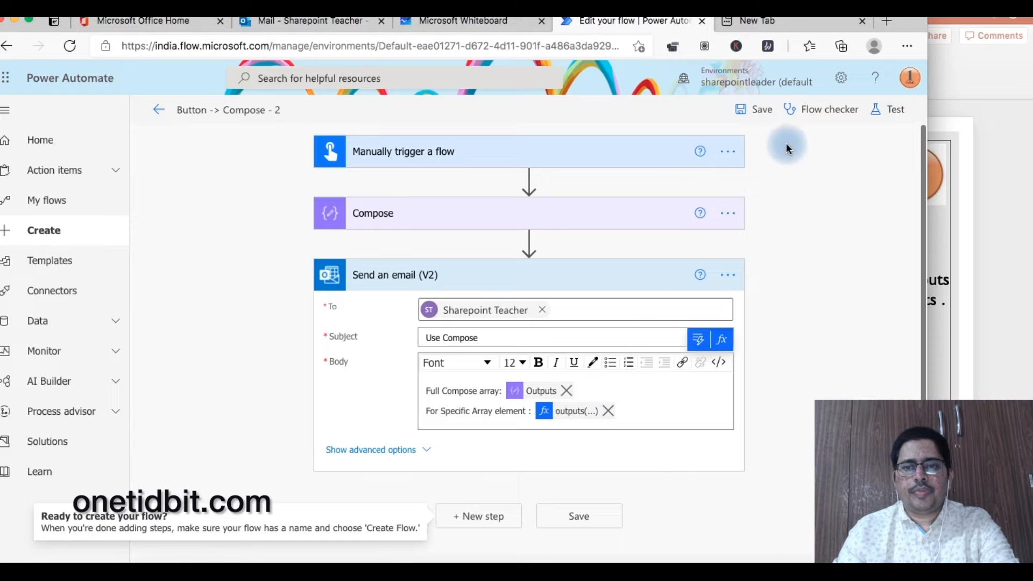
- Save the updated flow, run a manual test, and switch to the Outlook inbox
left_click(757, 110)
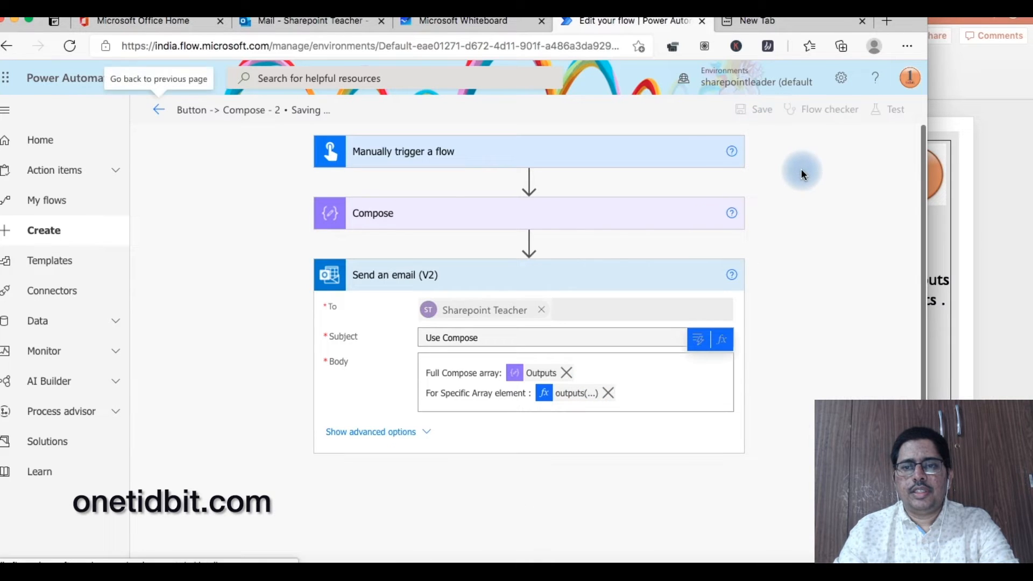
left_click(894, 109)
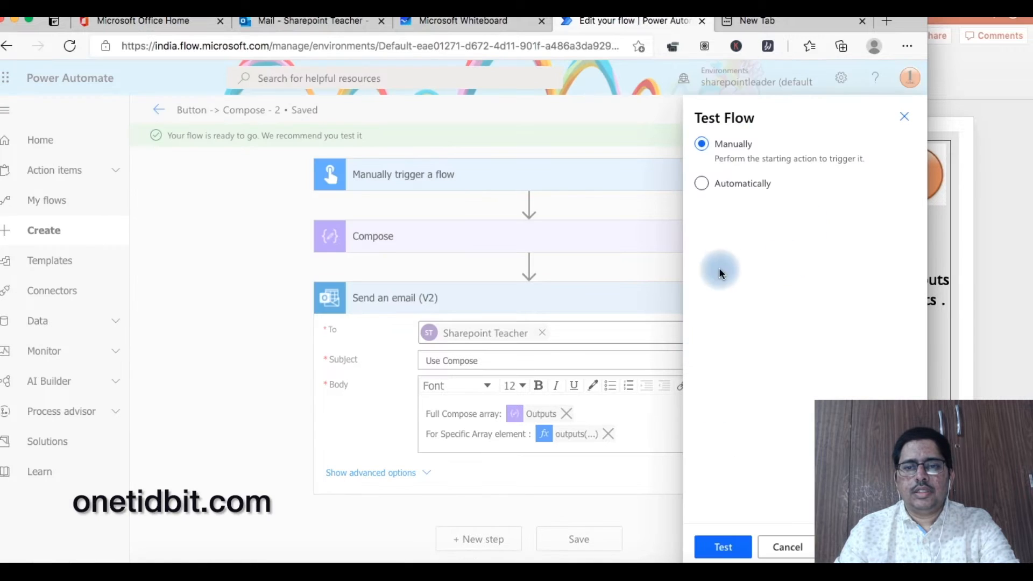
left_click(723, 547)
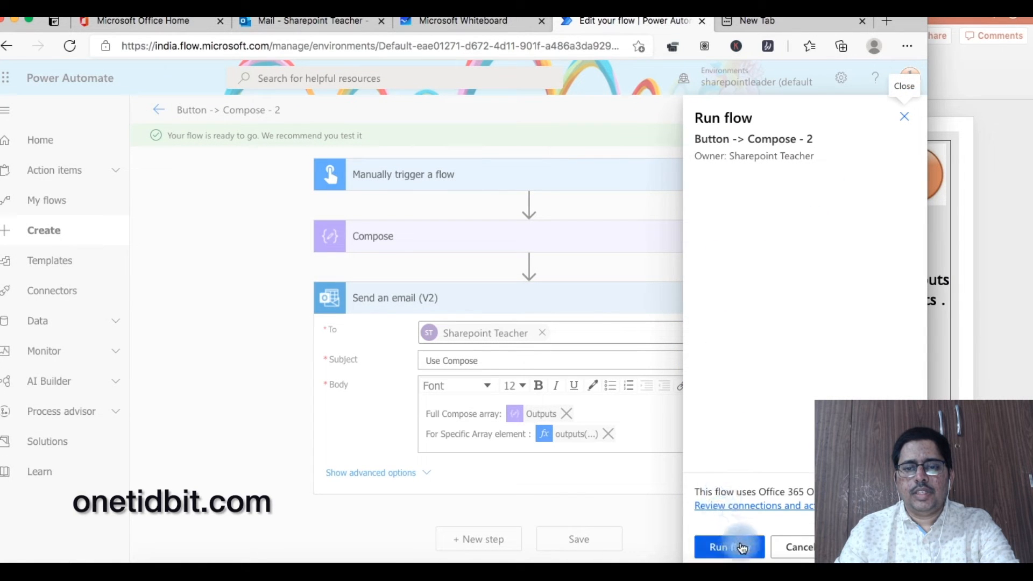
left_click(730, 544)
left_click(722, 547)
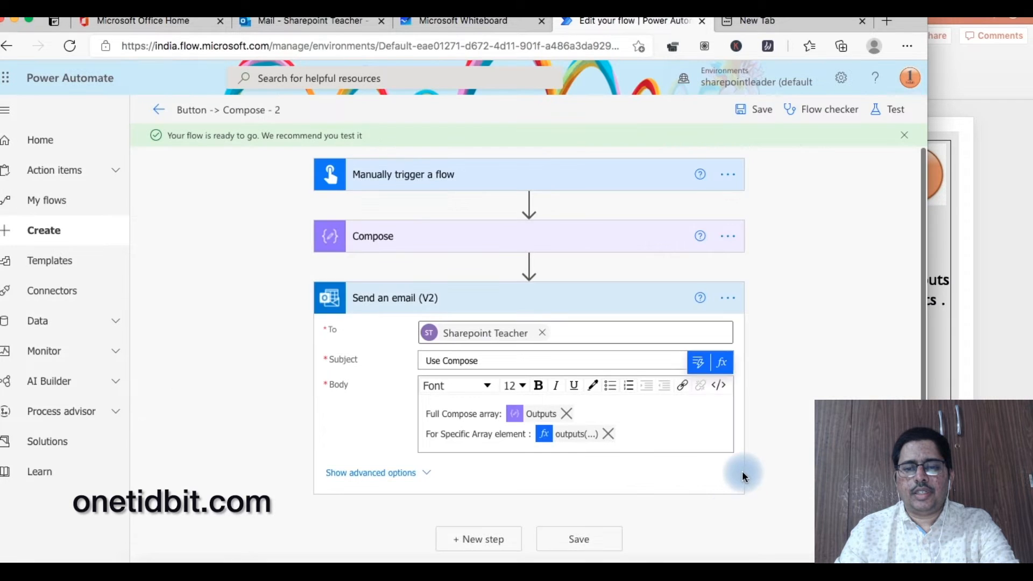
left_click(304, 22)
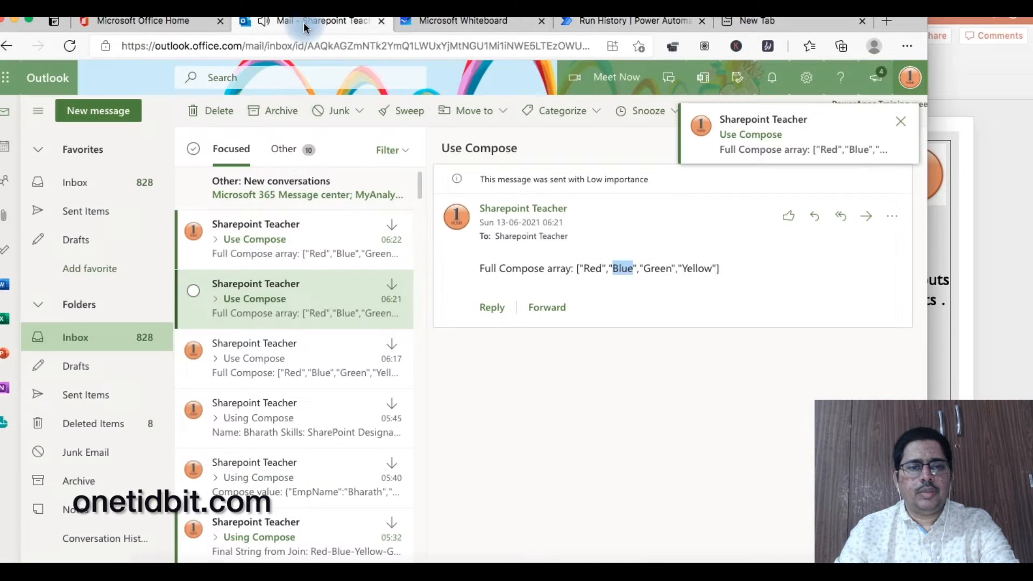
- Open the newest Use Compose email showing element Blue, then return to the run history
left_click(279, 234)
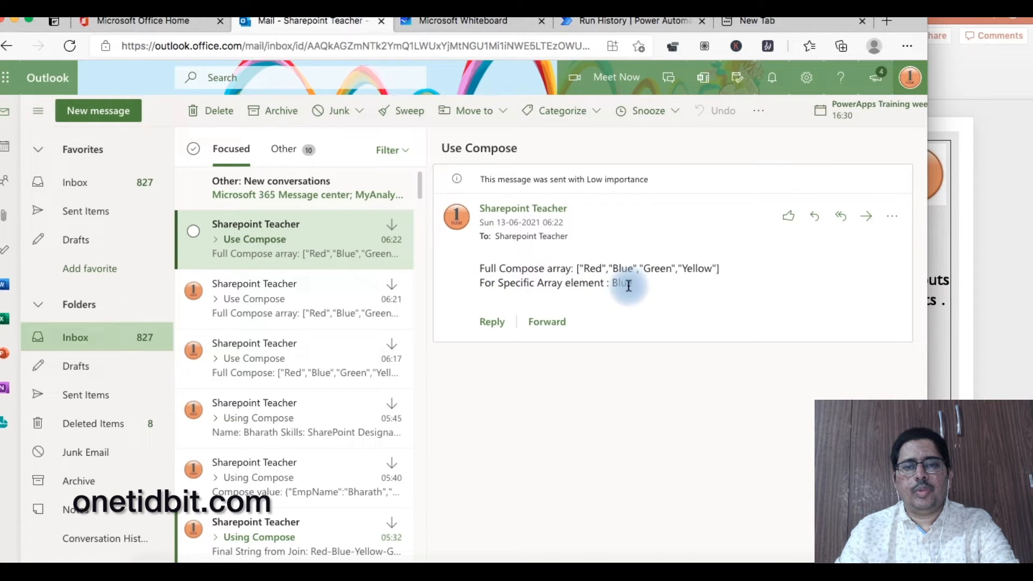
left_click(623, 22)
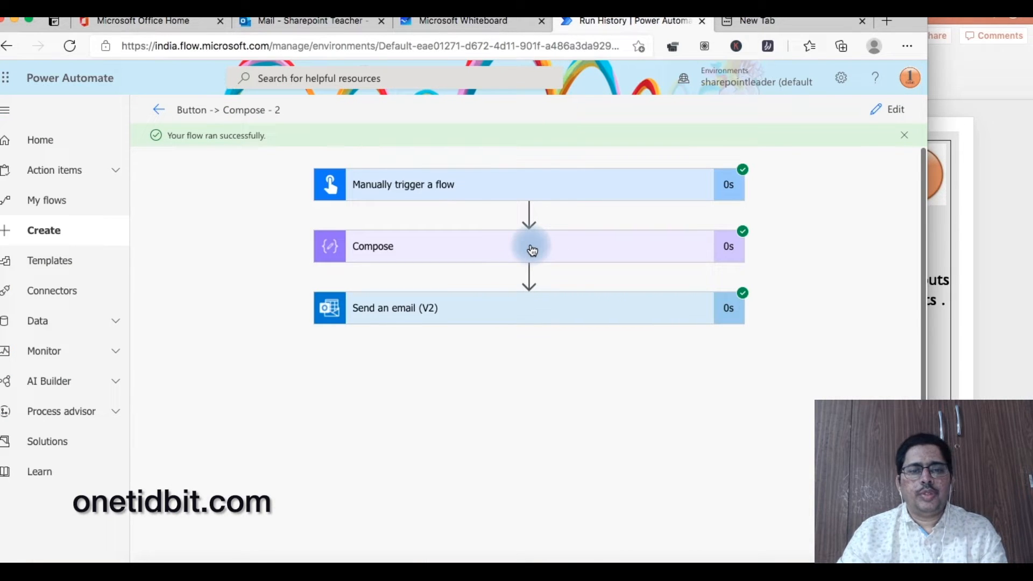
- Add a Condition step after Send an email (V2) and start an action in its If yes branch
left_click(890, 109)
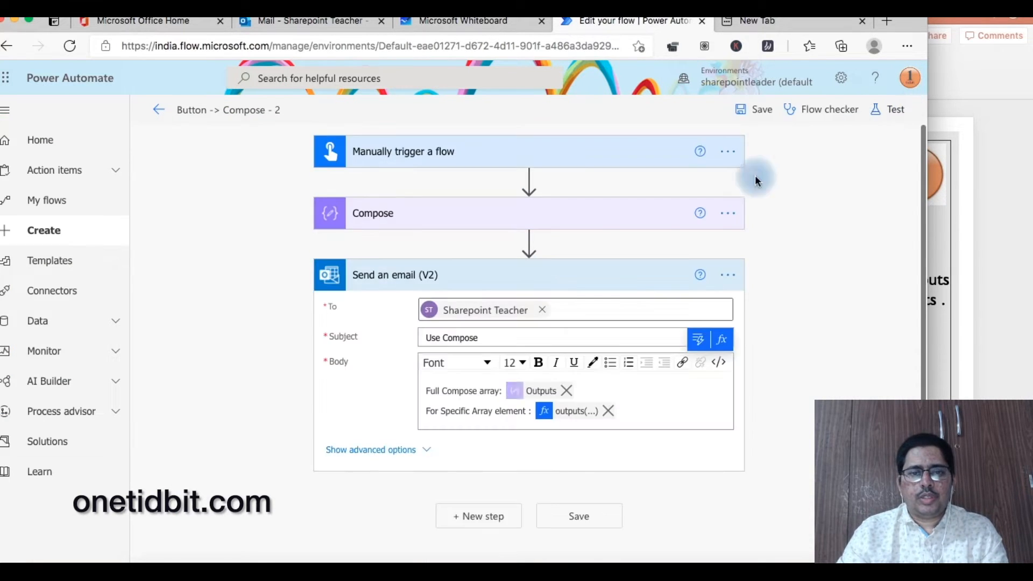
scroll(480, 388, "down", 1)
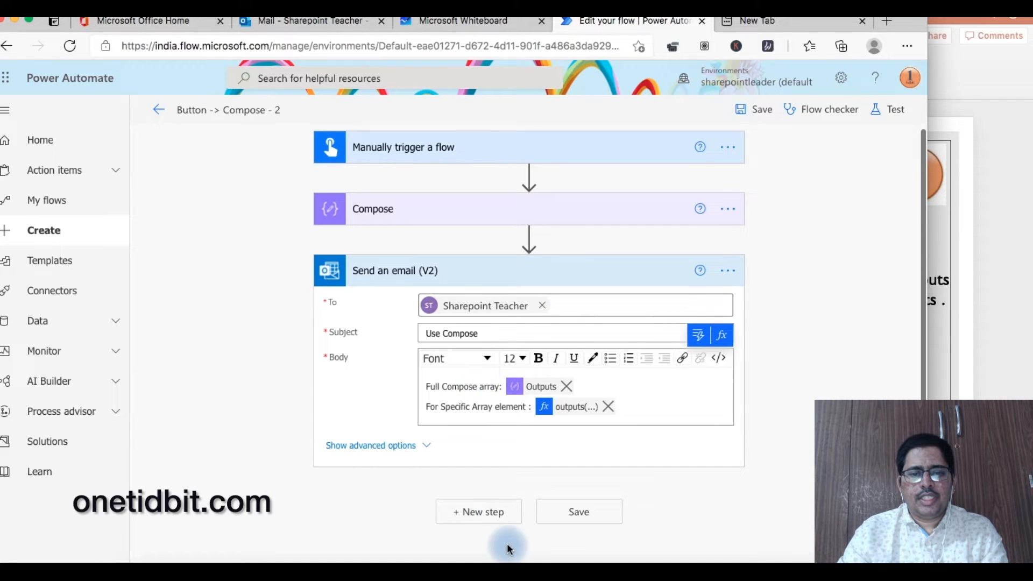
left_click(489, 514)
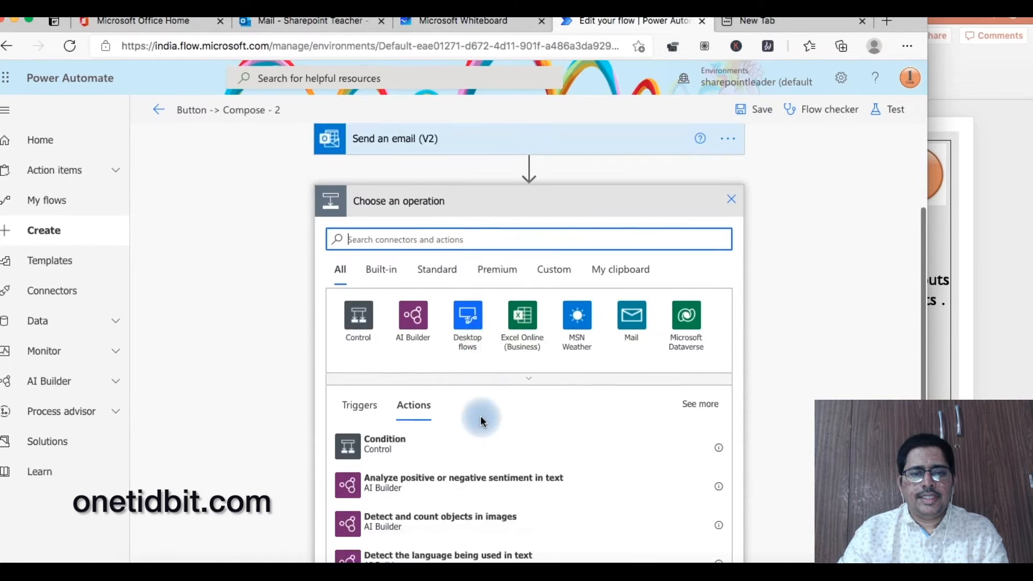
scroll(482, 419, "down", 1)
scroll(482, 421, "up", 1)
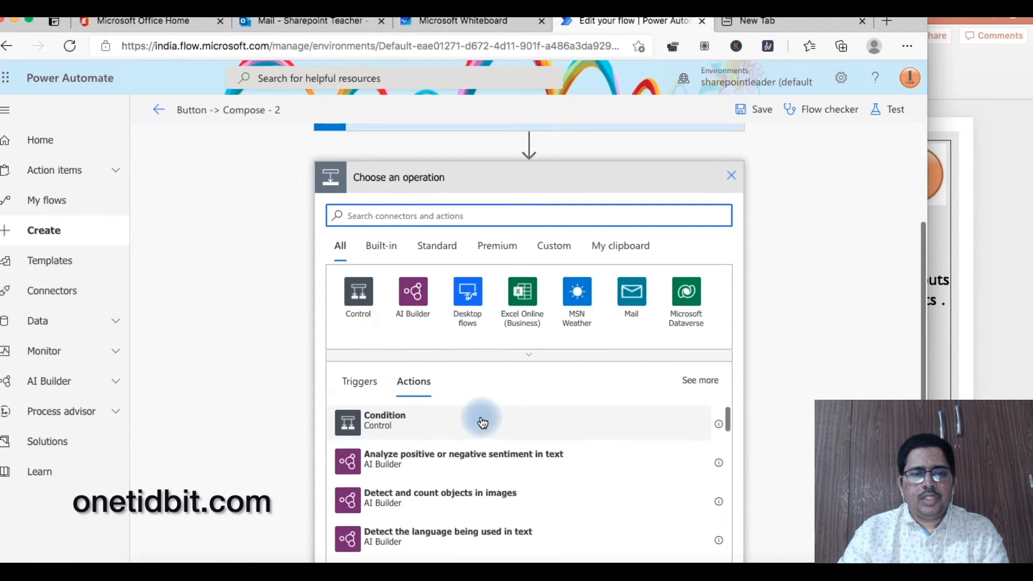
left_click(414, 427)
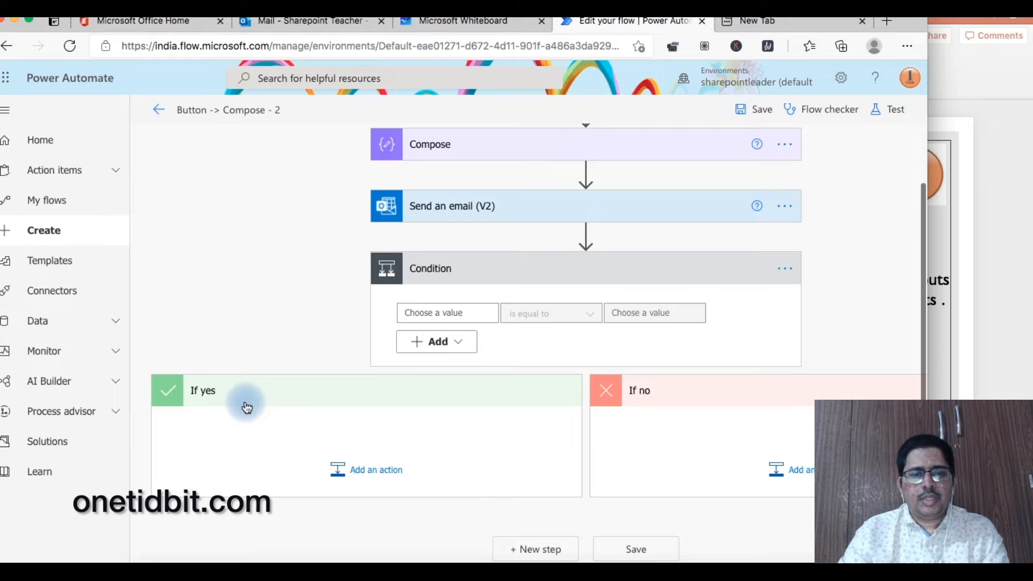
left_click(387, 472)
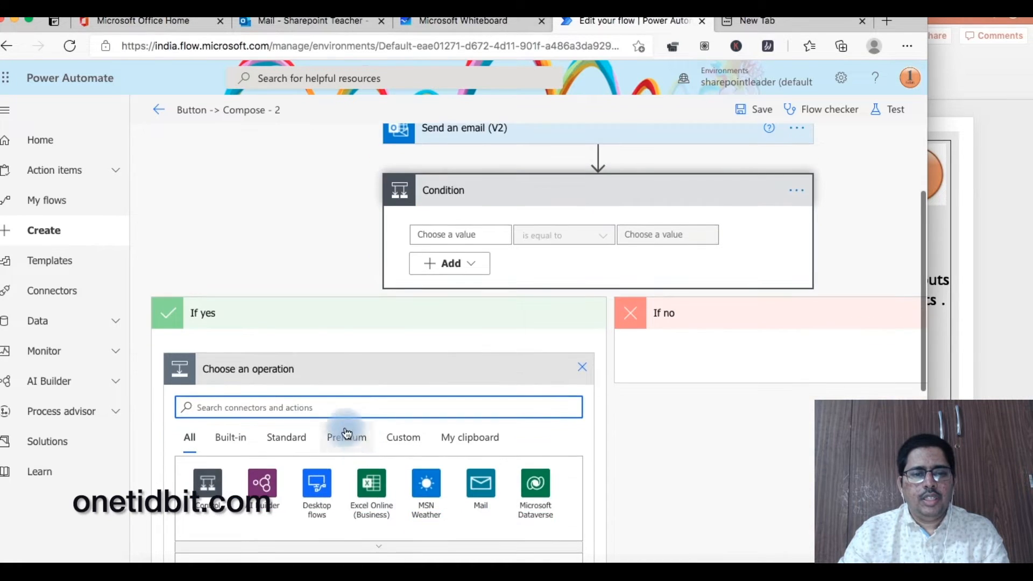
- Try adding Initialize variable in If yes (rejected as top-level only), then select the Compose array
type("variable")
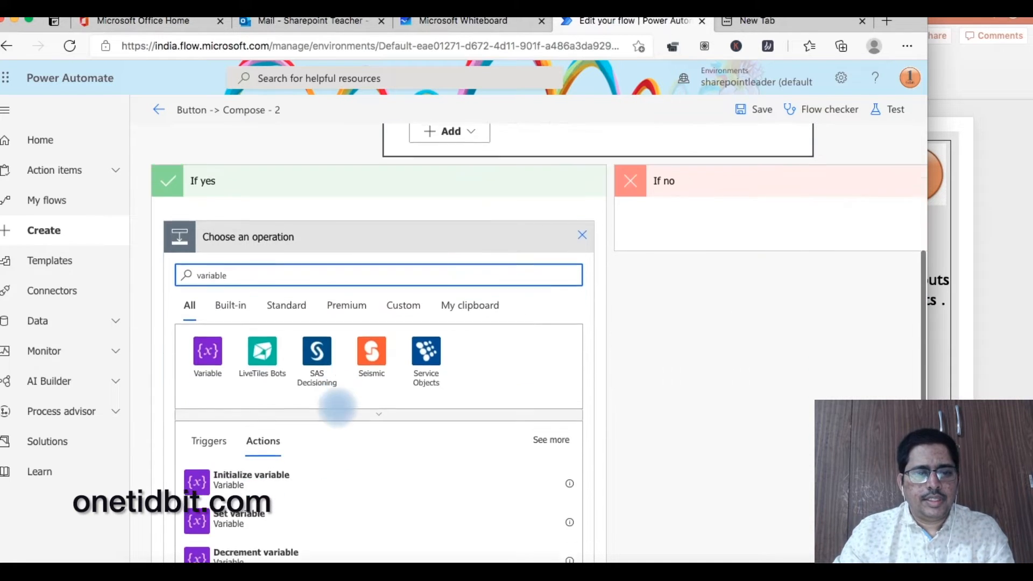
left_click(318, 479)
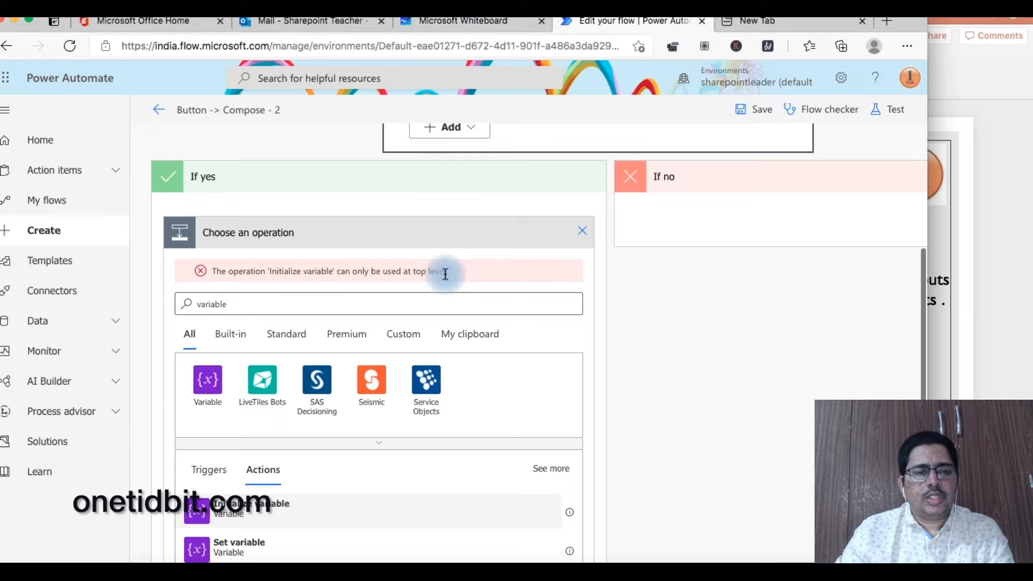
scroll(446, 275, "up", 5)
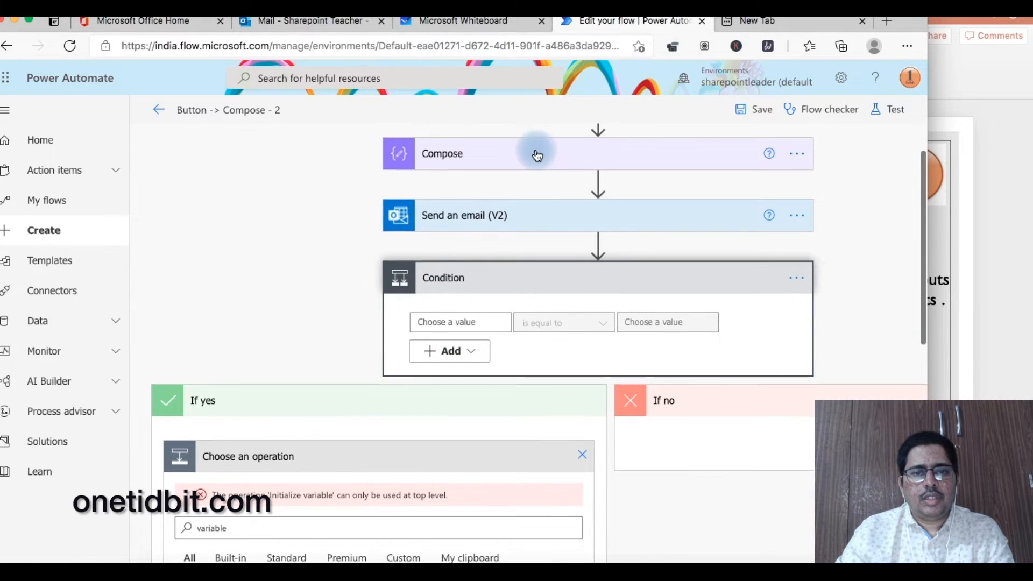
left_click(537, 155)
left_click_drag(637, 189, 472, 193)
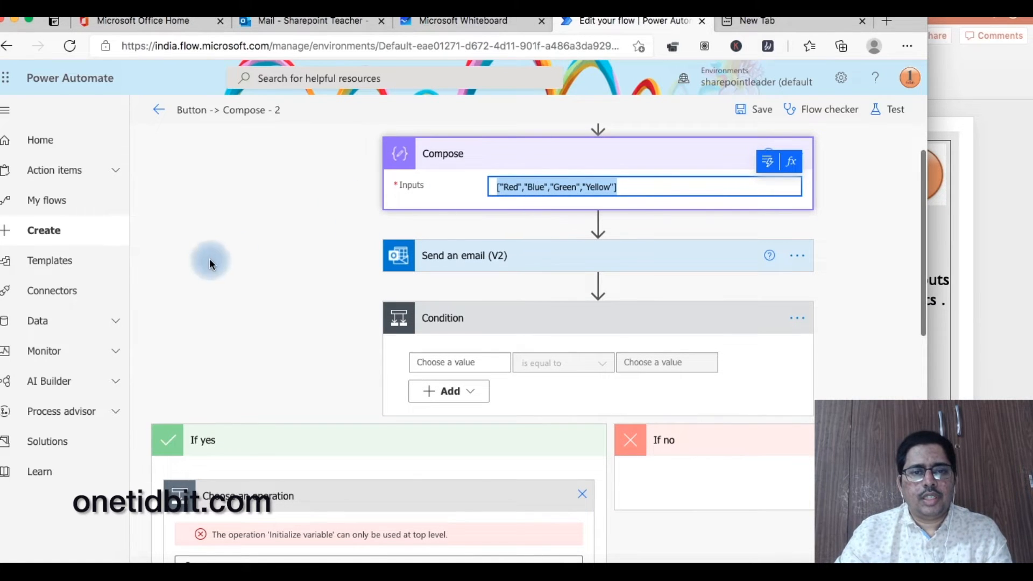
scroll(208, 259, "down", 5)
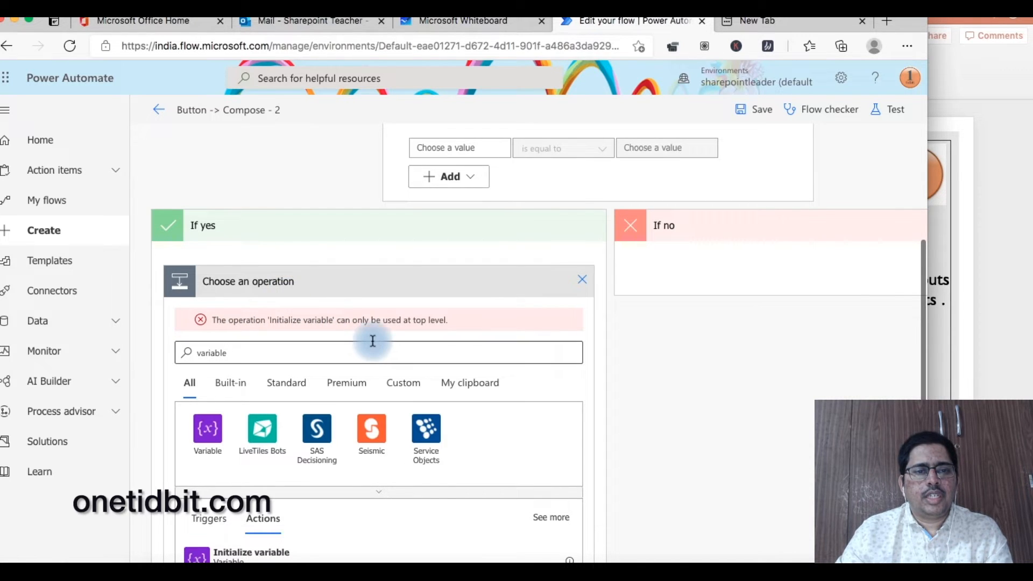
scroll(373, 340, "down", 2)
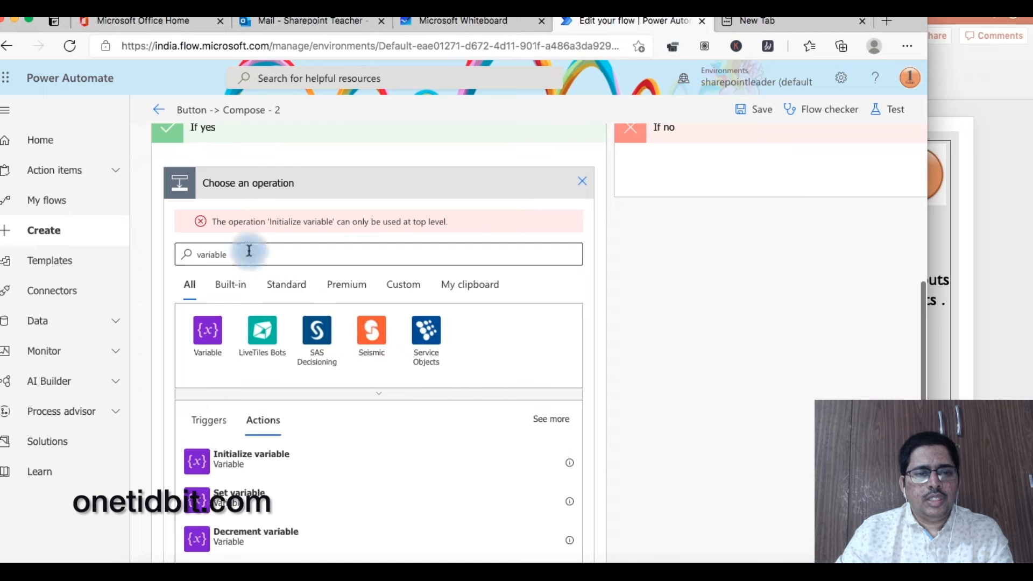
left_click_drag(246, 253, 186, 249)
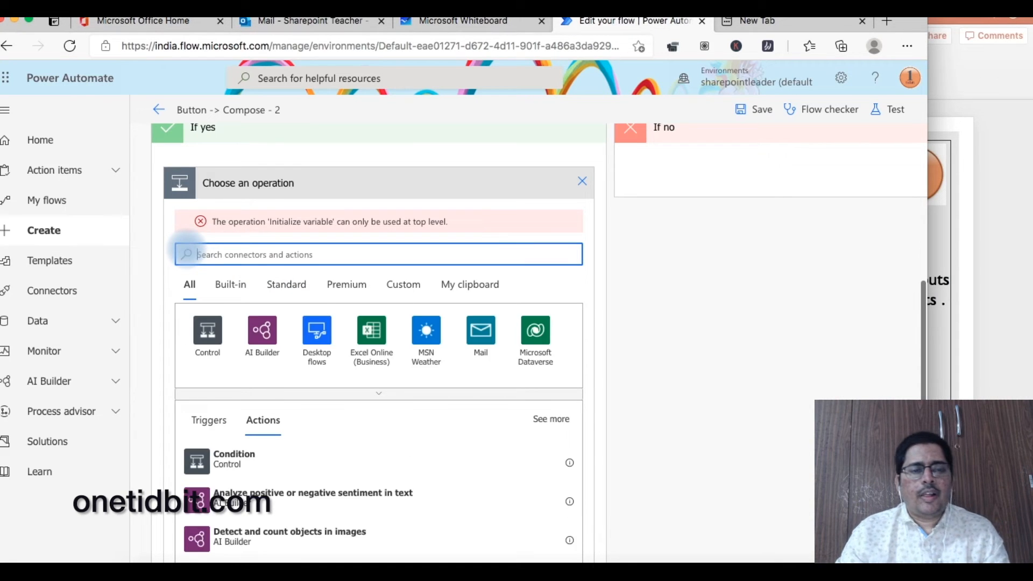
- Add a Compose action under If yes, delete the Condition step, and show the JOIN Action slide
type("compose")
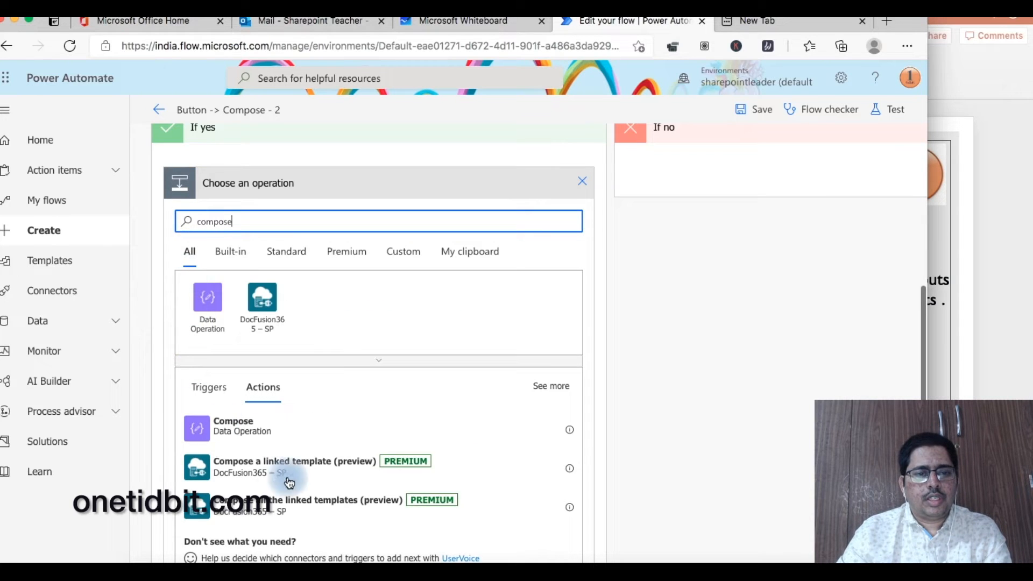
left_click(283, 426)
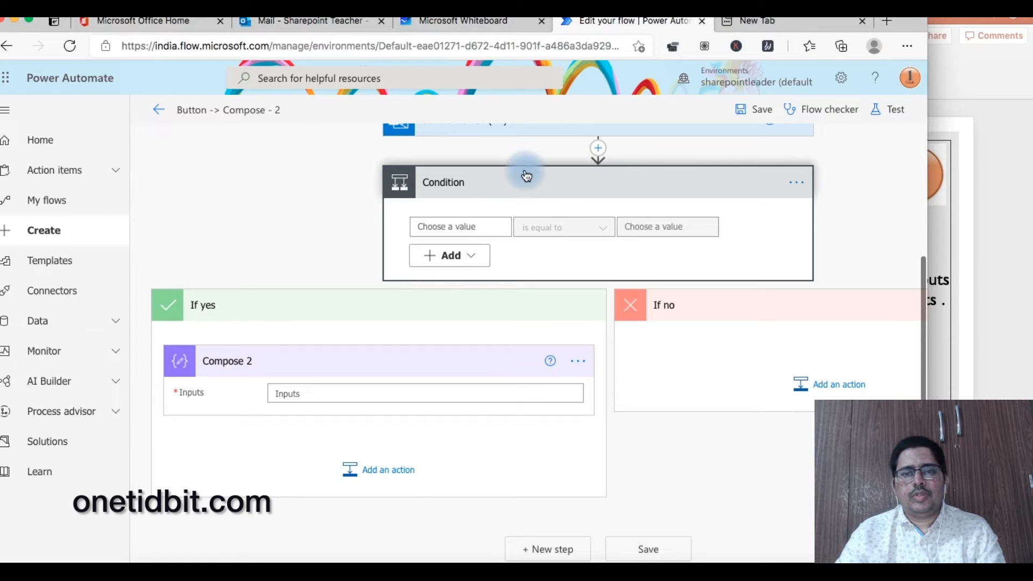
left_click(794, 185)
left_click(709, 356)
left_click(467, 349)
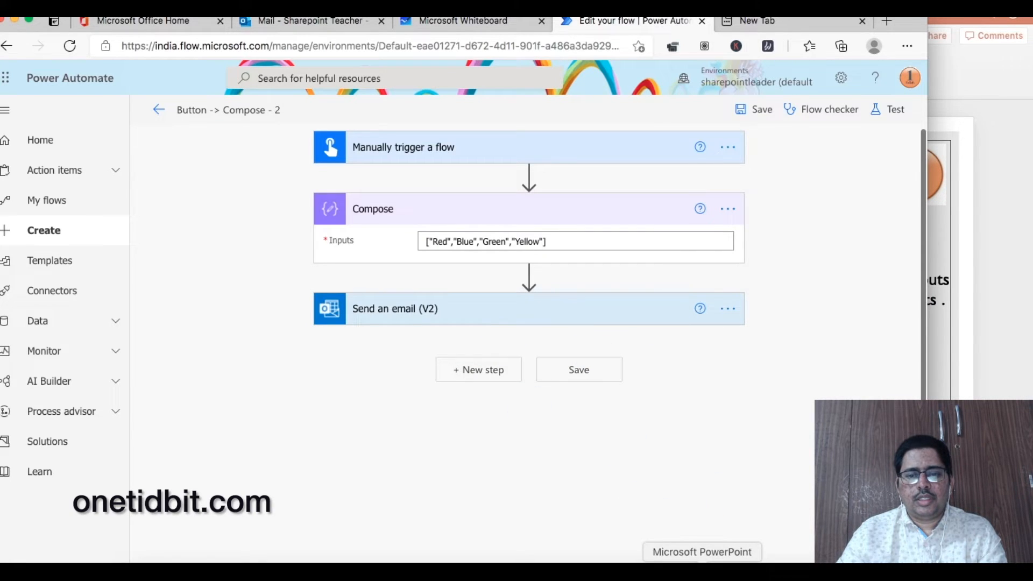
left_click(976, 308)
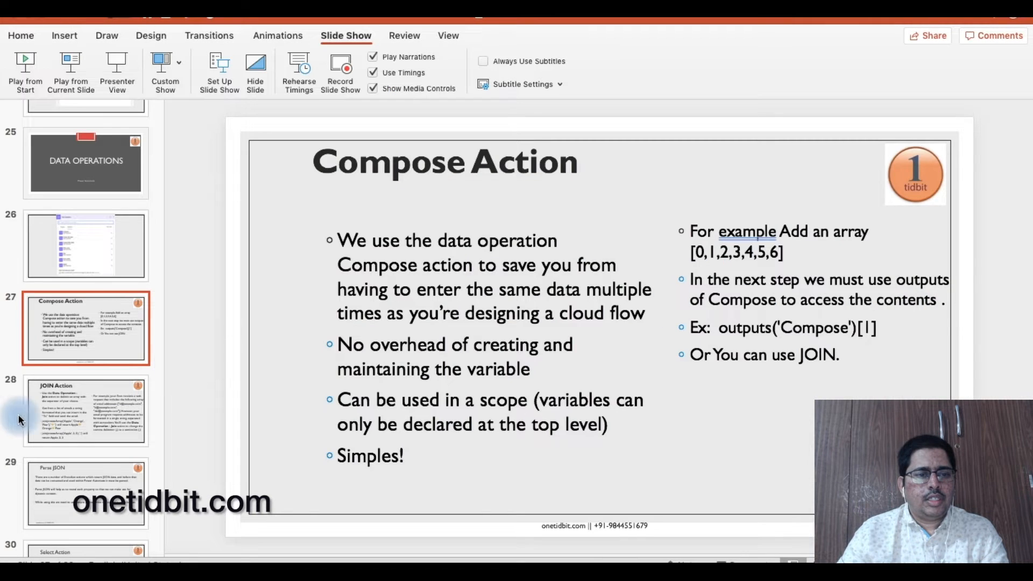
left_click(91, 406)
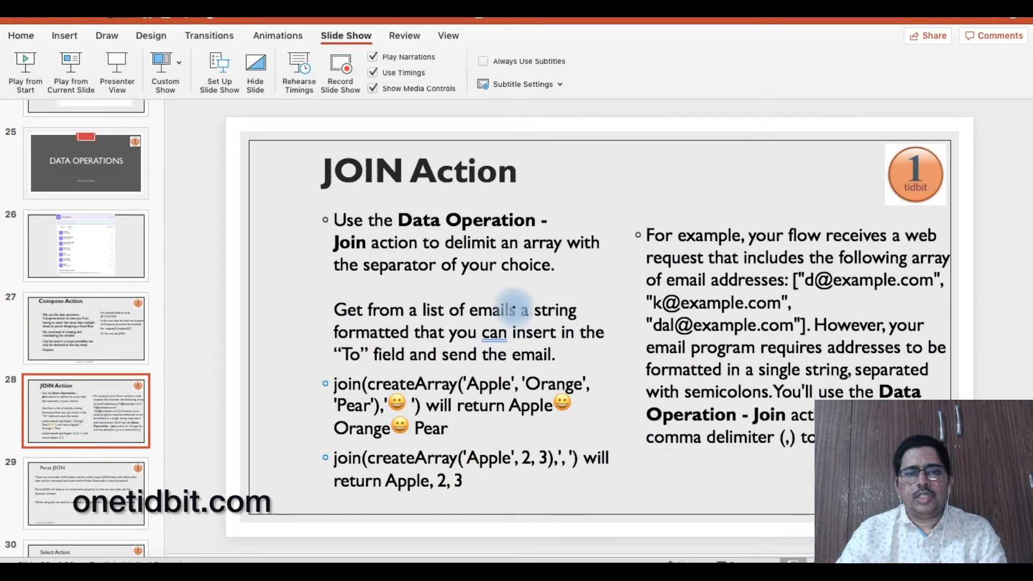
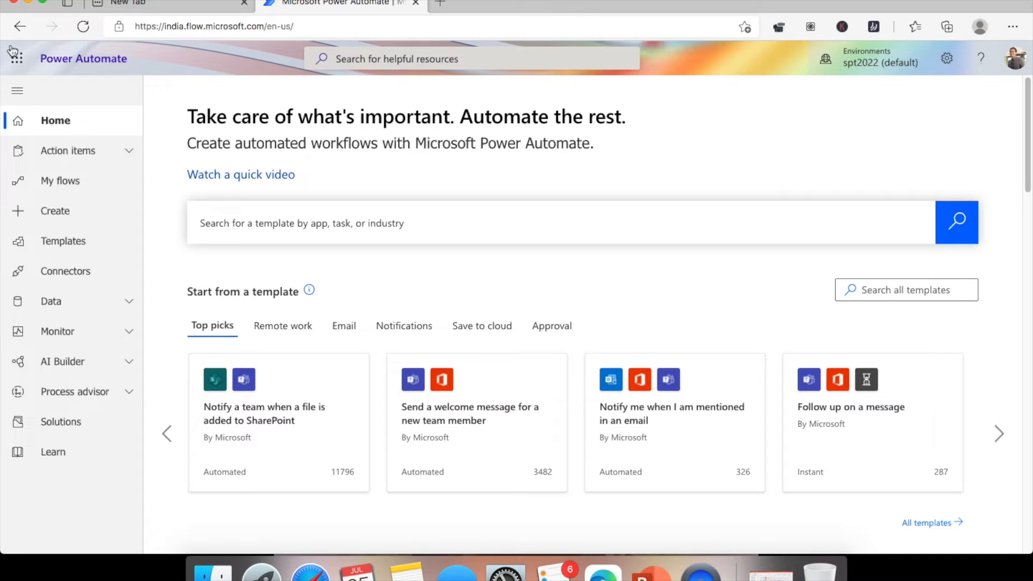
- Open the Templates gallery, filter it to the Approval category, and browse the template cards
left_click(75, 249)
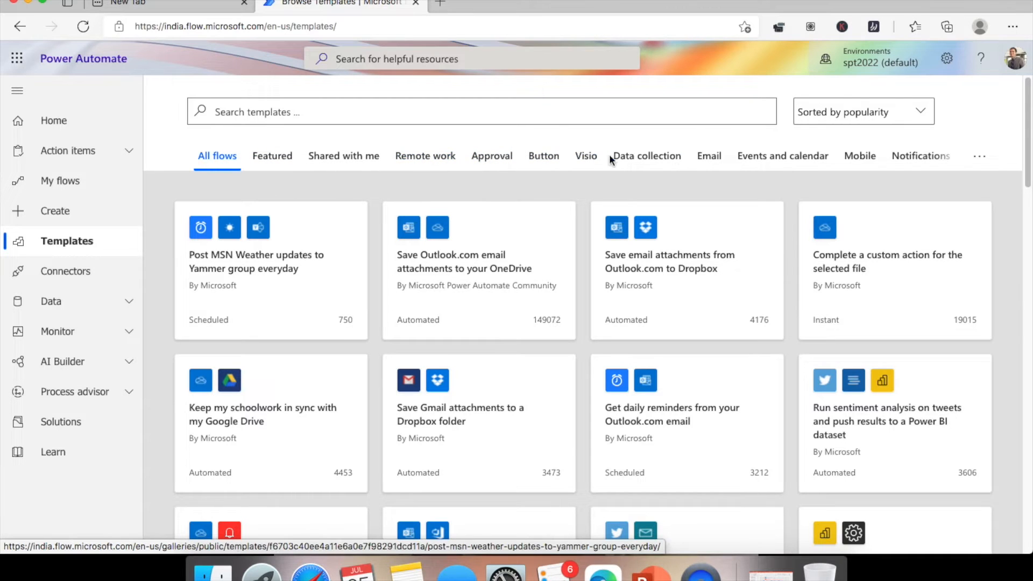
left_click(500, 166)
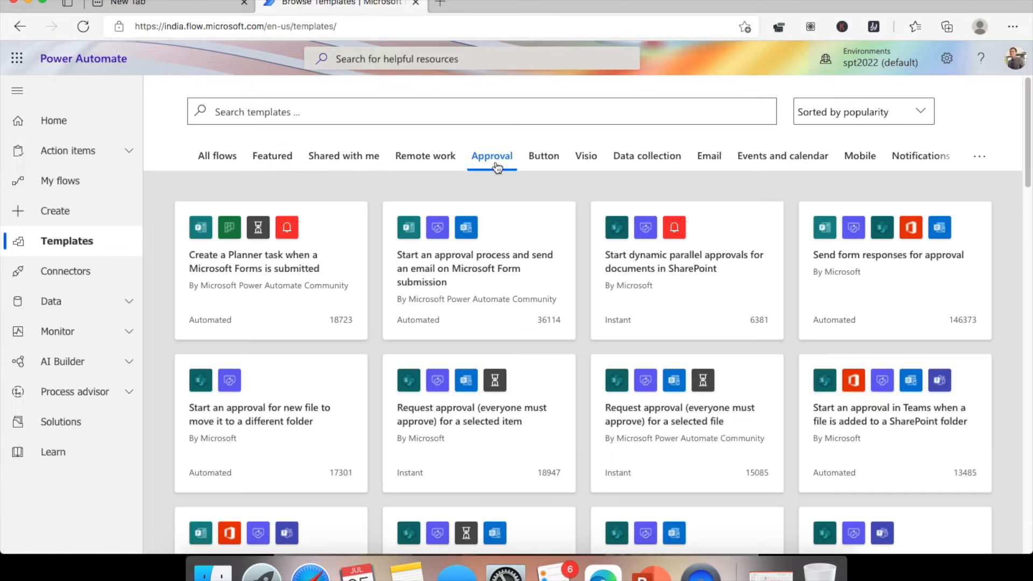
scroll(284, 296, "down", 20)
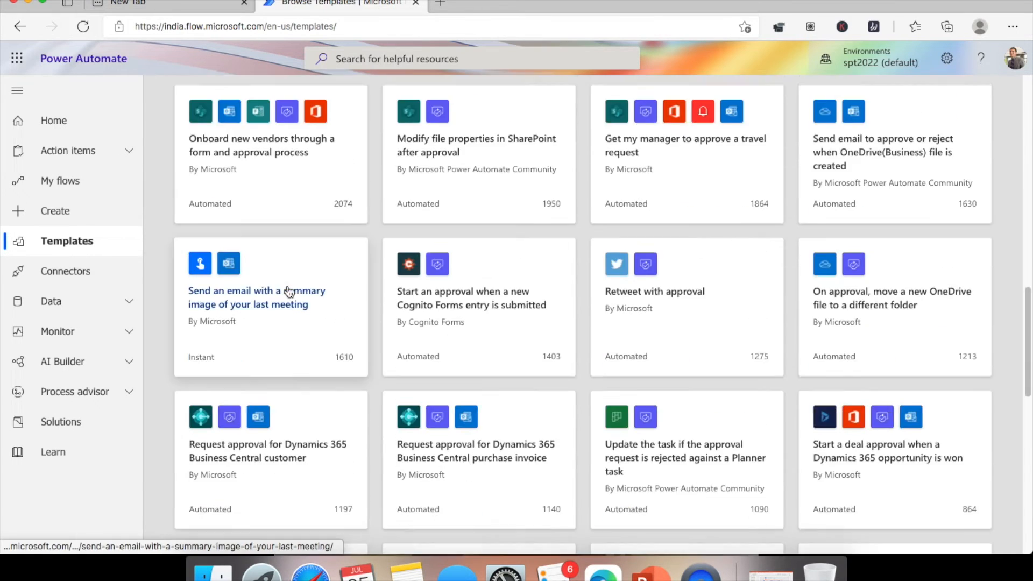
scroll(285, 286, "down", 4)
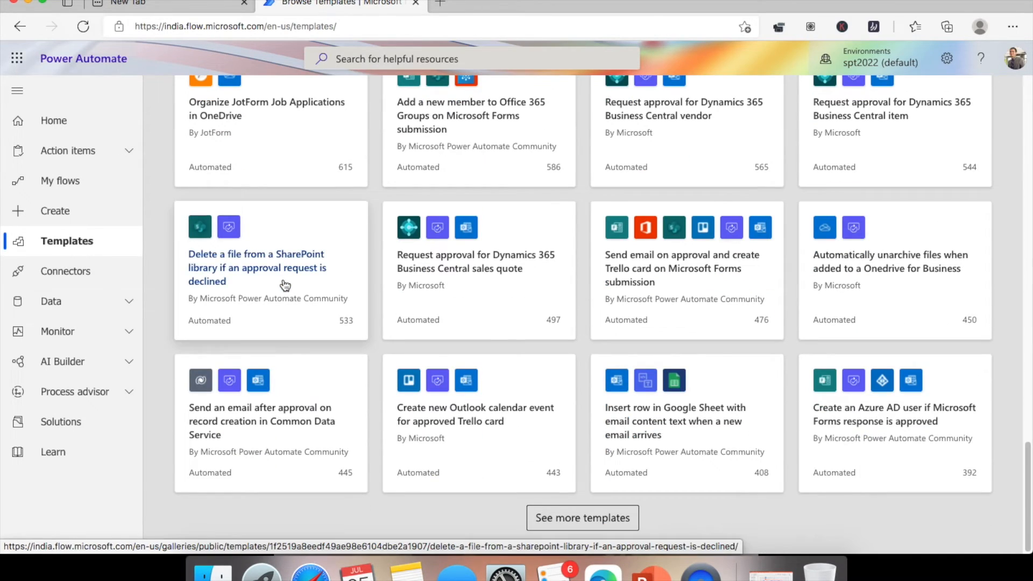
scroll(286, 285, "up", 20)
scroll(286, 285, "up", 8)
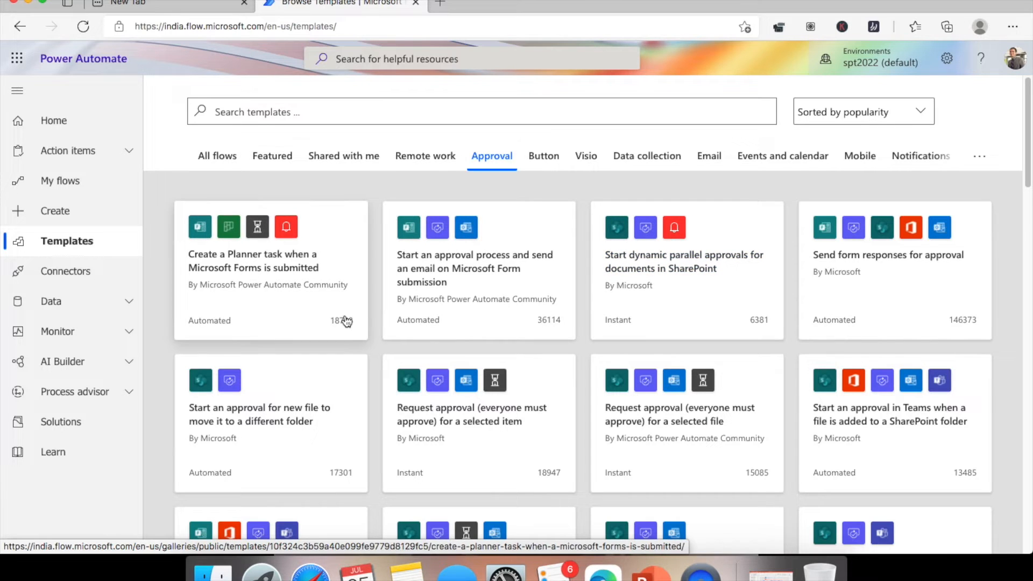
scroll(346, 321, "down", 3)
scroll(366, 302, "down", 5)
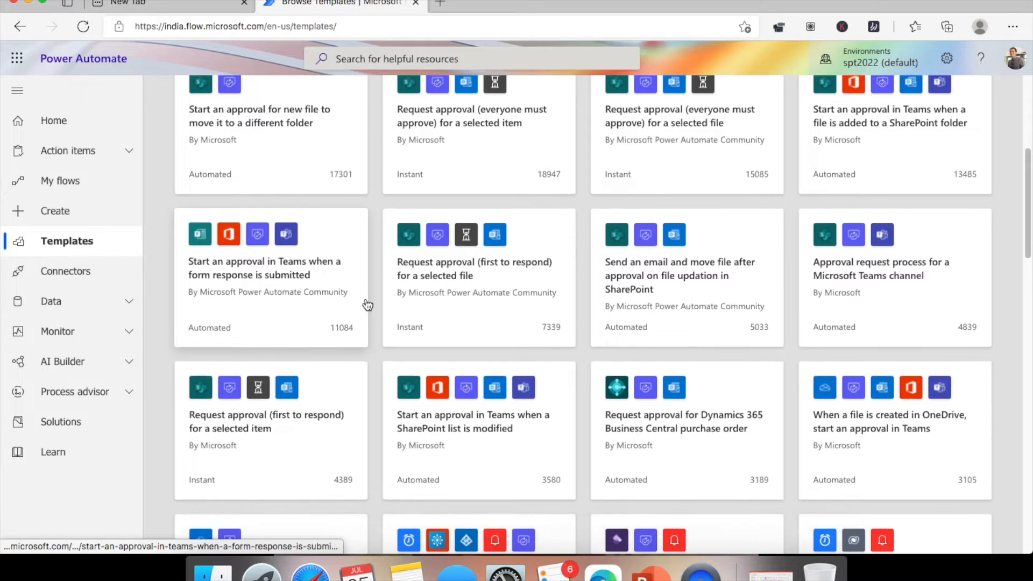
scroll(367, 305, "down", 2)
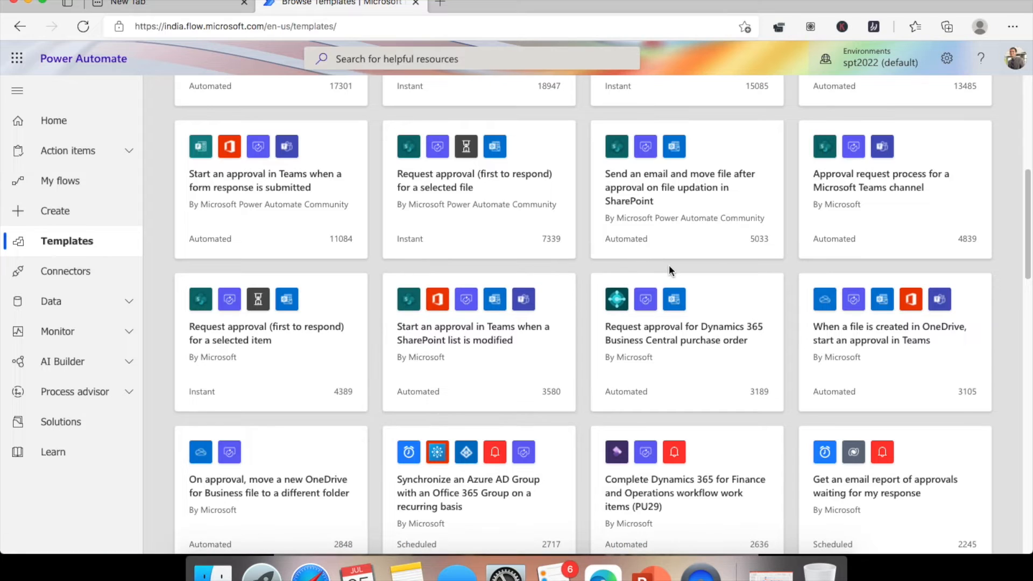
- Search the page for 'item' and cycle through its six matches, including the selected-item approval template
key("super+f")
type("list")
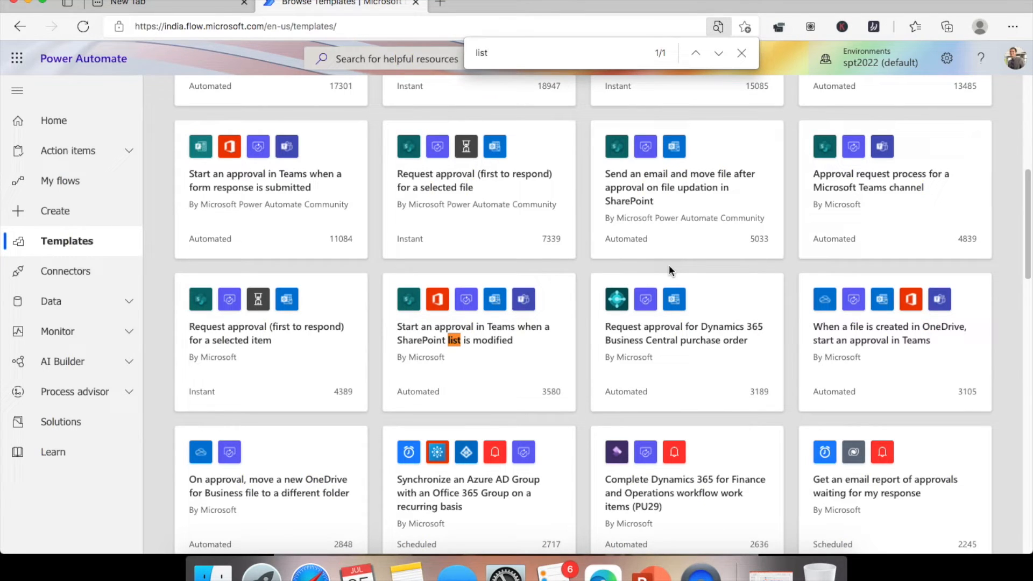
key("BackSpace")
key("BackSpace")
key("BackSpace")
type("item")
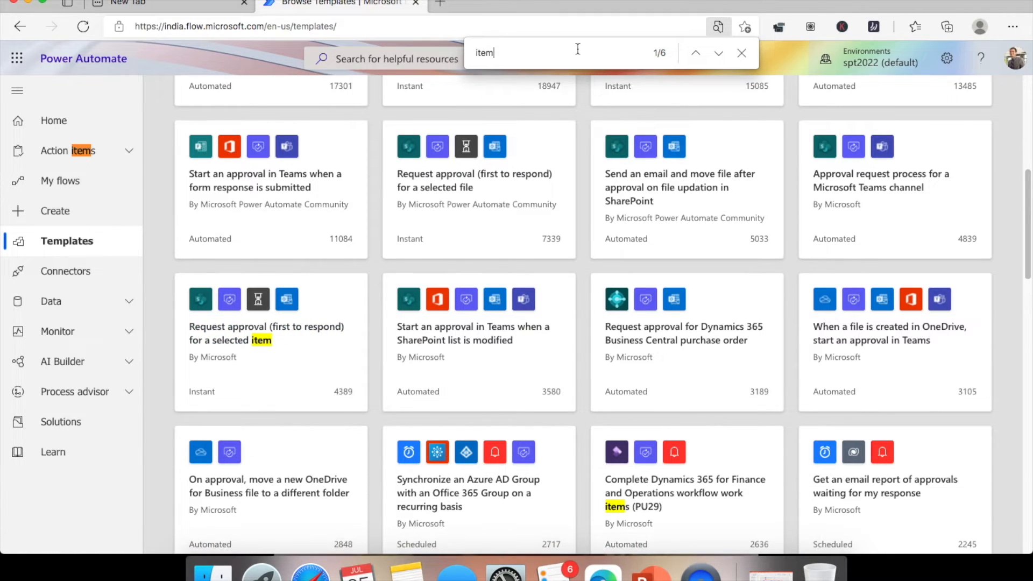
key("Return")
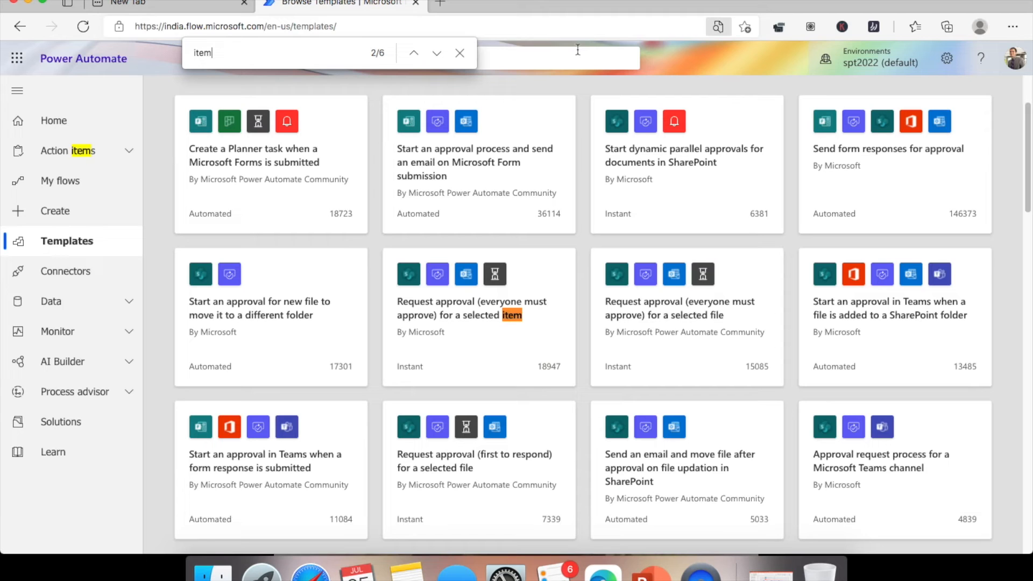
key("Return")
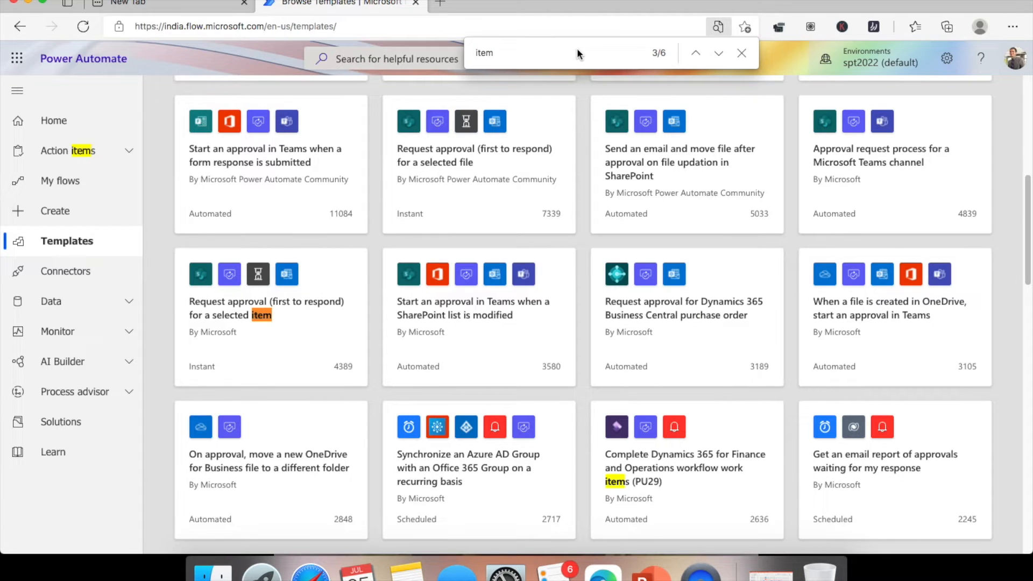
key("Return")
key("Return")
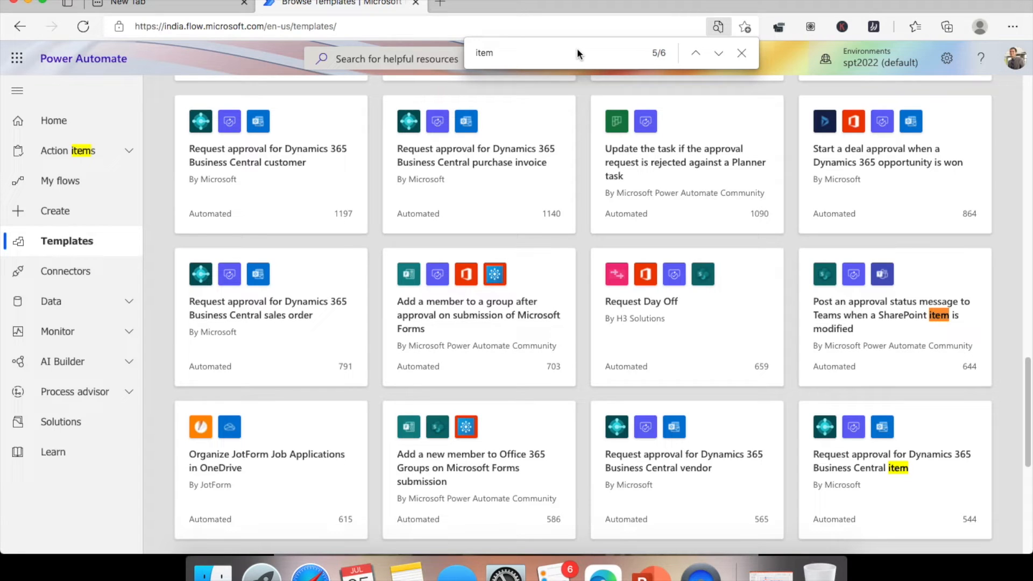
key("Return")
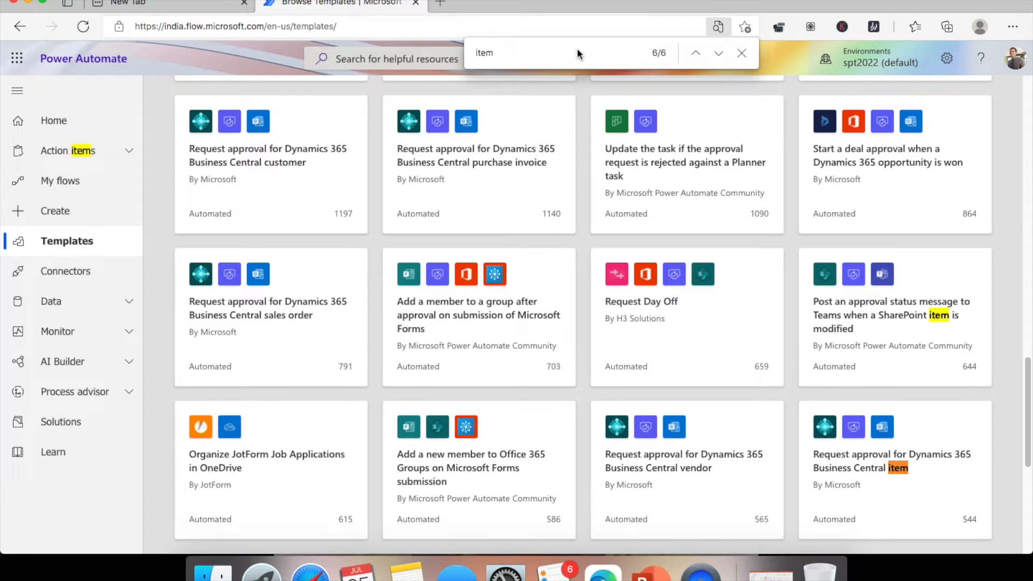
key("Return")
key("Return")
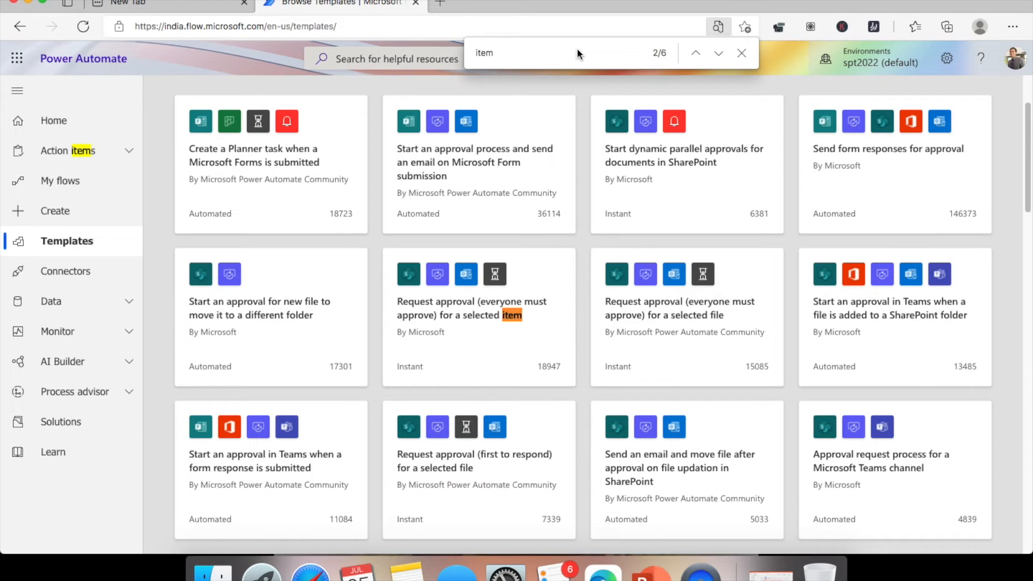
left_click(743, 53)
- Scroll down to the bottom of the Approval template gallery
scroll(493, 194, "up", 2)
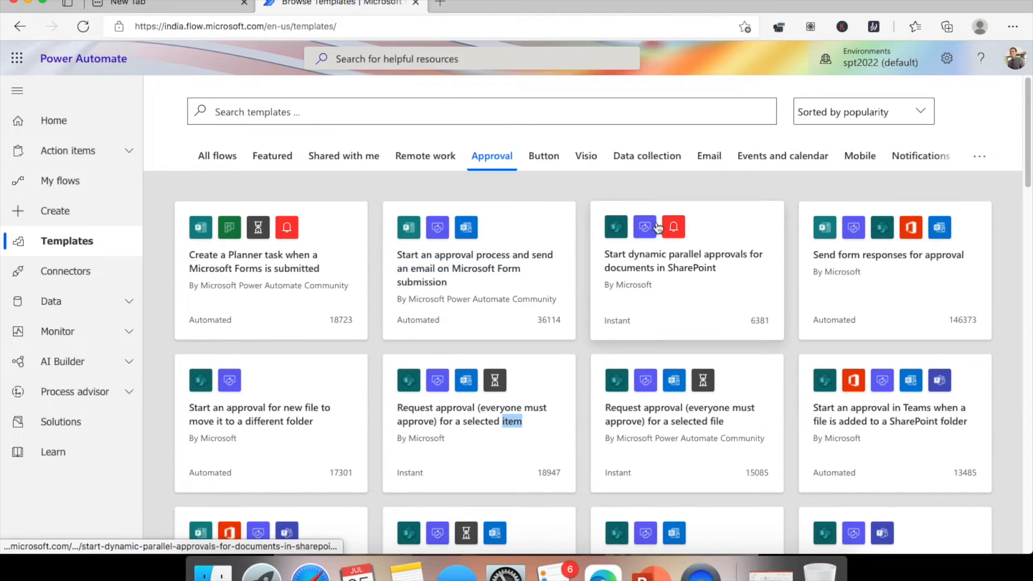
scroll(657, 223, "down", 6)
scroll(646, 217, "down", 3)
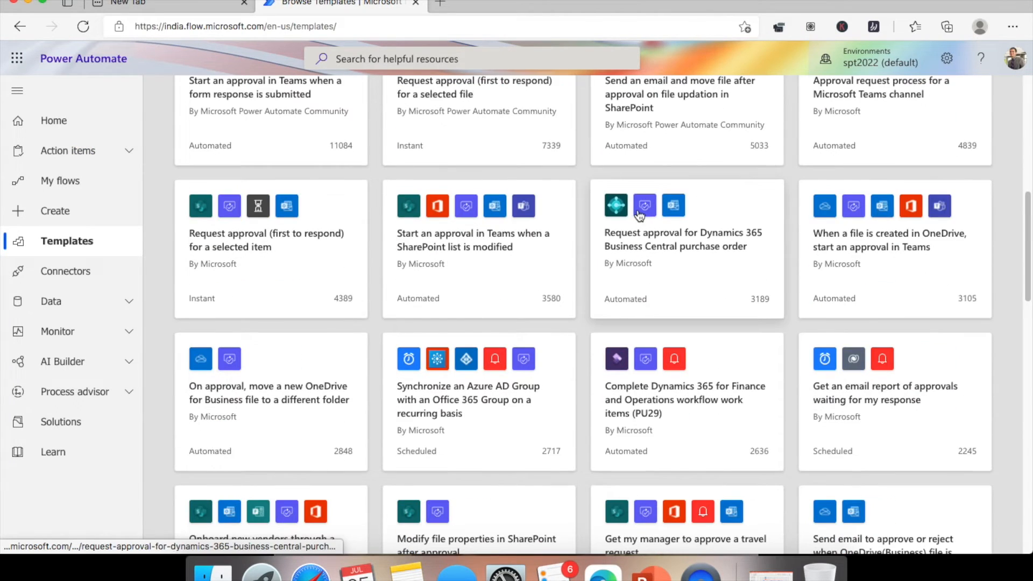
scroll(639, 215, "down", 6)
scroll(606, 226, "down", 3)
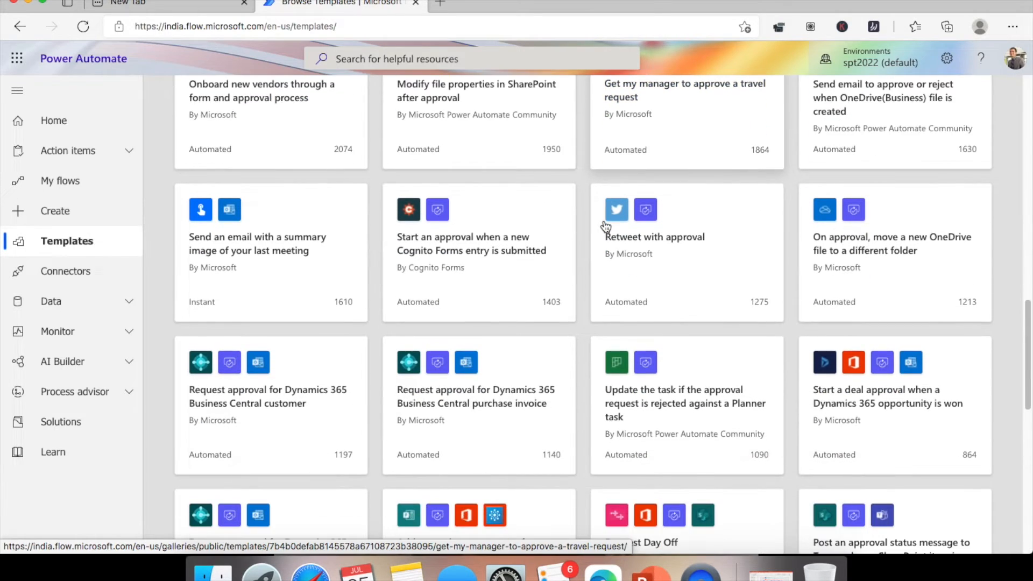
scroll(606, 226, "down", 3)
scroll(606, 226, "down", 5)
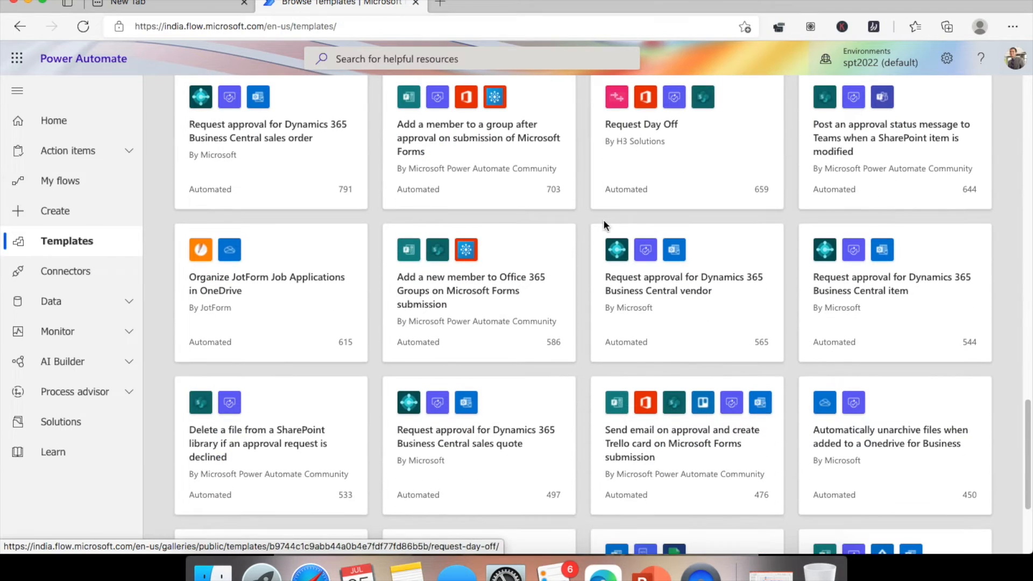
scroll(604, 222, "down", 3)
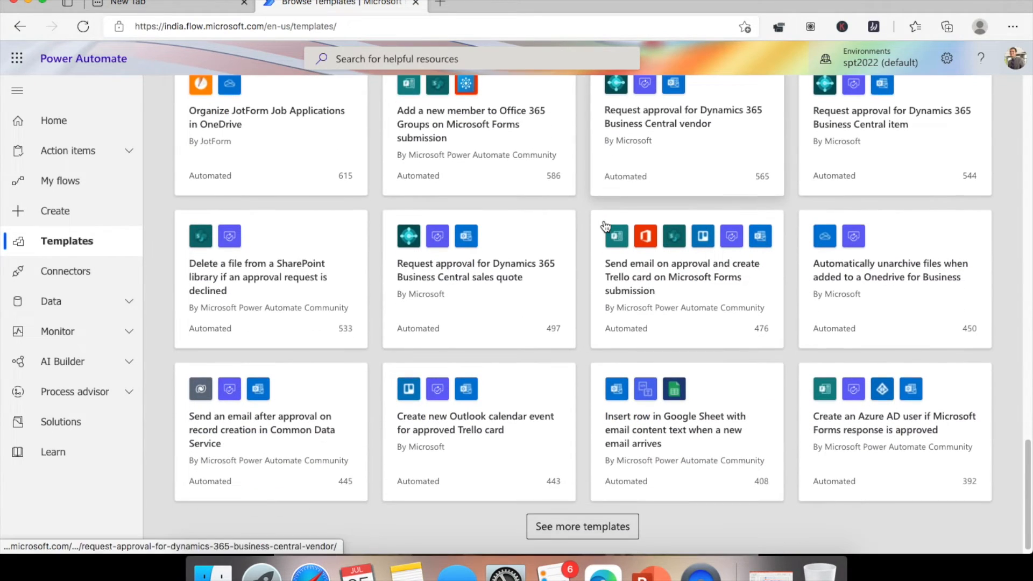
scroll(606, 226, "down", 1)
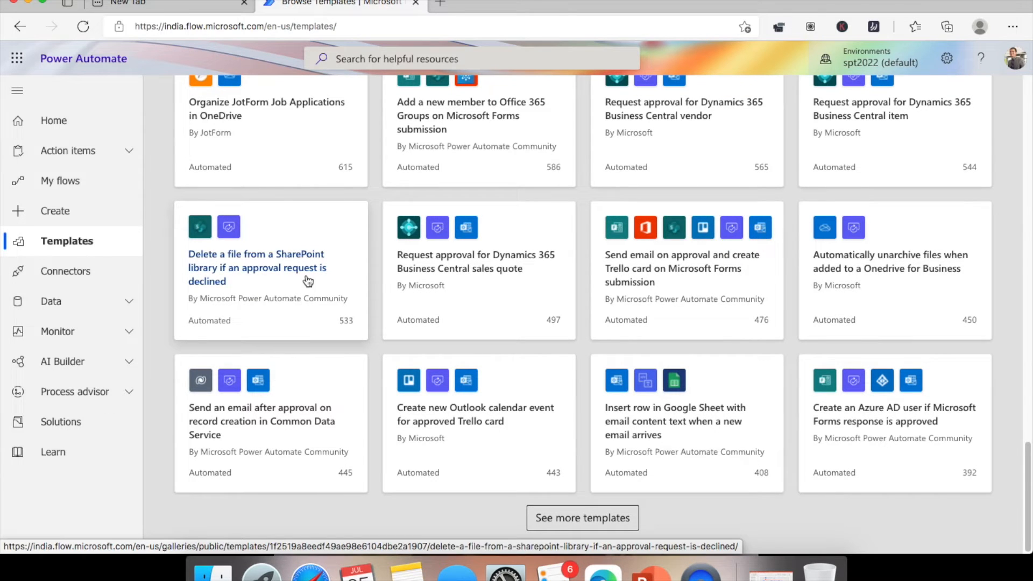
scroll(304, 281, "up", 5)
scroll(384, 278, "down", 3)
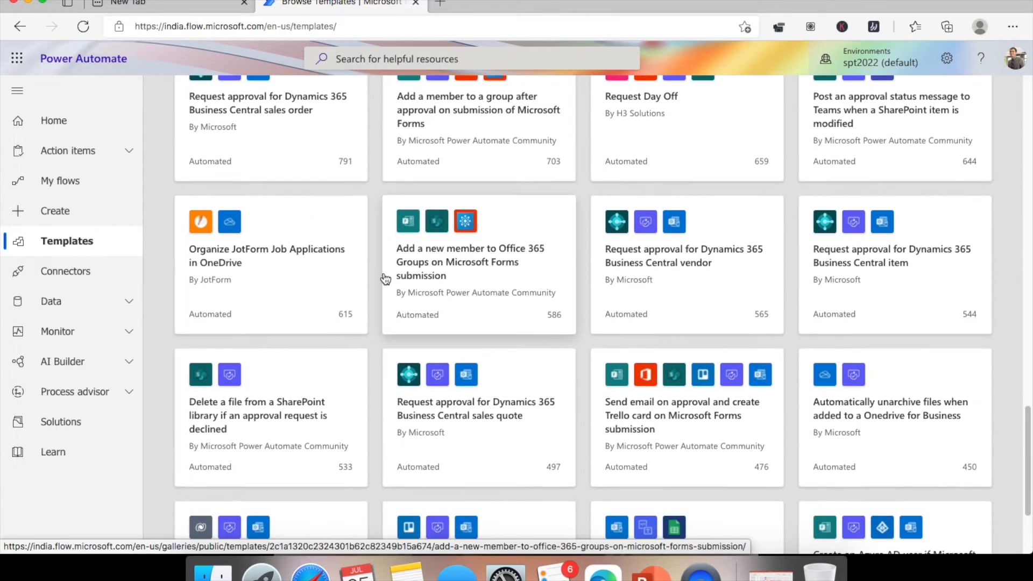
scroll(379, 278, "down", 2)
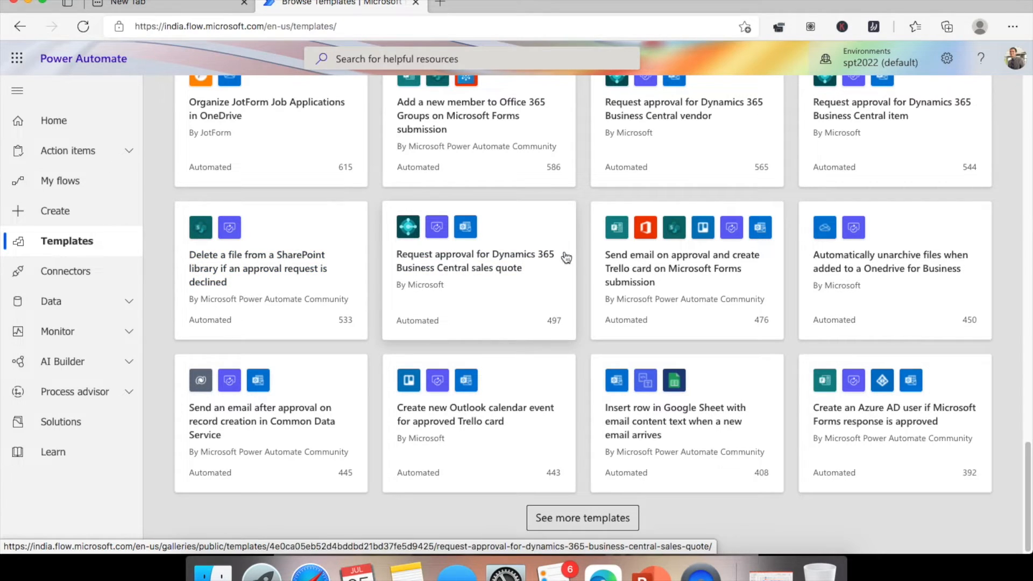
- Load more approval templates with See more templates and browse the expanded gallery
left_click(641, 518)
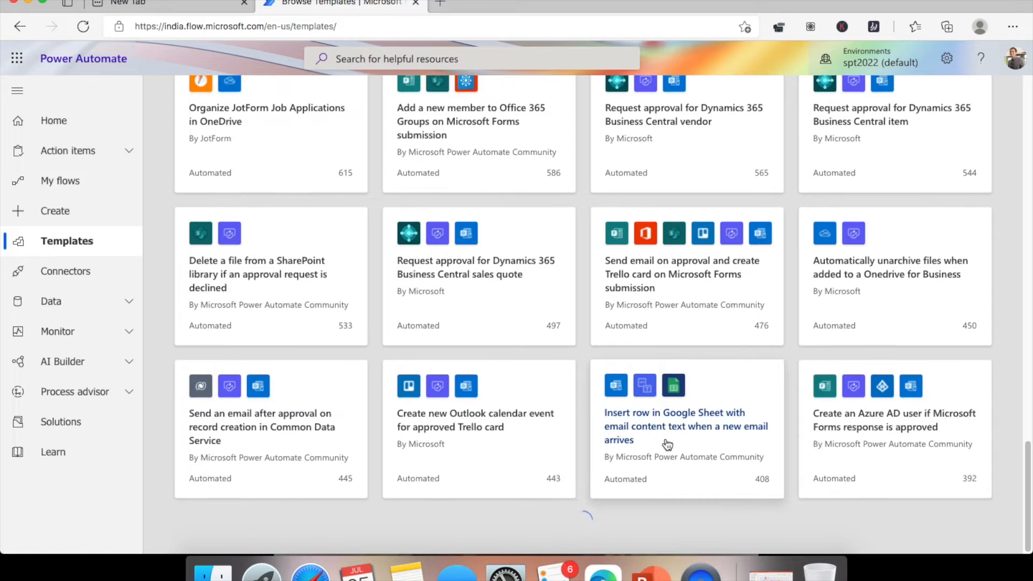
scroll(667, 444, "down", 5)
scroll(667, 444, "down", 2)
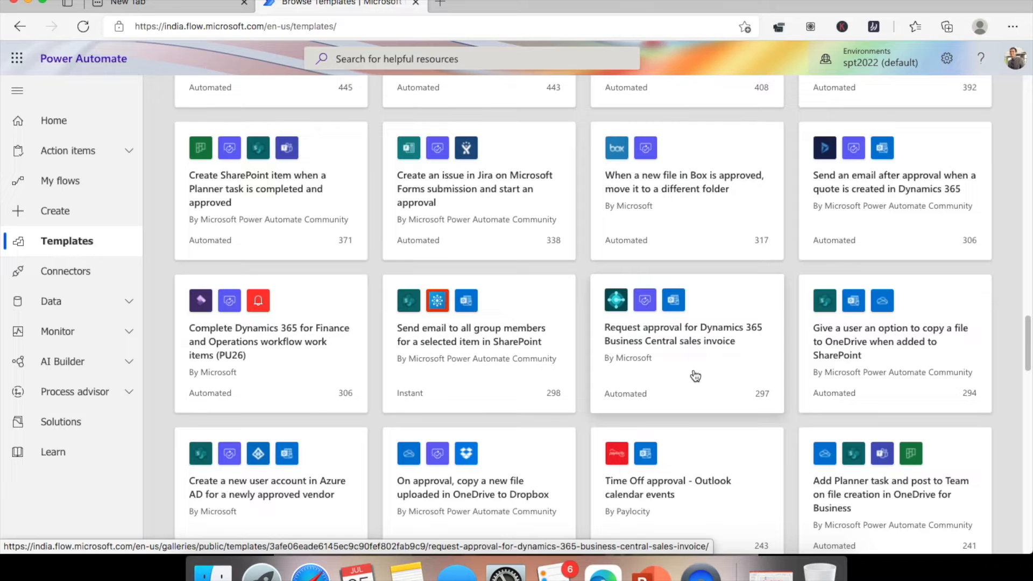
scroll(684, 403, "down", 4)
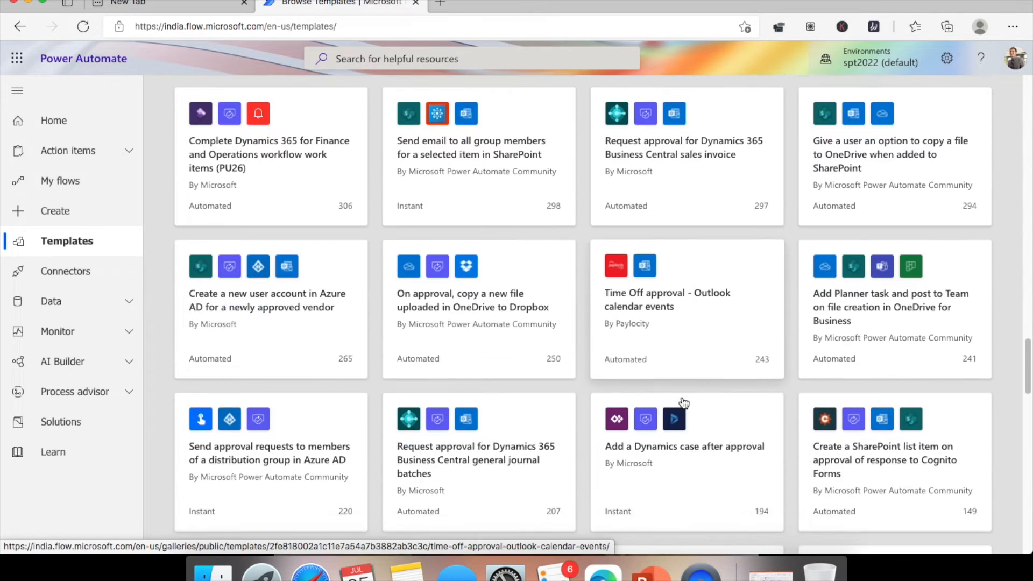
scroll(683, 403, "down", 2)
scroll(684, 403, "down", 4)
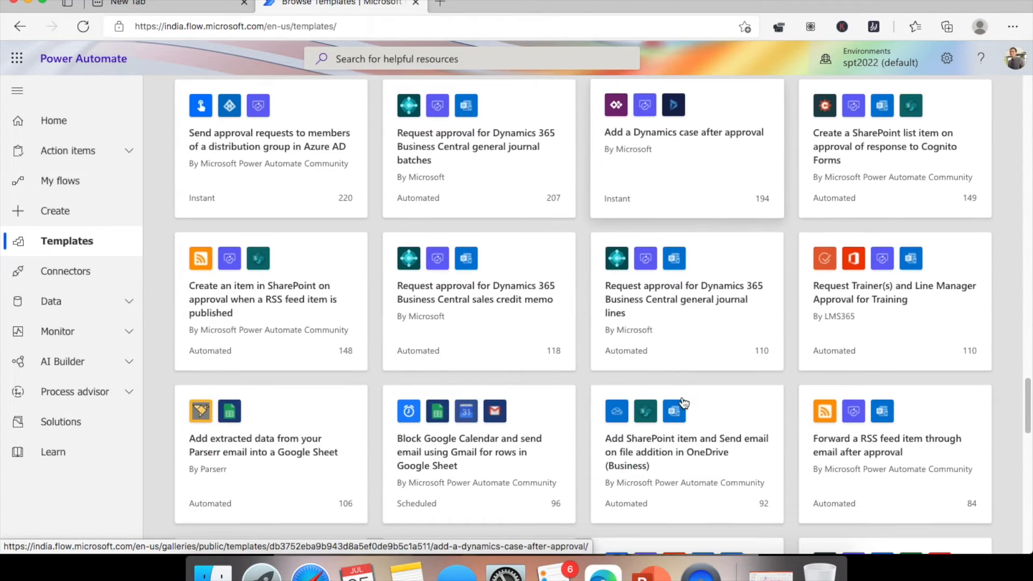
scroll(699, 392, "down", 1)
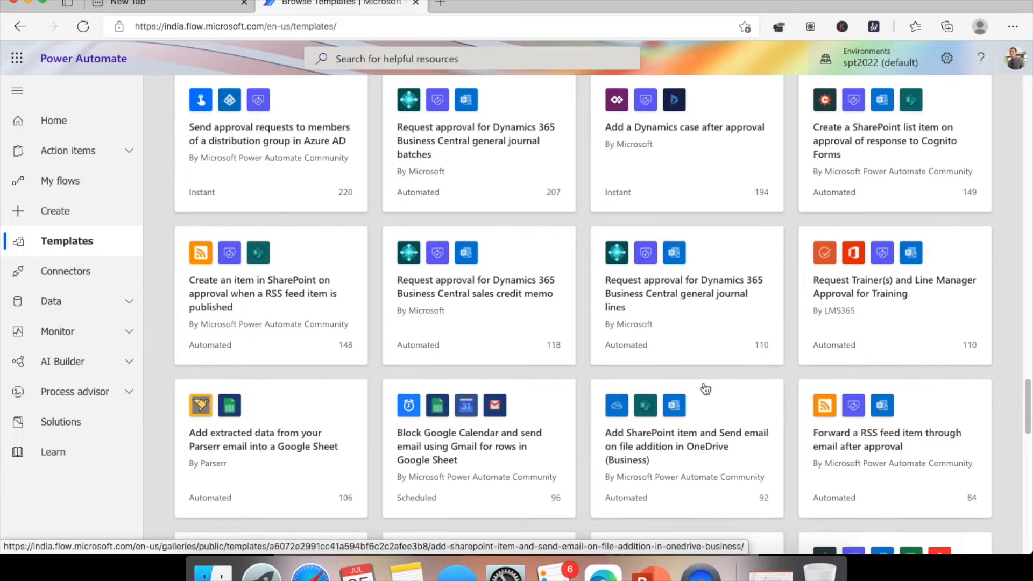
scroll(706, 389, "down", 7)
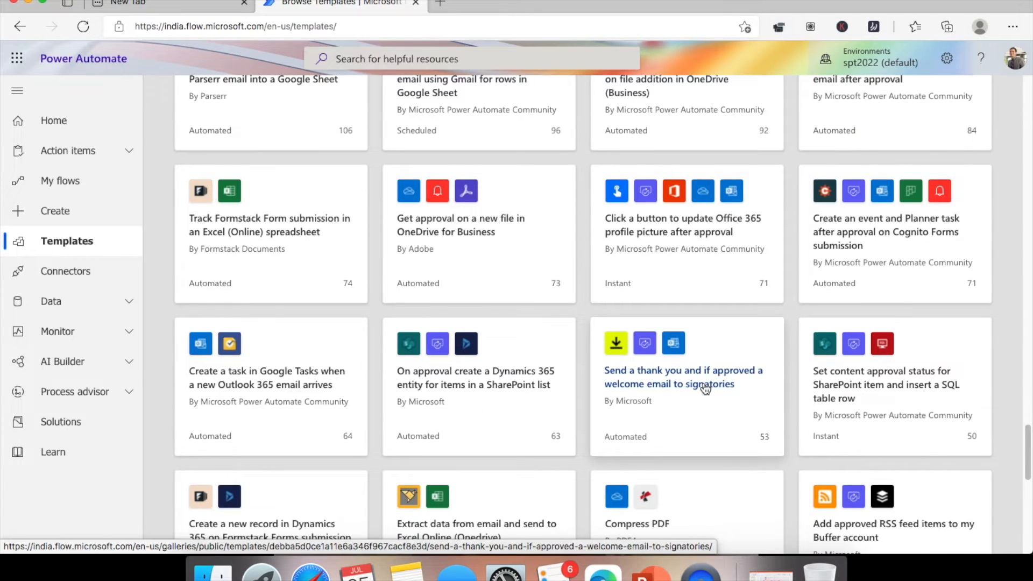
scroll(705, 388, "down", 2)
scroll(694, 404, "down", 2)
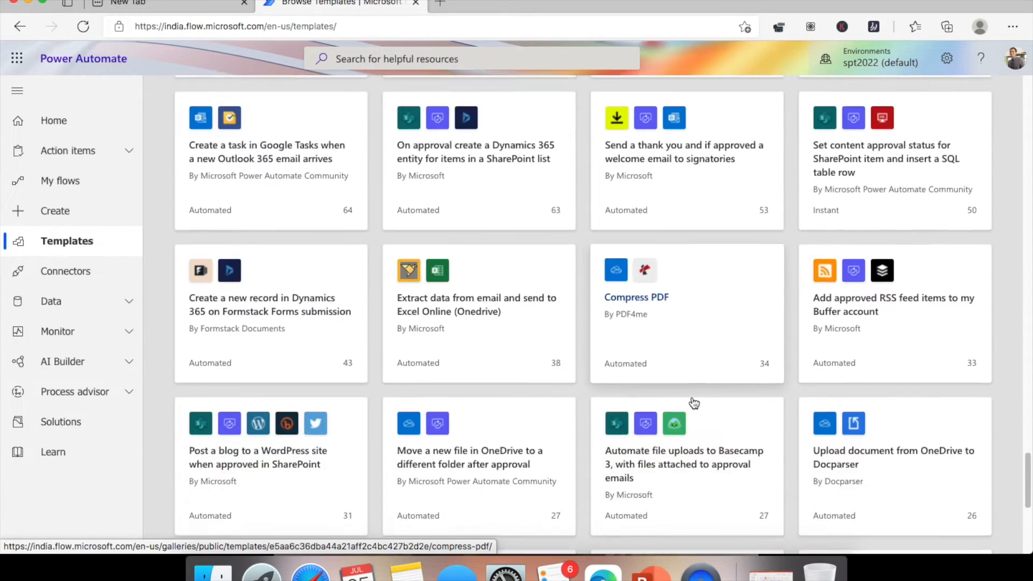
scroll(694, 403, "down", 2)
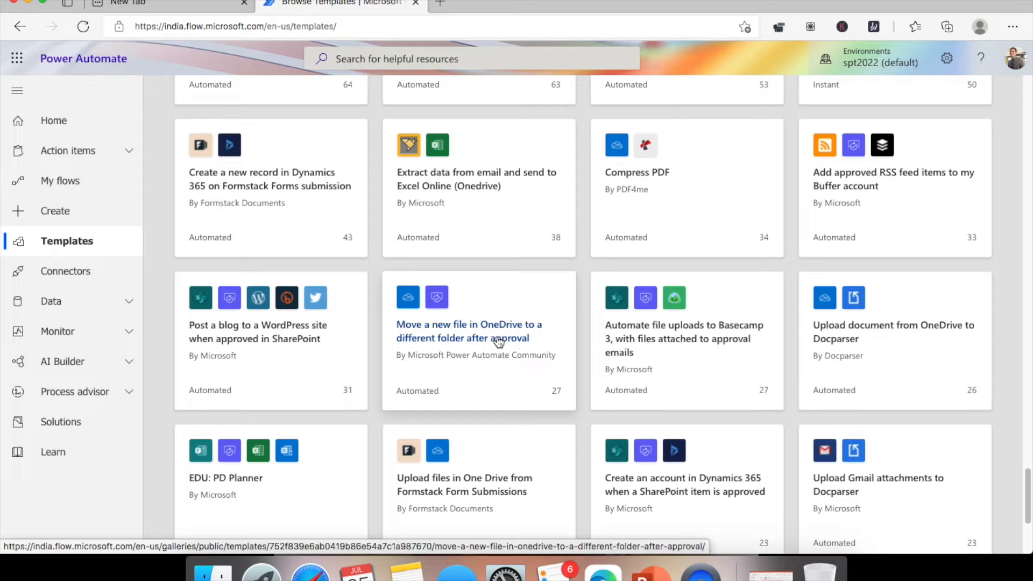
scroll(499, 342, "down", 4)
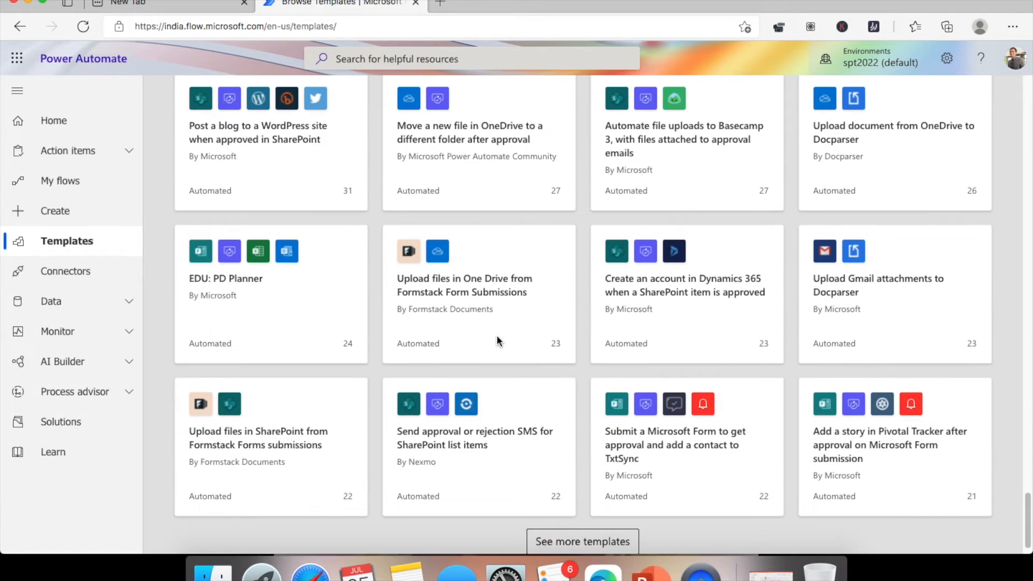
scroll(499, 341, "down", 1)
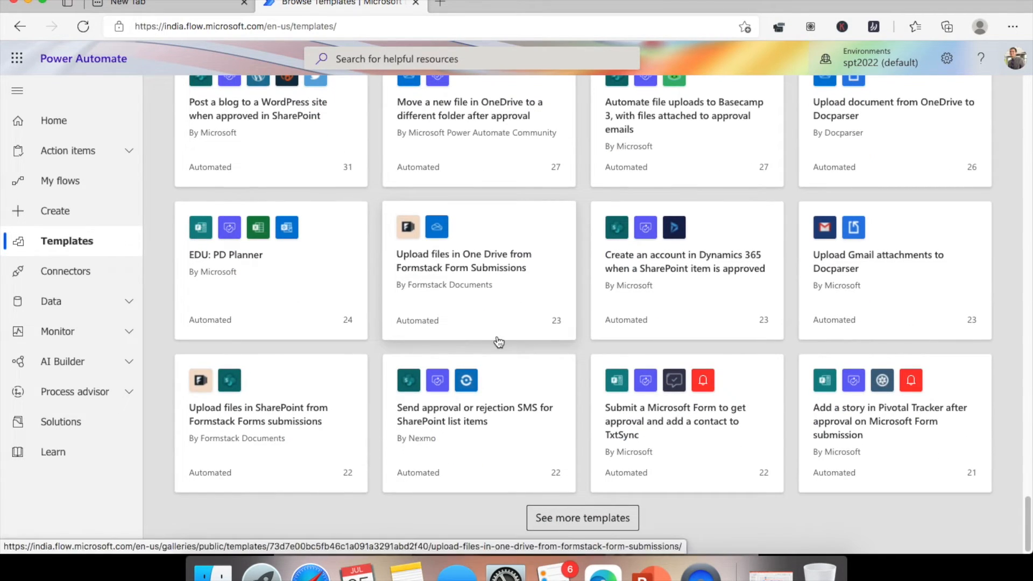
scroll(499, 341, "up", 15)
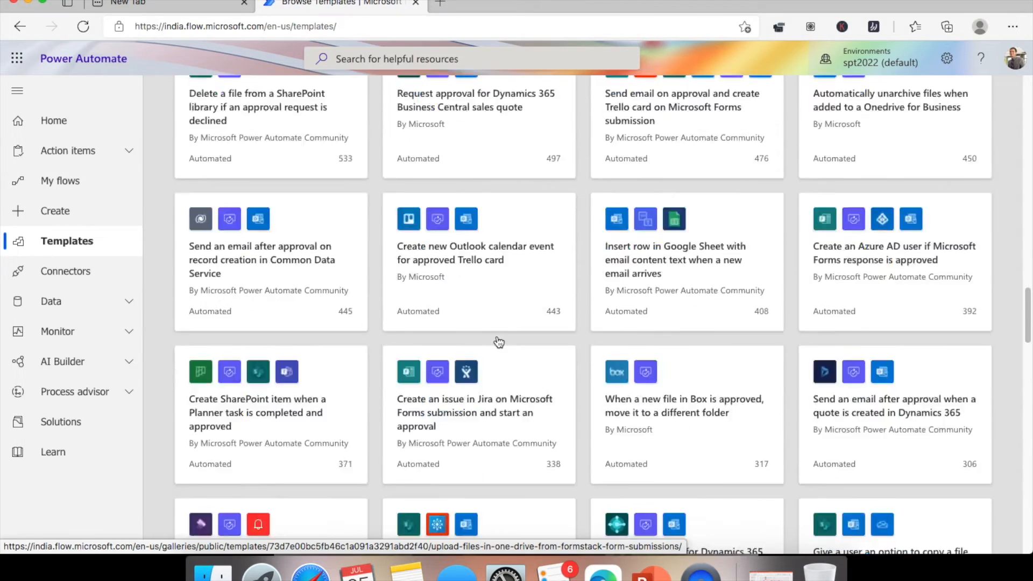
scroll(499, 342, "up", 10)
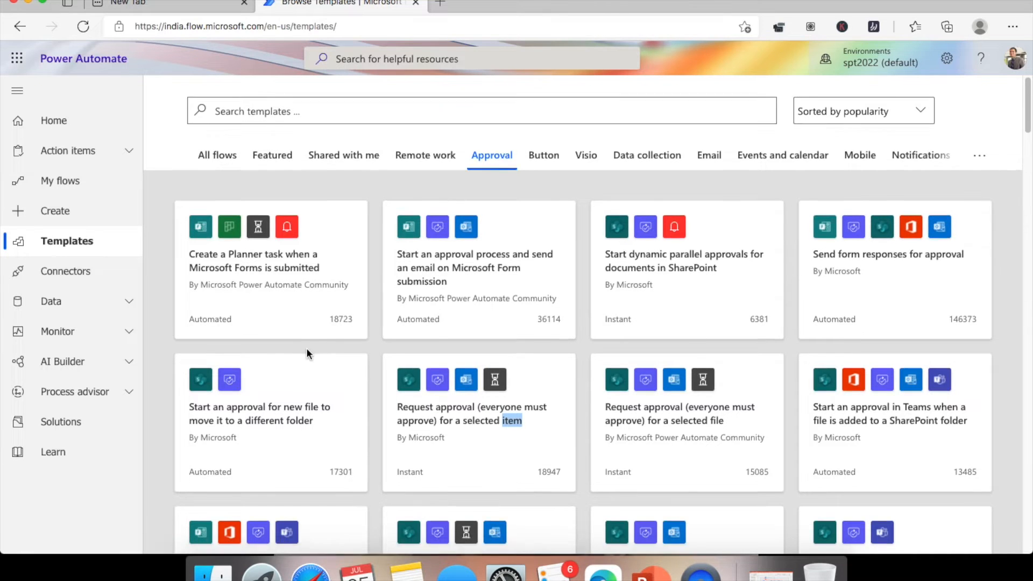
scroll(306, 347, "down", 2)
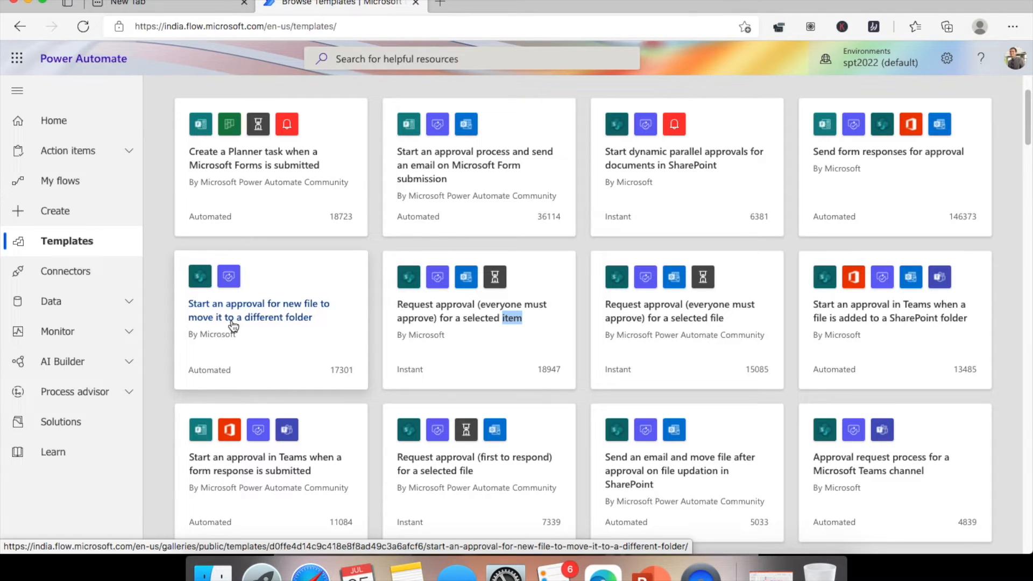
- Create a flow from the 'Start an approval for new file to move it to a different folder' template
left_click(291, 319)
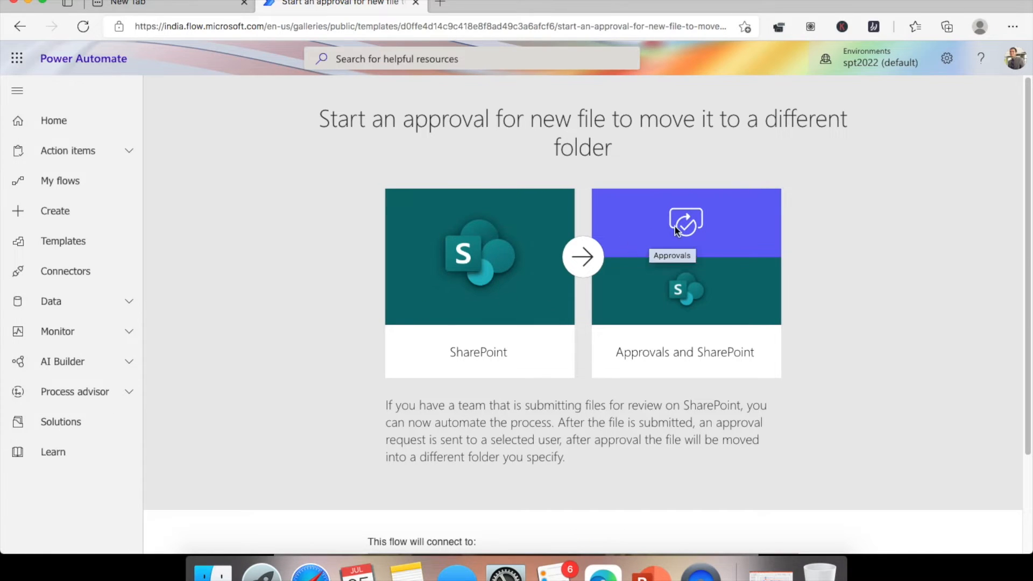
scroll(646, 251, "down", 3)
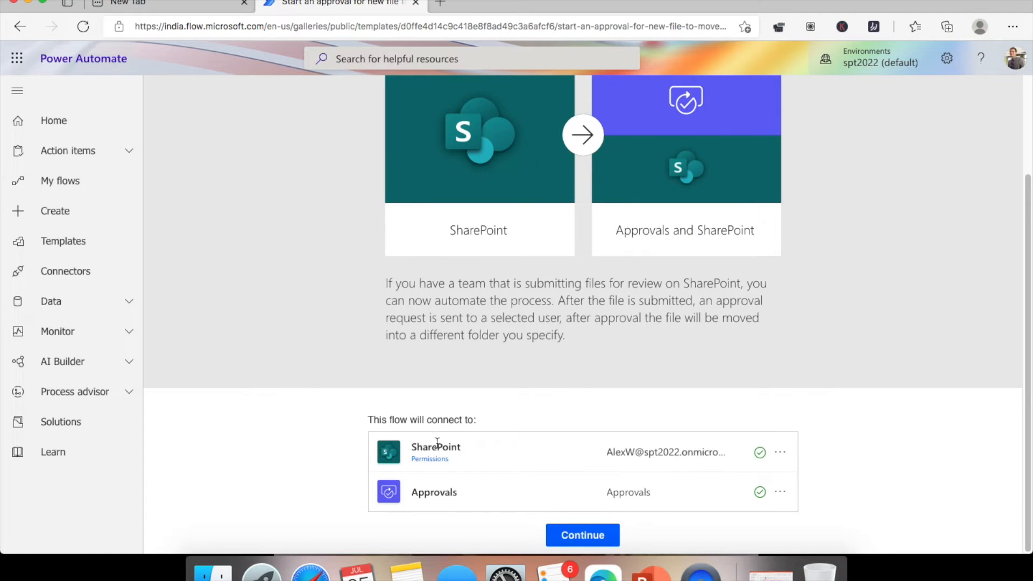
left_click(588, 537)
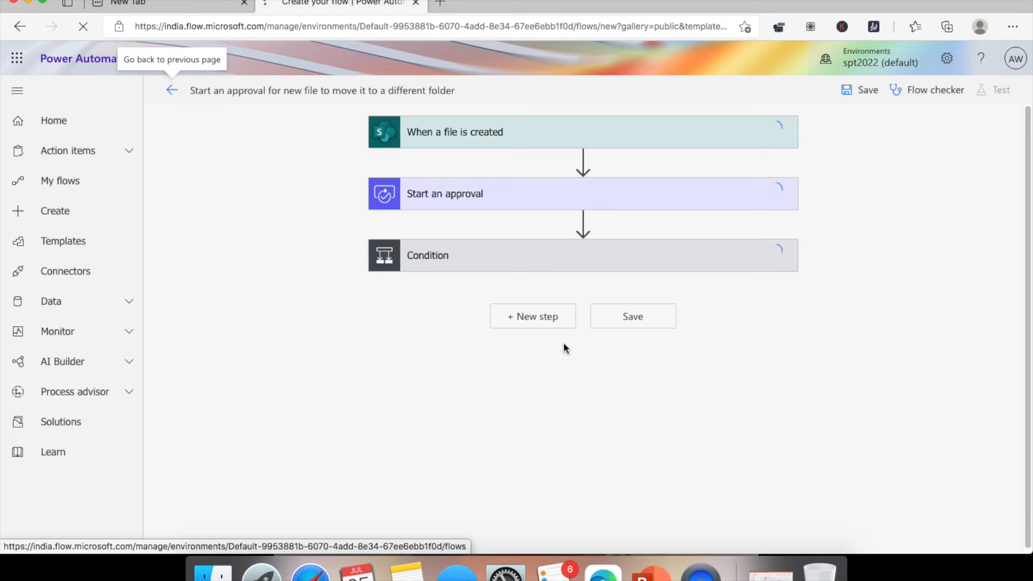
- Scroll through the templated flow's file-created trigger and Start an approval steps
scroll(549, 291, "down", 10)
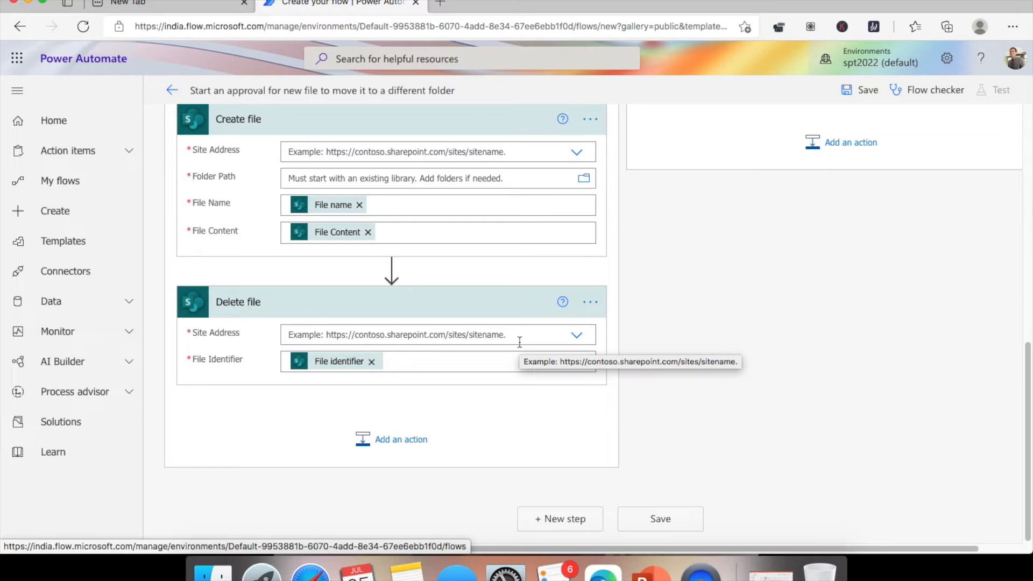
scroll(648, 229, "up", 10)
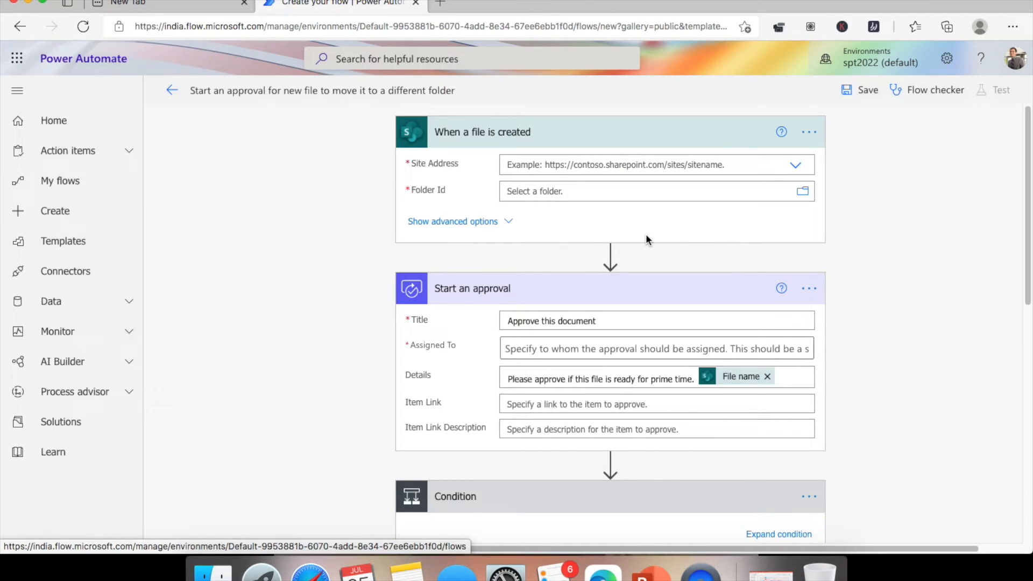
scroll(648, 240, "down", 1)
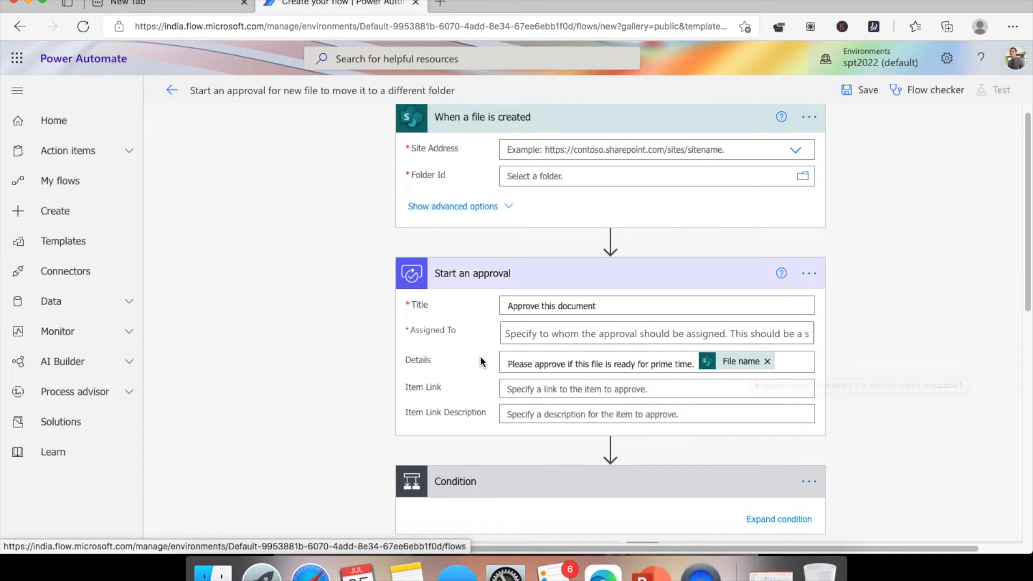
scroll(481, 361, "down", 3)
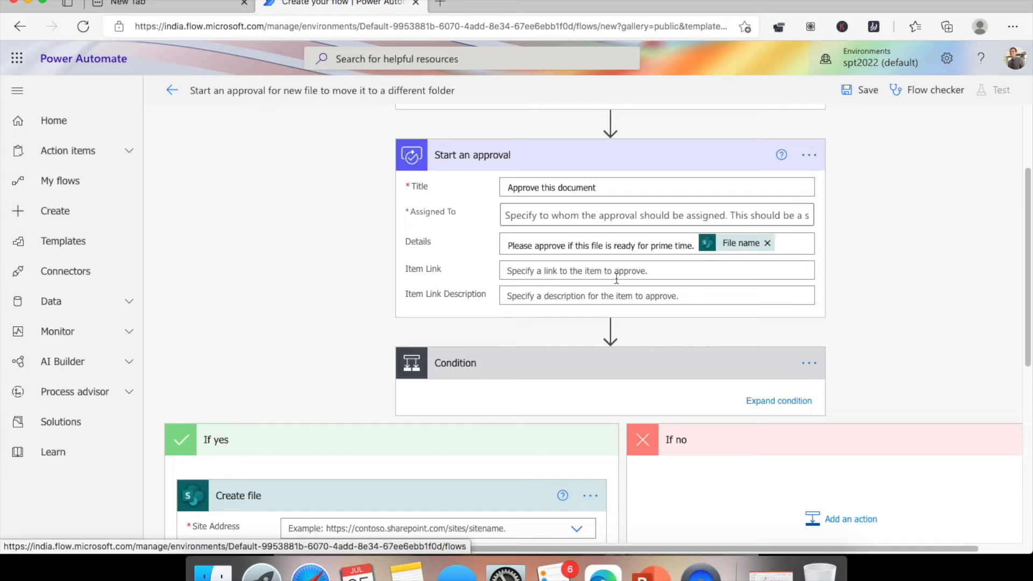
scroll(401, 314, "down", 3)
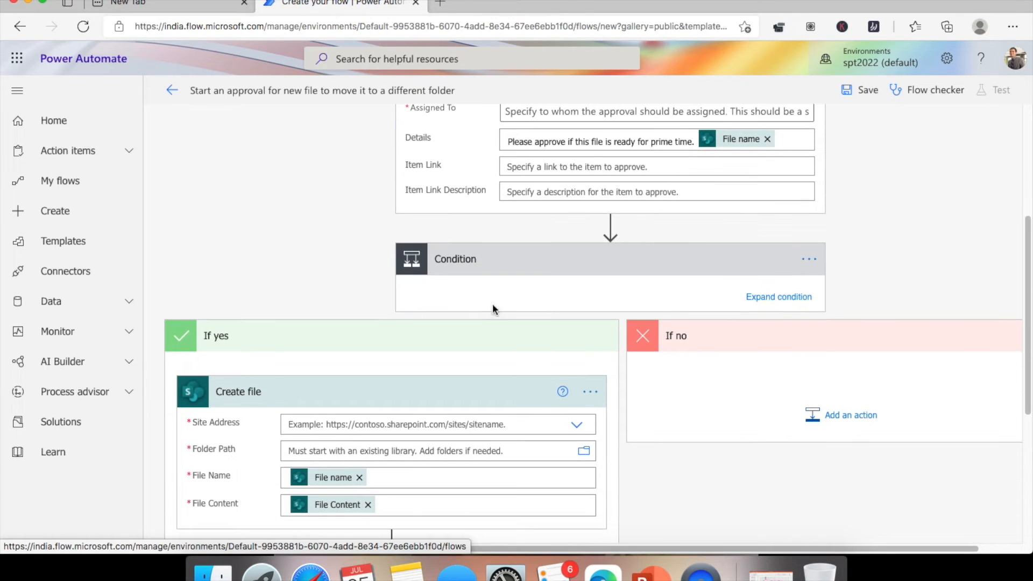
- Expand the Condition to inspect the Response equals Approve check with Create file and Delete file
left_click(786, 299)
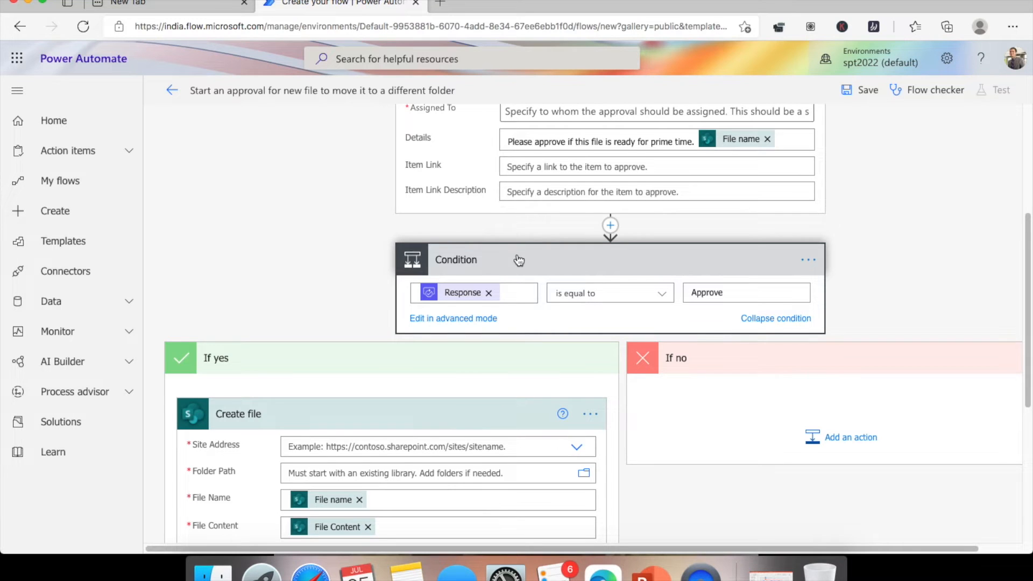
scroll(514, 259, "up", 3)
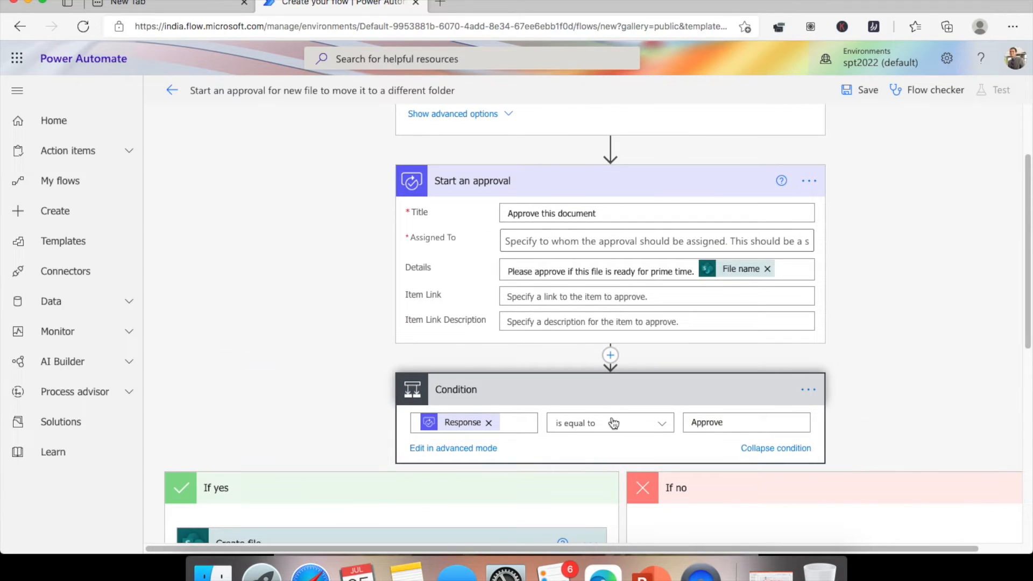
scroll(415, 308, "down", 5)
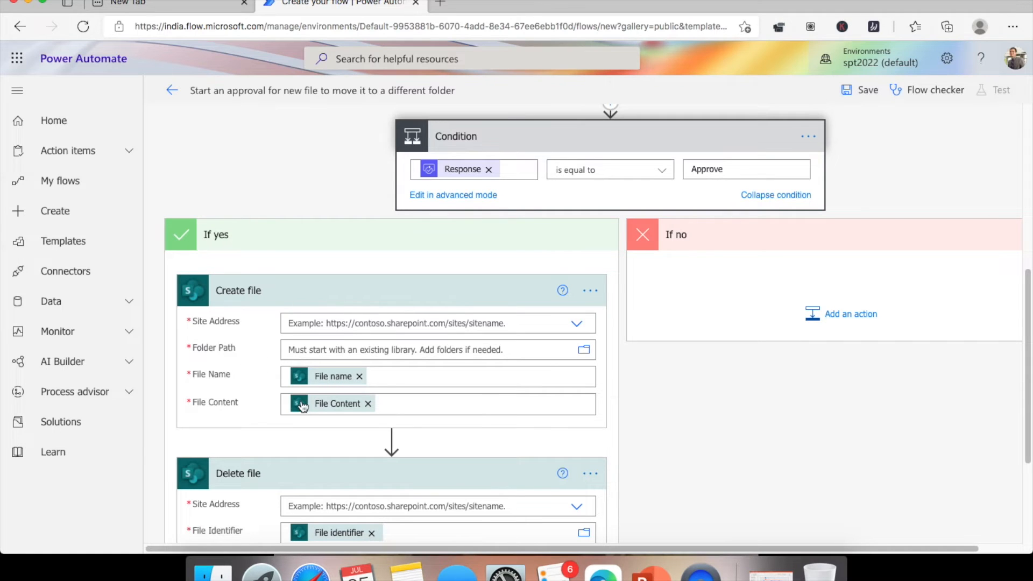
scroll(284, 349, "up", 7)
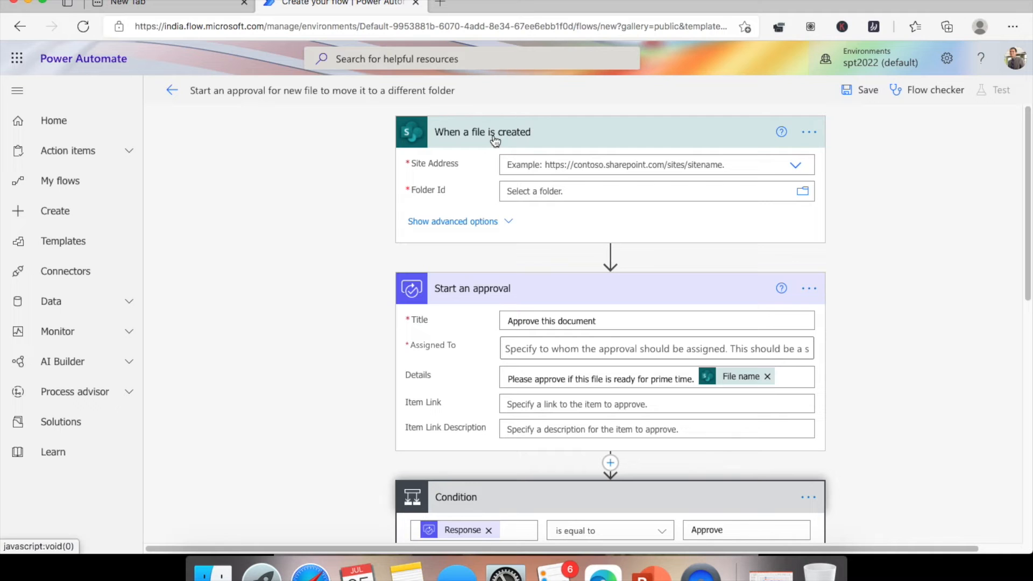
scroll(482, 151, "down", 7)
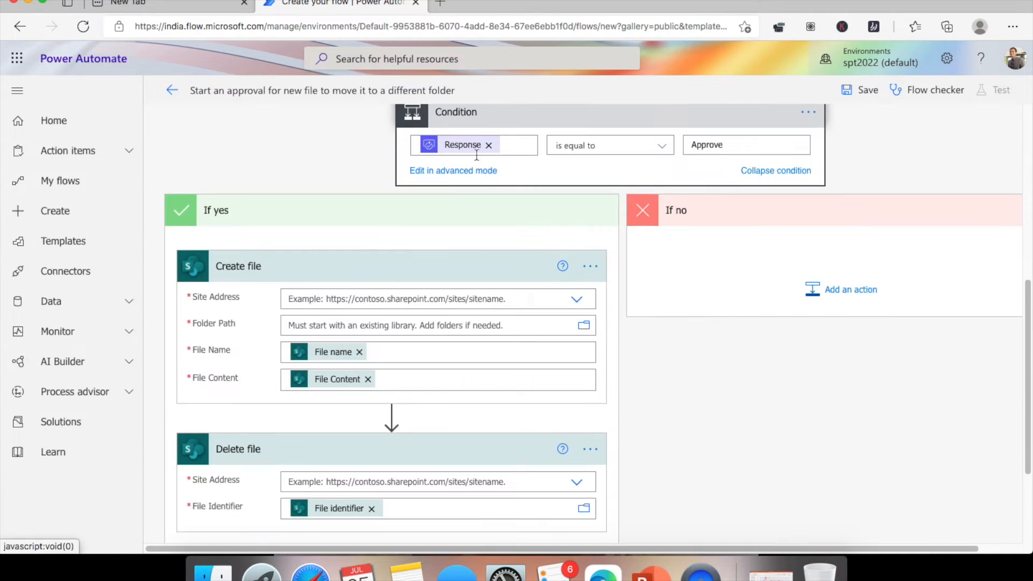
scroll(418, 290, "up", 7)
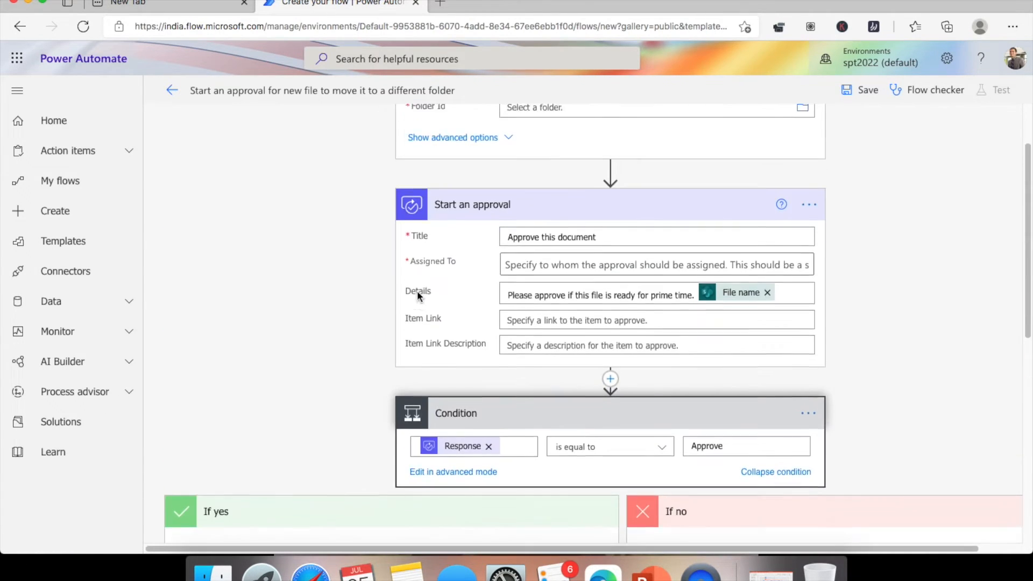
scroll(295, 272, "down", 7)
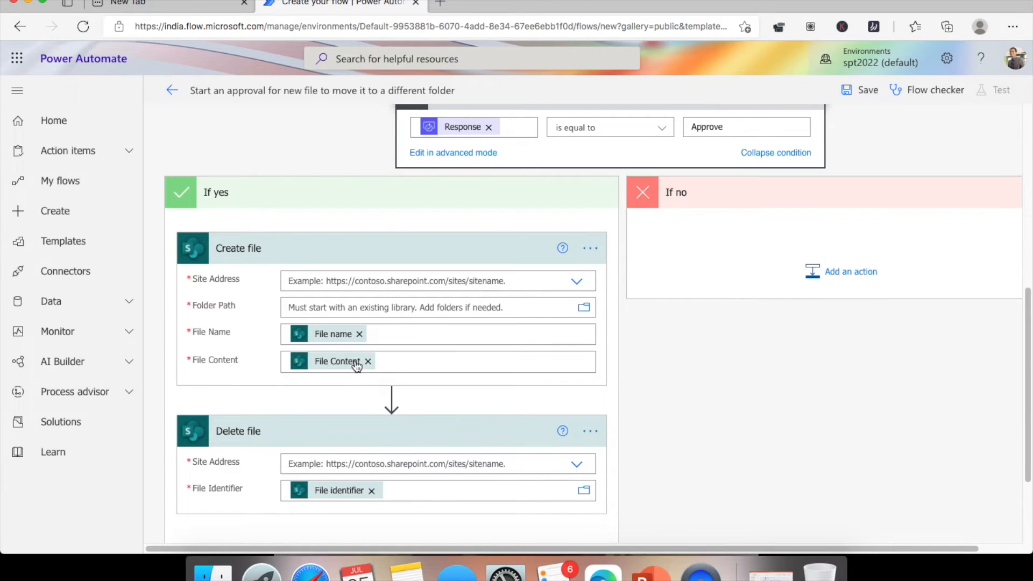
scroll(496, 296, "up", 7)
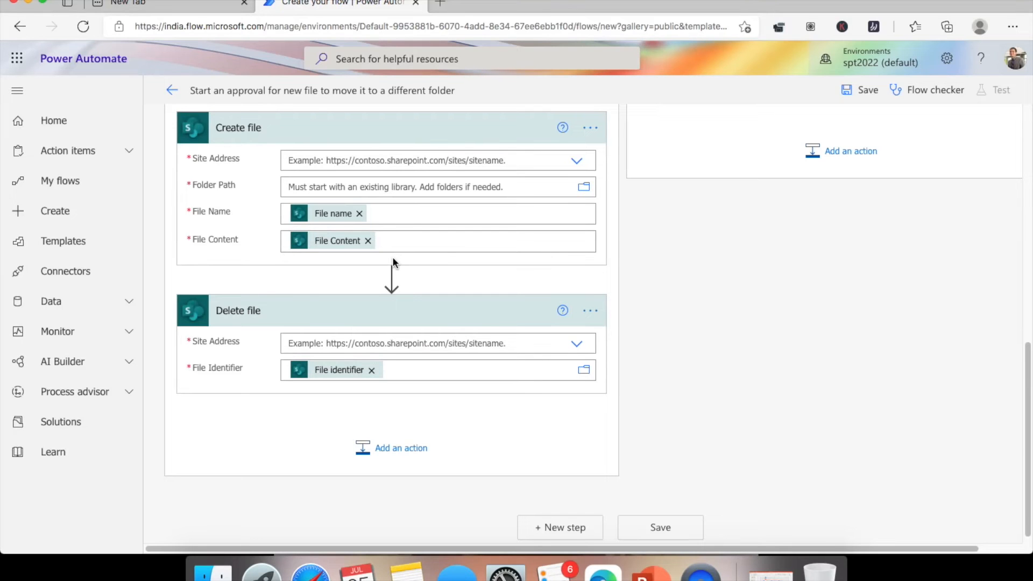
scroll(323, 307, "down", 1)
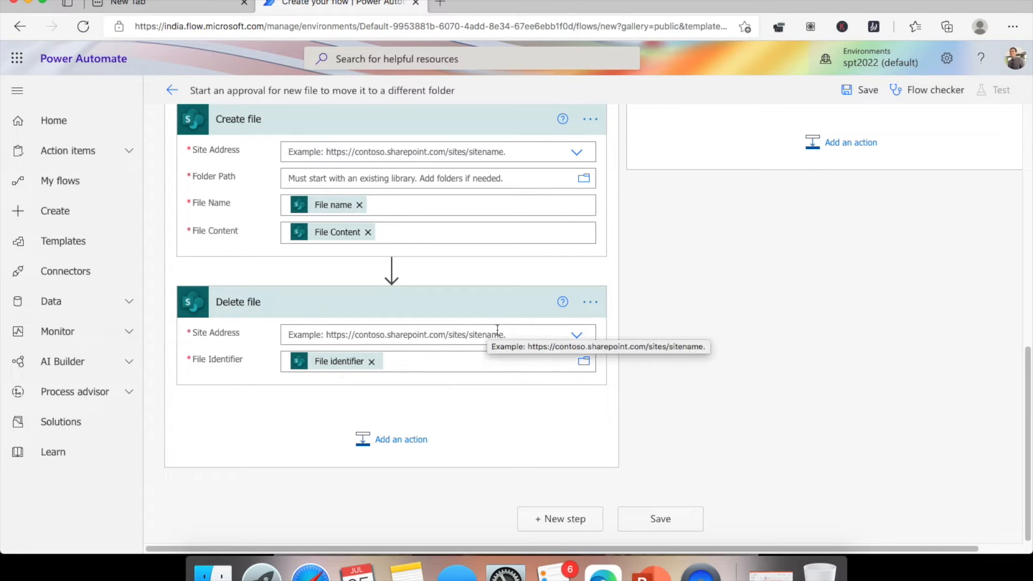
scroll(660, 331, "up", 8)
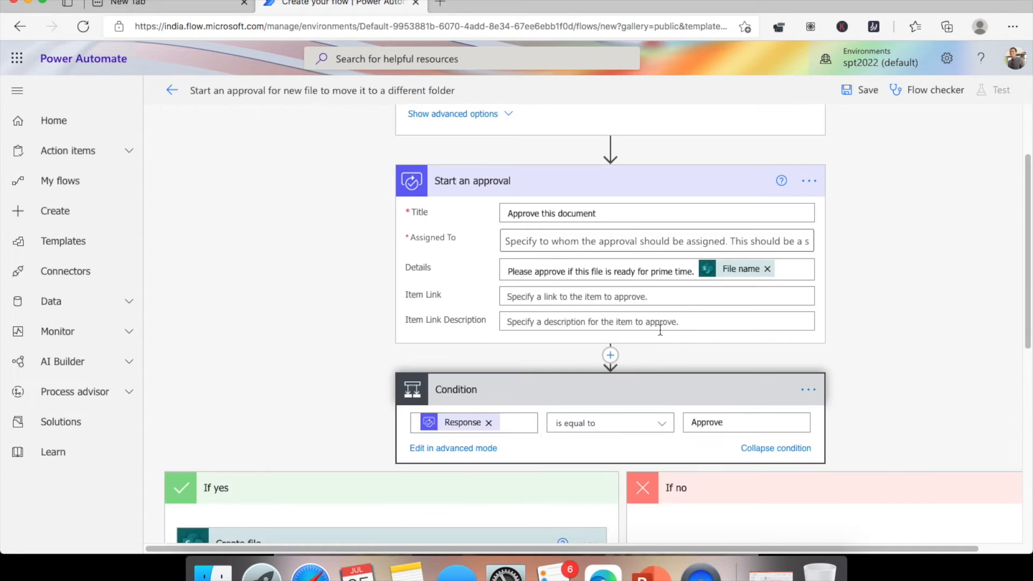
scroll(659, 330, "up", 2)
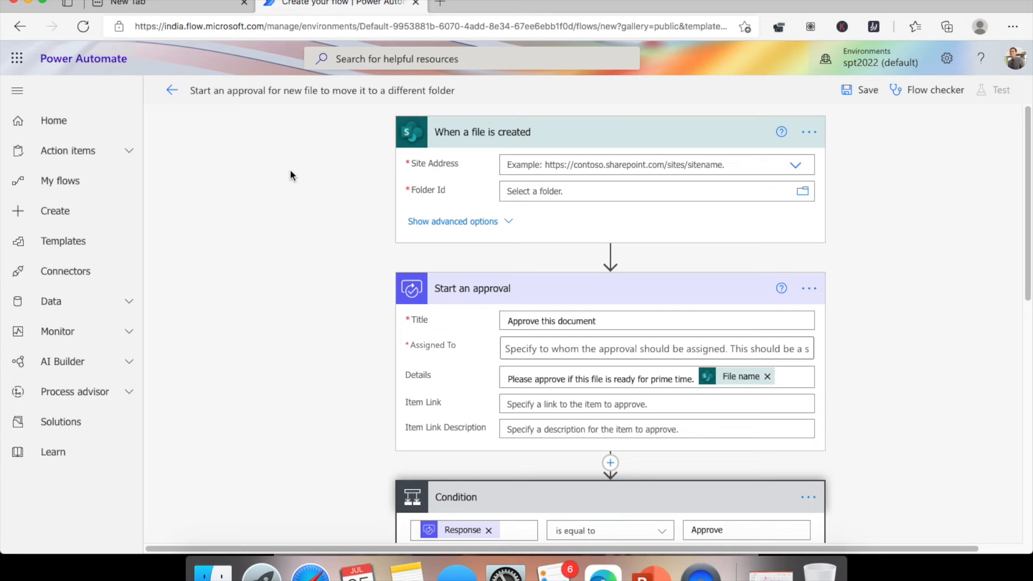
scroll(289, 176, "down", 2)
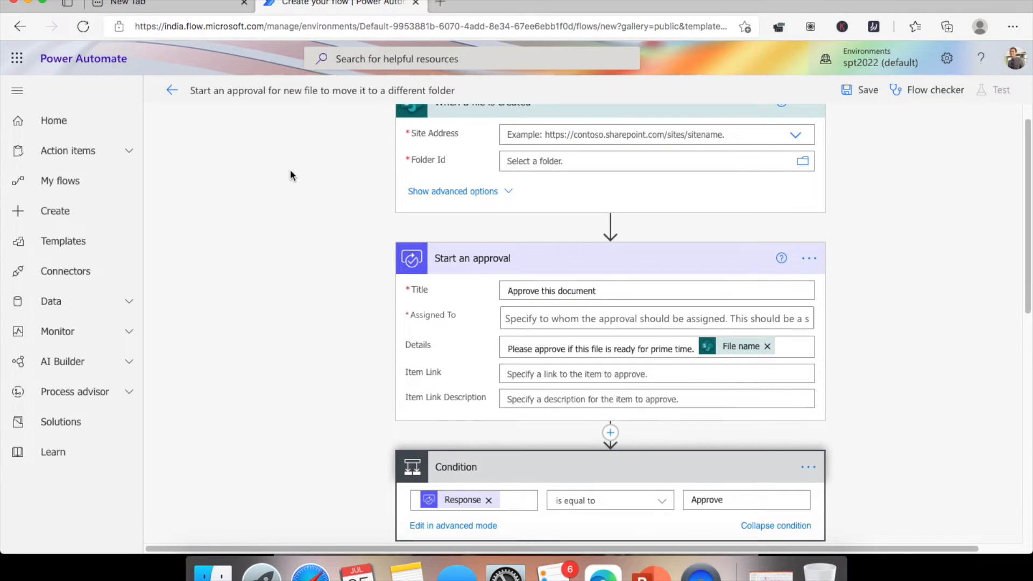
scroll(289, 176, "down", 5)
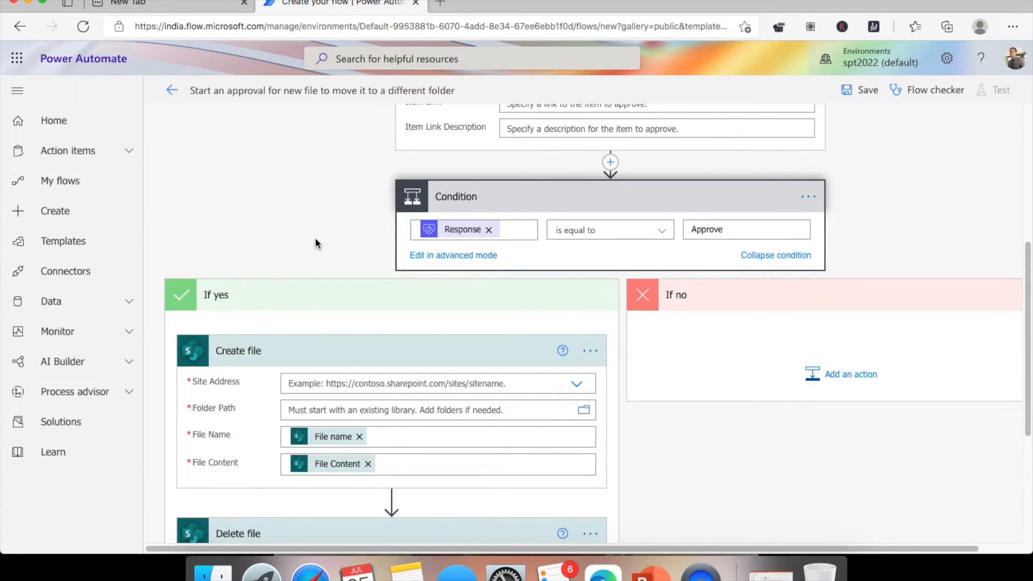
scroll(315, 243, "up", 5)
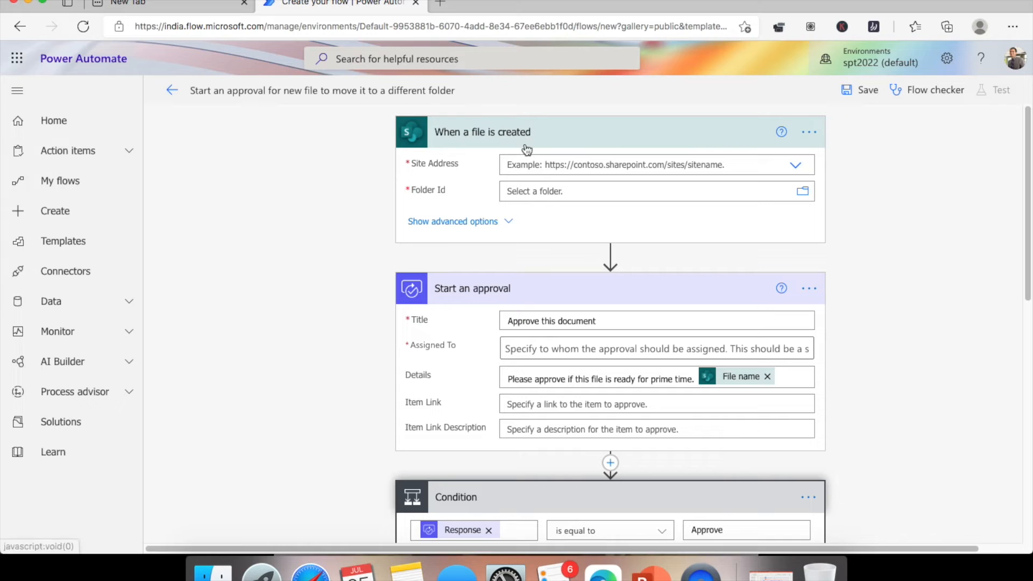
- Load office.com in a new browser tab and launch SharePoint from Office Home
left_click(443, 6)
type("off")
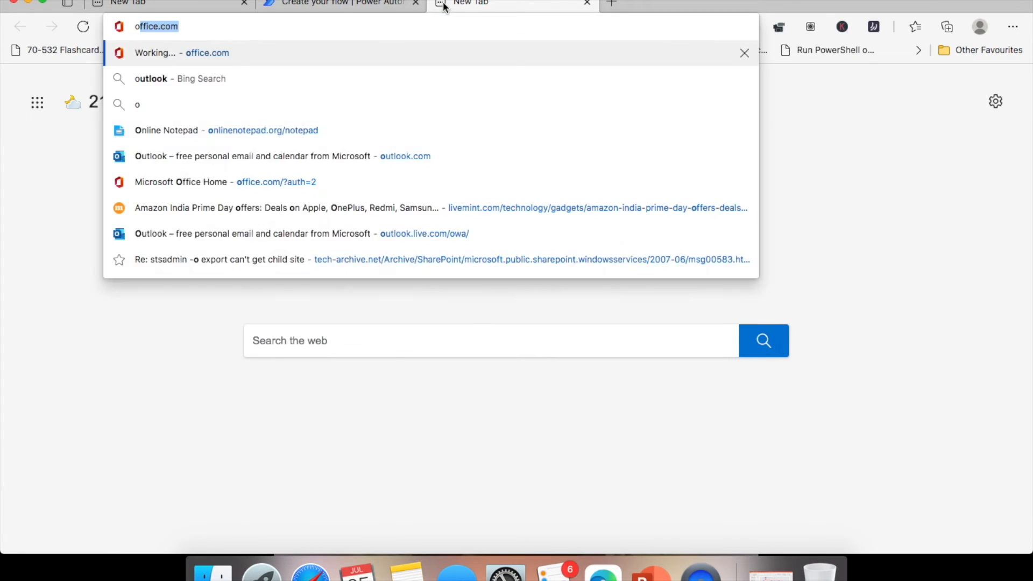
type("ice")
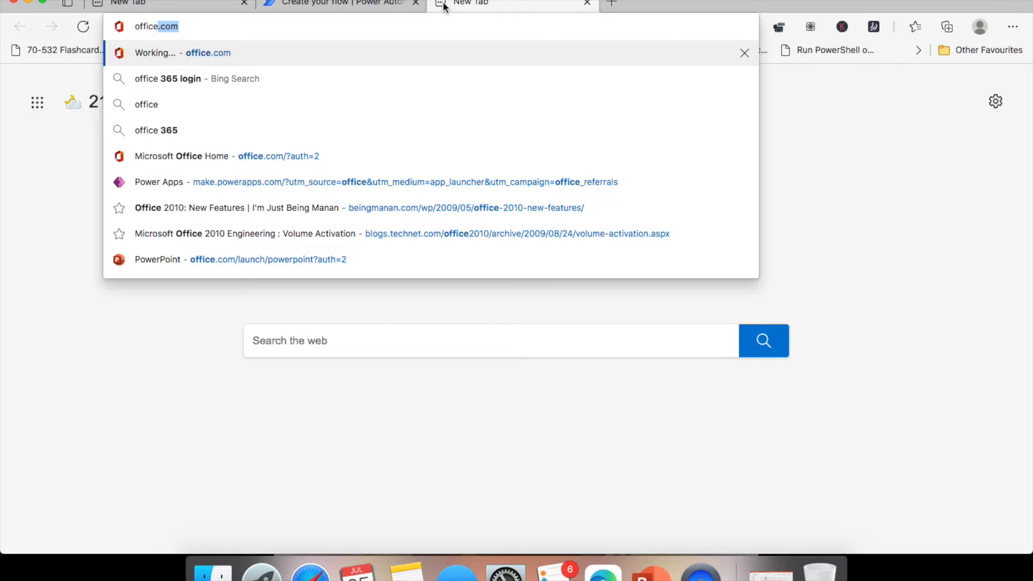
key("Return")
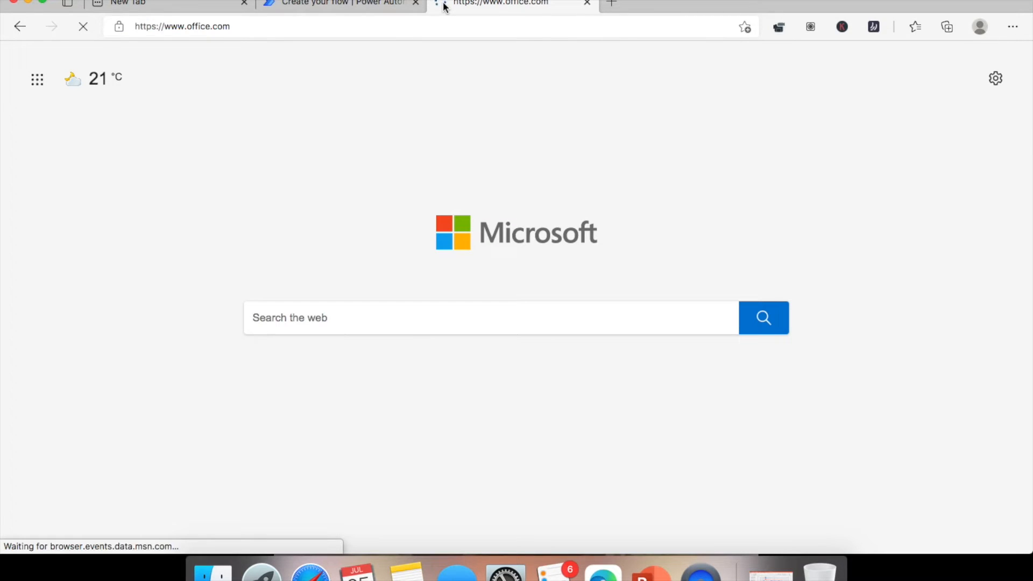
left_click(185, 190)
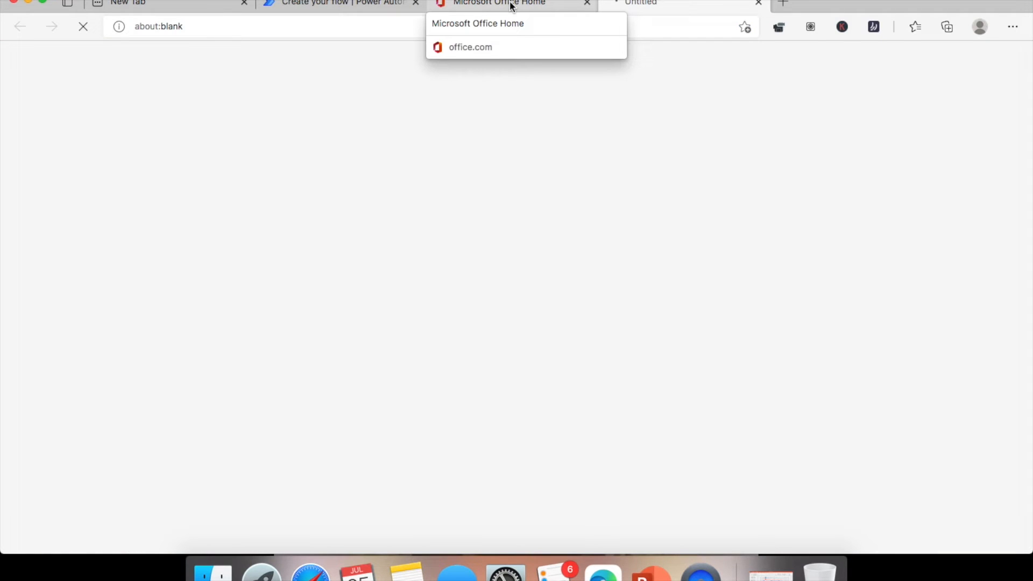
left_click(513, 6)
left_click(665, 4)
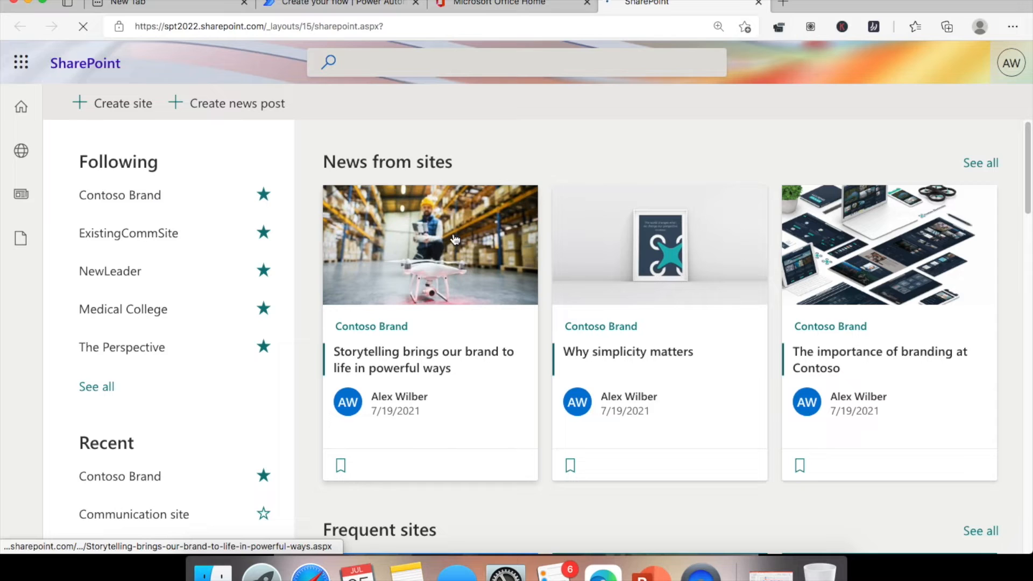
- Open the Communication site and view its Site contents listing
scroll(243, 259, "down", 5)
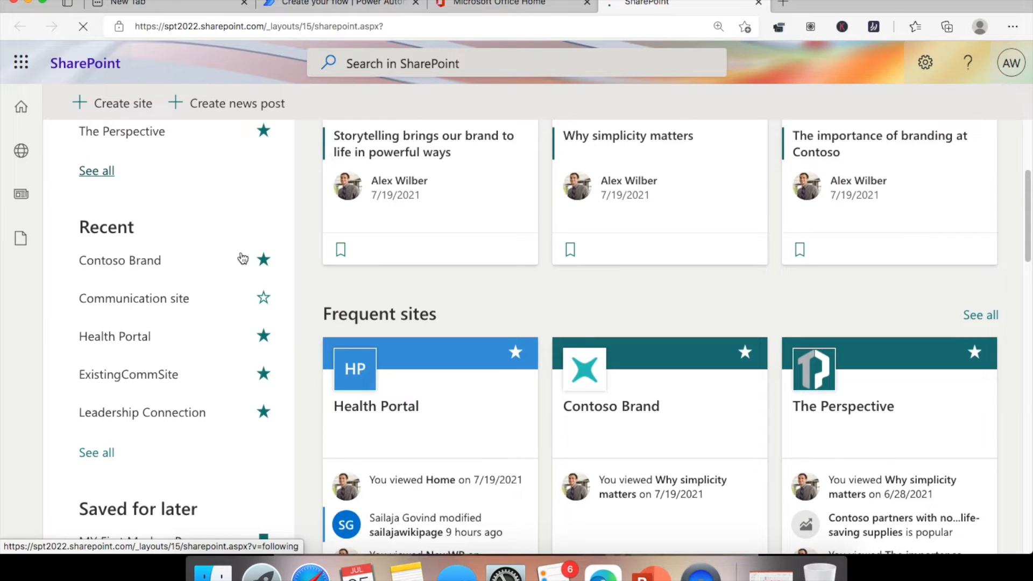
left_click(148, 302)
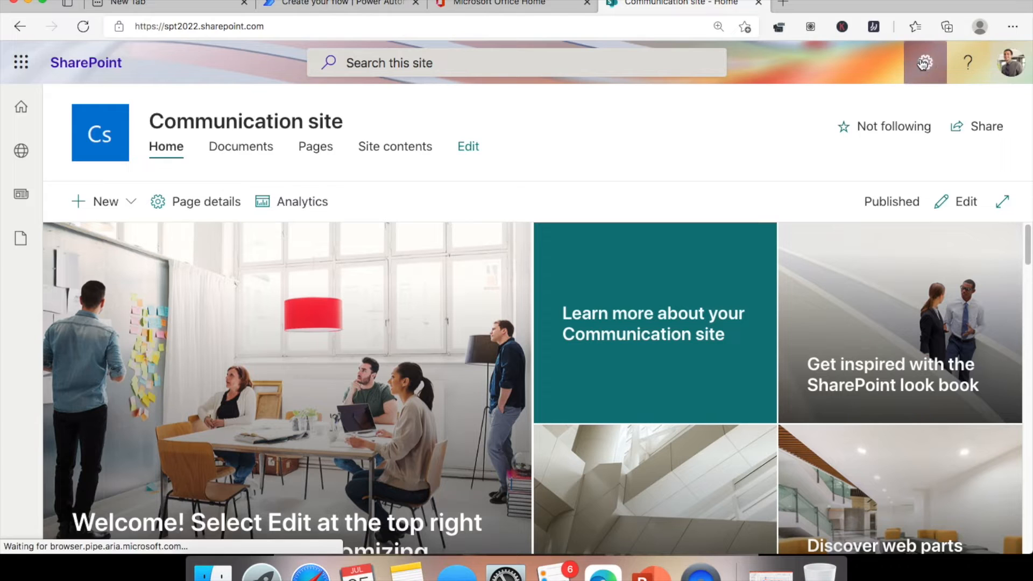
left_click(925, 62)
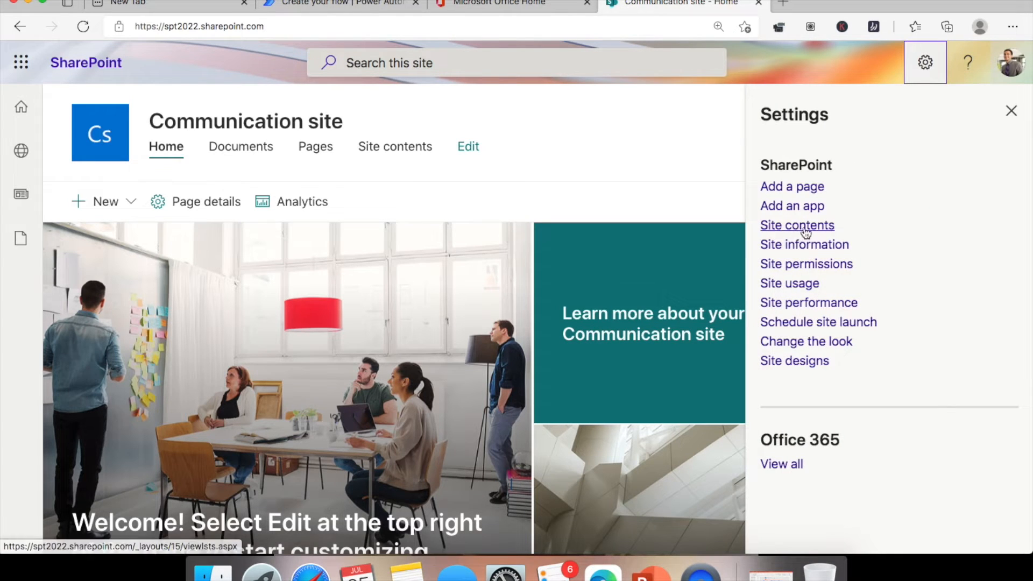
left_click(805, 228)
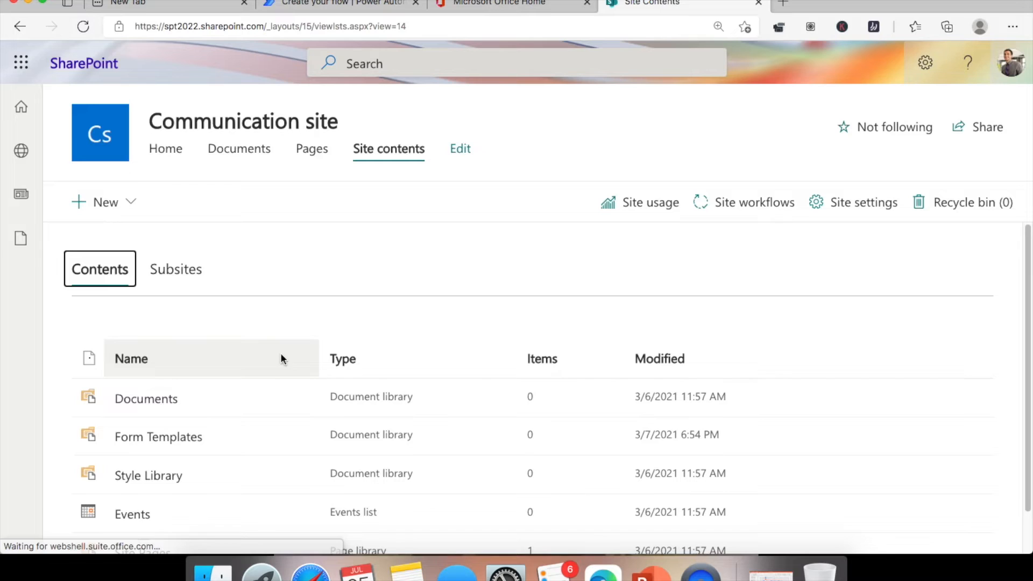
scroll(287, 320, "down", 2)
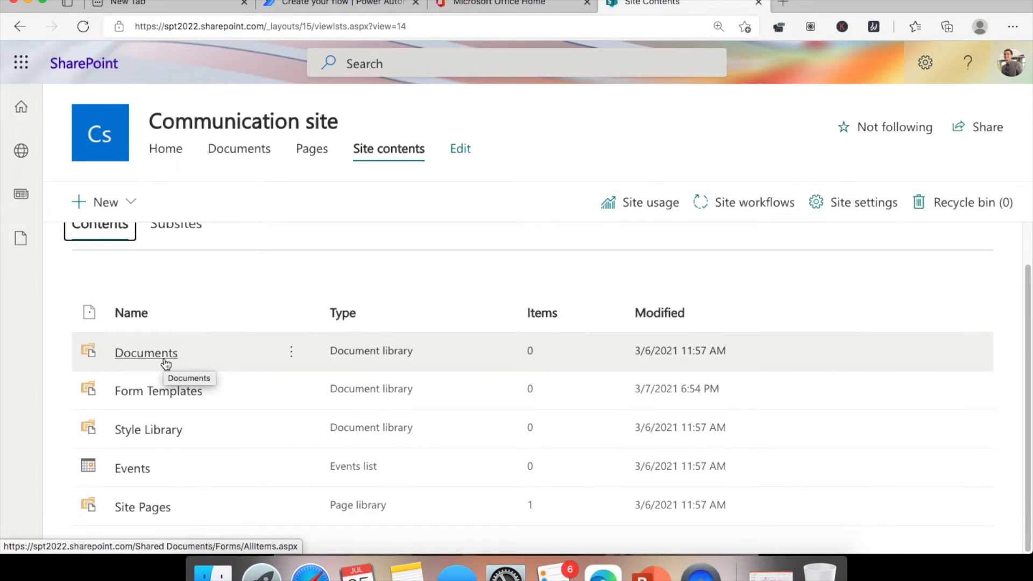
- Create an HRDocs document library, check the Documents library, and return to Power Automate
left_click(130, 204)
left_click(156, 302)
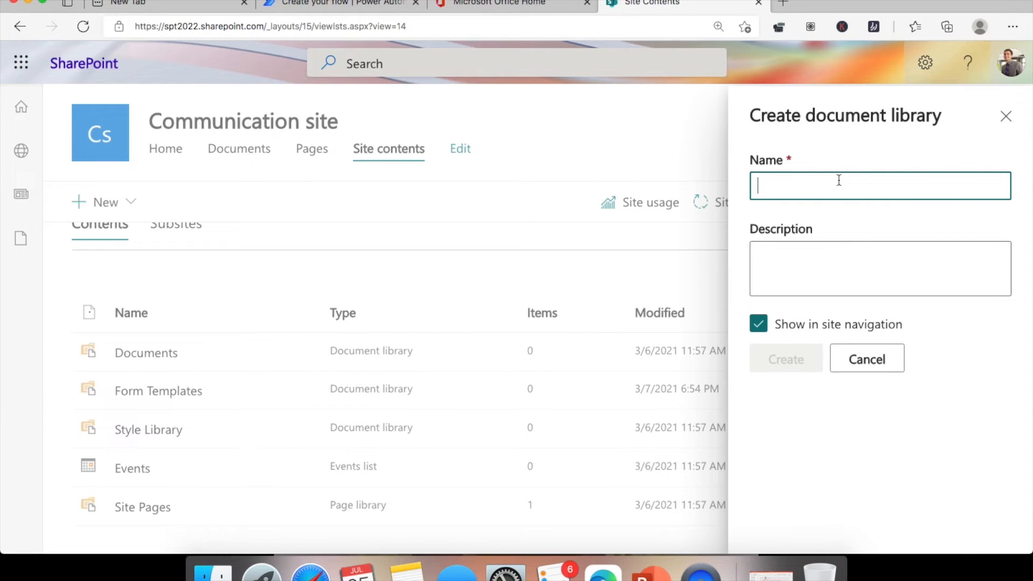
type("H")
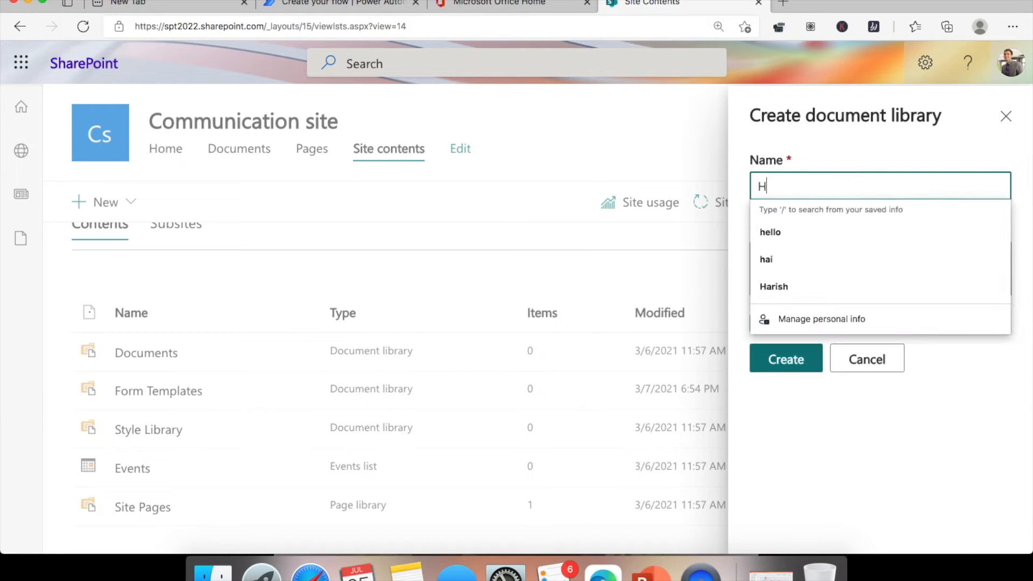
type("RDocs")
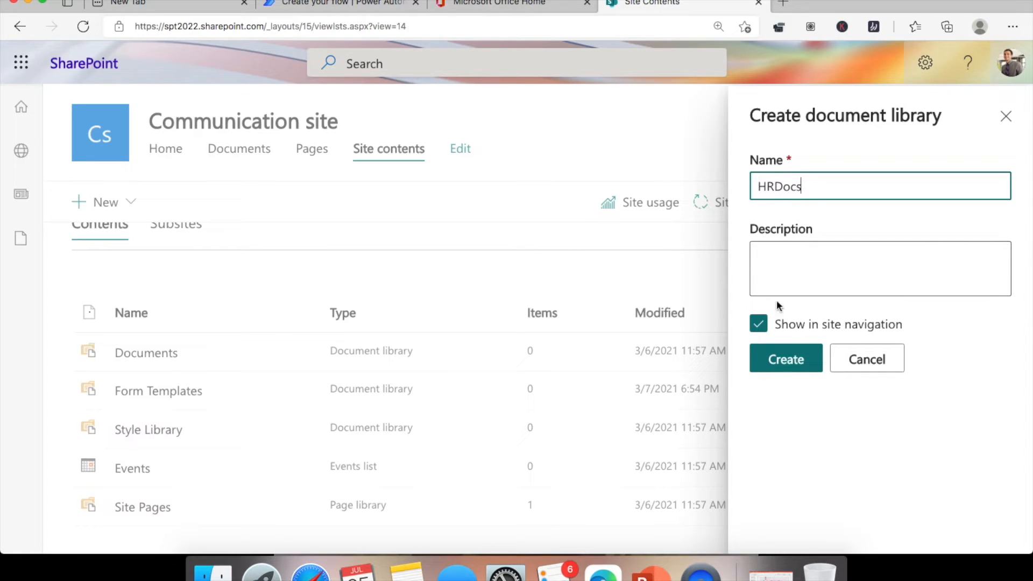
left_click(790, 359)
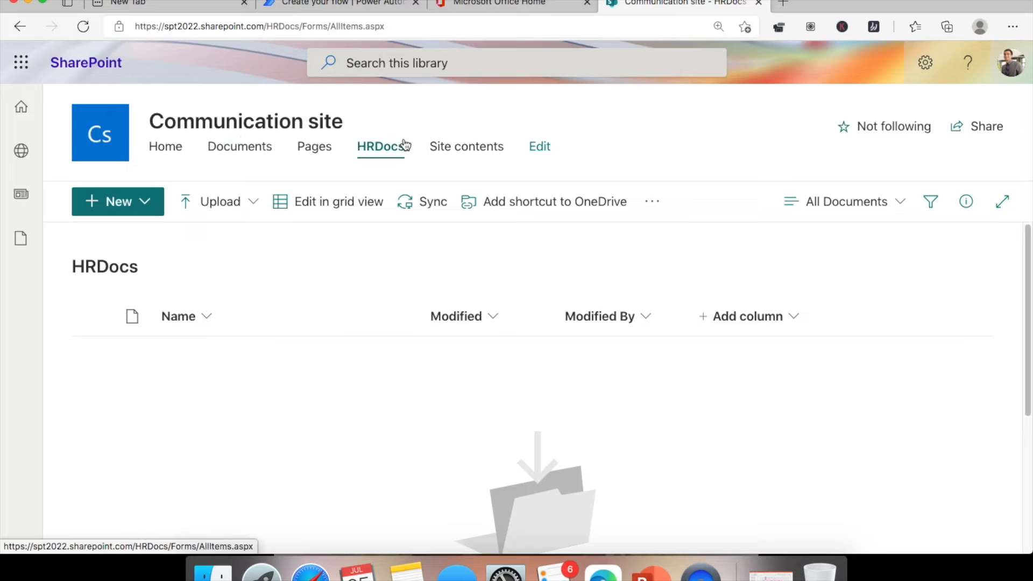
left_click(246, 154)
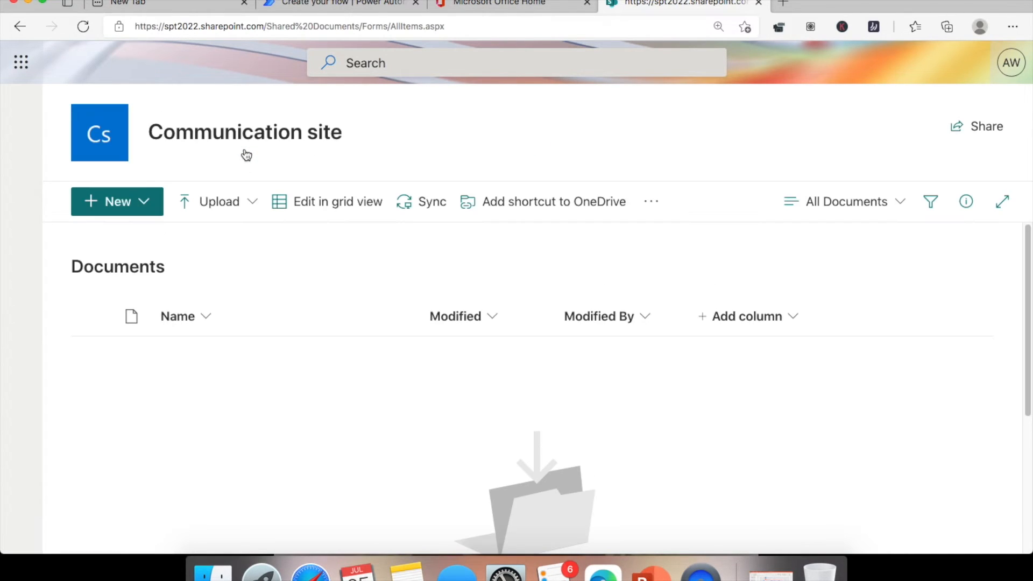
left_click(366, 8)
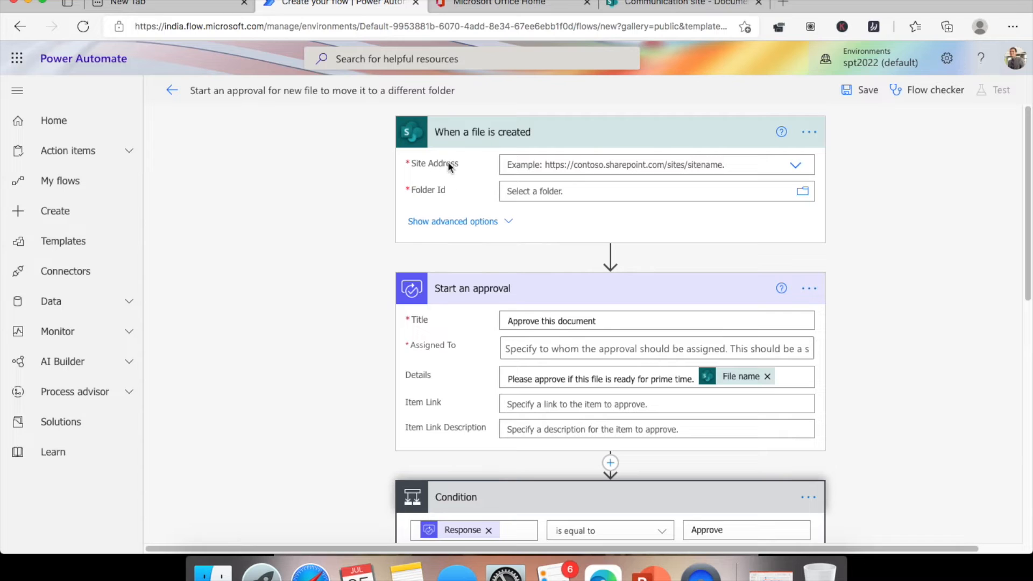
- Set the file trigger's Site Address to the Communication site
left_click(795, 167)
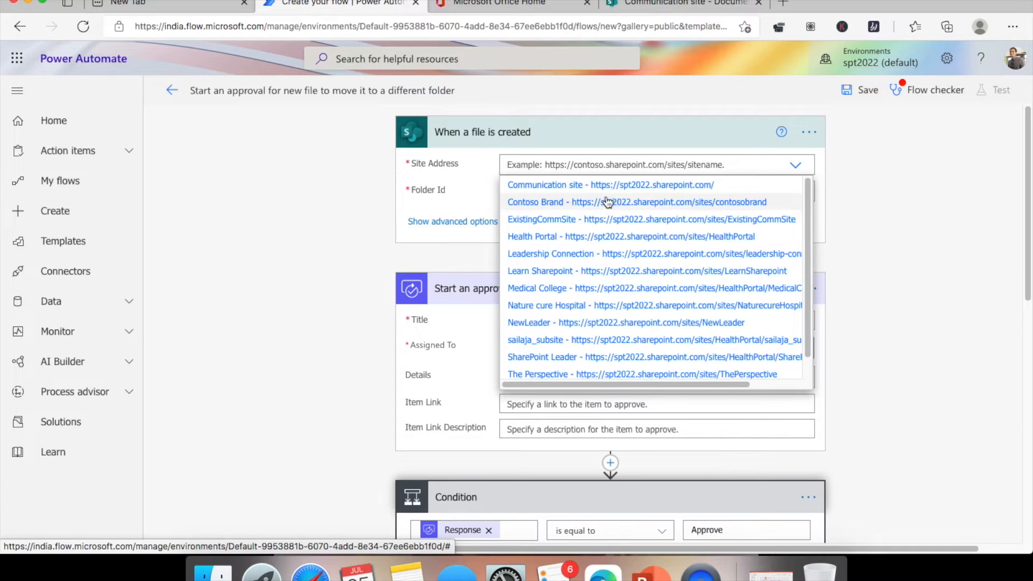
left_click(689, 5)
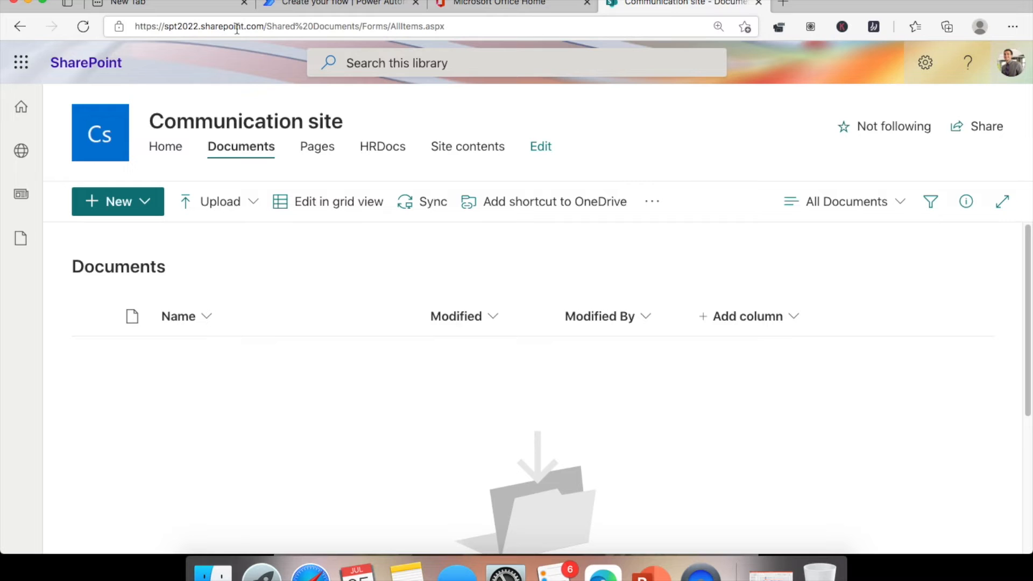
left_click(309, 6)
left_click(679, 186)
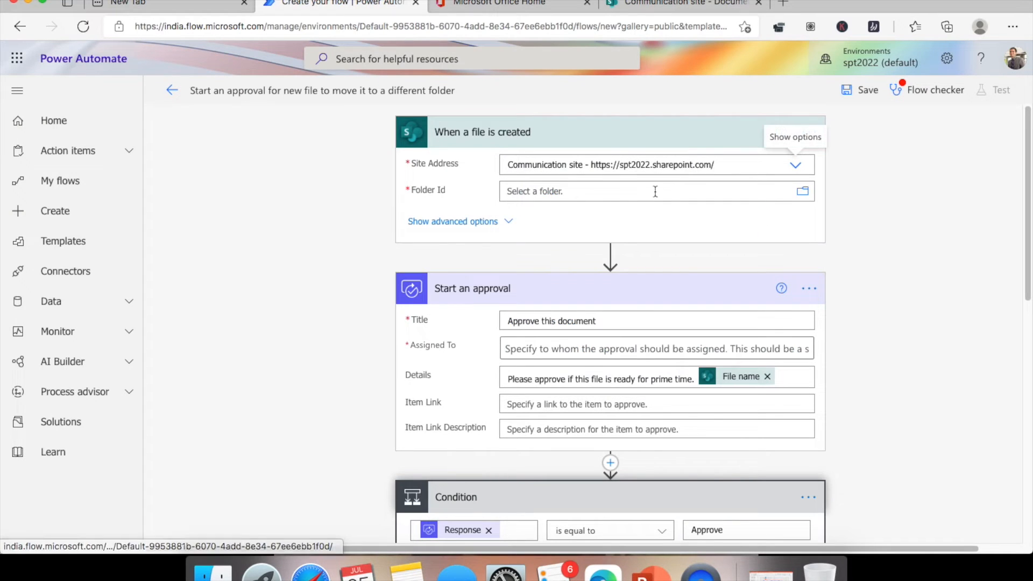
- Set the trigger's Folder Id to /Shared Documents
left_click(804, 193)
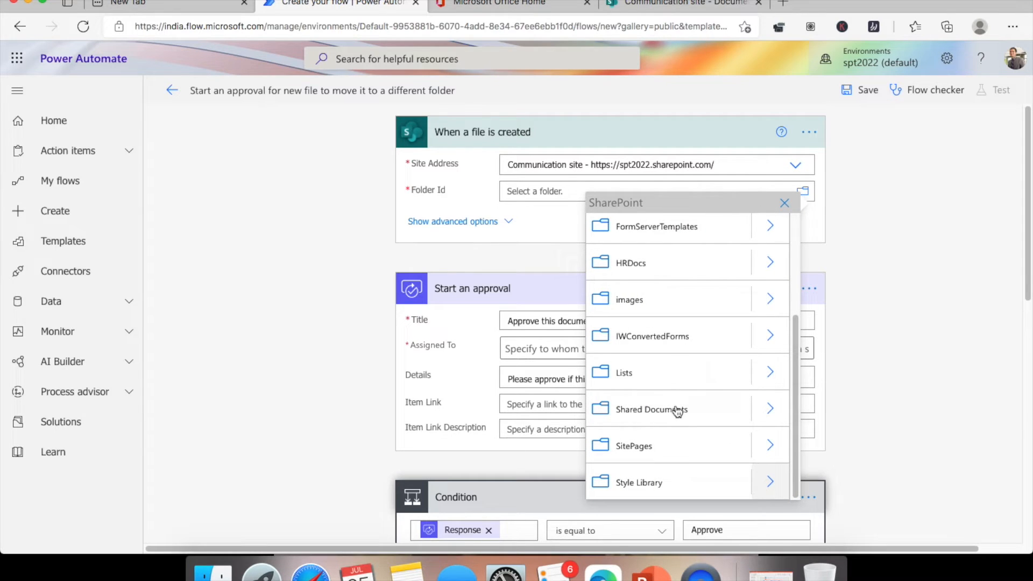
left_click(694, 6)
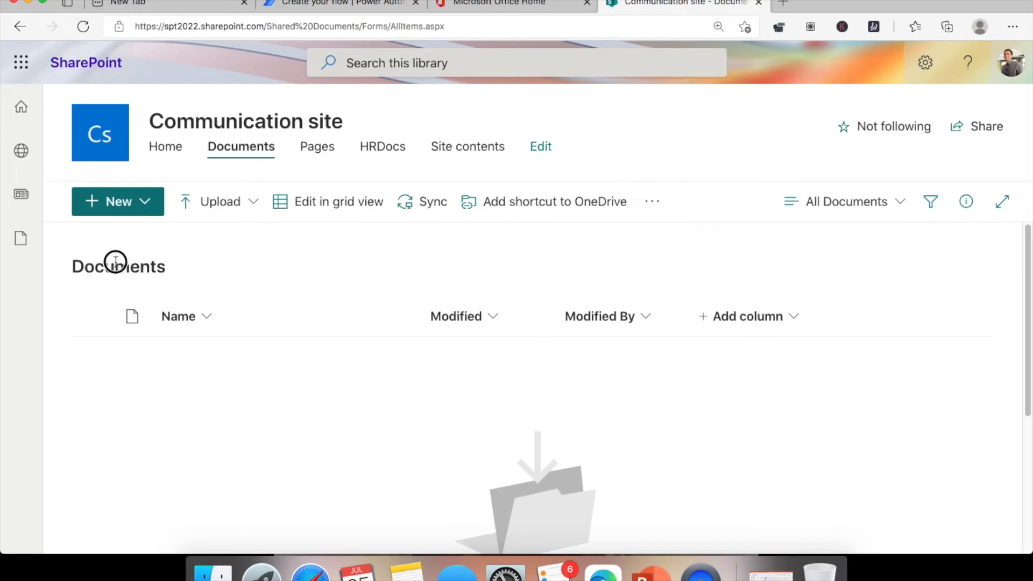
double_click(280, 26)
left_click_drag(323, 27, 361, 29)
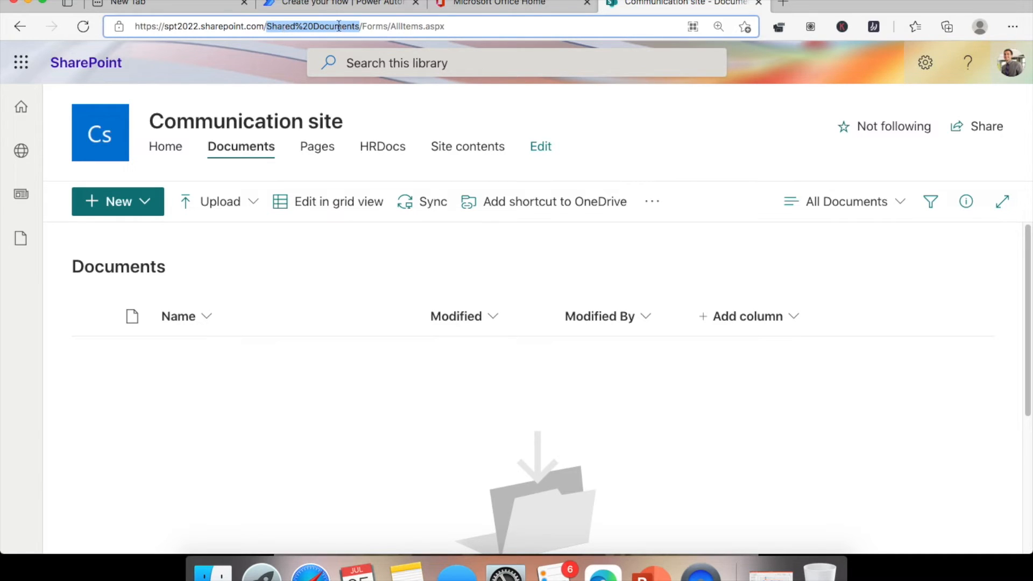
left_click(330, 3)
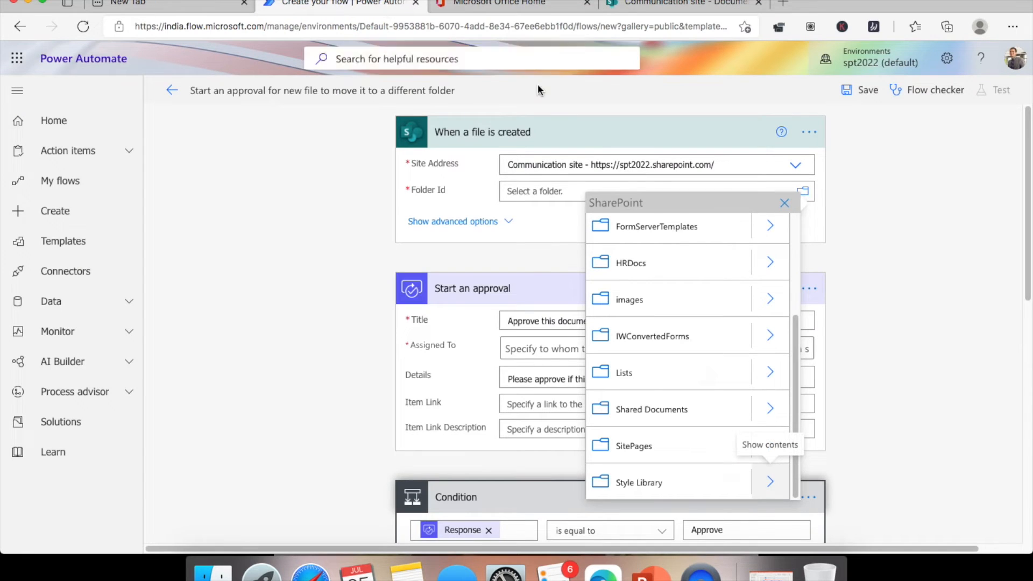
left_click(681, 410)
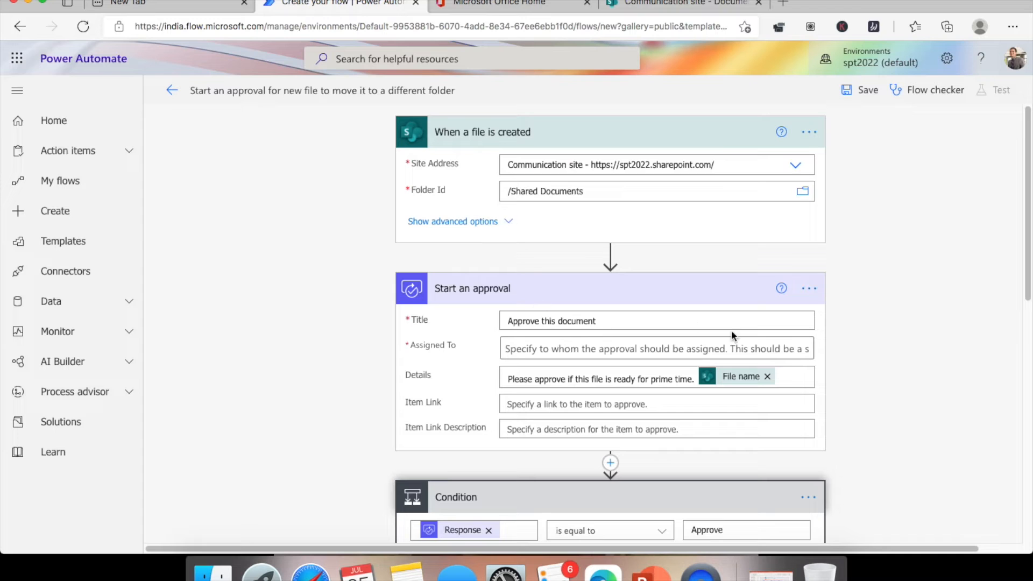
scroll(883, 249, "down", 2)
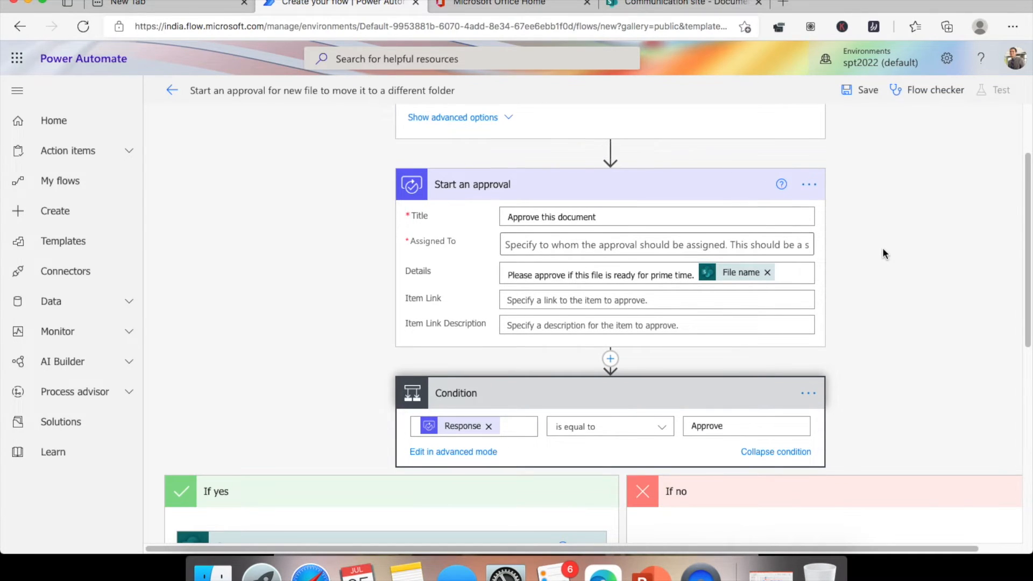
scroll(883, 252, "down", 2)
scroll(883, 251, "up", 4)
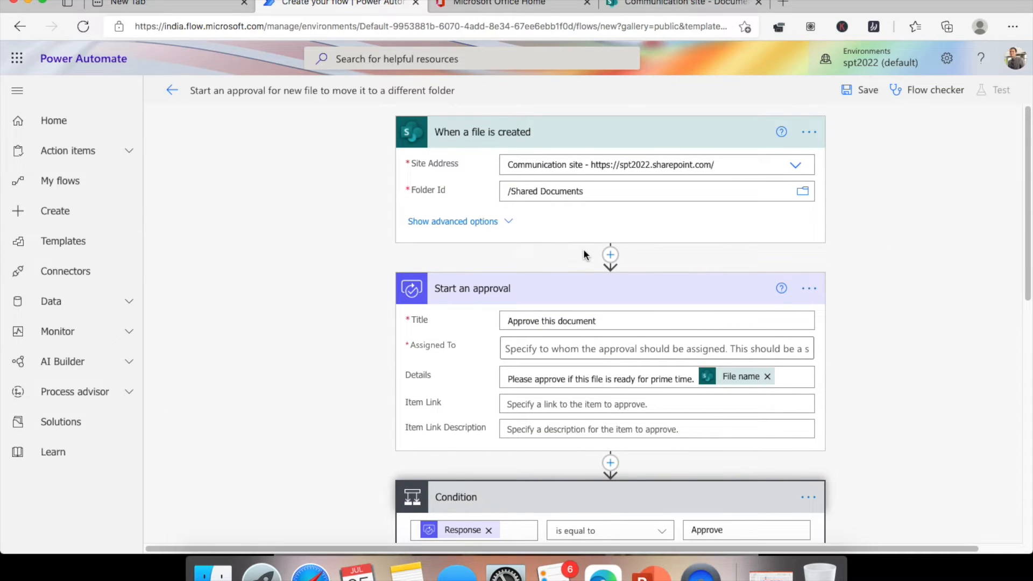
scroll(584, 249, "down", 3)
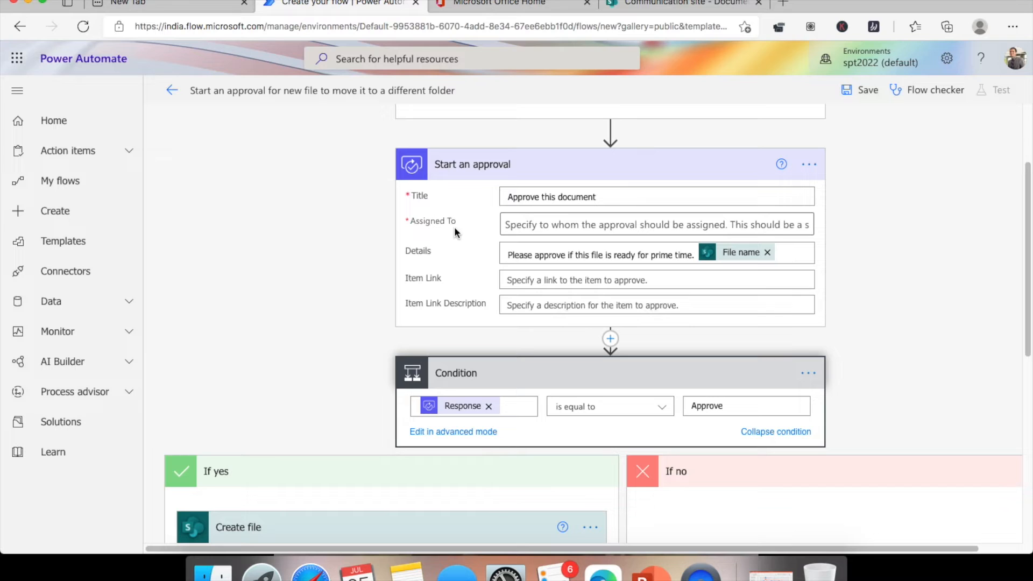
- Assign the approval to the suggested colleague found by searching their name
left_click(572, 225)
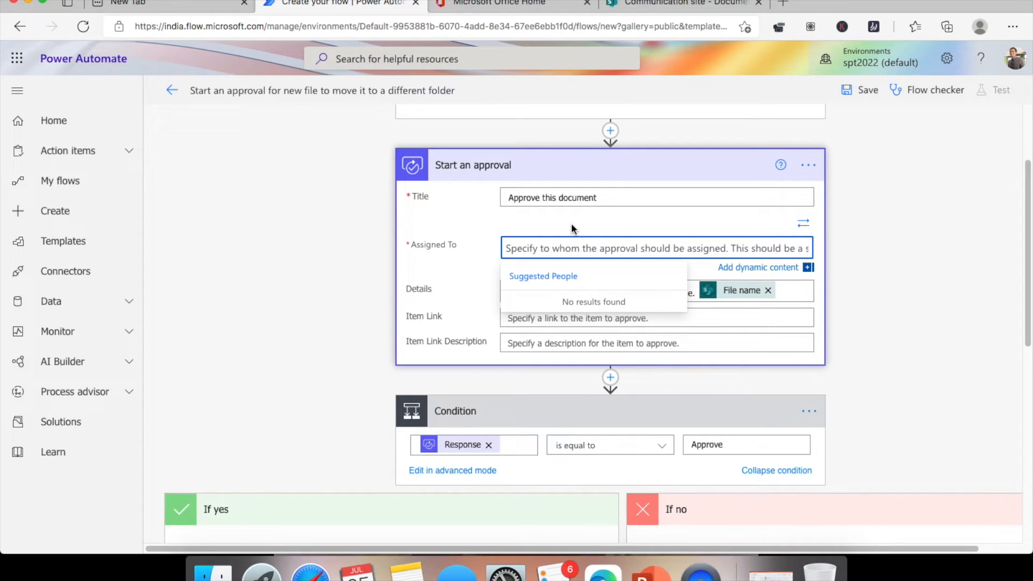
type("alex")
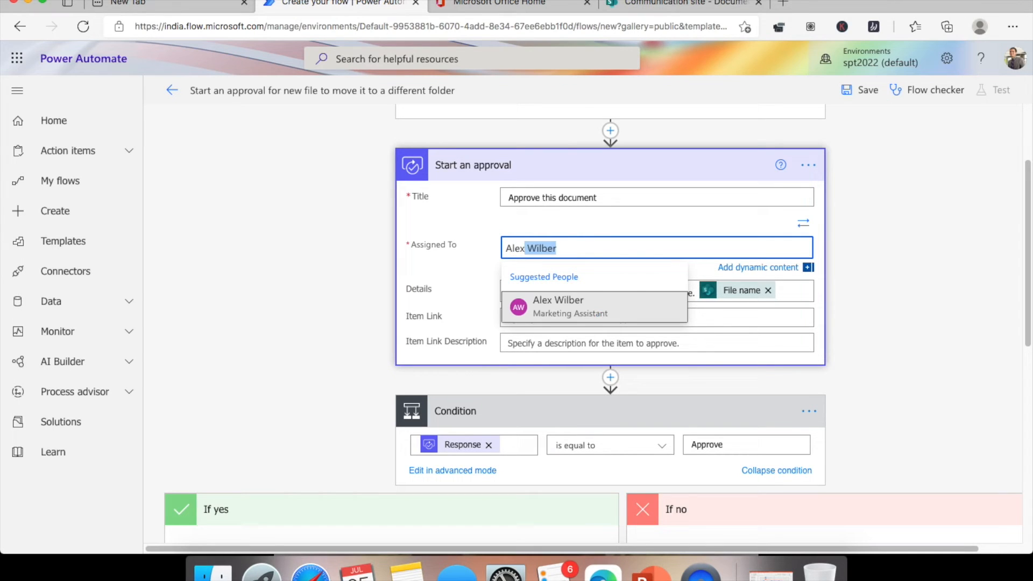
left_click(588, 312)
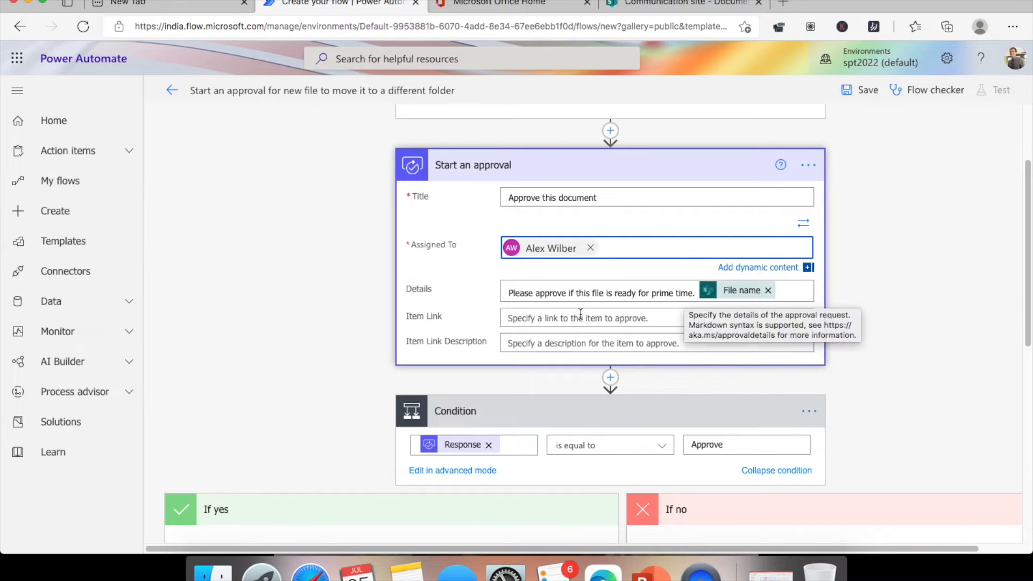
- Begin filling the approval's Item link and Item link description fields, dismissing the dynamic content suggestions
left_click(546, 322)
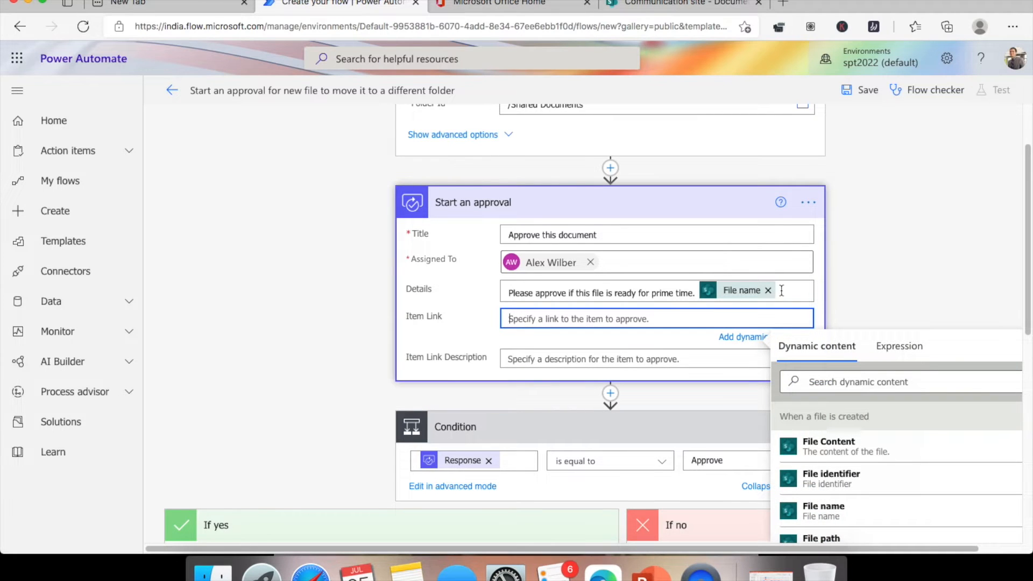
scroll(850, 344, "down", 5)
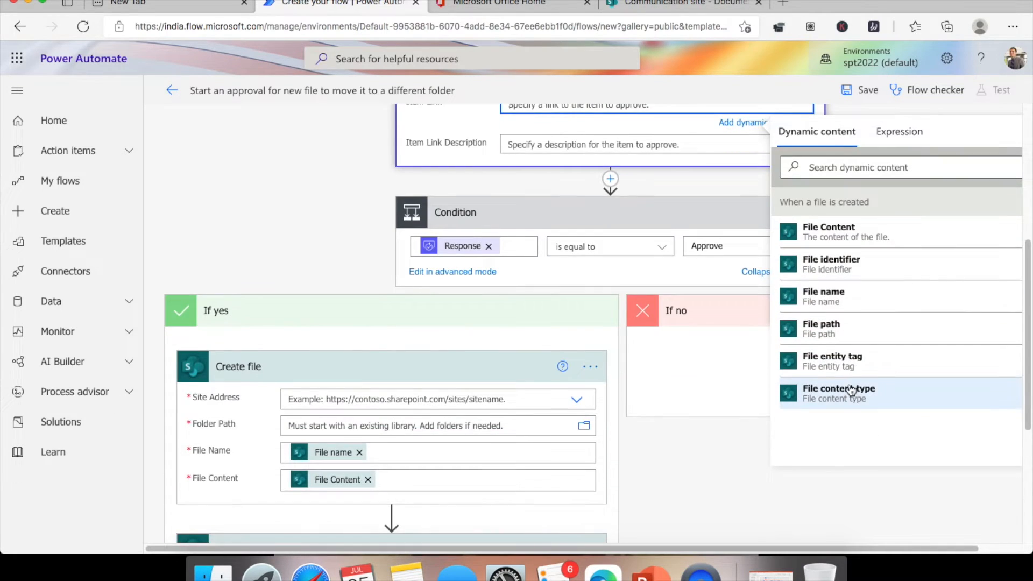
scroll(847, 248, "up", 1)
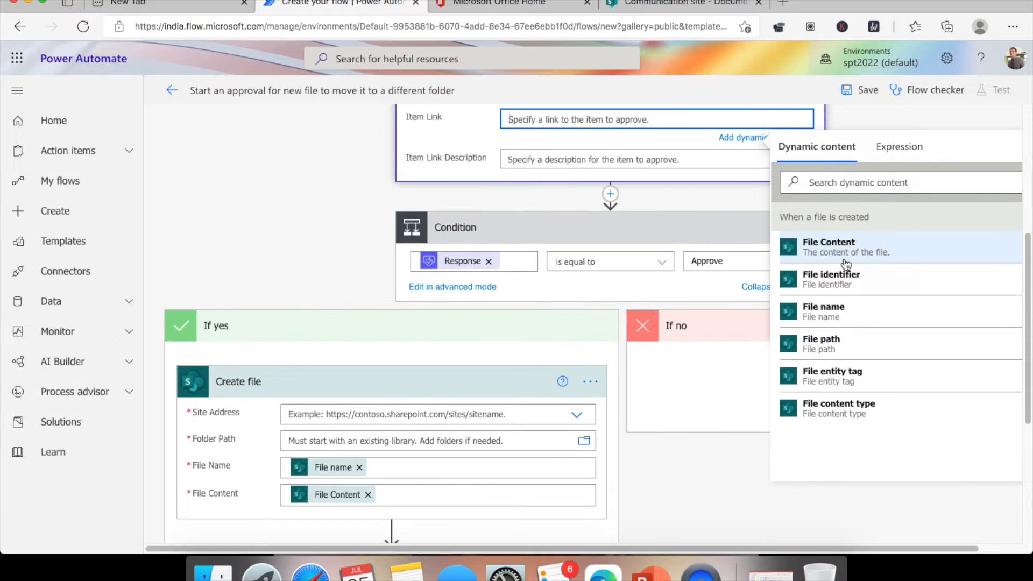
scroll(846, 326, "up", 1)
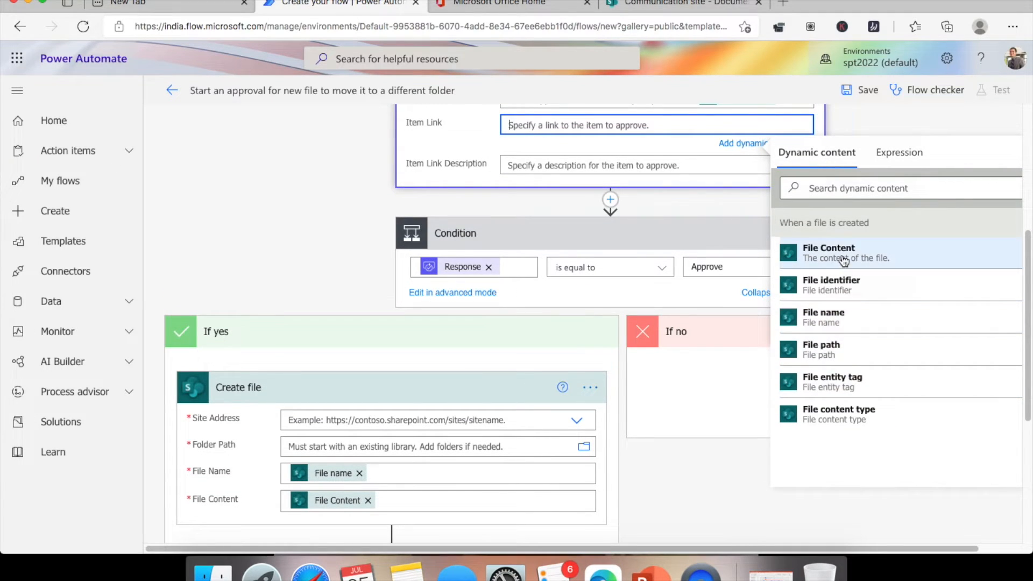
left_click(258, 202)
left_click(564, 145)
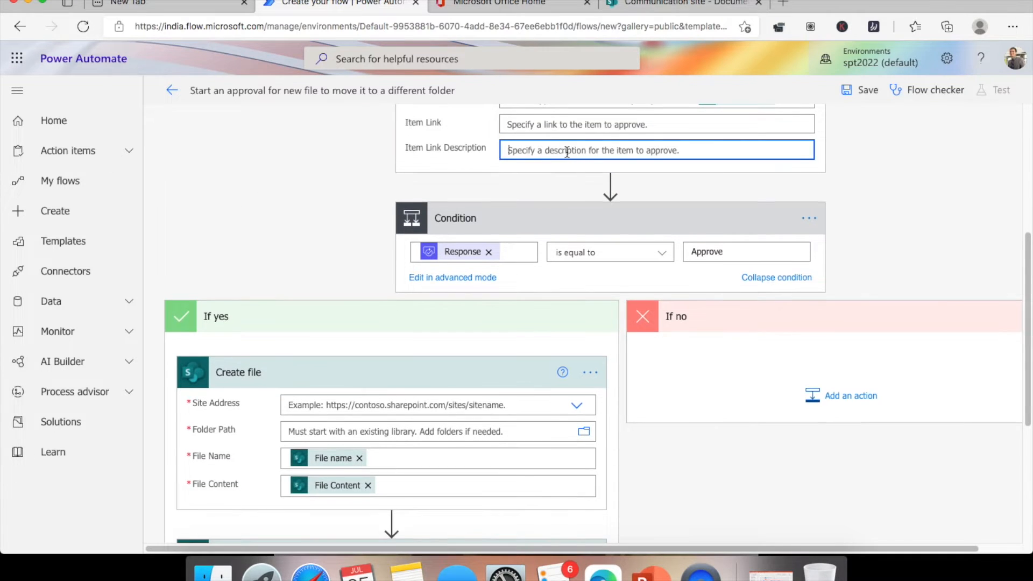
left_click(342, 166)
scroll(553, 237, "up", 2)
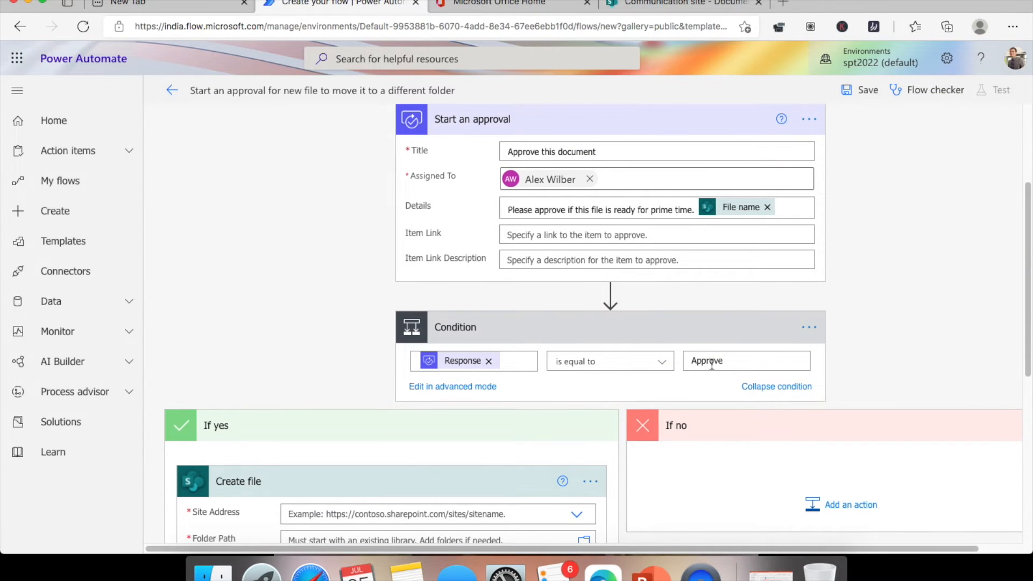
scroll(503, 260, "down", 3)
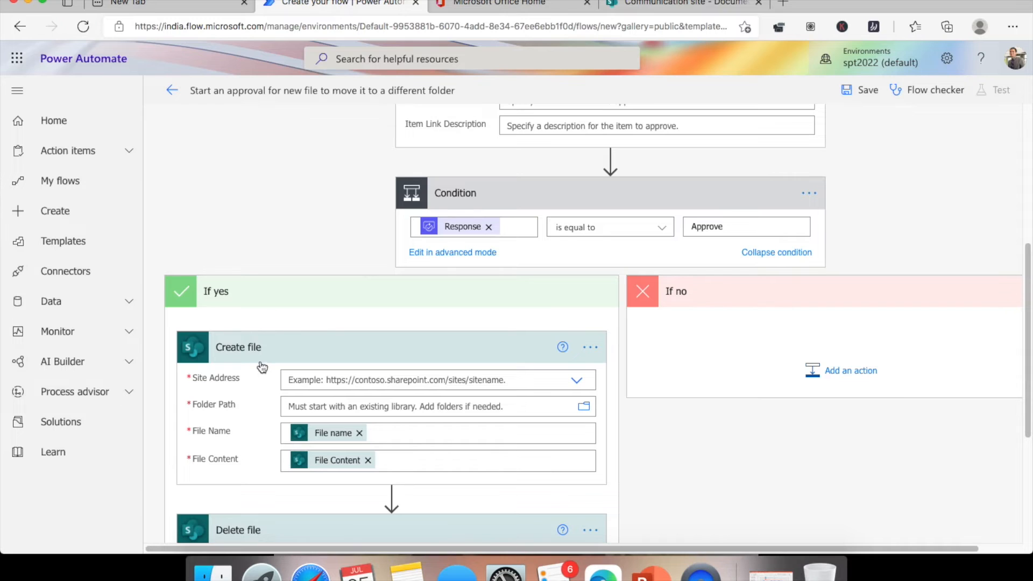
scroll(505, 268, "down", 3)
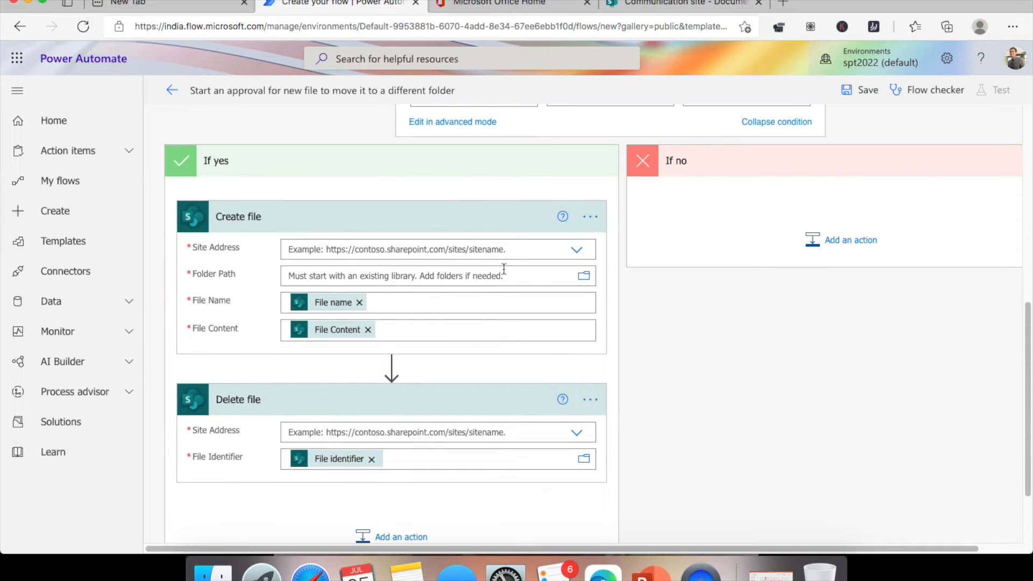
- Set Create file's site to Communication site and its Folder Path to /HRDocs
left_click(576, 251)
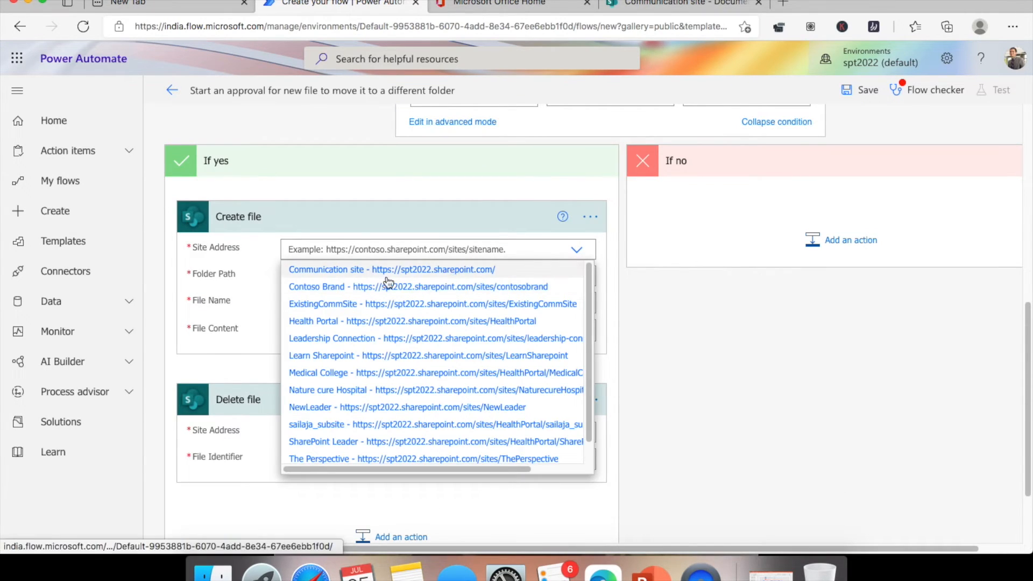
left_click(453, 273)
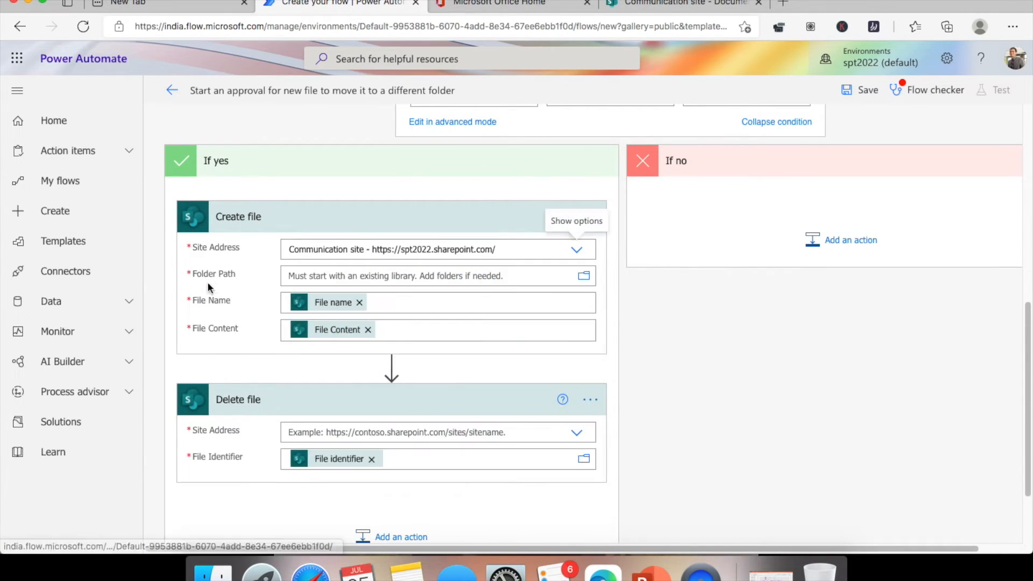
left_click(584, 278)
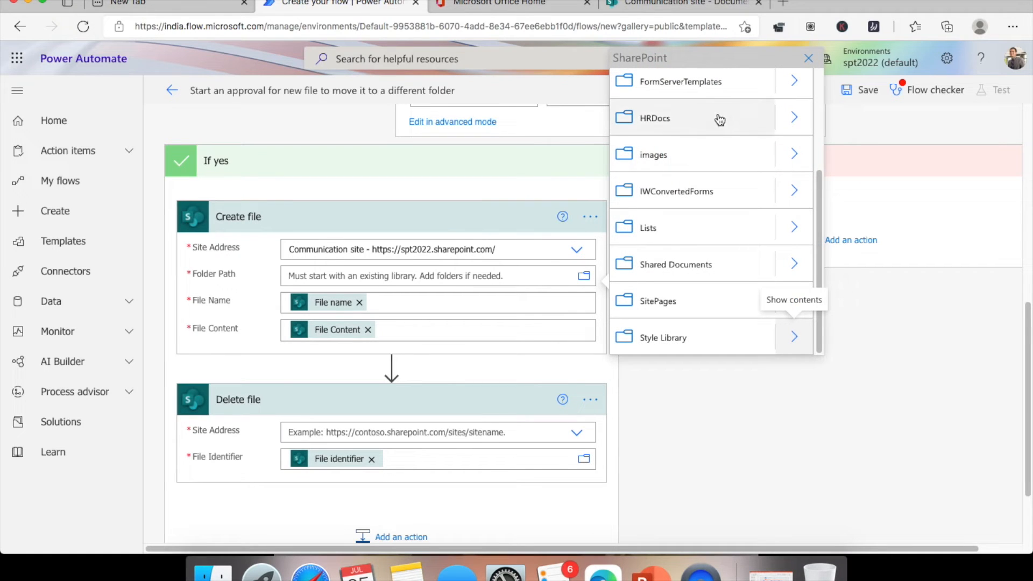
left_click(720, 119)
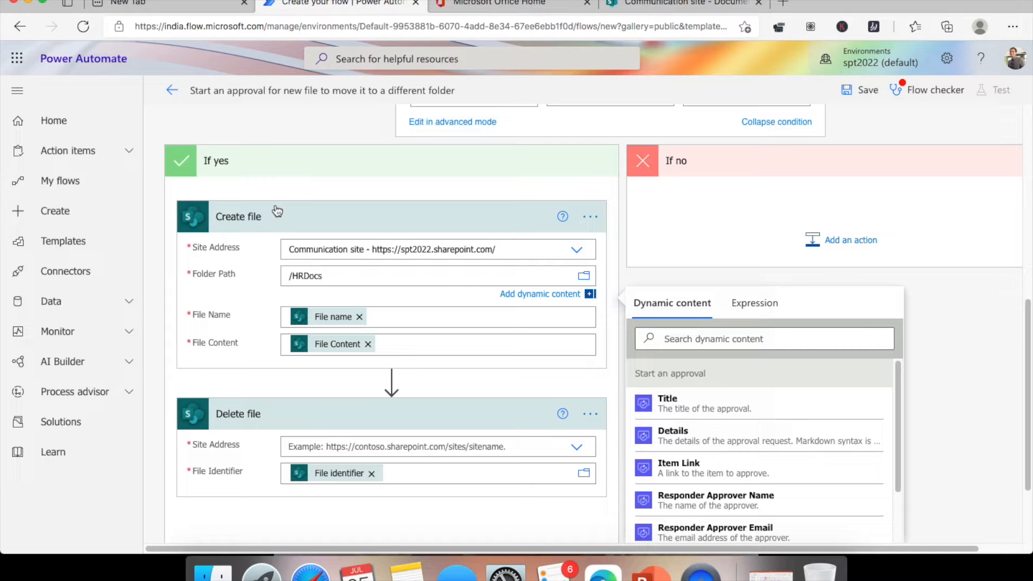
scroll(296, 427, "down", 3)
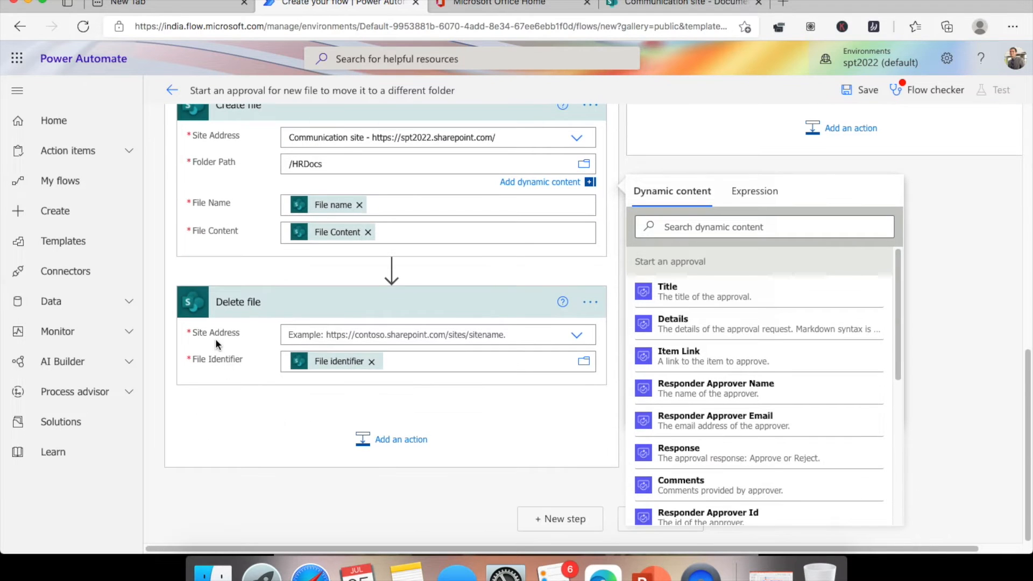
- Set Delete file's Site Address to Communication site and begin editing the file to delete
left_click(577, 335)
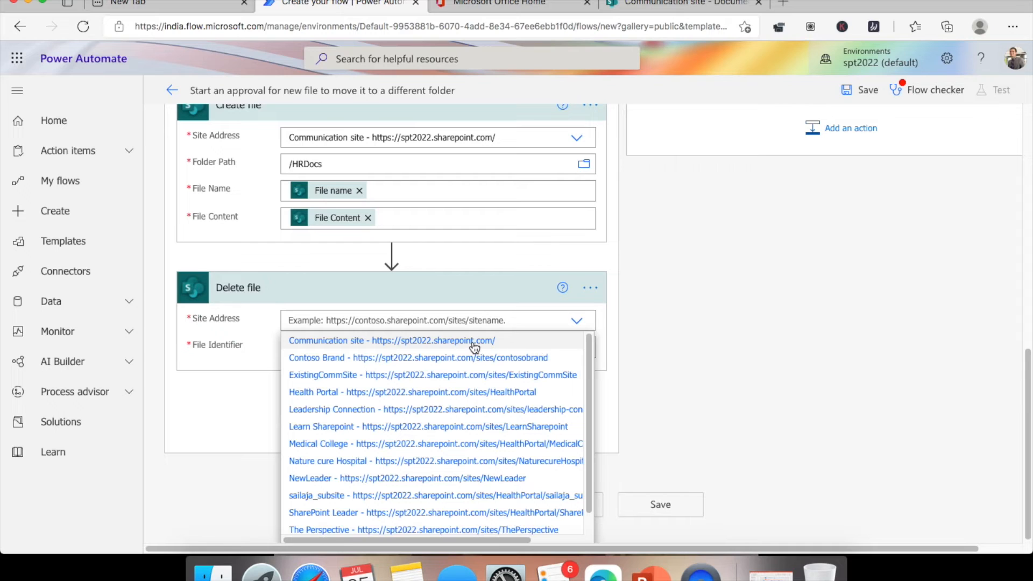
left_click(496, 342)
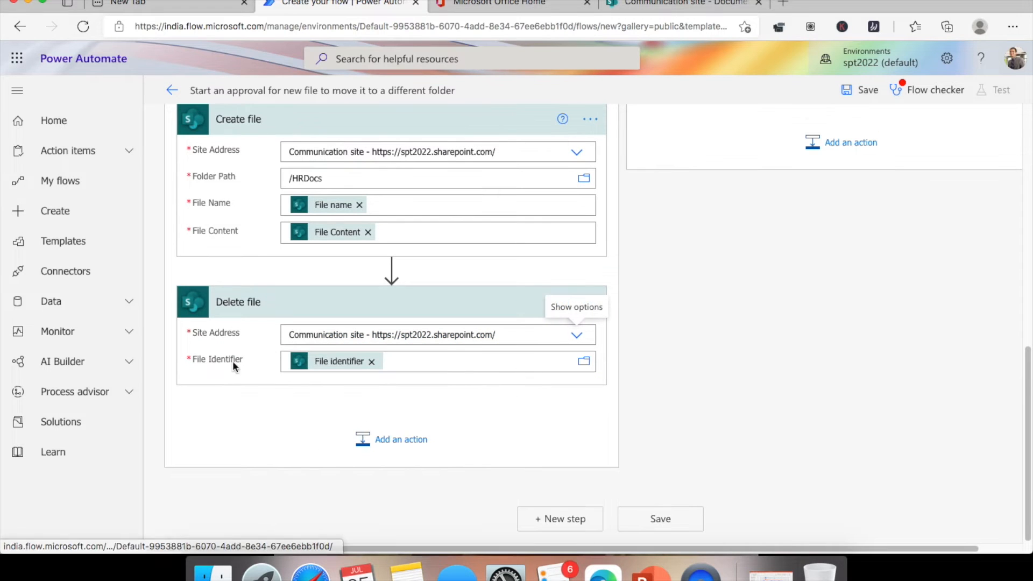
left_click(330, 364)
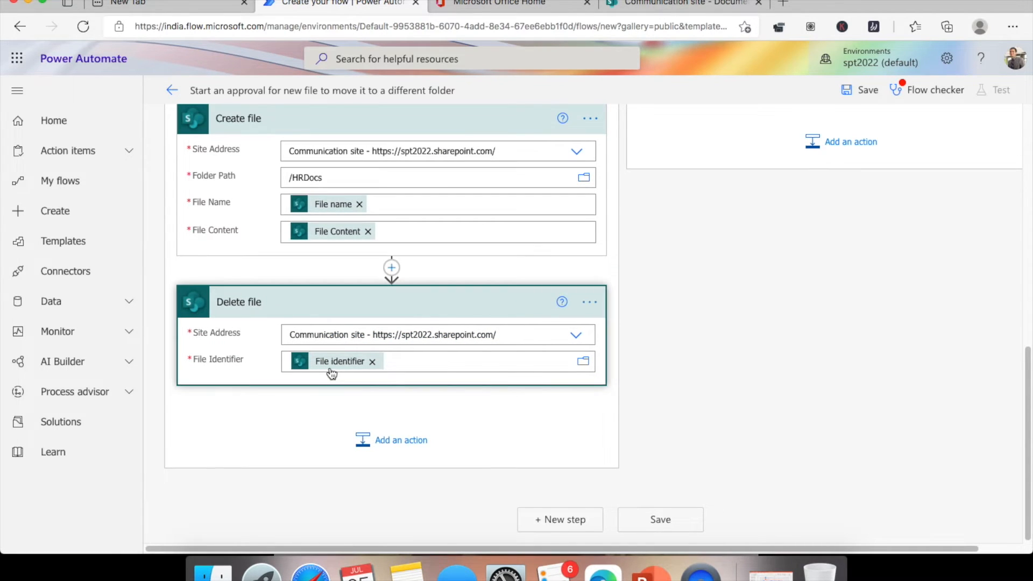
scroll(659, 457, "down", 3)
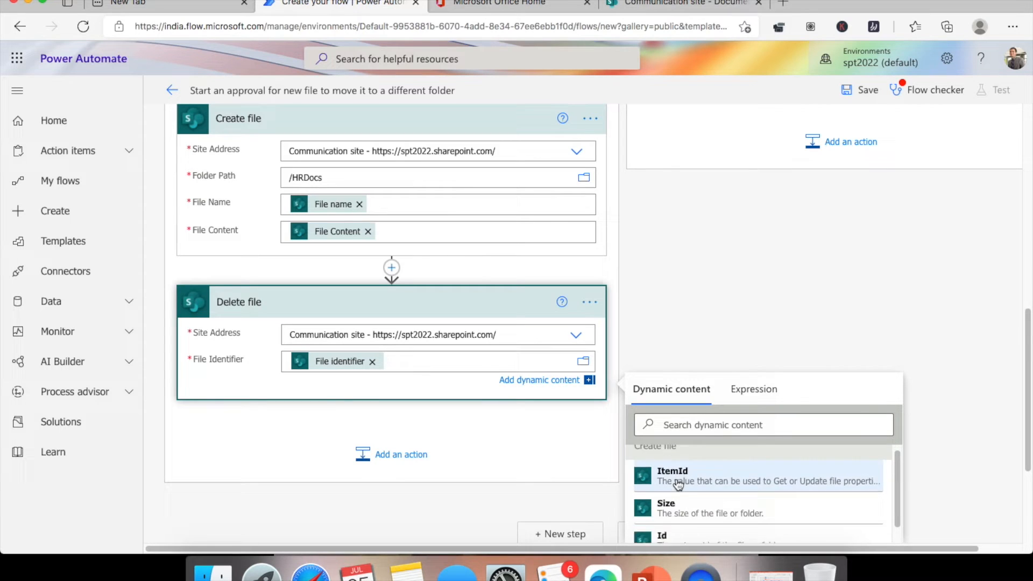
scroll(841, 290, "down", 3)
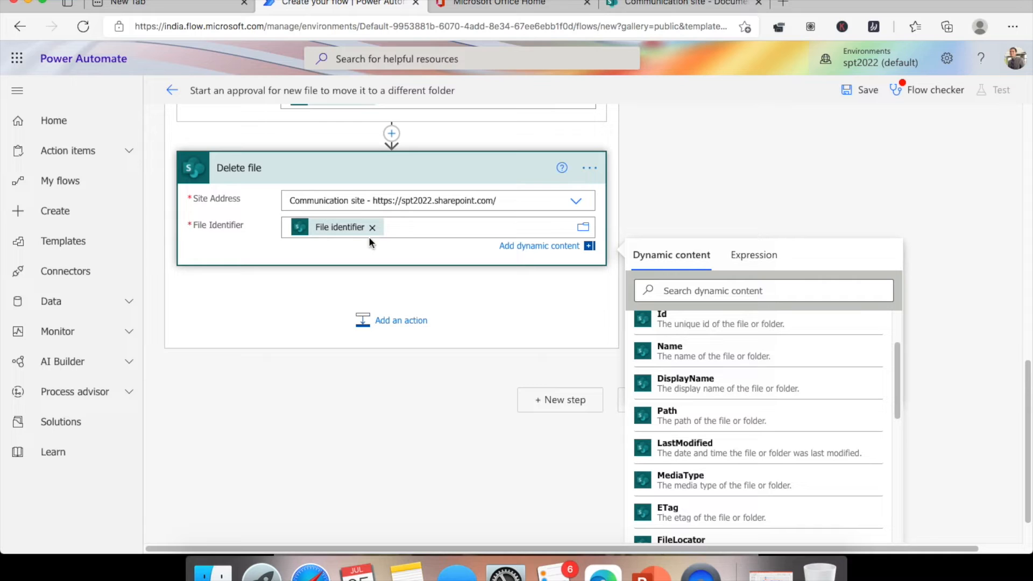
- Select the existing File name and File Content values in Create file
mouse_move(340, 237)
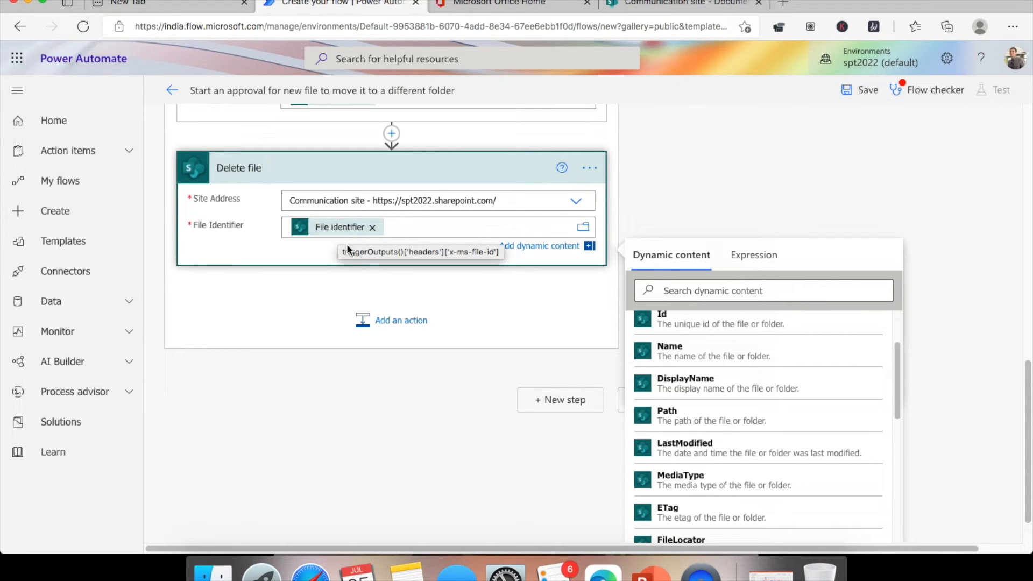
scroll(463, 317, "up", 5)
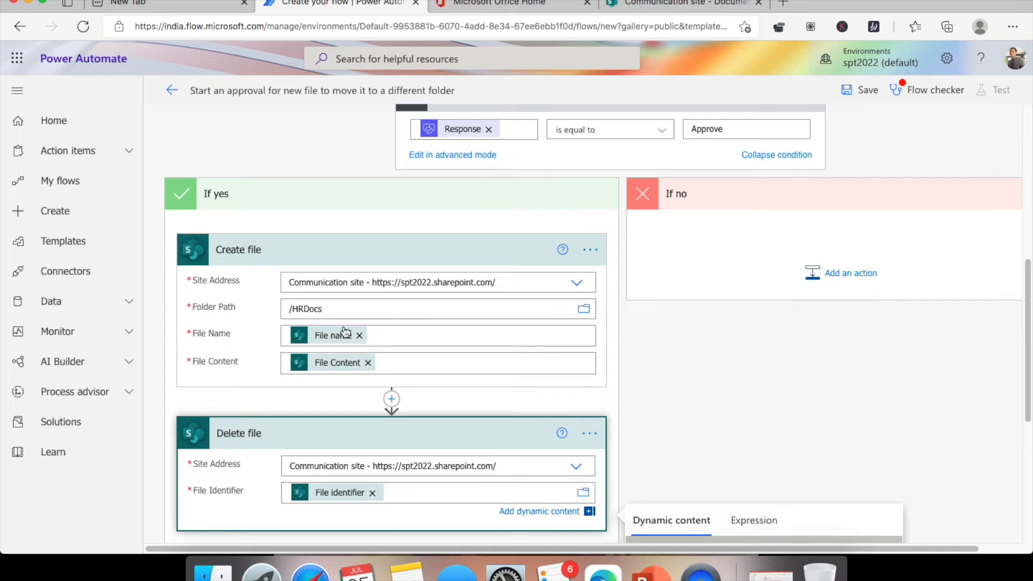
mouse_move(319, 342)
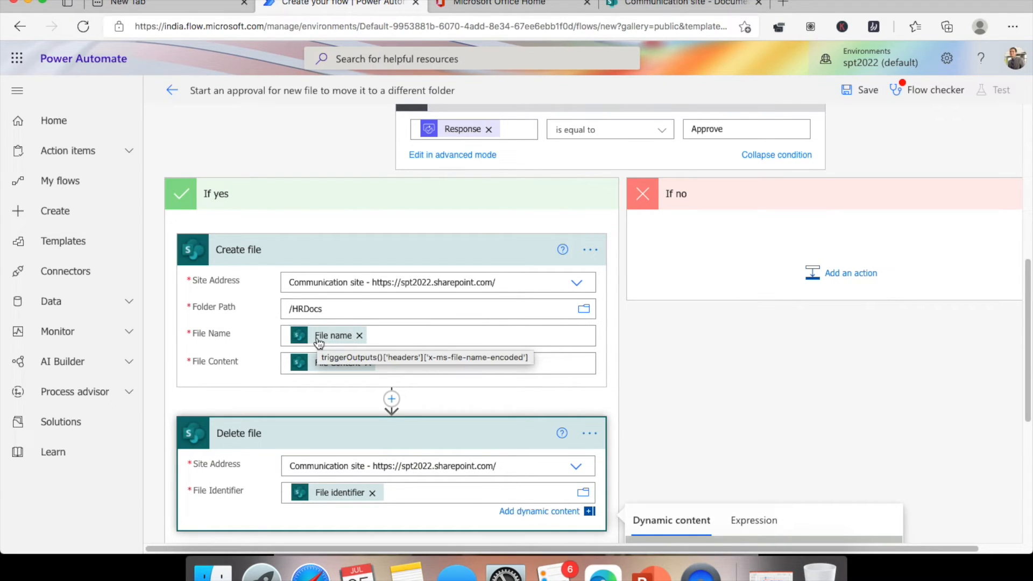
left_click(319, 343)
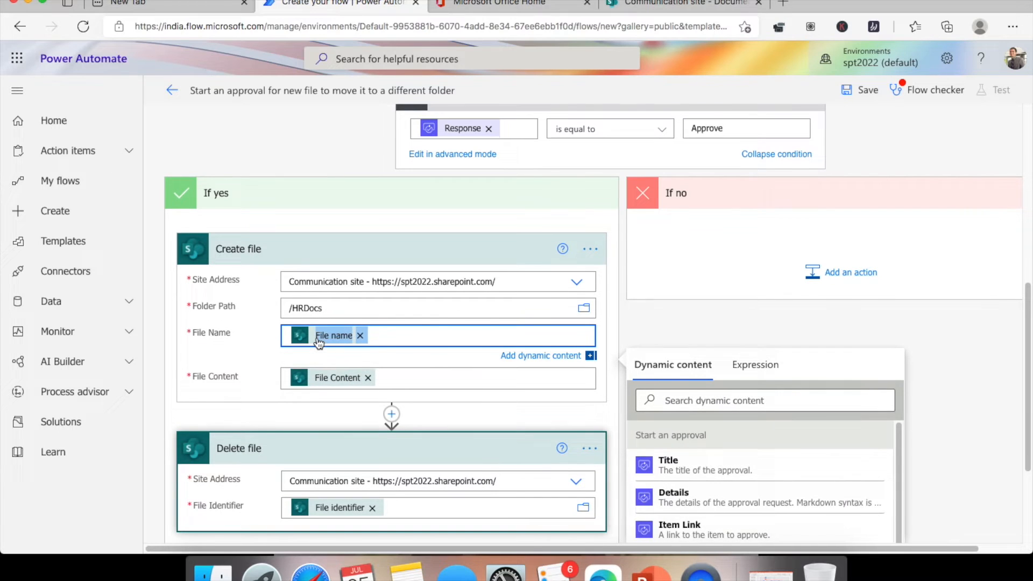
scroll(913, 296, "down", 3)
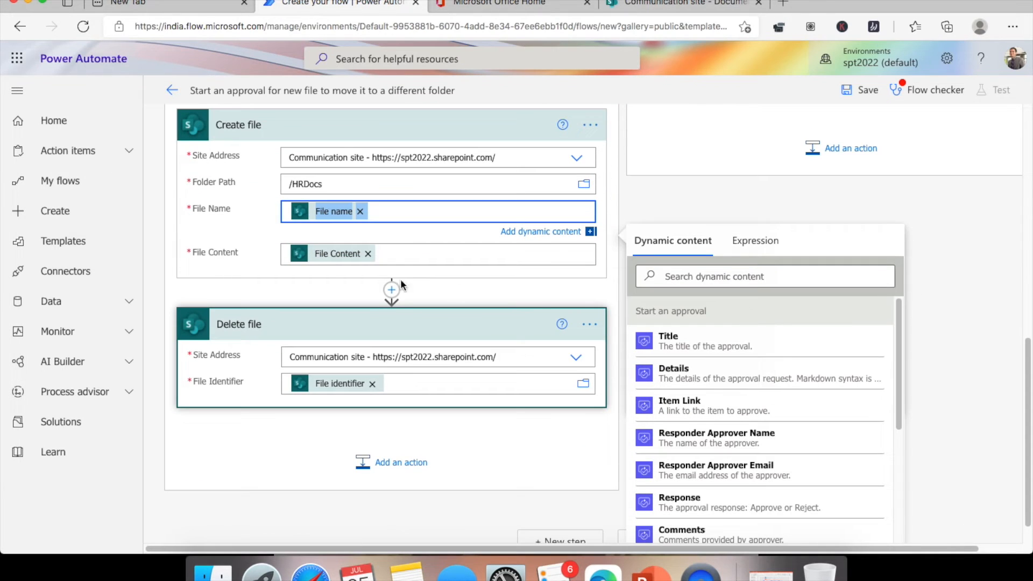
left_click(327, 253)
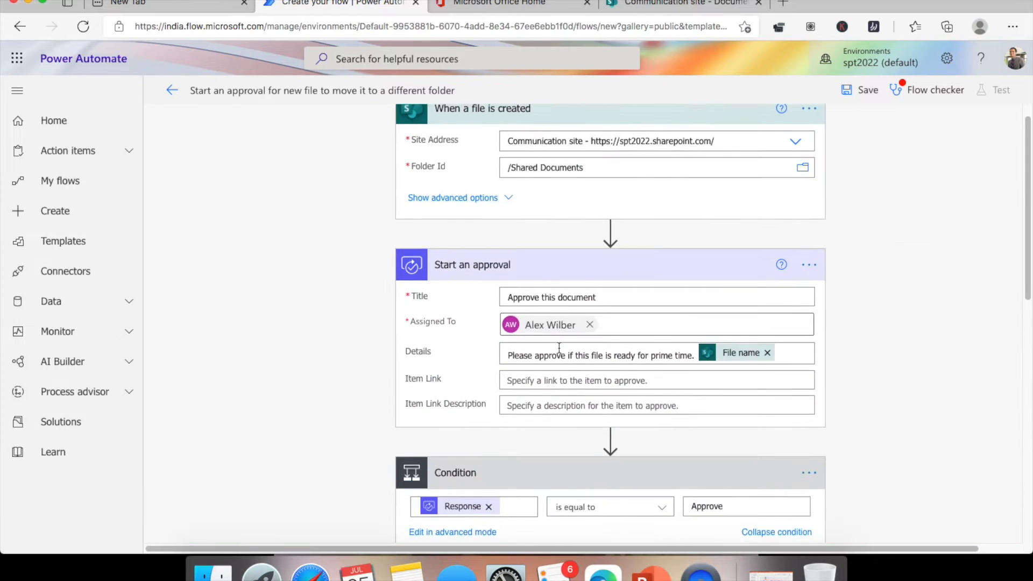
scroll(538, 348, "up", 1)
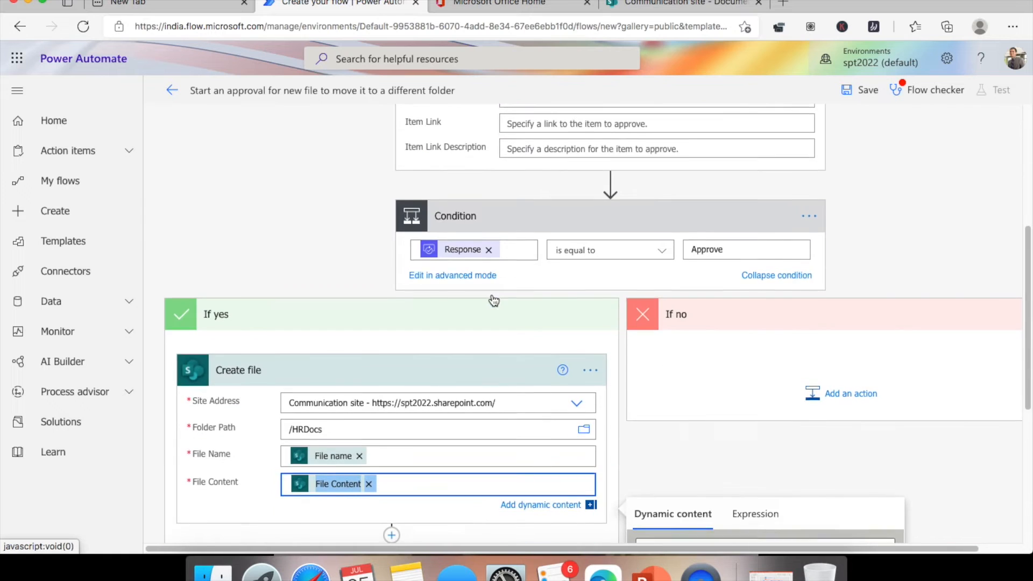
scroll(494, 300, "down", 5)
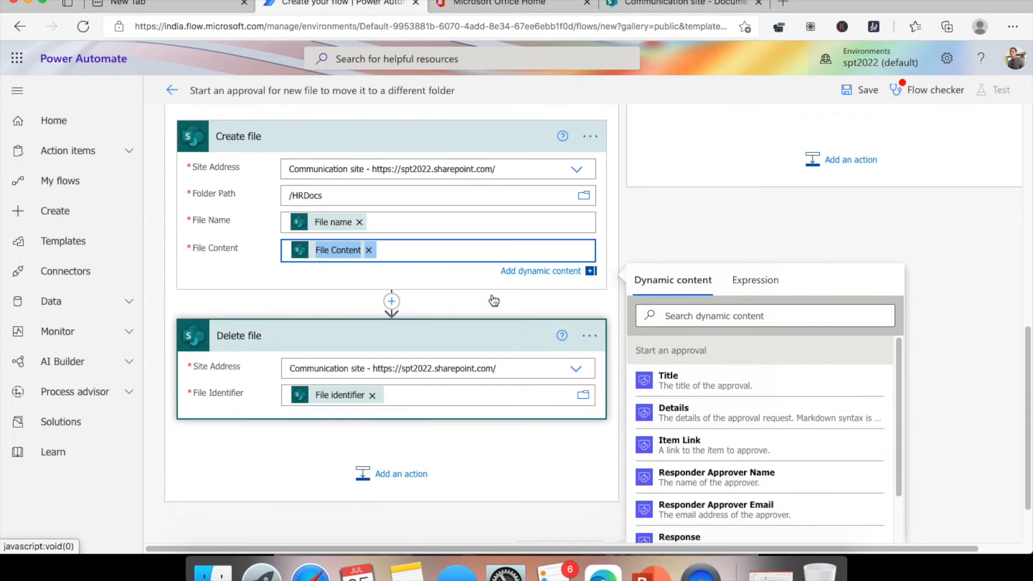
- Replace Create file's File Name and File Content with the trigger's File name and File Content
left_click(359, 222)
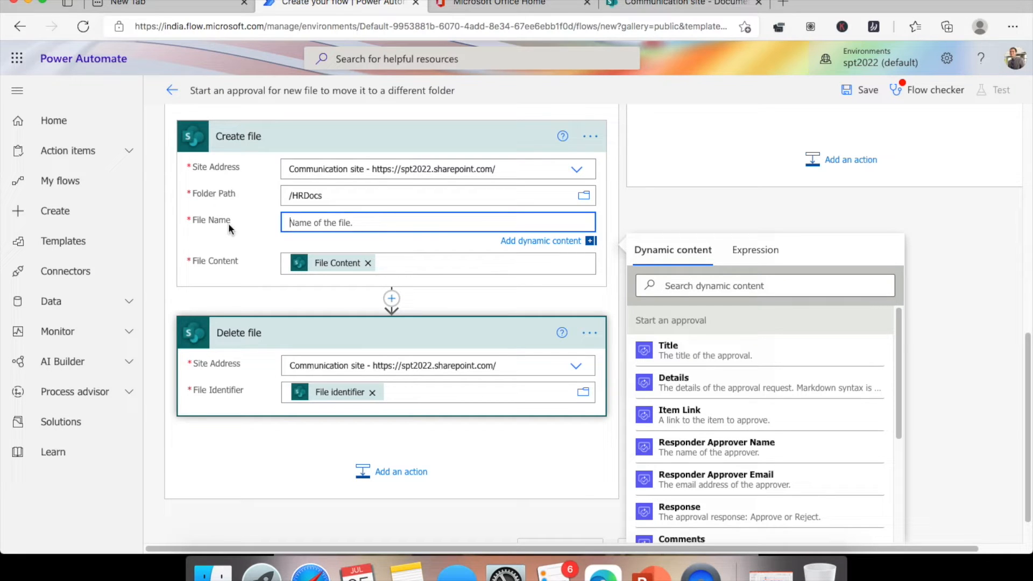
scroll(748, 359, "down", 6)
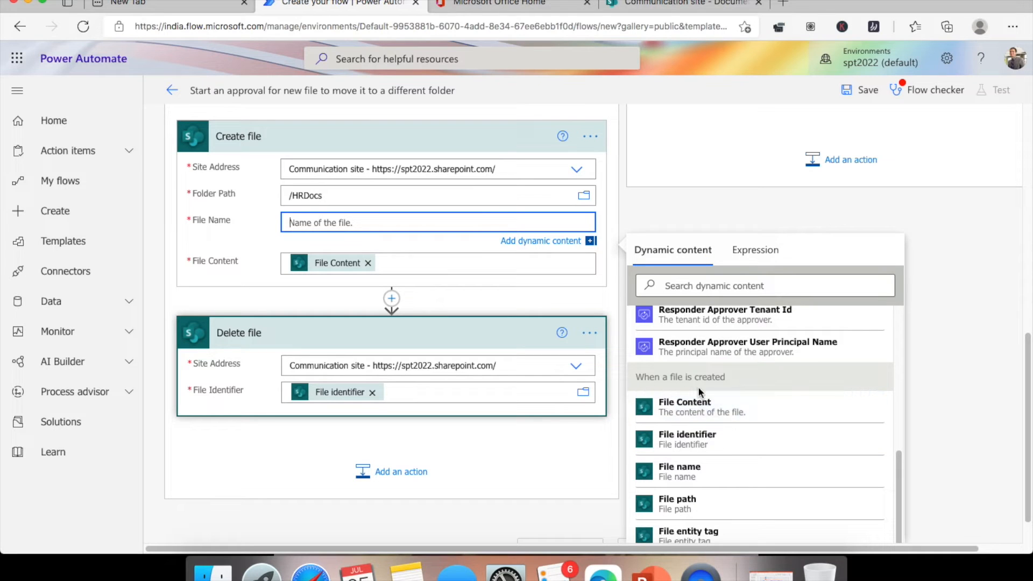
left_click(693, 484)
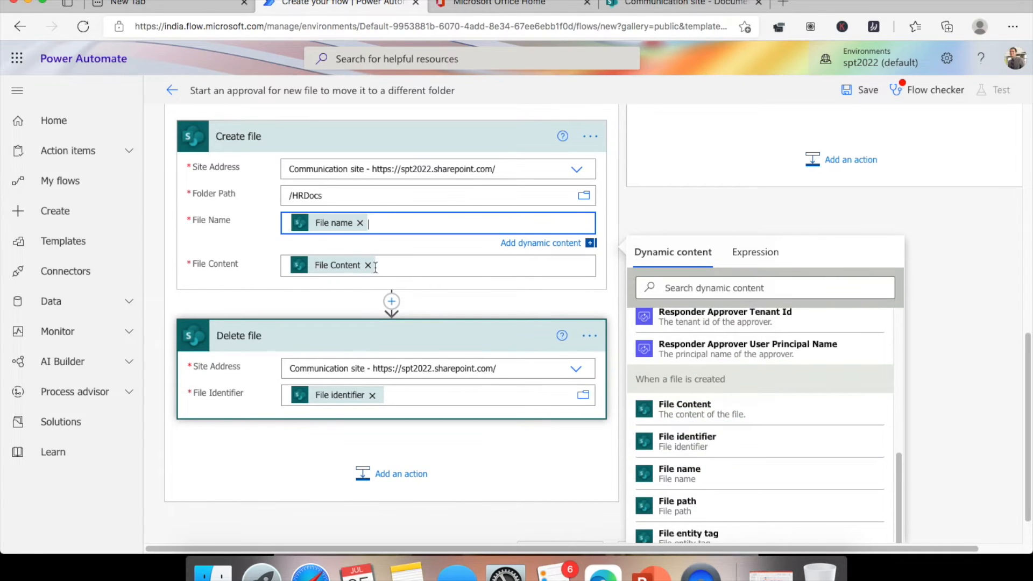
left_click(368, 265)
scroll(759, 393, "down", 2)
scroll(759, 393, "down", 3)
scroll(823, 377, "down", 2)
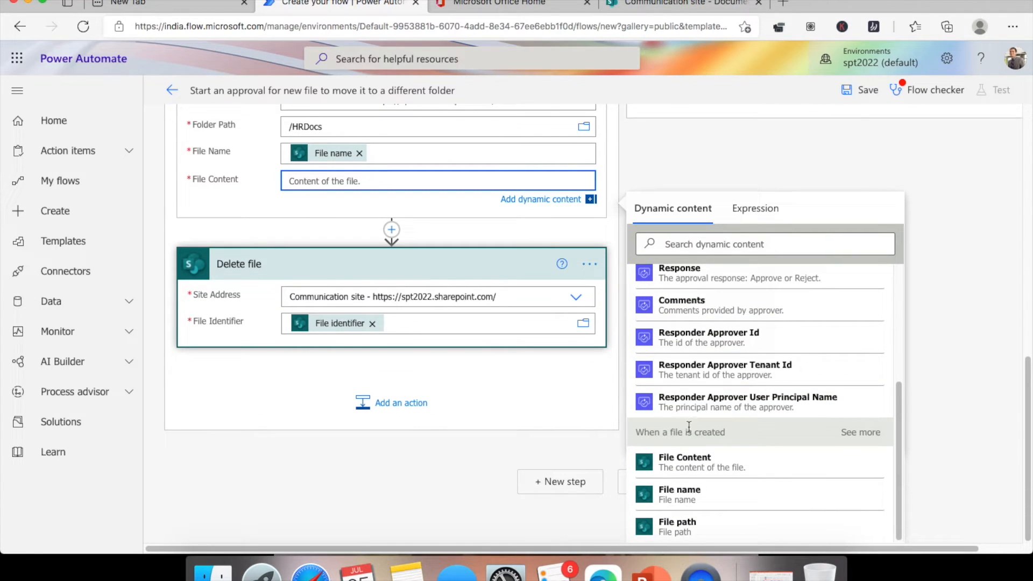
left_click(685, 458)
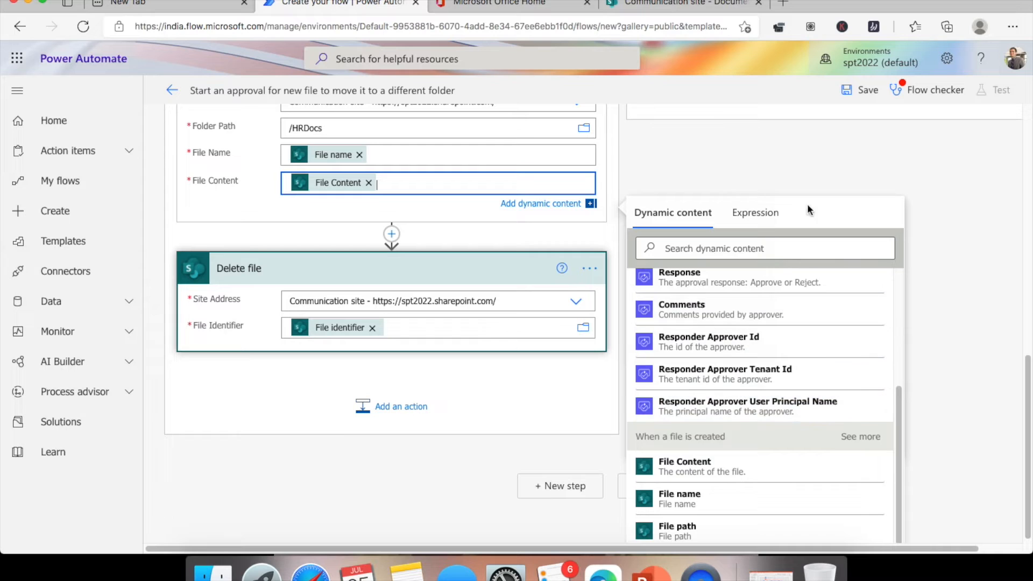
- Set Delete file's File Identifier to the trigger's File identifier
left_click(372, 329)
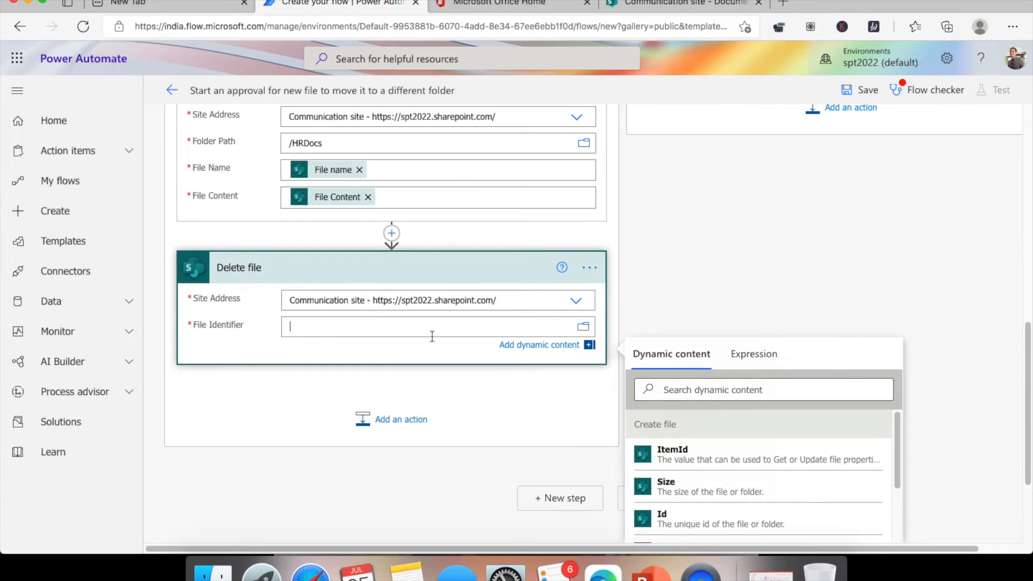
scroll(872, 253, "down", 3)
scroll(795, 345, "down", 5)
scroll(795, 345, "down", 8)
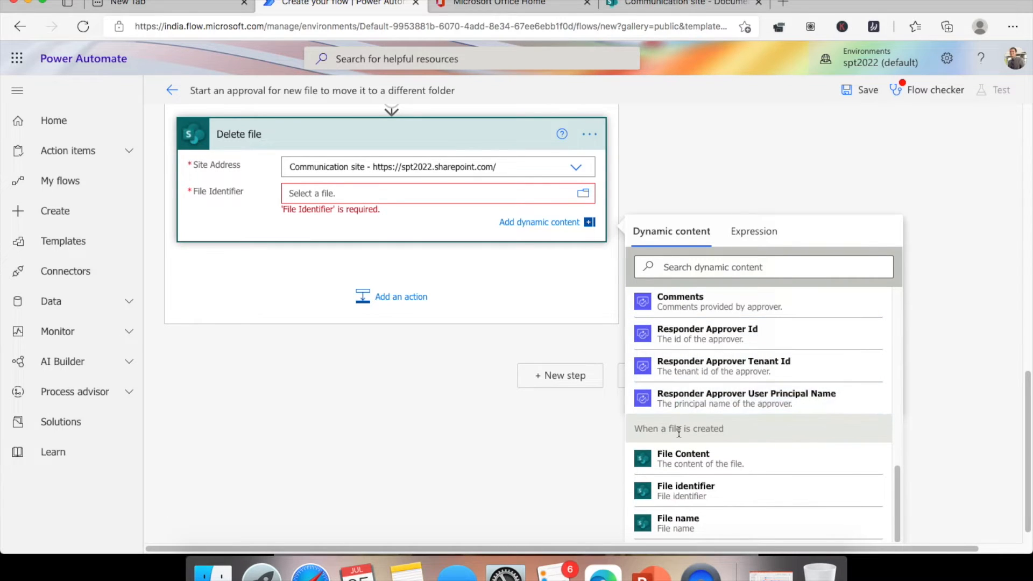
left_click(685, 489)
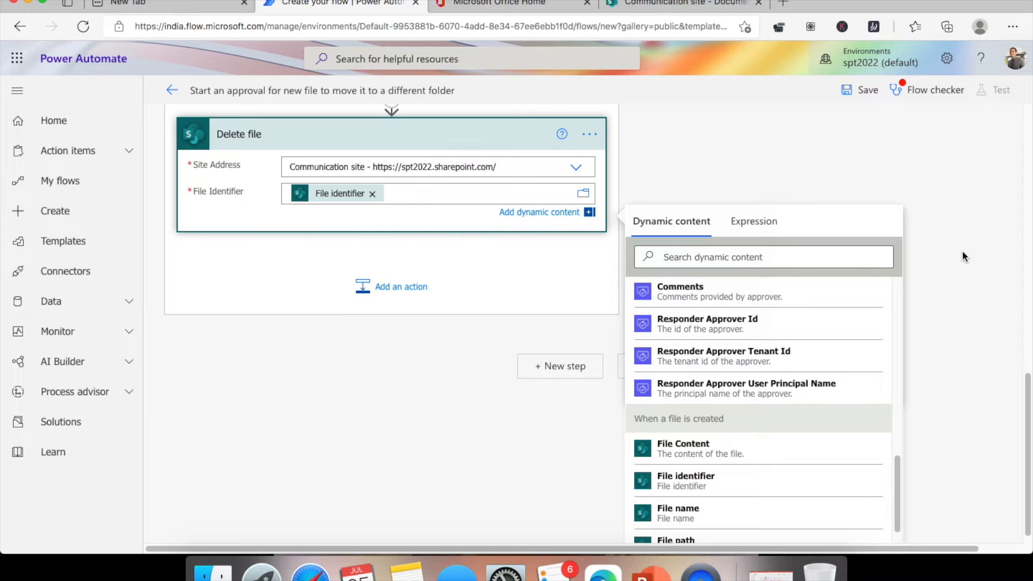
scroll(963, 251, "up", 15)
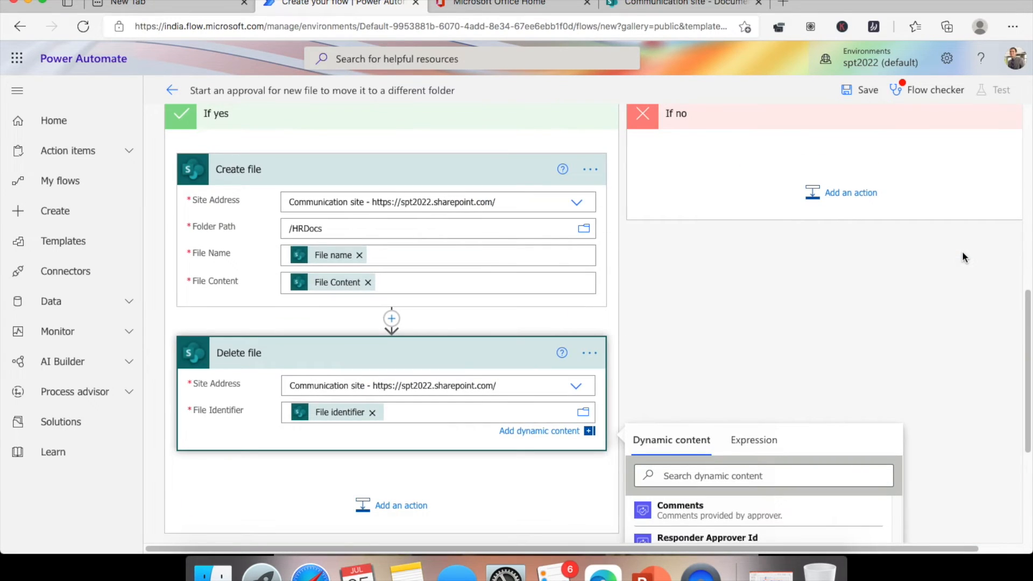
scroll(962, 251, "up", 15)
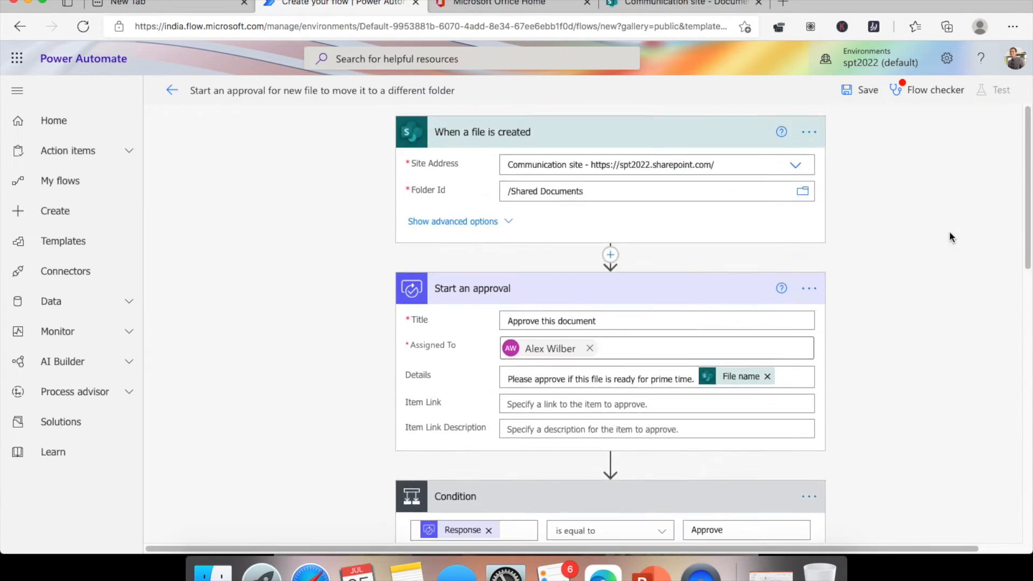
- Save the flow, close the Flow checker warnings, and move to the Communication site Documents library
left_click(867, 97)
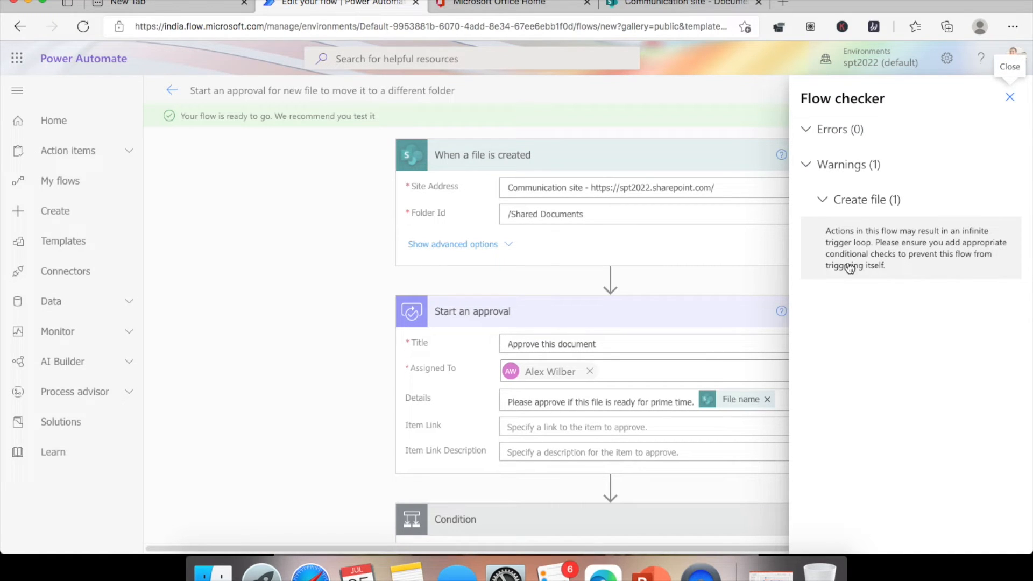
left_click(1009, 96)
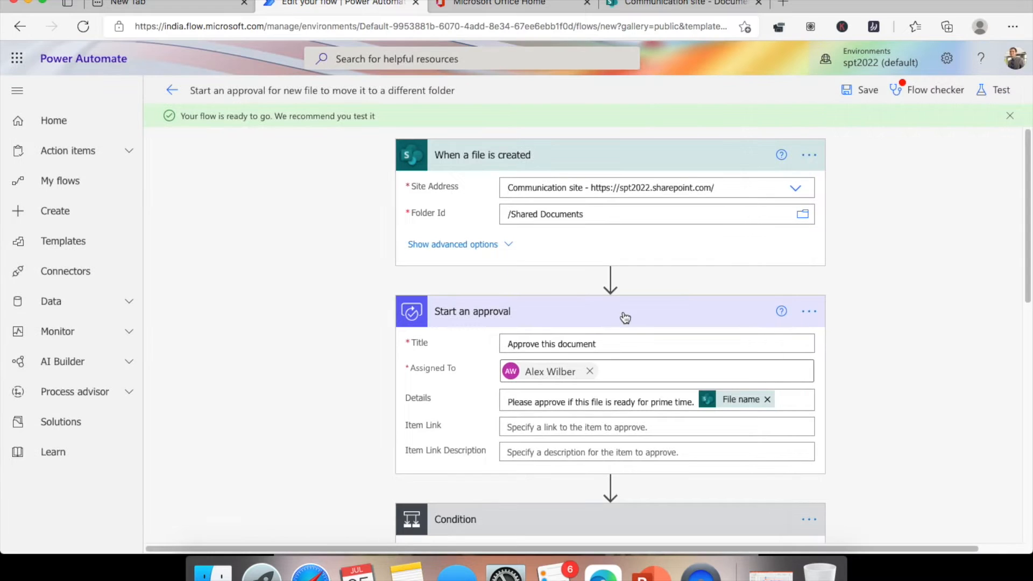
scroll(623, 316, "down", 5)
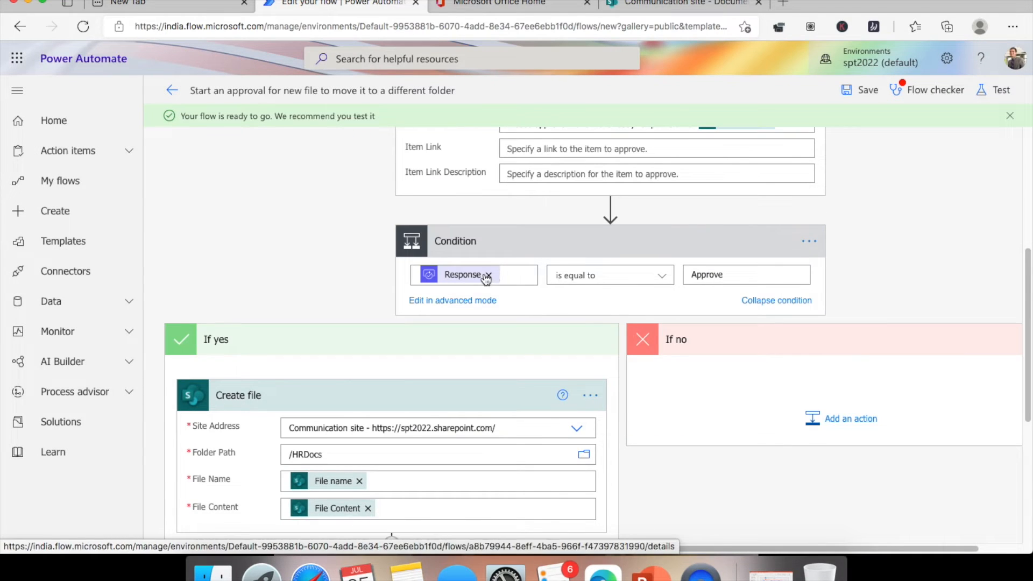
scroll(479, 282, "up", 3)
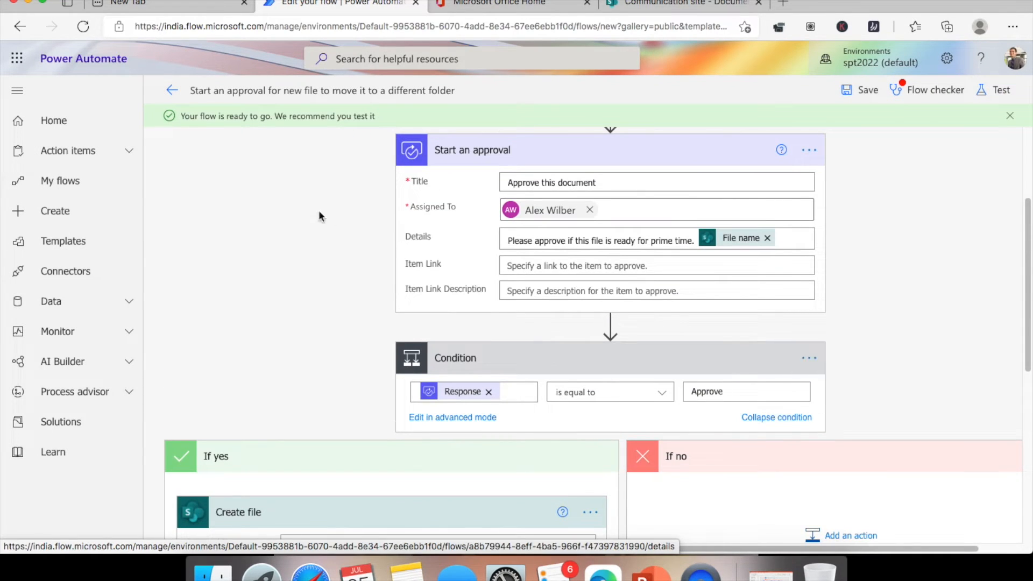
left_click(678, 4)
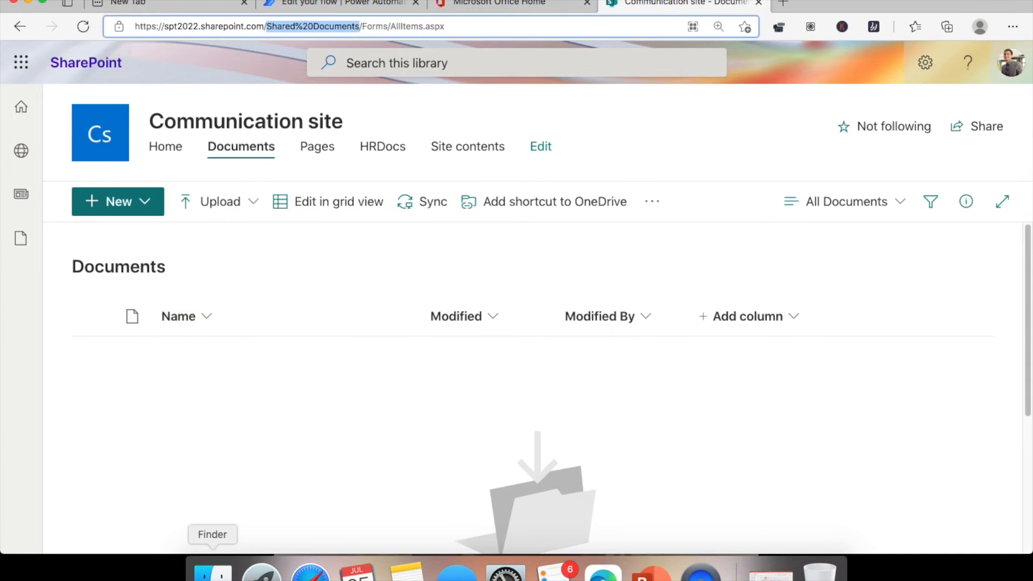
- Upload 'Configuring Microsoft SharePoint Hybrid Capabilities.png' from Finder into Documents, then return to the flow editor
left_click(213, 571)
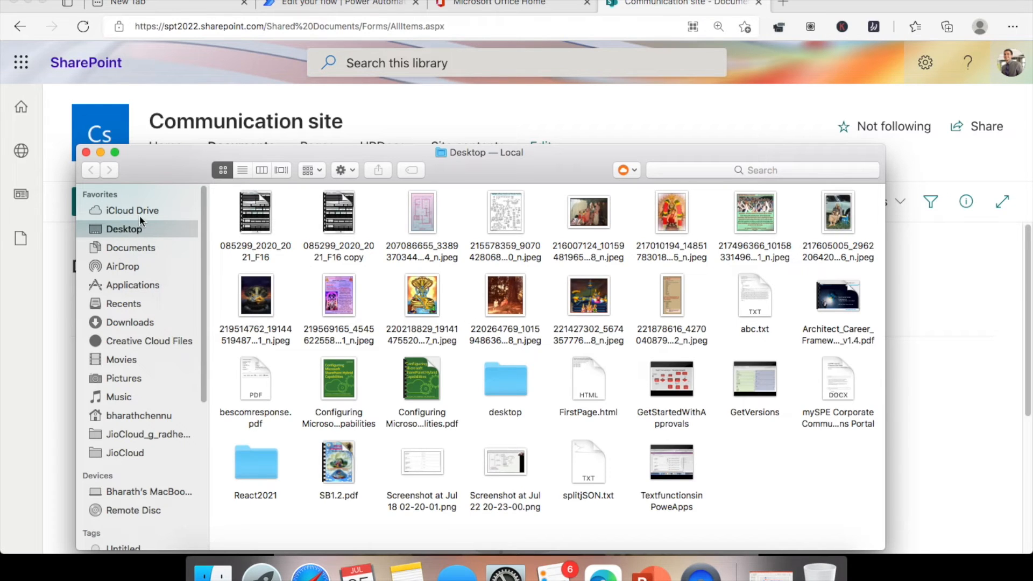
left_click_drag(292, 153, 600, 149)
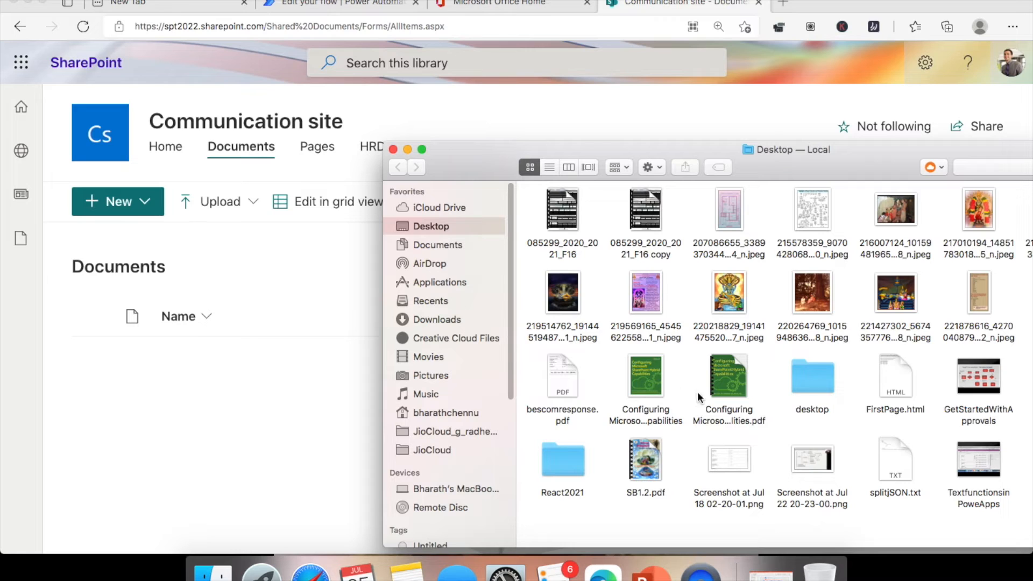
left_click_drag(660, 378, 304, 468)
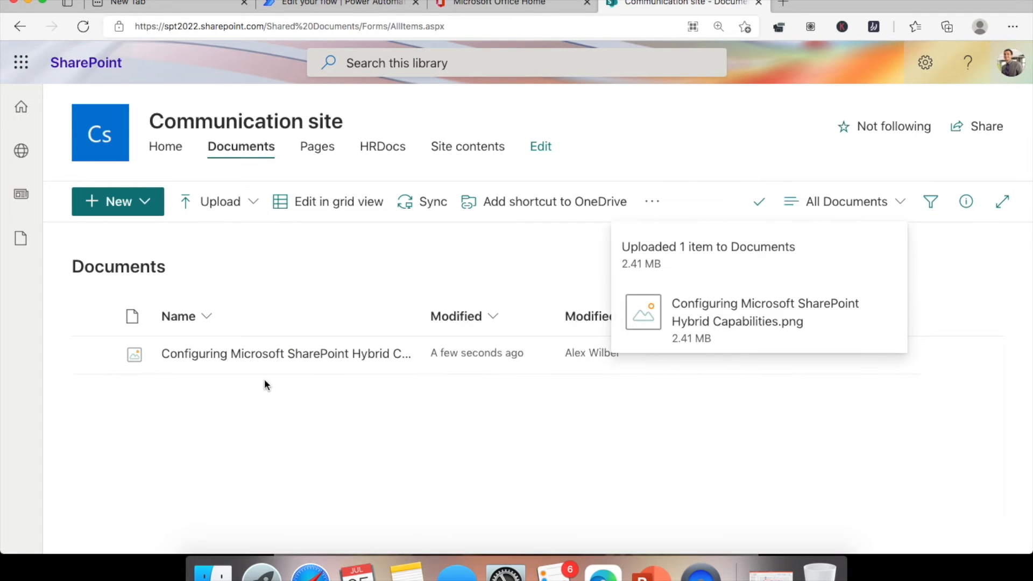
left_click(355, 3)
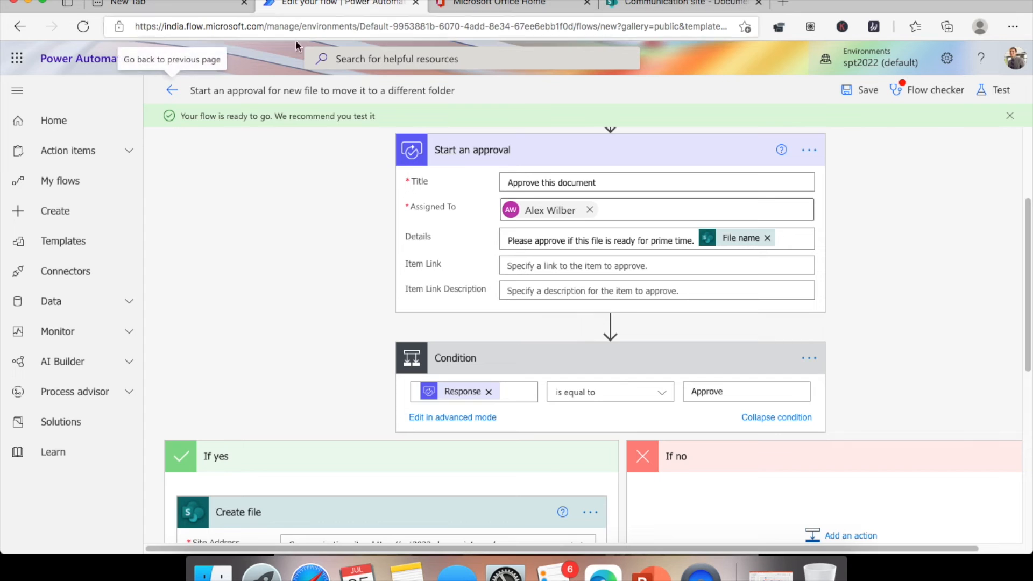
- Open the approval flow's details from My flows and check its run history
left_click(76, 184)
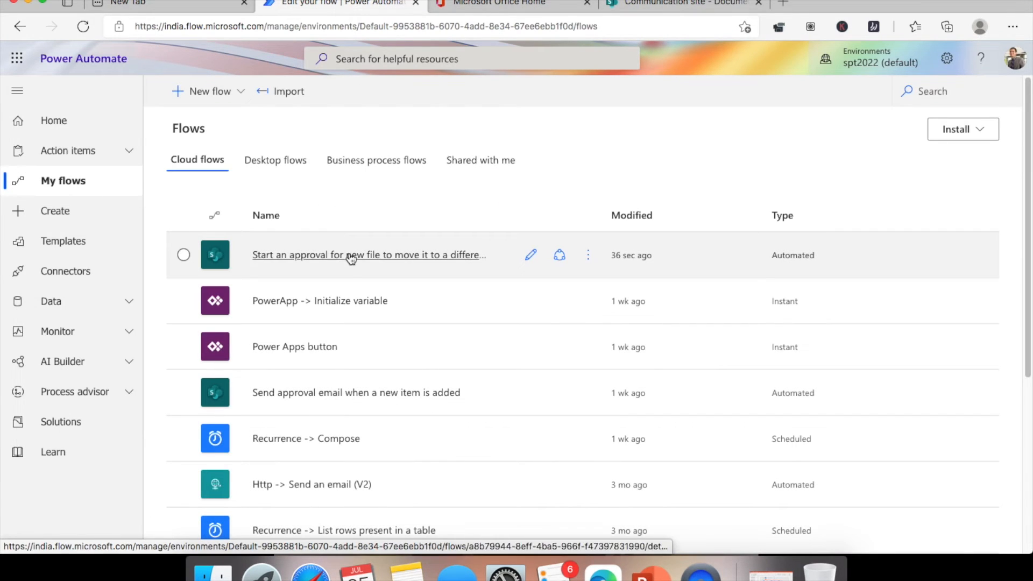
left_click(318, 255)
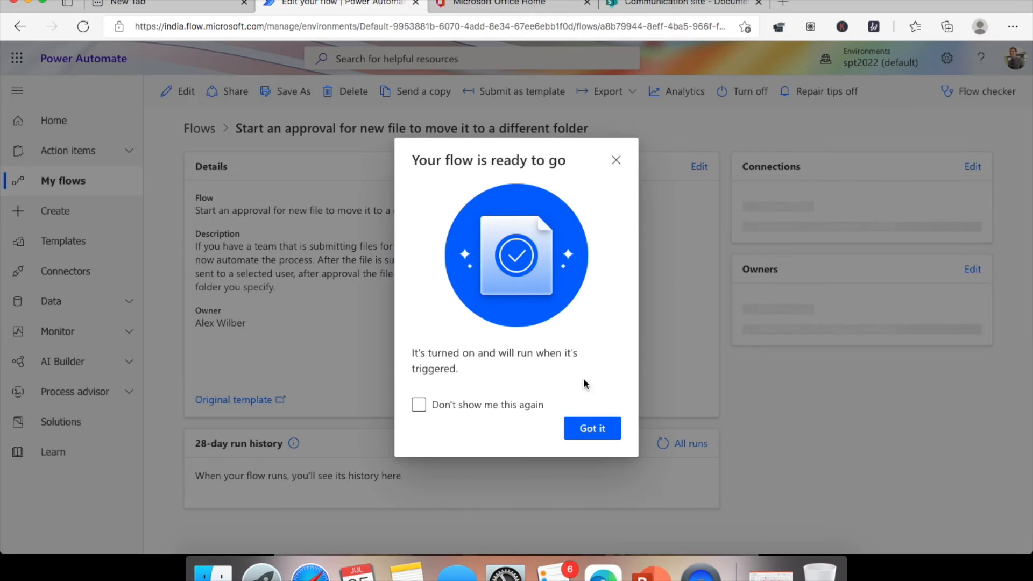
left_click(592, 429)
left_click(689, 444)
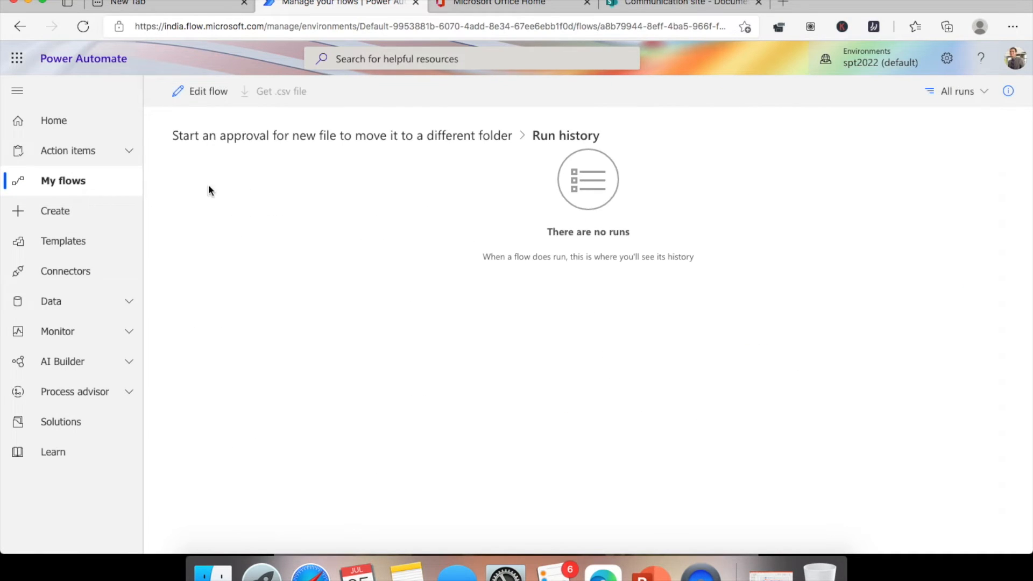
left_click(88, 186)
left_click(399, 260)
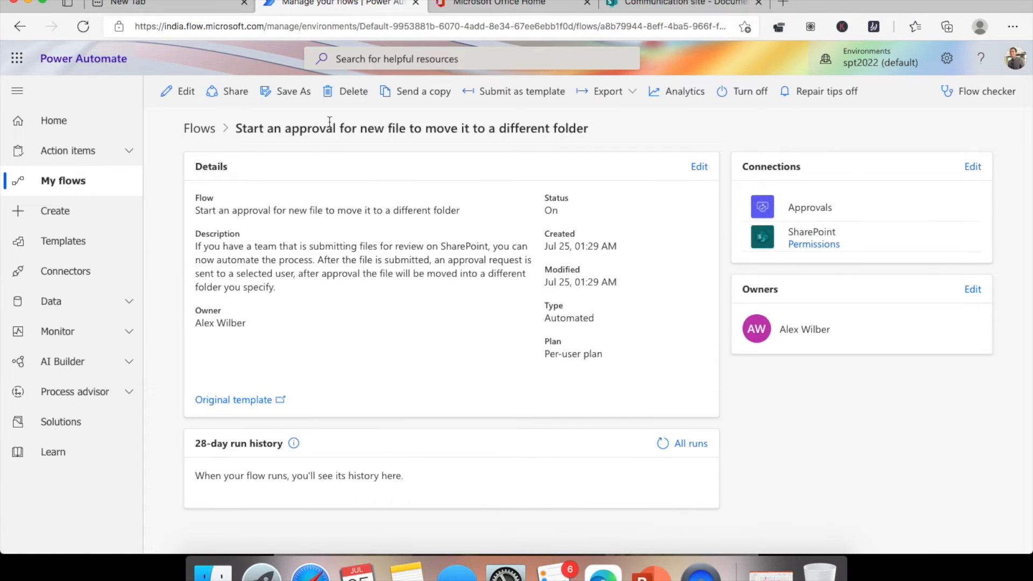
- Open Outlook mail from the Office home page in another tab
left_click(500, 4)
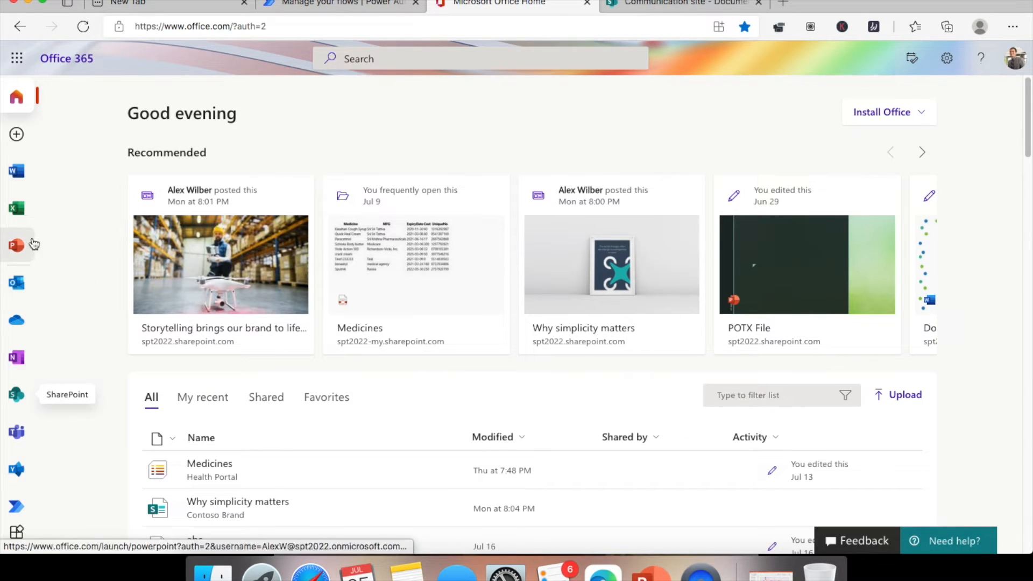
left_click(695, 5)
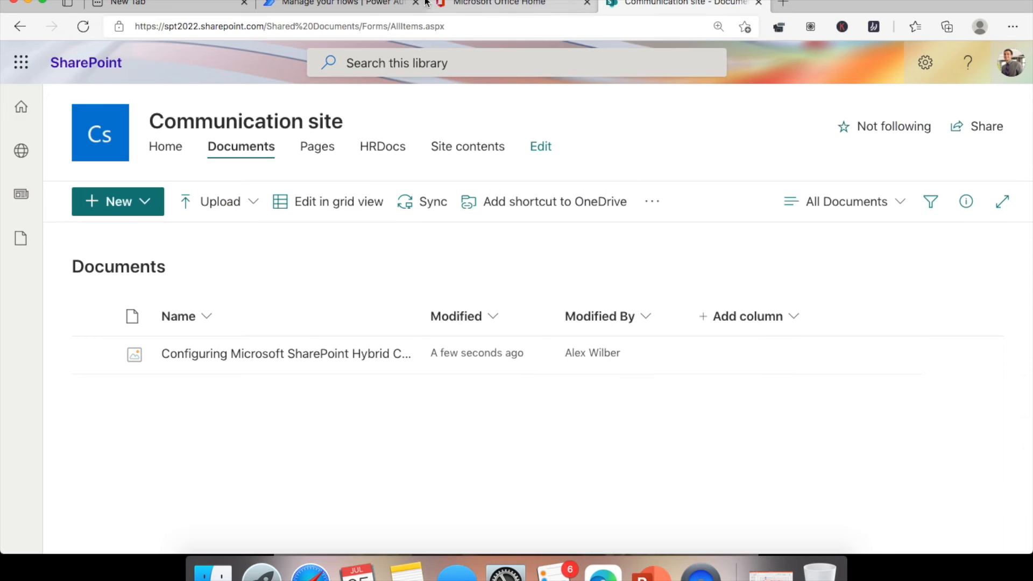
left_click(345, 7)
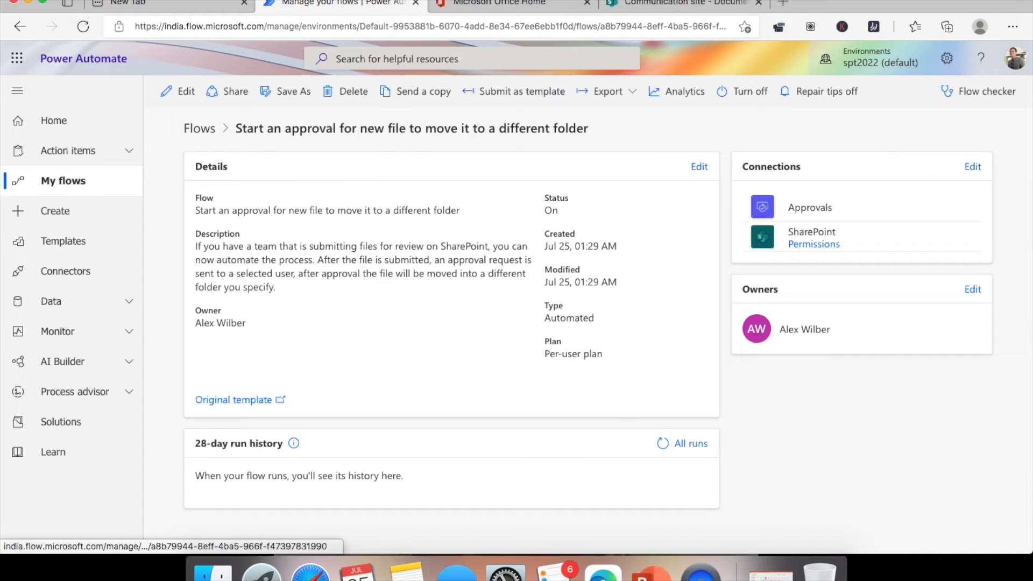
left_click(537, 6)
left_click(16, 283)
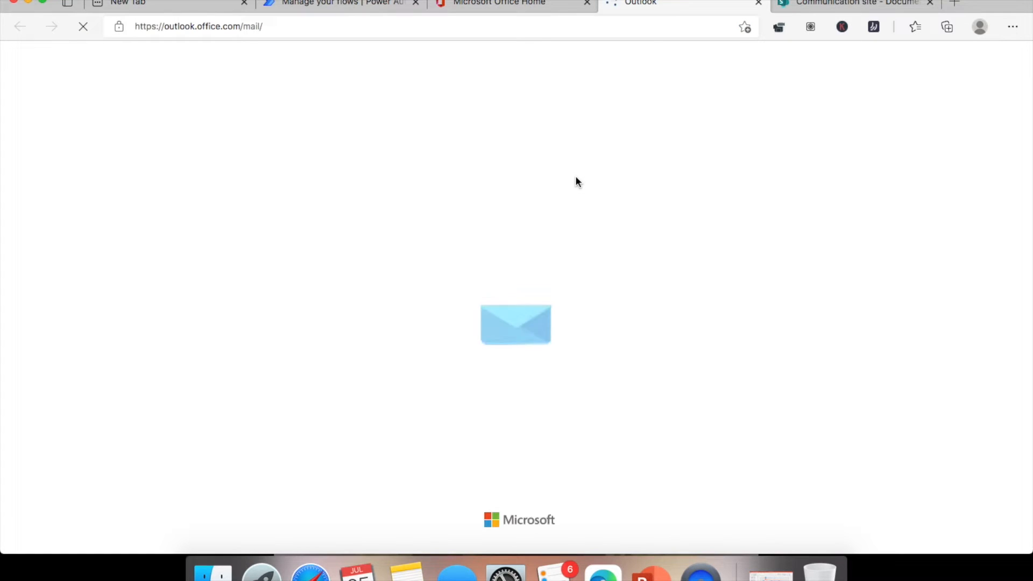
- Return to the flow details, recheck run history, and open the approval flow for editing
left_click(371, 4)
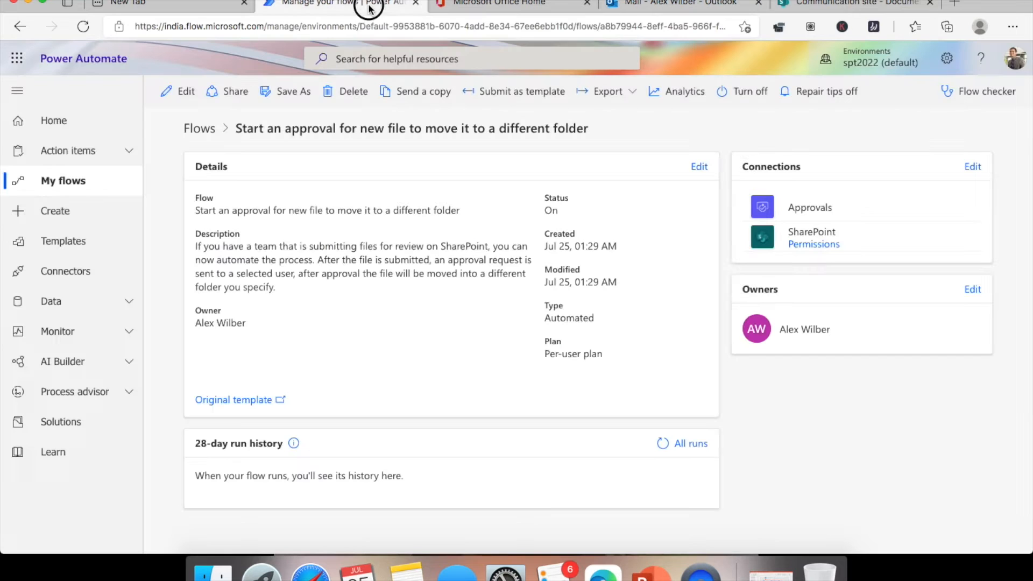
left_click(21, 27)
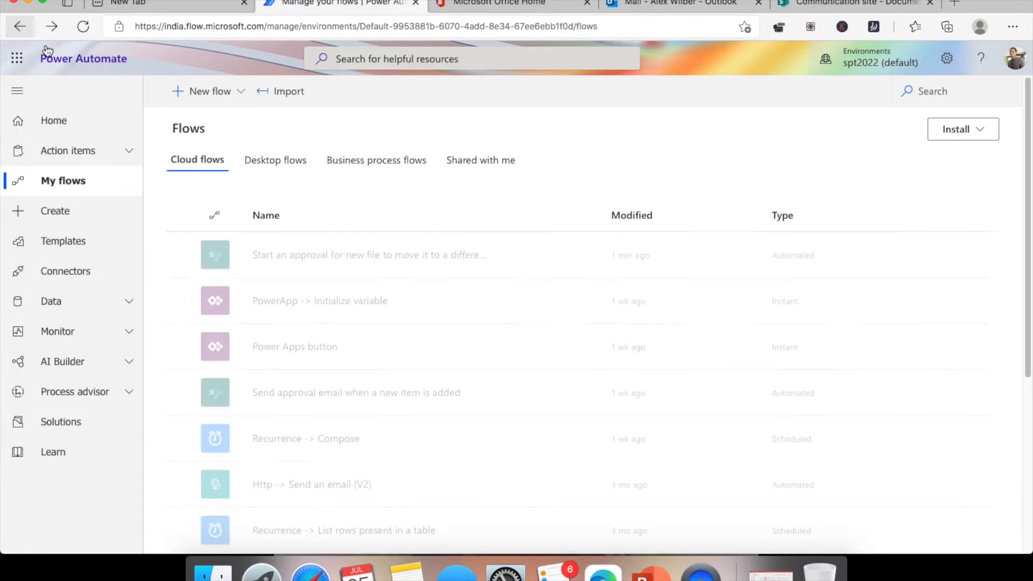
left_click(18, 28)
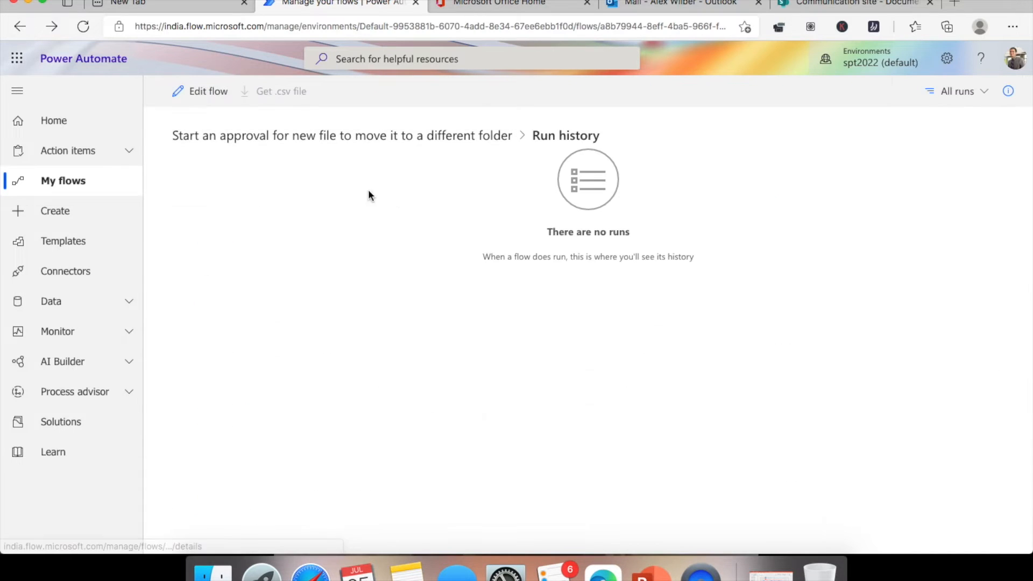
left_click(20, 27)
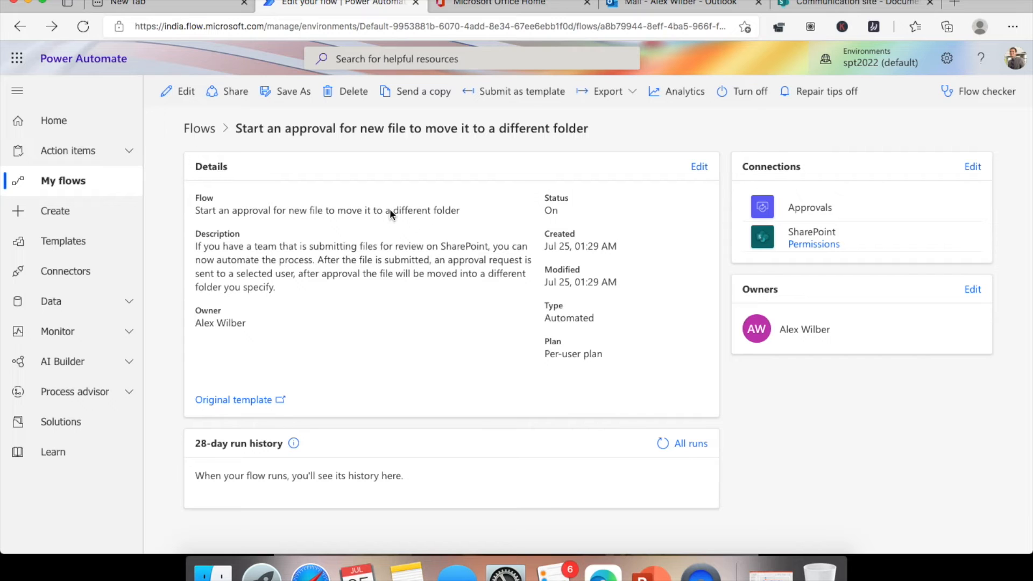
left_click(192, 102)
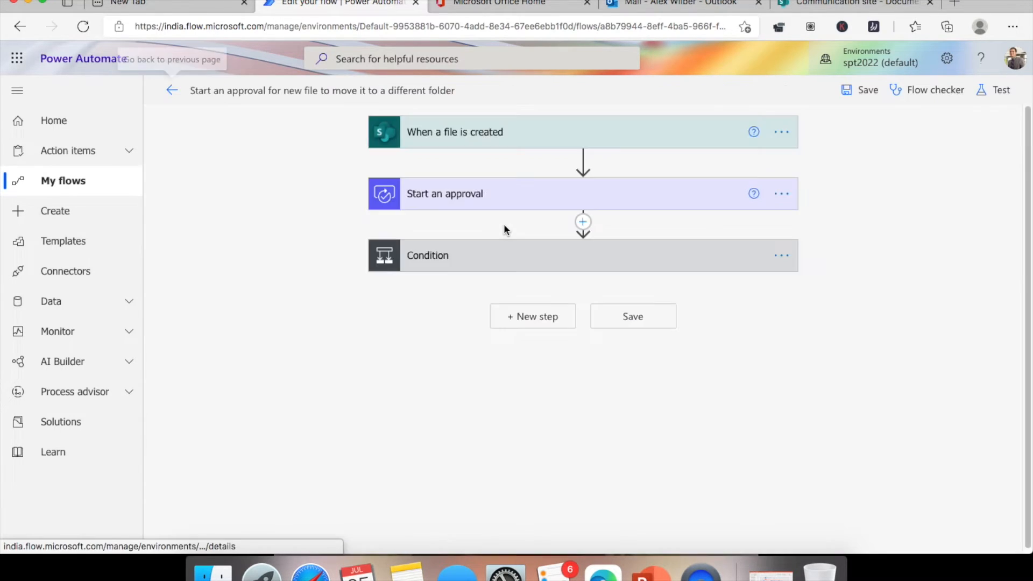
- Run a manual test of the flow so it waits for a new file
left_click(1002, 91)
left_click(854, 126)
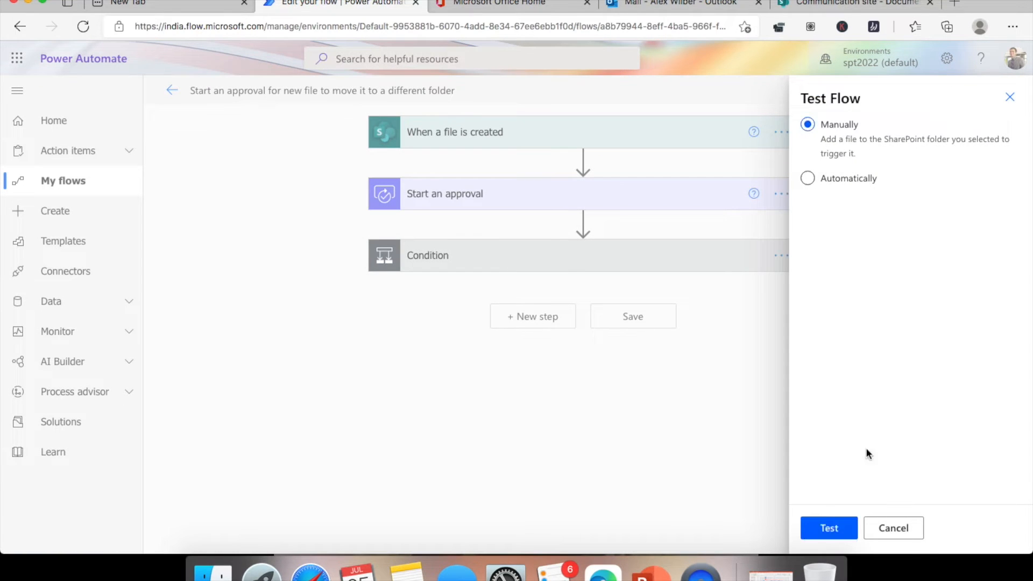
left_click(839, 530)
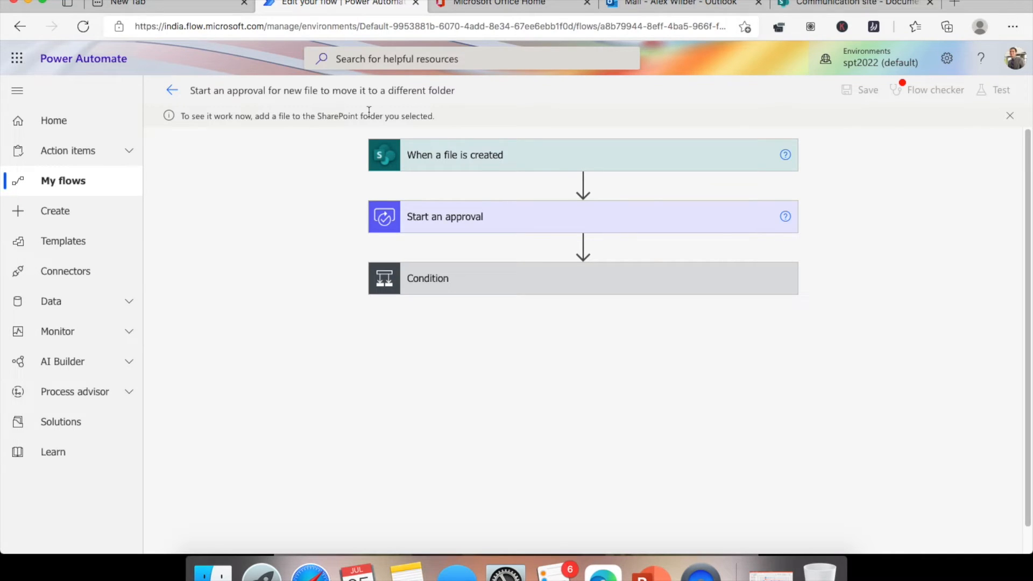
- Re-upload the Hybrid Capabilities image to Documents, replacing the existing copy, and check the test run
left_click(857, 4)
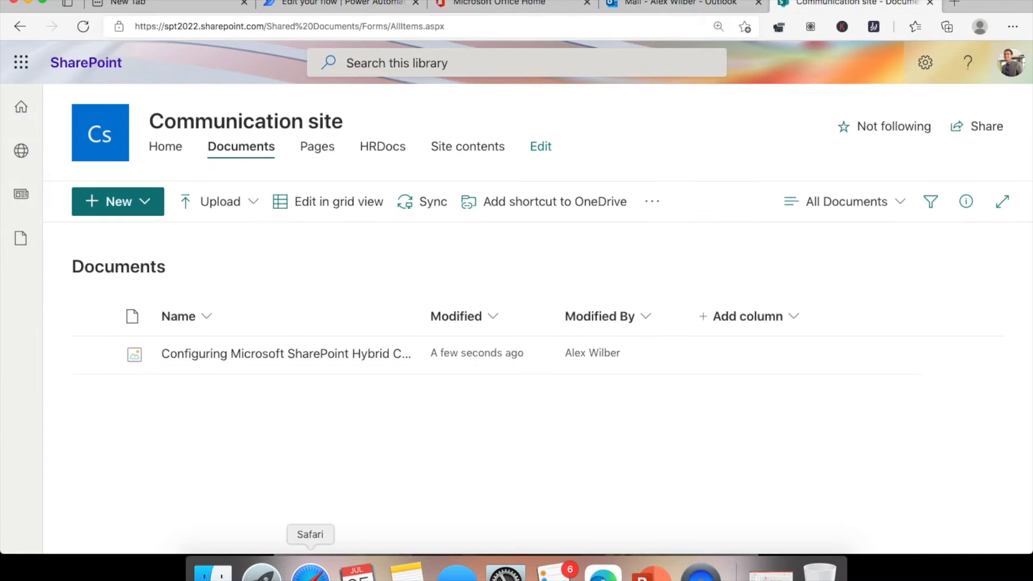
left_click(213, 573)
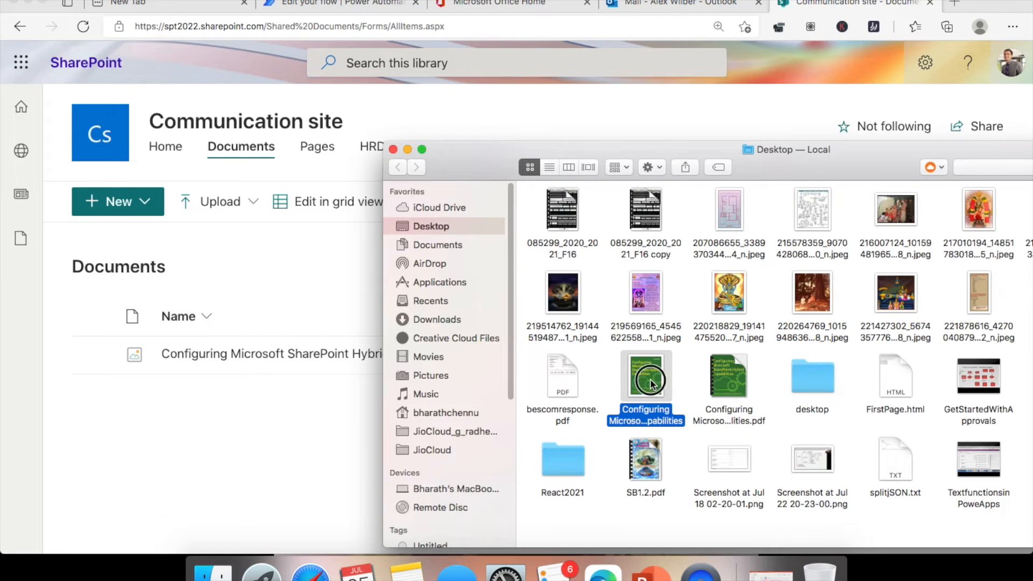
left_click_drag(651, 381, 174, 506)
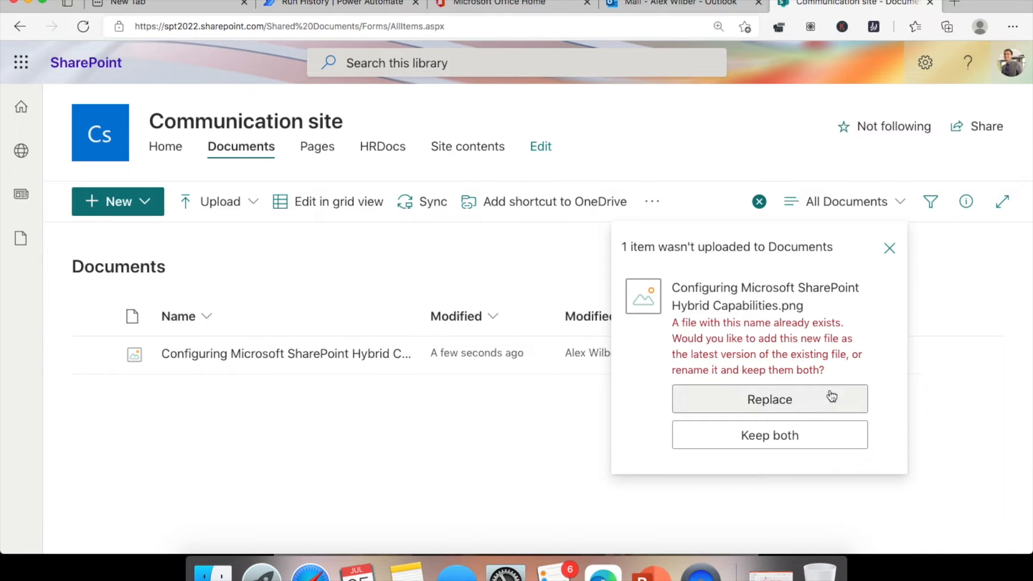
left_click(768, 398)
left_click(340, 4)
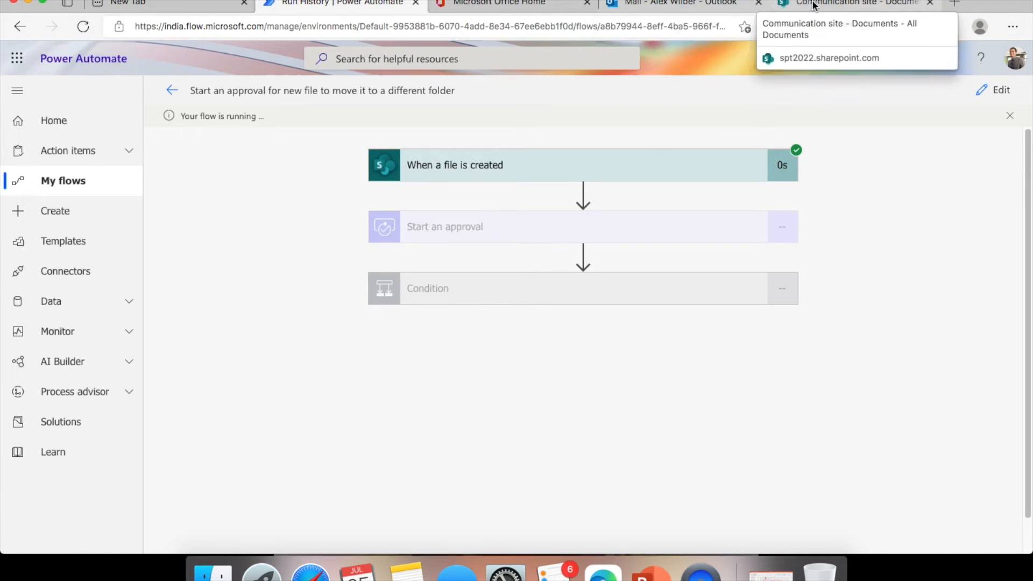
- Open the 'Approve this document' email in the Outlook inbox
left_click(675, 3)
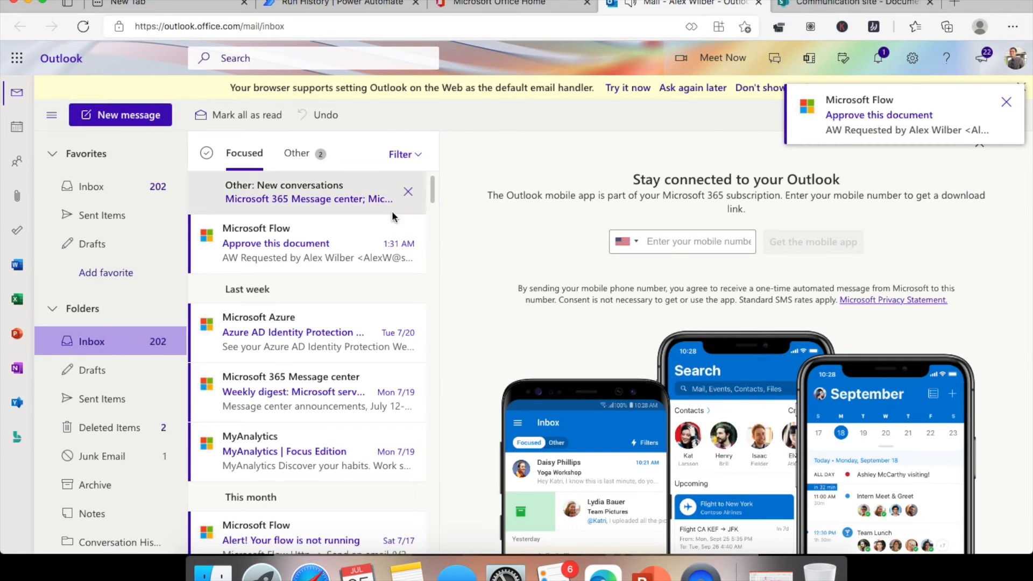
left_click(1006, 103)
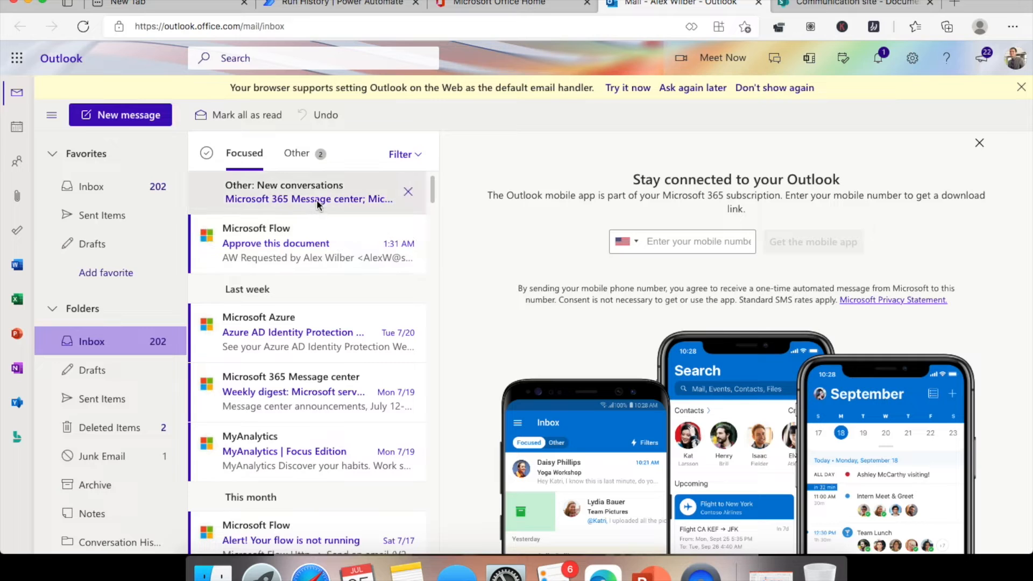
left_click(305, 235)
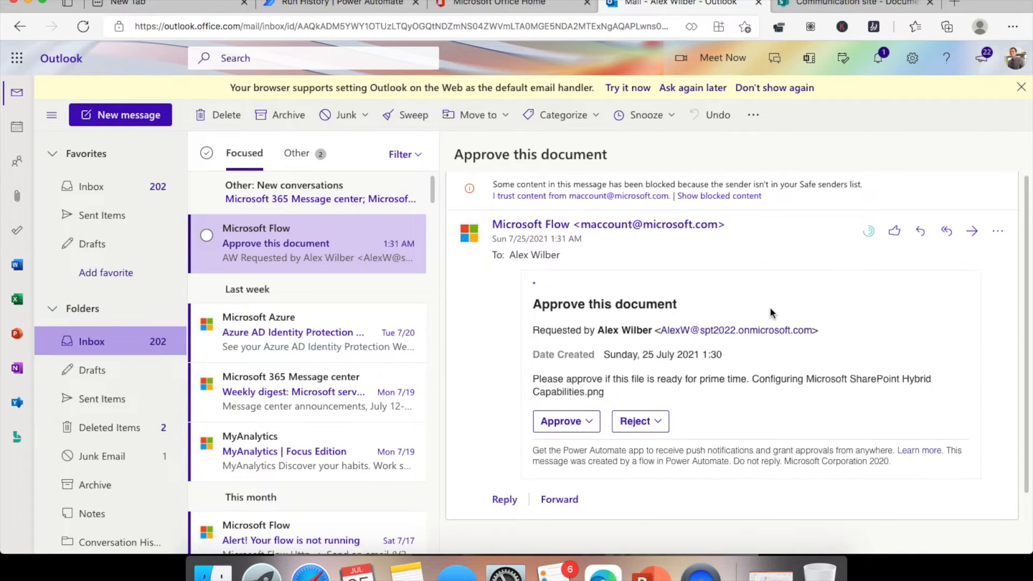
scroll(770, 308, "down", 1)
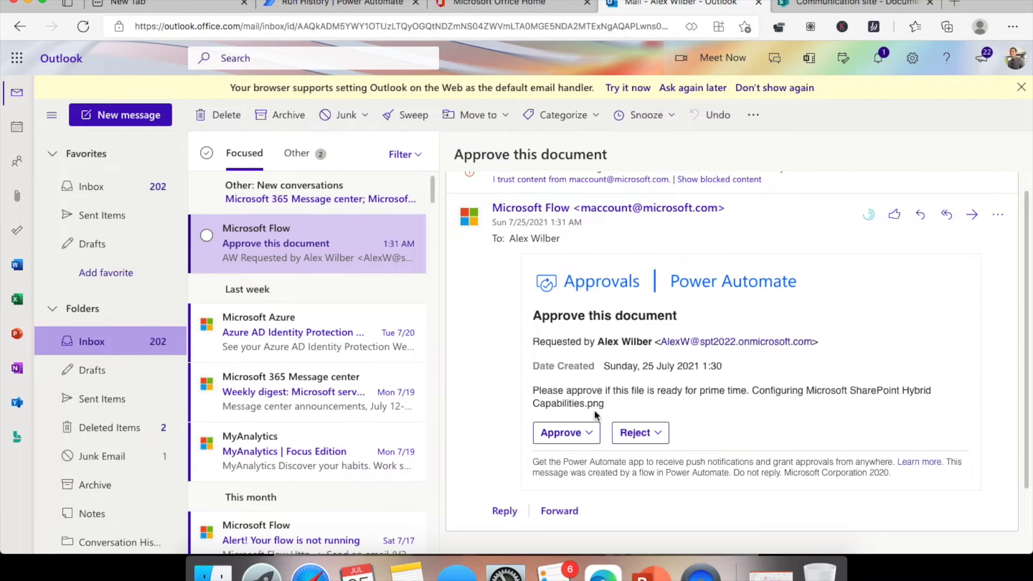
- Approve the document with the comment 'Approved', submit, and return to the run history
left_click(588, 434)
left_click(596, 304)
type("A")
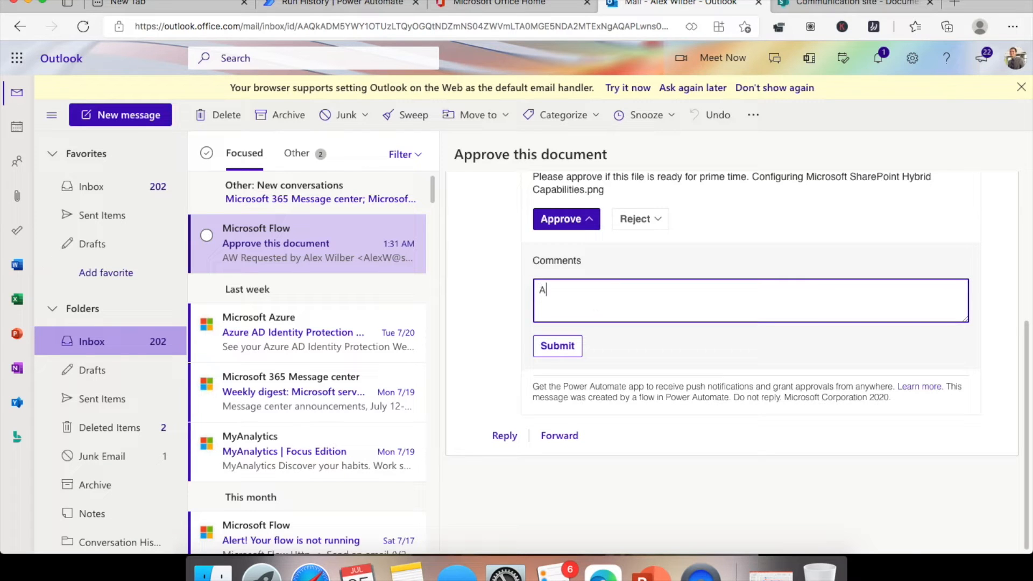
type("pproved")
left_click(558, 347)
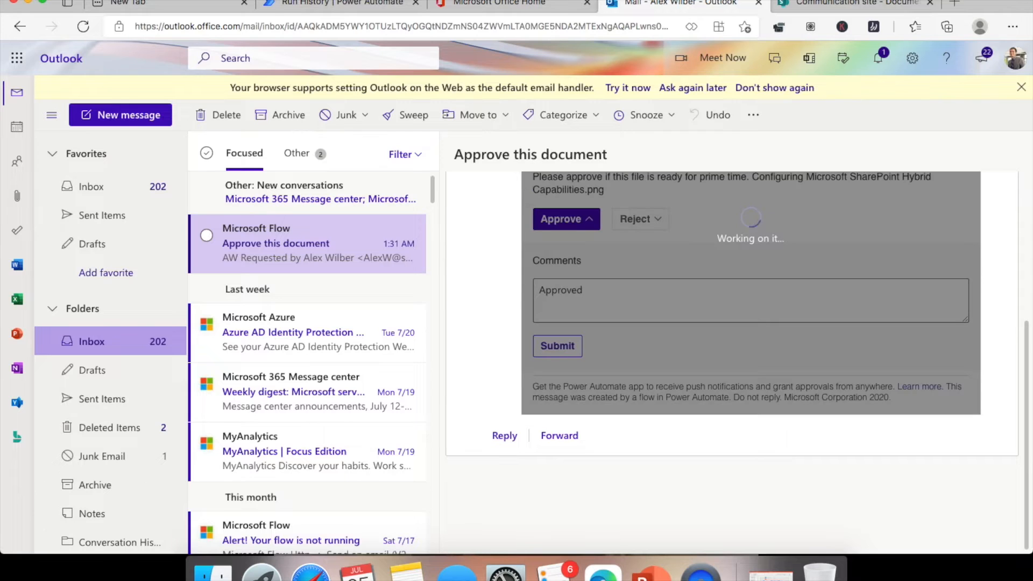
left_click(309, 4)
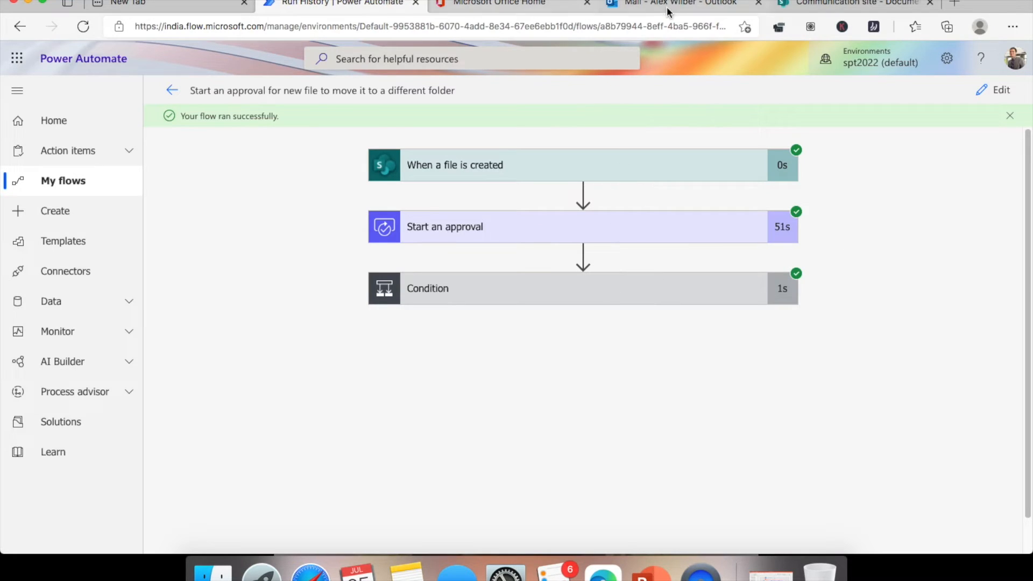
left_click(846, 4)
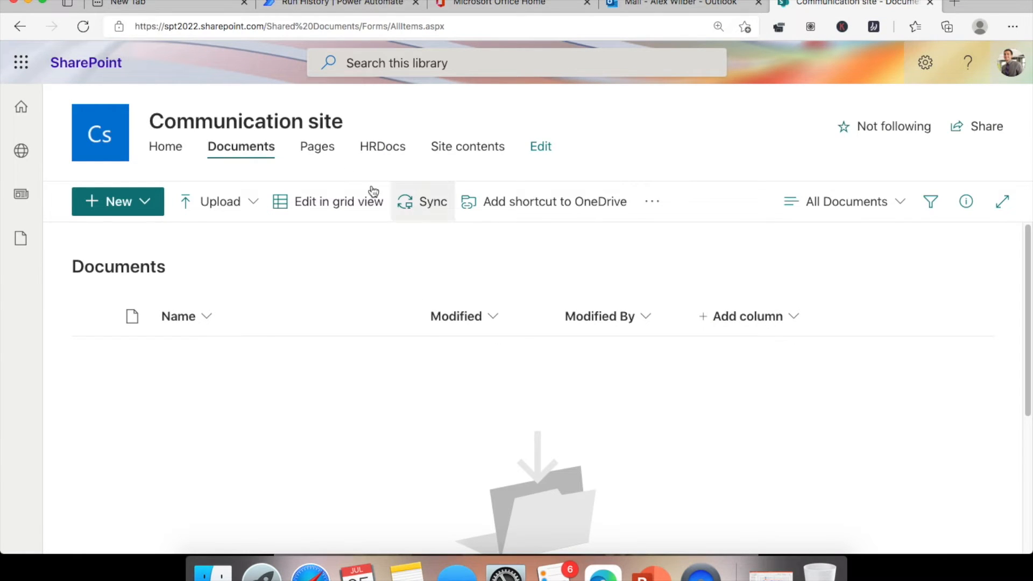
left_click(382, 148)
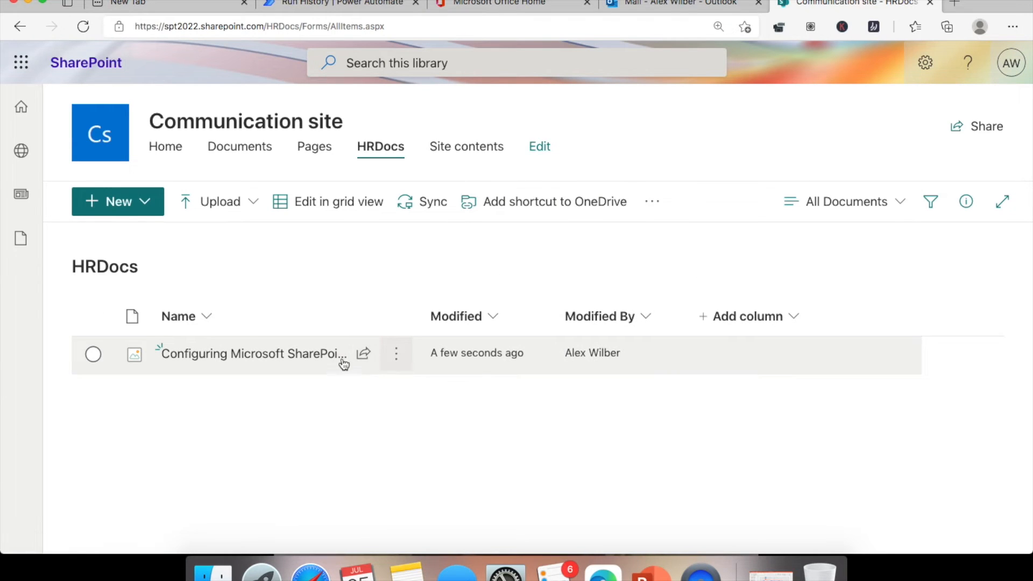
mouse_move(341, 359)
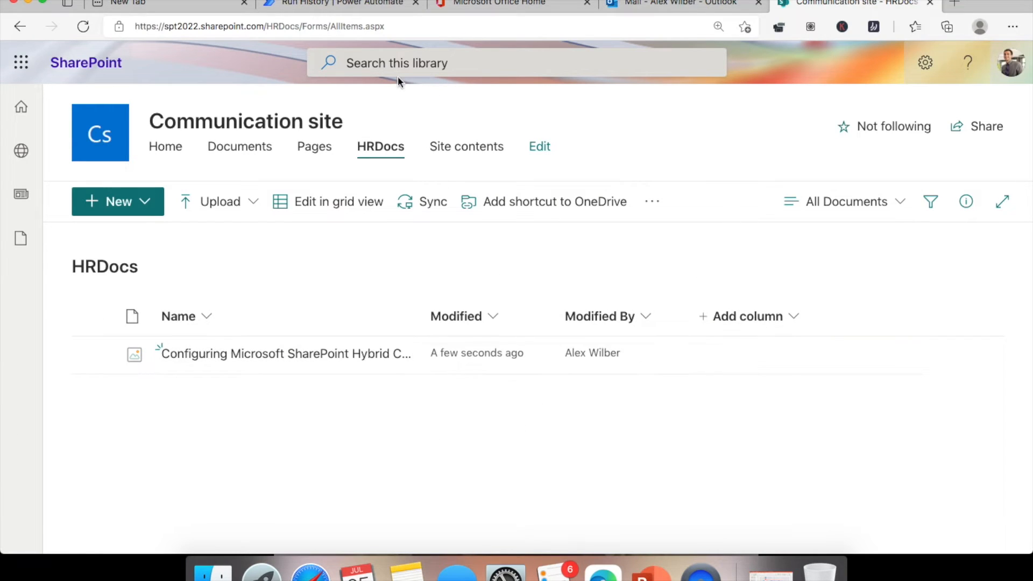
left_click(316, 4)
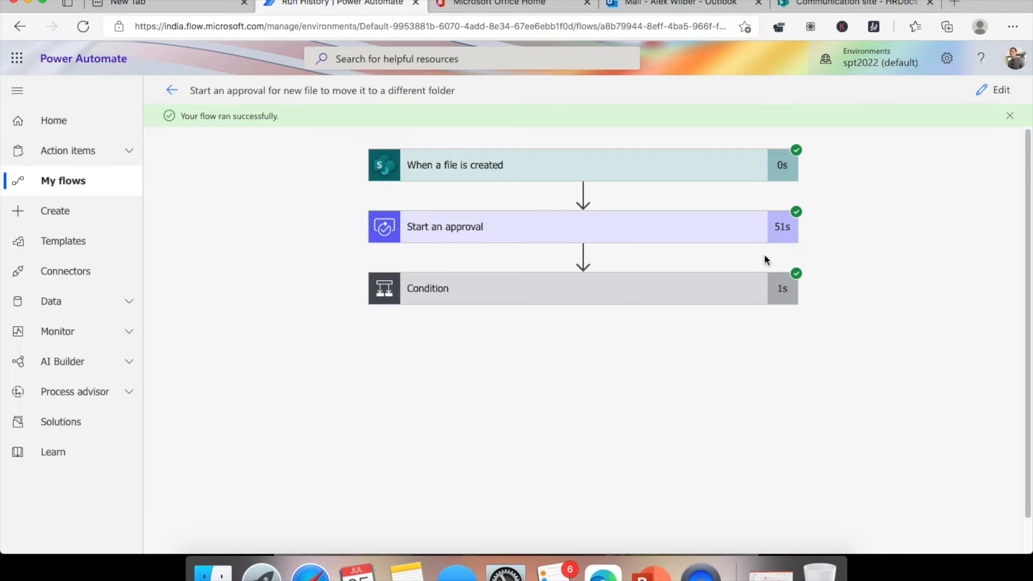
- Inspect the Start an approval run outputs, then open the flow and expand its Start an approval card
left_click(527, 240)
scroll(870, 296, "down", 5)
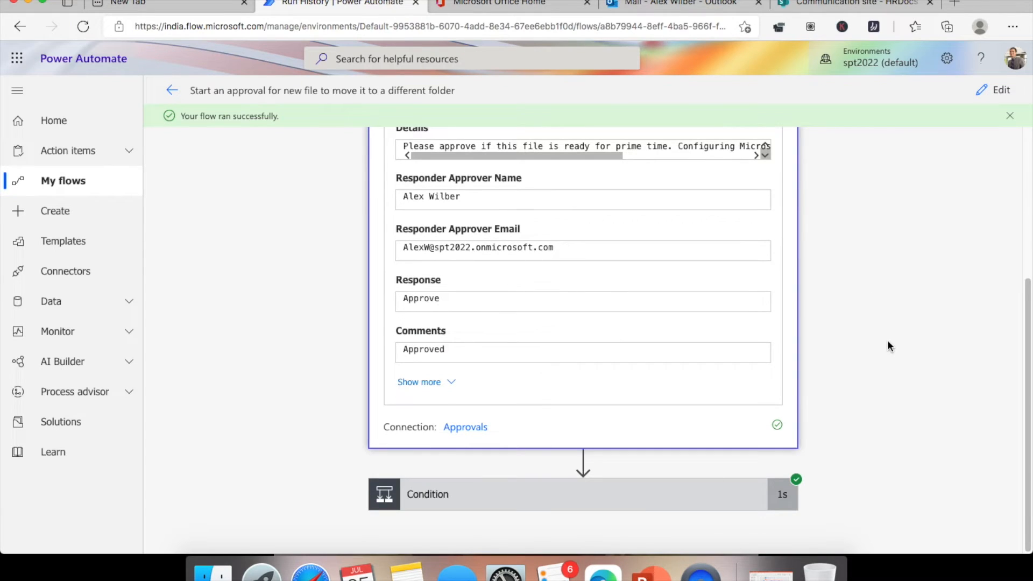
scroll(887, 342, "up", 5)
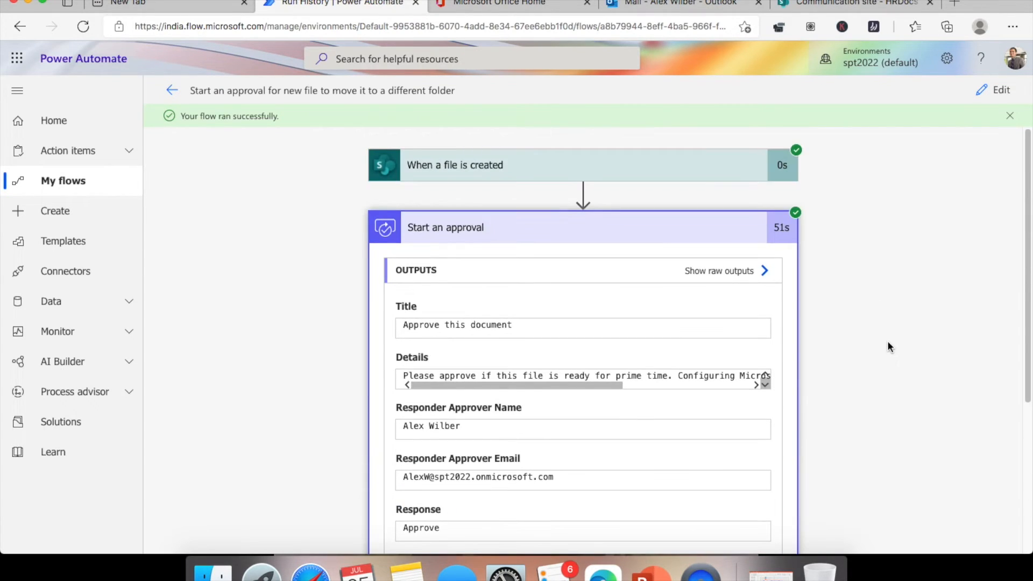
left_click(998, 90)
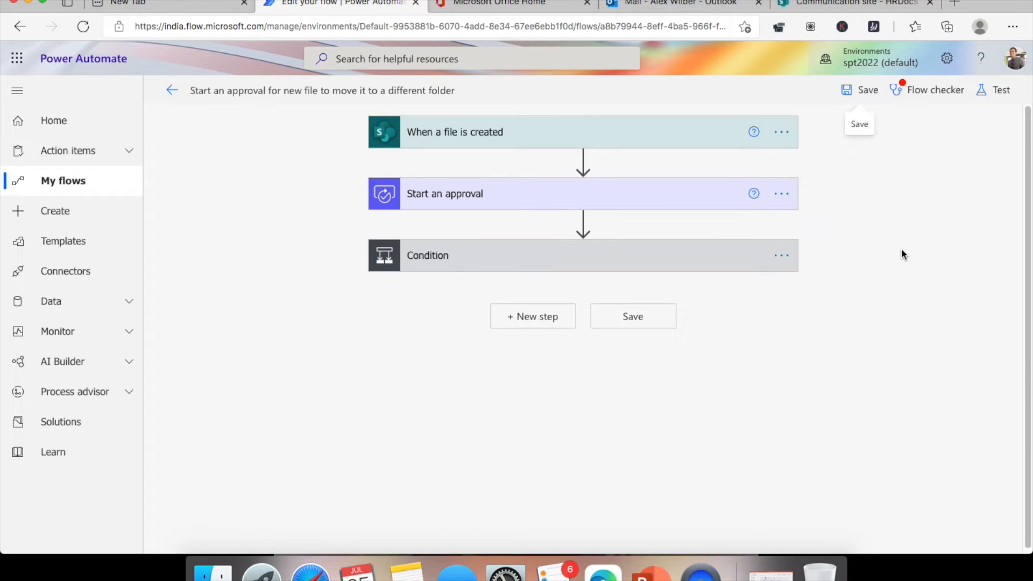
left_click(500, 197)
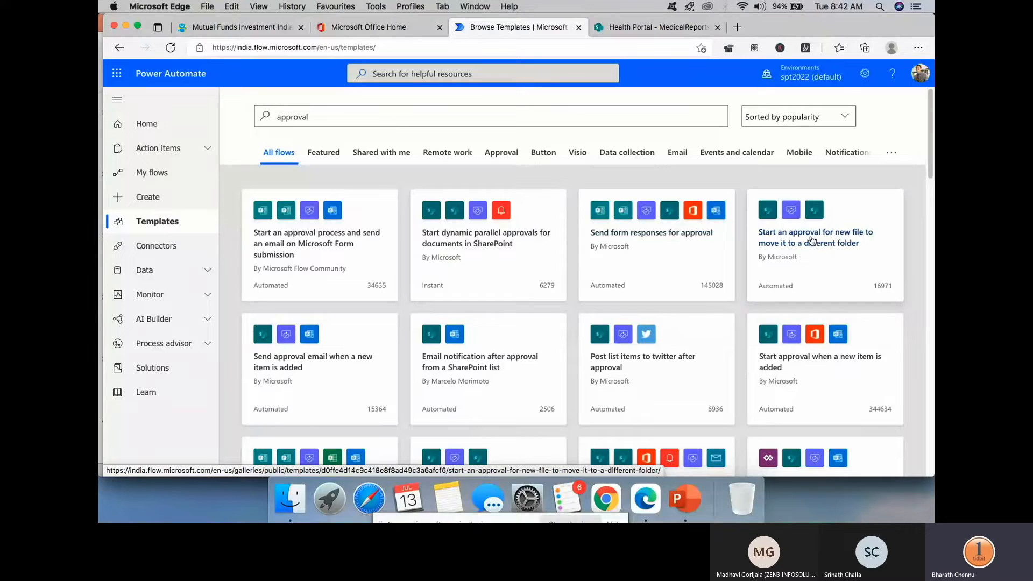
- Create a new flow from the 'Send approval email when a new item is added' template
scroll(532, 272, "down", 3)
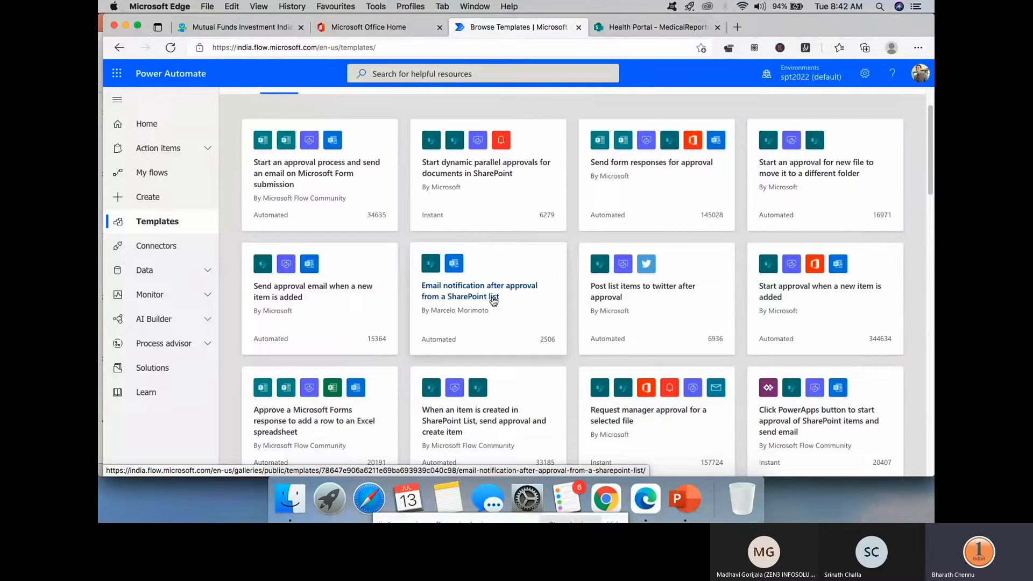
left_click(299, 290)
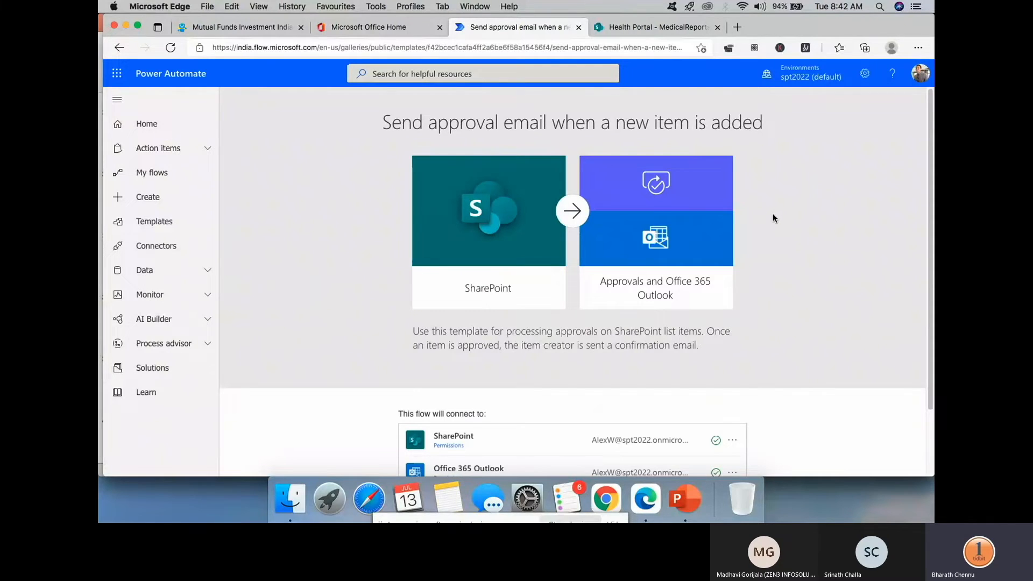
scroll(775, 213, "down", 3)
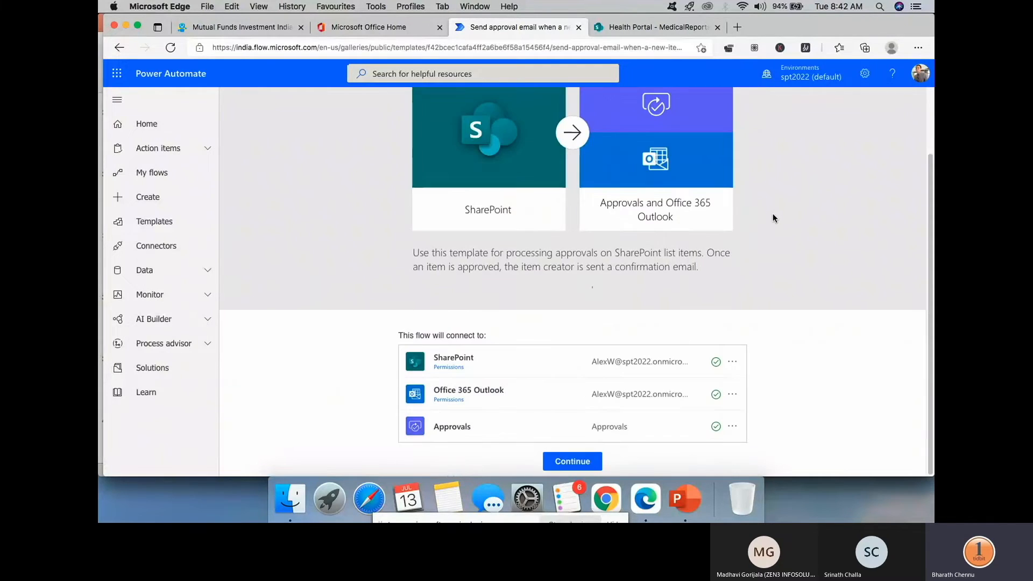
left_click(580, 464)
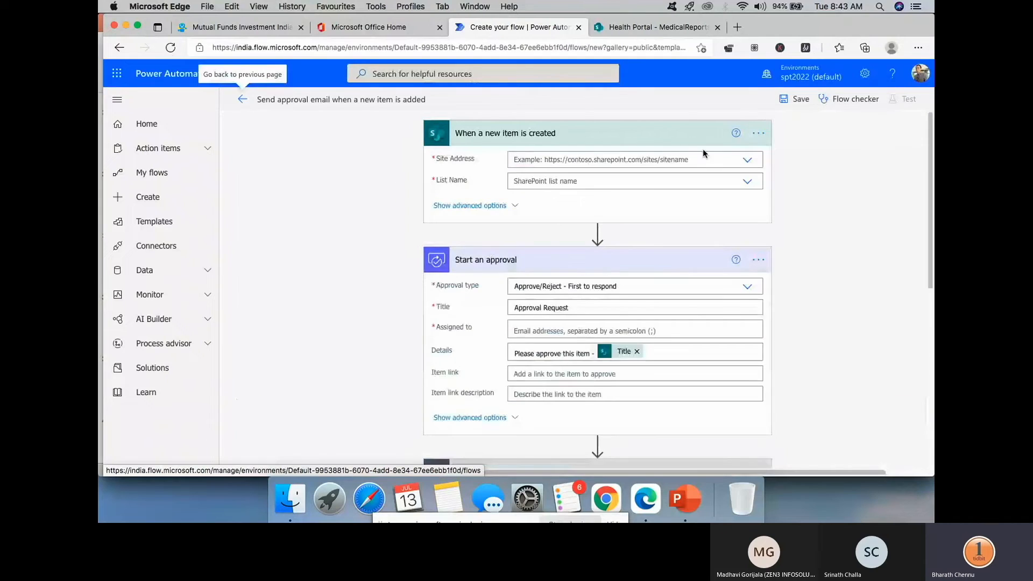
- Point the trigger at the Health Portal site's Medicines list and keep First to respond approval type
left_click(749, 160)
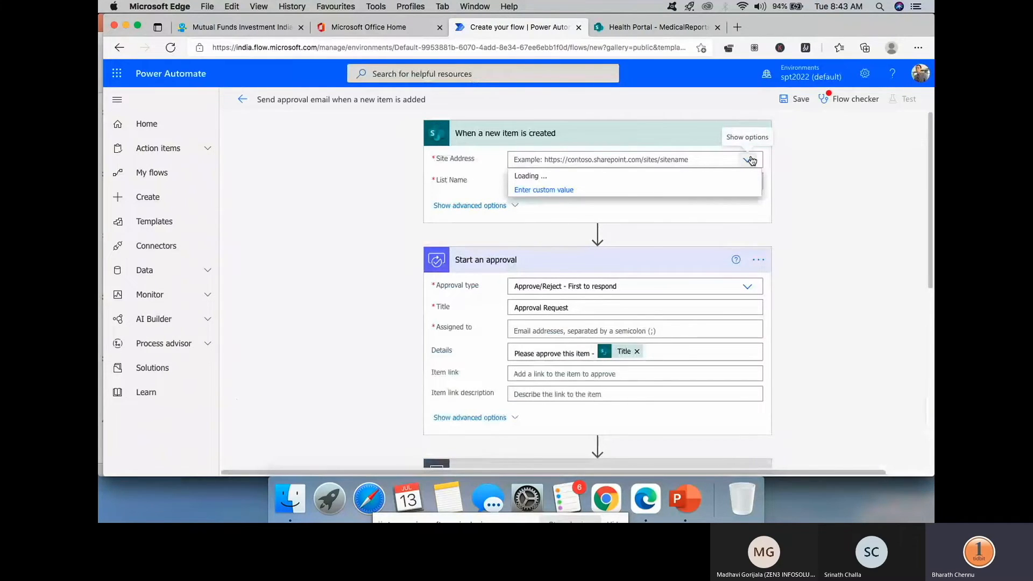
left_click(664, 210)
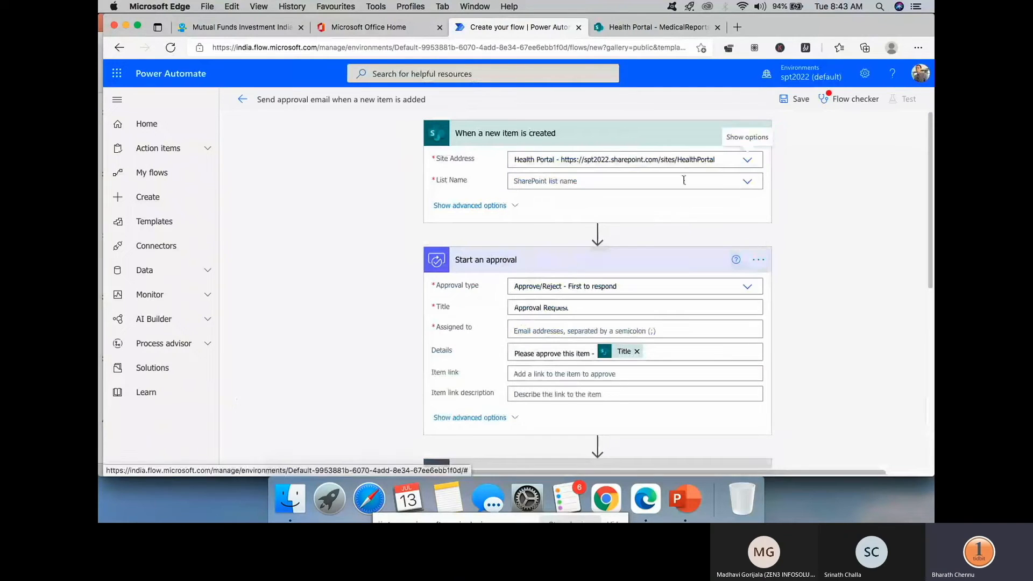
left_click(748, 183)
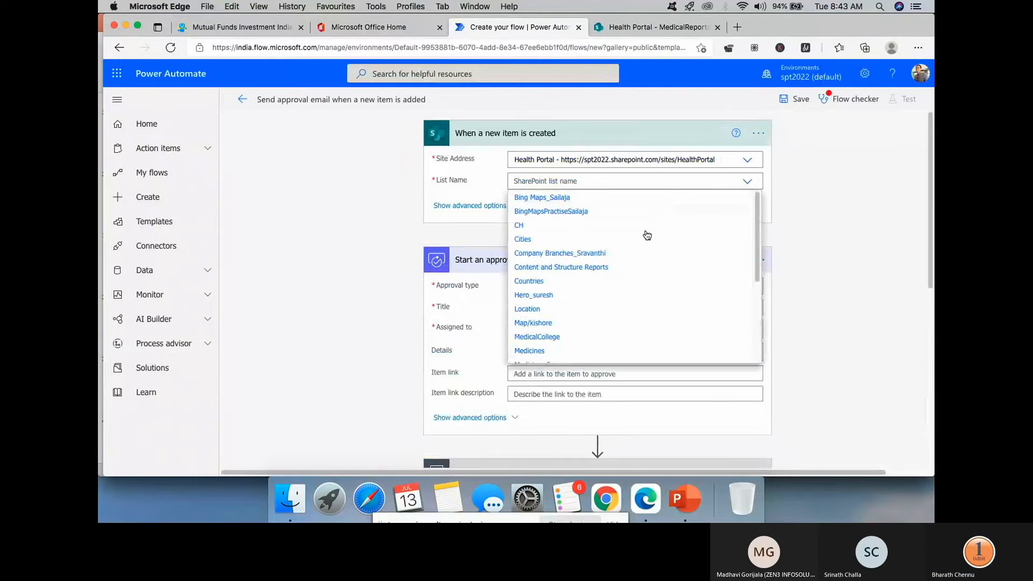
left_click(543, 353)
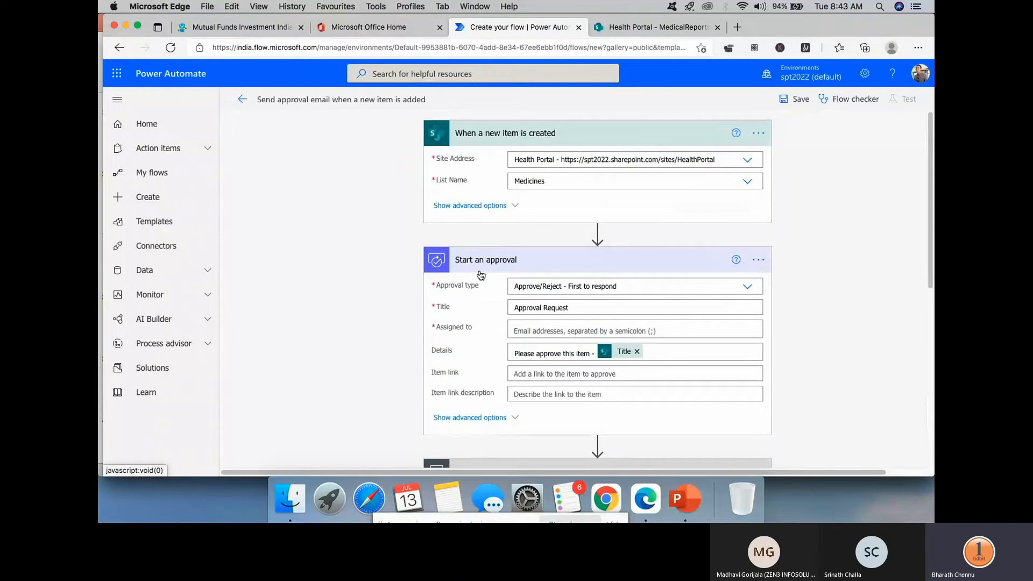
left_click(746, 288)
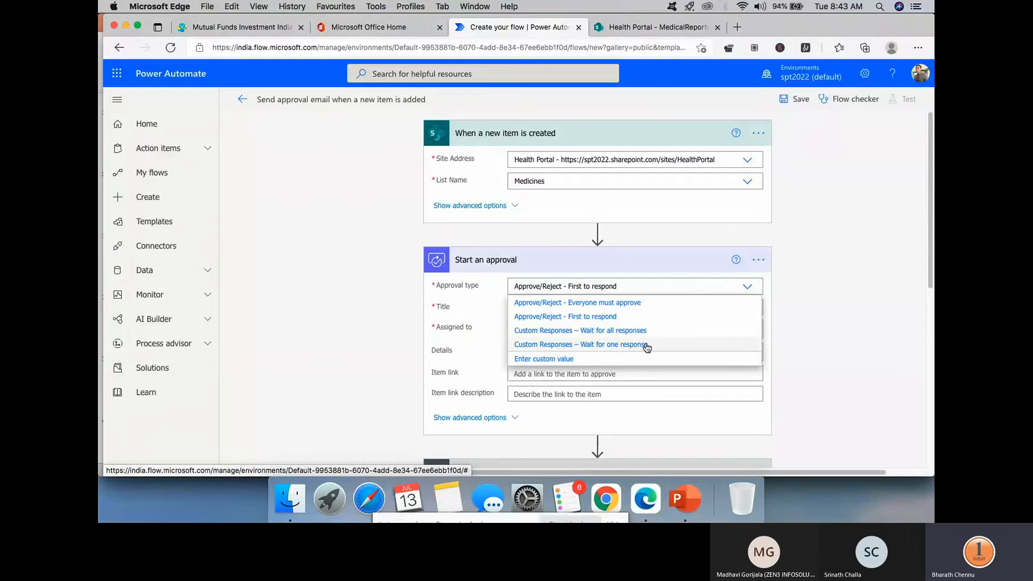
left_click(594, 318)
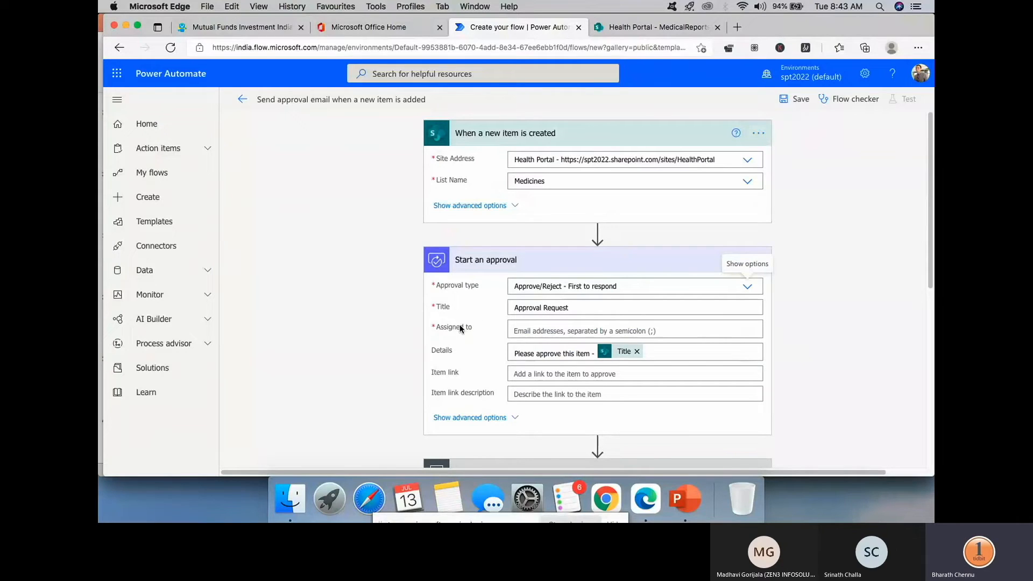
left_click(534, 329)
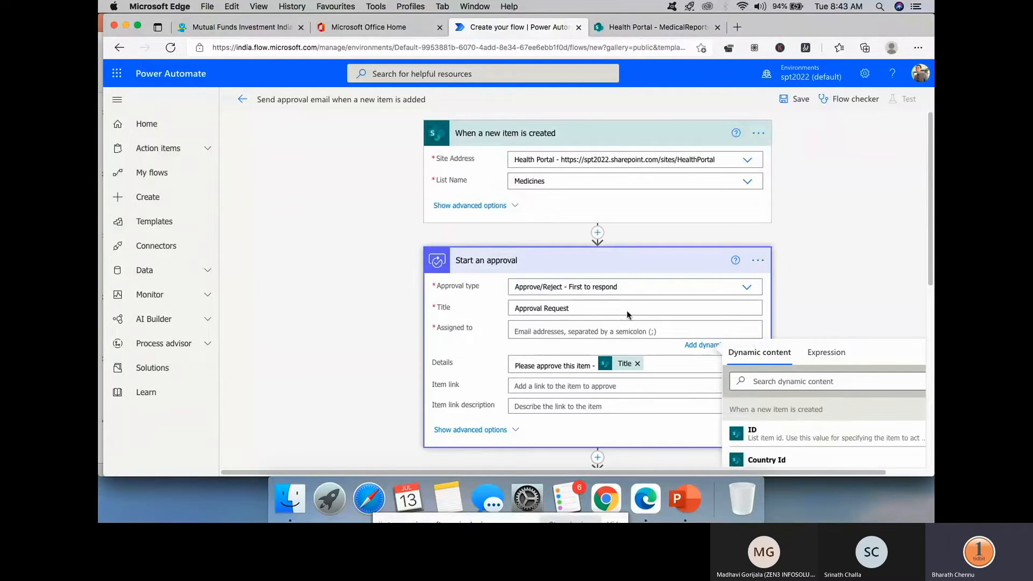
scroll(833, 293, "down", 3)
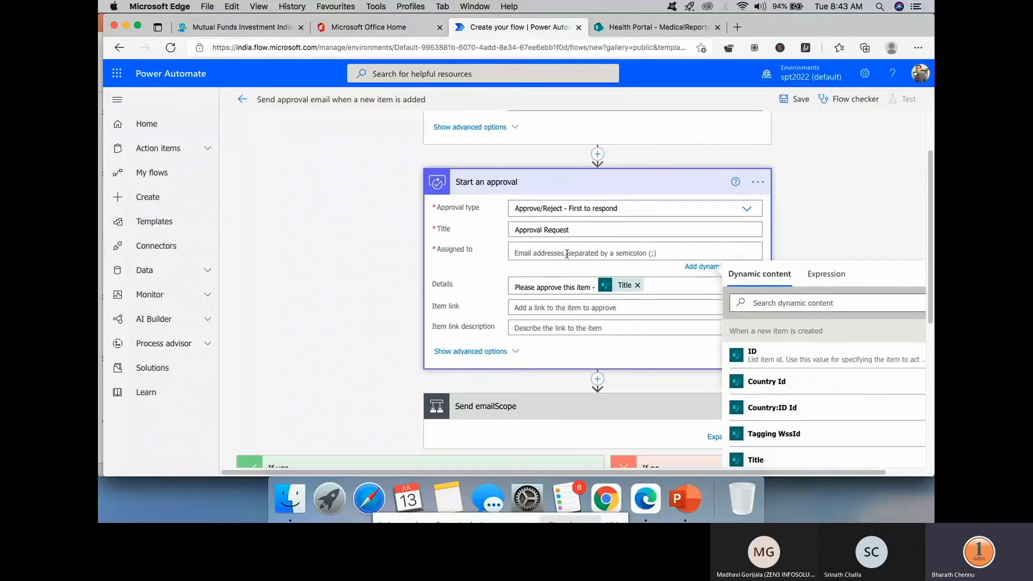
- Insert the Office 365 Users 'Get manager (V2)' action above Start an approval
left_click(597, 155)
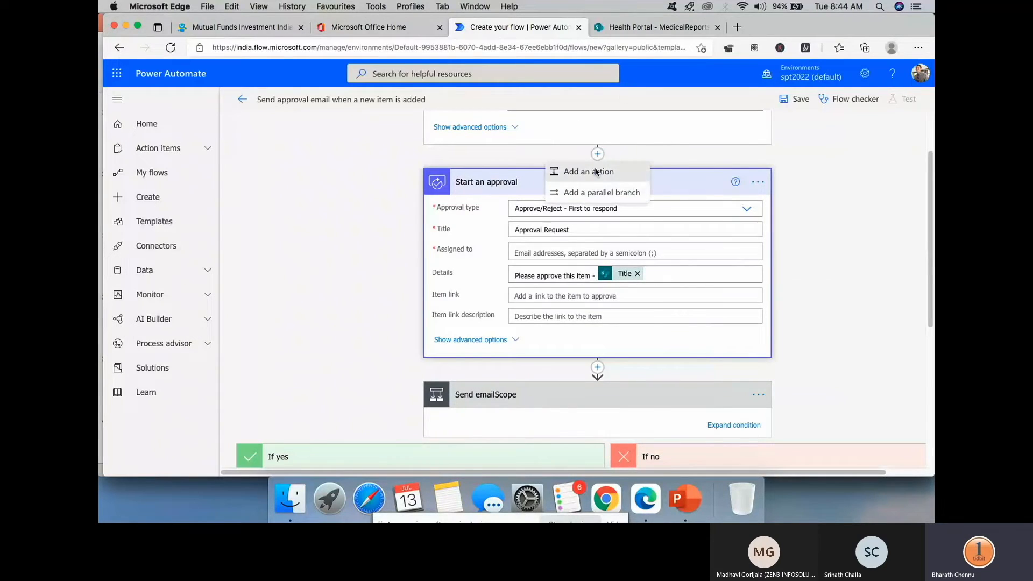
left_click(596, 167)
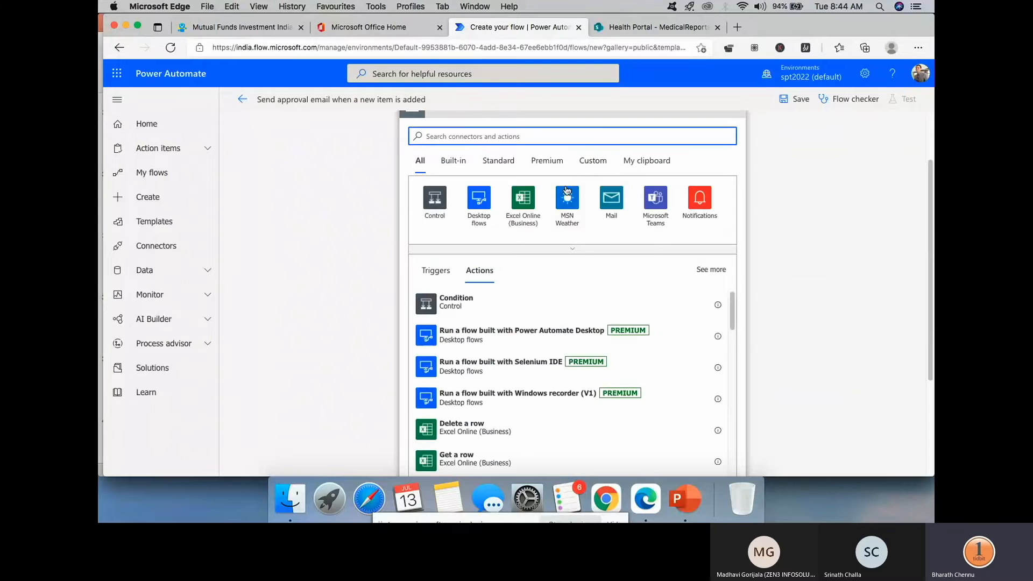
scroll(516, 316, "down", 10)
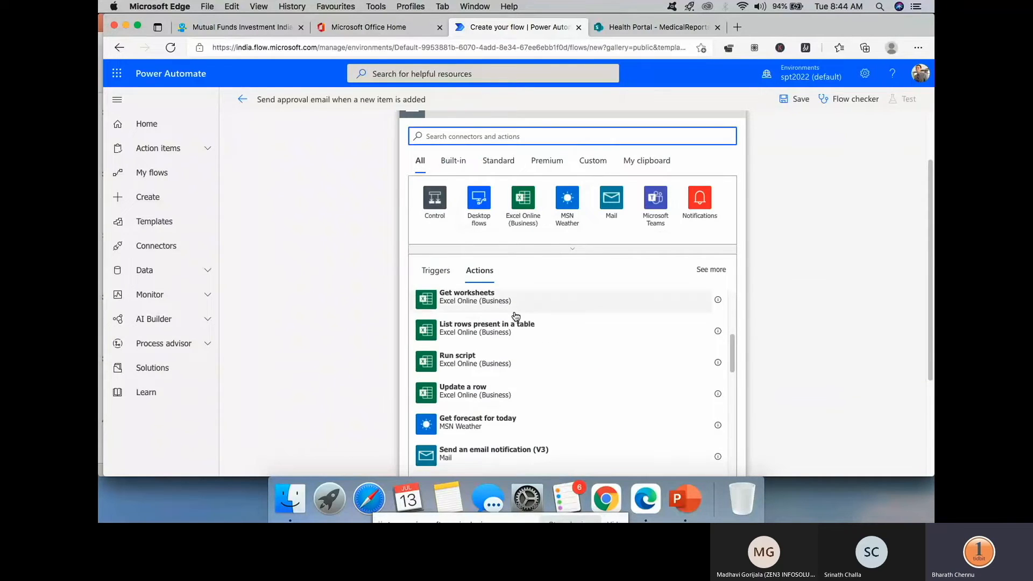
scroll(516, 316, "down", 5)
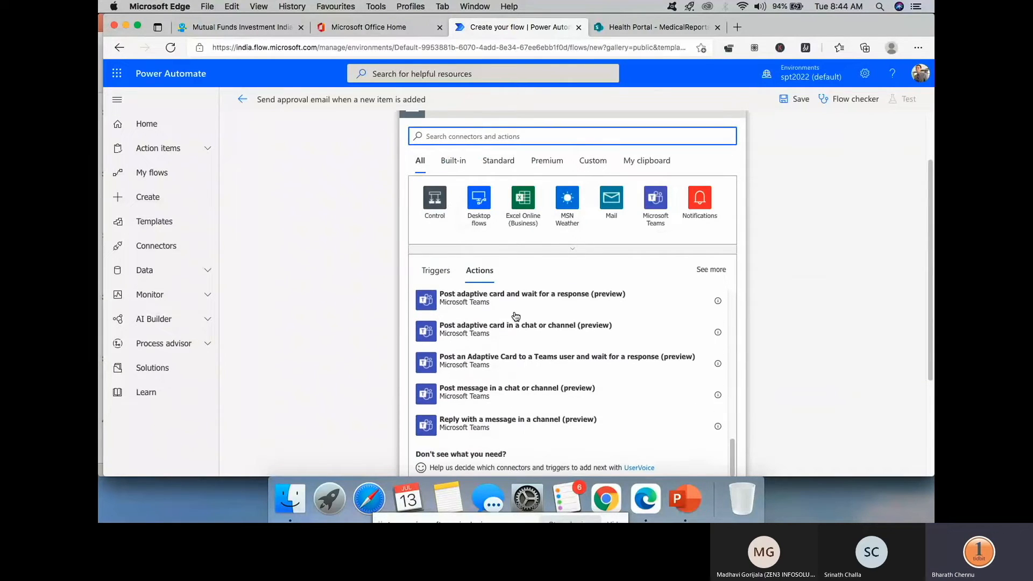
type("officw")
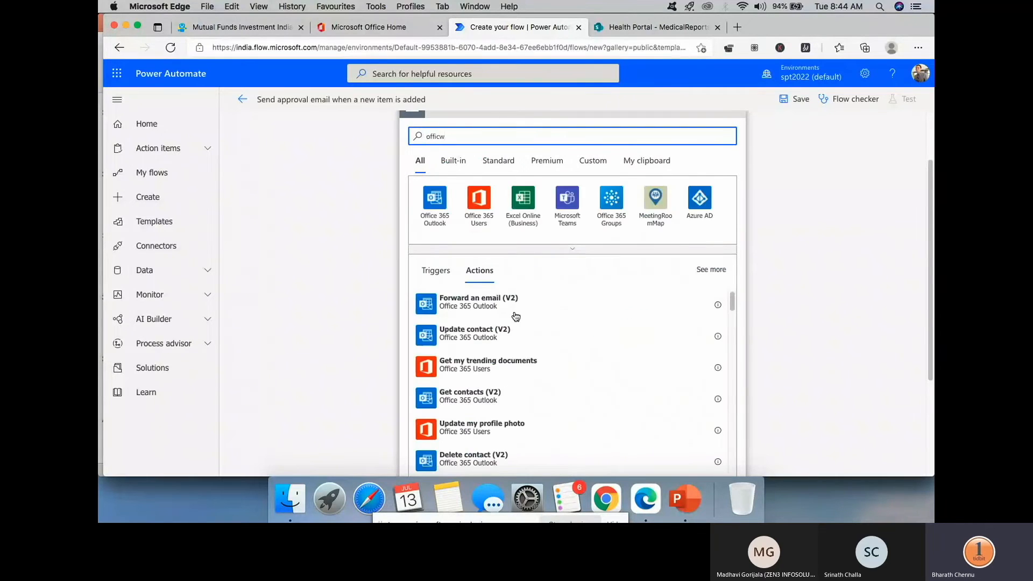
key("BackSpace")
type("e")
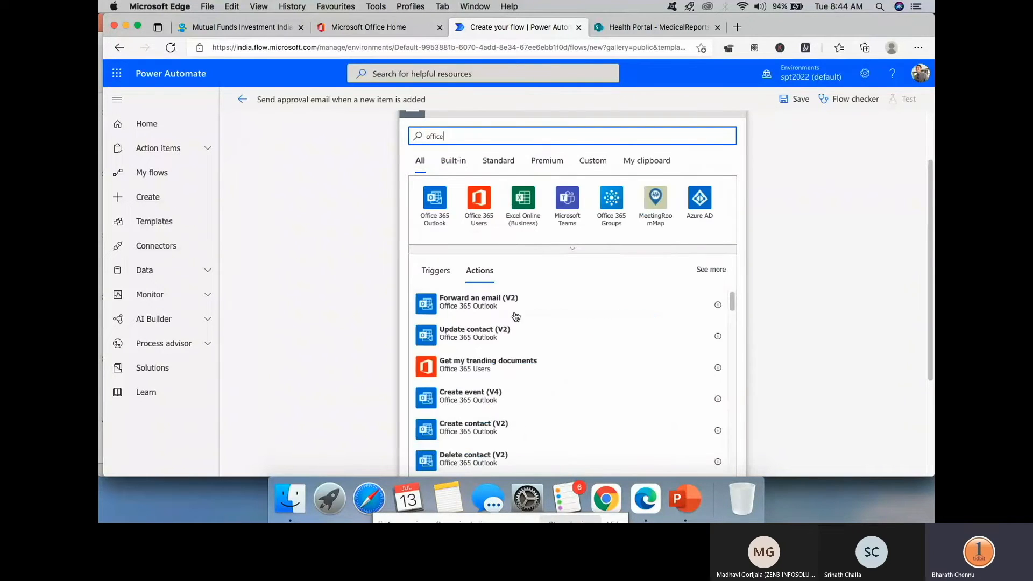
left_click(483, 197)
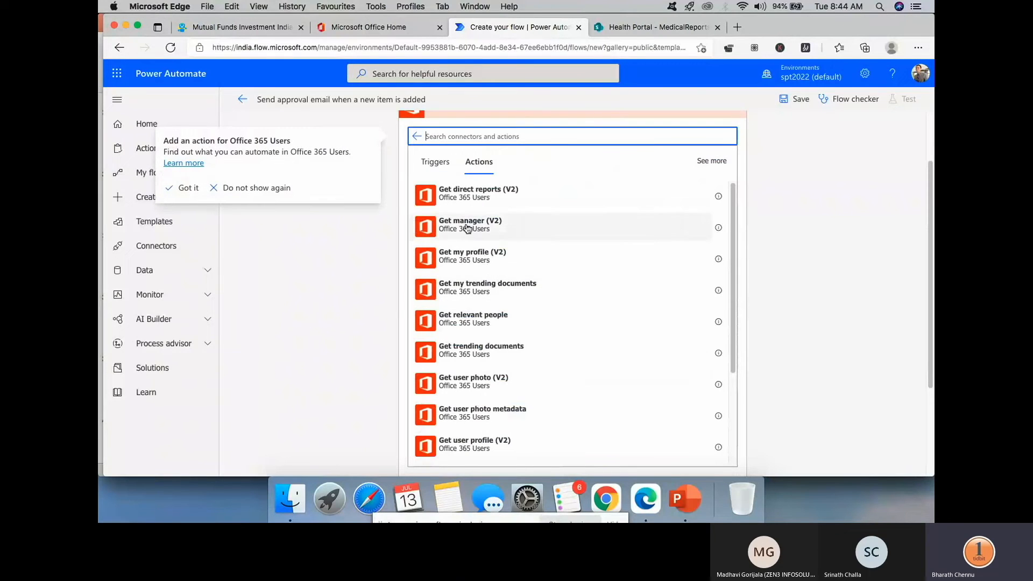
left_click(496, 226)
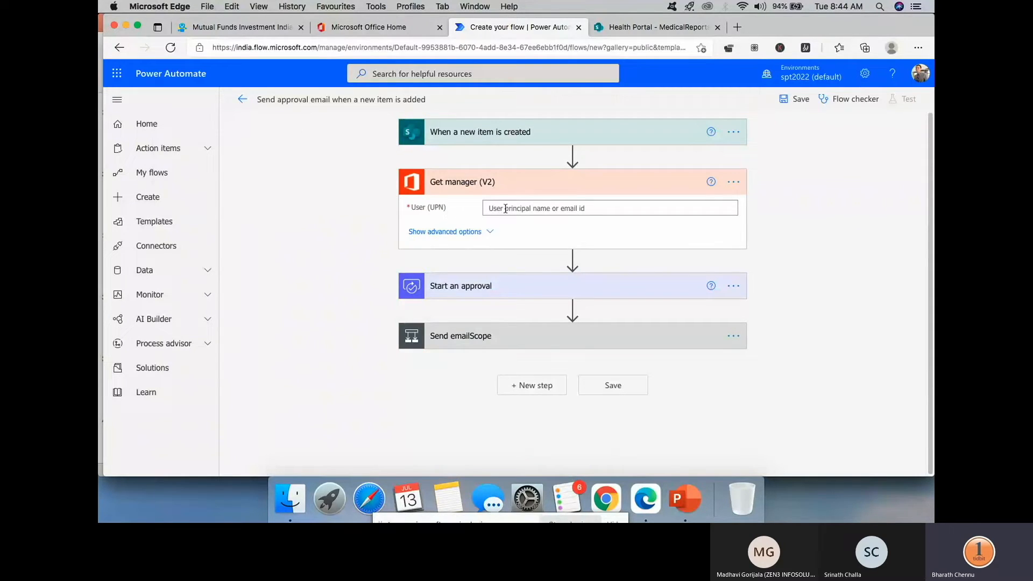
- Set Get manager's User (UPN) to the new item's Created By Email
left_click(500, 208)
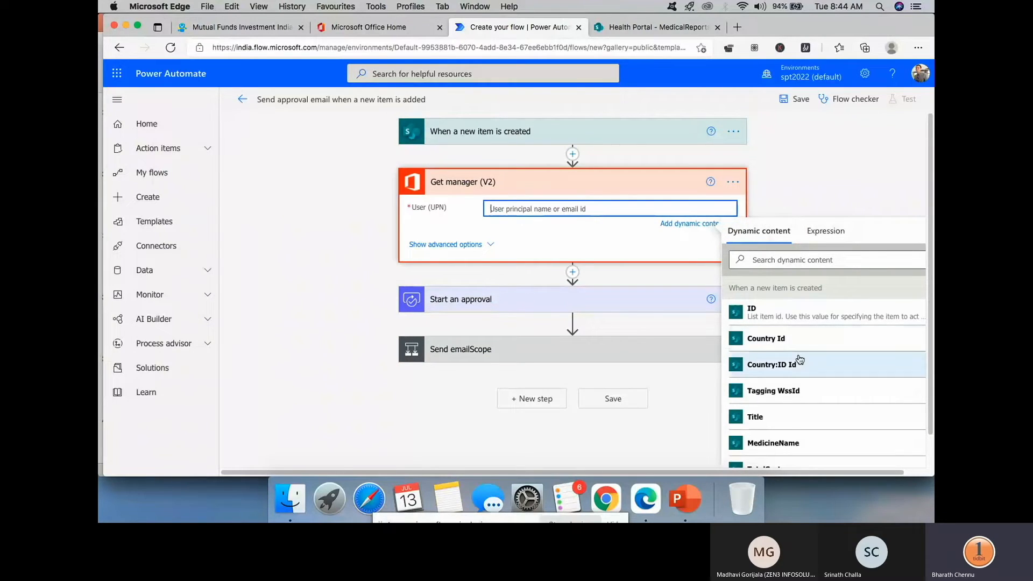
scroll(797, 345, "down", 10)
scroll(800, 360, "down", 10)
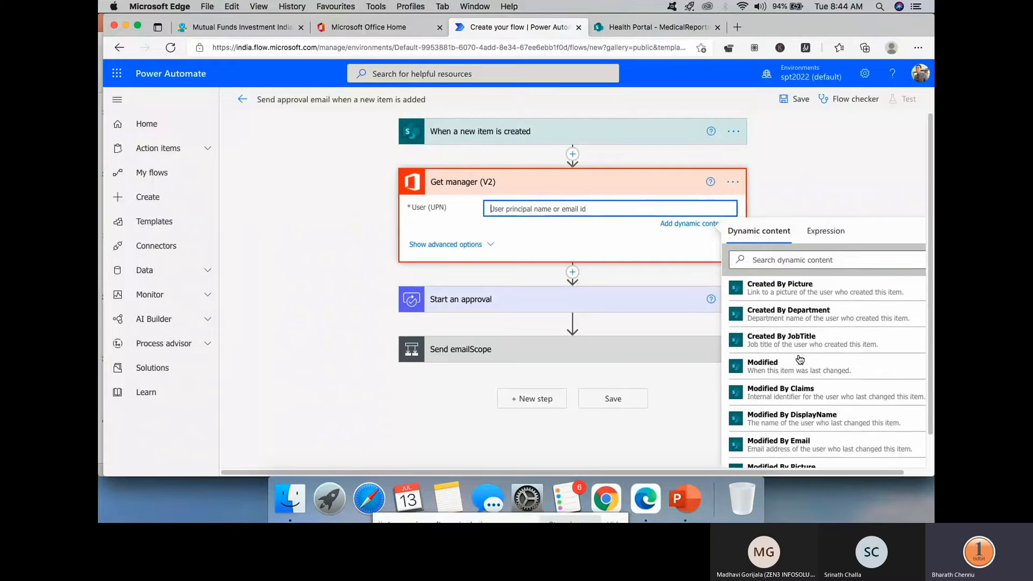
scroll(801, 360, "down", 10)
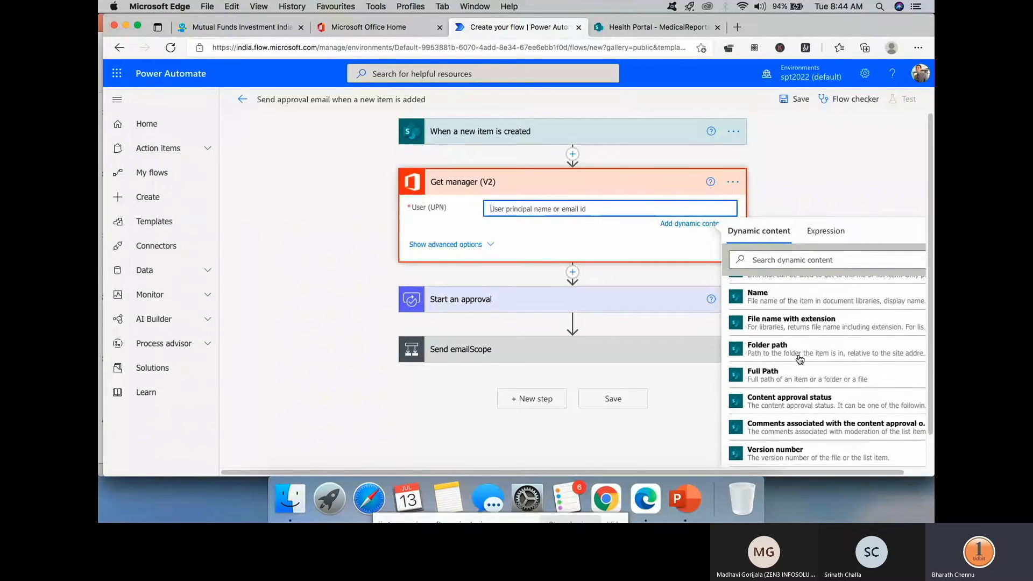
scroll(781, 344, "up", 10)
scroll(781, 341, "up", 10)
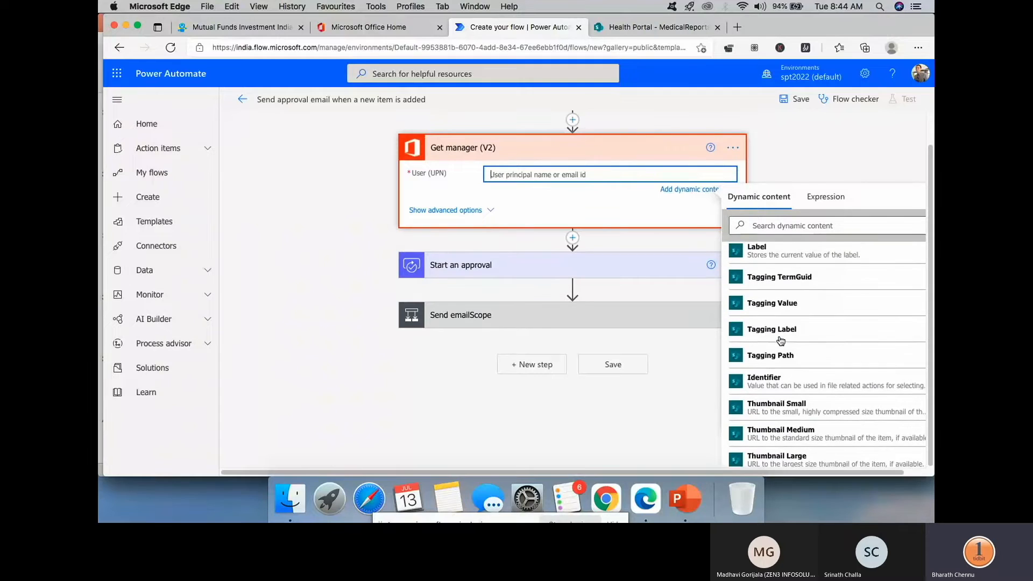
scroll(780, 341, "up", 10)
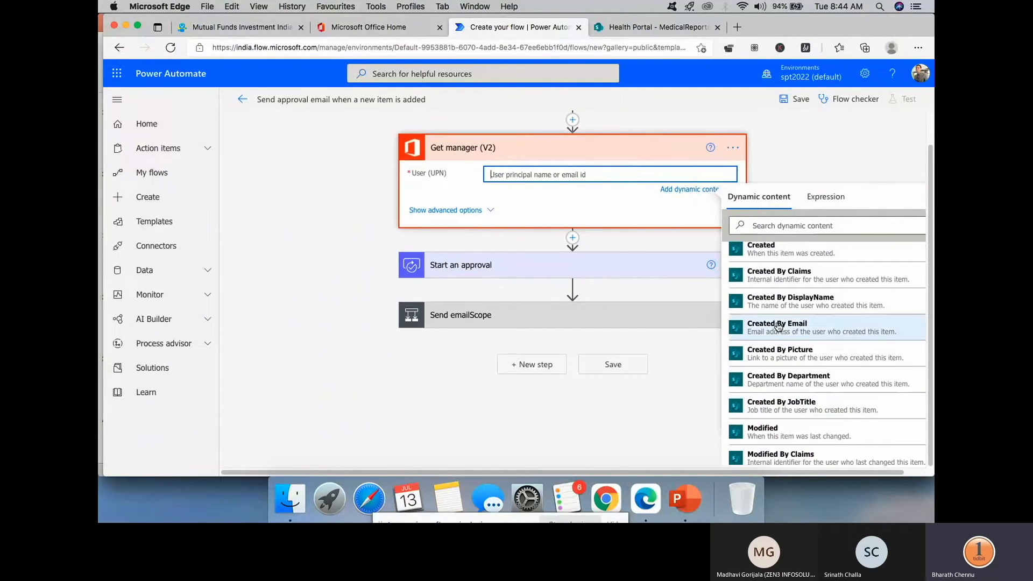
left_click(790, 332)
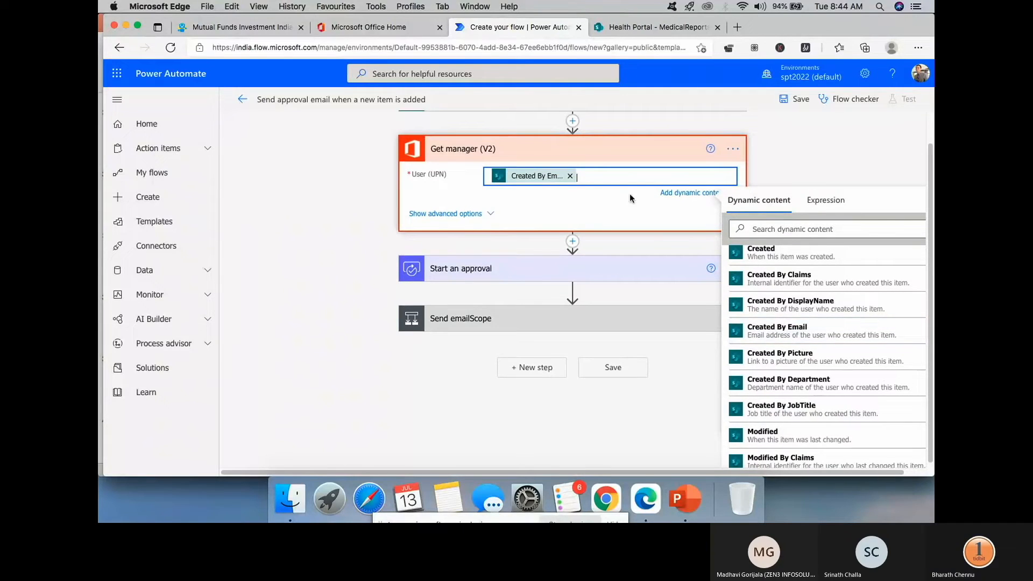
- Show Get manager's advanced options, then expand the Start an approval step
left_click(491, 217)
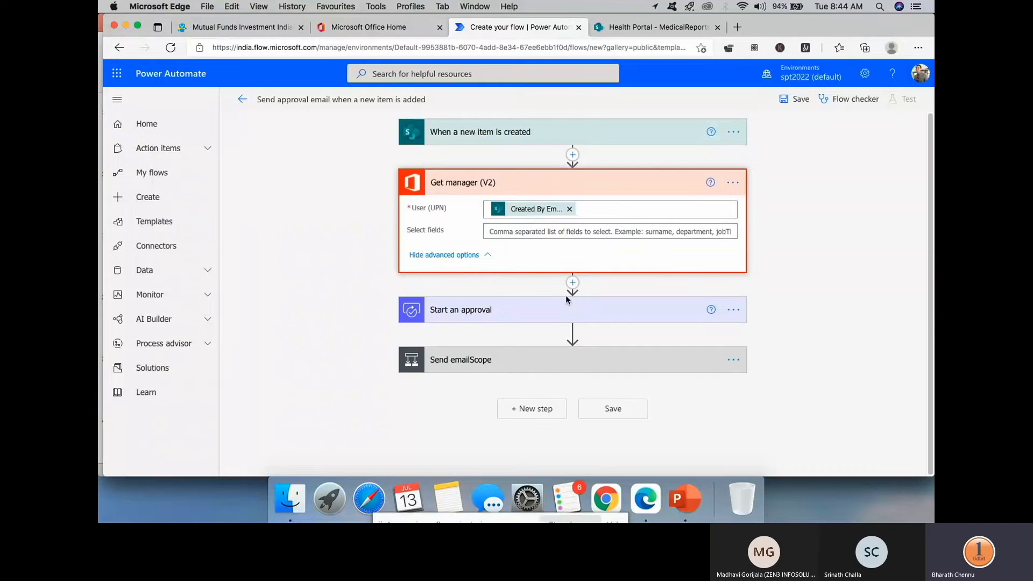
left_click(635, 230)
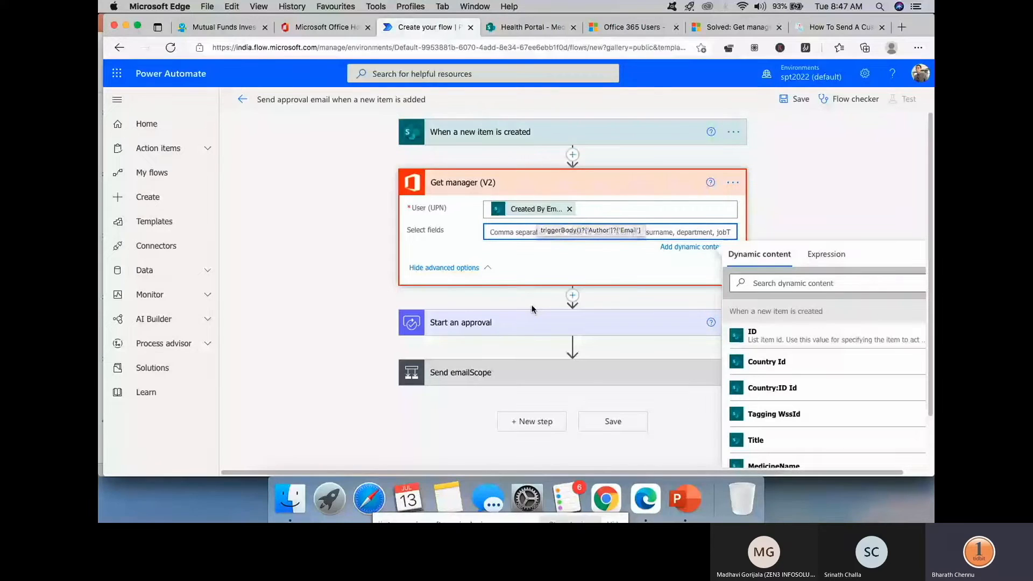
left_click(536, 324)
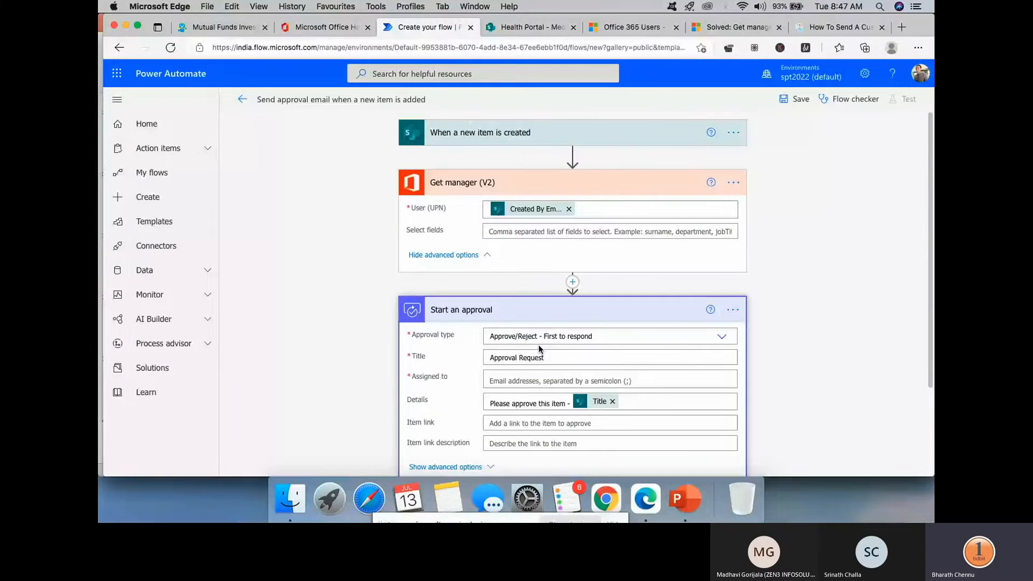
- Set the approval's Assigned to field to Get manager's Mail
left_click(542, 380)
scroll(797, 322, "down", 4)
scroll(797, 322, "down", 5)
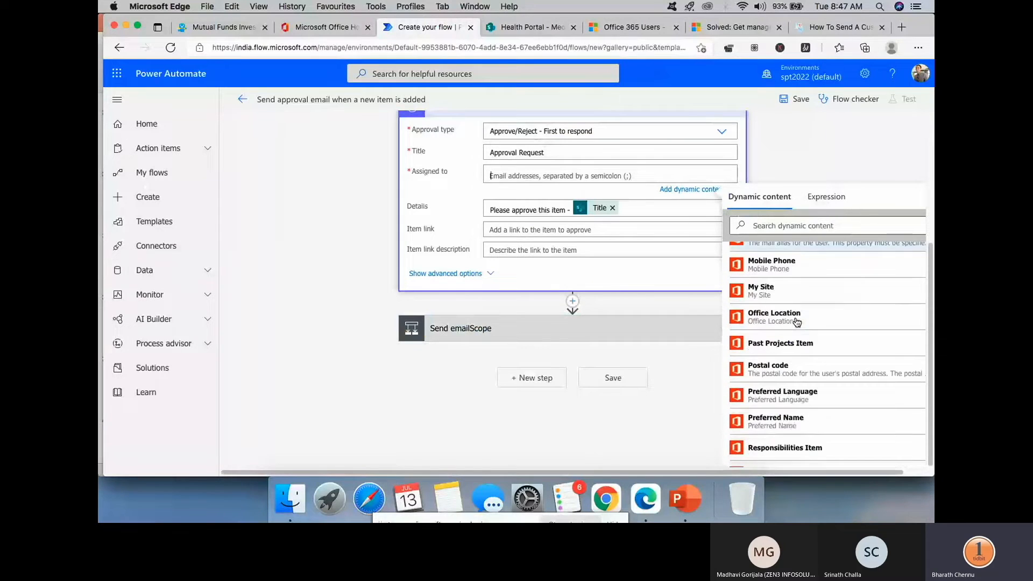
scroll(797, 322, "down", 4)
scroll(797, 321, "down", 3)
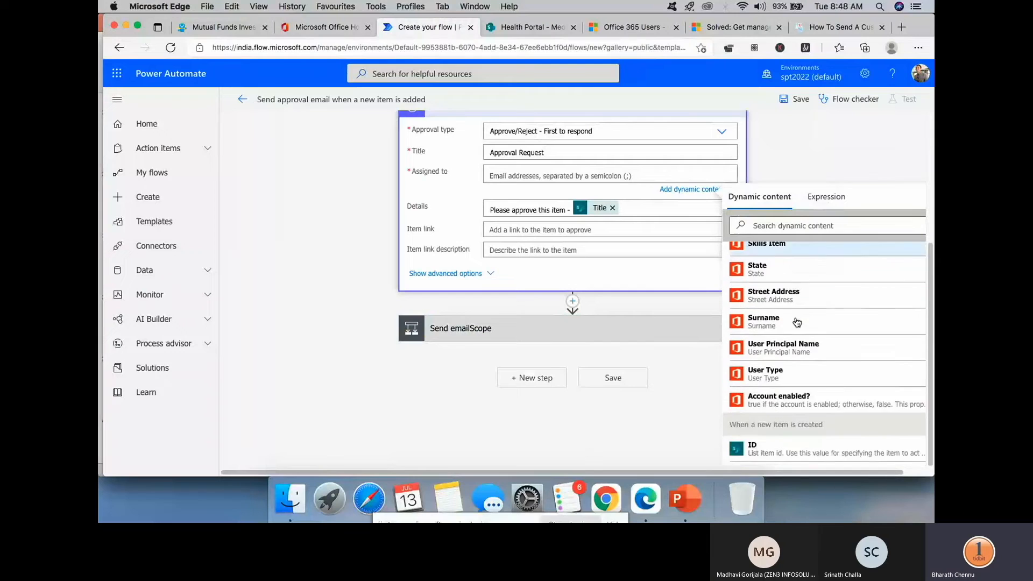
scroll(796, 322, "down", 1)
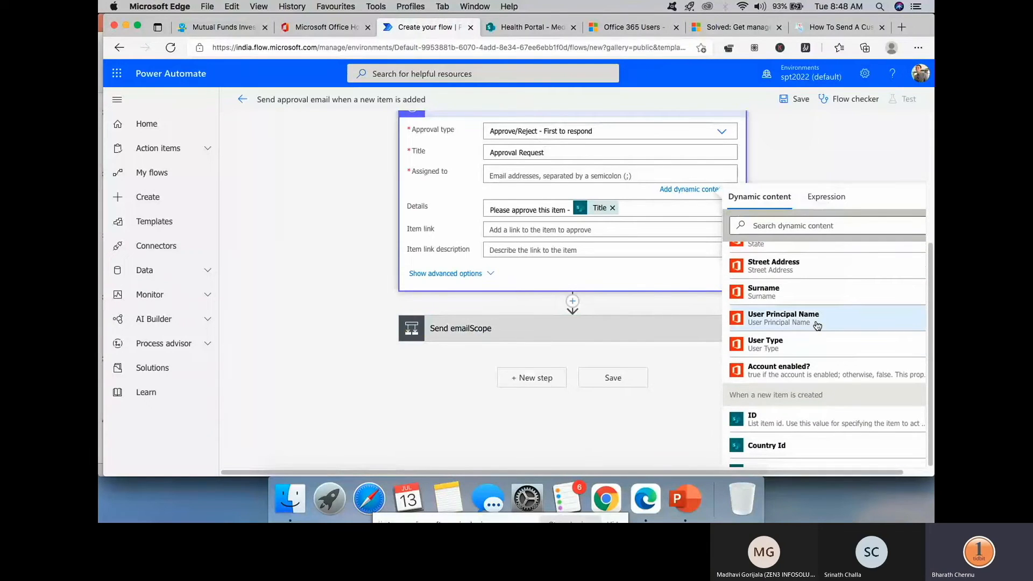
scroll(804, 314, "up", 3)
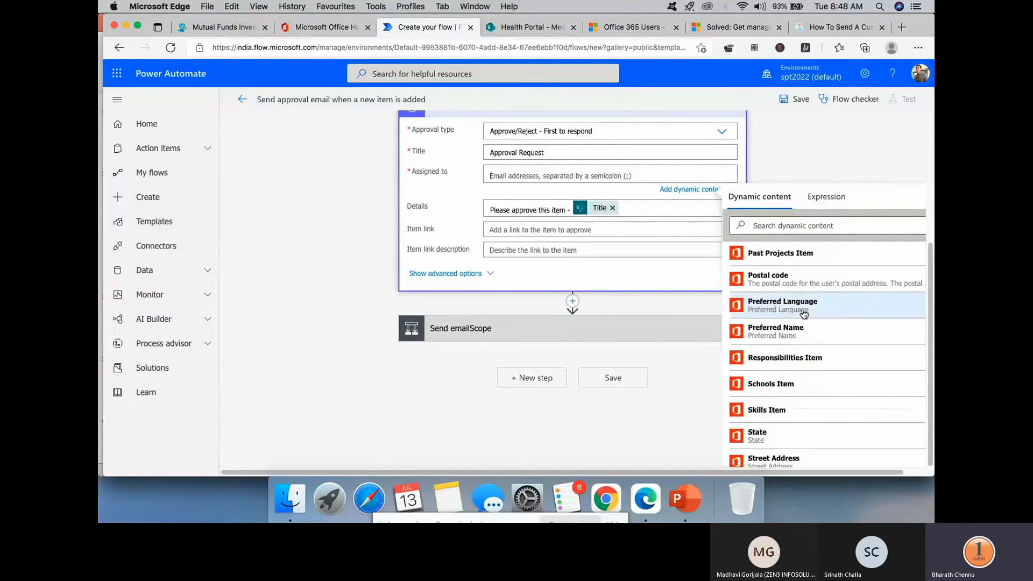
scroll(796, 301, "up", 2)
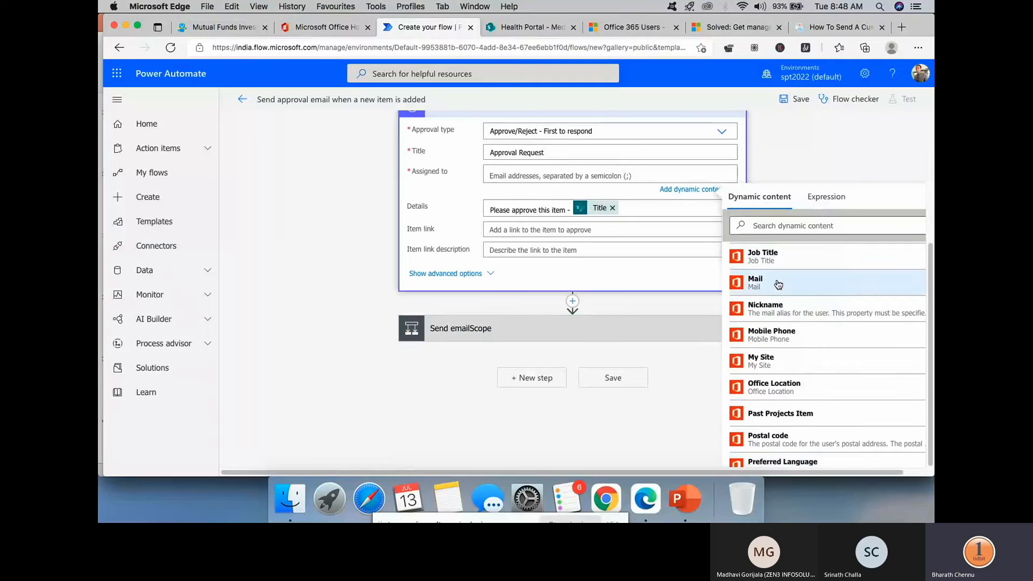
left_click(780, 285)
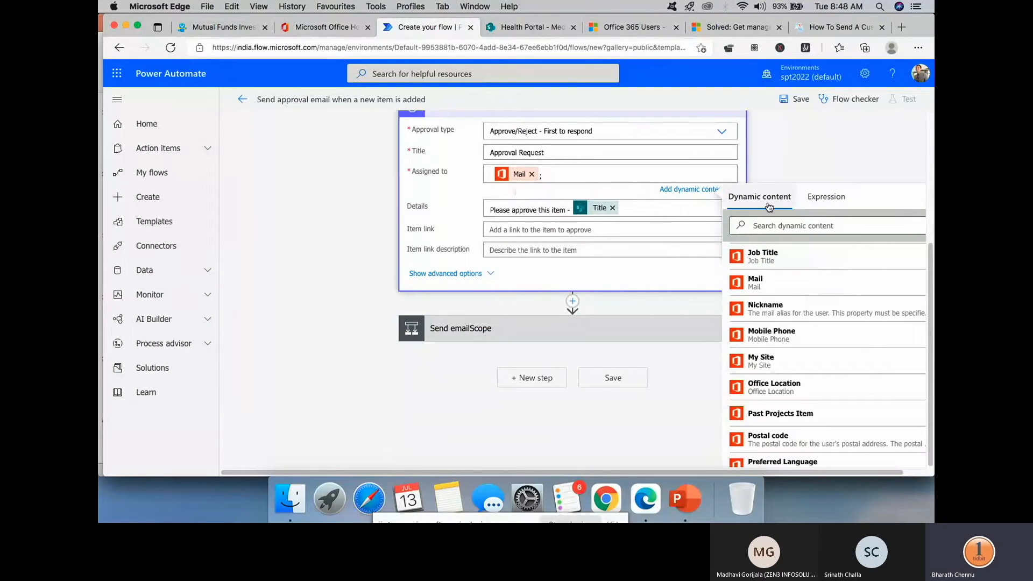
left_click(686, 190)
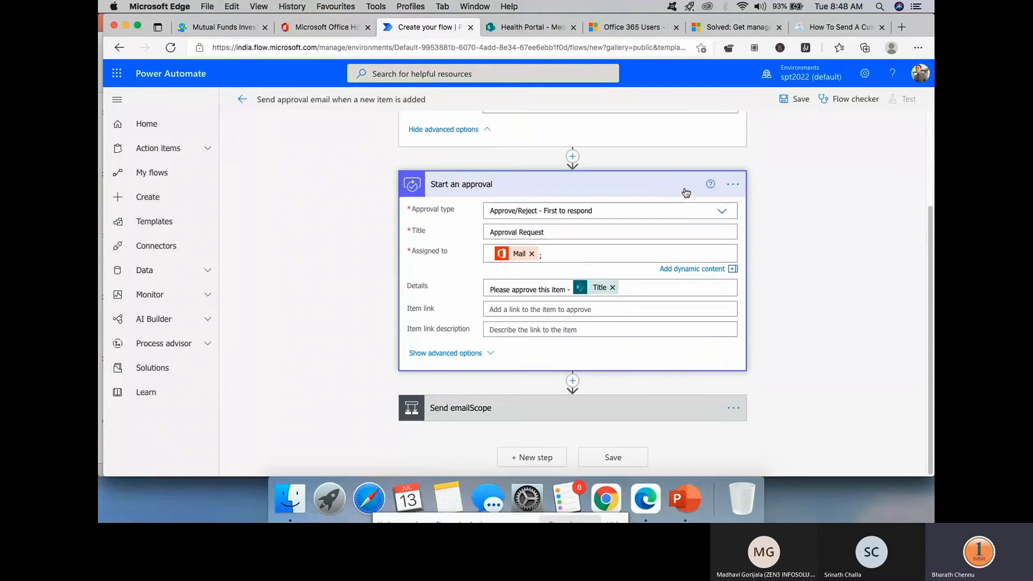
- Add two blank lines below the existing Details text
left_click(643, 290)
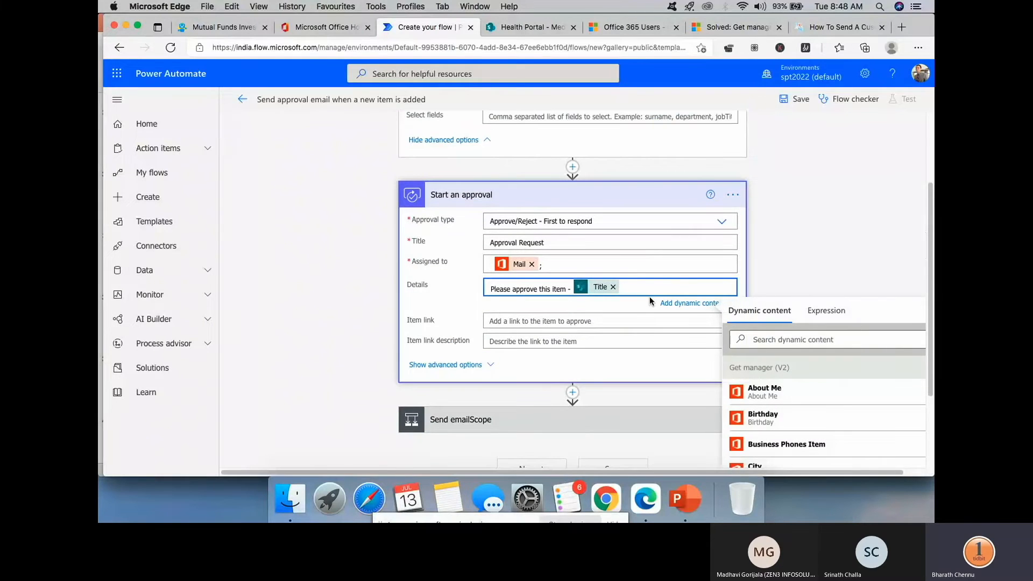
key("Return")
key("Return")
key("Return")
key("Return")
key("Return")
key("Return")
key("Return")
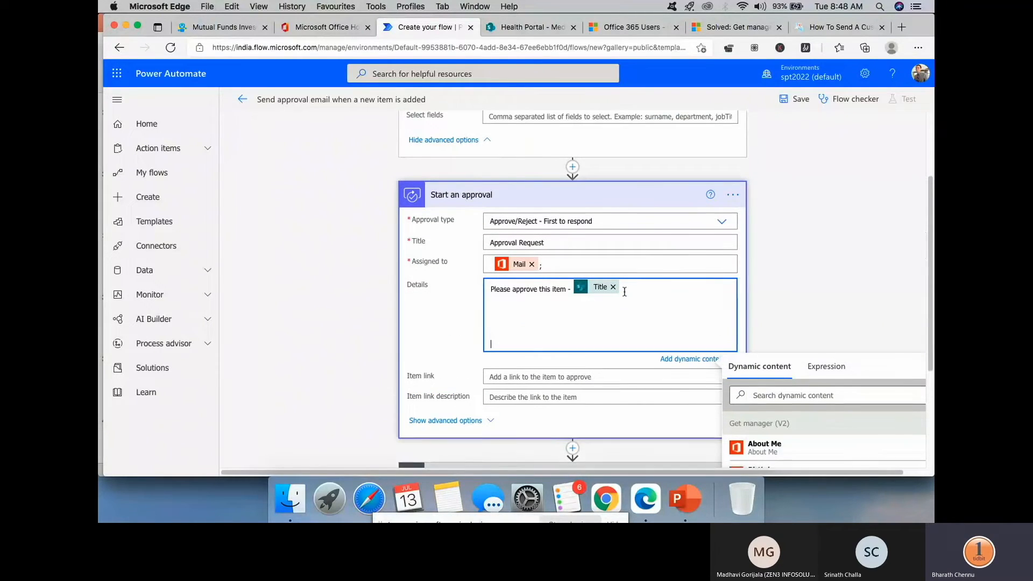
key("Return")
key("Return")
key("Return")
key("Return")
key("Return")
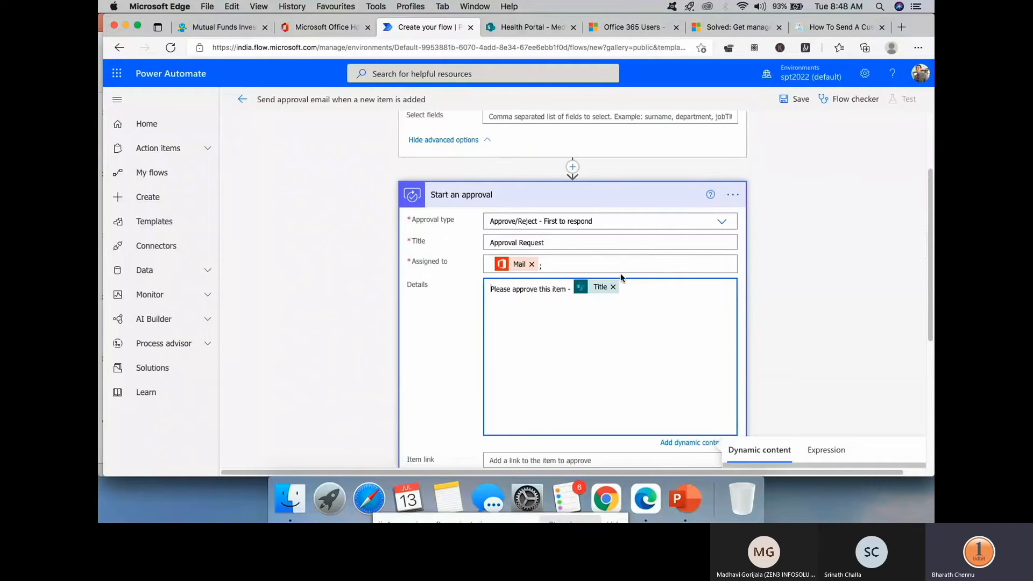
left_click(648, 304)
- Search the web for 'Mark down language approvals' and open the markdown approval email article
left_click(906, 27)
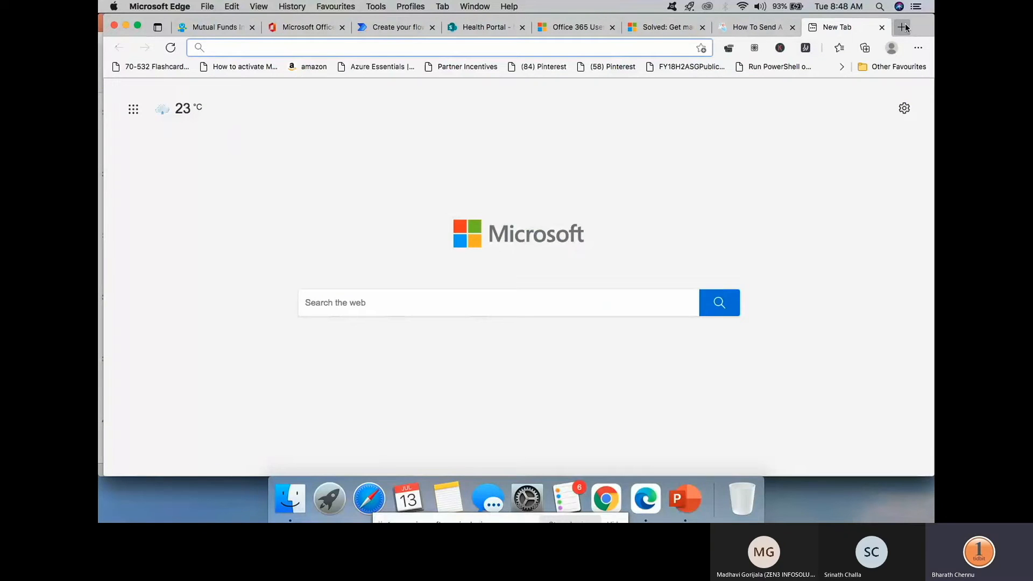
type("Mark do")
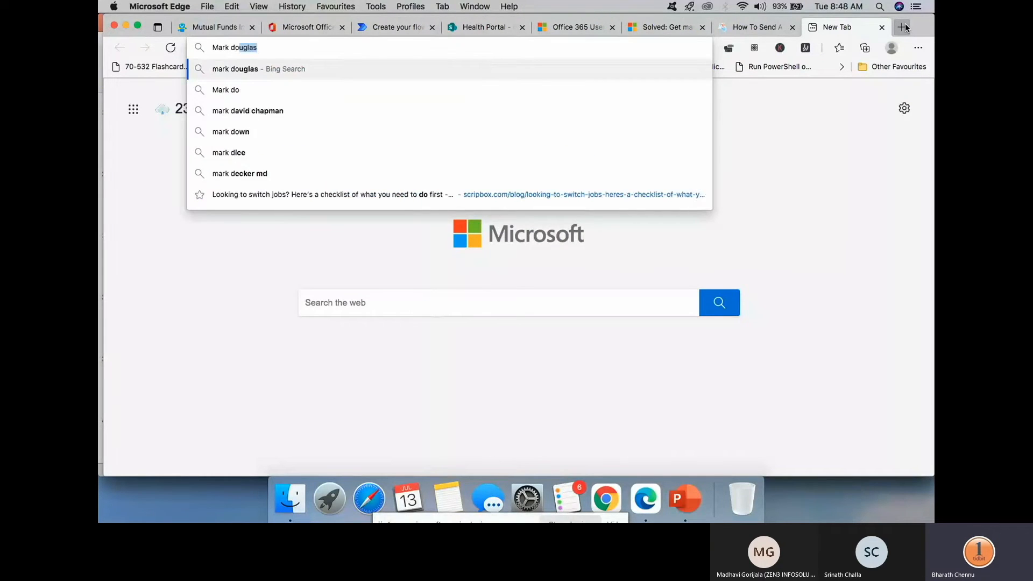
type("wn lang")
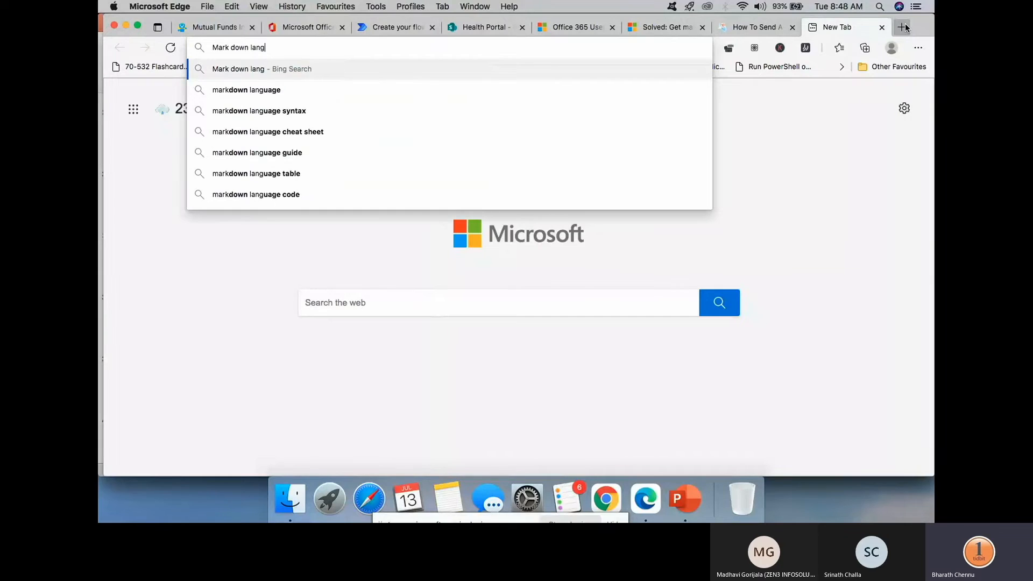
type("uage appr")
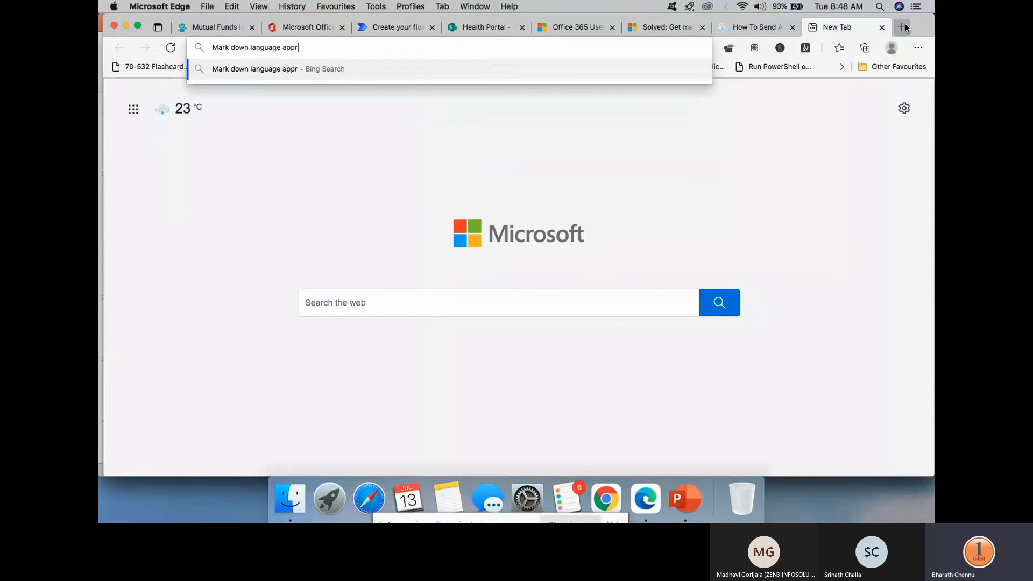
type("ovals")
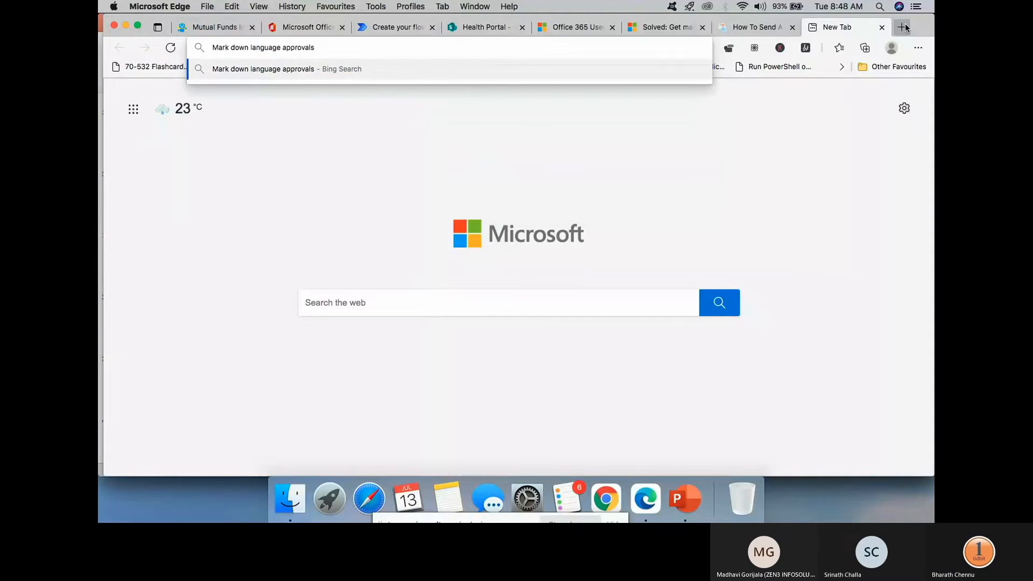
key("Return")
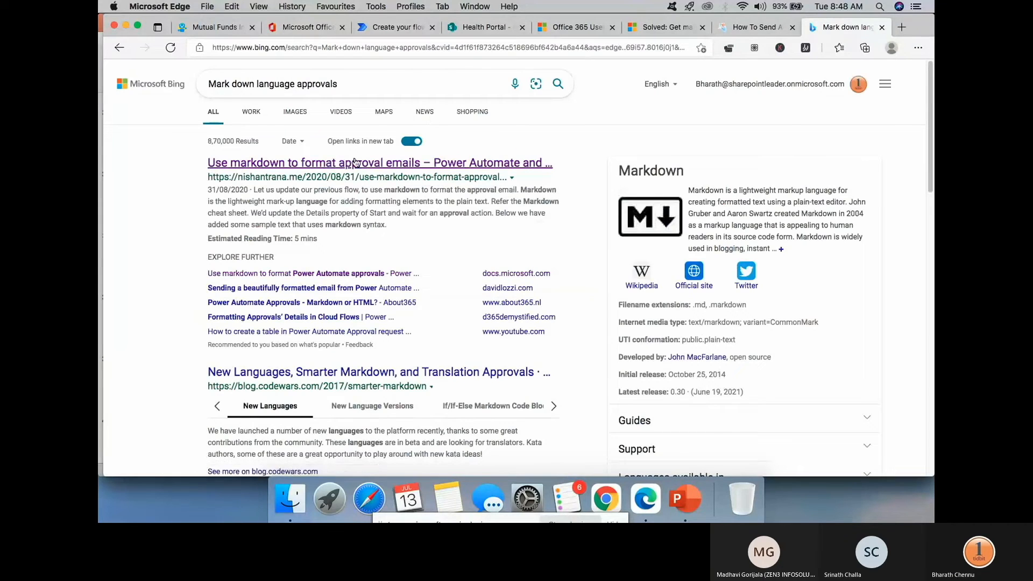
left_click(330, 169)
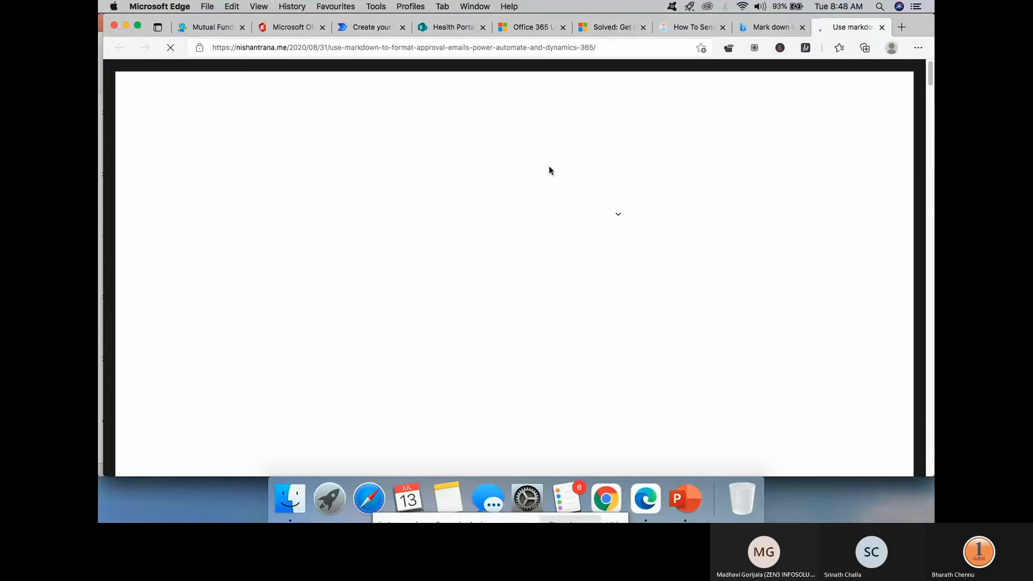
- Scroll through the article's OWA and Approval Center rendering examples
scroll(549, 170, "down", 15)
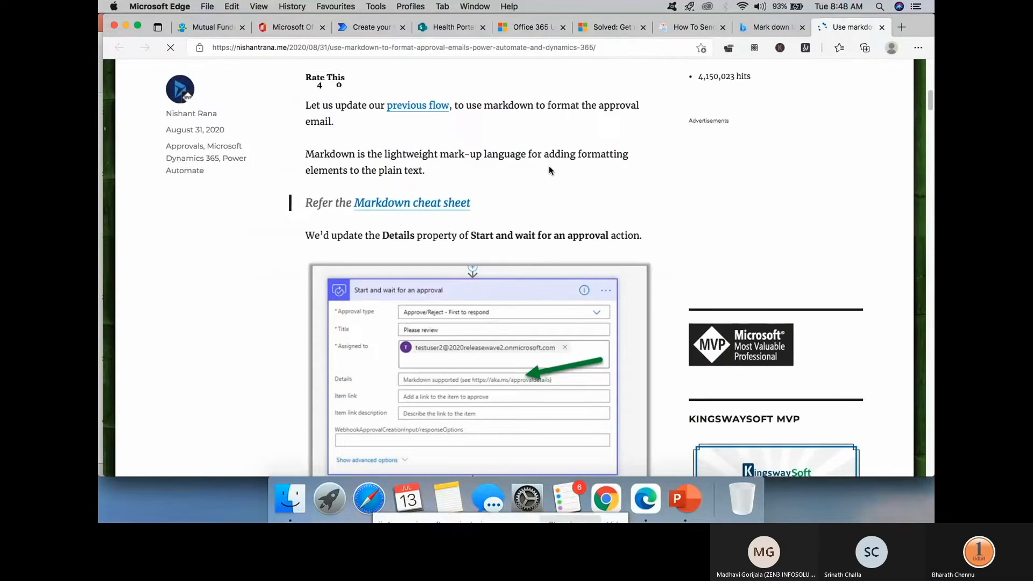
scroll(549, 170, "down", 2)
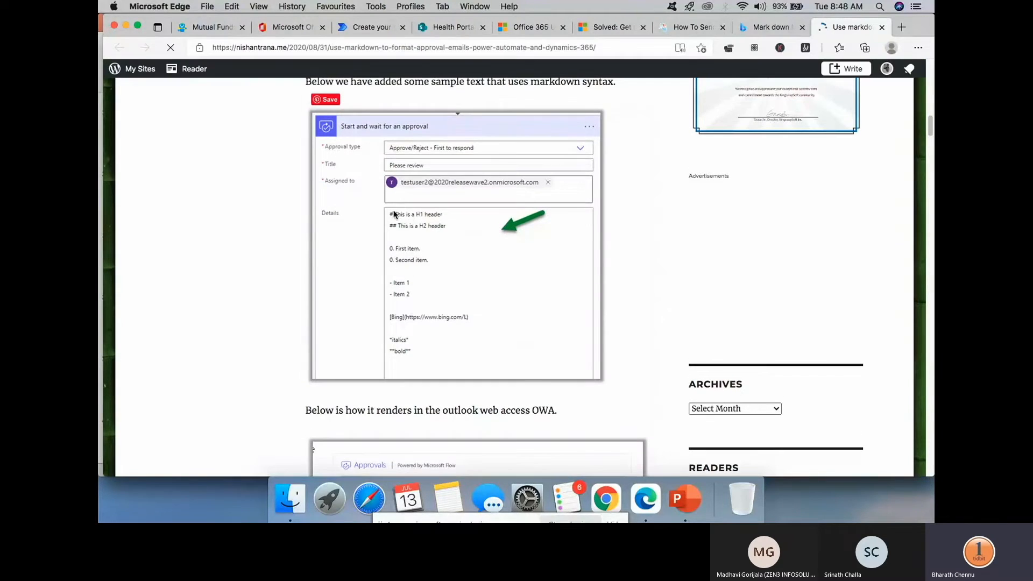
scroll(424, 241, "down", 4)
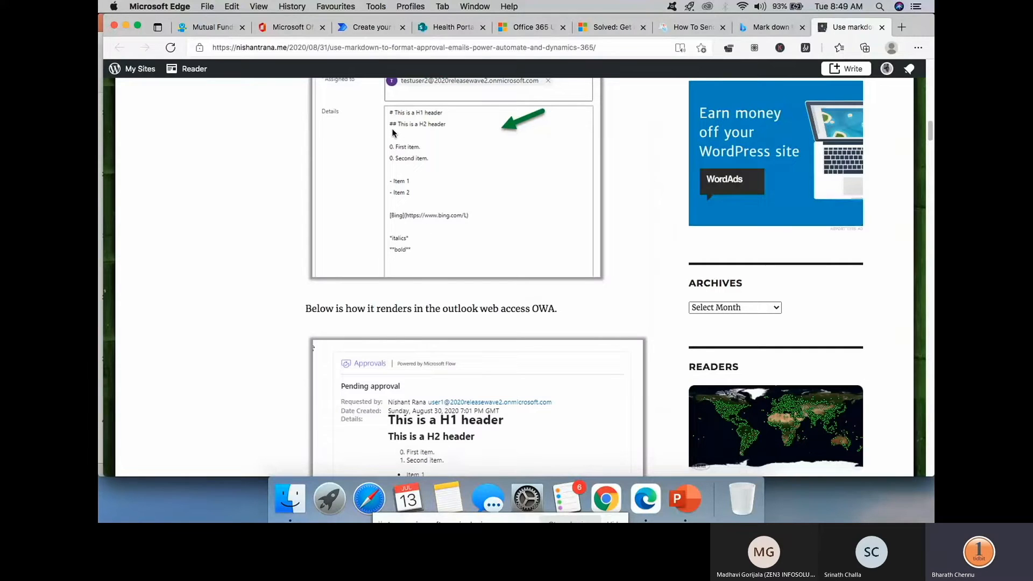
scroll(486, 241, "down", 1)
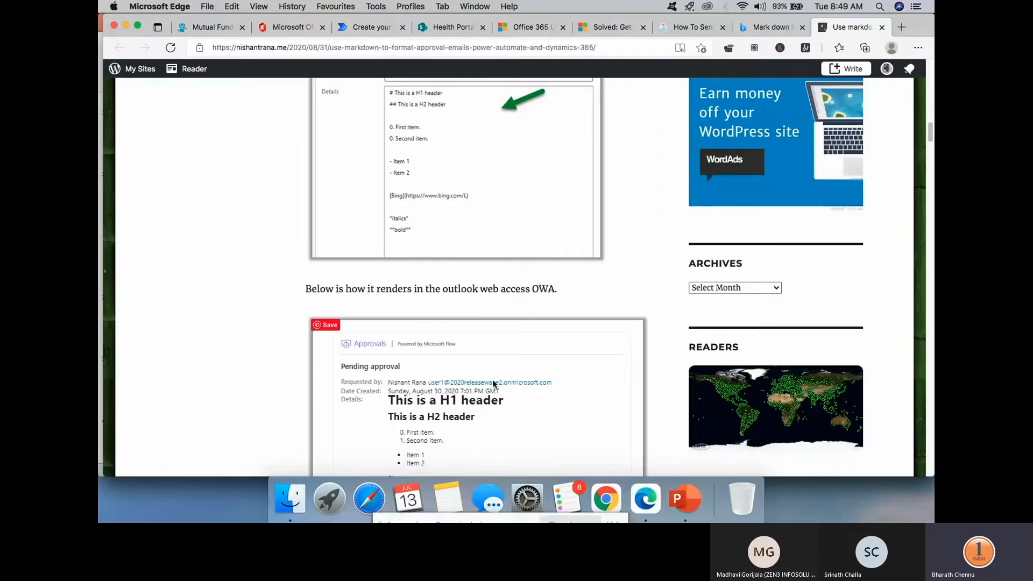
scroll(454, 253, "up", 1)
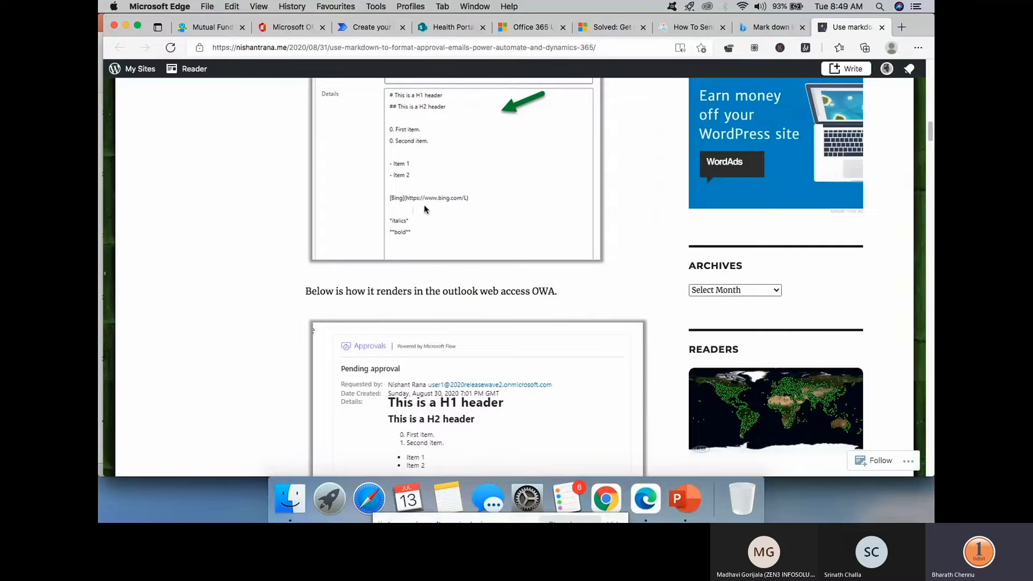
scroll(483, 209, "down", 3)
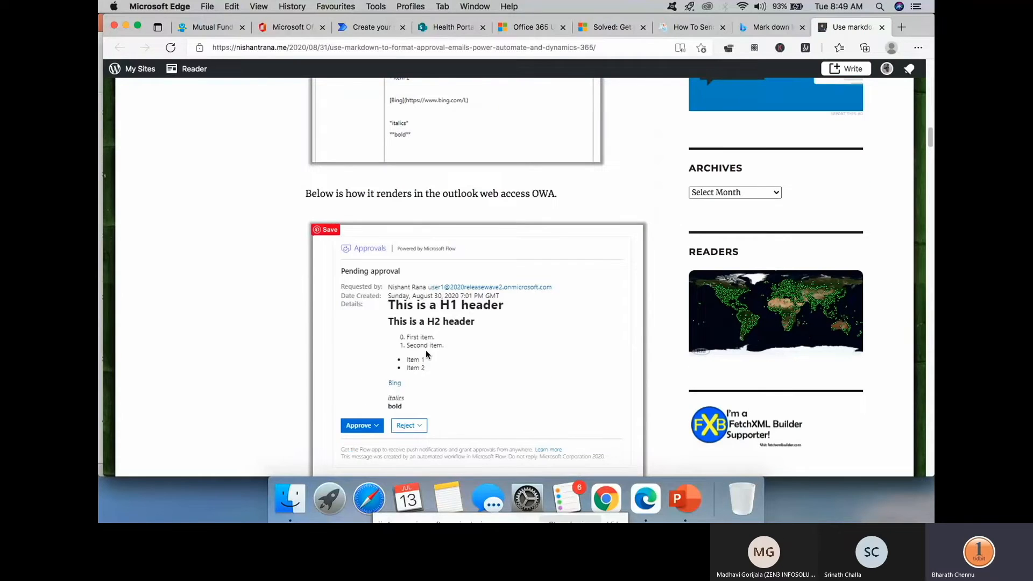
scroll(426, 140, "up", 1)
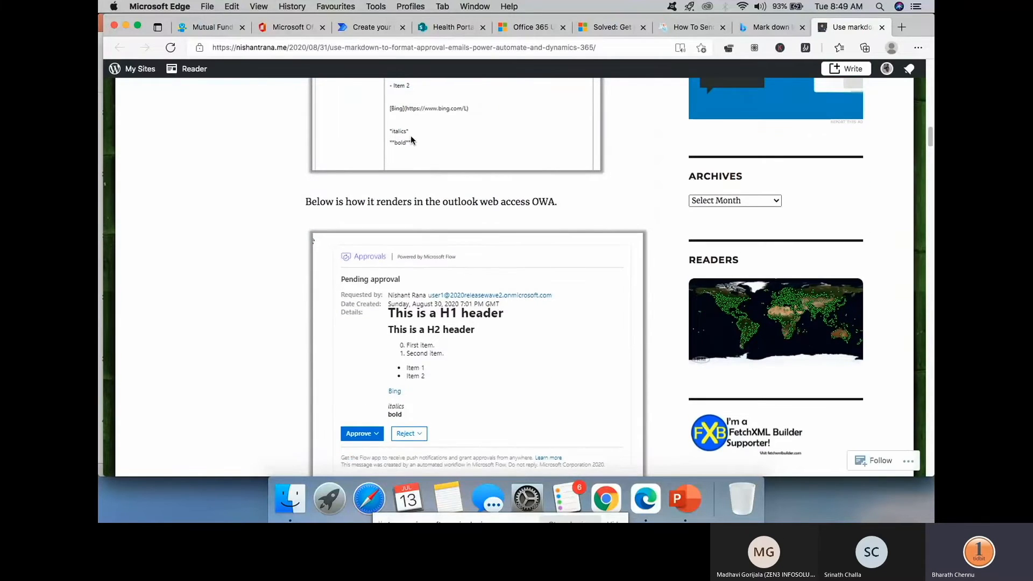
scroll(455, 178, "down", 5)
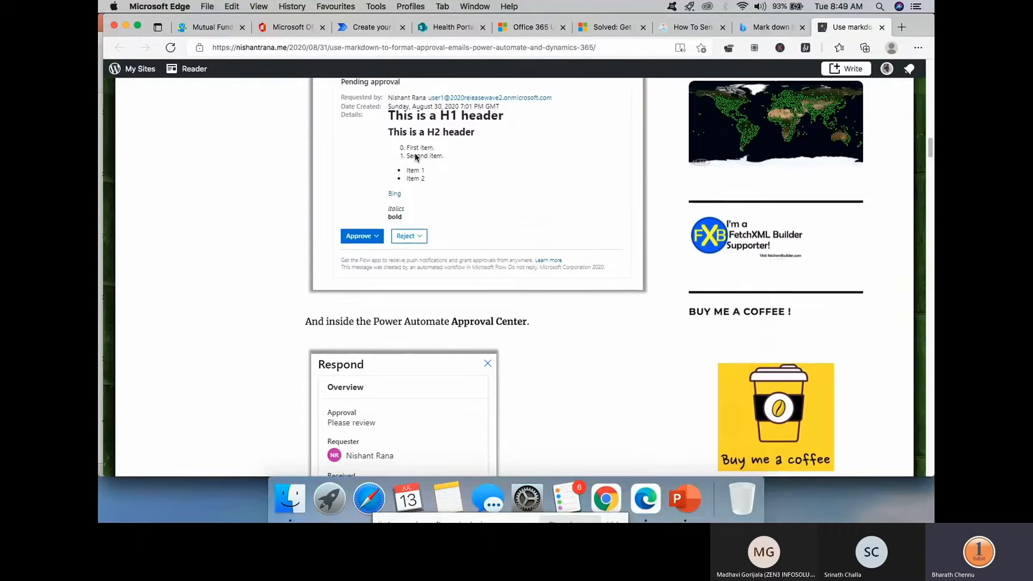
scroll(485, 215, "down", 15)
scroll(486, 218, "down", 15)
- Add an '#Approval Email' heading as the first line of Details
left_click(376, 27)
type("#")
key("BackSpace")
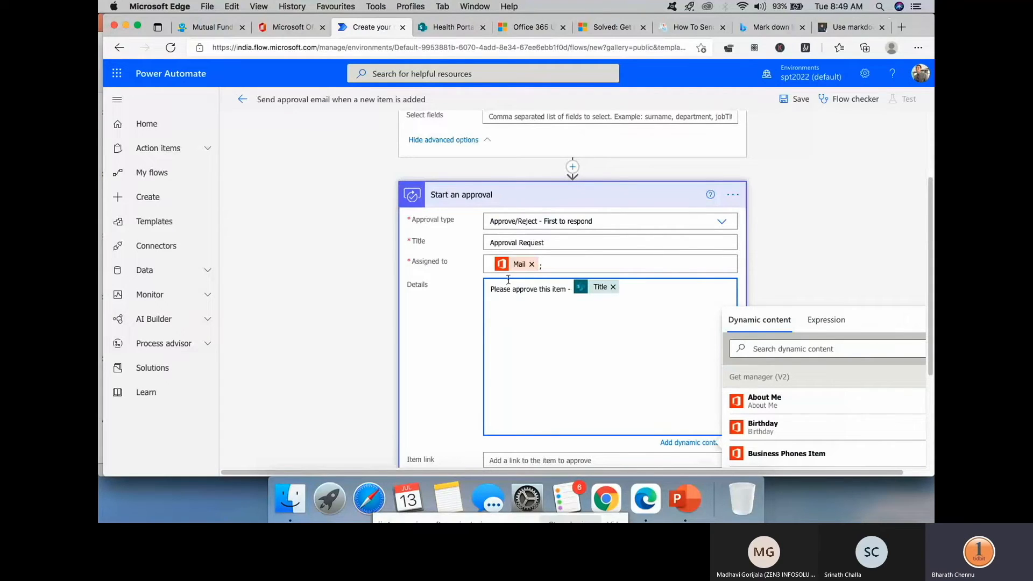
type("#")
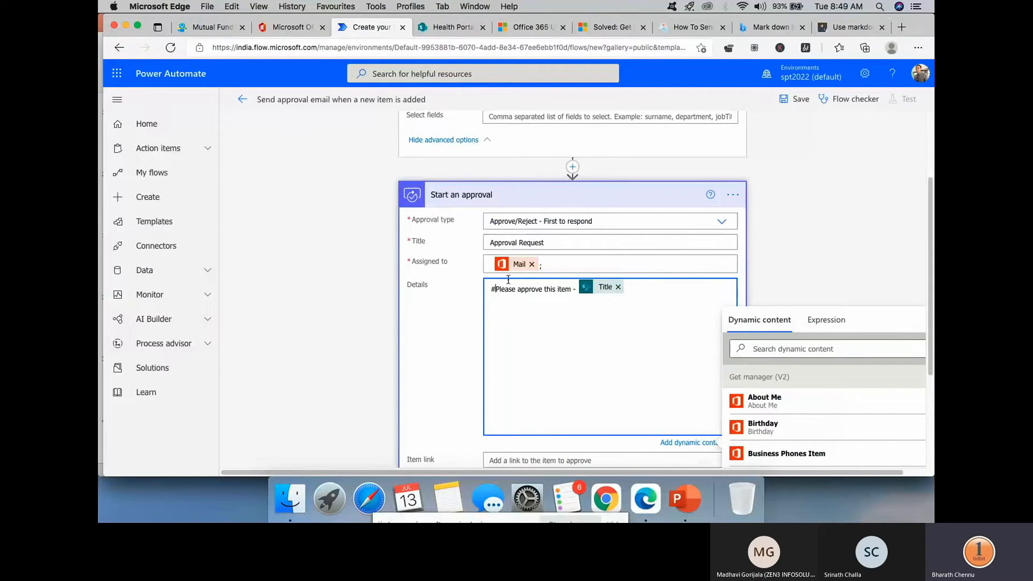
key("Return")
key("Return")
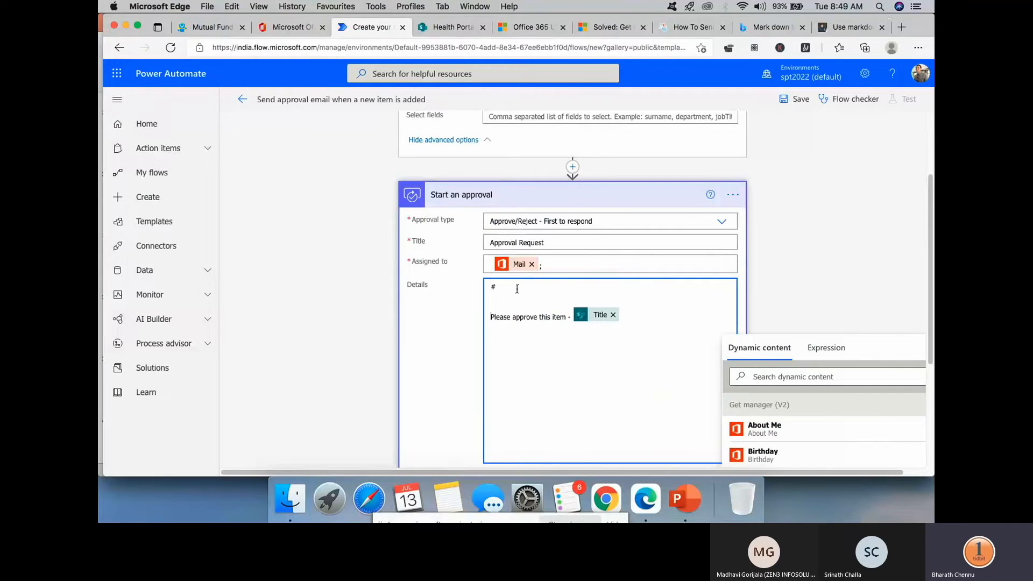
type("App")
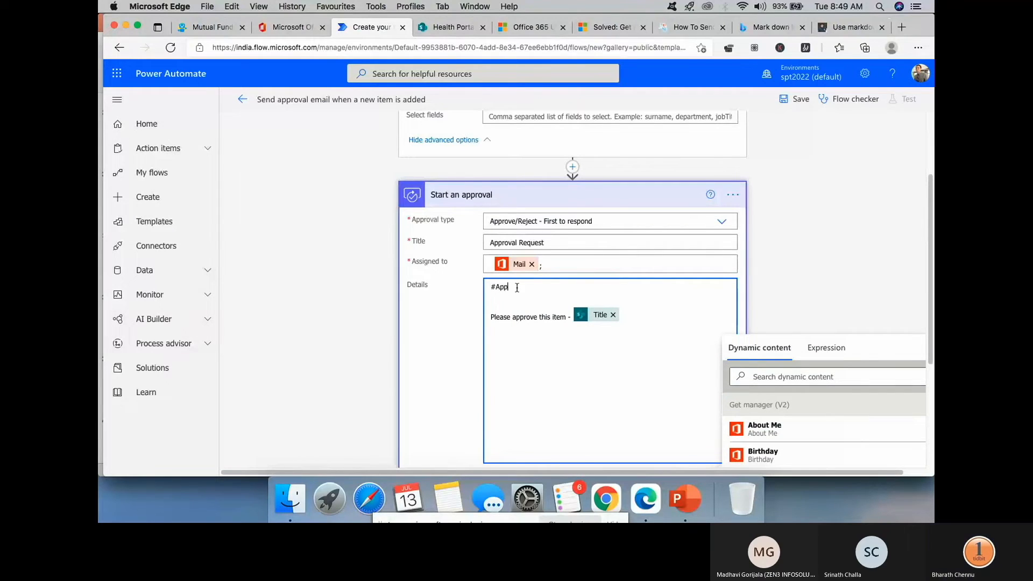
type("roval Email")
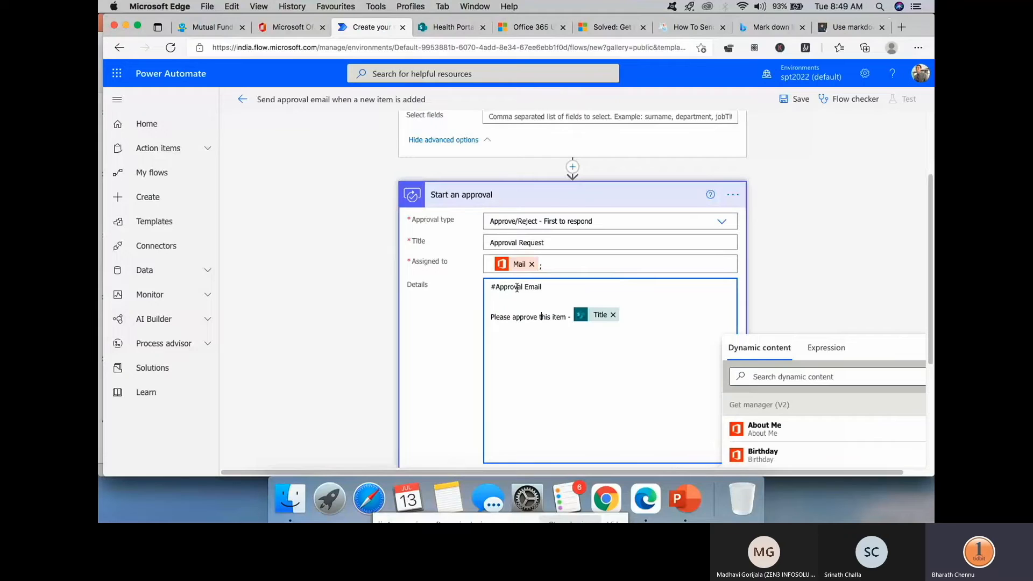
- Start a '[For more' link line below the approval message
left_click(554, 354)
type("For more")
key("super+Left")
type("[")
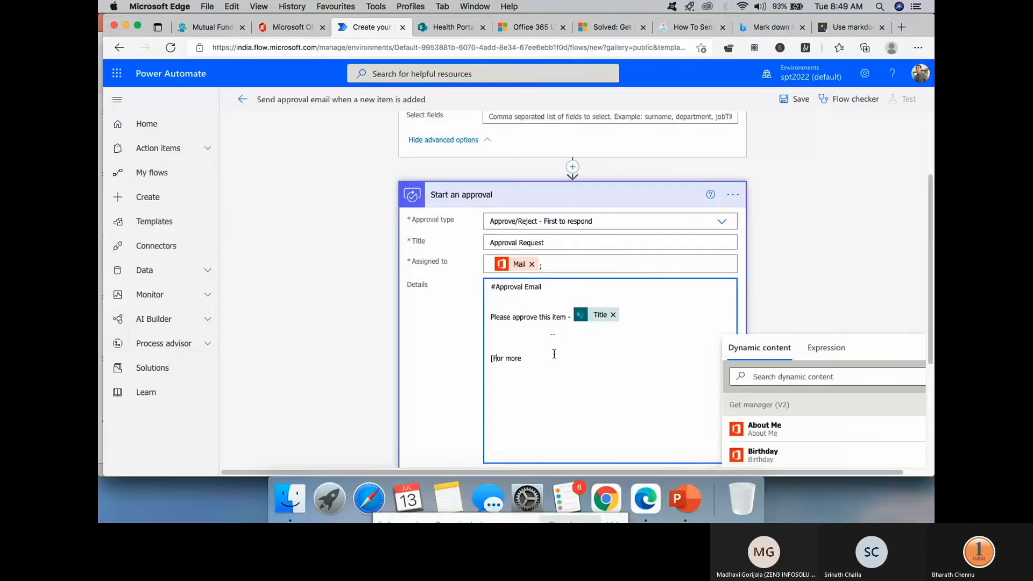
key("Right")
key("Right")
key("Right")
key("Right")
key("Right")
key("Return")
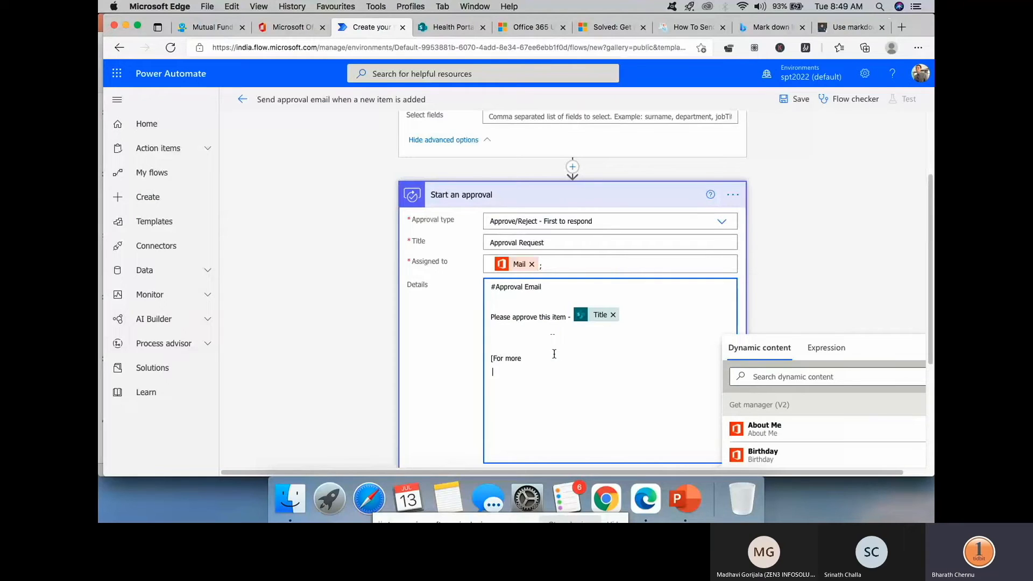
left_click(528, 355)
type("dlick here](http://www.apple.com")
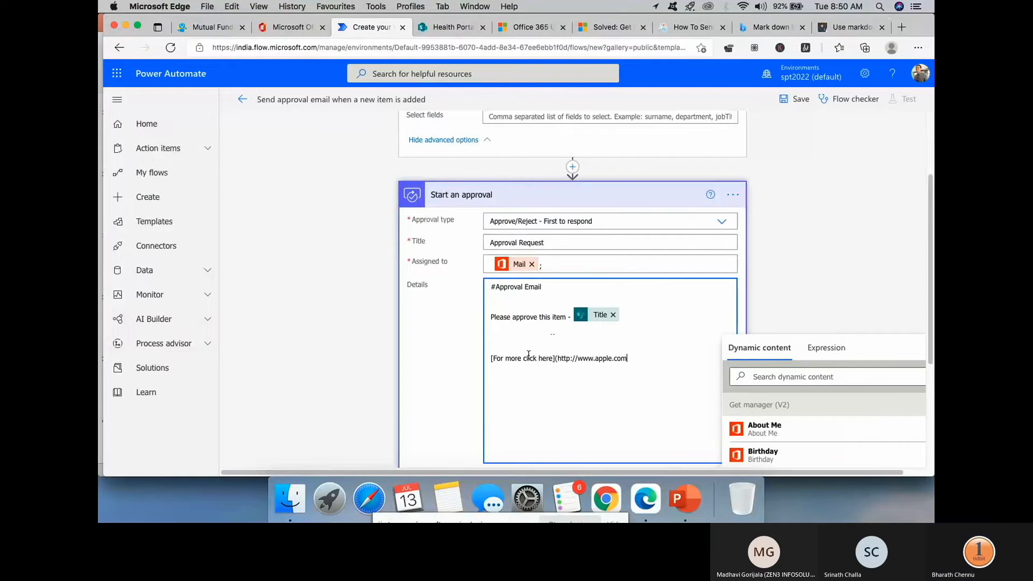
type(")")
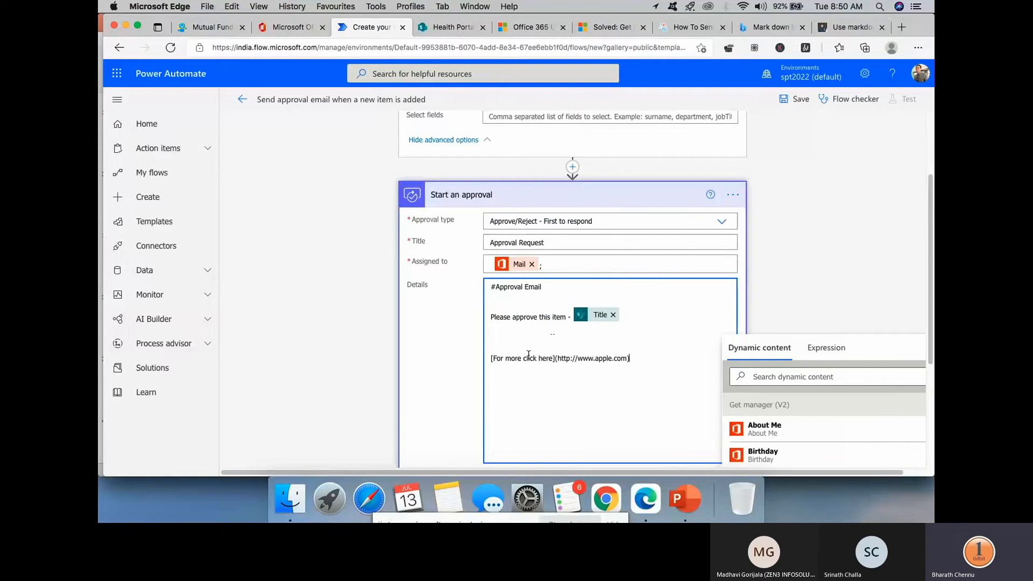
left_click(558, 329)
key("Return")
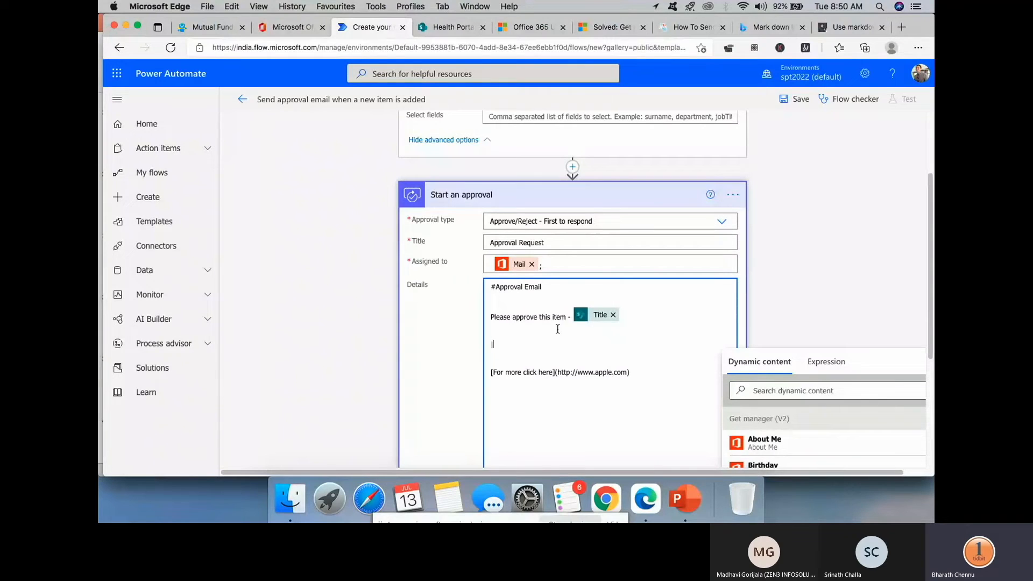
type("Column1|--")
key("BackSpace")
key("BackSpace")
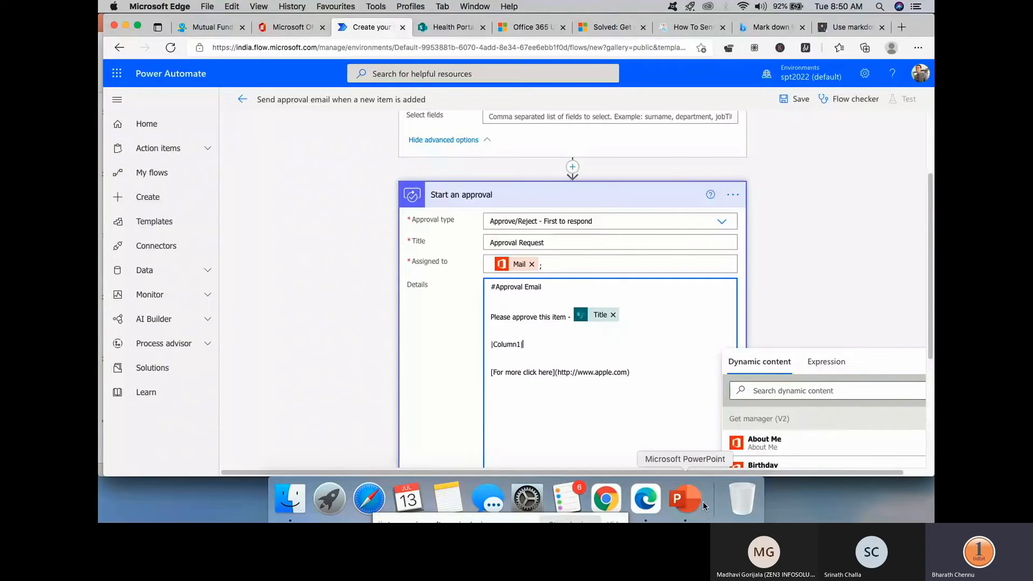
- In PowerPoint, show slide 40 with the Contoso discount policy markdown table example
left_click(696, 500)
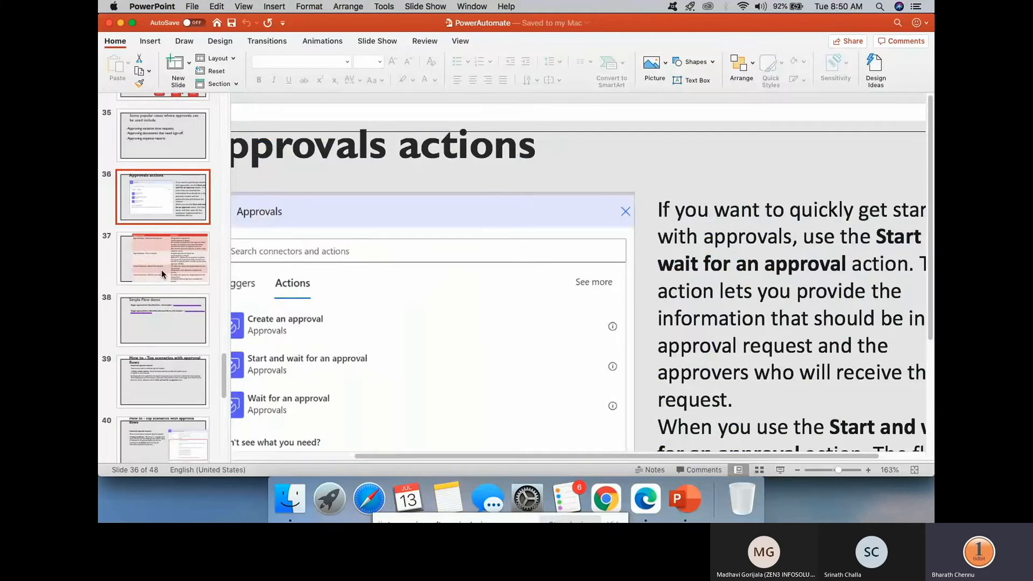
scroll(162, 275, "down", 8)
scroll(161, 271, "down", 5)
scroll(163, 354, "up", 5)
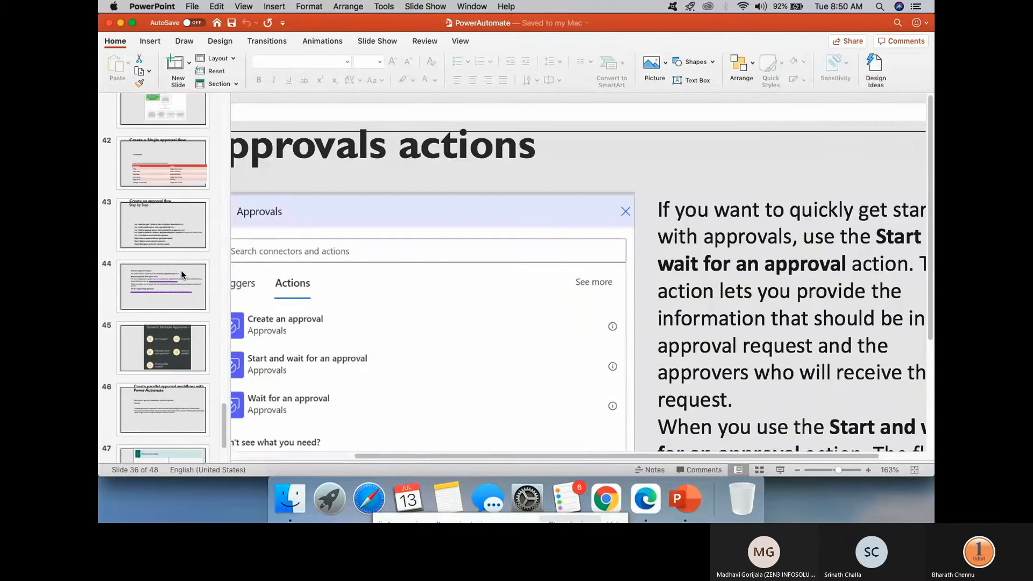
left_click(180, 242)
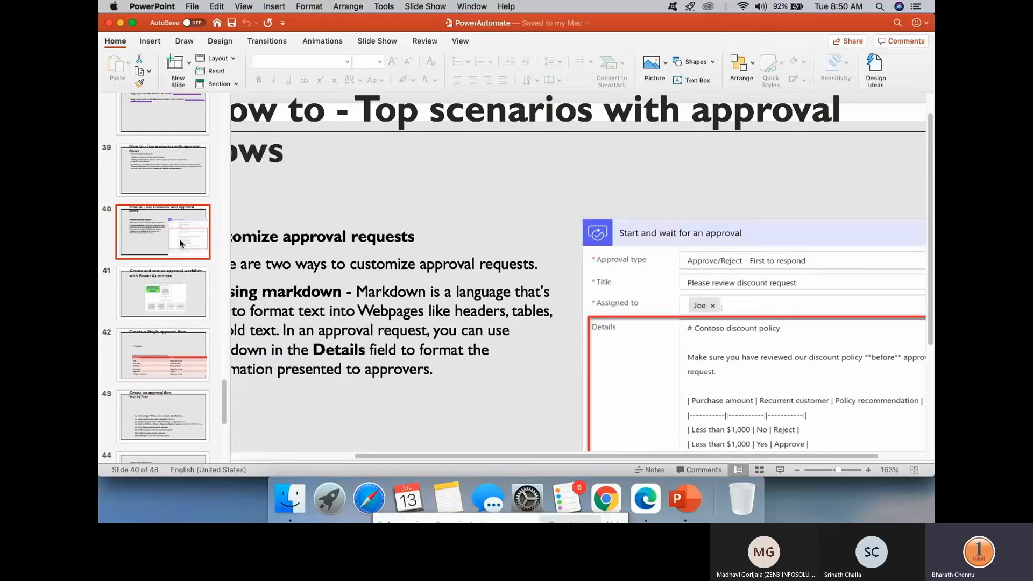
scroll(742, 398, "down", 2)
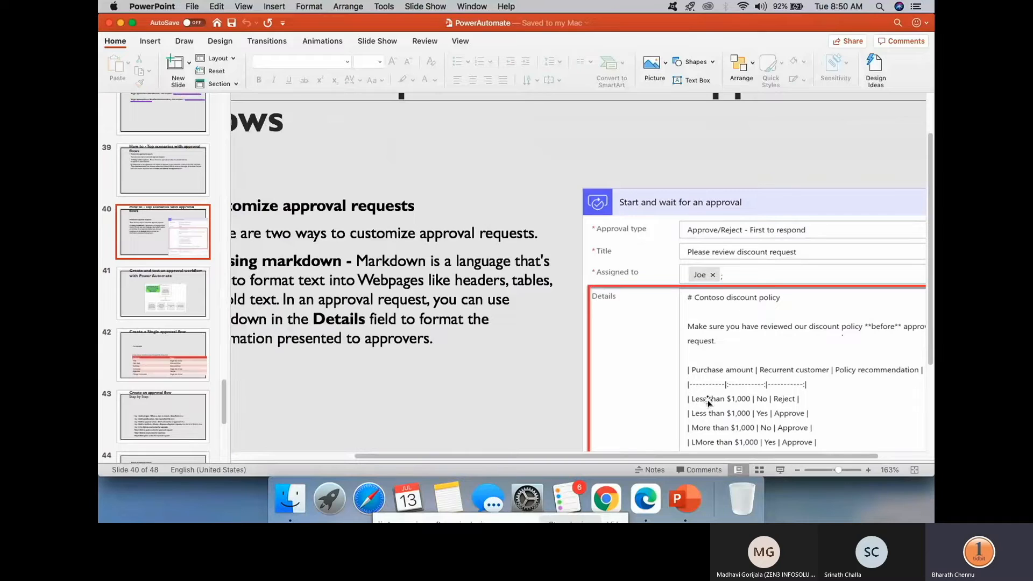
- Extend the Details table header to '|Column1|Column 2|Column 3|'
left_click(641, 496)
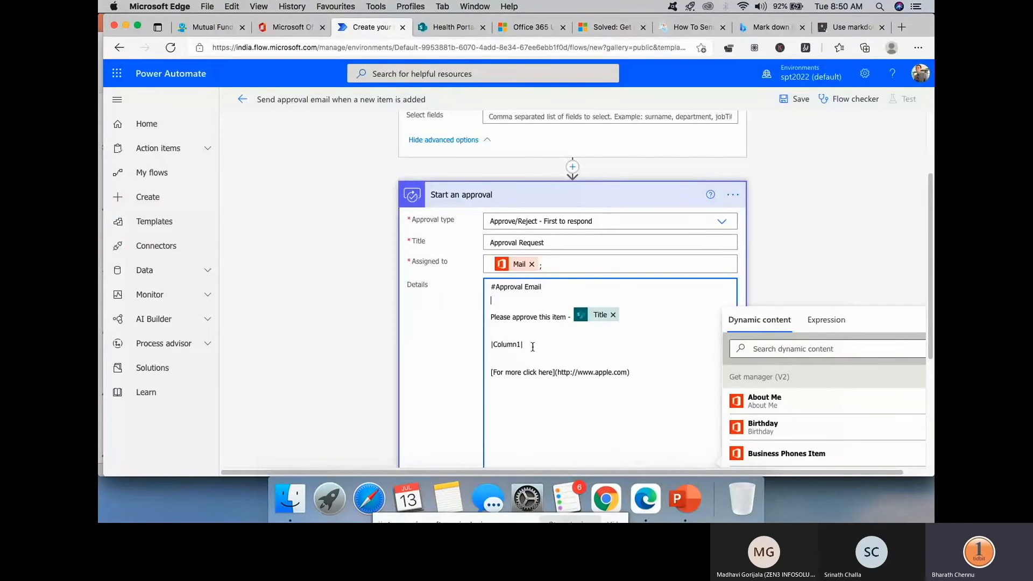
type("Column 2|")
key("BackSpace")
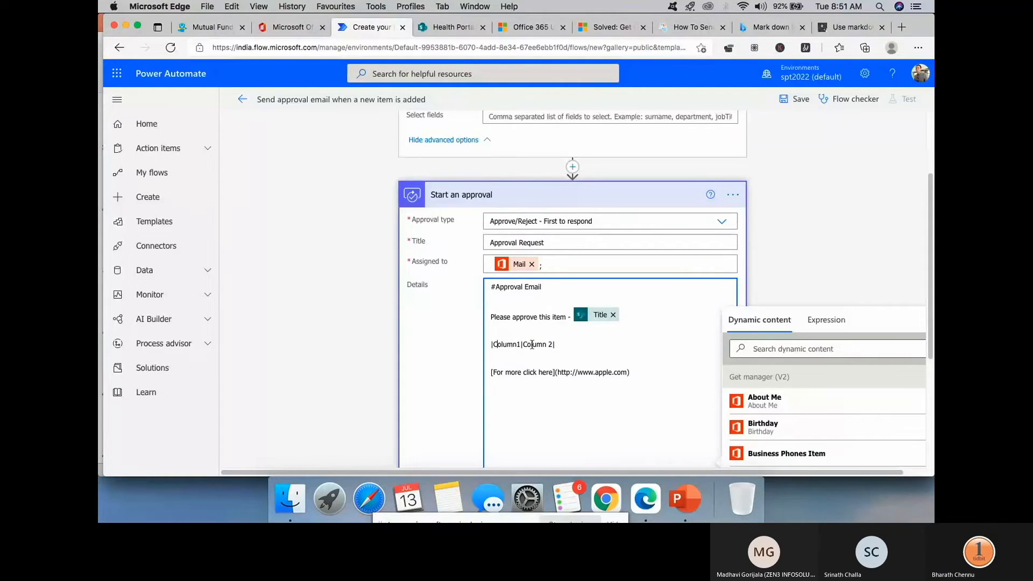
key("shift+Right")
left_click(575, 345)
type("Column 3|")
- Add the dashed separator row '|----------|------------|----------|' under the header
key("Return")
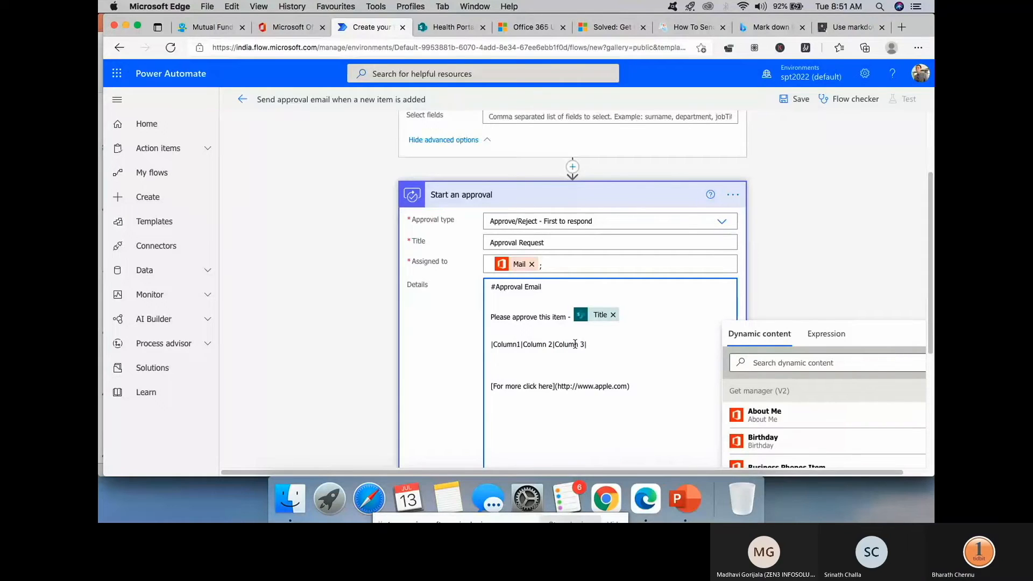
type("|-")
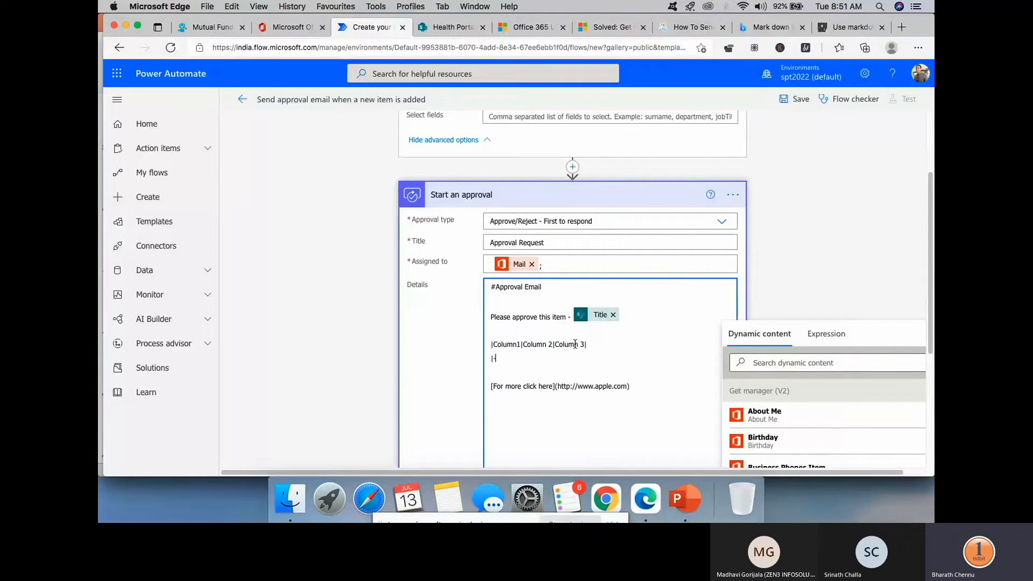
type("---------|---------")
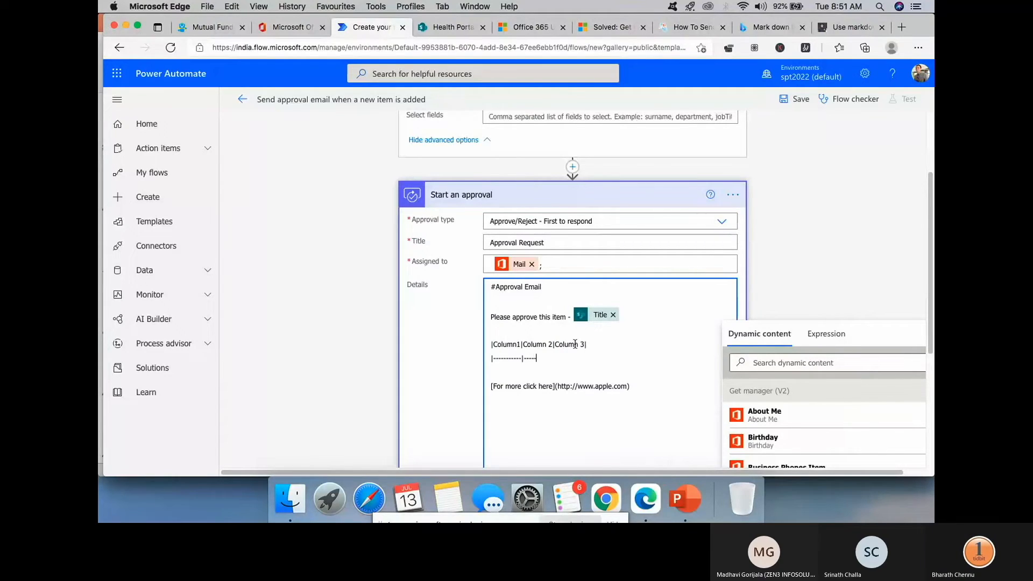
type("---")
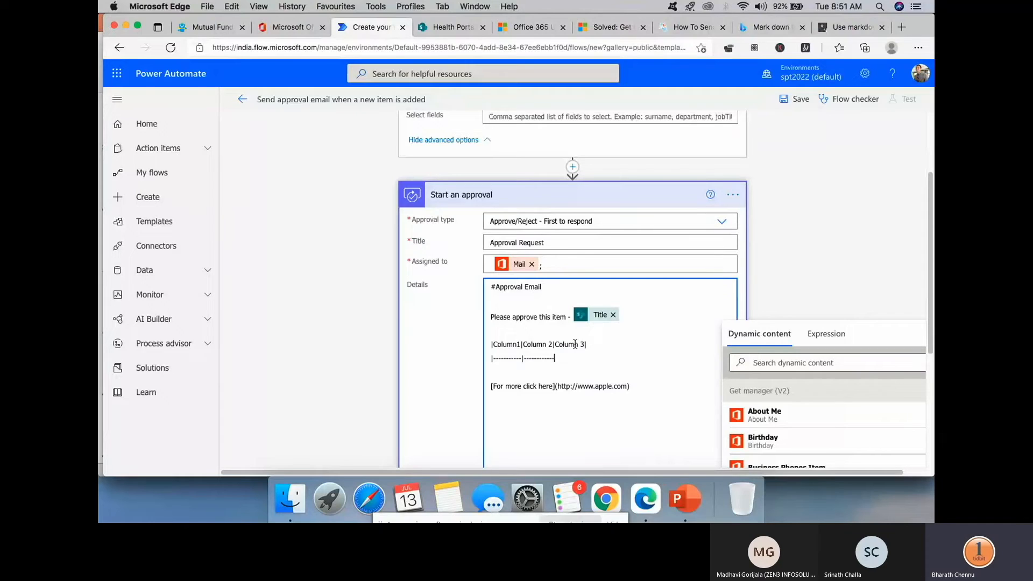
type("|")
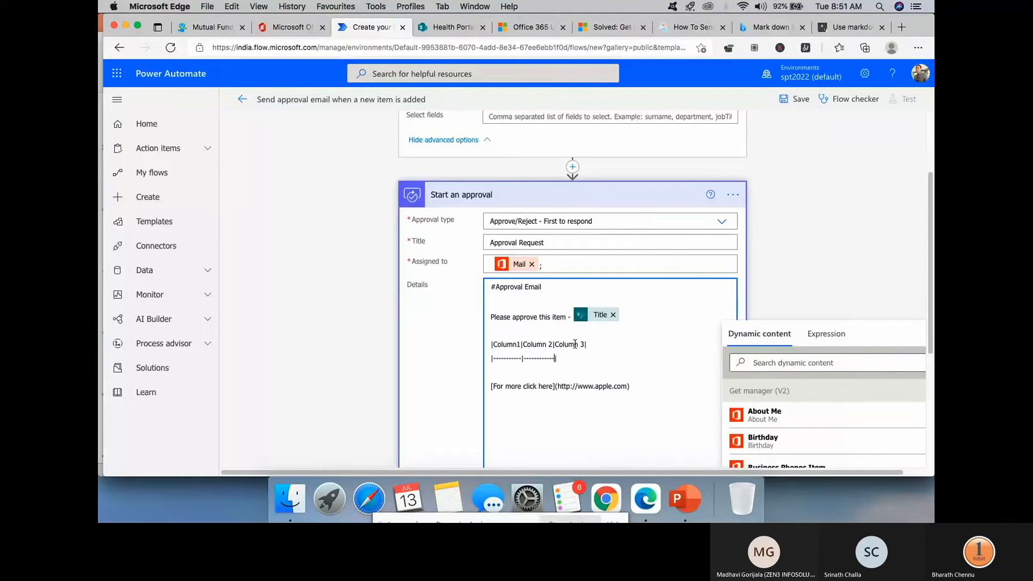
key("BackSpace")
type("----------")
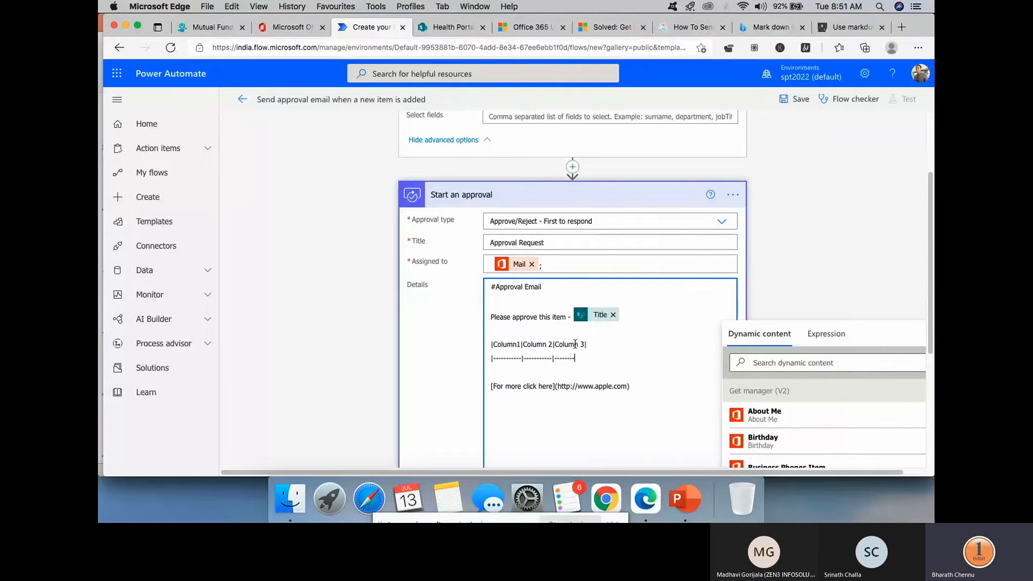
type("|")
left_click(691, 501)
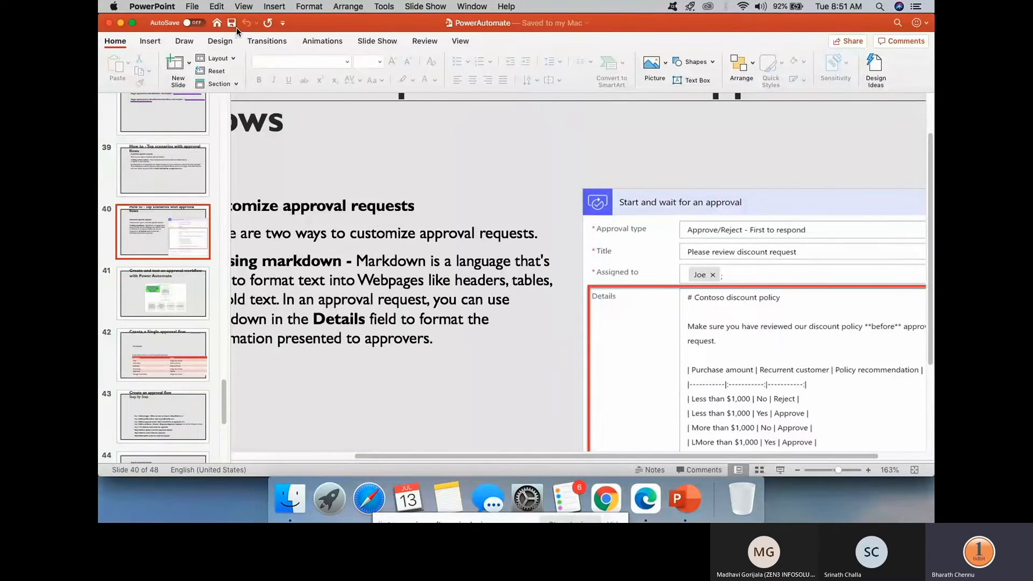
- Add a new line under the separator row and begin the first table row with '| Hai'
left_click(122, 23)
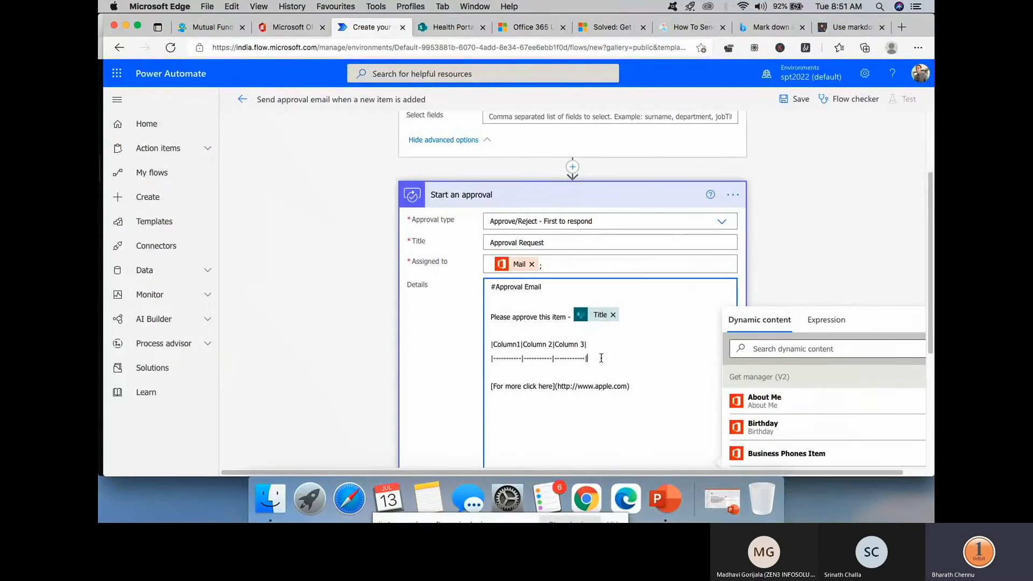
key("Return")
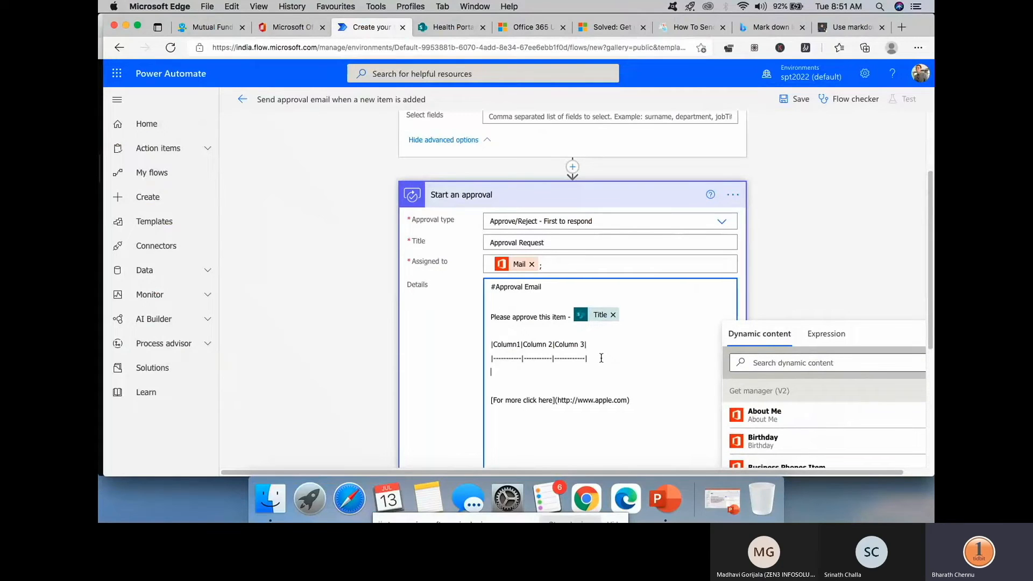
type("| Hai ||Hai|Hai|")
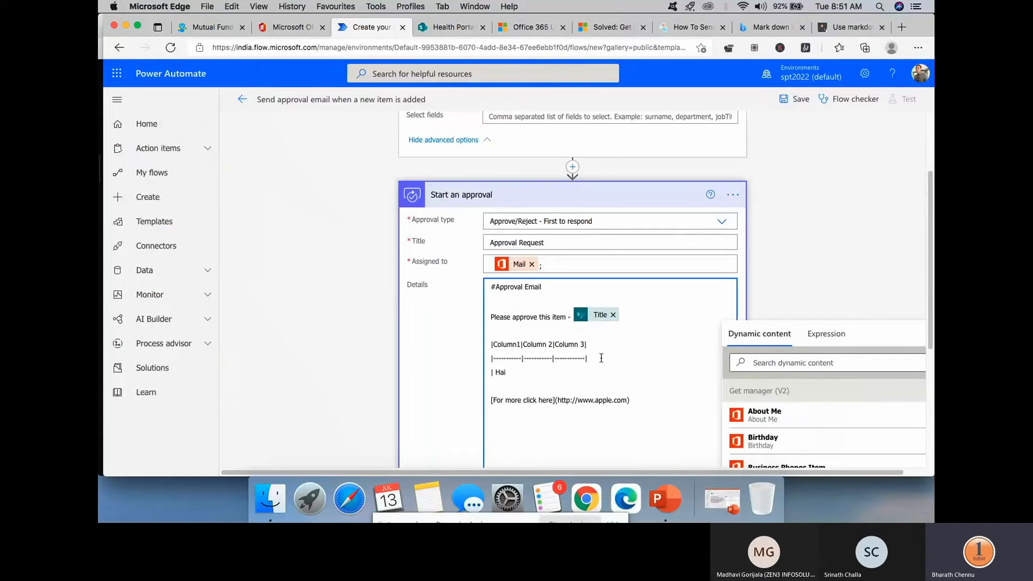
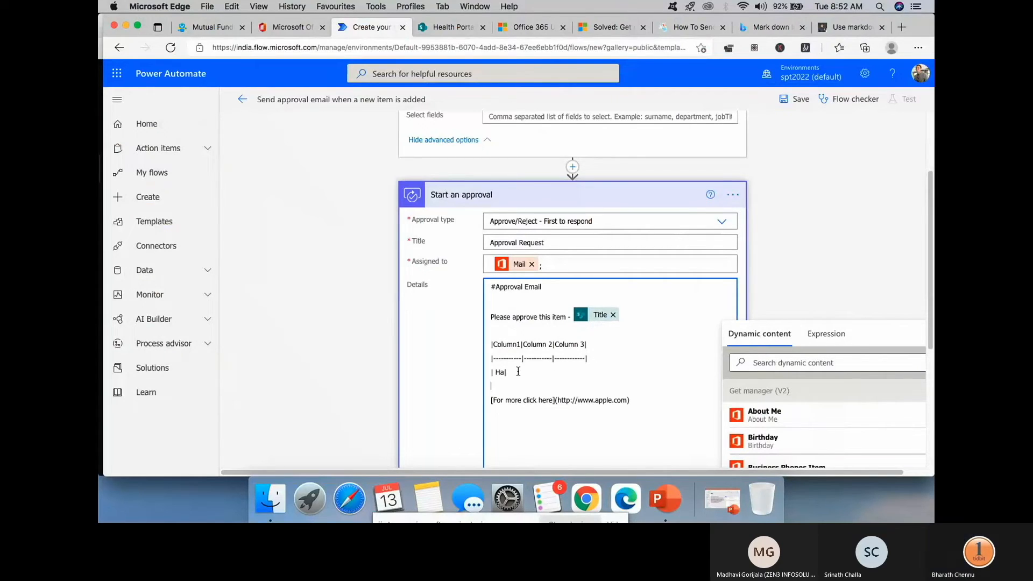
- Fill all three cells of the table row with Hai and remove the extra space
type("i")
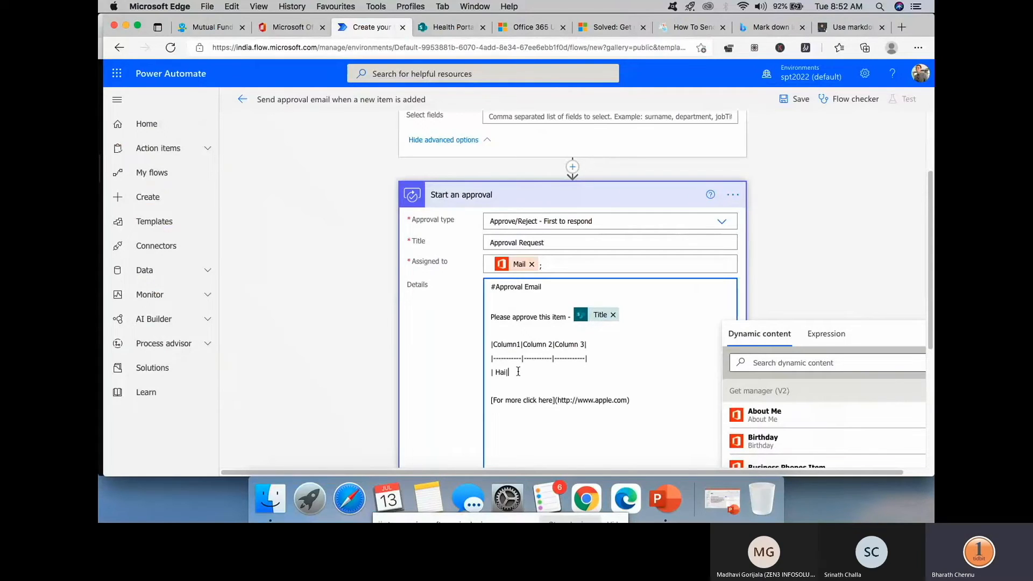
type("|Hai|Hai|")
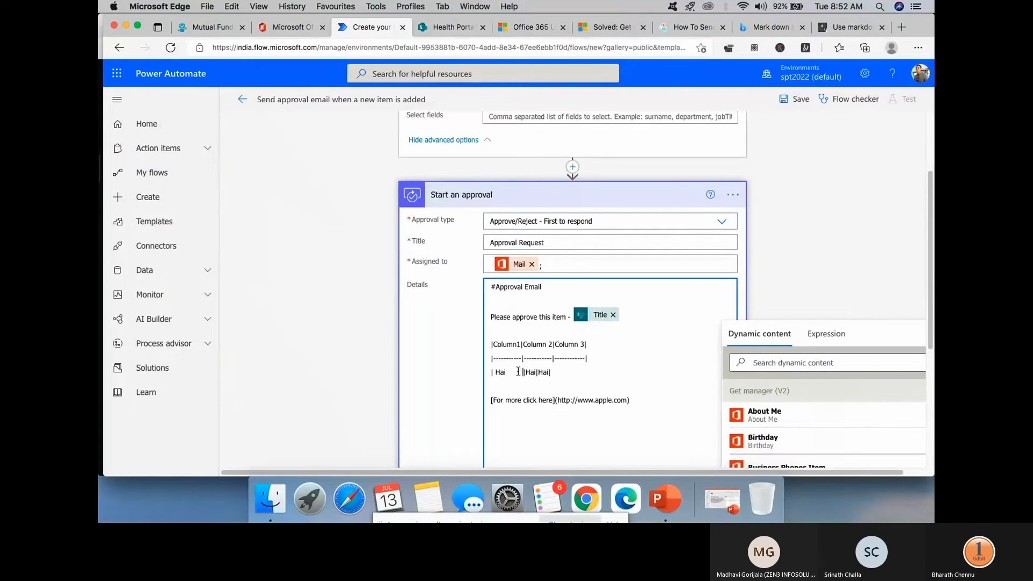
key("BackSpace")
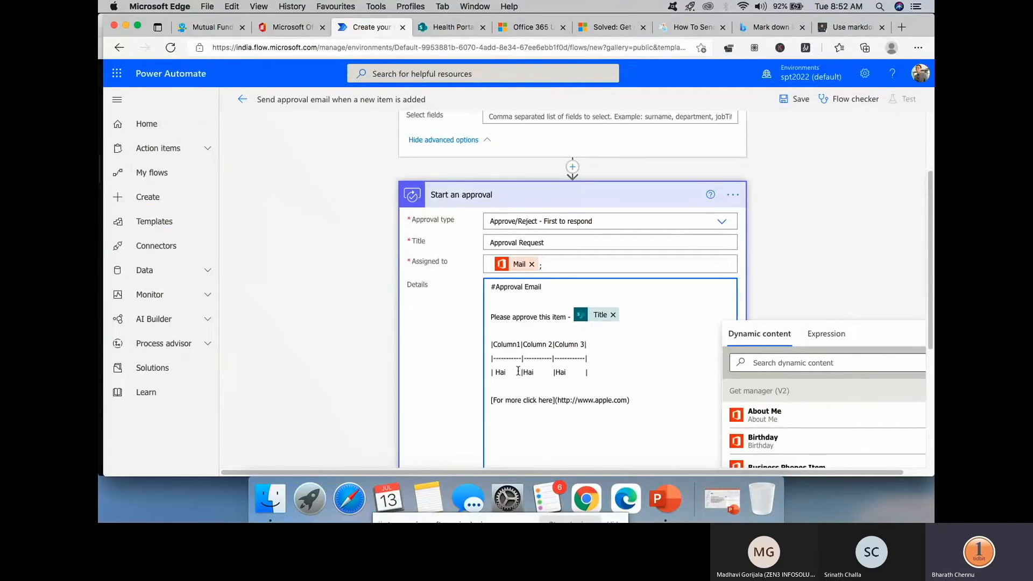
scroll(518, 370, "down", 2)
- Add the line '**This is an automated message**' below the link
left_click(522, 345)
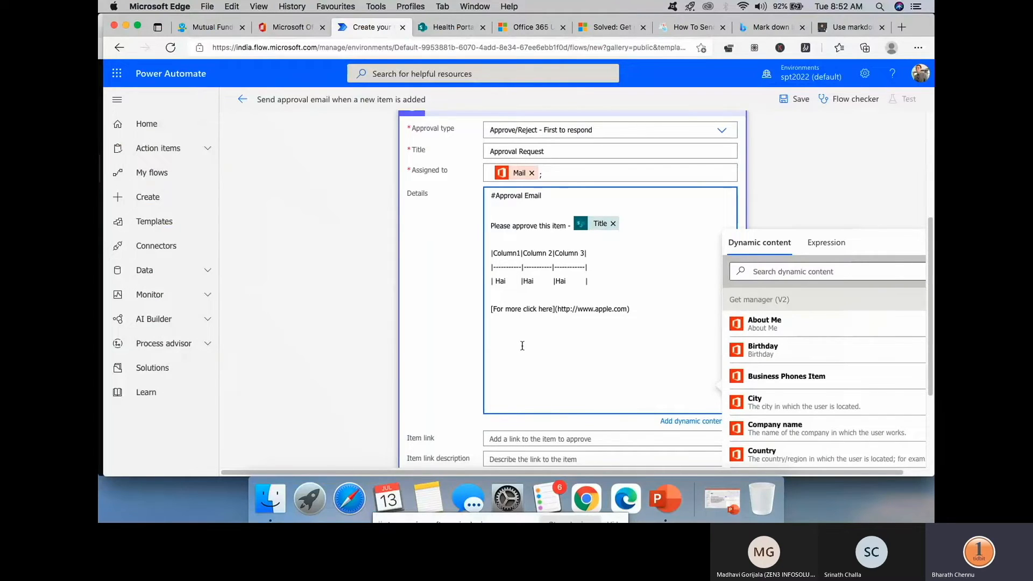
type("**This is an automated message**")
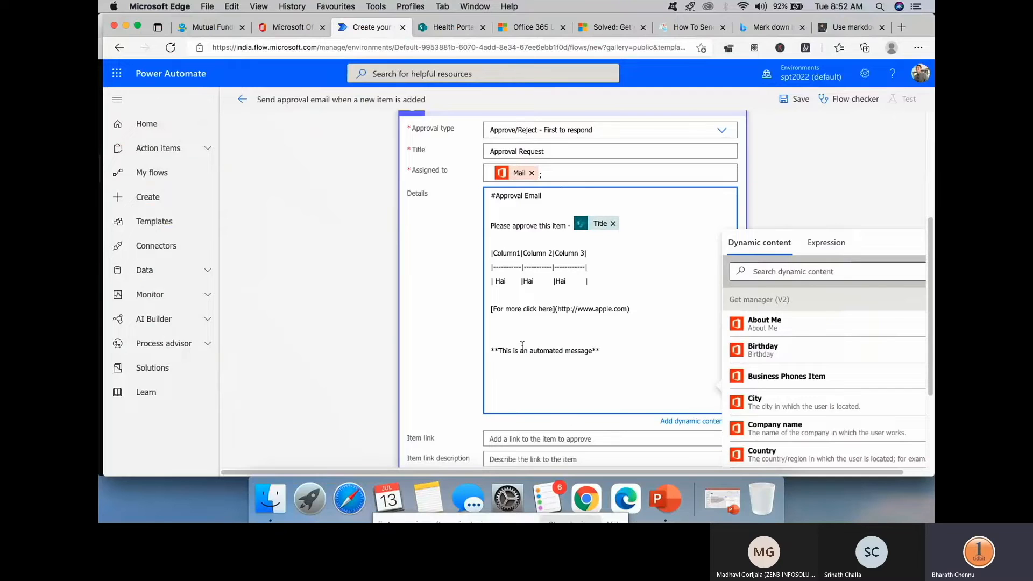
scroll(520, 342, "down", 3)
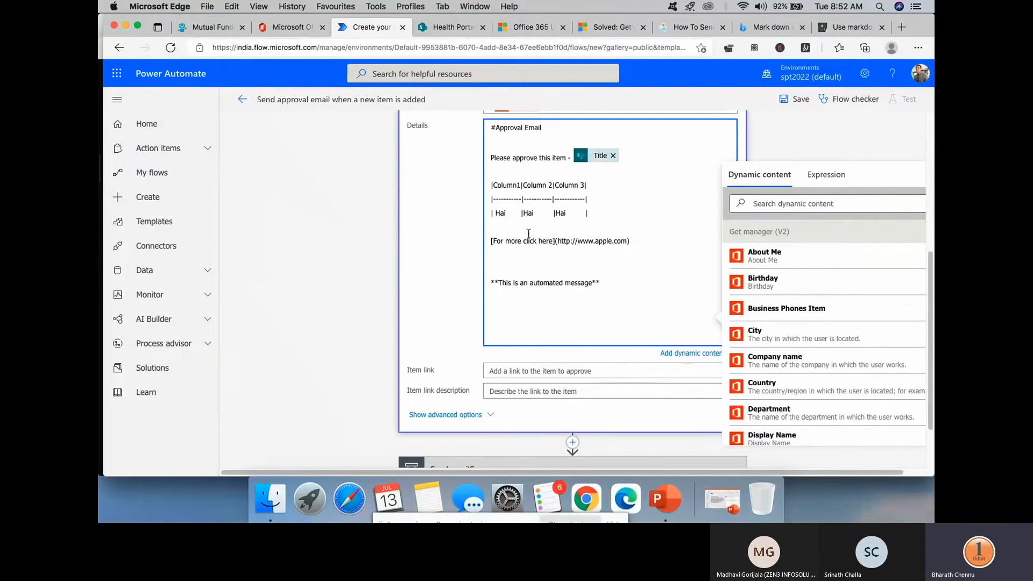
- Set the approval's Item link to the trigger's Link to item dynamic value
left_click(533, 371)
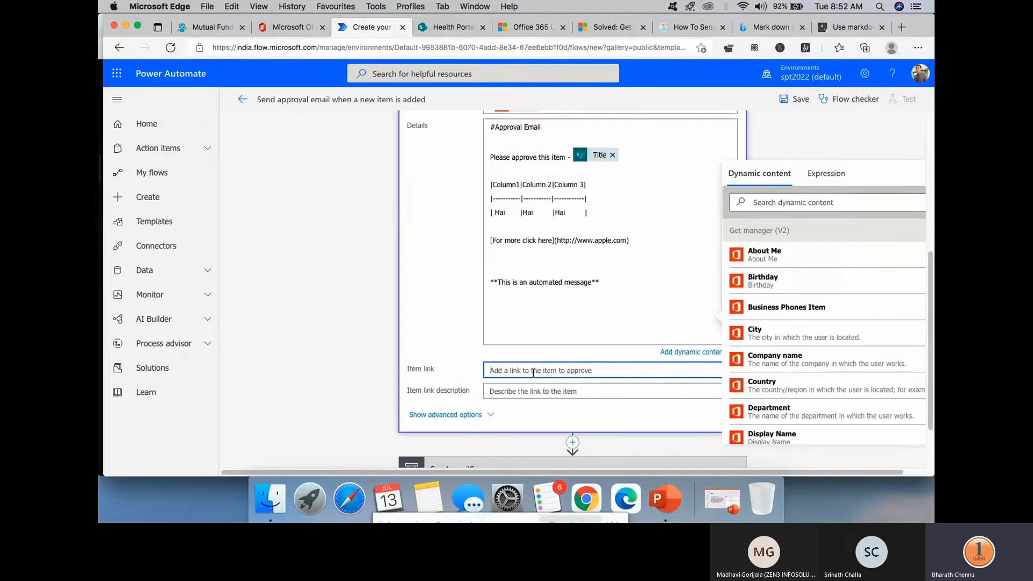
scroll(784, 311, "down", 10)
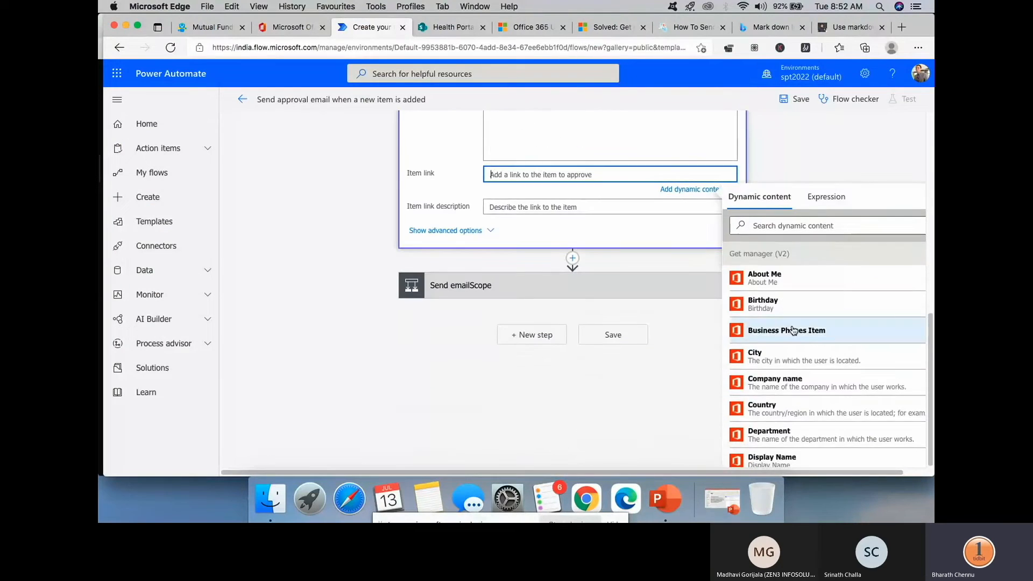
scroll(787, 314, "down", 15)
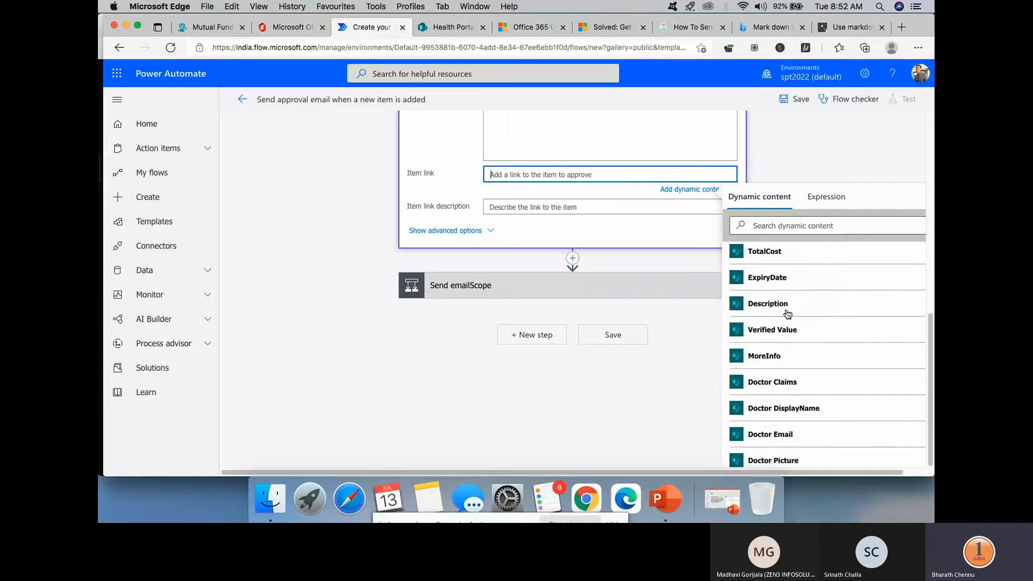
scroll(788, 313, "down", 15)
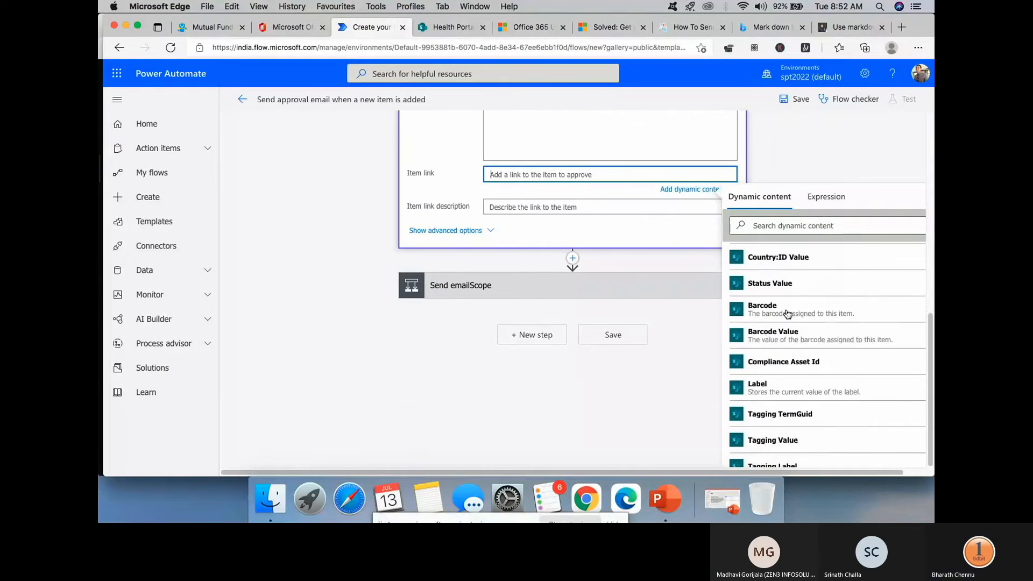
left_click(752, 226)
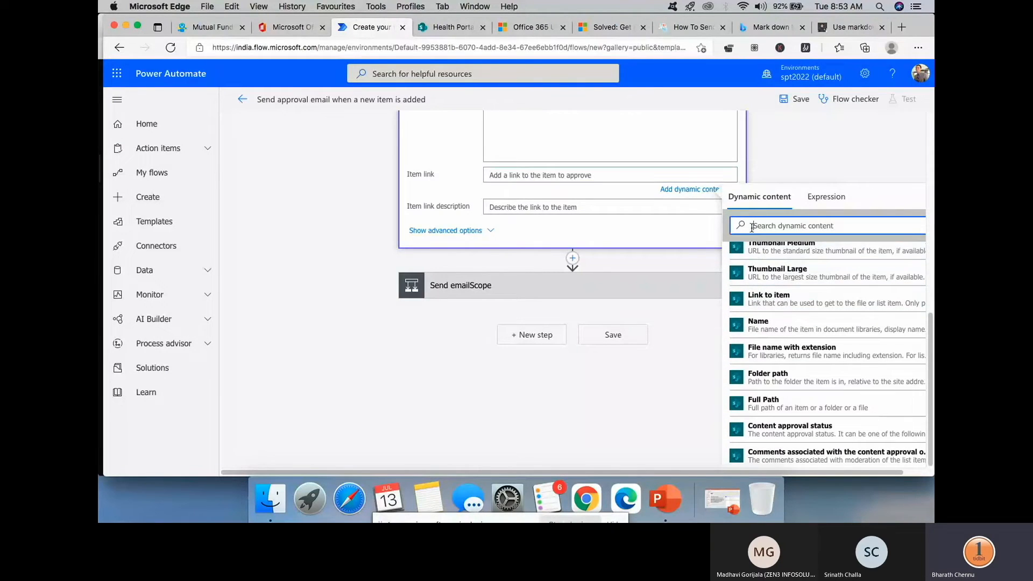
type("link")
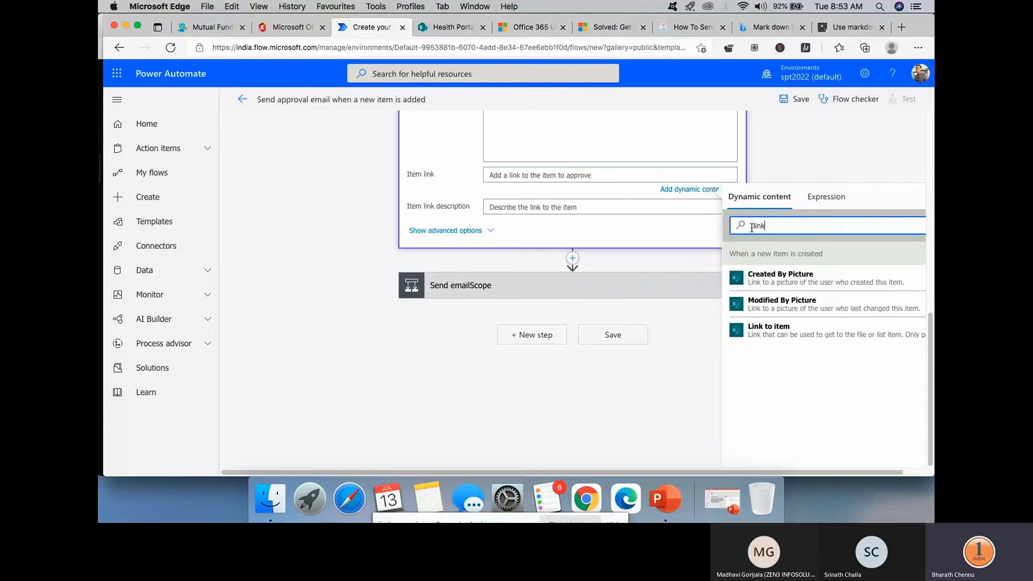
left_click(809, 334)
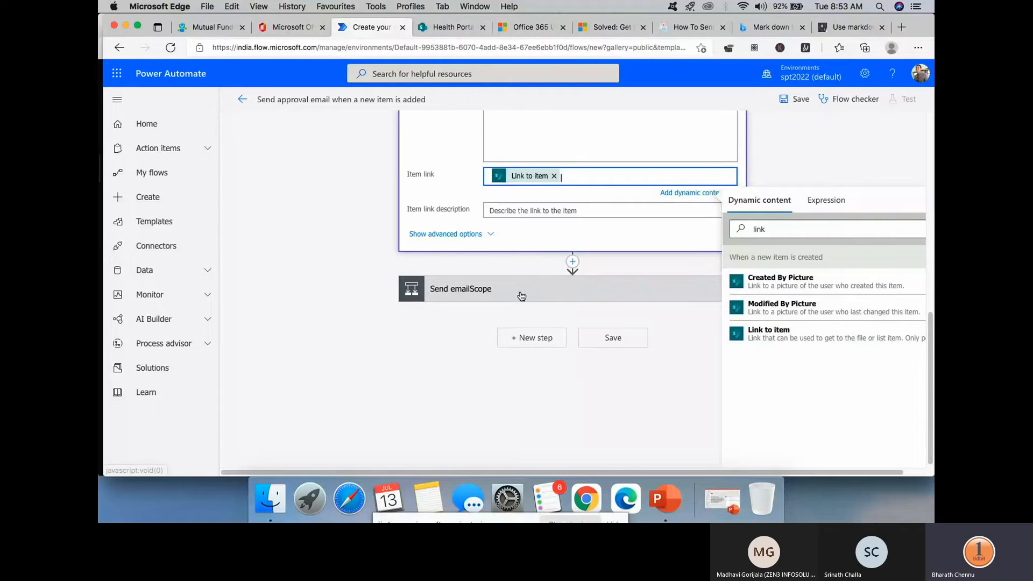
left_click(842, 154)
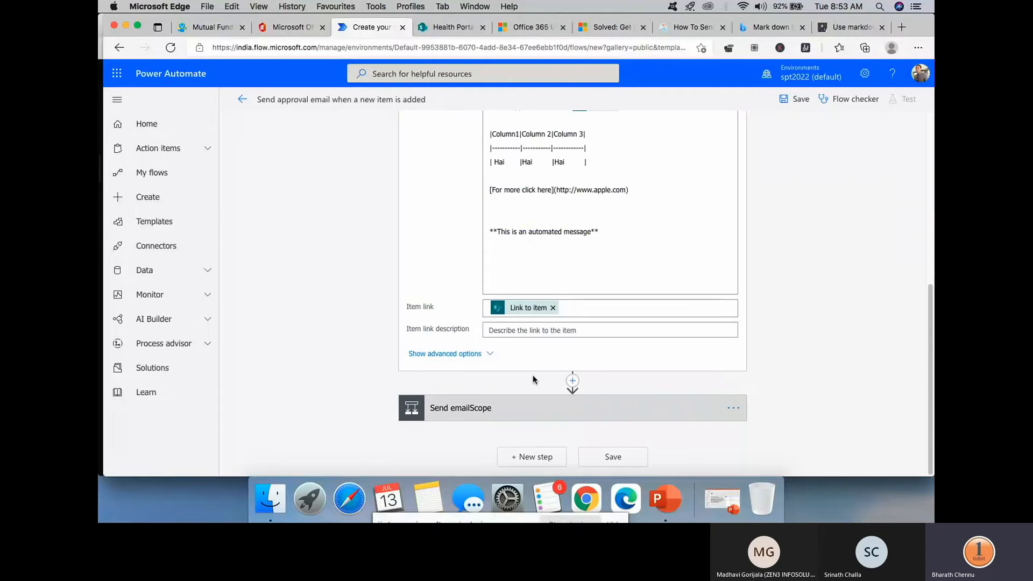
- Expand Send emailScope and its Send email action with advanced options to review recipient, subject and body
left_click(530, 407)
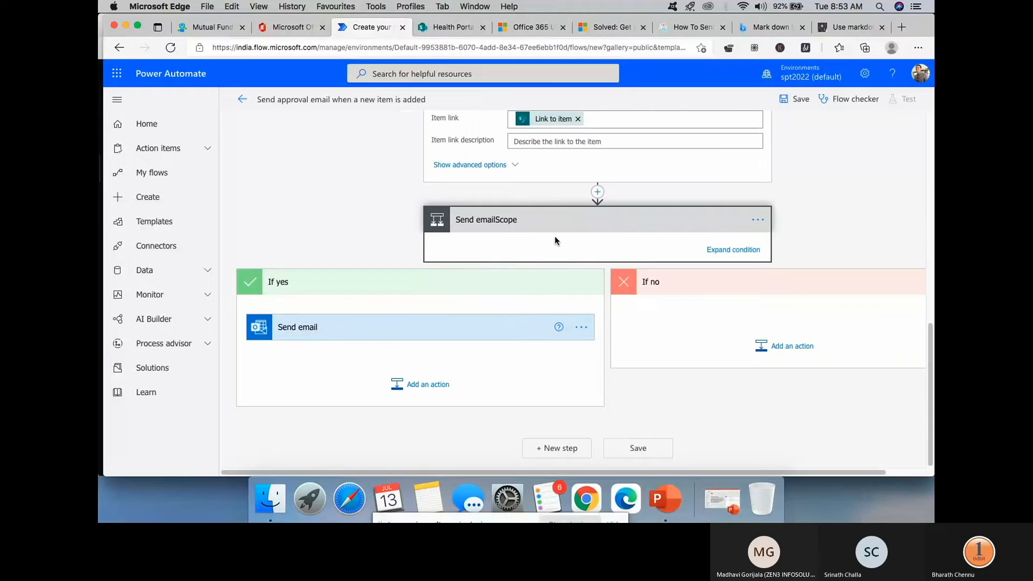
scroll(555, 241, "up", 2)
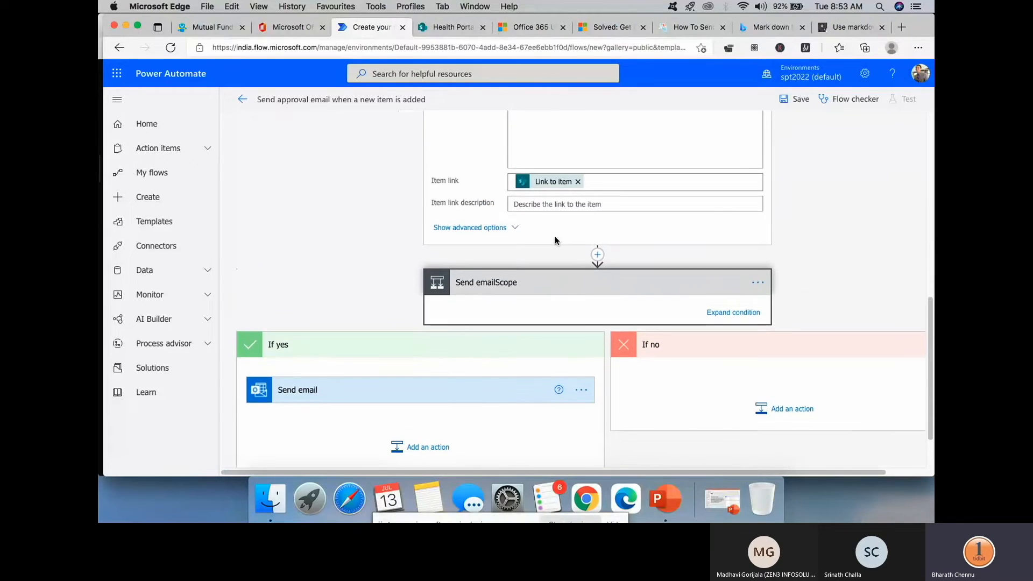
left_click(451, 390)
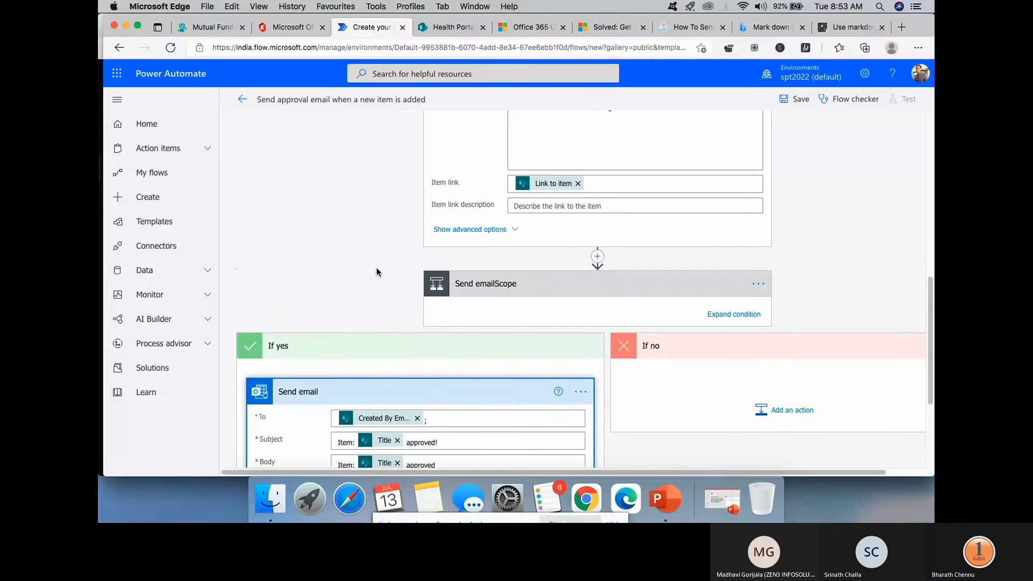
scroll(376, 267, "down", 3)
left_click(337, 393)
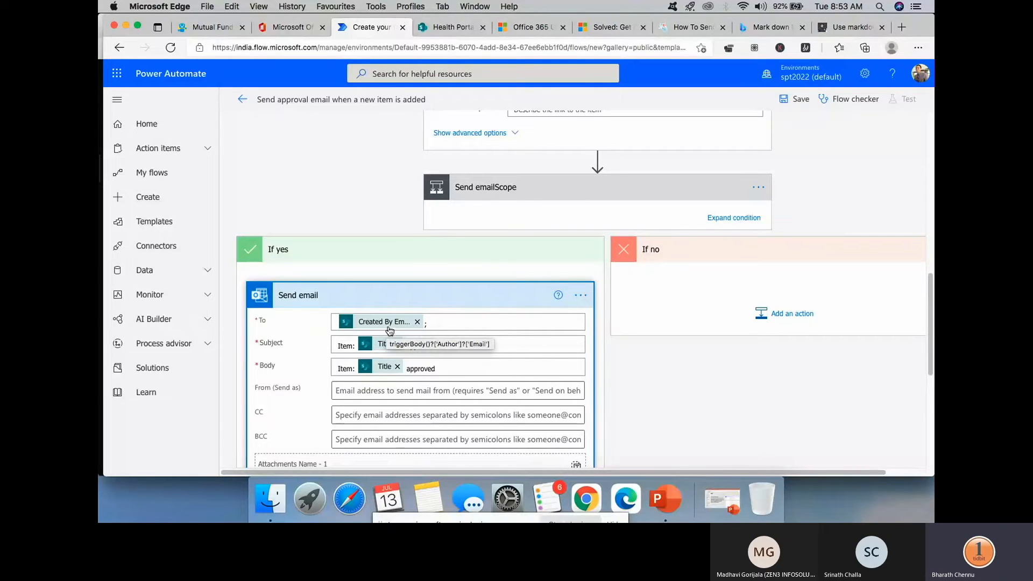
scroll(549, 296, "down", 6)
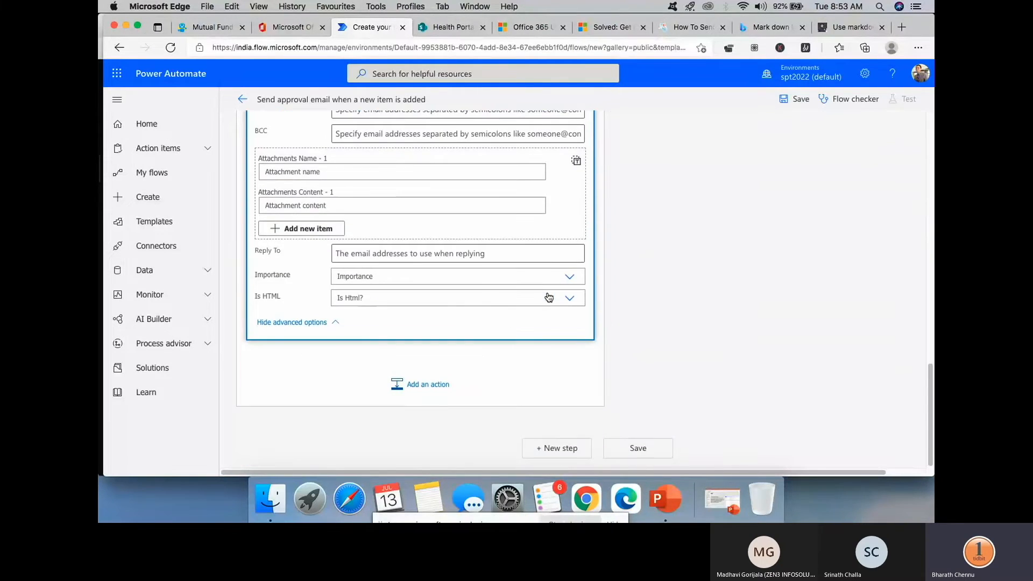
scroll(709, 268, "up", 15)
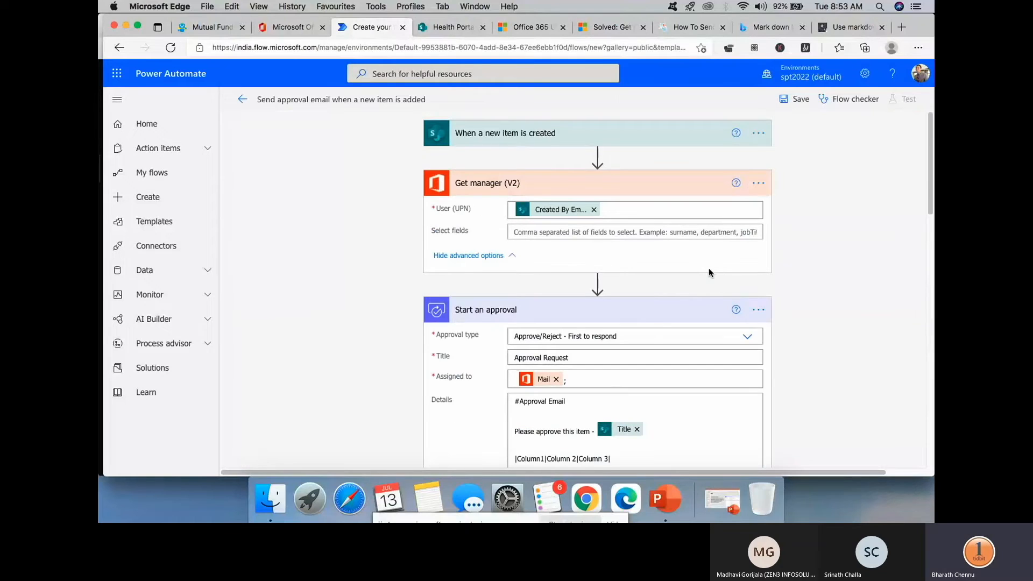
- Save the flow, start a manual test run, and go to the Health Portal SharePoint tab
left_click(801, 100)
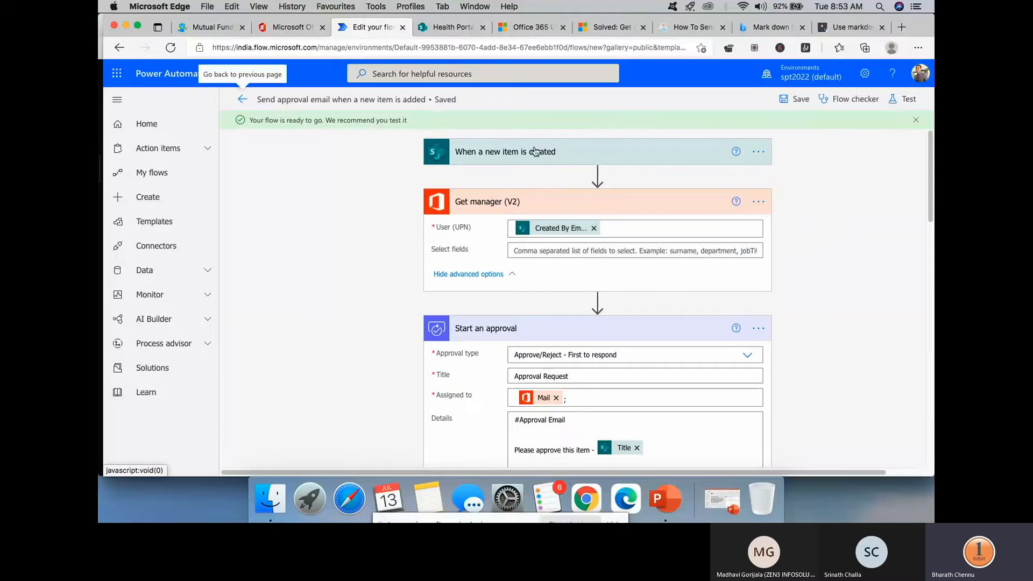
left_click(912, 102)
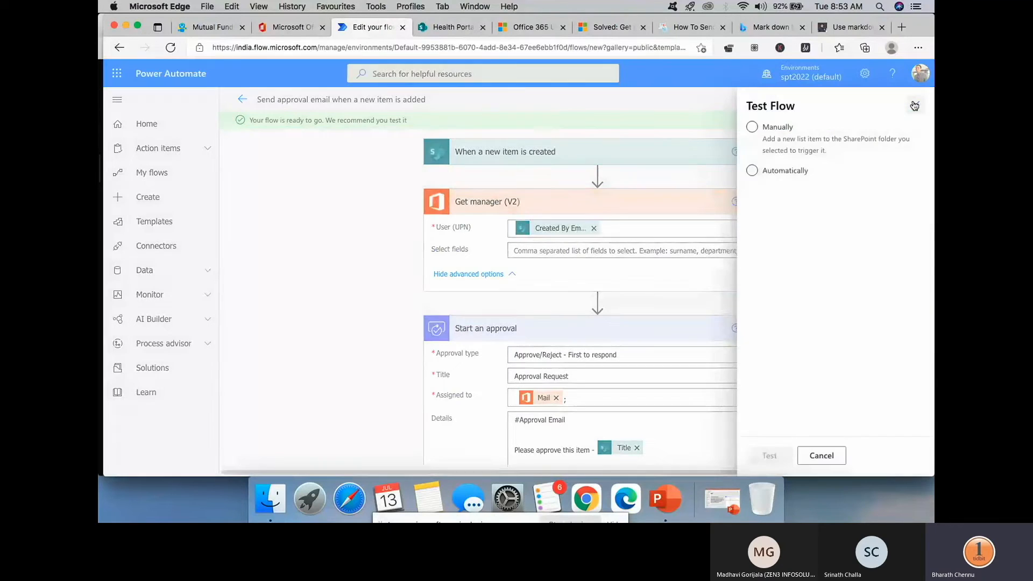
left_click(785, 129)
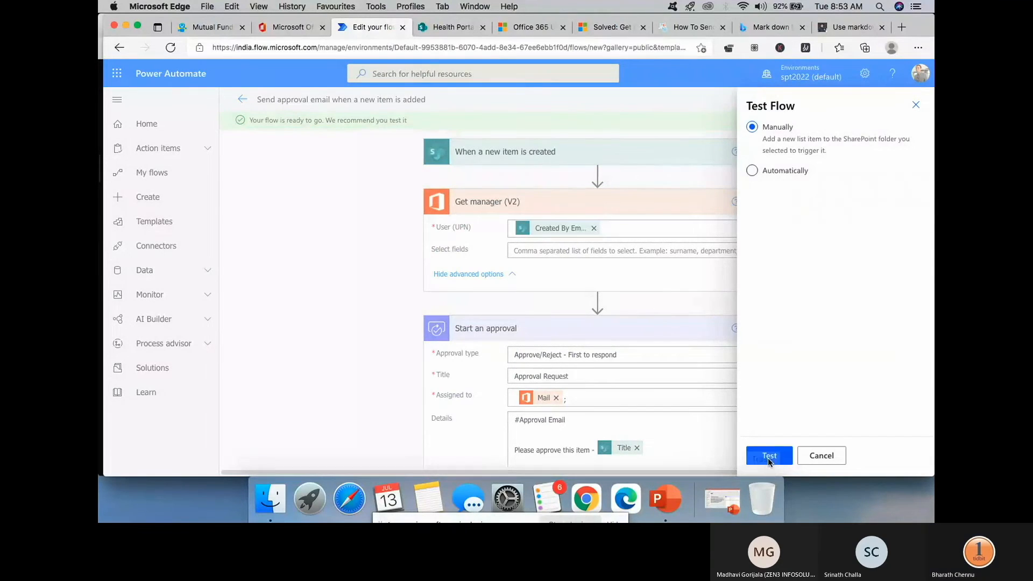
left_click(775, 457)
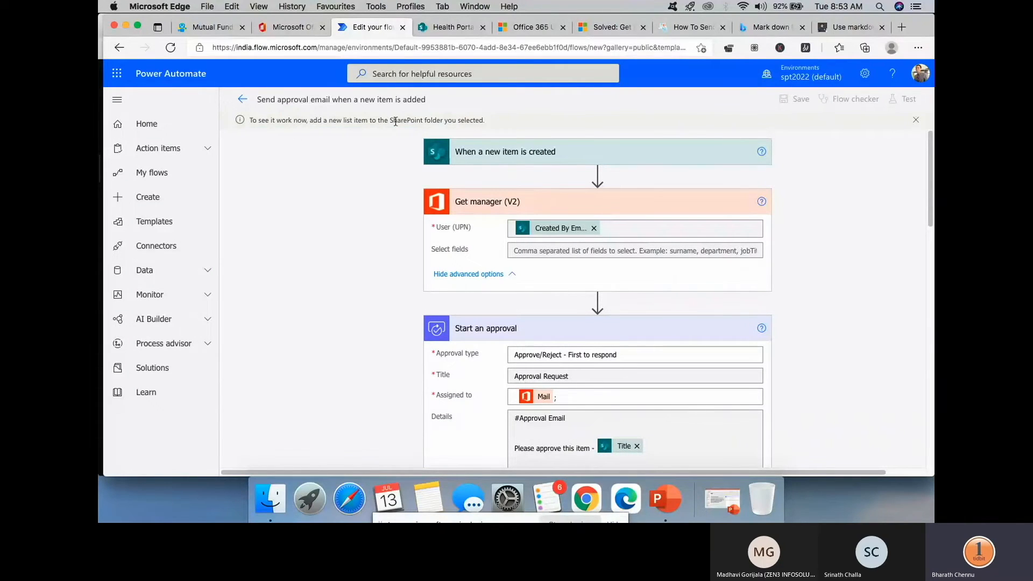
left_click(454, 27)
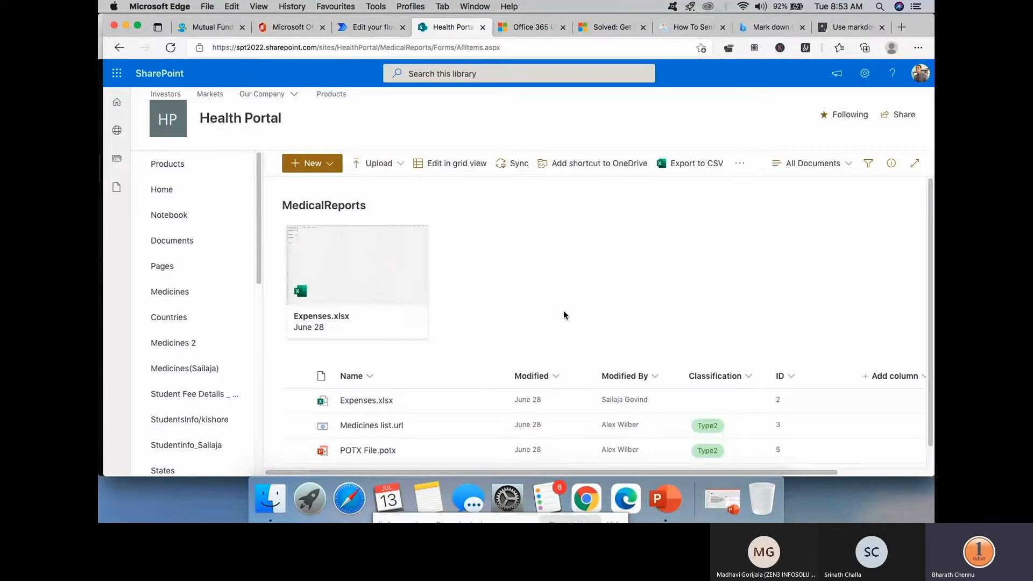
- Open the Medicines list and start a new list item
left_click(186, 297)
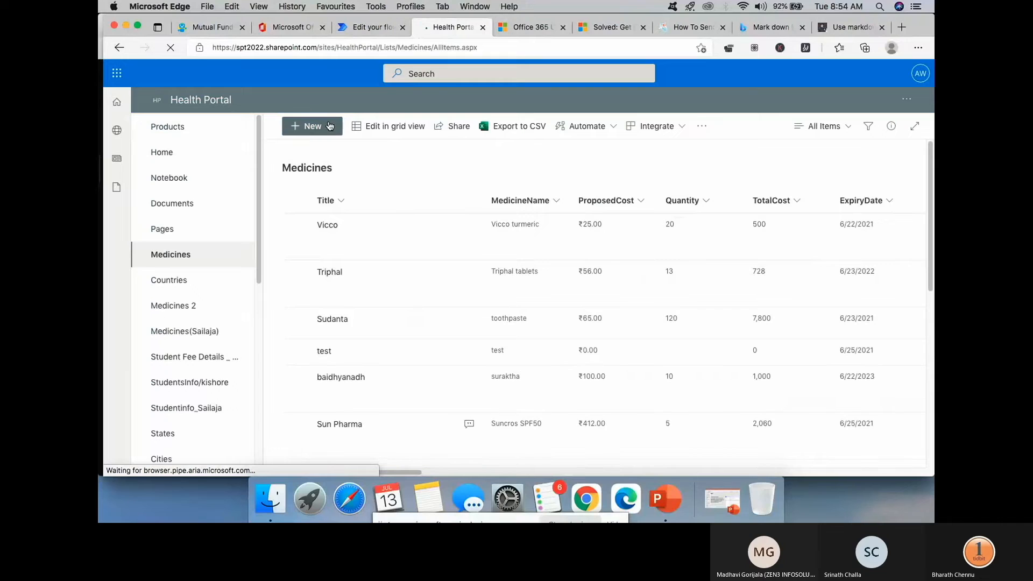
left_click(322, 131)
left_click(337, 172)
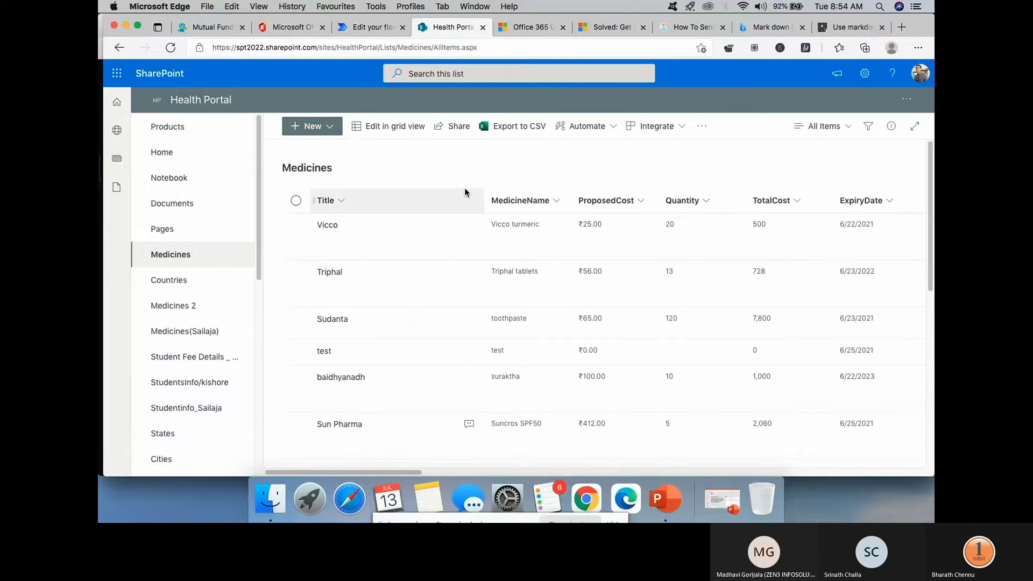
left_click(331, 127)
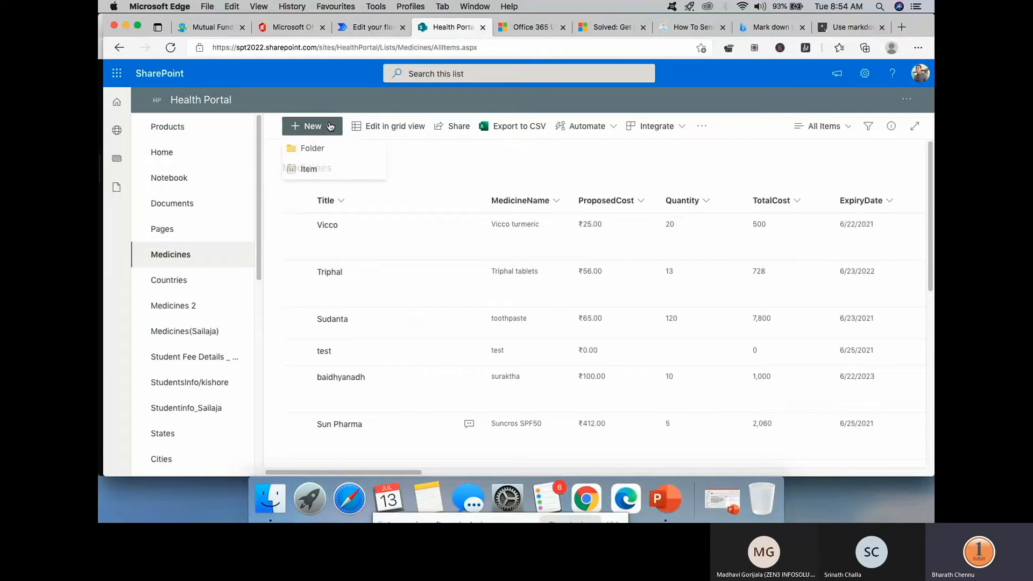
left_click(312, 171)
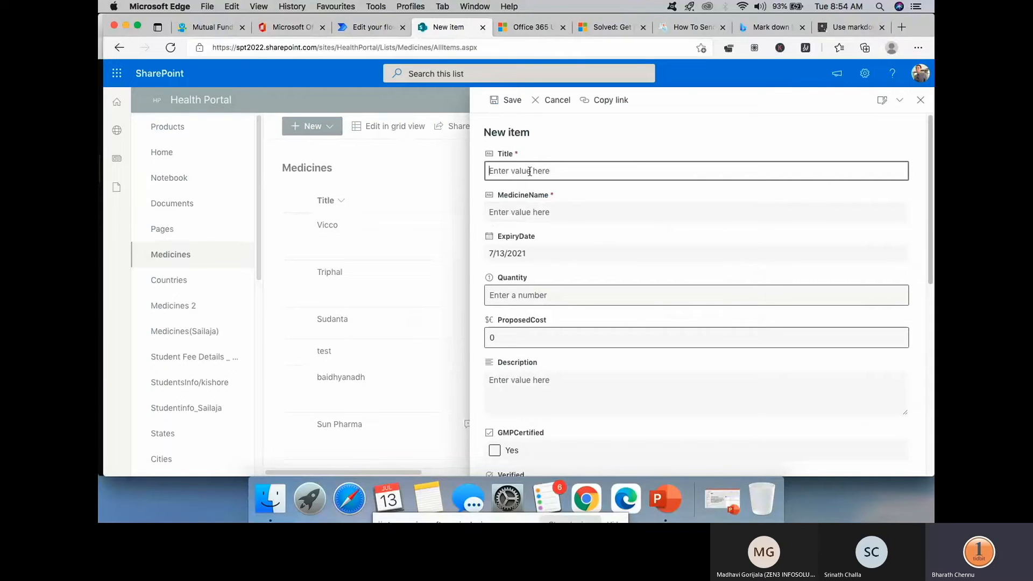
- Enter Crocin for Title and MedicineName, quantity 100 and proposed cost 25
type("Crocin")
left_click(538, 217)
type("Crocin")
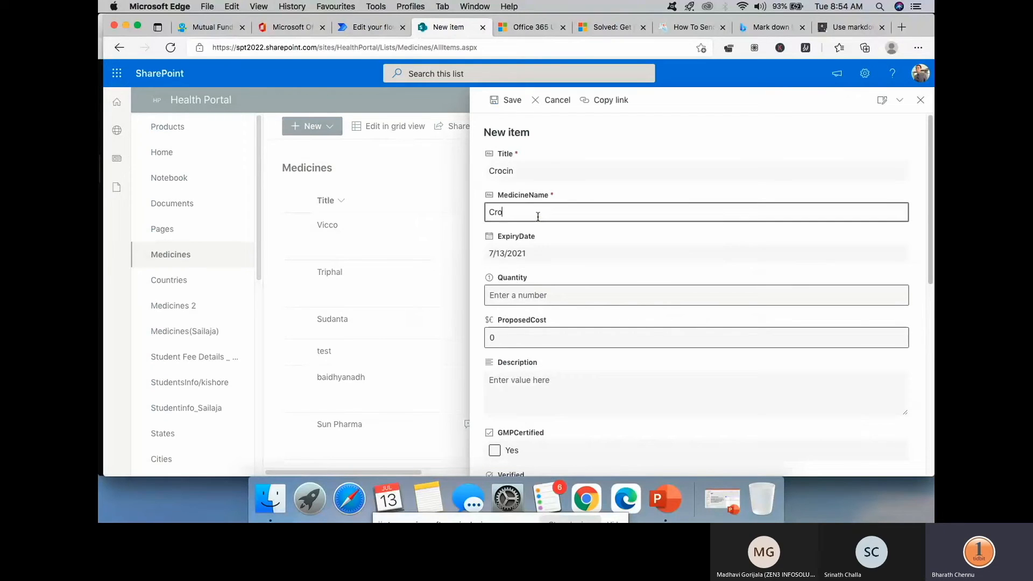
left_click(544, 292)
type("100")
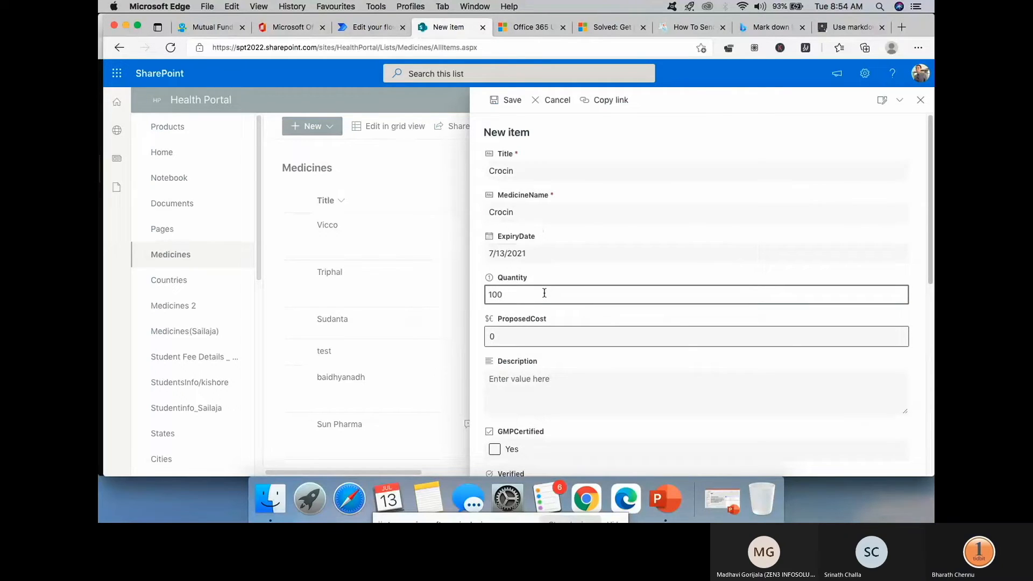
key("Tab")
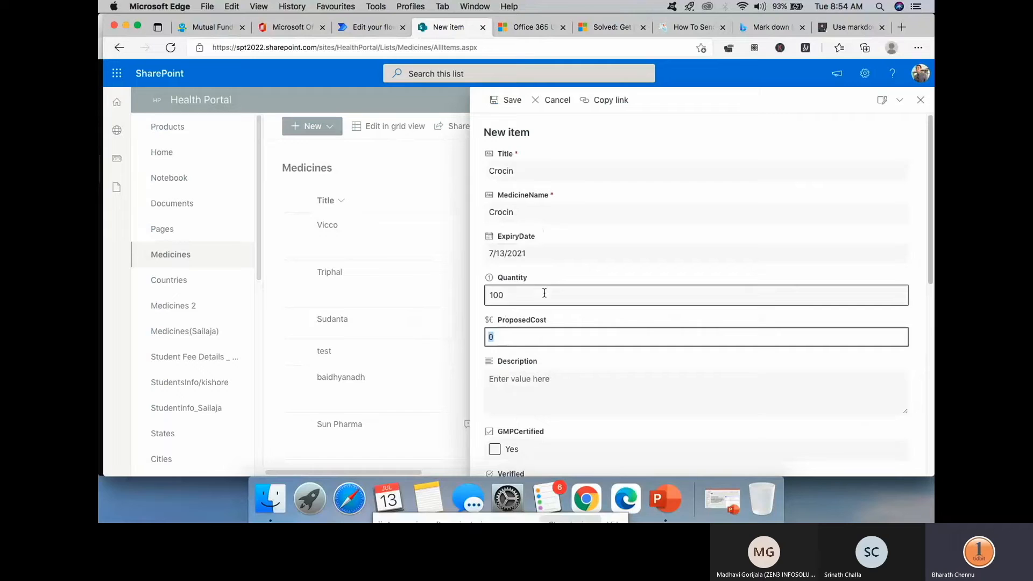
type("25")
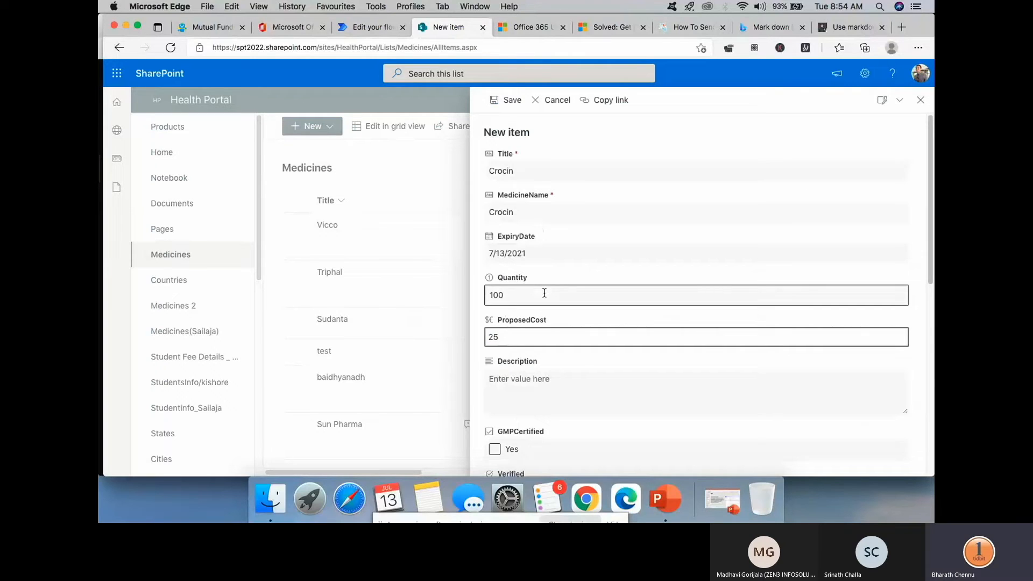
- Tick GMPCertified, set Country to India, and save the Crocin item
scroll(545, 293, "down", 3)
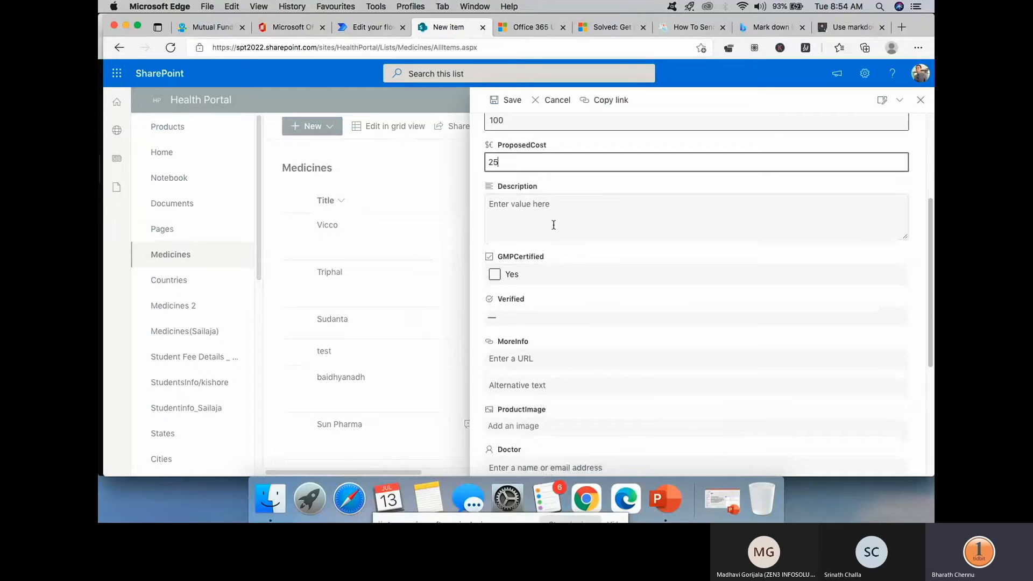
left_click(570, 272)
scroll(570, 274, "down", 4)
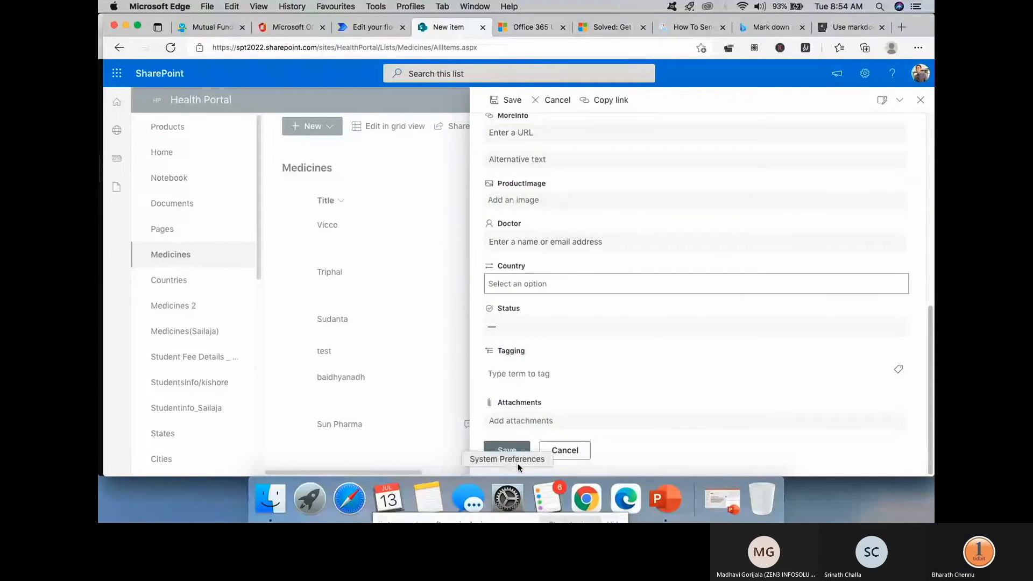
left_click(545, 283)
left_click(541, 324)
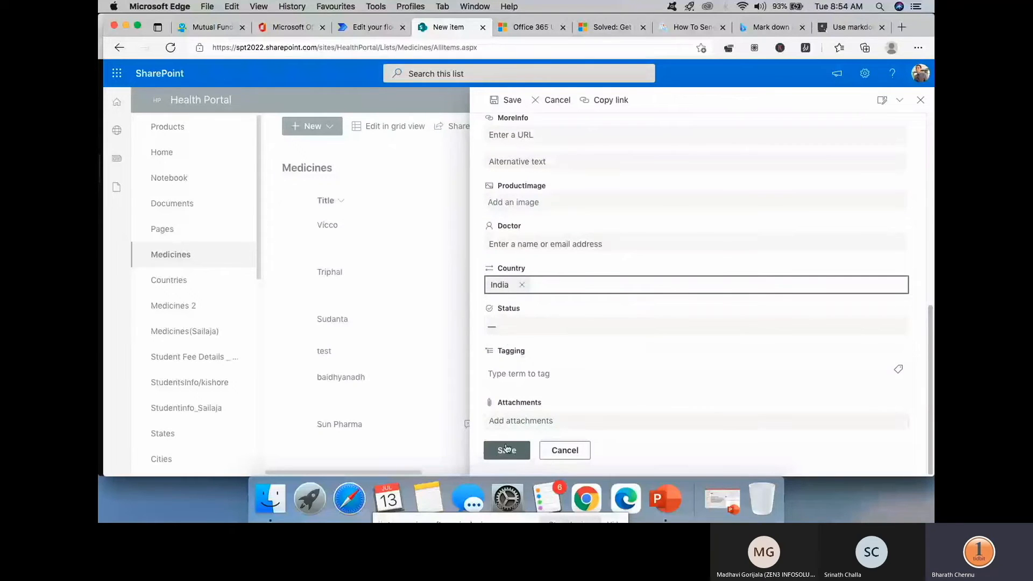
left_click(504, 449)
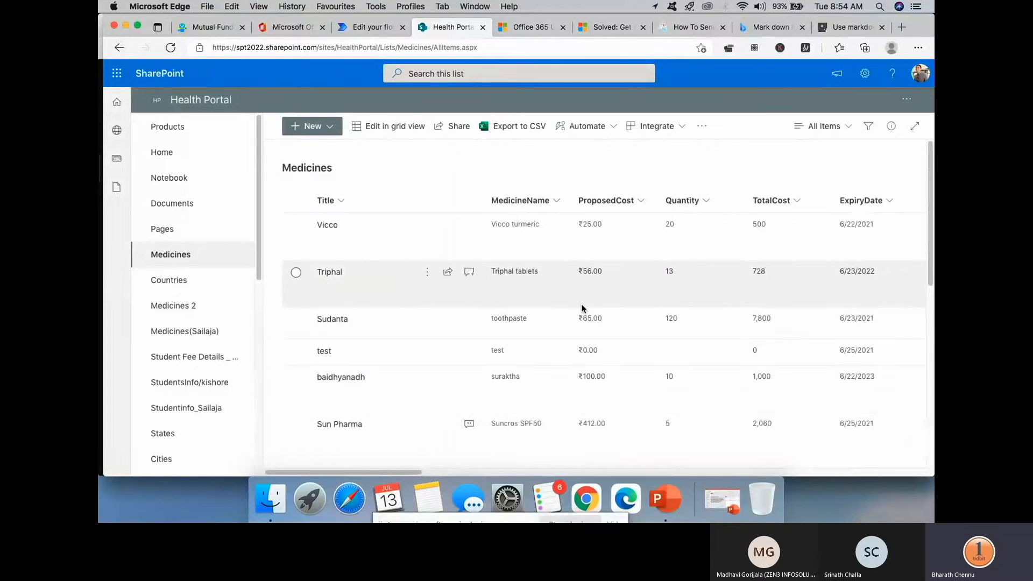
scroll(581, 304, "down", 5)
scroll(581, 303, "down", 1)
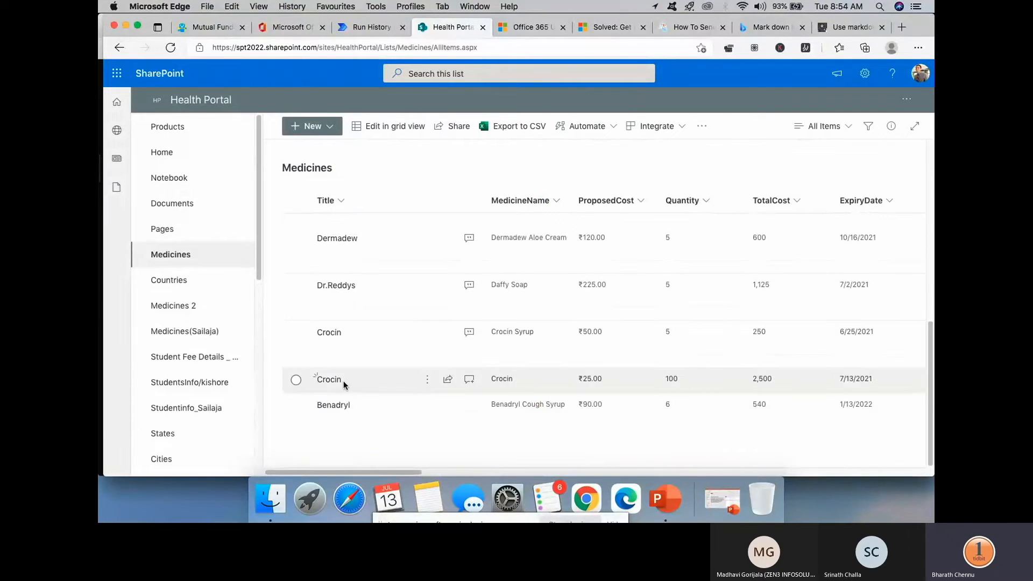
scroll(554, 302, "up", 6)
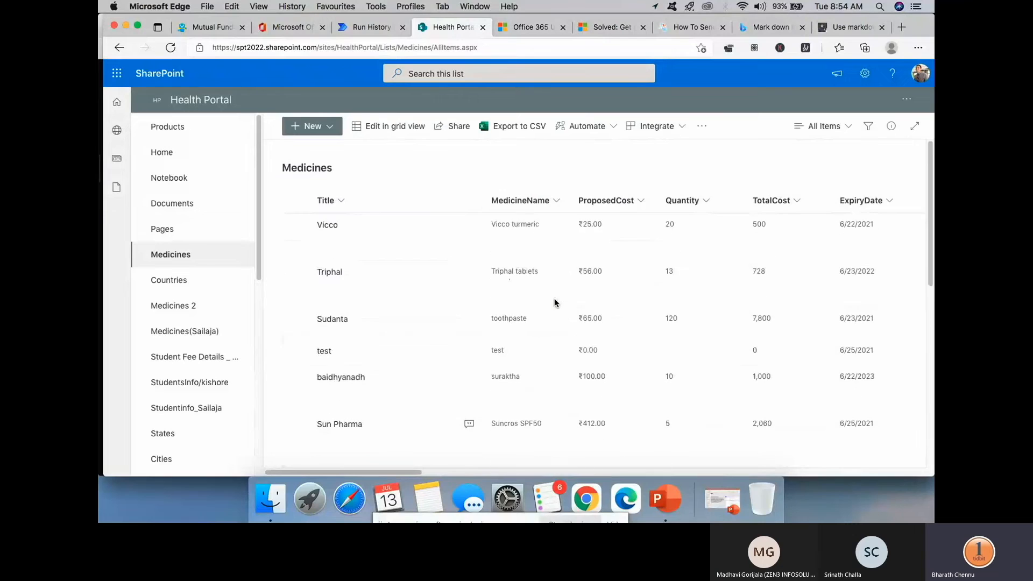
- Expand the running test's Get manager (V2) step in Run History and scroll through its outputs
left_click(357, 26)
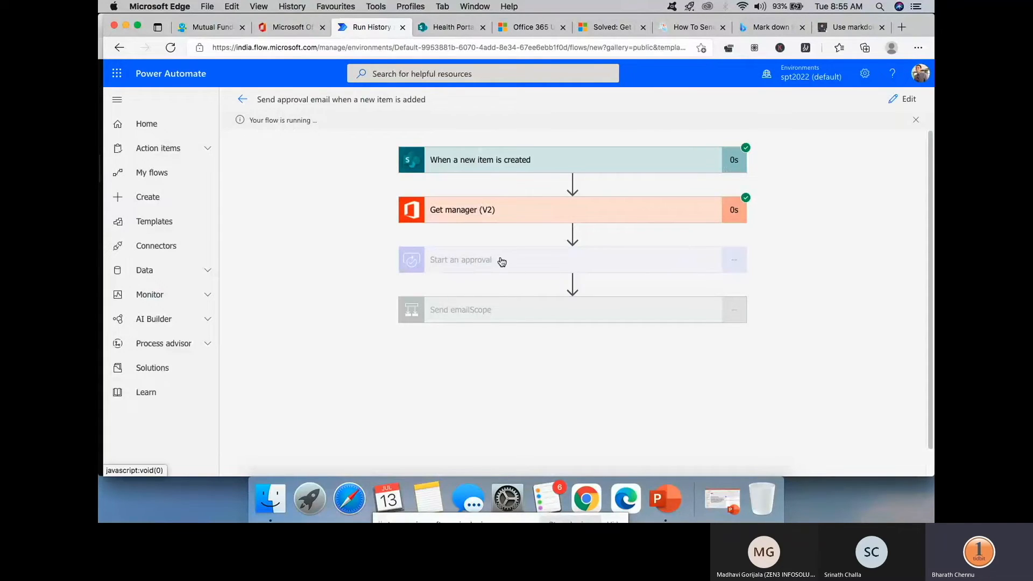
left_click(515, 212)
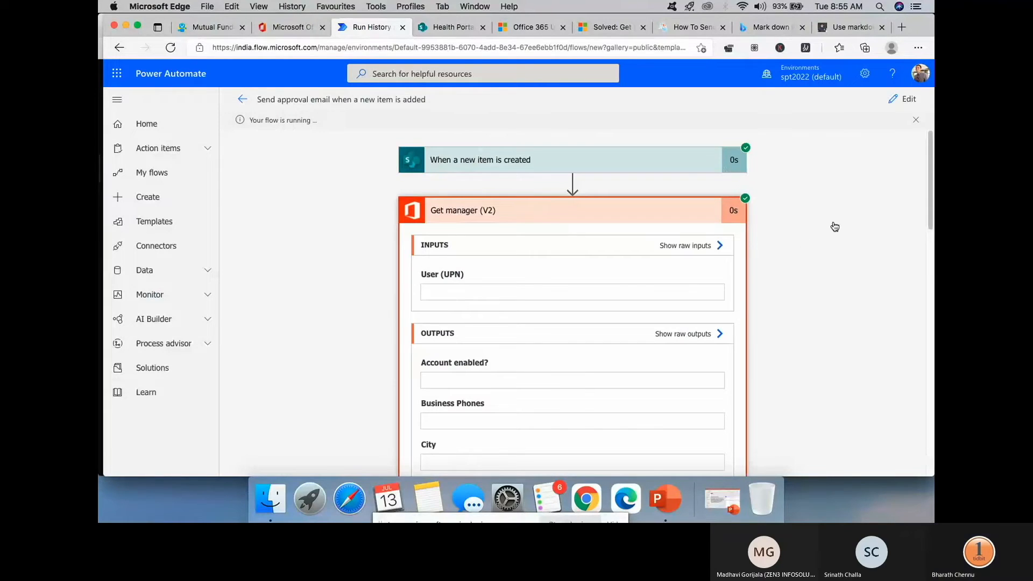
scroll(821, 218, "down", 3)
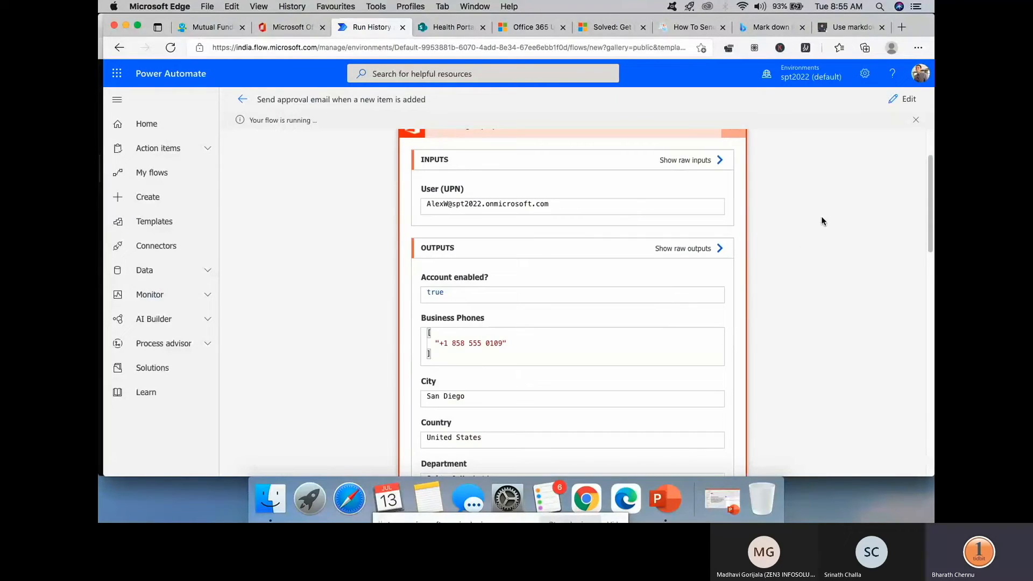
scroll(523, 235, "down", 3)
scroll(524, 239, "down", 5)
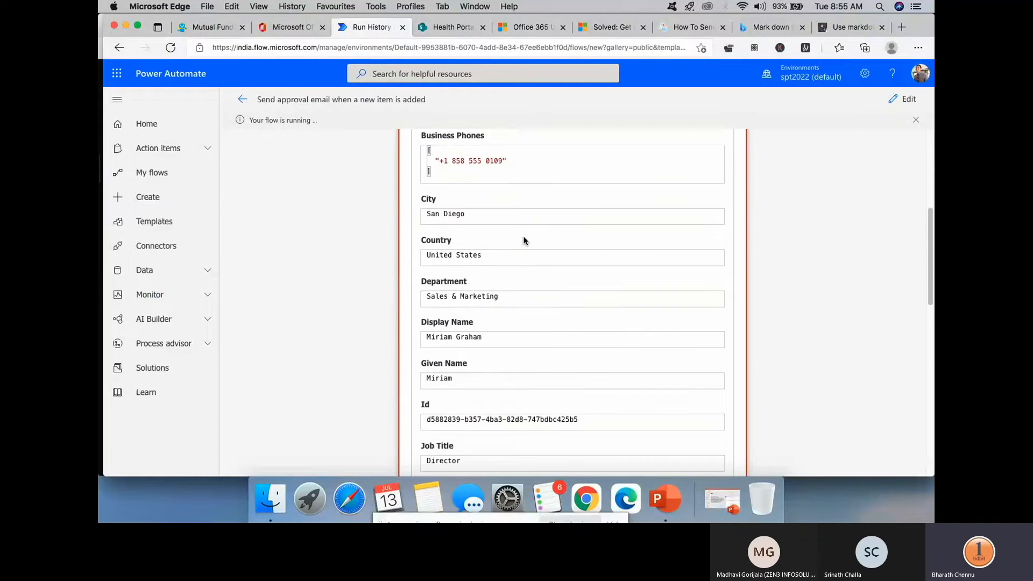
scroll(523, 236, "down", 9)
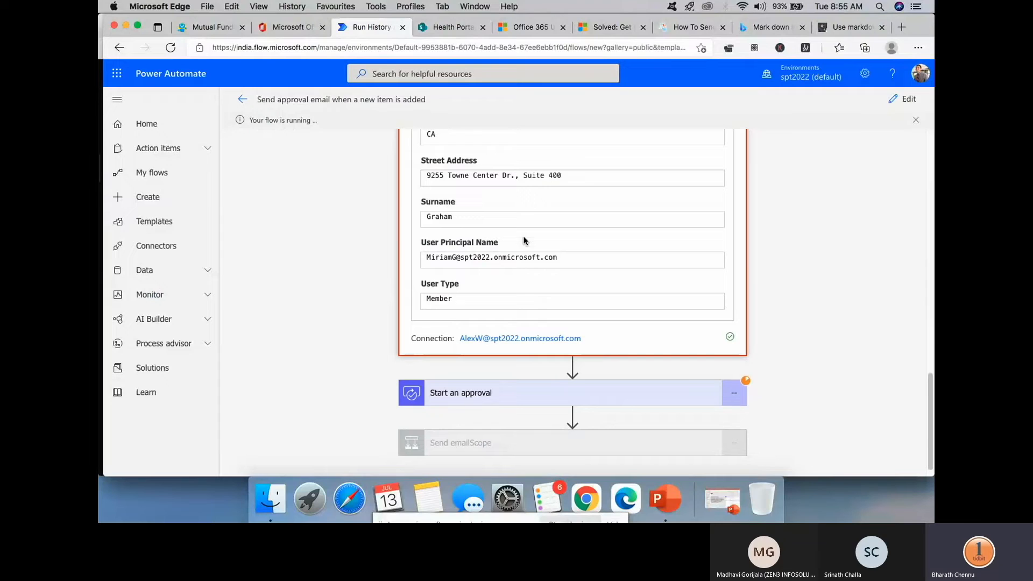
left_click(276, 28)
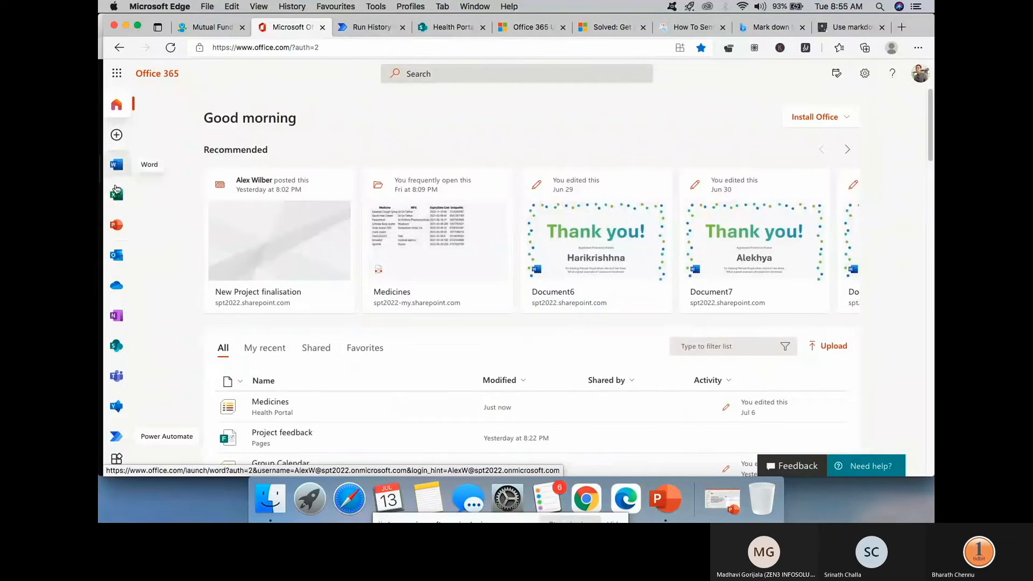
- Launch Outlook mail from the Office 365 home page, then return to the flow run
left_click(117, 256)
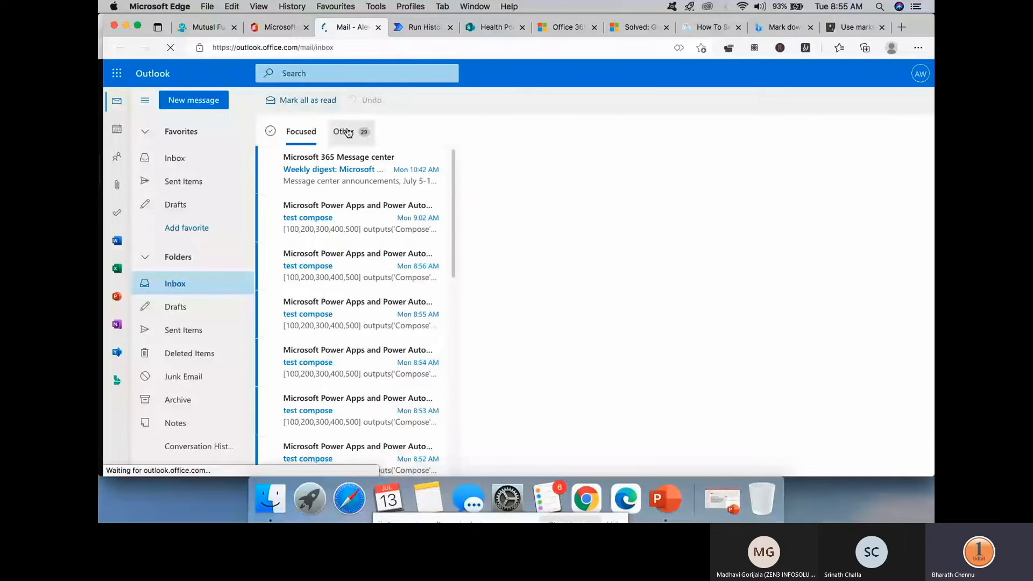
key("ctrl+Tab")
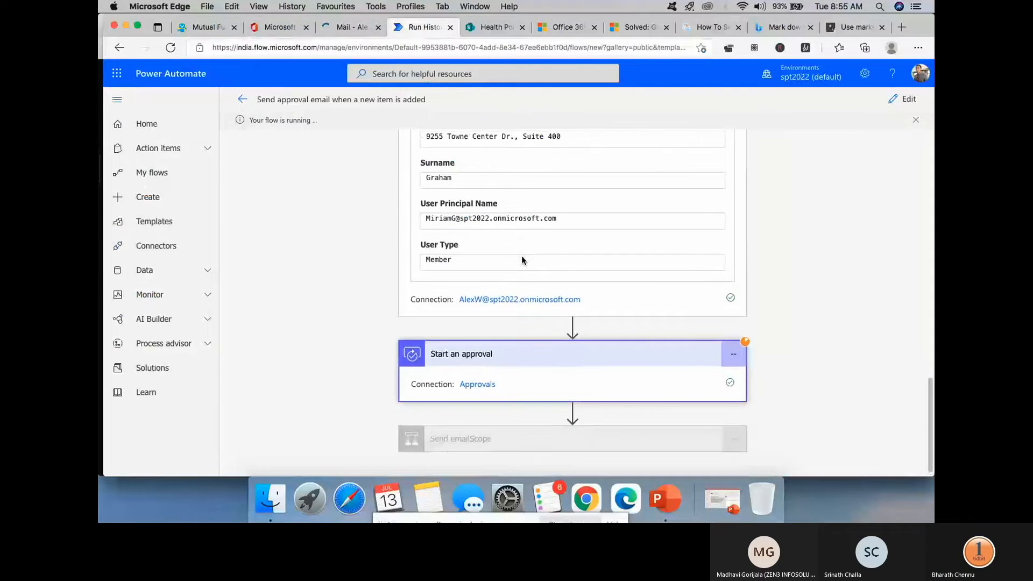
- Select the manager's mail address in the Get manager outputs of the run
scroll(521, 256, "up", 5)
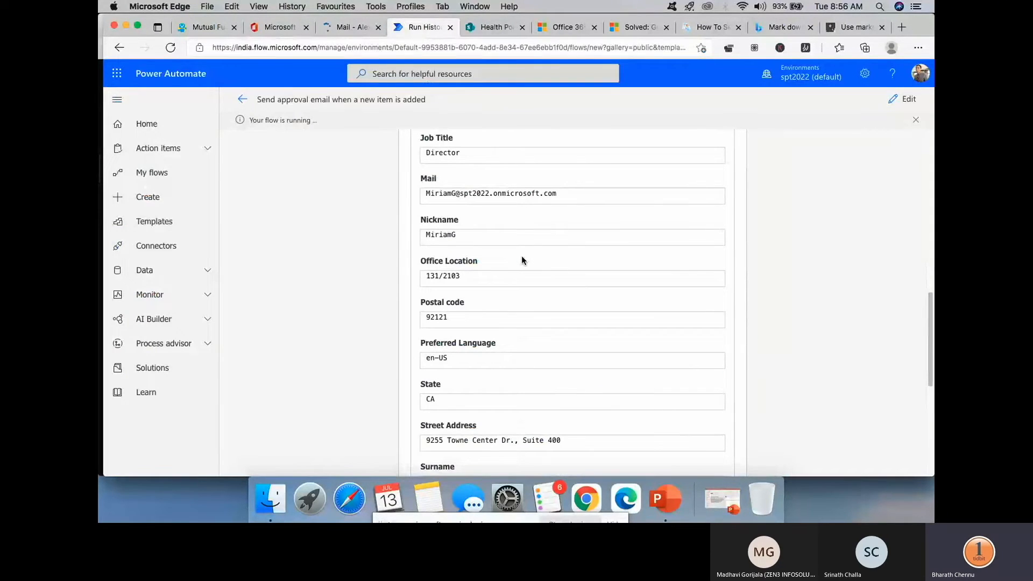
left_click_drag(426, 192, 558, 194)
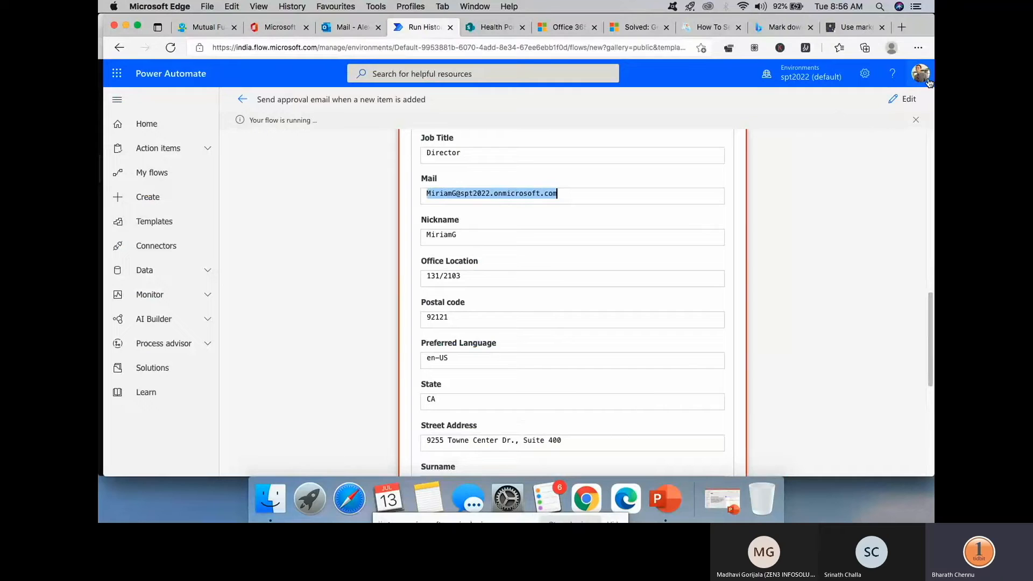
right_click(503, 178)
left_click(777, 286)
left_click(565, 193)
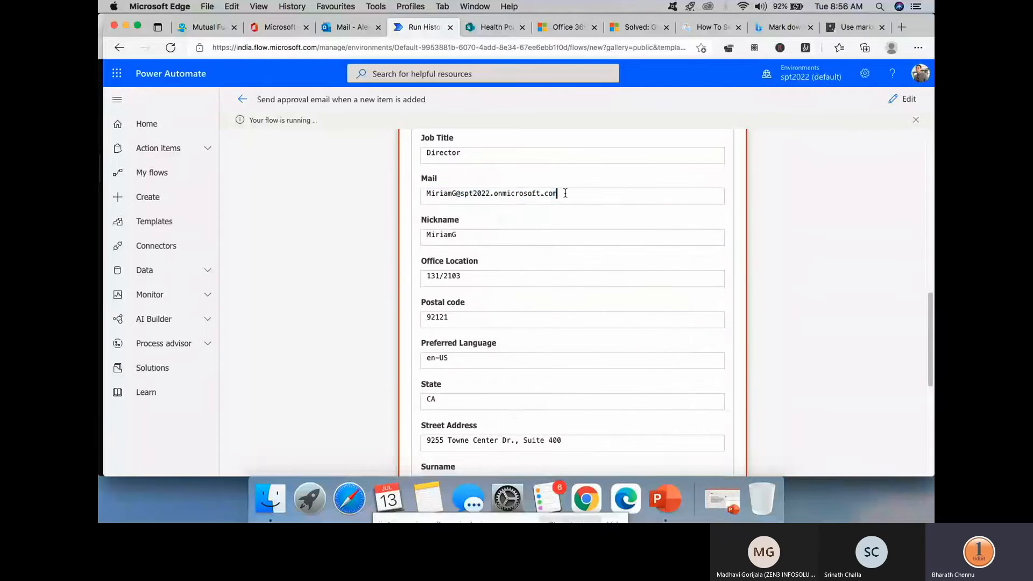
left_click_drag(571, 191, 425, 194)
key("super+c")
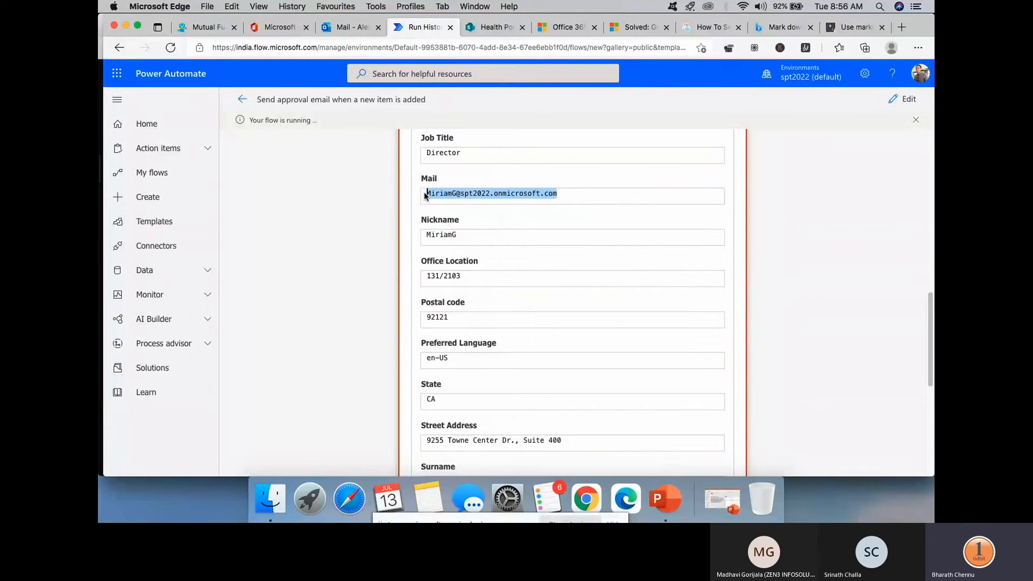
left_click(918, 47)
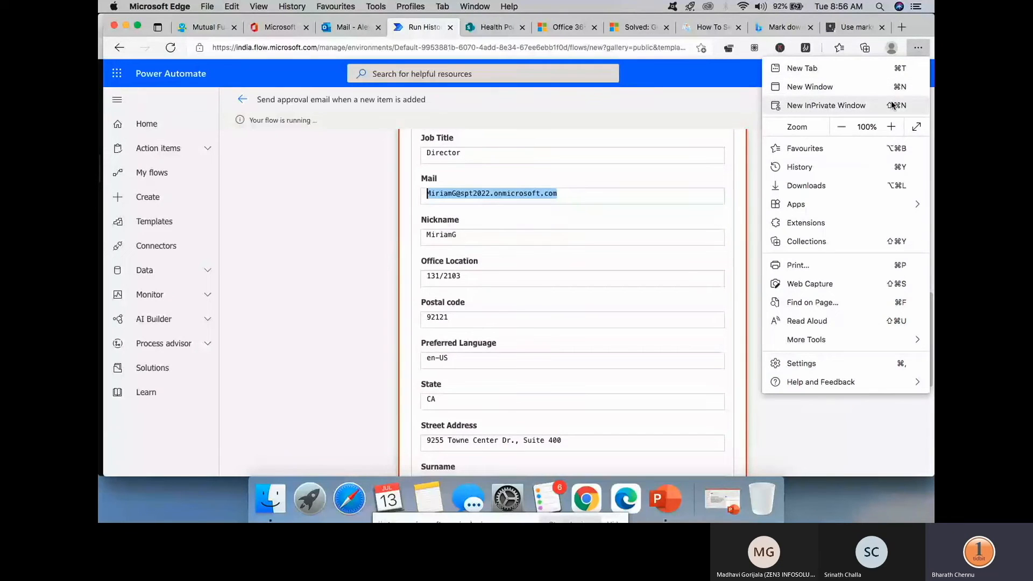
- In a private window, sign in to Office 365 with the manager's account and stay signed in
left_click(651, 98)
key("super+shift+n")
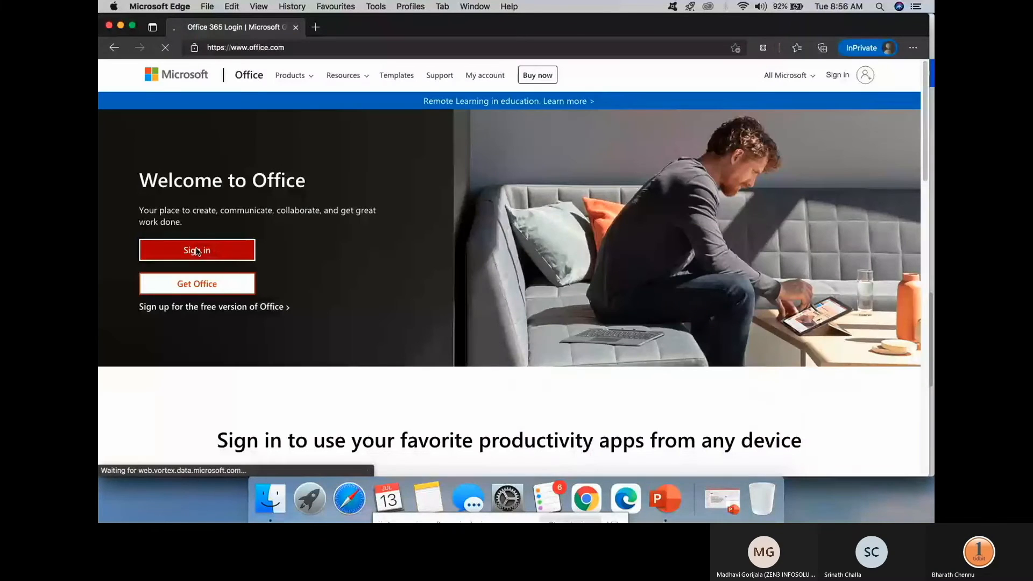
left_click(197, 250)
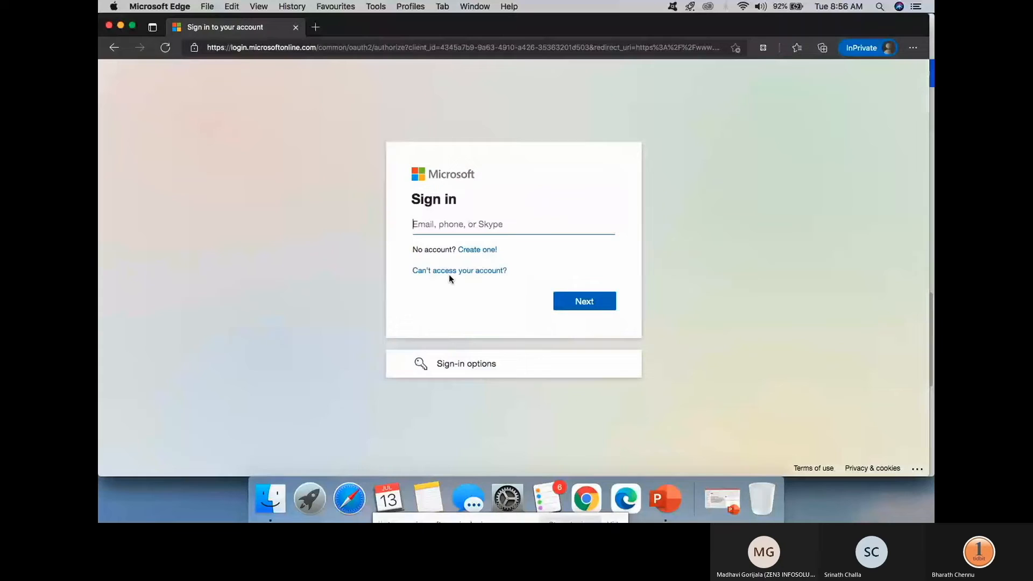
key("super+v")
left_click(592, 301)
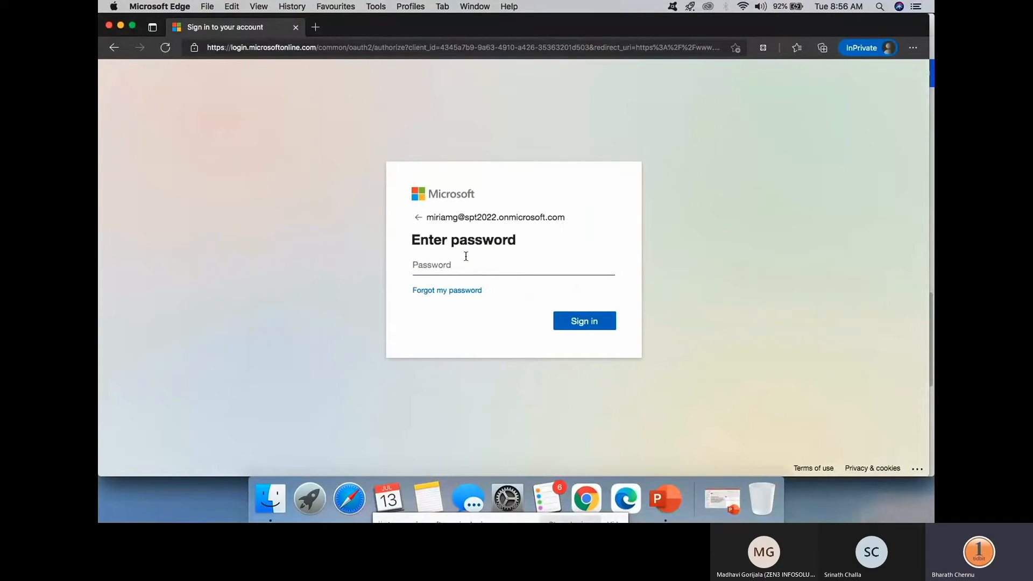
type("****")
key("Return")
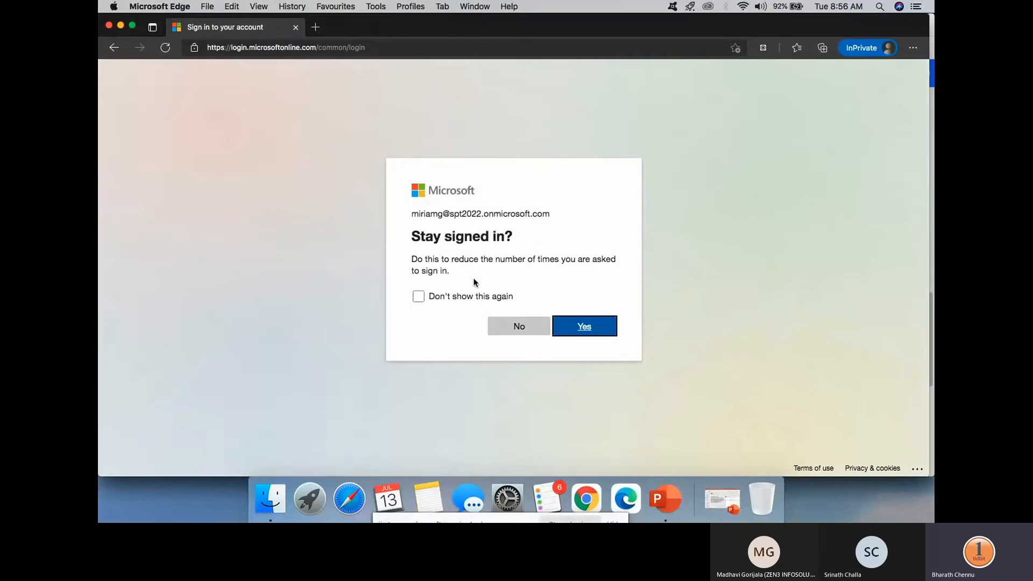
left_click(580, 330)
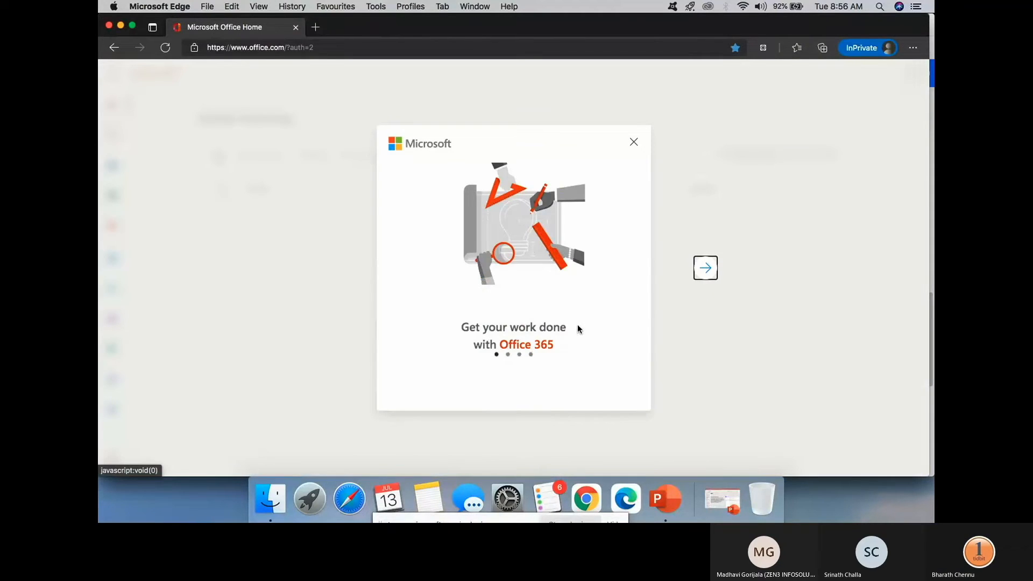
- Dismiss the welcome carousel and filter tip, then go to Outlook mail
left_click(635, 142)
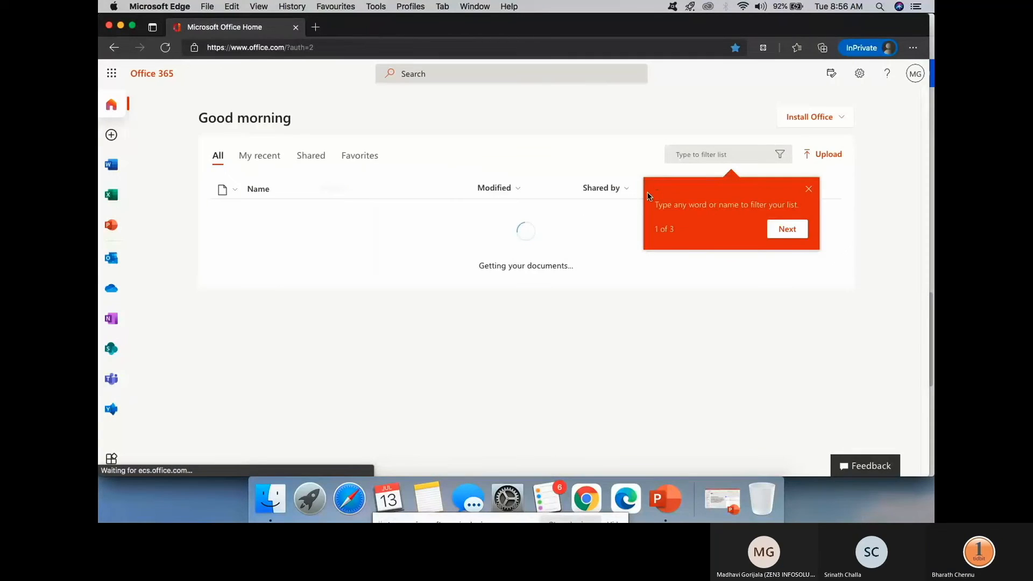
left_click(808, 189)
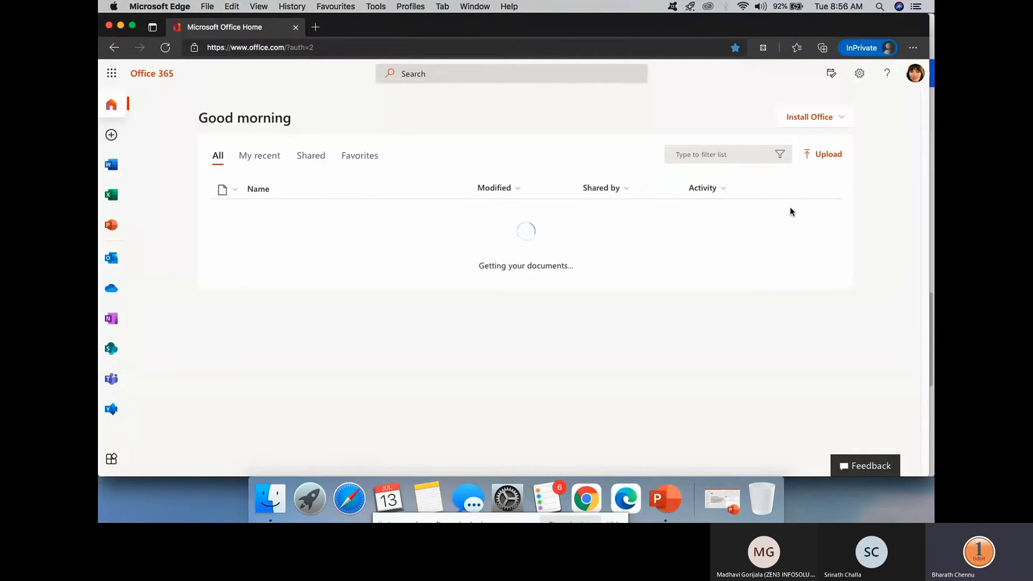
left_click(111, 259)
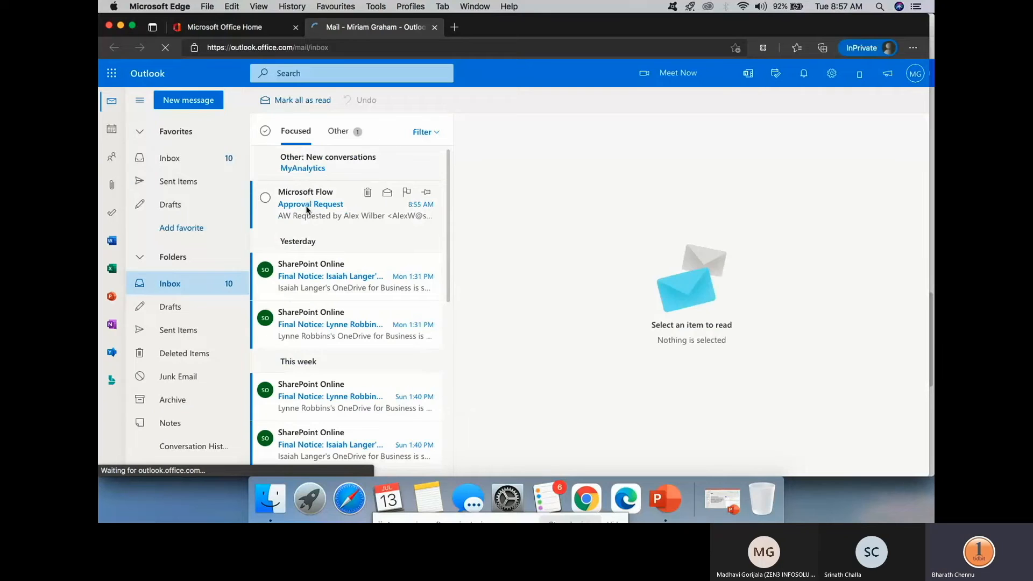
- Read the Approval Request email, briefly following its more-information link
left_click(315, 210)
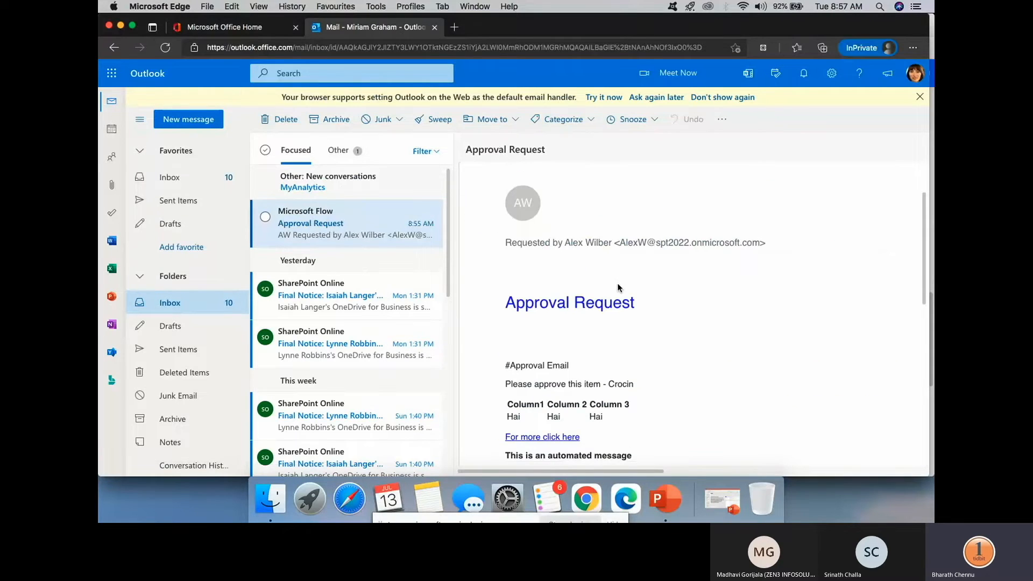
scroll(618, 287, "down", 3)
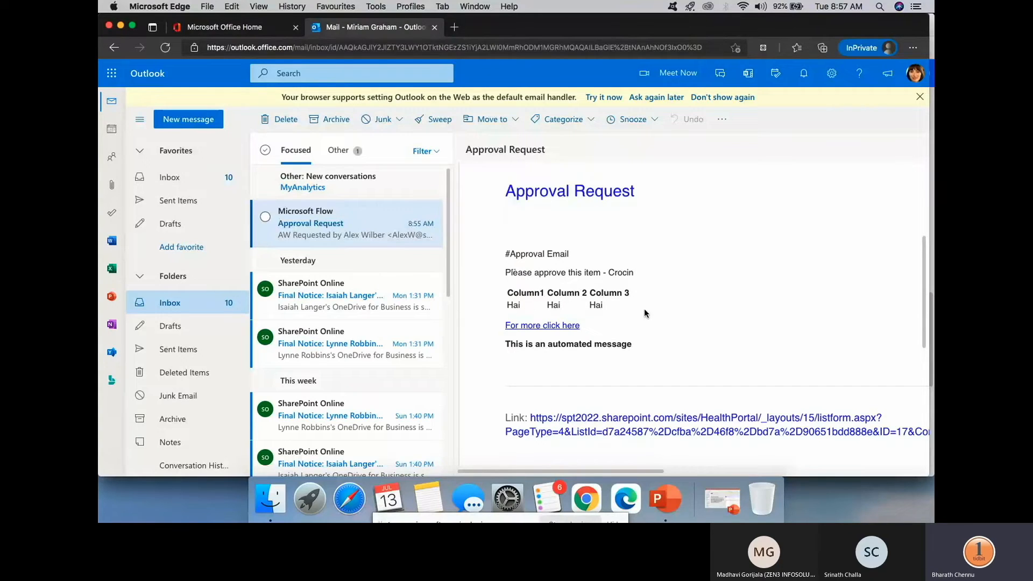
left_click(563, 330)
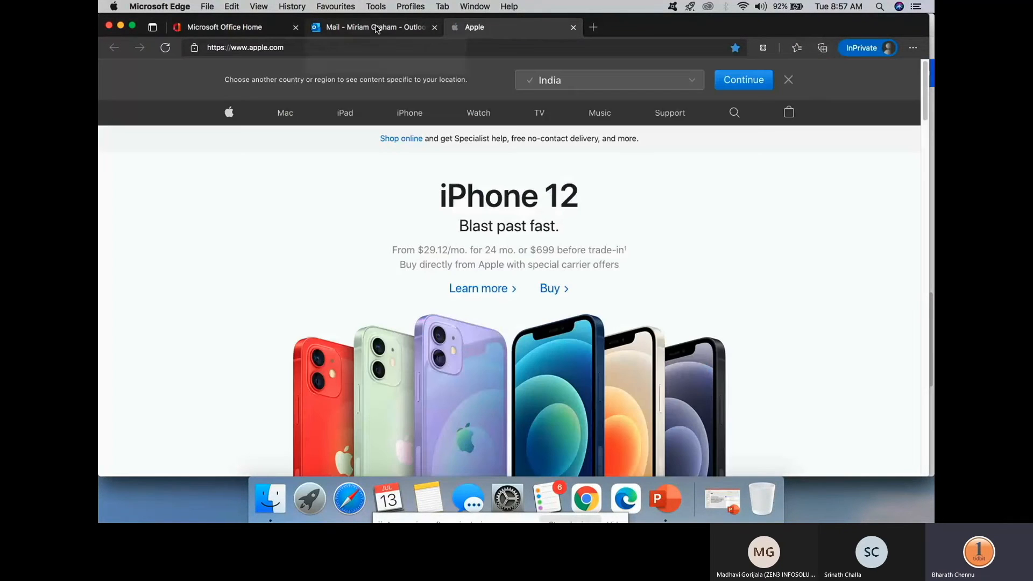
left_click(378, 29)
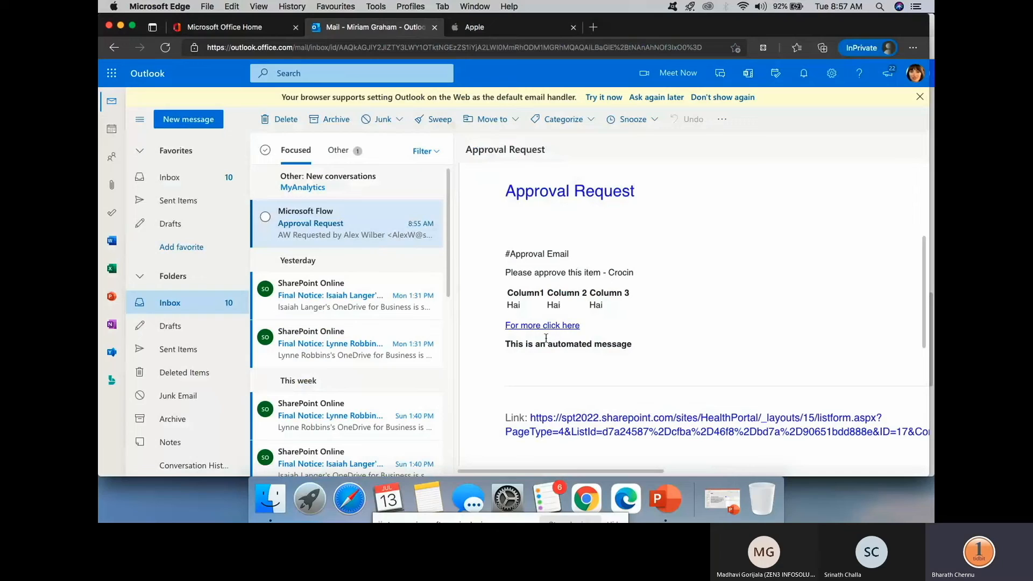
- Follow the email's SharePoint item link, which lands on a need-permission page
left_click_drag(507, 343, 634, 347)
scroll(570, 318, "down", 3)
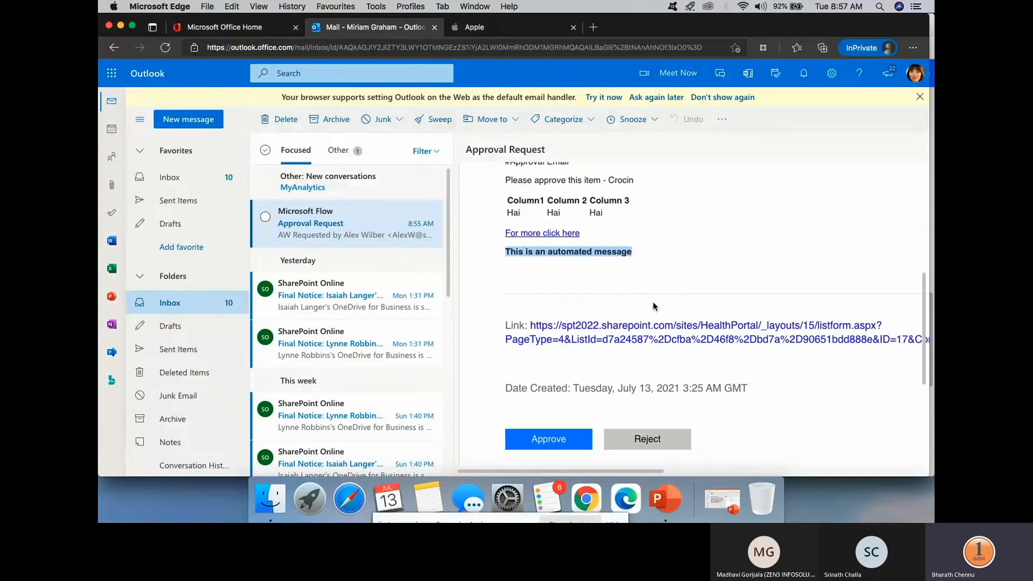
left_click(634, 334)
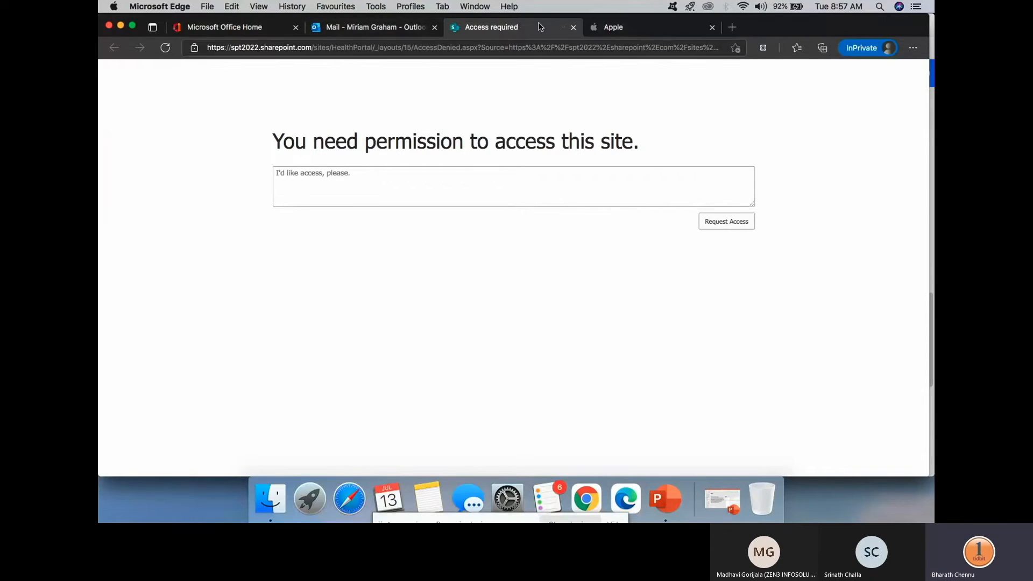
- Bring the browser back to the front and shrink it to reveal the Power Automate window
left_click(599, 493)
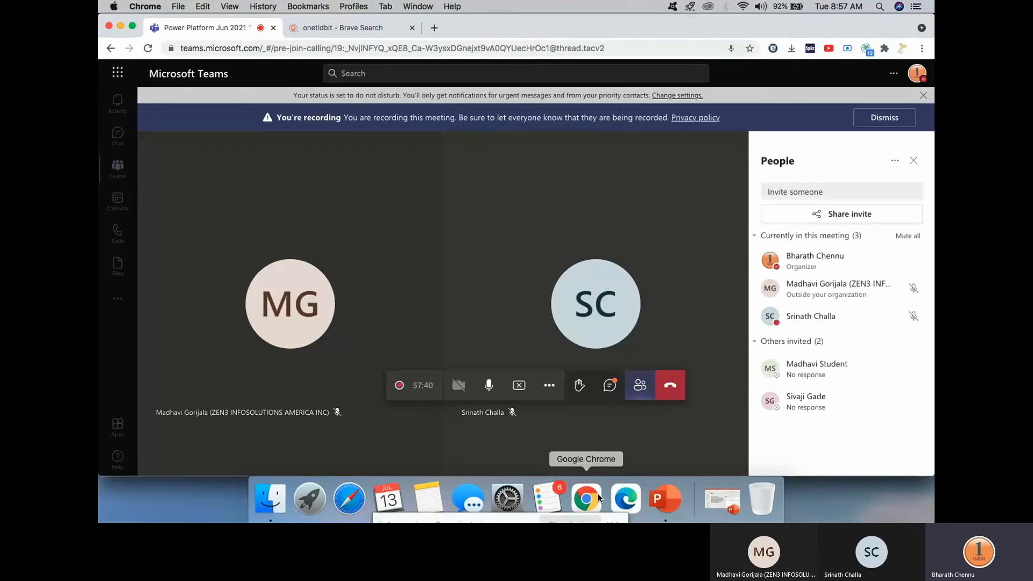
left_click(629, 499)
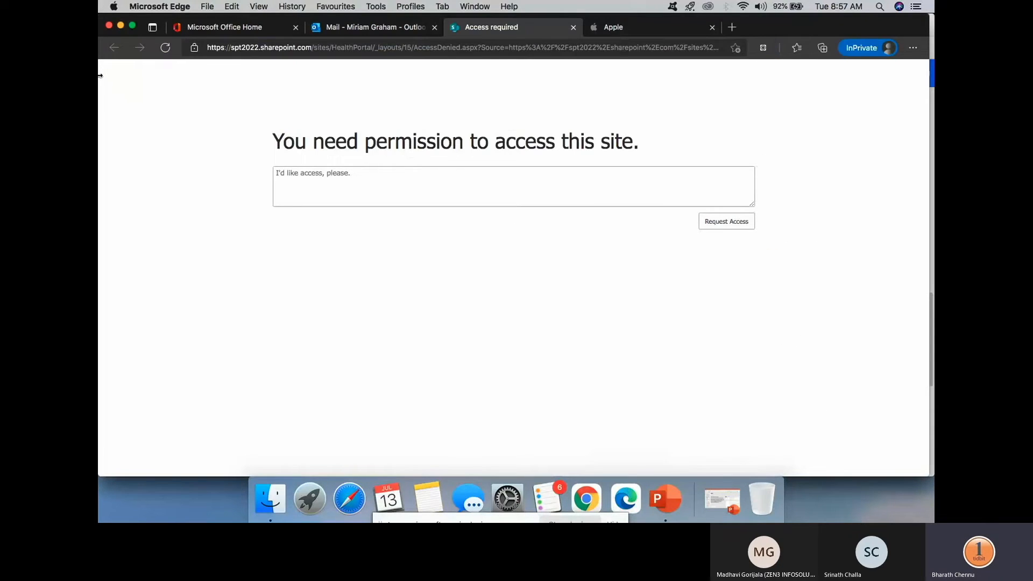
left_click_drag(99, 75, 360, 75)
- Open the Health Portal site's advanced permissions settings from the SharePoint settings gear
left_click(292, 131)
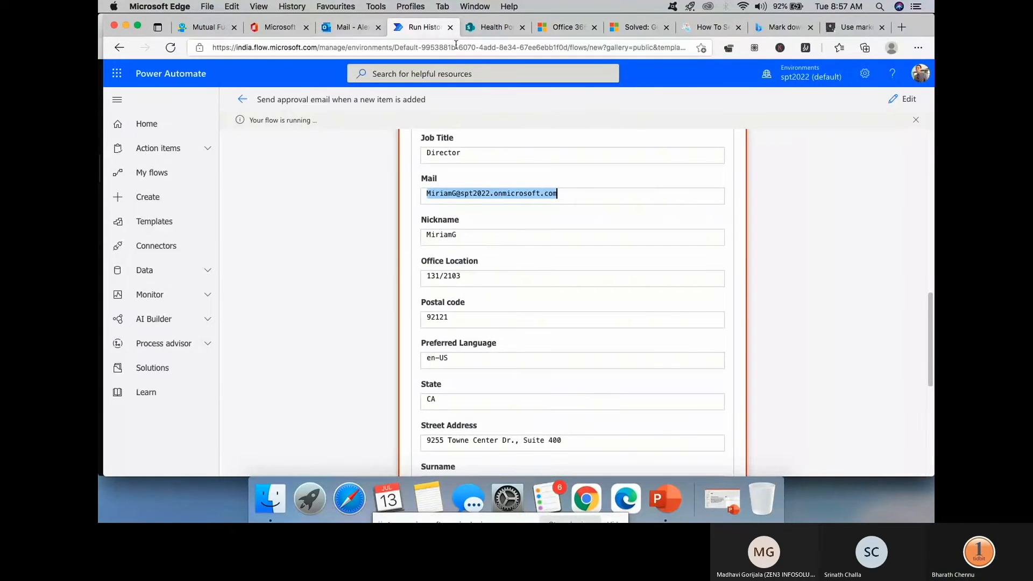
left_click(505, 27)
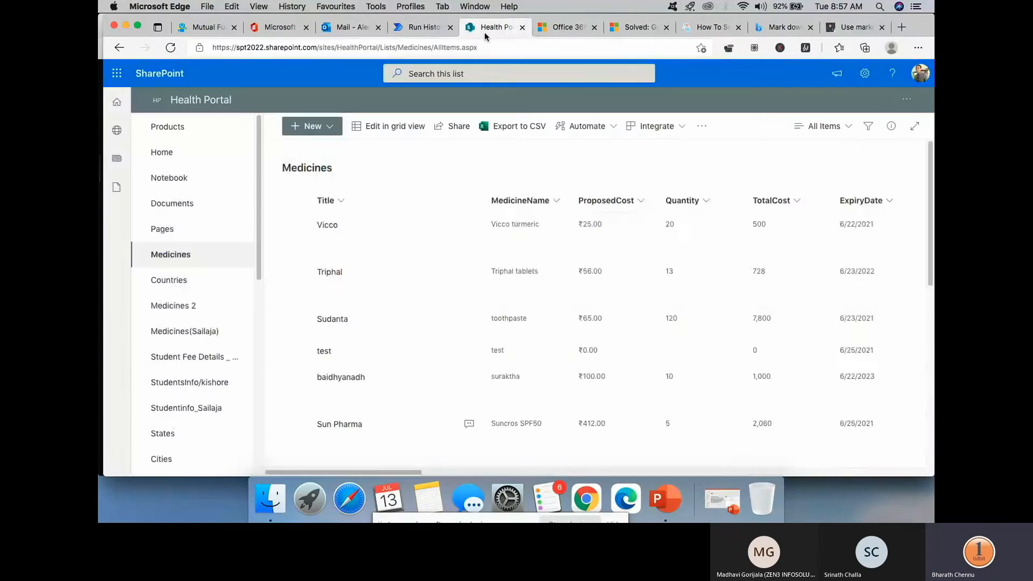
left_click(865, 76)
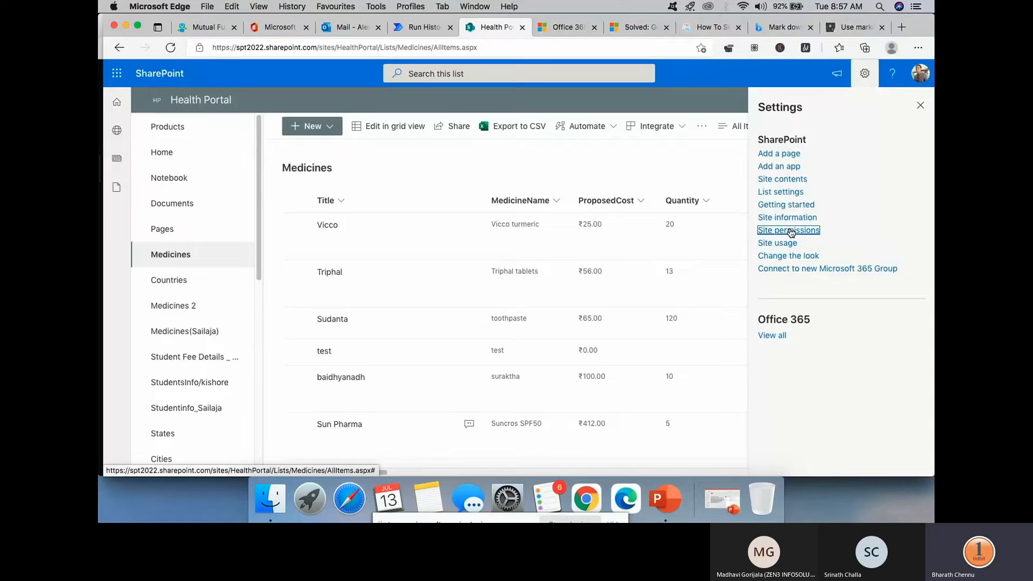
left_click(791, 232)
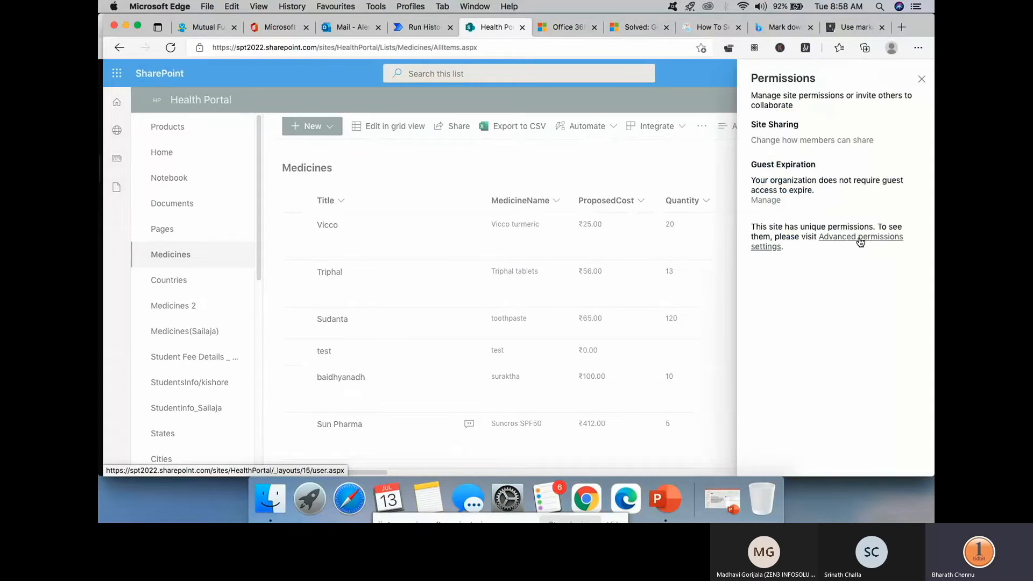
left_click(860, 241)
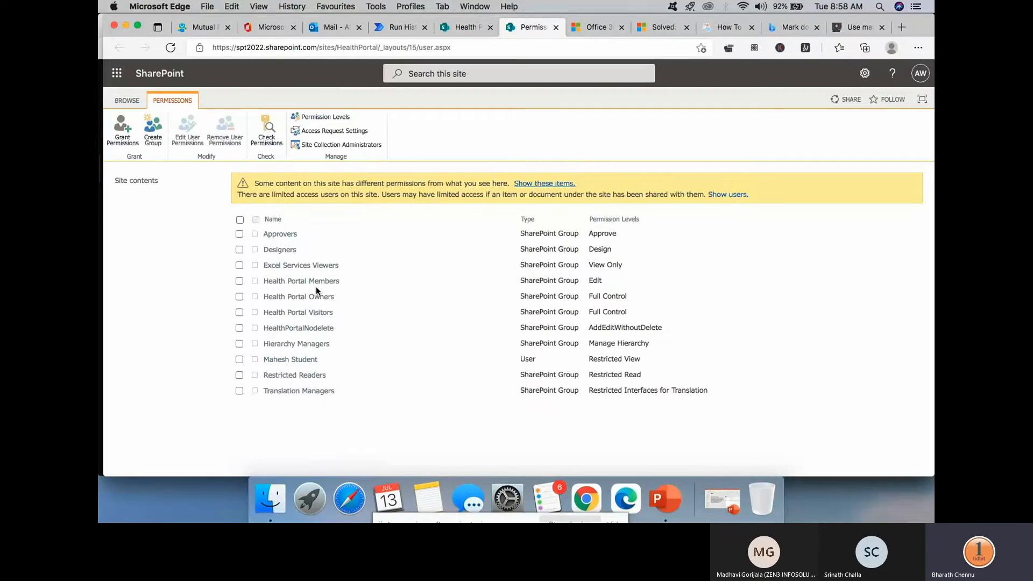
- Add the approving manager to the Health Portal Owners group and share the site
left_click(296, 299)
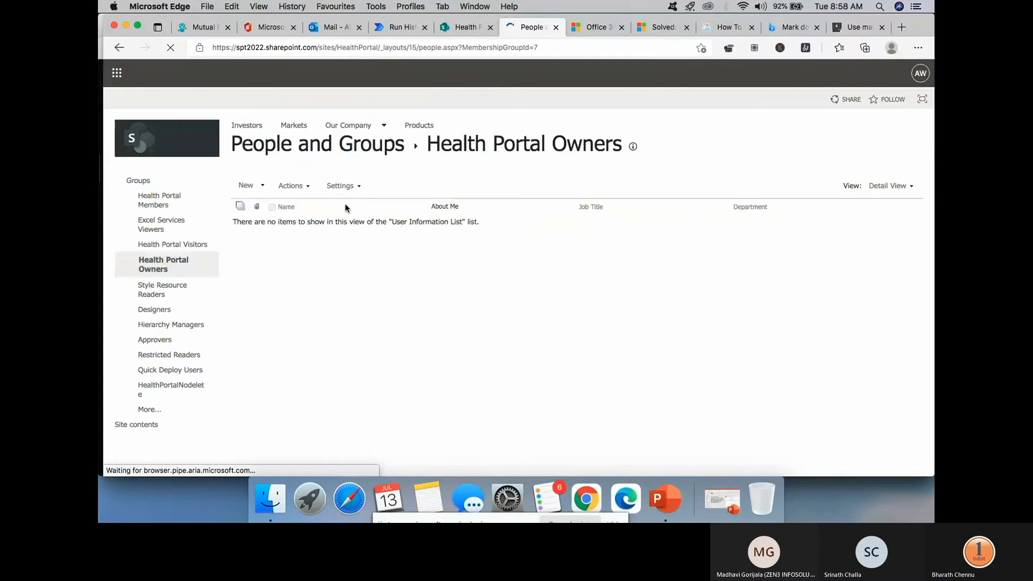
left_click(262, 187)
left_click(305, 205)
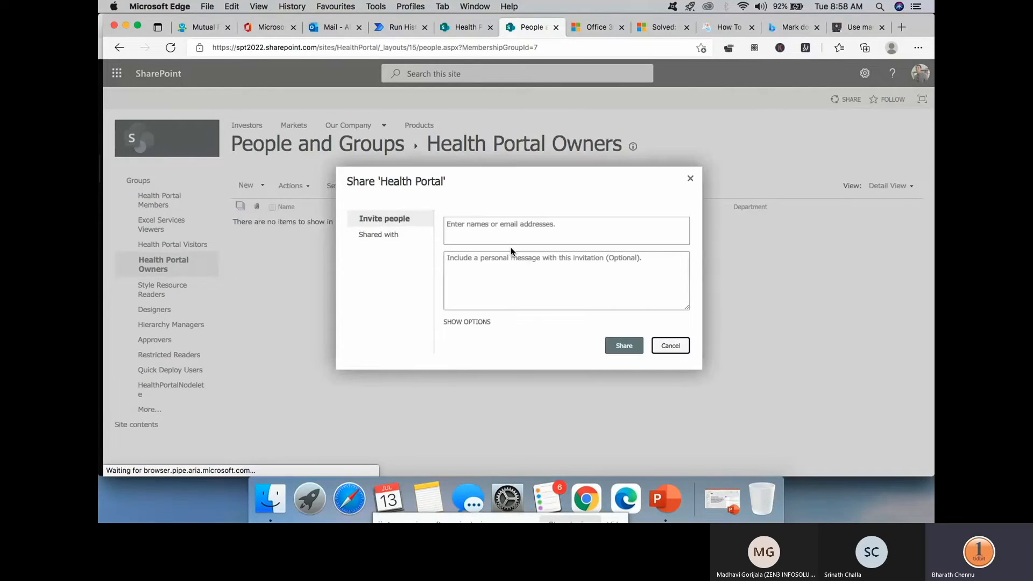
type("miriam")
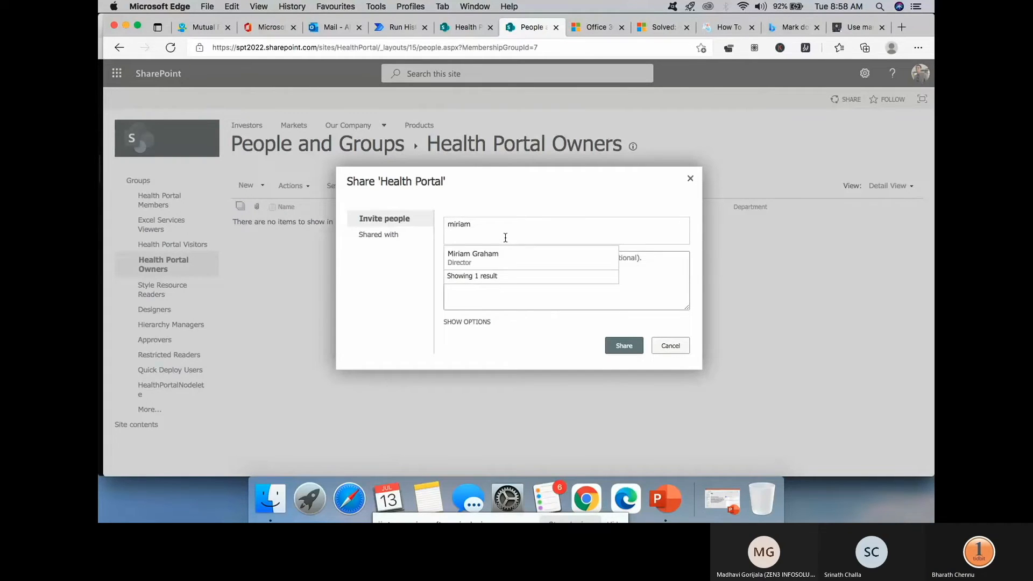
left_click(515, 270)
left_click(476, 323)
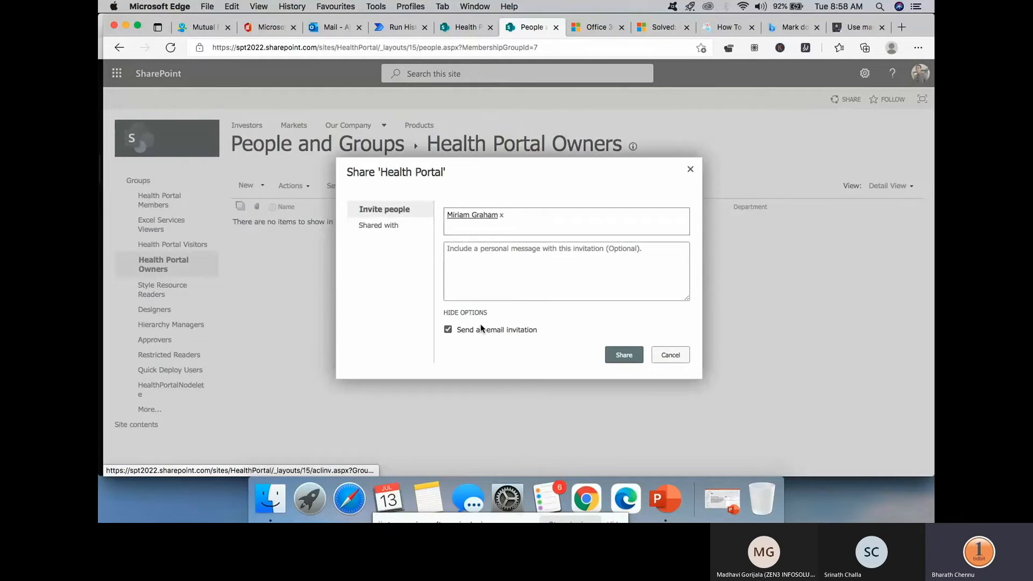
left_click(624, 358)
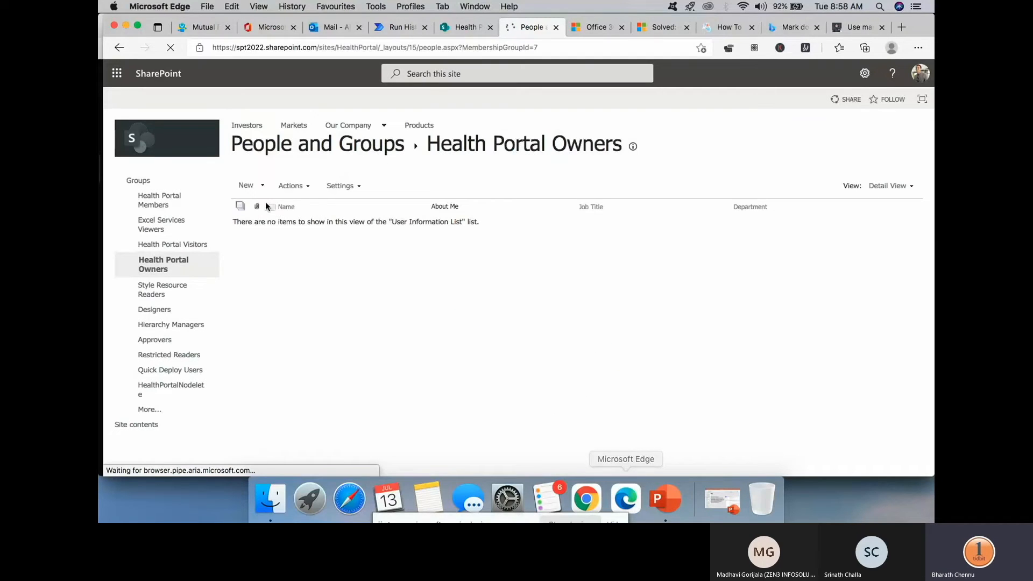
left_click_drag(935, 222, 727, 223)
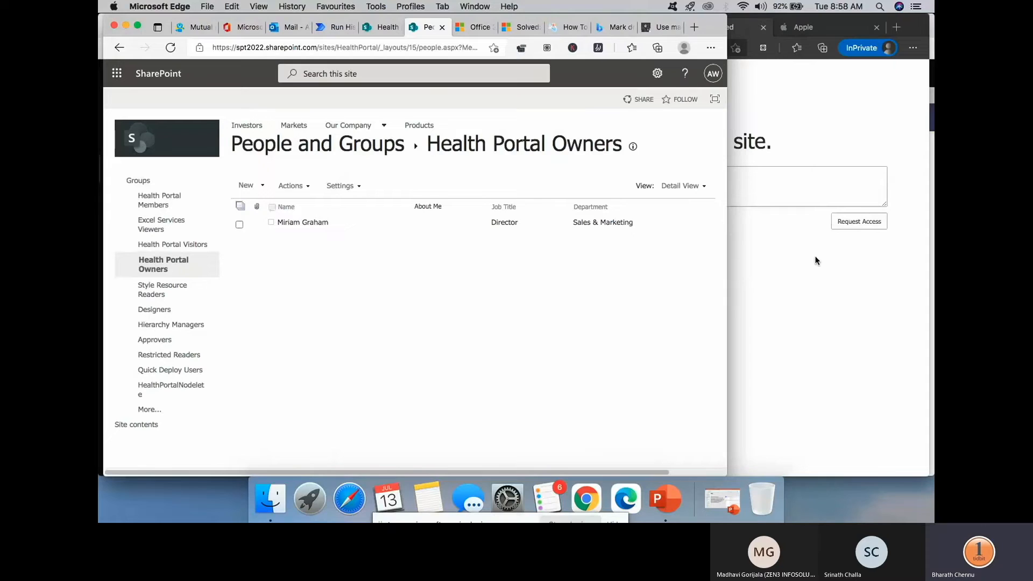
- In the InPrivate window, open the Crocin item's SharePoint link from the Approval Request email
left_click(758, 170)
left_click(765, 28)
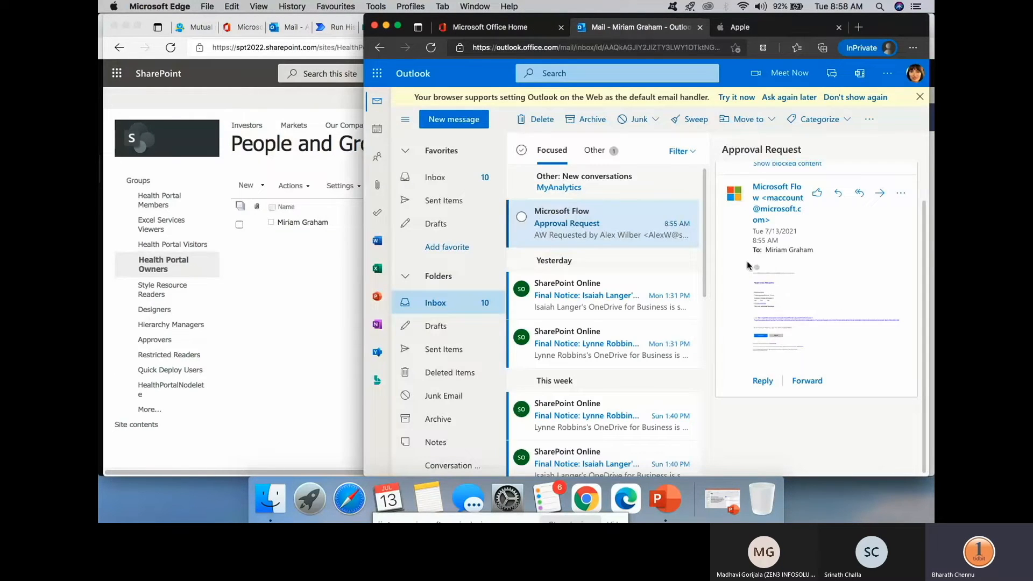
left_click(764, 273)
scroll(800, 316, "down", 5)
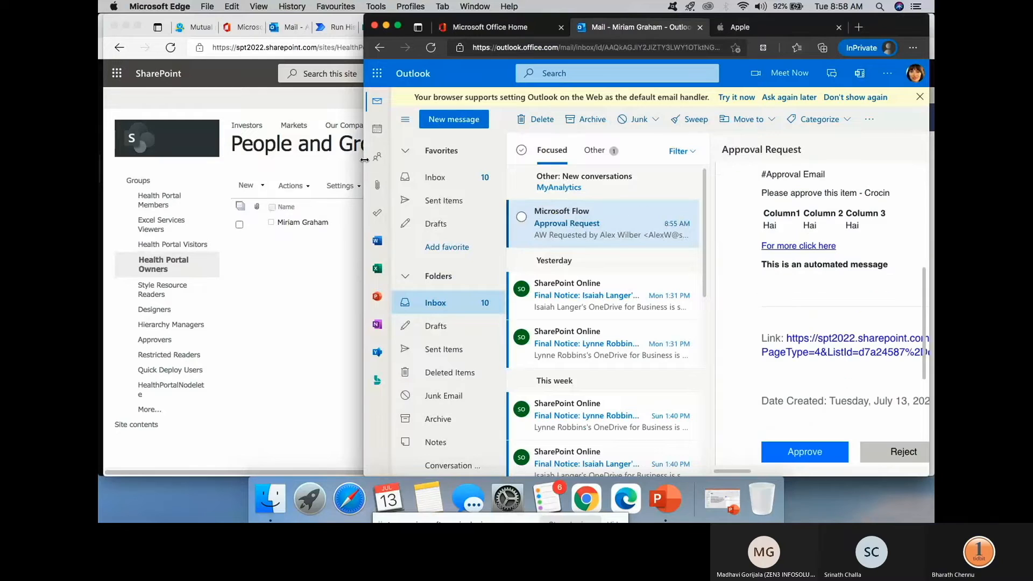
left_click_drag(364, 161, 100, 123)
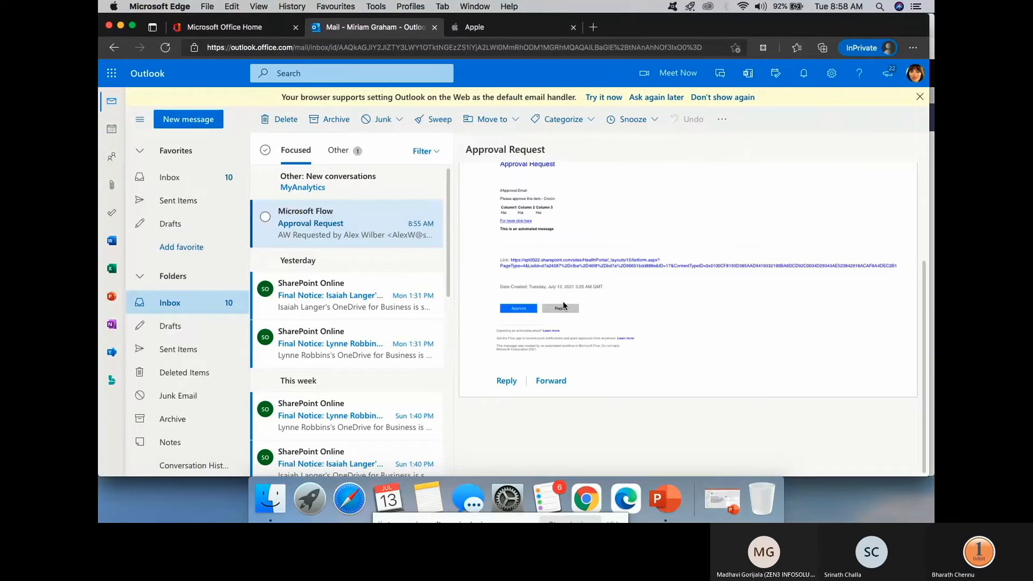
left_click(579, 267)
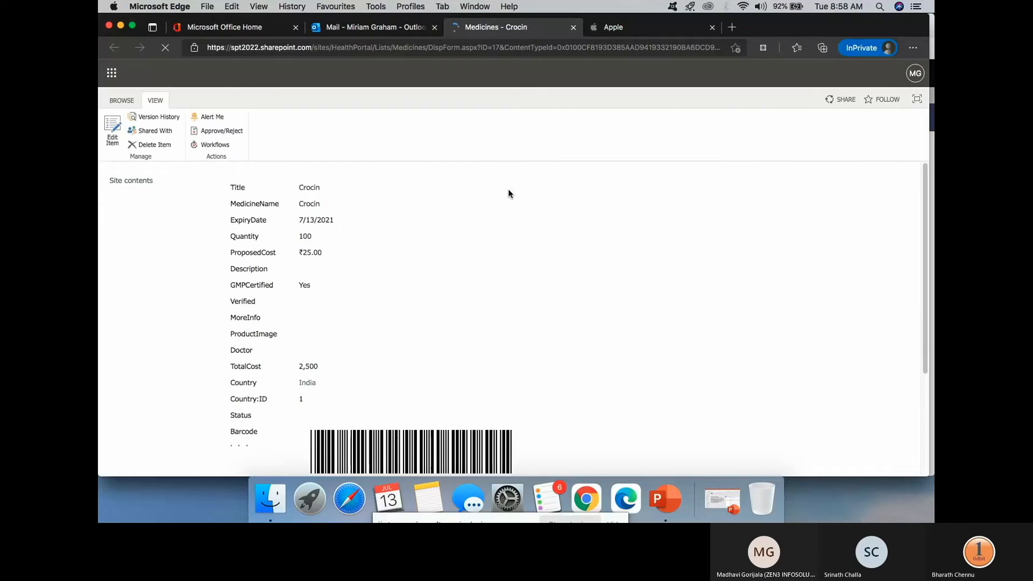
- Return to the Approval Request email and approve the Crocin request
scroll(302, 248, "down", 5)
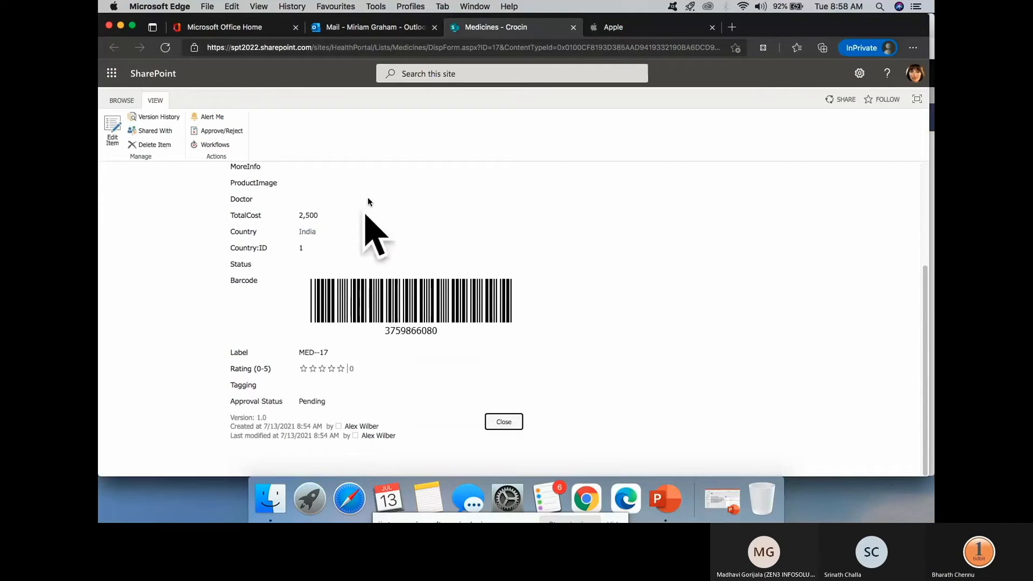
left_click(372, 27)
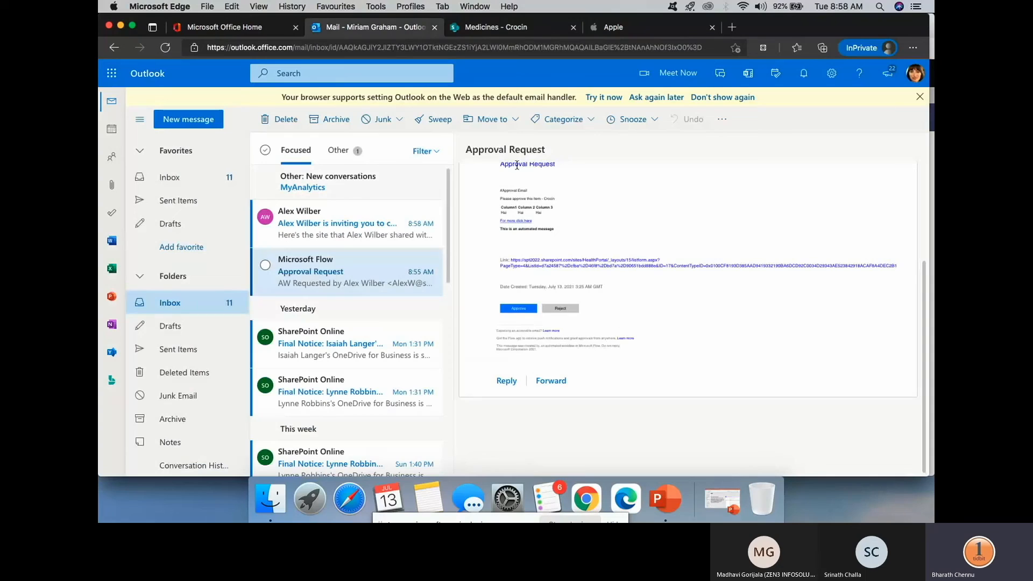
left_click(520, 310)
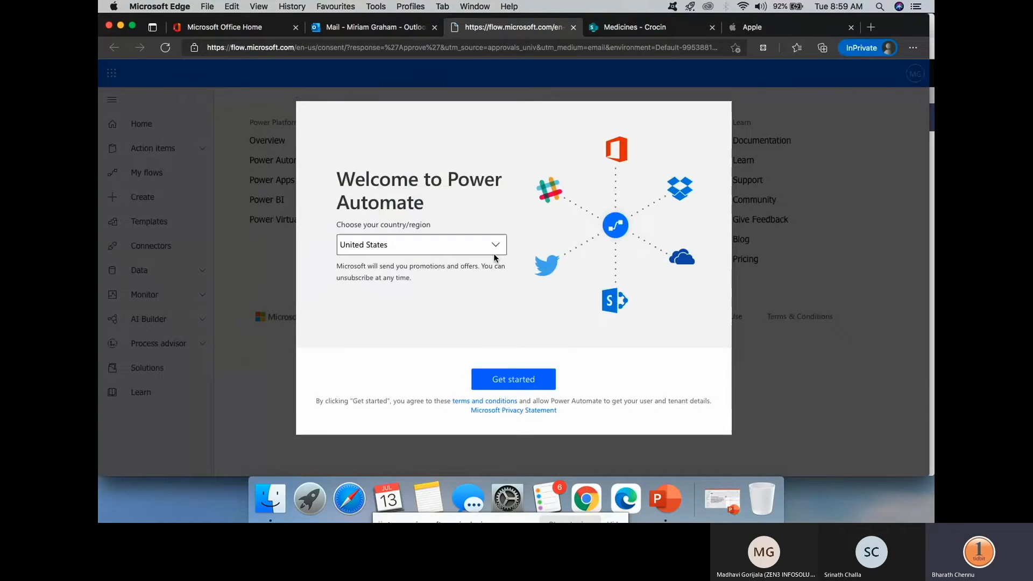
- Accept the Power Automate welcome prompt and choose Approve on the pending Crocin approval
left_click(519, 378)
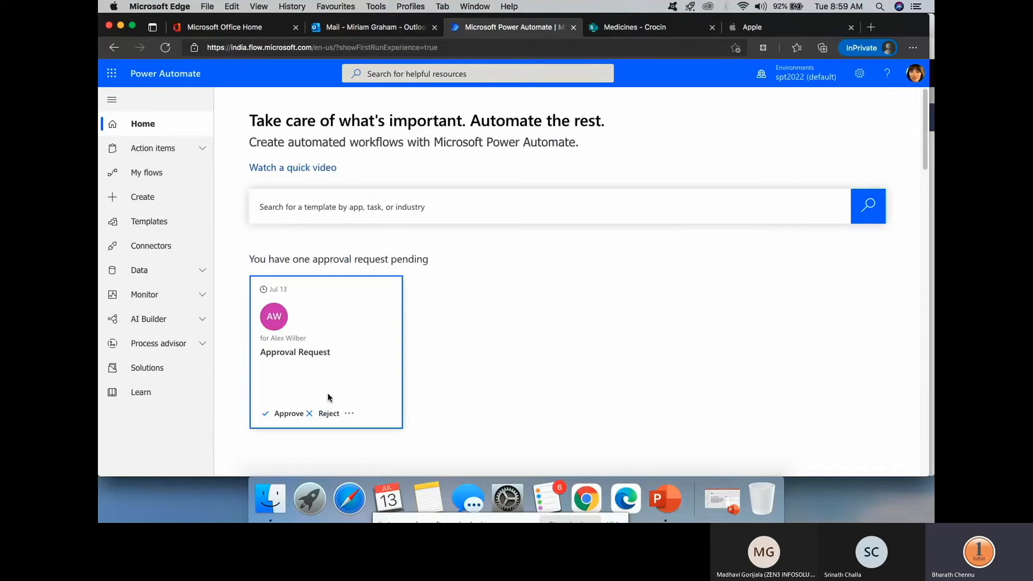
scroll(341, 404, "down", 1)
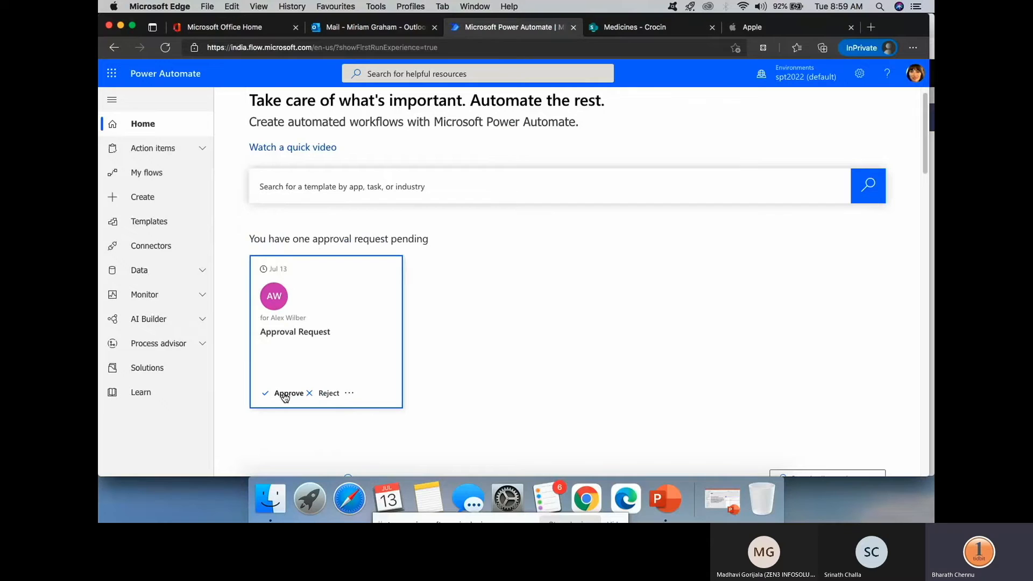
left_click(284, 395)
- Bring the flow run history forward and collapse the Get manager (V2) step details
left_click_drag(100, 112, 547, 110)
left_click(339, 28)
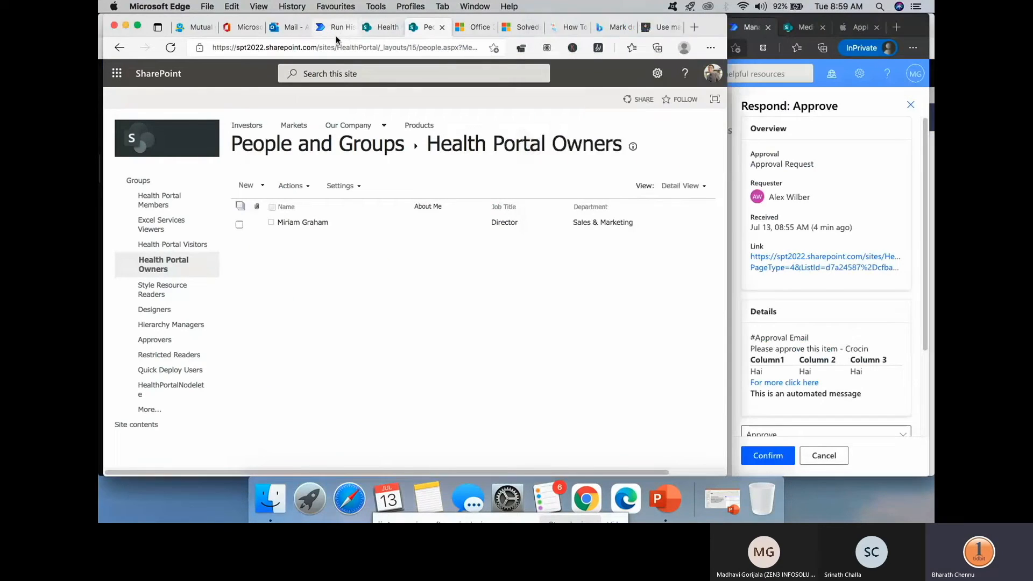
scroll(421, 157, "up", 5)
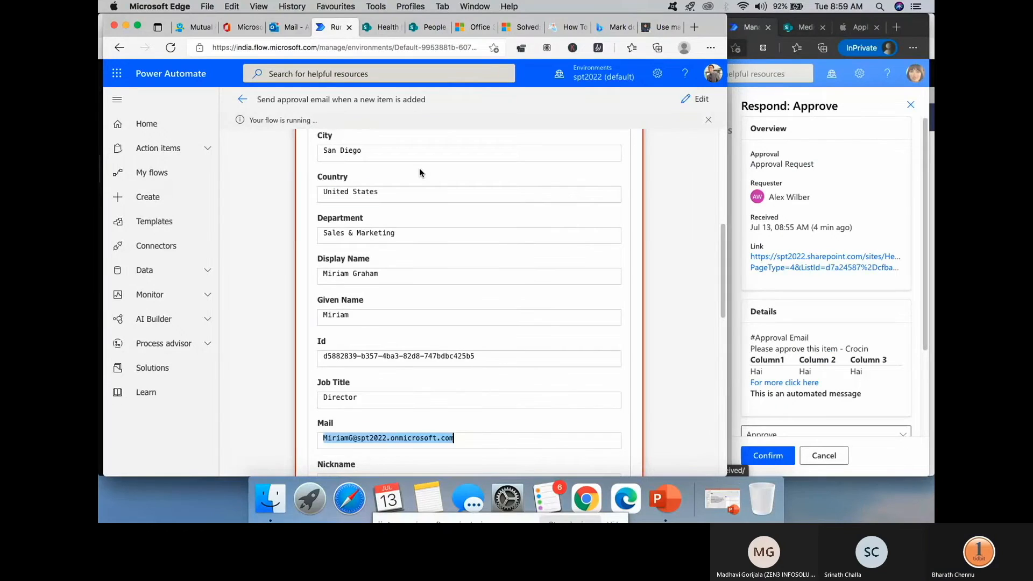
scroll(425, 170, "up", 3)
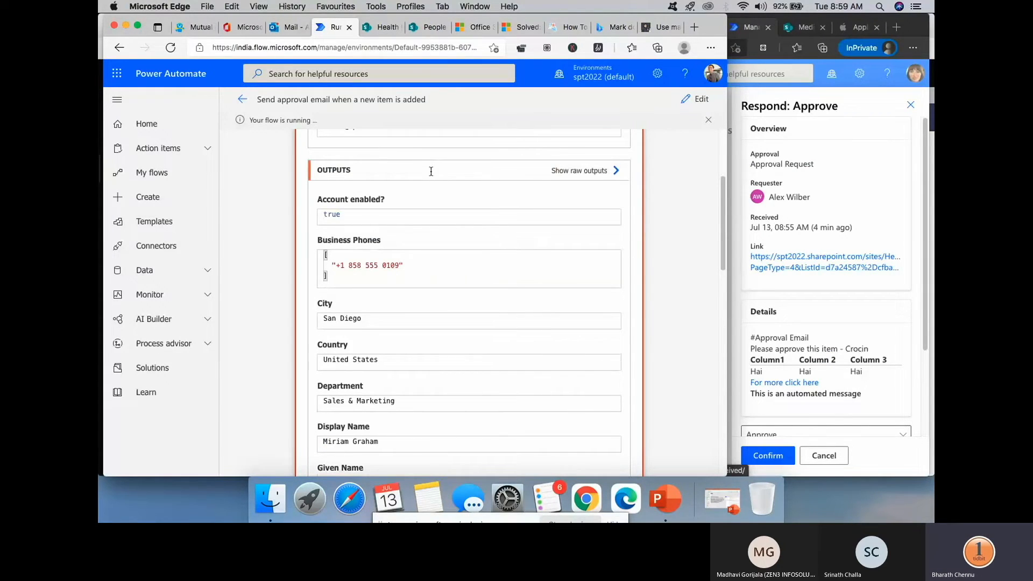
scroll(431, 172, "up", 3)
left_click(443, 208)
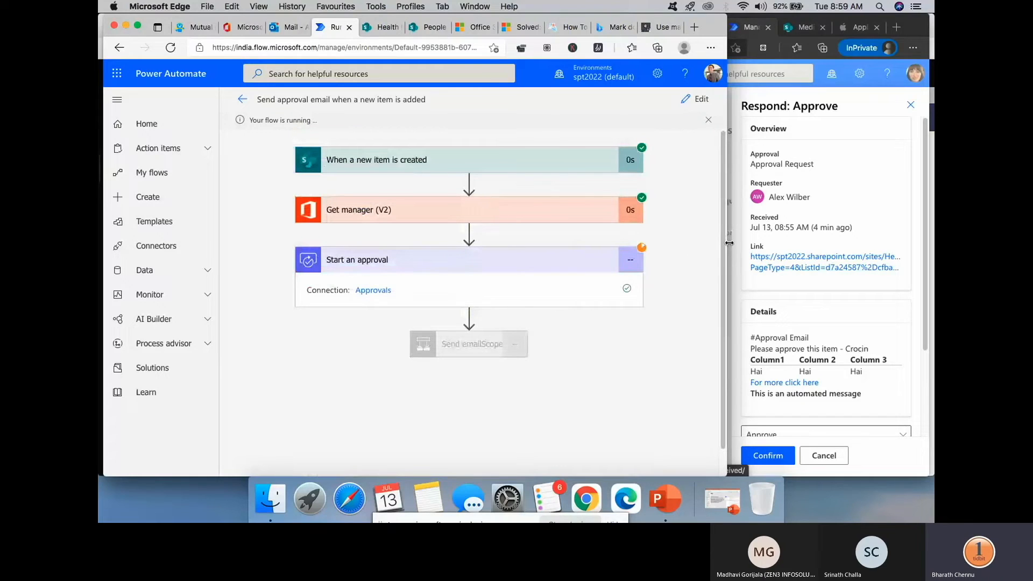
scroll(808, 343, "down", 2)
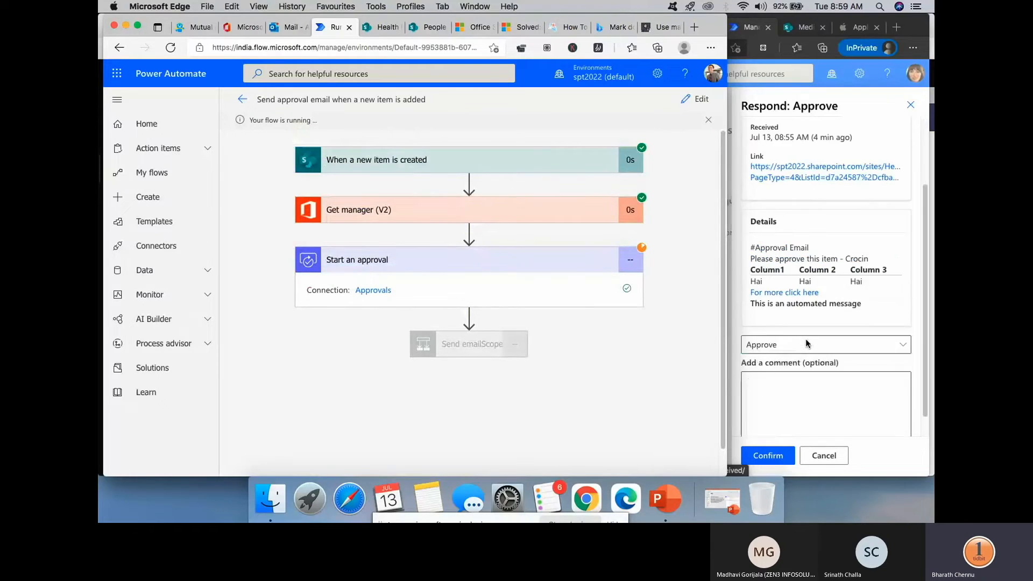
scroll(806, 343, "down", 1)
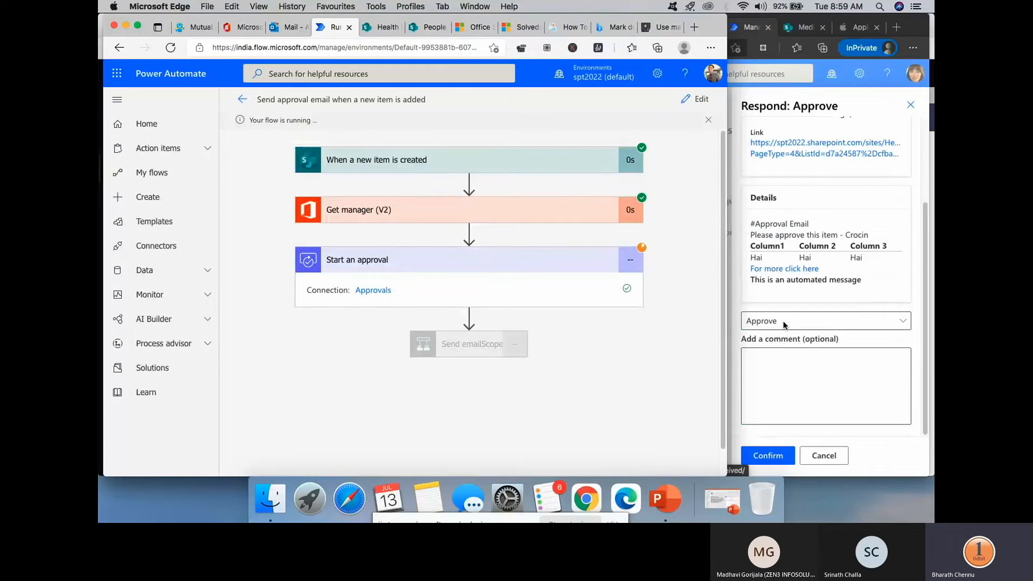
- Enter the comment 'I approved', place both windows side by side, and confirm the Approve response
left_click(786, 367)
type("I approved")
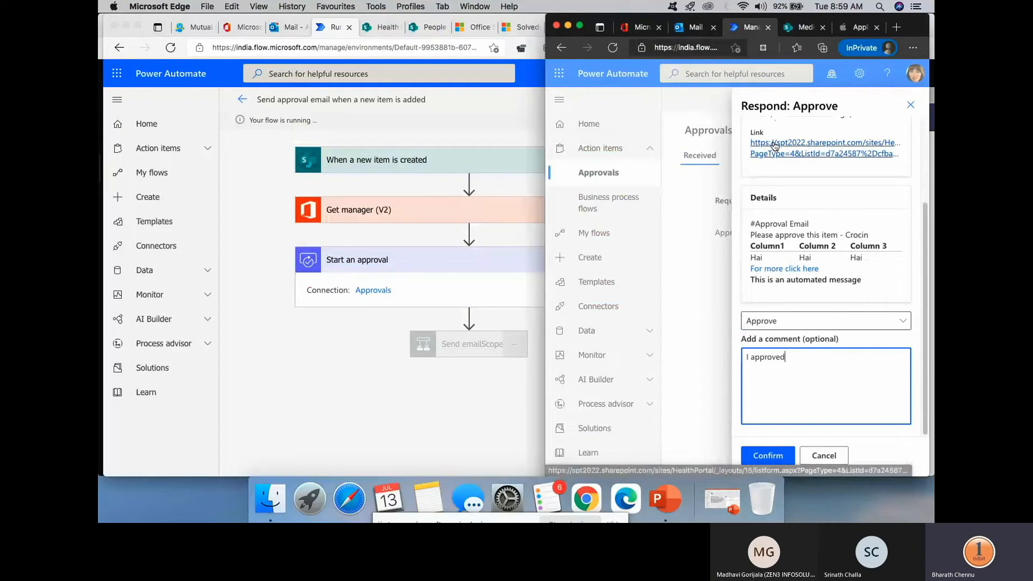
left_click(515, 110)
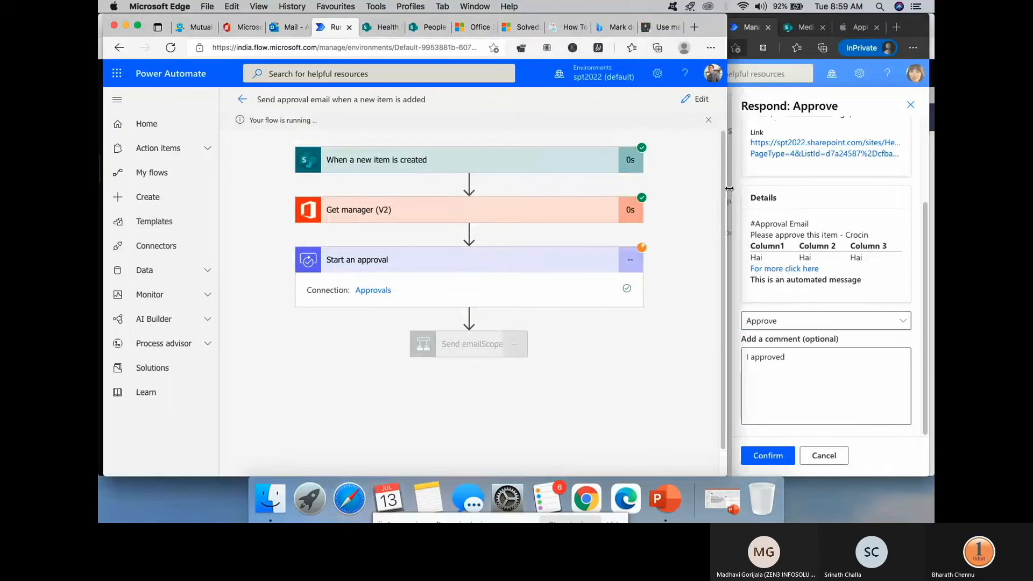
left_click_drag(729, 189, 546, 182)
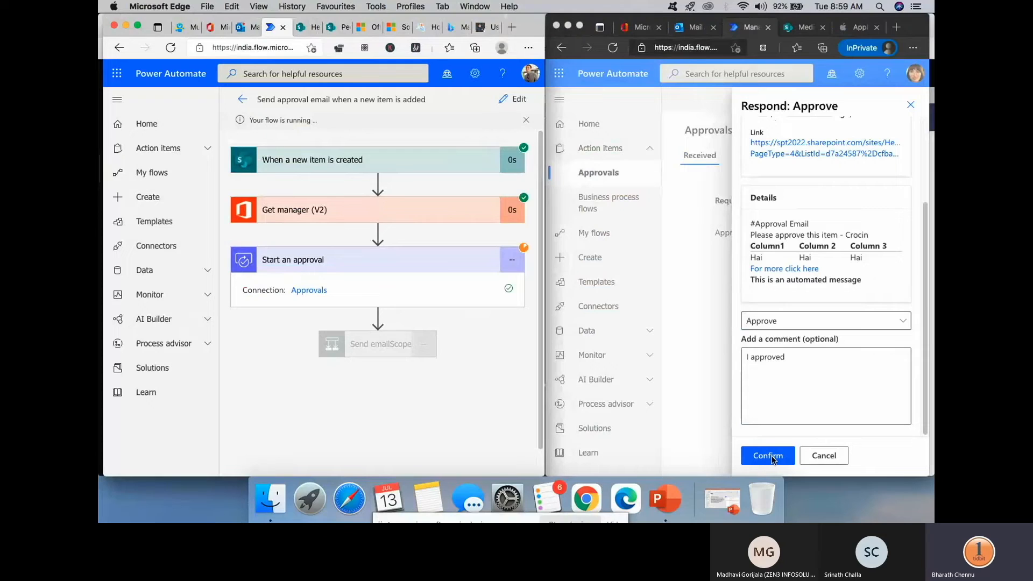
left_click(768, 457)
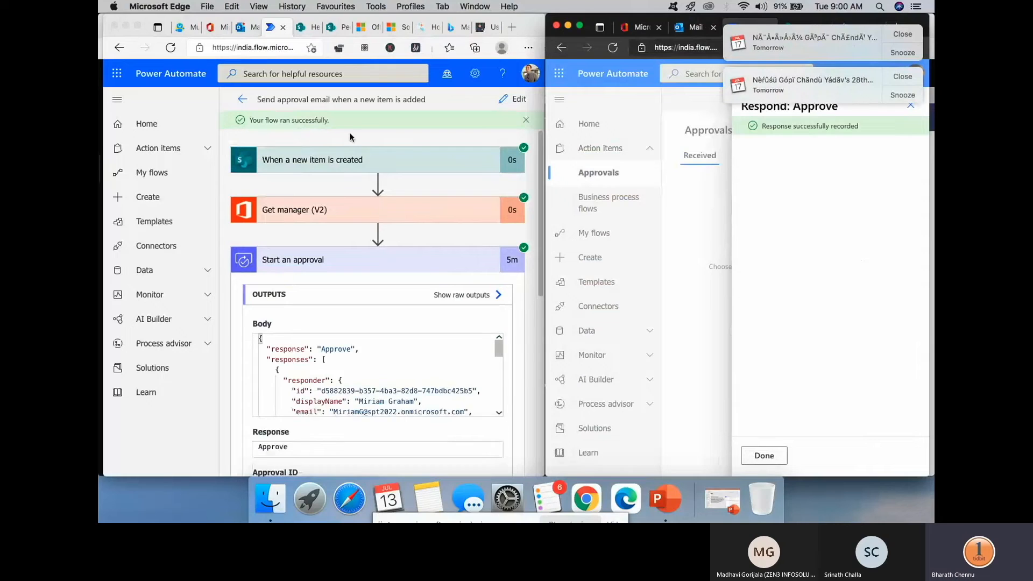
scroll(386, 346, "down", 5)
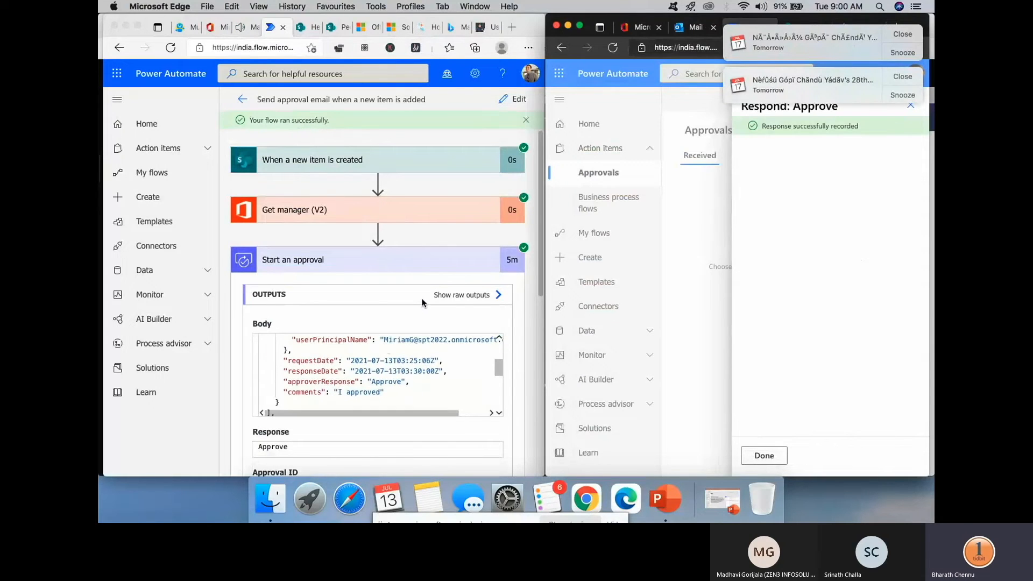
scroll(423, 304, "down", 3)
scroll(368, 253, "up", 2)
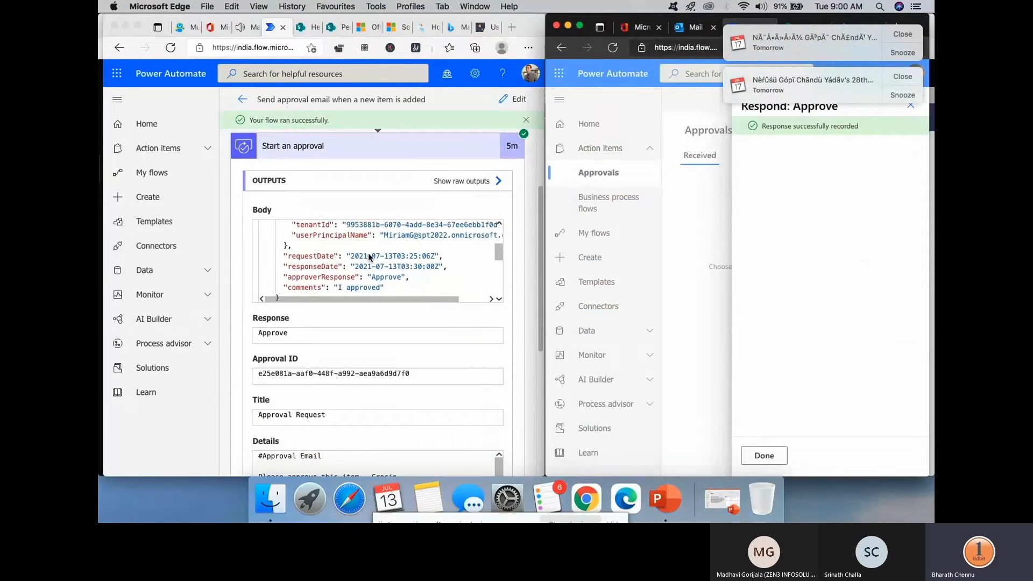
scroll(348, 235, "up", 3)
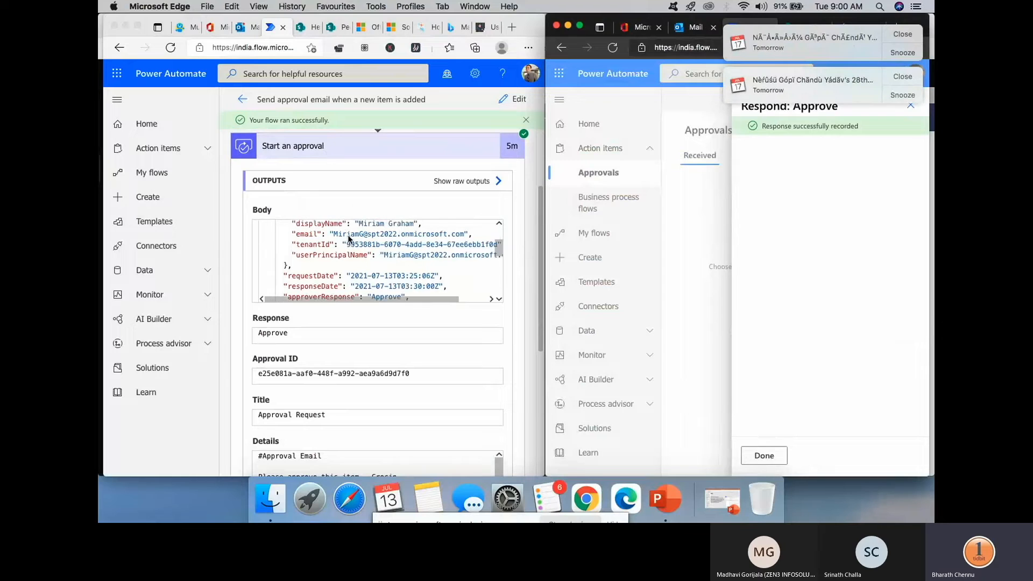
scroll(344, 238, "up", 1)
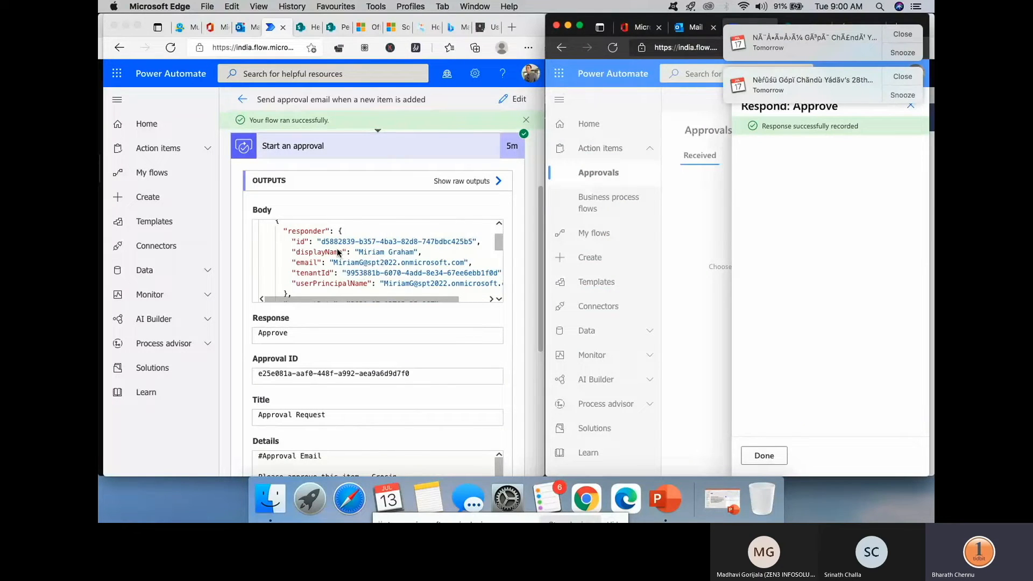
scroll(383, 264, "down", 2)
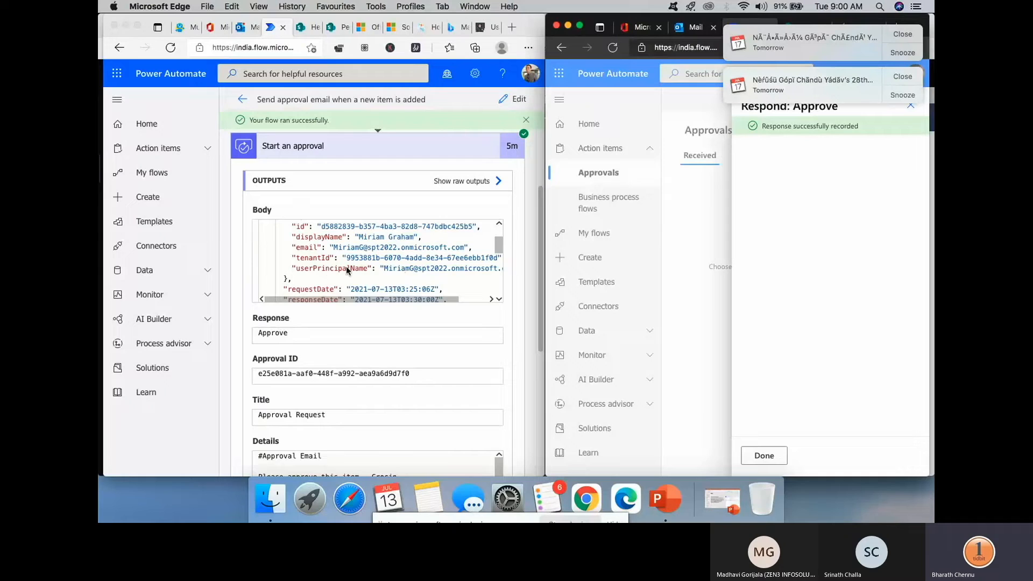
left_click(399, 297)
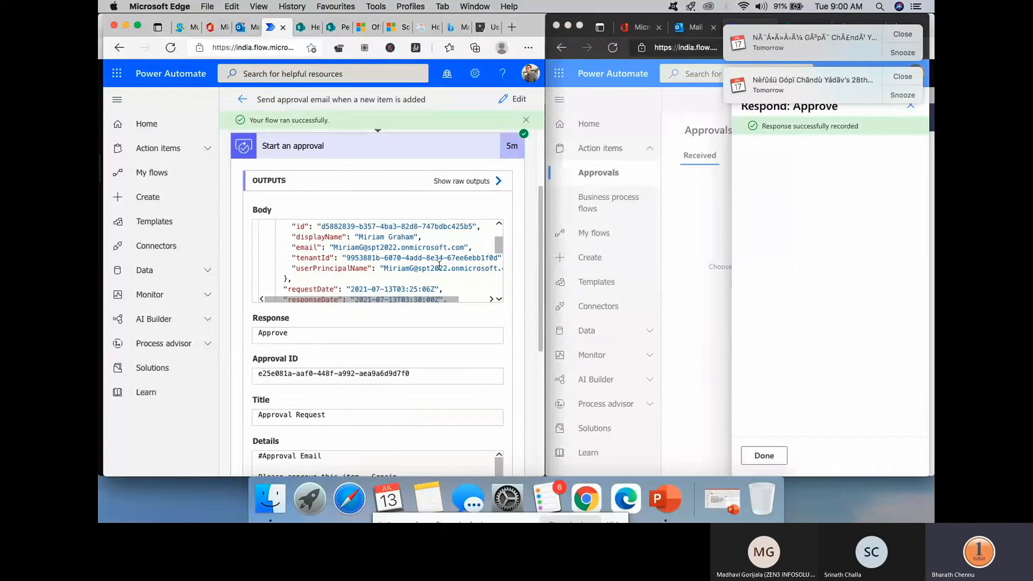
scroll(451, 264, "down", 2)
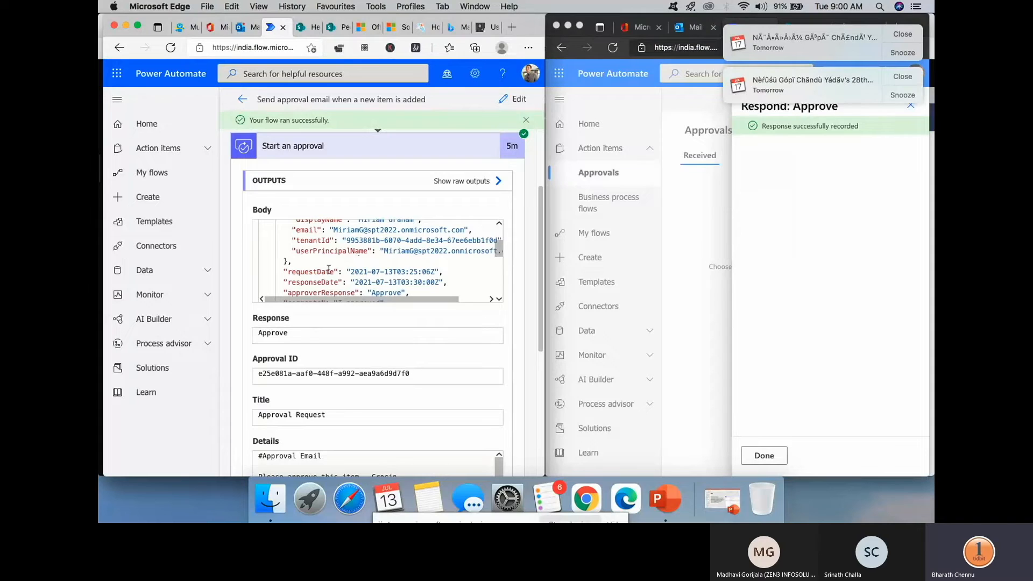
scroll(377, 260, "down", 1)
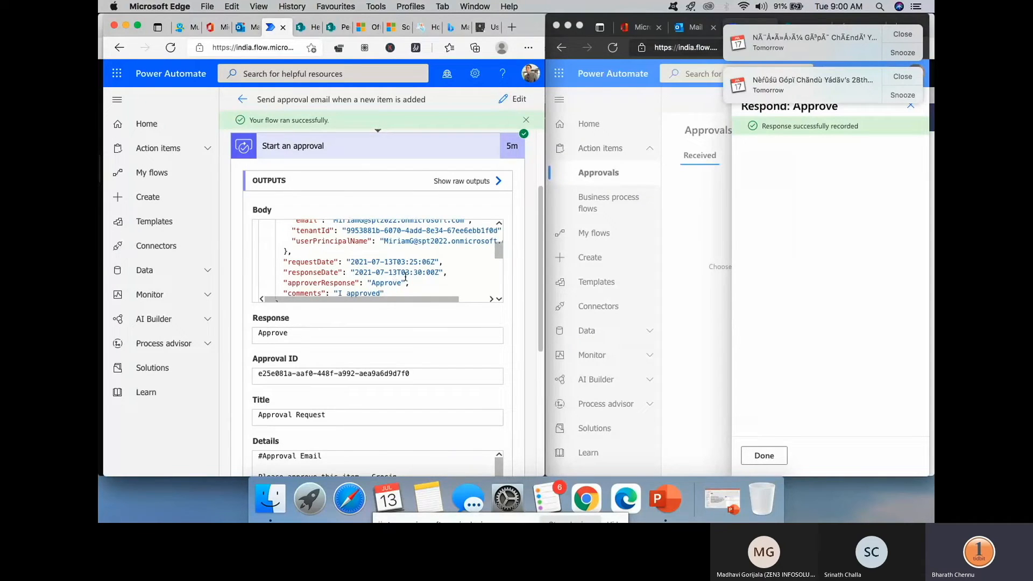
scroll(400, 267, "down", 1)
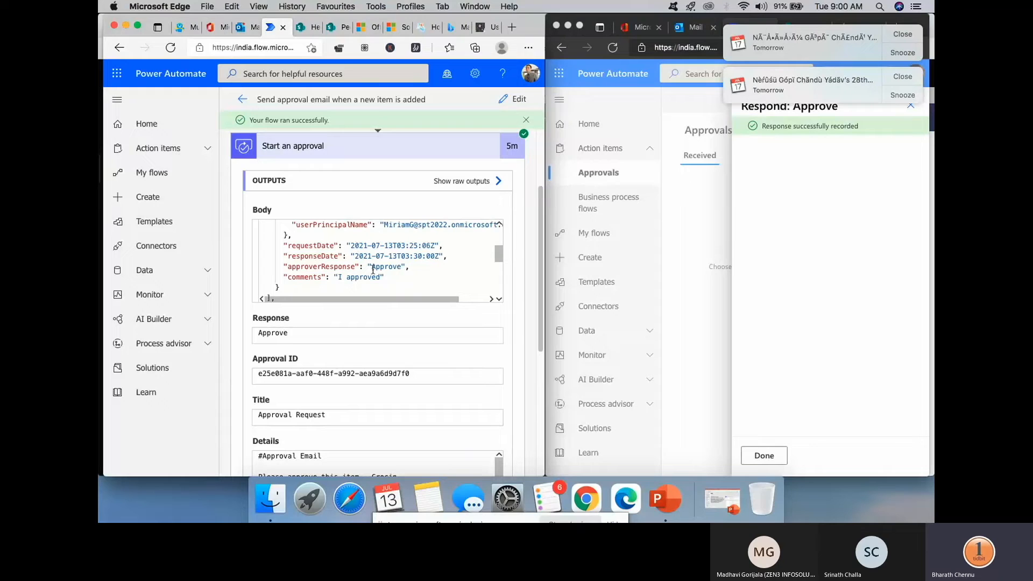
scroll(384, 299, "down", 3)
scroll(384, 312, "down", 4)
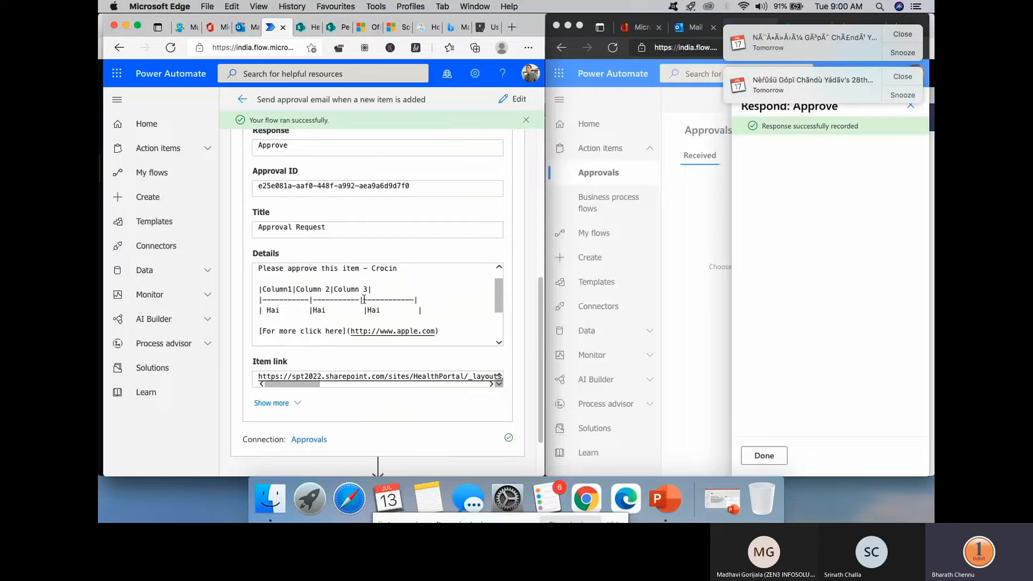
scroll(364, 299, "down", 5)
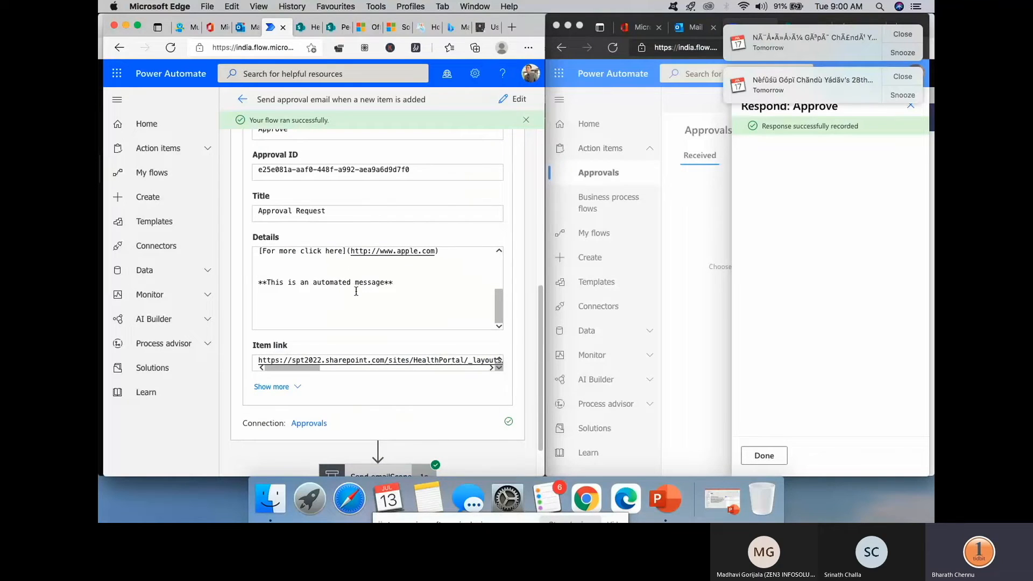
scroll(327, 243, "up", 2)
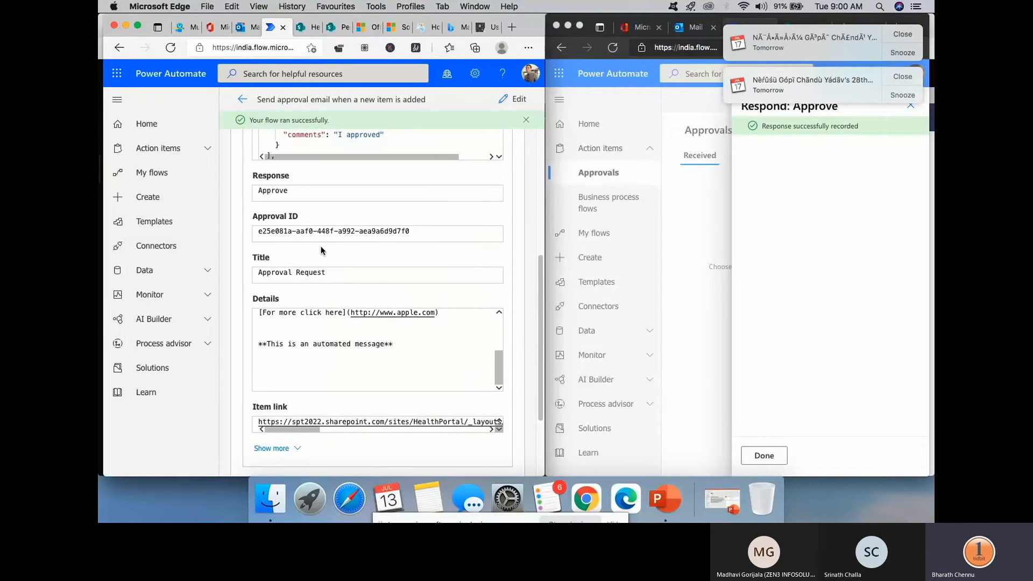
scroll(321, 247, "down", 2)
scroll(321, 248, "down", 1)
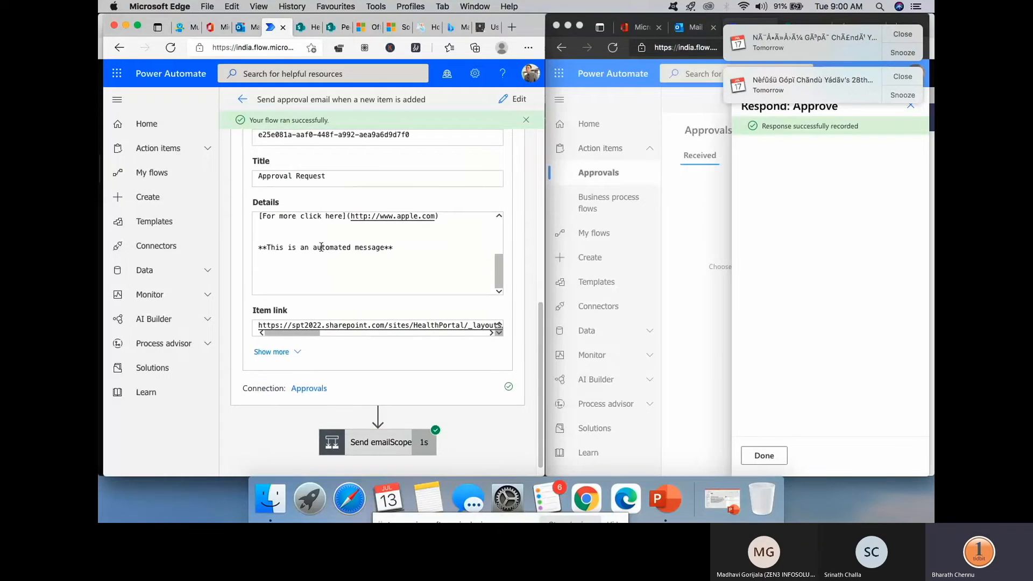
scroll(321, 248, "up", 5)
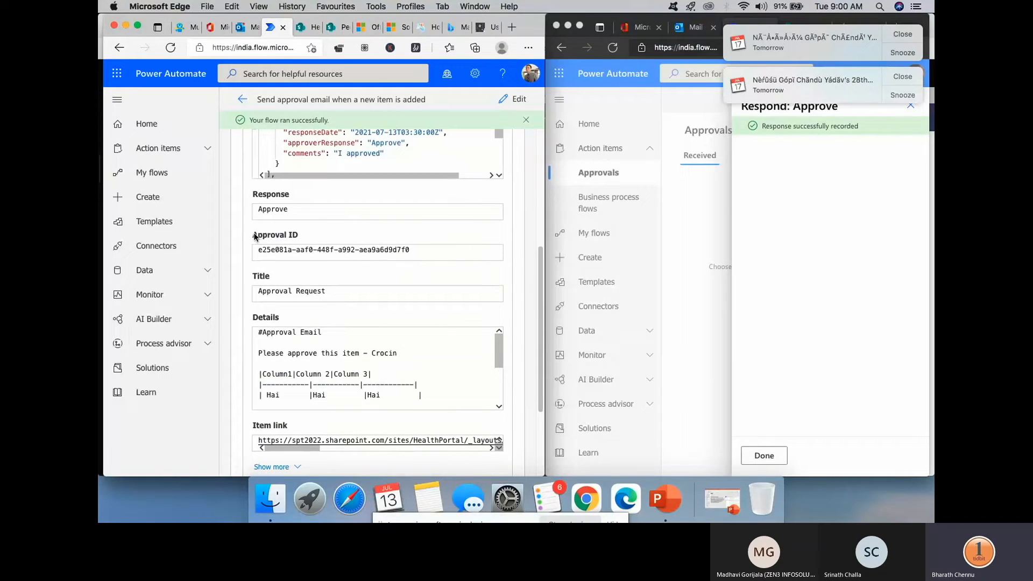
left_click_drag(260, 252, 415, 252)
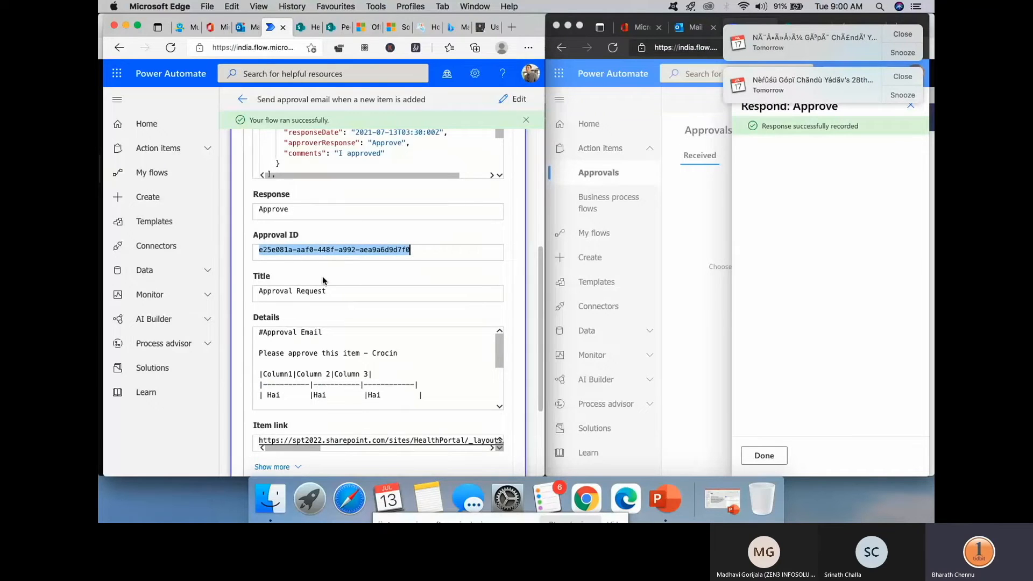
scroll(414, 253, "down", 2)
scroll(317, 276, "up", 6)
scroll(317, 277, "down", 5)
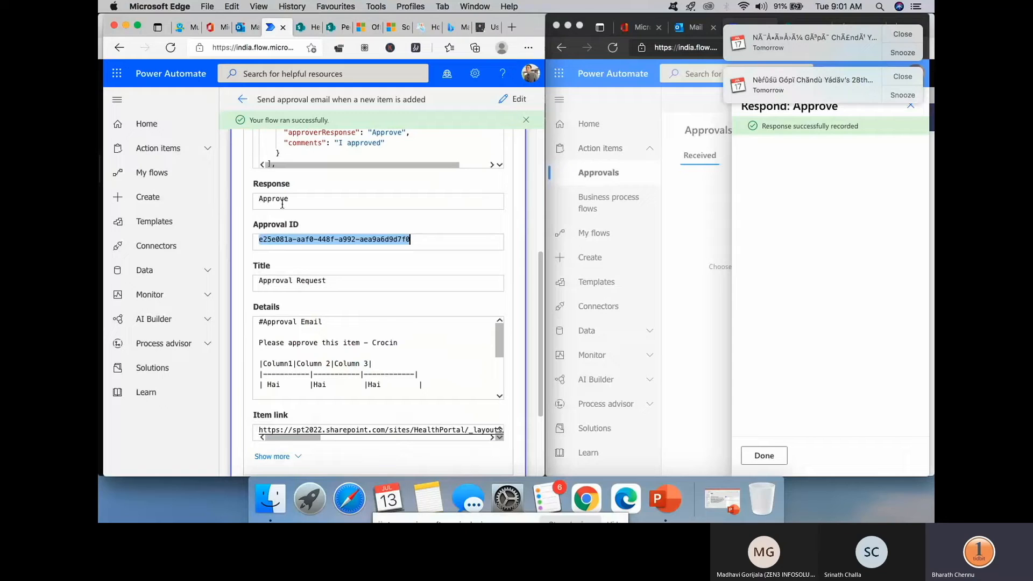
scroll(324, 261, "down", 2)
scroll(325, 261, "down", 3)
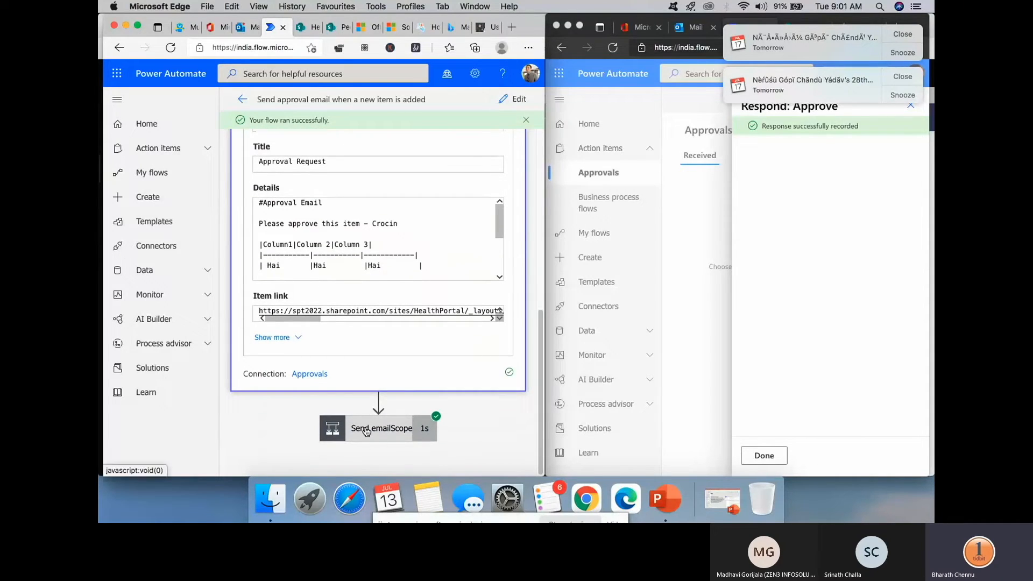
- Expand the Send emailScope step's run details and widen the window to see the flow
left_click(365, 431)
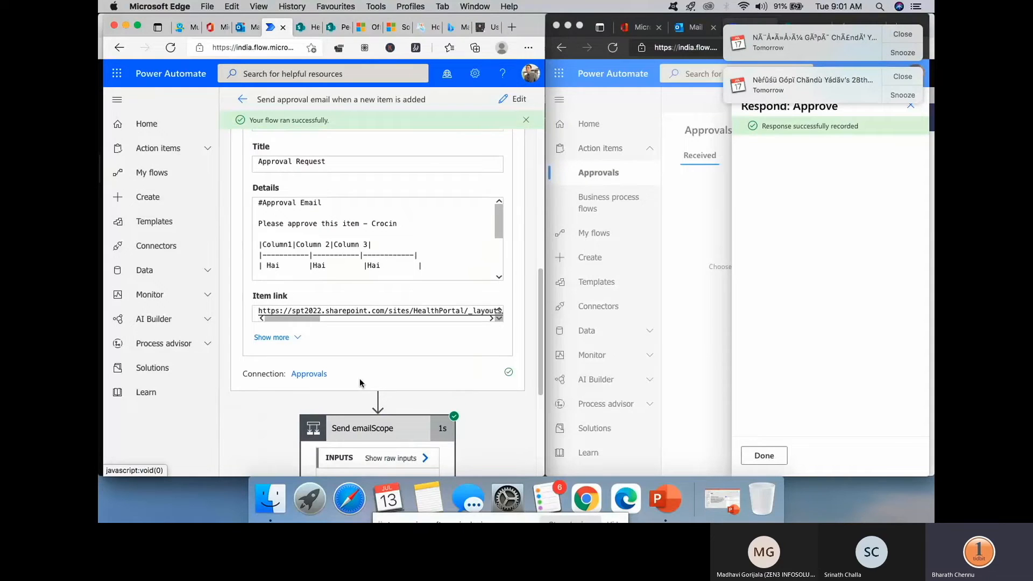
scroll(367, 331, "down", 7)
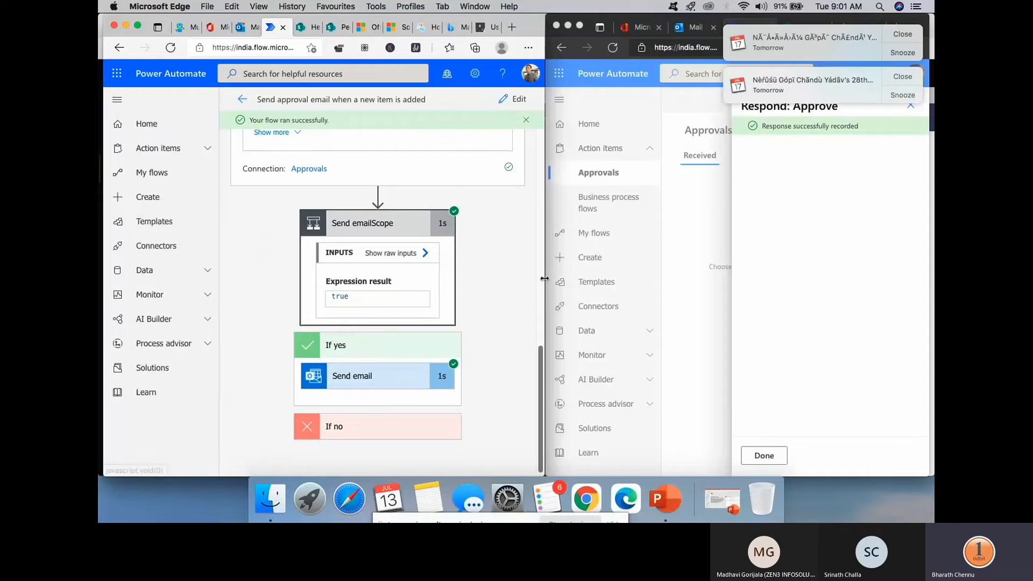
left_click_drag(545, 279, 892, 323)
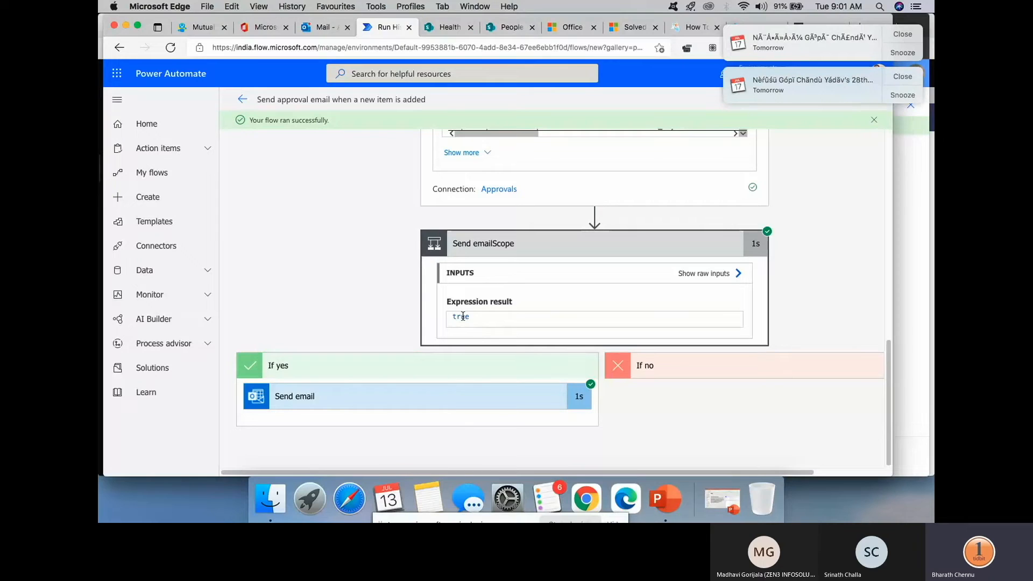
- Show the If yes Send email outputs: subject 'Item: Crocin approved!' and status code 200
left_click(375, 407)
scroll(342, 306, "down", 3)
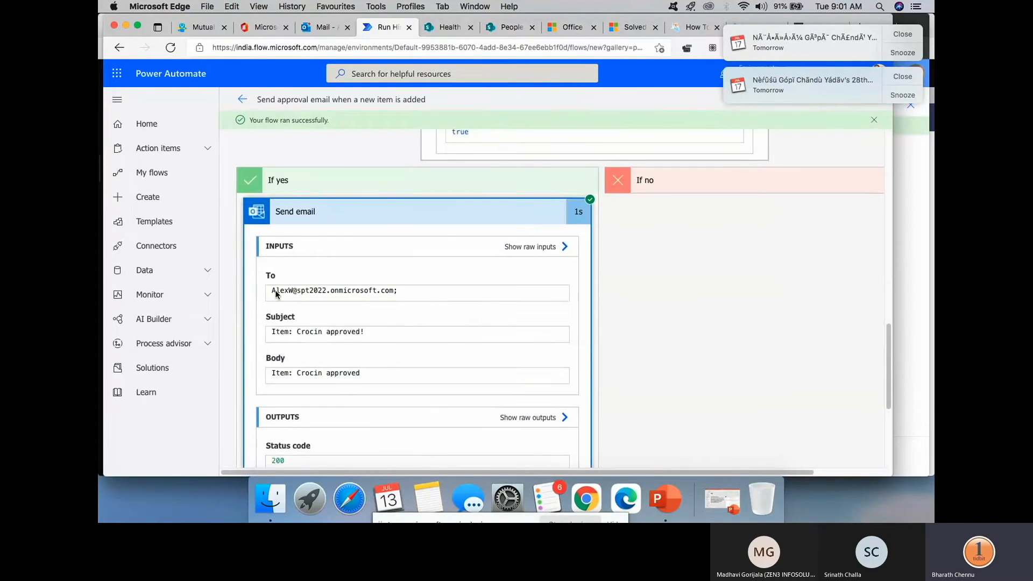
scroll(367, 306, "down", 2)
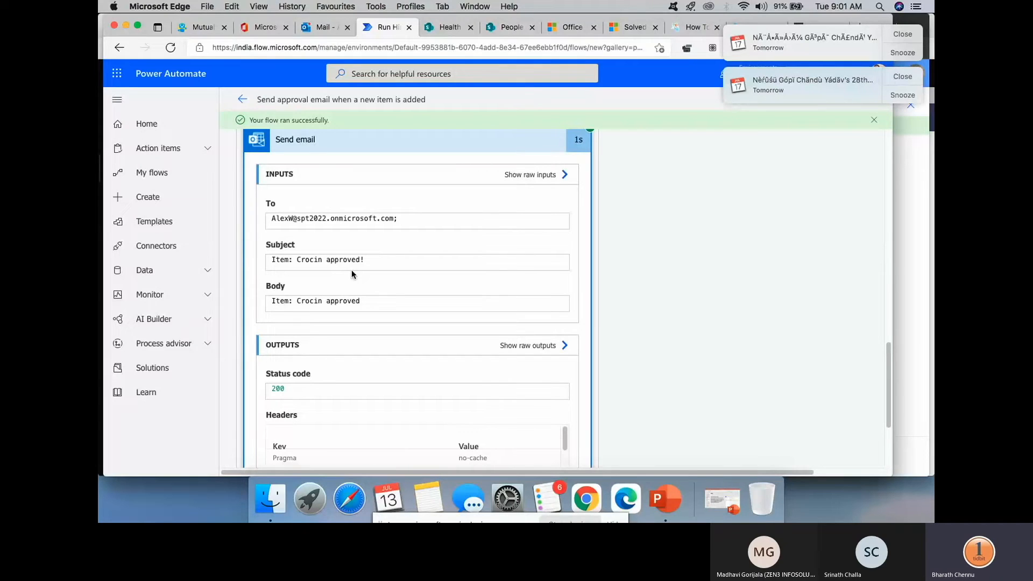
scroll(353, 321, "down", 2)
scroll(350, 334, "down", 1)
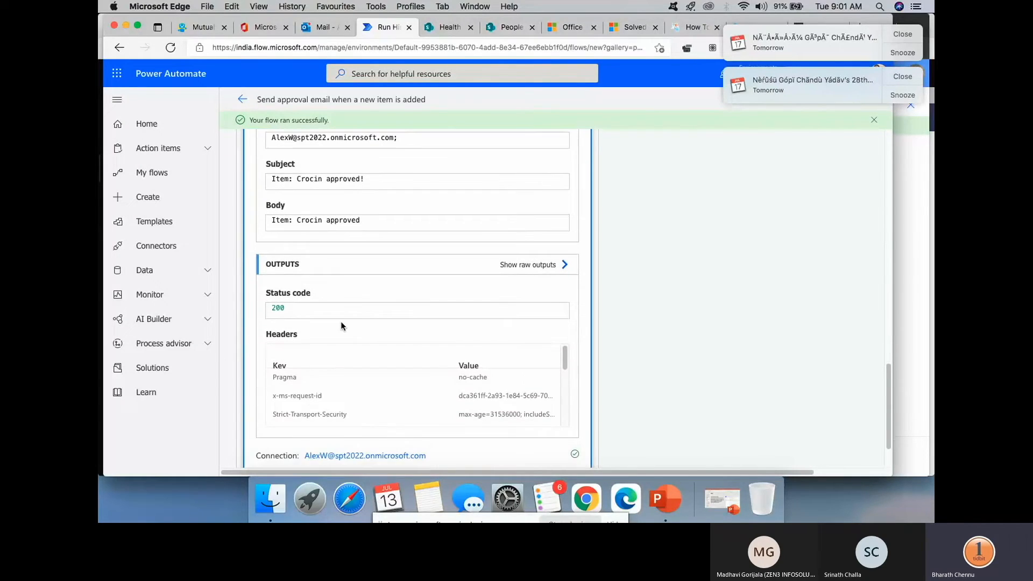
scroll(315, 349, "down", 2)
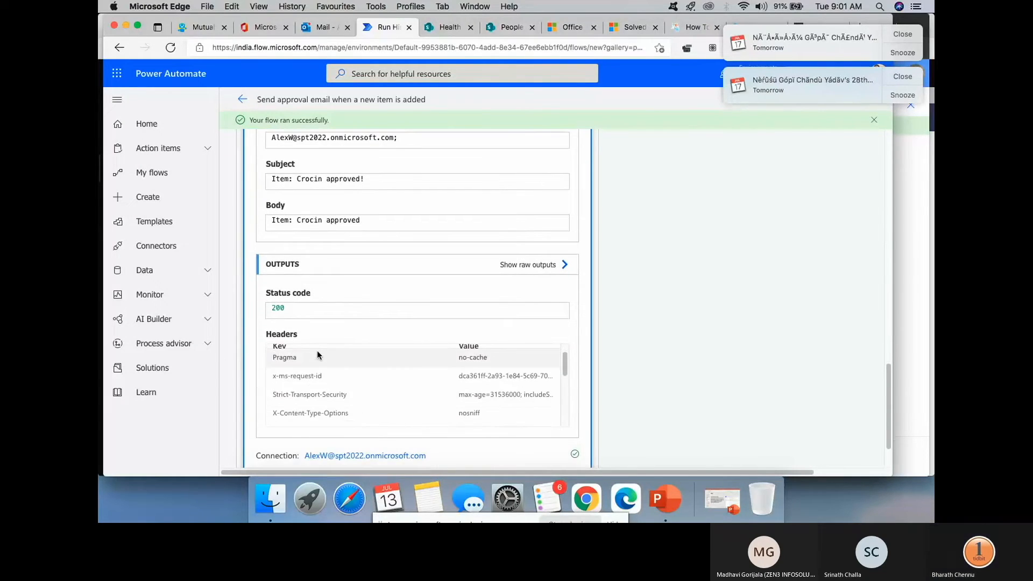
- Open the 'Item: Crocin approved!' email in the Focused inbox, then return to the run history
left_click(321, 30)
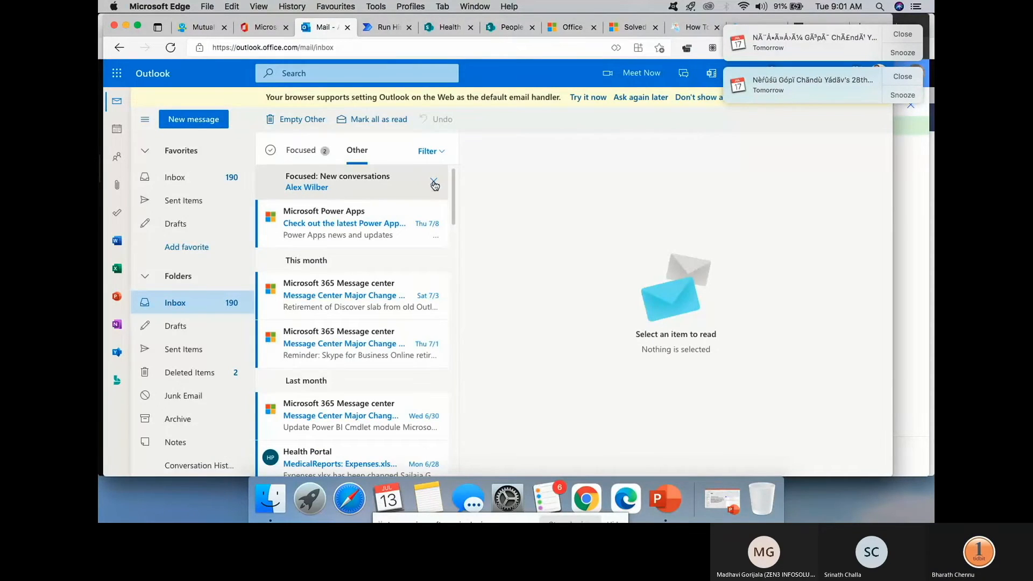
left_click(301, 149)
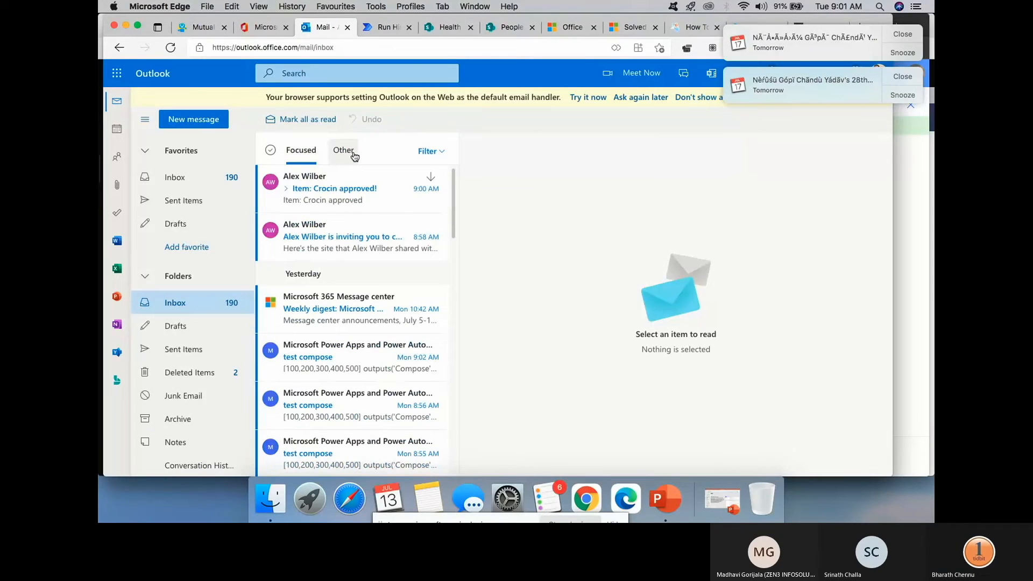
left_click(320, 188)
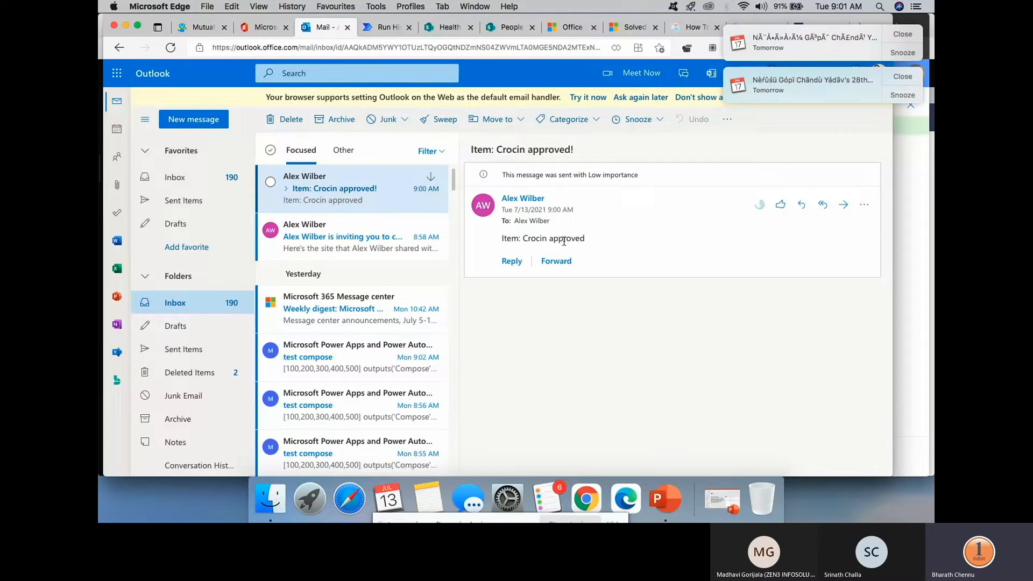
left_click(384, 28)
scroll(453, 245, "up", 5)
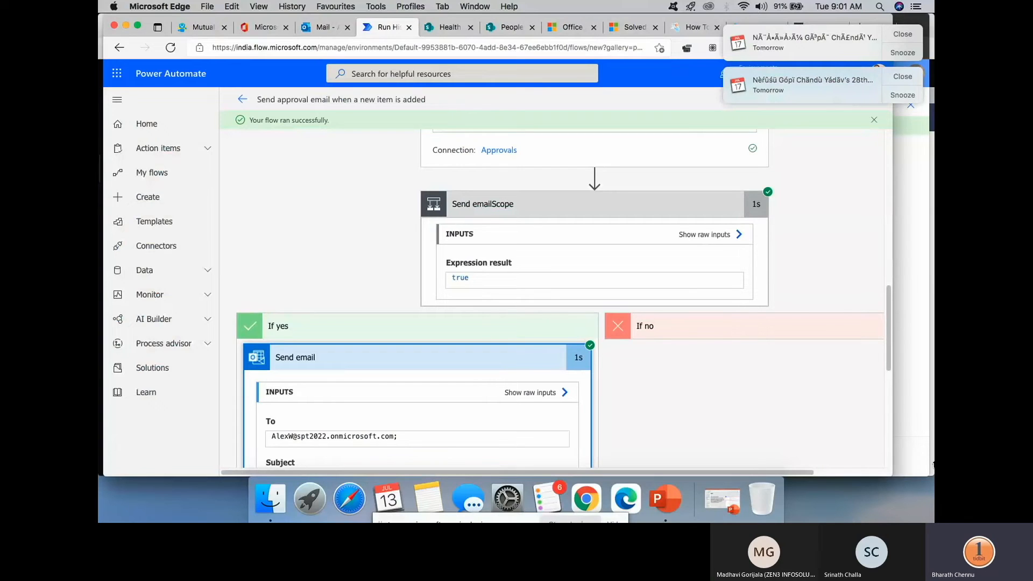
left_click(915, 35)
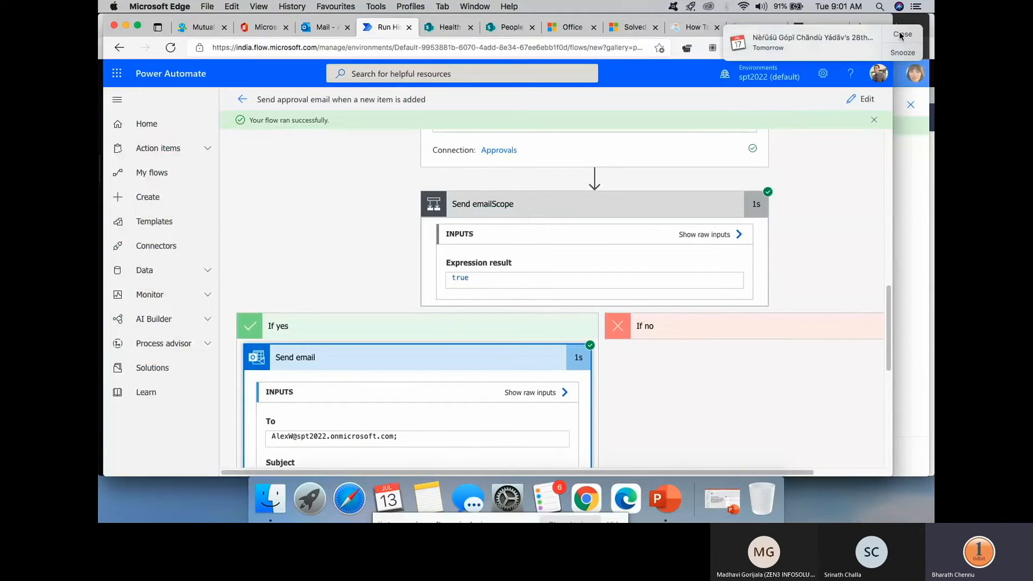
scroll(561, 217, "up", 5)
scroll(563, 222, "up", 5)
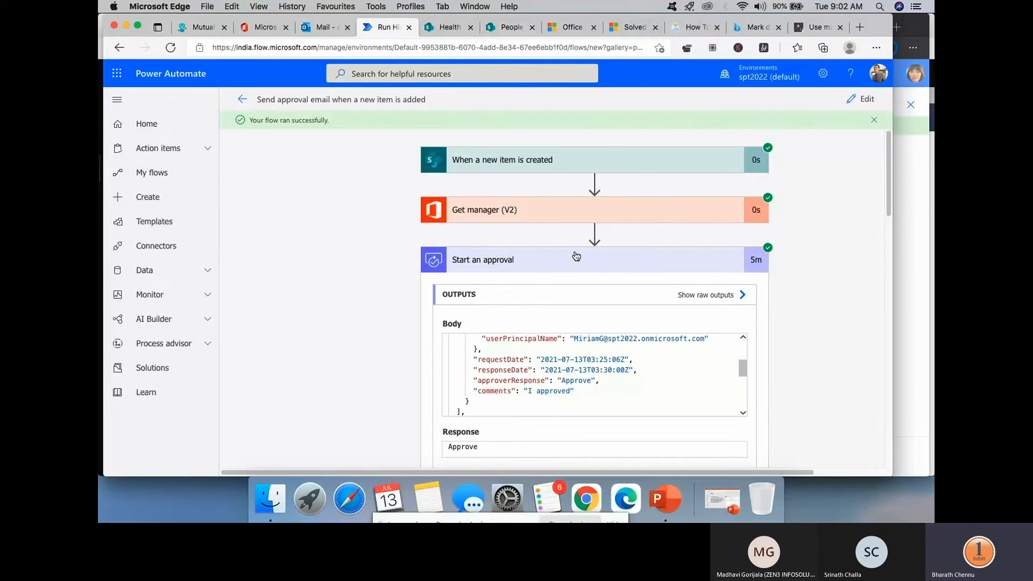
scroll(577, 256, "down", 3)
scroll(576, 256, "up", 3)
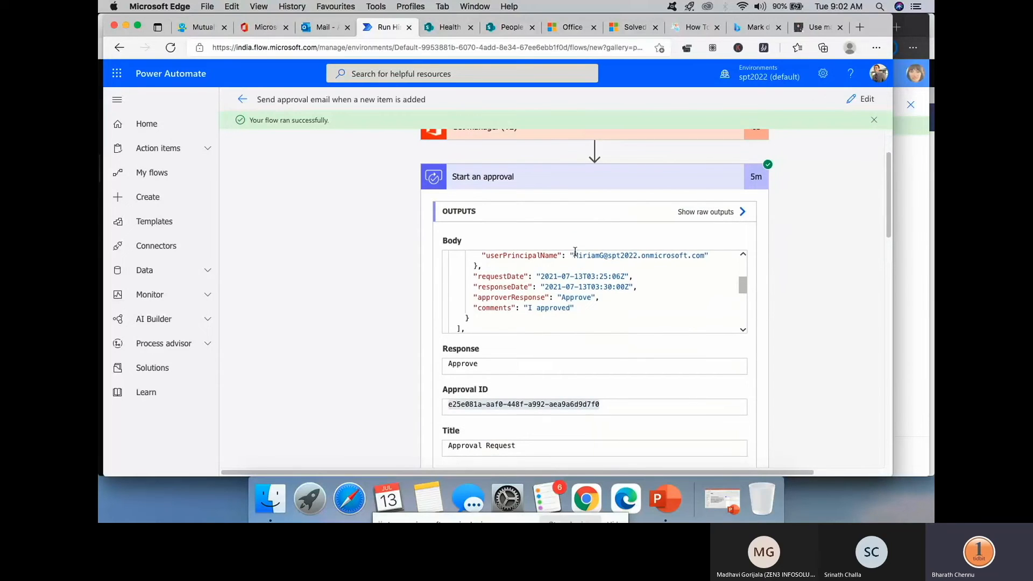
scroll(575, 252, "down", 10)
scroll(575, 251, "down", 4)
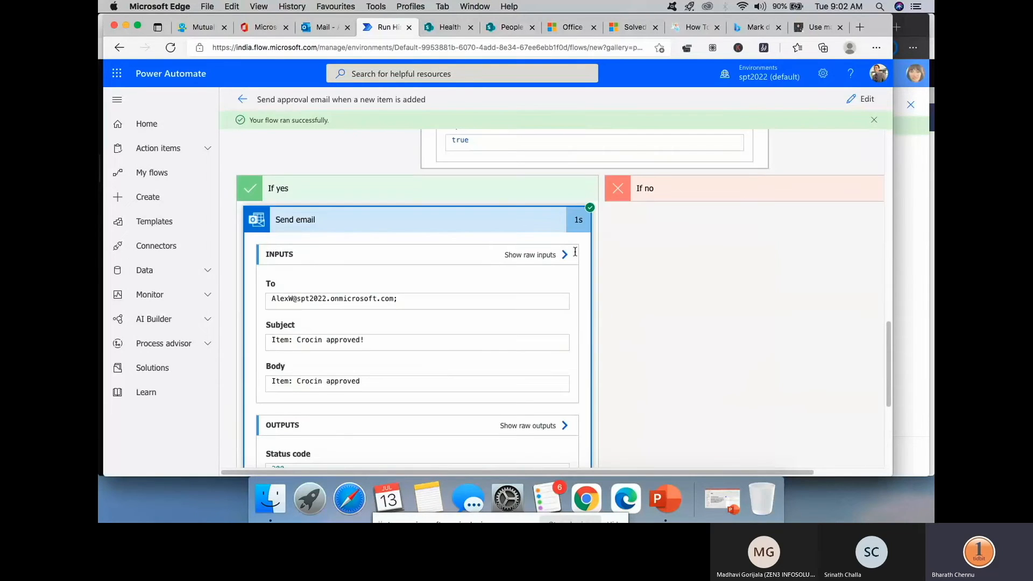
scroll(575, 251, "down", 4)
scroll(574, 252, "up", 10)
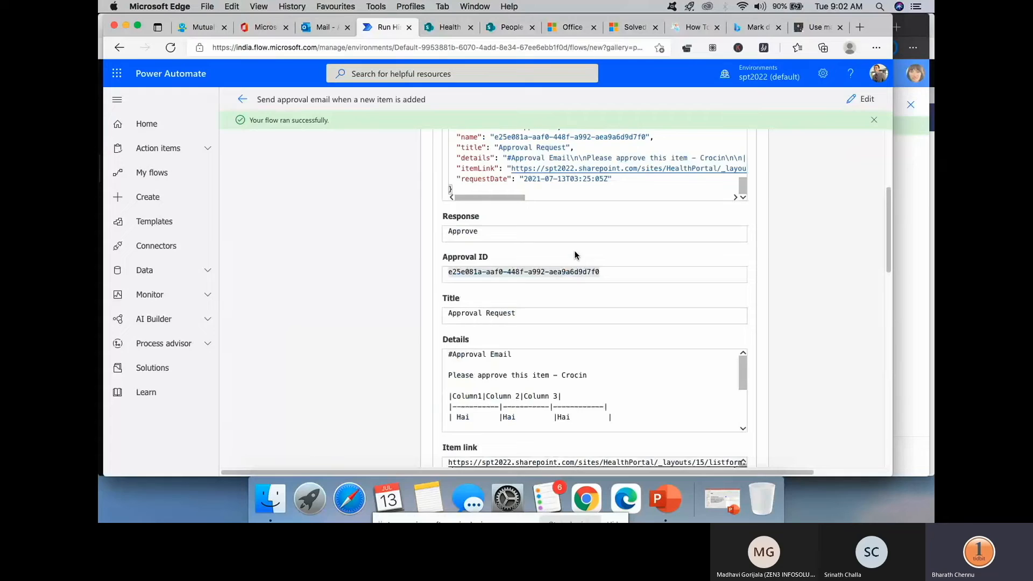
scroll(575, 255, "up", 4)
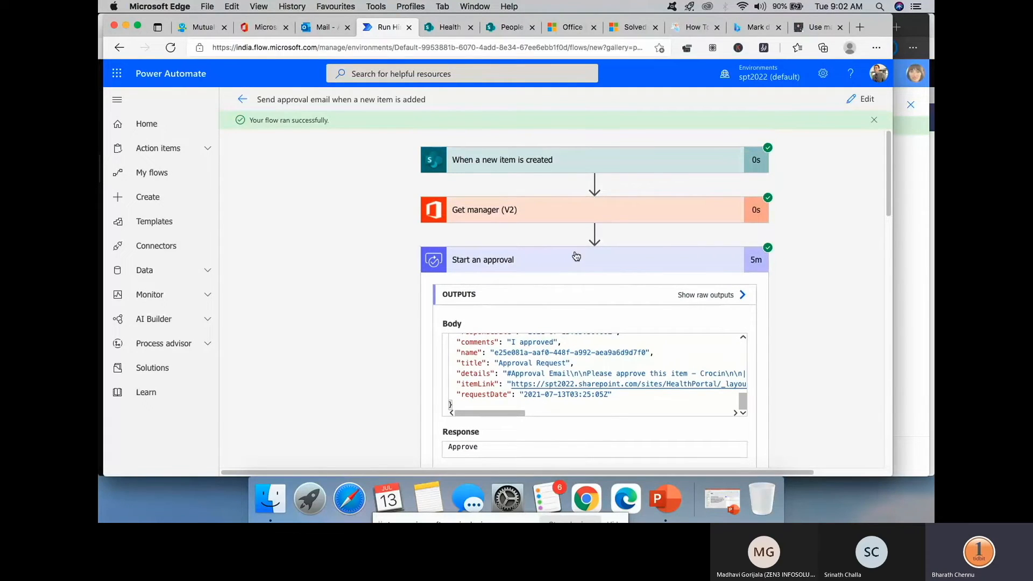
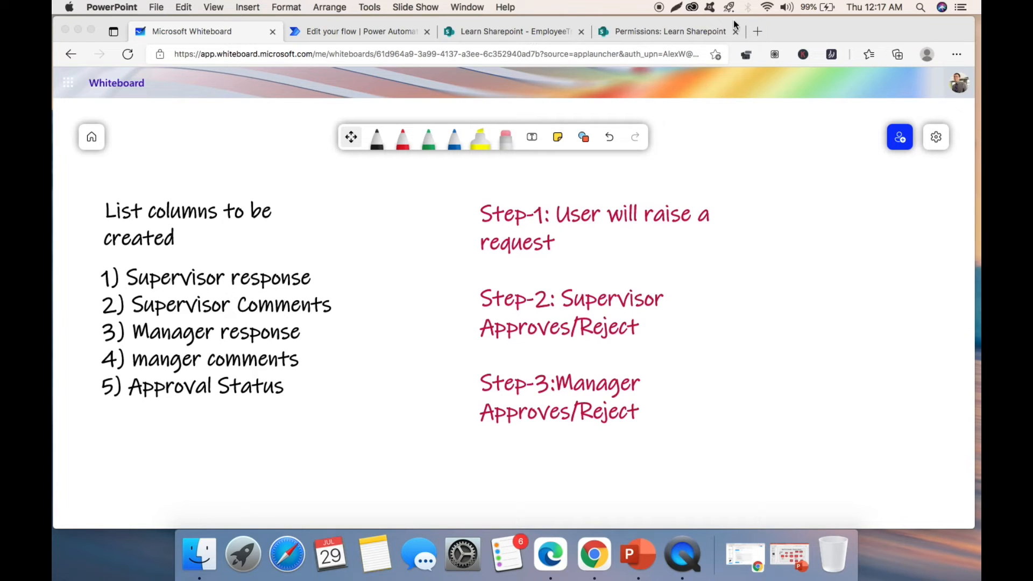
- Switch from the Whiteboard plan to the SharePoint EmployeeTrainingRequests list tab
left_click(516, 34)
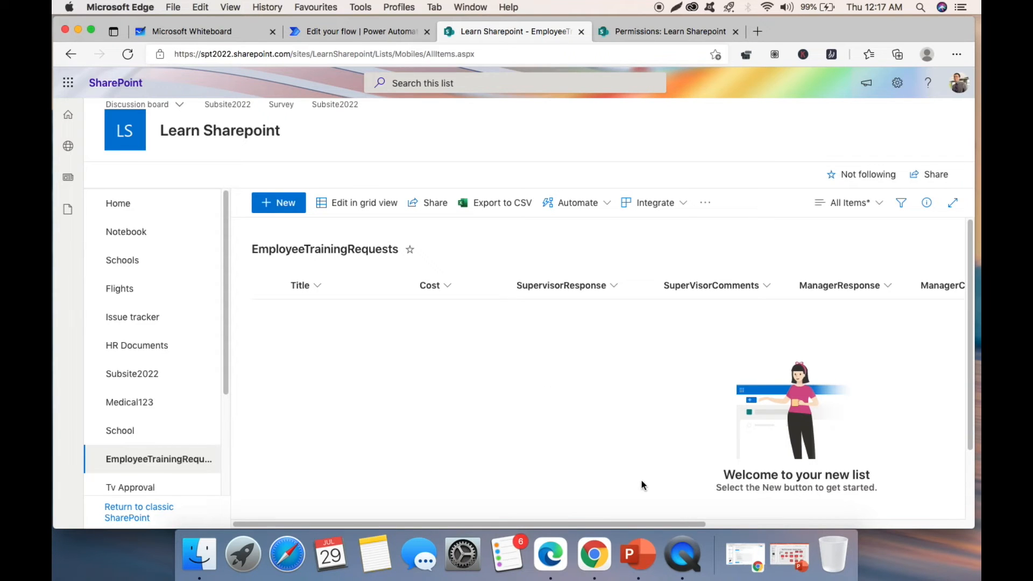
- Review the EmployeeTrainingRequests columns in List settings, then return to the flow tab
left_click_drag(653, 523, 583, 509)
left_click(896, 84)
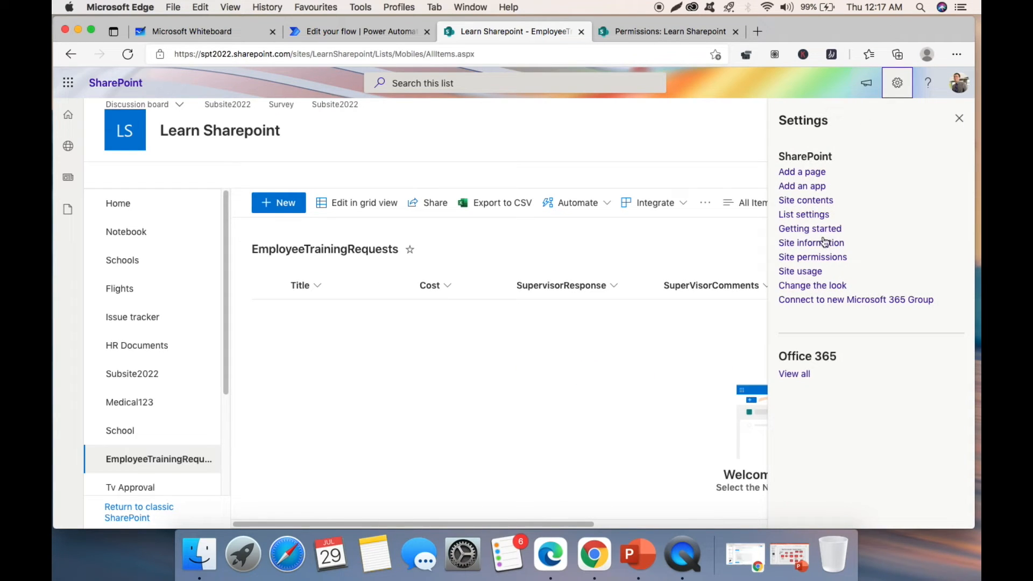
left_click(802, 215)
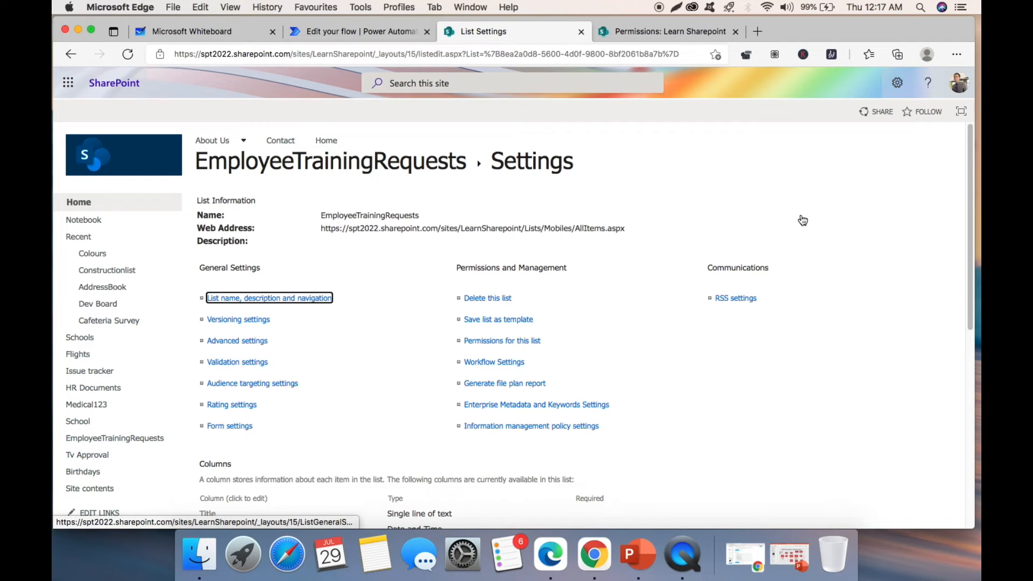
scroll(466, 283, "down", 7)
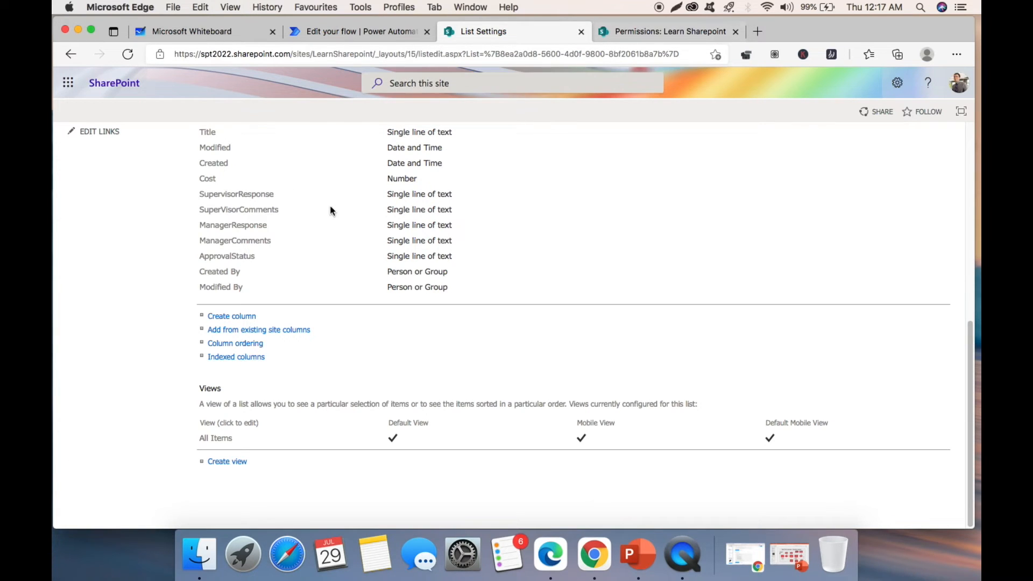
scroll(339, 207, "up", 3)
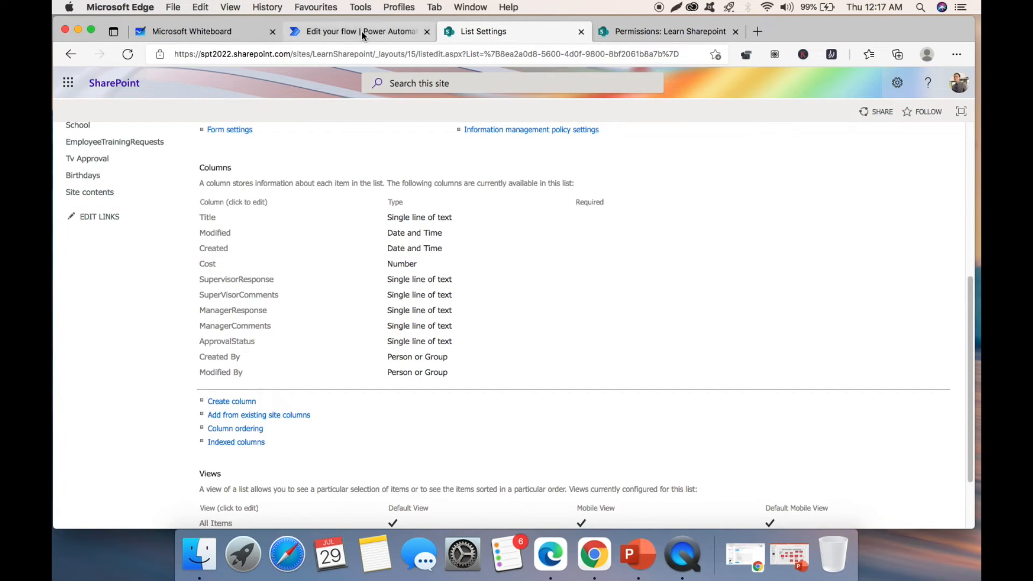
left_click(361, 31)
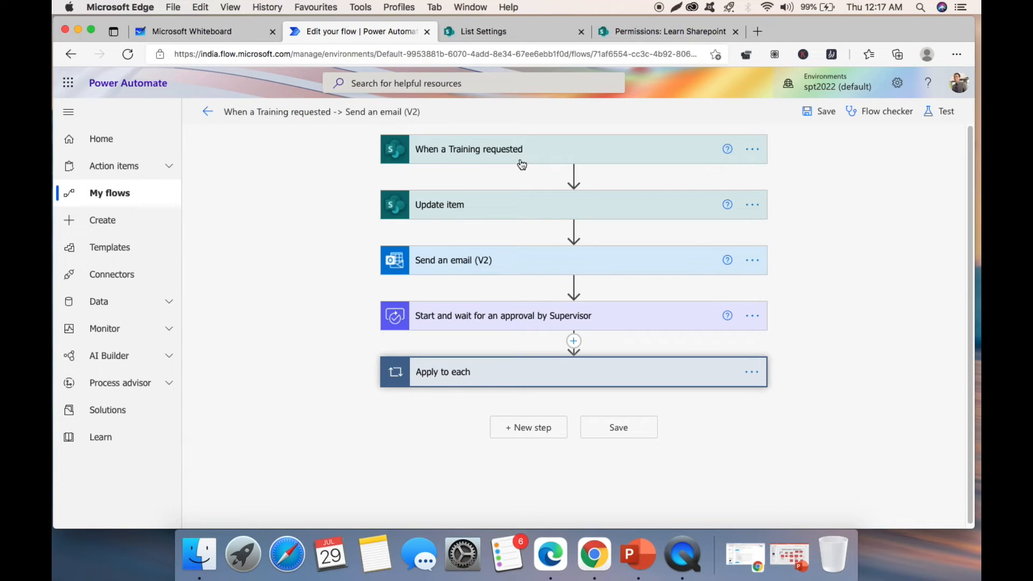
- Go from the Permissions and List settings pages back to the EmployeeTrainingRequests list view
left_click(661, 27)
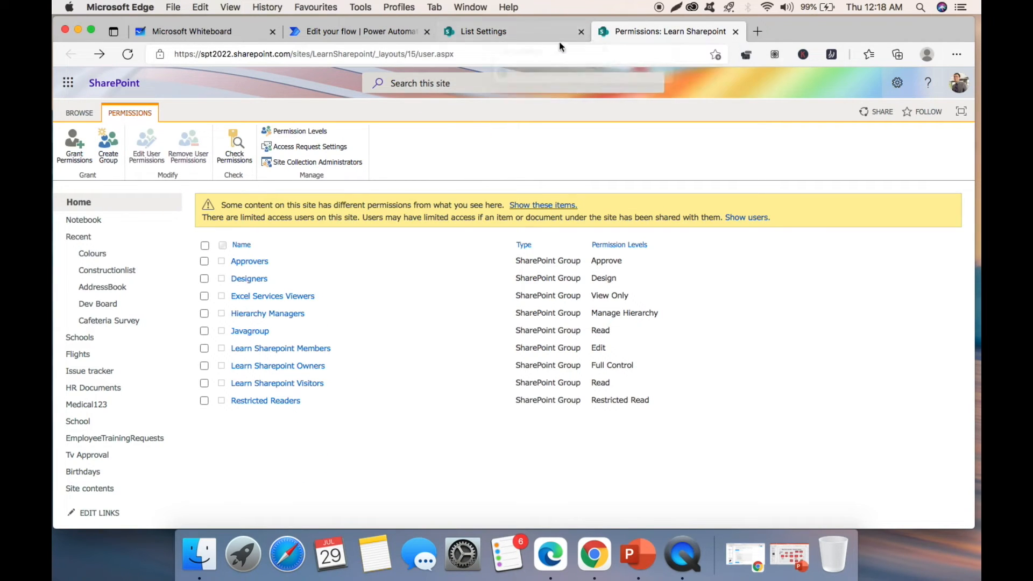
left_click(526, 34)
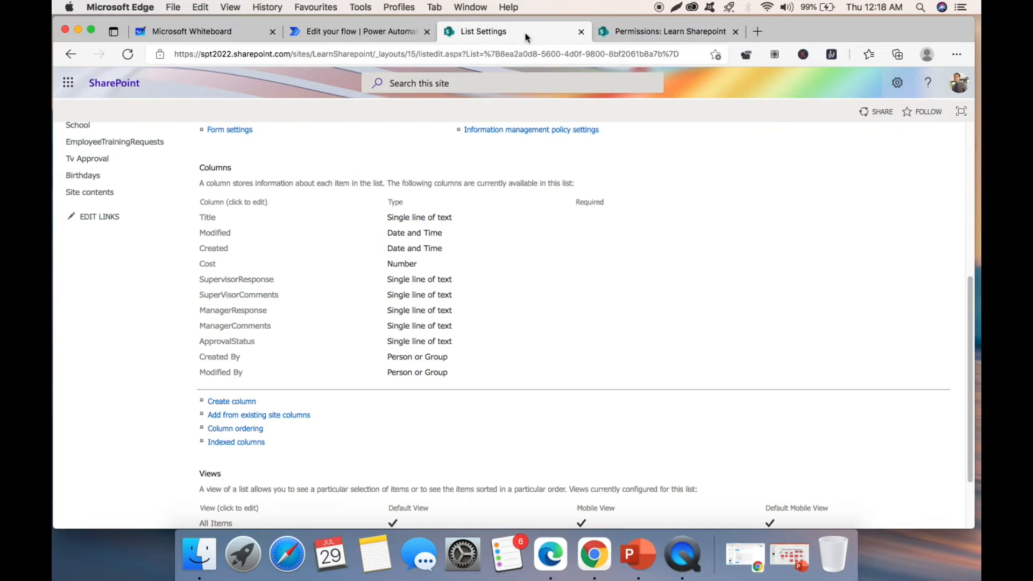
left_click(65, 57)
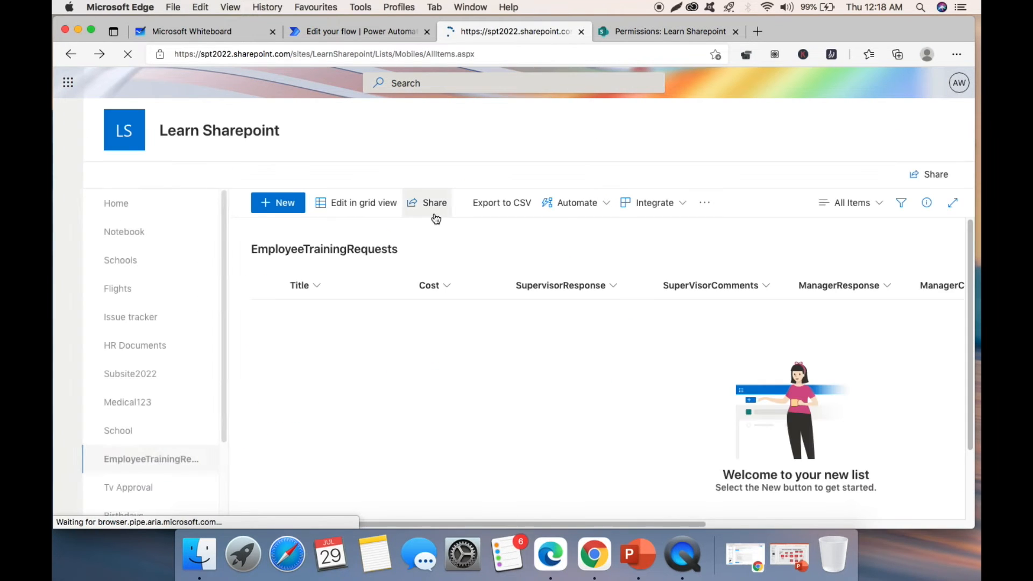
- Open a blank new training-request item form, look over its fields, then return to Power Automate
left_click(280, 206)
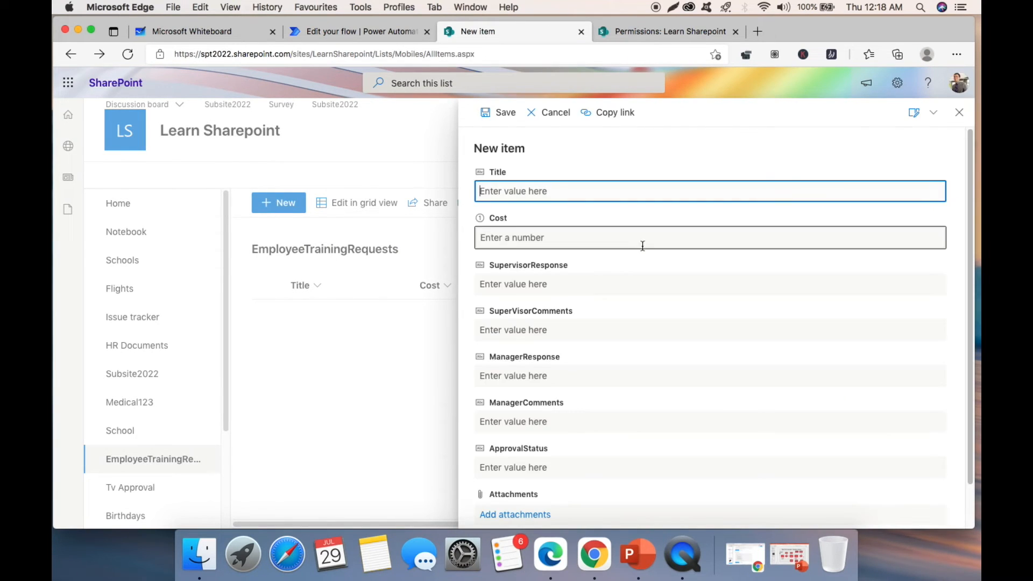
scroll(556, 332, "down", 2)
scroll(554, 329, "up", 2)
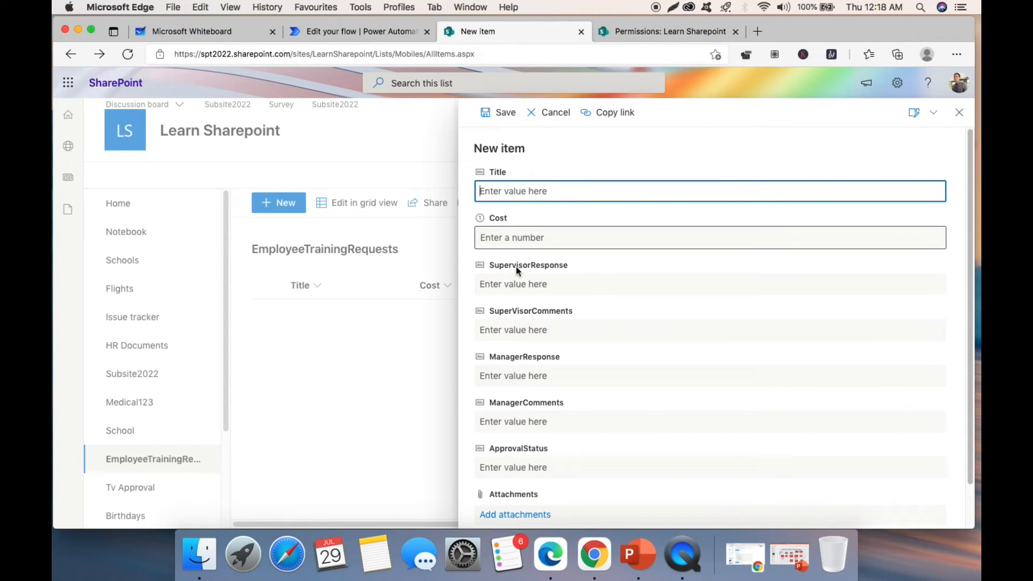
scroll(554, 365, "down", 2)
scroll(535, 281, "up", 2)
scroll(536, 326, "down", 2)
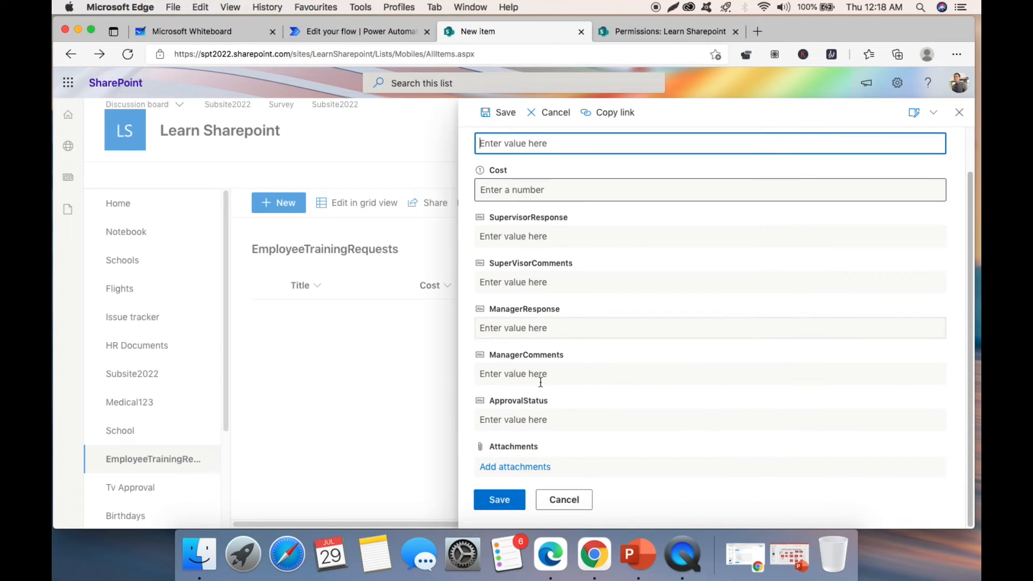
scroll(548, 146, "up", 2)
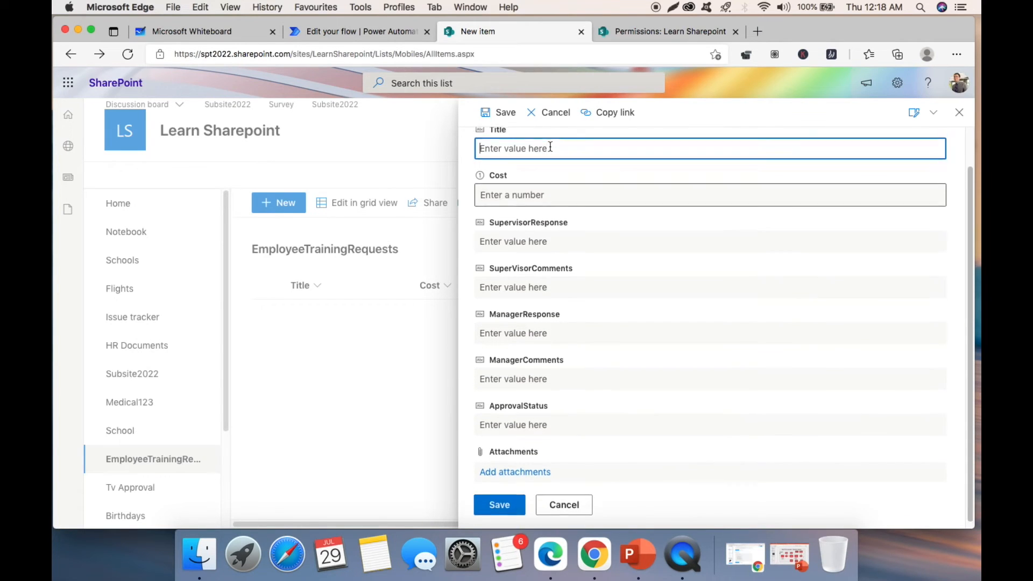
left_click(374, 32)
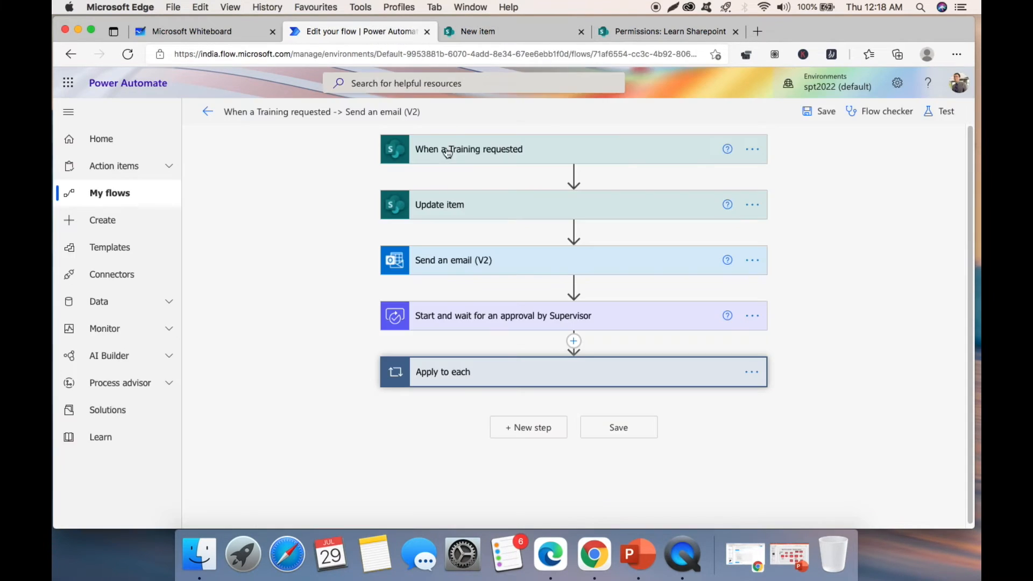
- Expand the trigger to show its site and list, and expand the Update item step
left_click(485, 156)
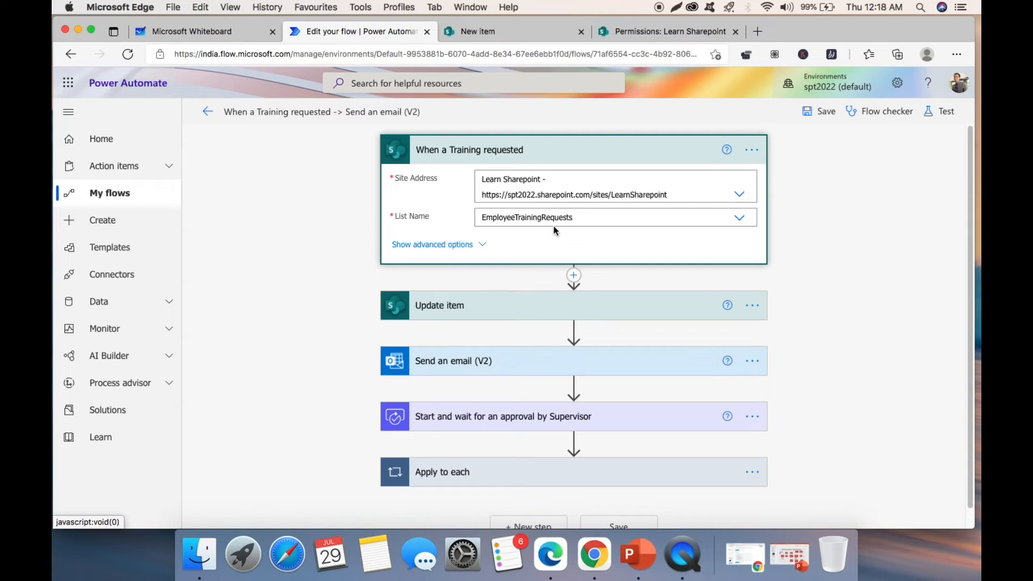
scroll(349, 206, "down", 1)
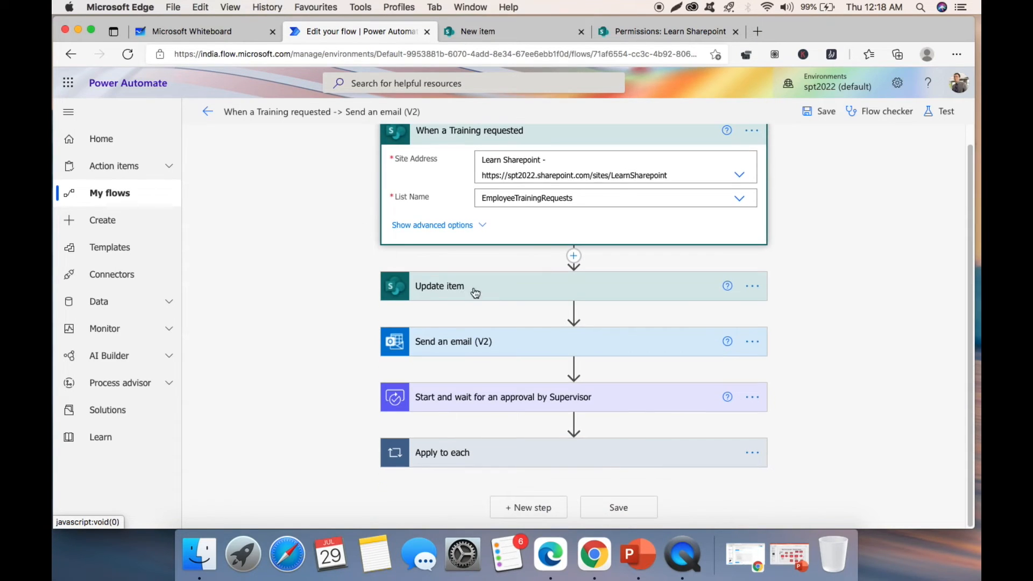
left_click(498, 288)
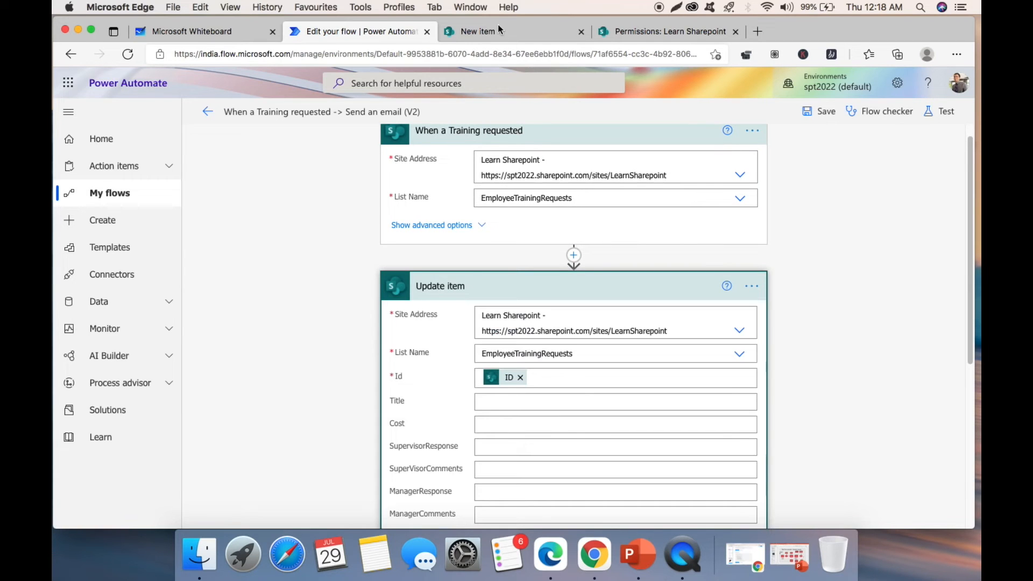
- Close the SharePoint new-item form without saving and return to the flow
left_click(500, 32)
left_click(960, 112)
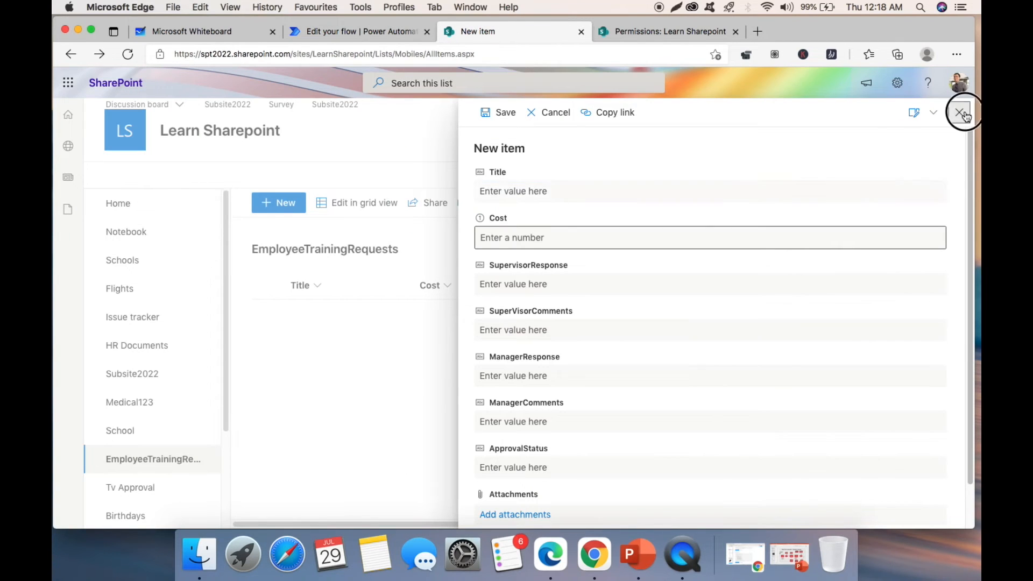
left_click(377, 37)
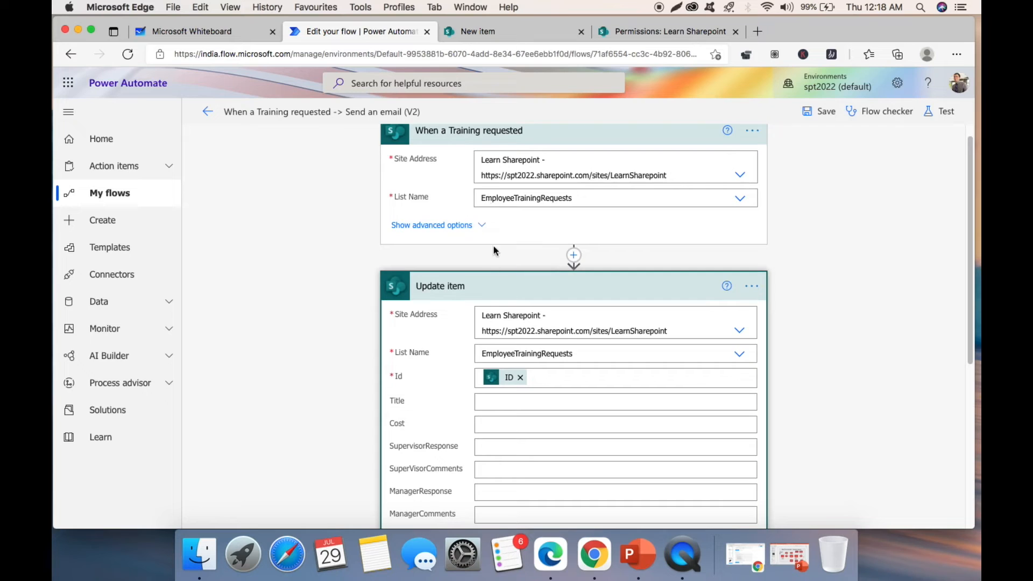
scroll(469, 278, "down", 4)
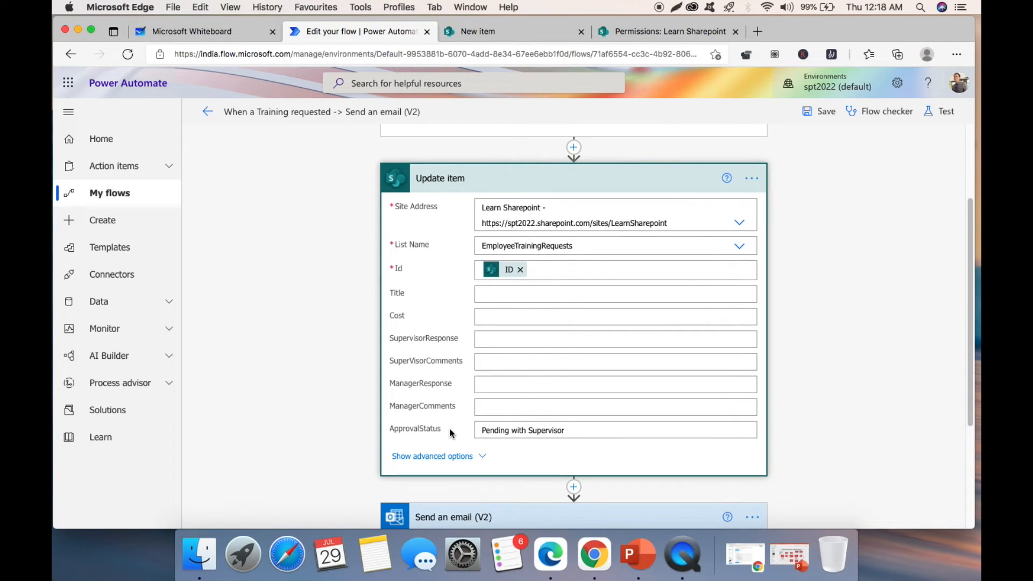
- Compare with the SharePoint list, then collapse Update item with ApprovalStatus 'Pending with Supervisor'
left_click(529, 32)
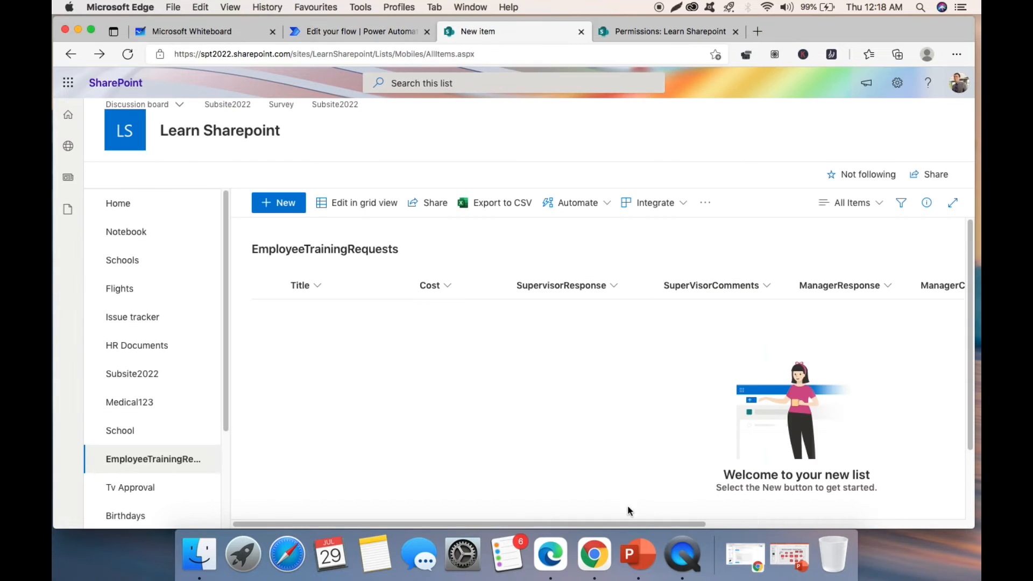
left_click_drag(657, 522, 842, 486)
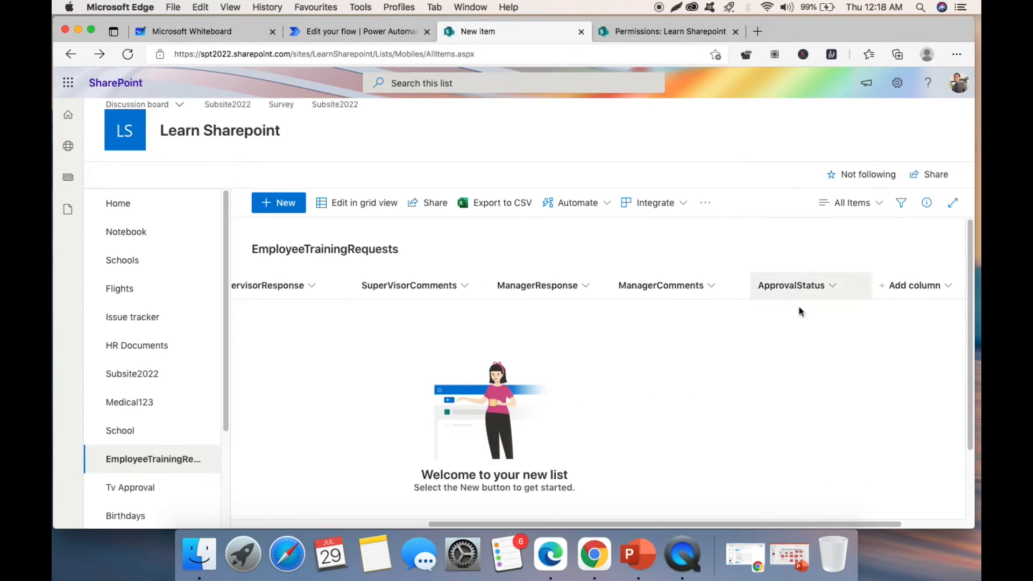
left_click(377, 32)
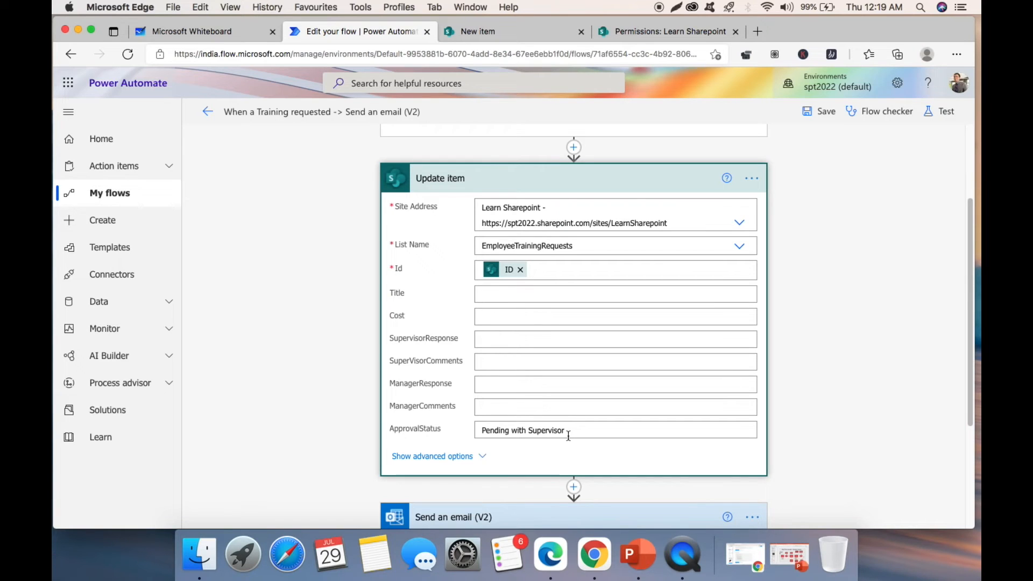
left_click(621, 179)
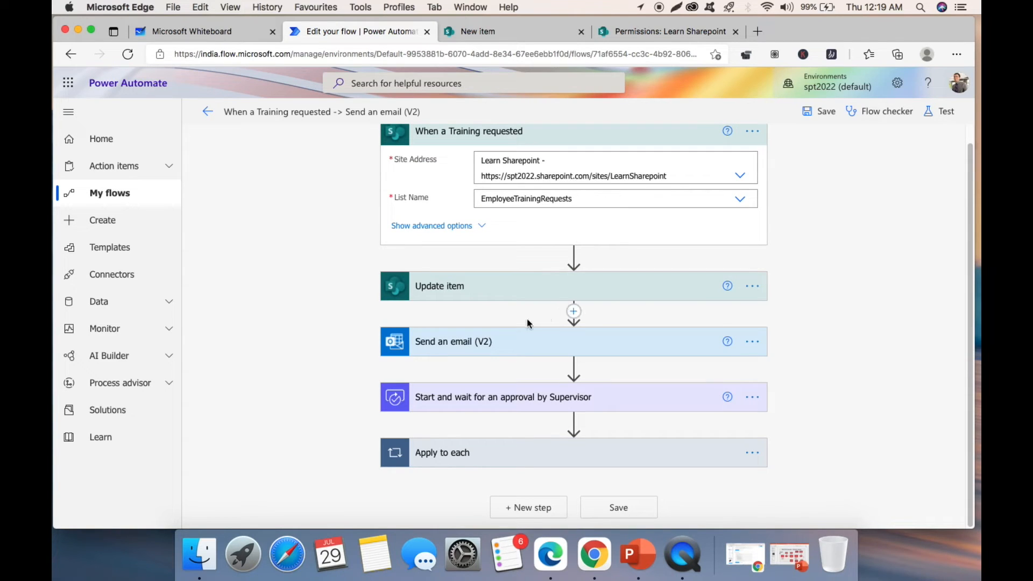
left_click(587, 345)
scroll(805, 298, "down", 2)
scroll(793, 292, "down", 3)
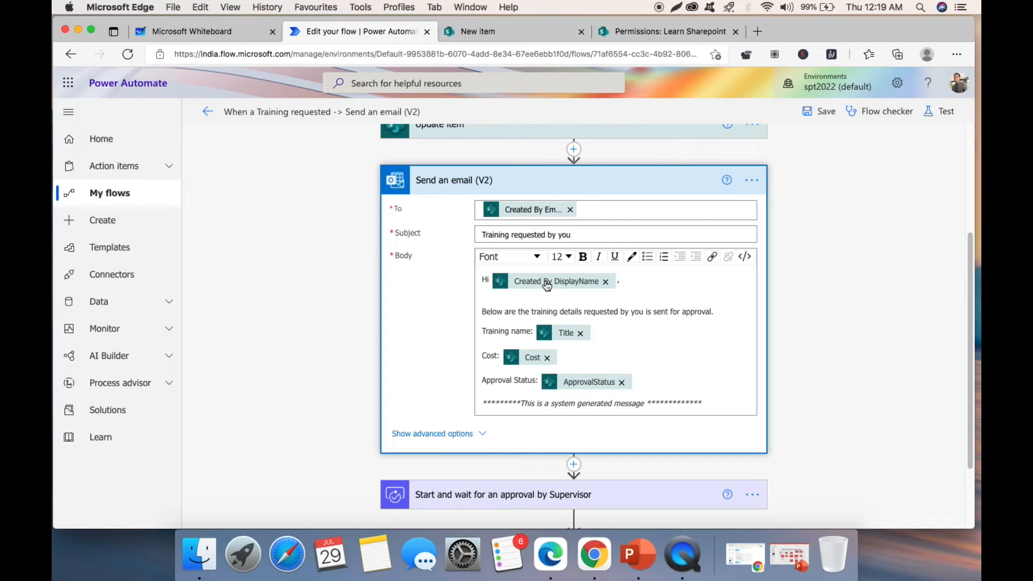
left_click(626, 280)
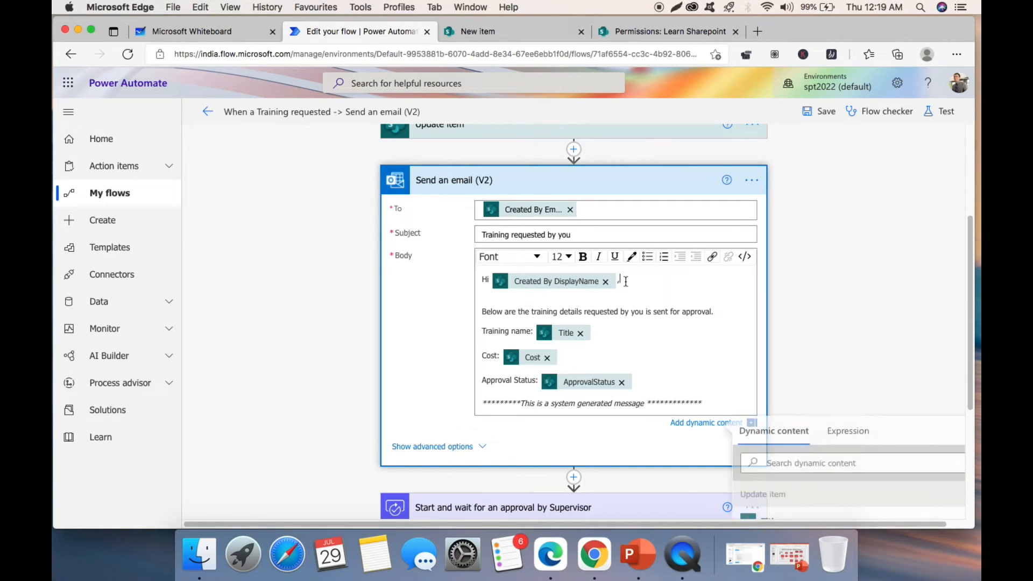
scroll(838, 331, "down", 3)
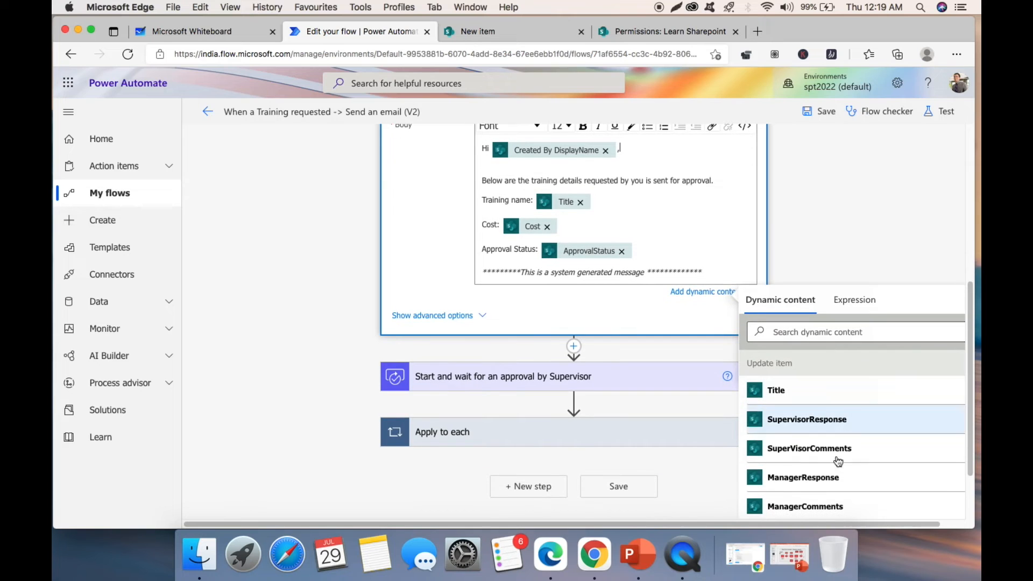
scroll(818, 431, "down", 5)
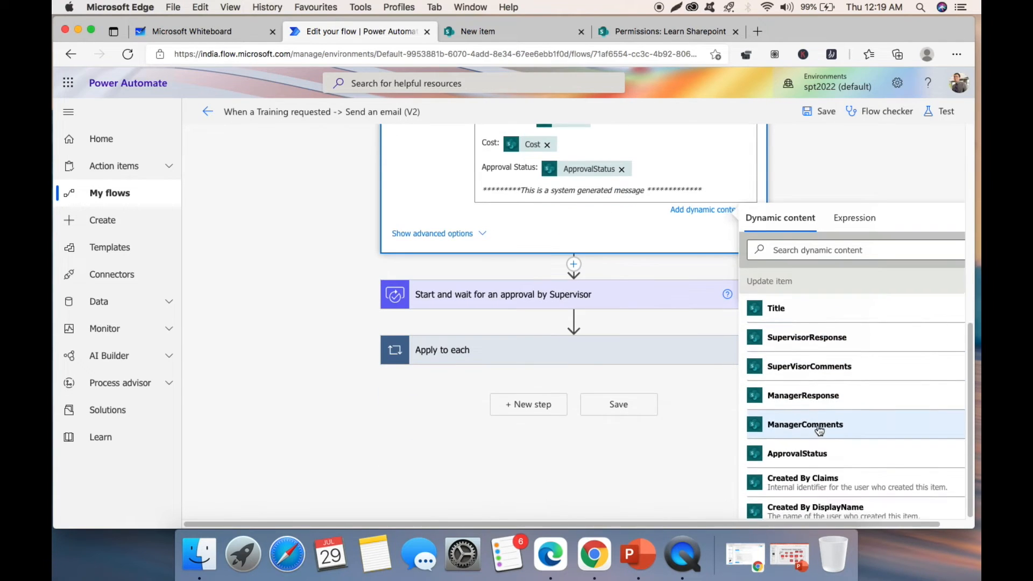
scroll(814, 413, "down", 12)
scroll(806, 372, "up", 15)
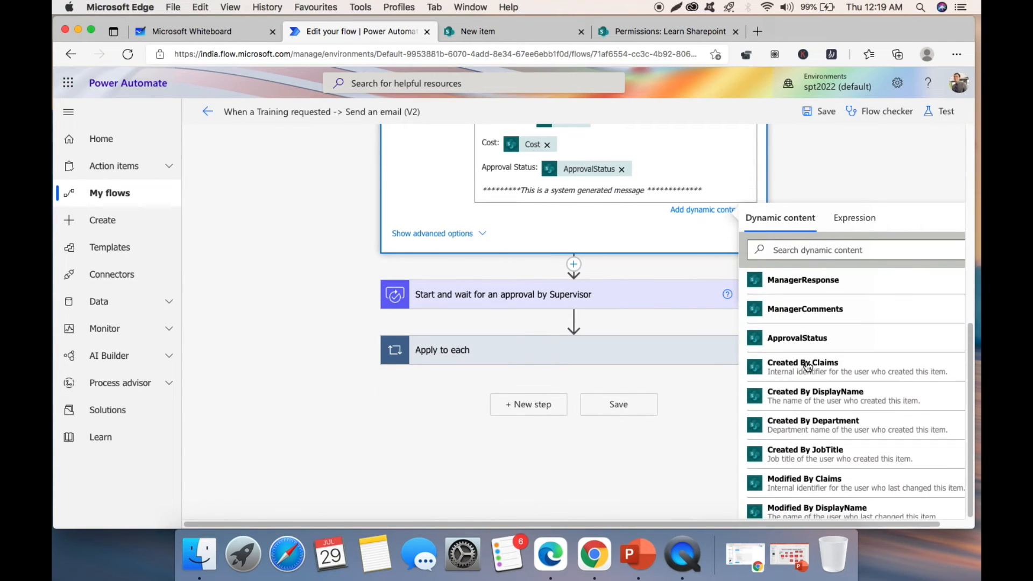
scroll(808, 367, "up", 8)
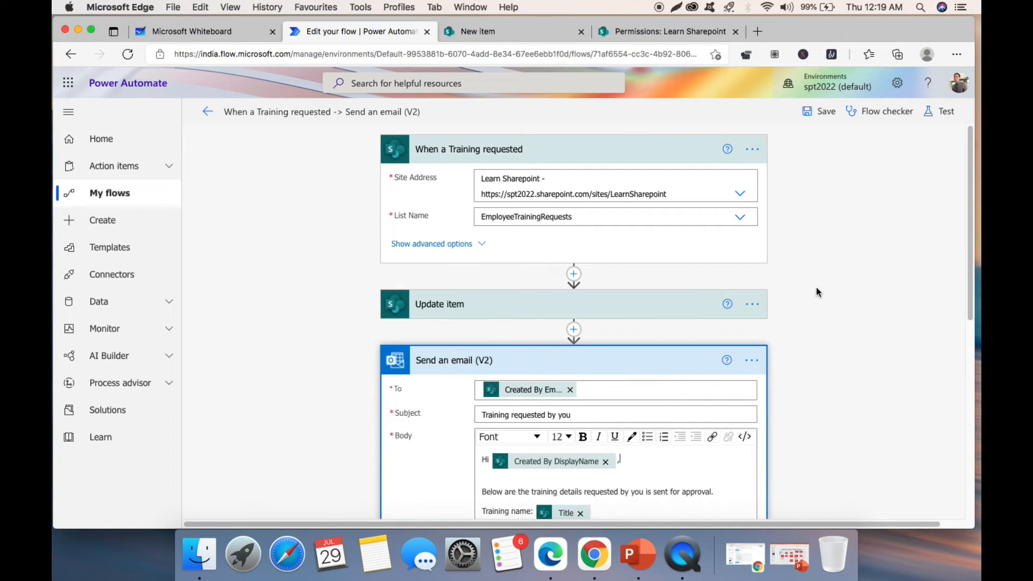
scroll(816, 286, "down", 5)
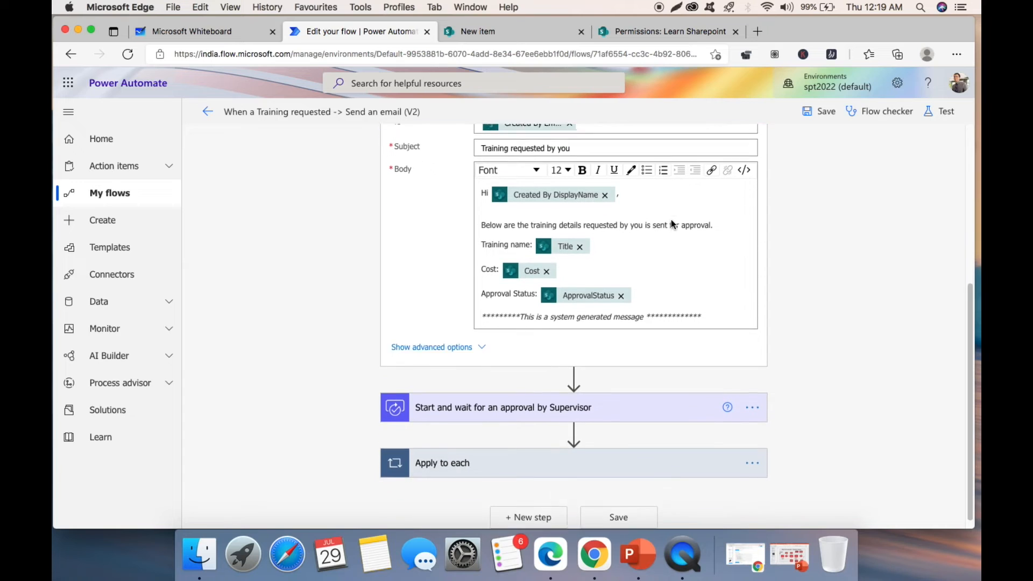
scroll(671, 219, "down", 2)
scroll(664, 232, "up", 1)
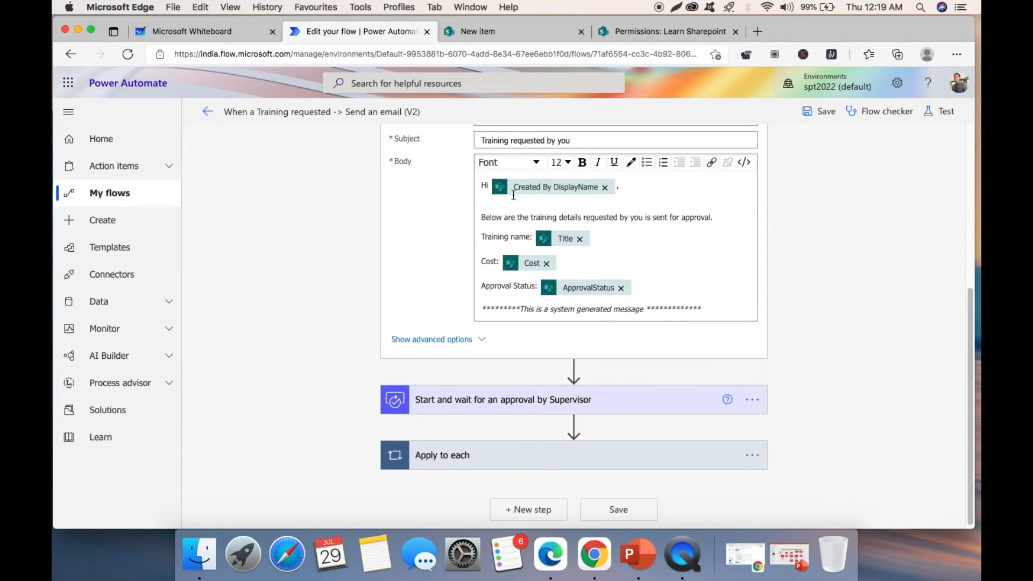
scroll(535, 193, "up", 3)
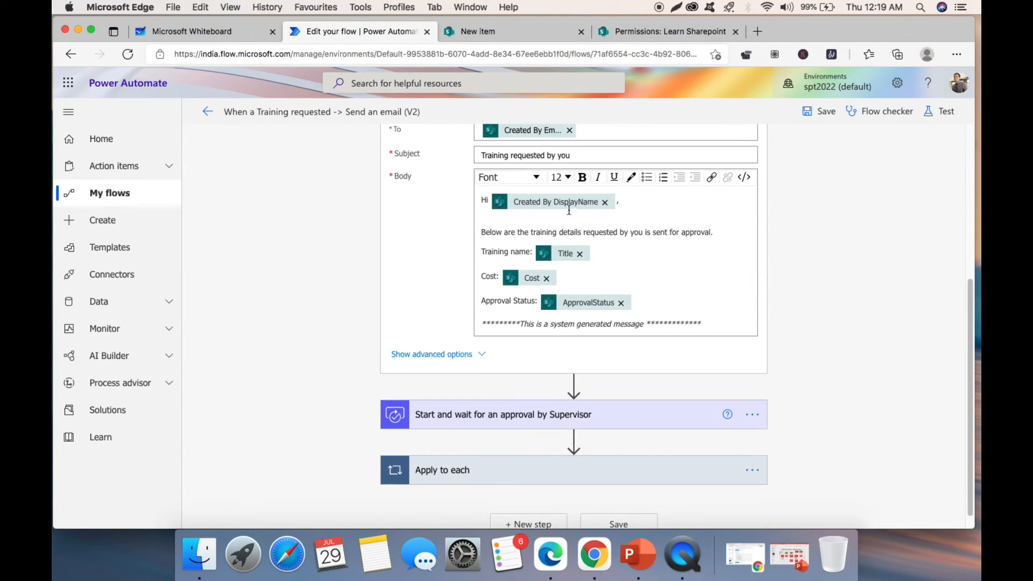
scroll(554, 196, "up", 3)
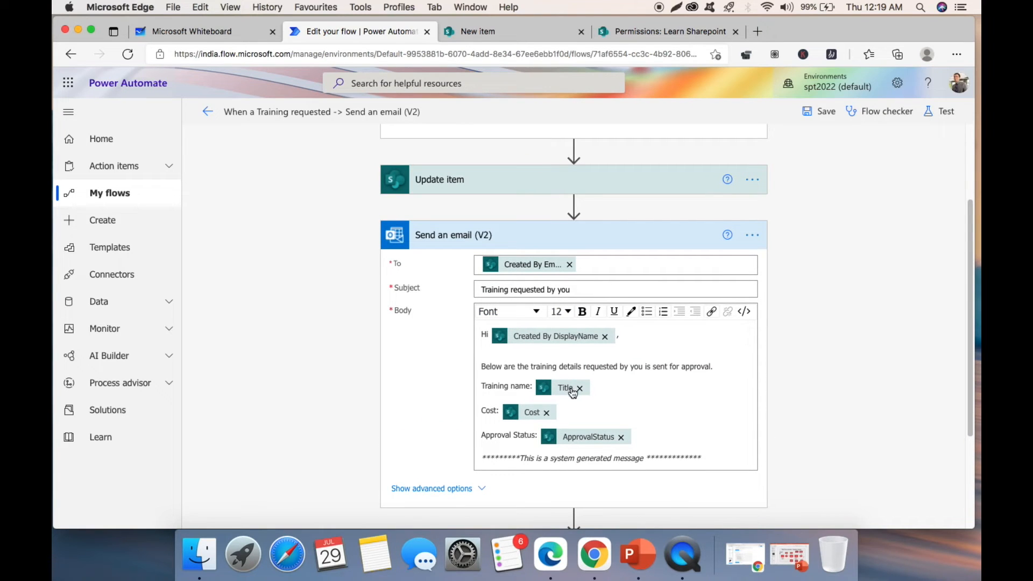
scroll(501, 253, "up", 3)
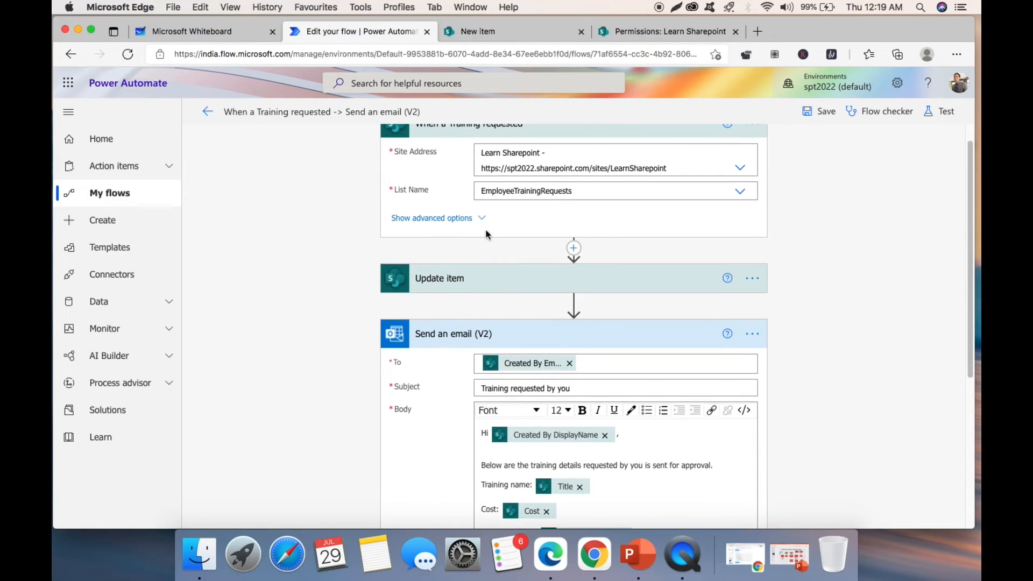
scroll(491, 241, "up", 1)
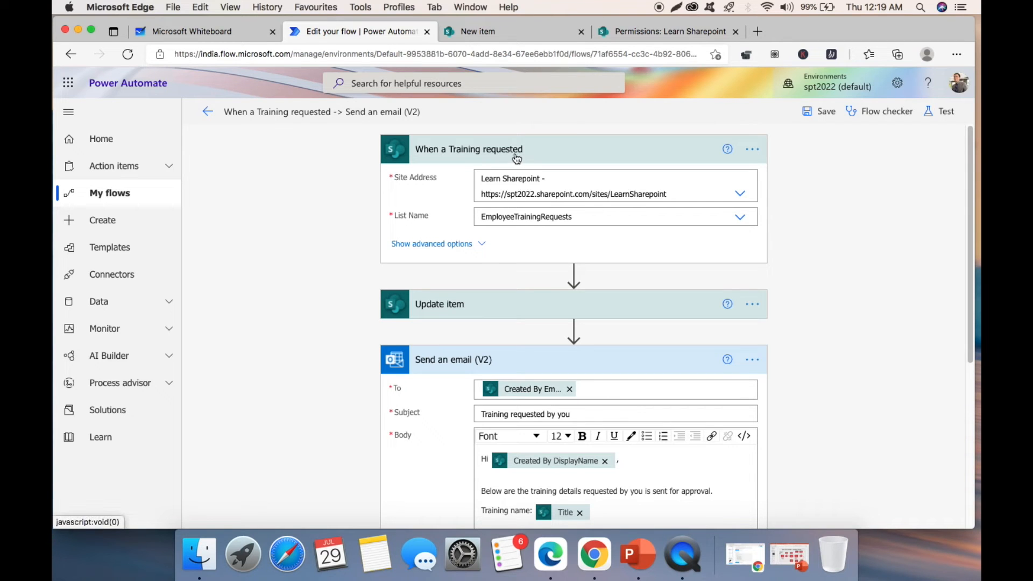
scroll(816, 273, "down", 8)
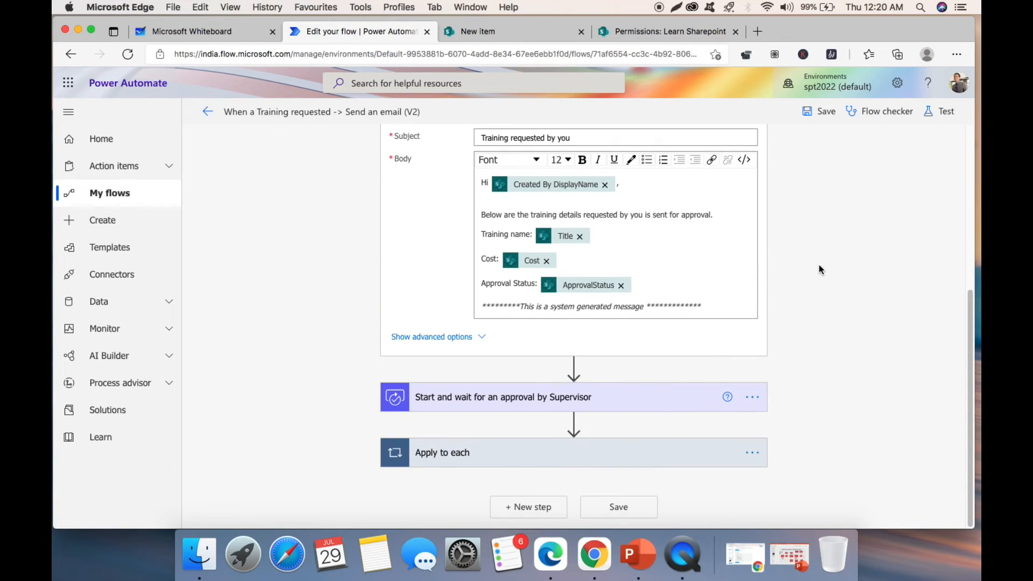
- Expand the supervisor approval step to review its approval type, title and assignee
left_click(564, 401)
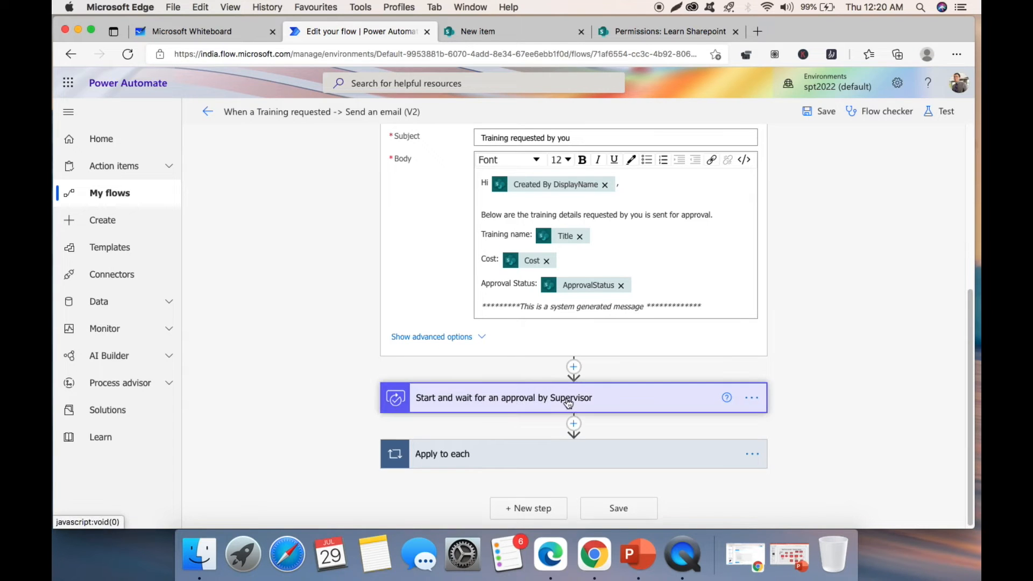
scroll(818, 236, "down", 6)
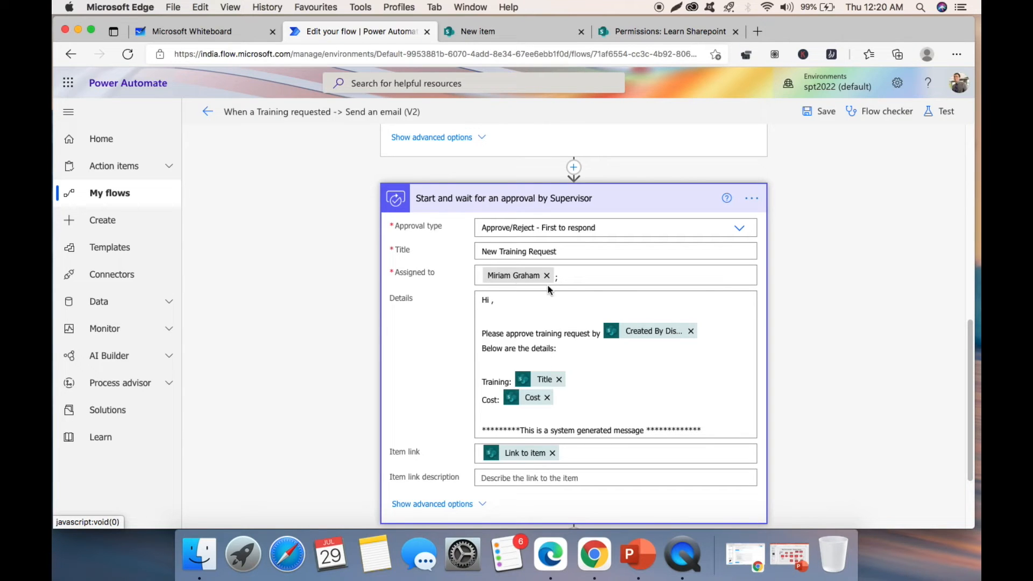
scroll(871, 250, "down", 3)
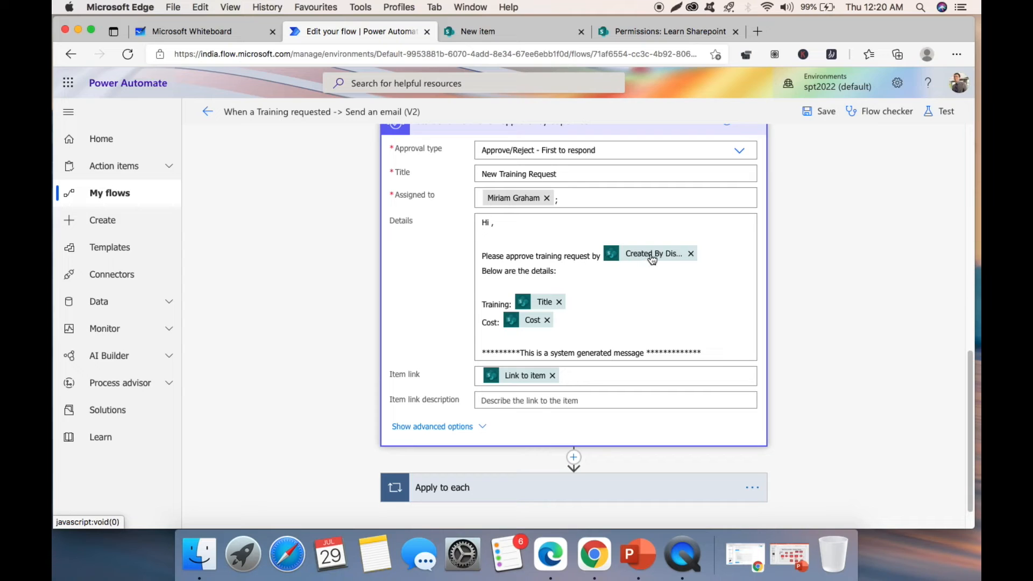
mouse_move(671, 255)
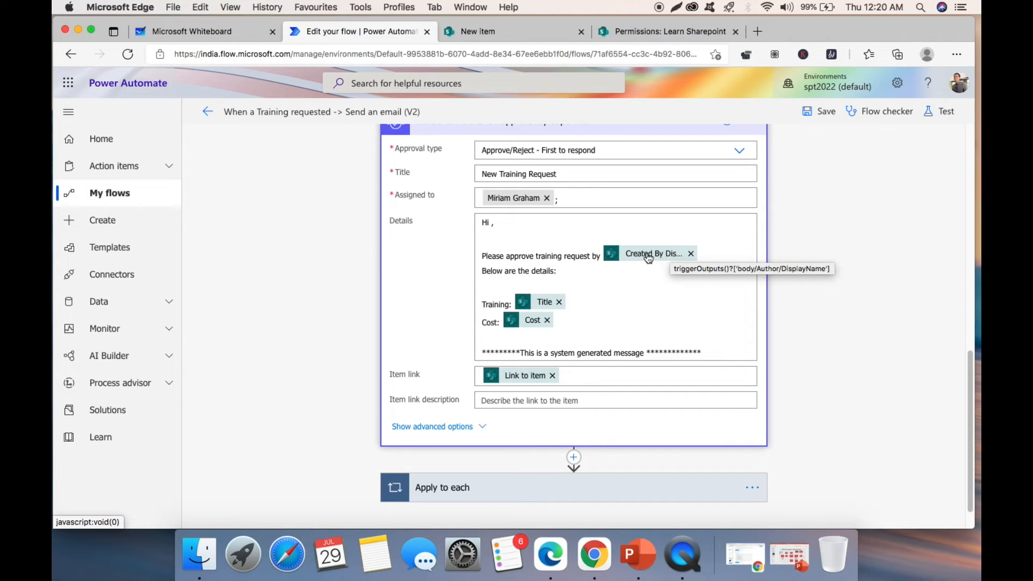
mouse_move(547, 305)
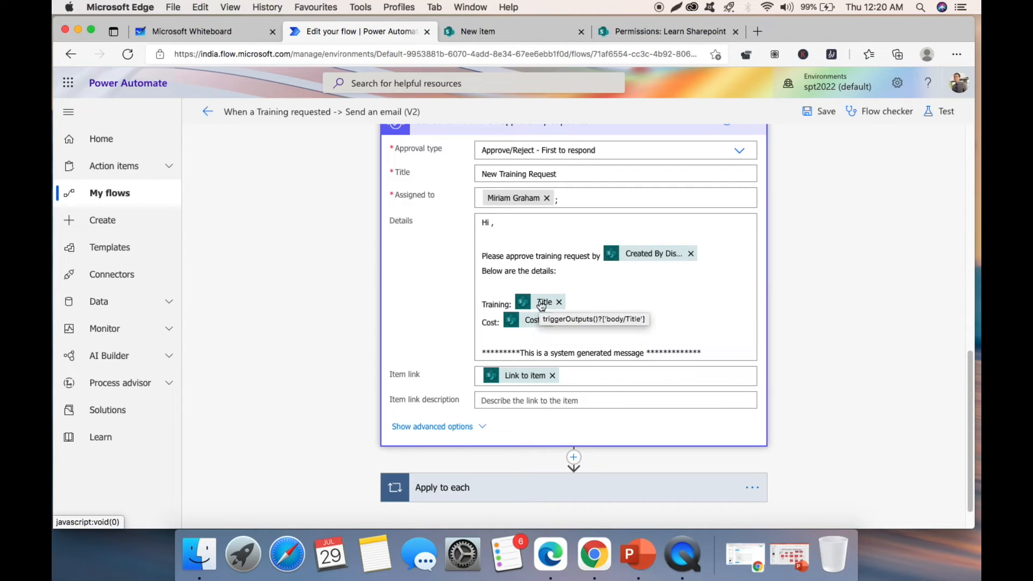
scroll(827, 246, "up", 5)
scroll(827, 246, "down", 5)
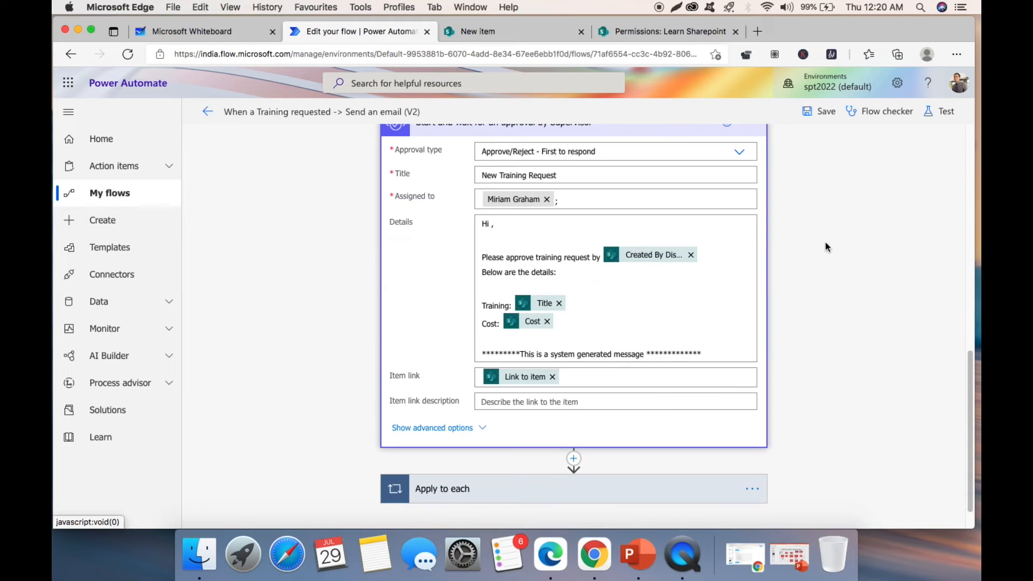
- Browse the Details field's dynamic content options, then expand the Apply to each loop
left_click(592, 302)
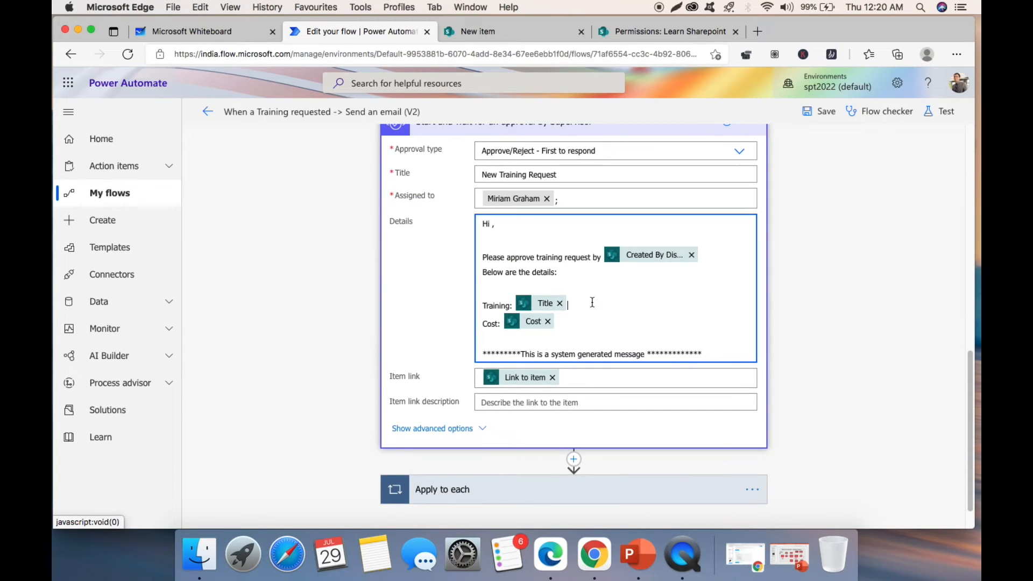
scroll(853, 299, "down", 3)
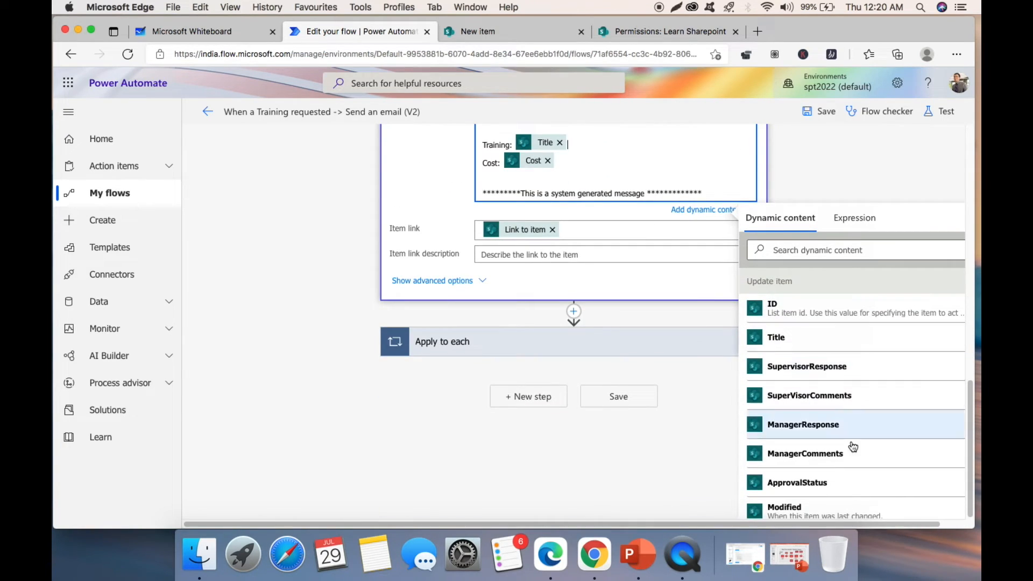
scroll(833, 388, "down", 3)
scroll(831, 370, "down", 2)
scroll(839, 323, "up", 10)
left_click(867, 150)
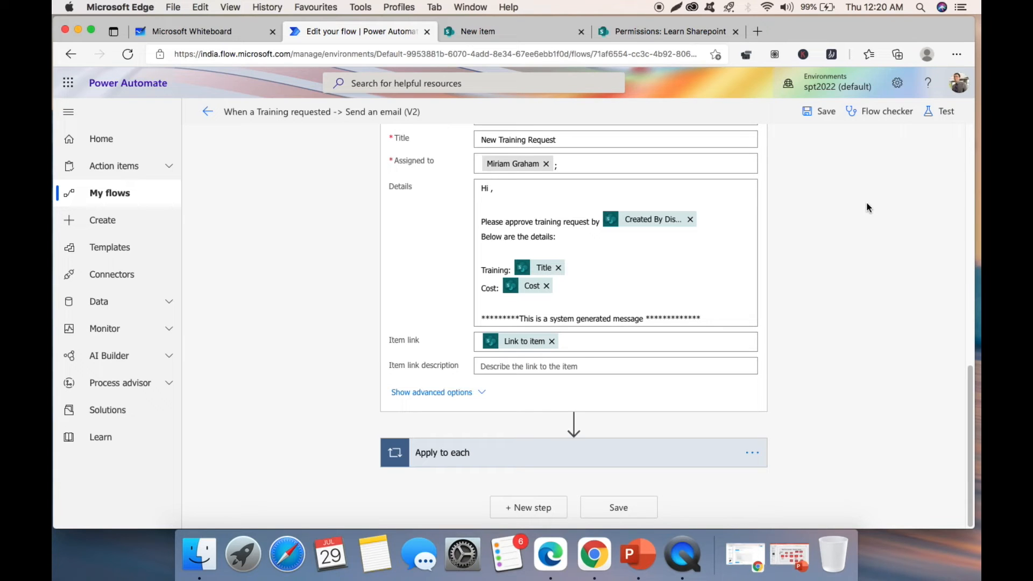
left_click(512, 464)
- Scroll the Apply to each loop to its 'Approve' Condition and If yes branch steps
scroll(538, 280, "down", 3)
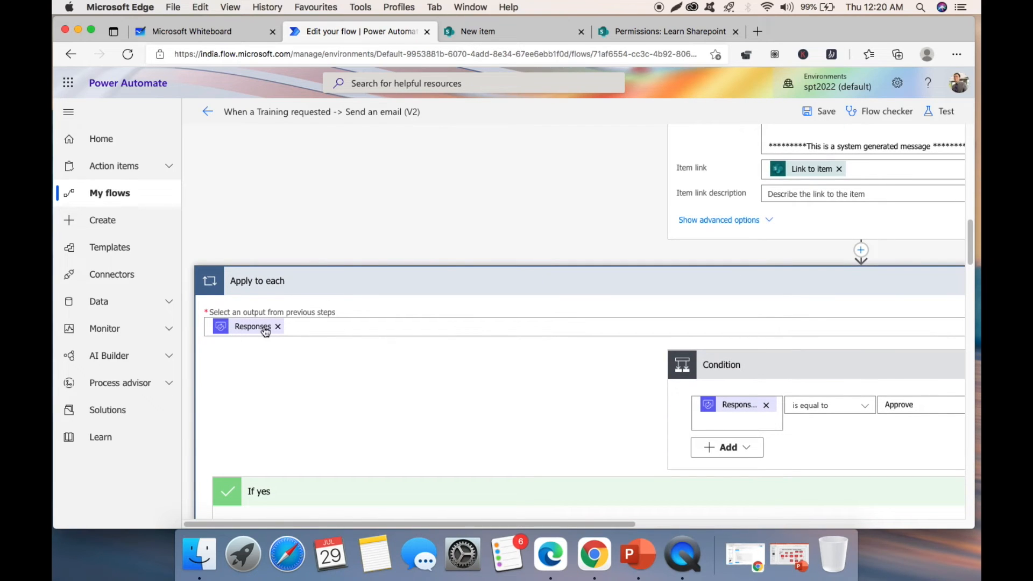
scroll(577, 247, "up", 4)
scroll(577, 248, "up", 1)
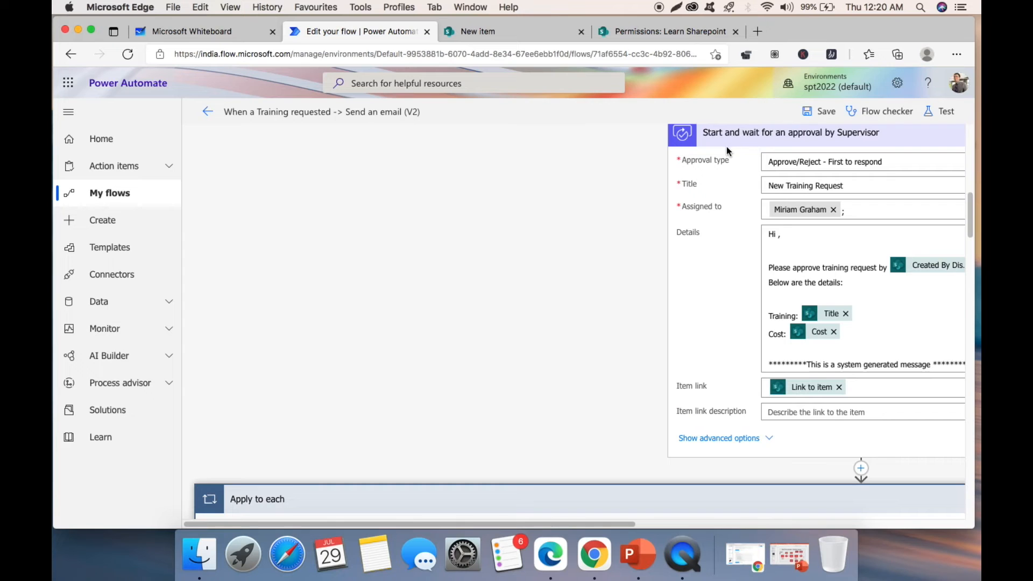
scroll(516, 246, "down", 4)
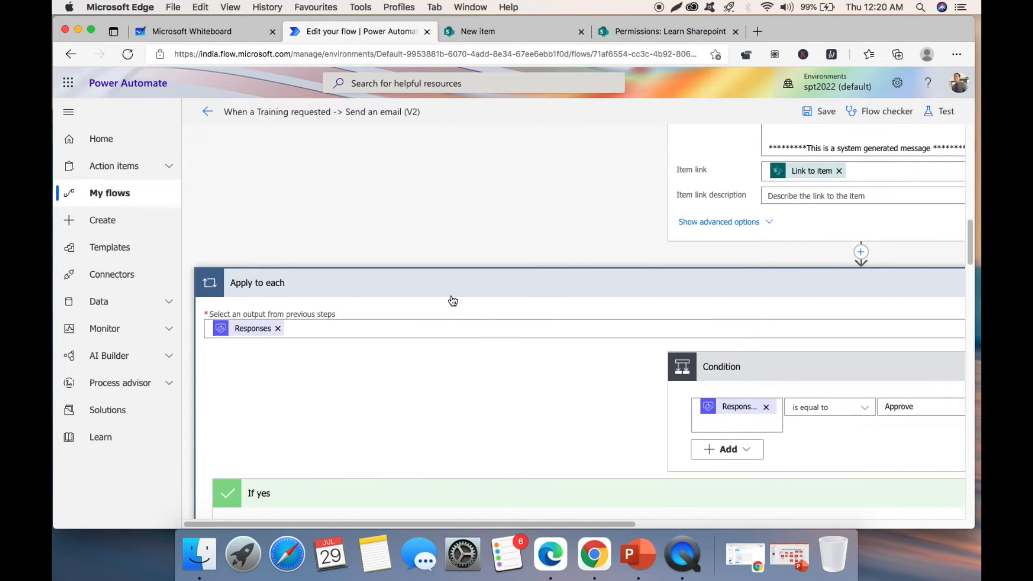
scroll(449, 258, "down", 2)
left_click_drag(578, 528, 711, 528)
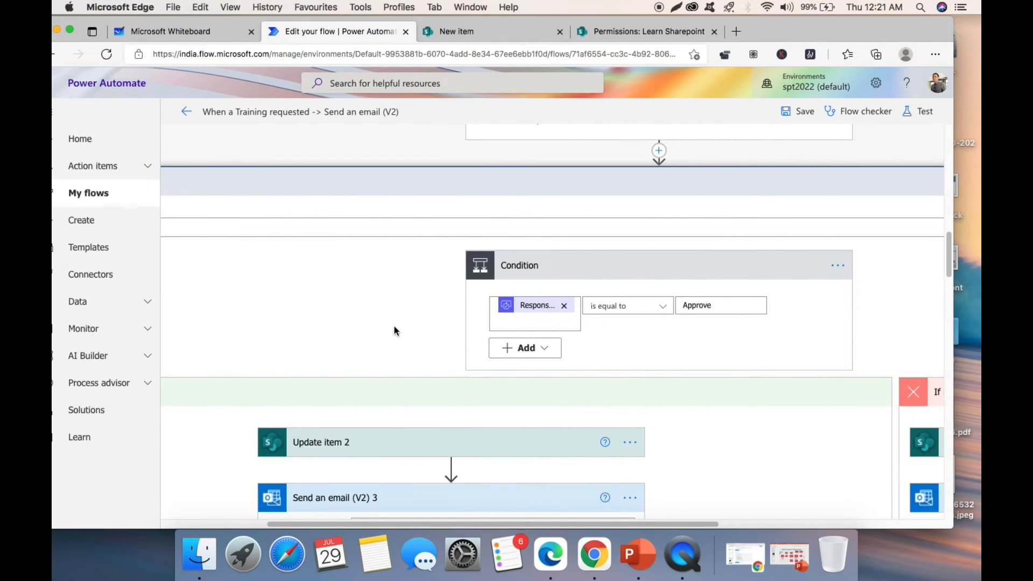
scroll(394, 326, "down", 4)
left_click_drag(595, 522, 484, 523)
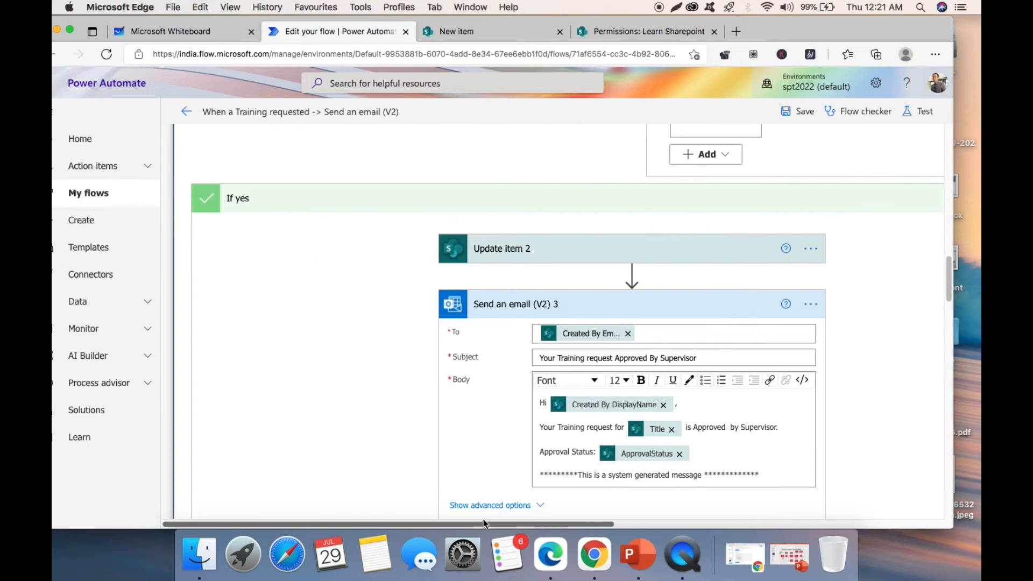
- Expand Update item 2 and browse the SupervisorResponse field's dynamic content options
left_click(573, 251)
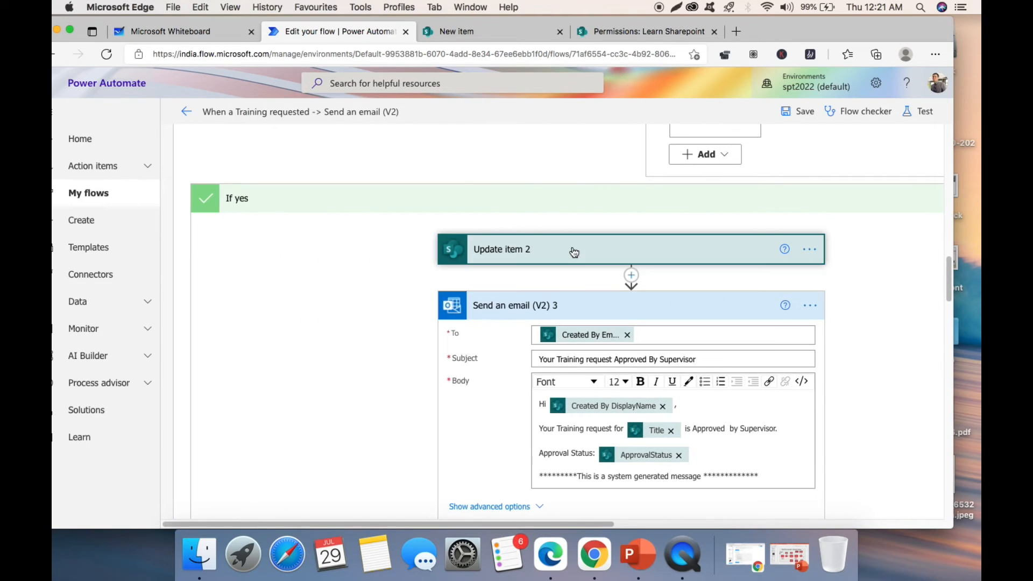
scroll(500, 322, "down", 2)
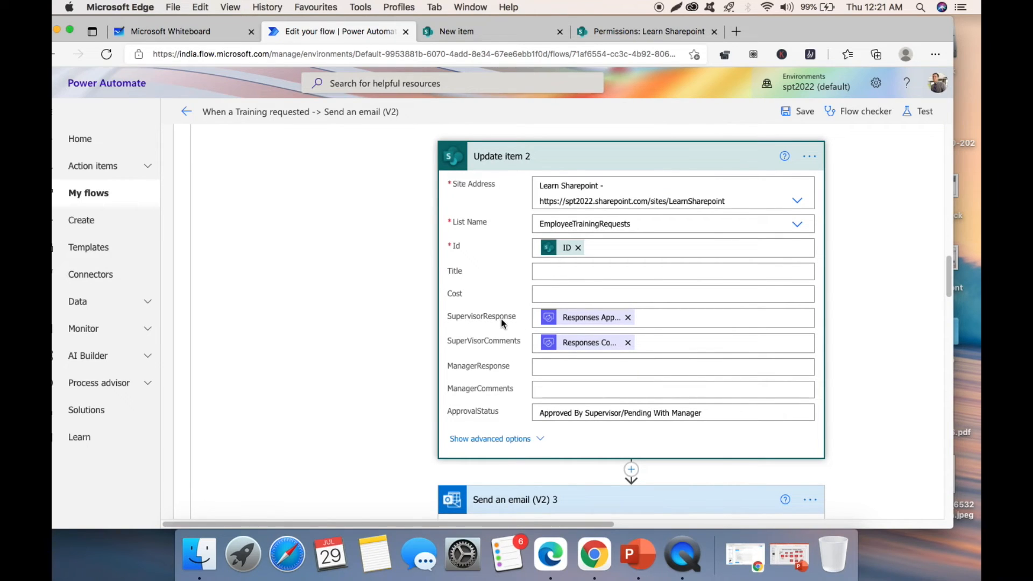
left_click(655, 322)
scroll(823, 436, "down", 5)
scroll(816, 439, "down", 5)
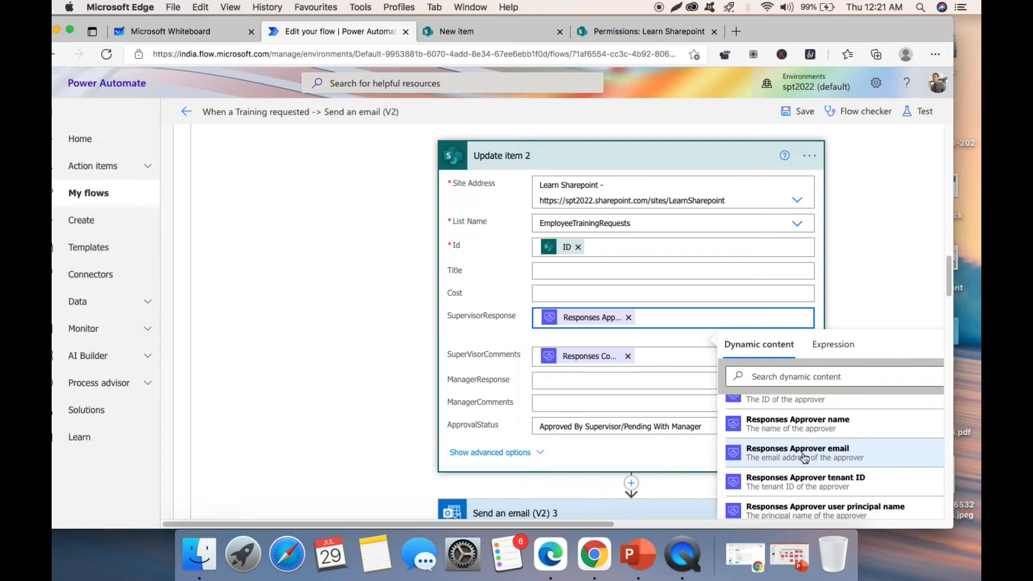
scroll(819, 458, "down", 2)
scroll(822, 467, "down", 3)
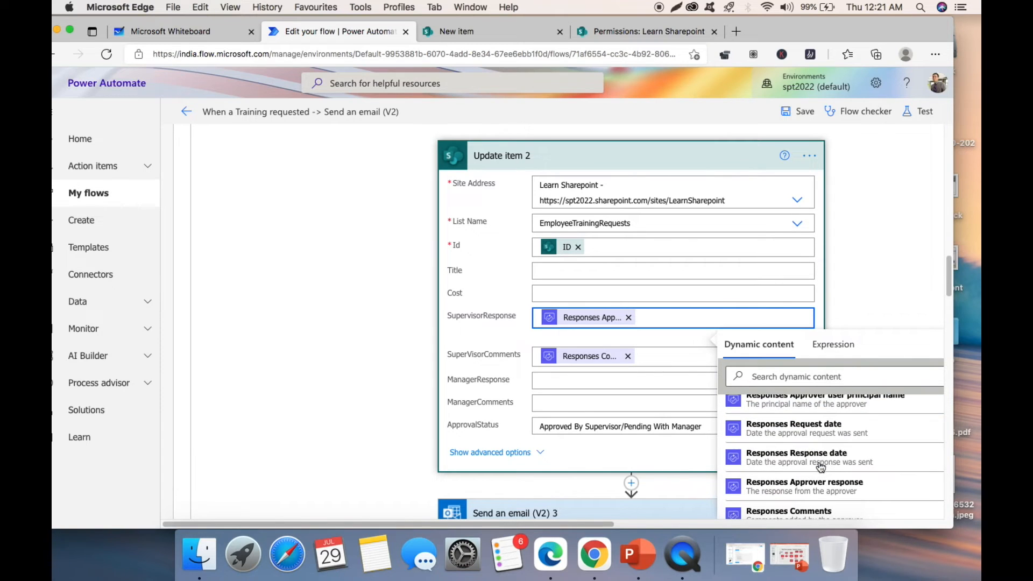
scroll(807, 460, "down", 2)
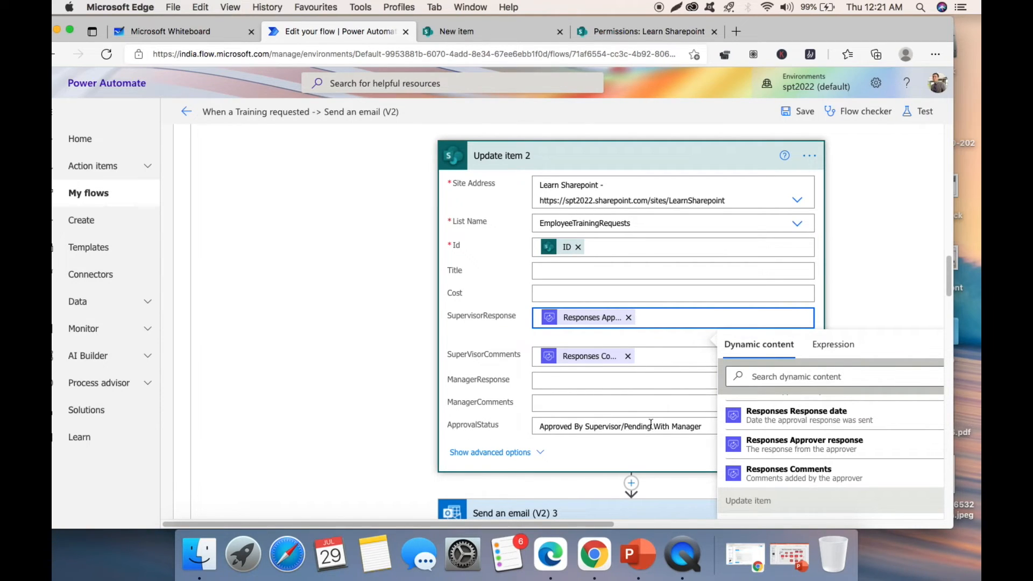
- Close the dynamic content list and scroll to the If no branch's Update item 3
left_click(921, 220)
scroll(586, 261, "down", 5)
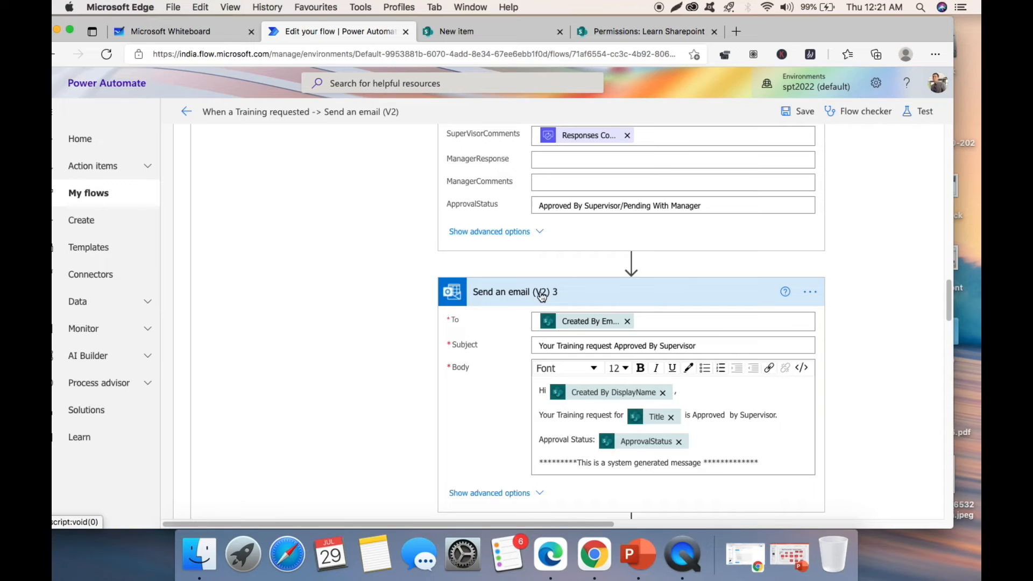
scroll(538, 295, "down", 2)
scroll(492, 282, "down", 1)
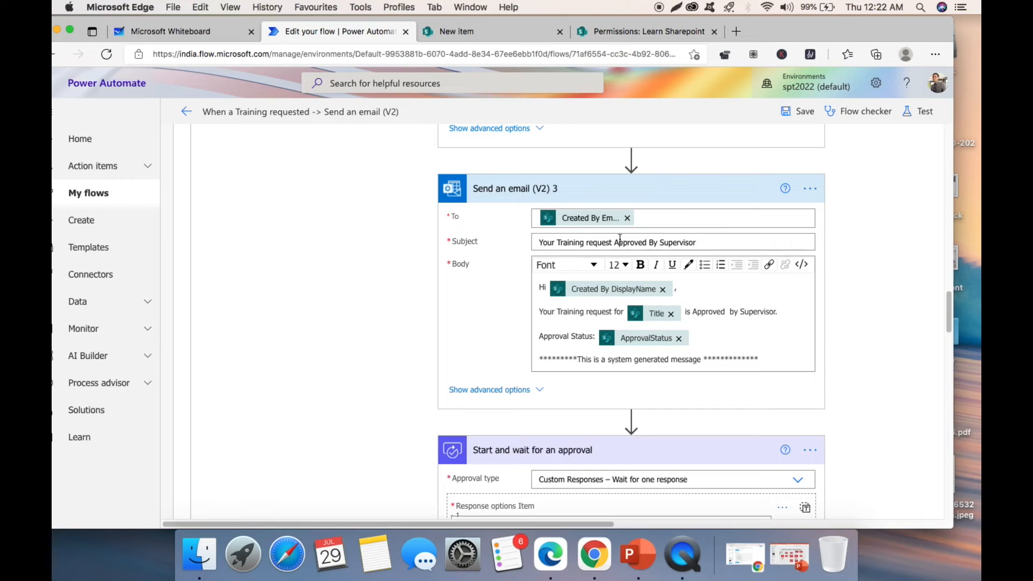
left_click_drag(454, 524, 627, 444)
scroll(628, 441, "up", 10)
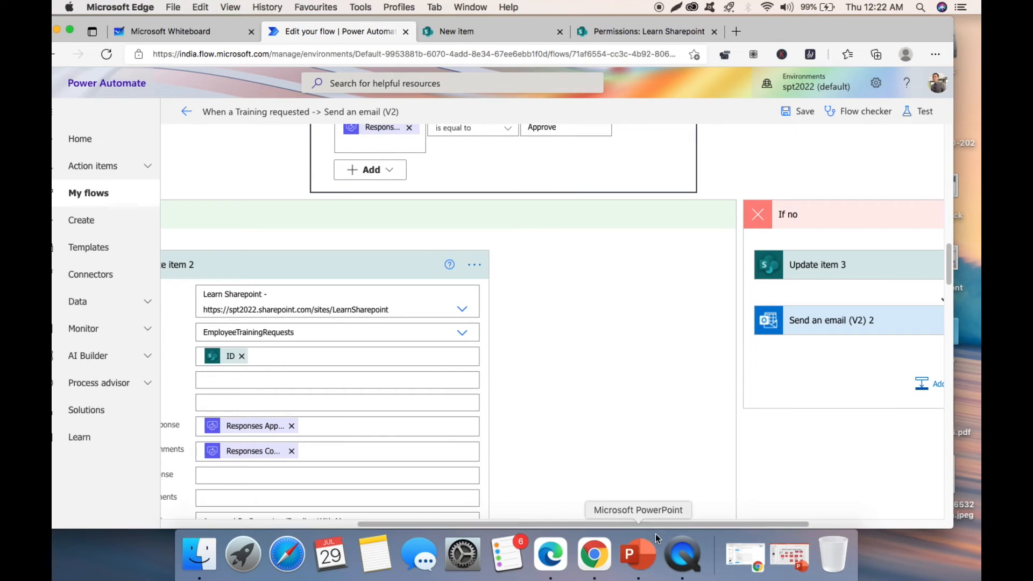
- Expand Update item 3 and Send an email (V2) 2 in the supervisor-rejection branch
mouse_move(653, 524)
left_mouse_down()
mouse_move(597, 546)
mouse_move(425, 554)
mouse_move(664, 525)
left_mouse_up()
scroll(566, 330, "up", 3)
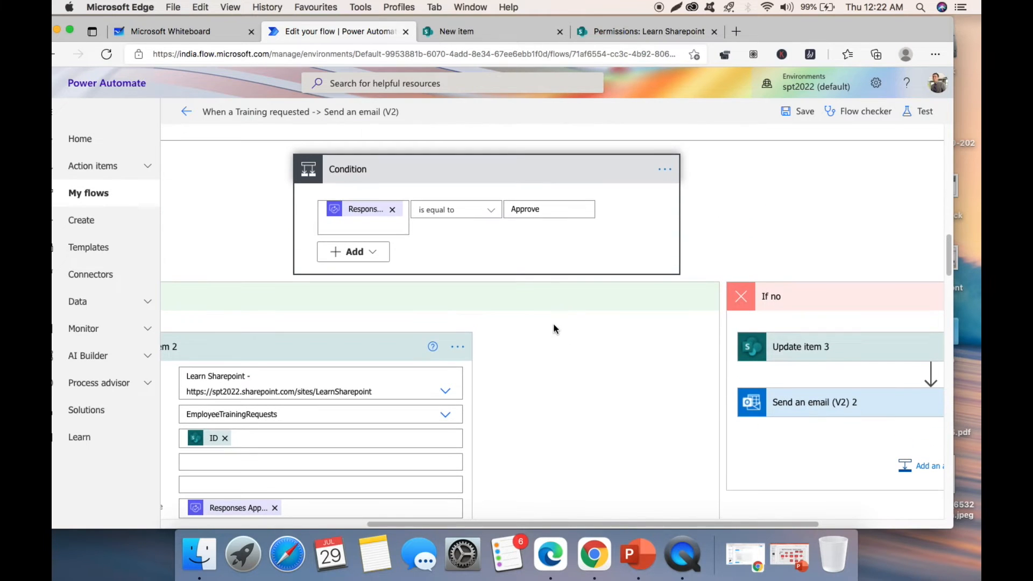
left_click_drag(667, 524, 811, 501)
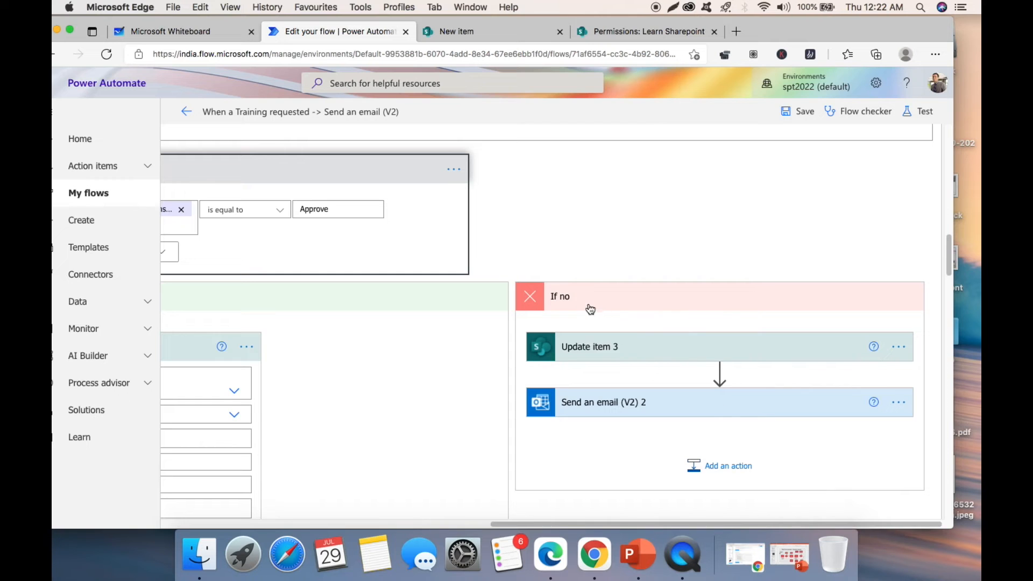
left_click(630, 354)
scroll(628, 353, "down", 5)
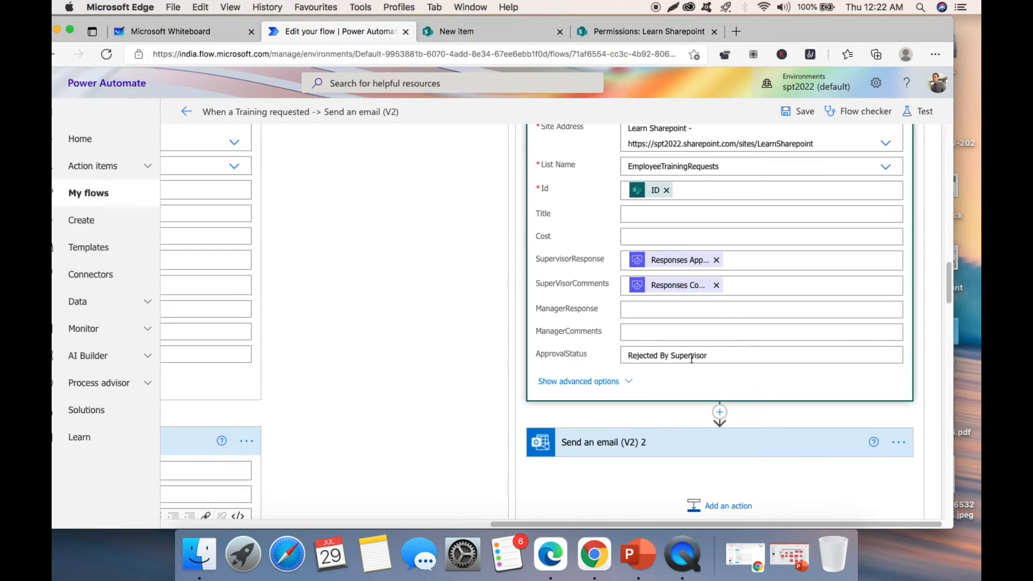
left_click(643, 437)
scroll(698, 322, "down", 4)
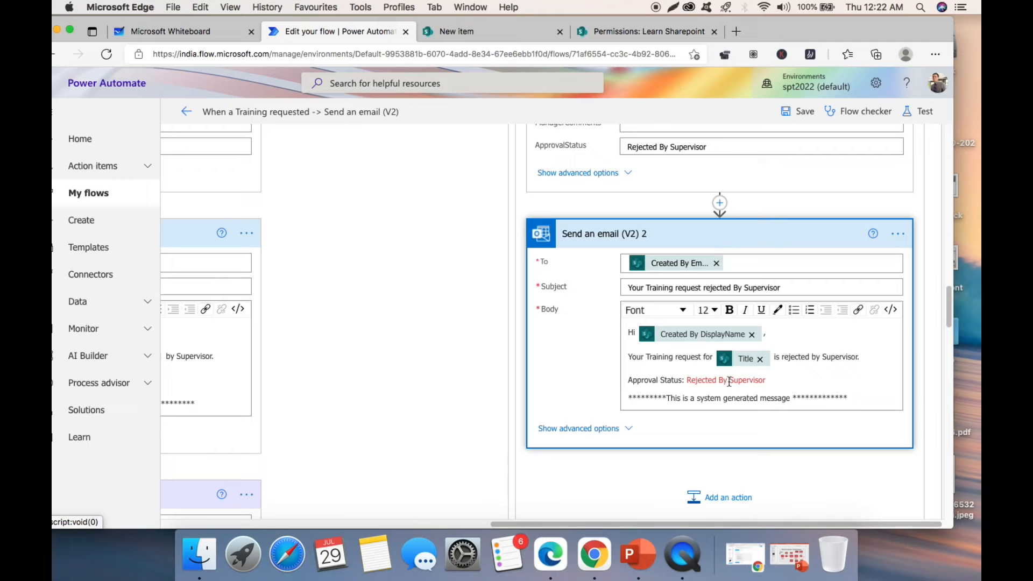
- Scroll down to the If yes branch's manager approval offering Approve and Reject
left_click_drag(624, 524, 273, 554)
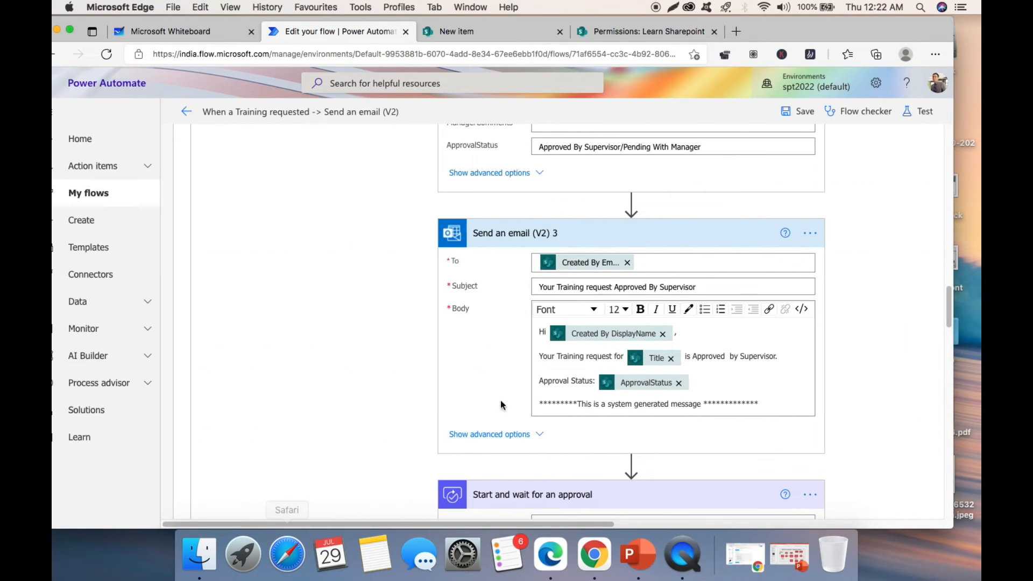
scroll(575, 334, "down", 2)
scroll(550, 321, "up", 8)
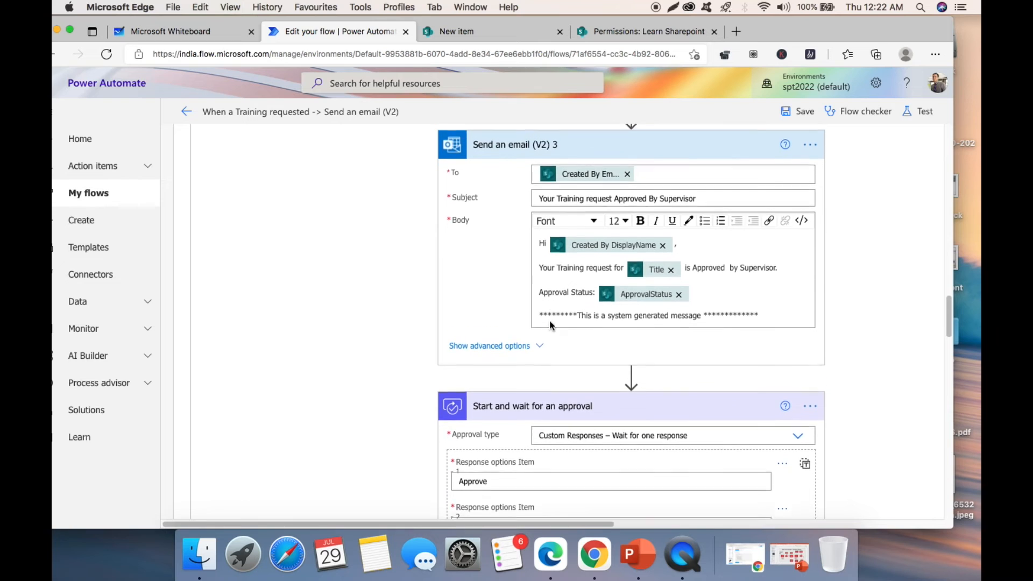
scroll(550, 326, "down", 2)
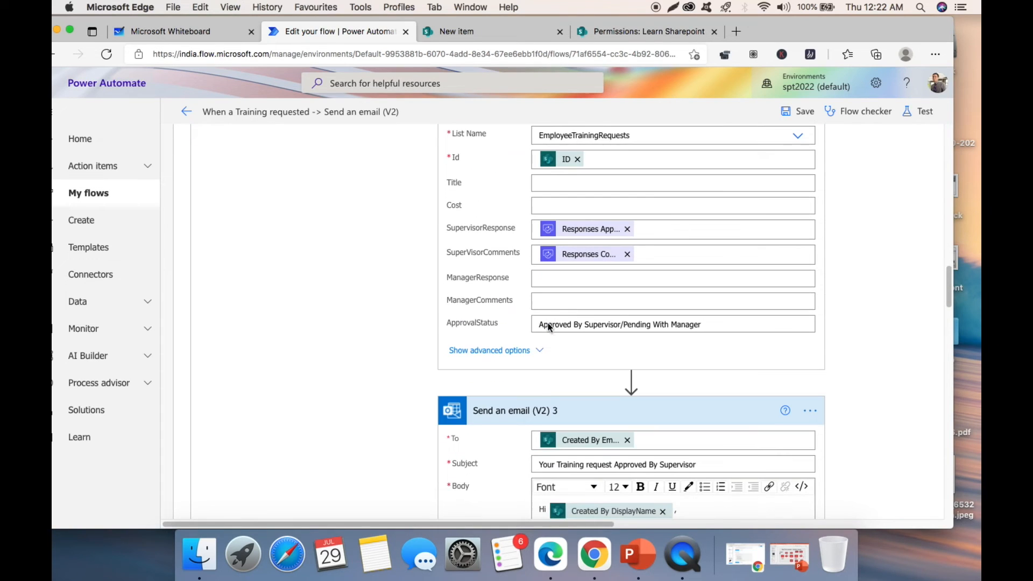
scroll(603, 327, "down", 2)
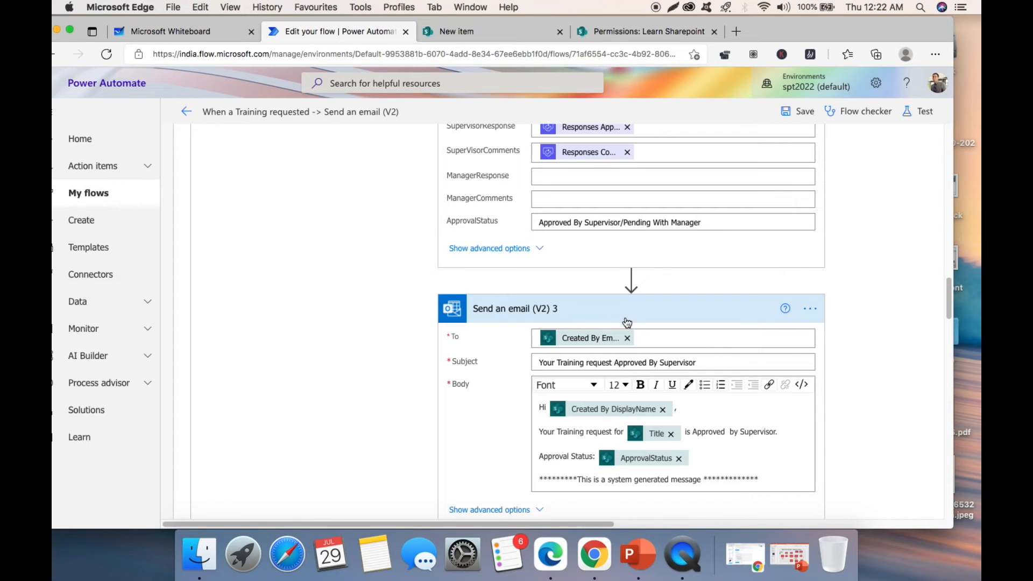
scroll(627, 325, "down", 2)
scroll(600, 315, "down", 2)
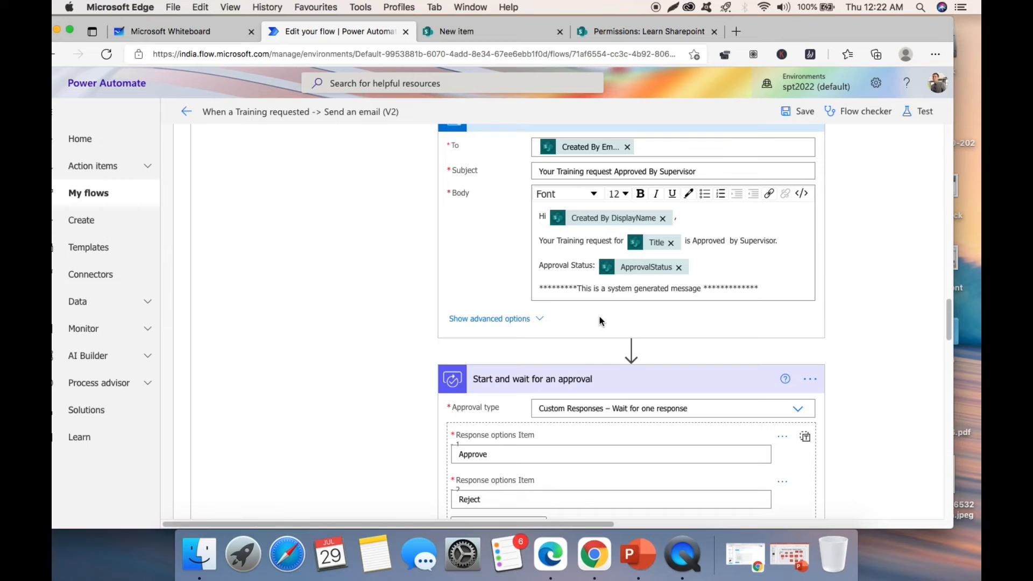
scroll(601, 321, "down", 3)
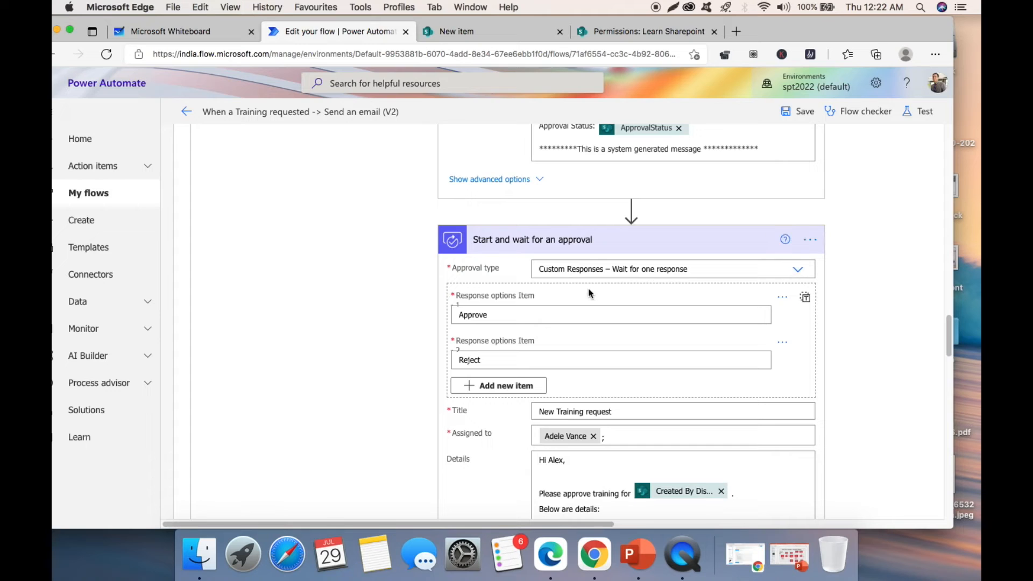
left_click(798, 270)
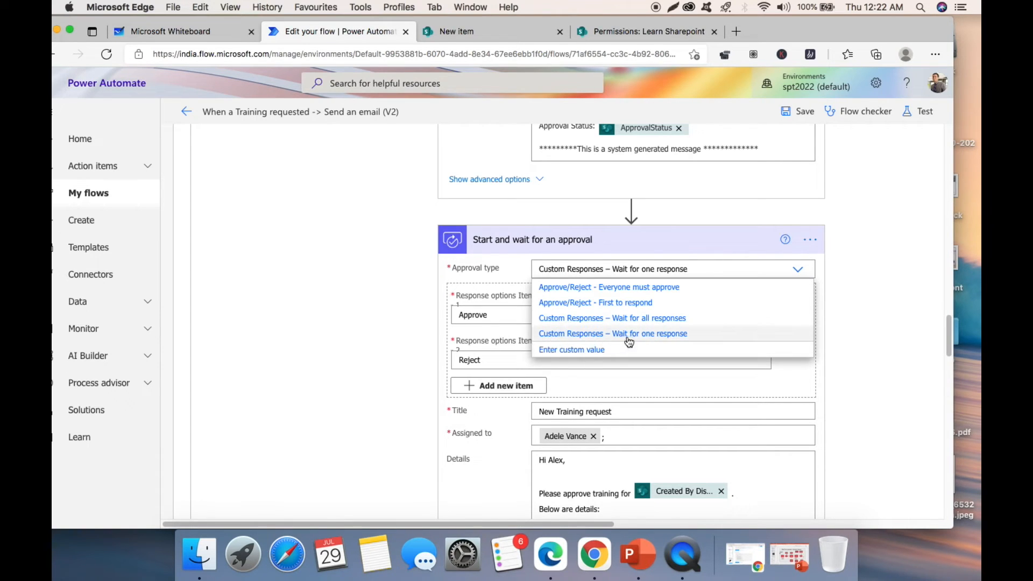
left_click(668, 334)
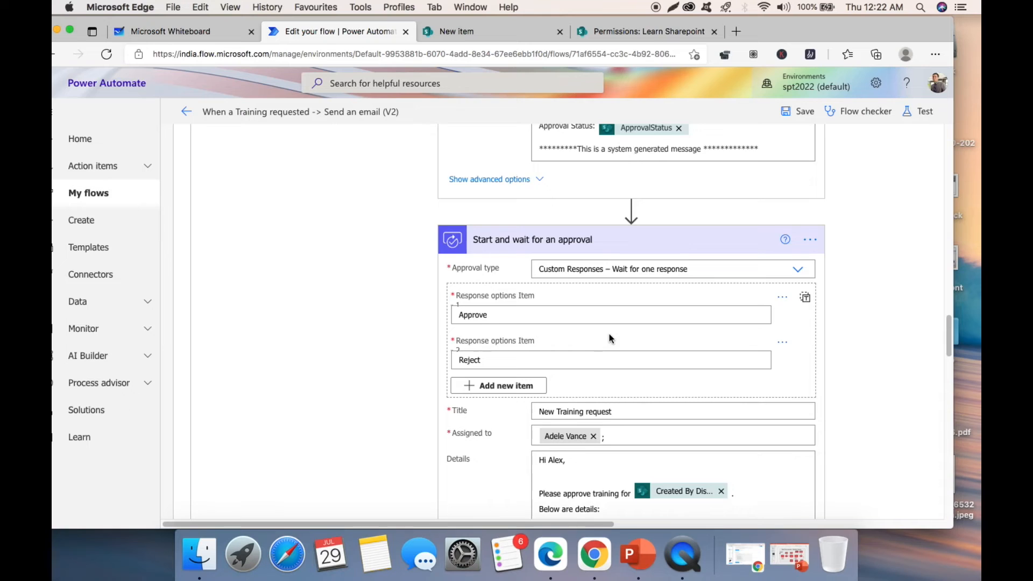
scroll(610, 337, "down", 3)
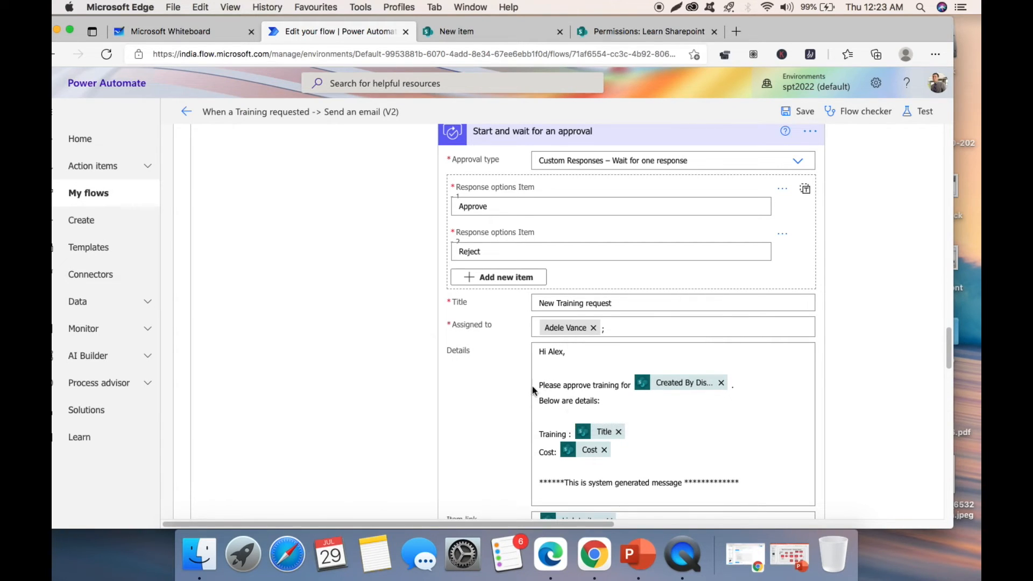
scroll(640, 426, "down", 10)
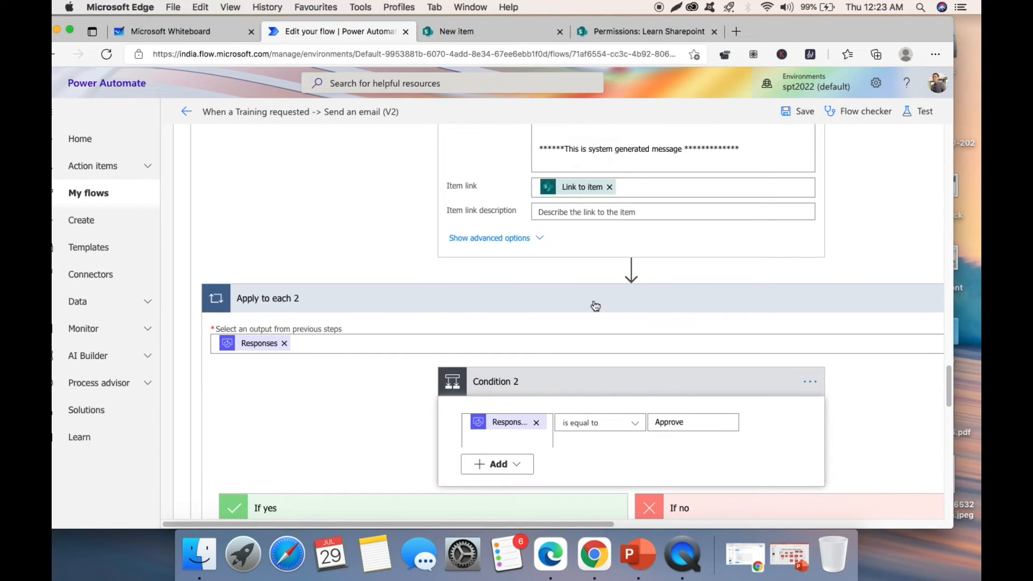
- Expand Update item 4 to review the Approved By Manager item fields
scroll(323, 355, "down", 1)
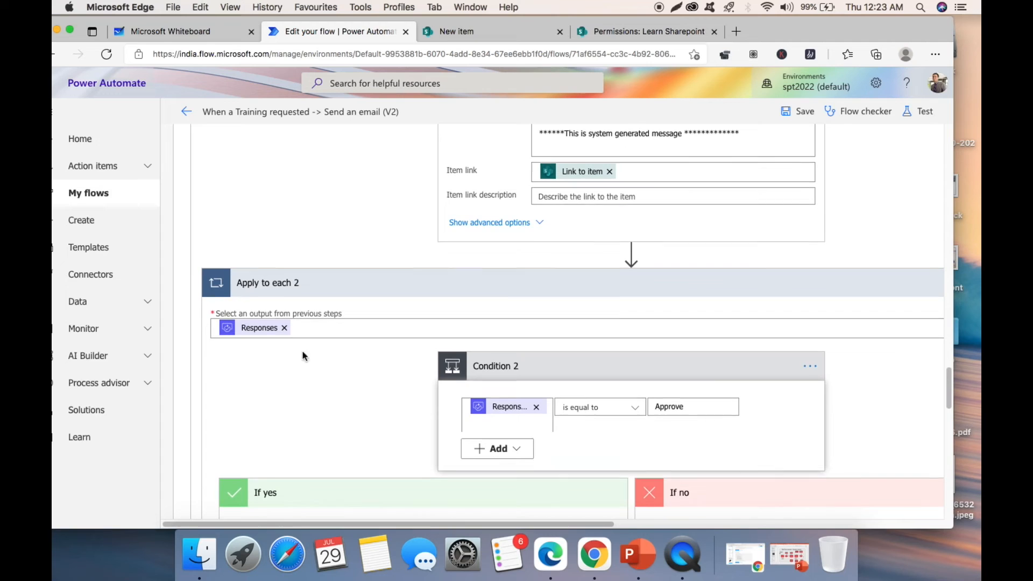
scroll(568, 256, "down", 5)
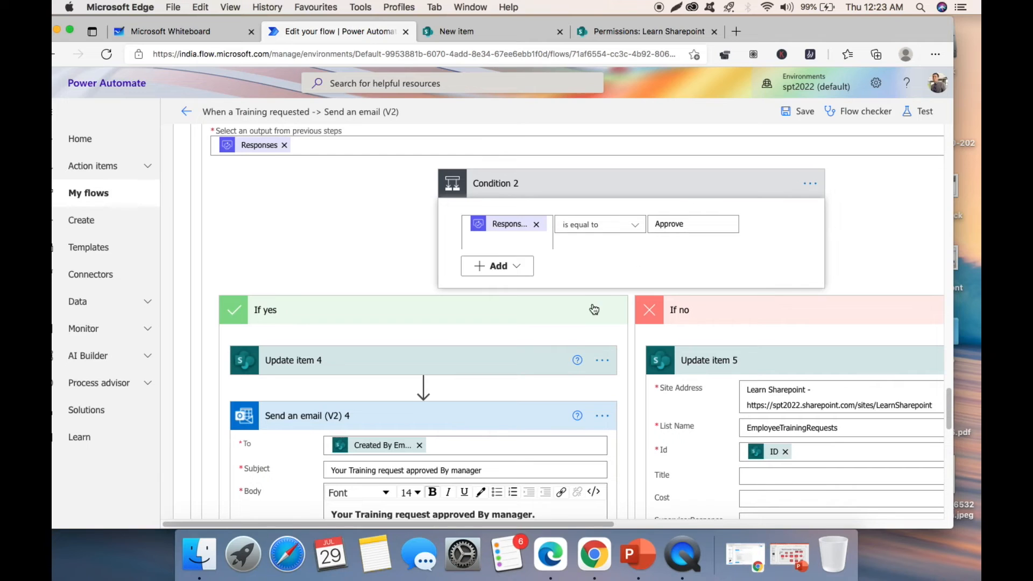
scroll(595, 309, "down", 3)
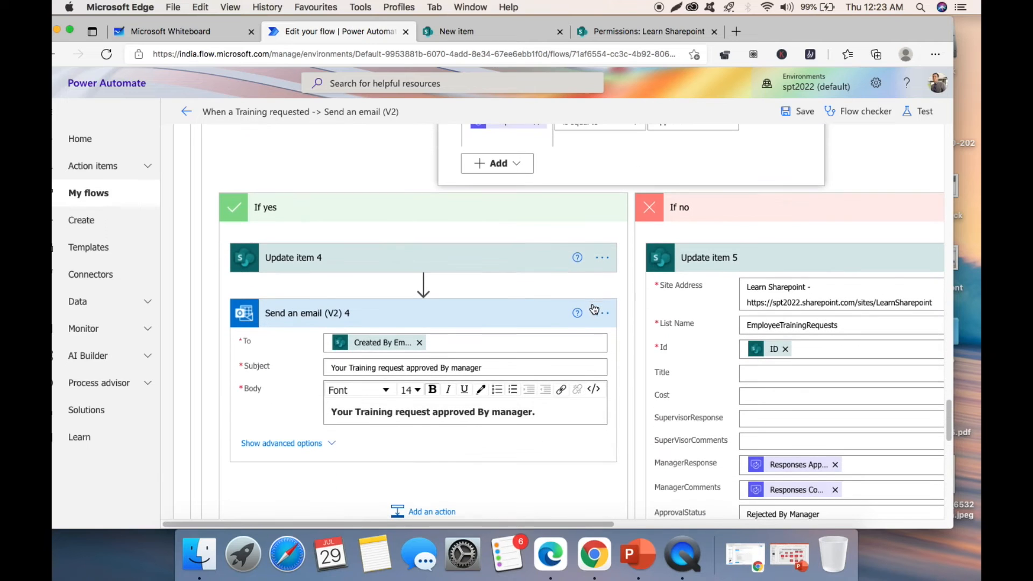
left_click(444, 261)
scroll(493, 278, "down", 3)
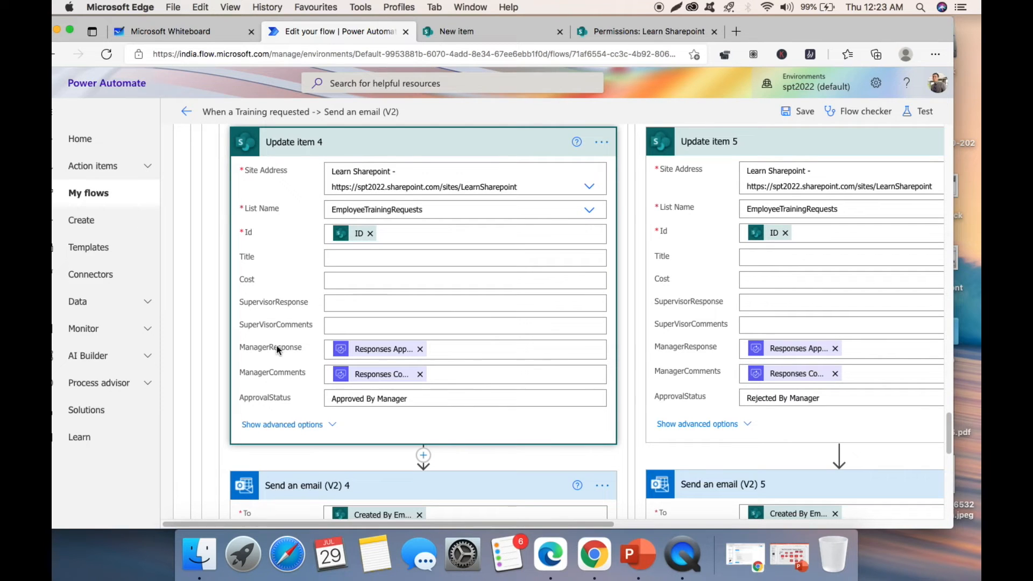
scroll(510, 354, "down", 3)
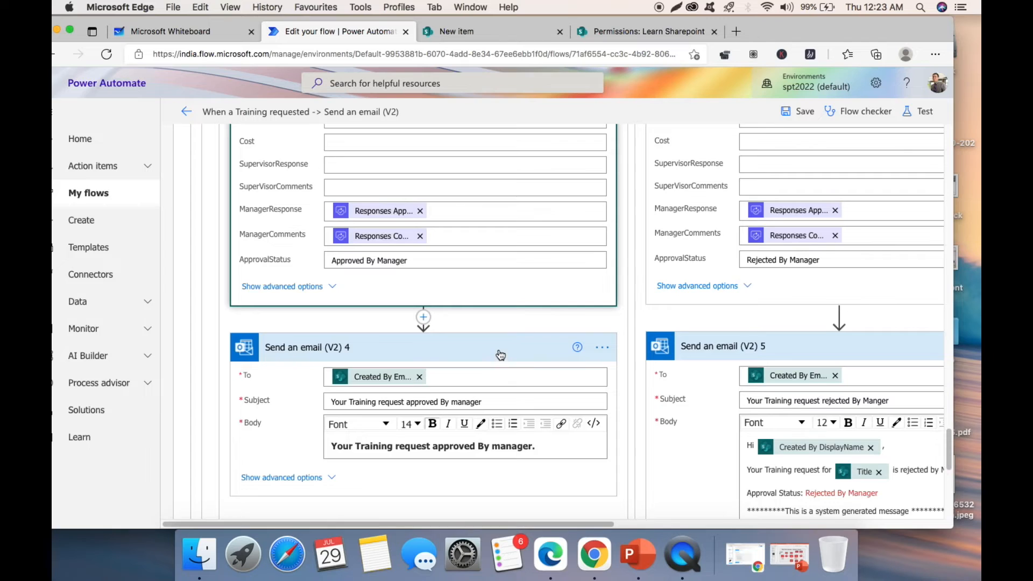
scroll(500, 356, "down", 2)
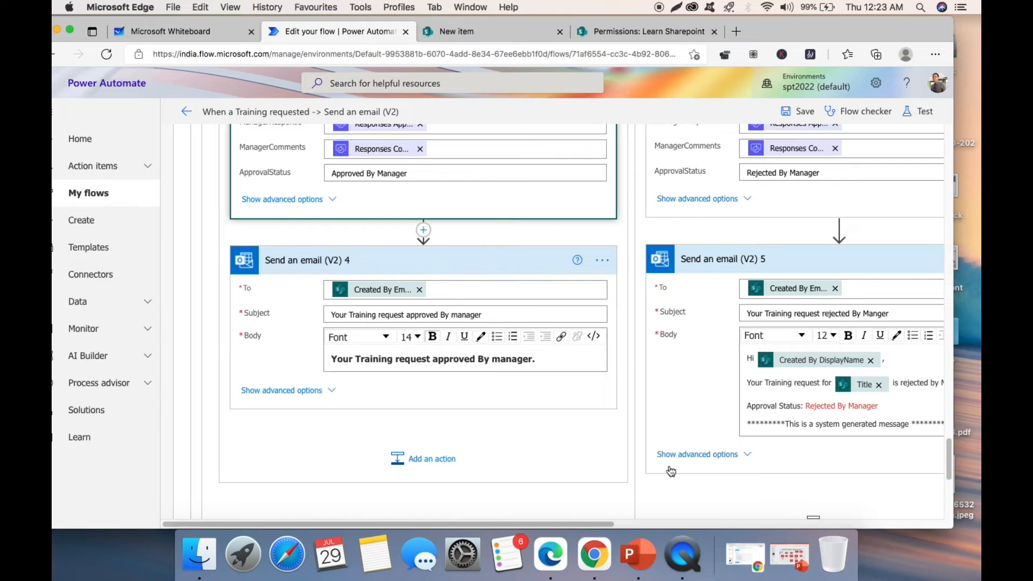
left_click(636, 525)
left_click_drag(637, 524, 755, 525)
- Review the manager branches' 'approved By manager' and 'rejected By Manger' notification emails
scroll(639, 329, "up", 5)
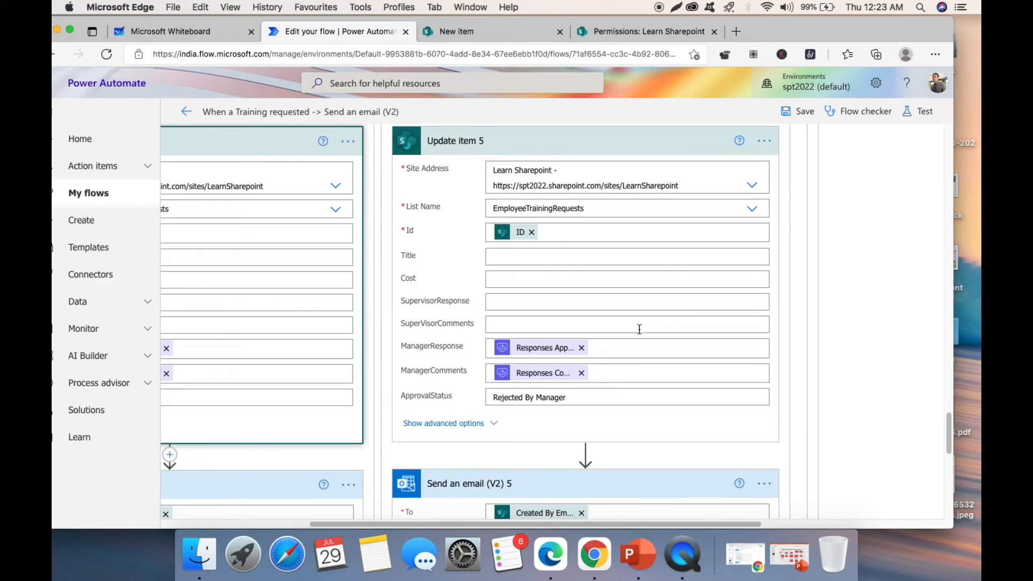
scroll(483, 263, "up", 1)
scroll(511, 262, "up", 3)
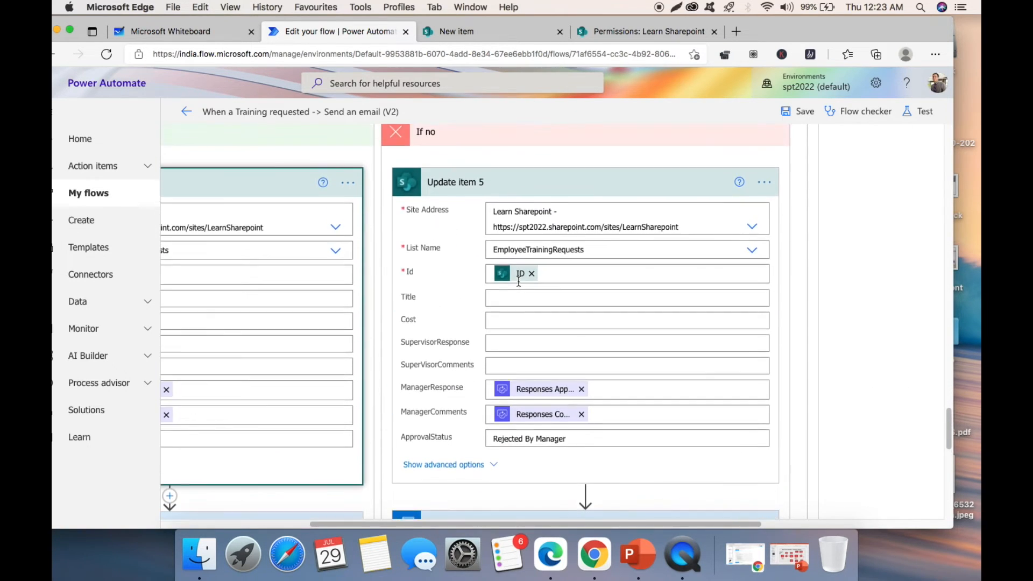
scroll(538, 301, "down", 3)
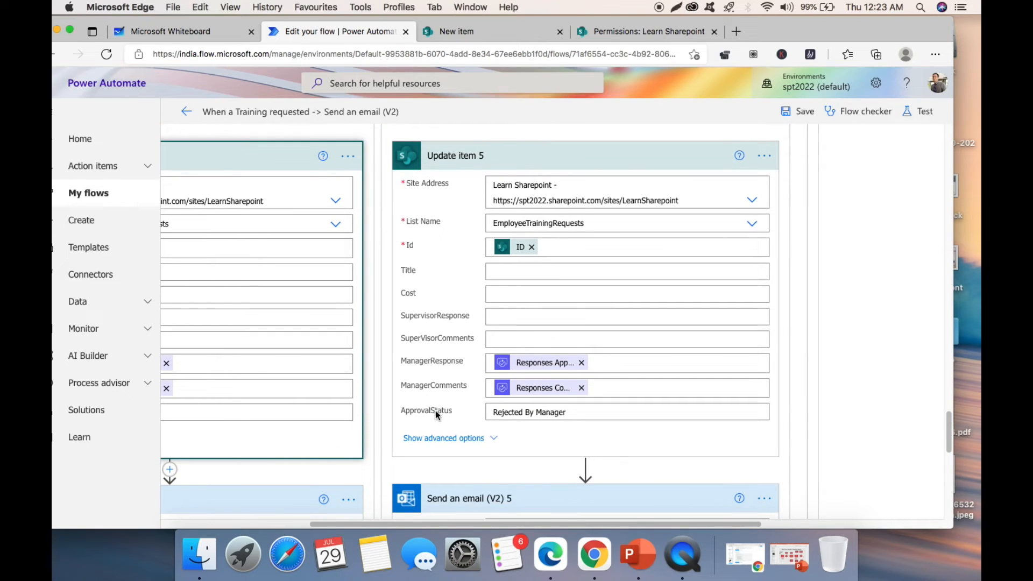
scroll(592, 410, "down", 6)
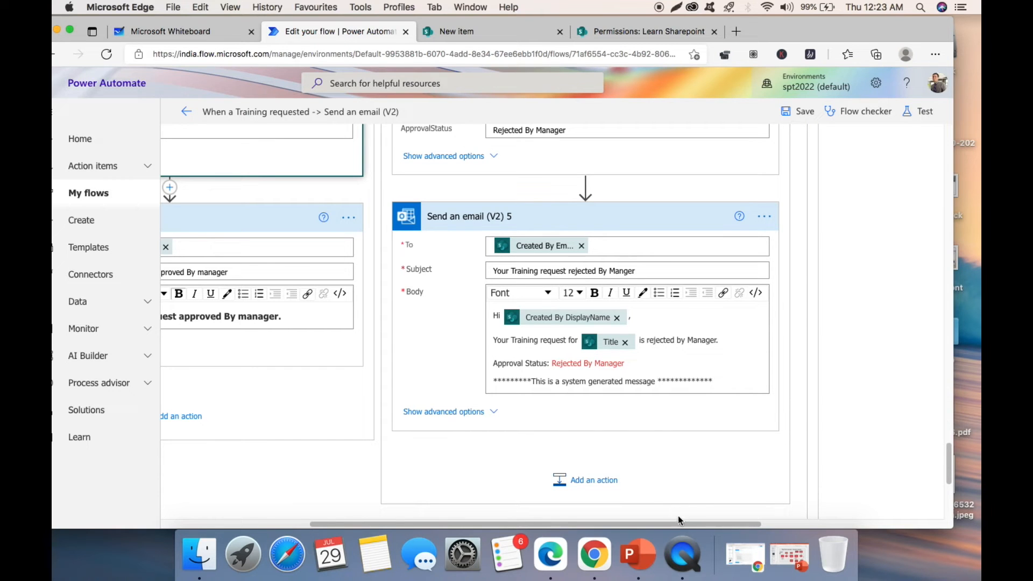
left_click_drag(680, 523, 533, 523)
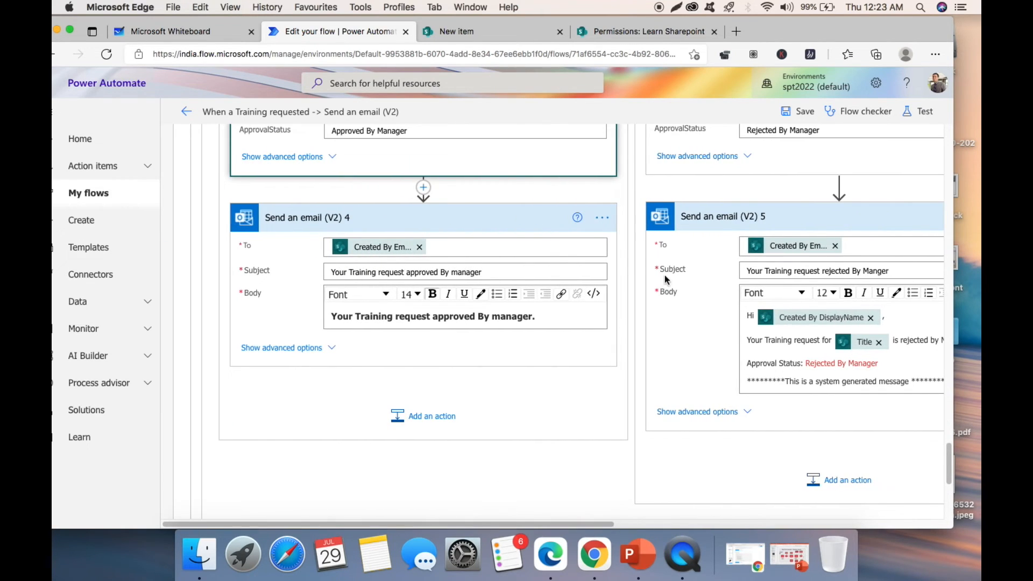
- Scroll back up through the flow to its trigger
scroll(665, 280, "up", 14)
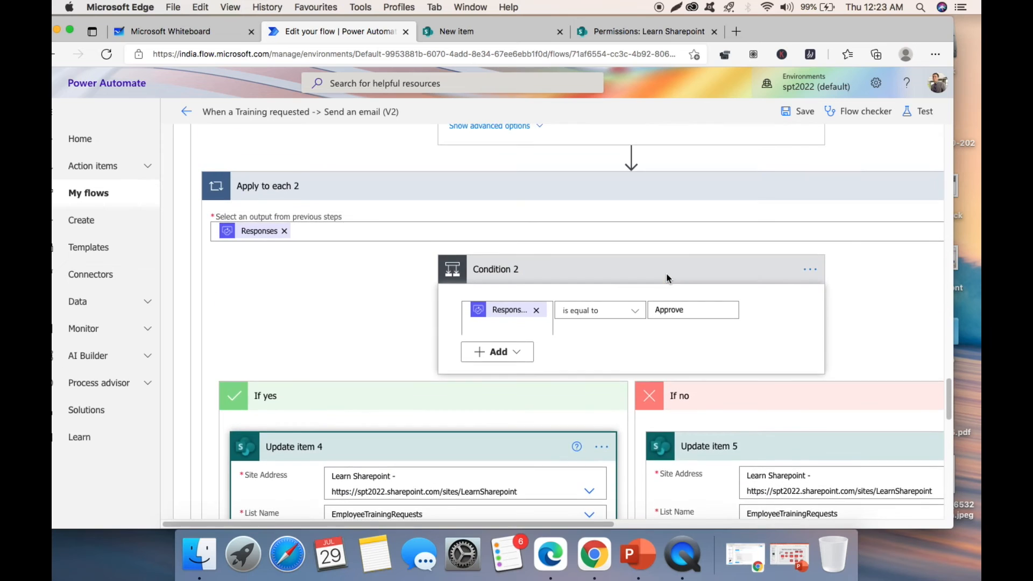
scroll(667, 278, "up", 15)
scroll(668, 279, "up", 15)
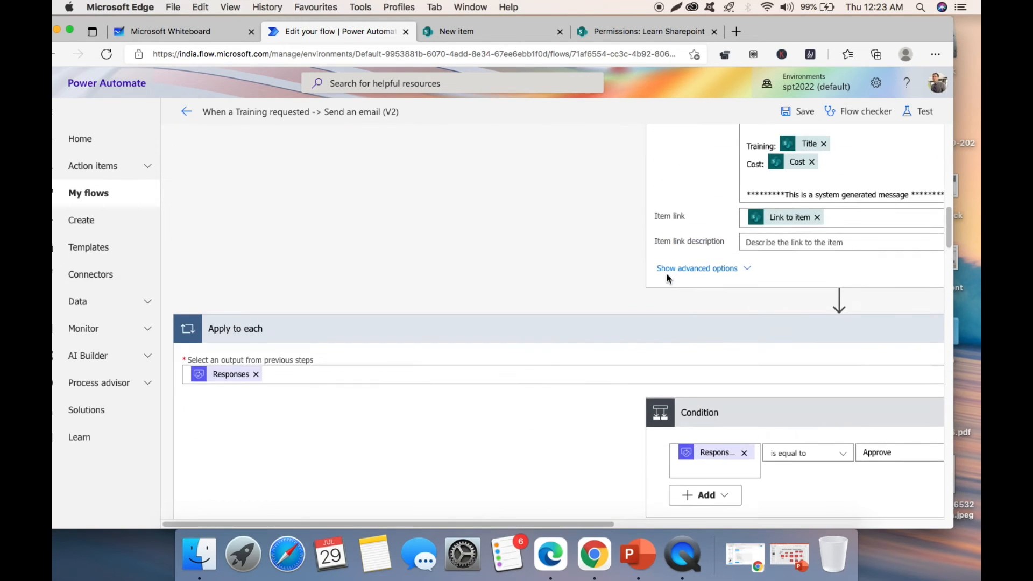
scroll(667, 278, "up", 9)
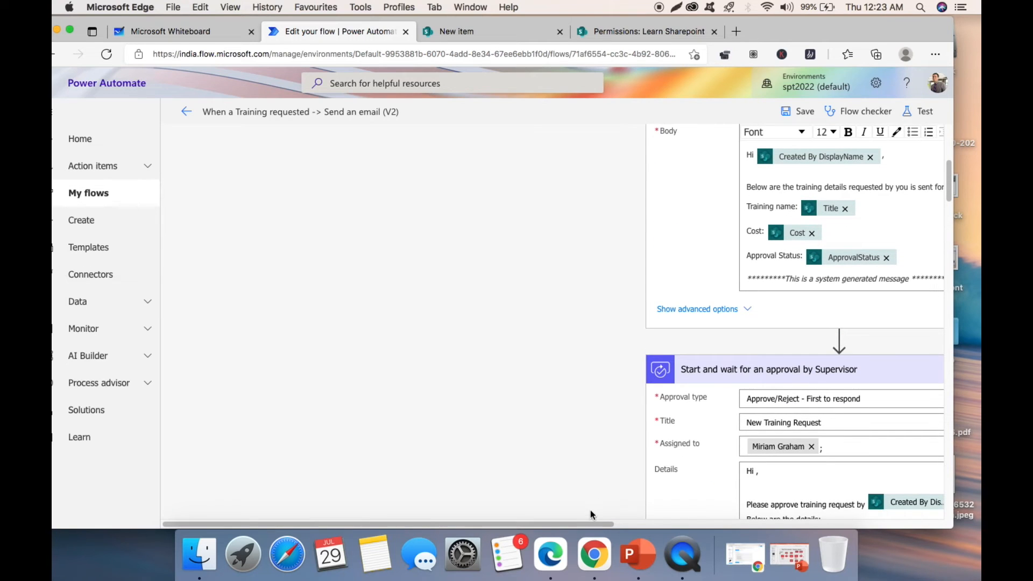
left_click_drag(586, 524, 737, 511)
scroll(674, 235, "up", 1)
scroll(673, 235, "up", 6)
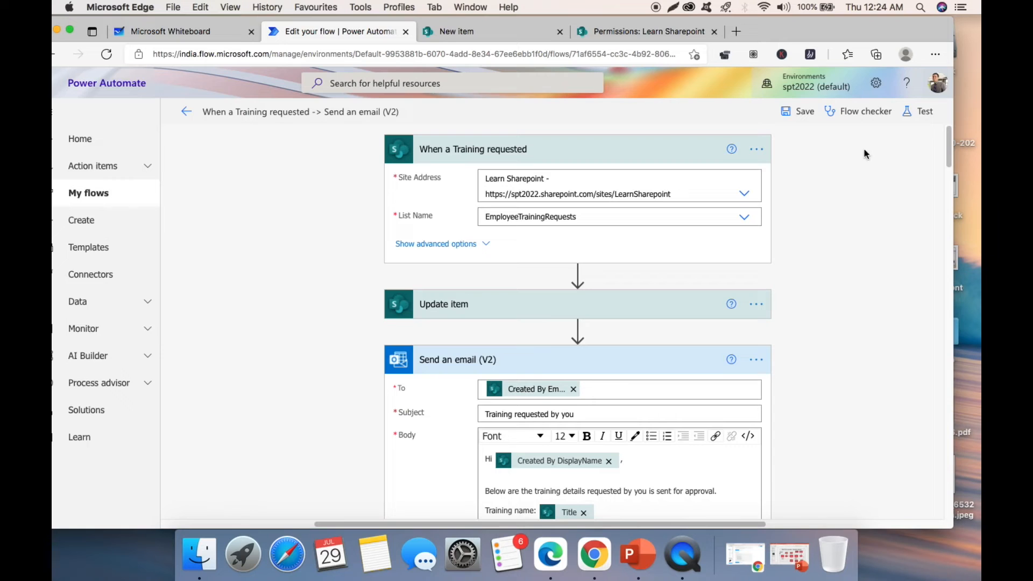
- Save & Test the flow with a manual trigger, then switch to the SharePoint new-item form
left_click(925, 112)
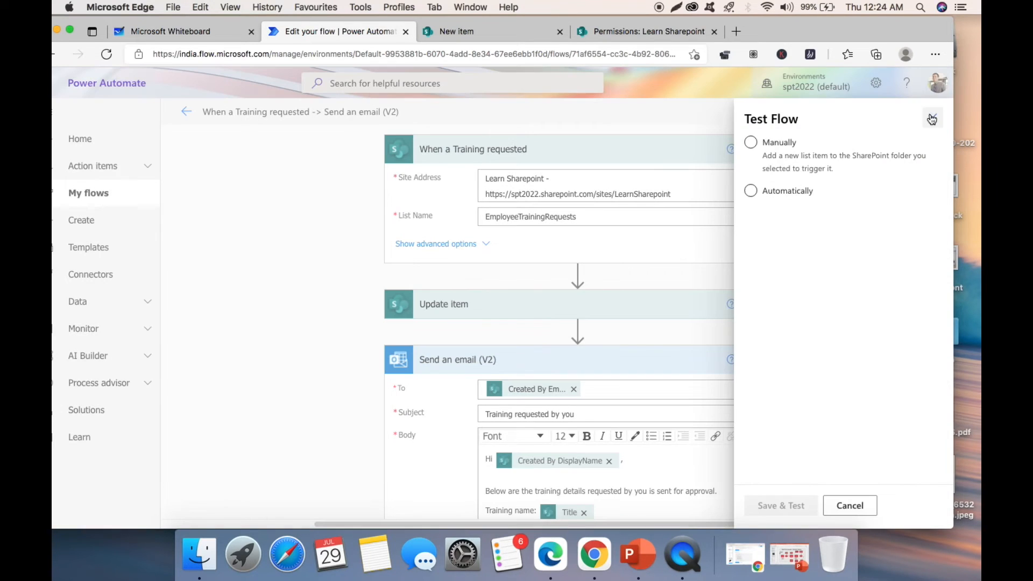
left_click(779, 148)
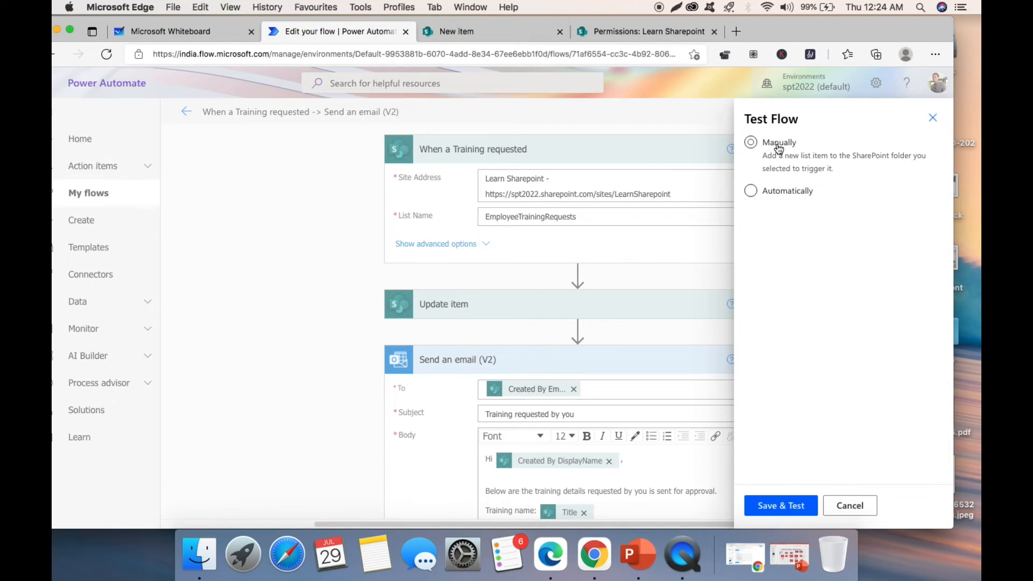
left_click(783, 511)
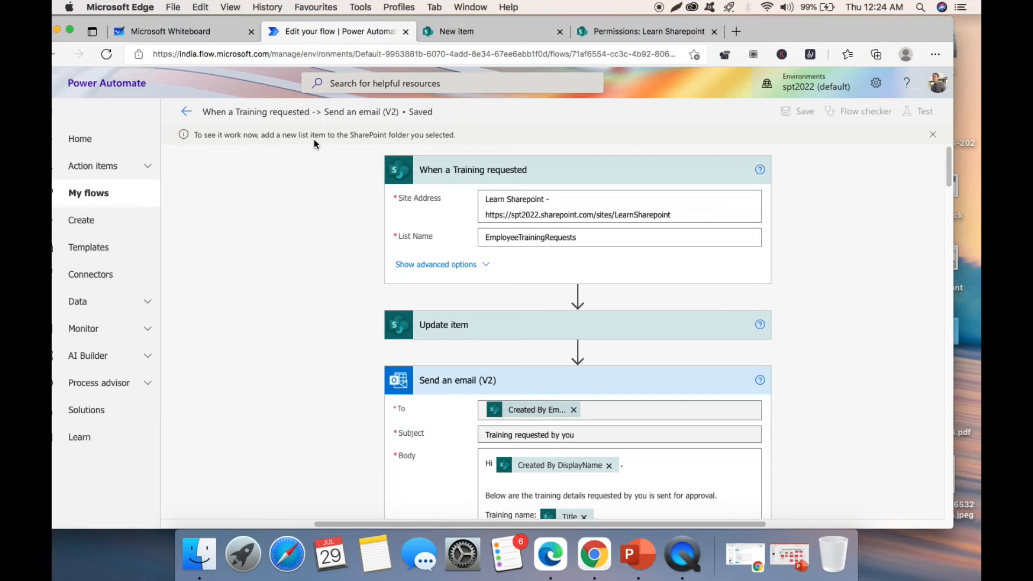
left_click(518, 34)
- Save a new 'SharePoint Training' request with cost 30000, then check the flow's run history
left_click(257, 203)
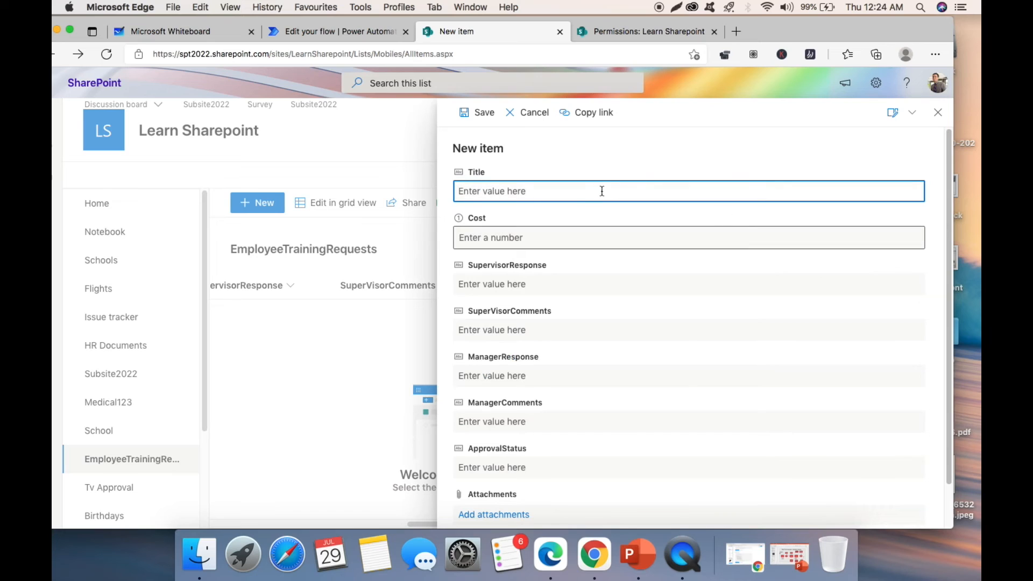
type("SharePoint Training")
key("Tab")
type("30")
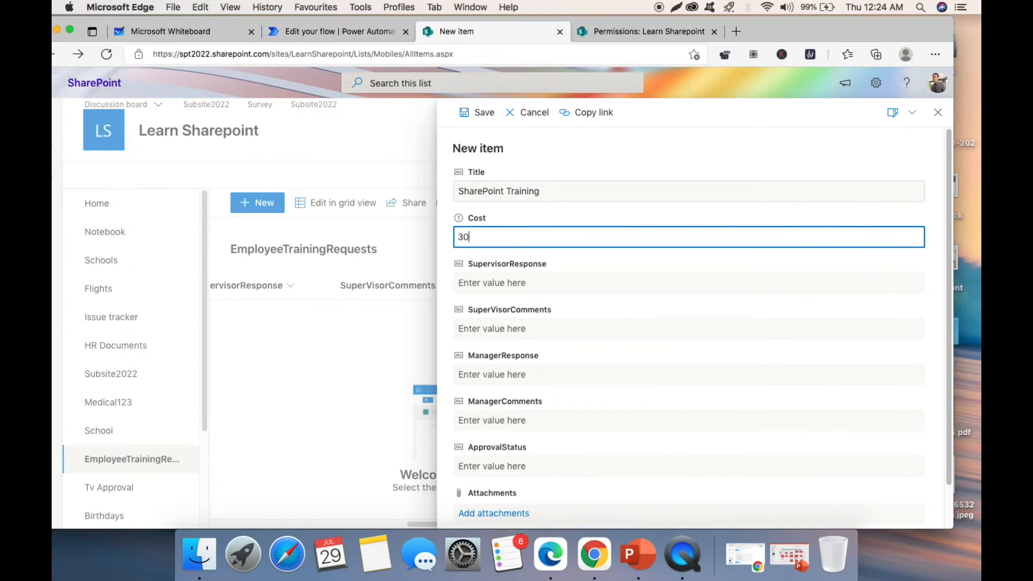
scroll(606, 205, "down", 1)
scroll(601, 206, "up", 1)
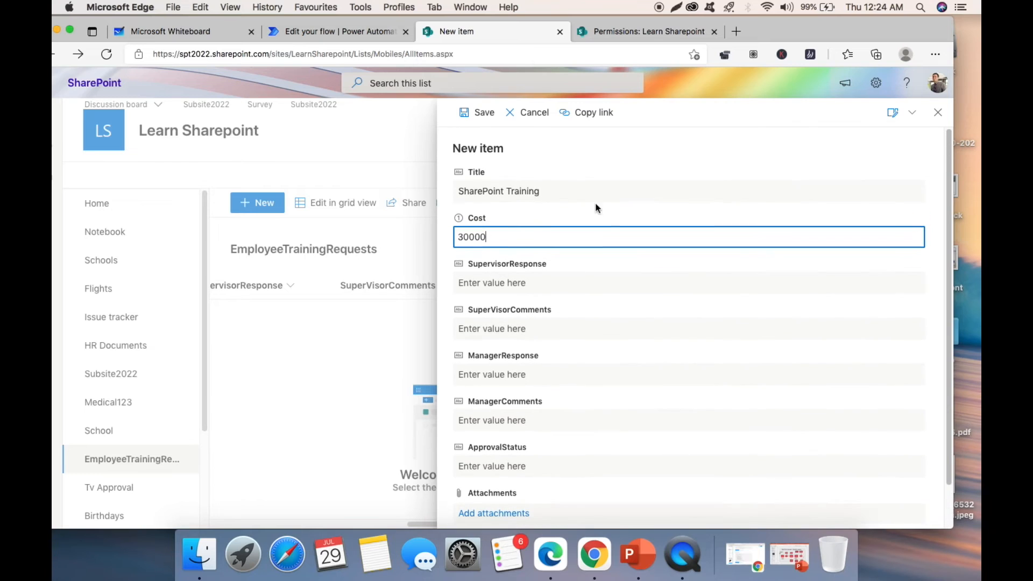
left_click(485, 113)
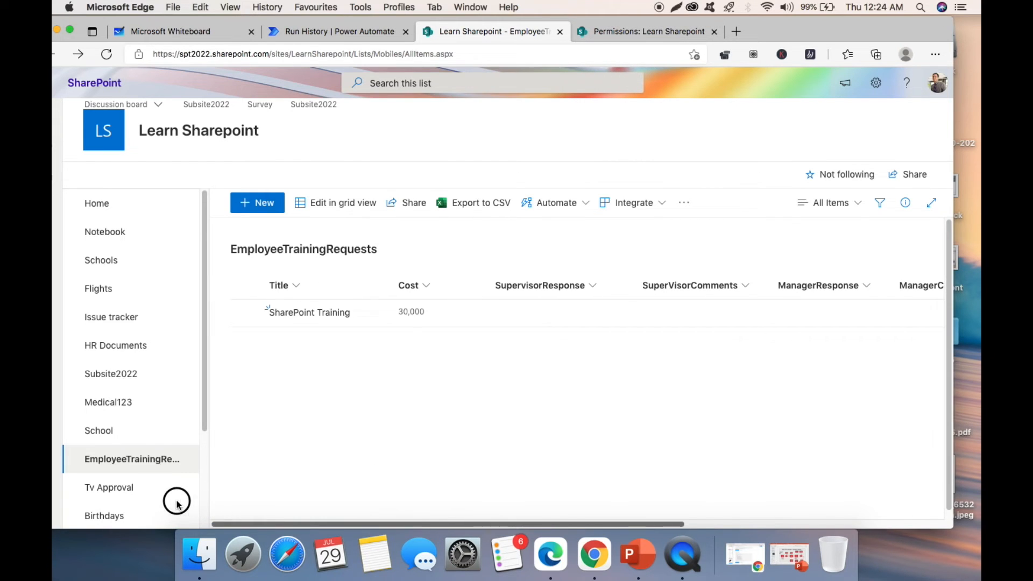
left_click(379, 32)
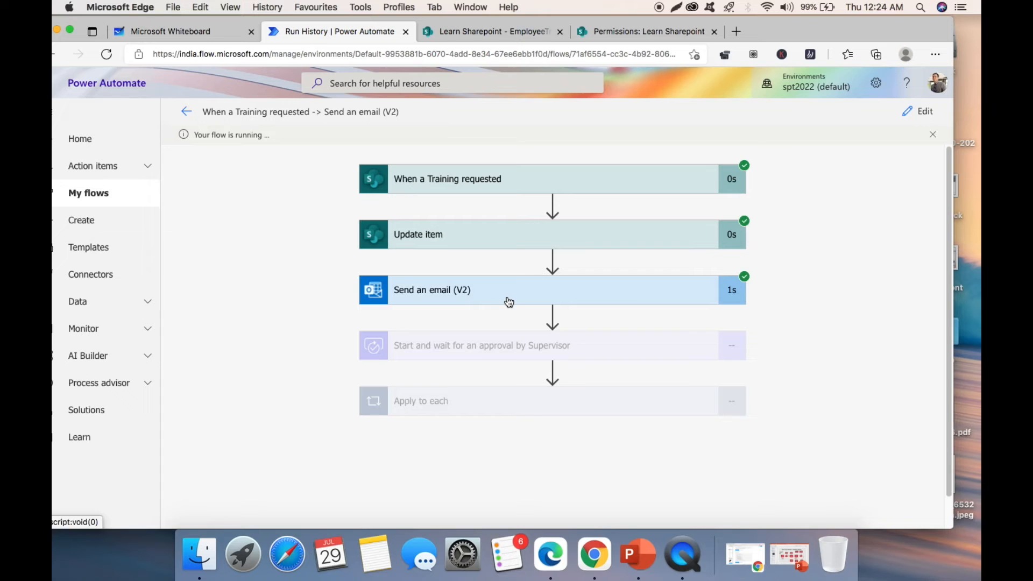
- Scroll the request list to ApprovalStatus and confirm the new item reads 'Pending with Supervisor'
left_click(486, 31)
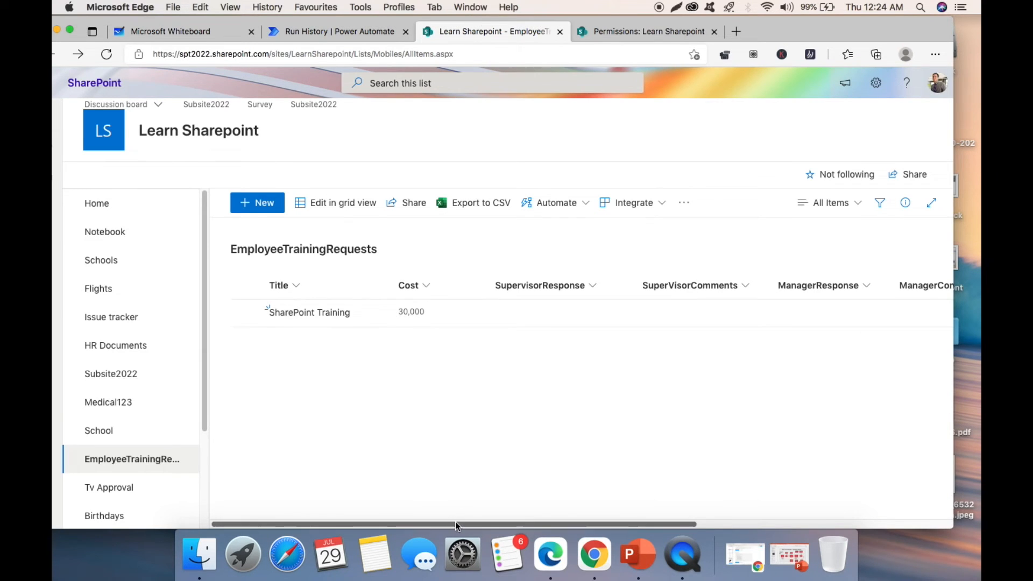
left_click_drag(469, 526, 694, 501)
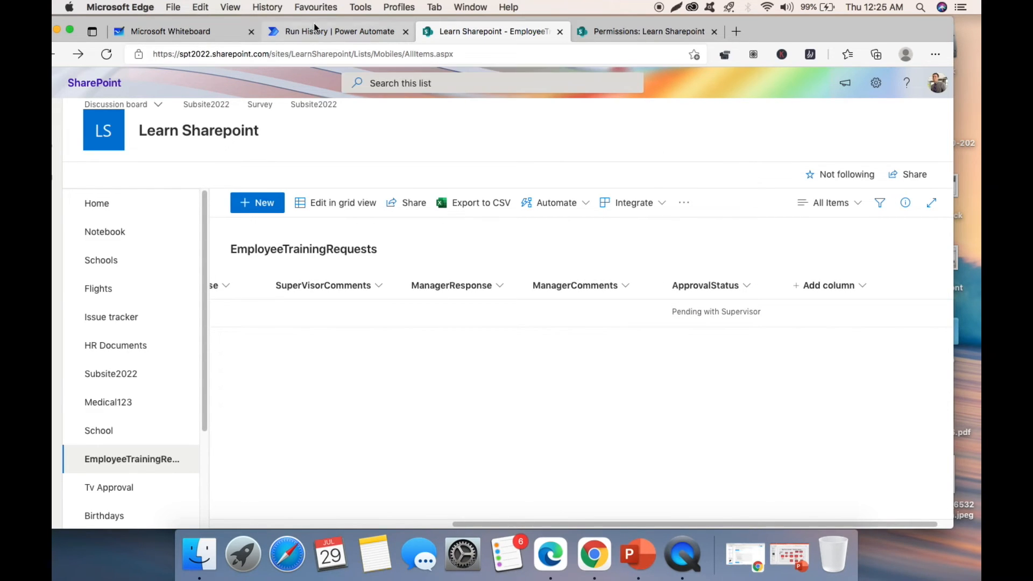
left_click(189, 31)
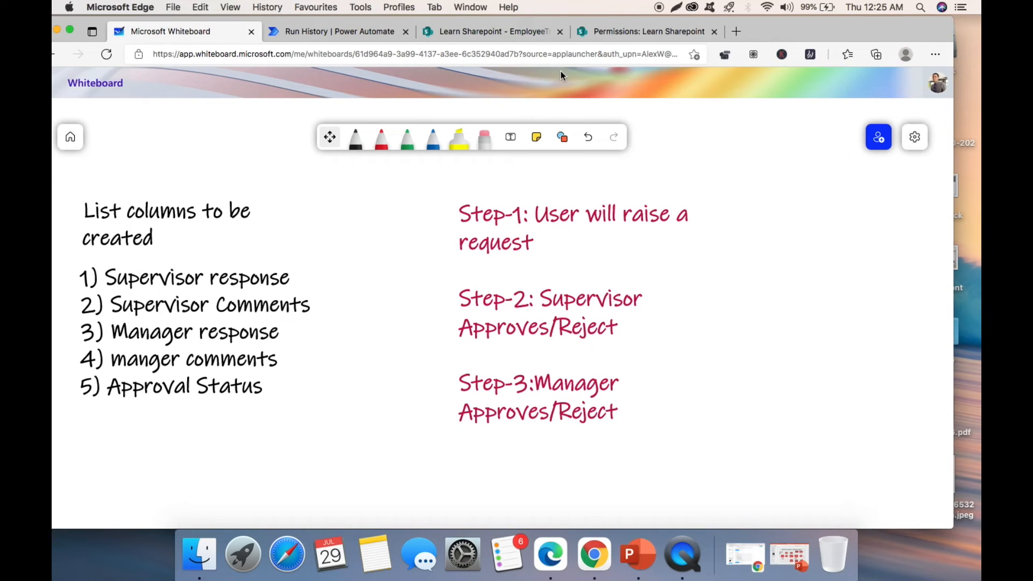
- Open Outlook mail from the Office app launcher in the Whiteboard tab
left_click_drag(863, 26, 891, 27)
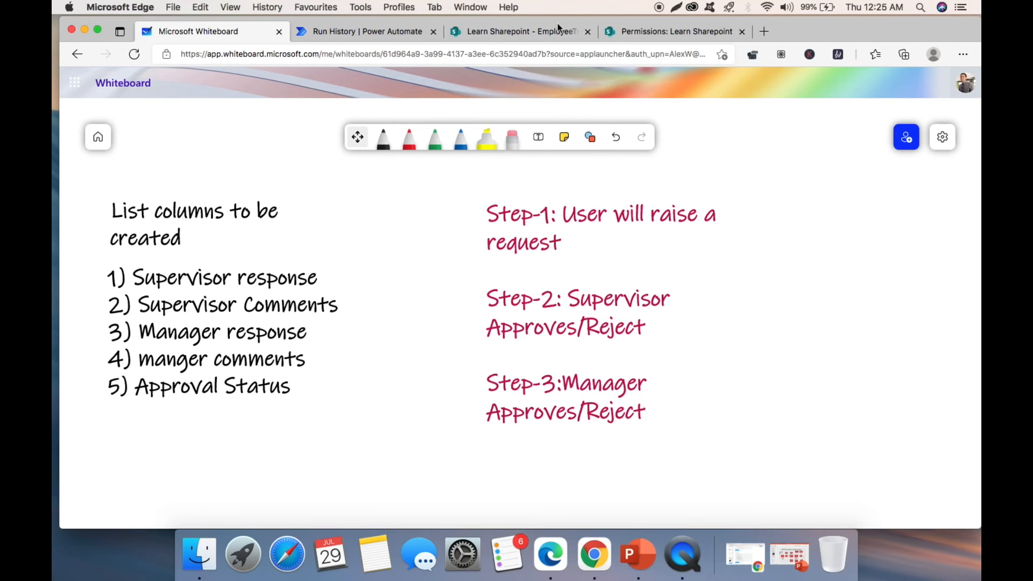
left_click(75, 82)
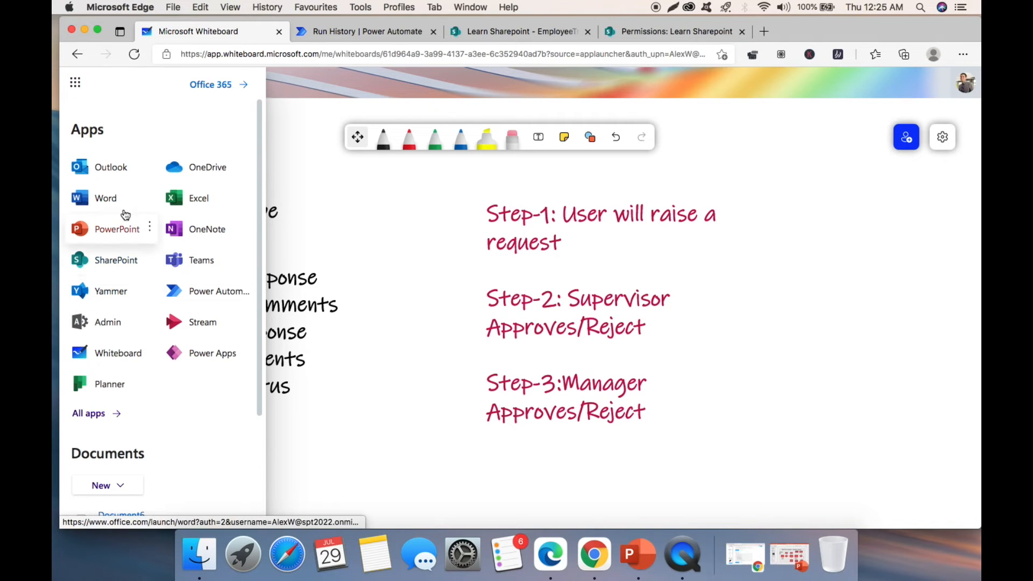
left_click(107, 168)
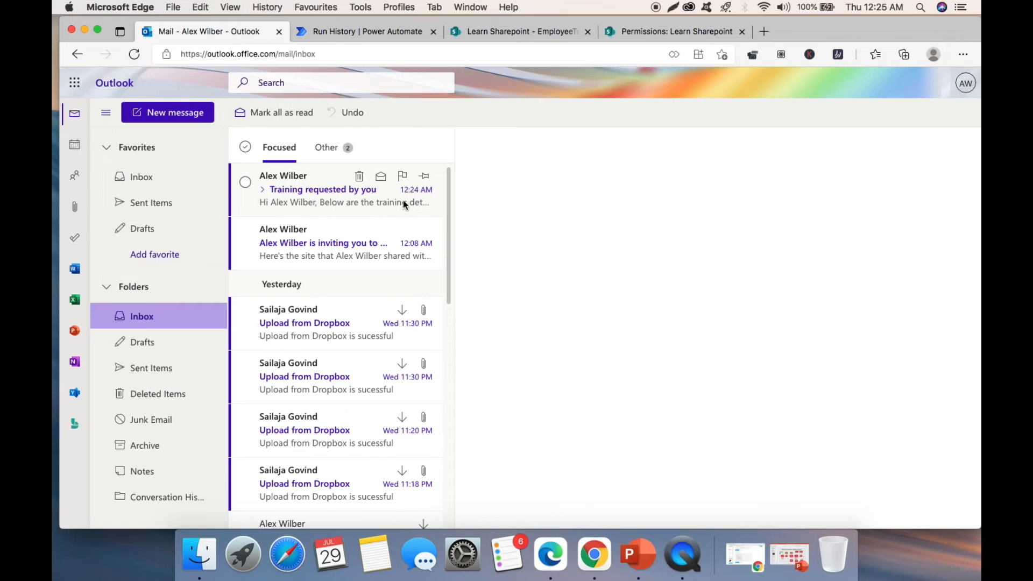
- Read the 'Training requested by you' email (SharePoint Training, 30000, pending with Supervisor), then return to the flow run
left_click(295, 192)
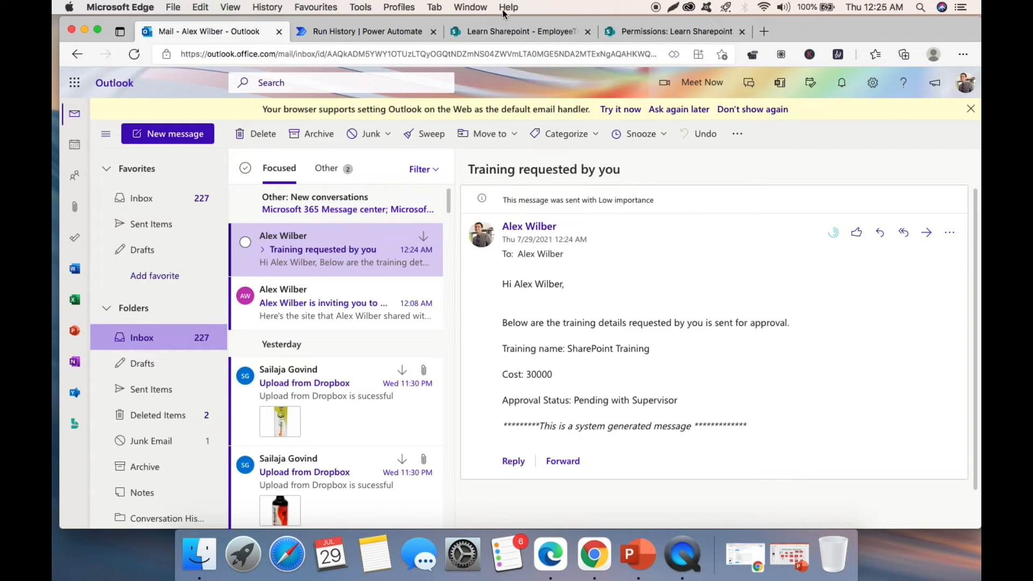
left_click(396, 32)
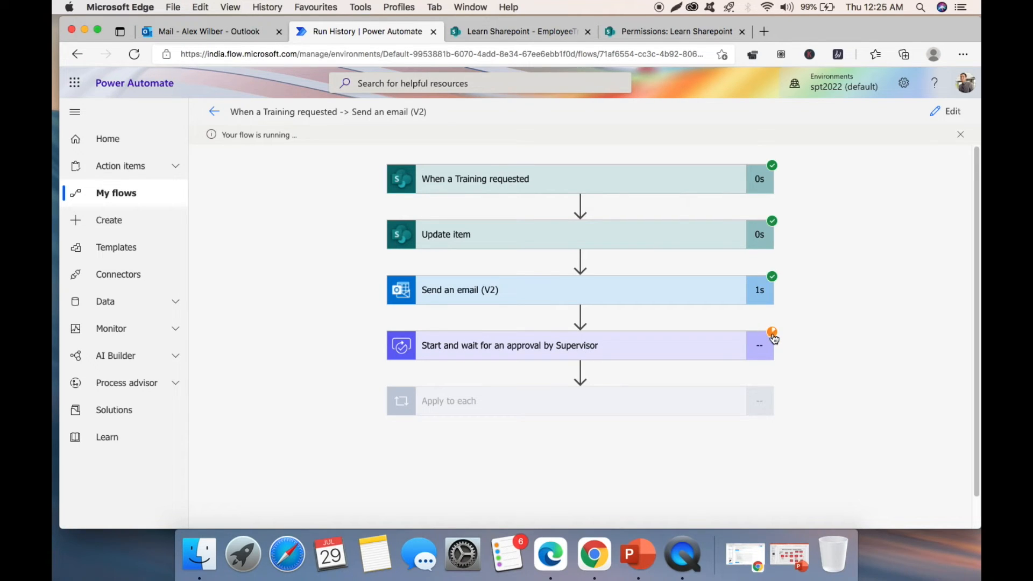
- Open an InPrivate window at office.com and go to the Microsoft sign-in page
left_click(963, 54)
left_click(885, 120)
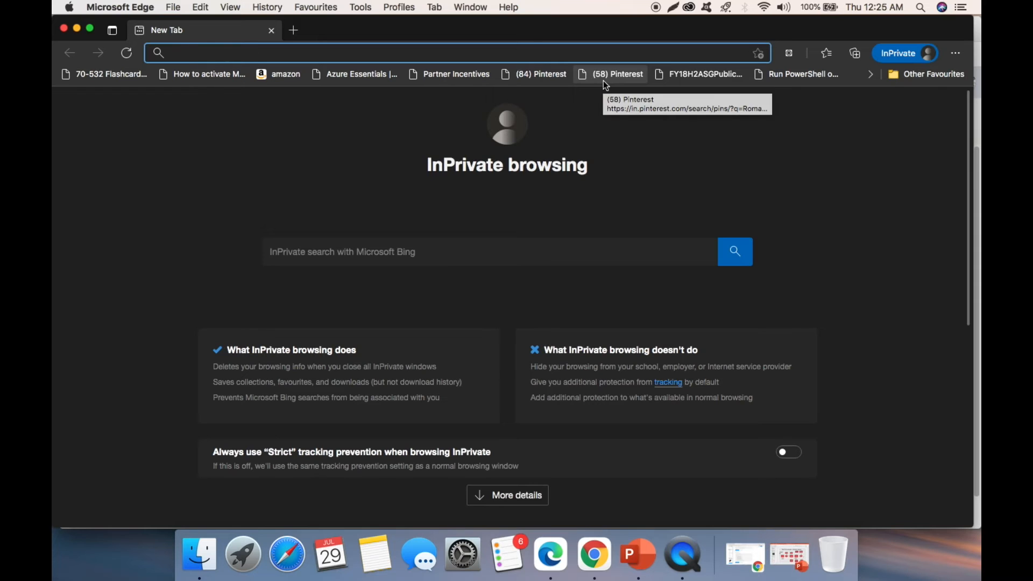
type("office")
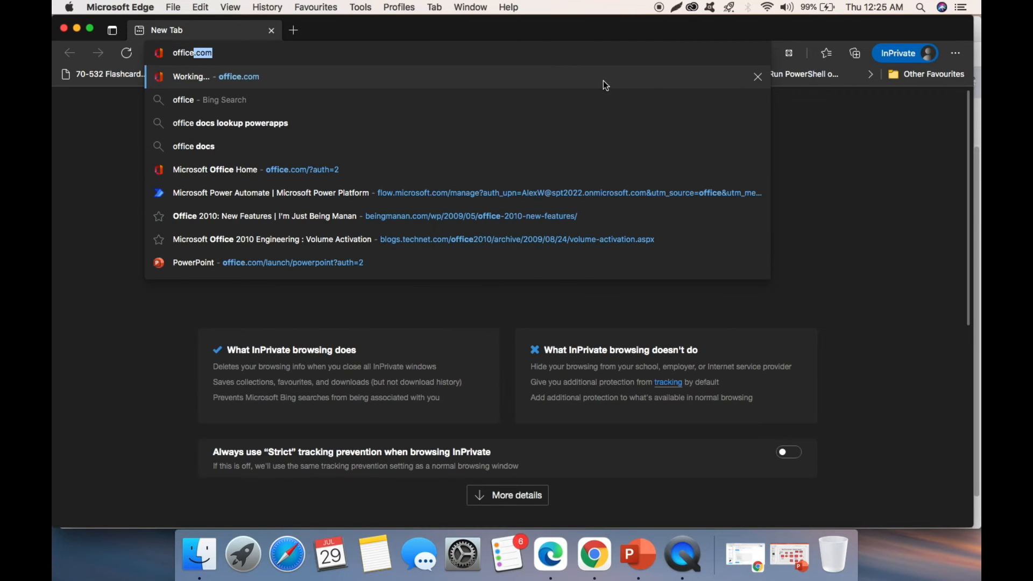
key("Return")
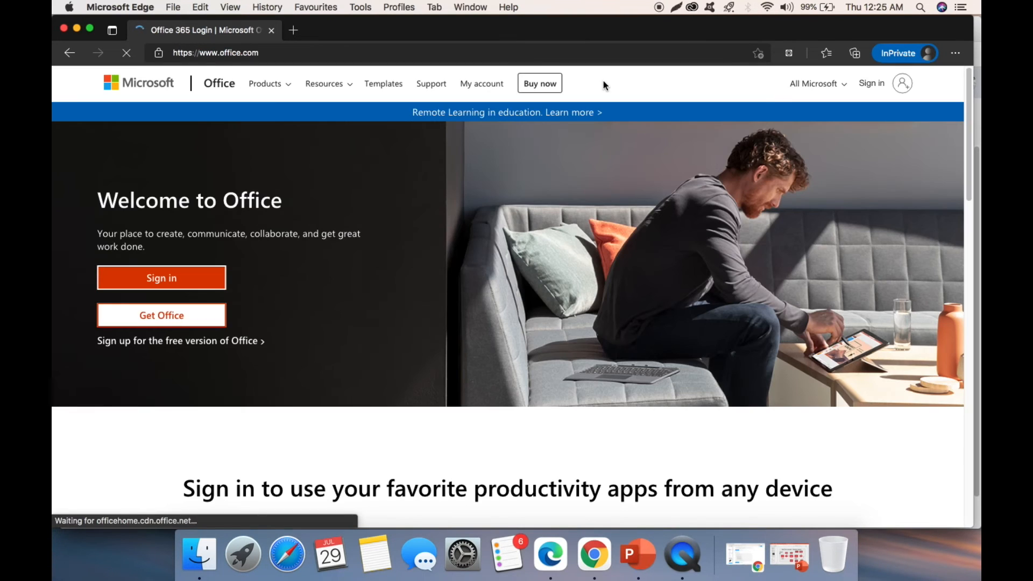
left_click(161, 278)
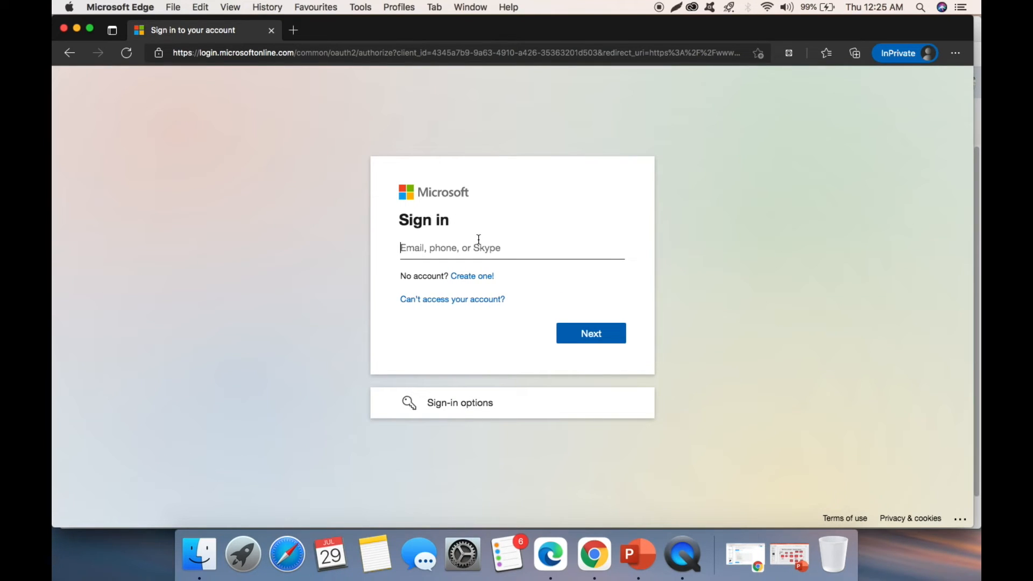
- Bring back the flow run and inspect the pending Supervisor approval step's details
left_click_drag(54, 133, 355, 162)
left_click(270, 169)
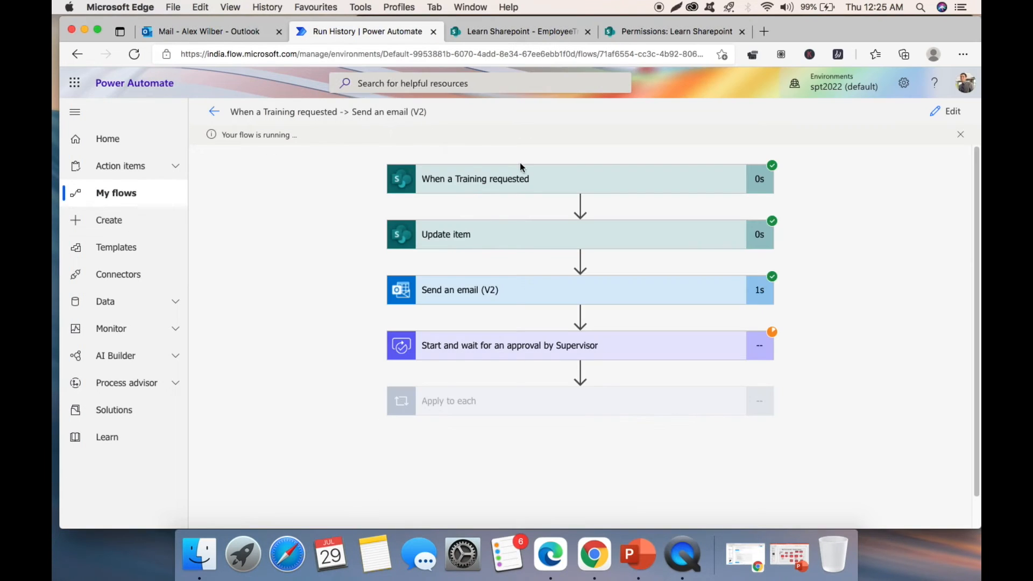
left_click(520, 346)
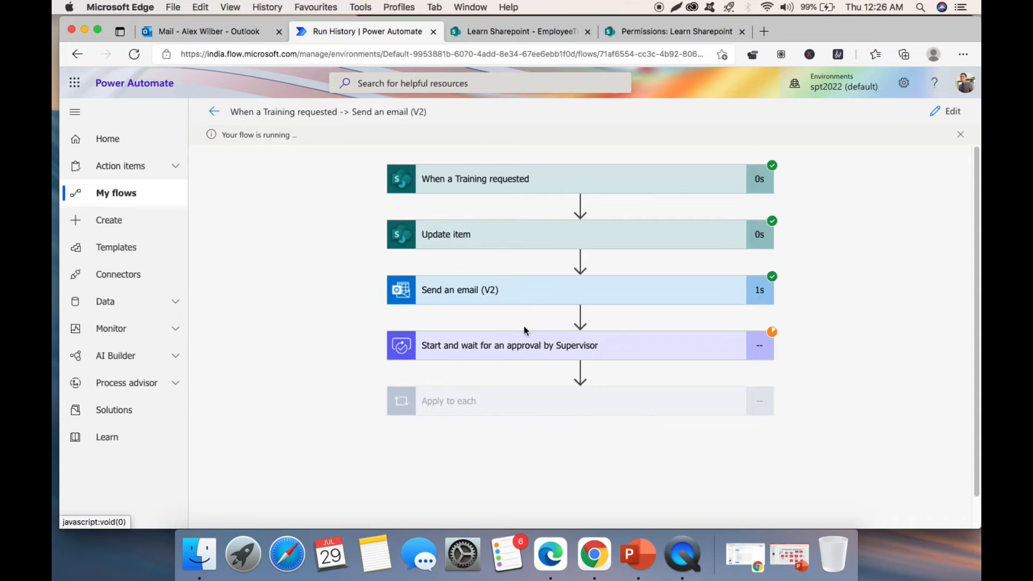
scroll(501, 323, "down", 1)
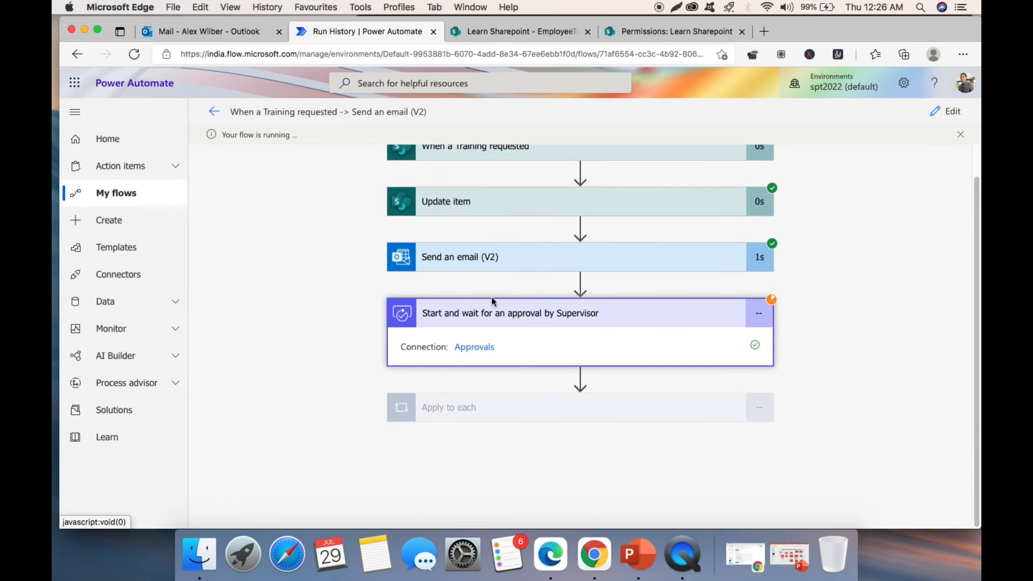
left_click(489, 317)
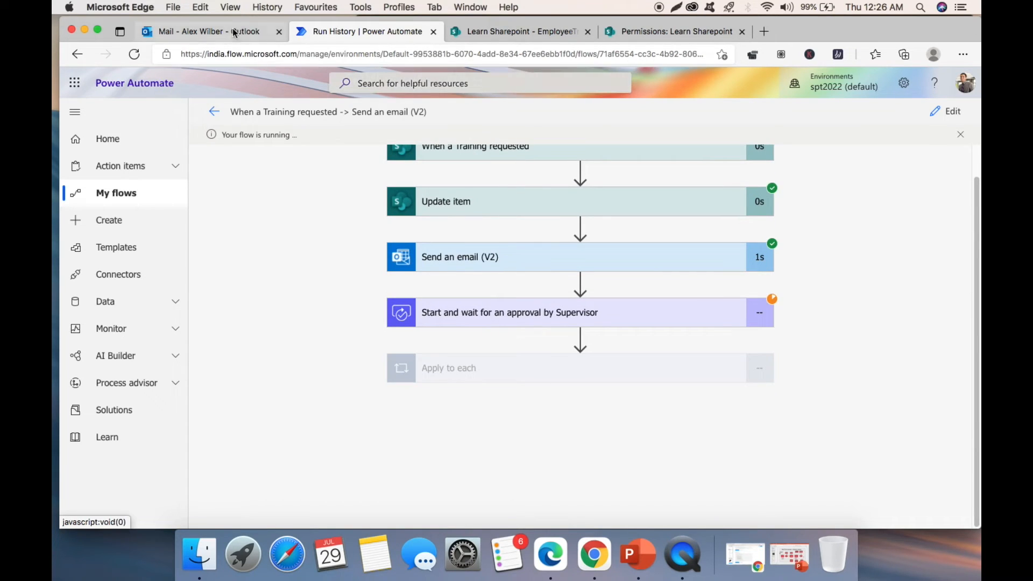
- Open the Active users list in the Microsoft 365 admin center via office.com
left_click(765, 32)
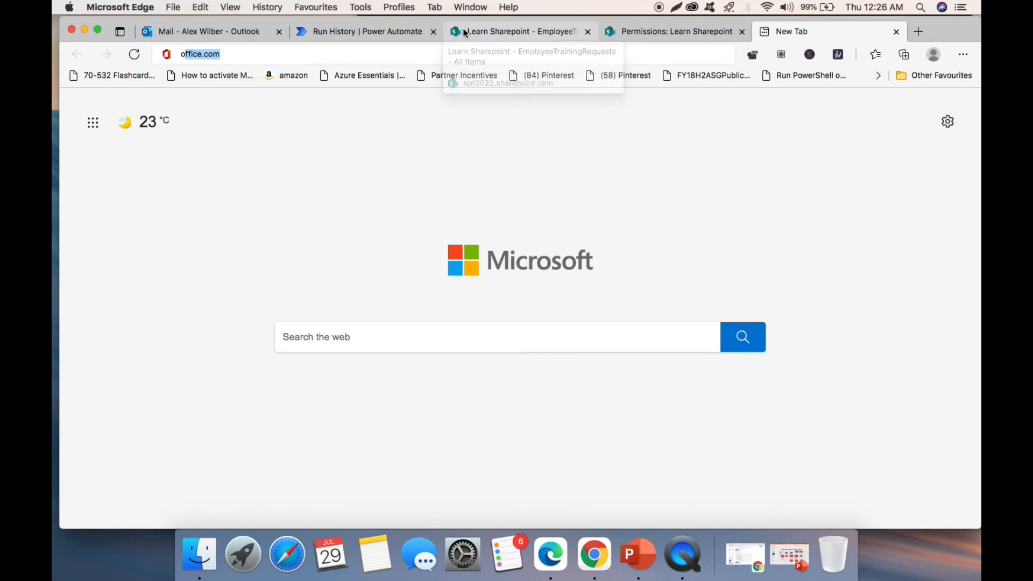
type("offic")
key("Return")
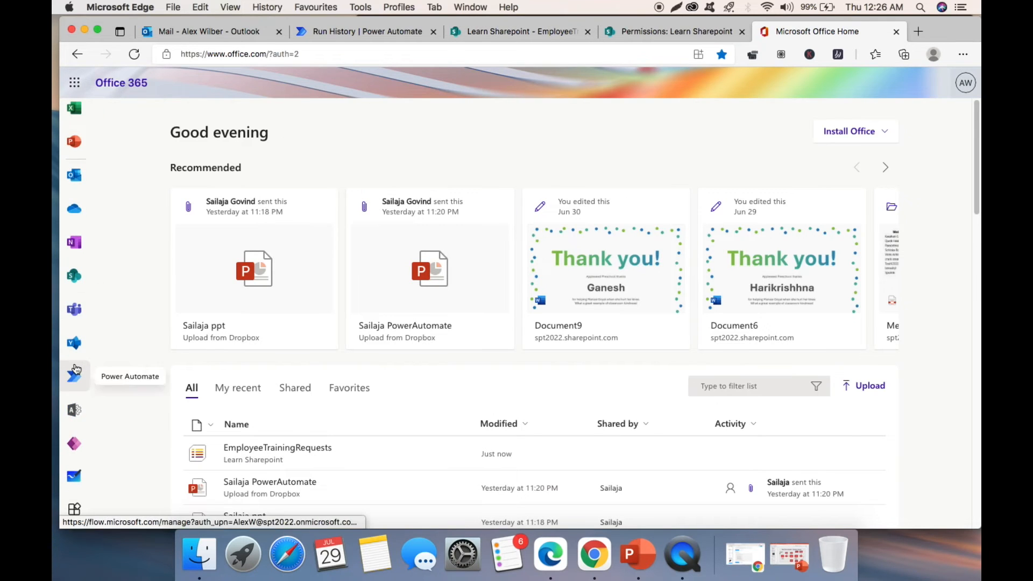
left_click(75, 373)
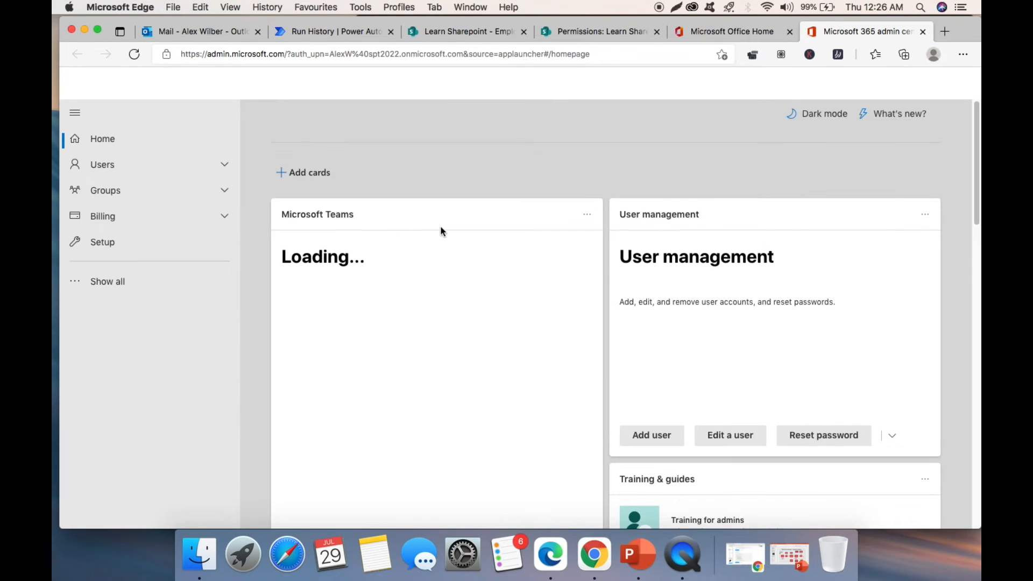
left_click(153, 169)
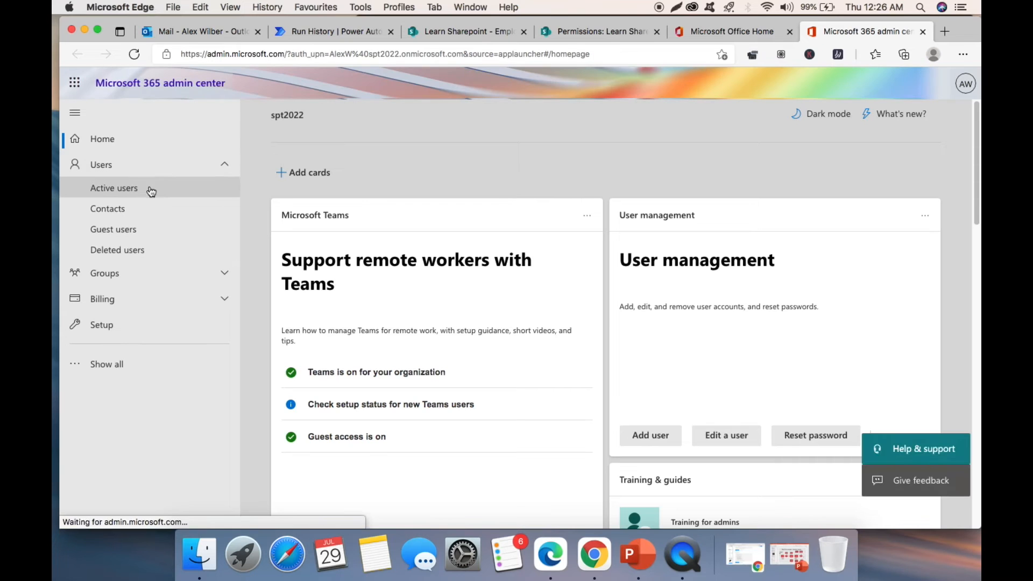
left_click(153, 187)
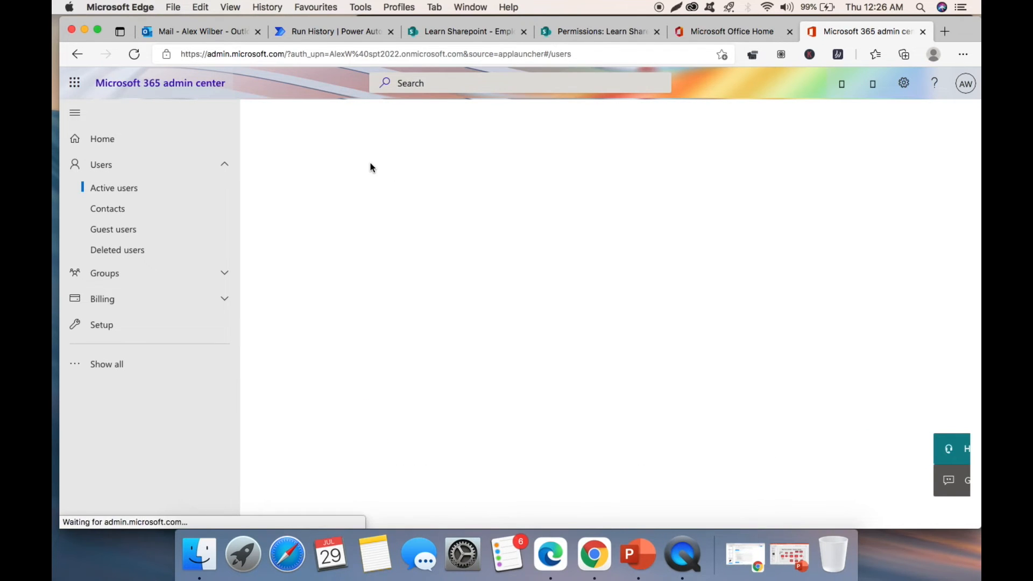
scroll(371, 167, "down", 2)
- Search for the test user, copy their username, and open a new InPrivate window
left_click(796, 125)
type("mi")
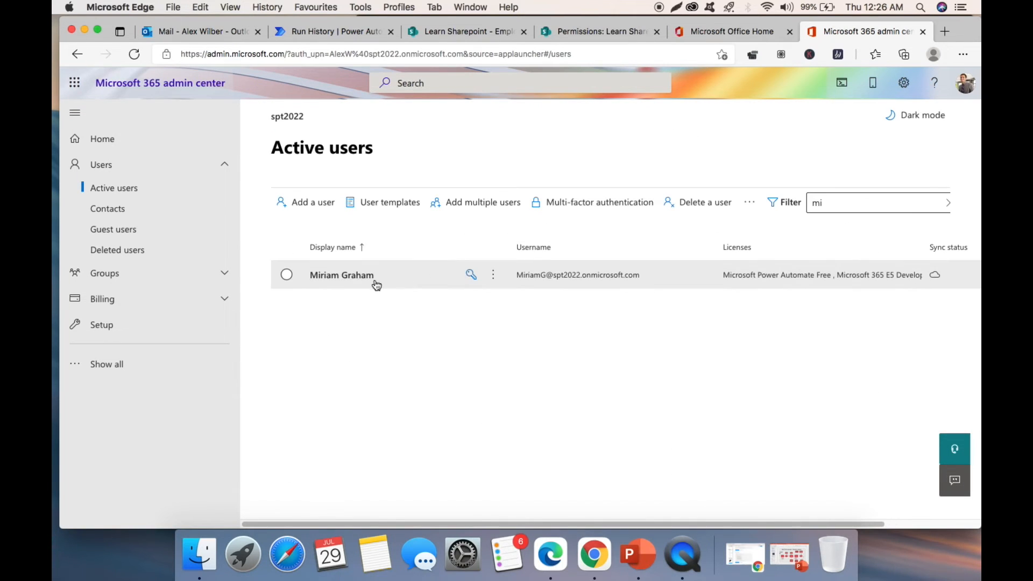
left_click(597, 273)
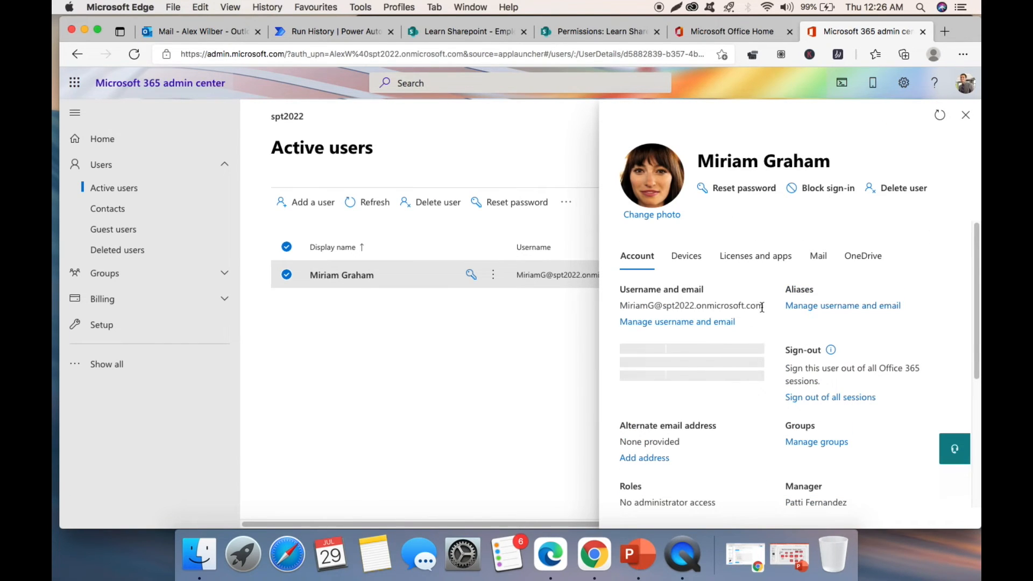
left_click_drag(762, 306, 622, 303)
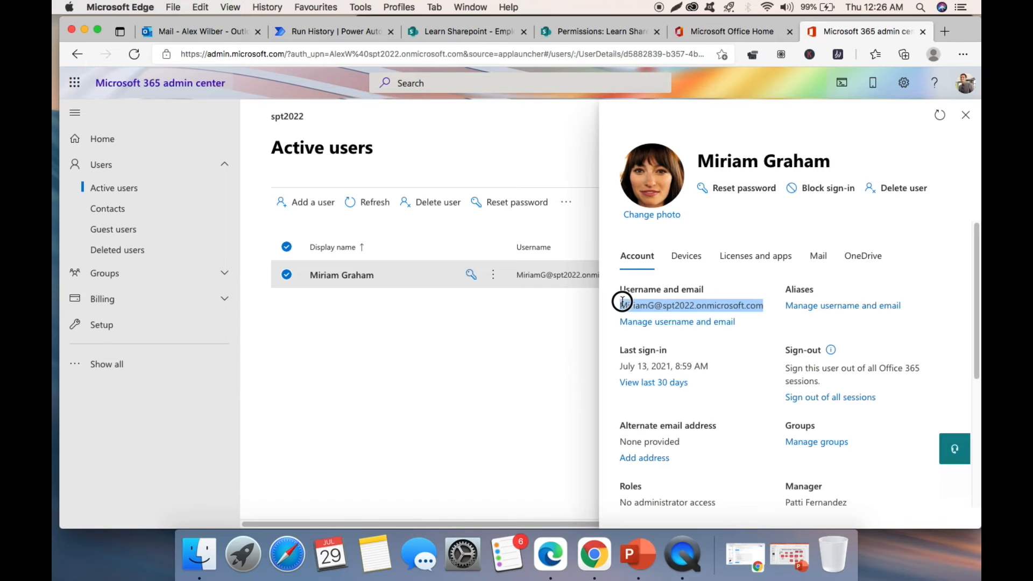
right_click(658, 302)
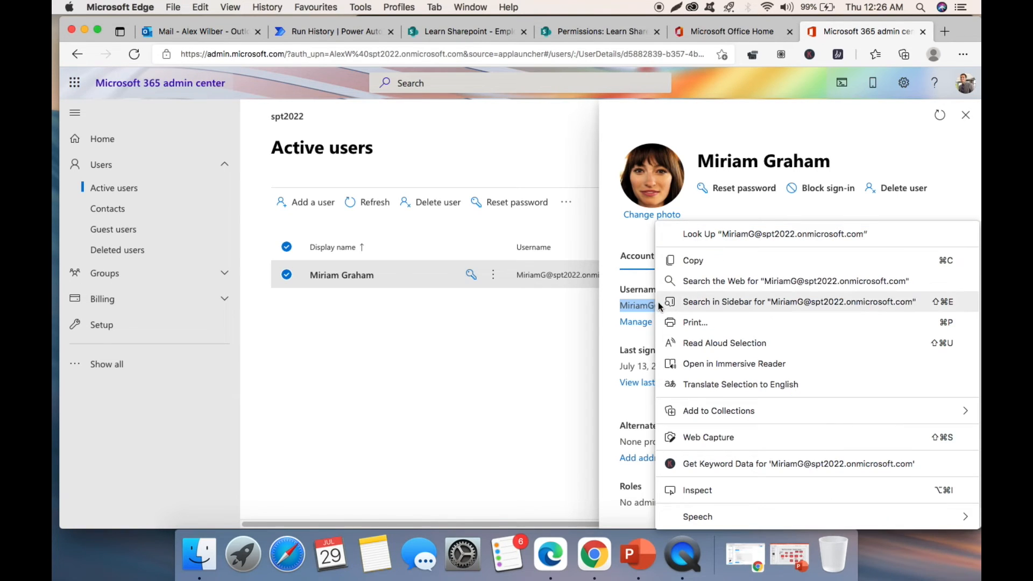
left_click(740, 253)
key("super+shift+n")
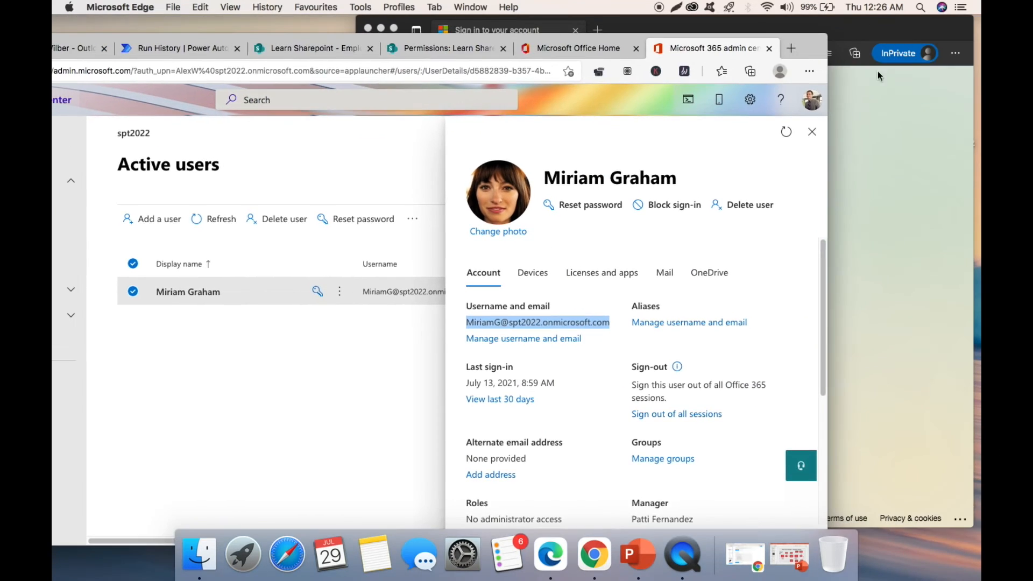
- Sign in to the private window with the copied username and its password, staying signed in
key("super+v")
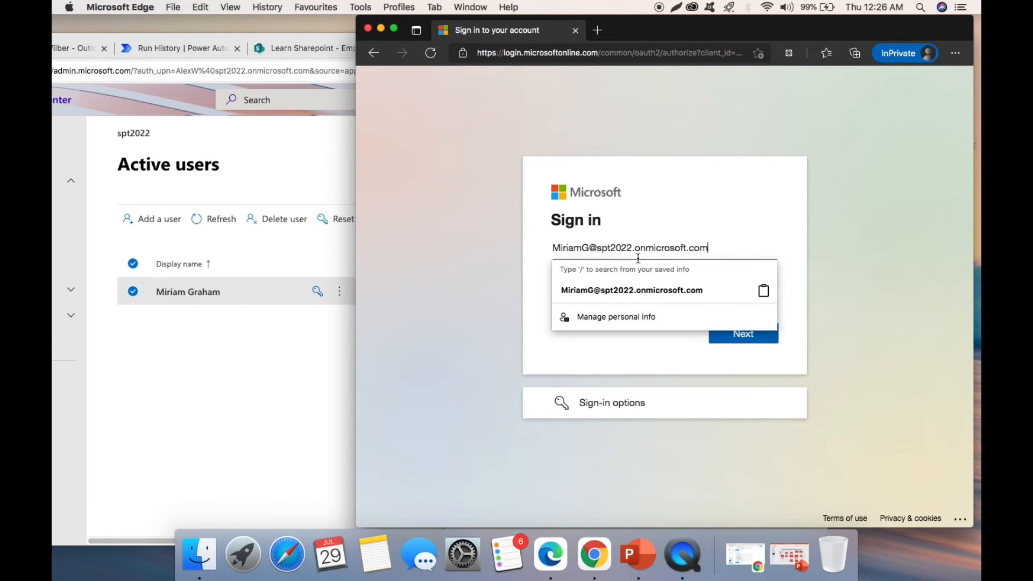
left_click(753, 333)
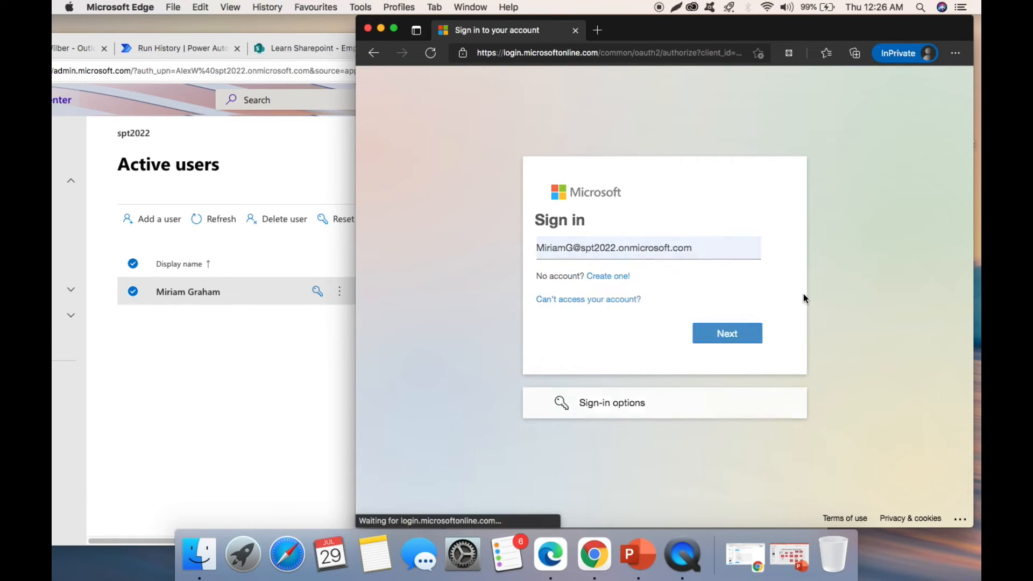
type("••")
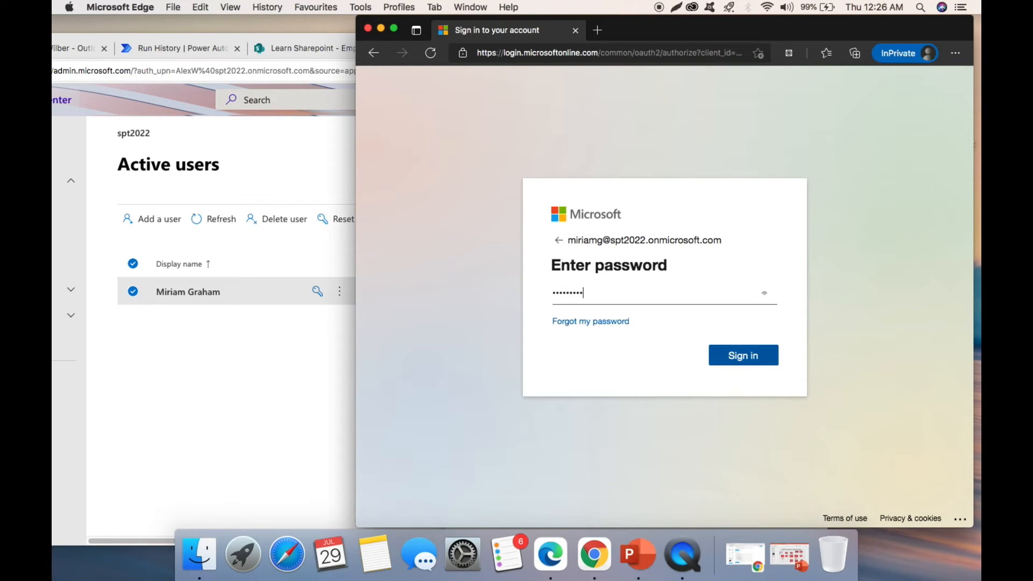
left_click(750, 357)
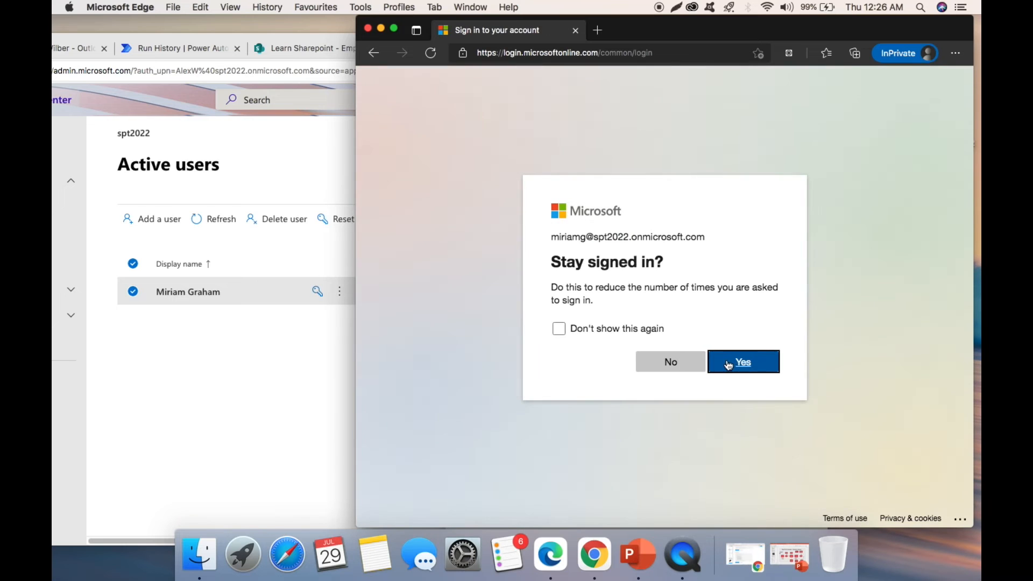
left_click(754, 364)
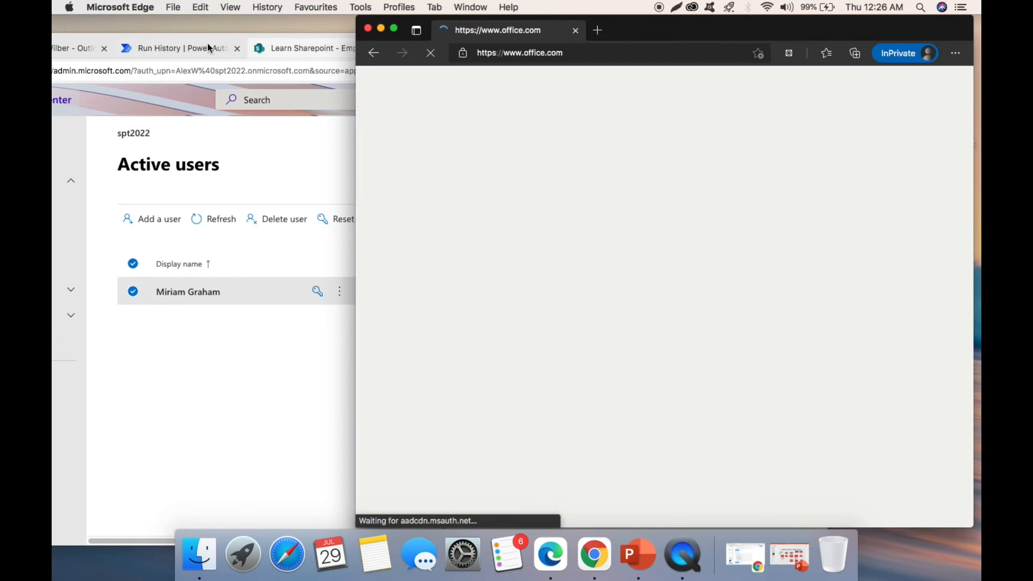
left_click(210, 49)
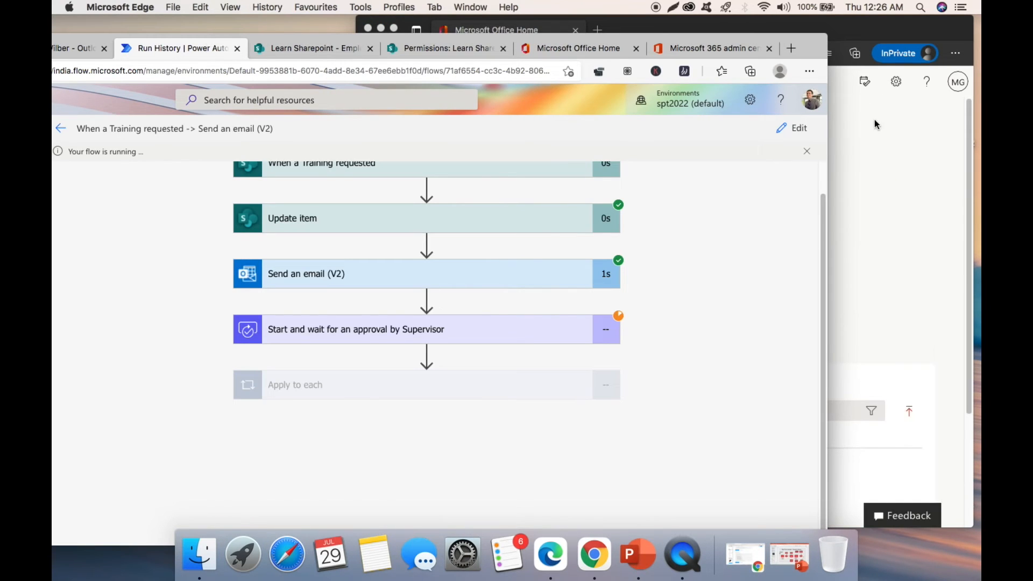
- Place the Office and run-history windows side by side and open the user's Outlook mailbox
left_click(877, 123)
left_click_drag(357, 135, 584, 135)
left_click(505, 108)
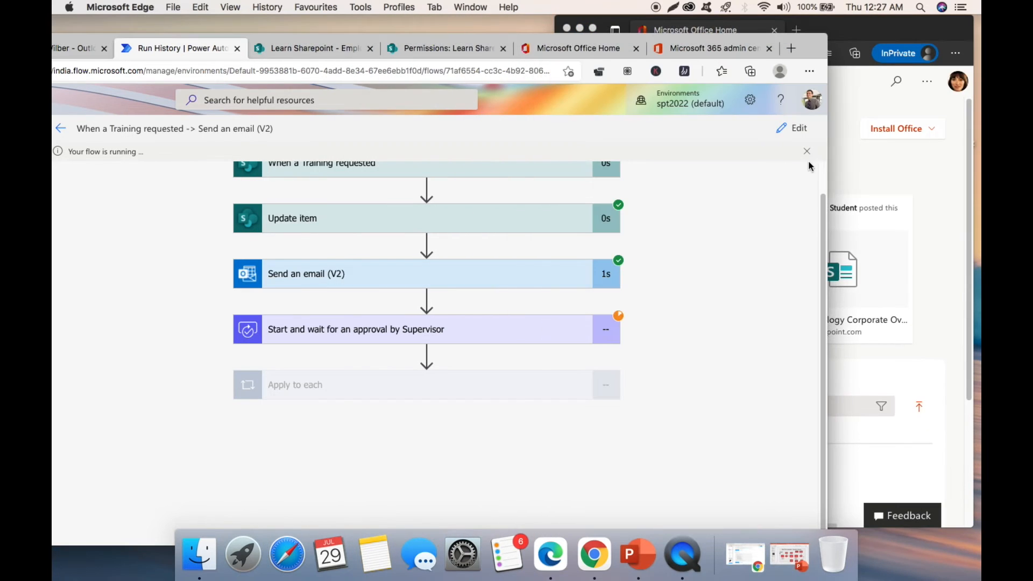
left_click_drag(827, 165, 636, 188)
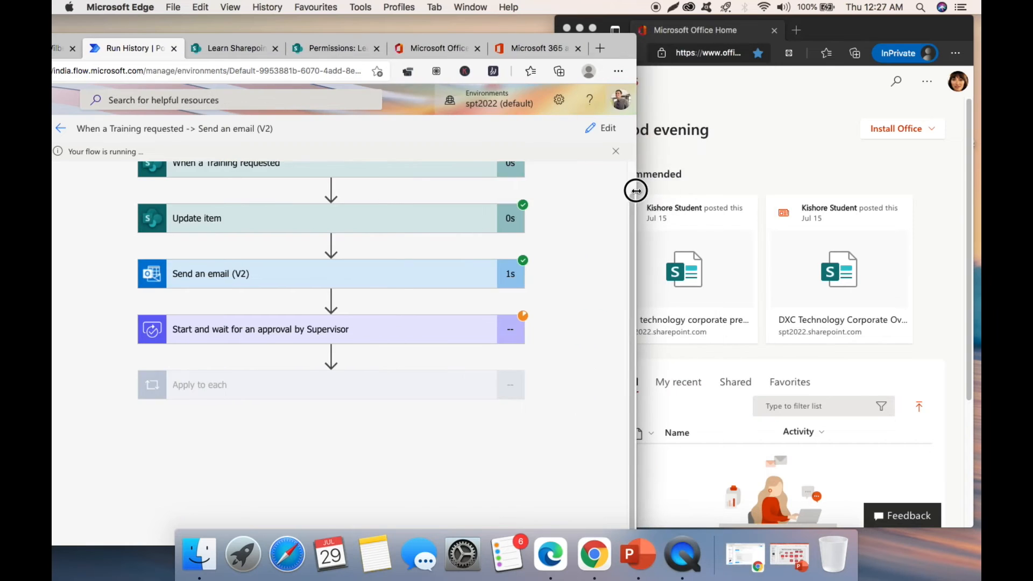
left_click(797, 146)
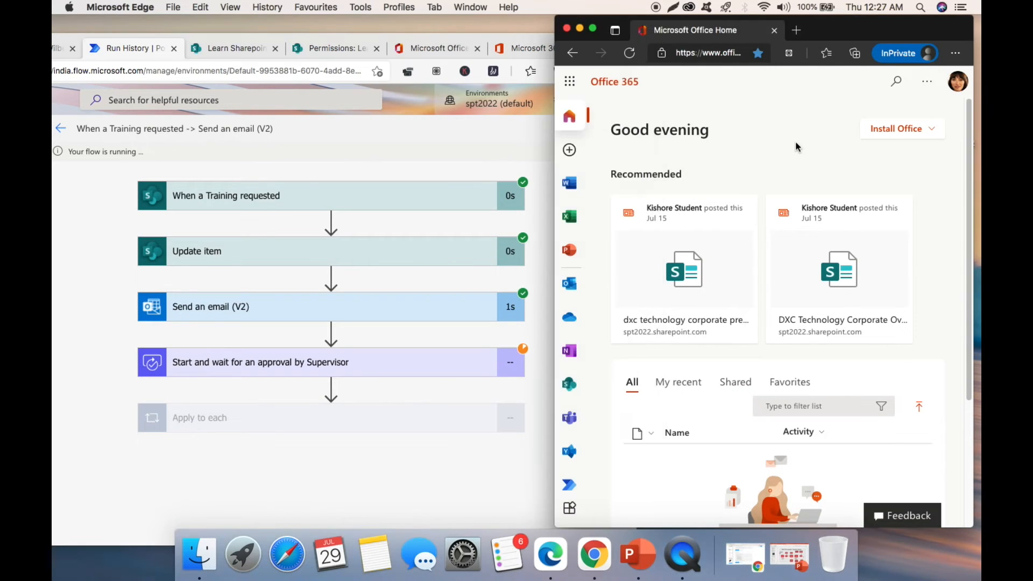
left_click(570, 284)
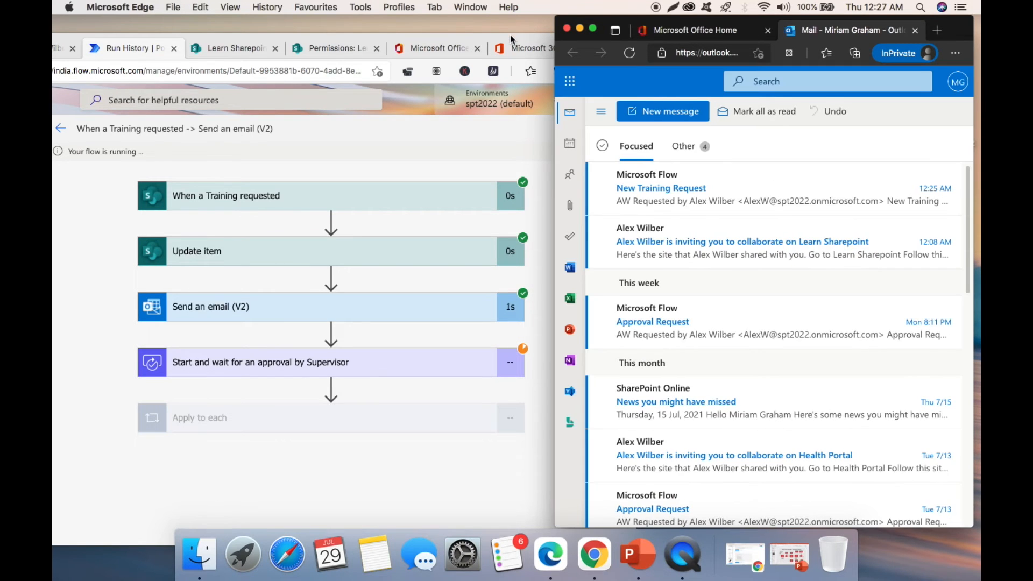
left_click_drag(517, 34, 442, 29)
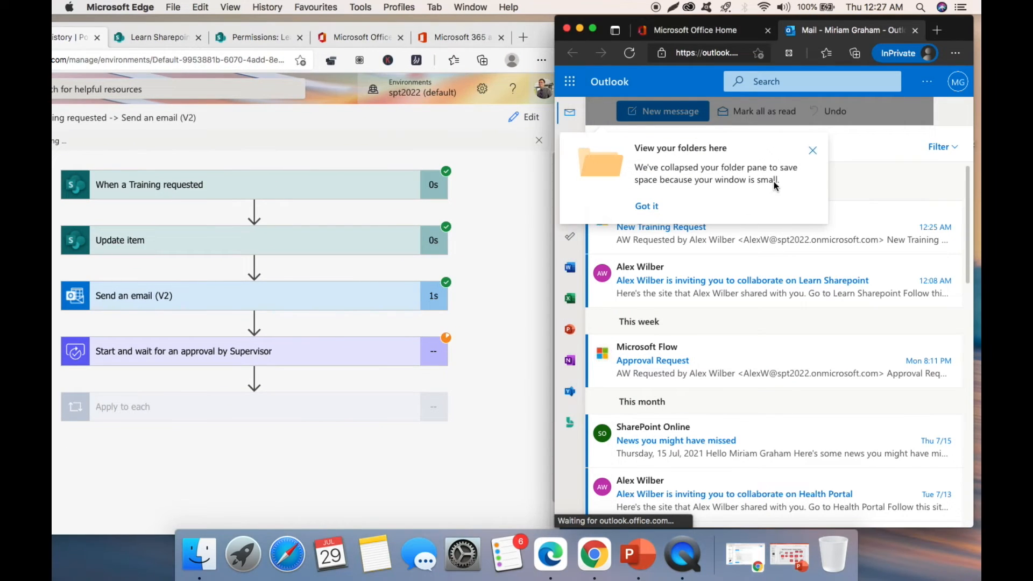
- Open the 'New Training Request' email and view its SharePoint Training, cost 30000 details and Approve/Reject options
left_click(813, 153)
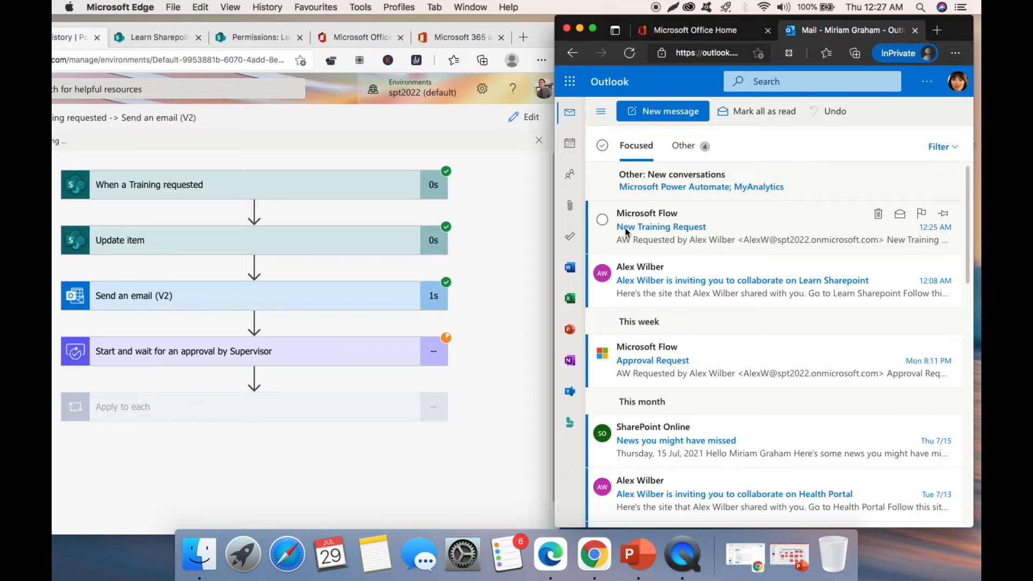
left_click(721, 234)
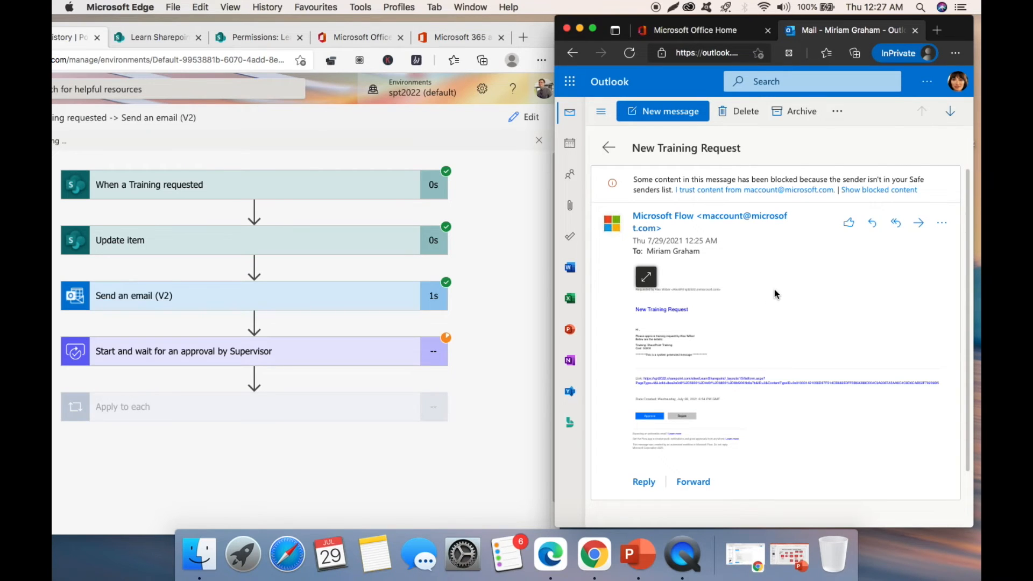
scroll(774, 289, "up", 1)
scroll(774, 288, "up", 1)
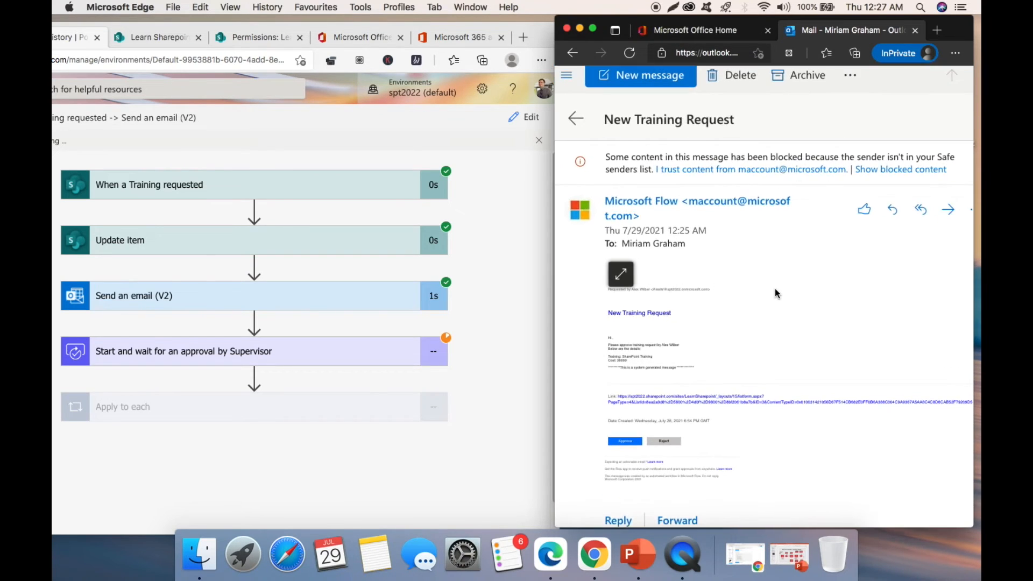
scroll(777, 289, "up", 3)
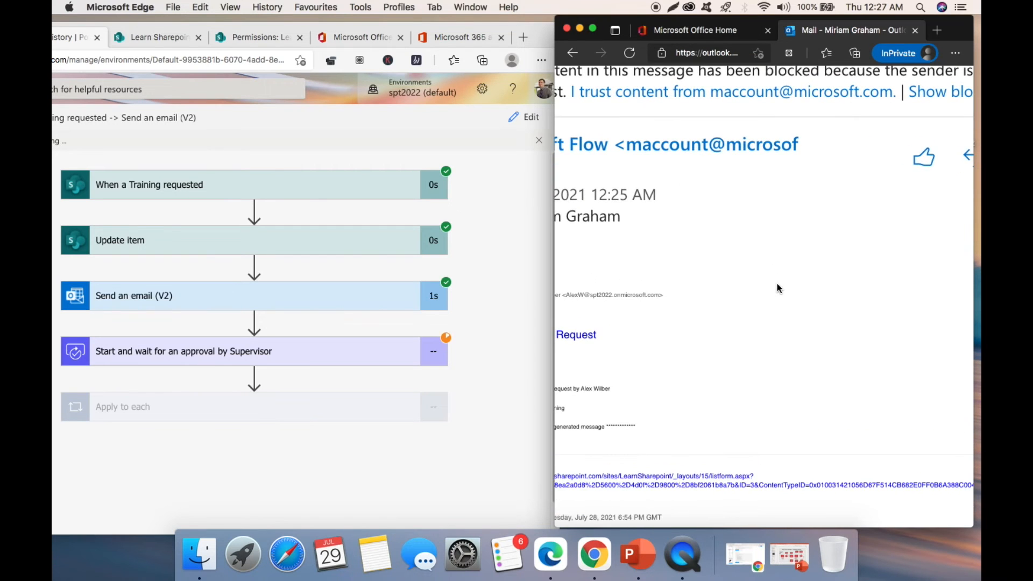
scroll(777, 289, "left", 2)
scroll(777, 288, "right", 1)
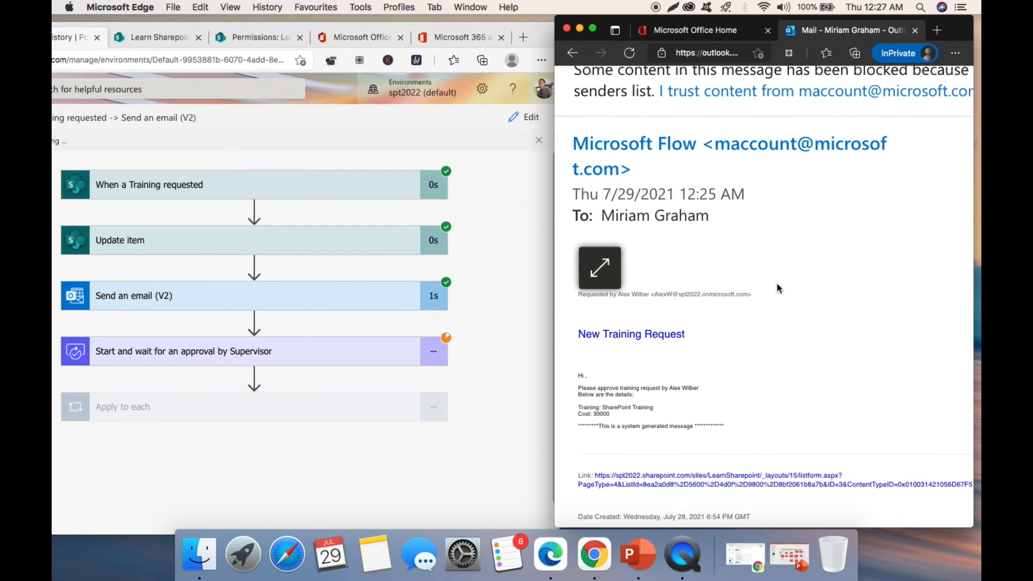
scroll(777, 288, "down", 2)
scroll(777, 288, "up", 1)
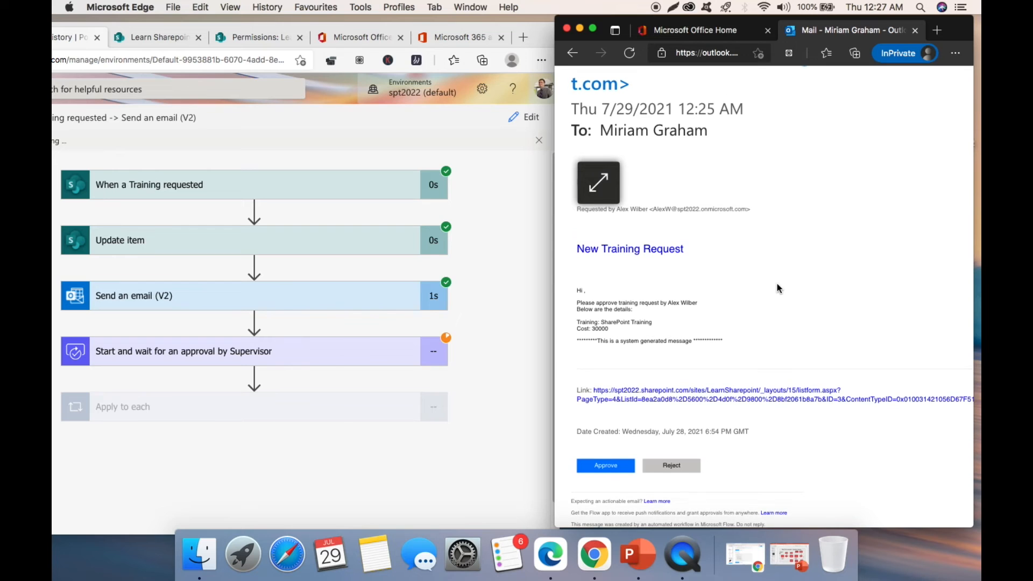
scroll(738, 305, "up", 2)
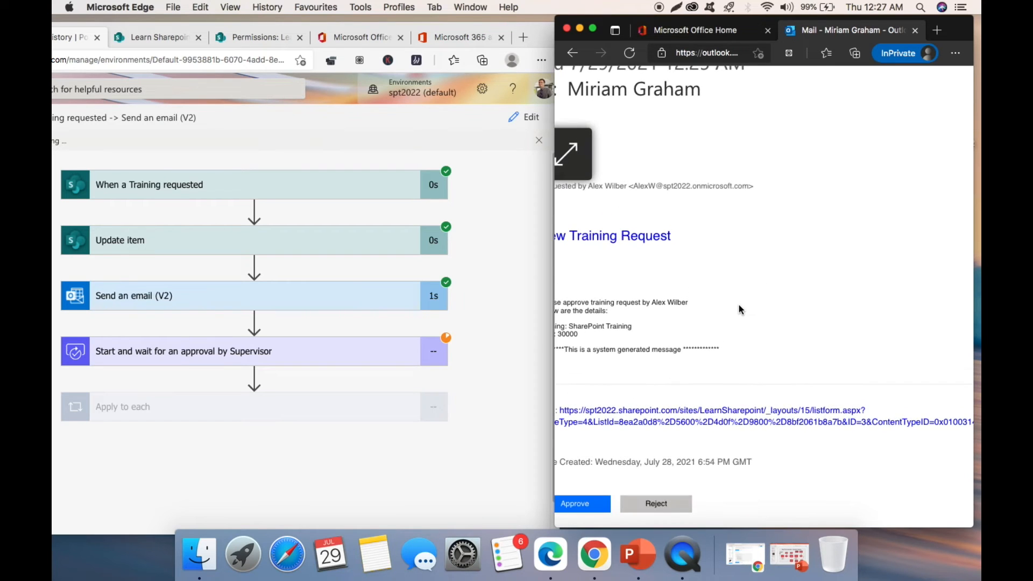
scroll(738, 305, "left", 1)
scroll(739, 305, "up", 3)
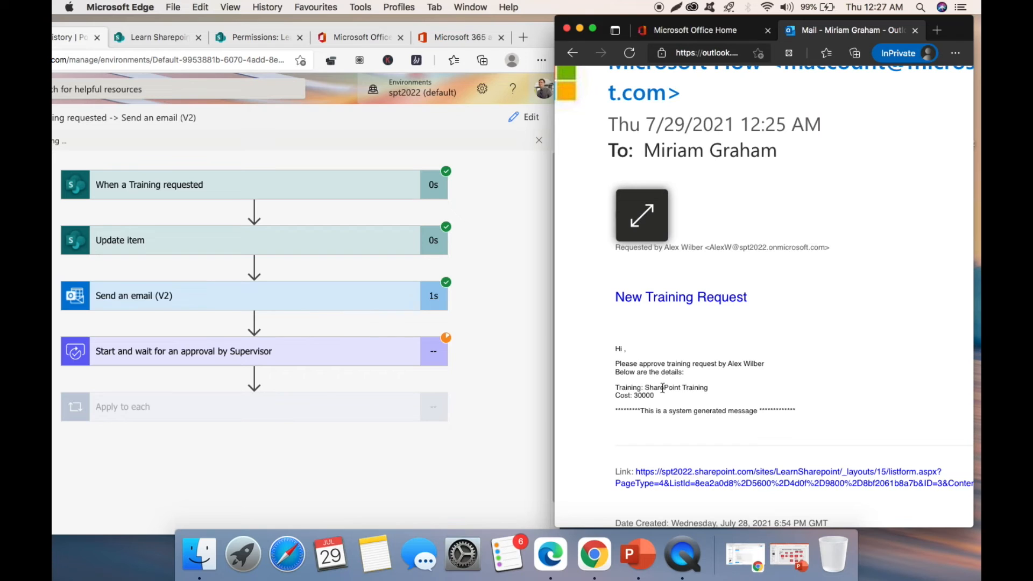
- Approve the 'New Training Request' from the email and confirm the Approve response
scroll(640, 404, "down", 5)
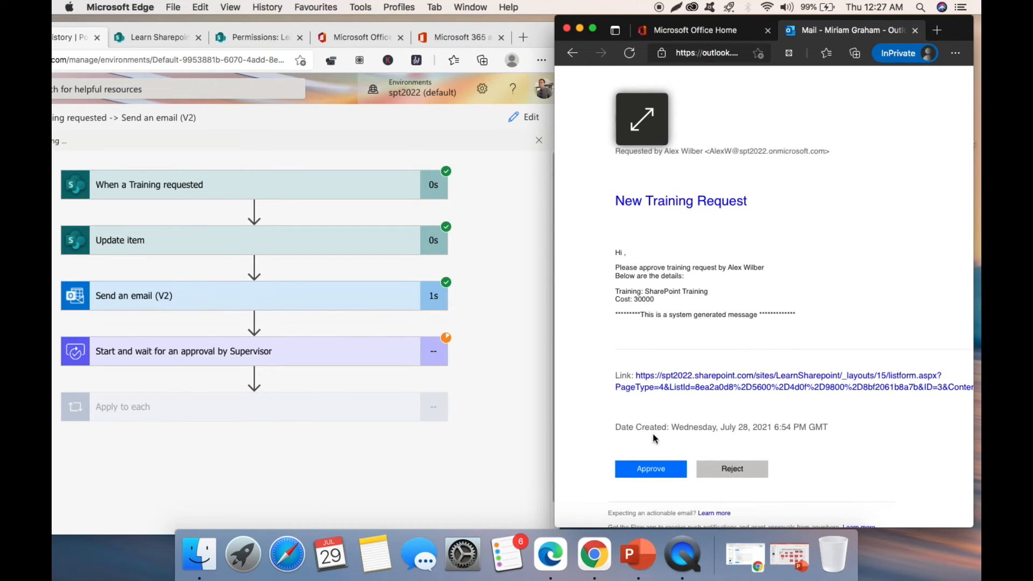
left_click(654, 476)
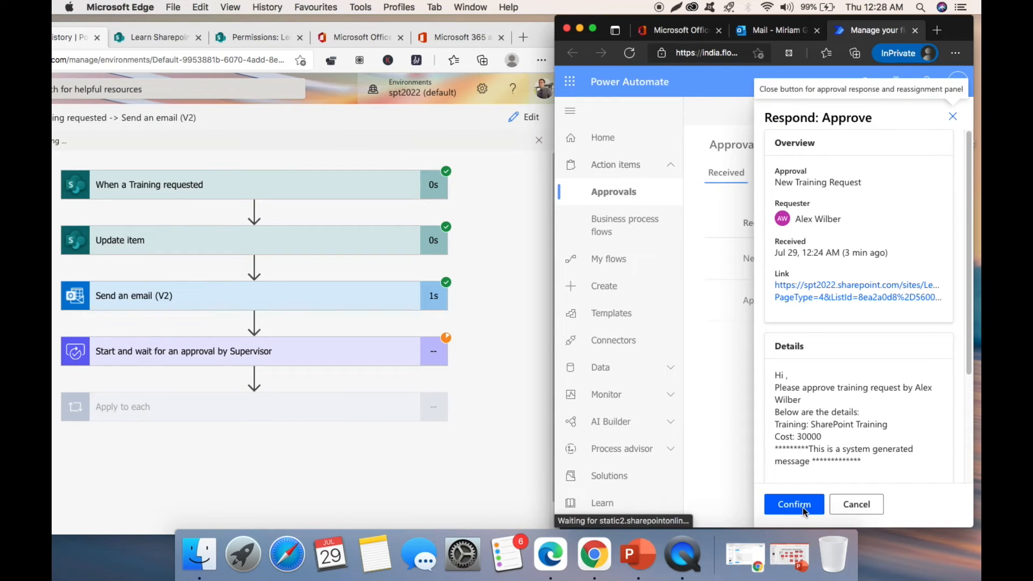
left_click(798, 506)
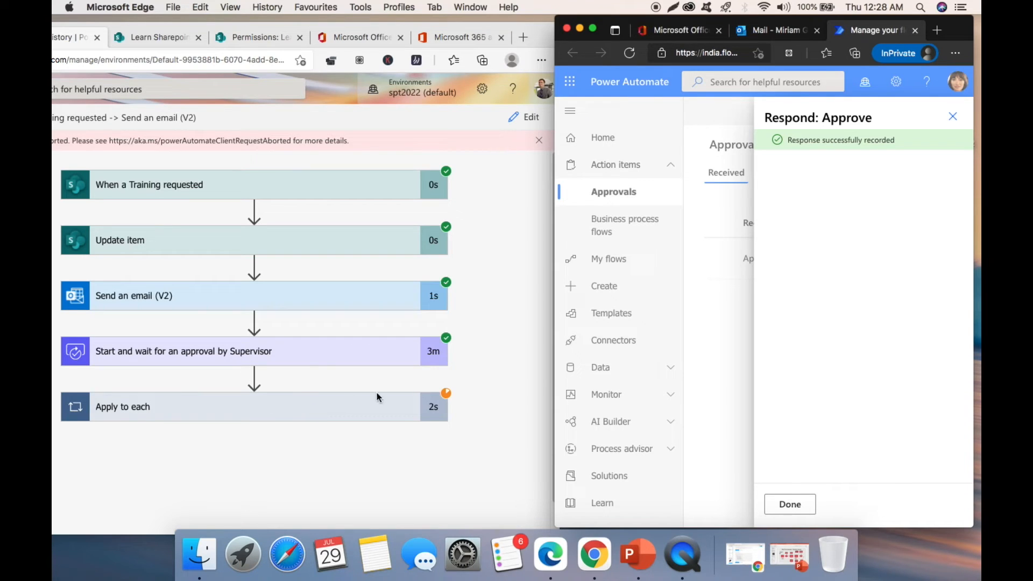
left_click(790, 504)
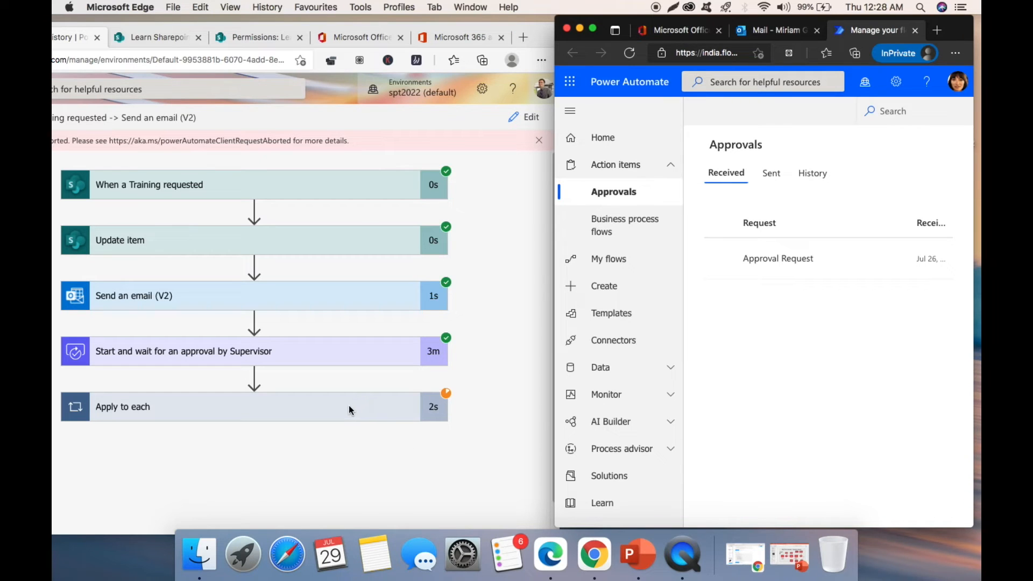
- Expand Apply to each and show the 'Start and wait for an approval by Supervisor' outputs
left_click(325, 407)
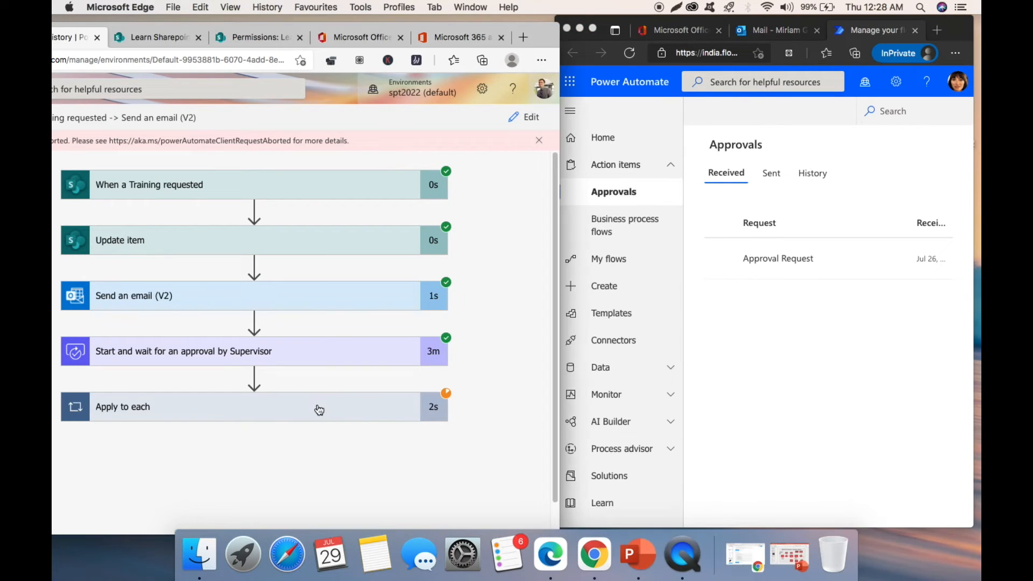
scroll(361, 406, "down", 1)
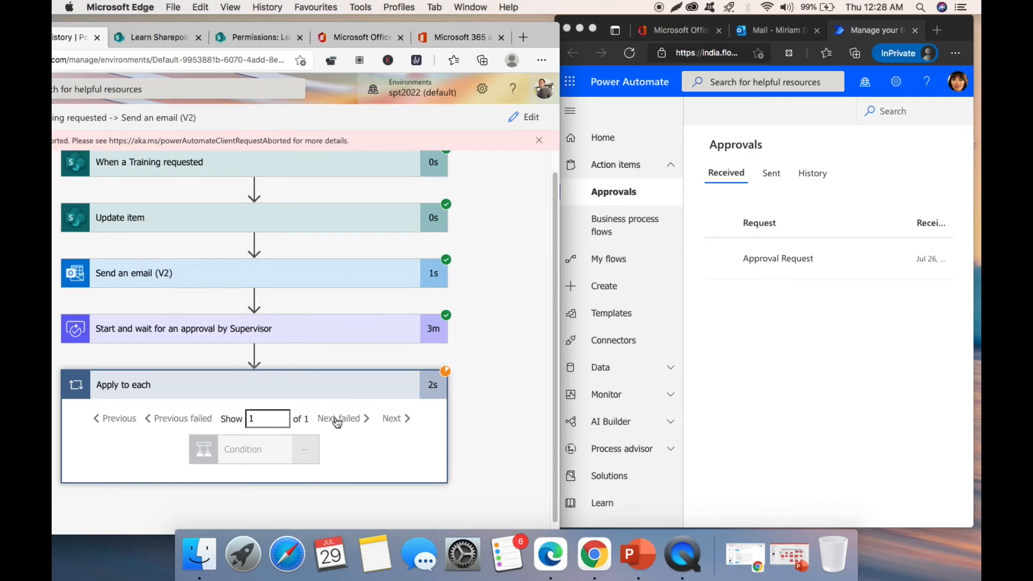
left_click(273, 328)
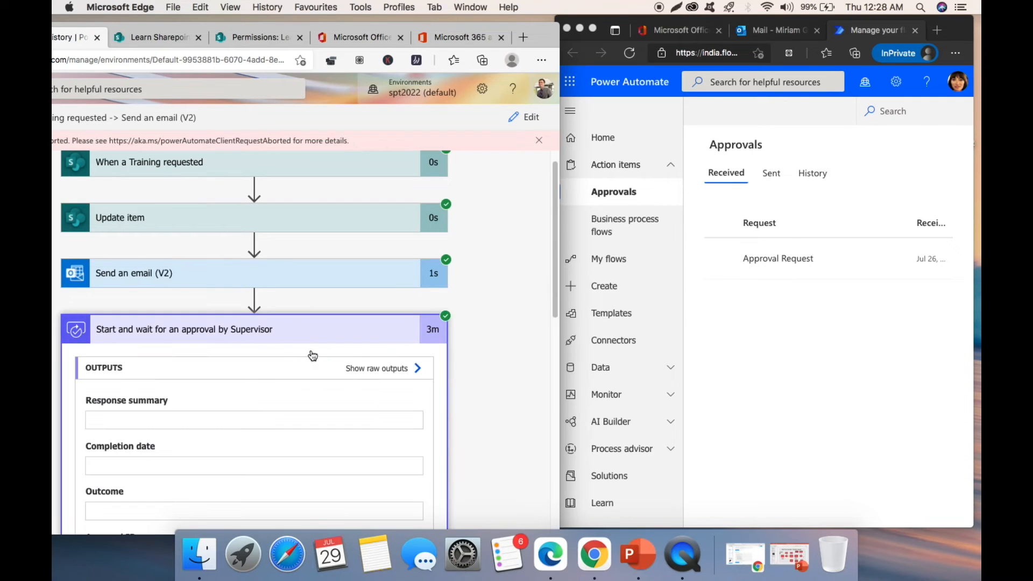
scroll(316, 370, "down", 2)
scroll(316, 370, "up", 2)
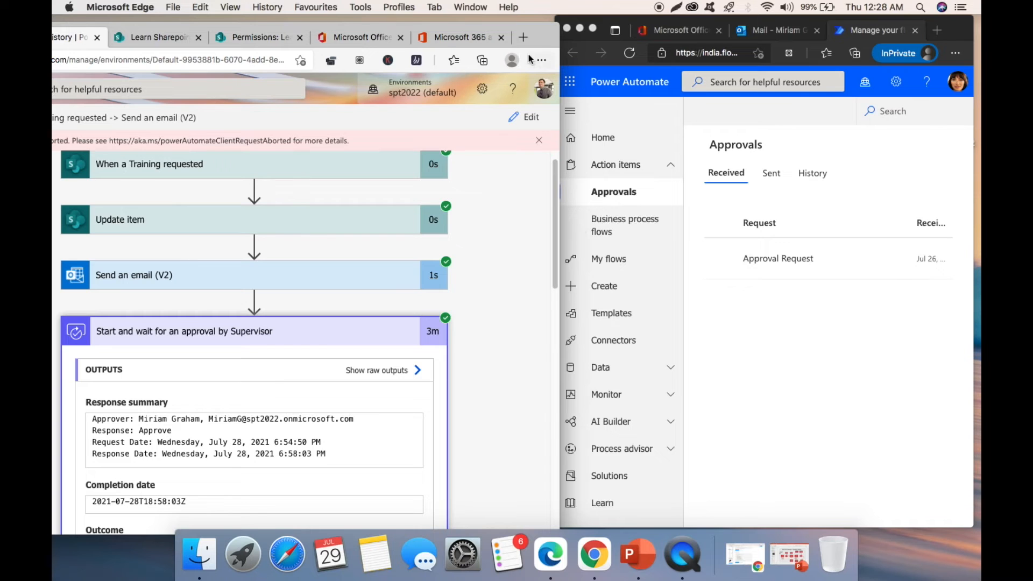
- Scroll through the supervisor approval outputs to confirm the Approve outcome, then return to Mail
left_click_drag(542, 27, 798, 9)
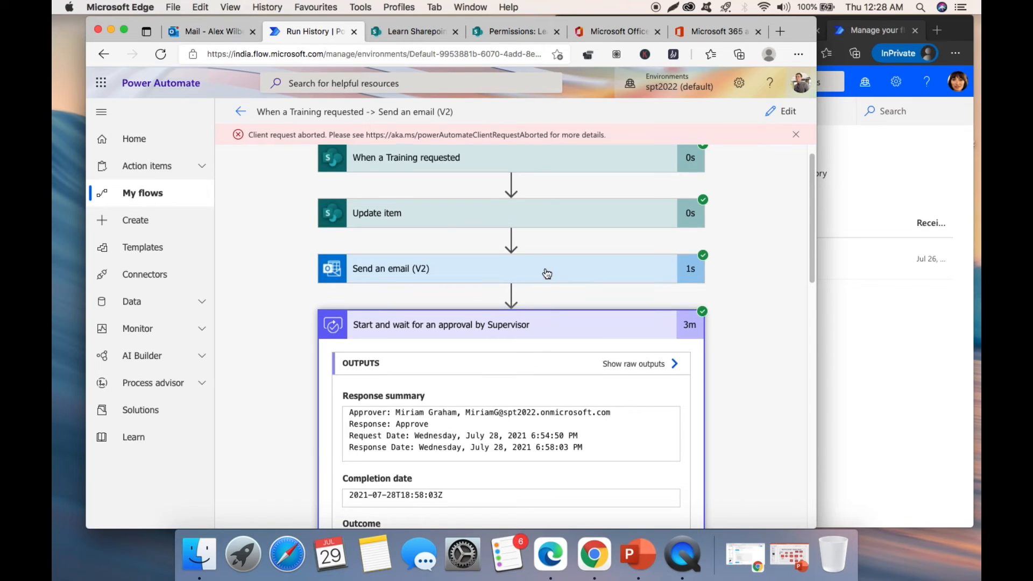
scroll(547, 272, "down", 3)
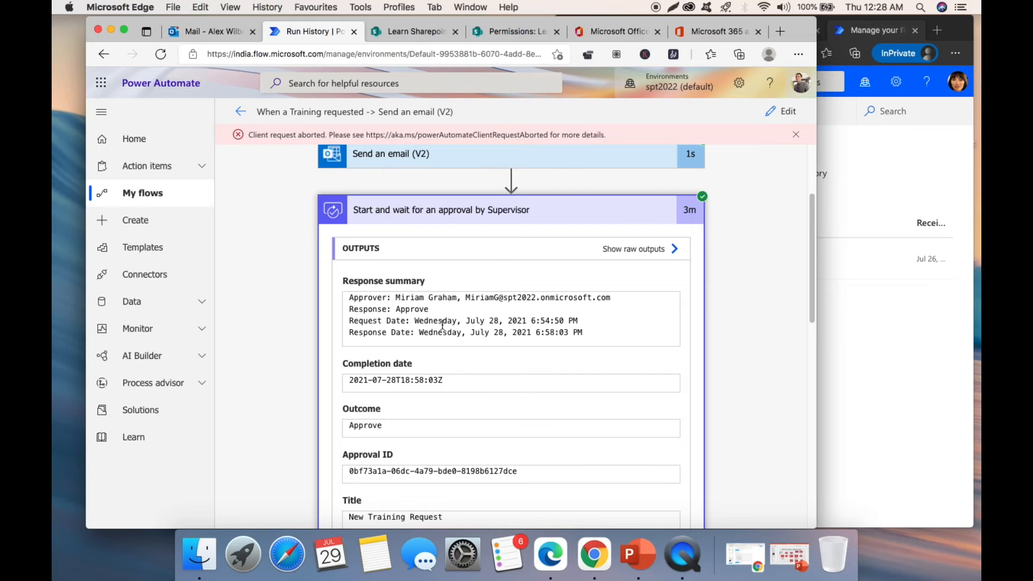
scroll(442, 324, "down", 3)
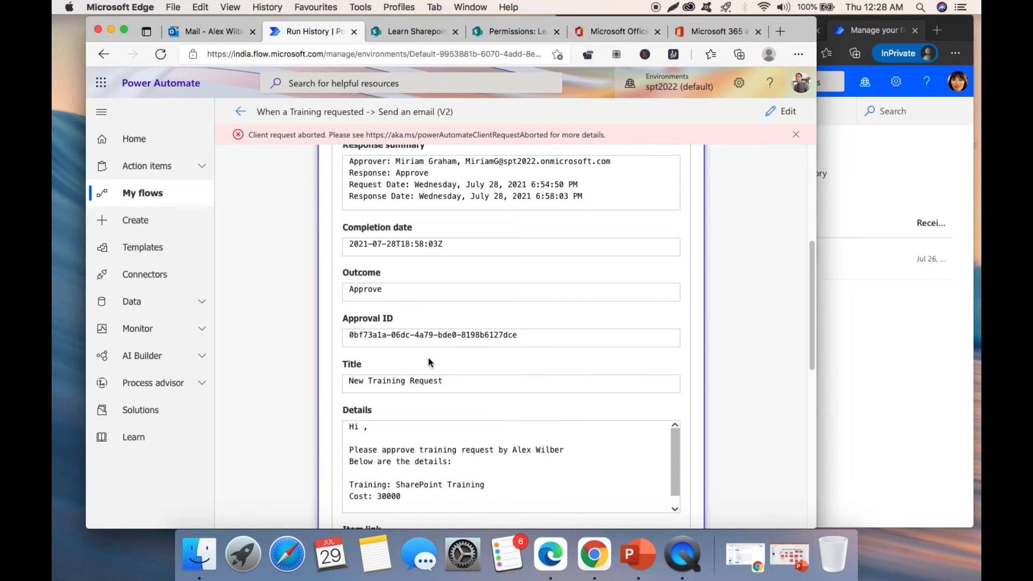
scroll(436, 355, "down", 8)
scroll(443, 343, "down", 3)
scroll(443, 344, "up", 5)
scroll(445, 345, "down", 3)
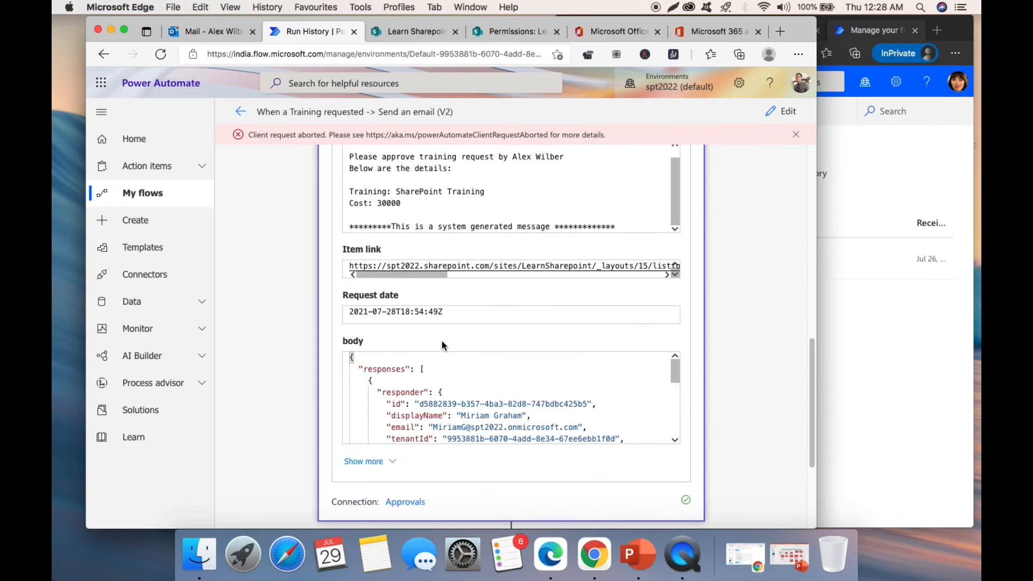
scroll(443, 345, "up", 10)
left_click(212, 32)
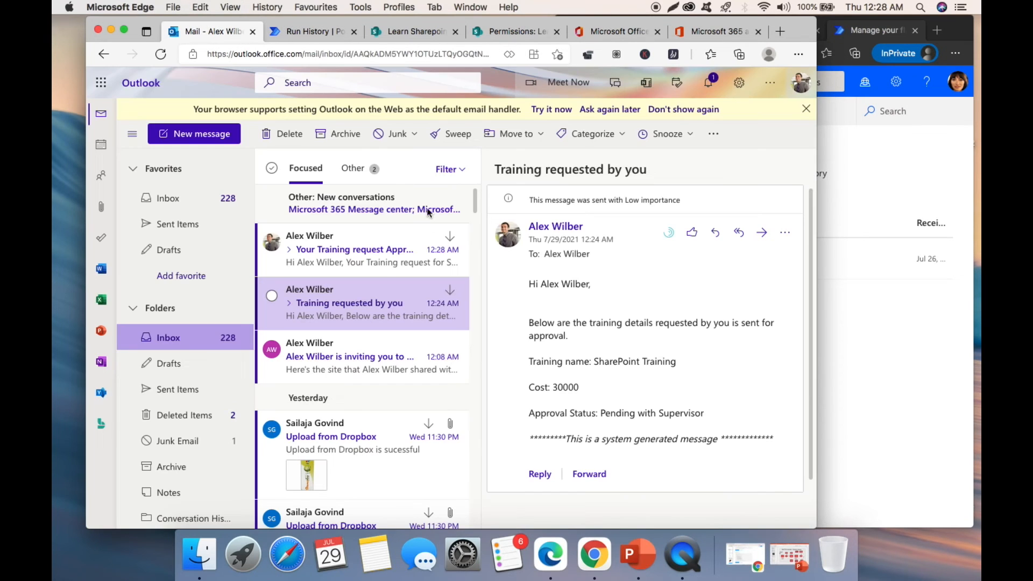
- Open the 'Your Training request Approved By Supervisor' email showing Approved By Supervisor/Pending With Manager
left_click(349, 256)
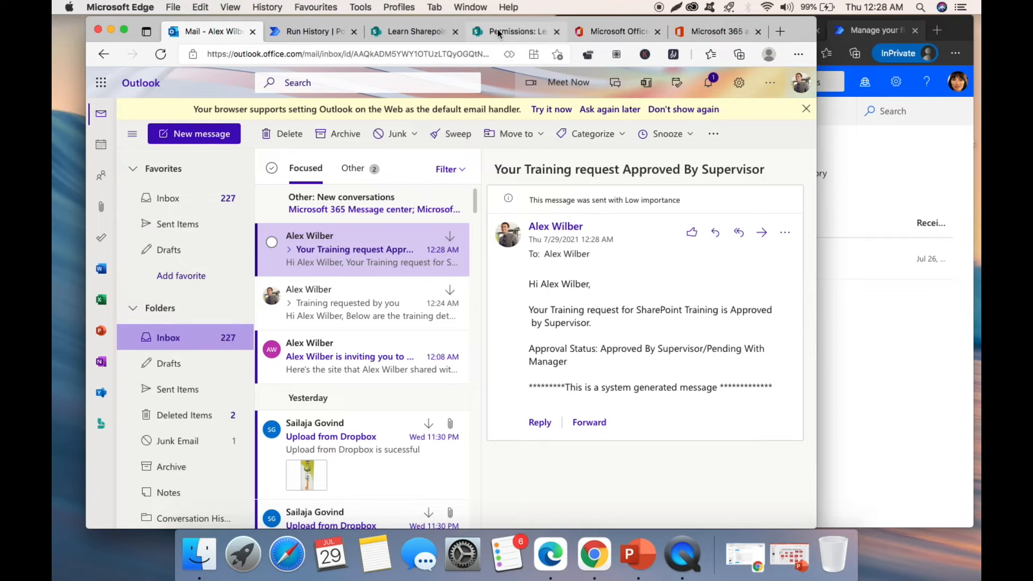
- Scroll the EmployeeTrainingRequests list to ApprovalStatus, then close the other Power Automate window
left_click(439, 33)
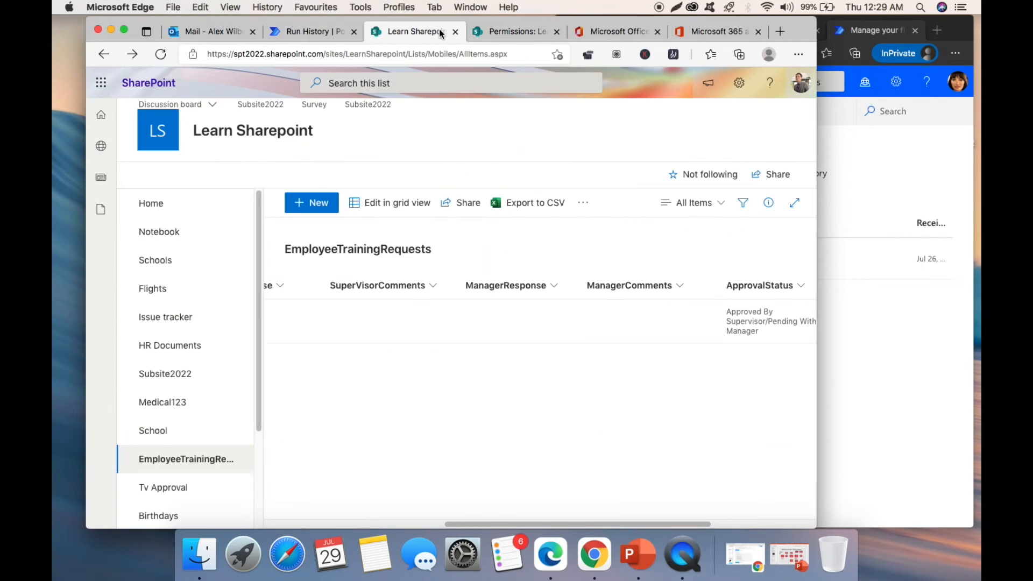
left_click_drag(518, 525, 431, 491)
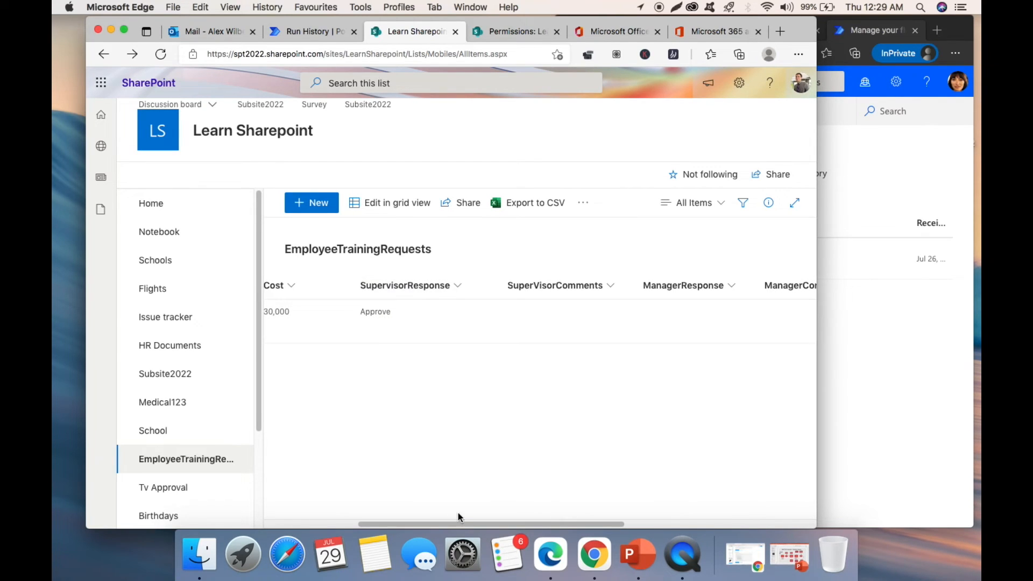
left_click_drag(458, 524, 600, 511)
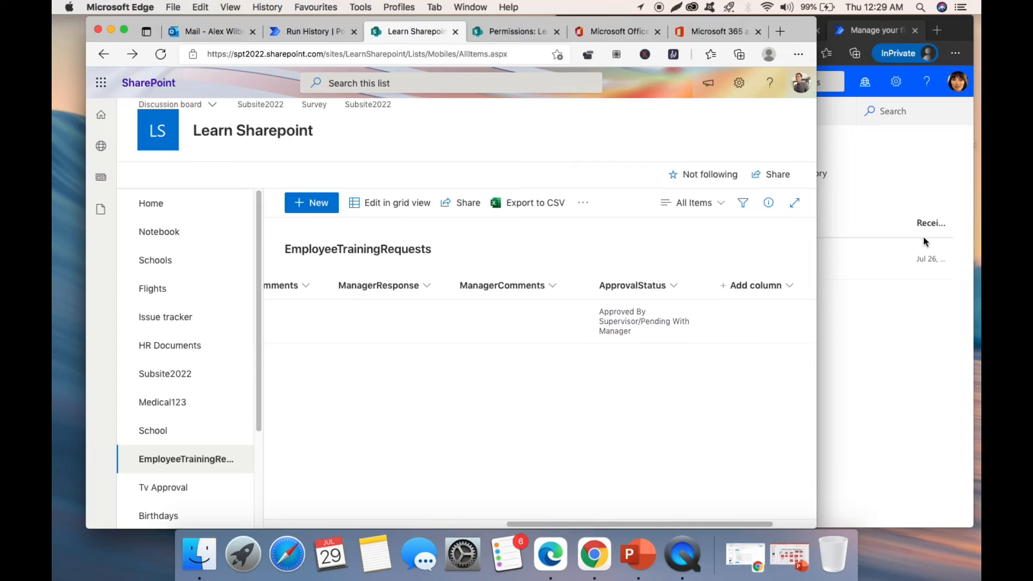
left_click(881, 160)
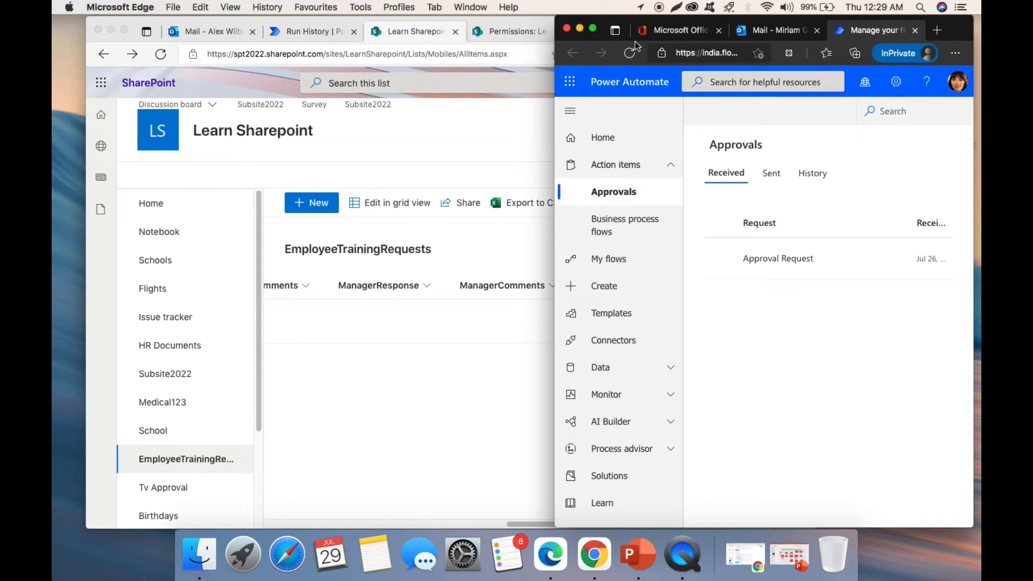
left_click(567, 28)
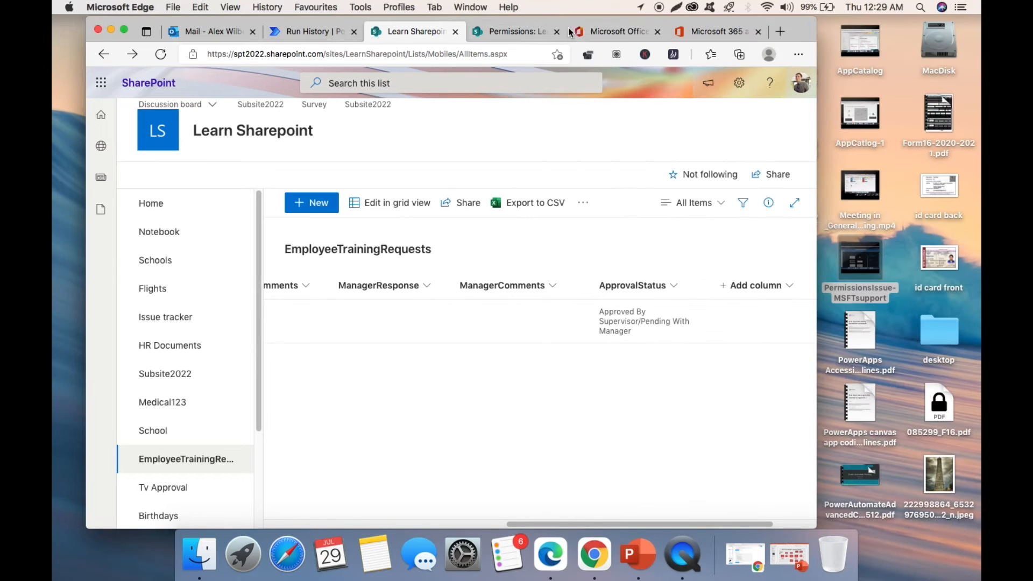
- Open a new InPrivate window, go to office.com and start signing in
left_click(799, 54)
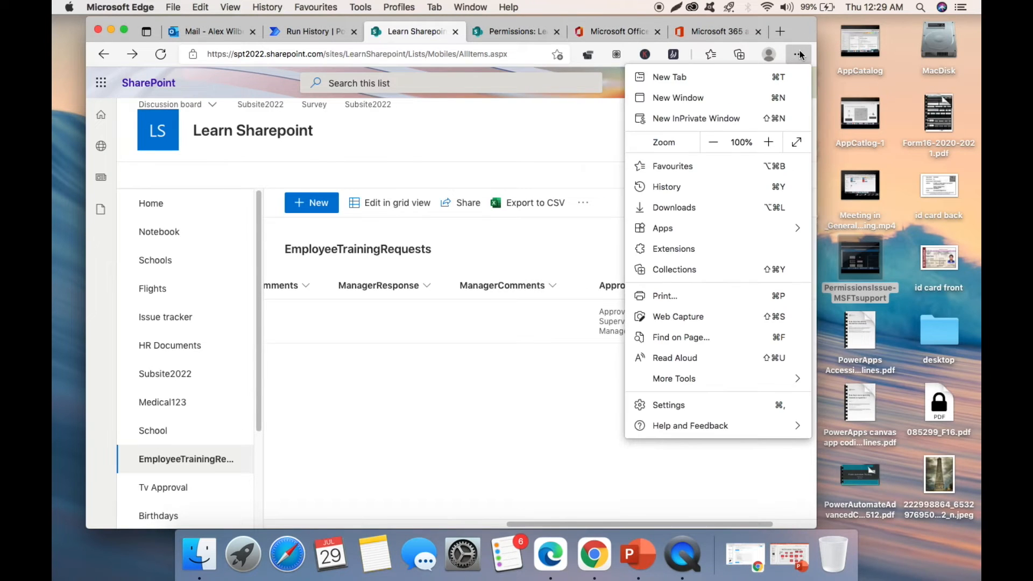
left_click(764, 117)
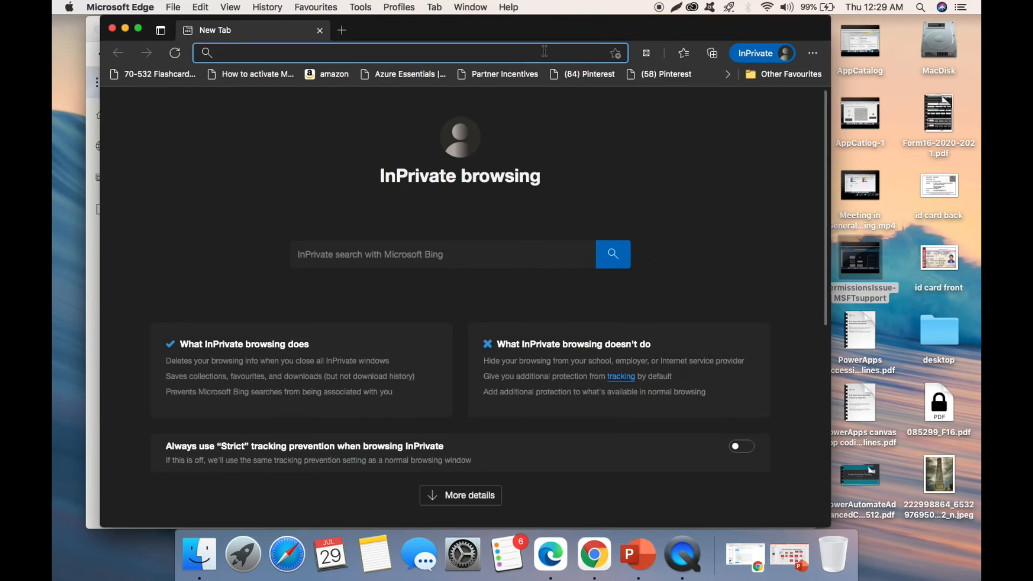
type("office")
key("Return")
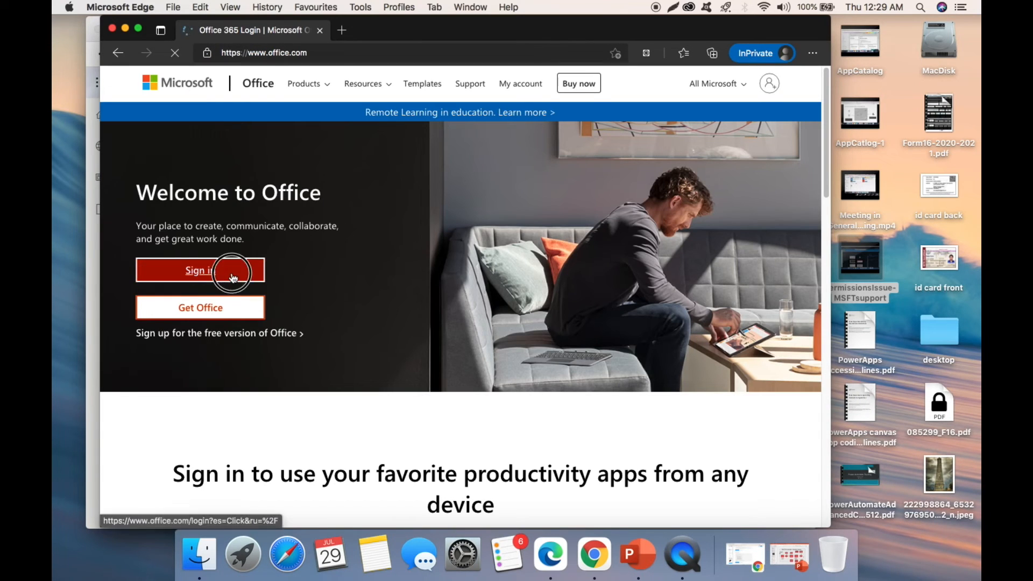
left_click(231, 269)
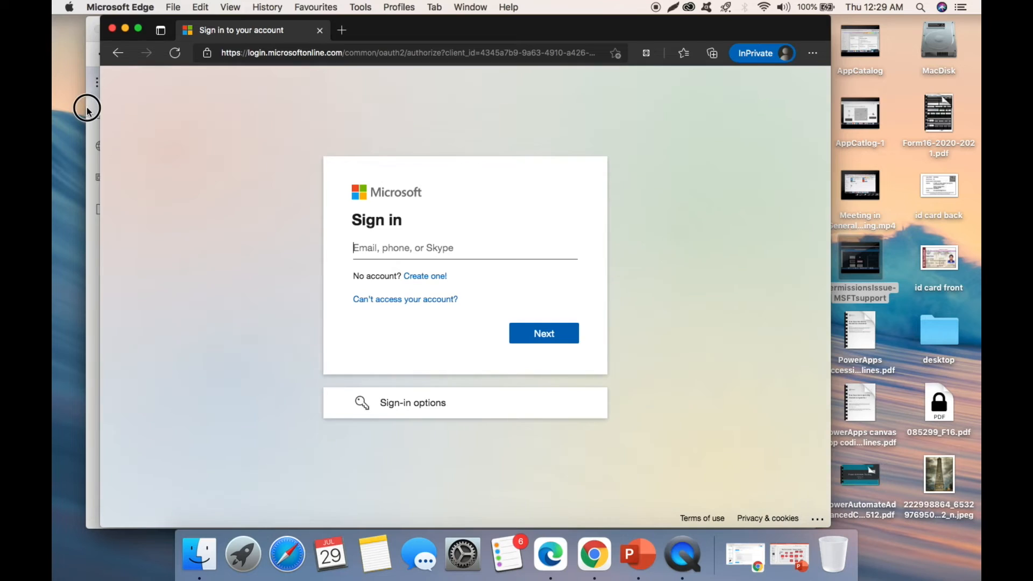
- Find the other user in Active users and copy their sign-in address
left_click(88, 106)
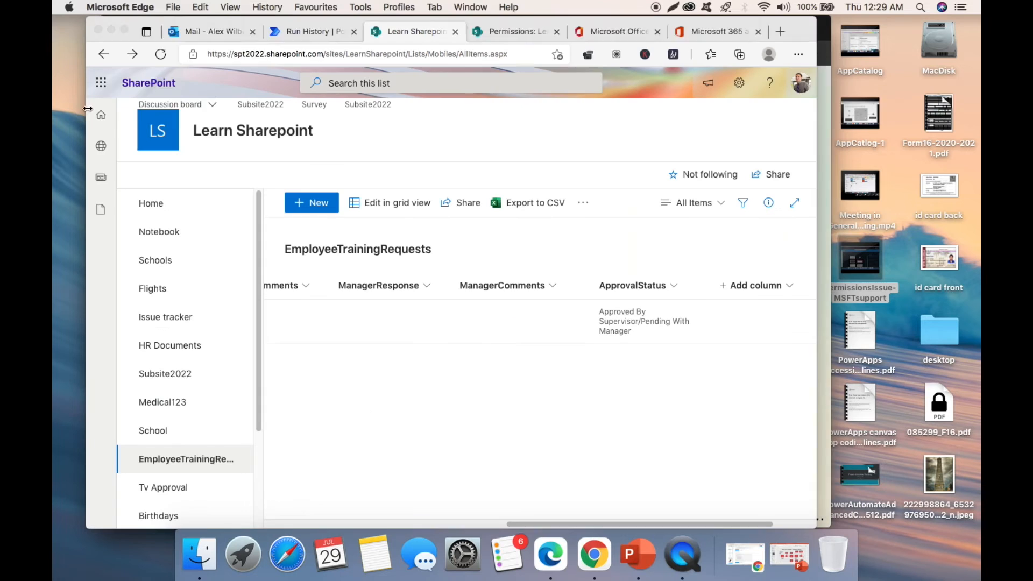
left_click(696, 39)
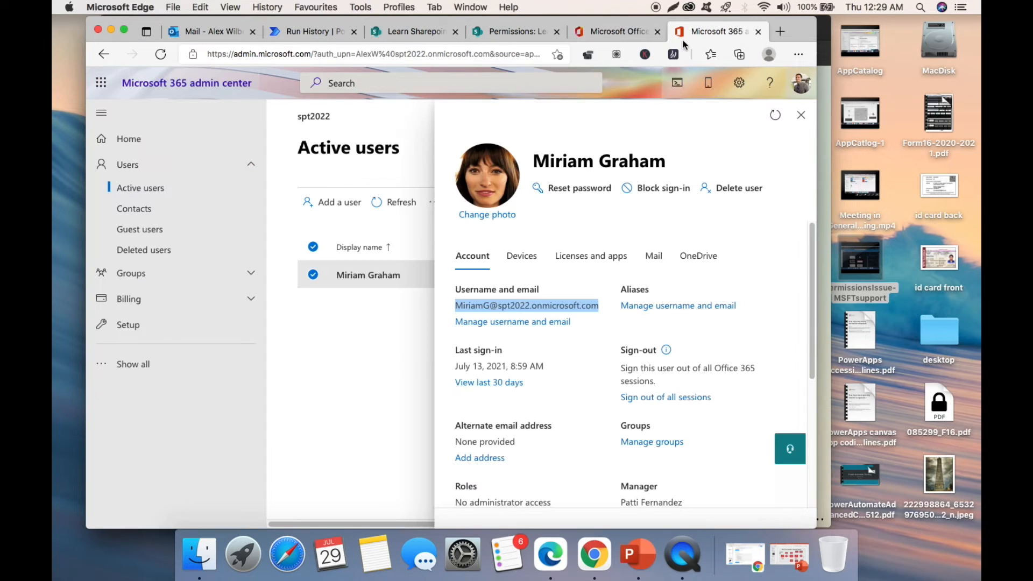
left_click(801, 115)
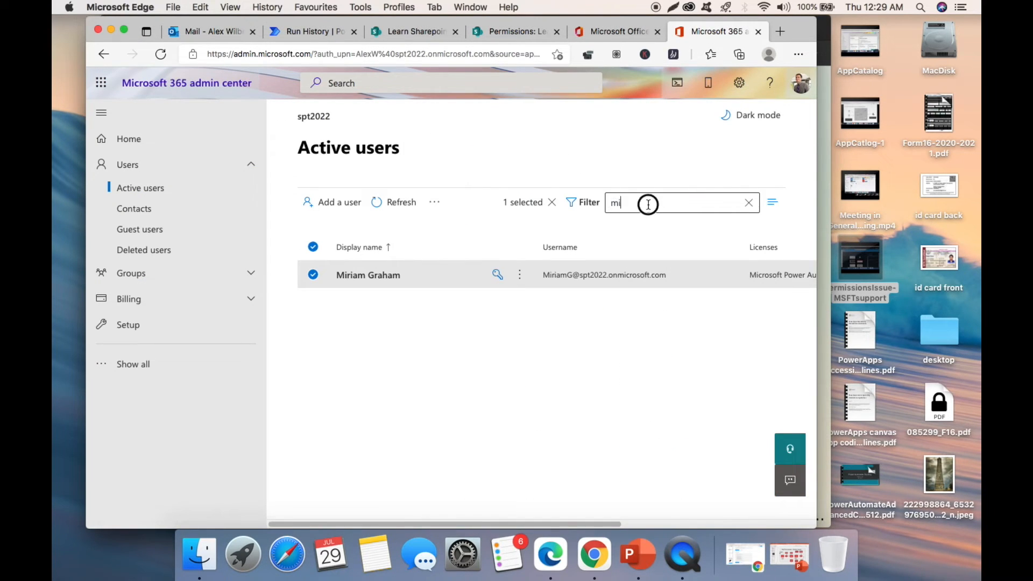
type("ad")
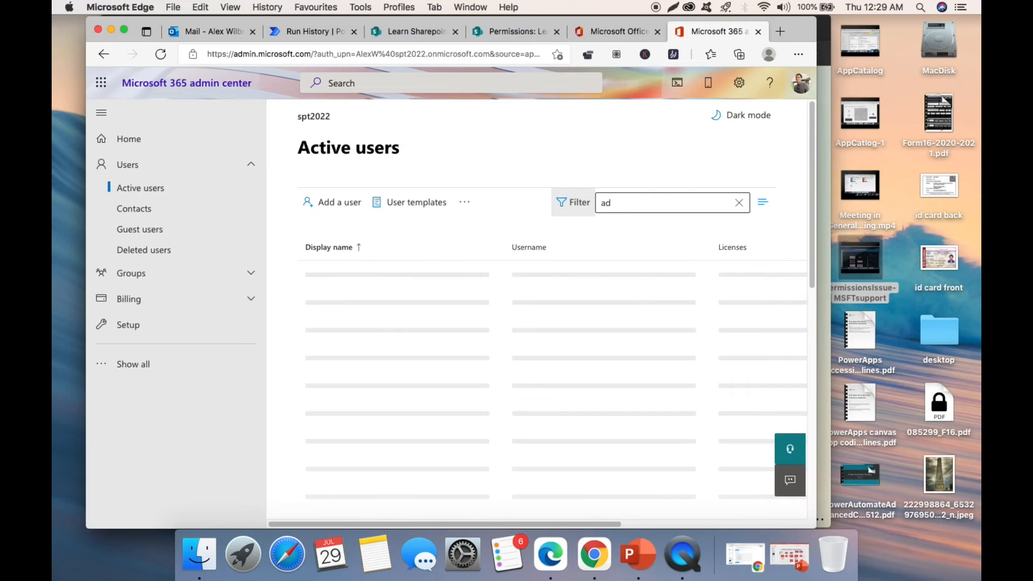
left_click(563, 277)
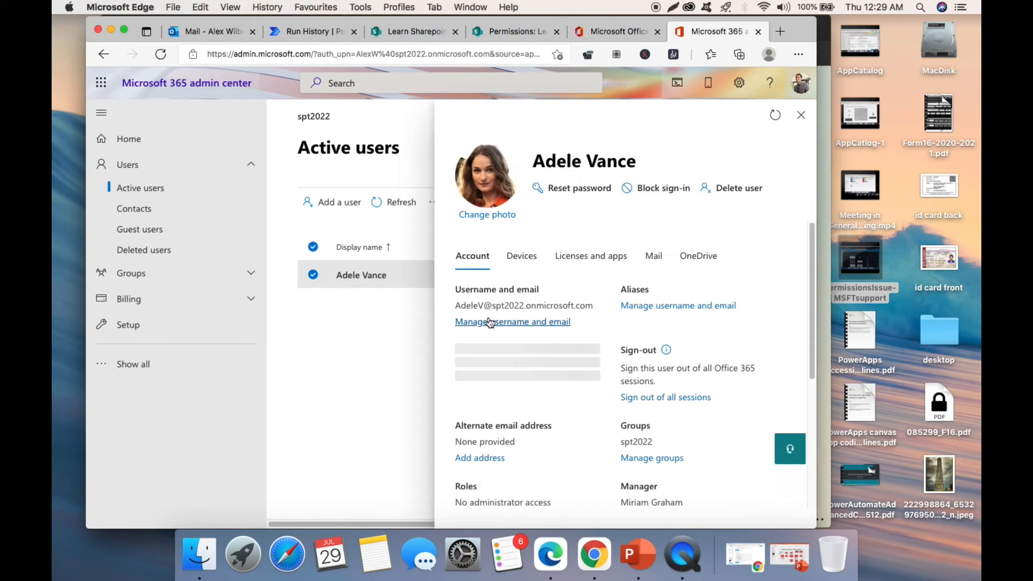
left_click(456, 307)
left_click_drag(457, 307, 590, 305)
right_click(573, 308)
left_click(659, 261)
- Sign in as that user with the copied address and password, choosing to stay signed in
left_click(827, 89)
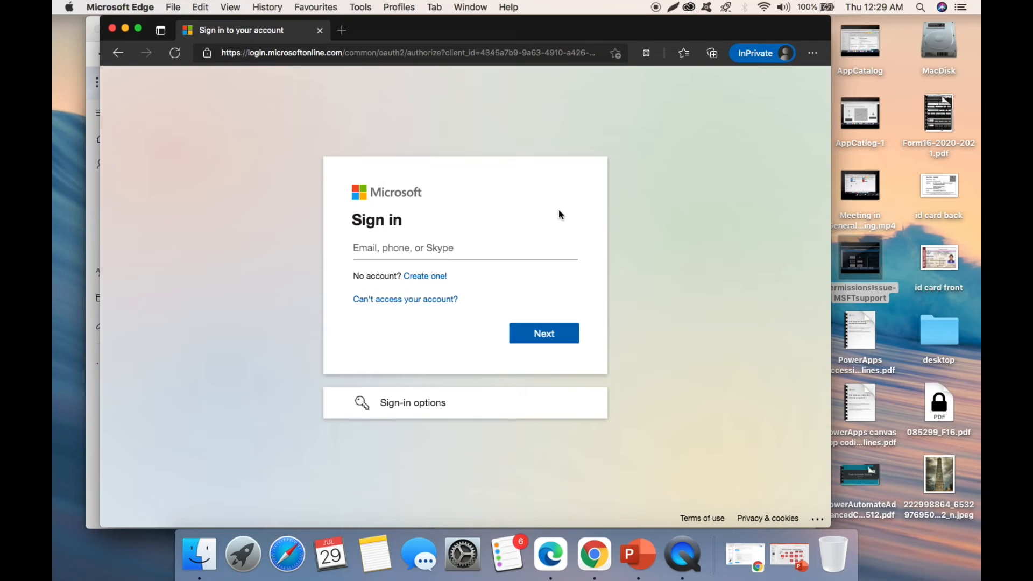
key("super+v")
left_click(511, 341)
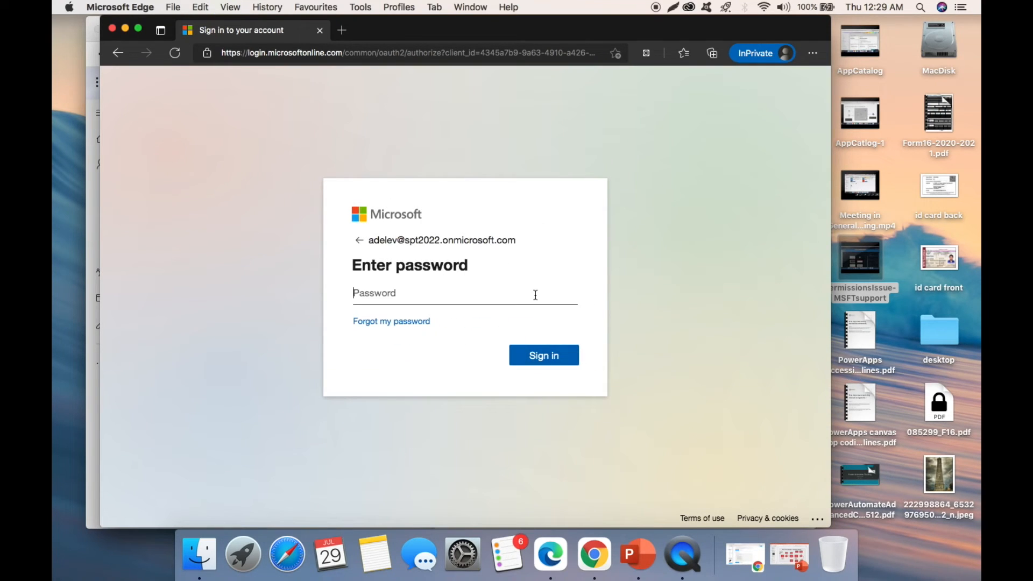
type("••••")
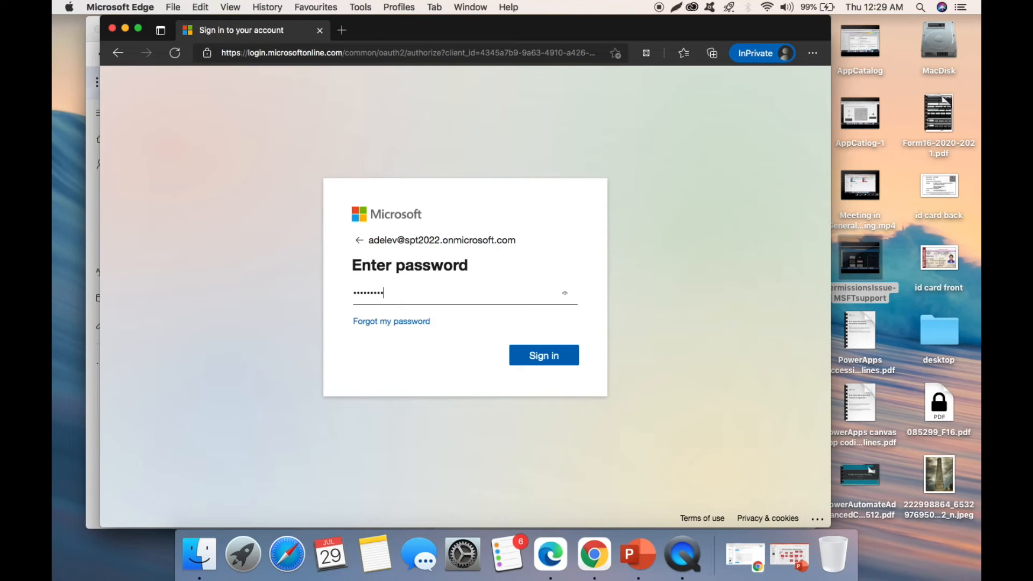
key("Return")
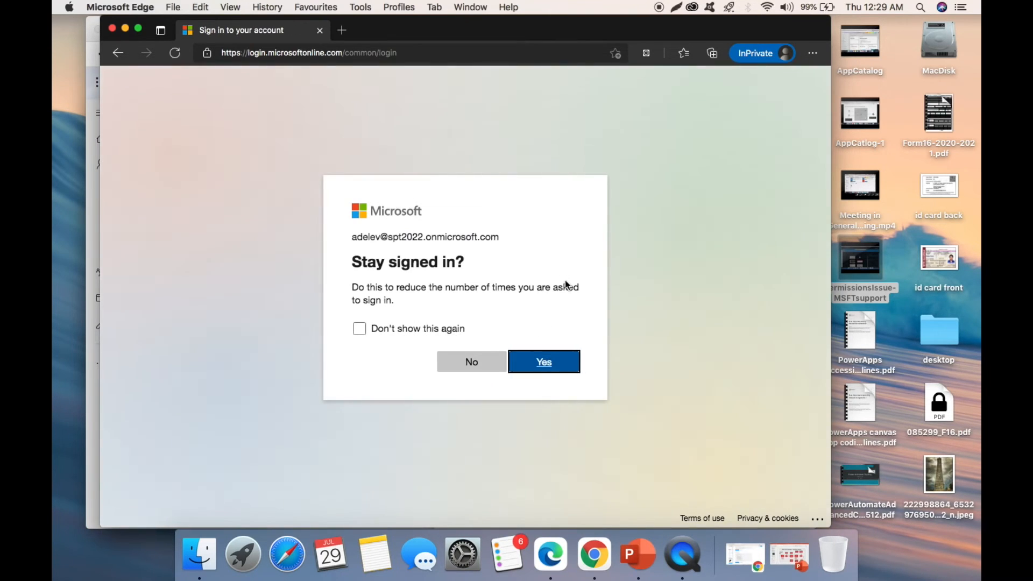
left_click(558, 375)
left_click_drag(495, 30, 733, 35)
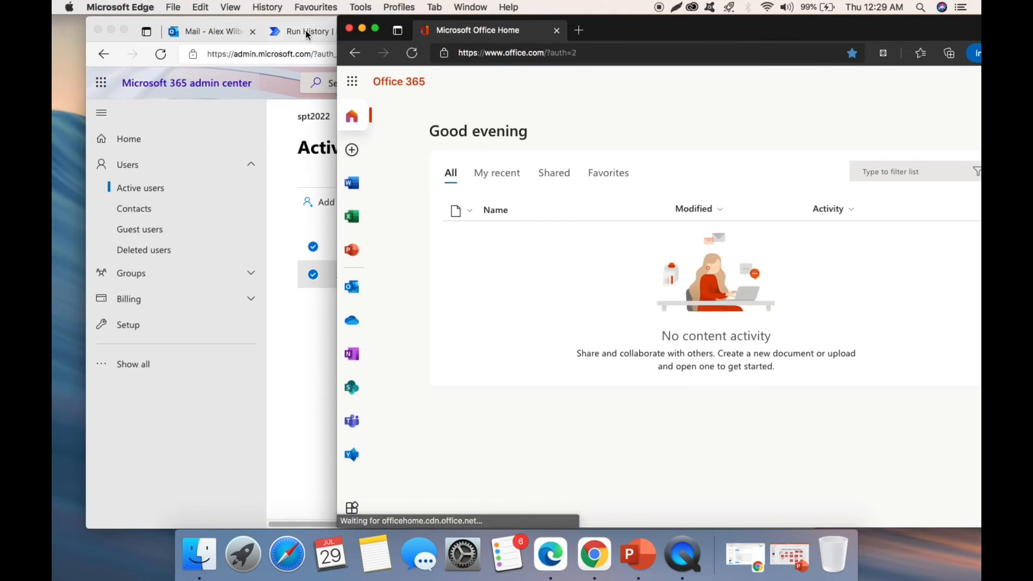
- Collapse the supervisor approval outputs in run history and open Outlook as the new user
left_click(308, 33)
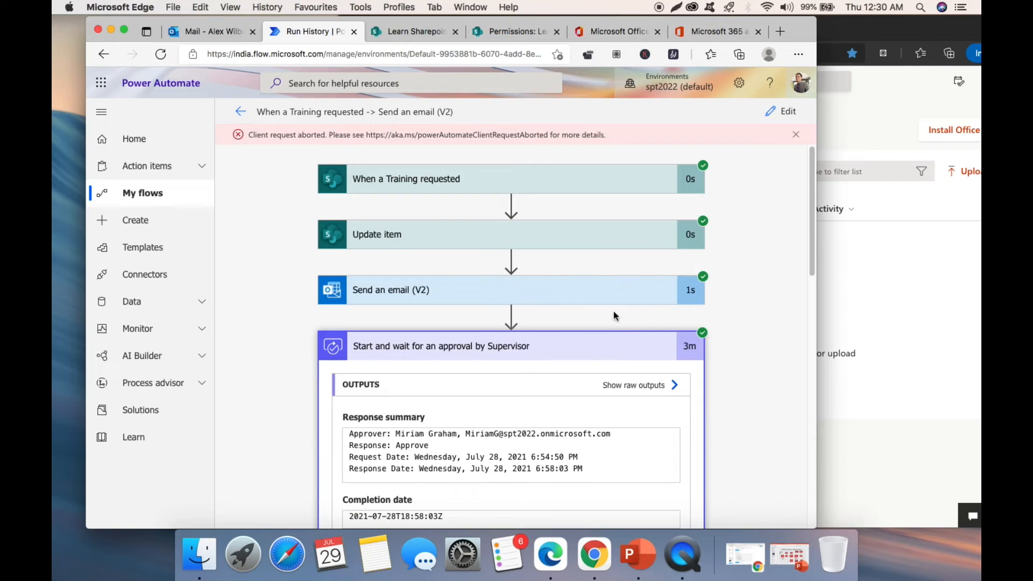
left_click(613, 347)
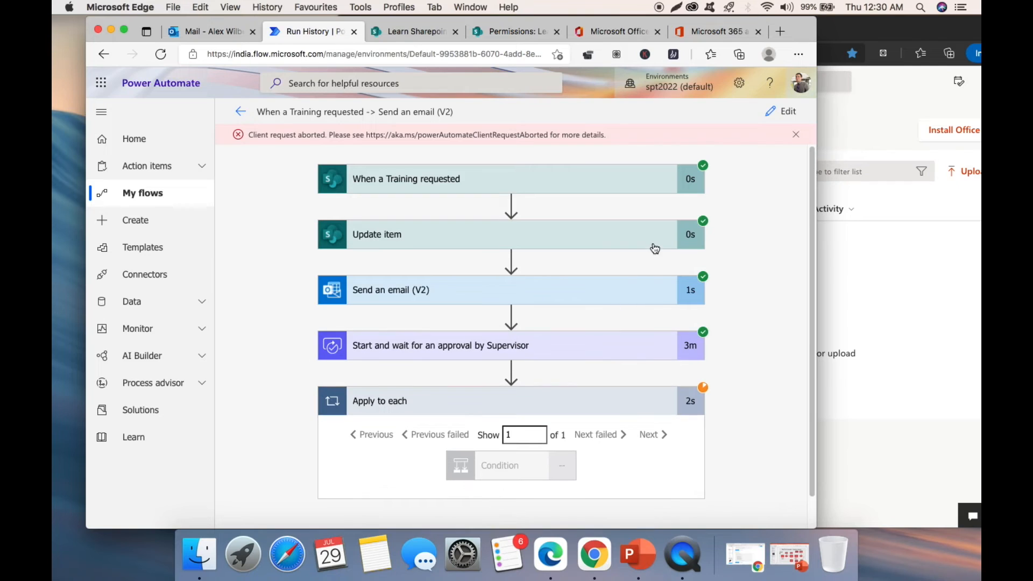
left_click(852, 38)
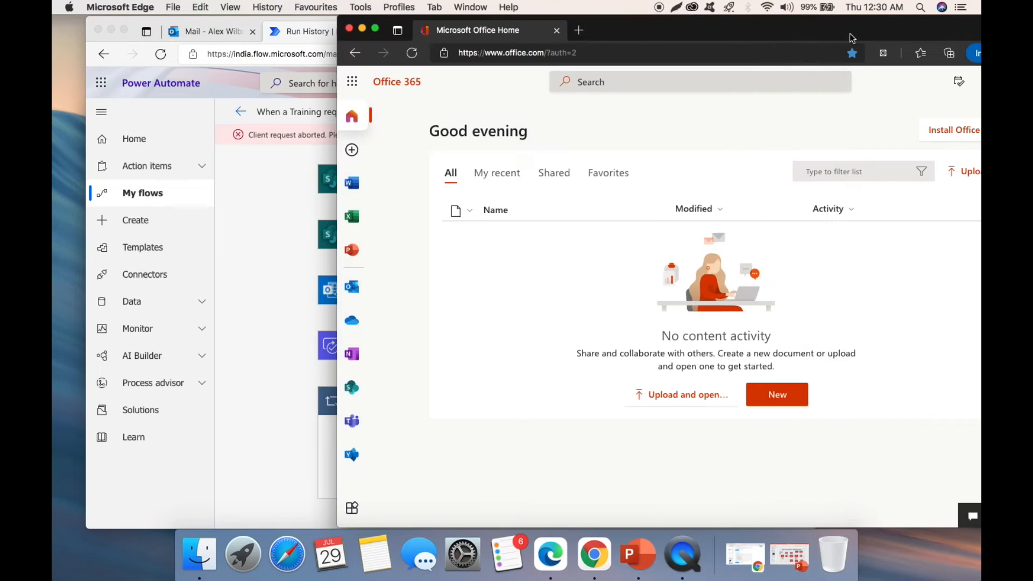
left_click(353, 289)
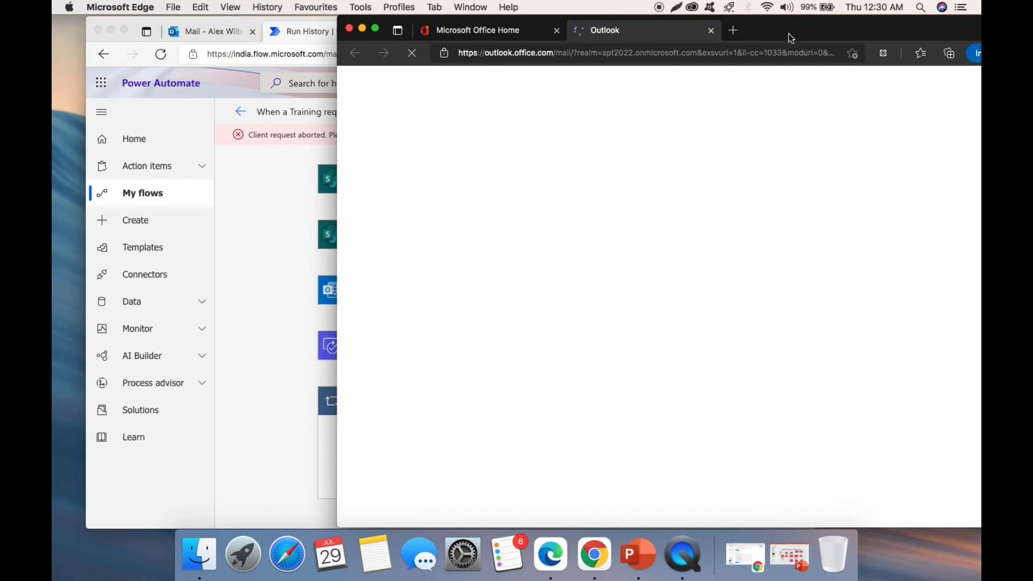
- Check the signed-in account in Outlook and open the 'New Training request' email
left_click(133, 39)
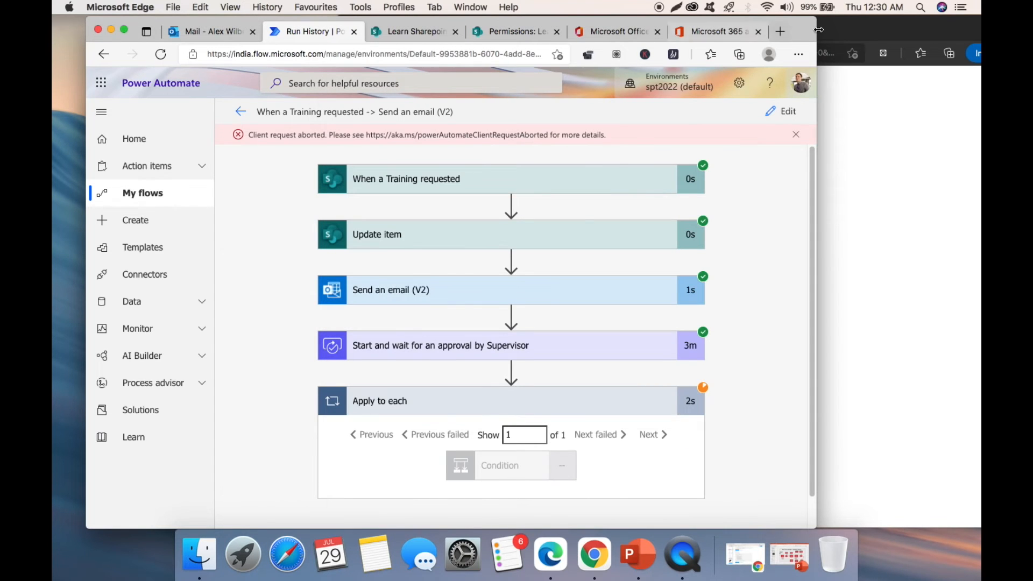
left_click_drag(801, 32, 635, 30)
left_click(877, 36)
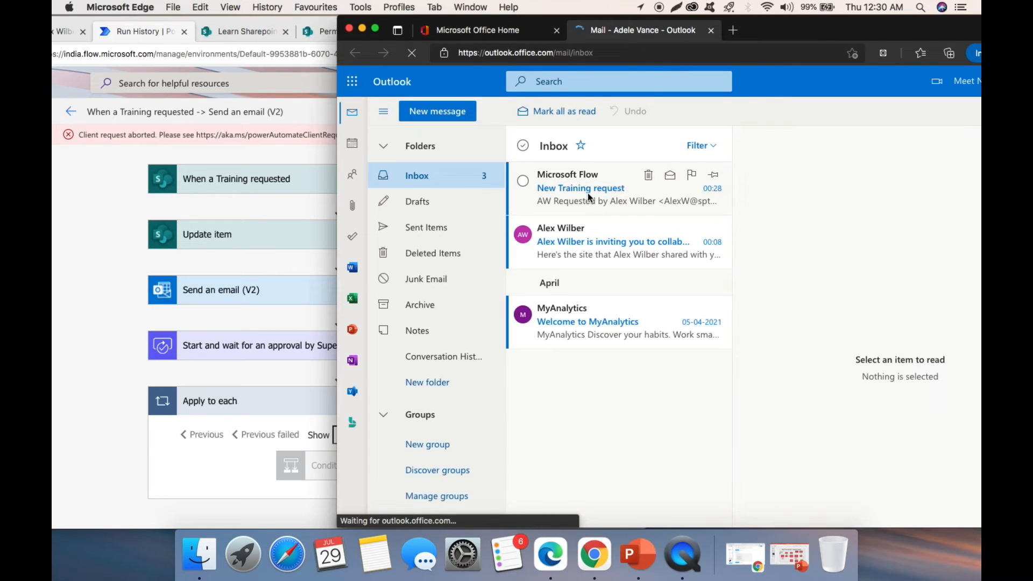
double_click(842, 32)
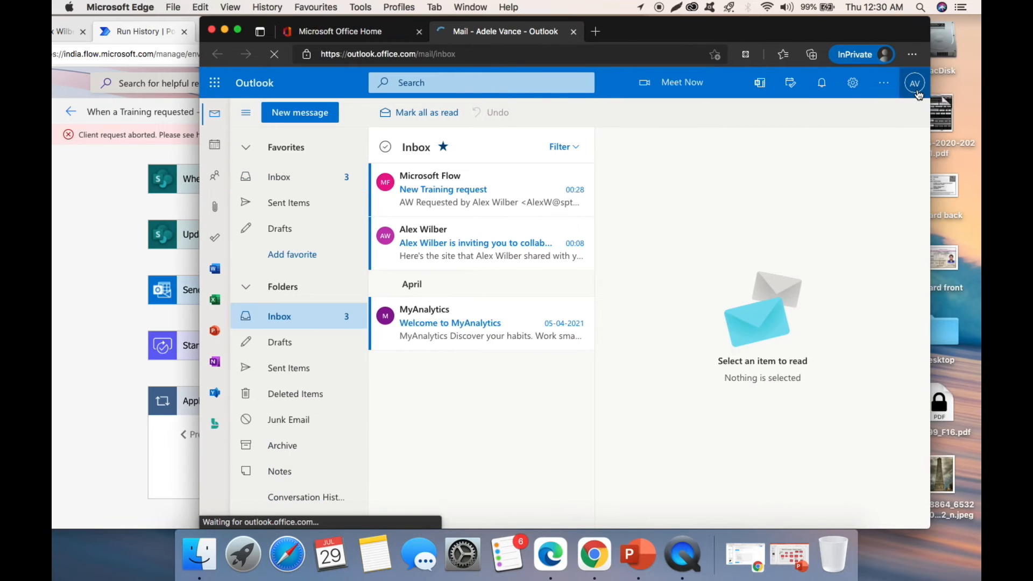
left_click(917, 90)
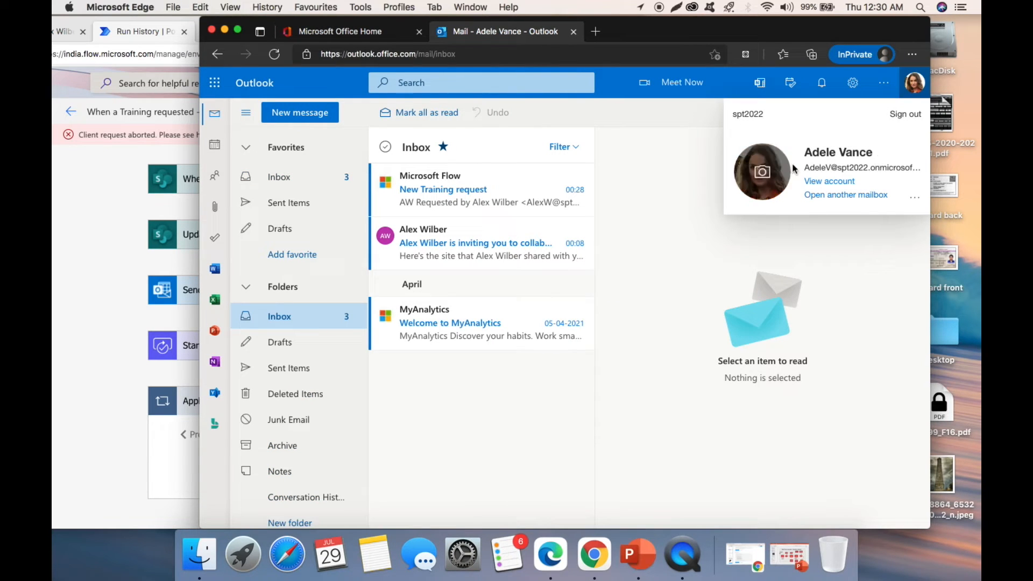
left_click(624, 192)
left_click_drag(766, 25, 959, 11)
left_click(656, 192)
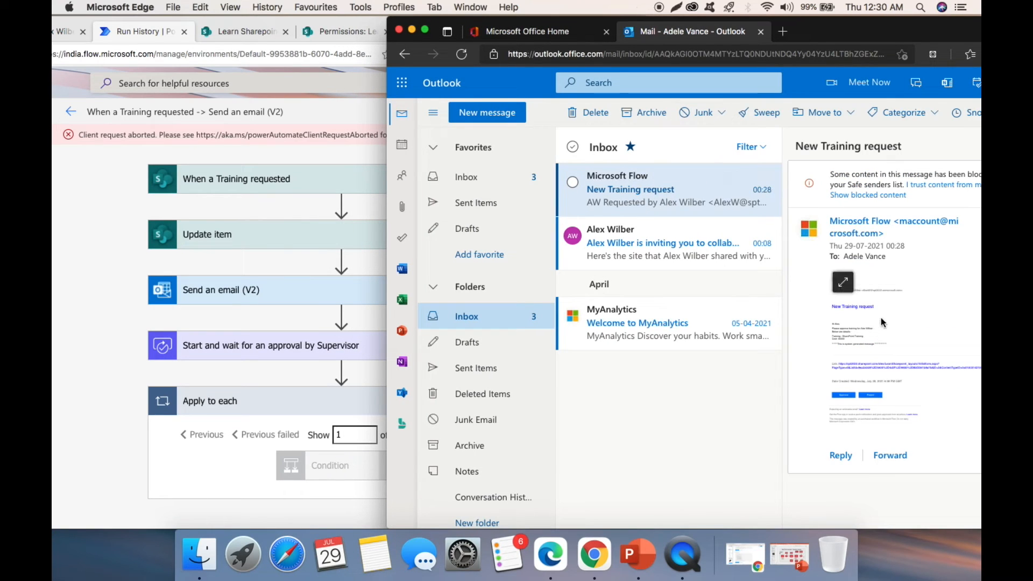
- Expand the full email body and approve the training request
left_click(327, 108)
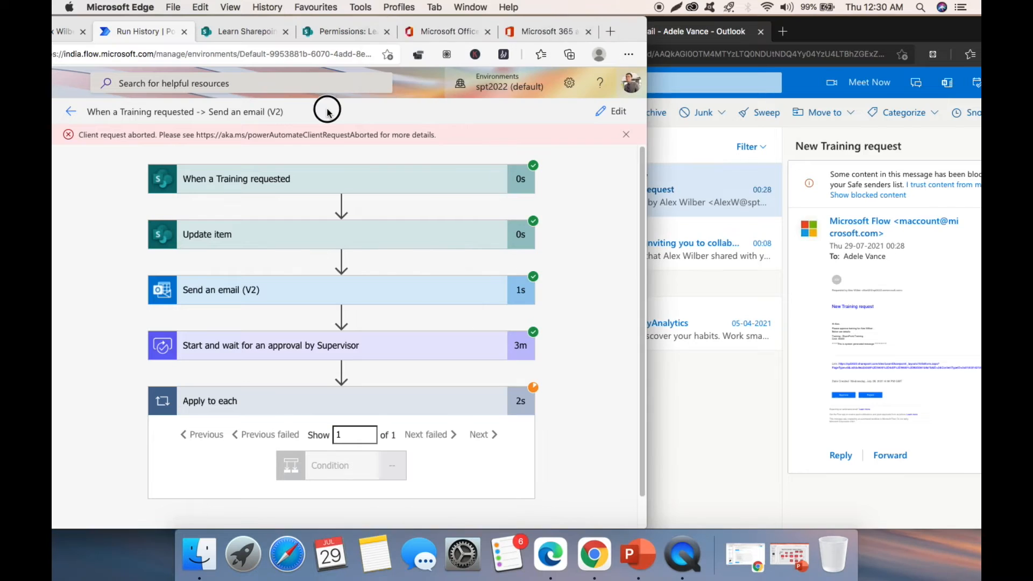
left_click_drag(912, 37, 823, 37)
left_click(253, 154)
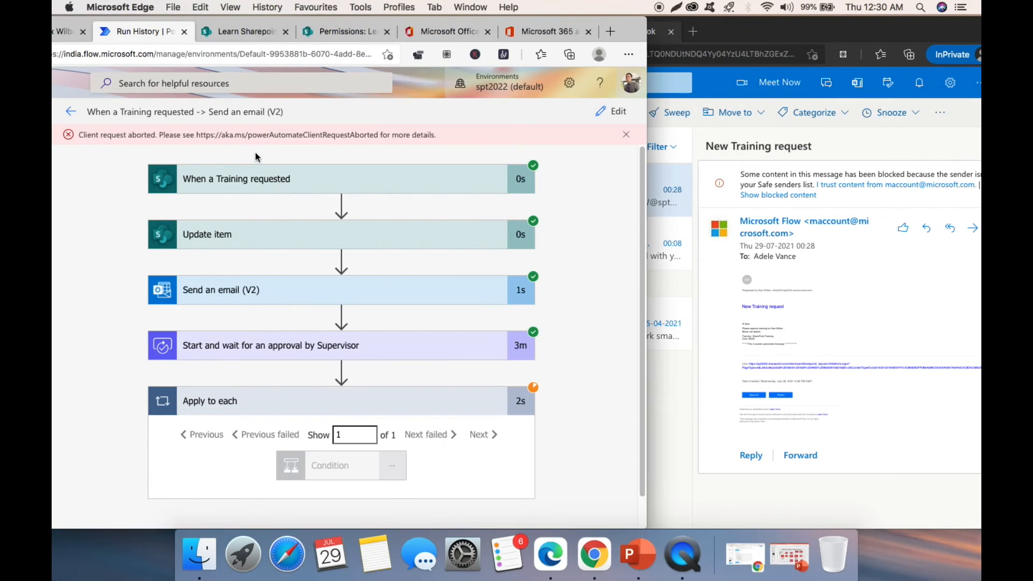
left_click(815, 260)
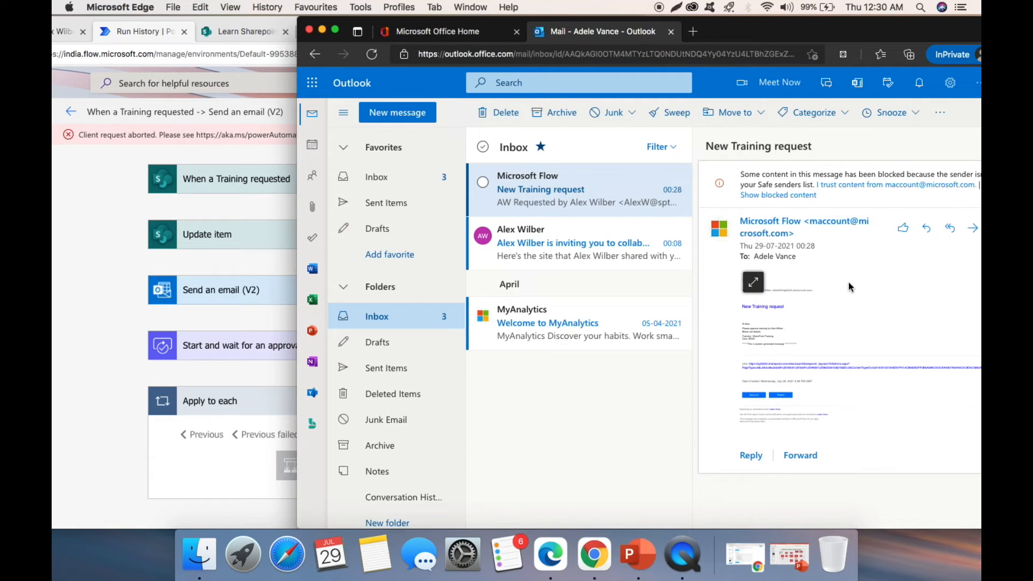
left_click(752, 283)
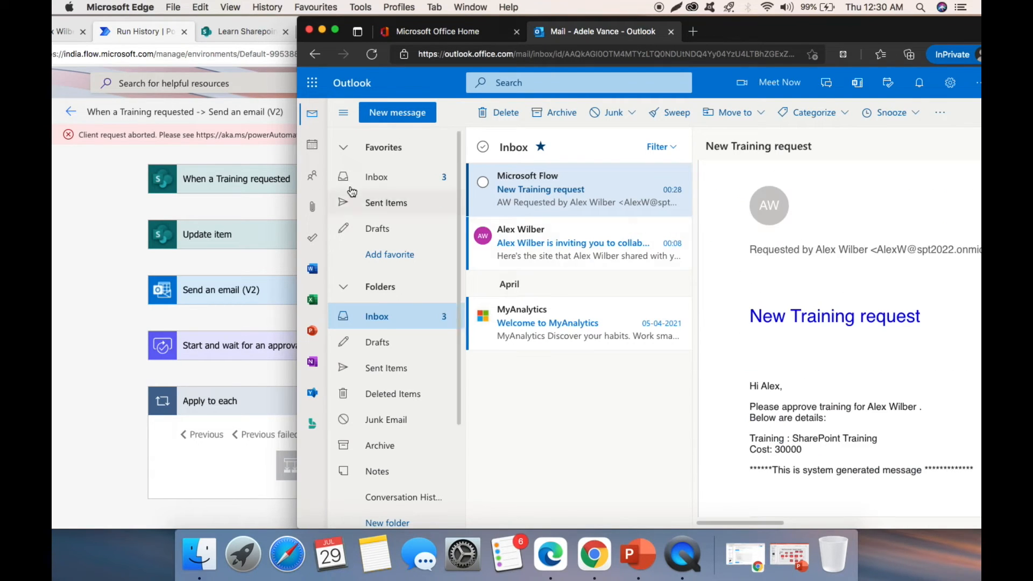
left_click(242, 137)
scroll(834, 332, "down", 3)
scroll(834, 332, "up", 2)
scroll(853, 327, "down", 5)
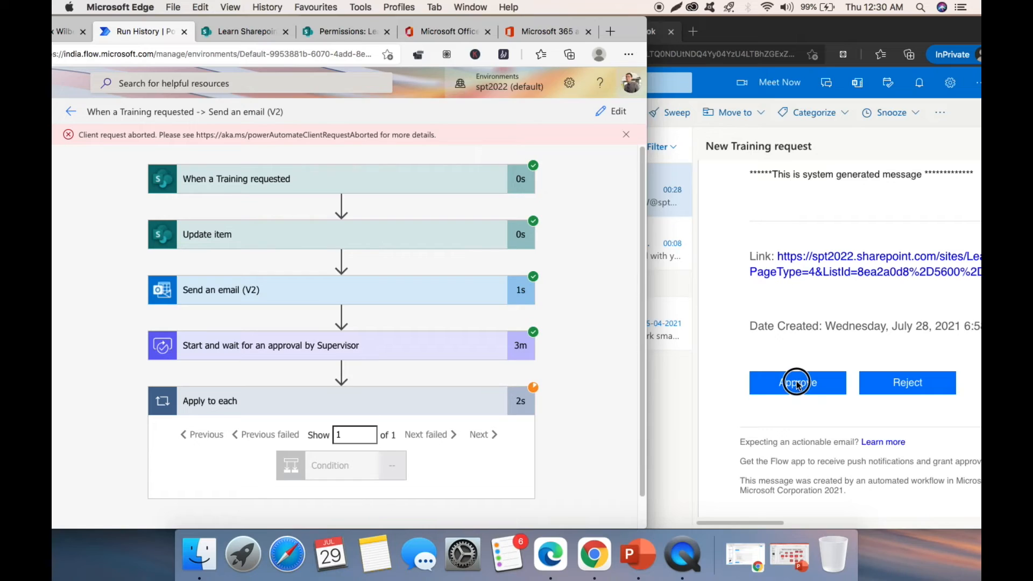
left_click(797, 382)
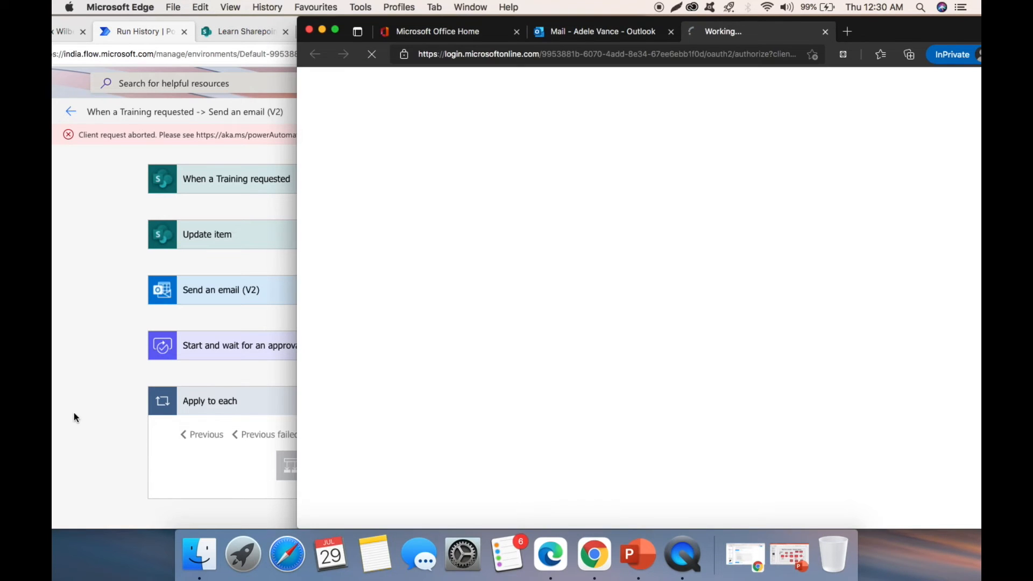
left_click(97, 377)
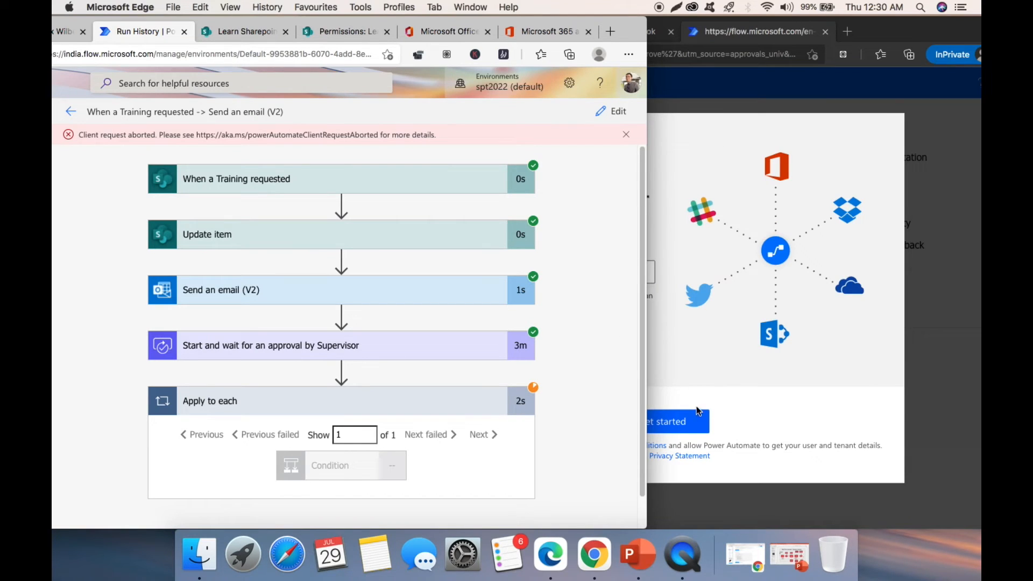
- Get started in the new Power Automate window and skip the introductory tour
left_click(744, 302)
left_click(679, 423)
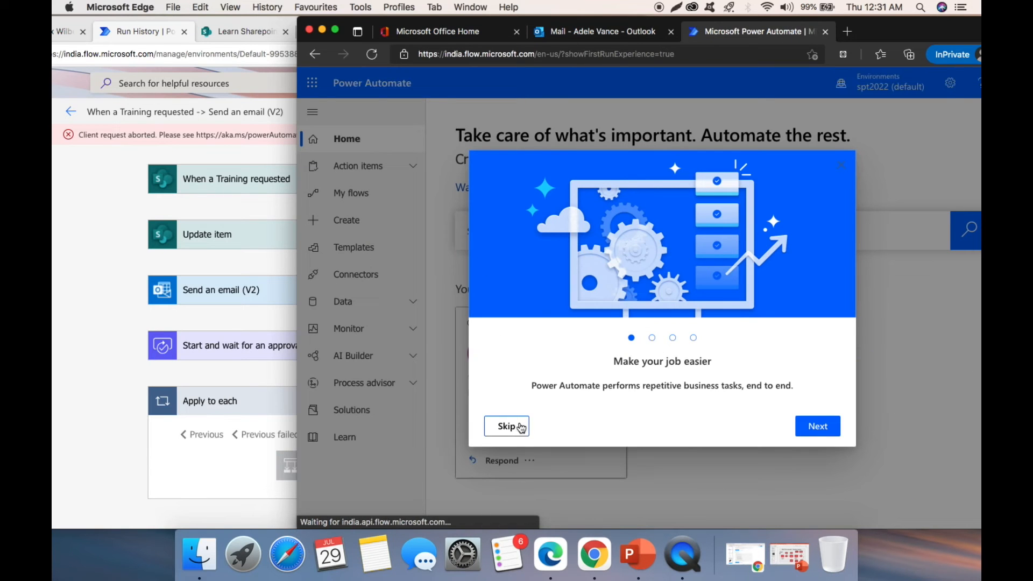
left_click(508, 427)
scroll(550, 429, "down", 5)
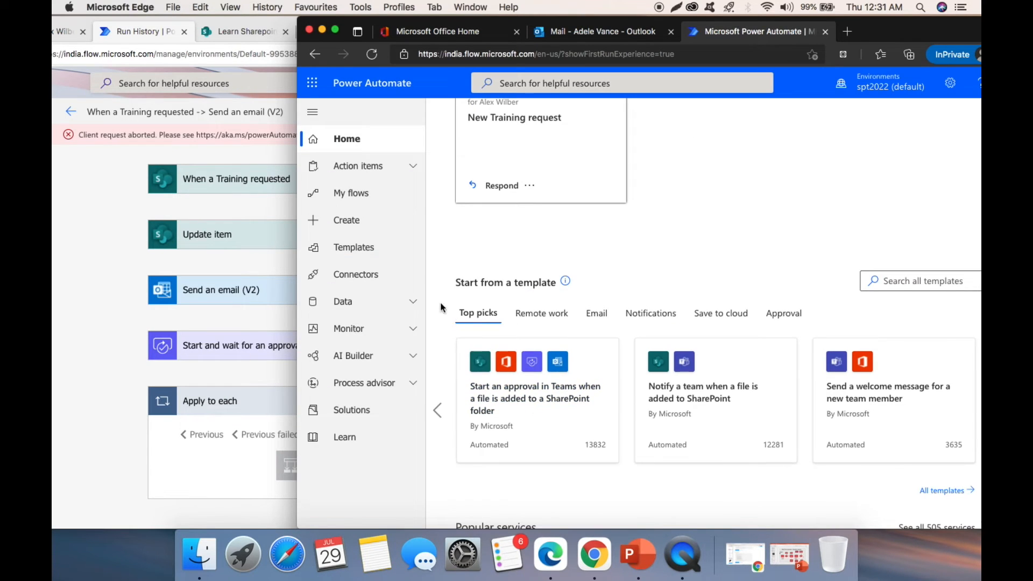
- In Action items > Approvals, approve the New Training request and confirm the response
left_click(377, 170)
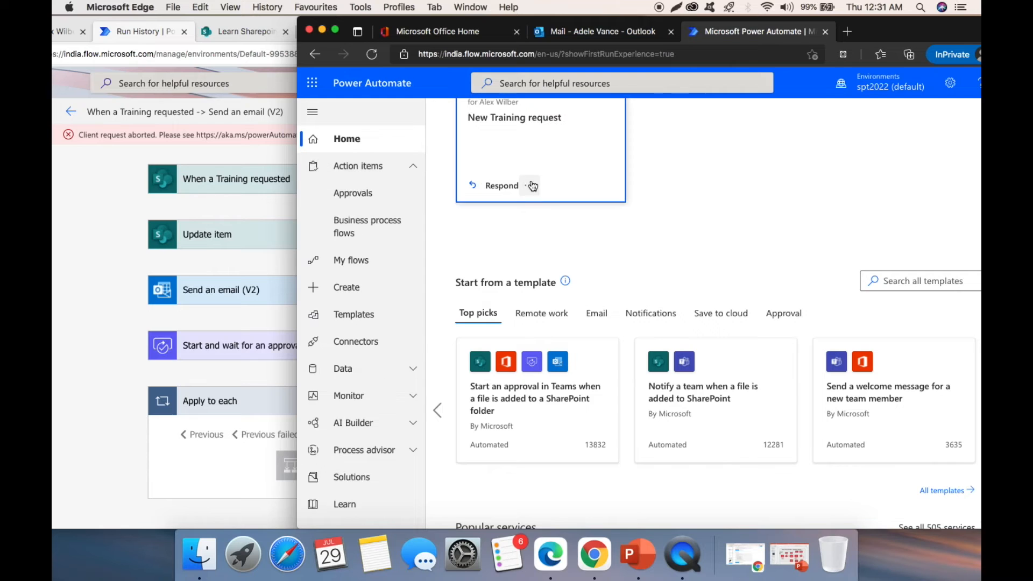
scroll(531, 186, "up", 2)
left_click(352, 193)
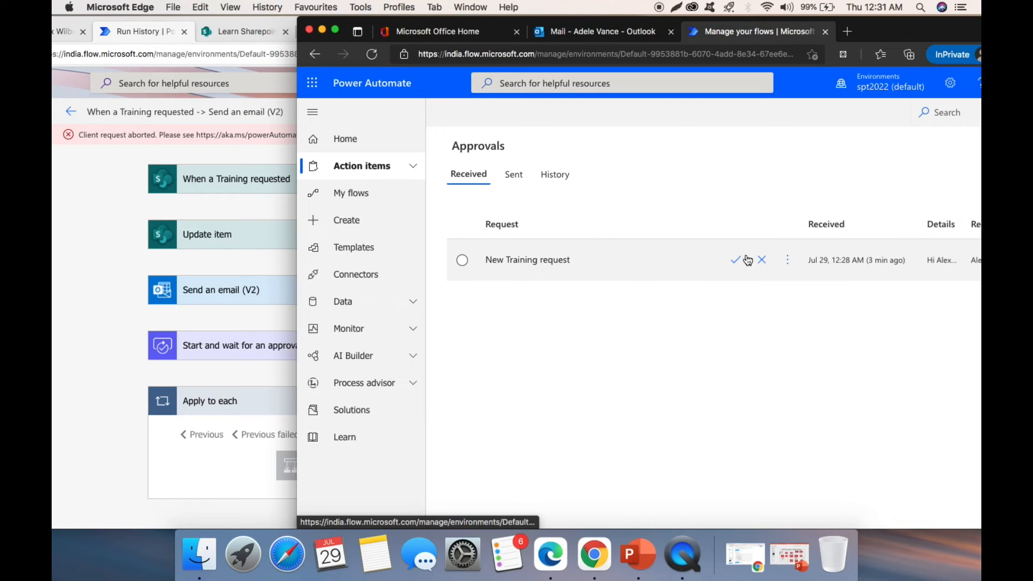
left_click(737, 262)
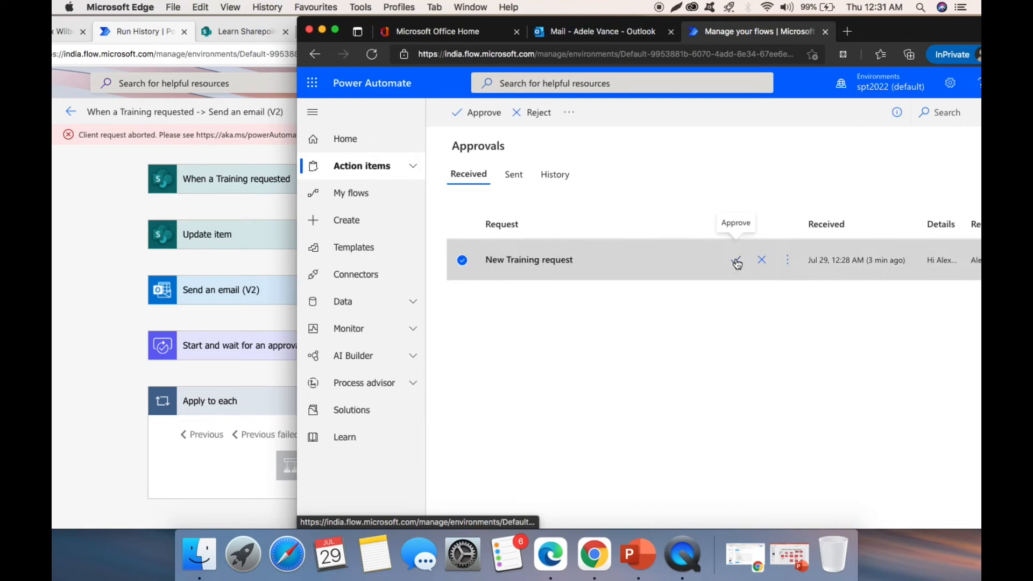
left_click(854, 512)
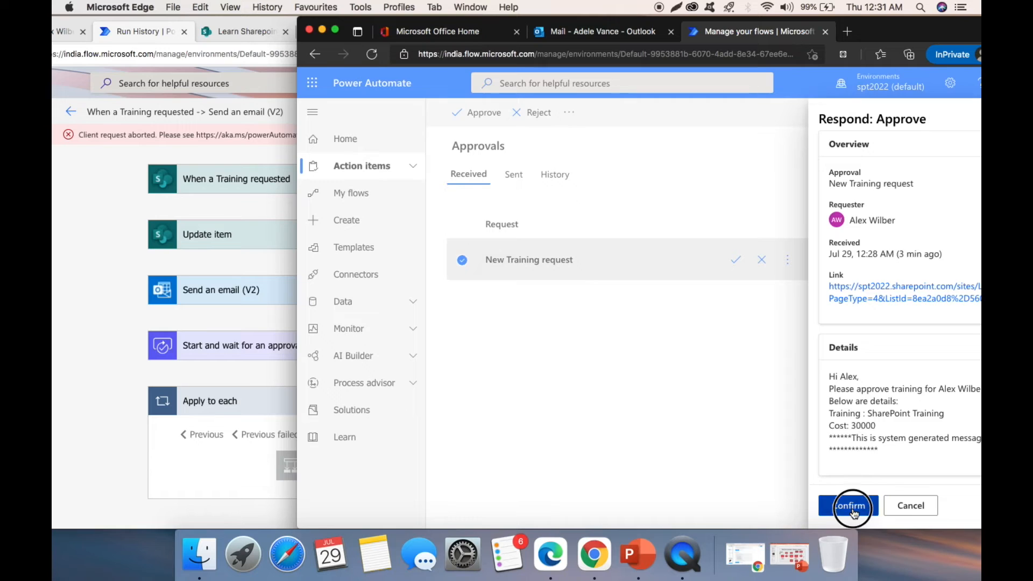
left_click(102, 258)
scroll(541, 280, "down", 2)
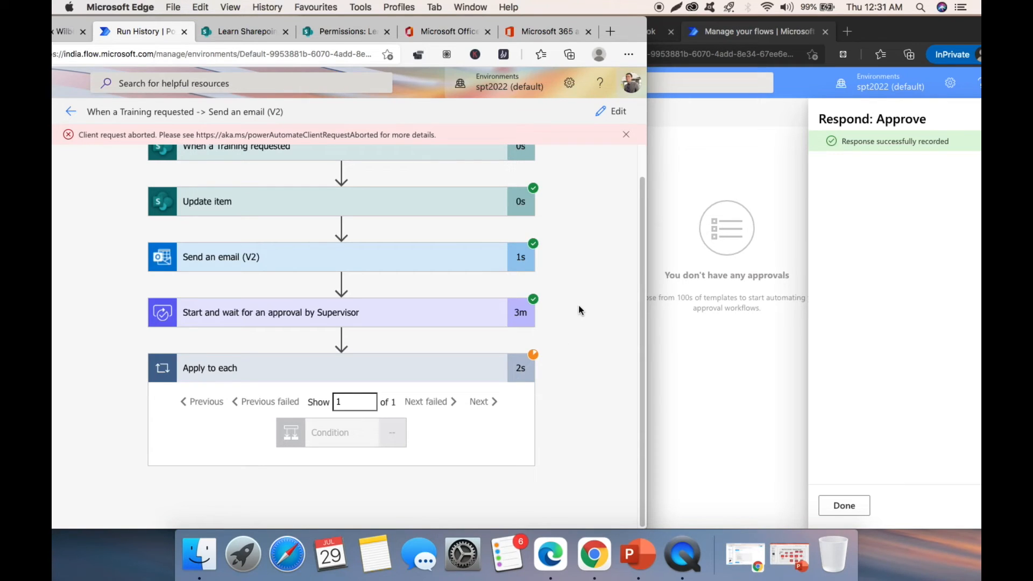
- Close the recorded approval panel and dismiss the client request aborted error
left_click(852, 509)
left_click(851, 508)
left_click(106, 294)
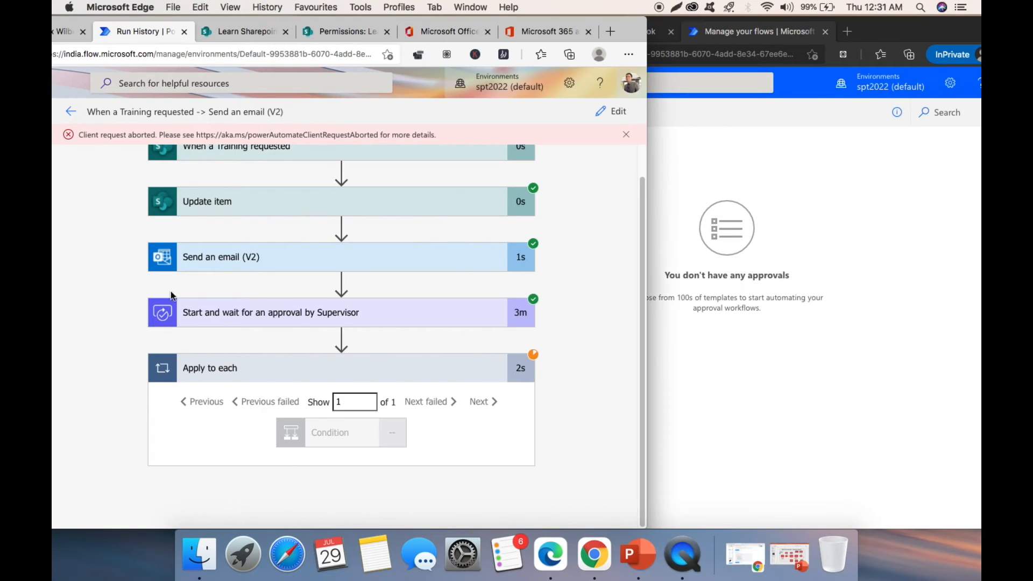
left_click(625, 135)
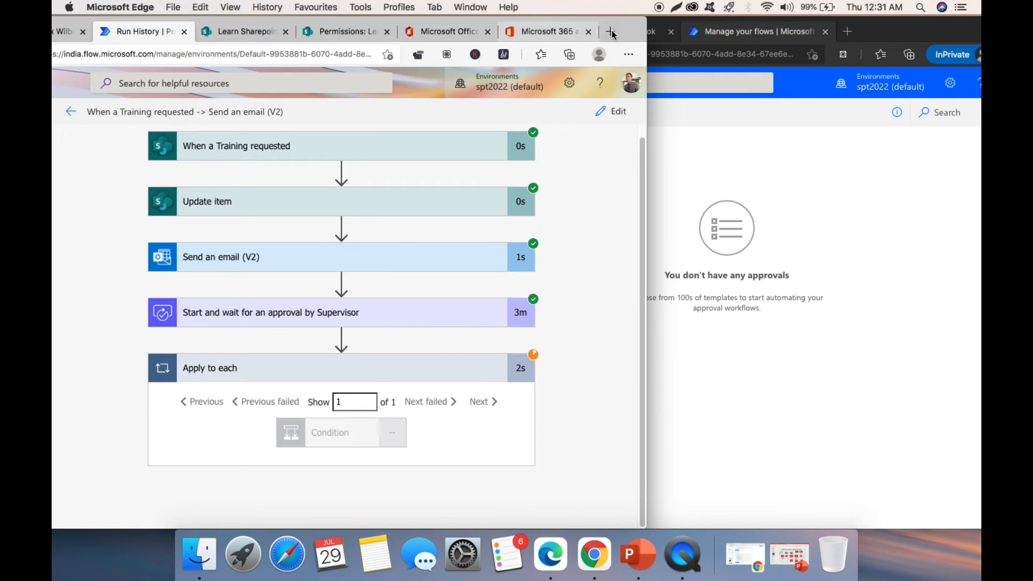
left_click_drag(633, 22, 728, 18)
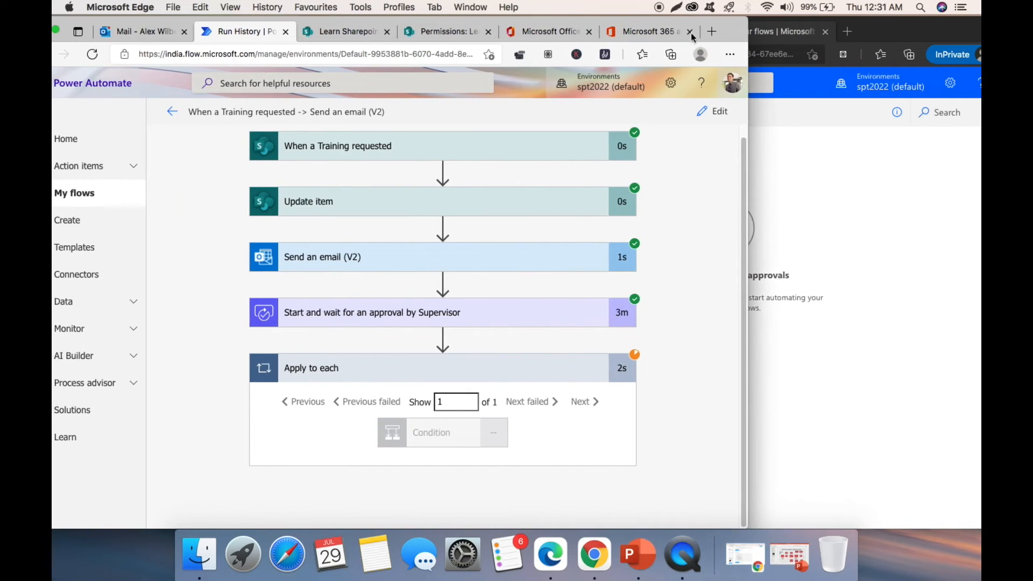
- Read the 'approved By manager' email, then return to run history and My flows
left_click(123, 30)
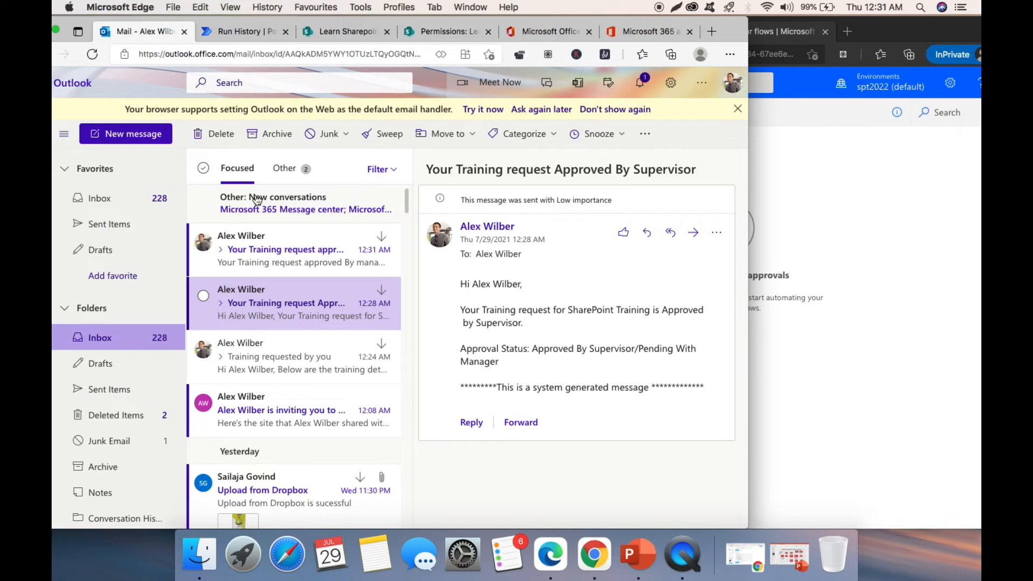
left_click(274, 249)
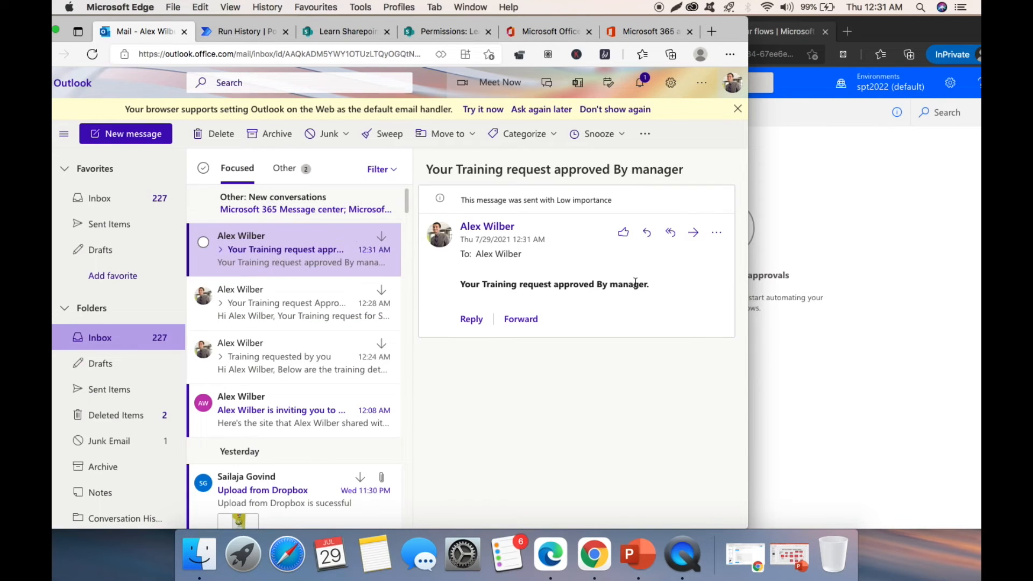
left_click(242, 30)
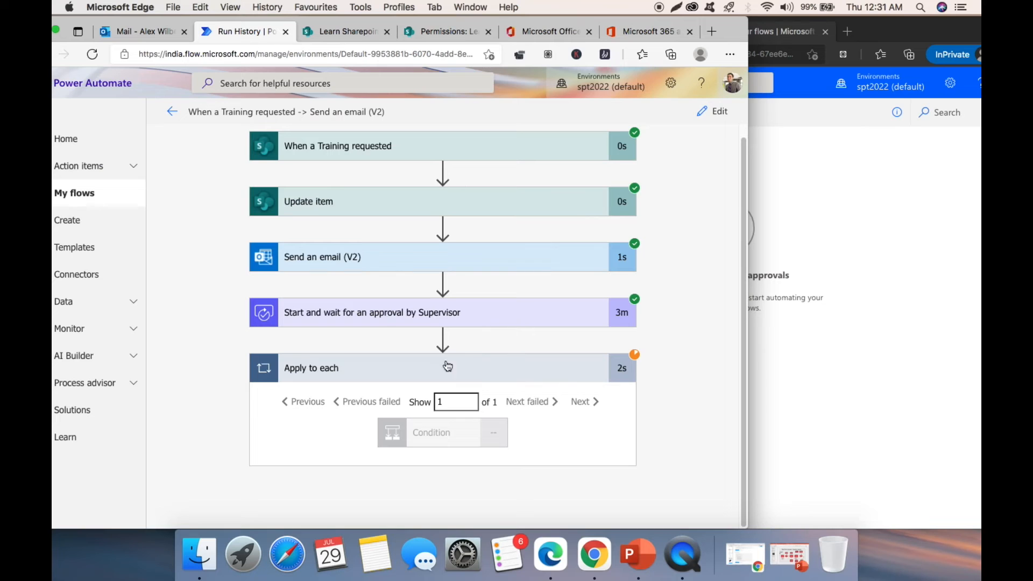
left_click(415, 366)
left_click(495, 367)
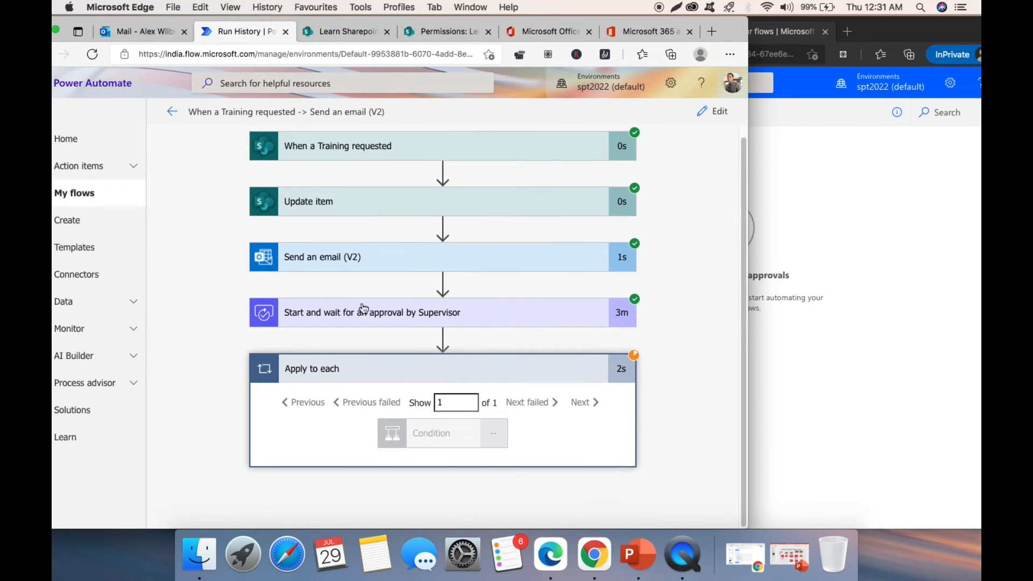
left_click(74, 195)
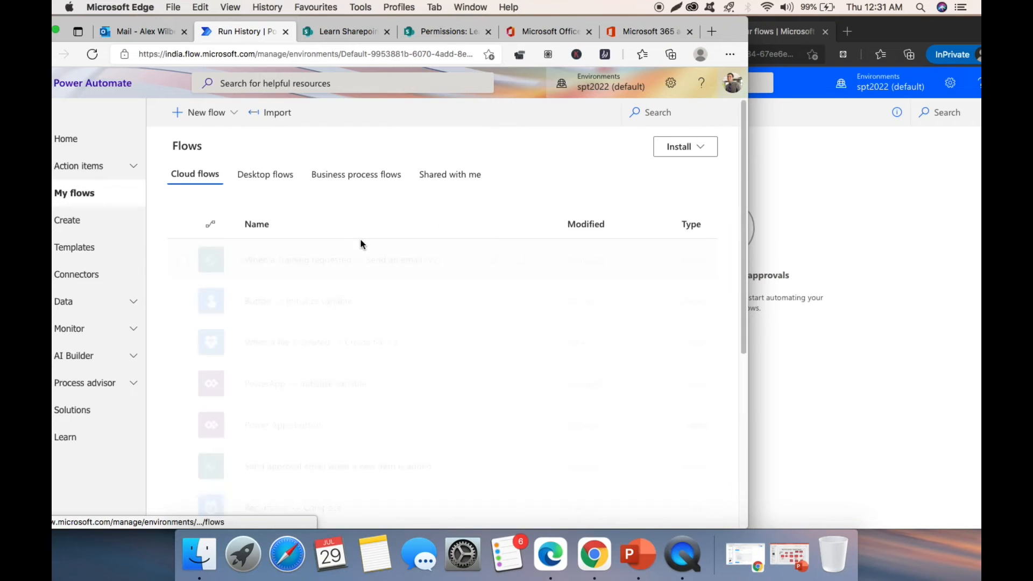
- Open the training request flow's latest run and review its Apply to each, Condition and approval outputs
left_click(317, 261)
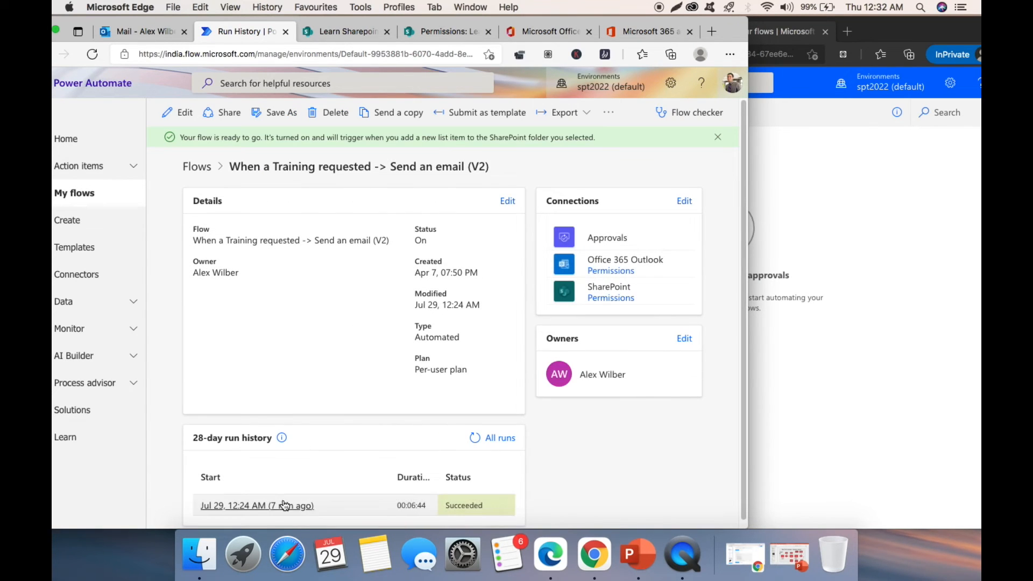
left_click(268, 508)
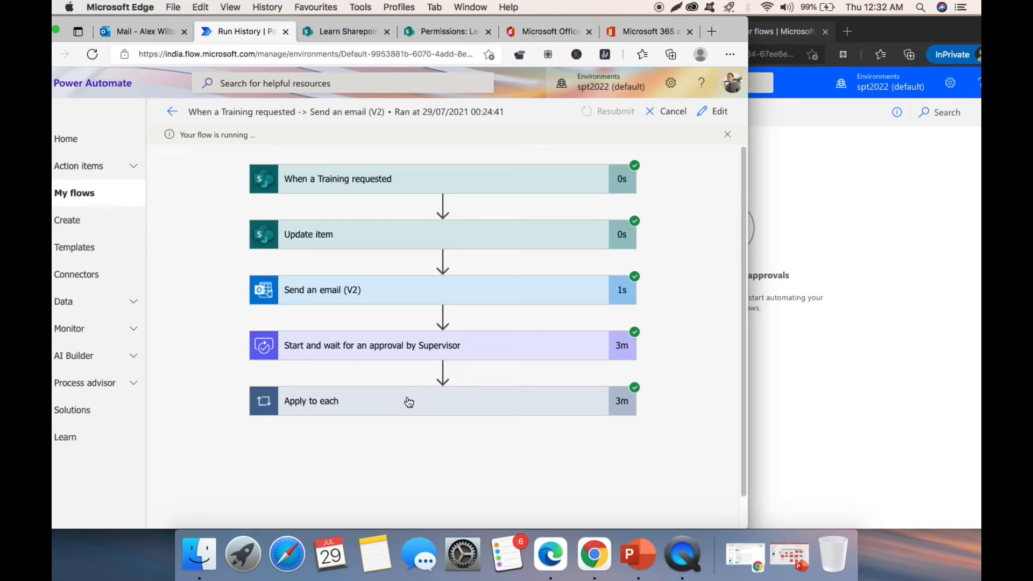
left_click(403, 400)
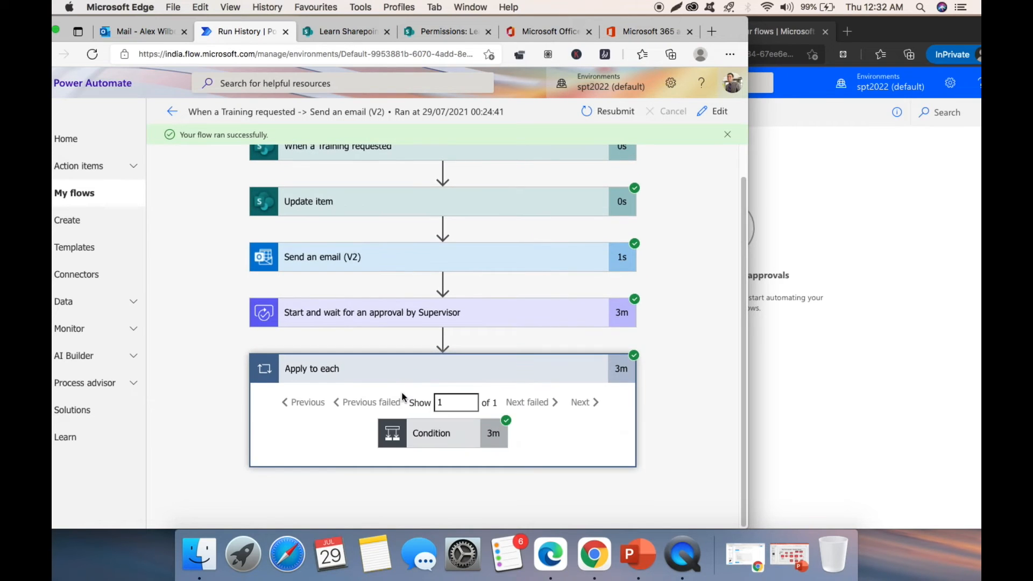
left_click(446, 425)
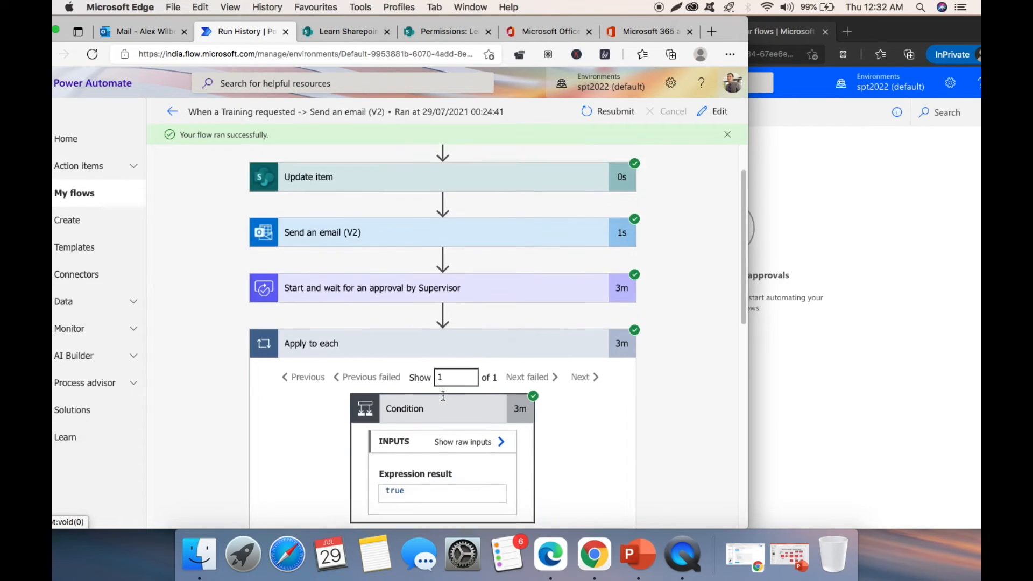
scroll(442, 398, "down", 5)
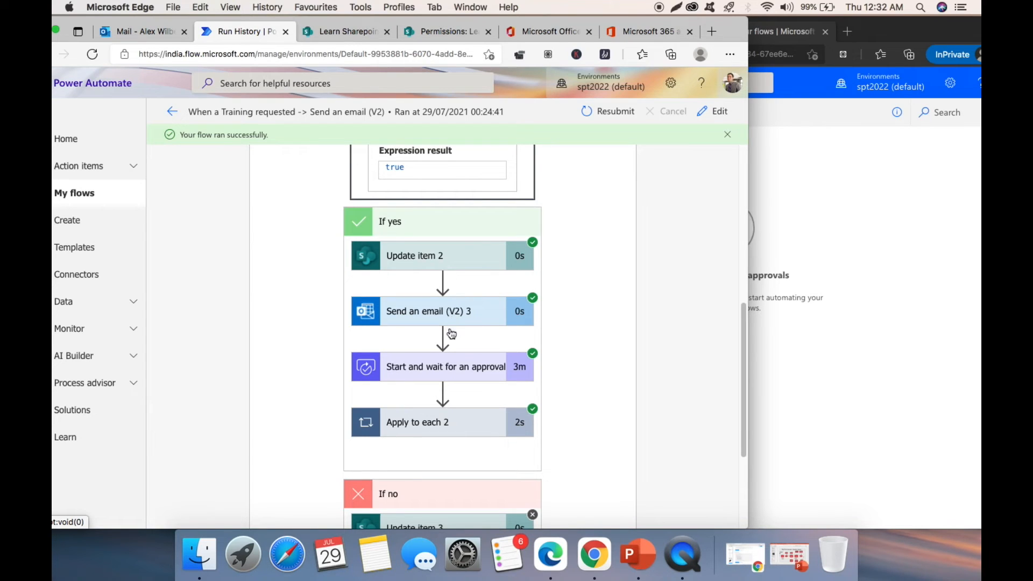
left_click(445, 371)
scroll(448, 343, "down", 3)
scroll(448, 343, "down", 10)
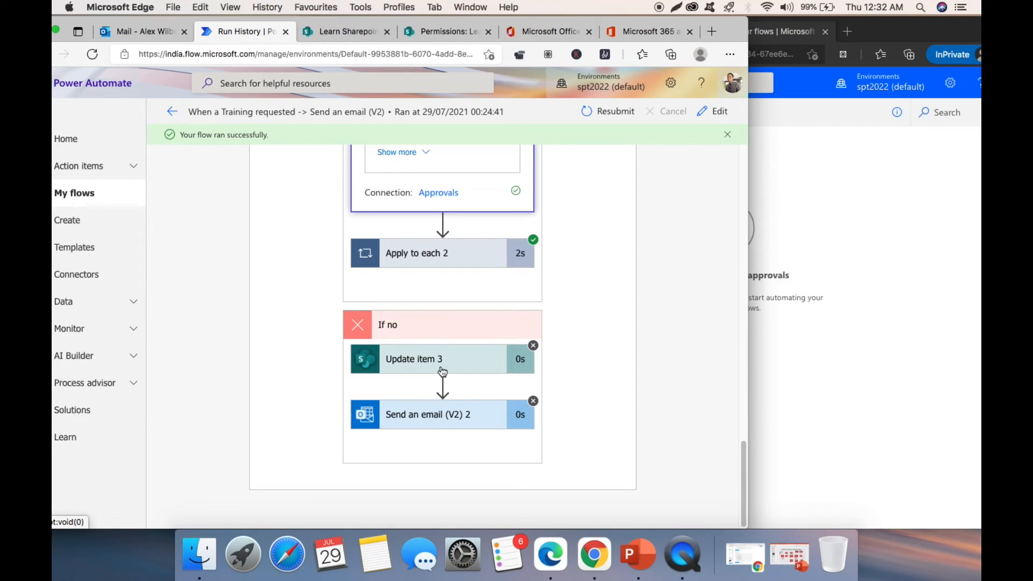
scroll(443, 371, "up", 10)
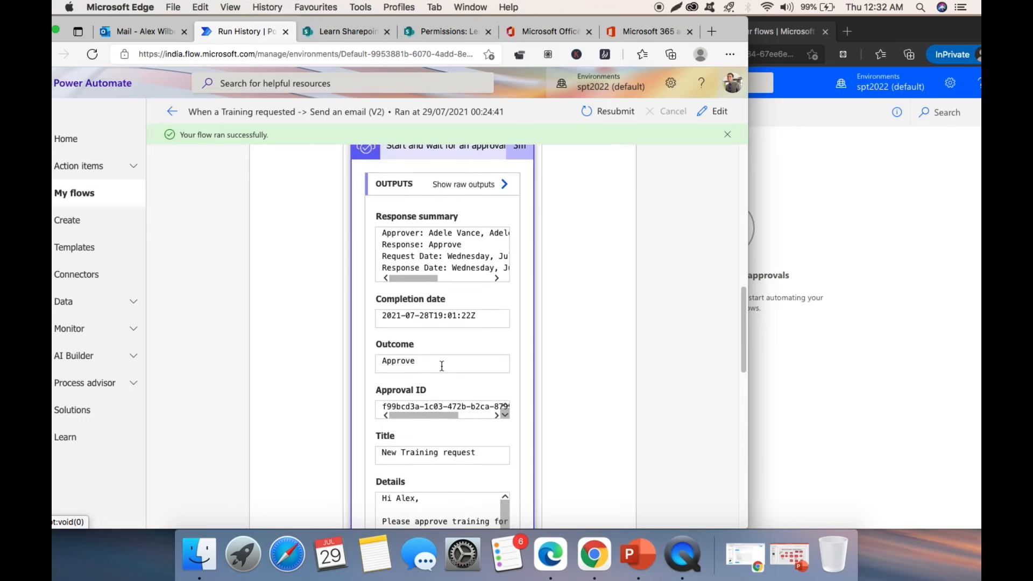
scroll(442, 366, "up", 5)
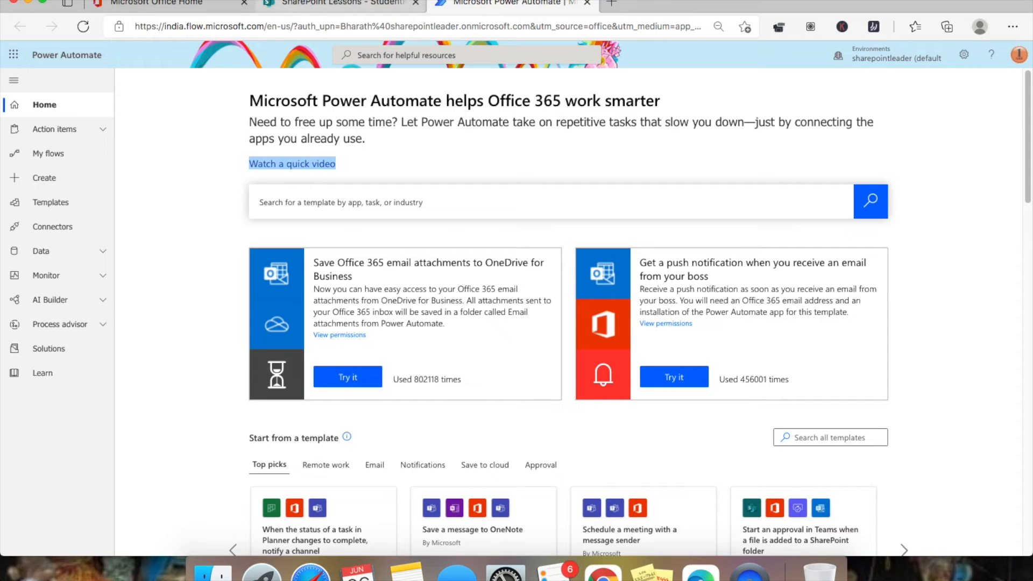
left_click(344, 3)
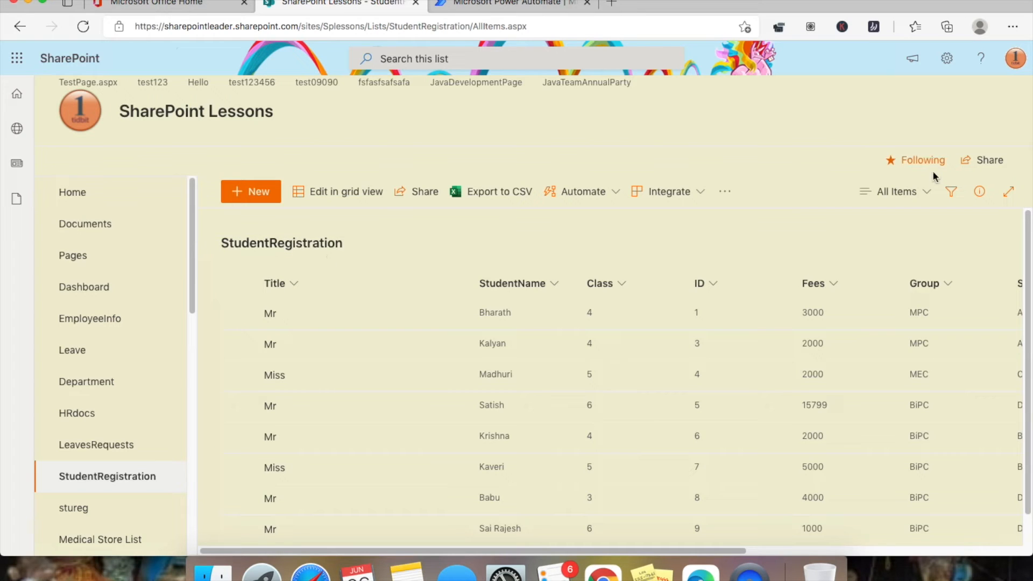
left_click(953, 69)
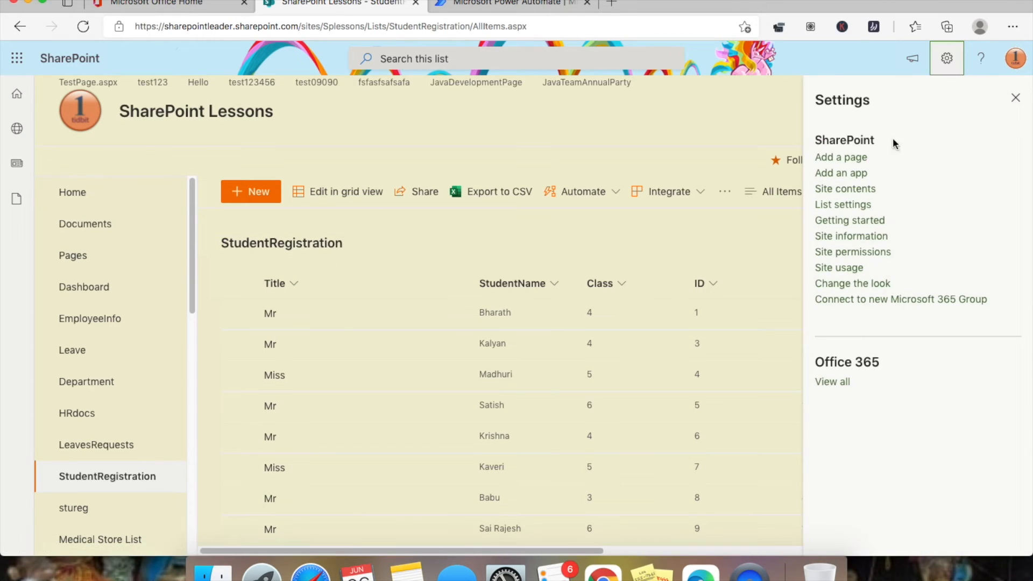
left_click(853, 204)
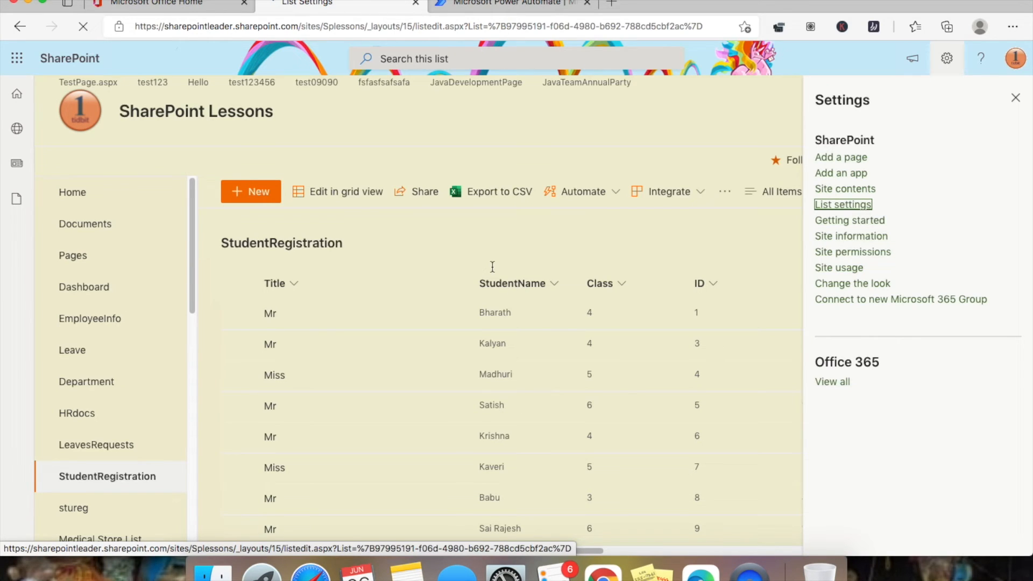
scroll(412, 295, "down", 10)
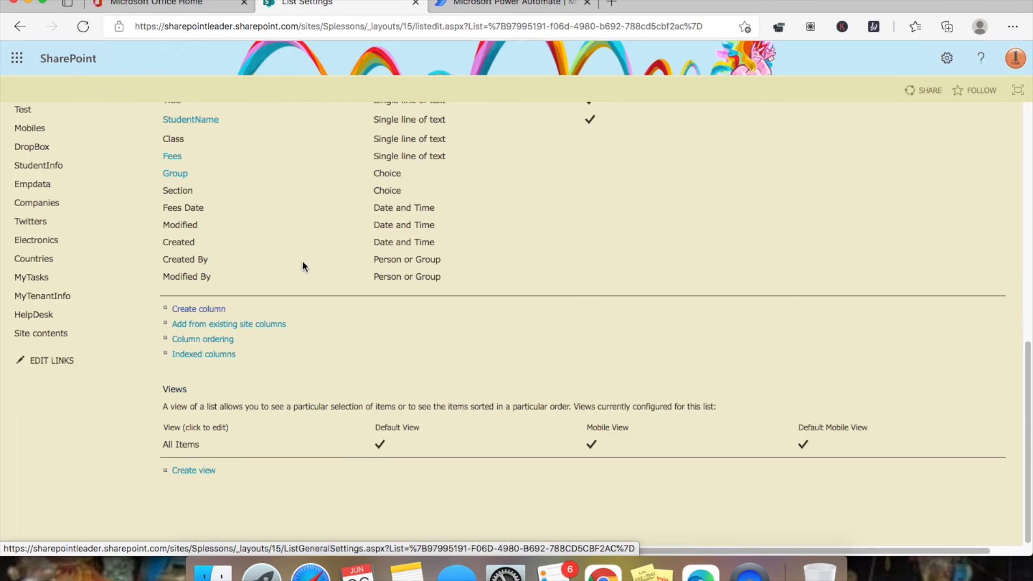
scroll(302, 267, "up", 5)
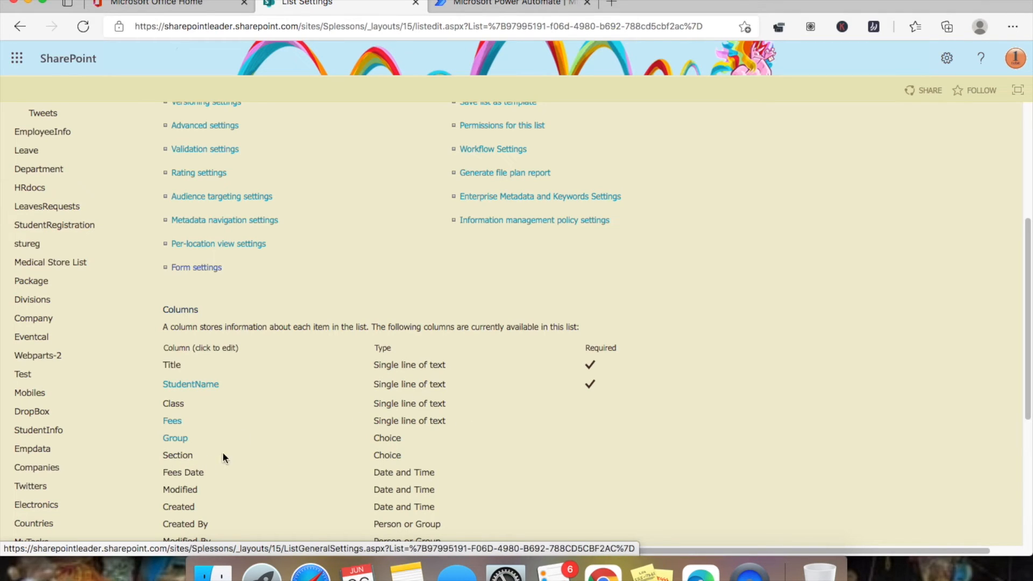
scroll(257, 421, "down", 3)
scroll(240, 347, "up", 7)
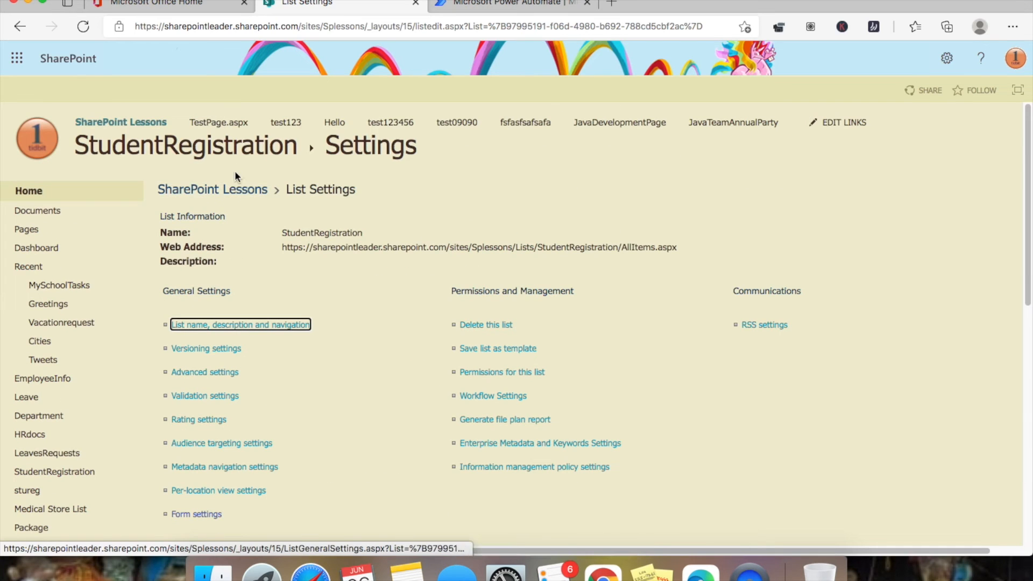
left_click(20, 26)
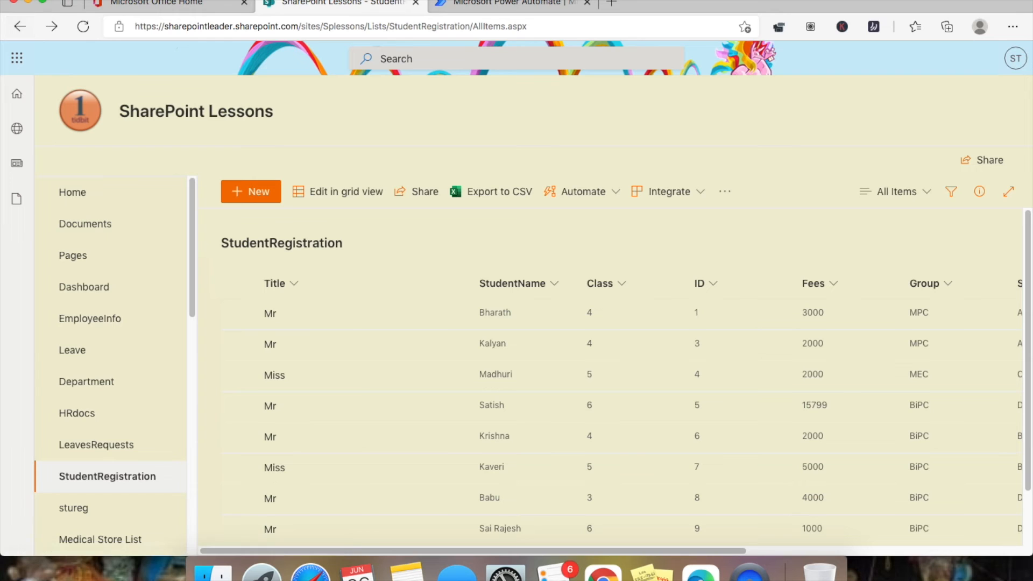
left_click(519, 9)
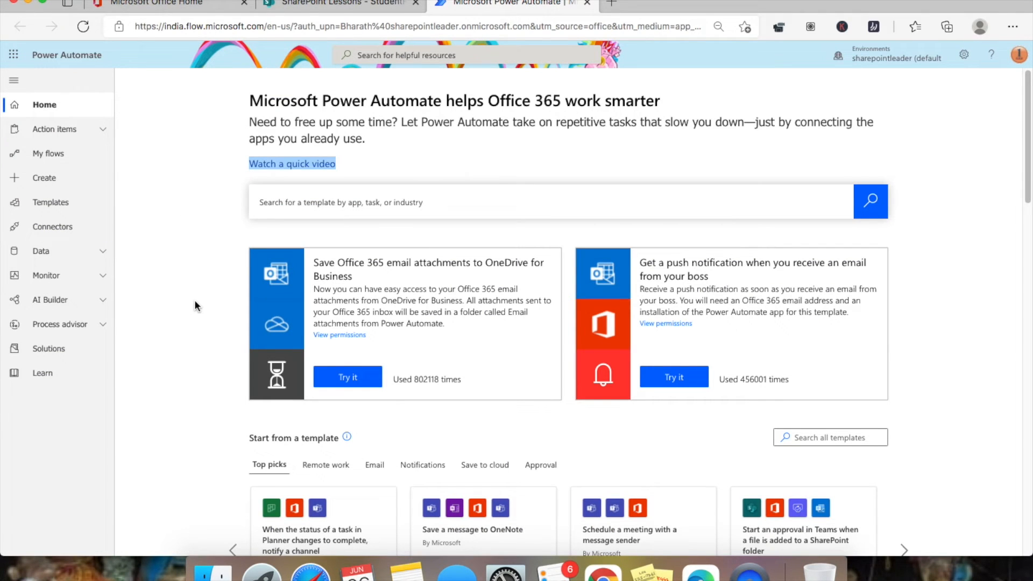
- Reset zoom to 100% and start a blank automated cloud flow, skipping setup
key("super+equal")
key("super+equal")
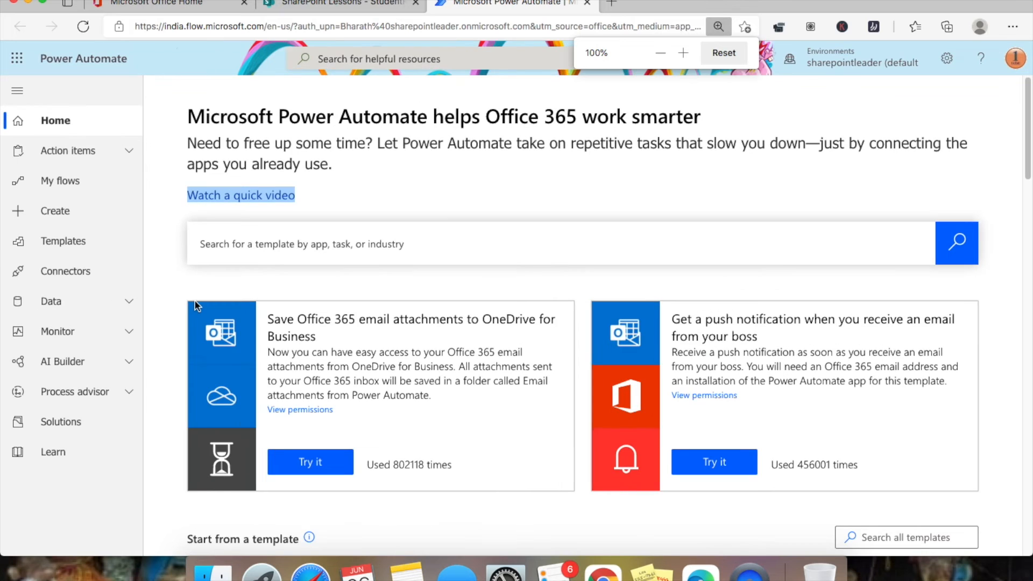
left_click(62, 211)
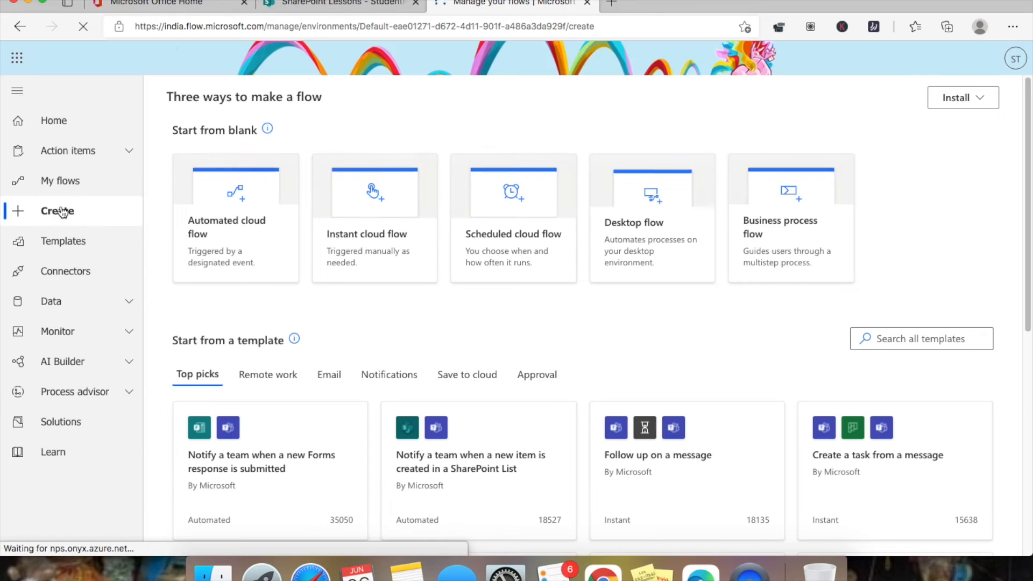
left_click(233, 233)
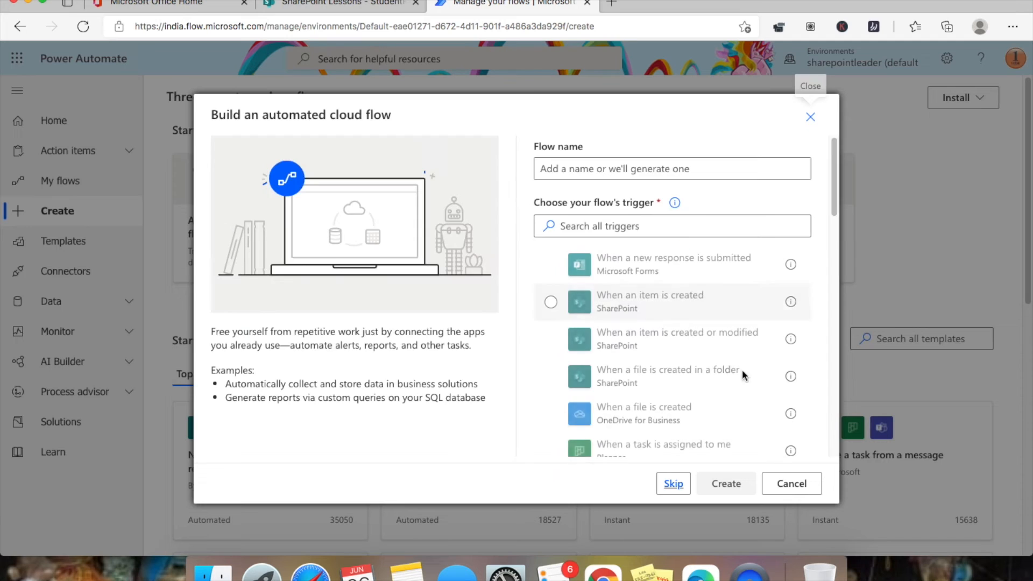
left_click(676, 487)
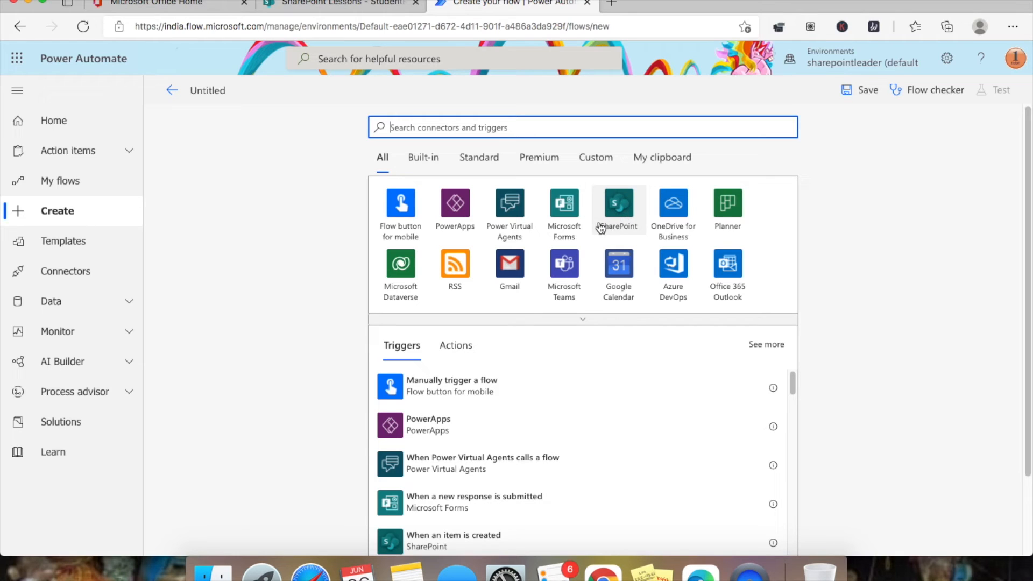
- Choose the SharePoint 'When an item is created' trigger
left_click(620, 210)
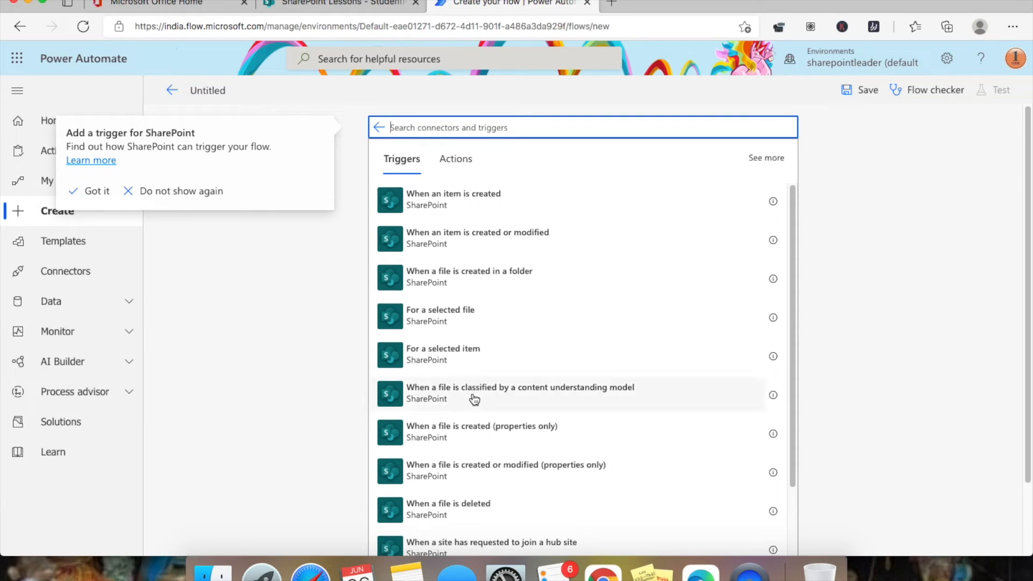
scroll(473, 399, "down", 3)
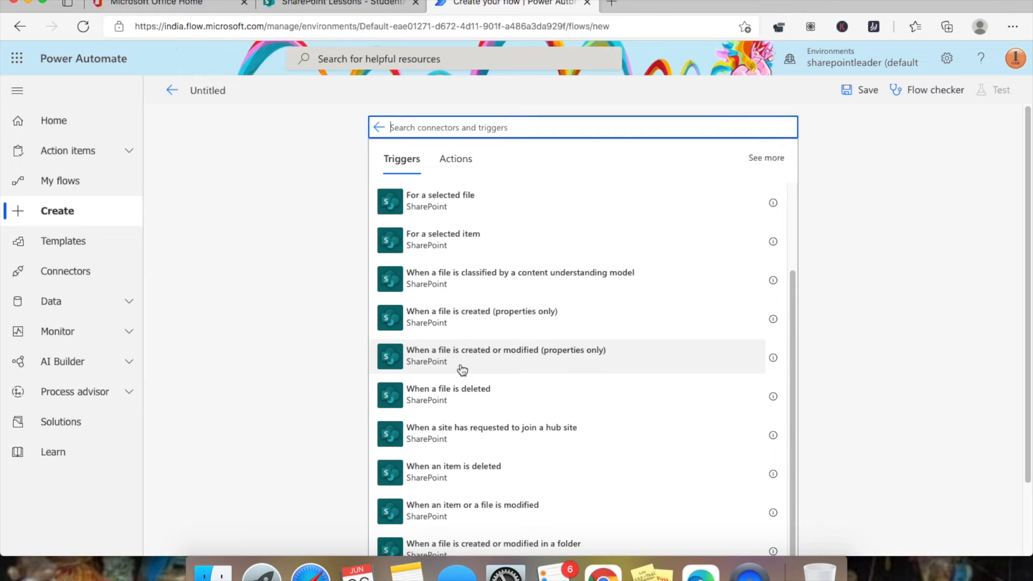
scroll(462, 370, "down", 1)
scroll(478, 346, "up", 3)
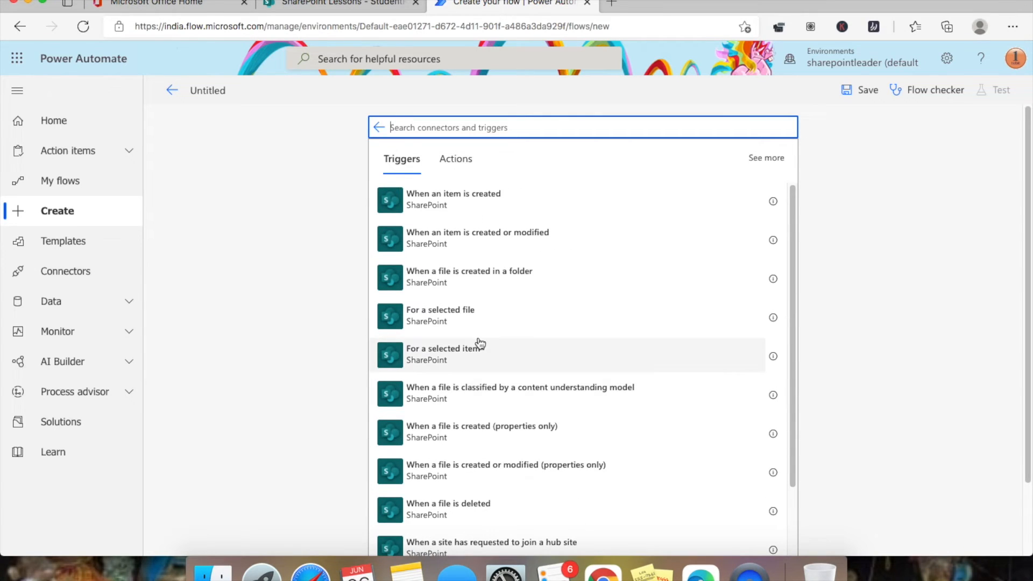
left_click(441, 204)
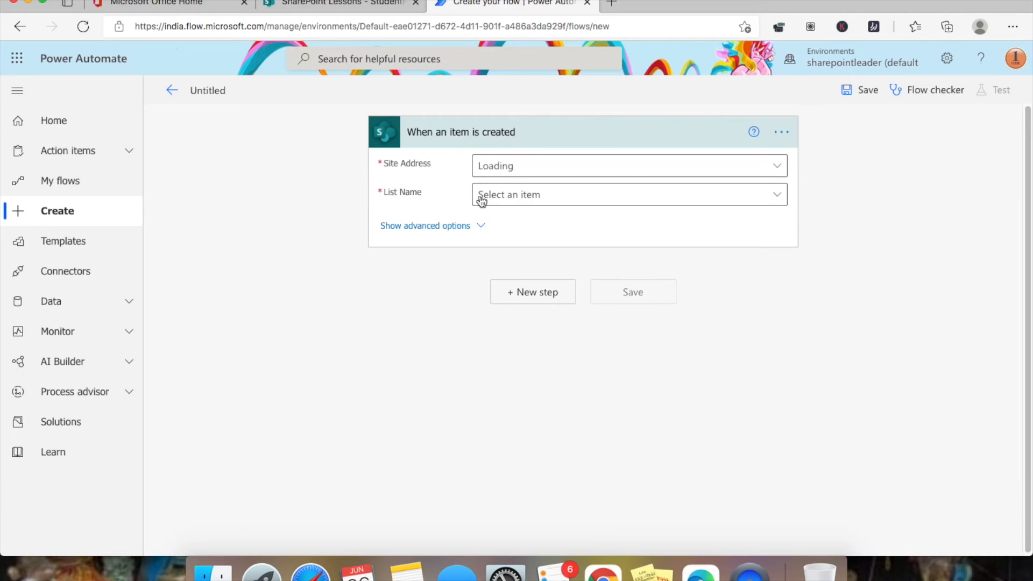
- Set the trigger's Site Address to SharePoint Lessons by searching 'less'
left_click(780, 168)
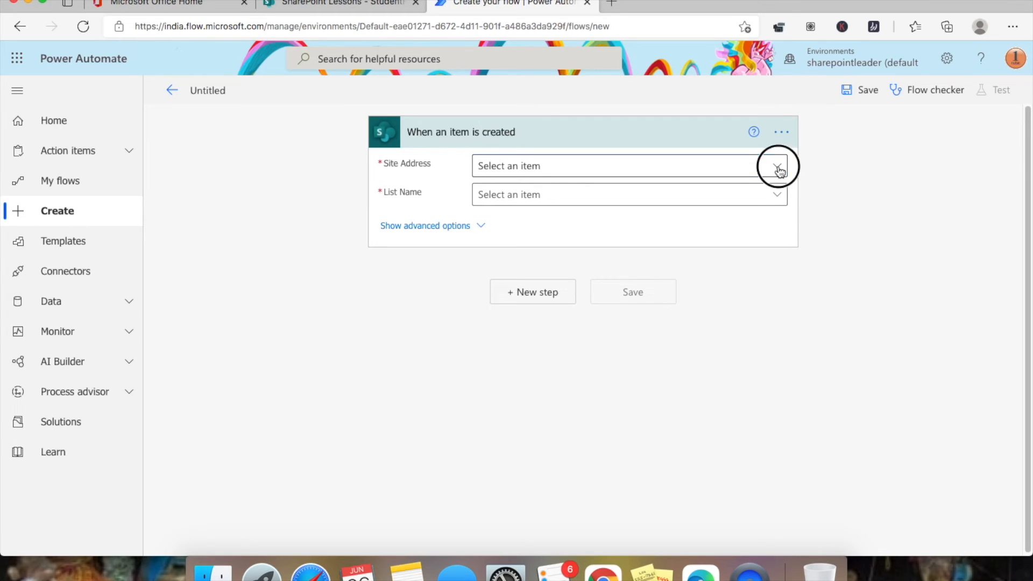
left_click(323, 4)
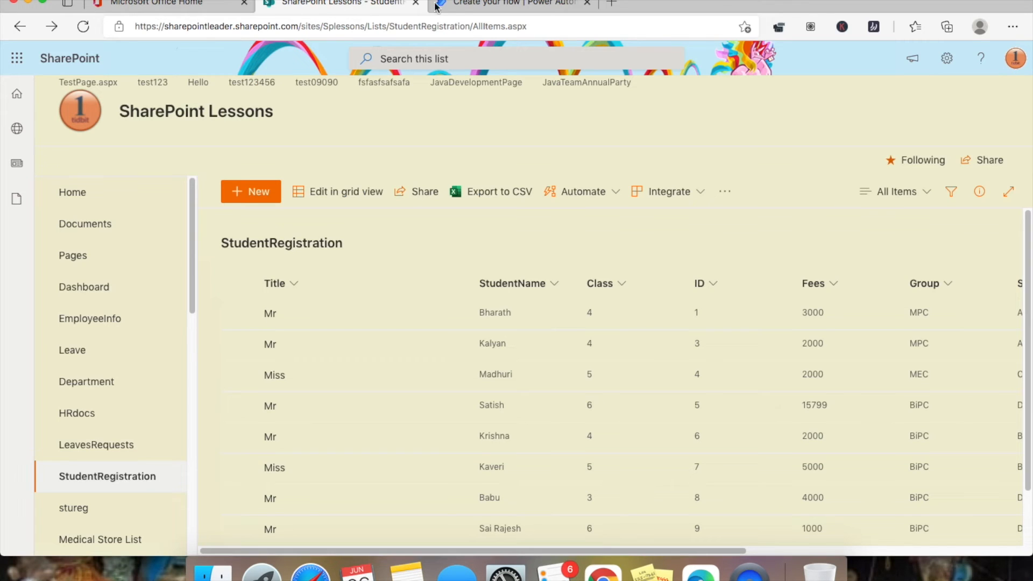
left_click(499, 7)
left_click(585, 232)
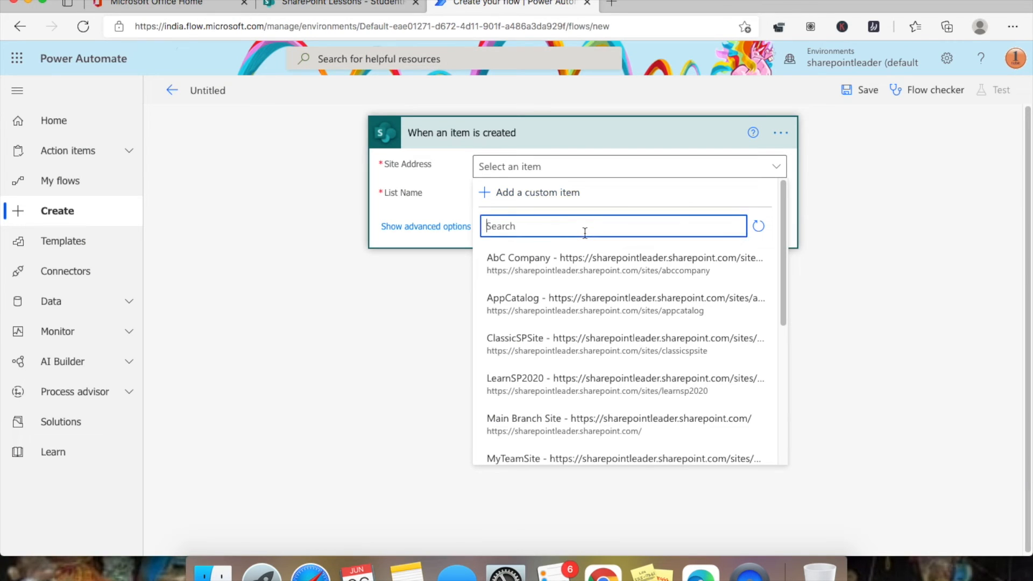
type("lessons")
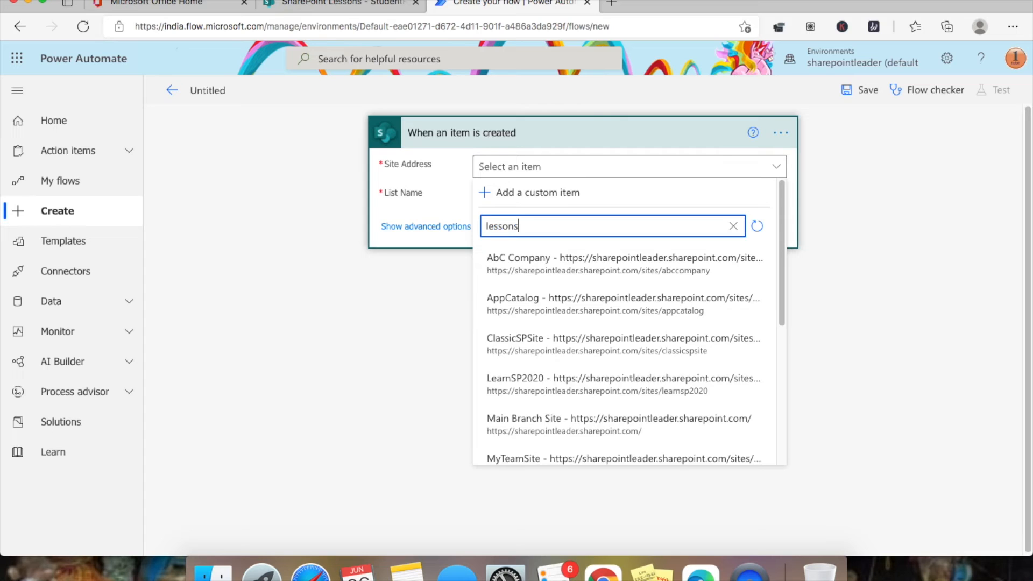
left_click(694, 311)
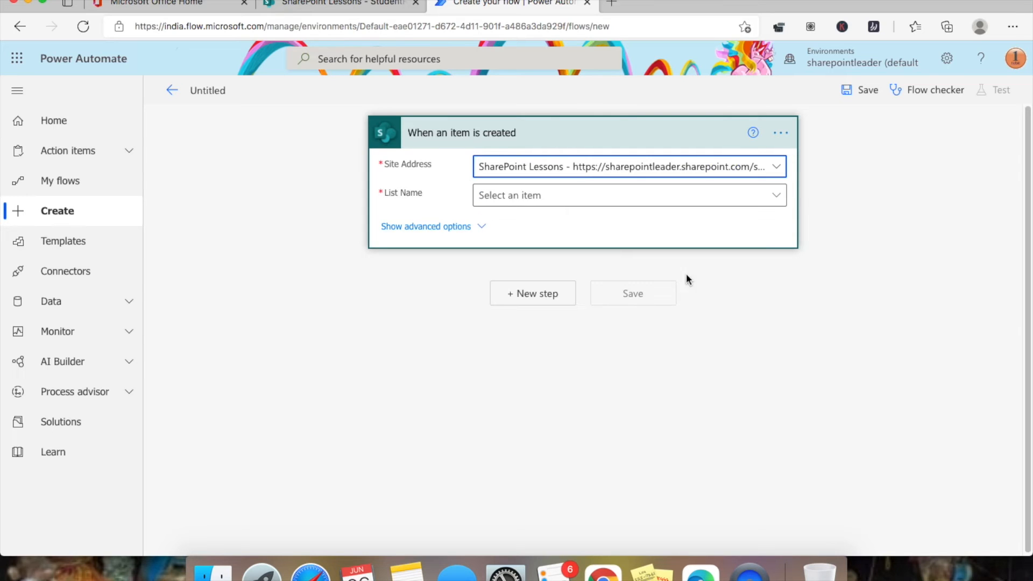
left_click(341, 15)
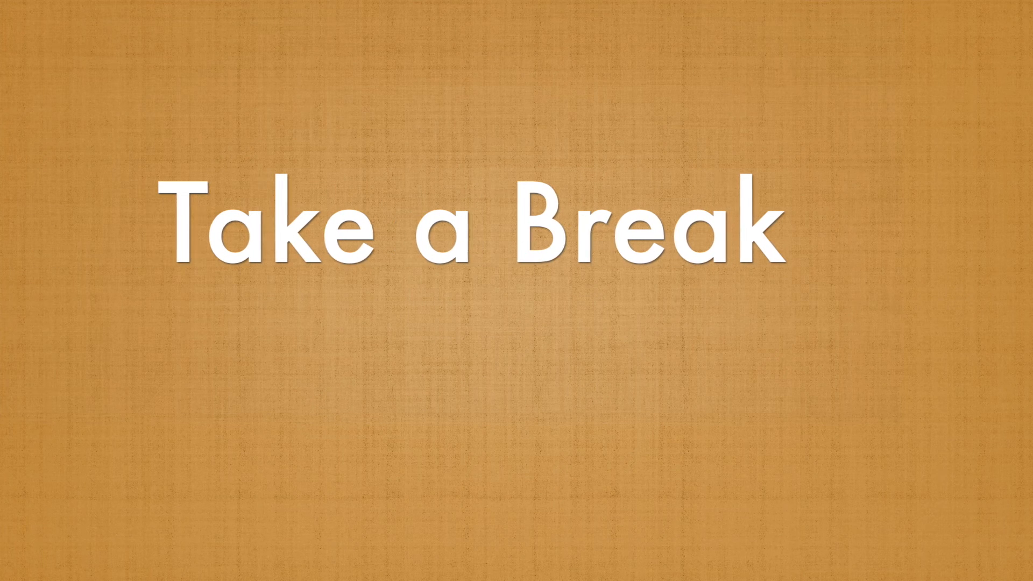
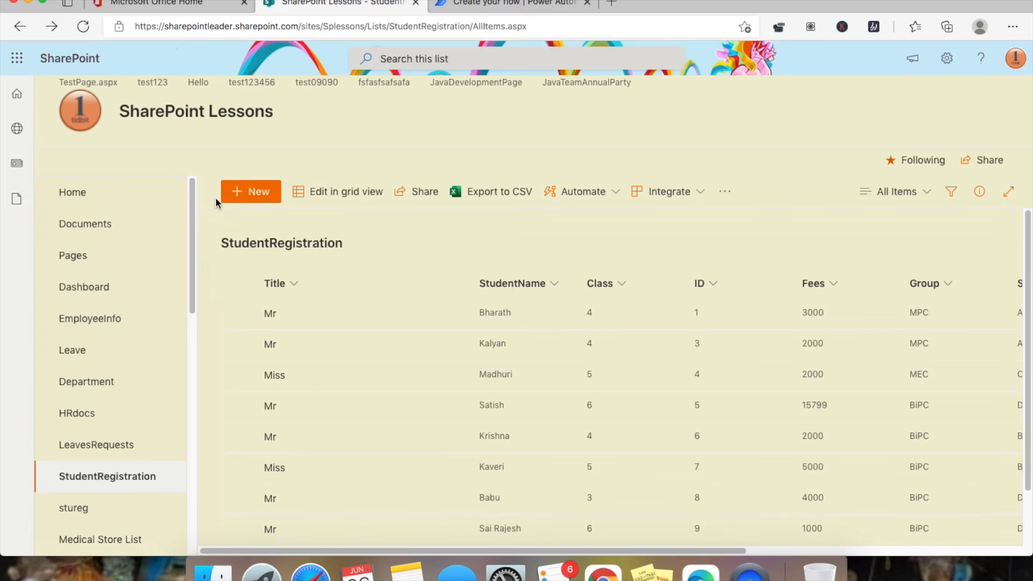
- Set the trigger's List Name to StudentRegistration, searched as 'stude', and show its advanced options
left_click(499, 4)
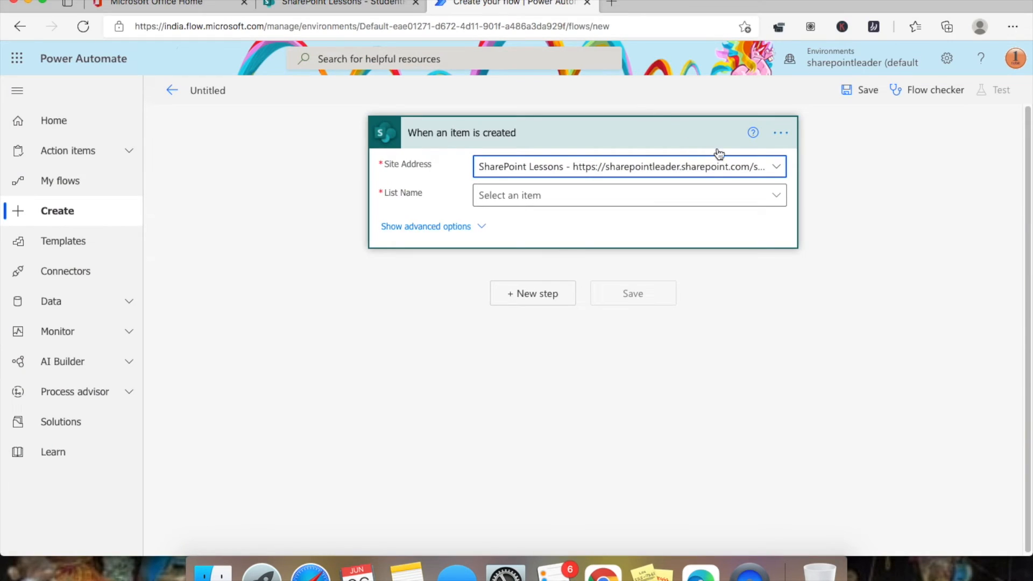
left_click(779, 200)
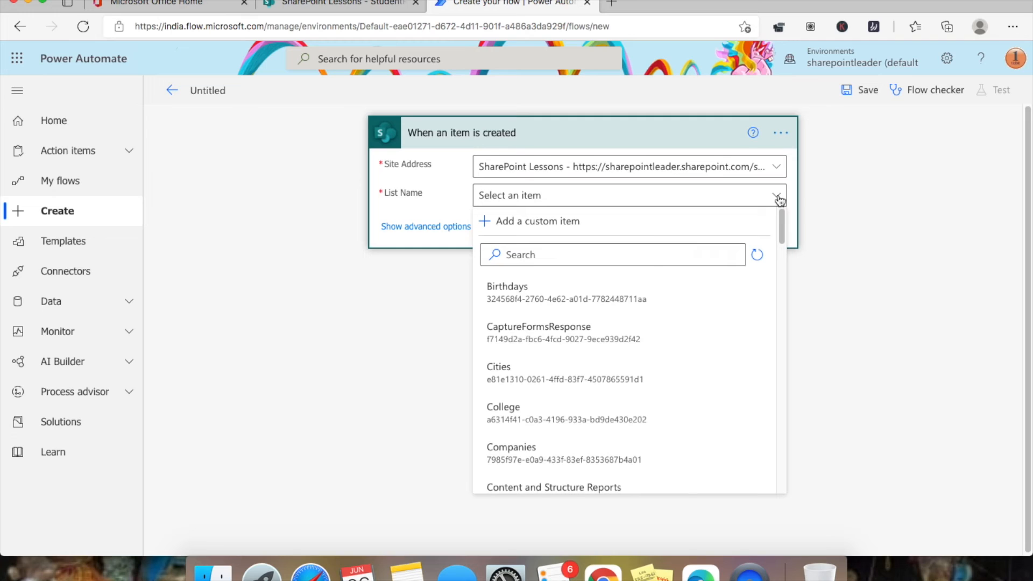
left_click(640, 257)
type("stude")
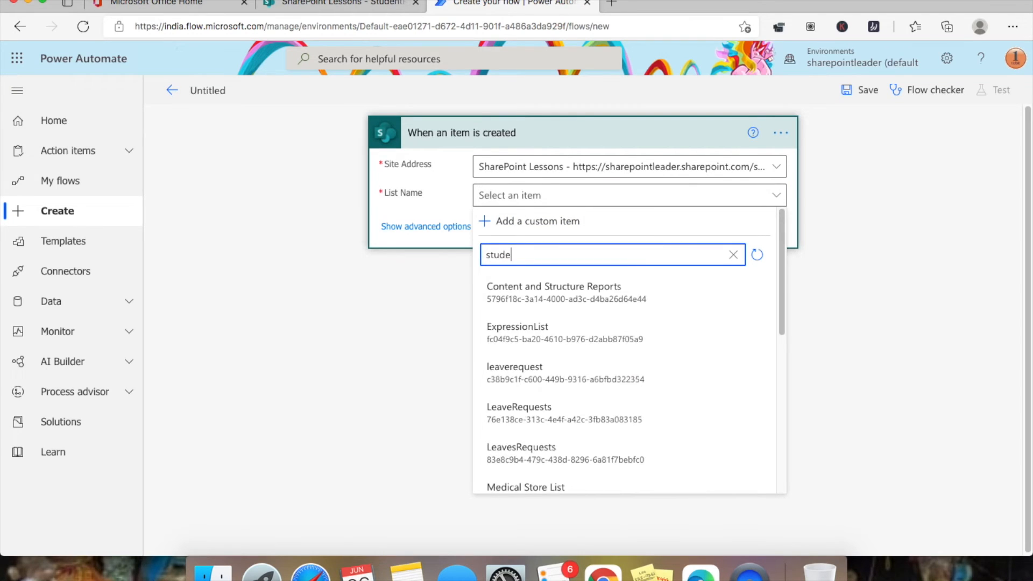
left_click(675, 330)
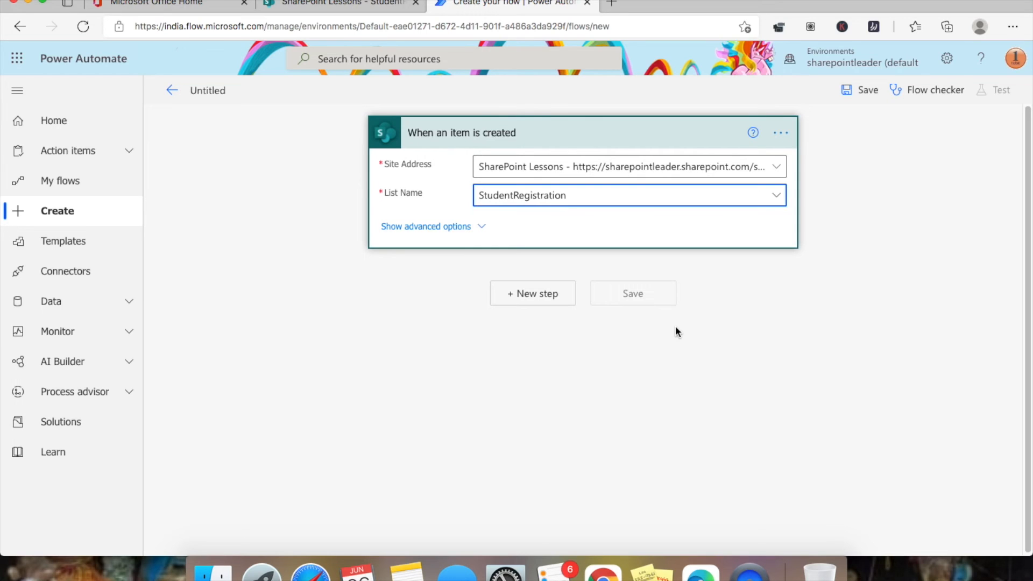
left_click(481, 228)
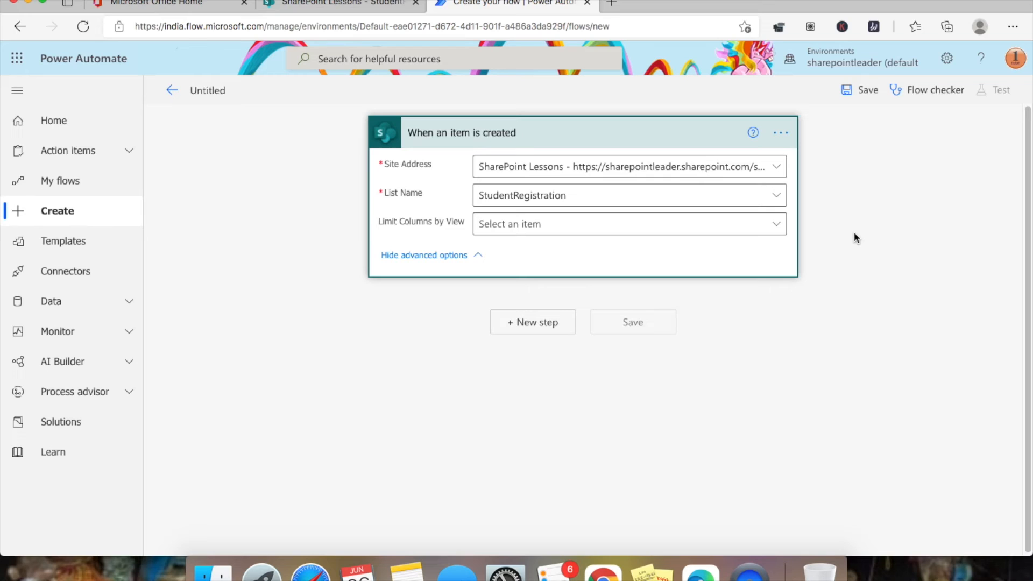
- Add a Send an email (V2) step after the trigger by searching 'send an'
left_click(529, 324)
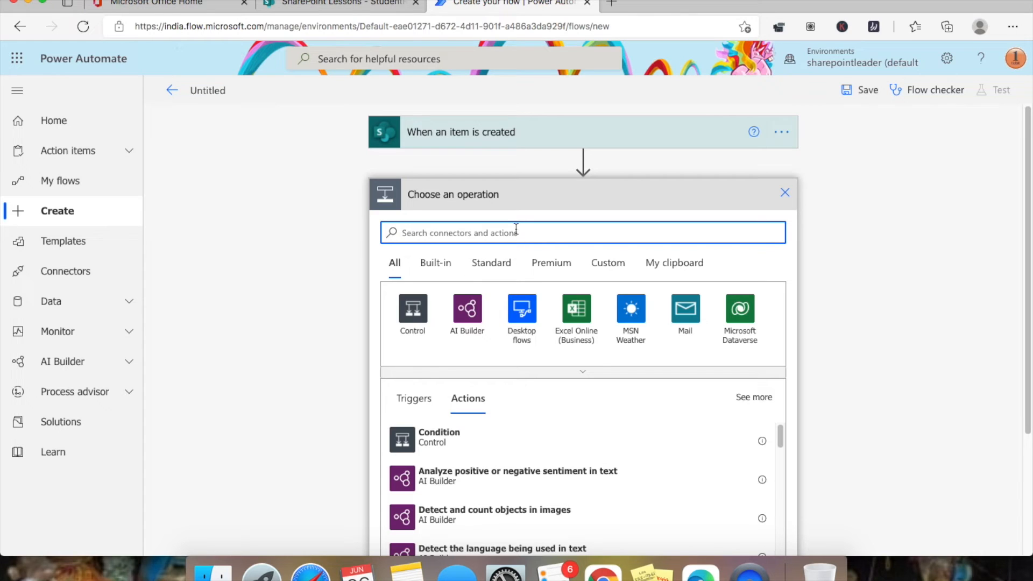
type("send an")
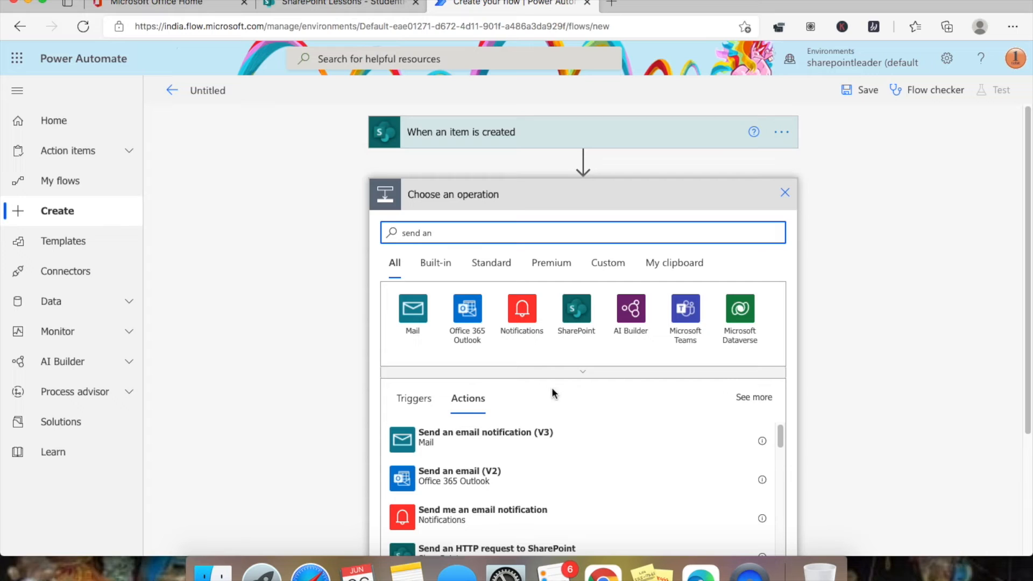
scroll(555, 393, "down", 5)
scroll(540, 395, "up", 1)
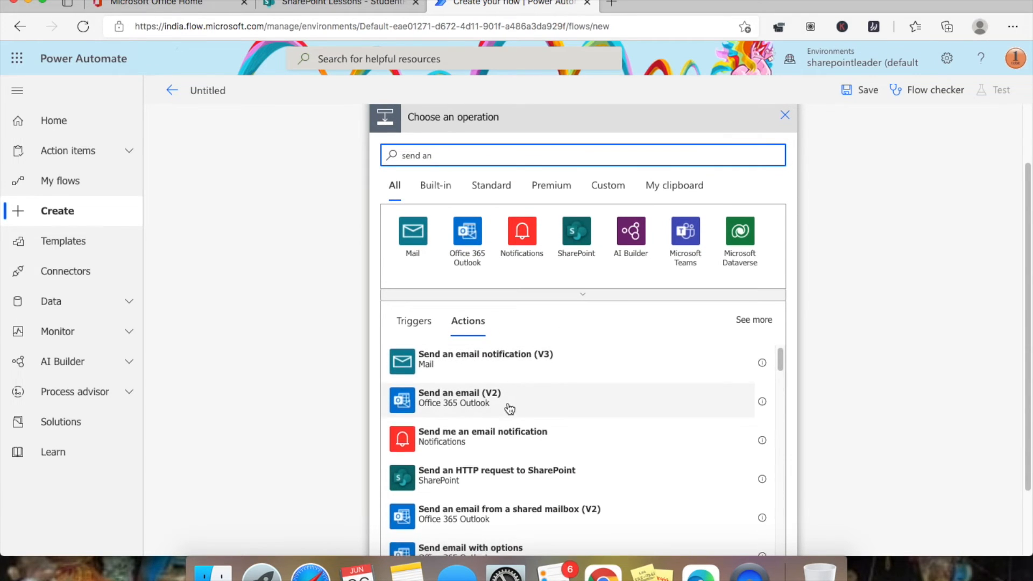
left_click(471, 401)
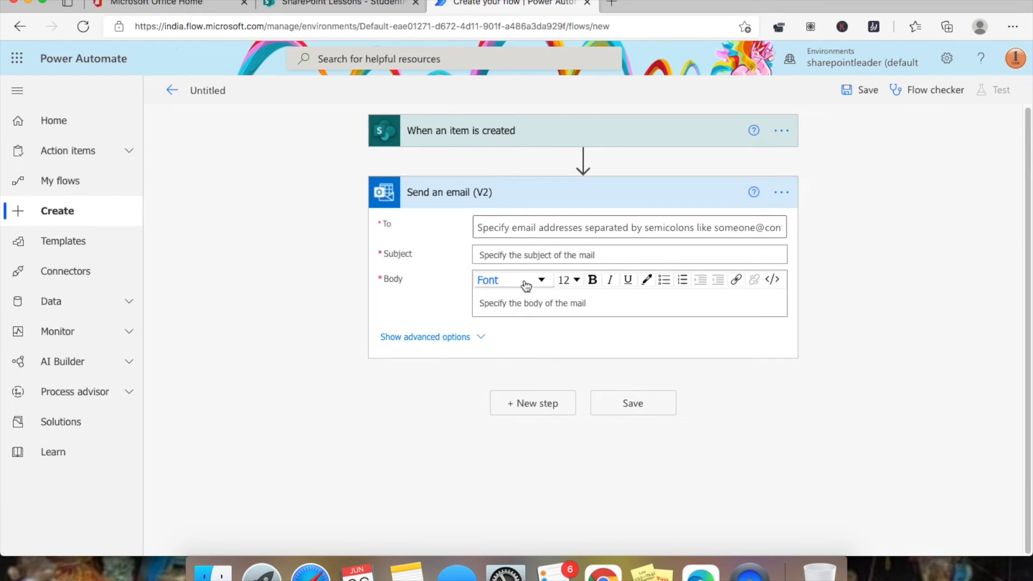
- Address the email to the suggested teacher account, with subject 'An item is created' and body start
left_click(519, 228)
type("bharath")
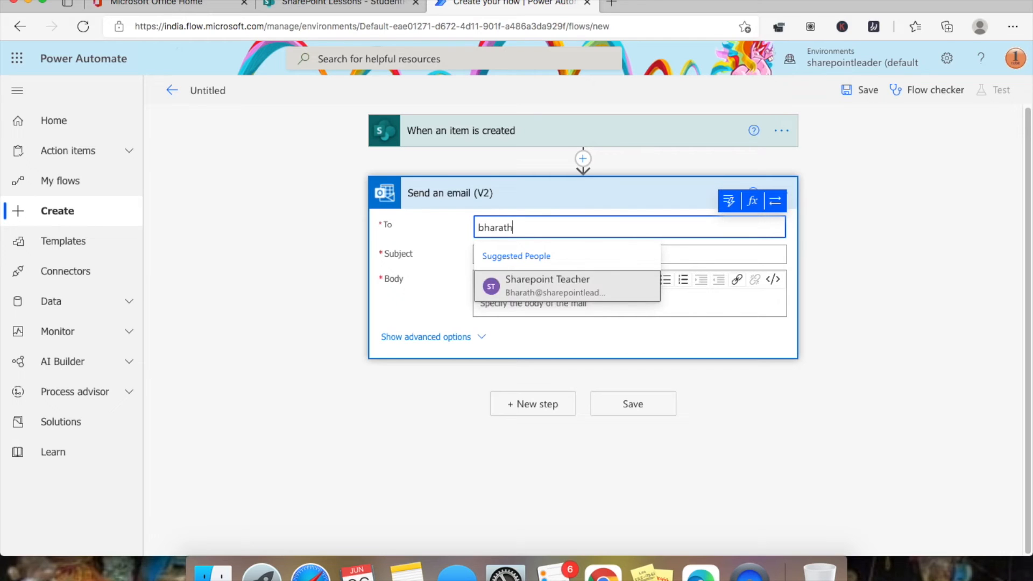
left_click(582, 293)
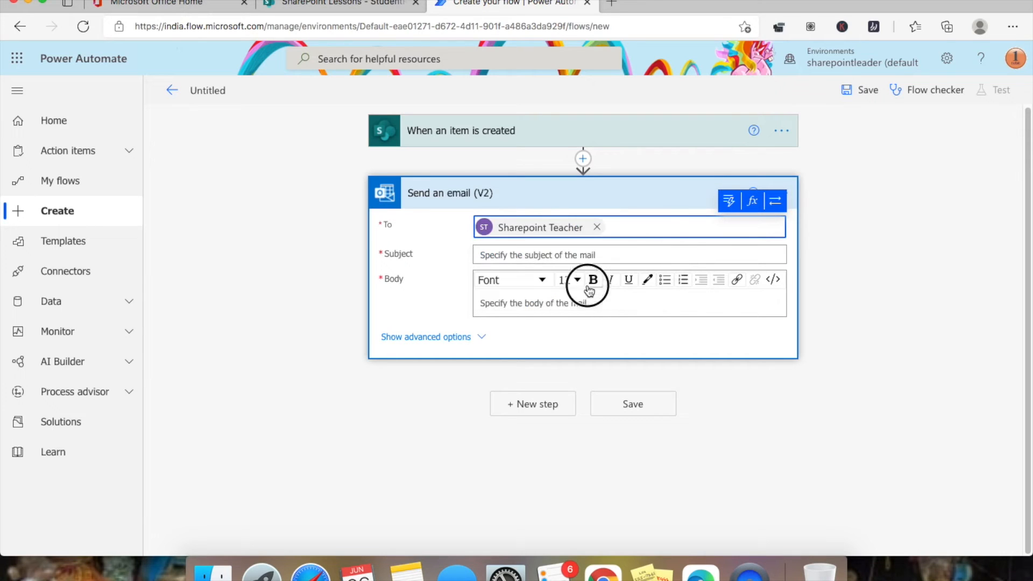
left_click(507, 255)
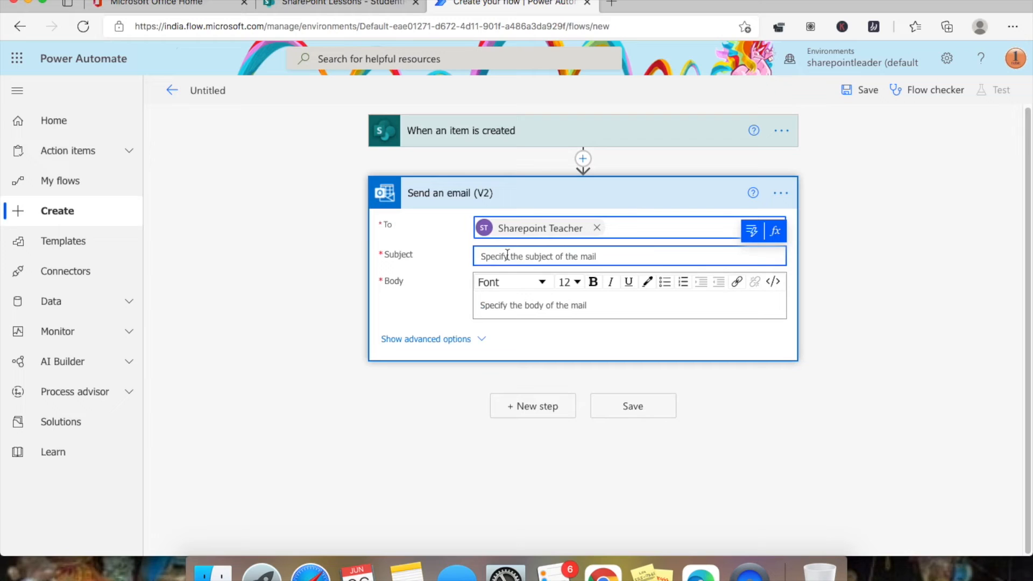
type("An item is created")
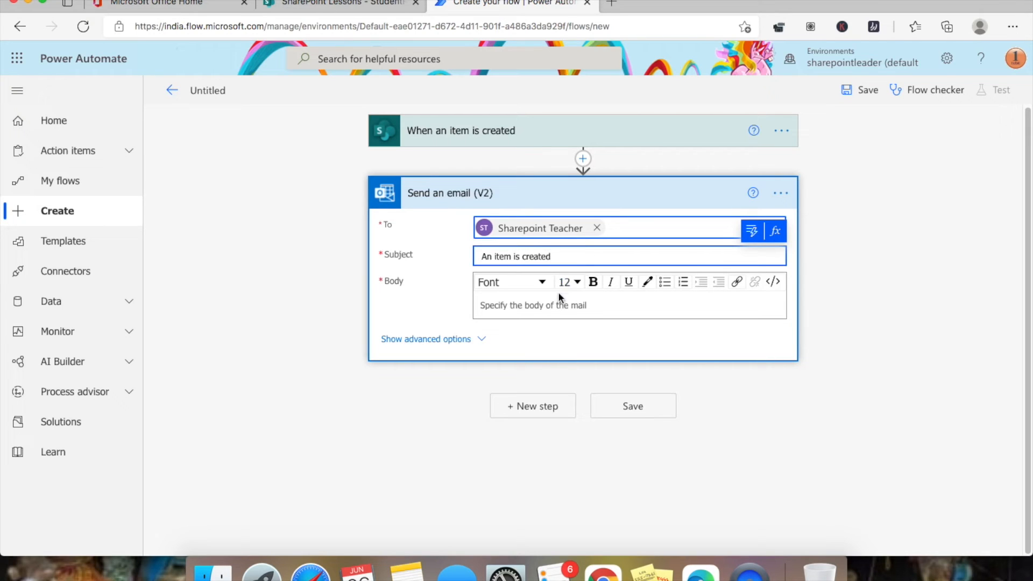
left_click(557, 302)
type("An item is created with ID:")
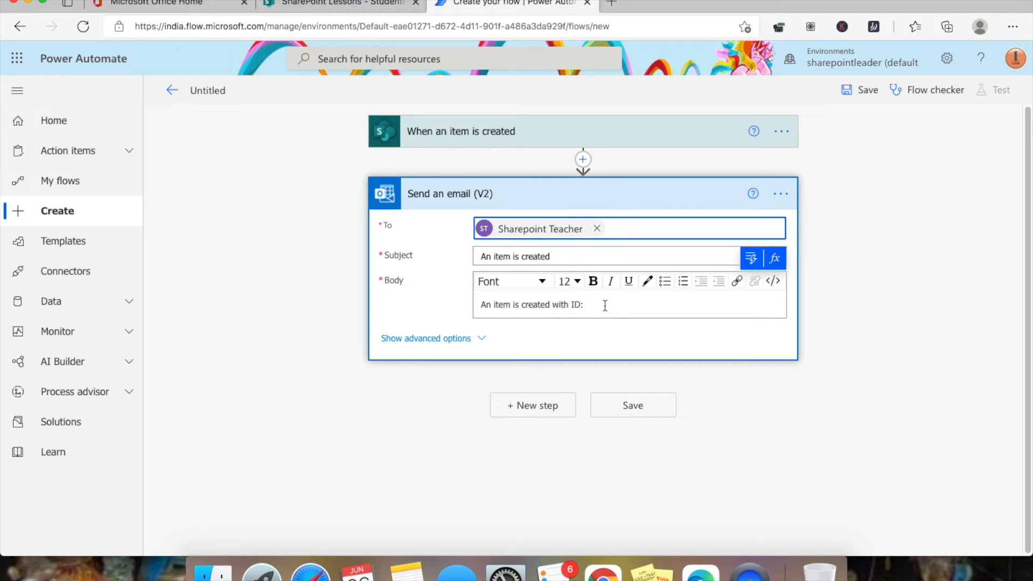
- Insert the new item's ID into the email body, followed by a Details line
left_click(751, 257)
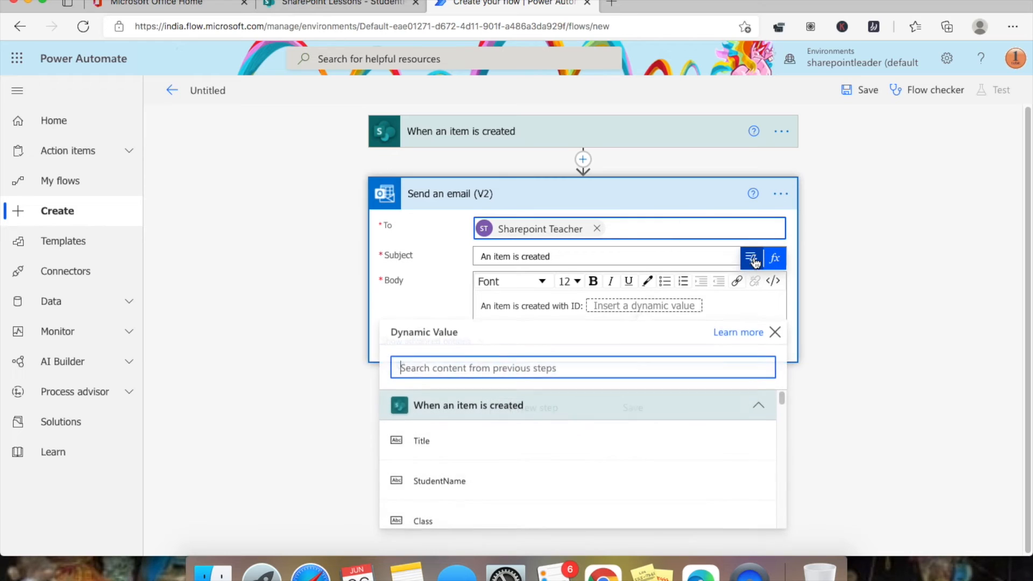
scroll(565, 433, "down", 2)
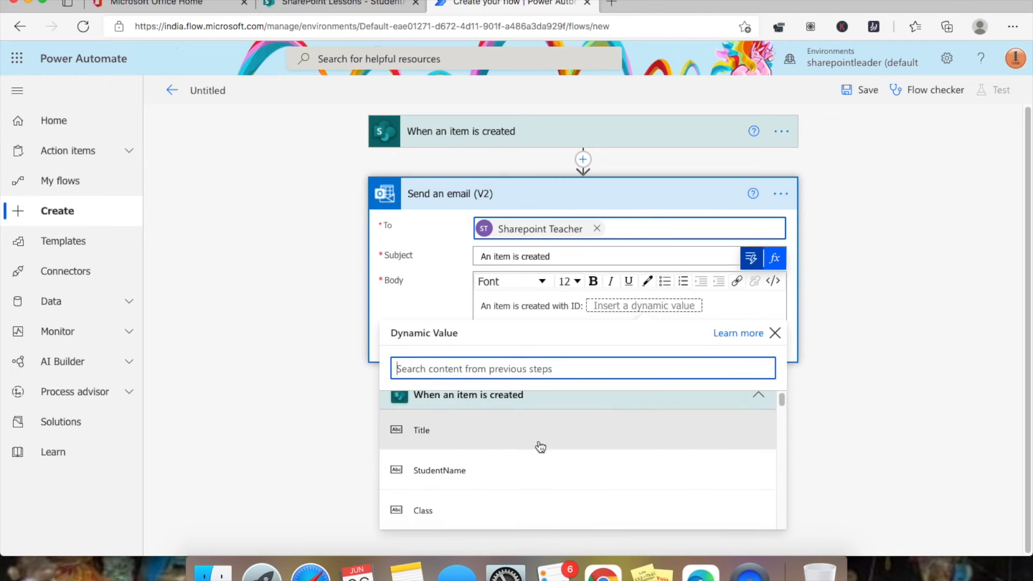
scroll(521, 472, "down", 5)
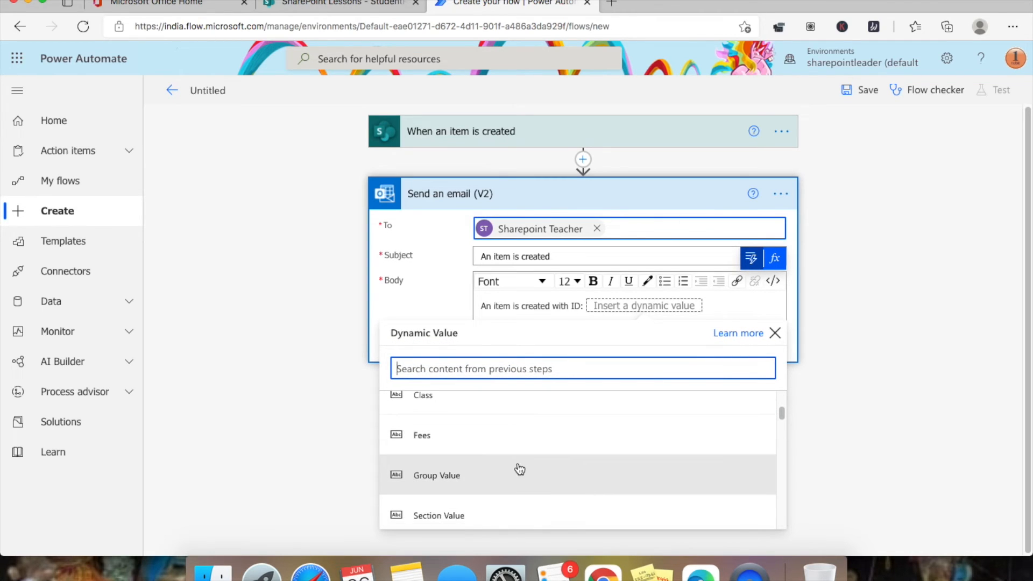
scroll(515, 449, "down", 10)
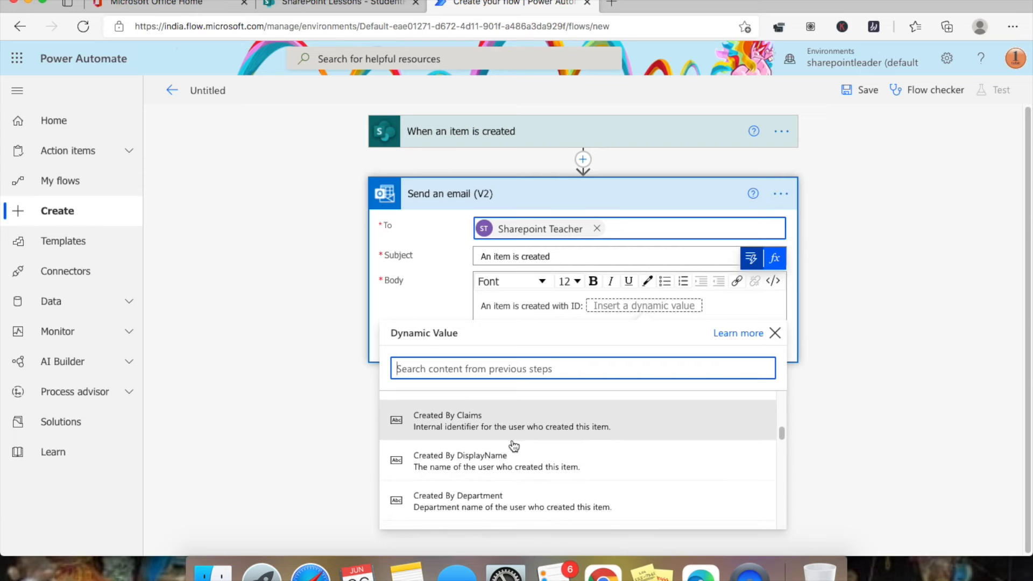
scroll(514, 447, "down", 8)
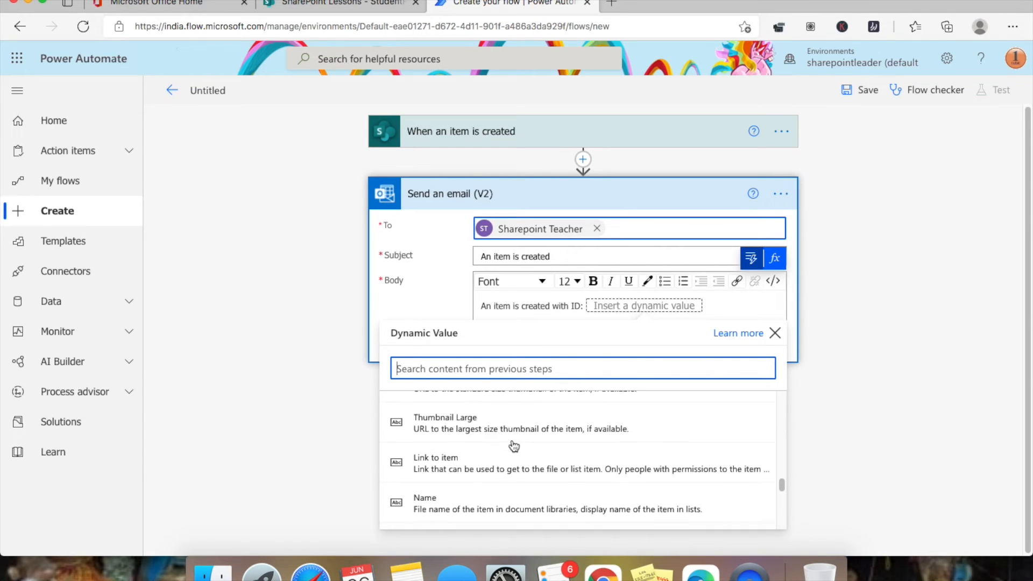
scroll(514, 447, "down", 3)
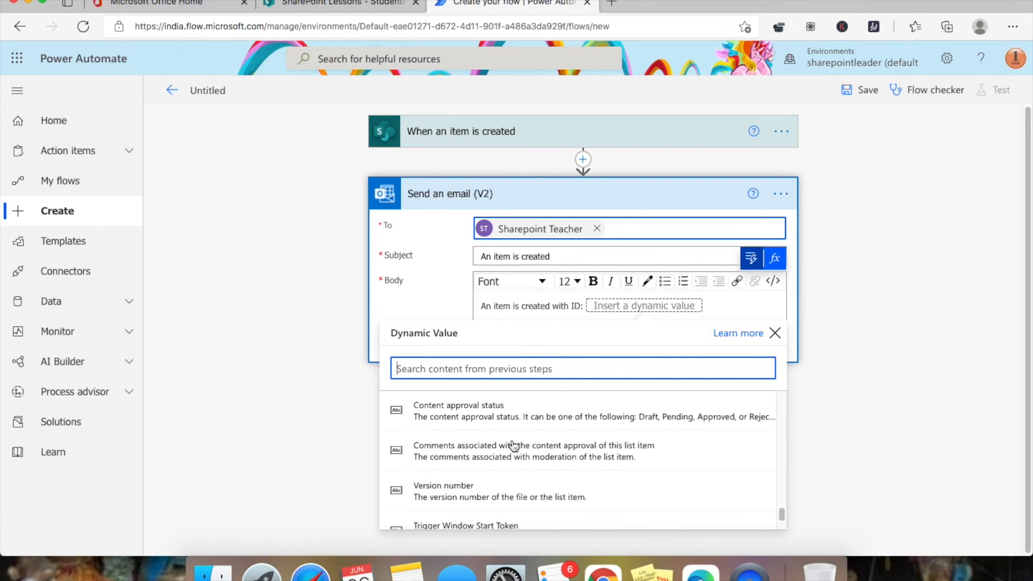
left_click(493, 364)
type("id")
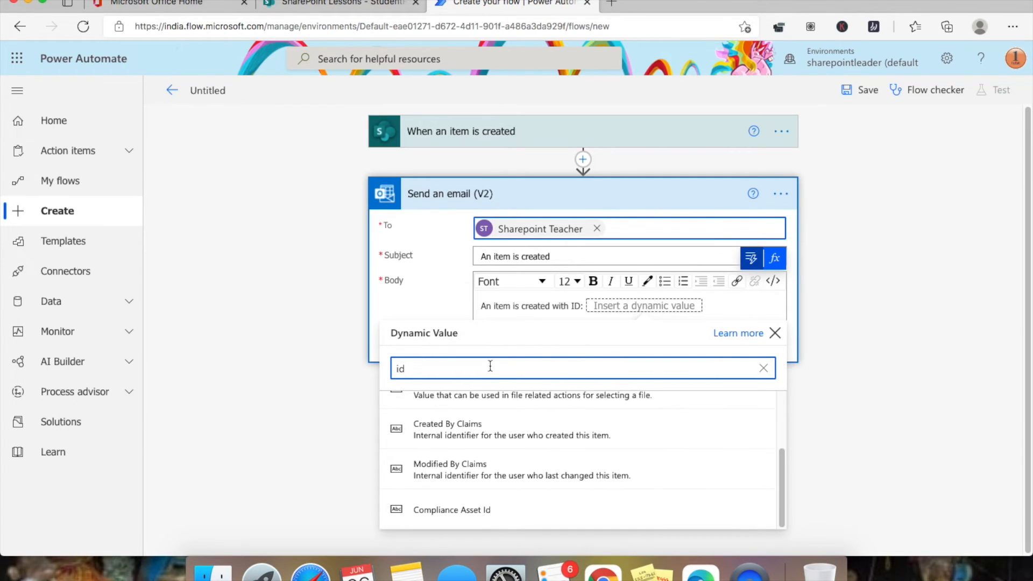
scroll(493, 434, "up", 2)
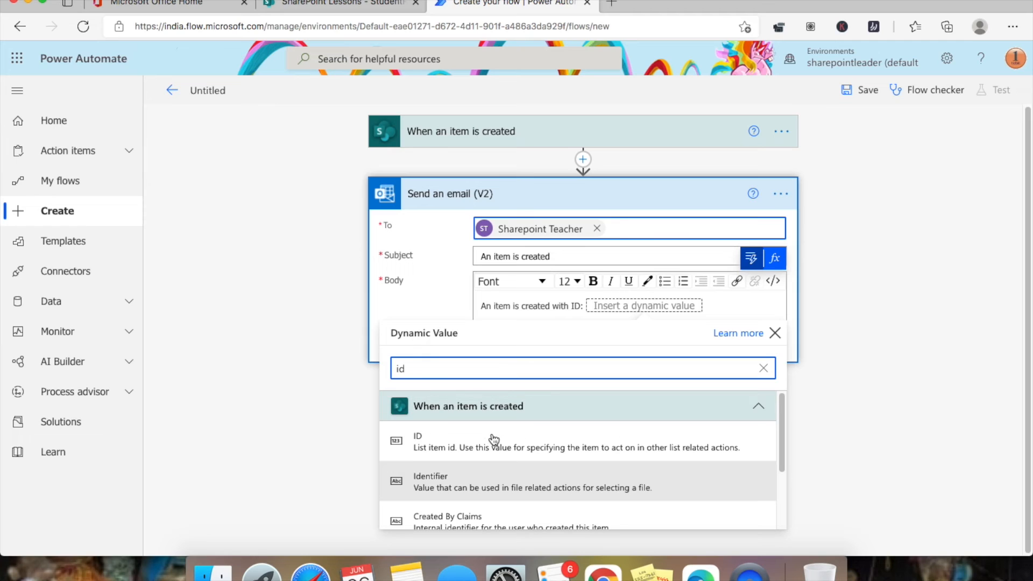
left_click(493, 441)
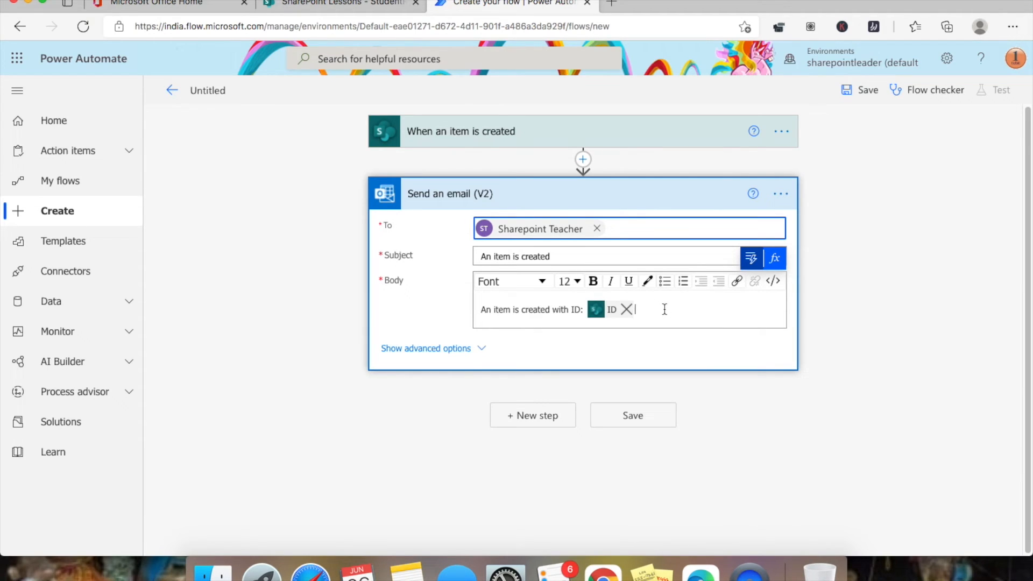
key("Return")
key("Return")
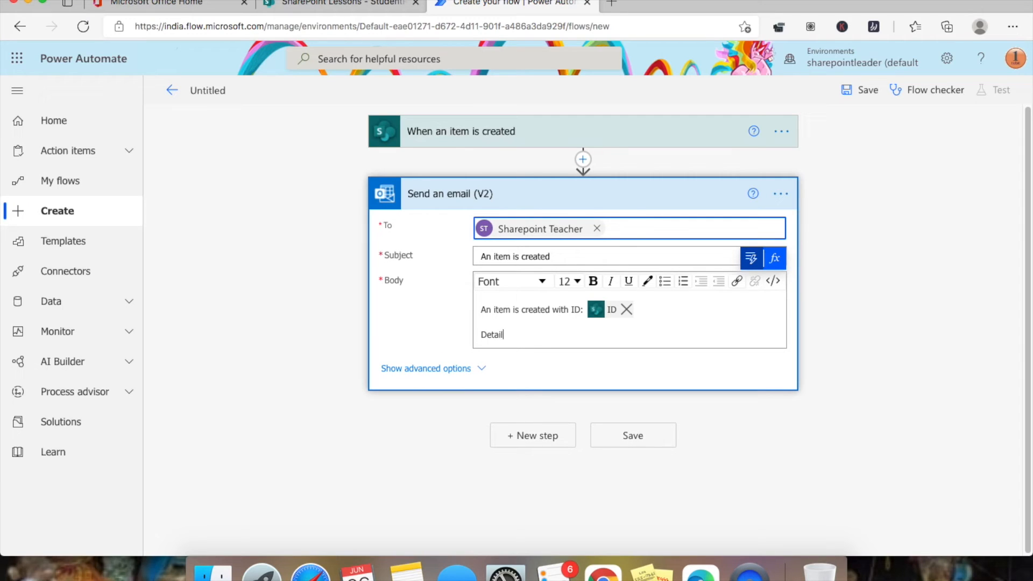
key("Return")
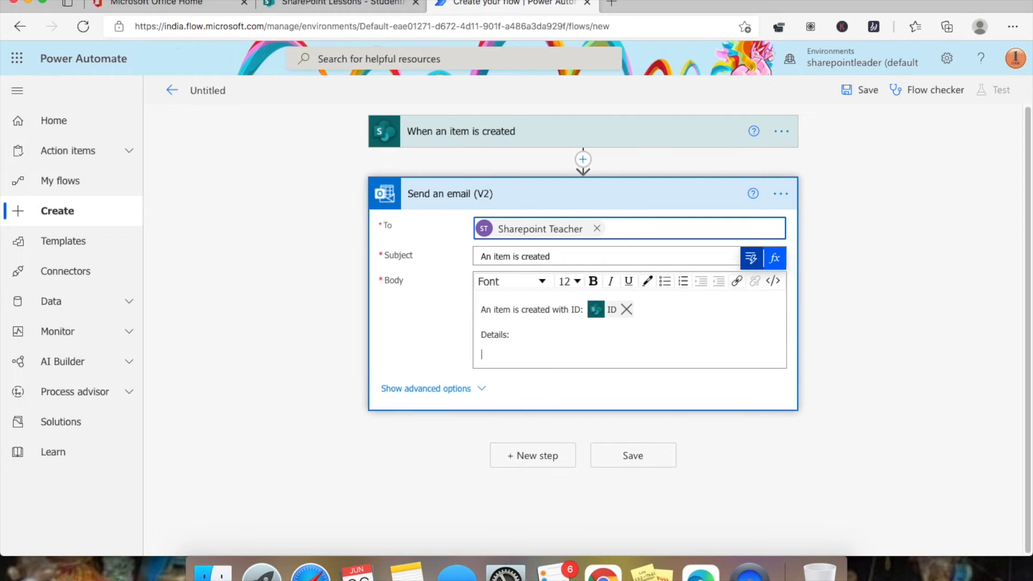
- Add the item's Title, StudentName and Class fields to the body, each on its own line
left_click(750, 263)
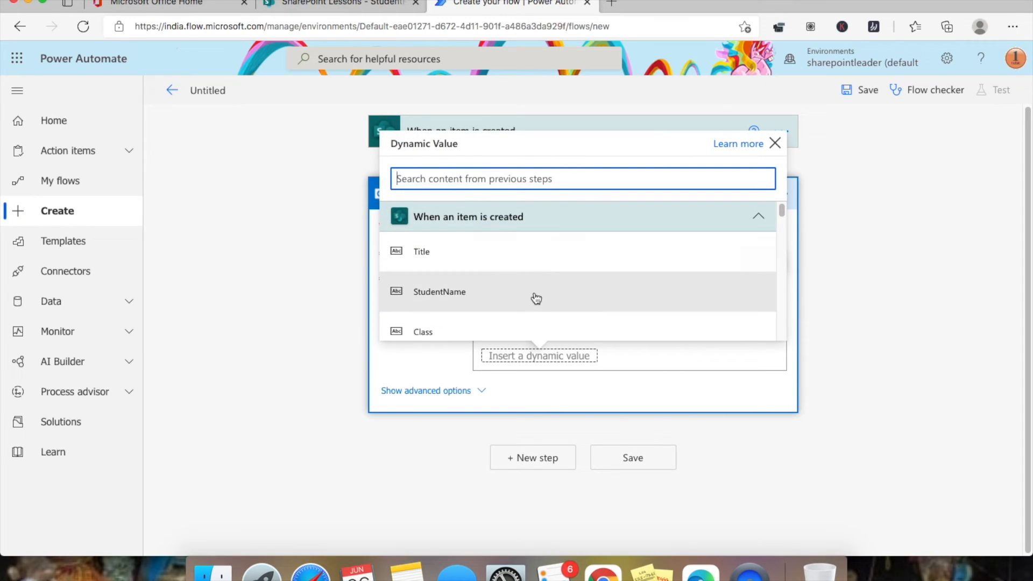
scroll(537, 316, "down", 2)
scroll(537, 290, "up", 2)
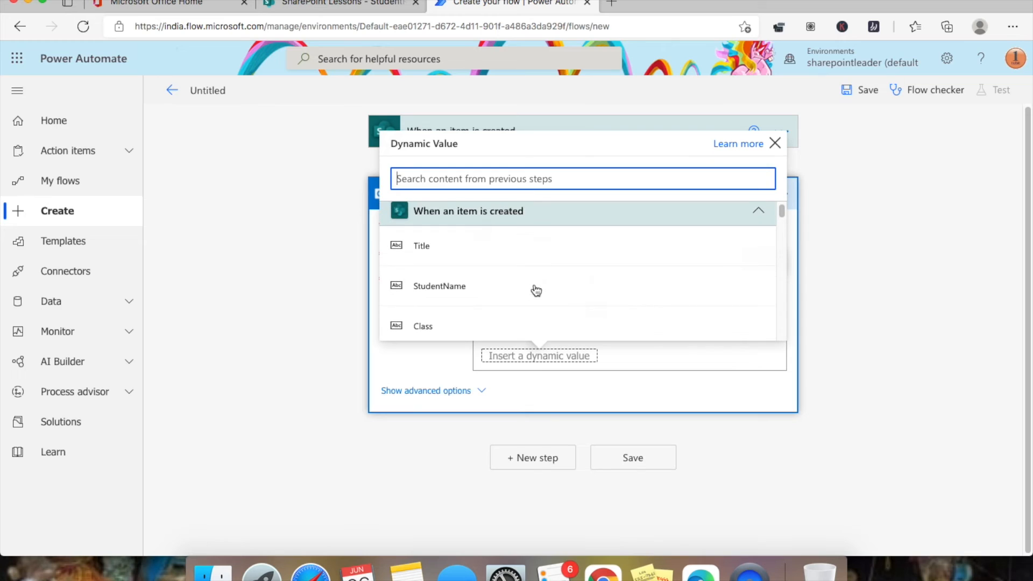
left_click(537, 251)
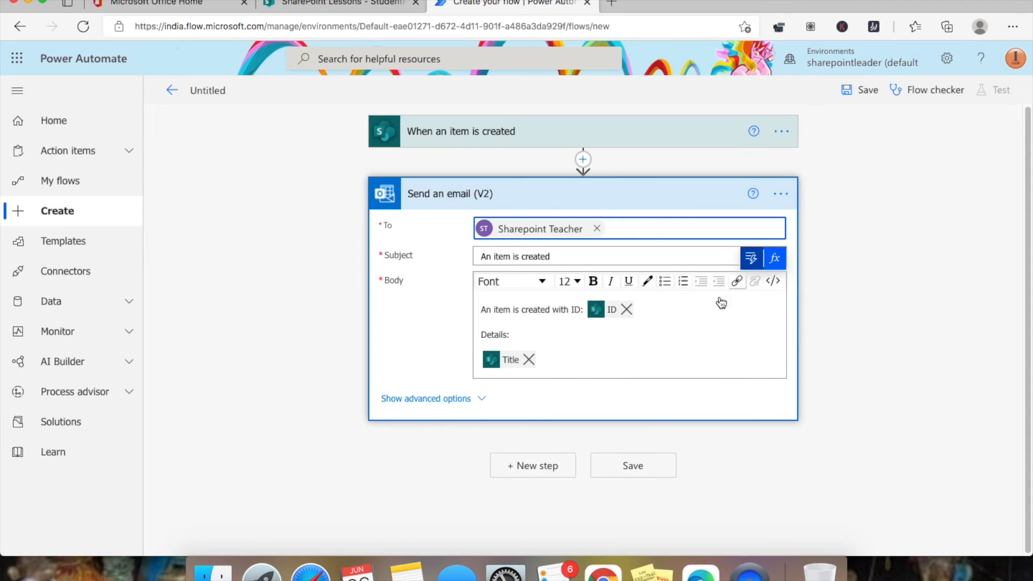
key("Return")
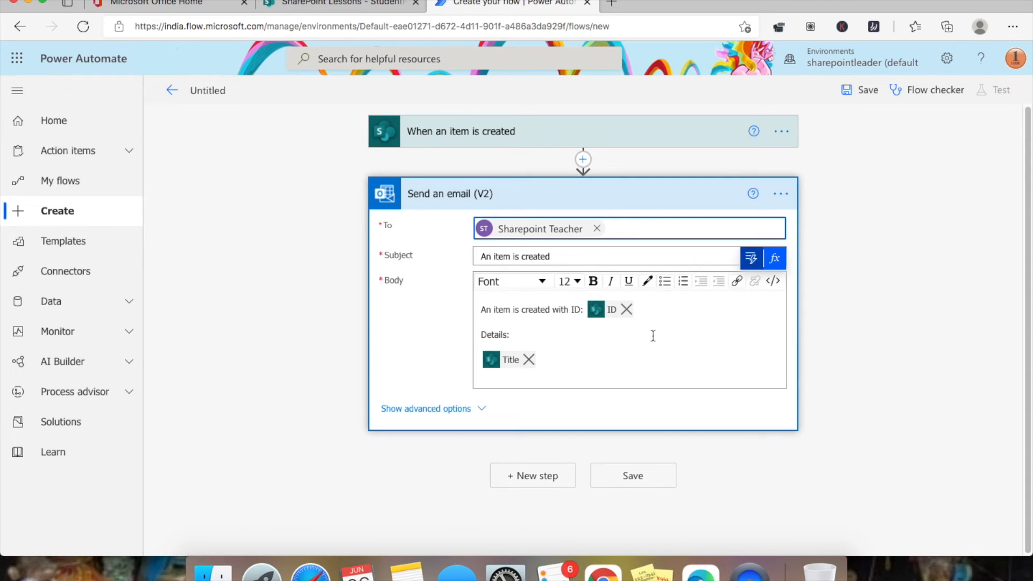
left_click(751, 260)
left_click(517, 306)
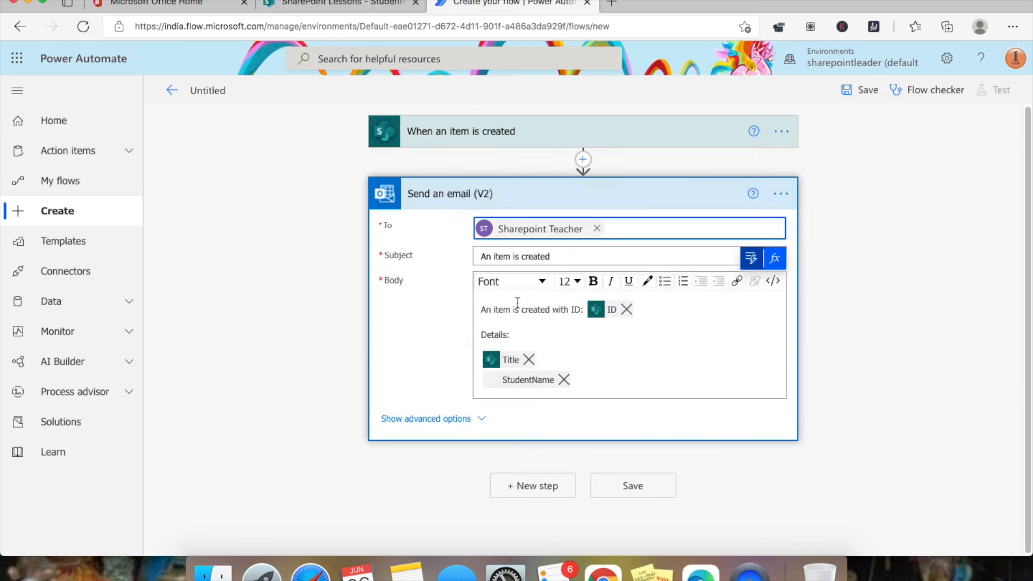
left_click(601, 382)
key("Return")
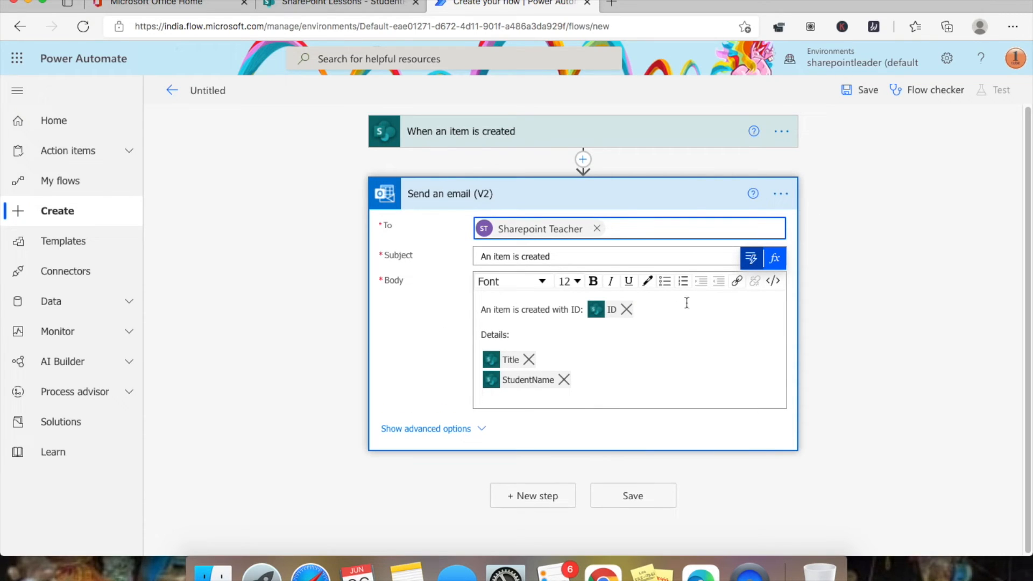
left_click(751, 259)
left_click(532, 325)
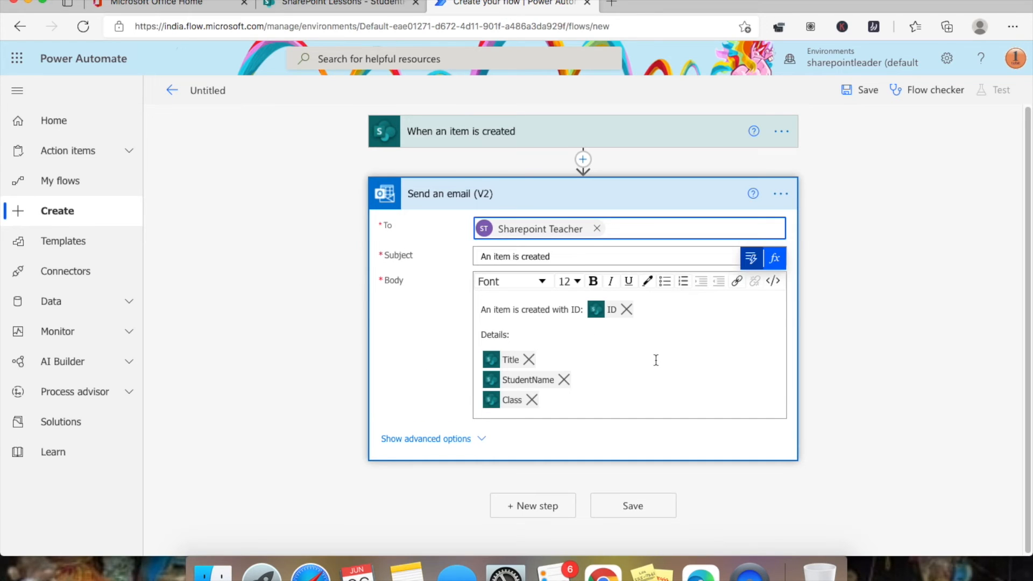
left_click(585, 401)
key("Return")
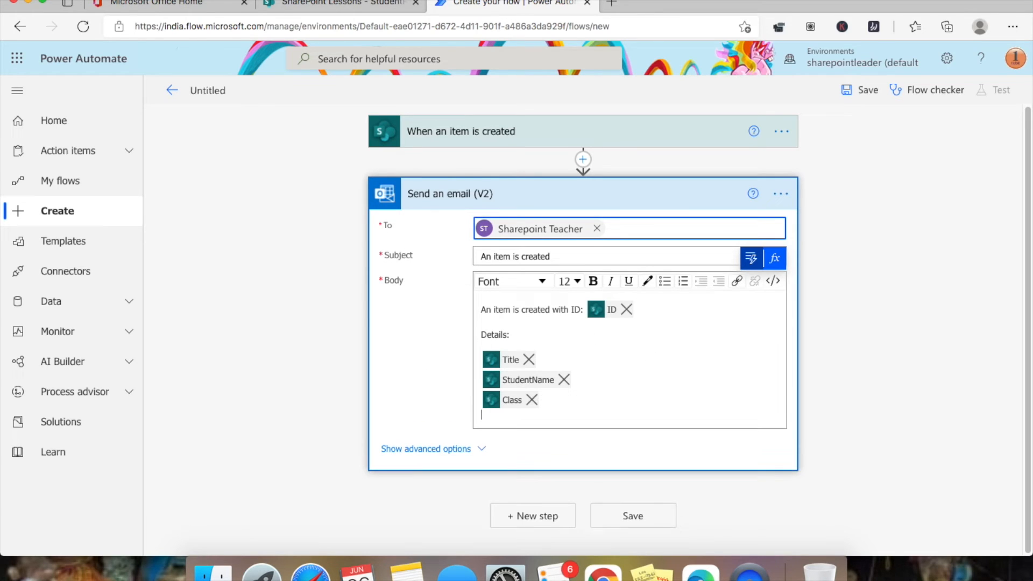
- Add the Fees, Group Value and Section Value fields on separate lines below Class
left_click(750, 259)
scroll(581, 344, "down", 2)
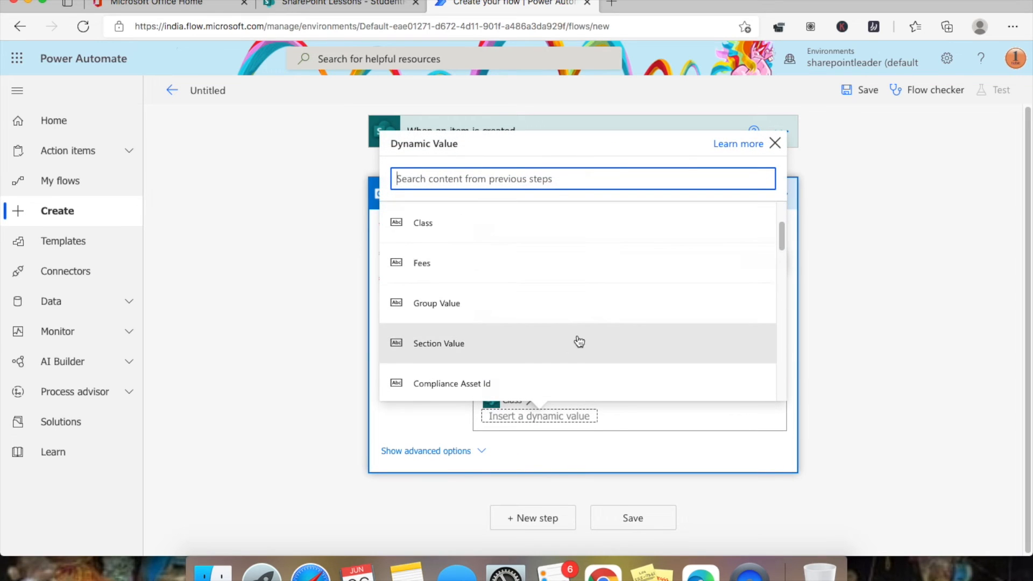
left_click(573, 269)
key("Return")
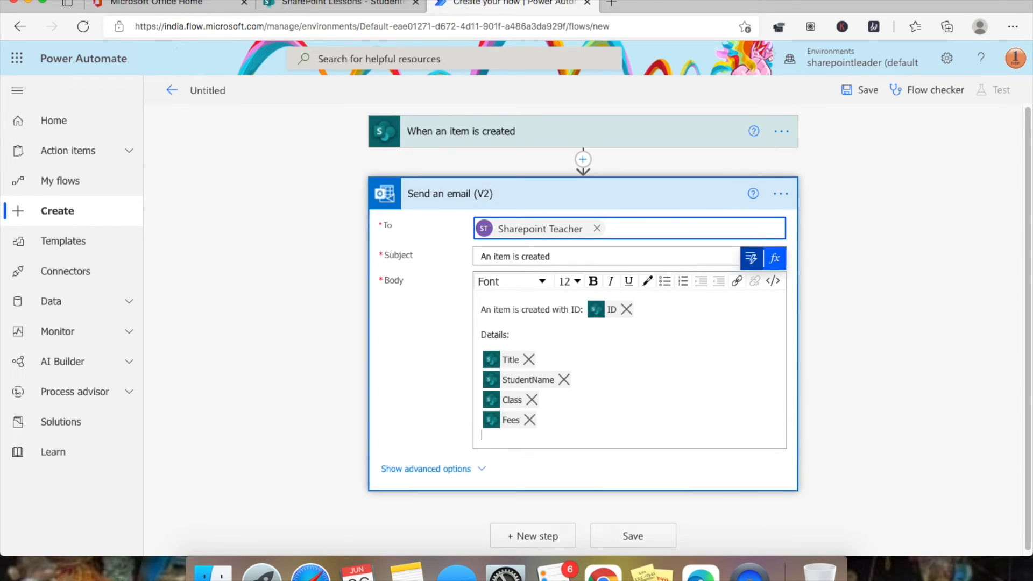
left_click(750, 259)
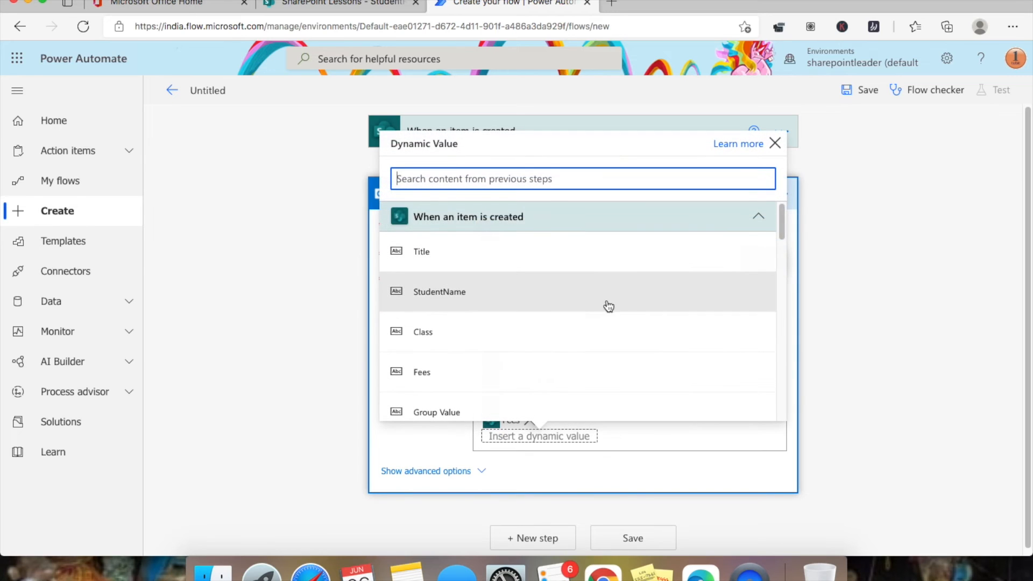
scroll(511, 334, "down", 1)
left_click(475, 358)
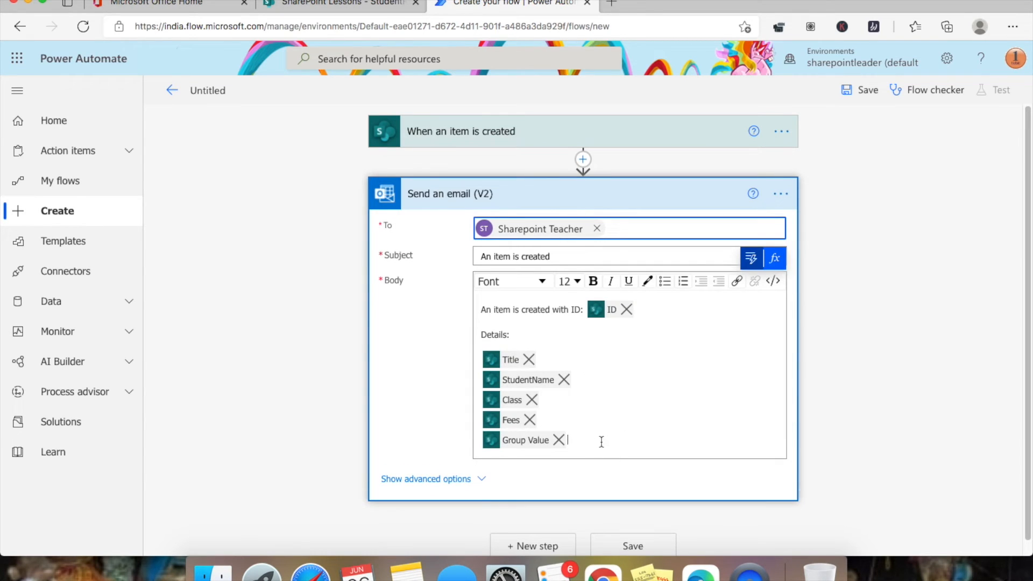
key("Return")
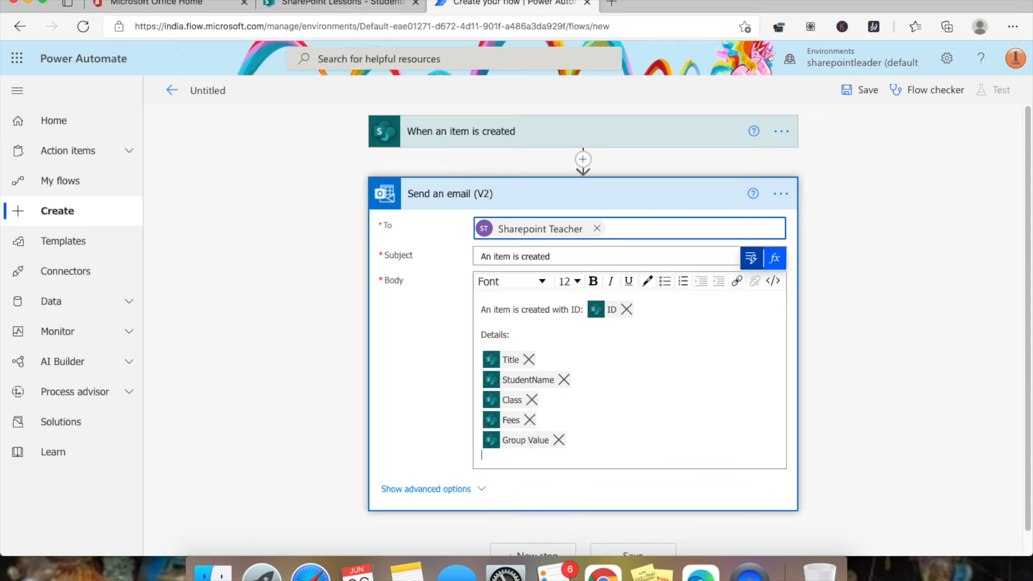
left_click(750, 267)
scroll(572, 308, "down", 2)
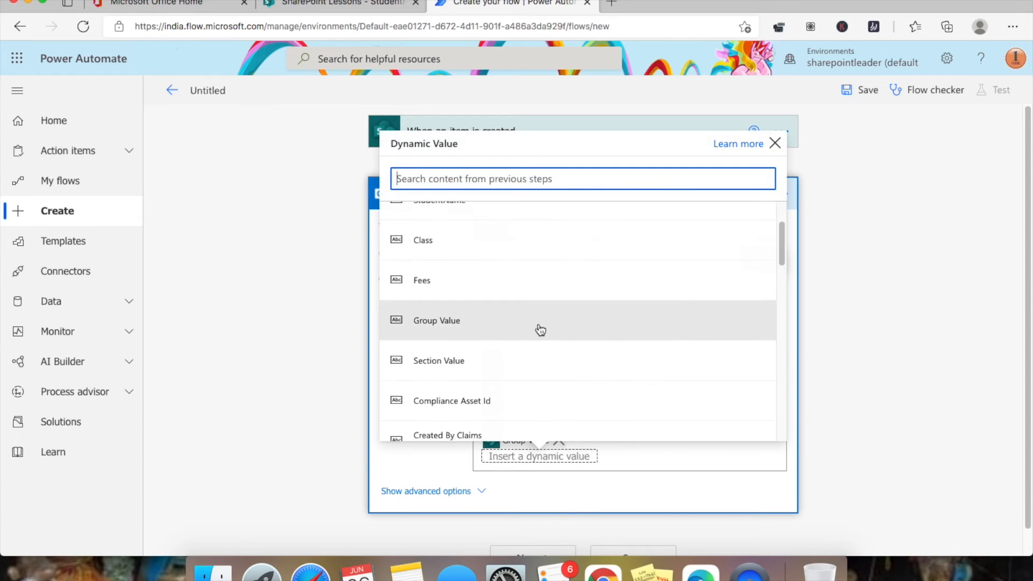
left_click(515, 354)
left_click(595, 456)
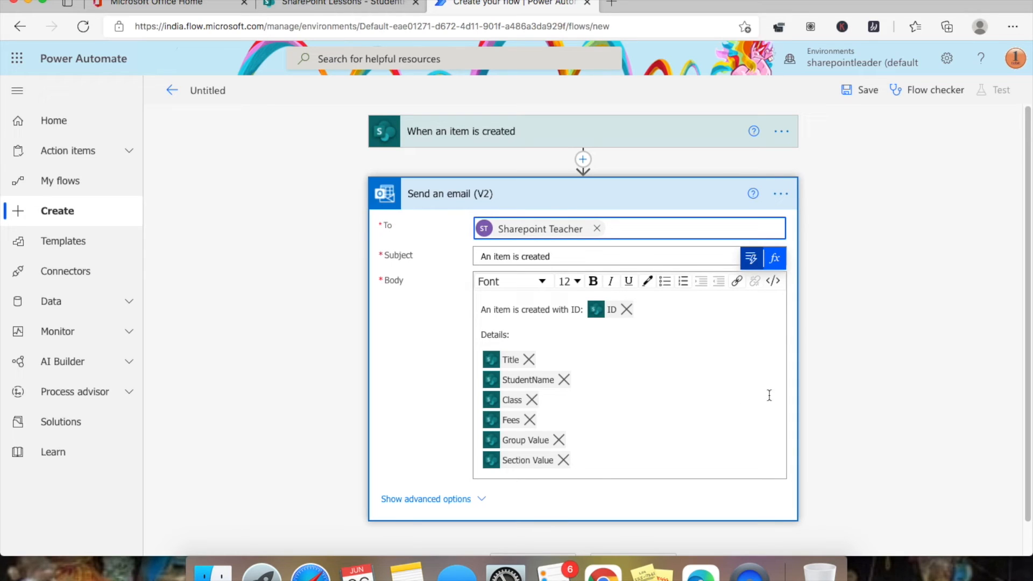
- Save the flow and start a manual test that waits for a new list item
left_click(868, 90)
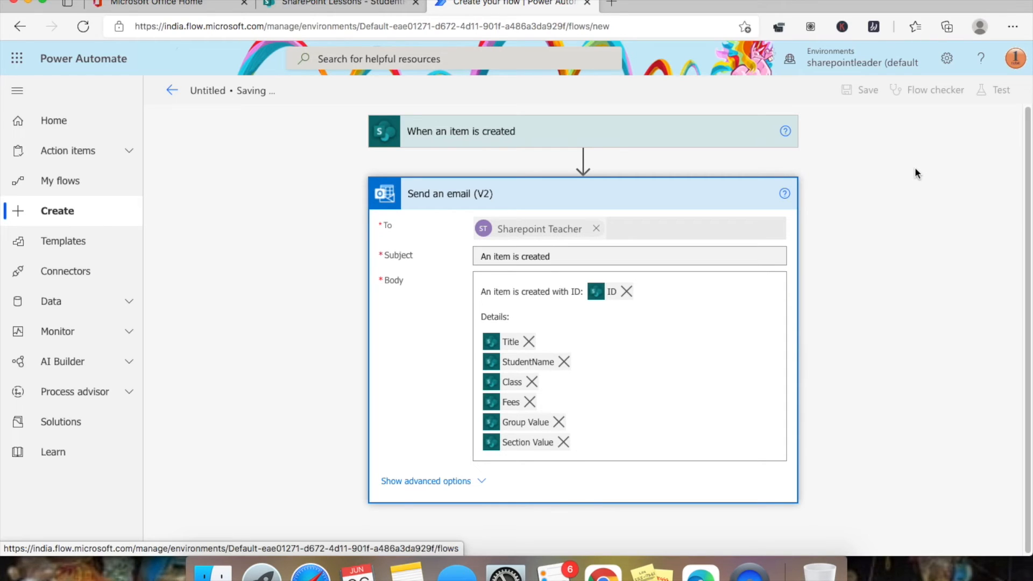
left_click(998, 93)
left_click(842, 126)
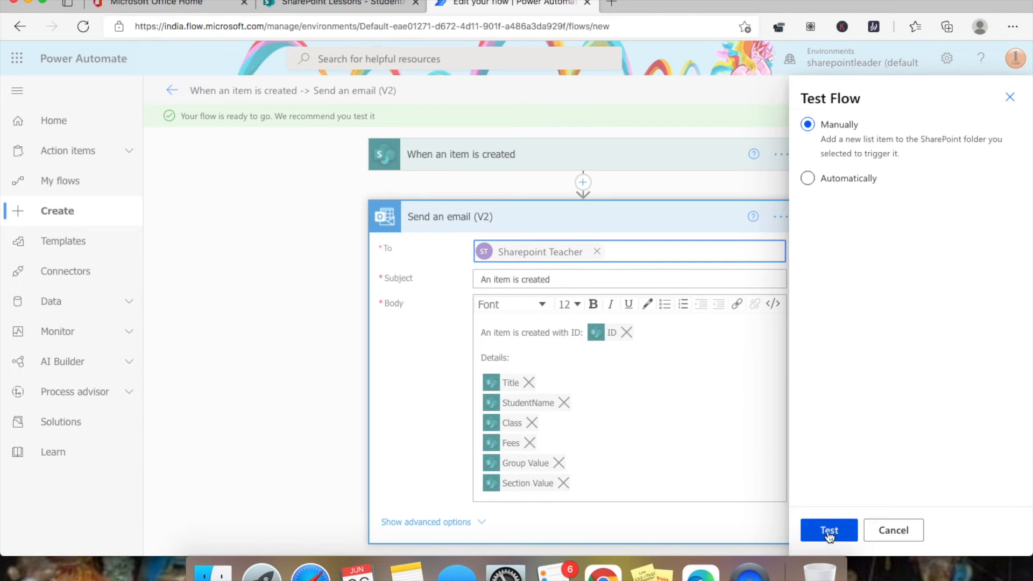
left_click(829, 532)
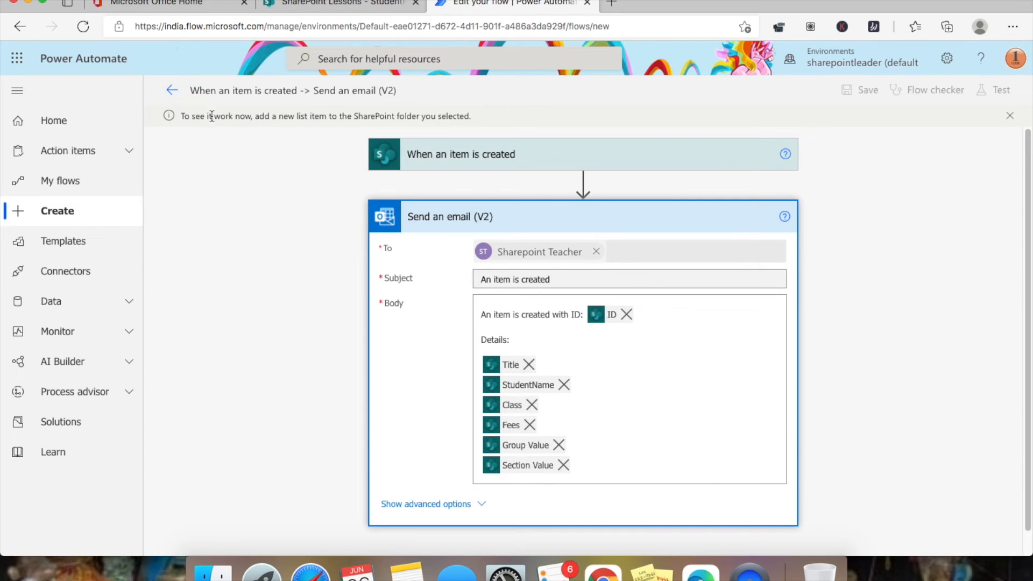
left_click_drag(256, 118, 468, 120)
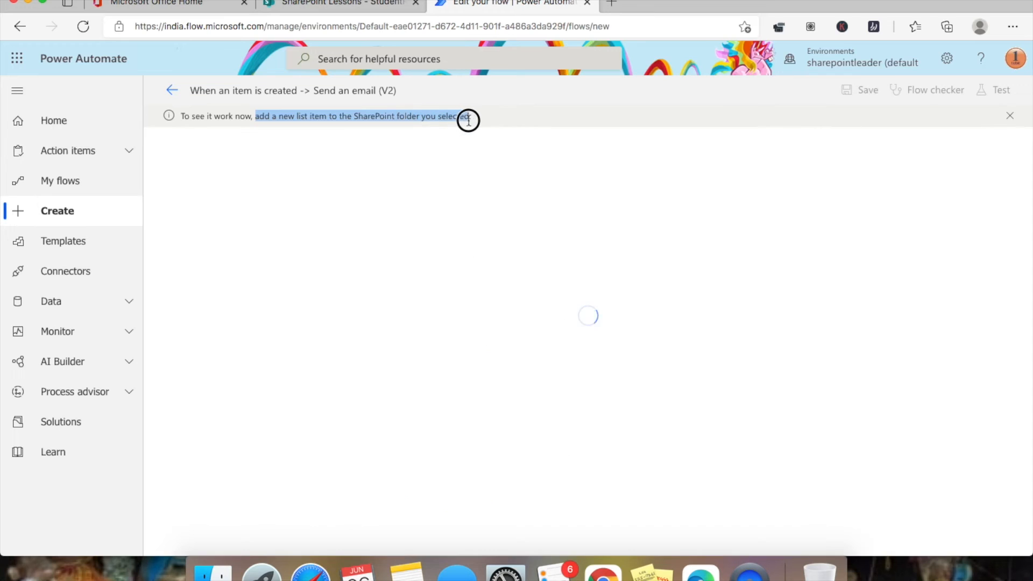
- Open a new StudentRegistration item and enter title Mr and the student's name
left_click(341, 7)
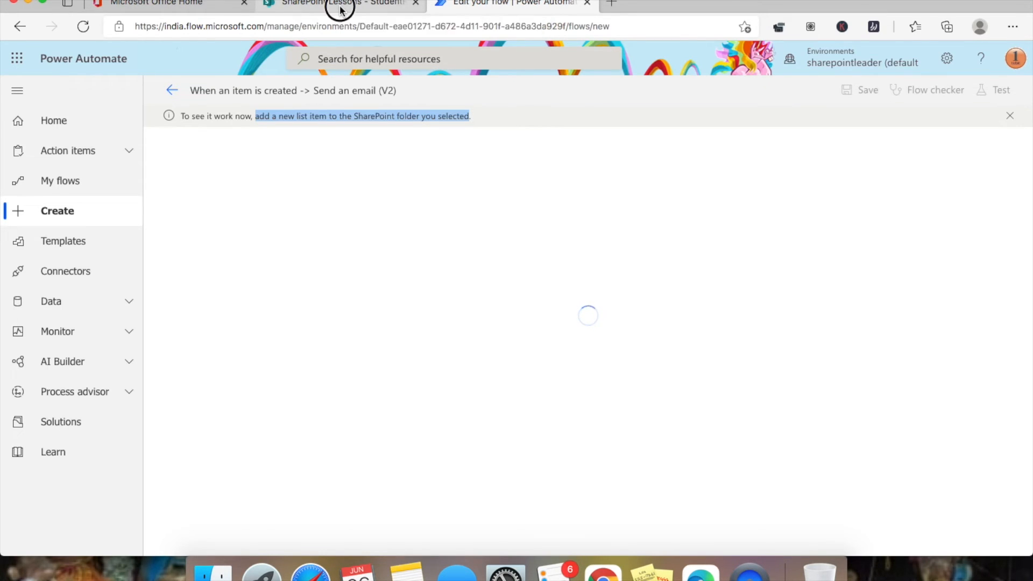
left_click(259, 193)
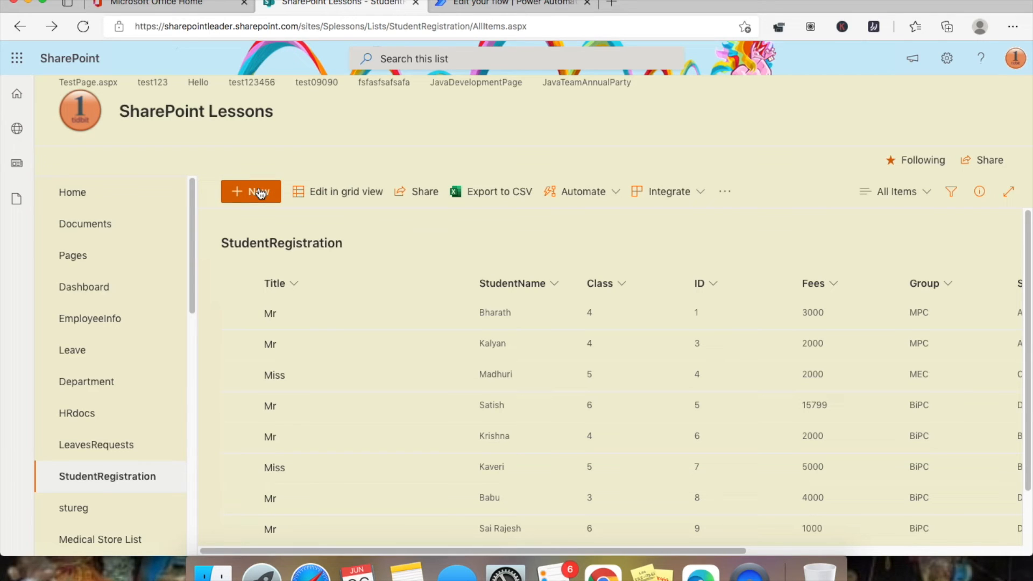
left_click(259, 192)
left_click(783, 152)
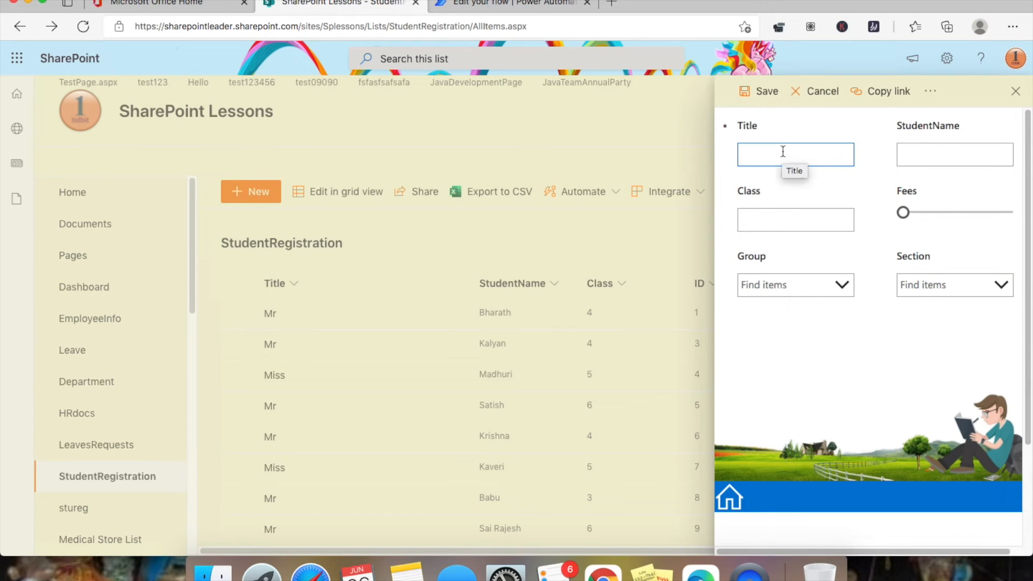
left_click(783, 152)
type("Mr")
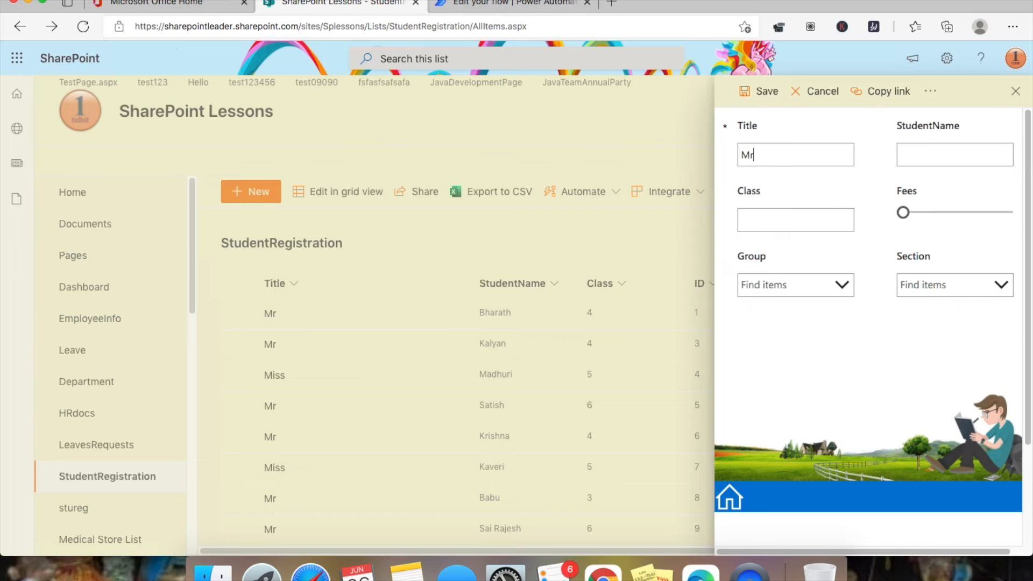
key("Tab")
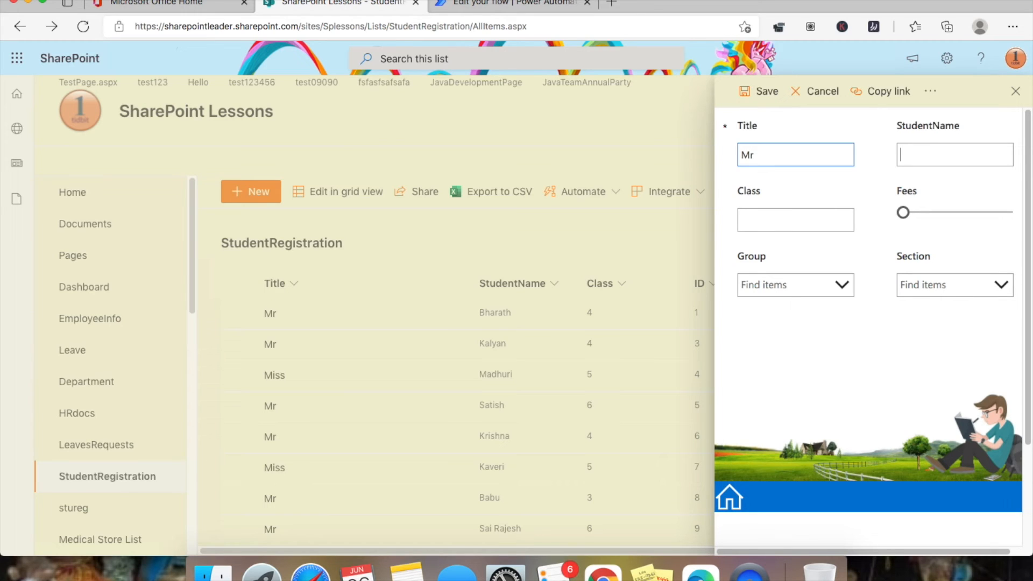
type("Ramakrishna")
left_click(770, 219)
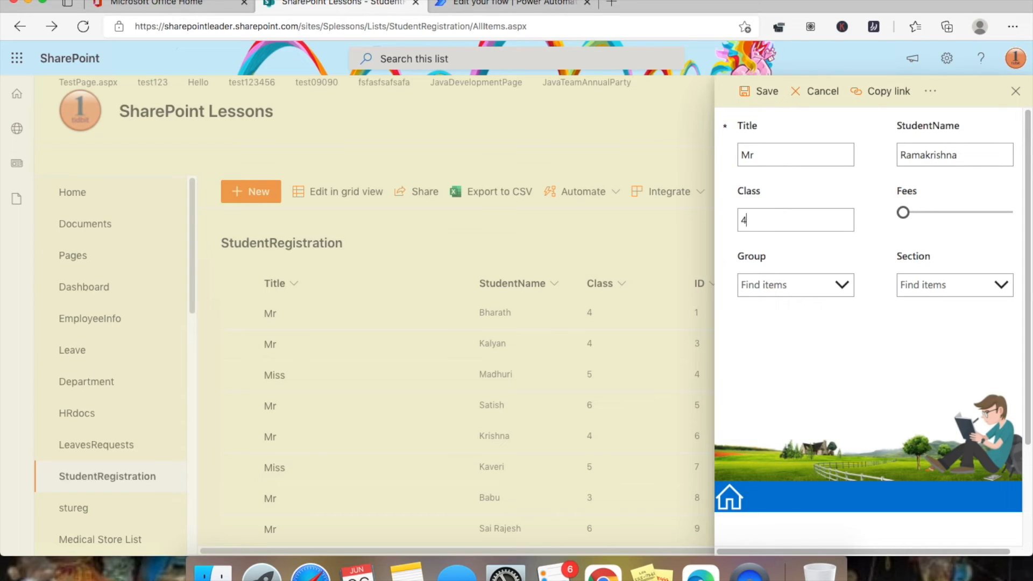
- Set fees 10102, group MPC, class Inter and section B, then save the entry
left_click_drag(903, 212, 920, 214)
left_click(848, 289)
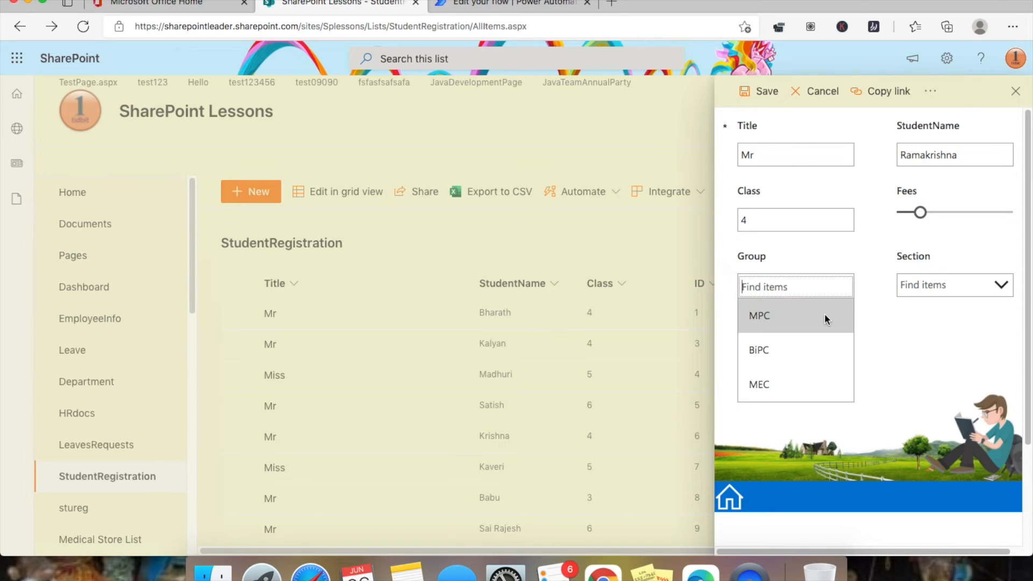
left_click(827, 319)
left_click(758, 213)
double_click(745, 215)
key("BackSpace")
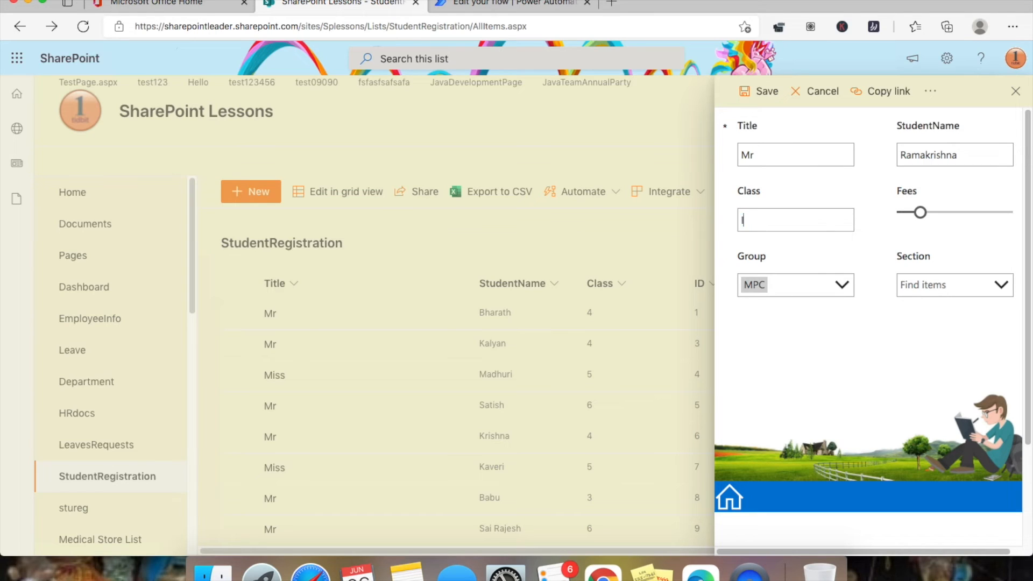
left_click(947, 282)
left_click(989, 347)
left_click(768, 94)
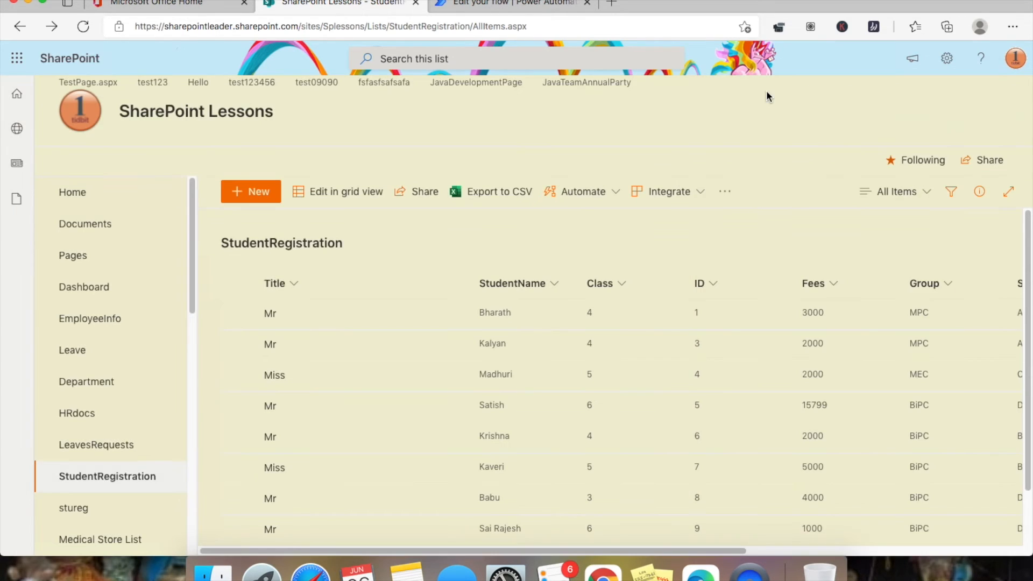
scroll(679, 293, "down", 2)
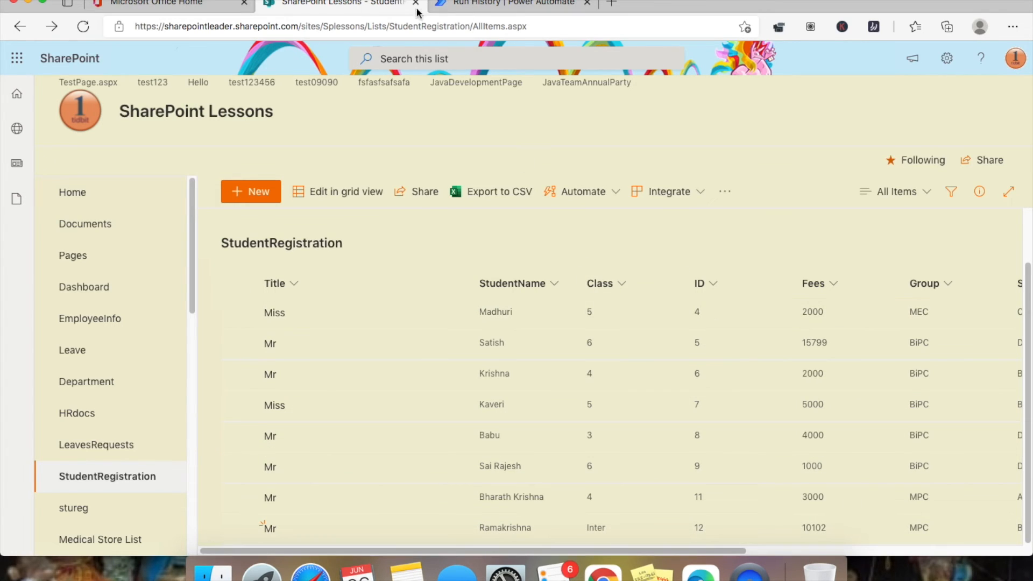
left_click(124, 4)
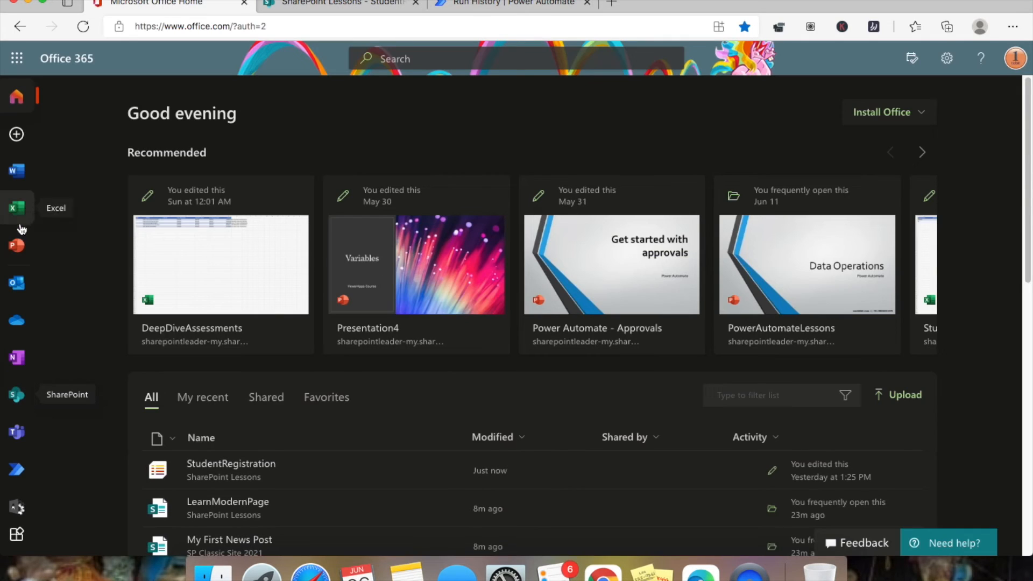
- Expand the trigger and Send an email (V2) run steps to view the ID 12 email inputs
left_click(19, 281)
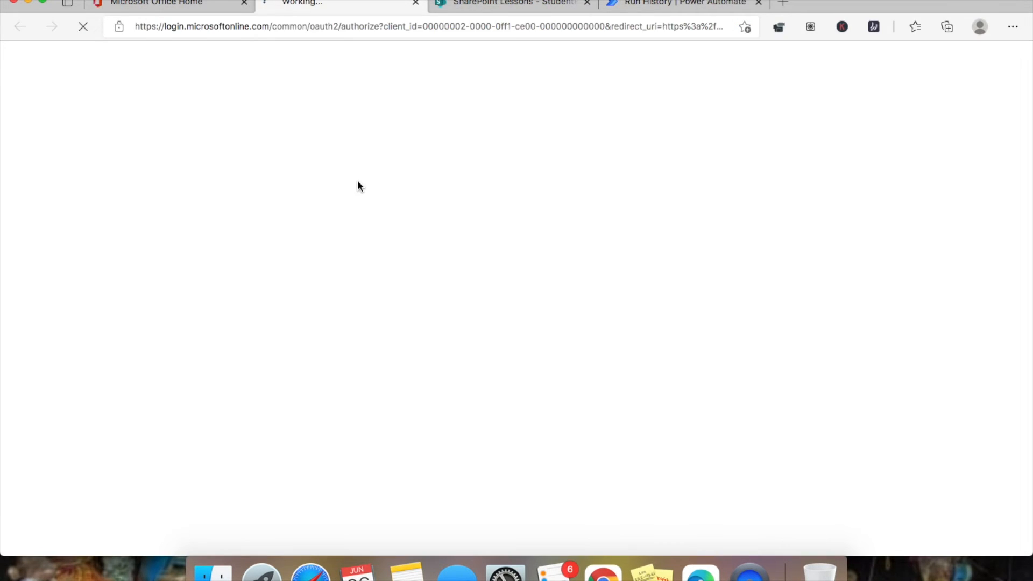
left_click(666, 3)
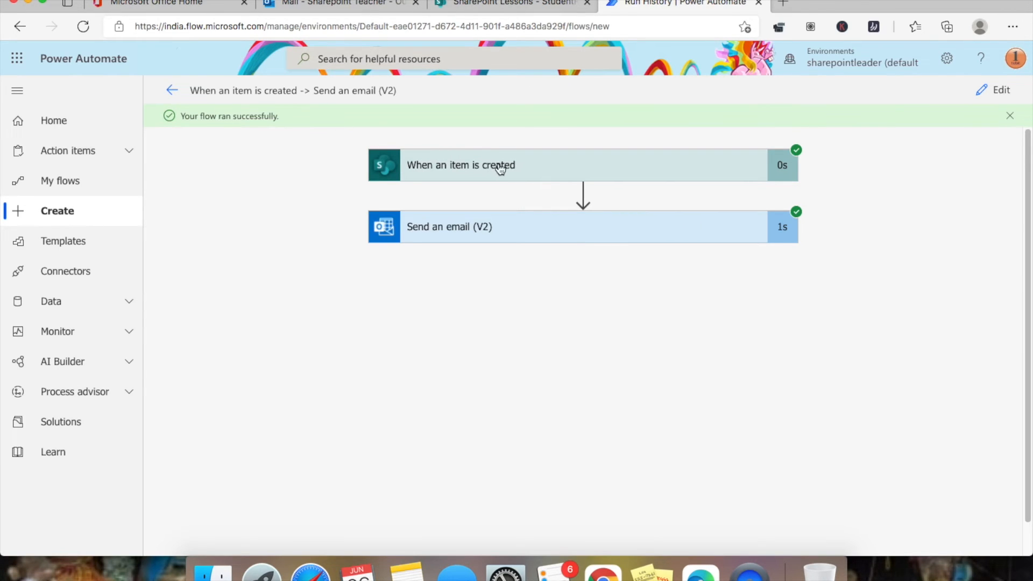
left_click(521, 174)
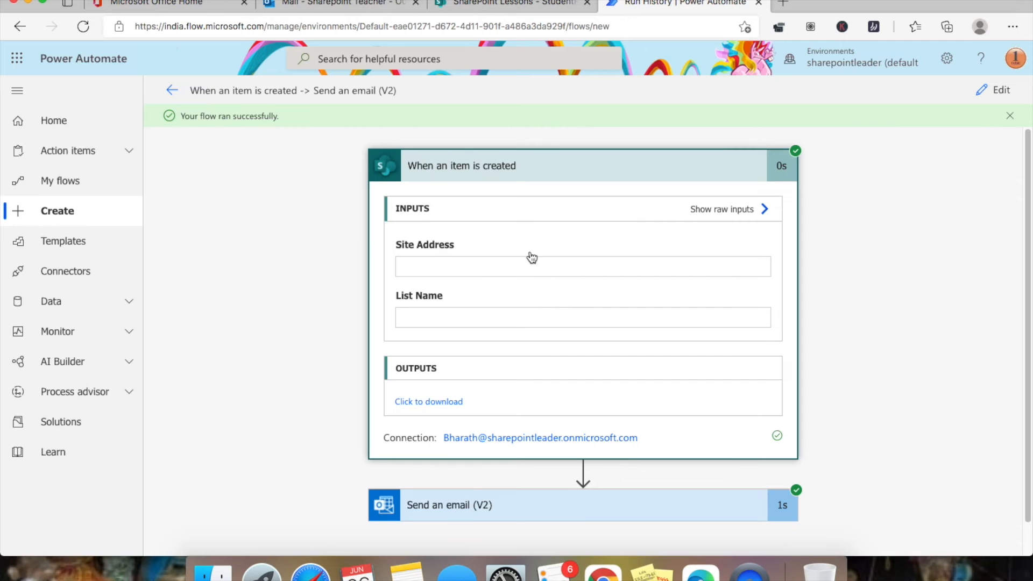
scroll(518, 240, "down", 2)
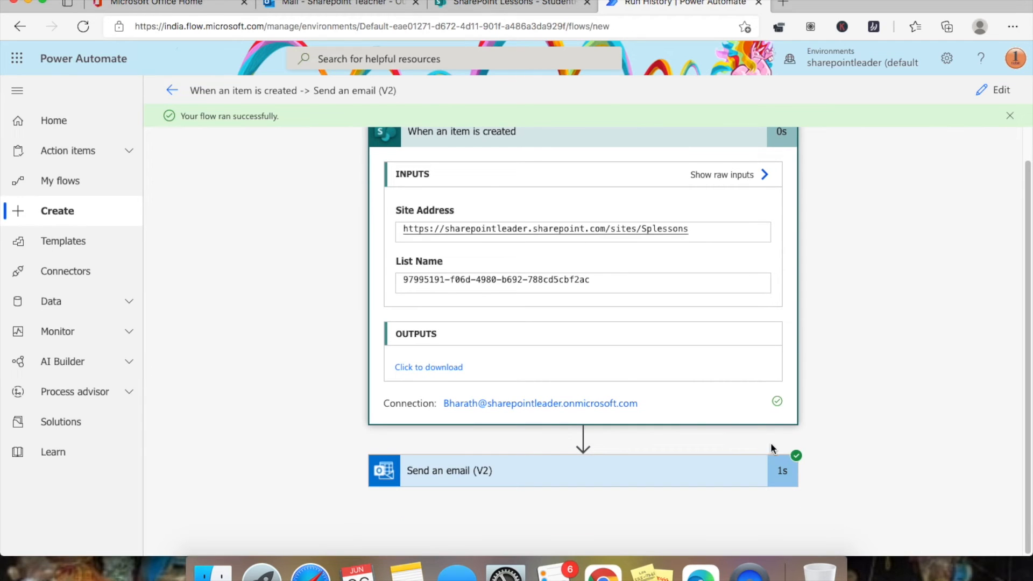
left_click(724, 466)
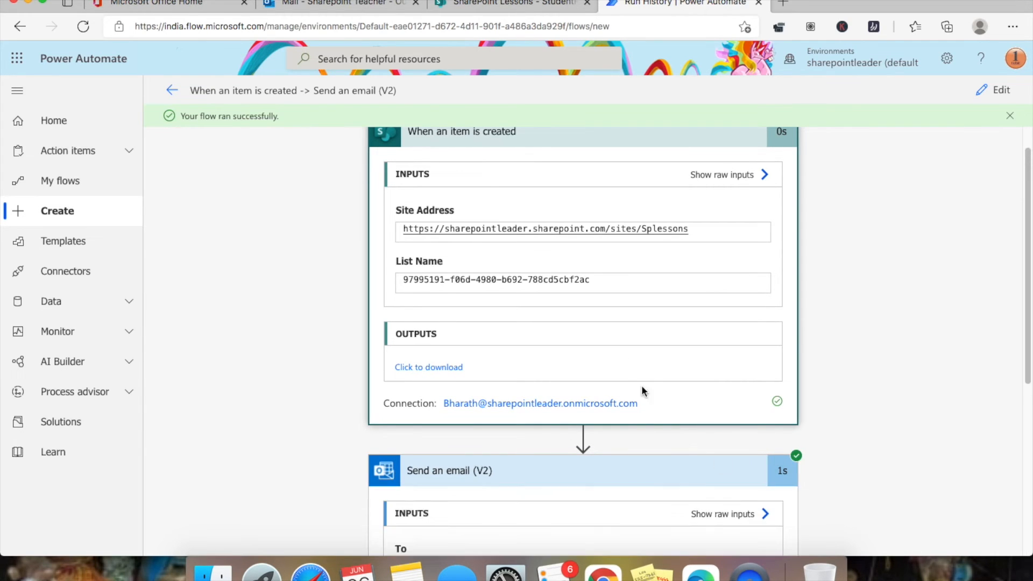
scroll(591, 328, "down", 6)
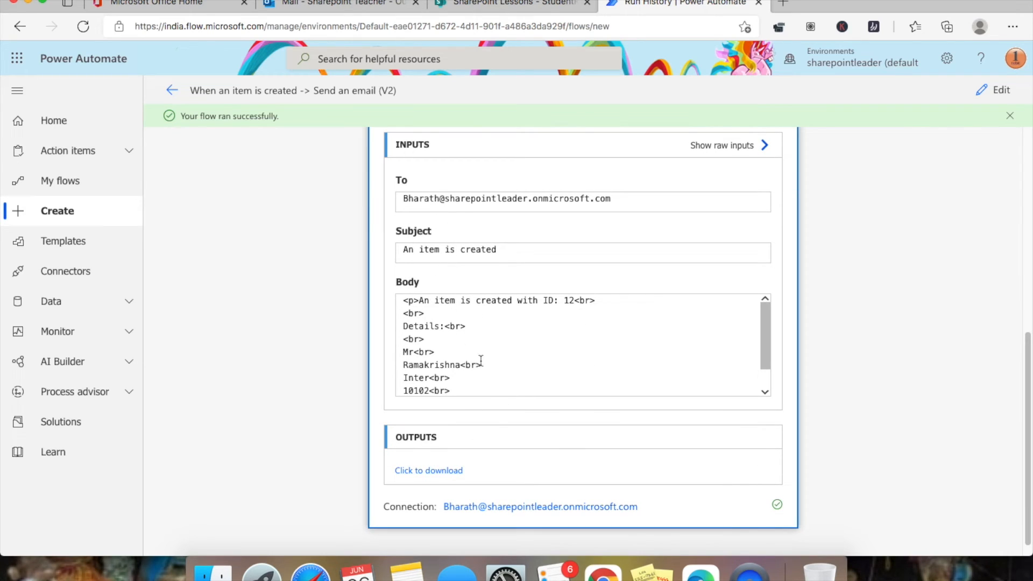
left_click(346, 4)
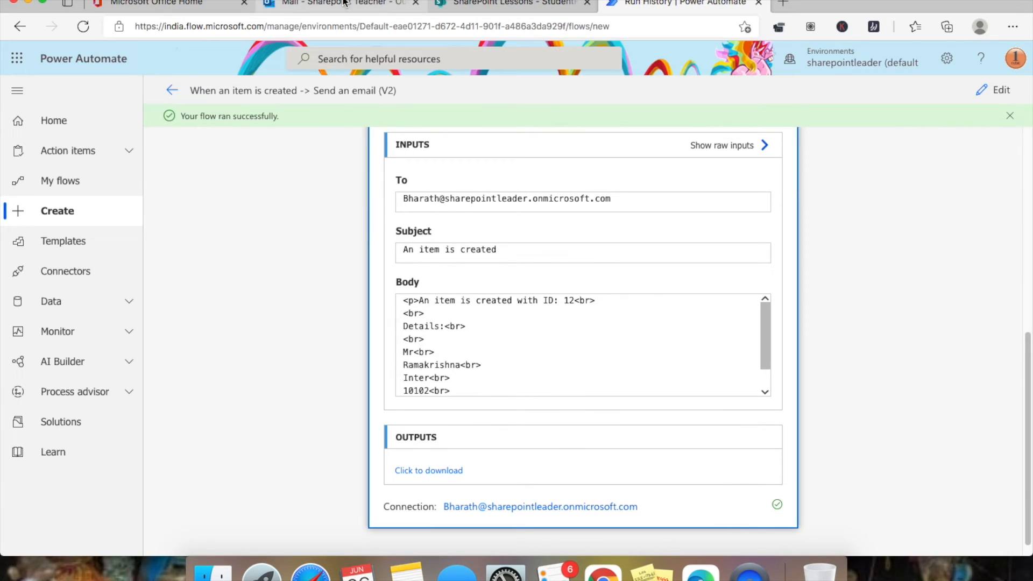
- Read the 'An item is created' email for ID 12 and check the StudentRegistration list
left_click(289, 233)
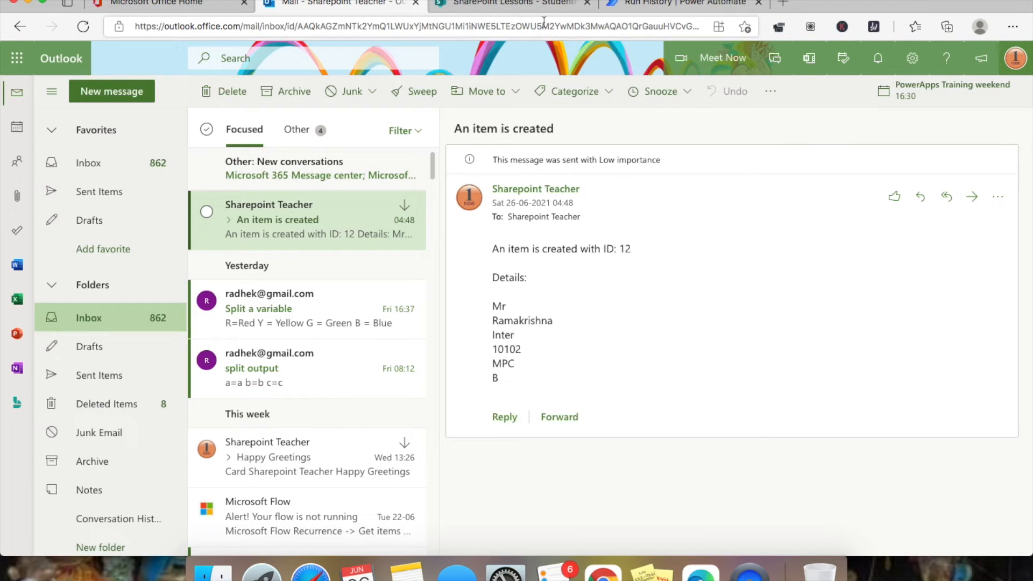
left_click(514, 7)
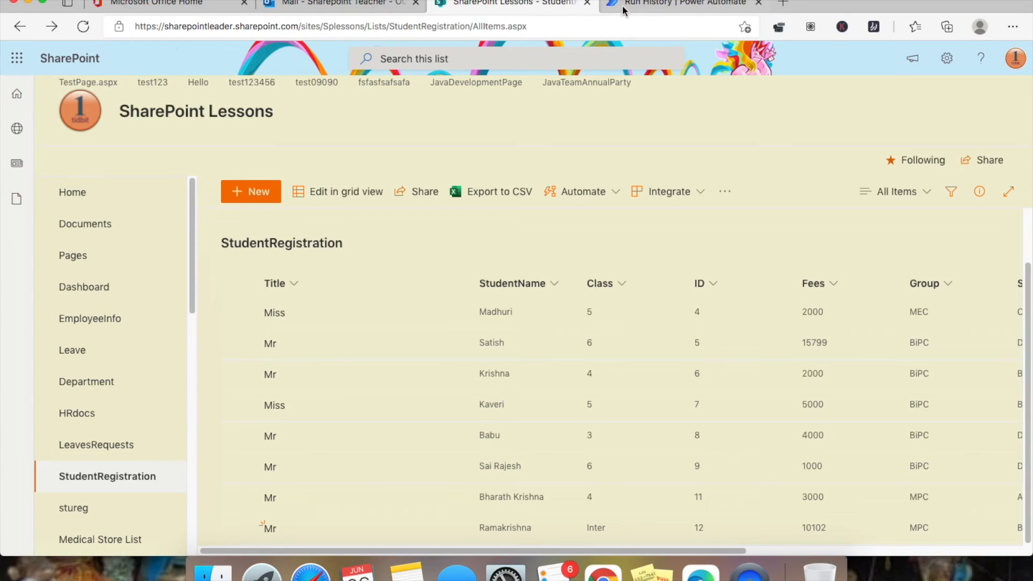
left_click(651, 3)
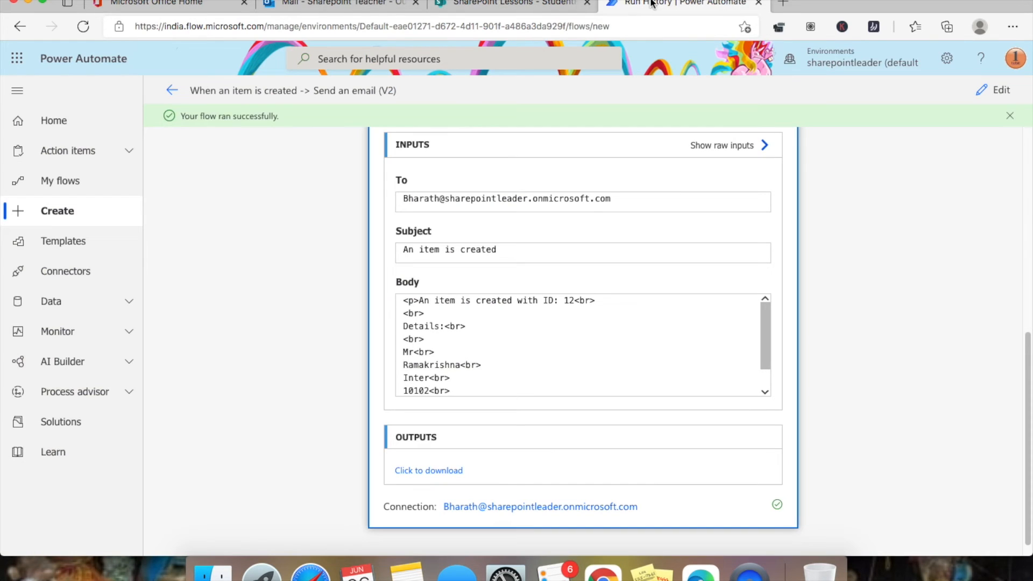
- Edit the flow and add the SharePoint Update item action, searched as 'sharepoint', below Send an email (V2)
left_click(1000, 97)
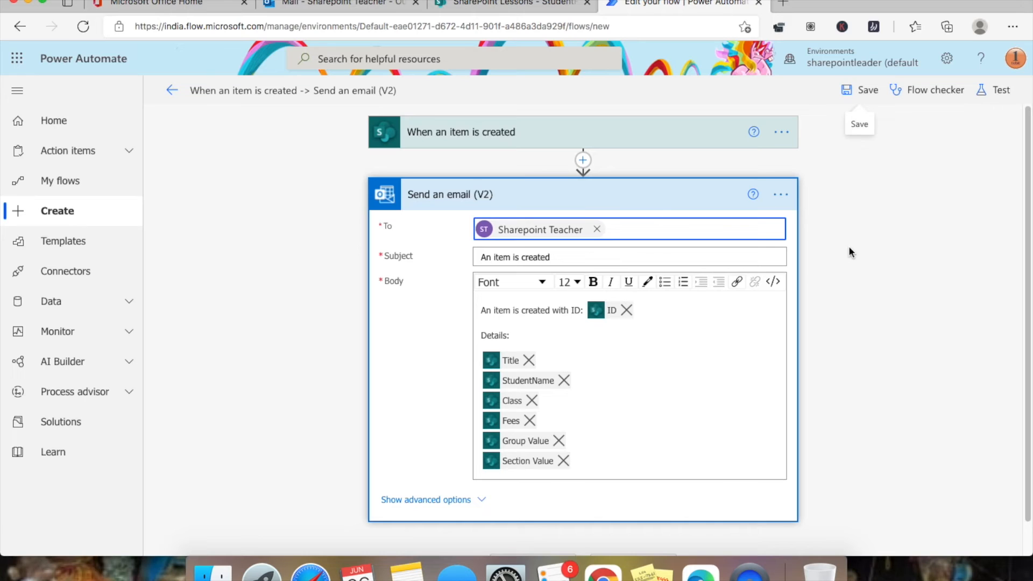
scroll(849, 257, "down", 1)
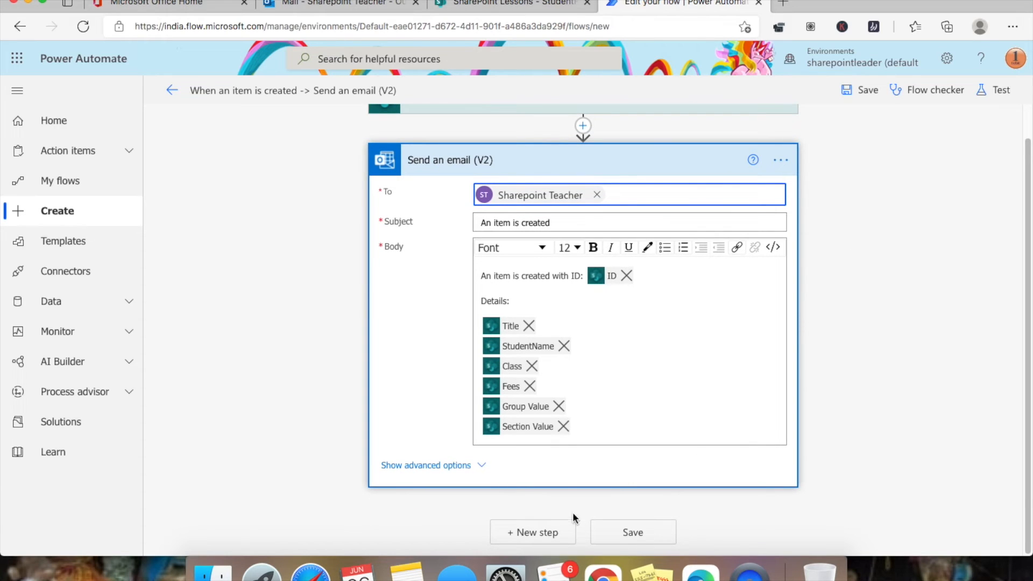
left_click(548, 532)
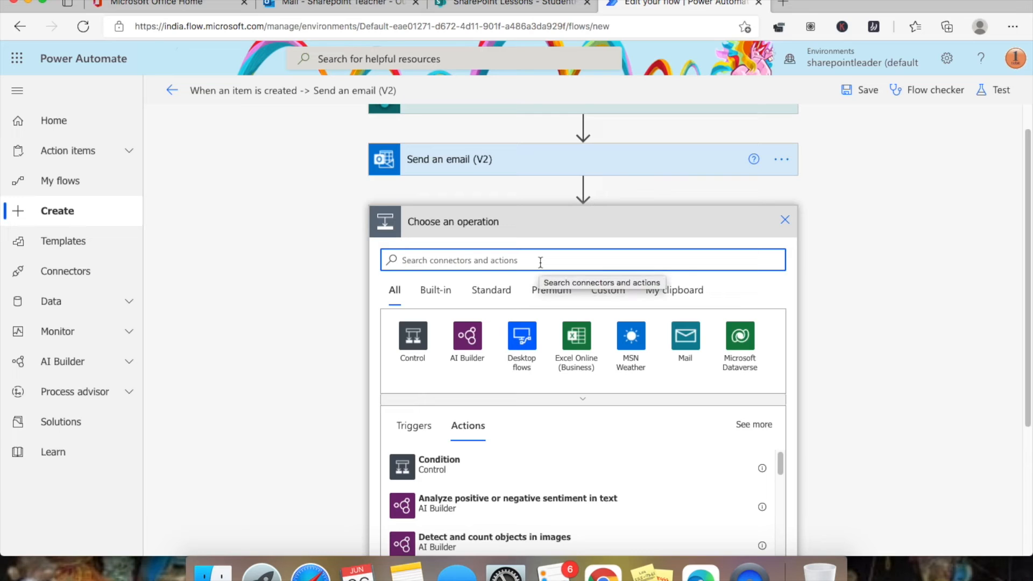
type("sharepoint")
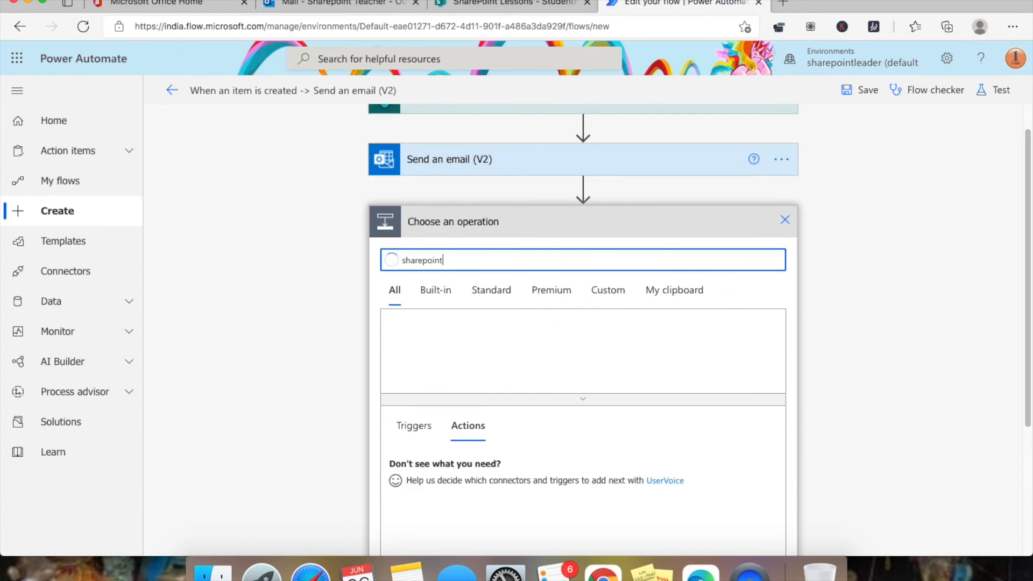
scroll(873, 329, "down", 3)
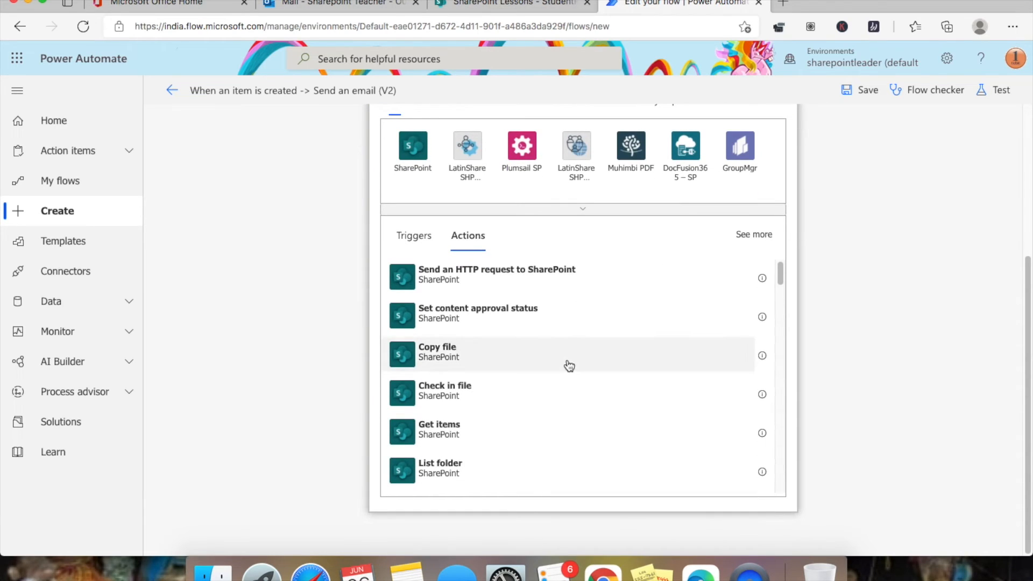
scroll(566, 365, "down", 3)
scroll(569, 366, "down", 2)
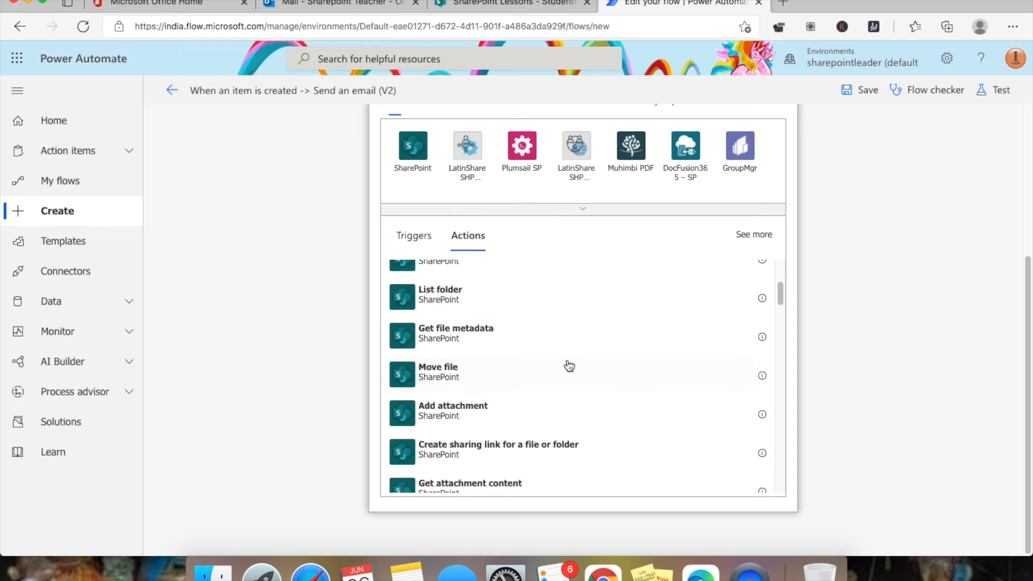
scroll(569, 366, "down", 3)
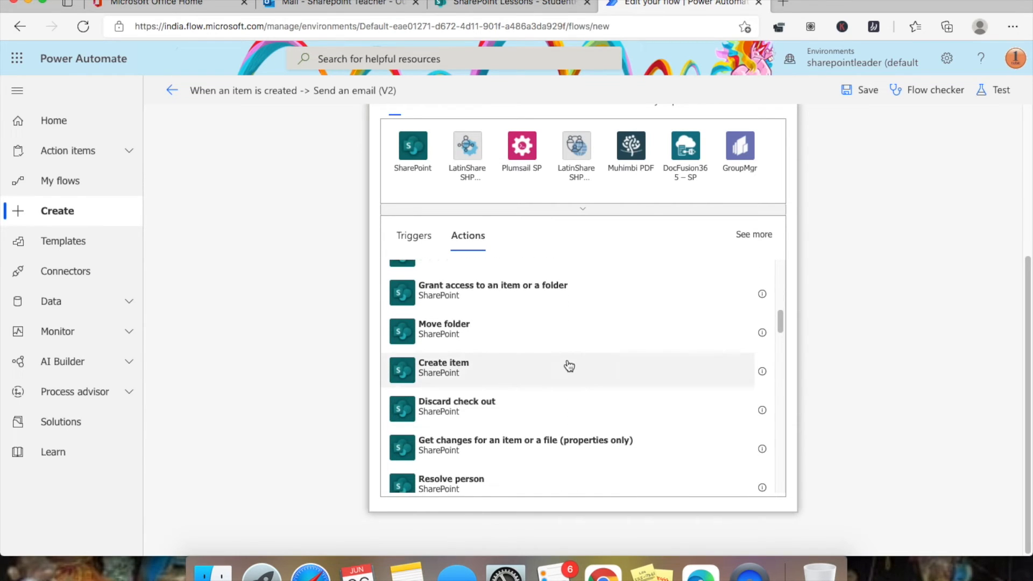
scroll(570, 366, "down", 3)
scroll(569, 366, "down", 1)
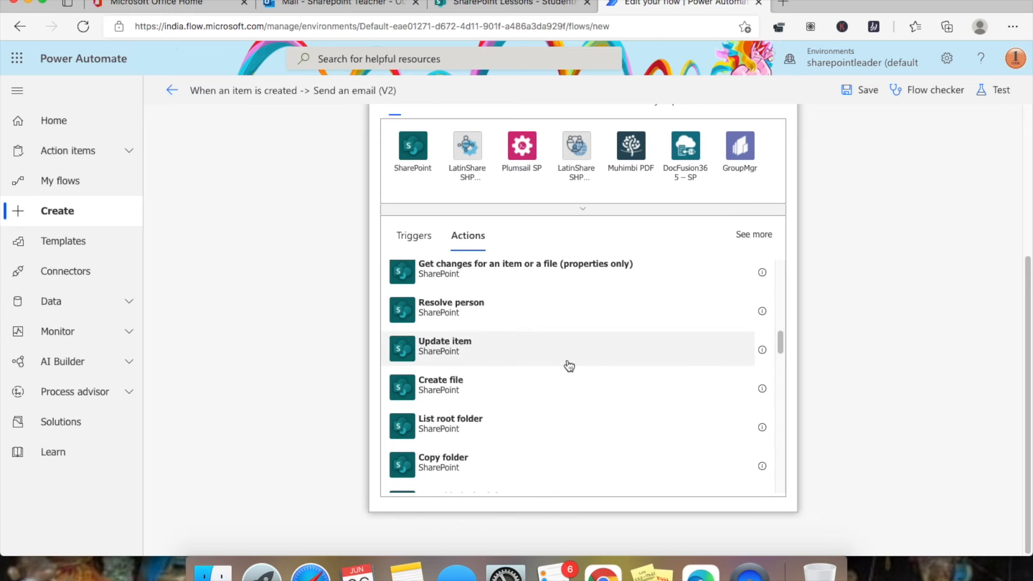
left_click(492, 351)
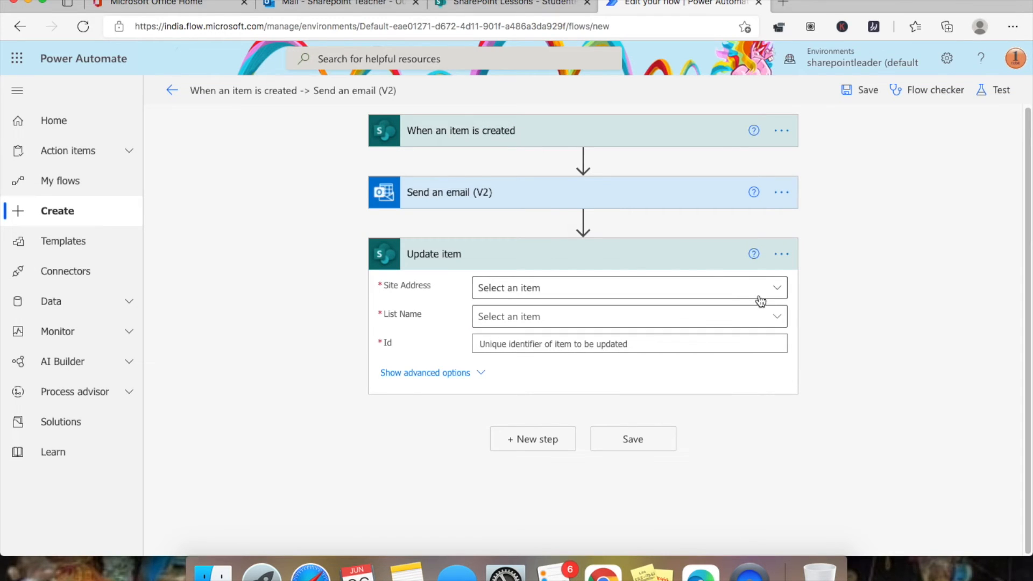
- Set Update item's site to SharePoint Lessons and its list to StudentRegistration
left_click(779, 293)
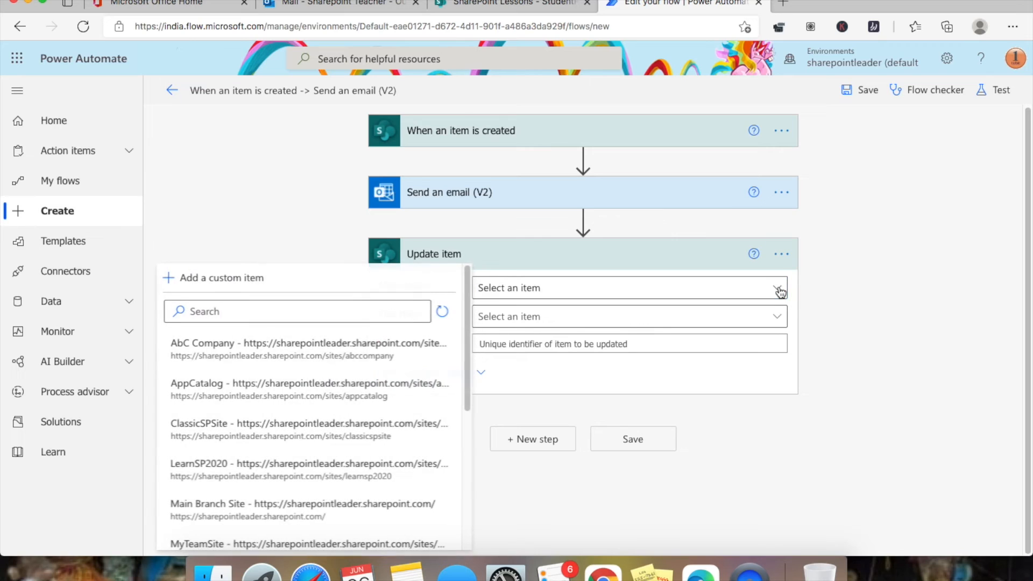
left_click(396, 311)
type("lessons")
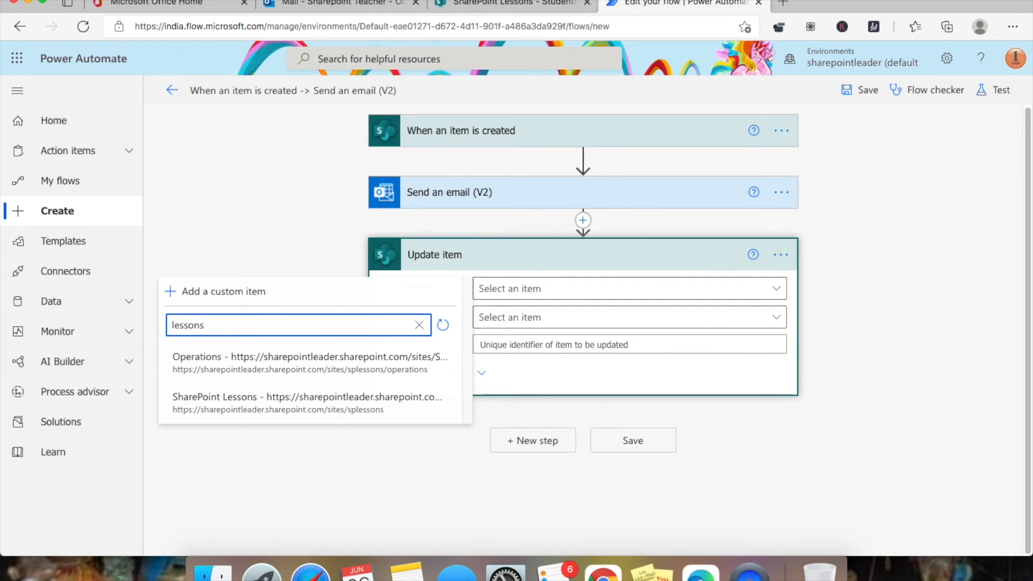
left_click(300, 401)
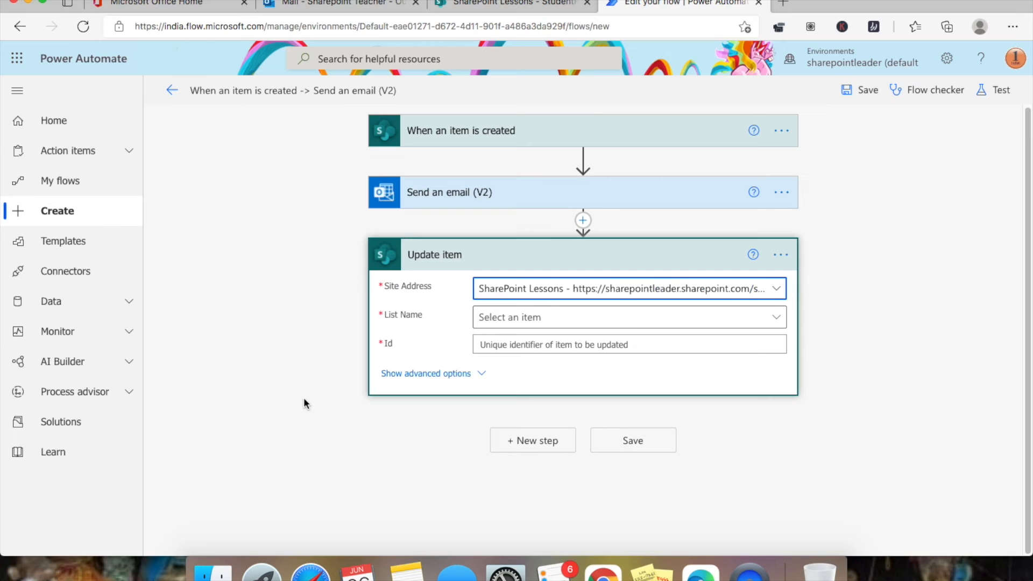
left_click(777, 319)
left_click(642, 373)
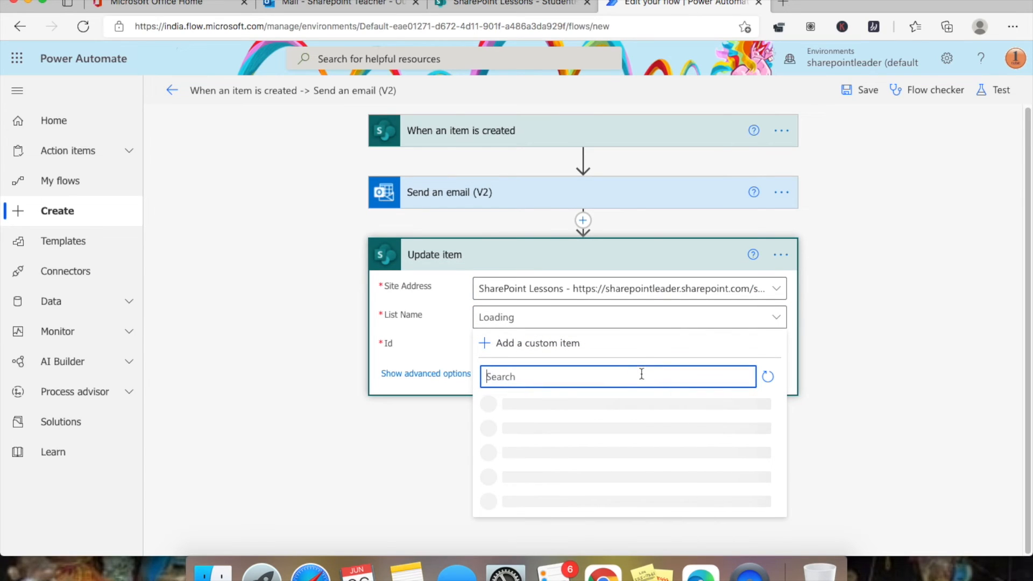
type("student")
key("BackSpace")
key("BackSpace")
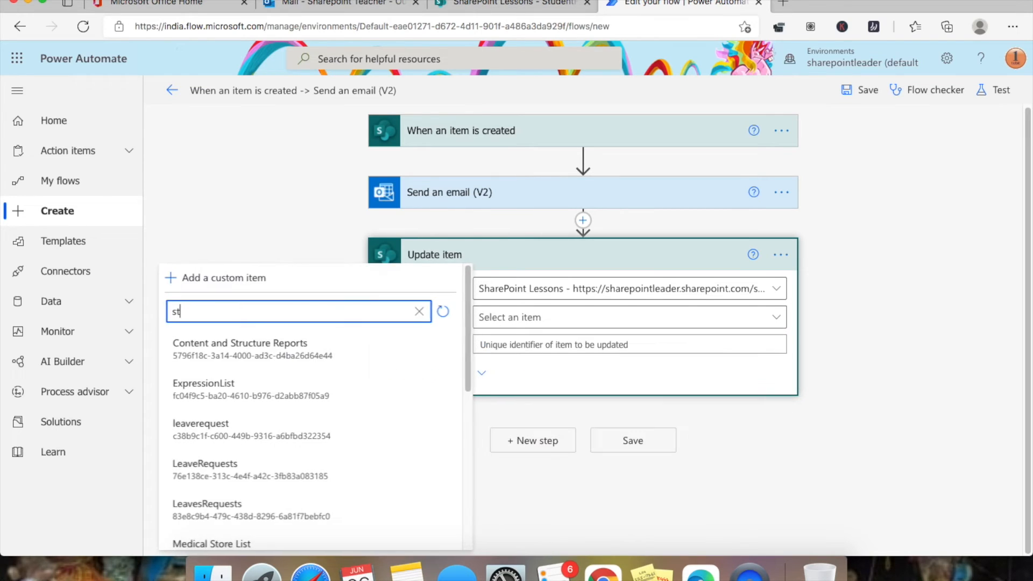
type("u")
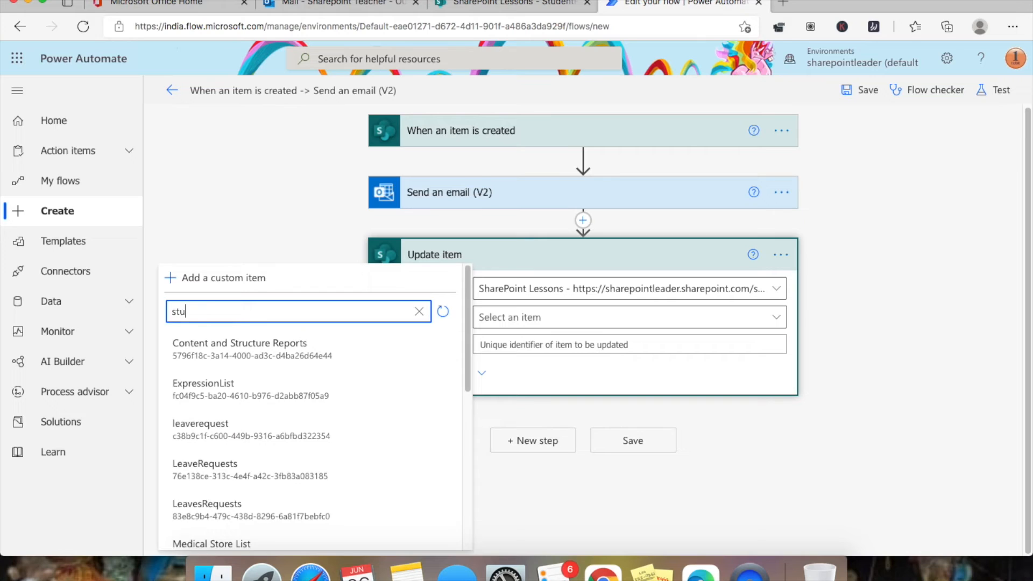
type("den")
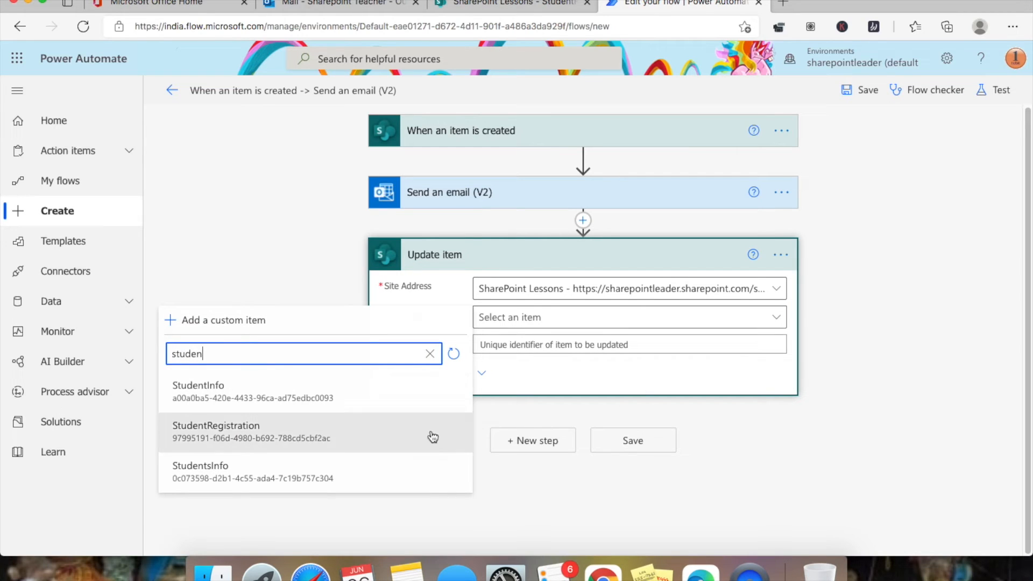
left_click(318, 435)
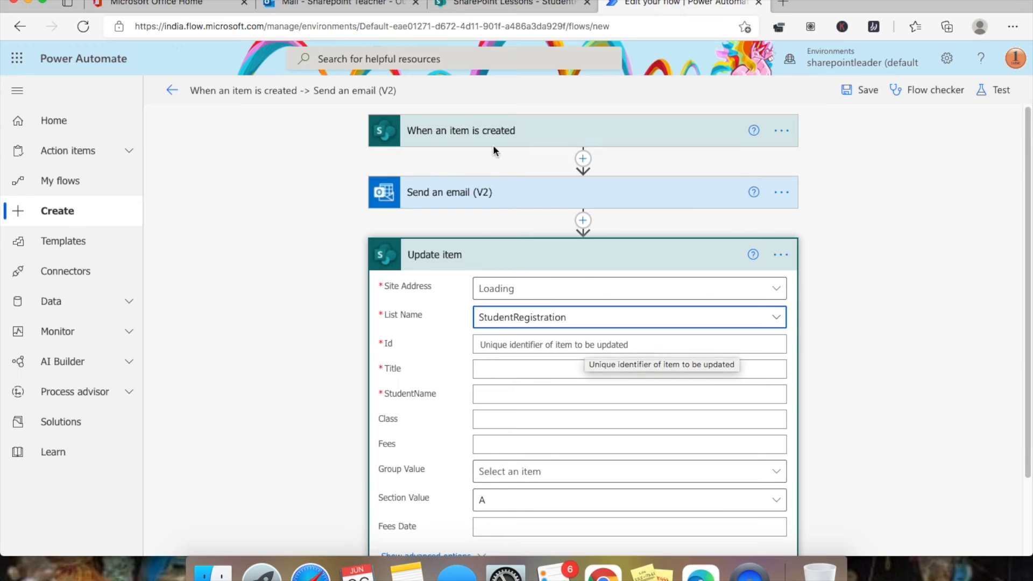
- Map Id, Title and StudentName to the new item's ID, Title and StudentName values
left_click(564, 346)
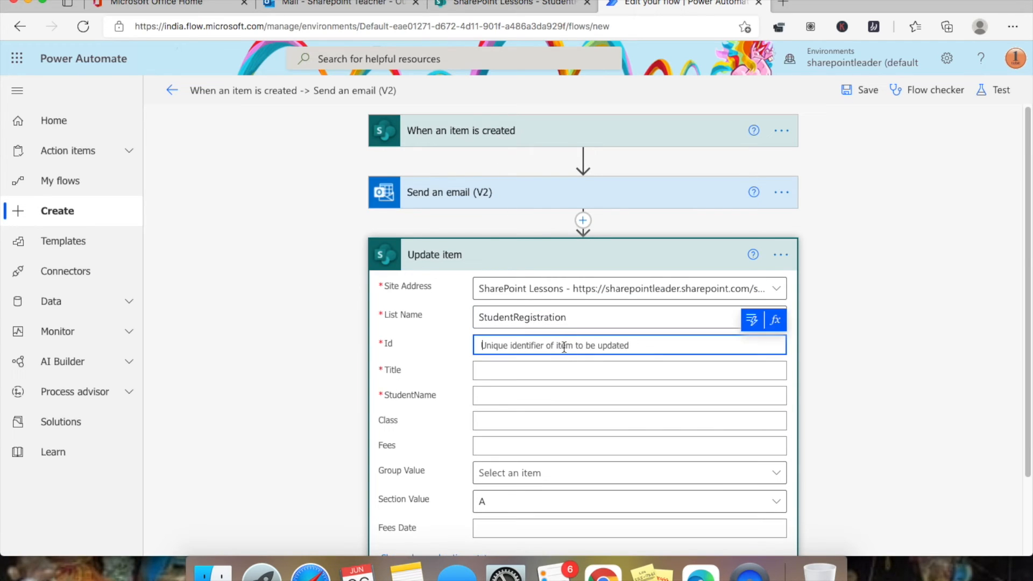
left_click(752, 320)
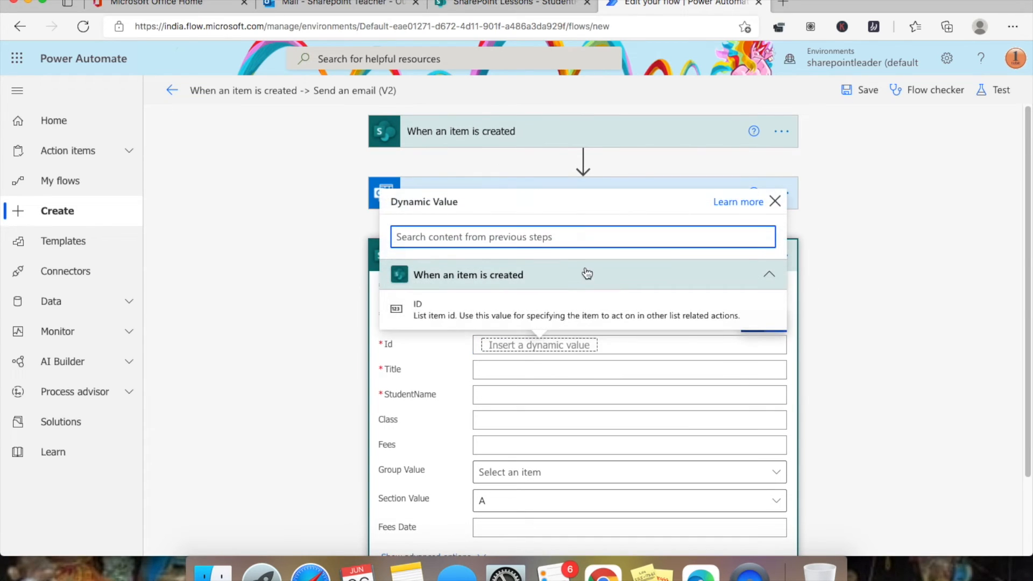
left_click(537, 309)
left_click(525, 372)
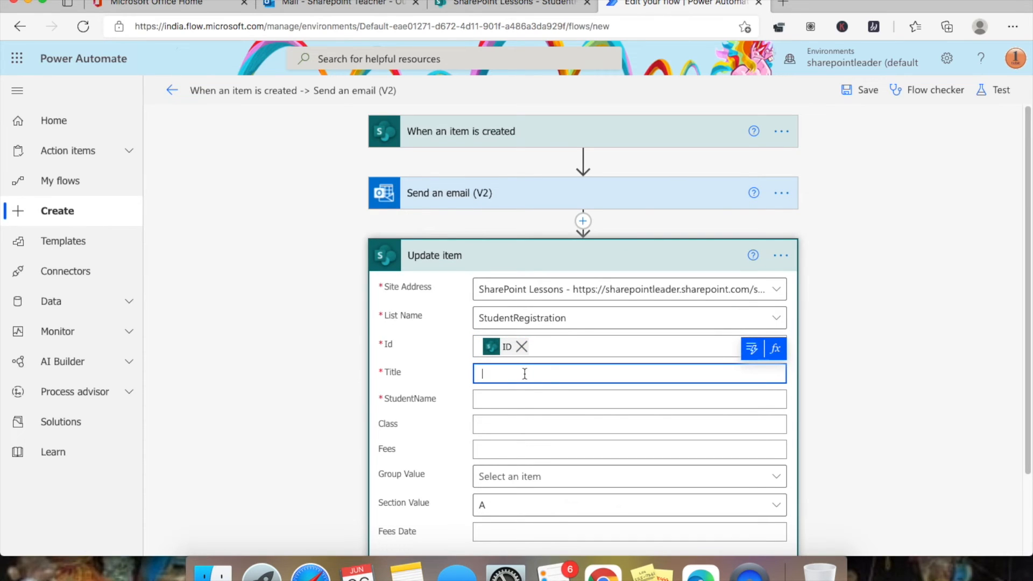
type("M")
left_click(752, 348)
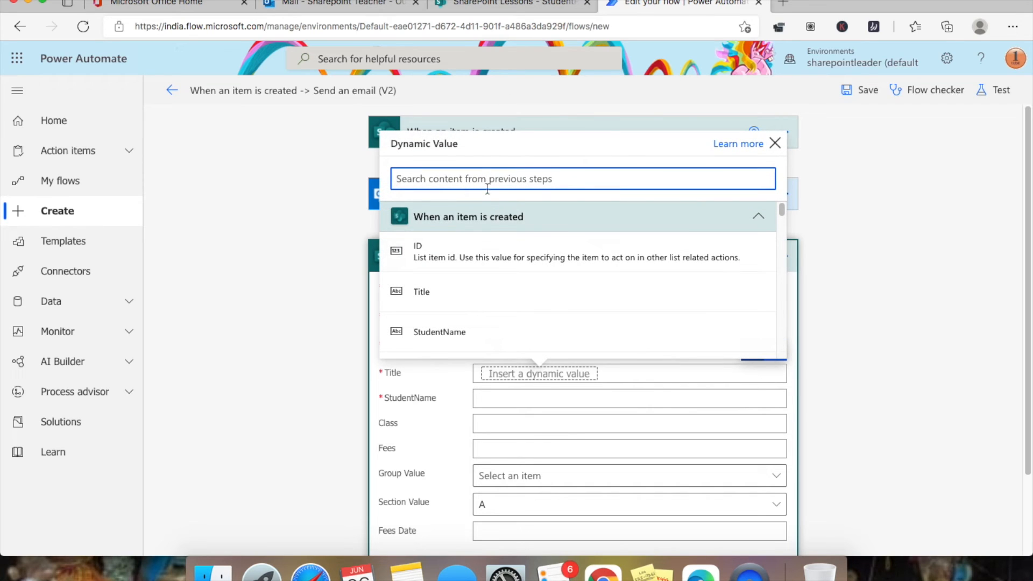
left_click(498, 294)
left_click(570, 406)
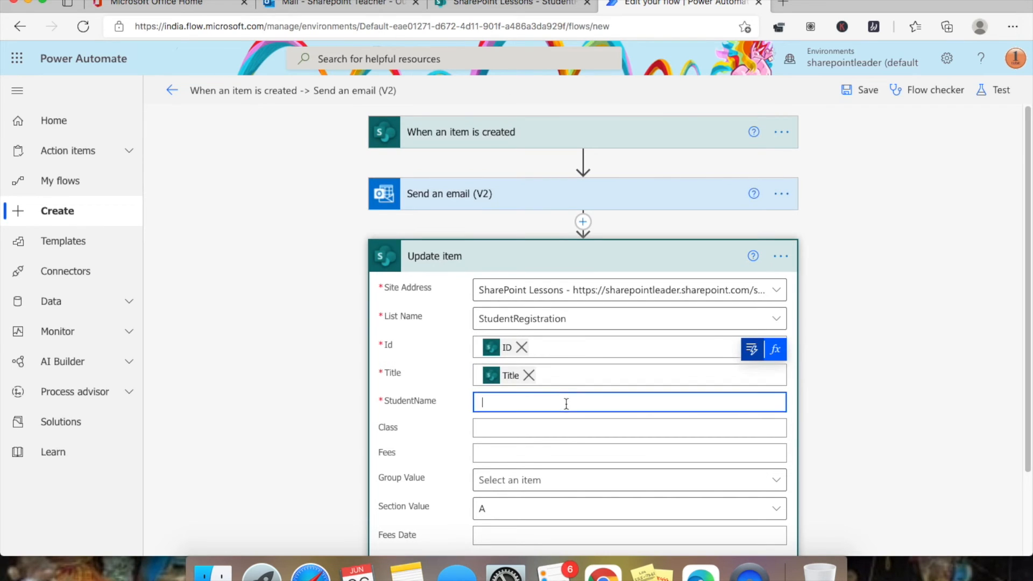
left_click(753, 377)
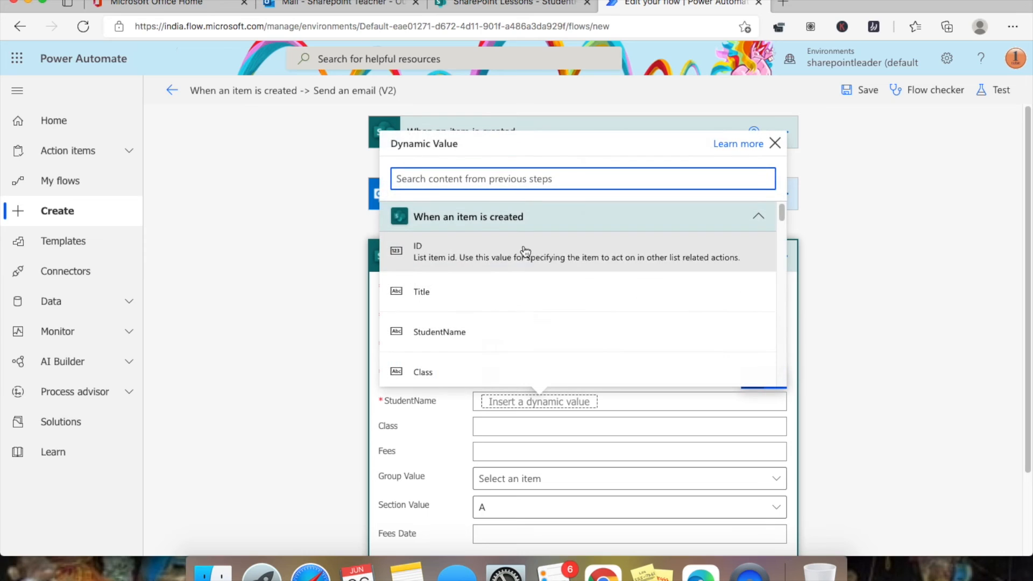
left_click(541, 330)
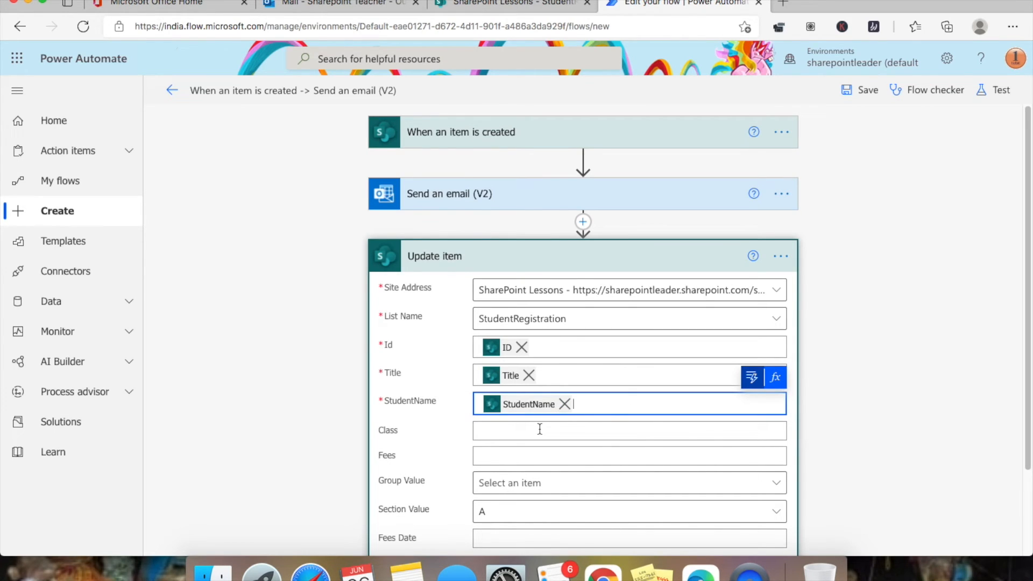
- Set Class to Jr Inter and Fees to 5000
scroll(538, 429, "down", 2)
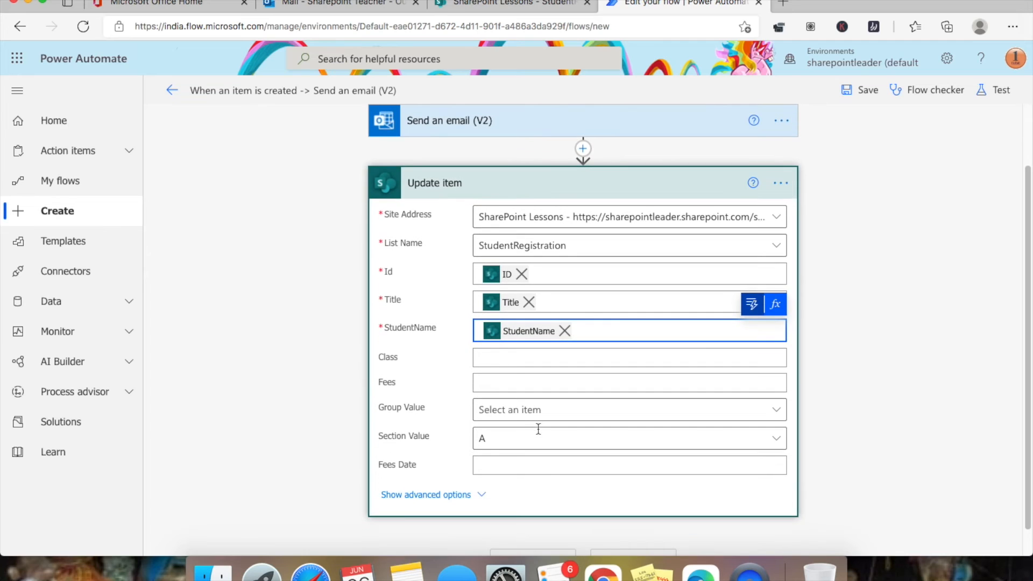
left_click(518, 357)
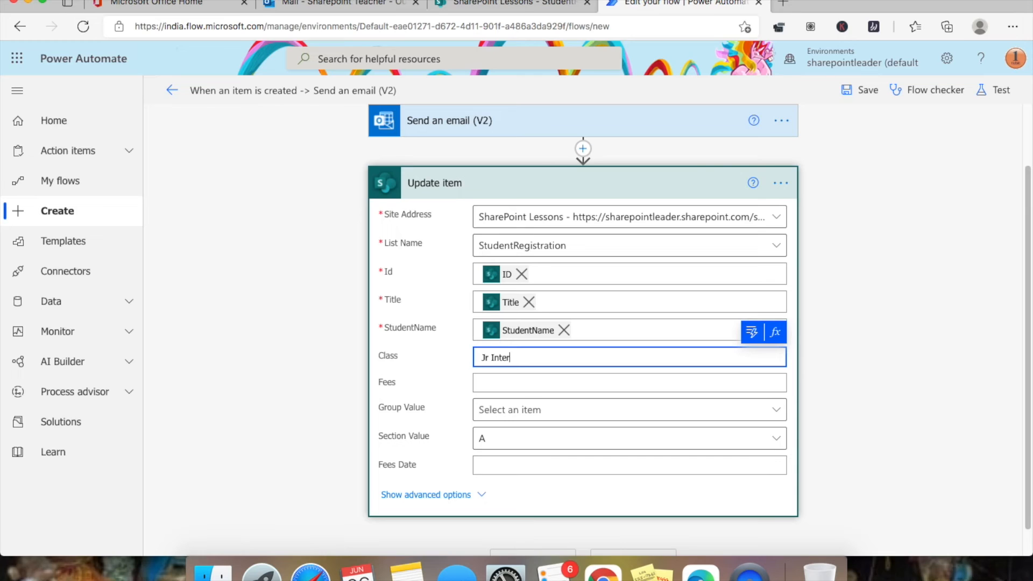
left_click(521, 379)
type("5000")
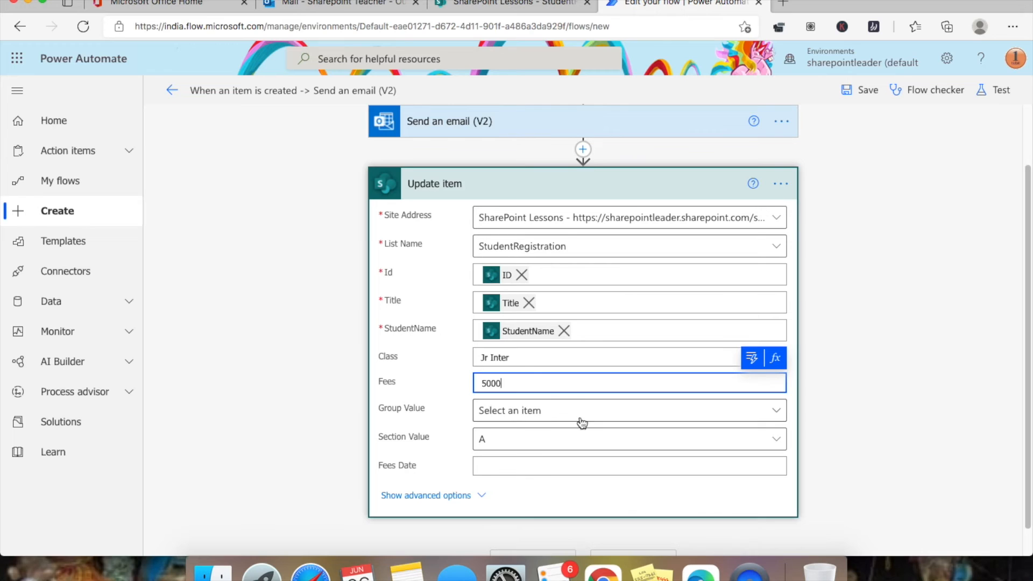
- Set Section Value to a custom entry holding the trigger's Section Value
left_click(534, 411)
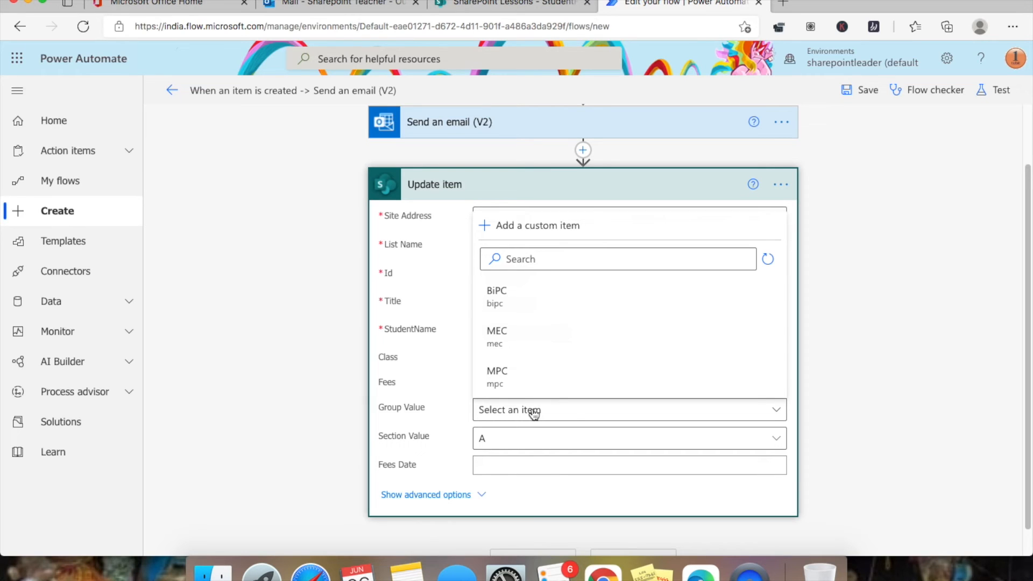
left_click(589, 440)
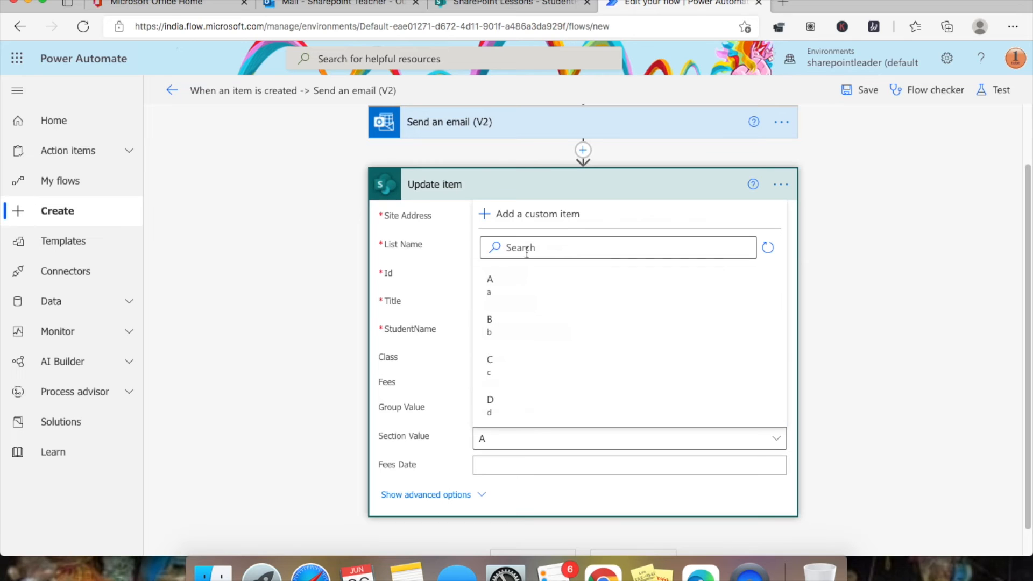
left_click(535, 214)
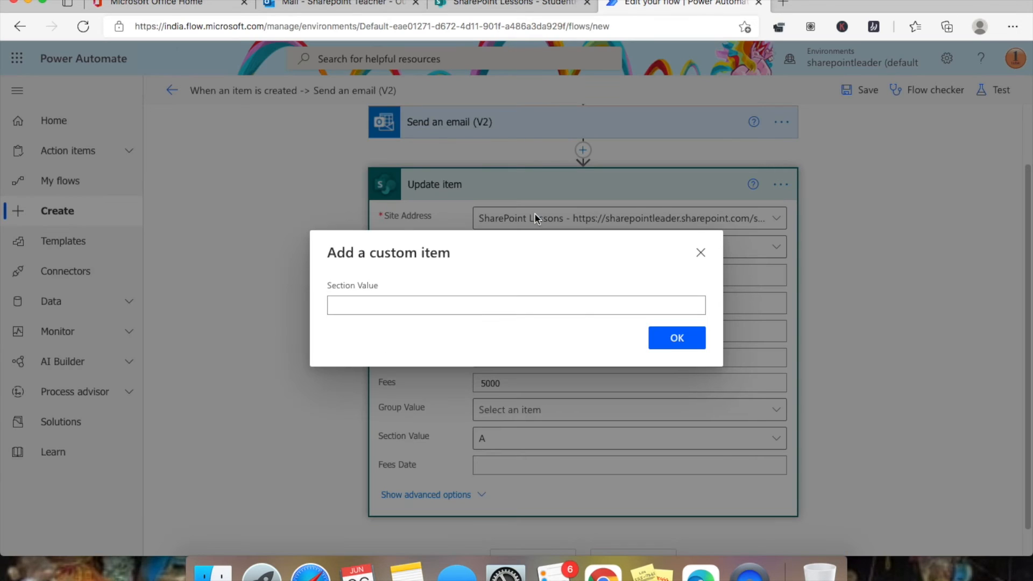
left_click(398, 306)
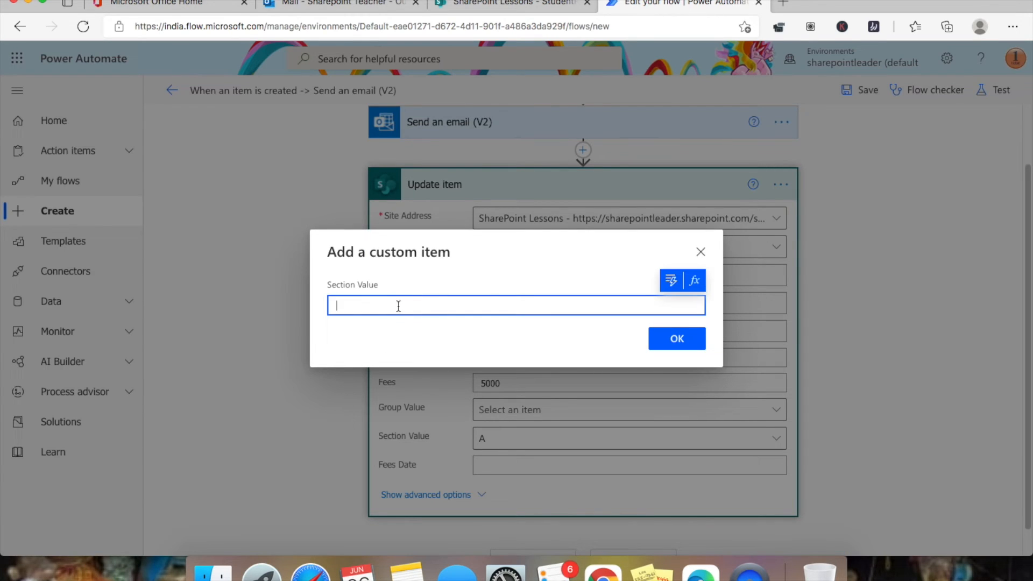
left_click(676, 284)
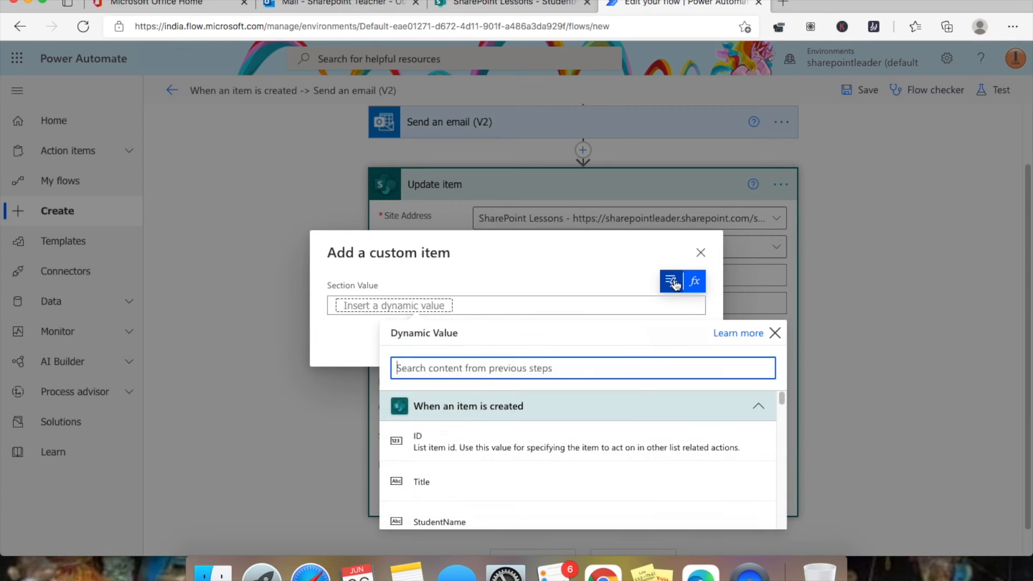
scroll(608, 456, "down", 5)
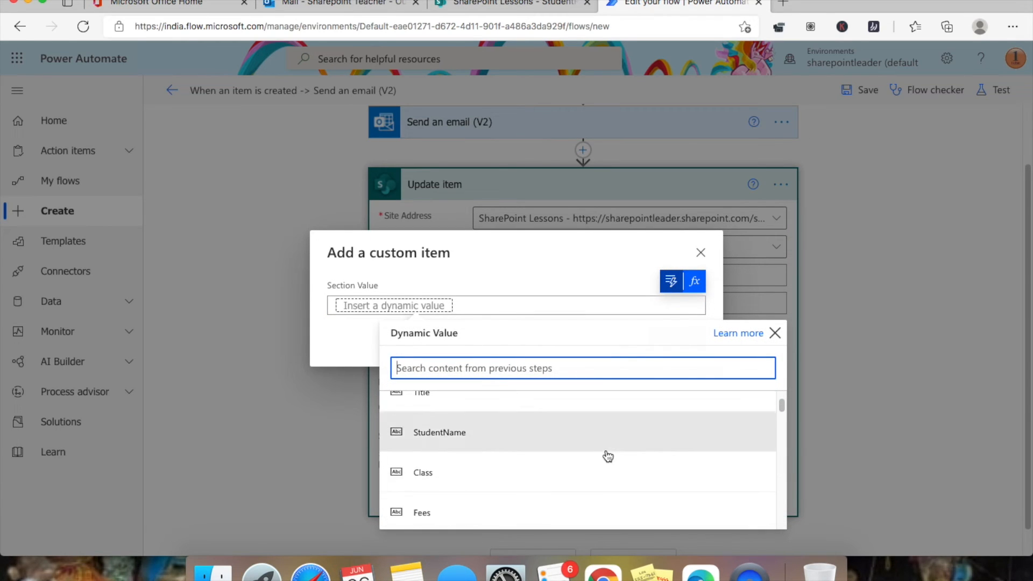
left_click(562, 460)
left_click(675, 349)
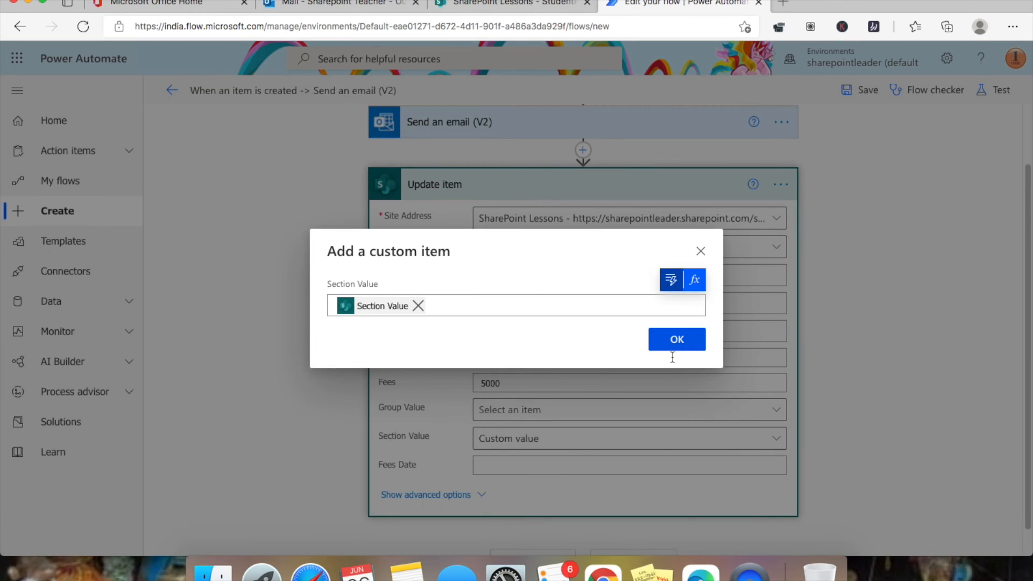
- Set Group Value to a custom entry holding the trigger's Group Value
left_click(602, 413)
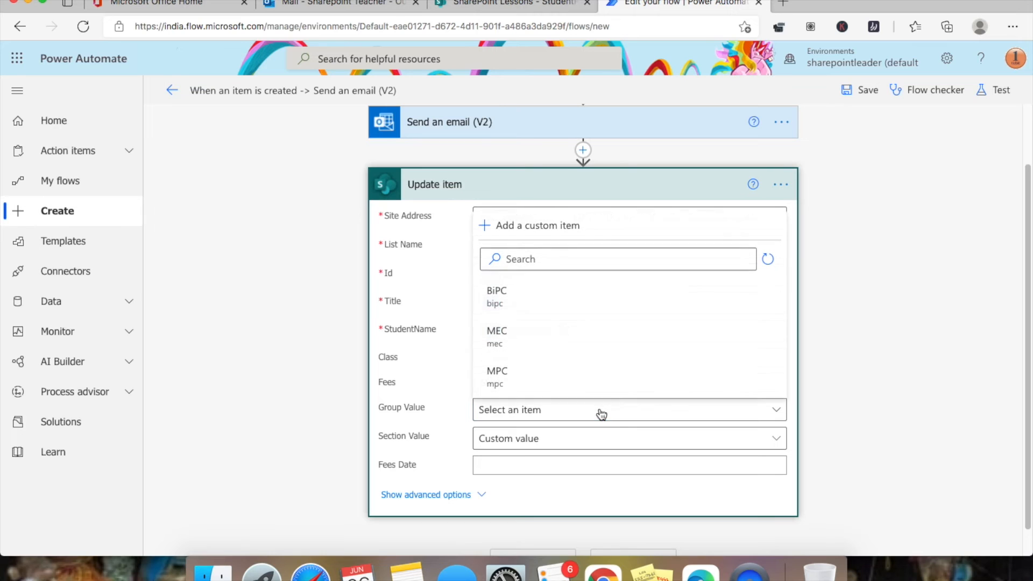
left_click(536, 228)
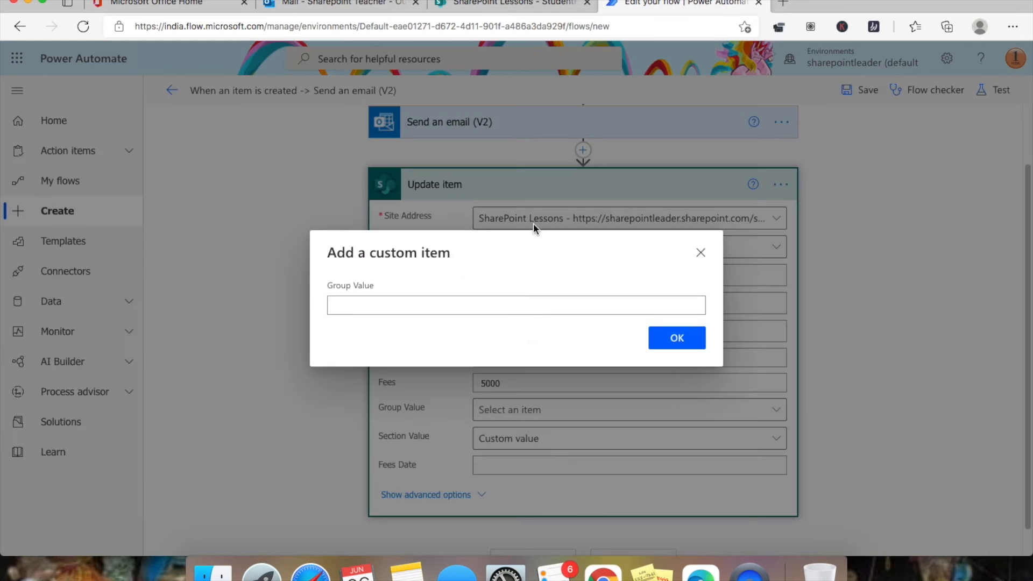
left_click(552, 304)
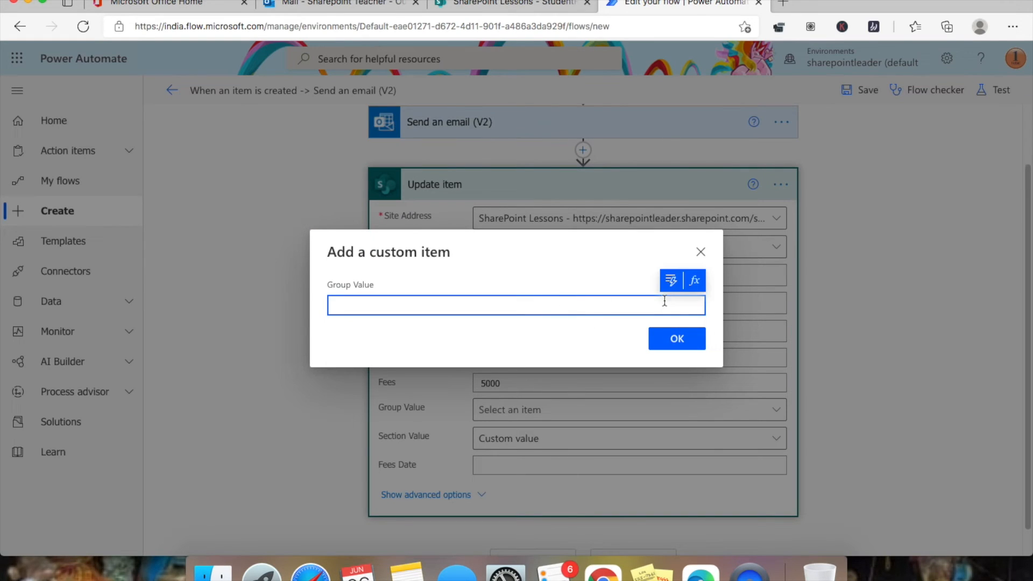
left_click(671, 281)
scroll(607, 452, "down", 3)
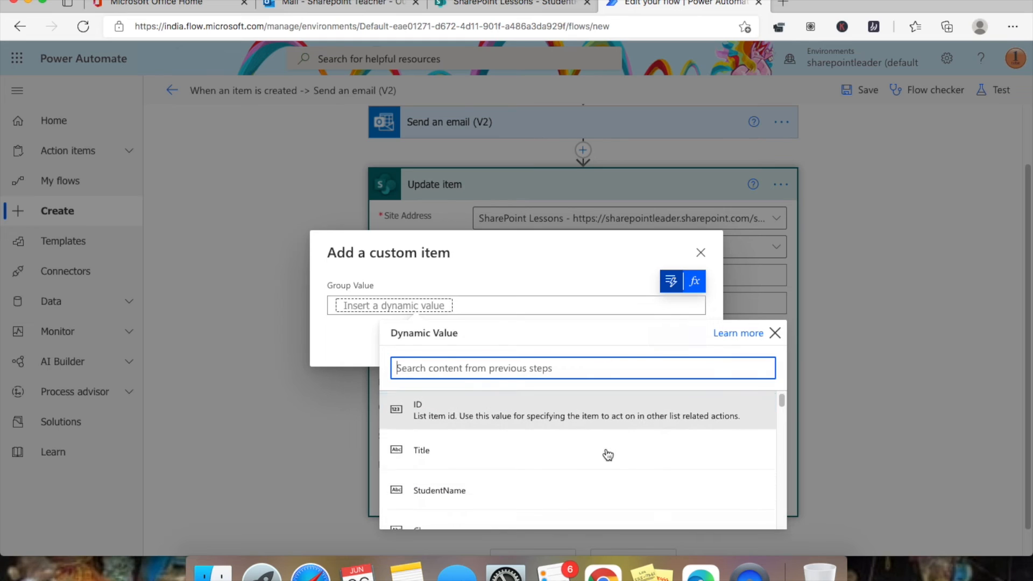
scroll(605, 454, "down", 1)
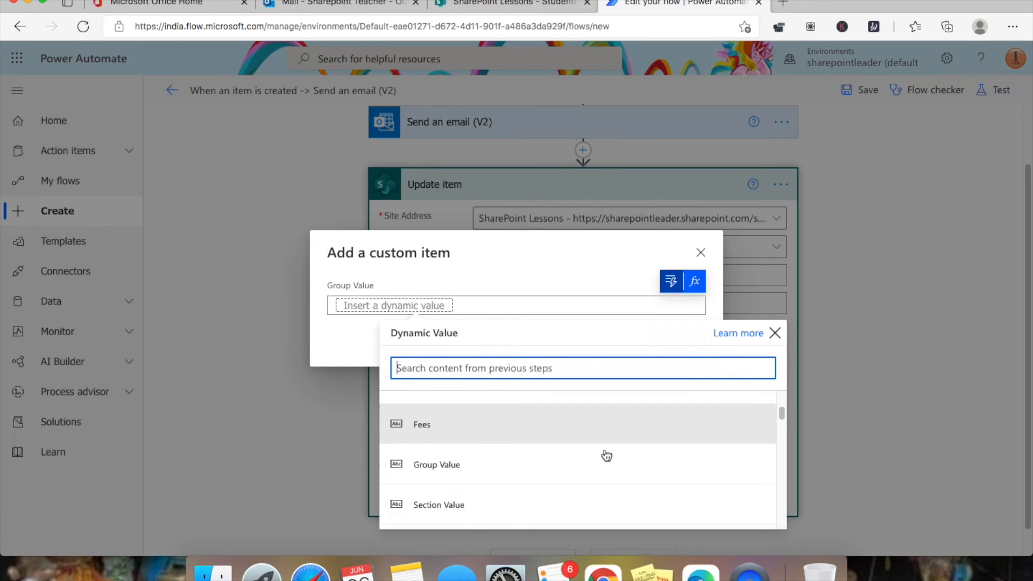
left_click(493, 466)
left_click(675, 341)
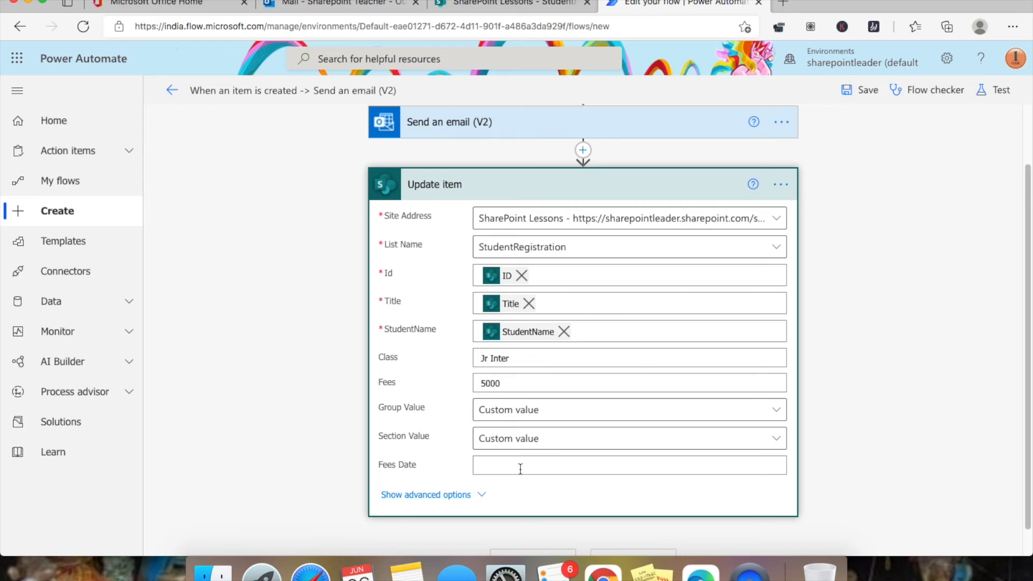
- Reveal the Update item advanced options and save the flow
left_click(434, 496)
scroll(435, 435, "up", 3)
scroll(435, 434, "up", 1)
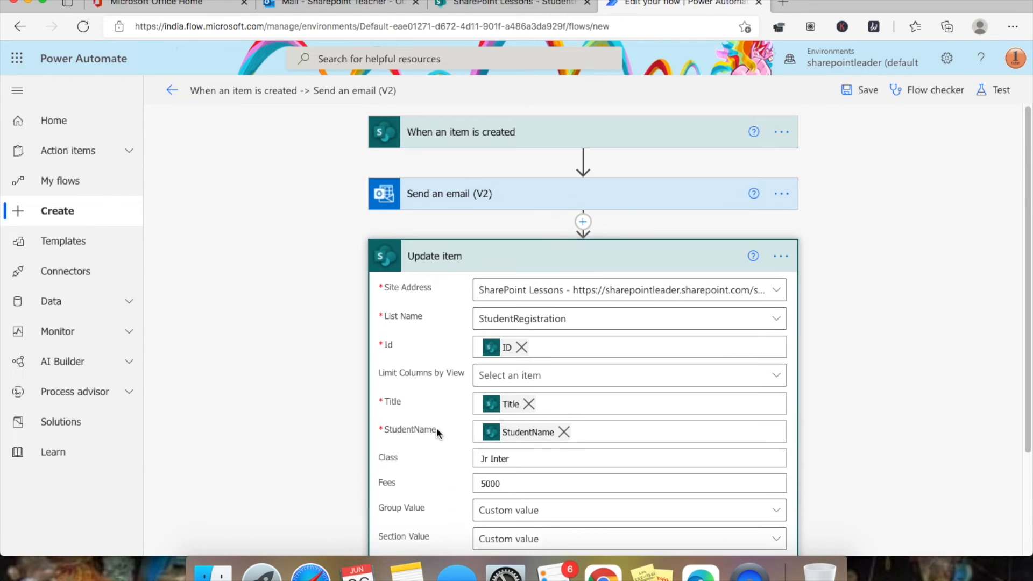
left_click(876, 97)
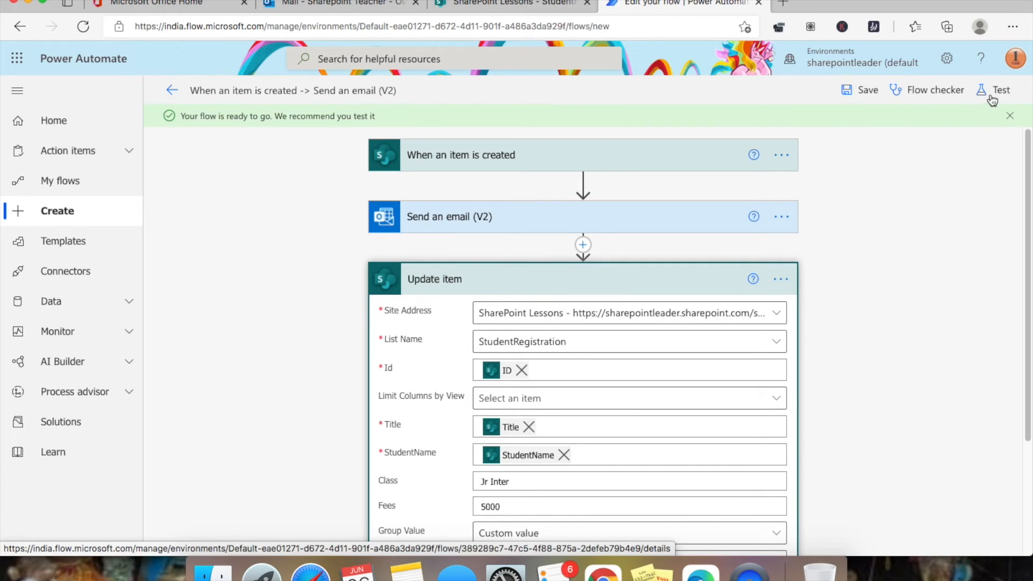
- Start a manual test run and switch to the SharePoint StudentRegistration list
scroll(608, 283, "down", 3)
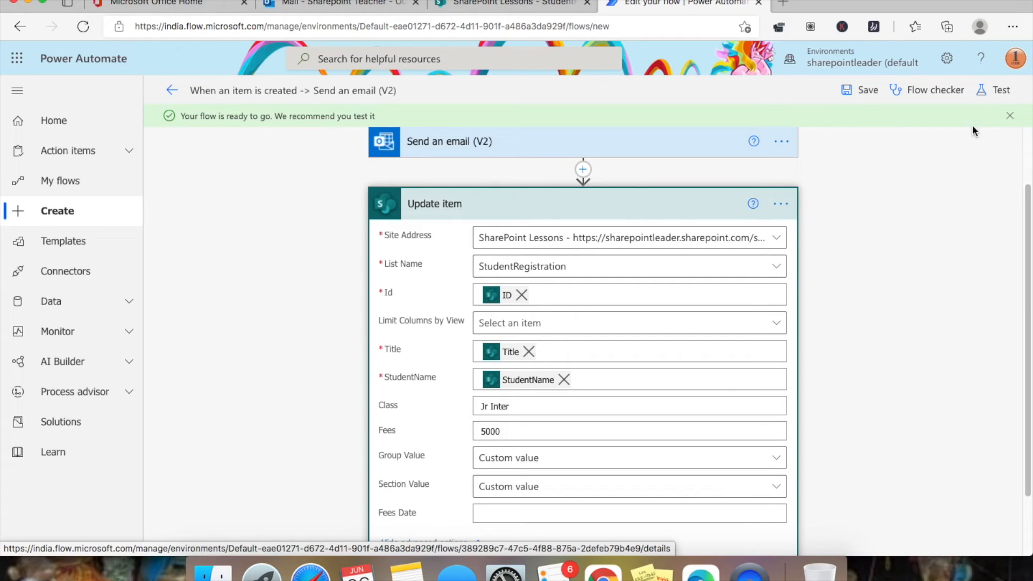
left_click(1012, 92)
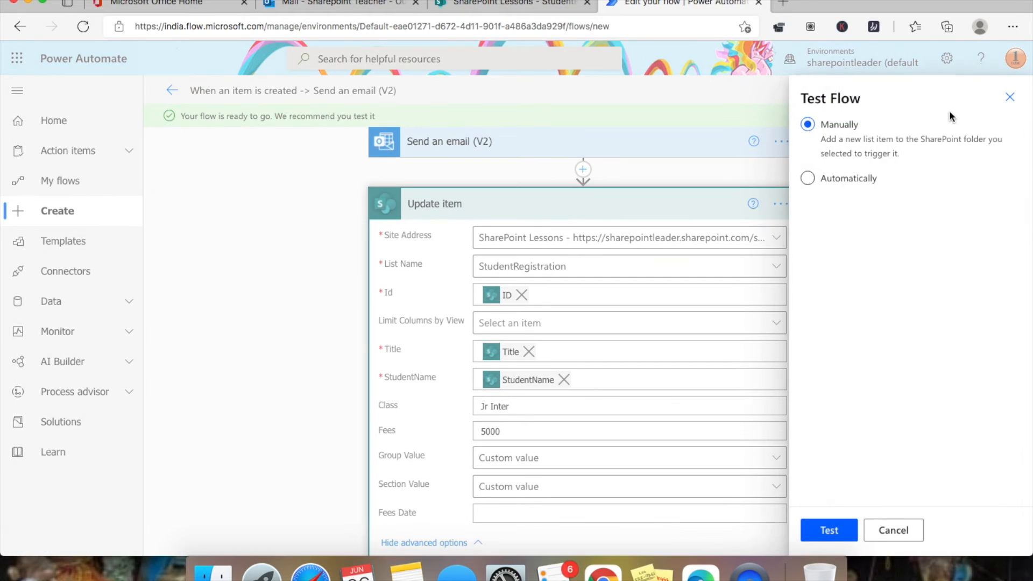
left_click(830, 530)
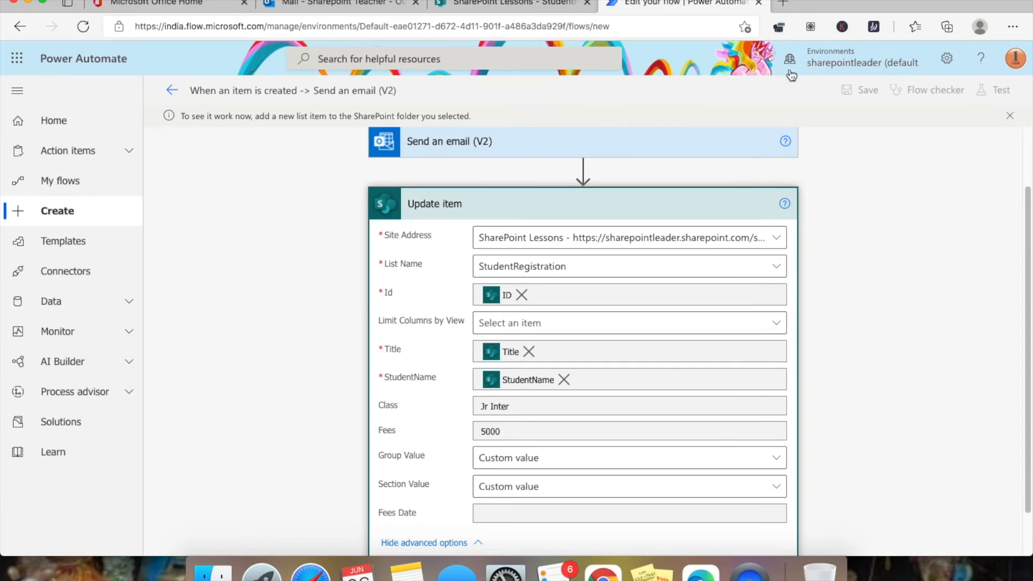
left_click(521, 7)
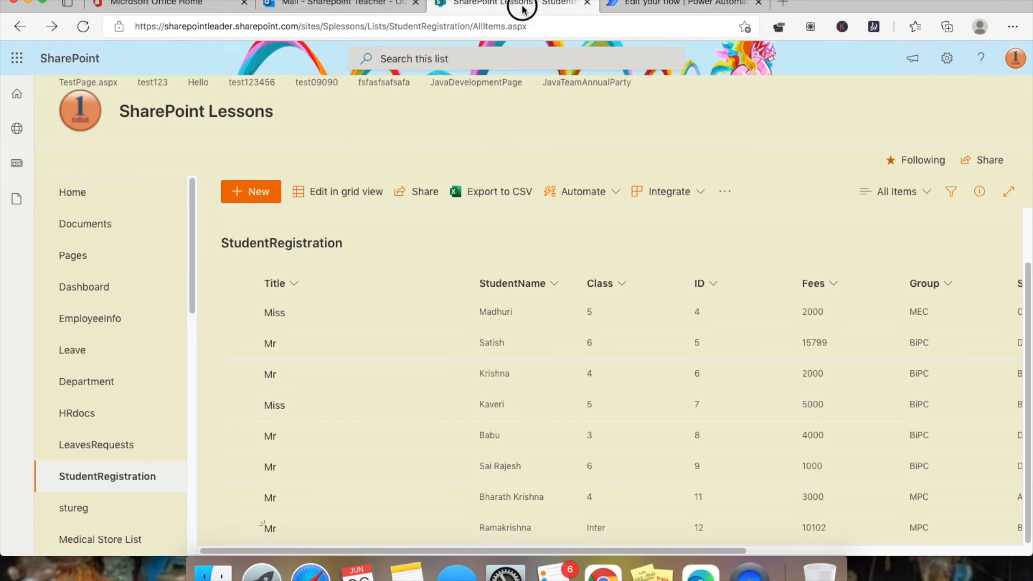
- Start a new entry with Title Mr, the student's name and Class Inter
left_click(252, 191)
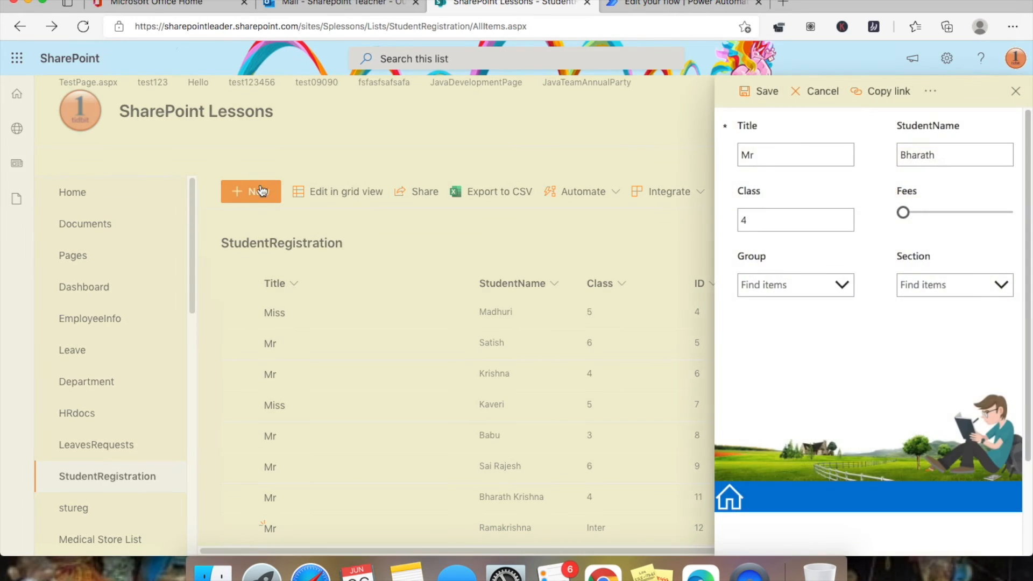
left_click(806, 155)
type("M")
key("Tab")
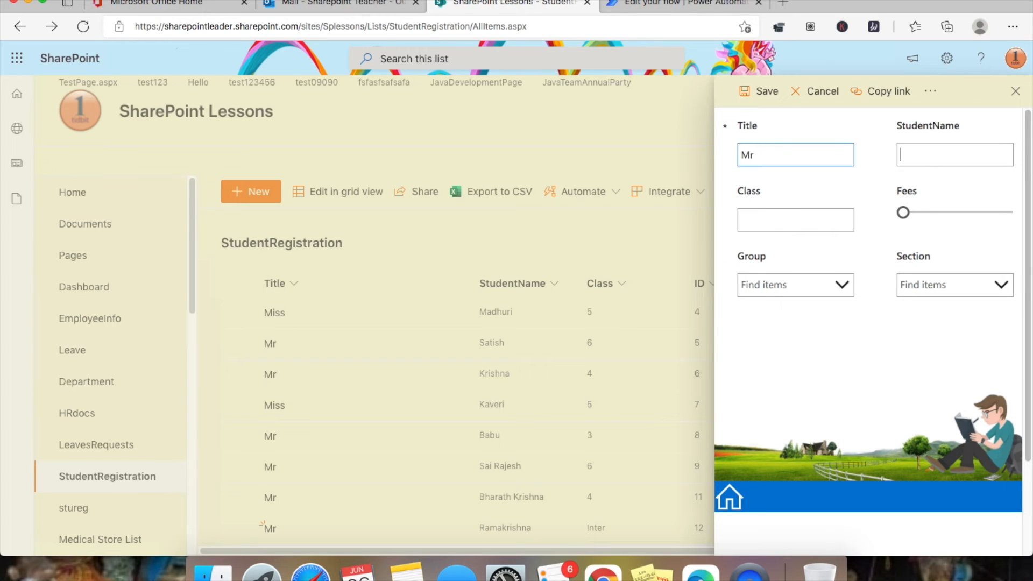
type("Ramana")
left_click(791, 219)
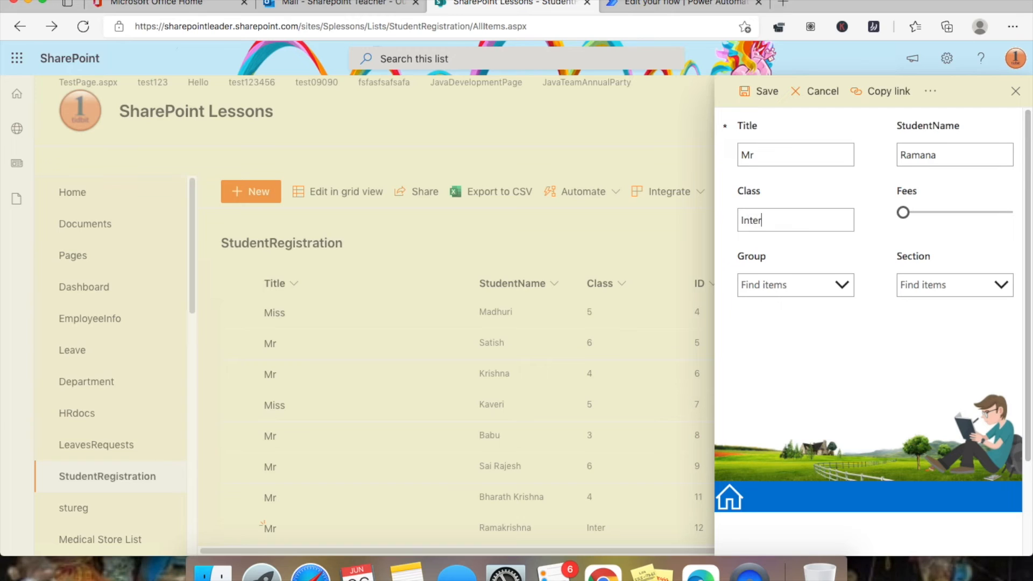
left_click(689, 3)
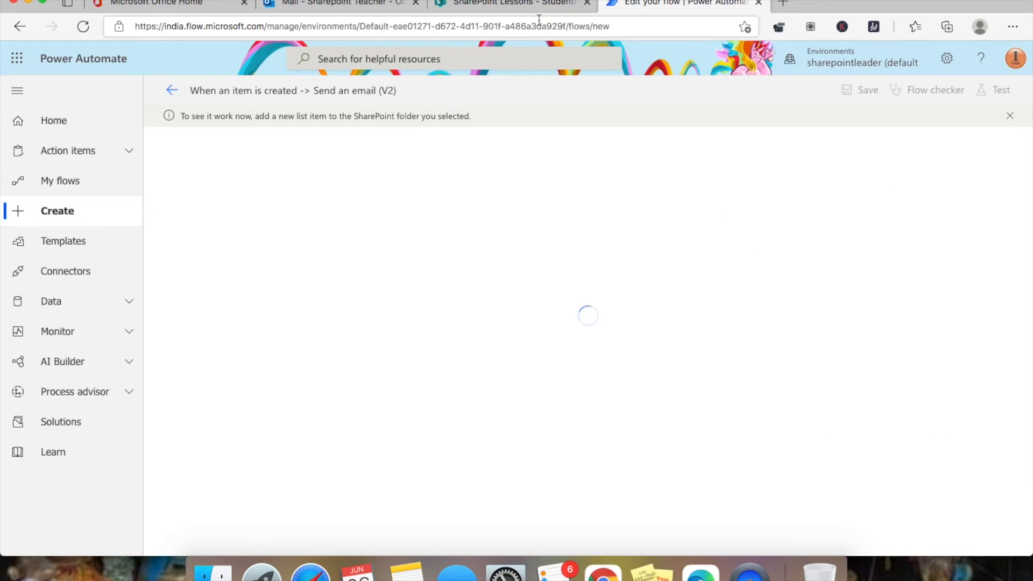
left_click(521, 6)
- Set the fees slider, choose group MPC and section A, and save the entry
left_click_drag(906, 213, 931, 213)
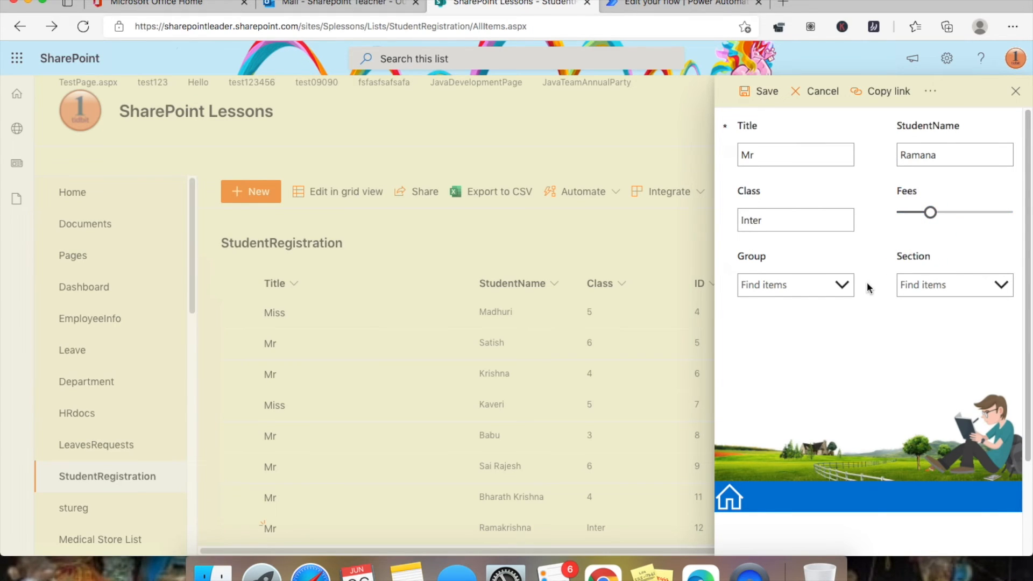
left_click(849, 289)
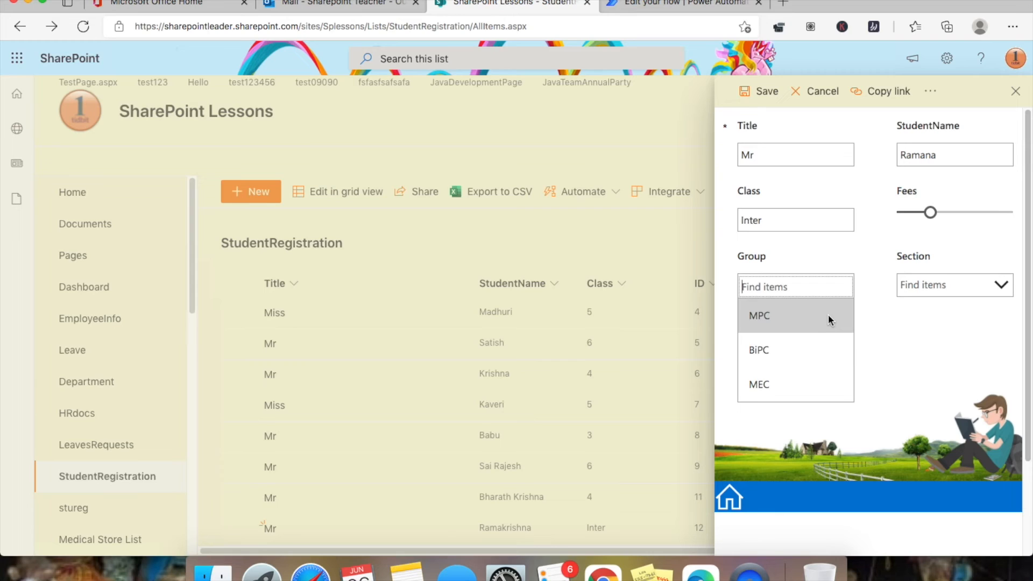
left_click(756, 314)
left_click(1000, 286)
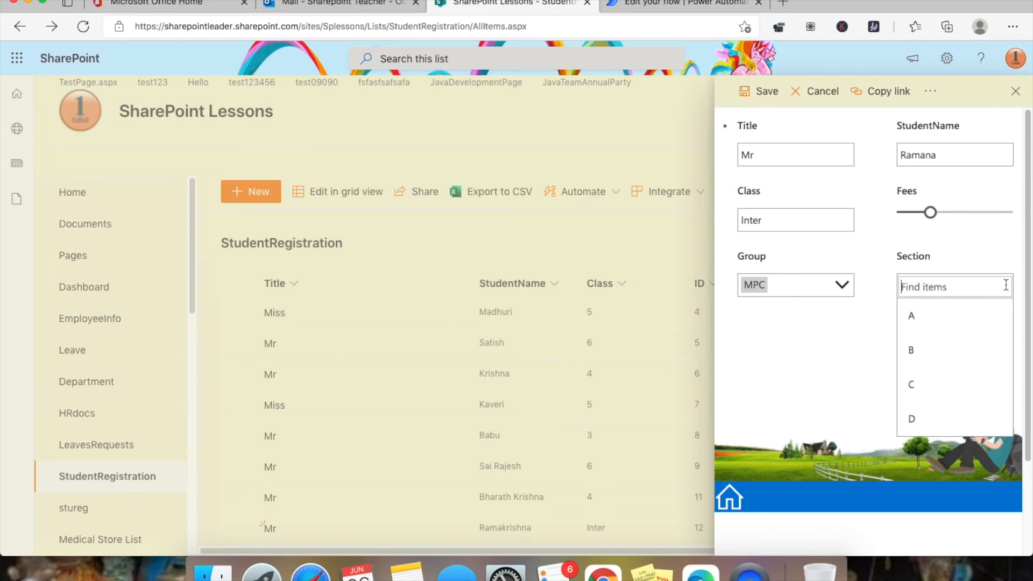
left_click(982, 318)
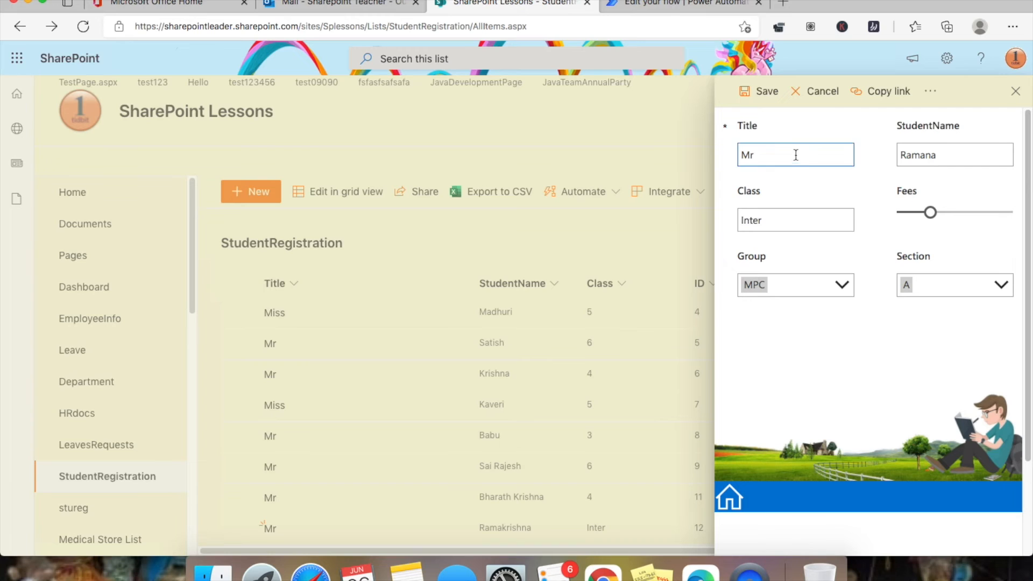
left_click(767, 94)
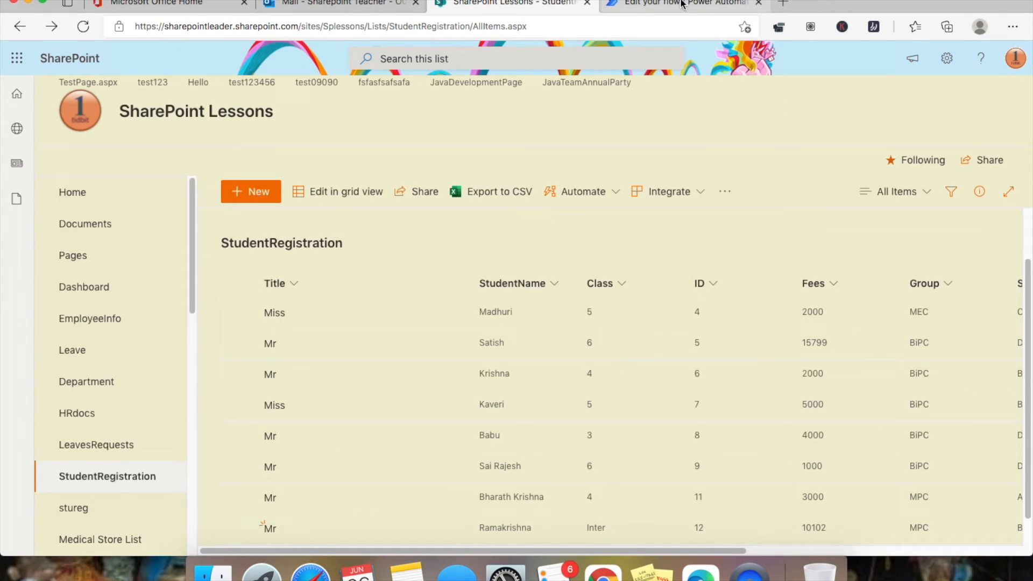
left_click(684, 4)
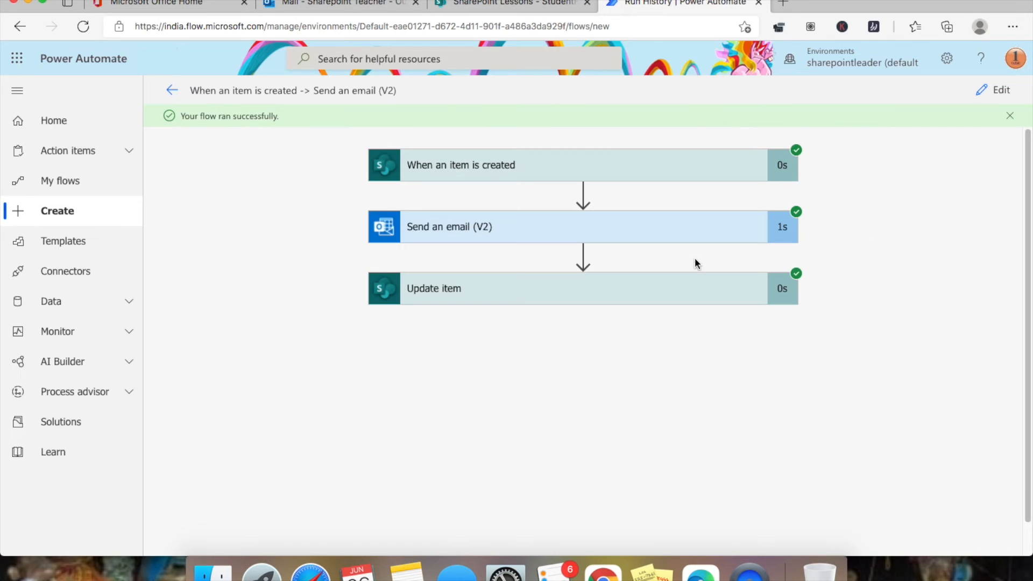
left_click(328, 4)
left_click(275, 229)
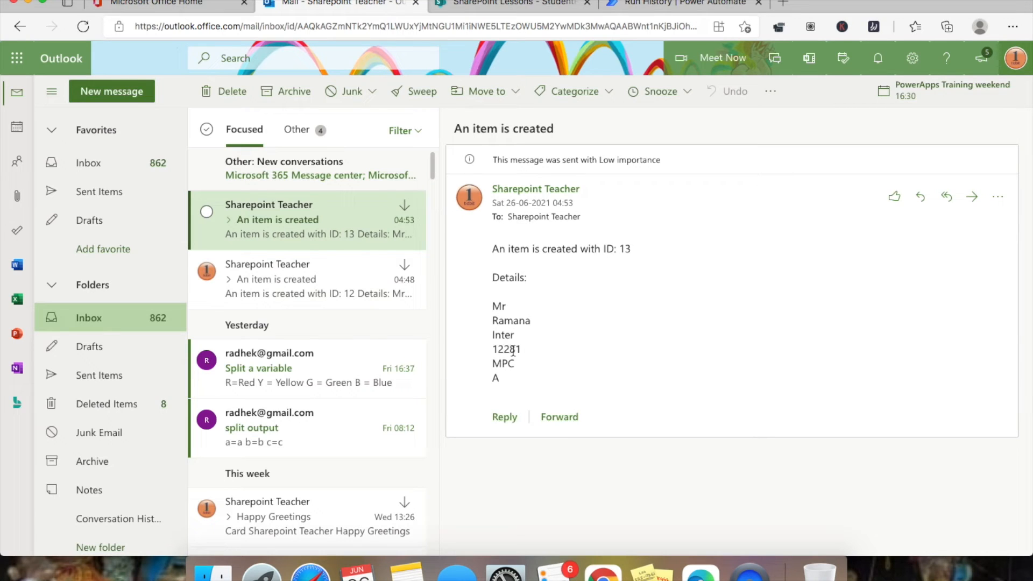
left_click(541, 5)
scroll(593, 282, "down", 1)
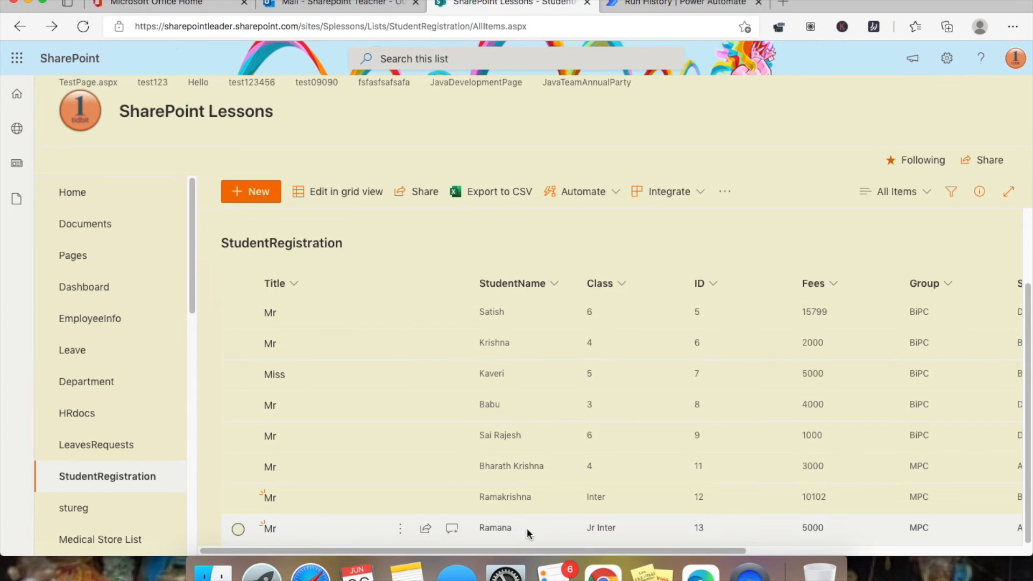
- Scroll the list to the Section and Fees Date columns, then return to Run History
left_click_drag(736, 547, 869, 573)
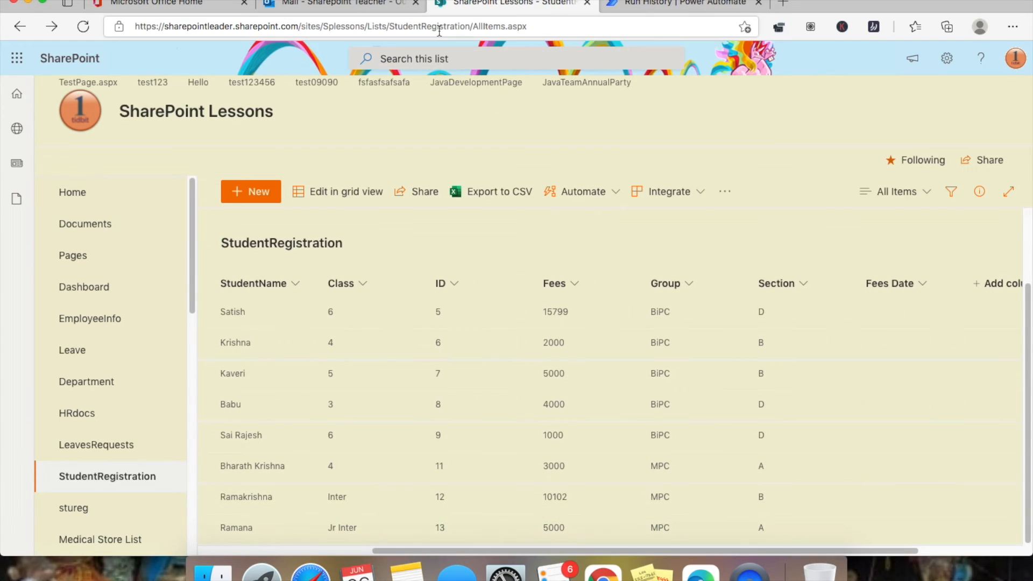
left_click(647, 6)
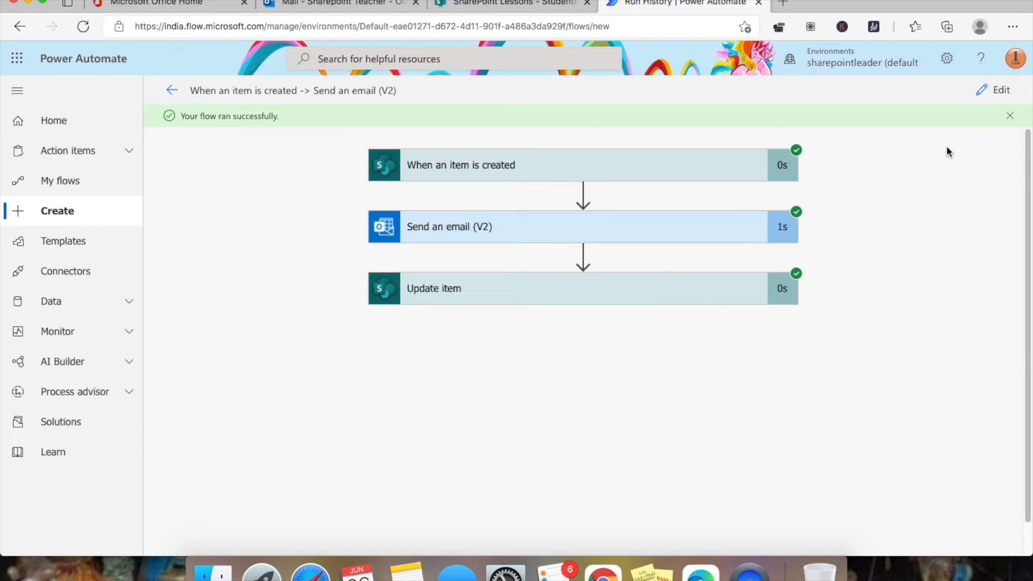
- Edit the flow and review the Update item card showing Class Jr Inter and Fees 5000
left_click(1008, 95)
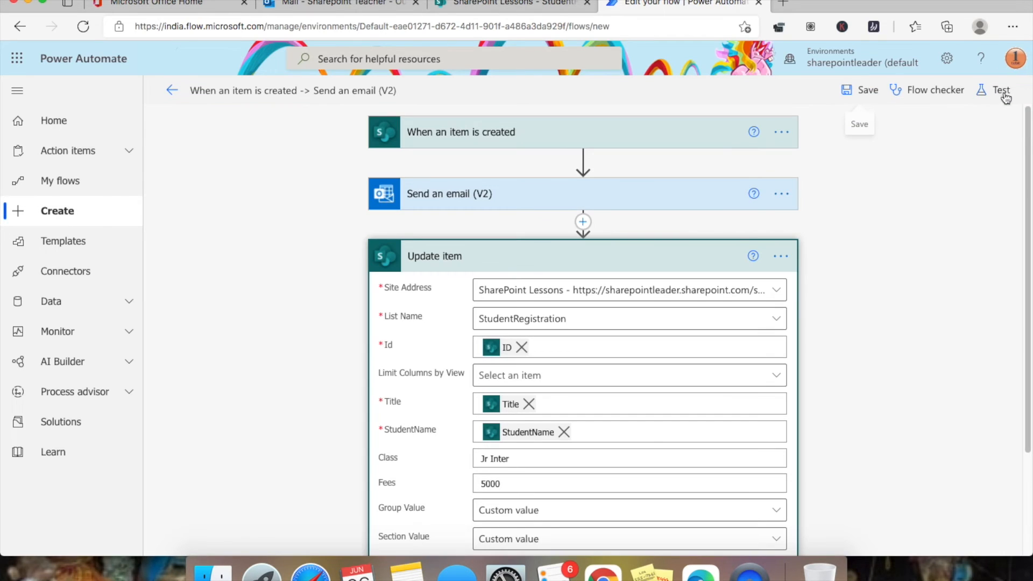
scroll(934, 231, "down", 3)
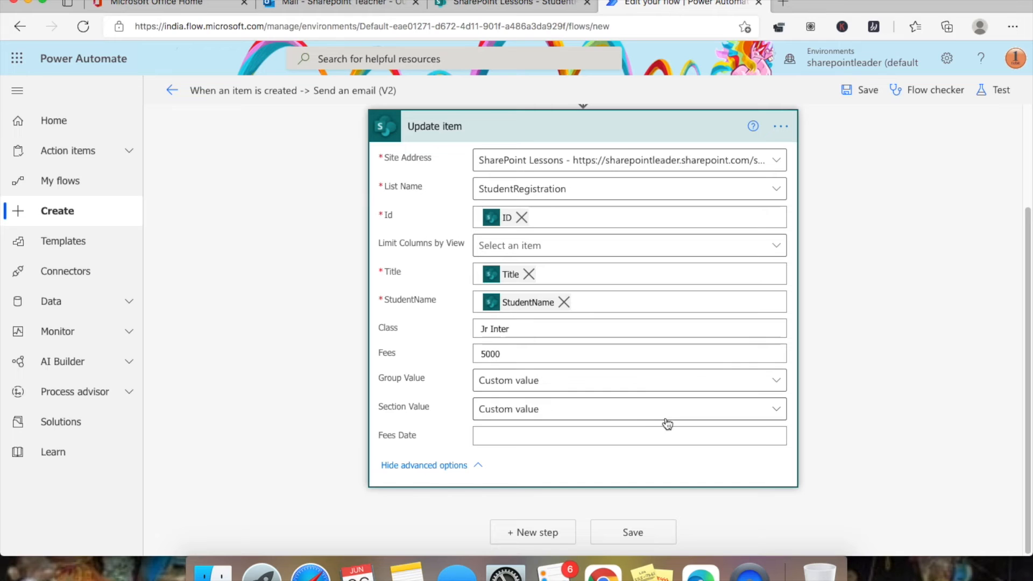
scroll(592, 350, "up", 3)
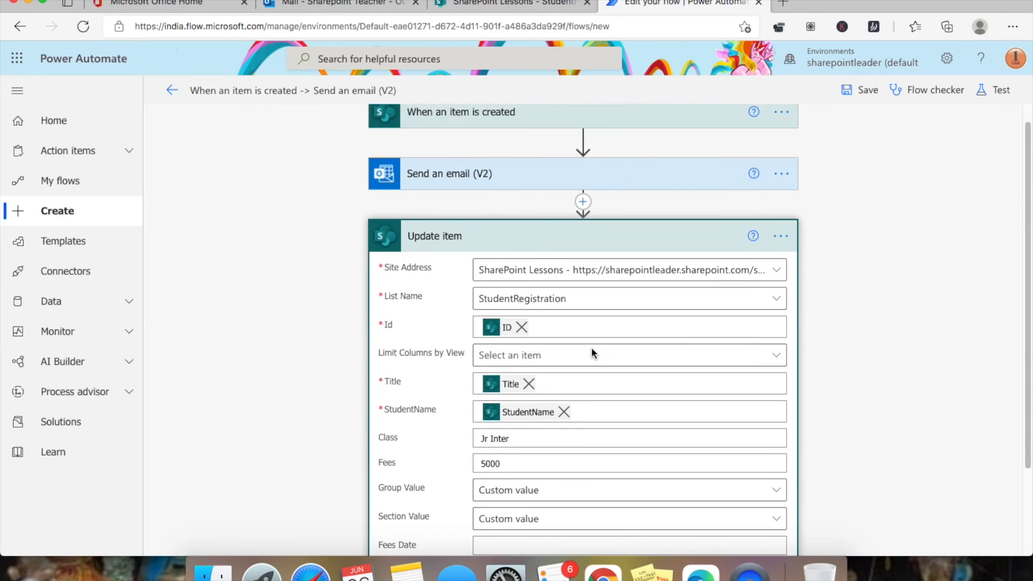
scroll(592, 354, "down", 3)
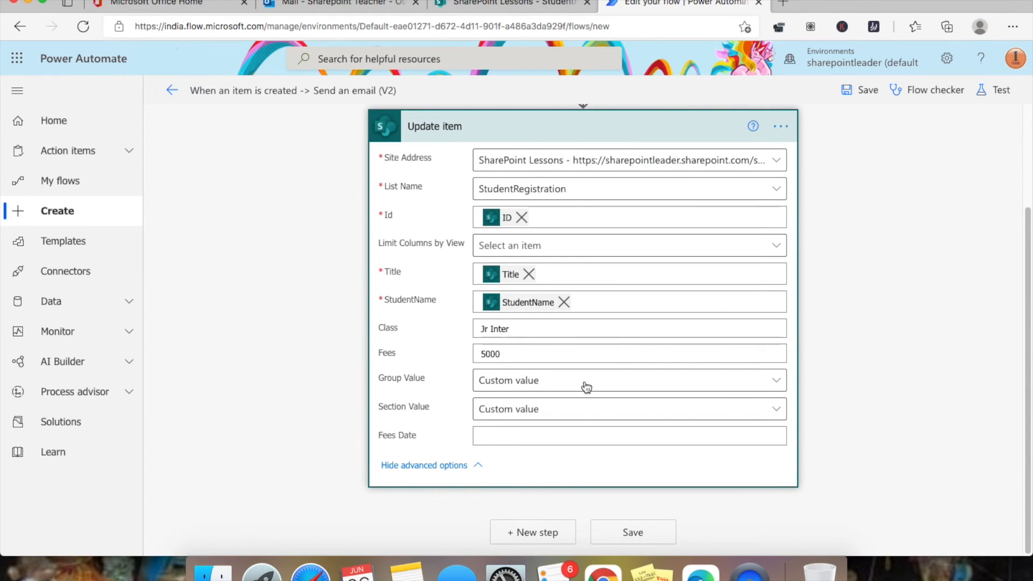
- Insert a new step, search 'sharepoint' and pick the SharePoint Get item action
left_click(550, 540)
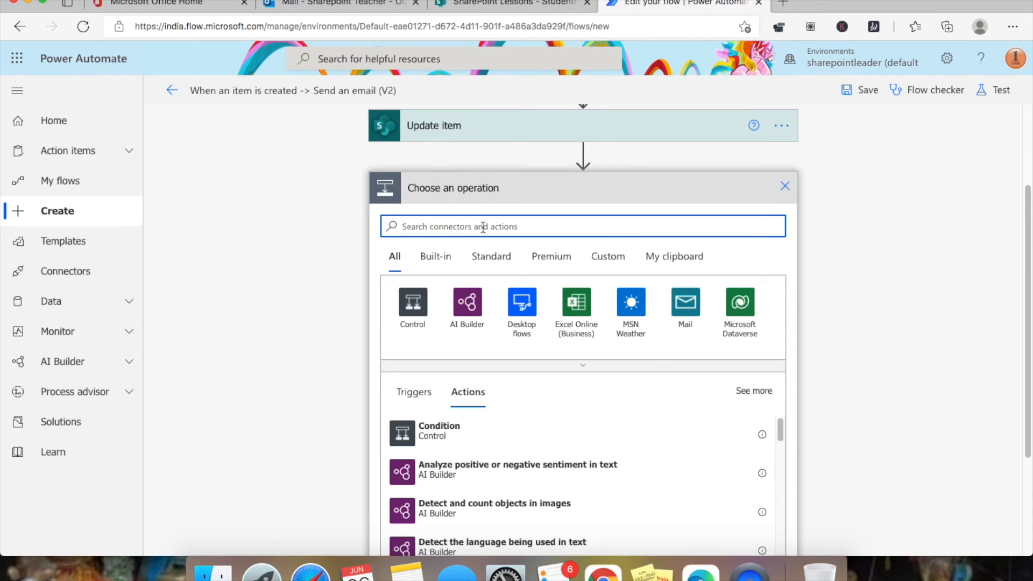
type("sharepoint")
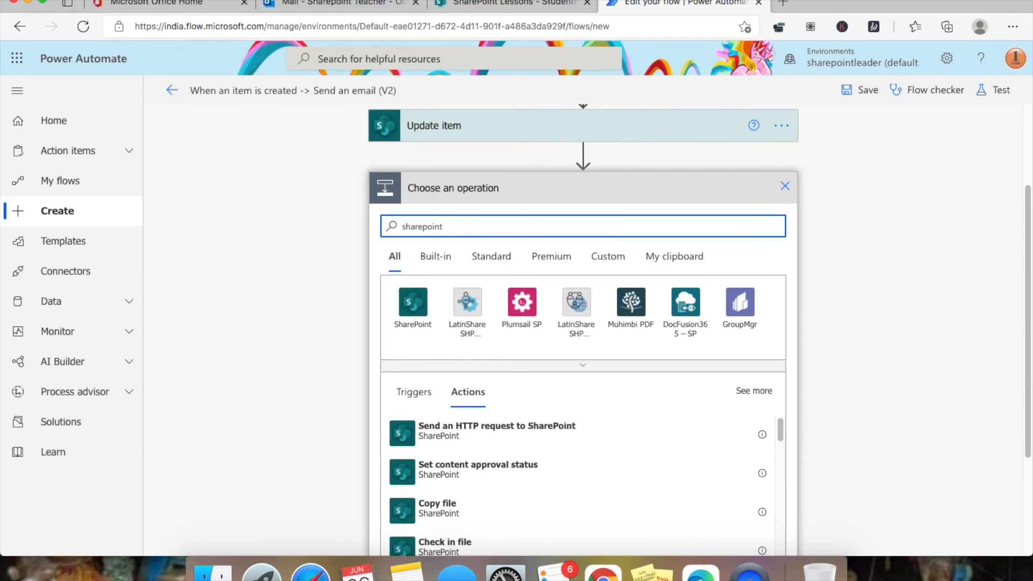
scroll(664, 344, "down", 2)
left_click(409, 202)
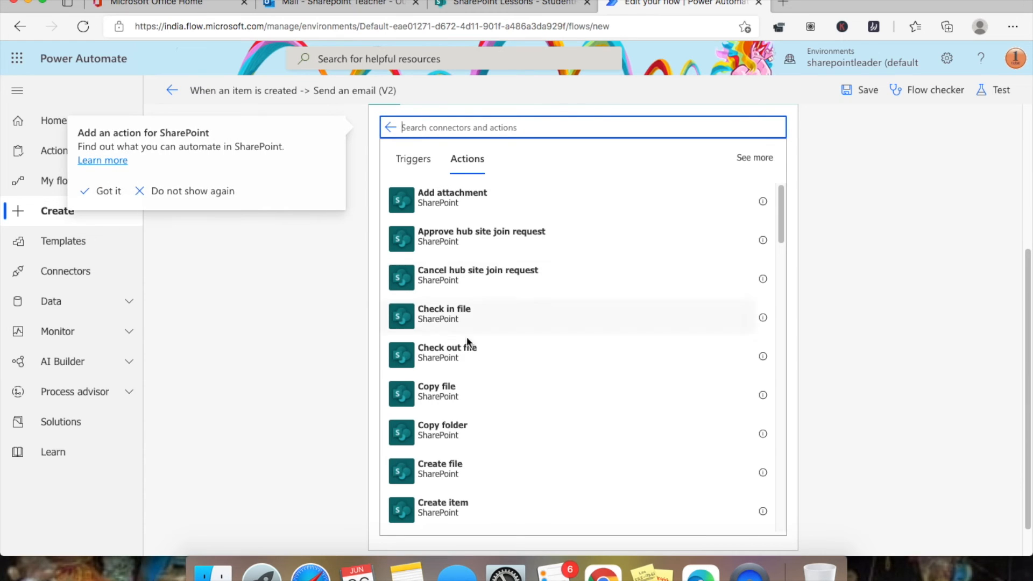
scroll(524, 347, "down", 2)
scroll(523, 347, "down", 3)
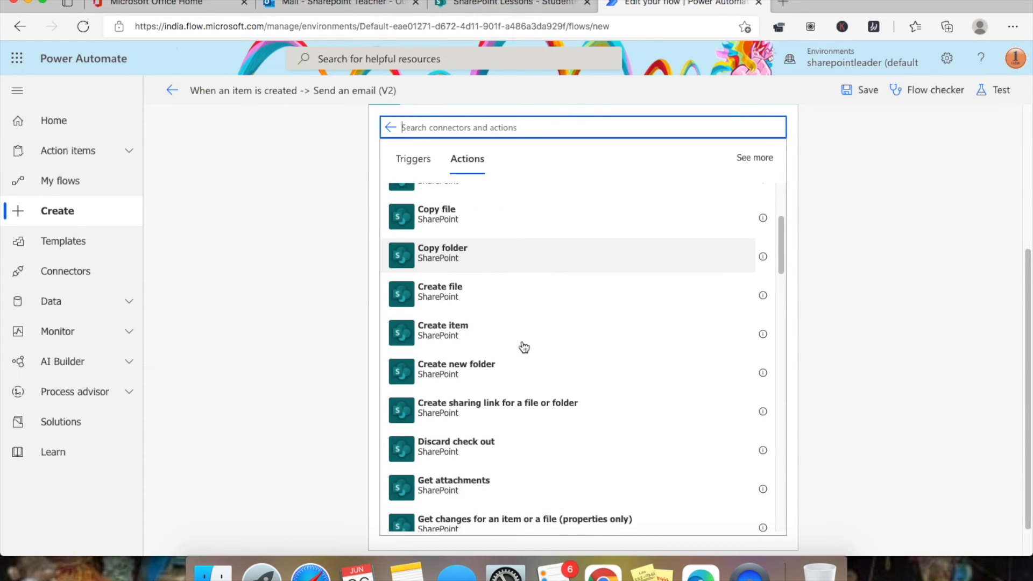
scroll(524, 347, "down", 4)
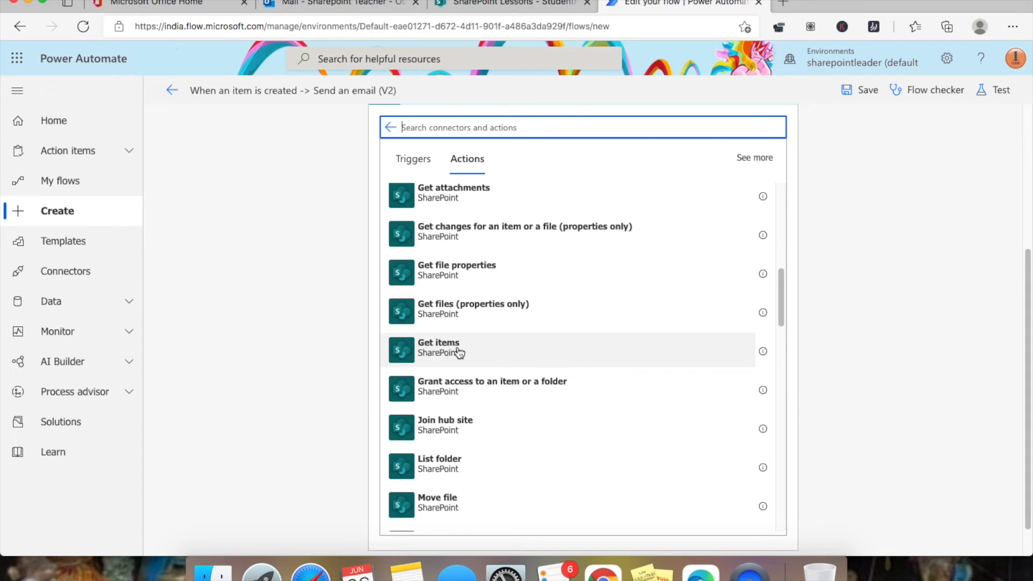
scroll(487, 348, "up", 1)
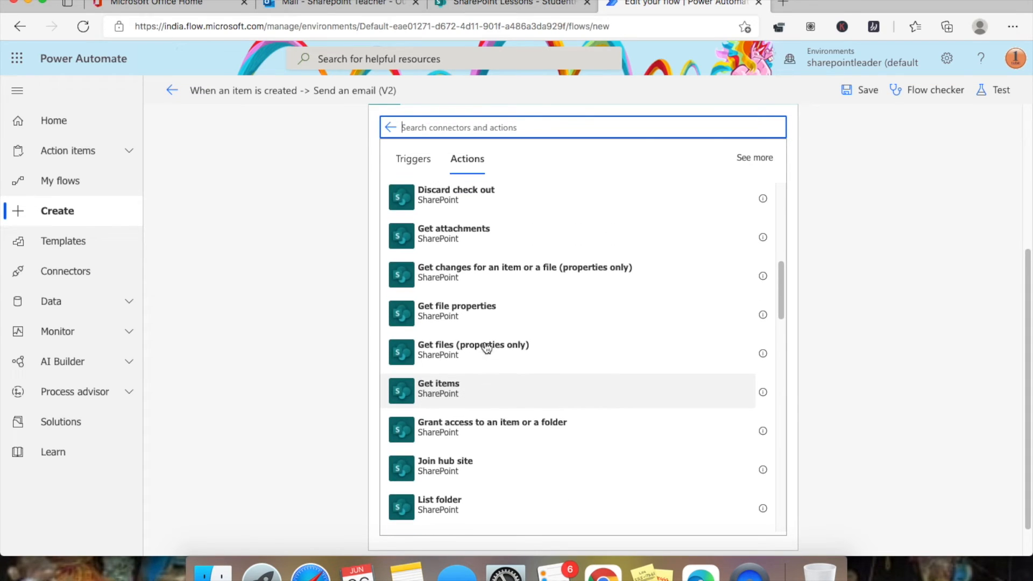
scroll(487, 348, "down", 3)
scroll(487, 348, "down", 6)
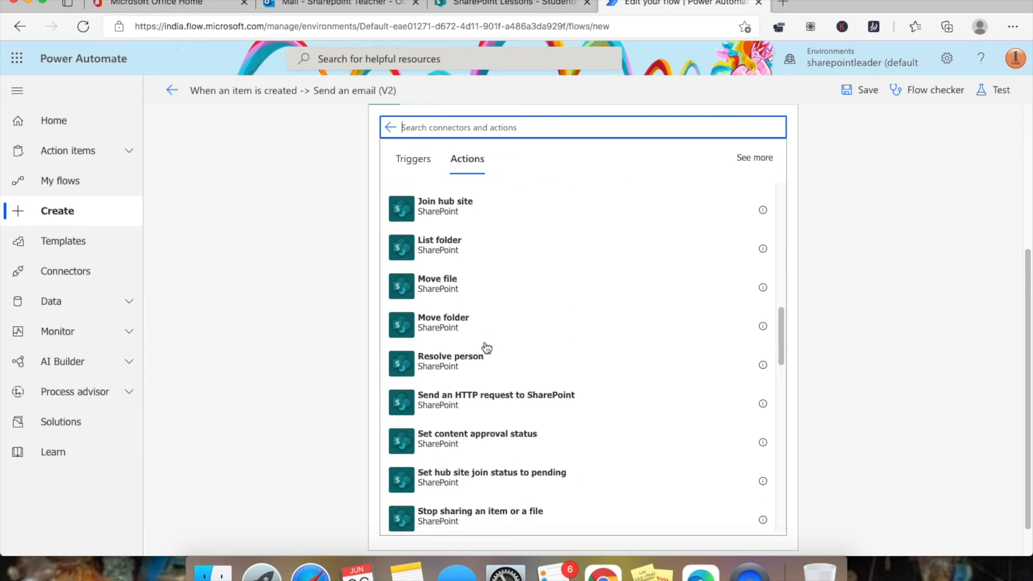
scroll(487, 348, "down", 4)
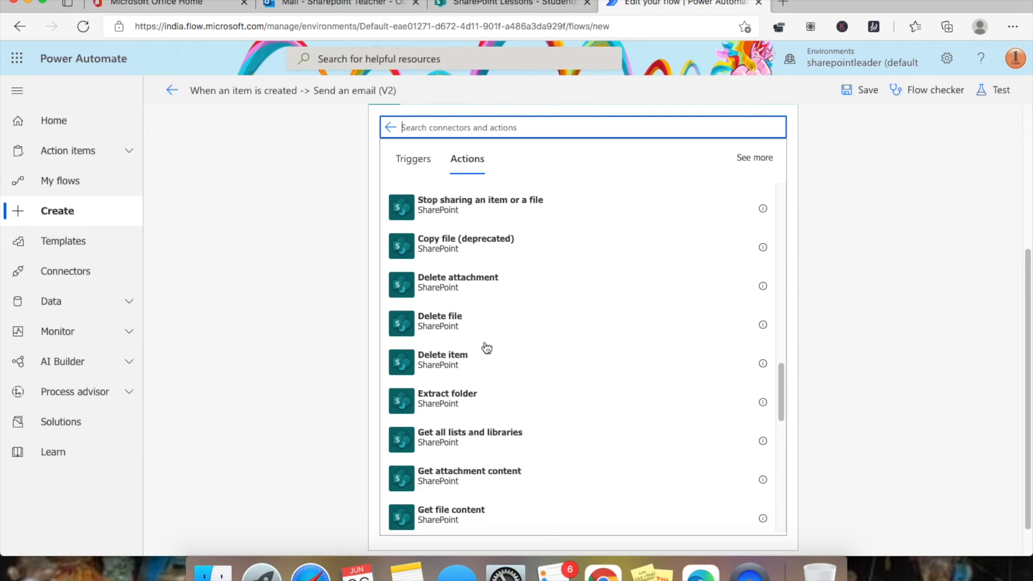
scroll(468, 387, "down", 3)
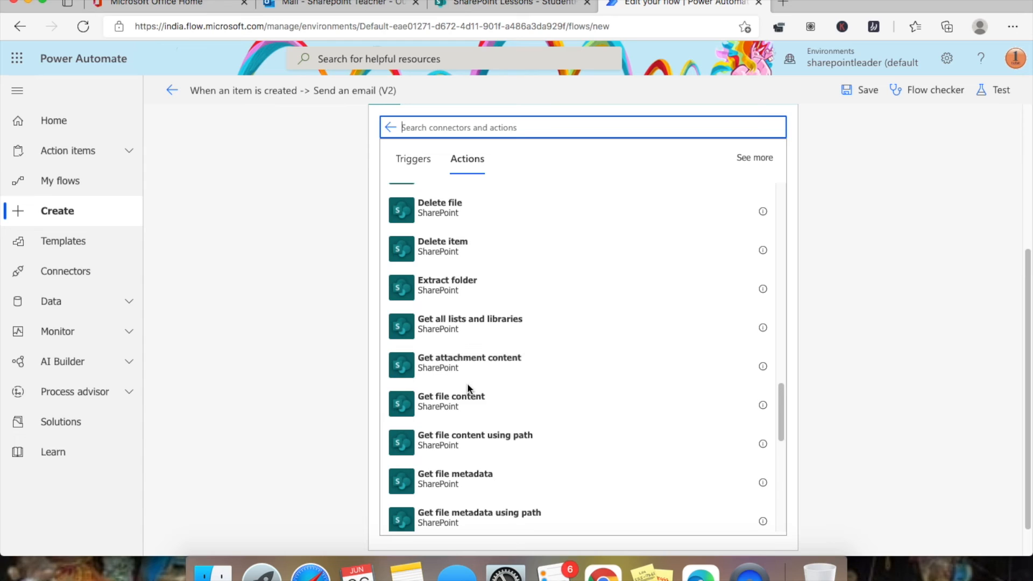
scroll(487, 366, "down", 3)
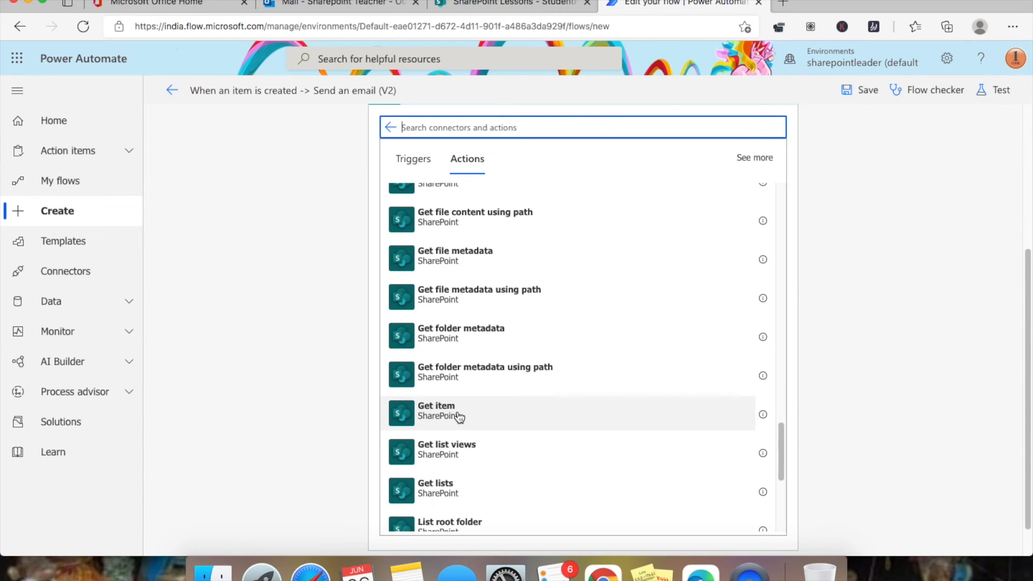
left_click(519, 414)
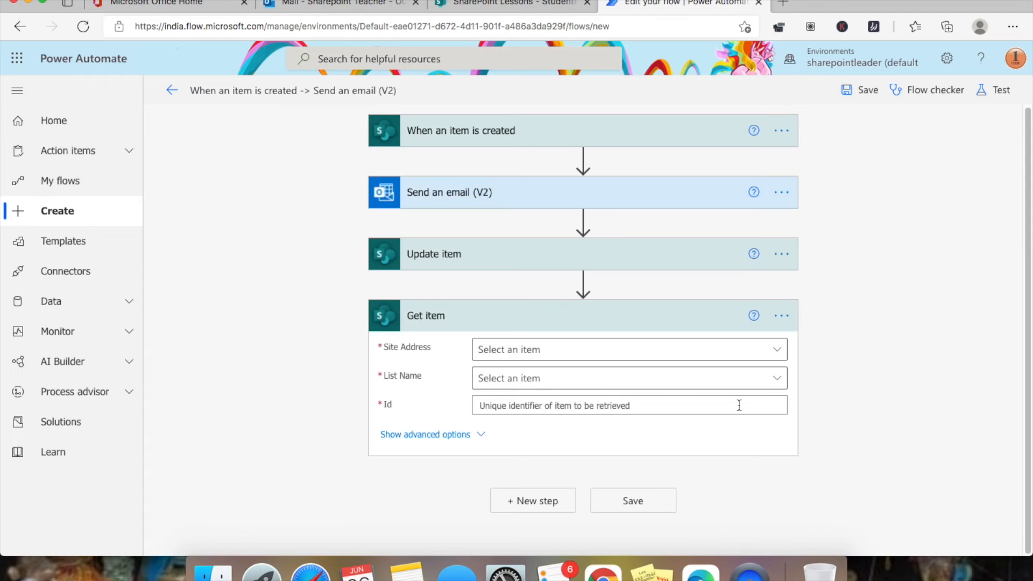
- Point Get item at the SharePoint Lessons site and the StudentRegistration list
left_click(777, 349)
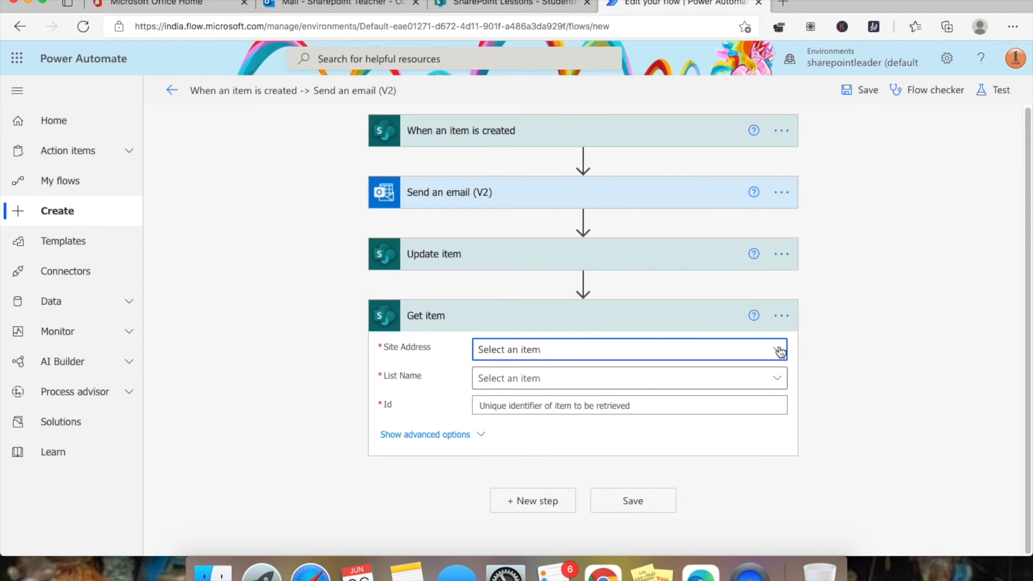
left_click(572, 99)
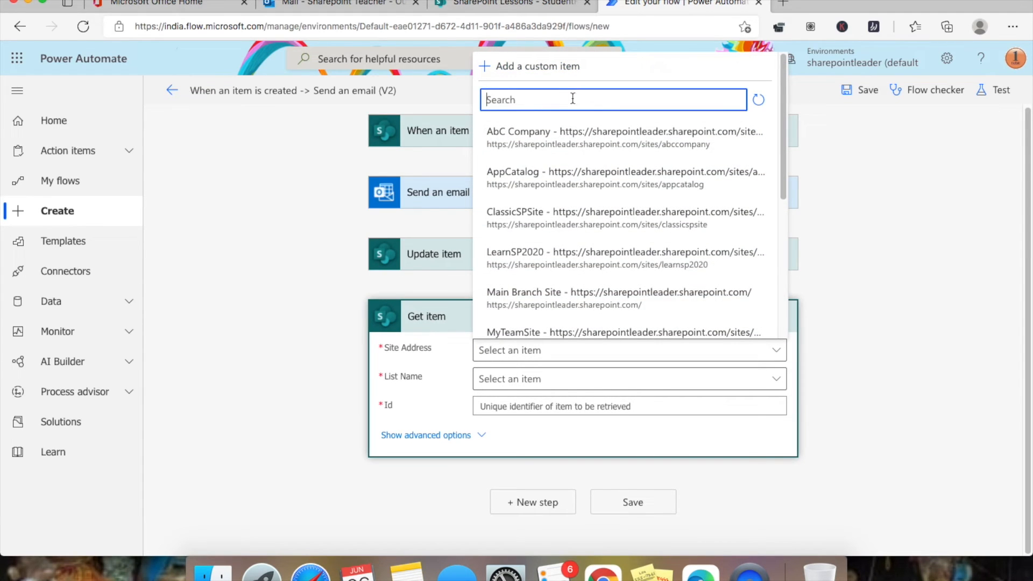
type("lessons")
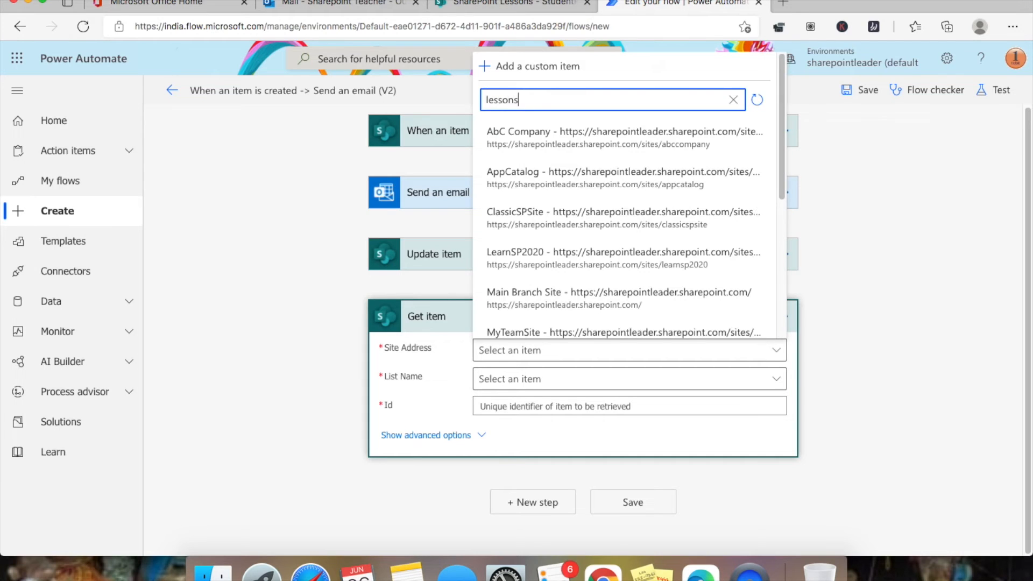
left_click(668, 327)
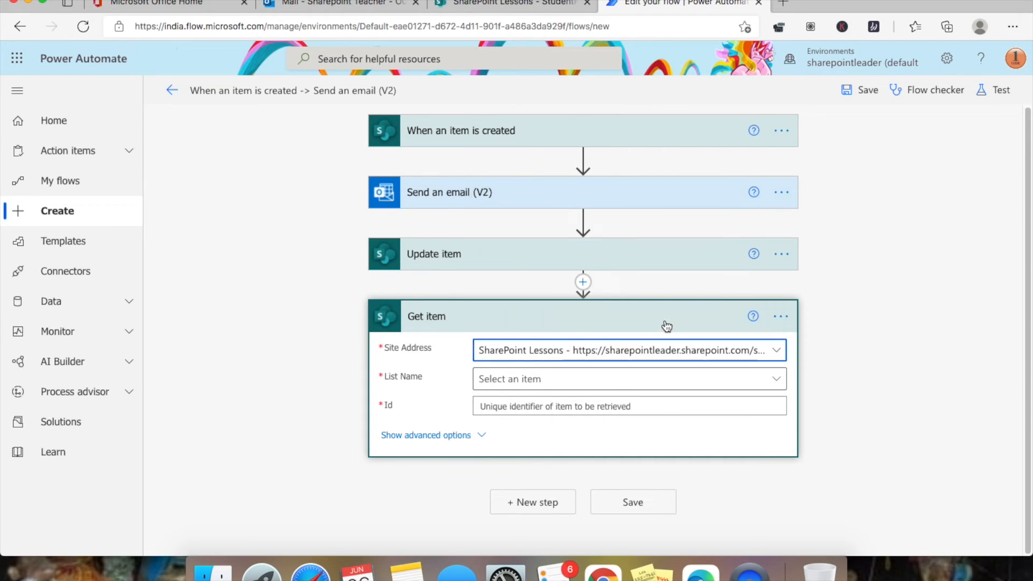
left_click(752, 380)
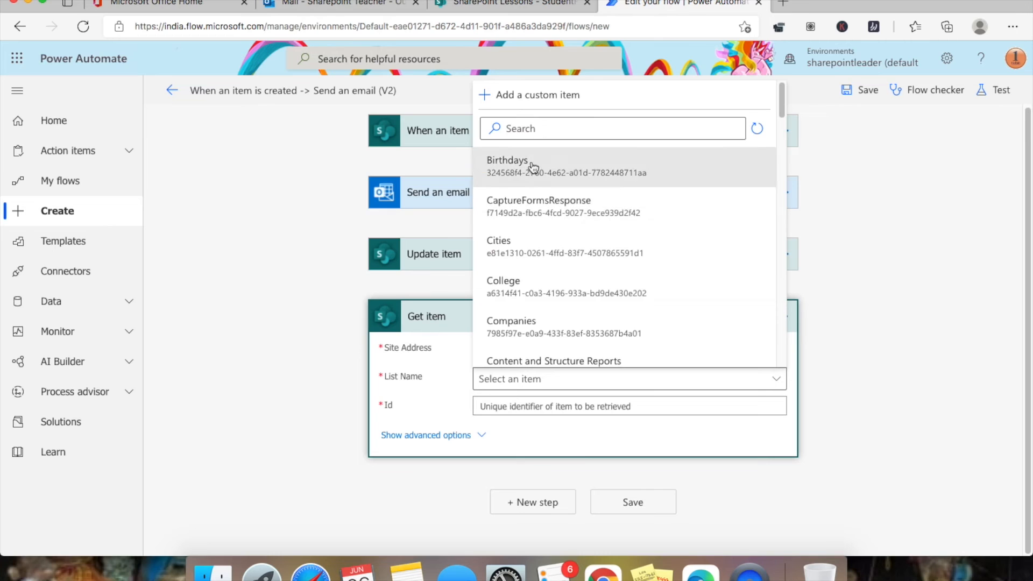
left_click(538, 128)
type("student")
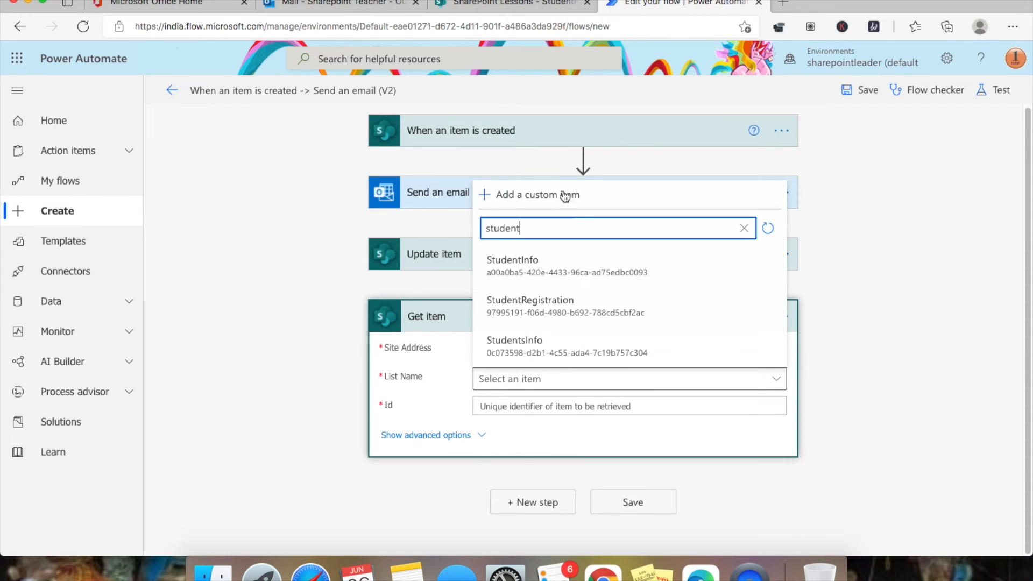
left_click(608, 303)
- Set the Get item Id to the trigger's ID and save the flow
left_click(659, 408)
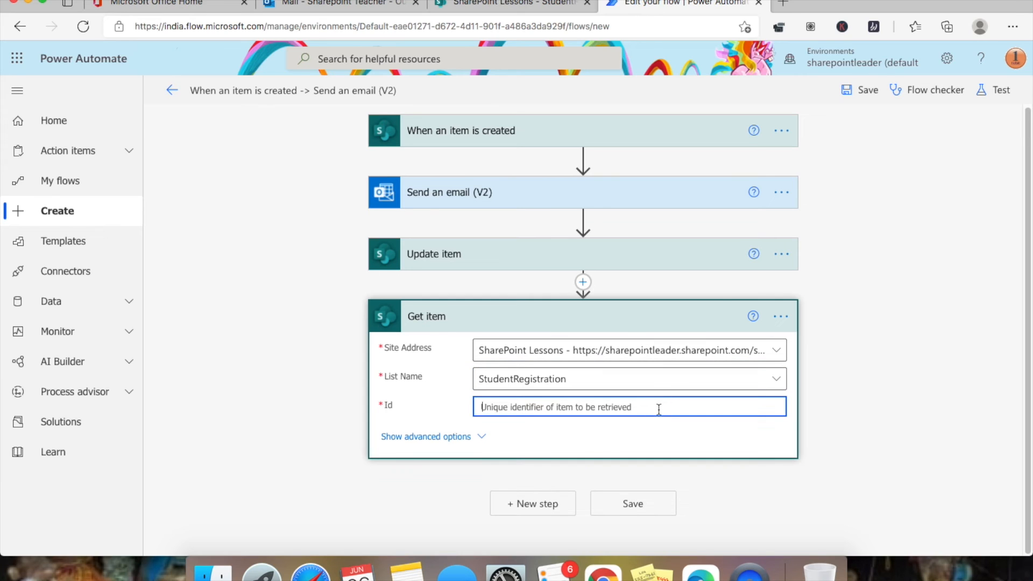
left_click(482, 437)
left_click(633, 409)
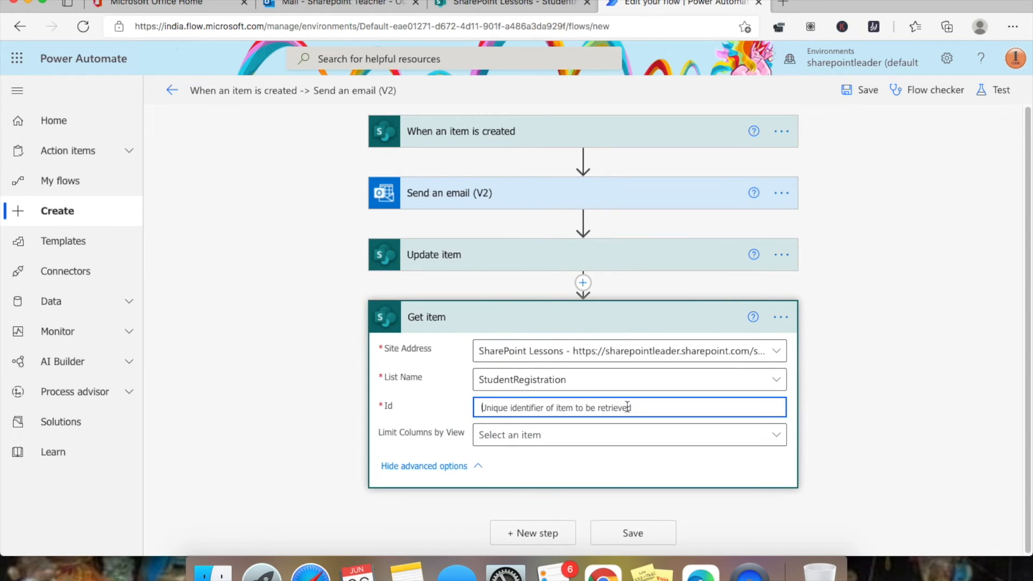
left_click(750, 386)
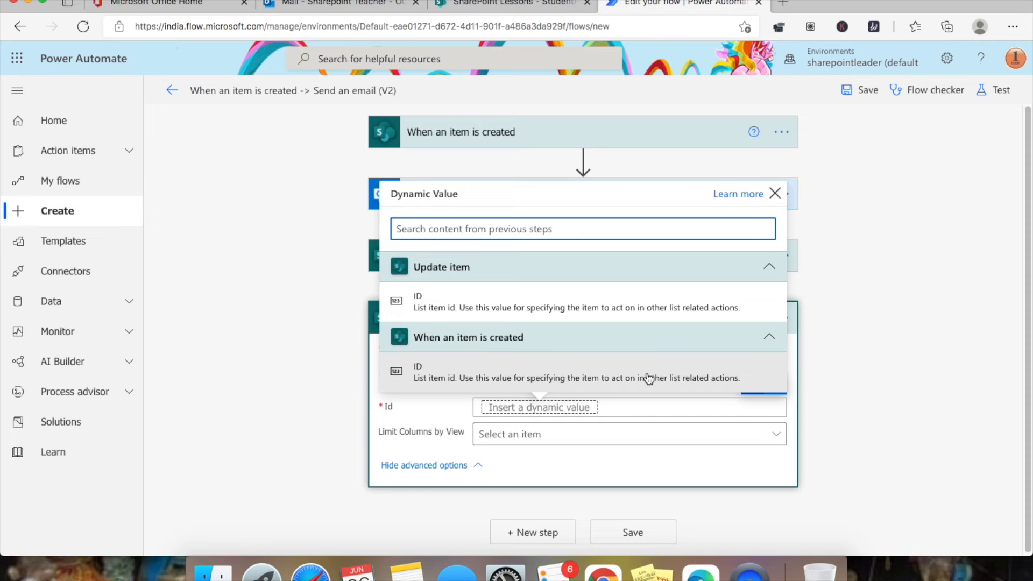
left_click(565, 304)
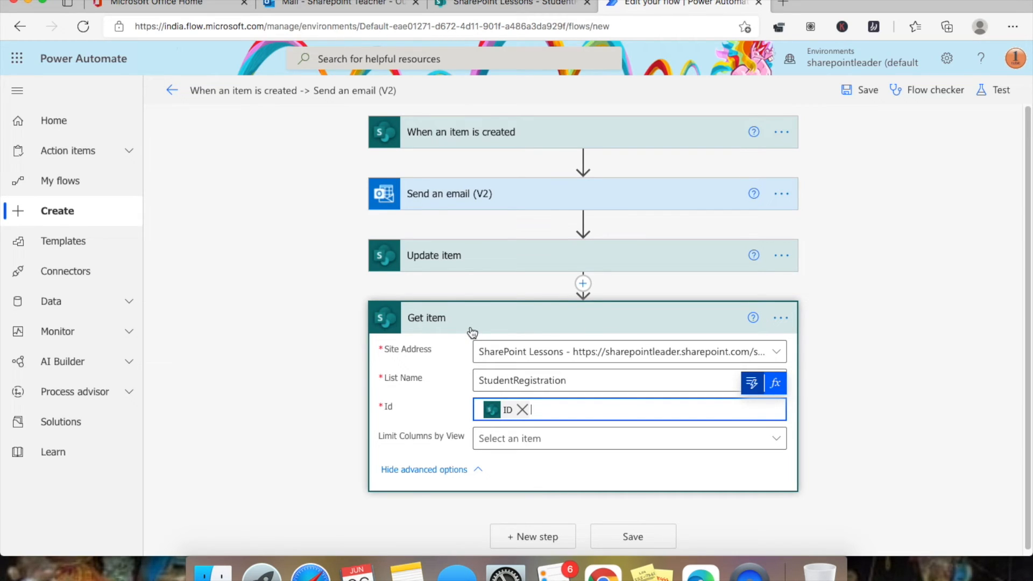
left_click(664, 535)
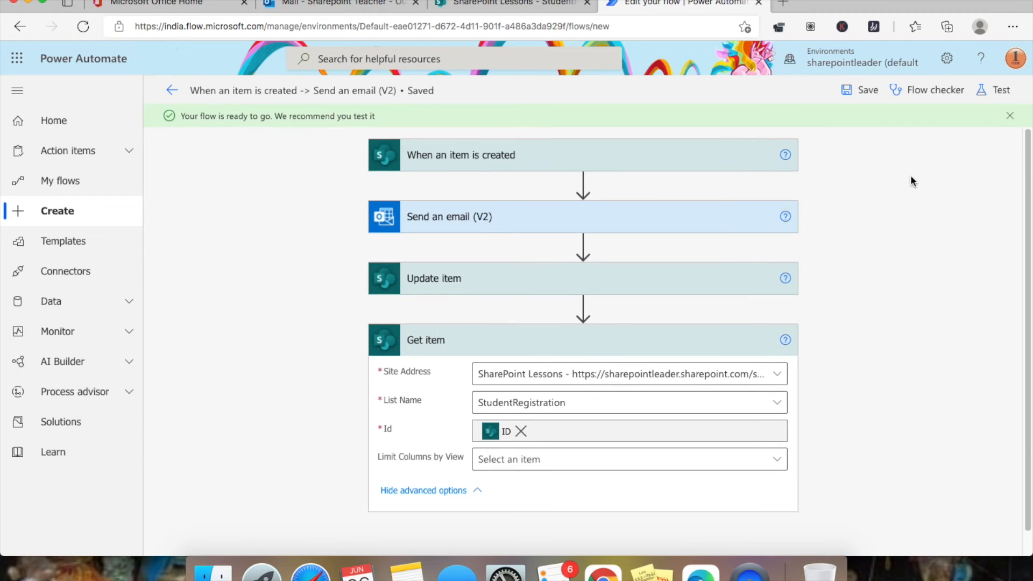
- Start a manual test run, then open a new-item form in StudentRegistration
left_click(1008, 96)
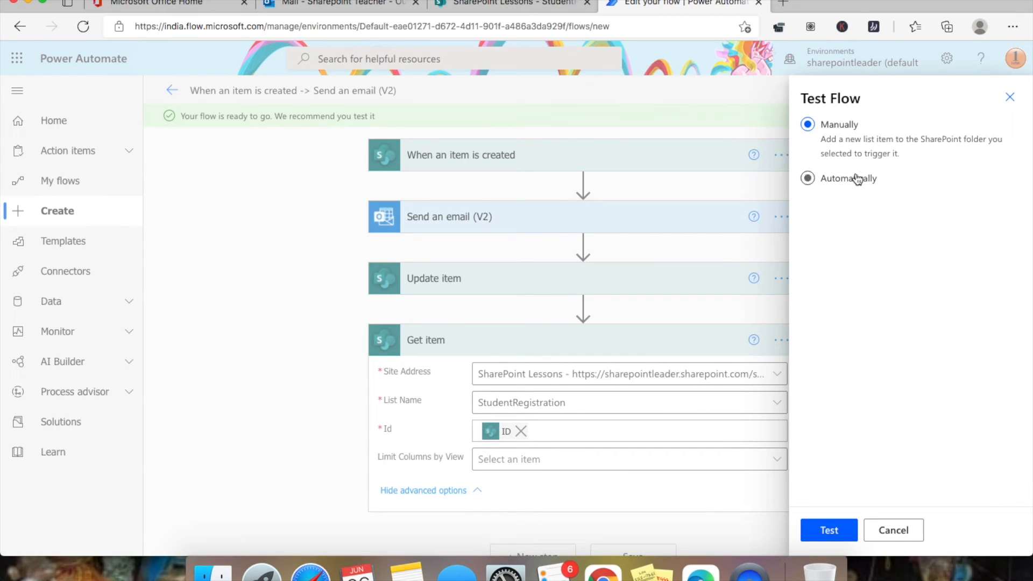
left_click(829, 530)
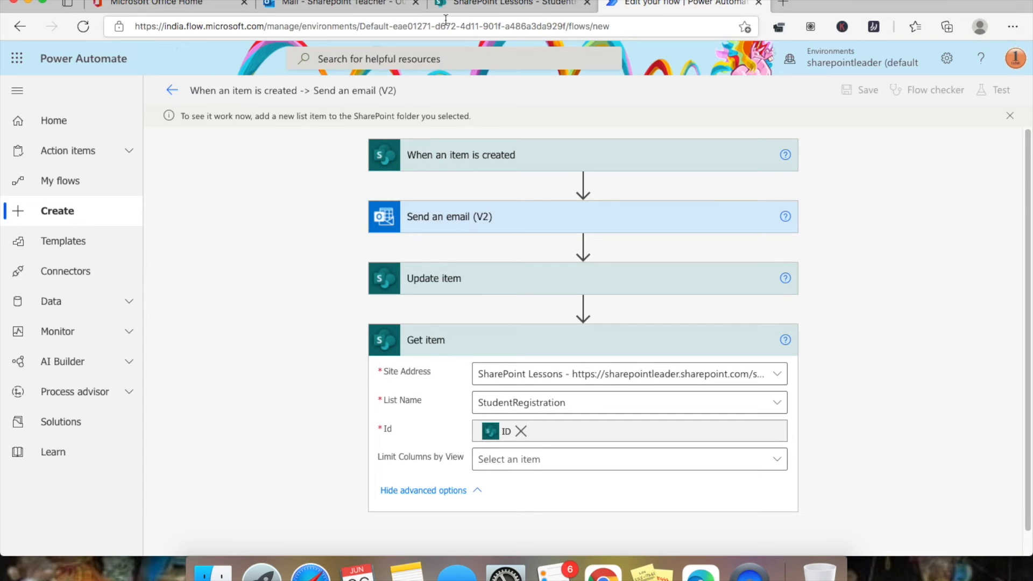
left_click(475, 3)
left_click(263, 197)
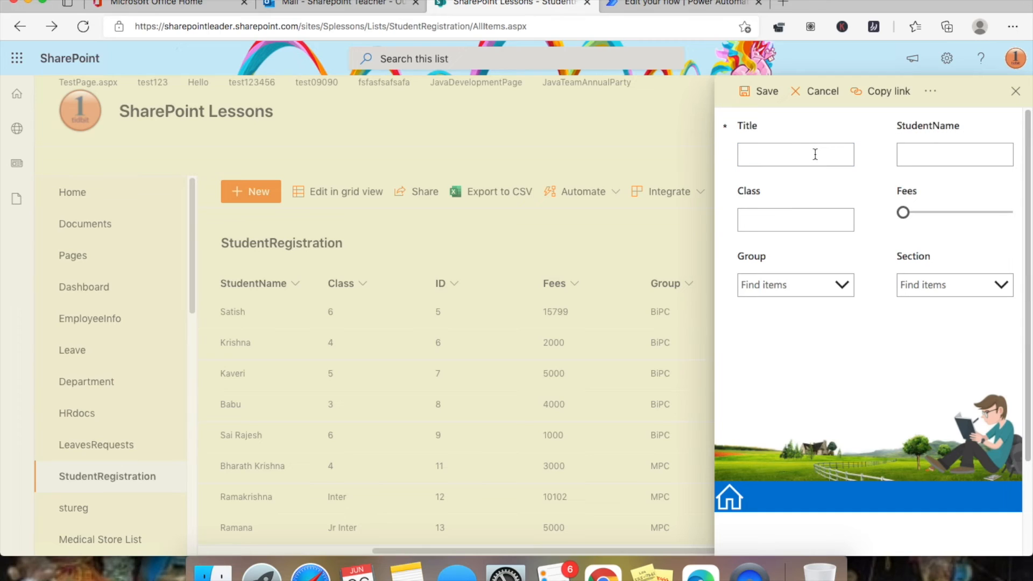
- Enter Title Miss, the student's name, Class Inter, fees 15230, group MPC, section A, and save
type("Miss")
key("Tab")
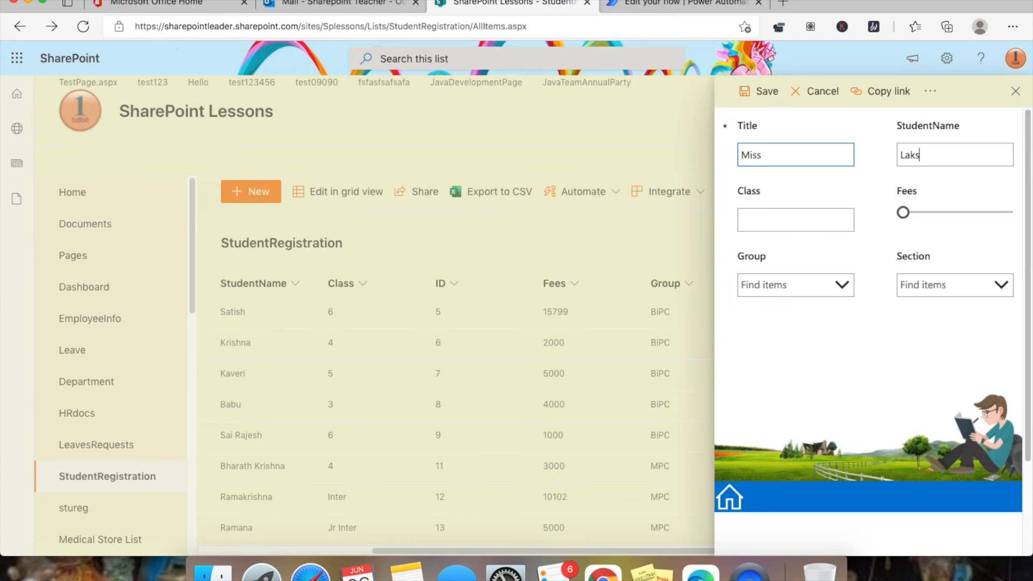
left_click(778, 223)
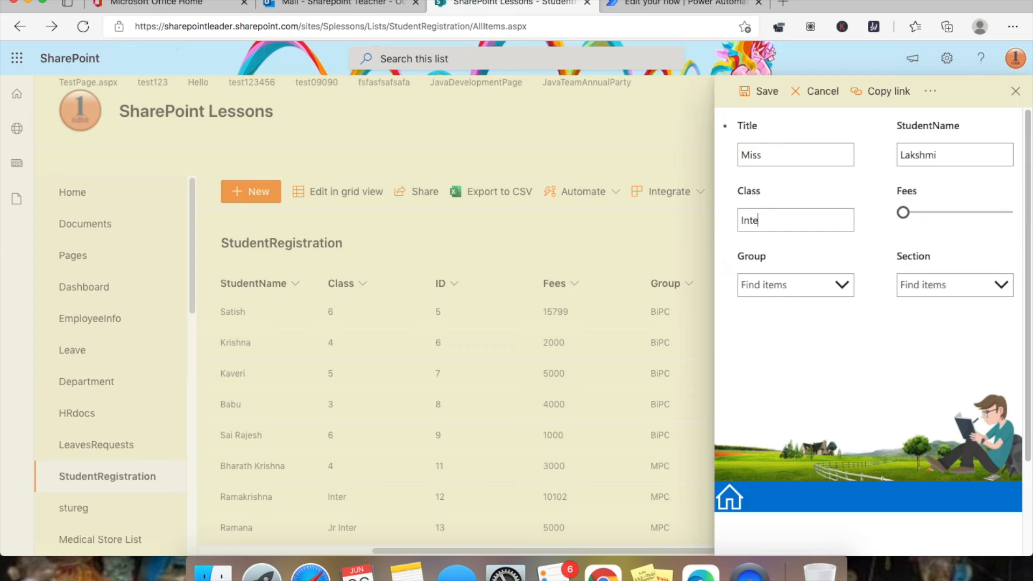
left_click(944, 212)
left_click(842, 284)
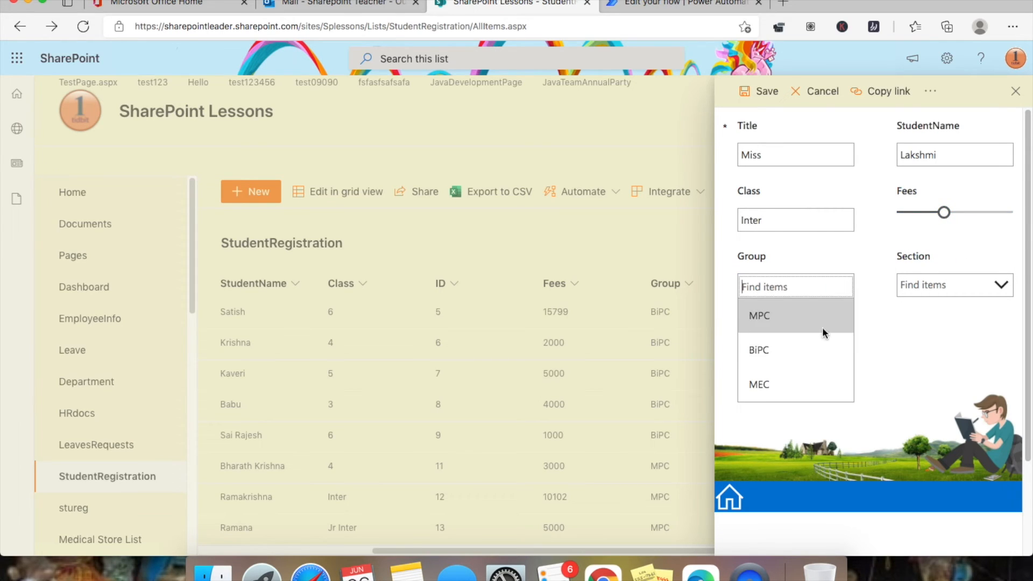
left_click(821, 323)
left_click(958, 288)
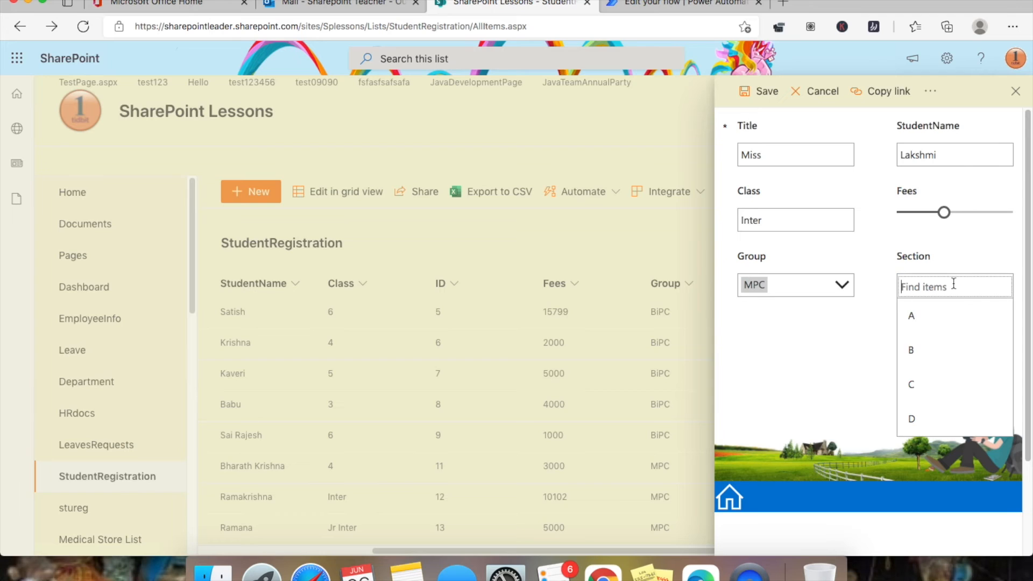
left_click(967, 316)
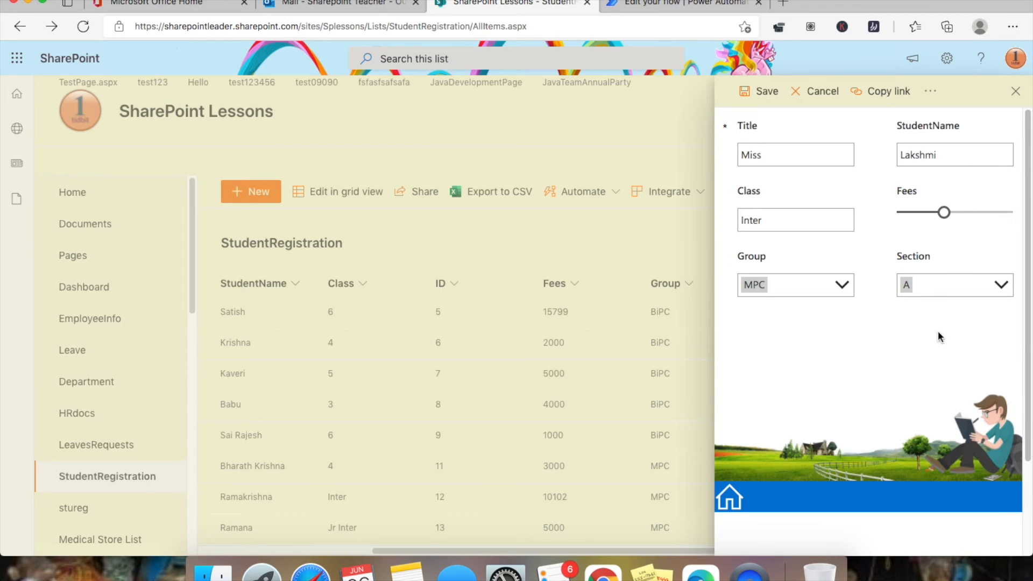
left_click(762, 95)
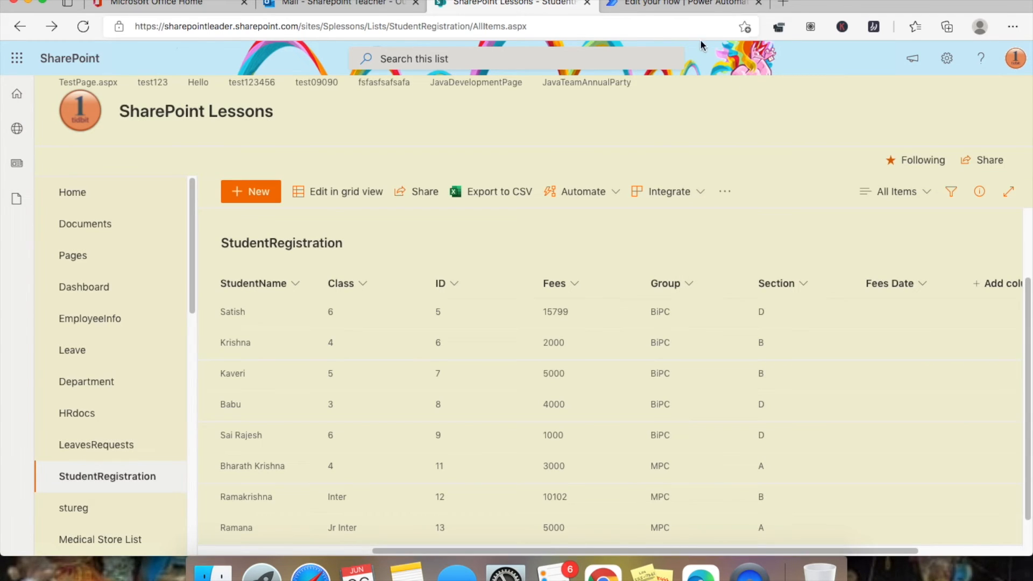
- Check the test run and open the ID 14 notification email in Outlook
left_click(680, 3)
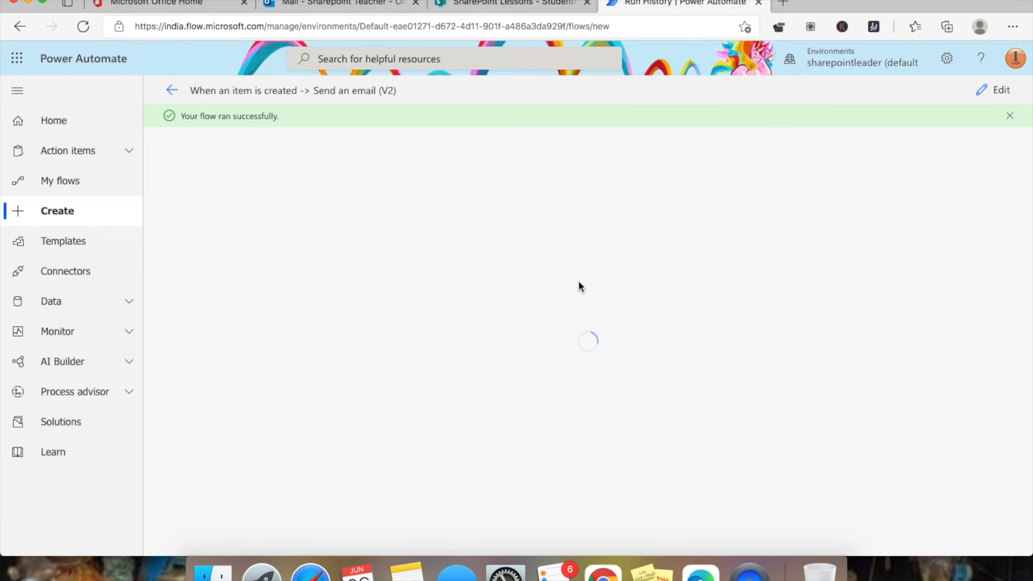
left_click(377, 5)
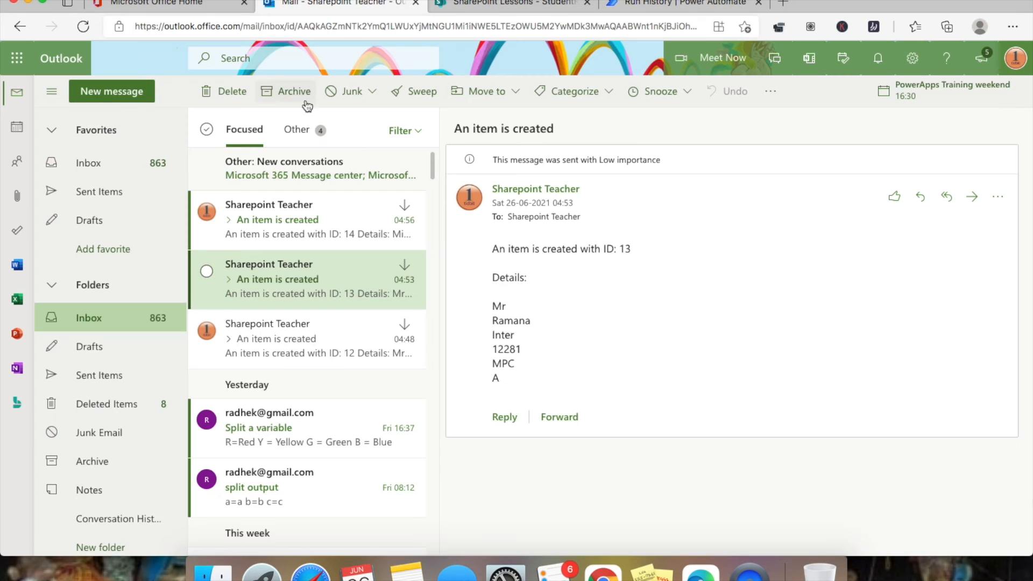
left_click(273, 222)
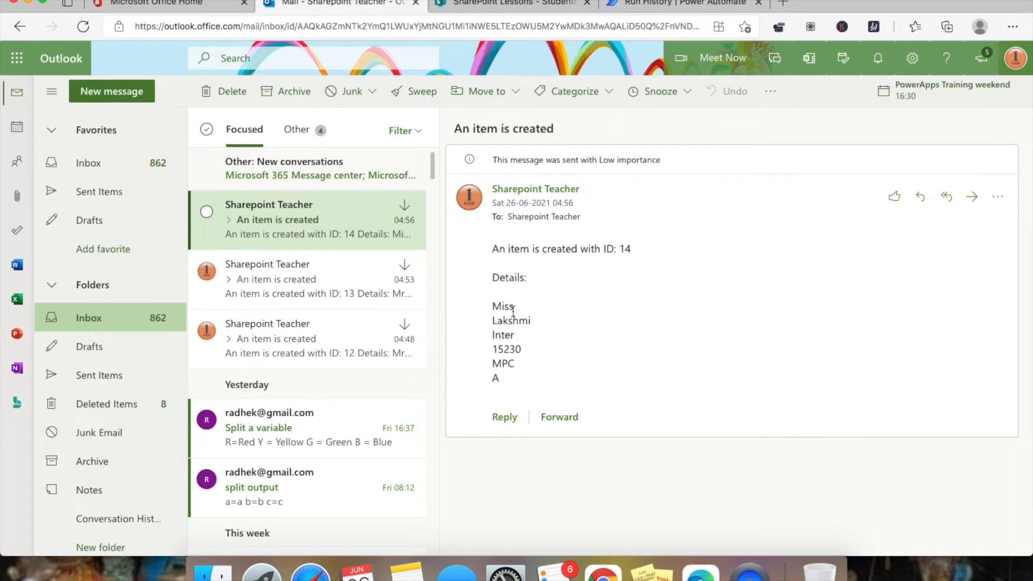
- Confirm list item 14 shows Jr Inter and fees 5000, then return to the run details
left_click(557, 6)
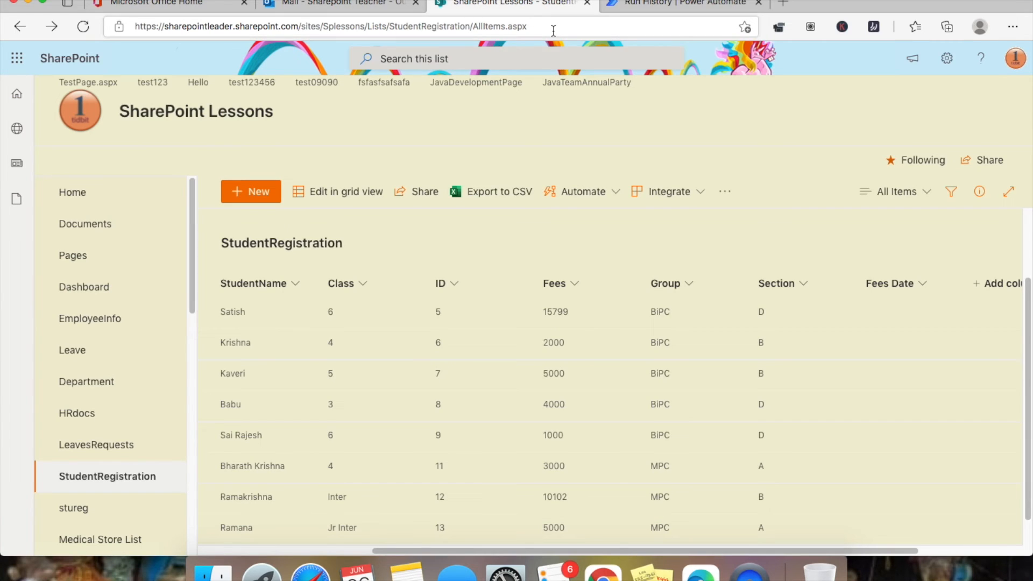
scroll(438, 355, "down", 1)
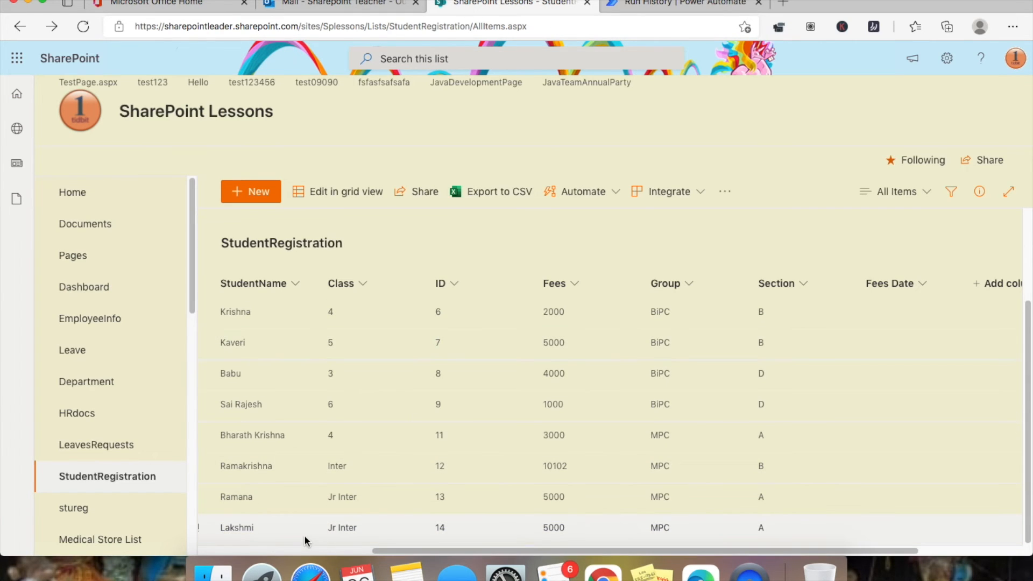
left_click(252, 552)
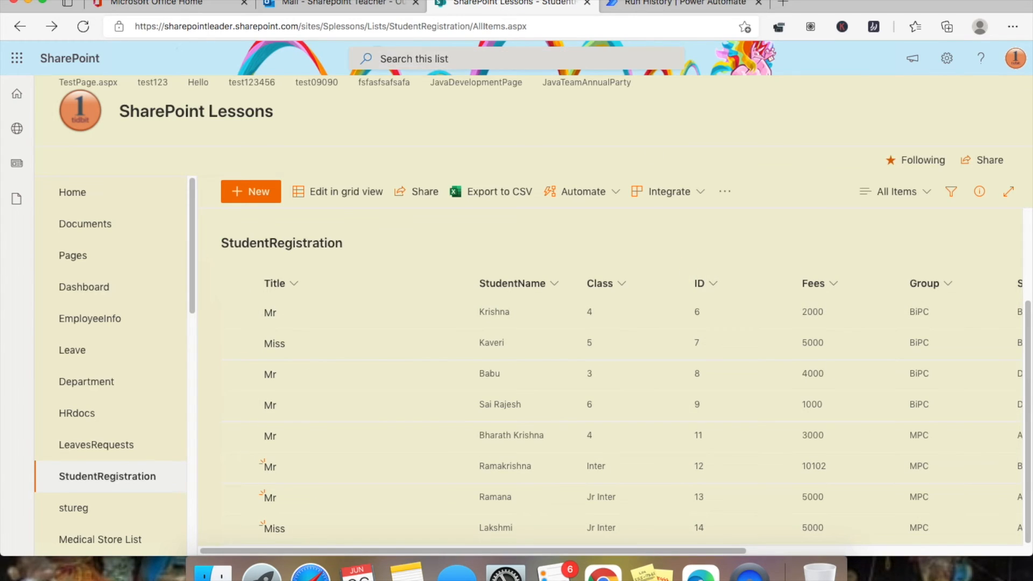
left_click(700, 3)
- Expand the Update item and Get item run details and scroll through the returned item properties
left_click(479, 288)
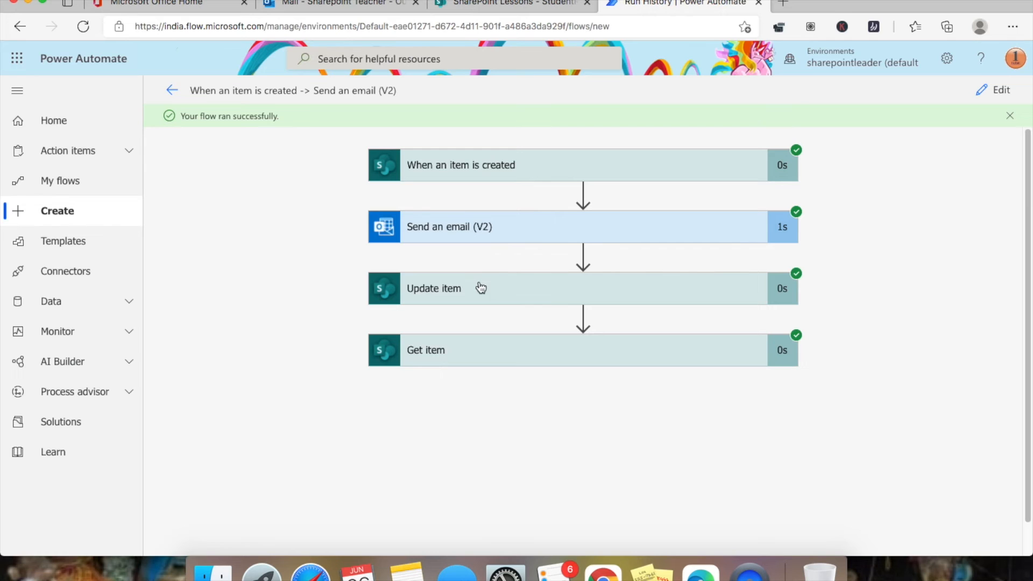
scroll(475, 218, "down", 20)
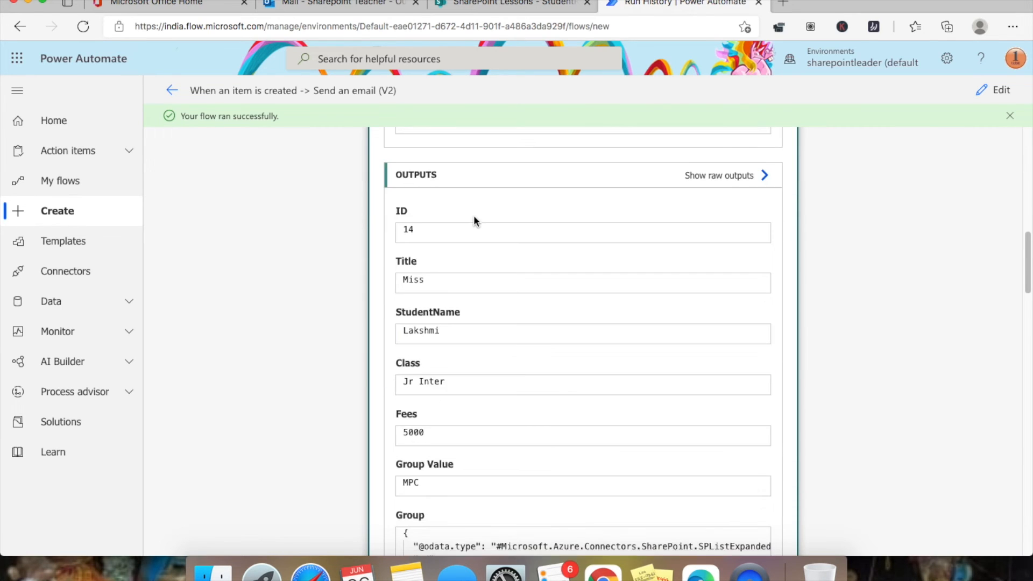
scroll(475, 216, "down", 5)
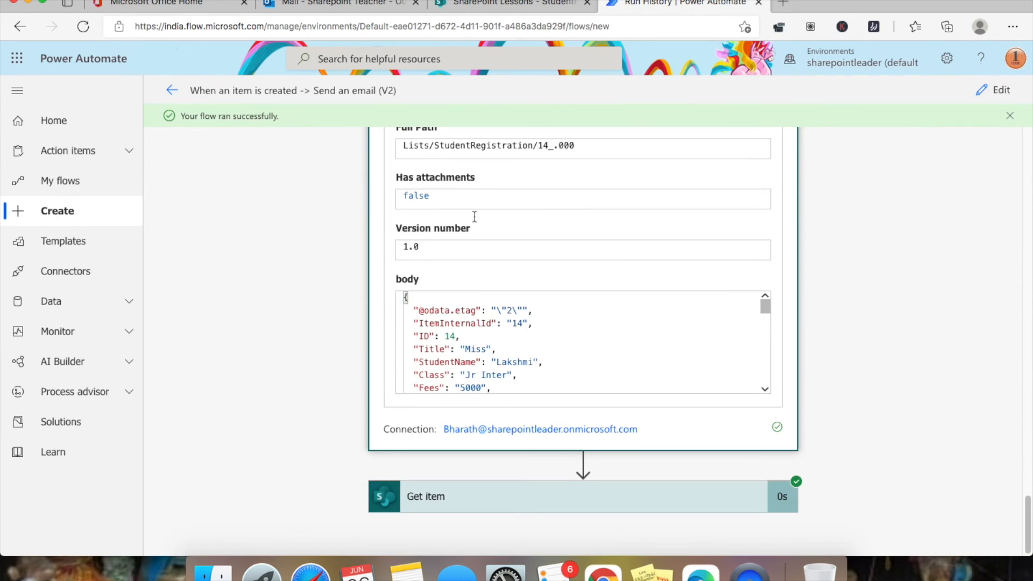
left_click(667, 506)
scroll(574, 341, "down", 10)
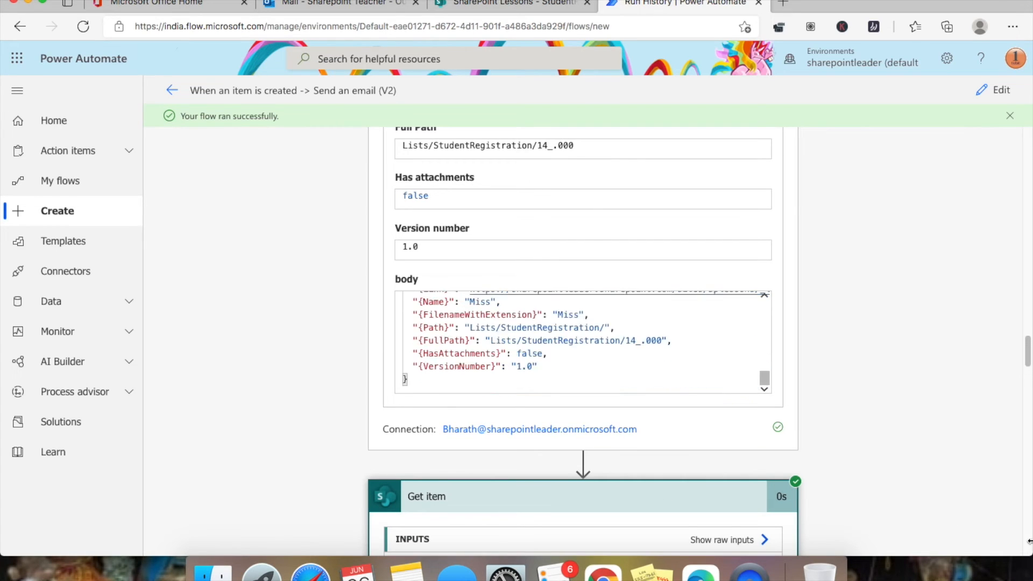
scroll(913, 461, "down", 10)
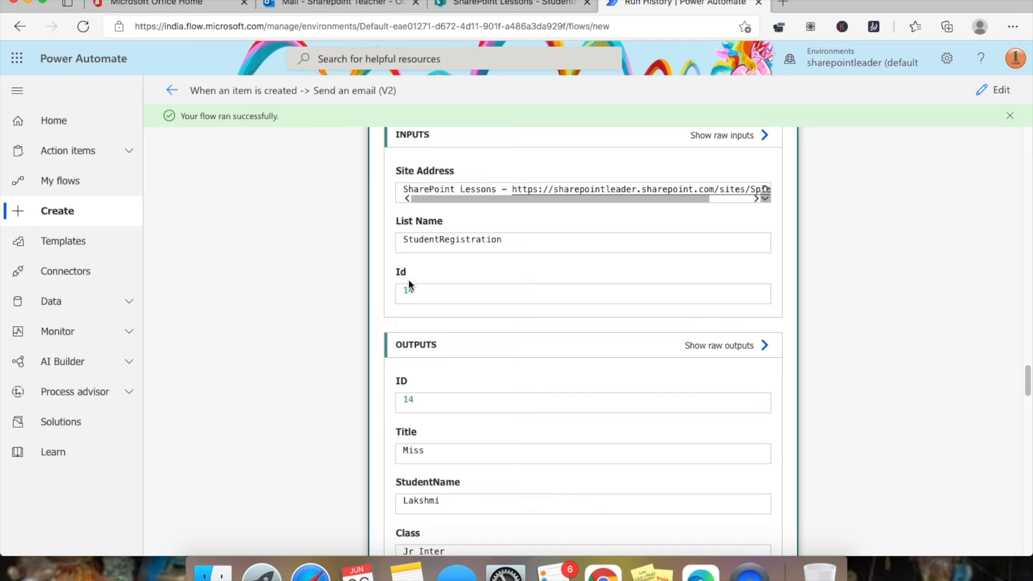
scroll(547, 309, "down", 3)
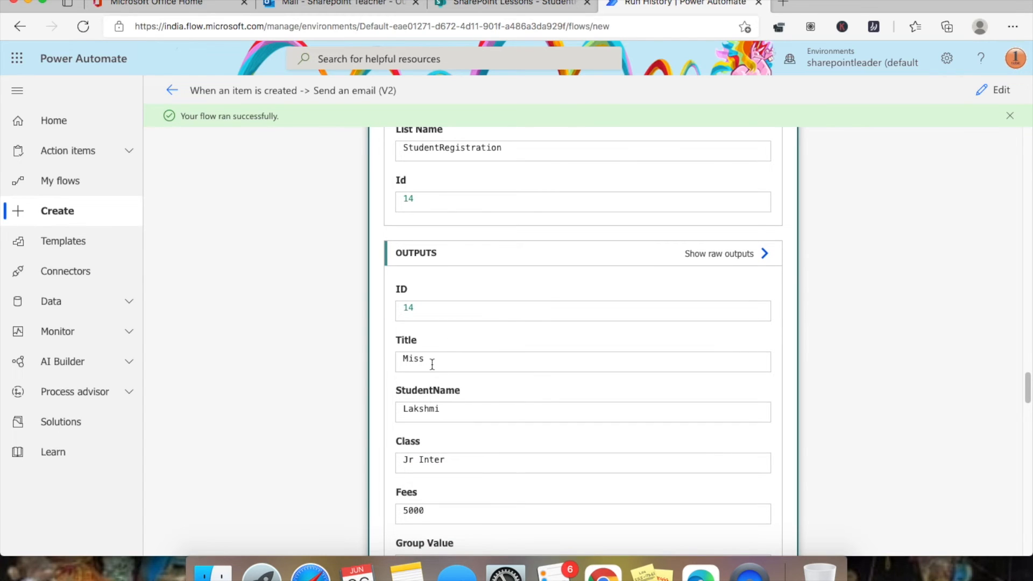
scroll(432, 361, "down", 1)
scroll(436, 333, "down", 2)
scroll(441, 345, "down", 1)
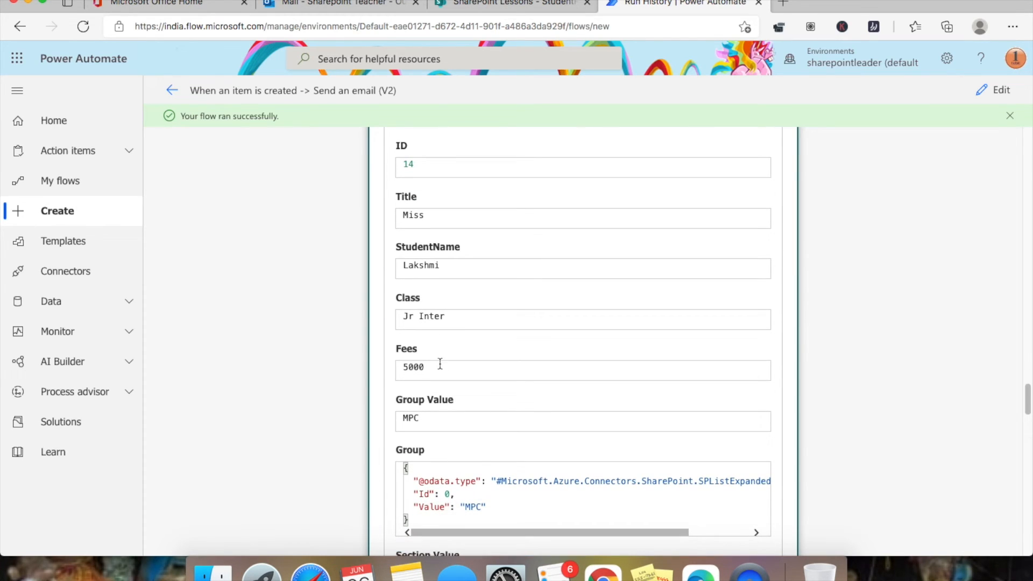
- Inspect item 14's Get item outputs, highlighting Fees 5000, the Group JSON and the Section JSON
left_click_drag(406, 370, 434, 367)
scroll(470, 337, "down", 4)
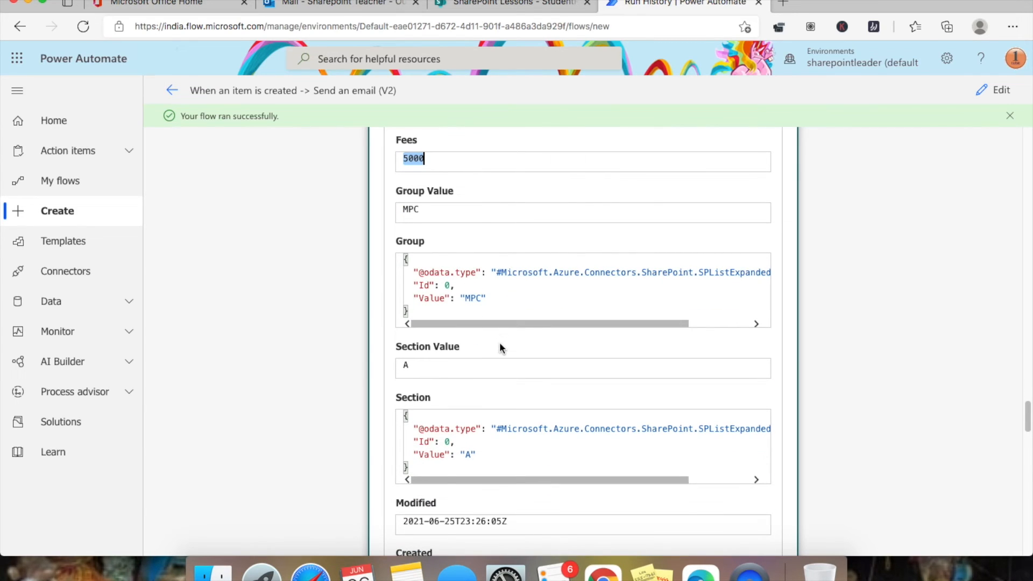
scroll(499, 342, "down", 2)
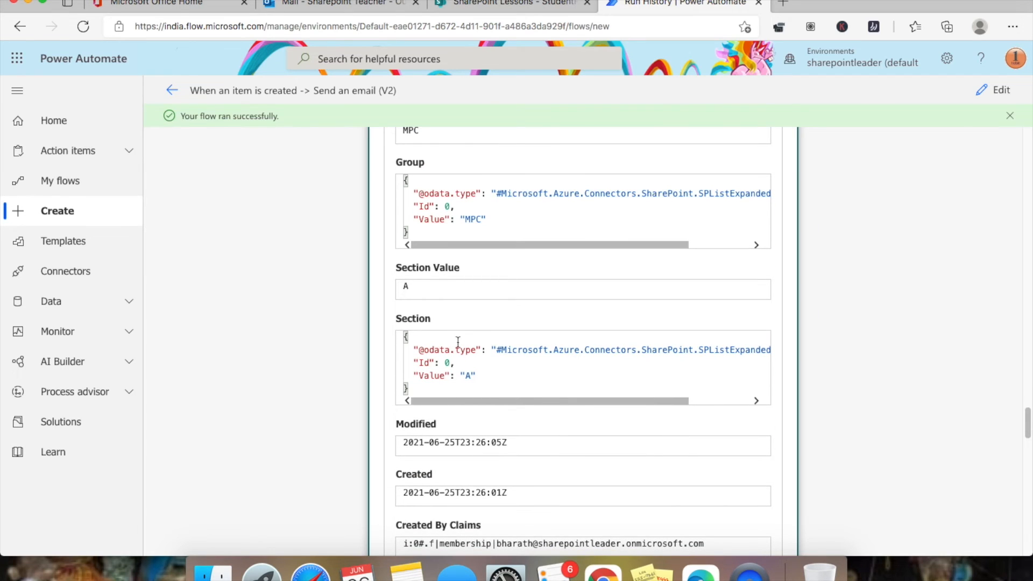
scroll(425, 213, "up", 1)
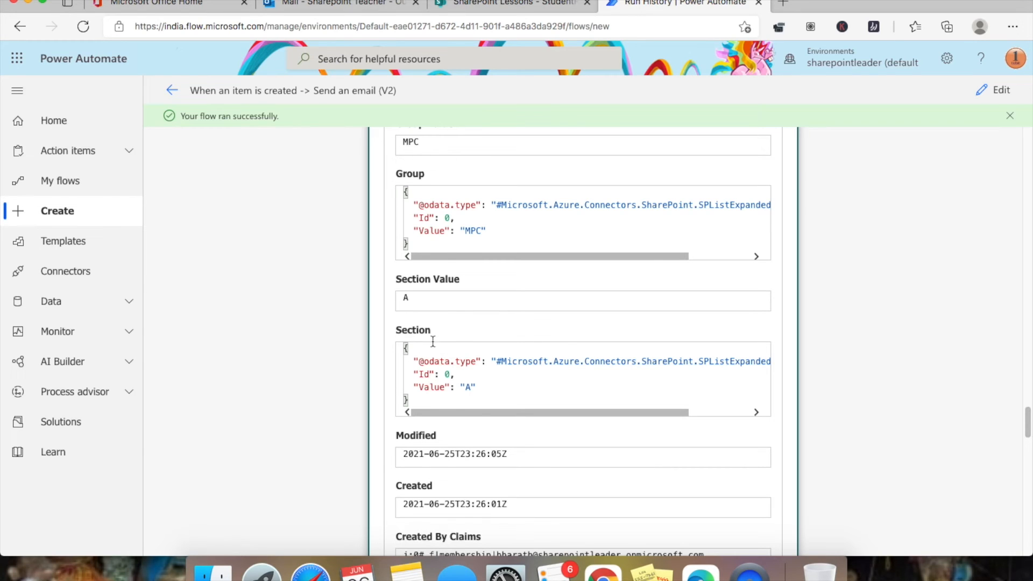
scroll(462, 341, "up", 2)
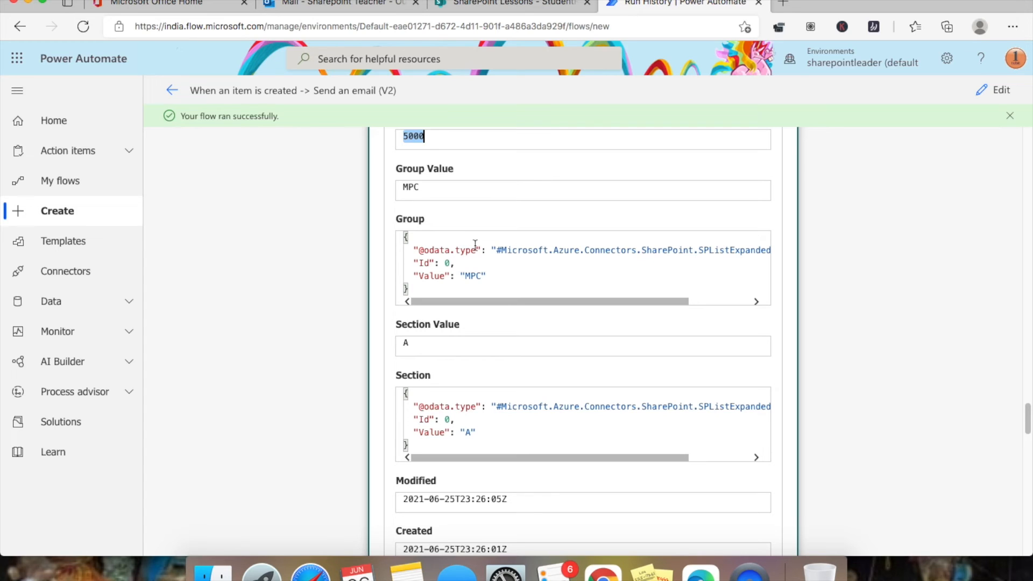
left_click_drag(413, 249, 772, 262)
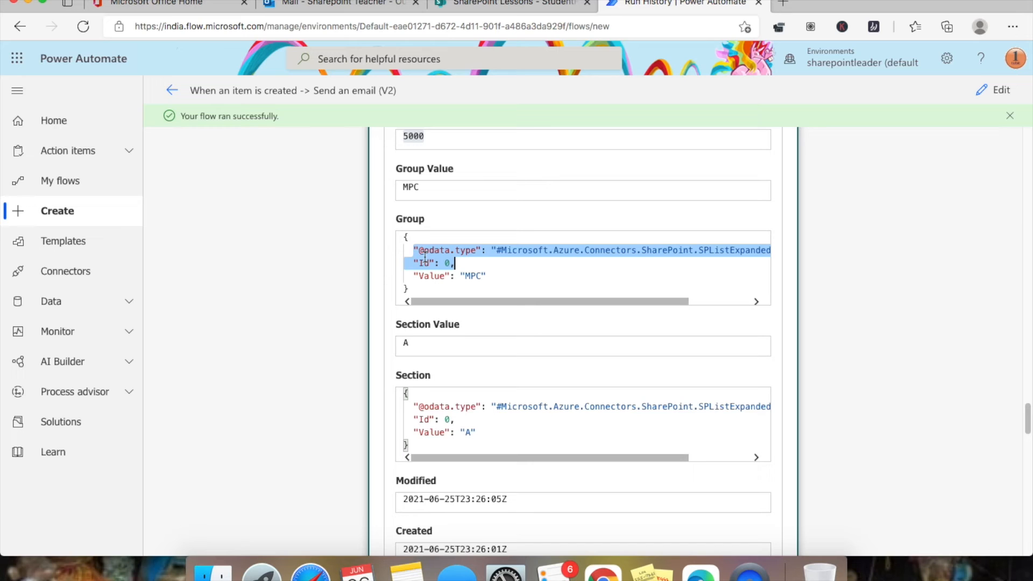
left_click(493, 277)
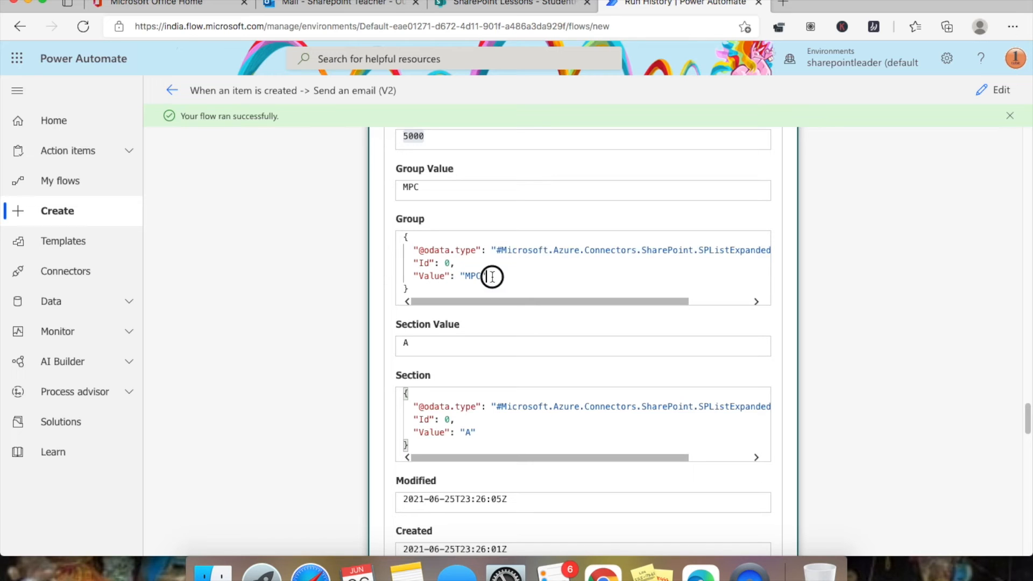
scroll(450, 399, "down", 3)
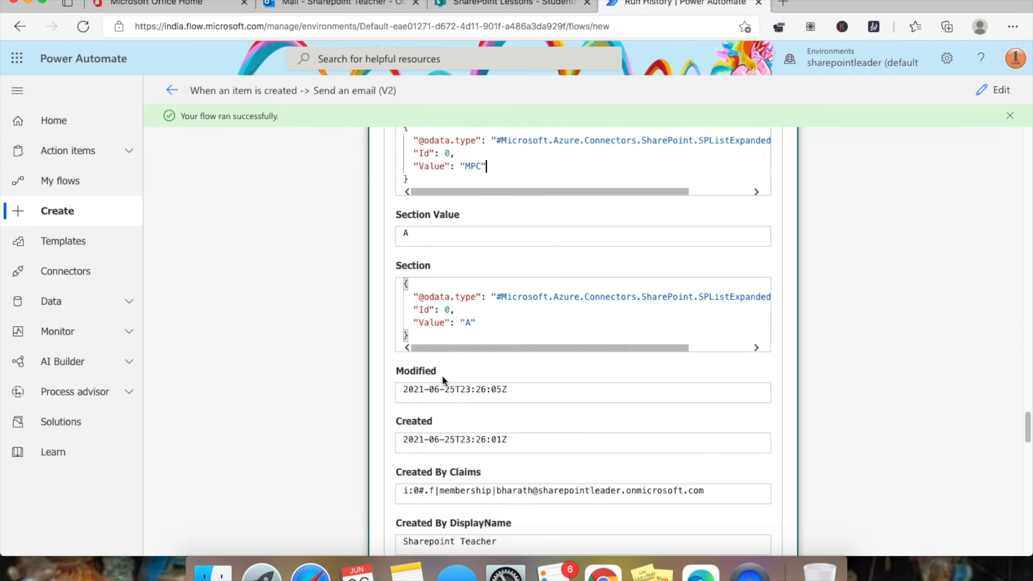
left_click_drag(405, 283, 448, 335)
left_click(508, 324)
scroll(506, 331, "down", 6)
scroll(495, 333, "down", 2)
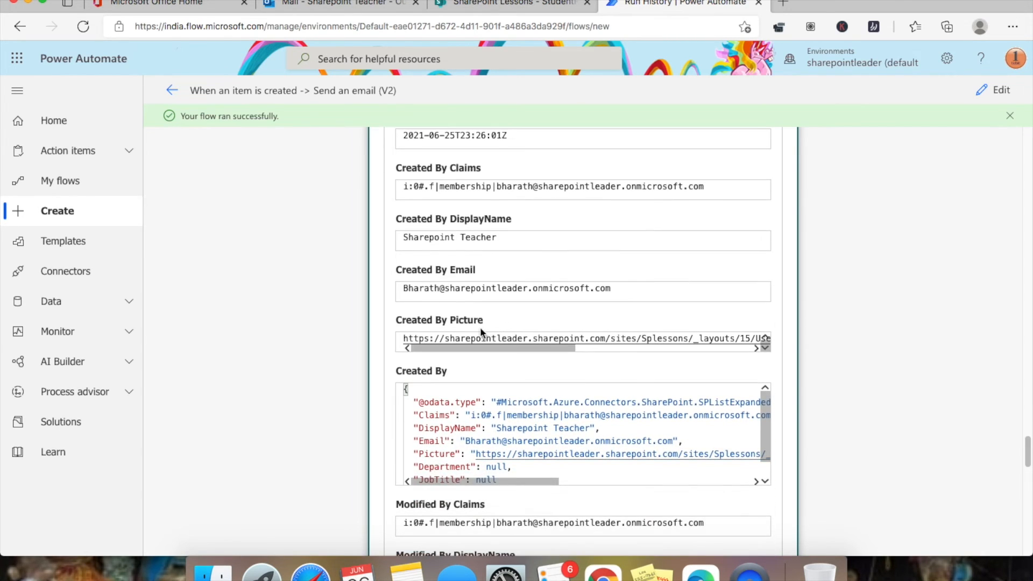
scroll(466, 290, "down", 10)
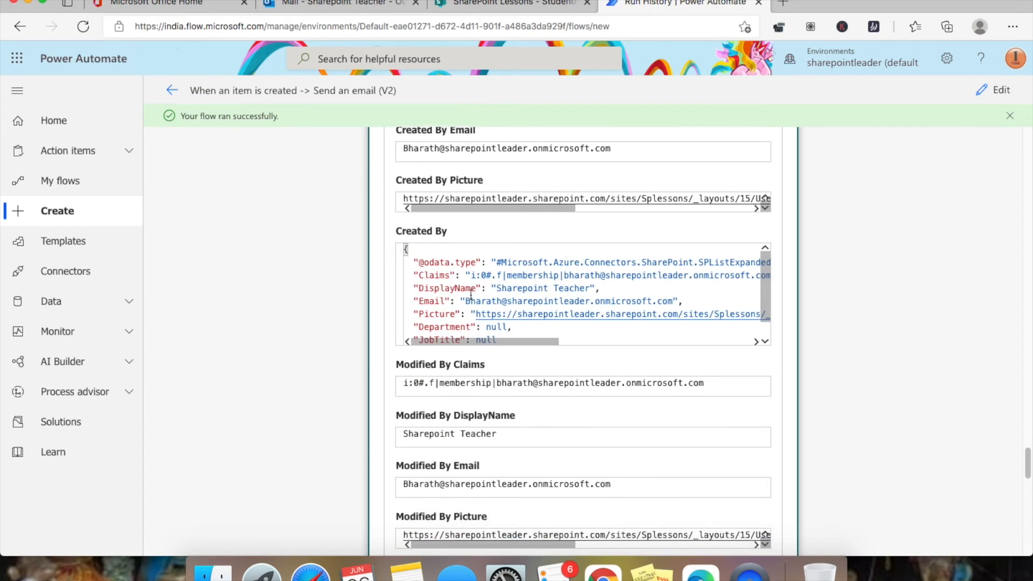
scroll(471, 295, "down", 8)
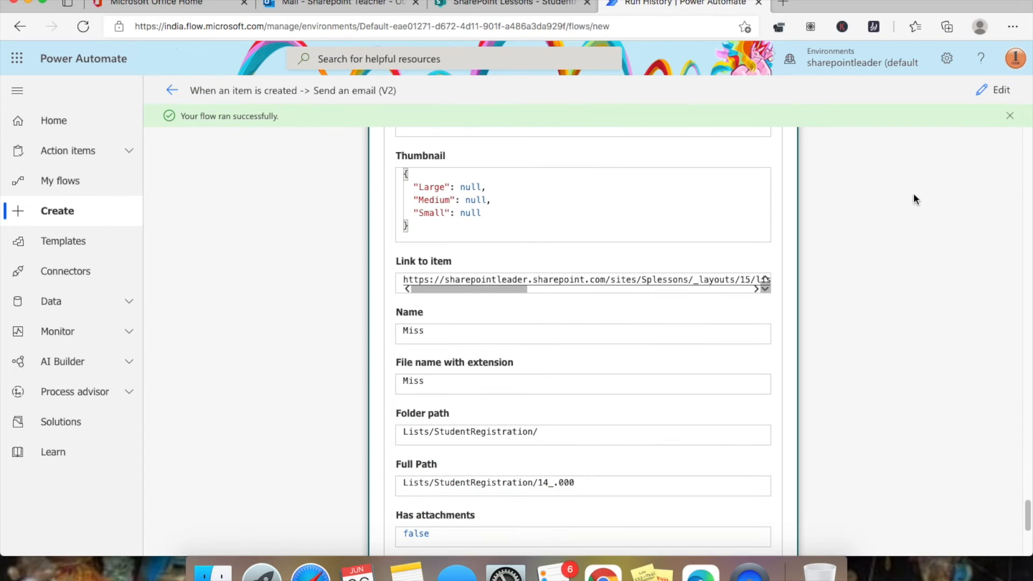
- In edit mode, add a SharePoint Delete item action after the Get item step
left_click(1002, 91)
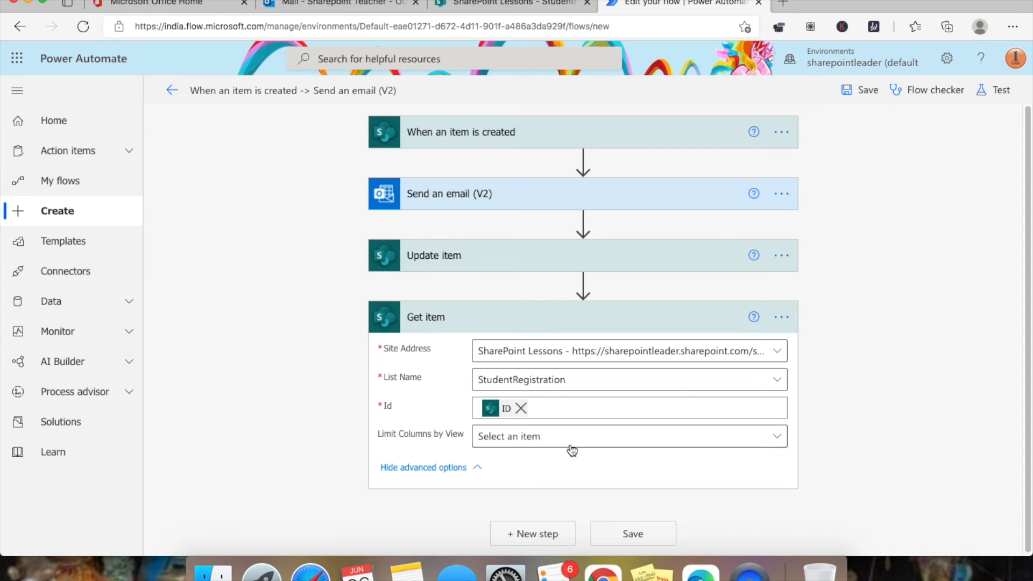
left_click(548, 537)
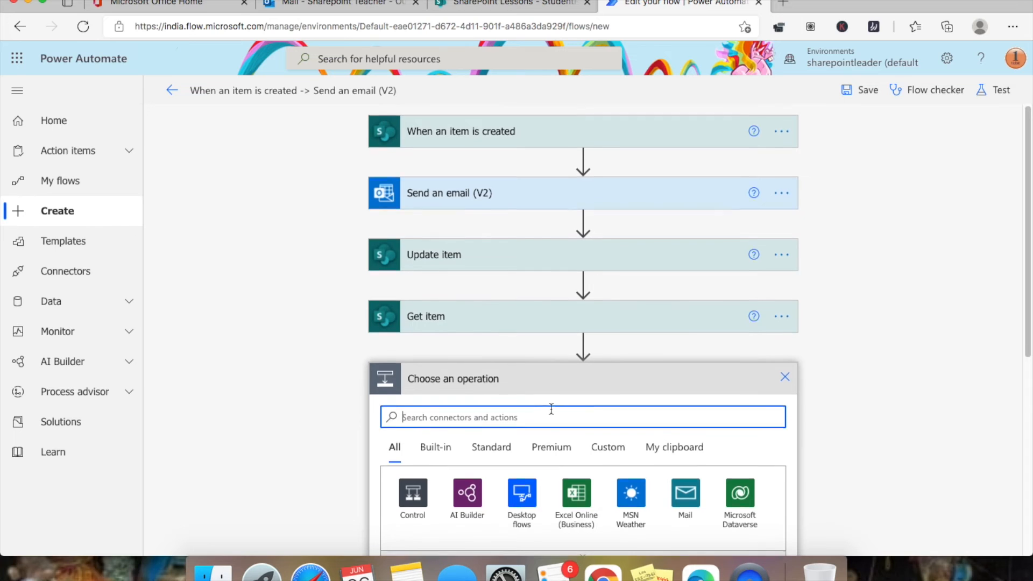
type("share")
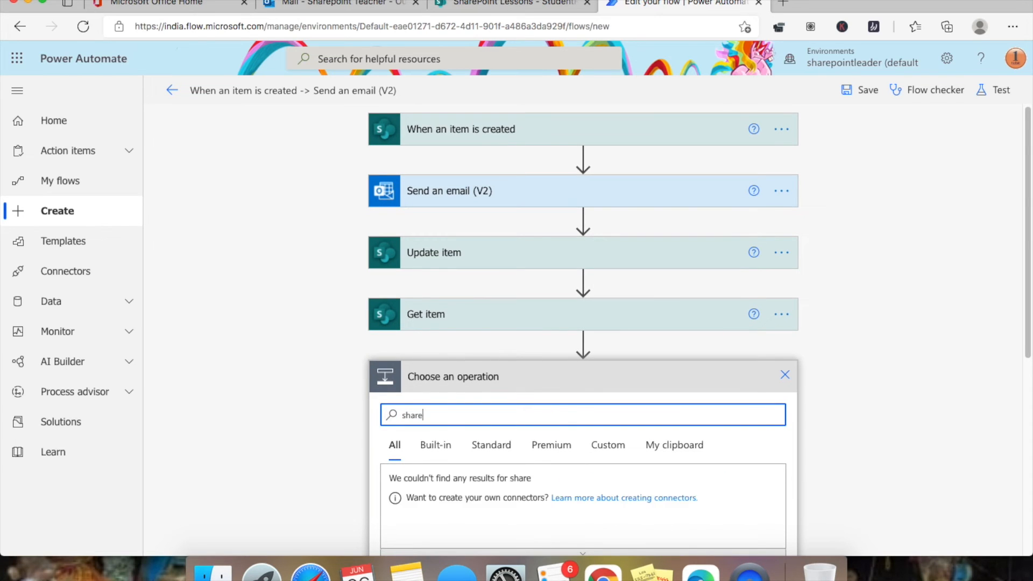
type("point")
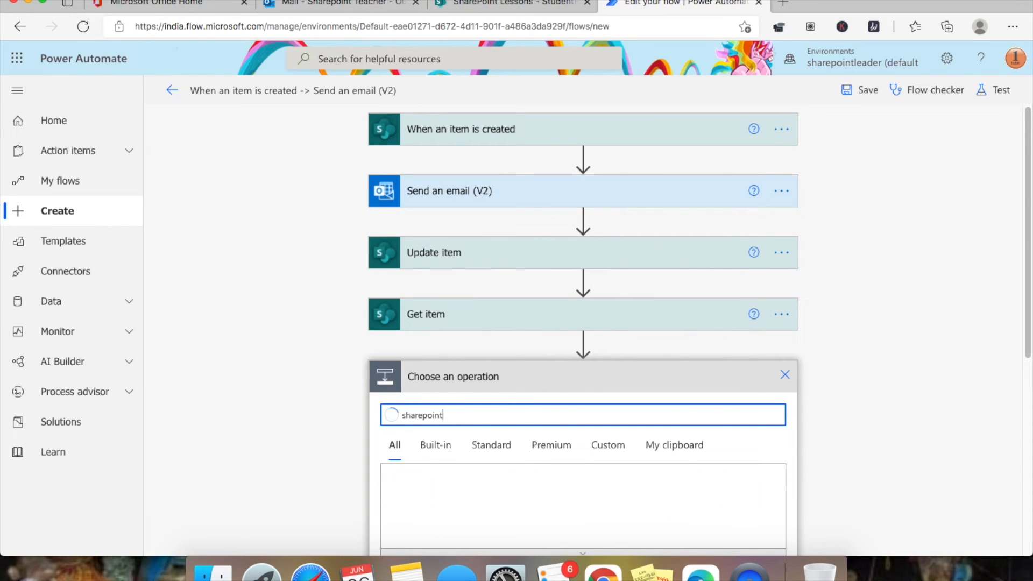
scroll(811, 305, "down", 4)
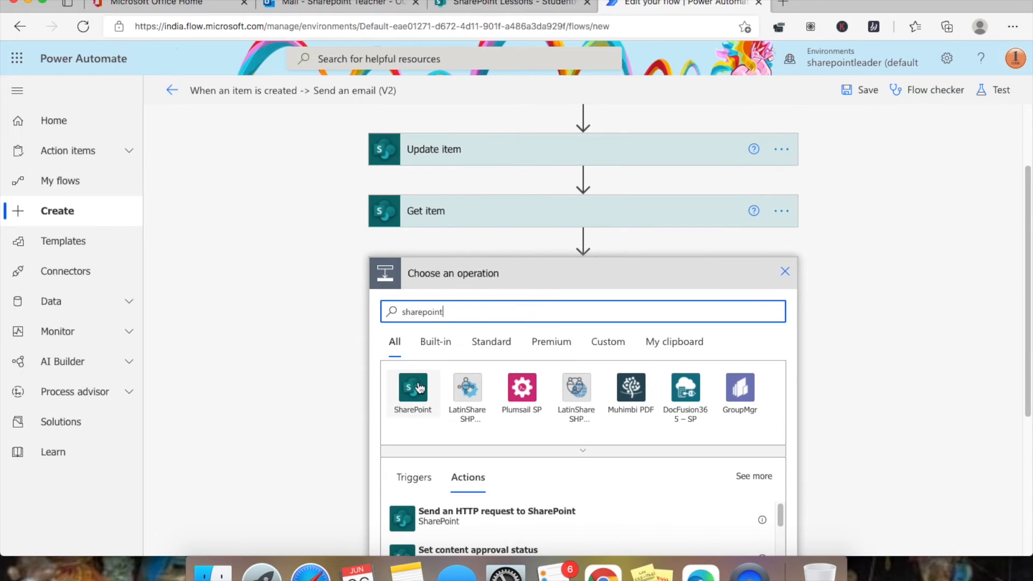
scroll(425, 345, "down", 4)
left_click(417, 293)
scroll(547, 382, "down", 3)
scroll(505, 419, "down", 6)
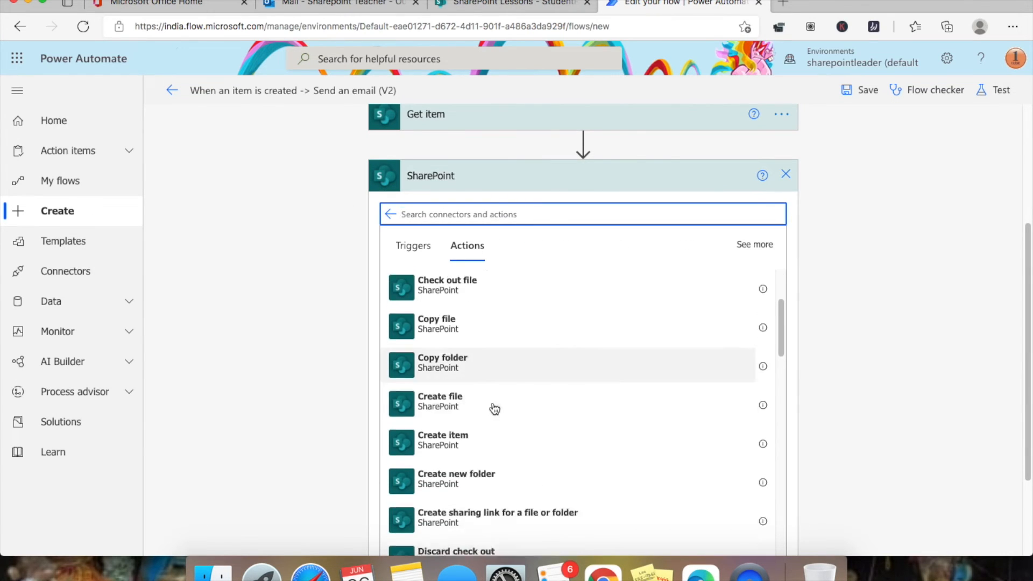
scroll(490, 388, "down", 7)
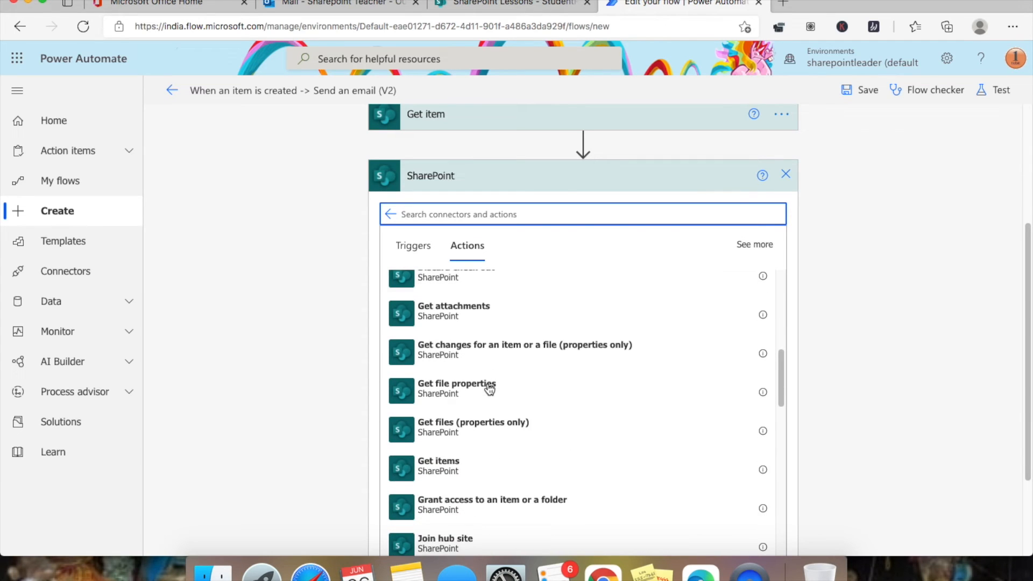
scroll(490, 390, "down", 4)
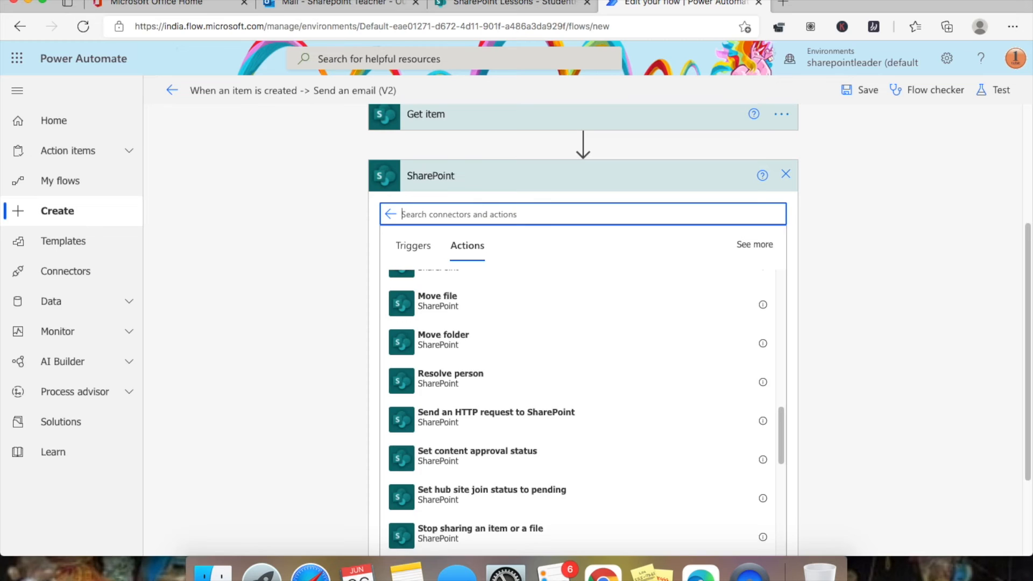
type("delete")
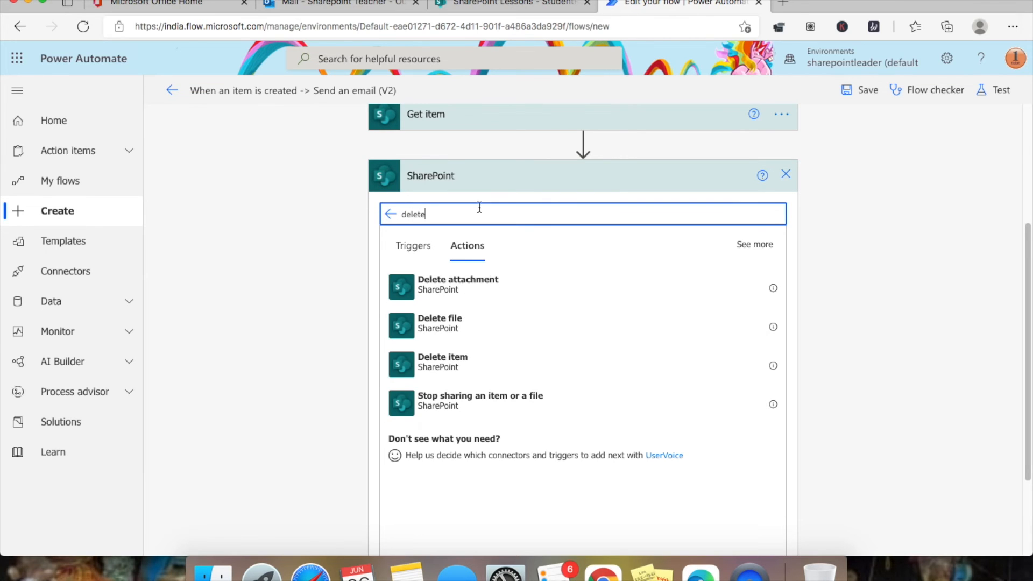
left_click(491, 366)
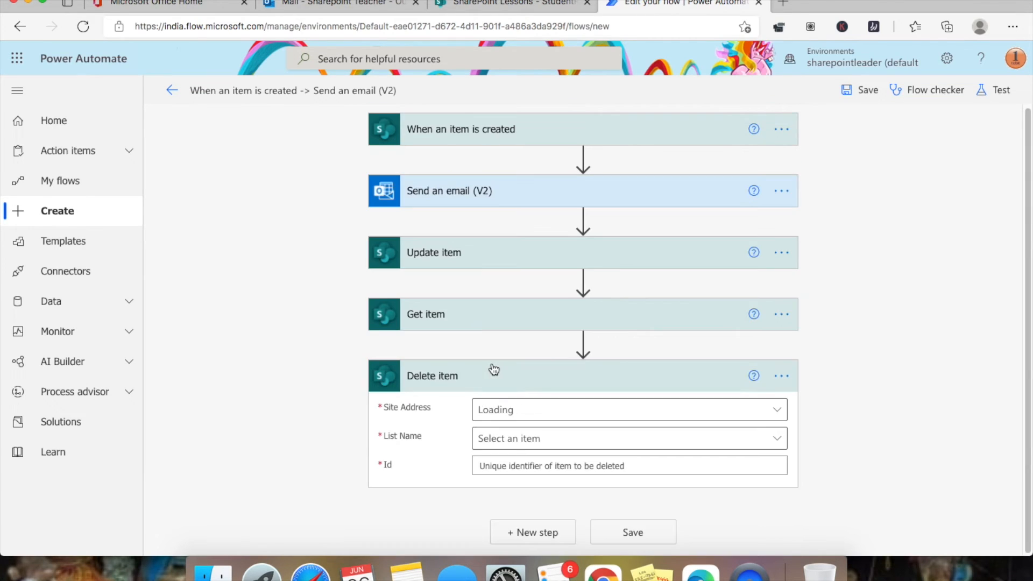
- Set the Delete item Site Address to SharePoint Lessons
left_click(776, 411)
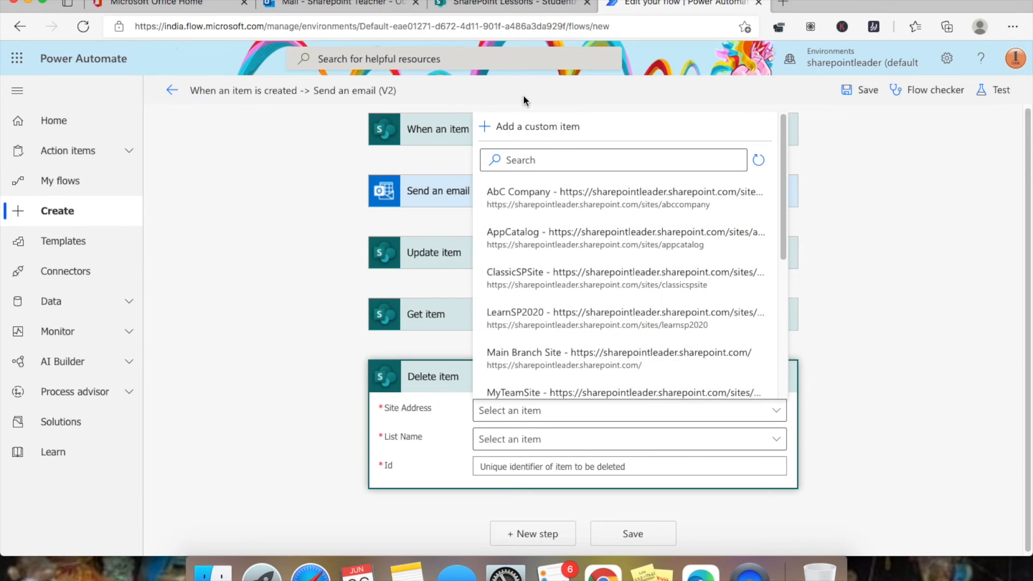
left_click(549, 157)
type("less")
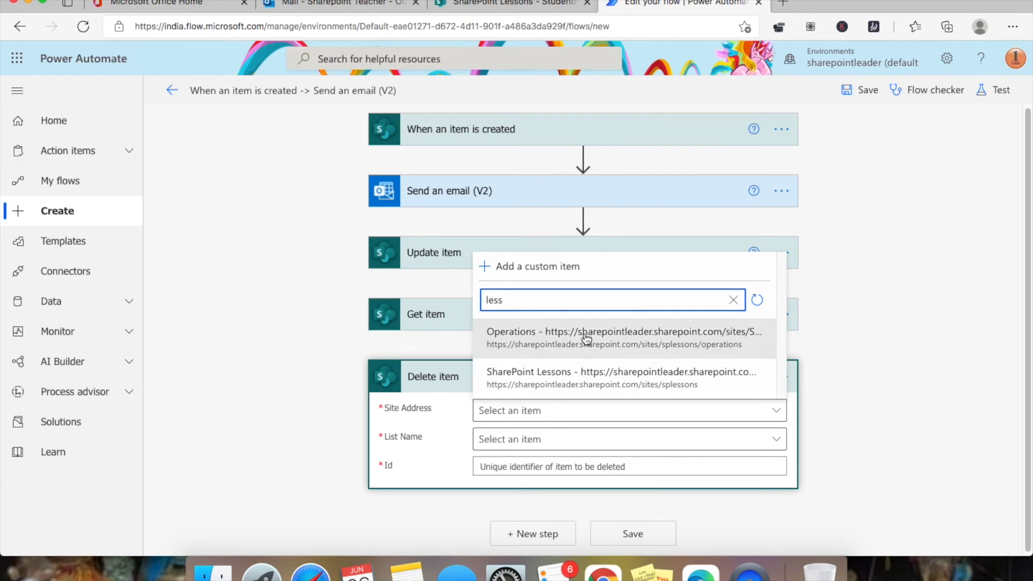
left_click(629, 375)
- Search the List Name choices for 'sti', finding no matching list
left_click(775, 448)
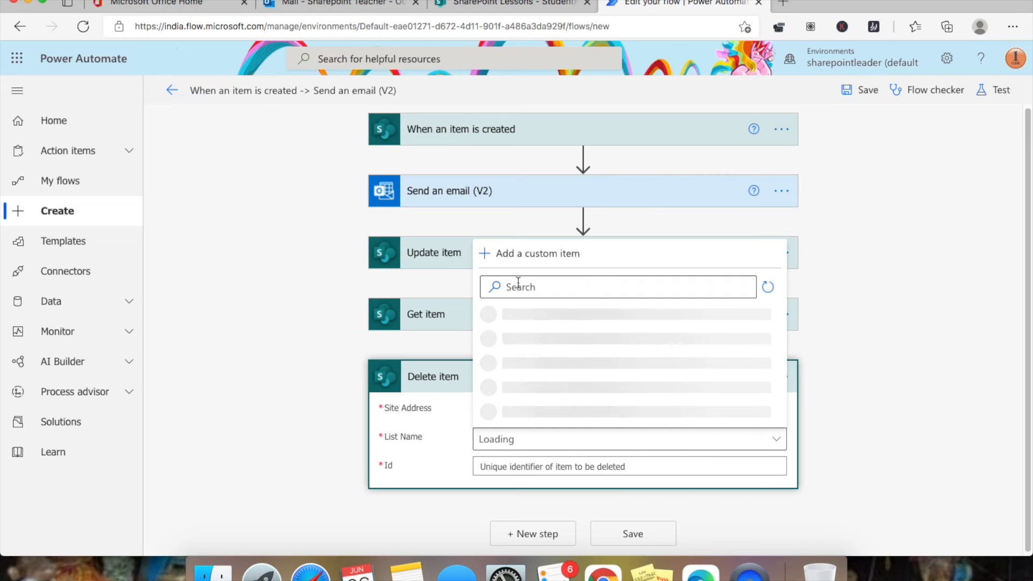
left_click(522, 185)
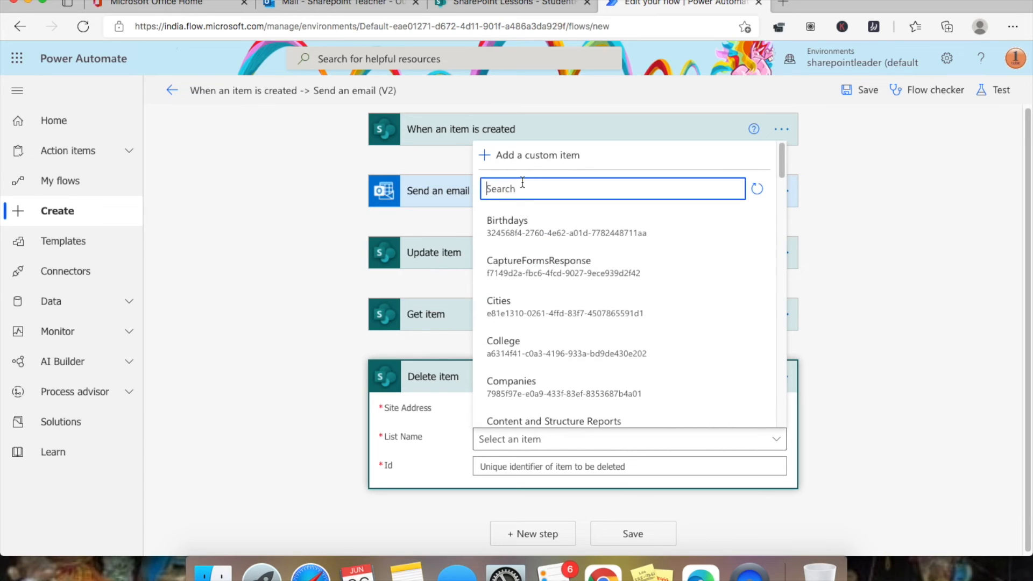
type("sti")
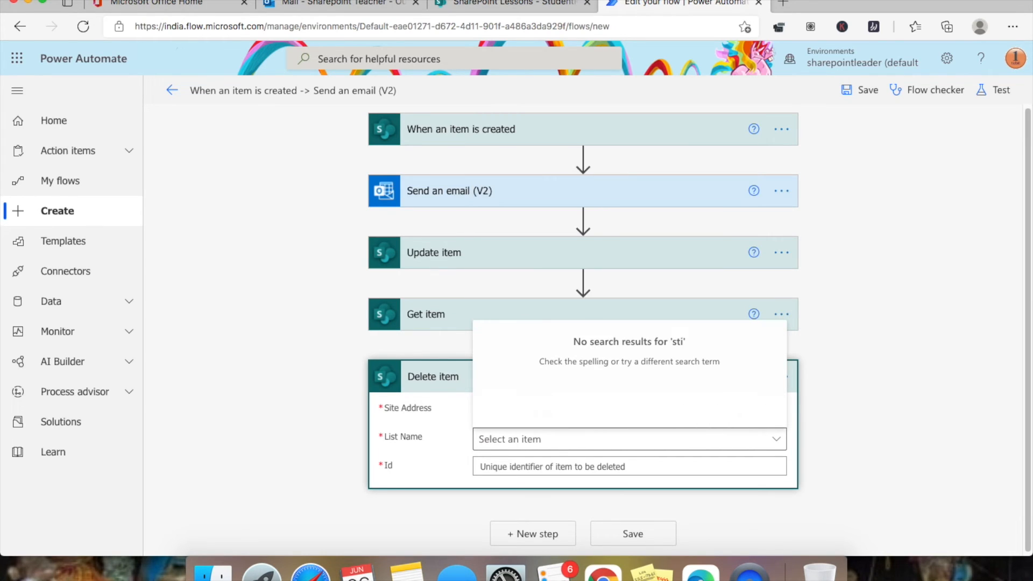
left_click(604, 442)
left_click(602, 438)
left_click(900, 467)
left_click(540, 439)
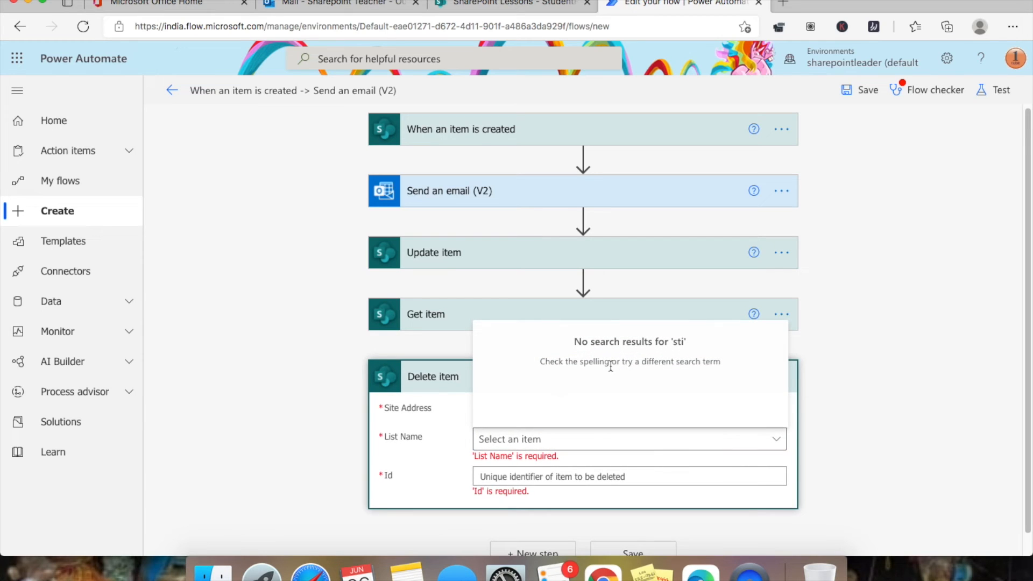
left_click(576, 472)
left_click(502, 438)
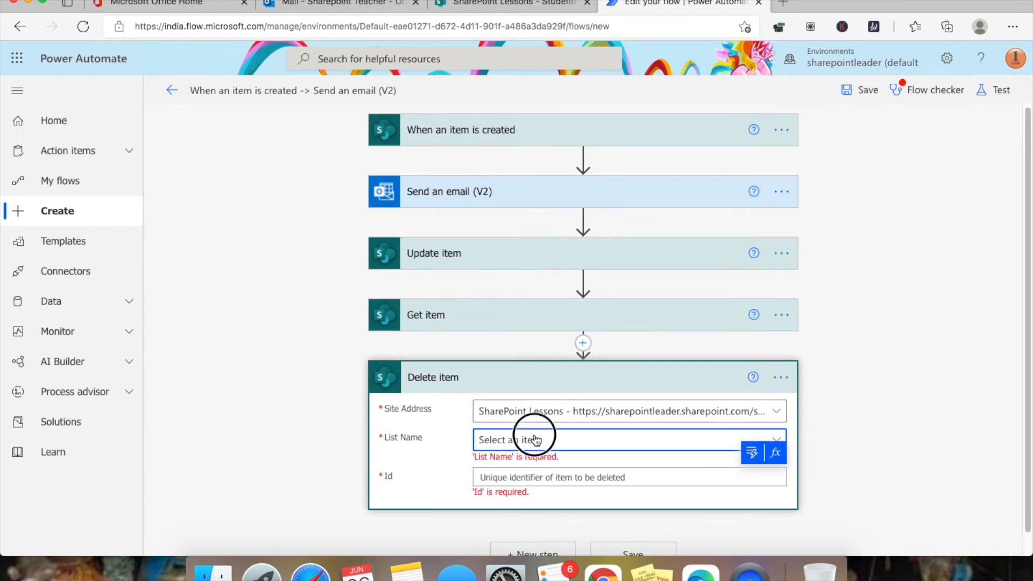
left_click(430, 402)
- Re-pick SharePoint Lessons as the site, then request deletion of the Delete item step
left_click(492, 410)
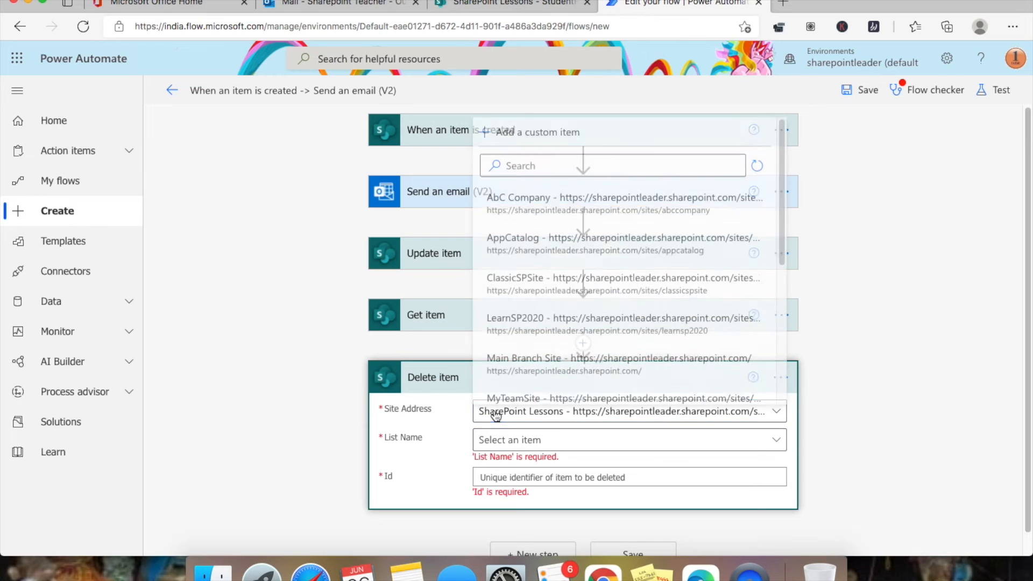
left_click(611, 159)
type("less")
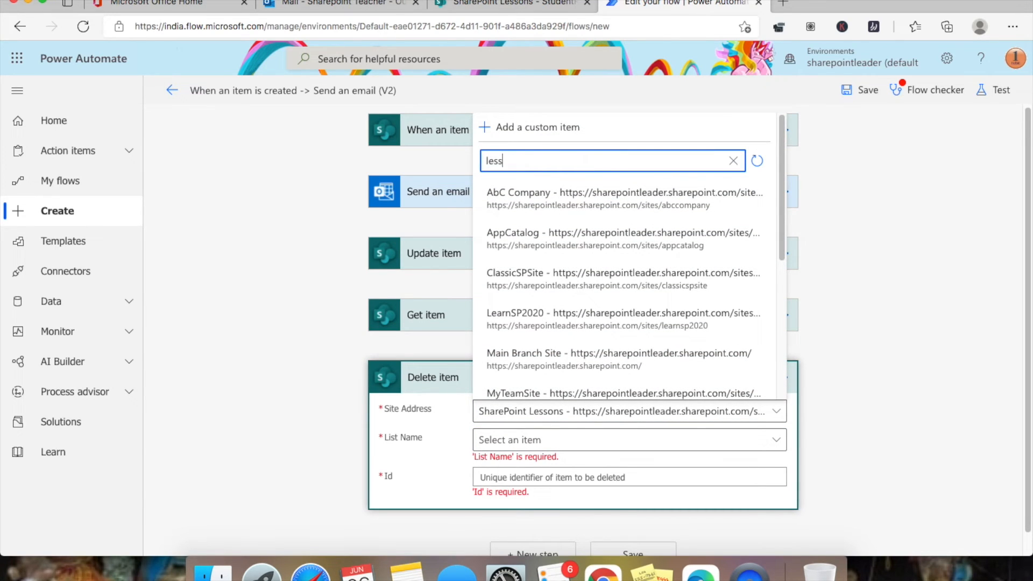
left_click(669, 379)
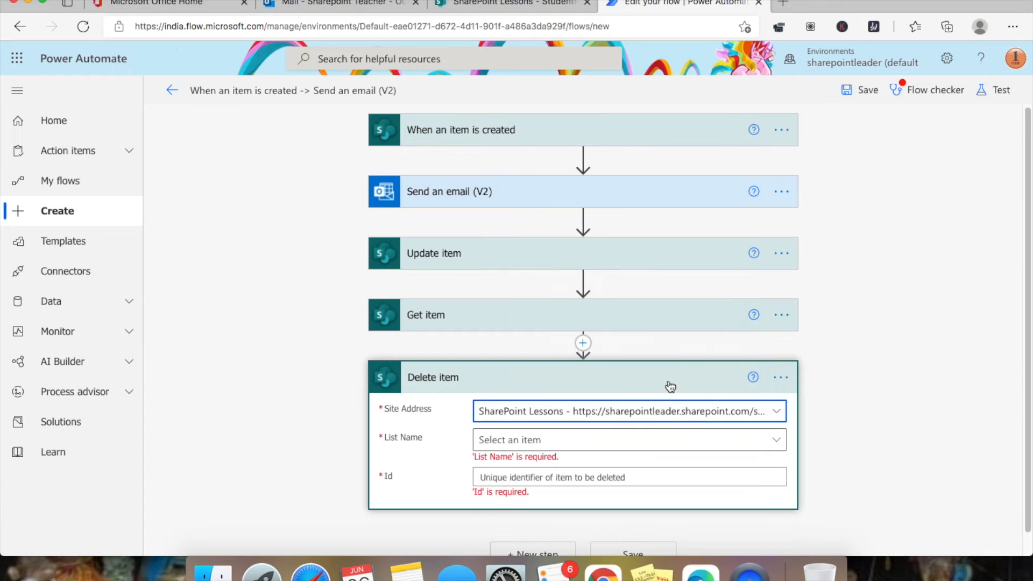
key("Tab")
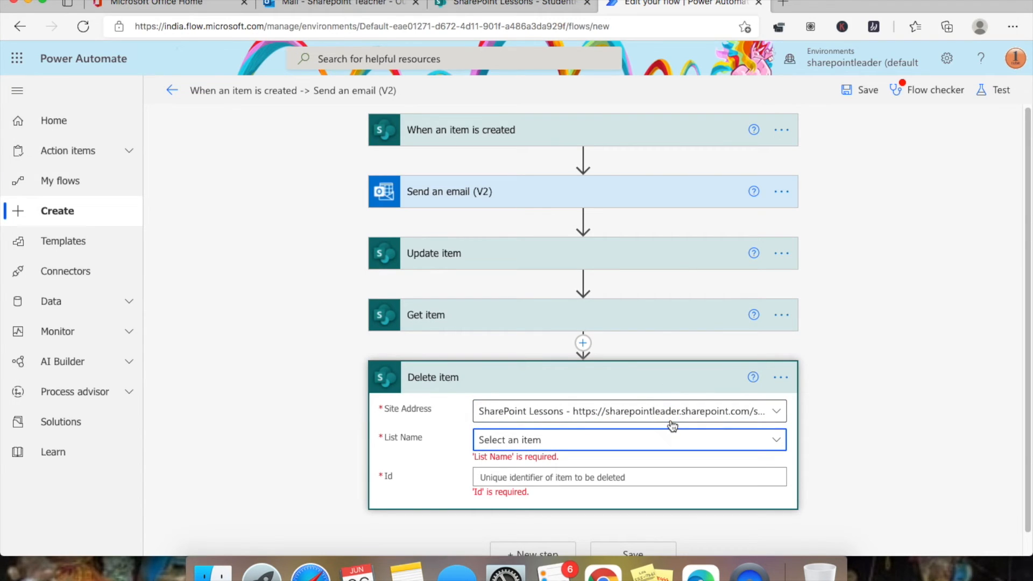
left_click(781, 377)
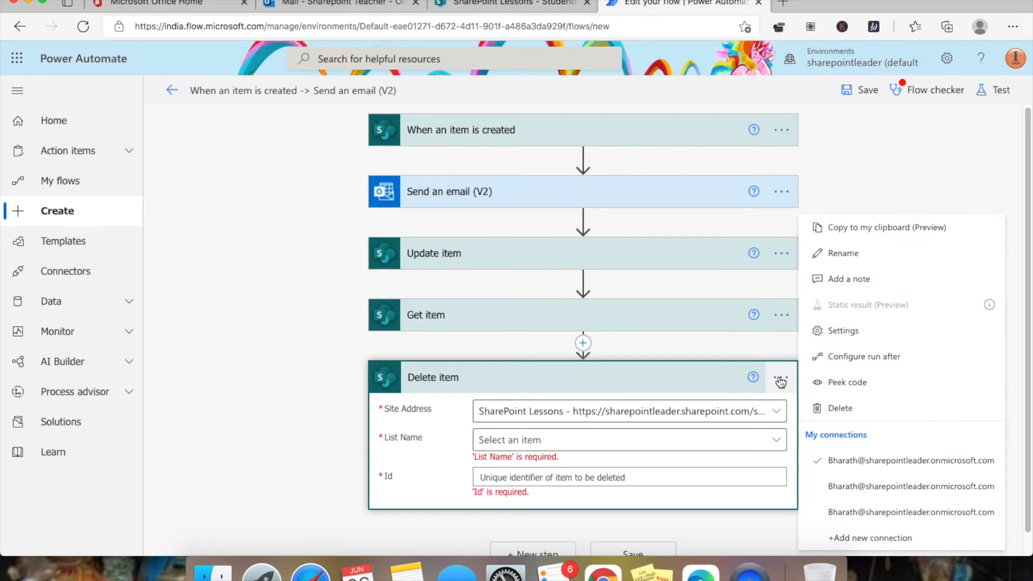
left_click(909, 407)
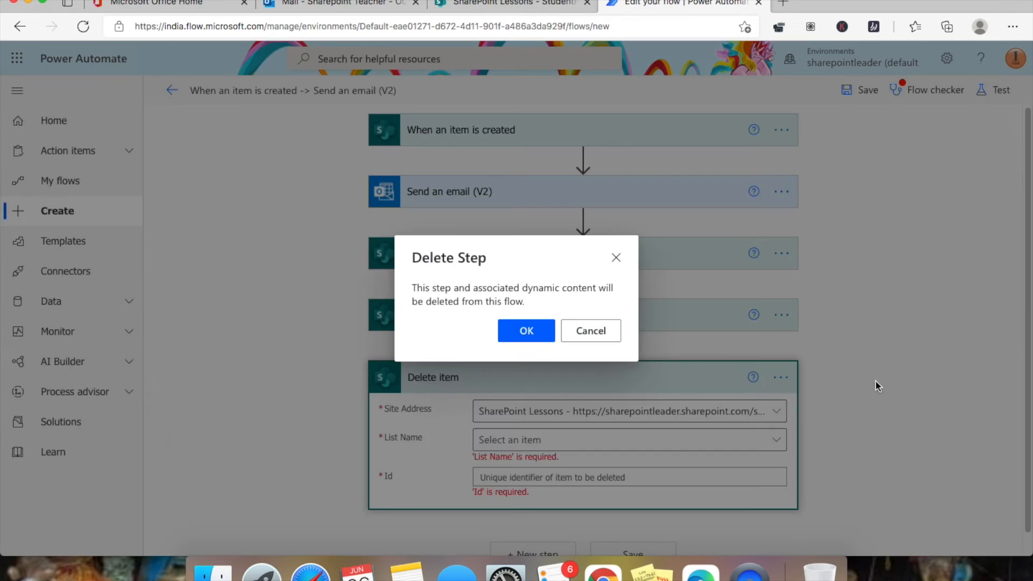
- Confirm removing the old step and add a fresh SharePoint Delete item action after Get item
left_click(535, 330)
left_click(566, 381)
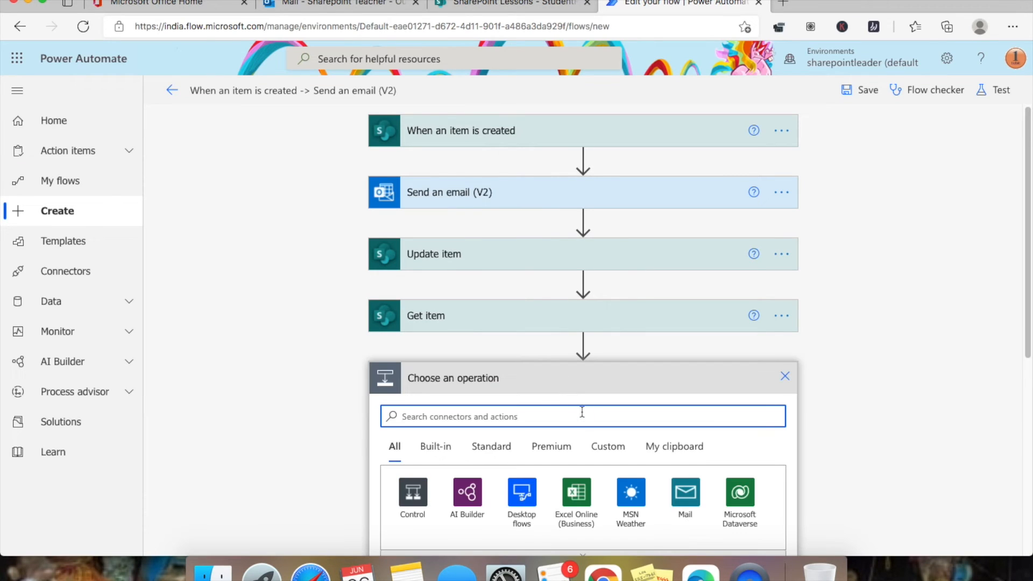
type("delete")
scroll(496, 382, "down", 2)
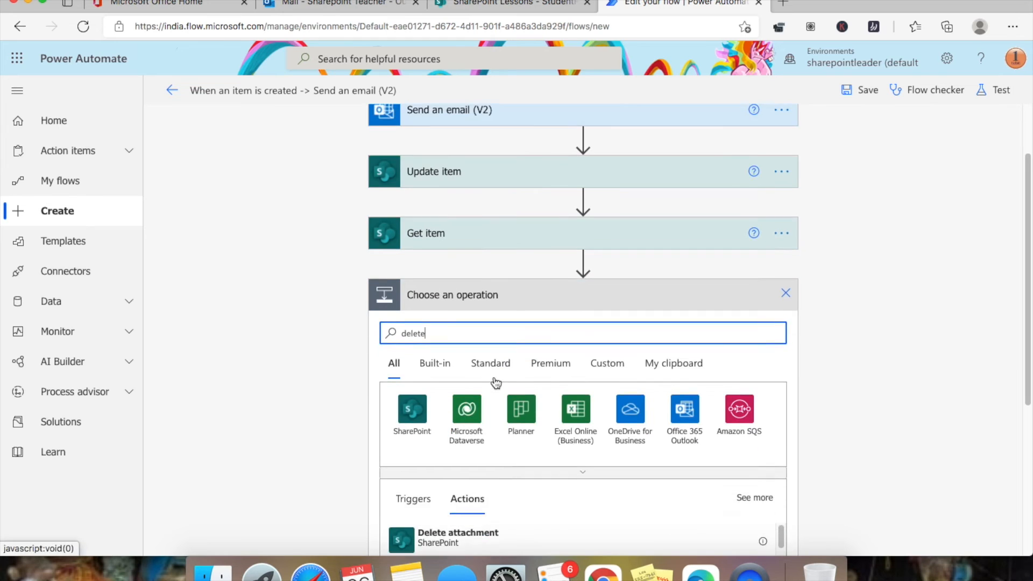
scroll(474, 423, "down", 2)
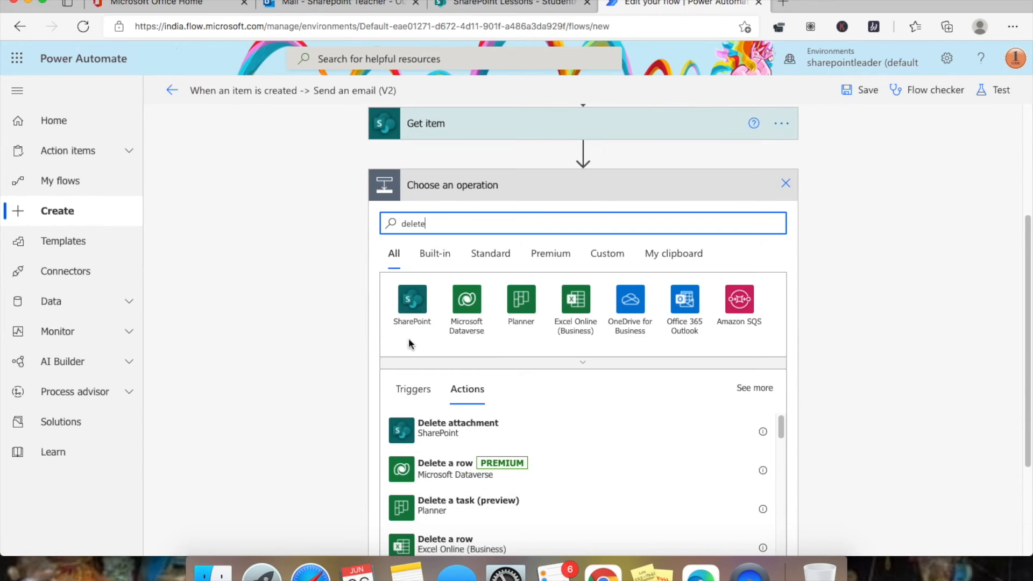
left_click(411, 302)
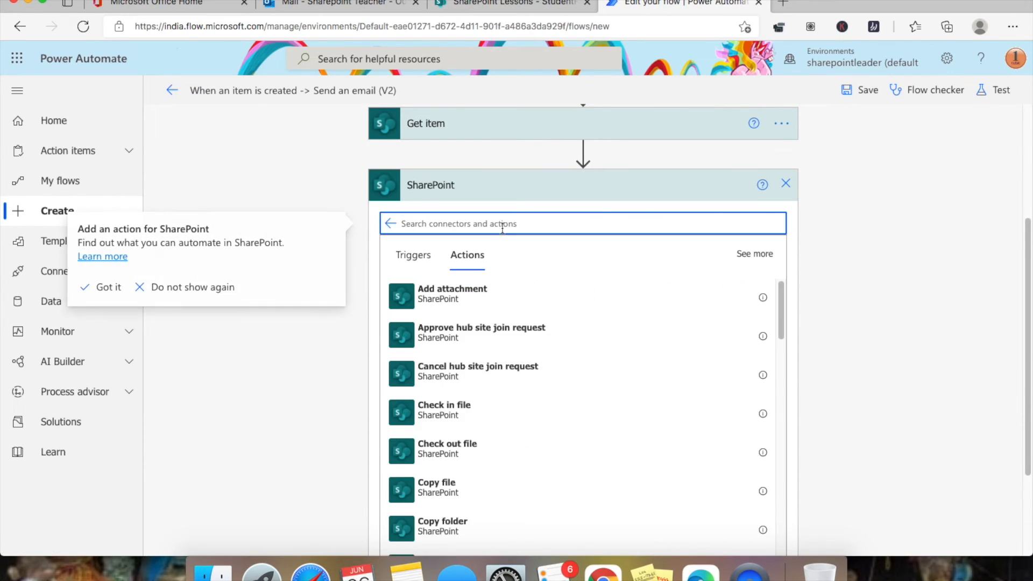
type("de")
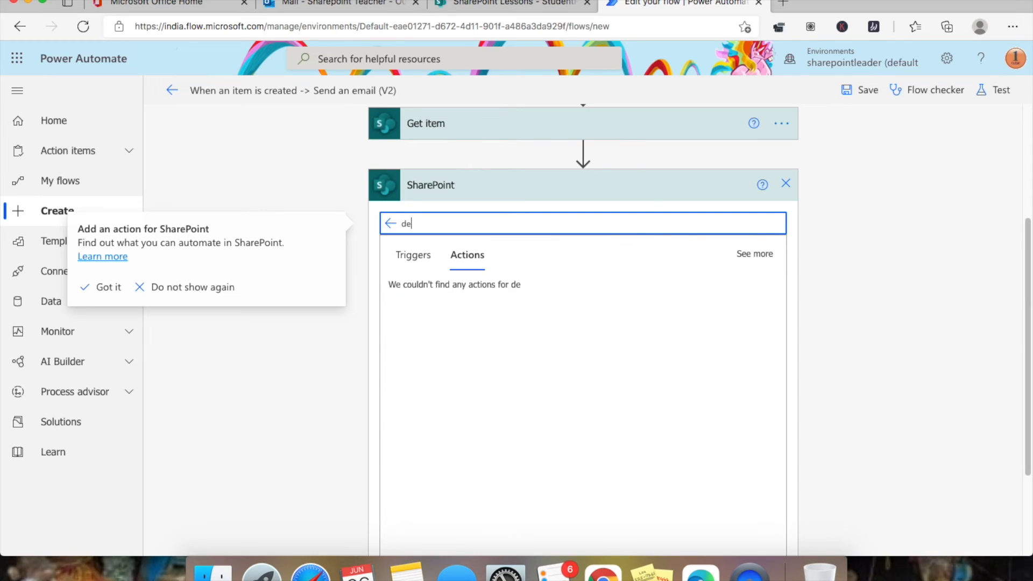
type("lete")
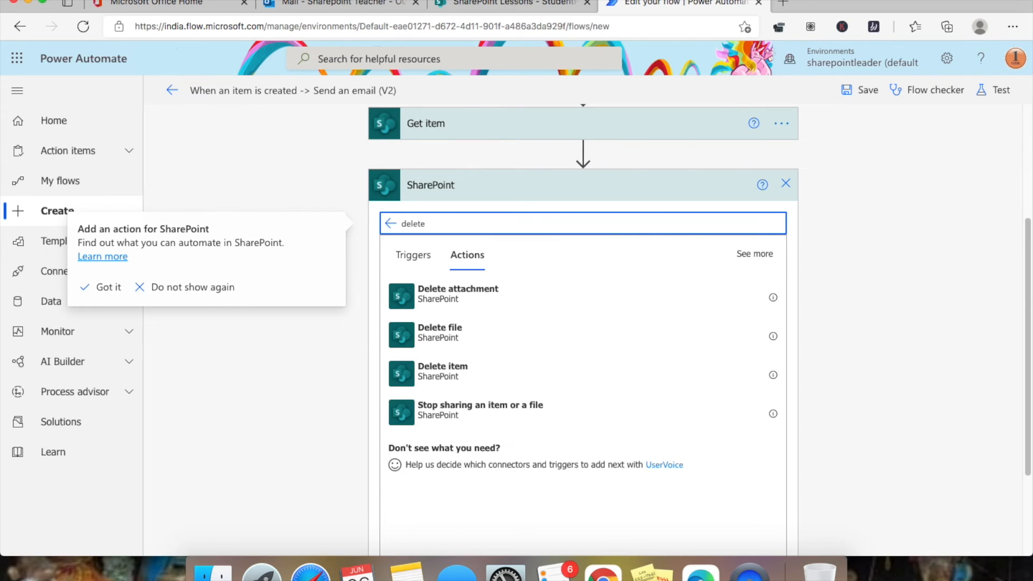
left_click(494, 369)
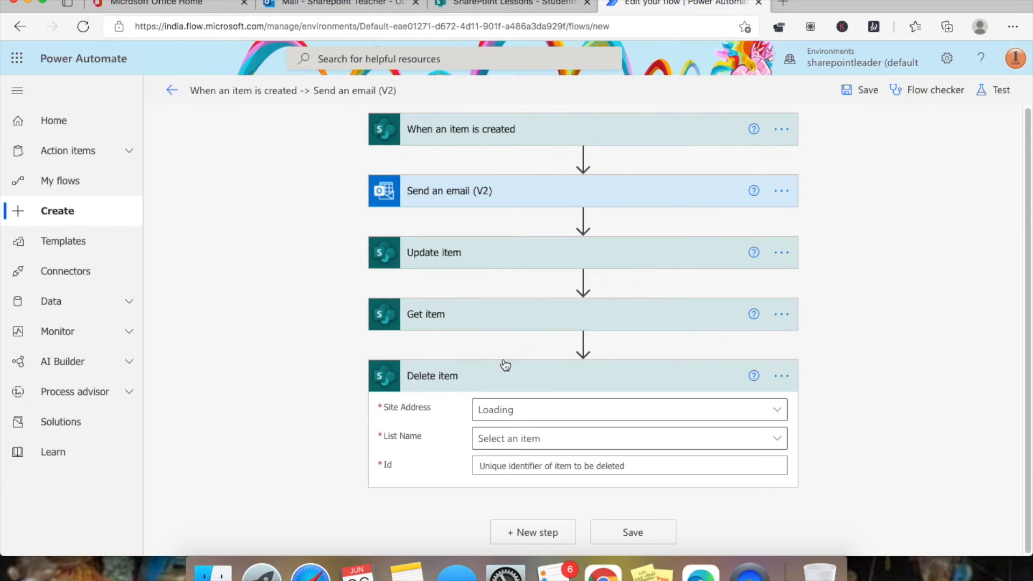
- Point the Delete item step at the StudentRegistration list on the SharePoint Lessons site
left_click(773, 412)
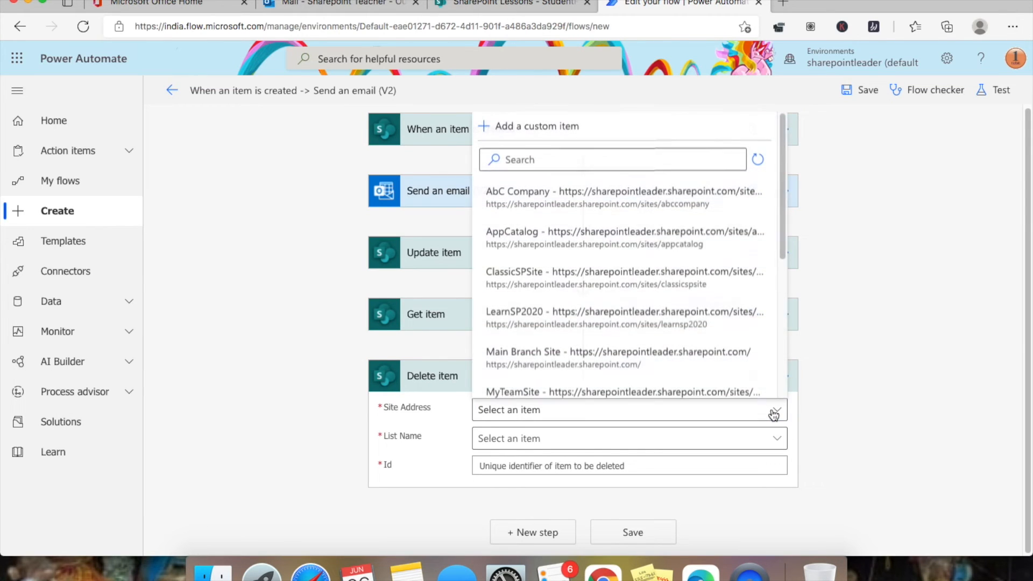
left_click(521, 160)
type("lesson")
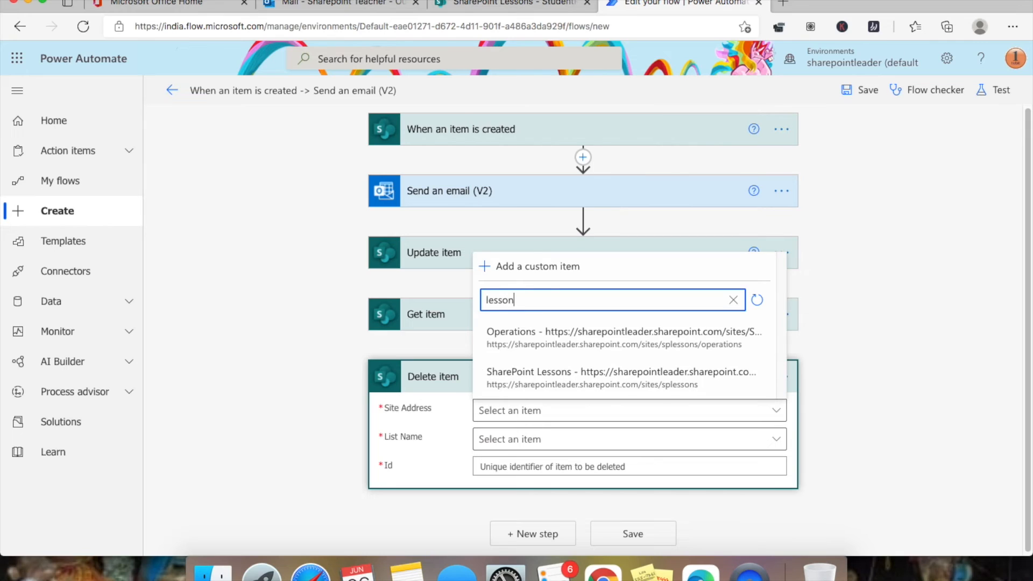
left_click(716, 371)
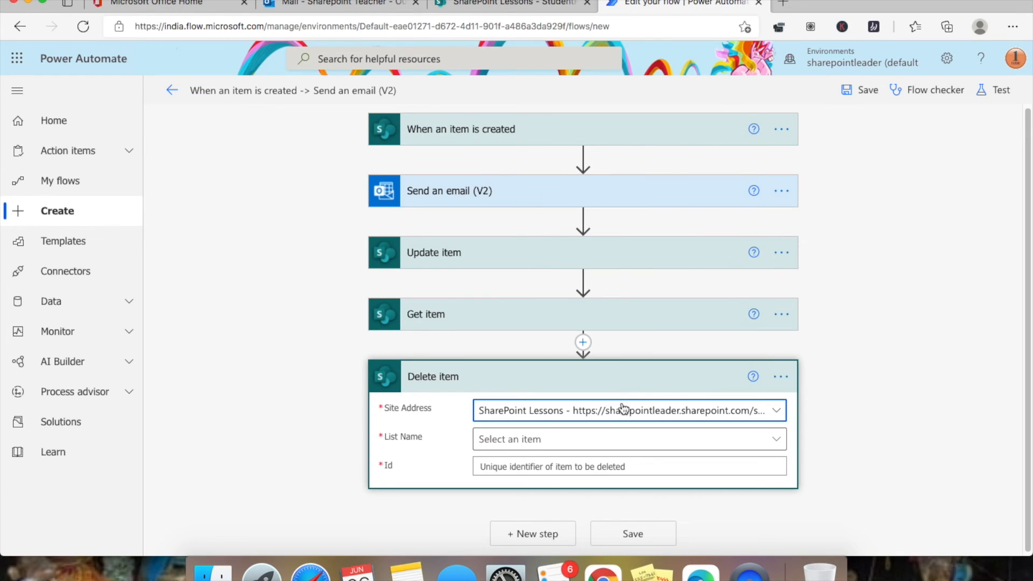
left_click(623, 451)
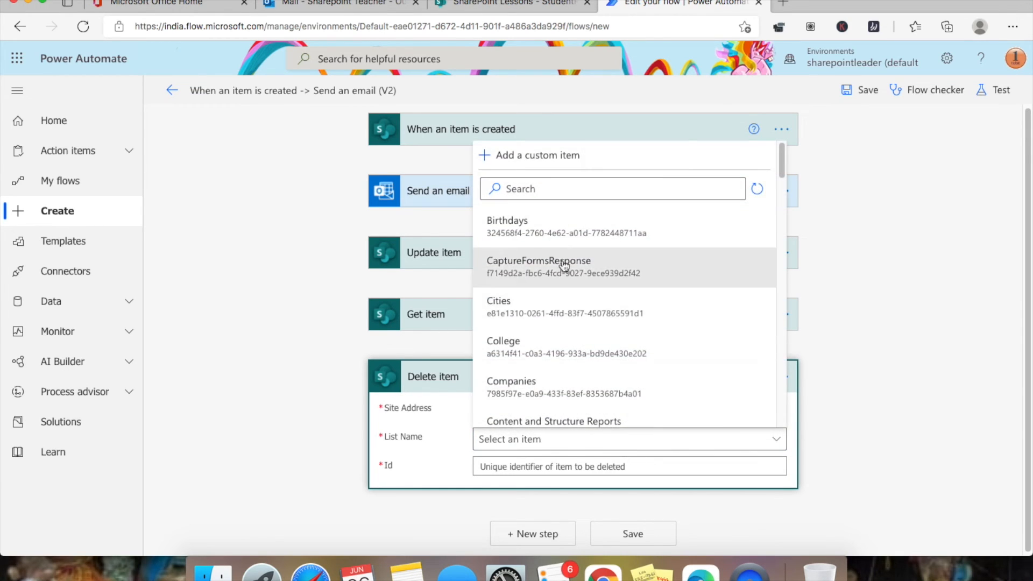
left_click(525, 190)
type("stude")
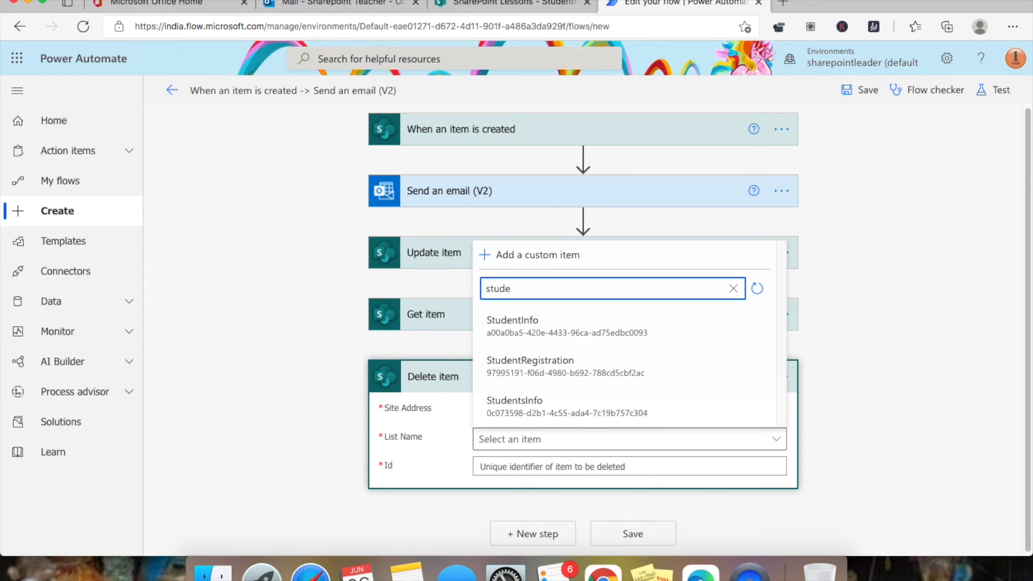
left_click(636, 369)
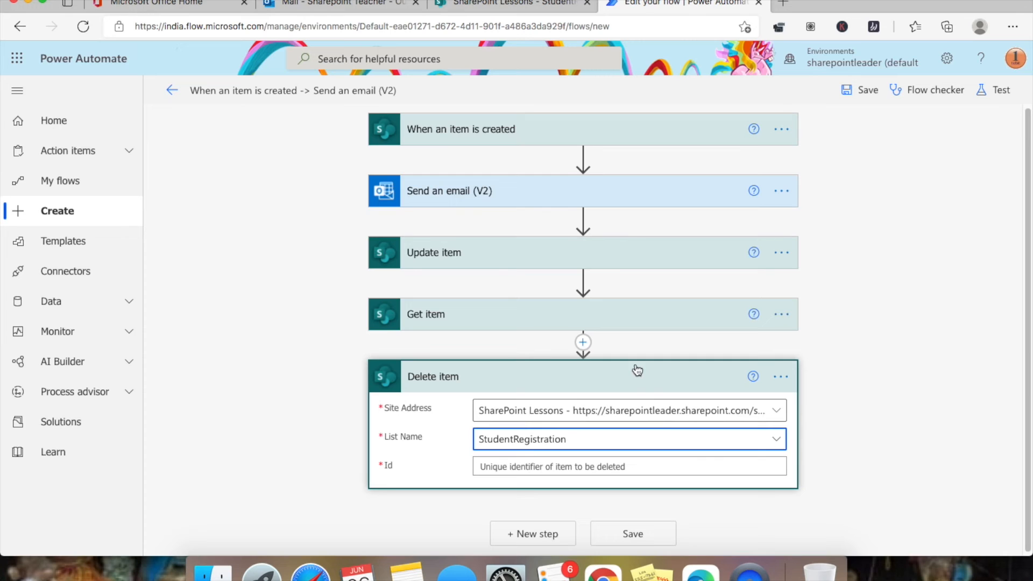
- Fill the Id with Get item's dynamic ID and save the flow
left_click(720, 468)
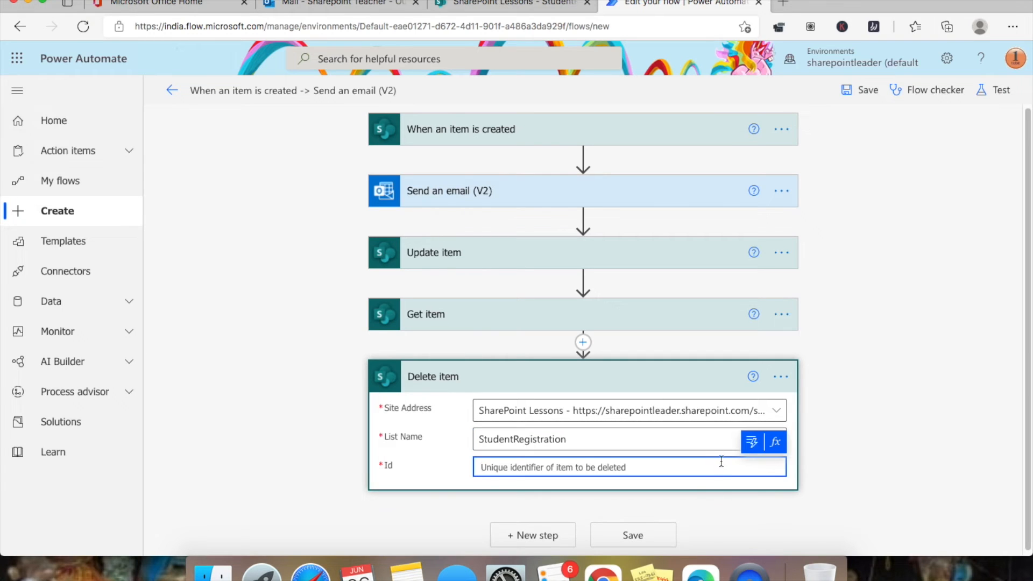
left_click(749, 445)
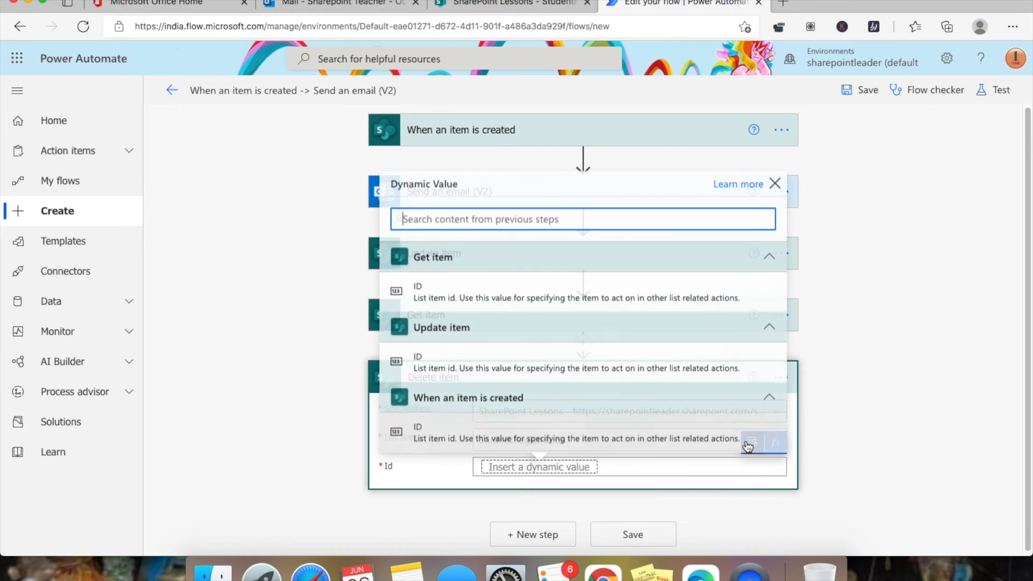
left_click(484, 297)
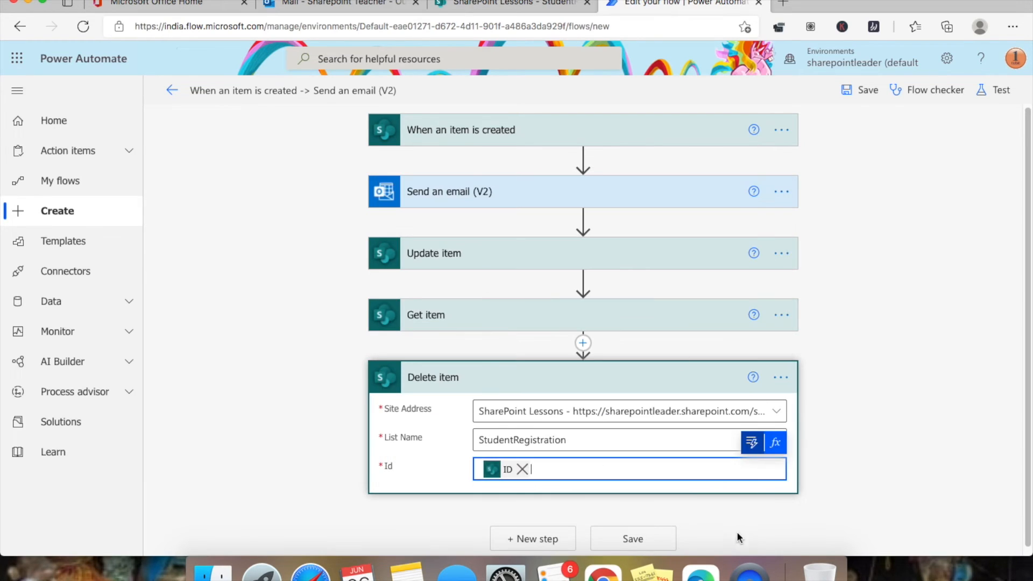
left_click(633, 540)
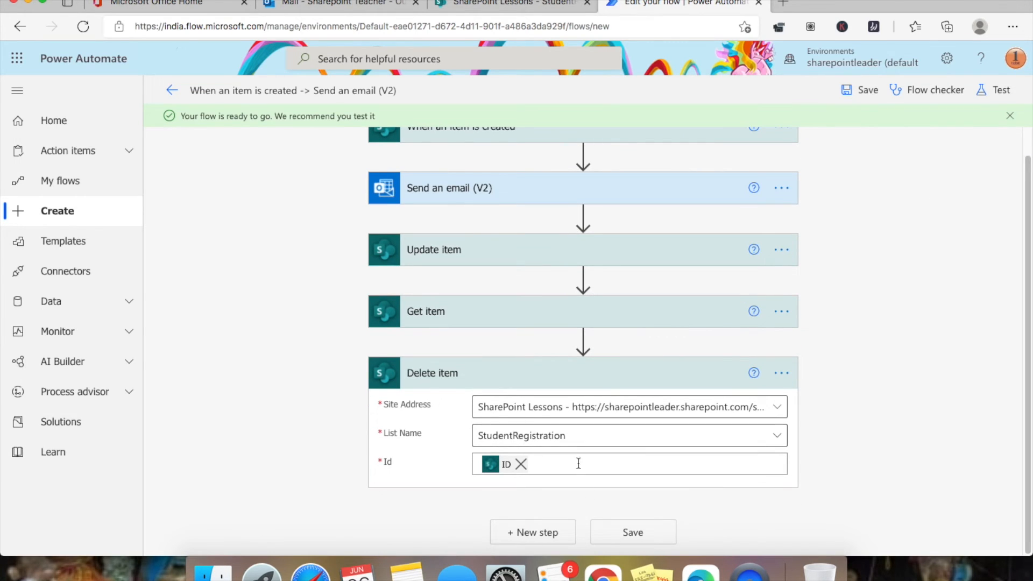
- Test the flow with the latest succeeded trigger, then view the StudentRegistration list in SharePoint
left_click(1002, 91)
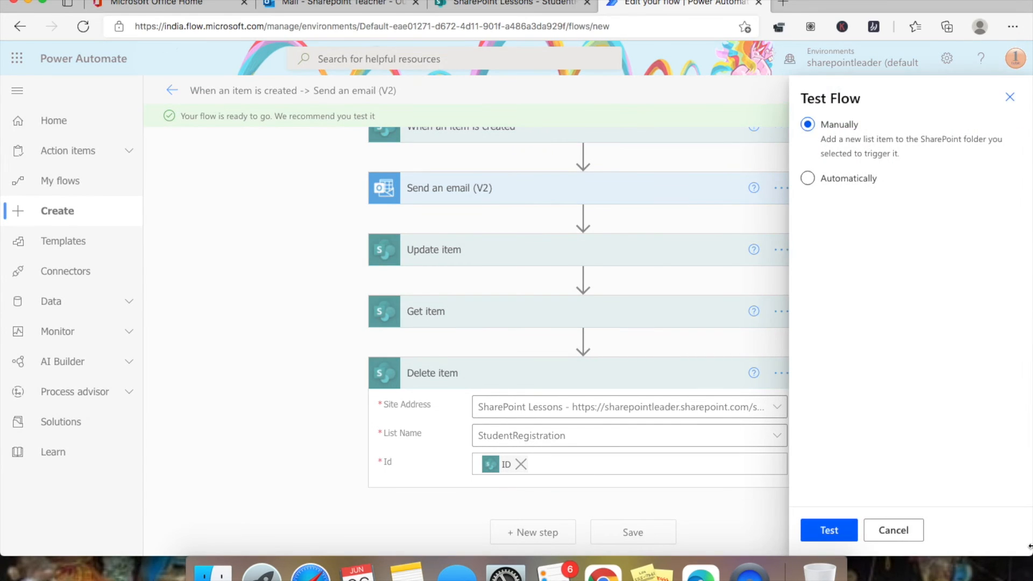
left_click(854, 183)
left_click(895, 209)
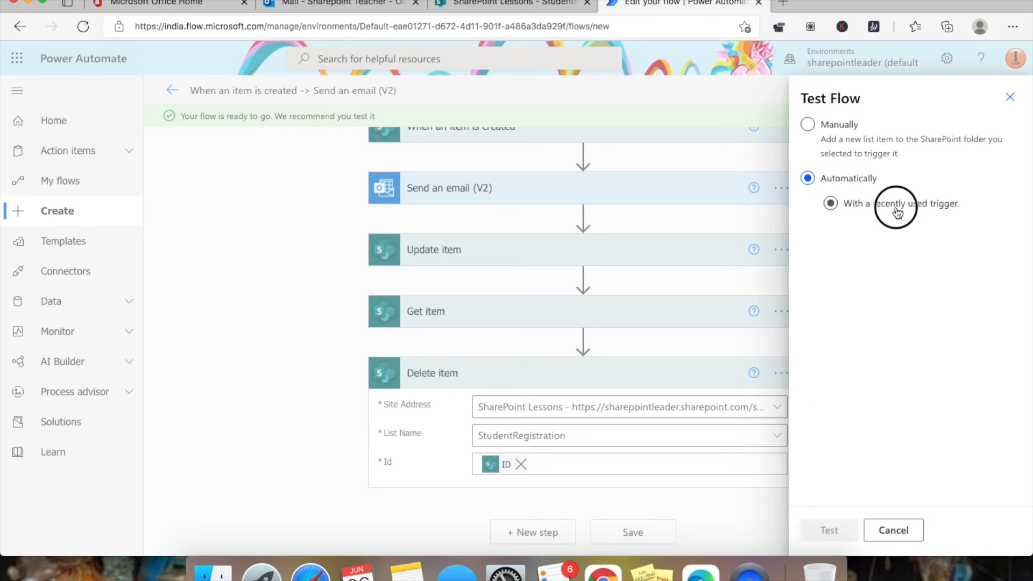
left_click(857, 233)
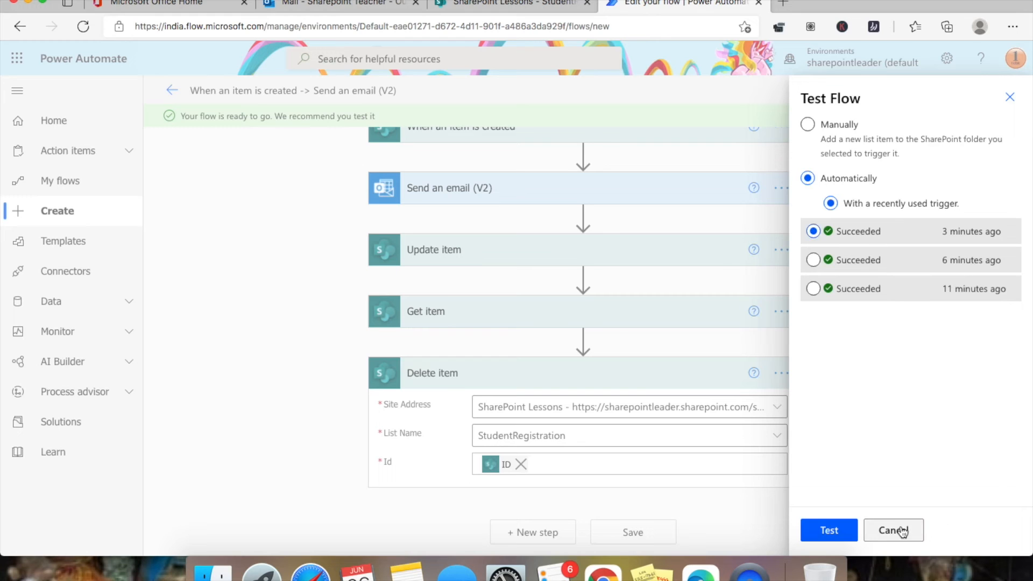
left_click(838, 532)
left_click(433, 6)
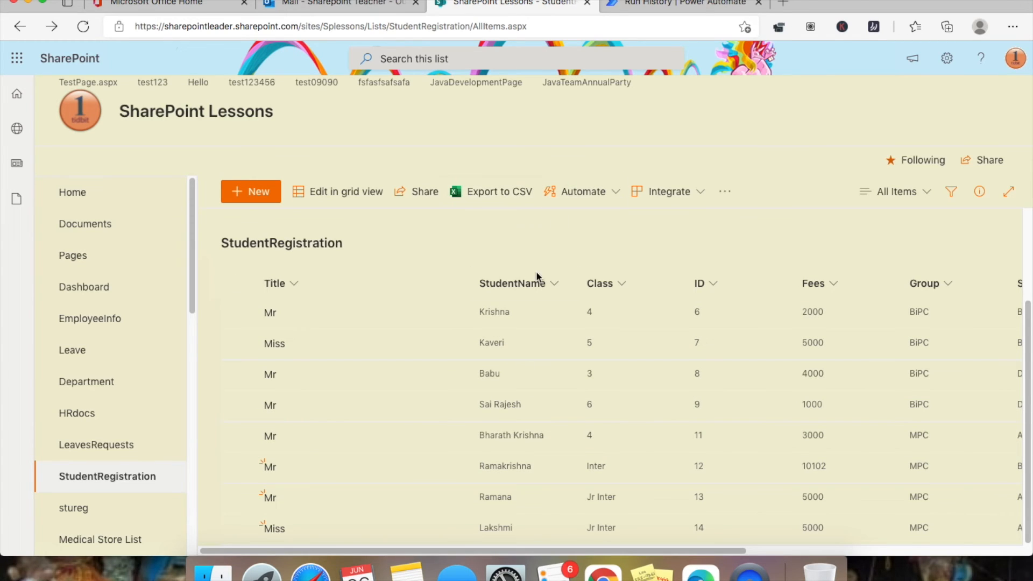
- Verify the Delete item run removed ID 14, leaving the StudentRegistration list ending at ID 13
scroll(377, 541, "up", 1)
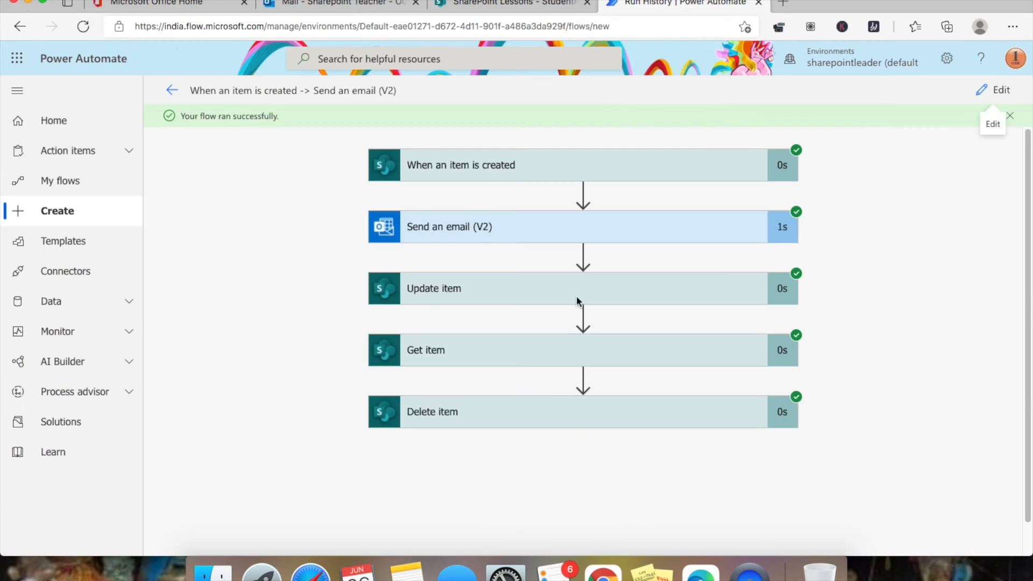
left_click(560, 420)
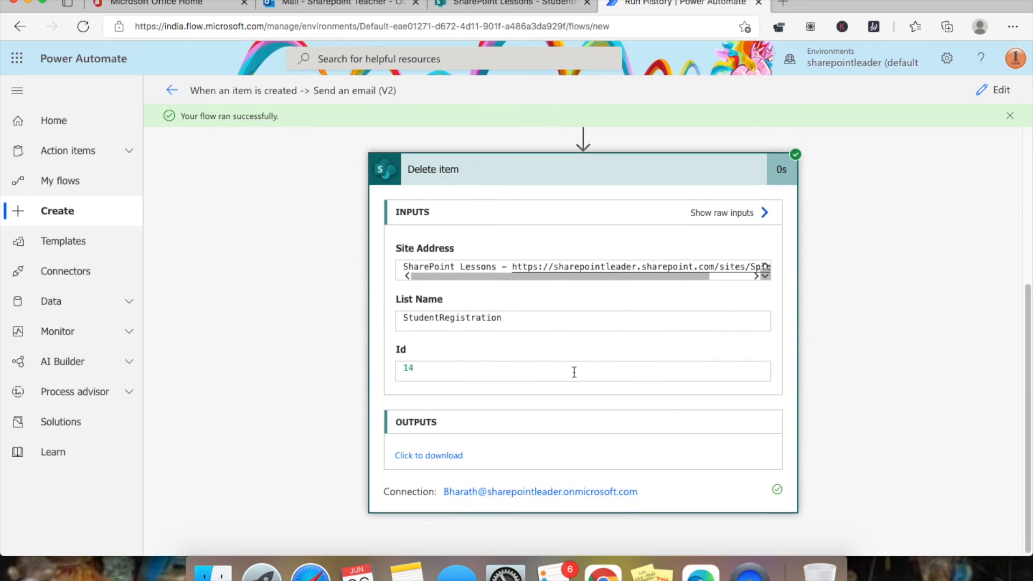
double_click(417, 365)
left_click(506, 5)
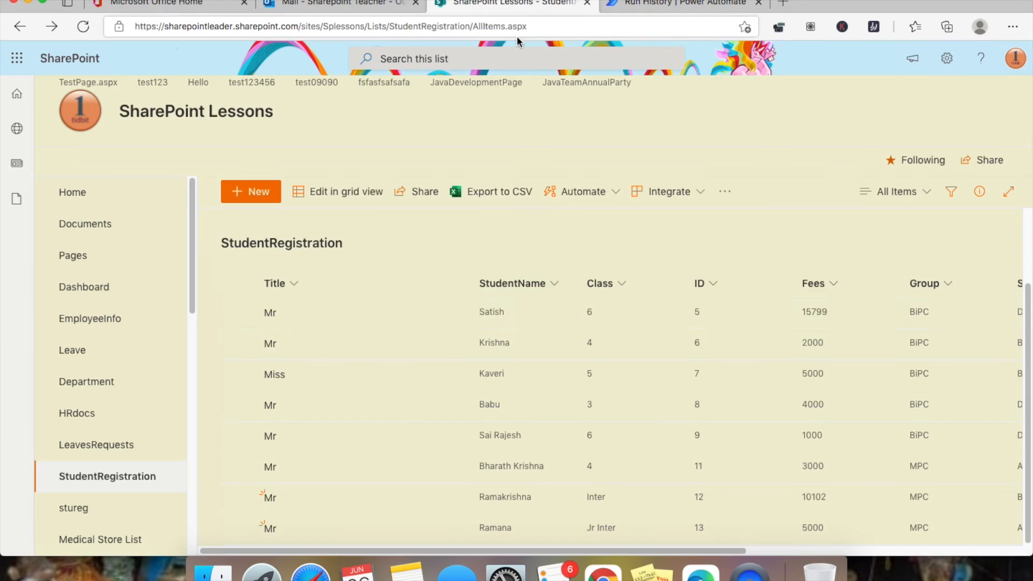
left_click(839, 552)
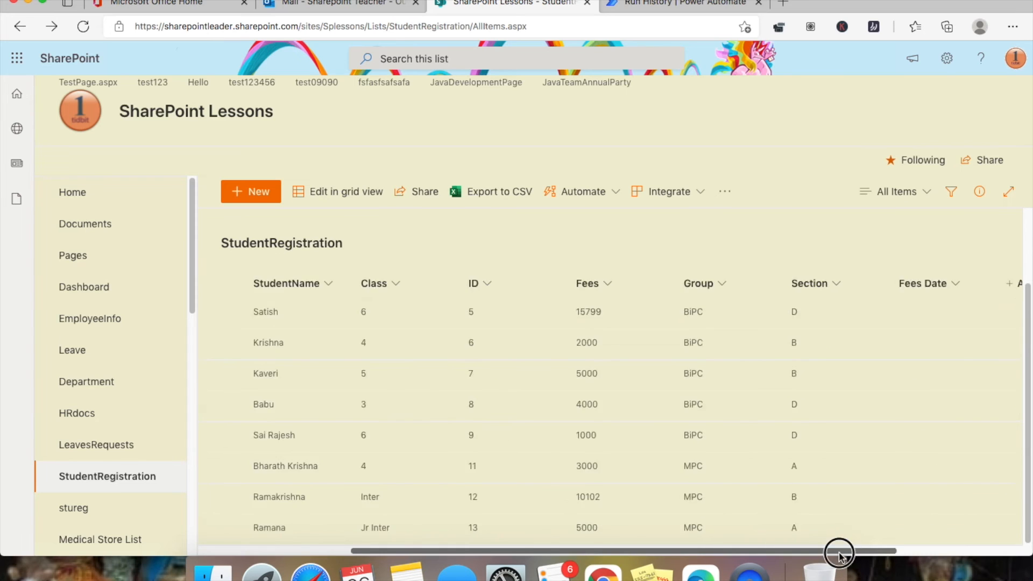
left_click_drag(690, 552, 505, 552)
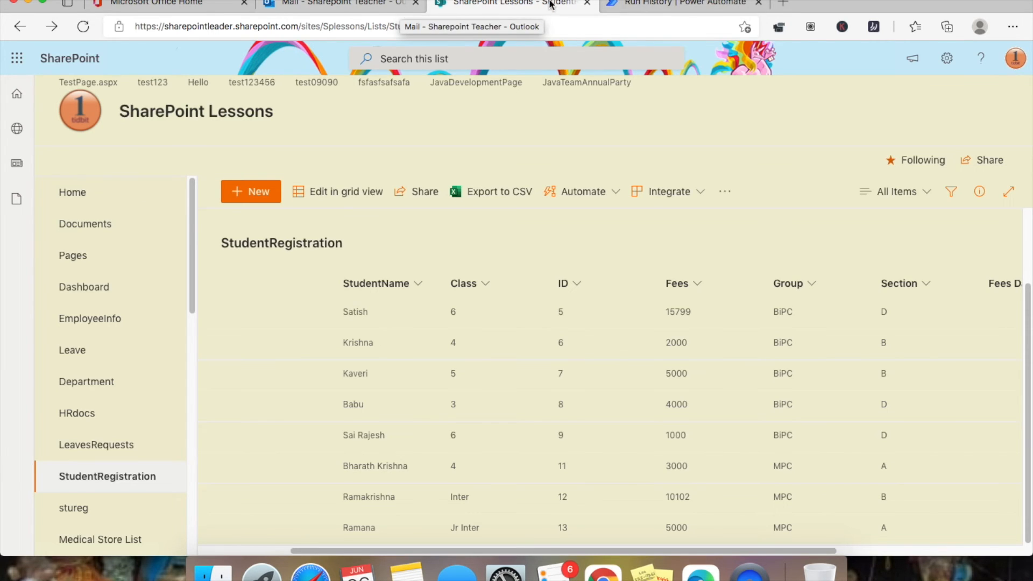
left_click(639, 6)
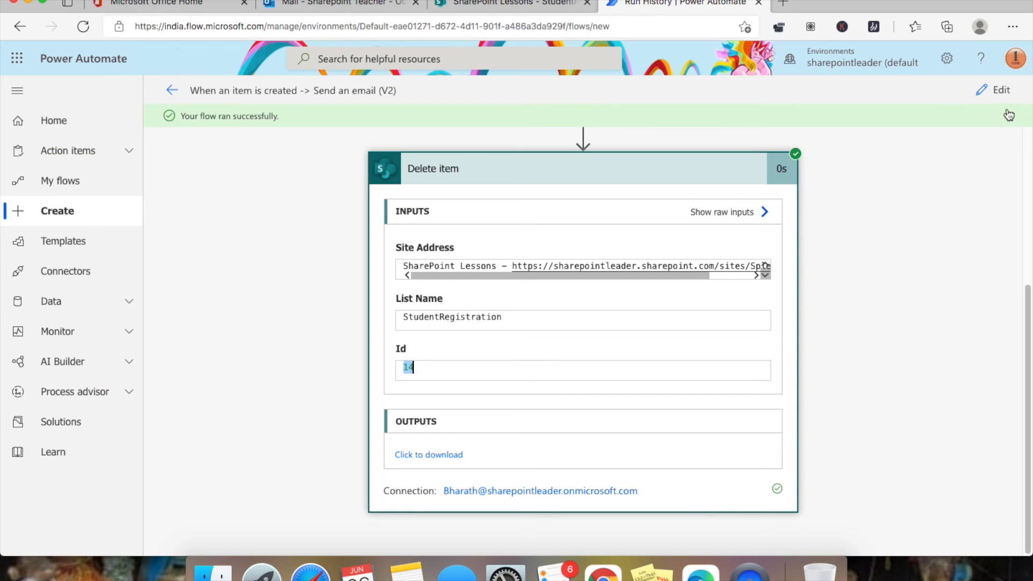
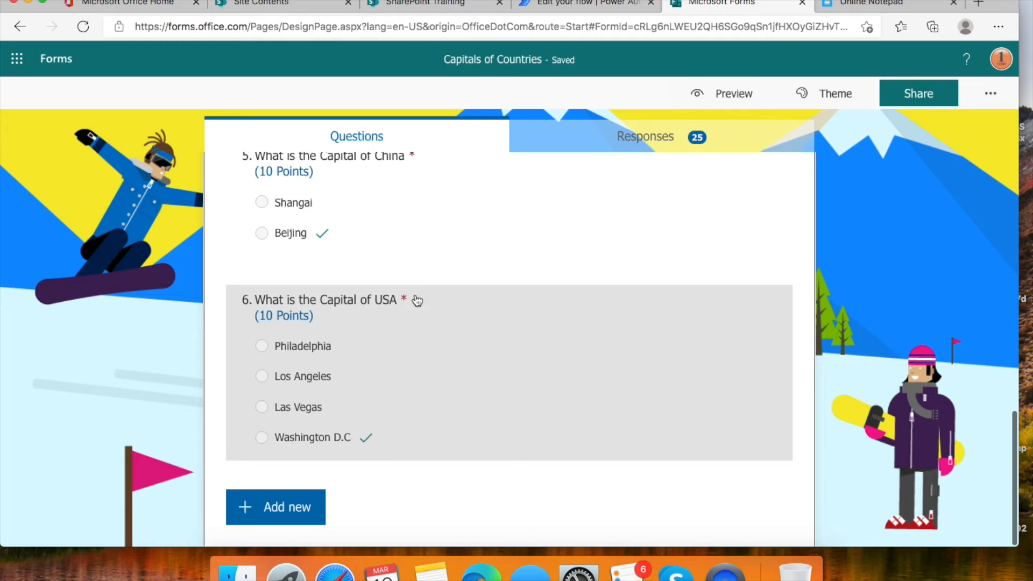
- From the Lessons site's Settings, add a Custom List app named CaptureFormsResponse
scroll(423, 296, "up", 8)
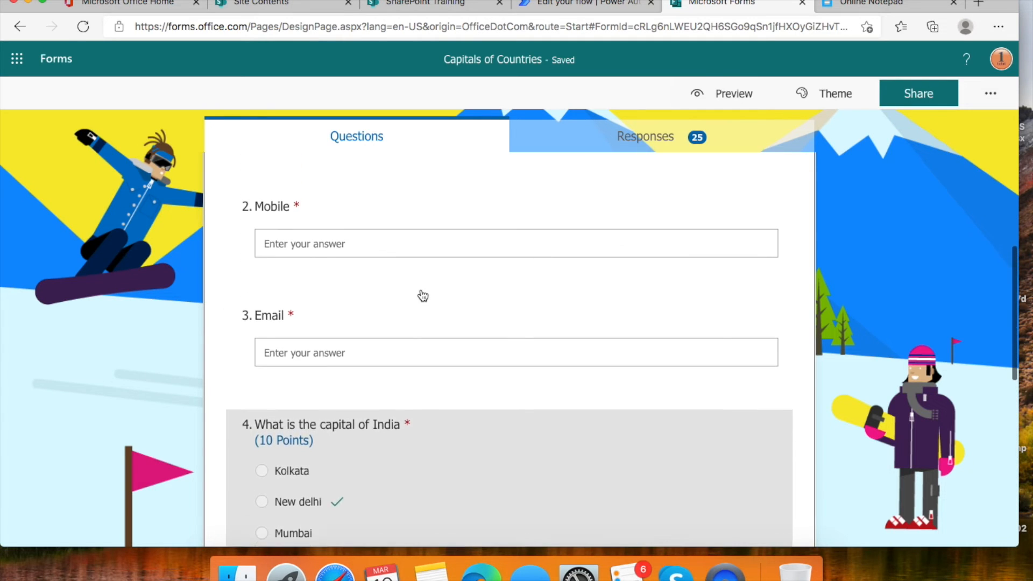
scroll(423, 296, "up", 1)
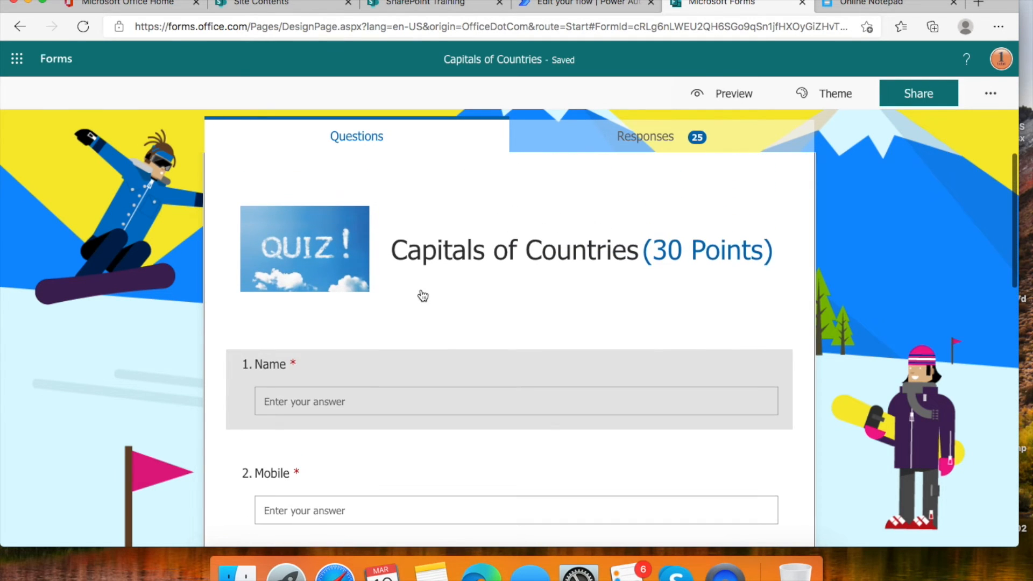
scroll(423, 295, "down", 1)
scroll(423, 296, "up", 1)
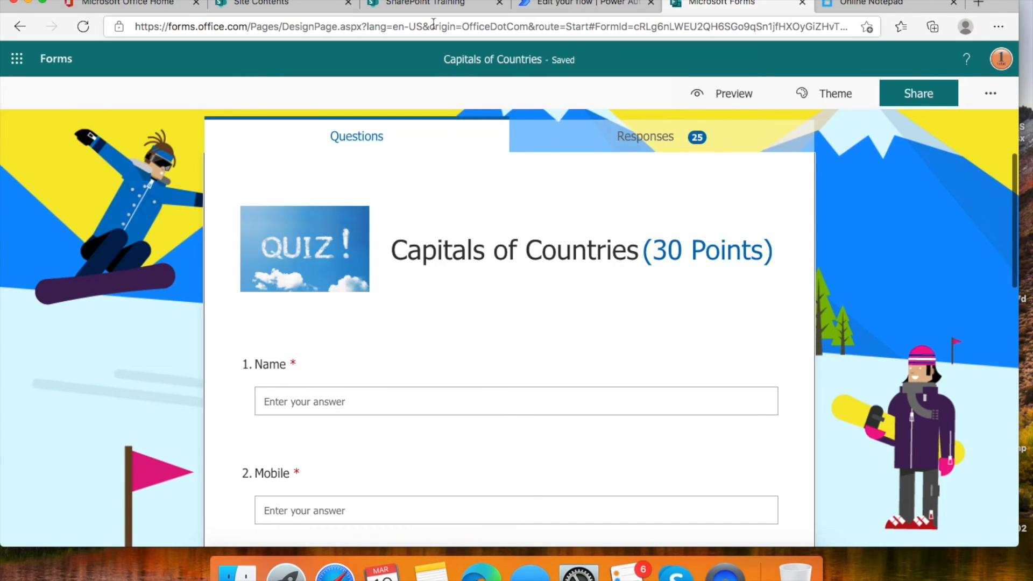
left_click(430, 3)
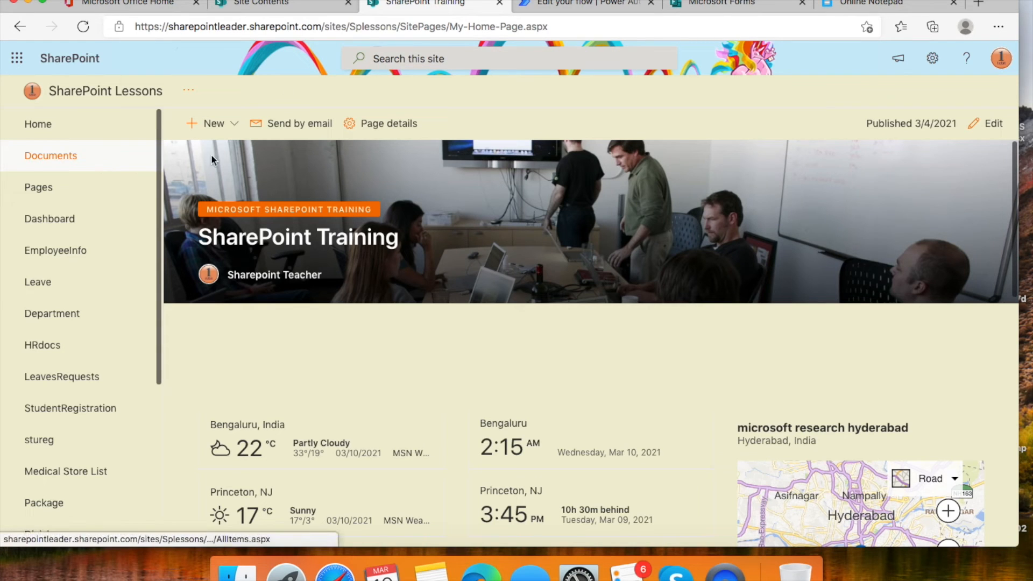
left_click(933, 59)
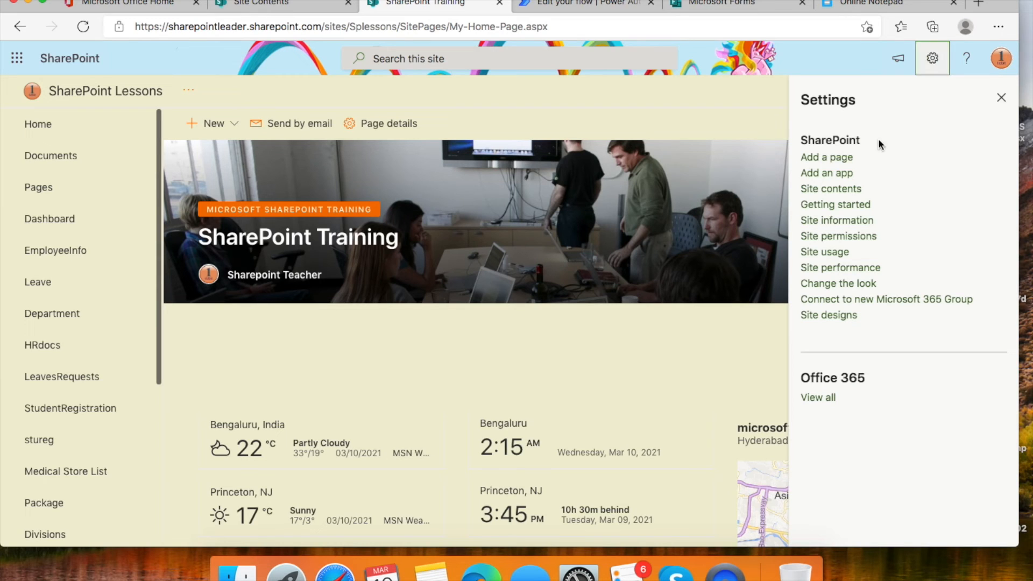
left_click(826, 173)
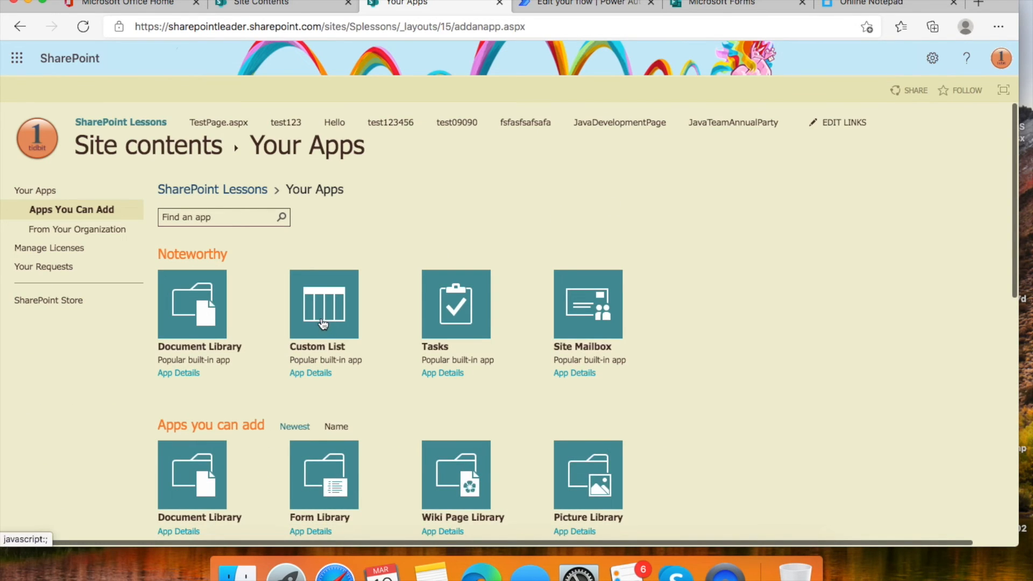
left_click(323, 322)
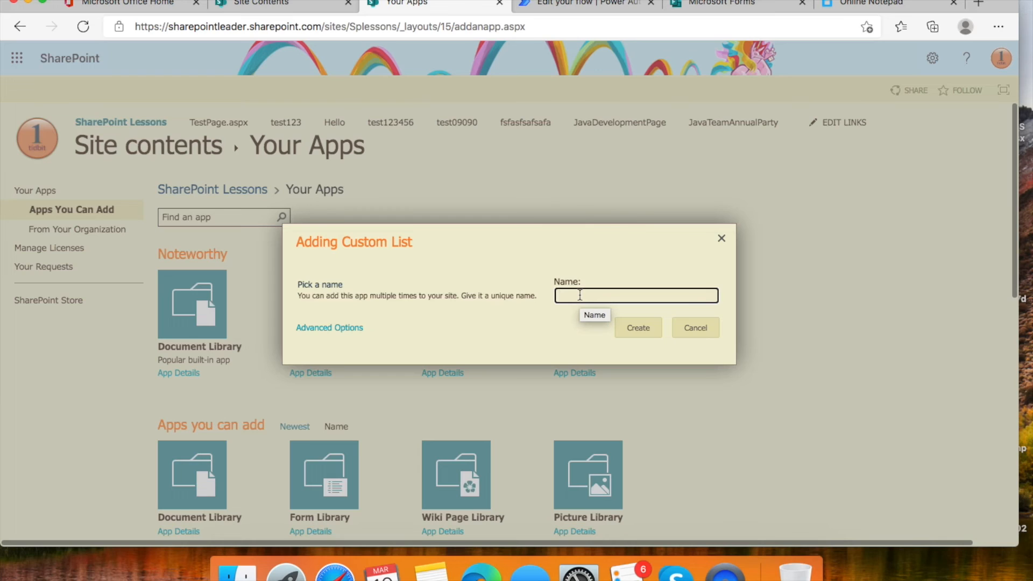
type("Ca")
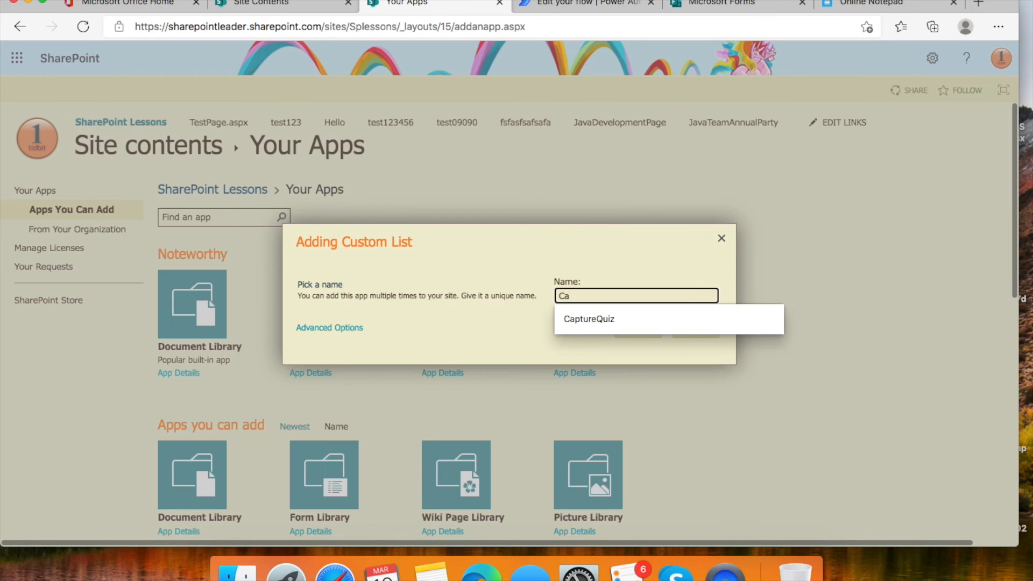
type("ptureFormsResponse")
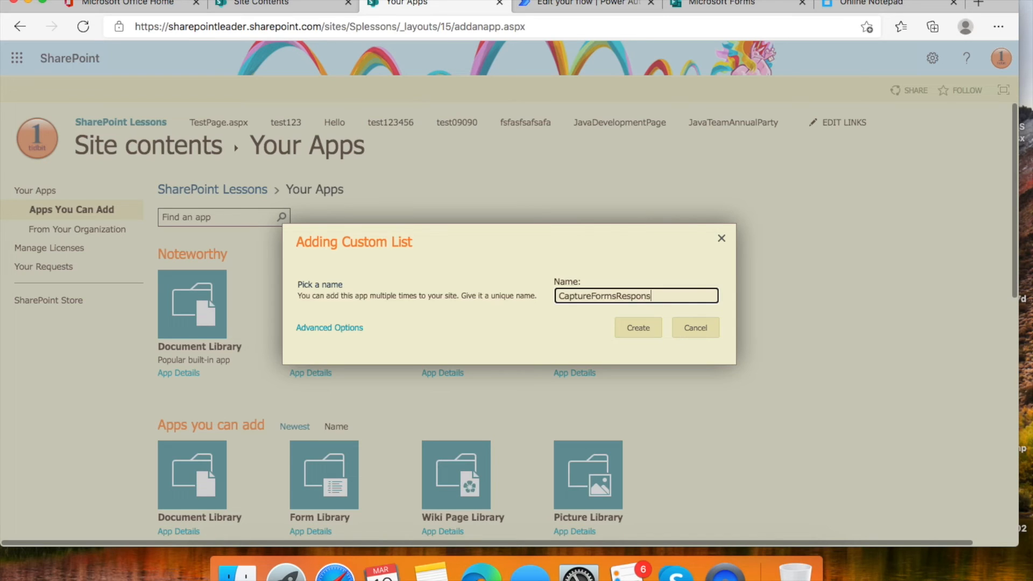
left_click(640, 328)
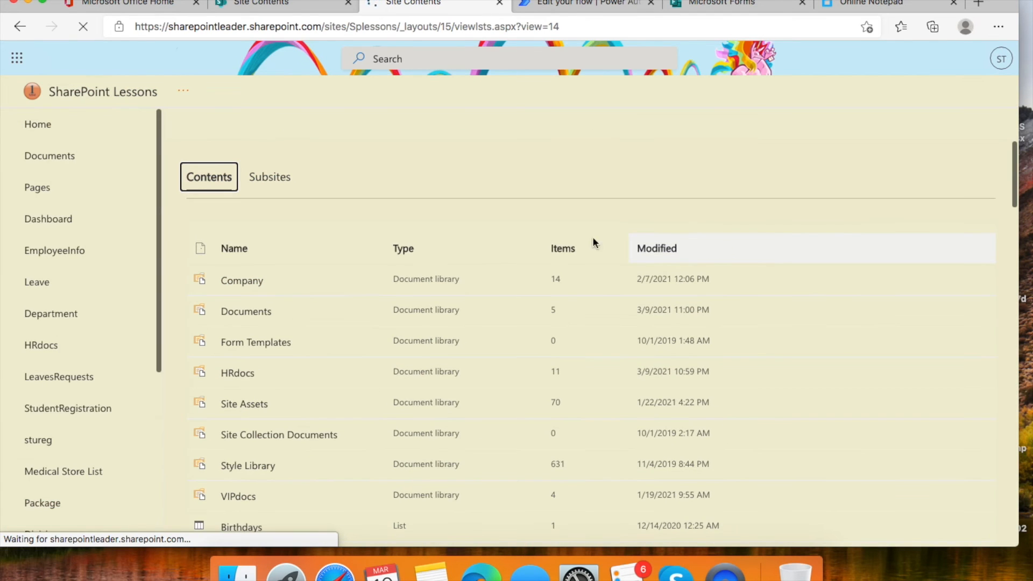
- Open the CaptureFormsResponse list and add single-line text columns Mobile and Email
scroll(346, 246, "down", 5)
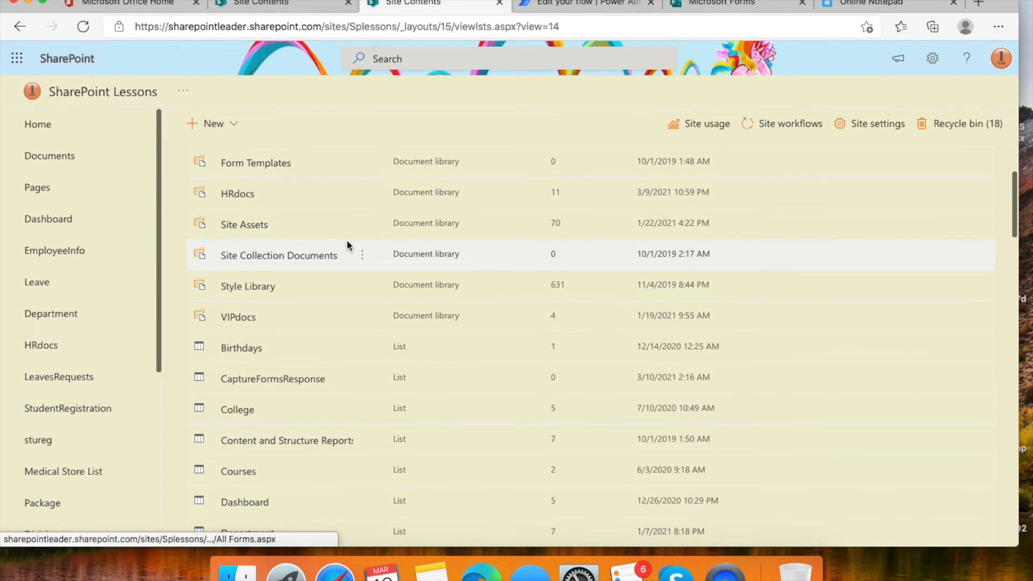
left_click(284, 356)
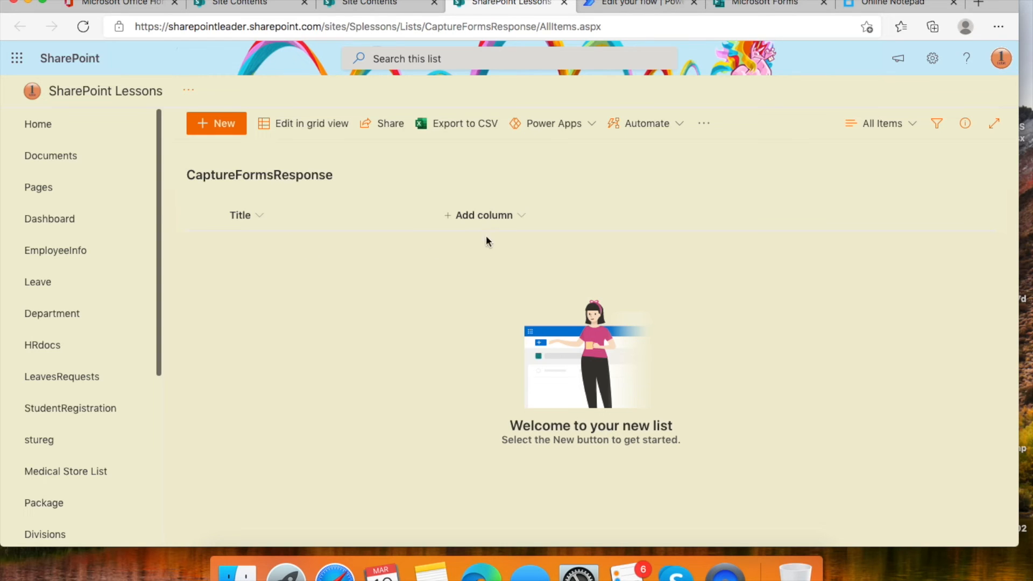
left_click(523, 217)
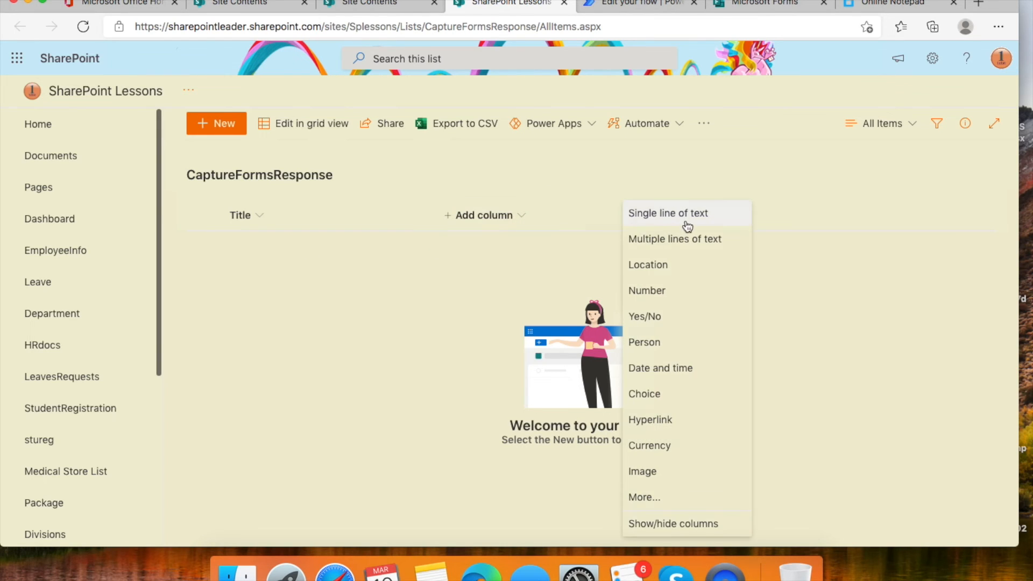
left_click(689, 223)
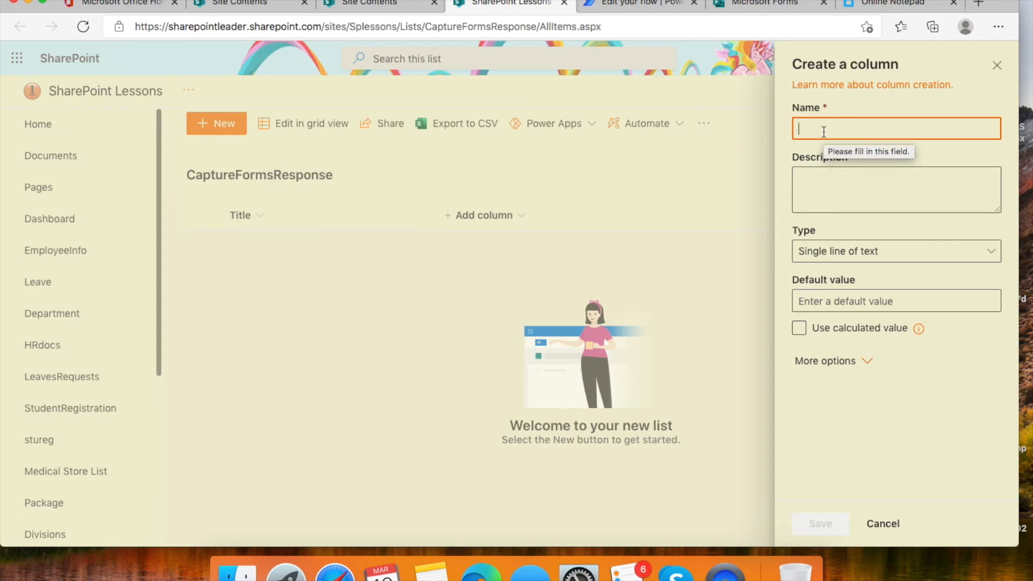
type("Mobile")
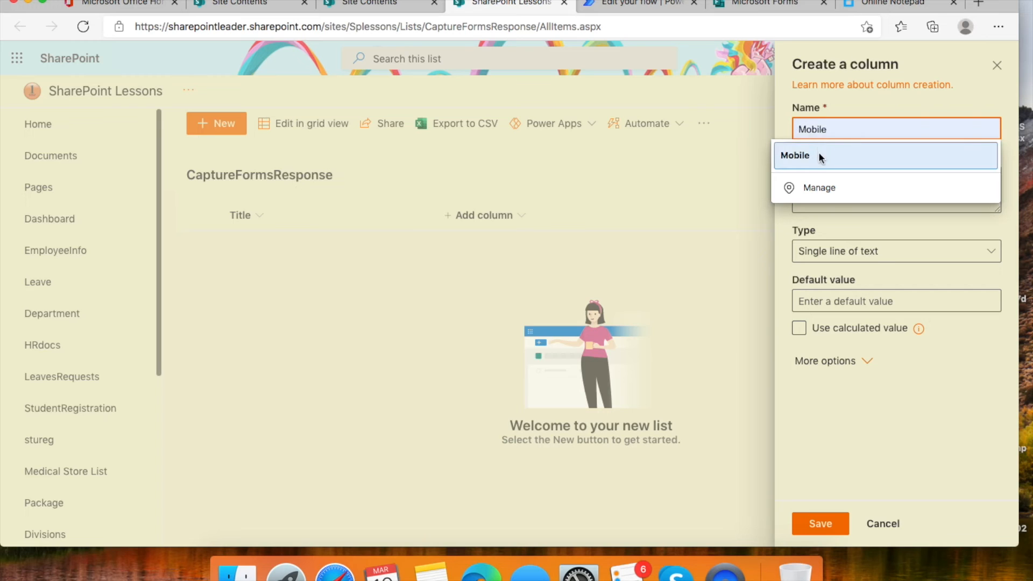
left_click(844, 157)
left_click(818, 523)
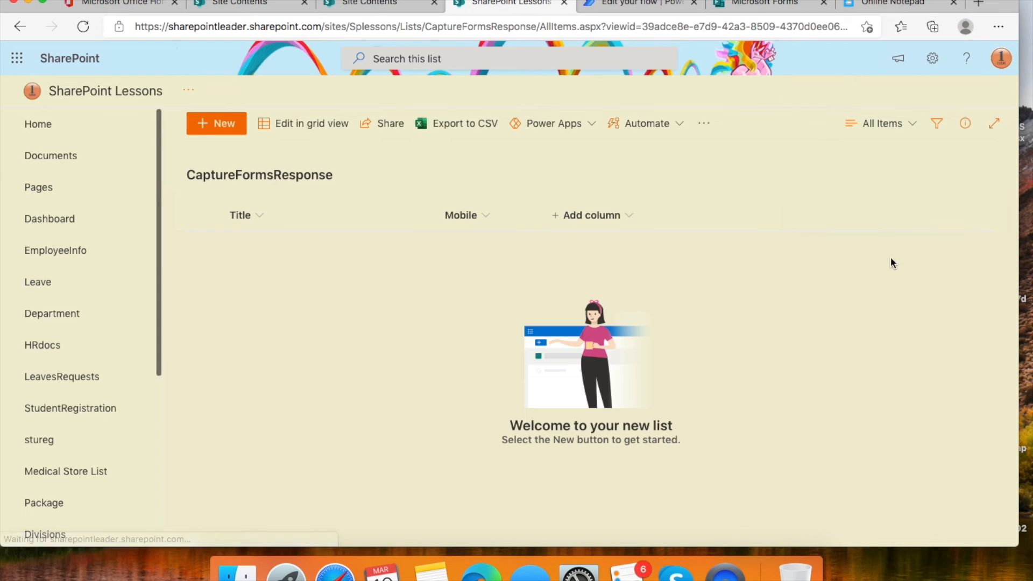
left_click(629, 215)
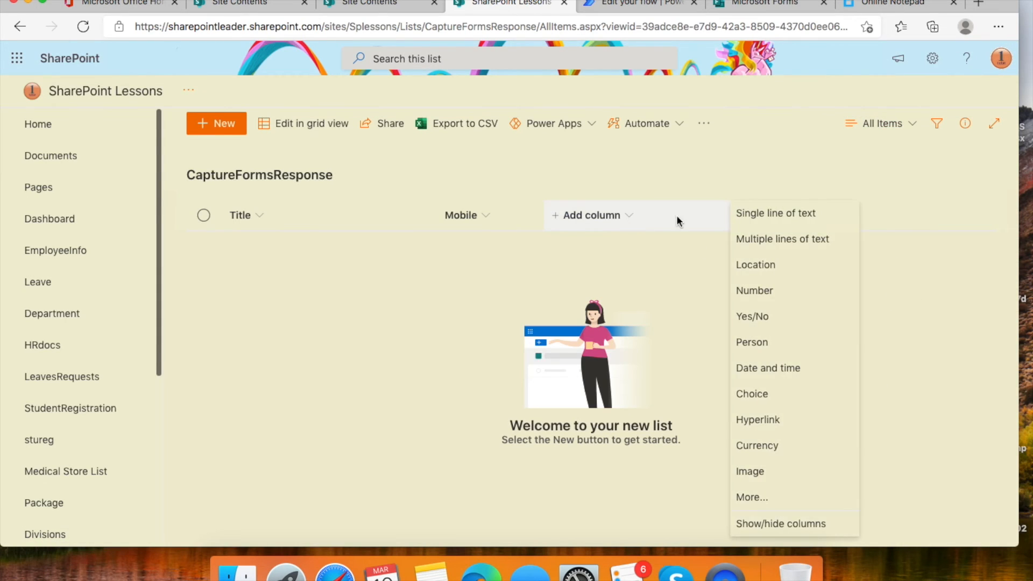
left_click(811, 214)
type("E")
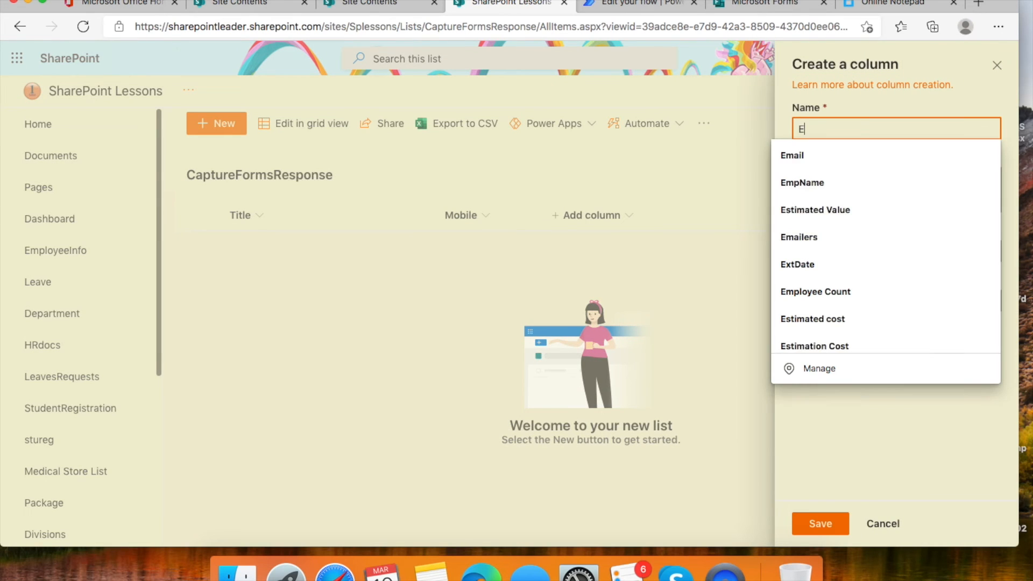
type("mail")
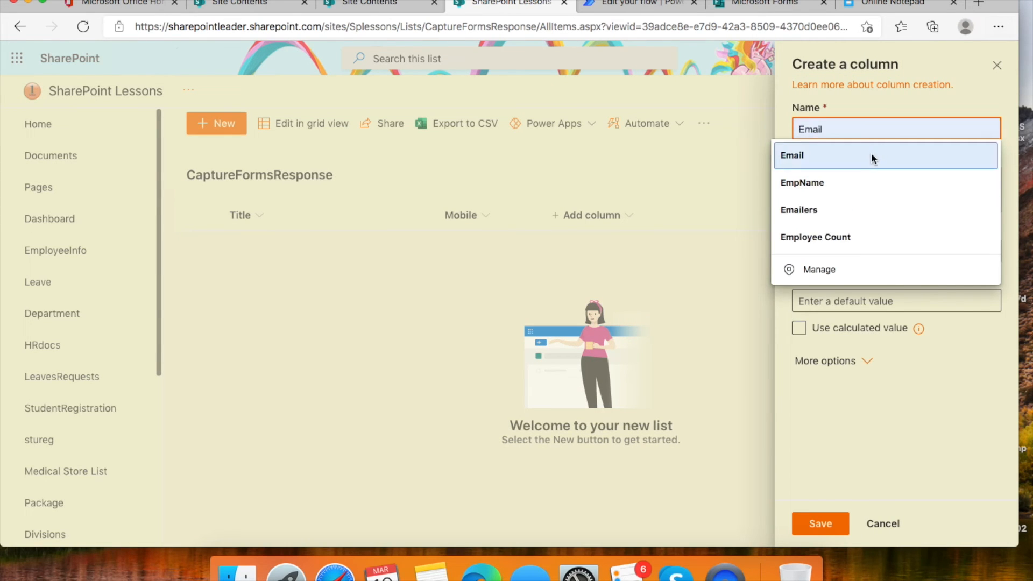
left_click(871, 155)
left_click(834, 524)
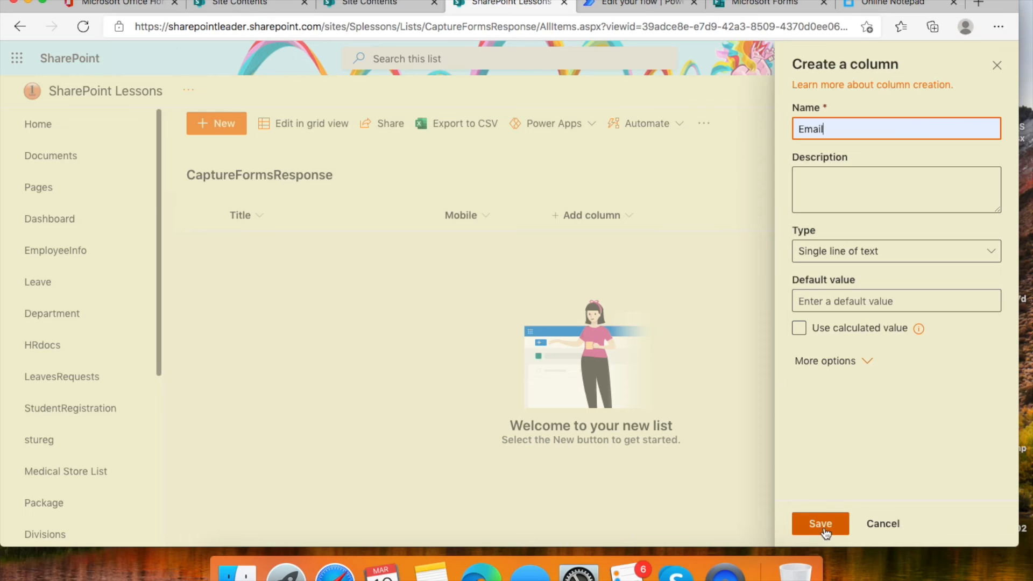
- Add single-line text columns Capital of India, Capital of China and Capital of USA
left_click(737, 216)
left_click(898, 220)
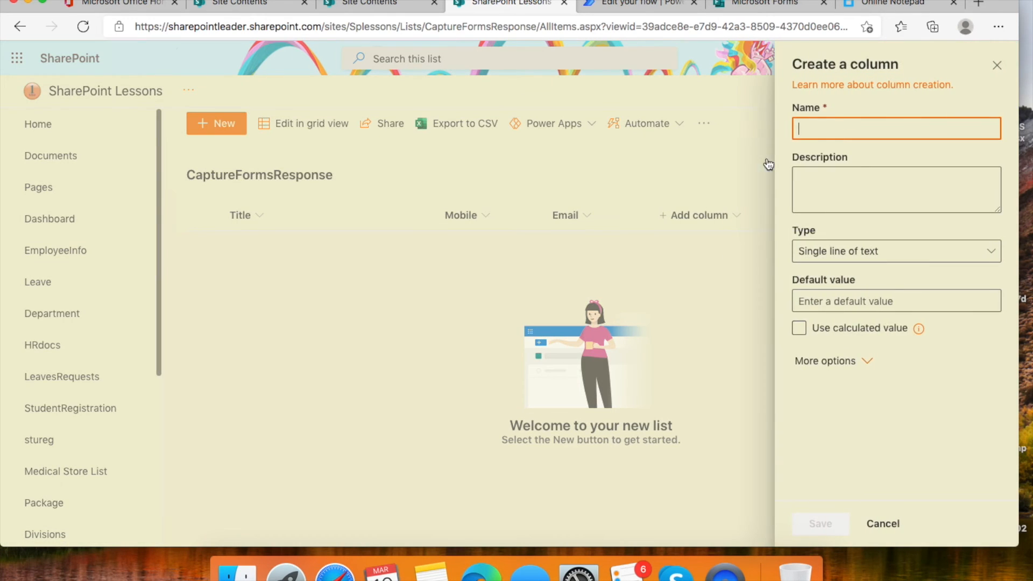
left_click(828, 132)
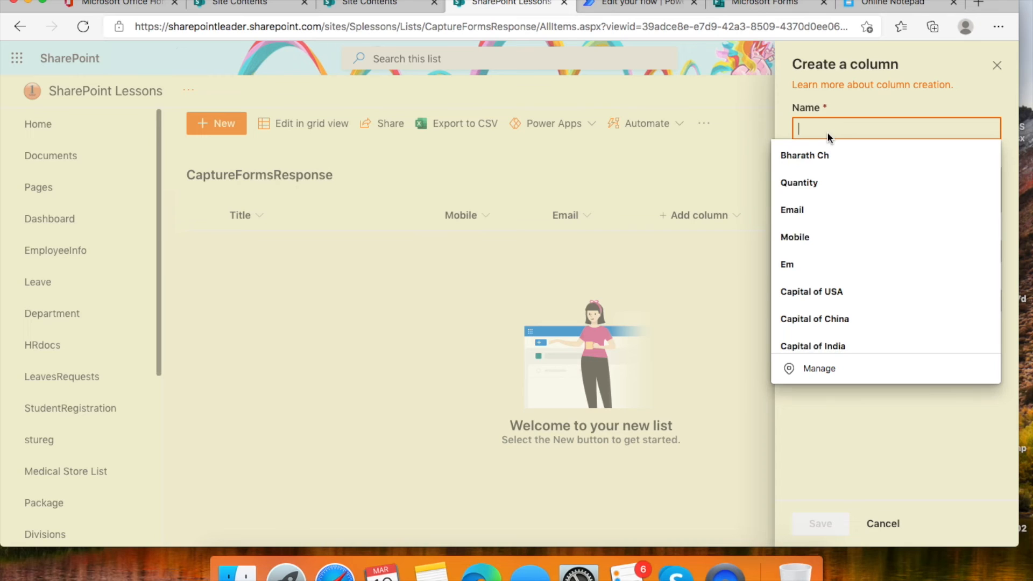
left_click(874, 338)
left_click(821, 524)
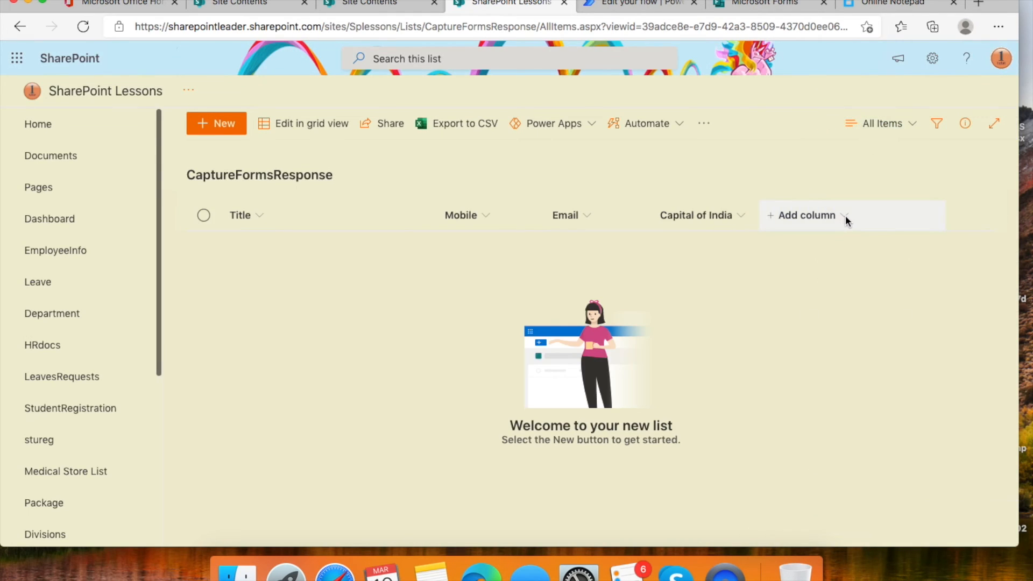
left_click(845, 216)
left_click(713, 218)
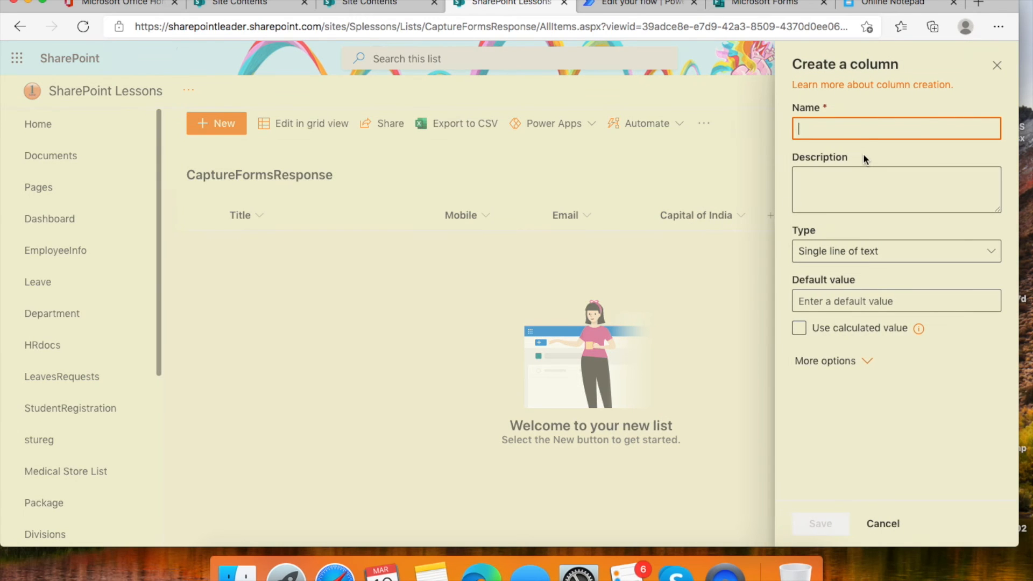
left_click(858, 132)
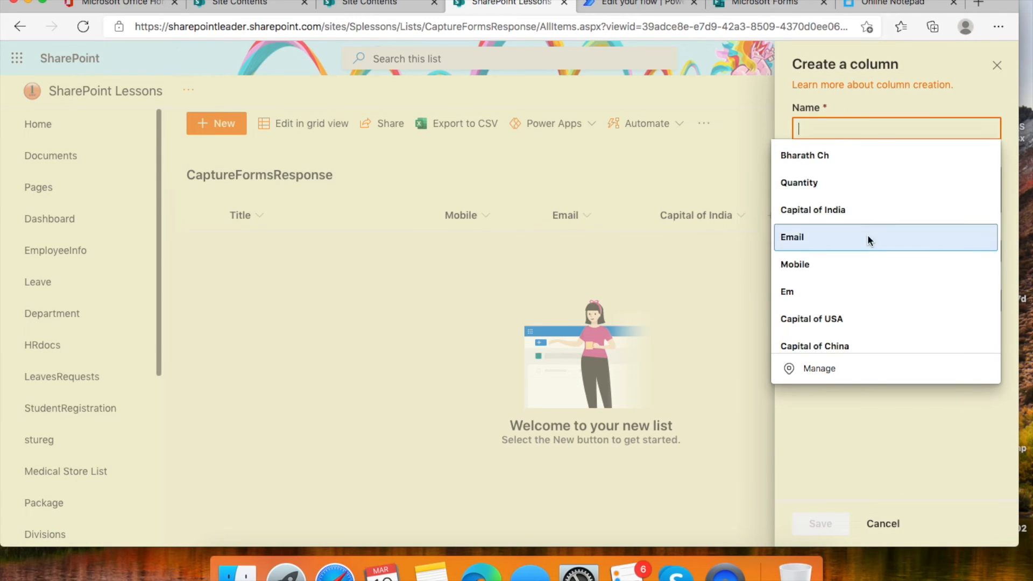
left_click(883, 340)
left_click(836, 522)
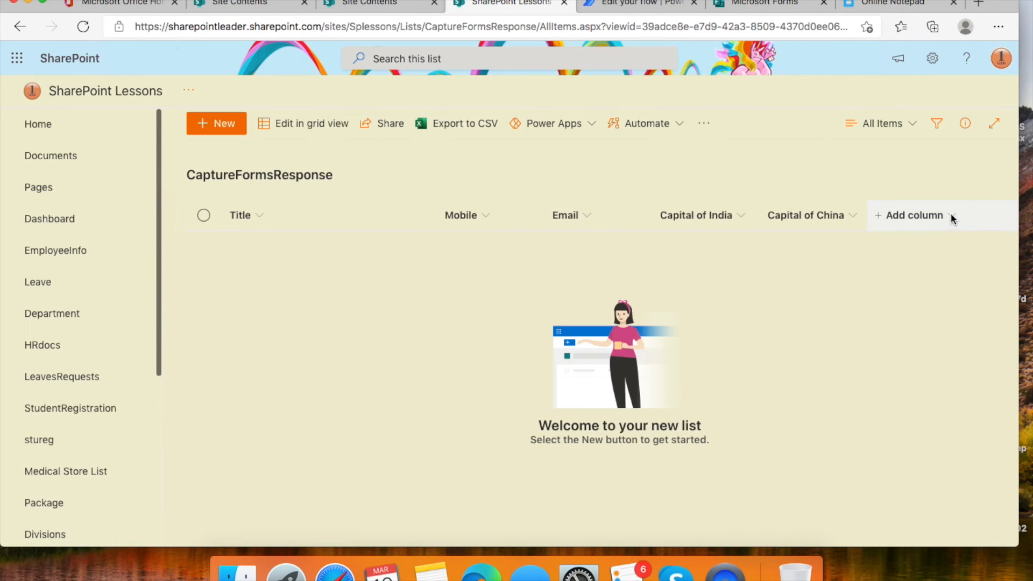
left_click(950, 213)
left_click(840, 214)
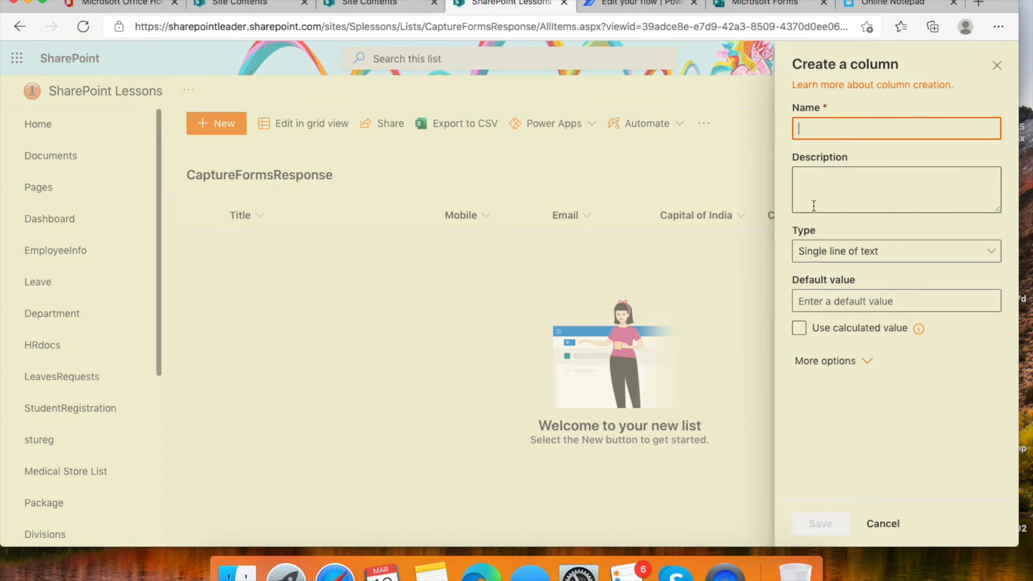
left_click(843, 126)
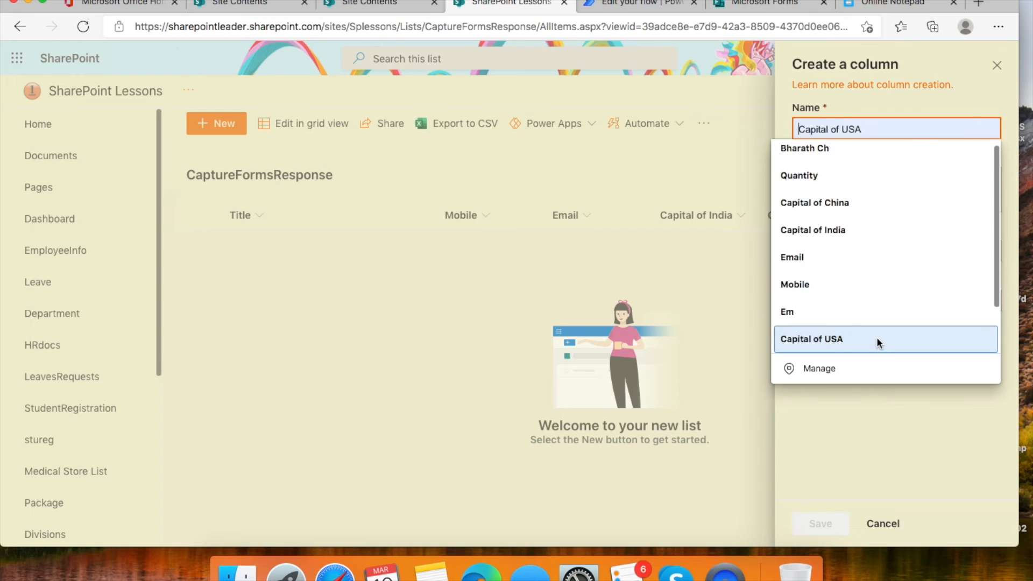
left_click(878, 341)
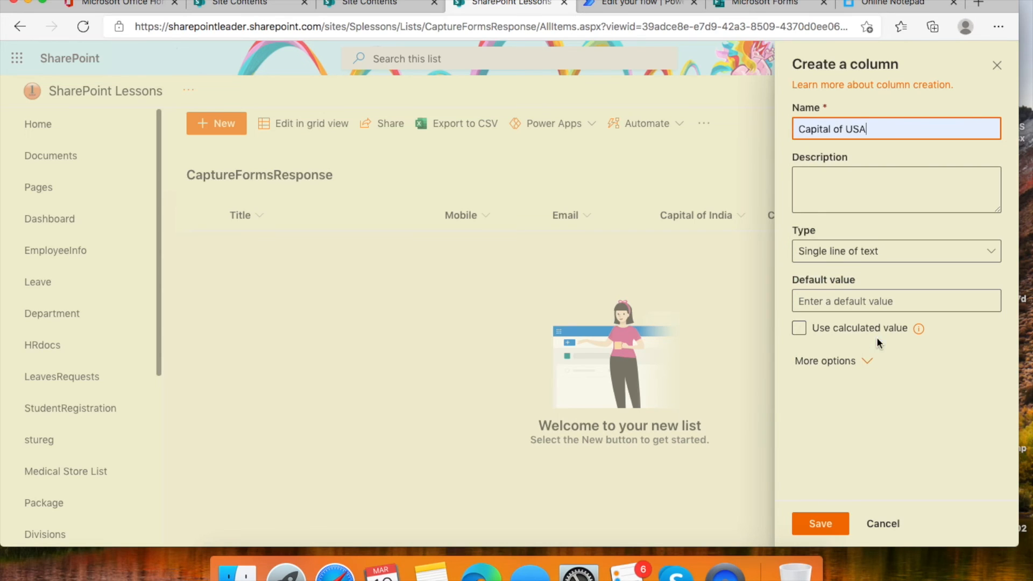
left_click(819, 526)
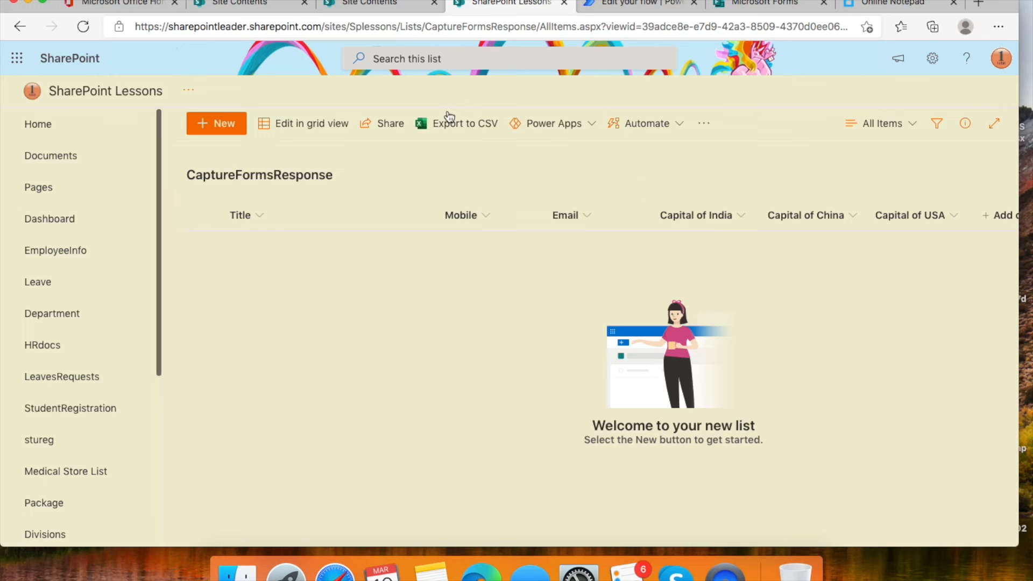
- Start a blank automated cloud flow, skipping the setup dialog
left_click(632, 7)
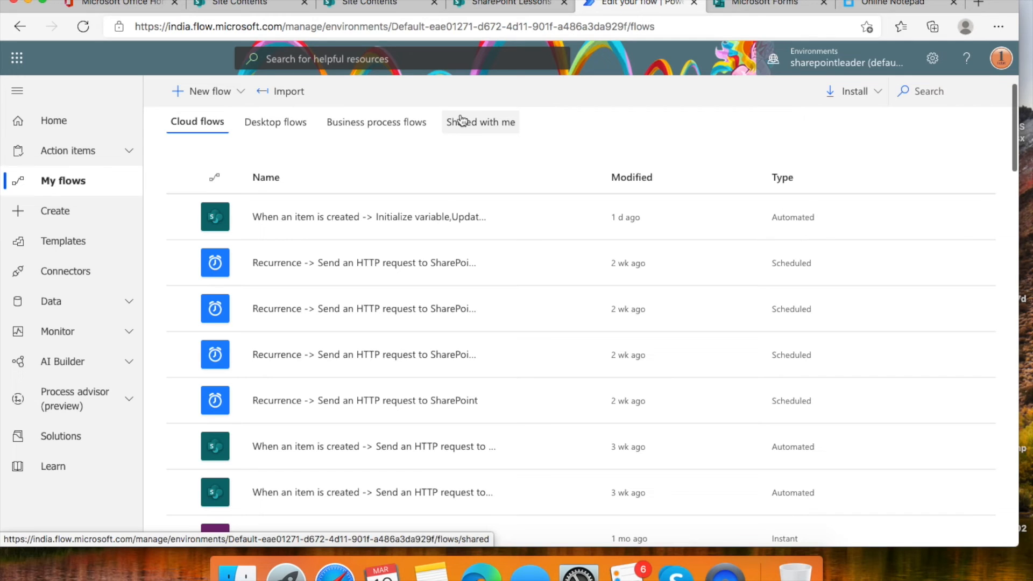
left_click(61, 214)
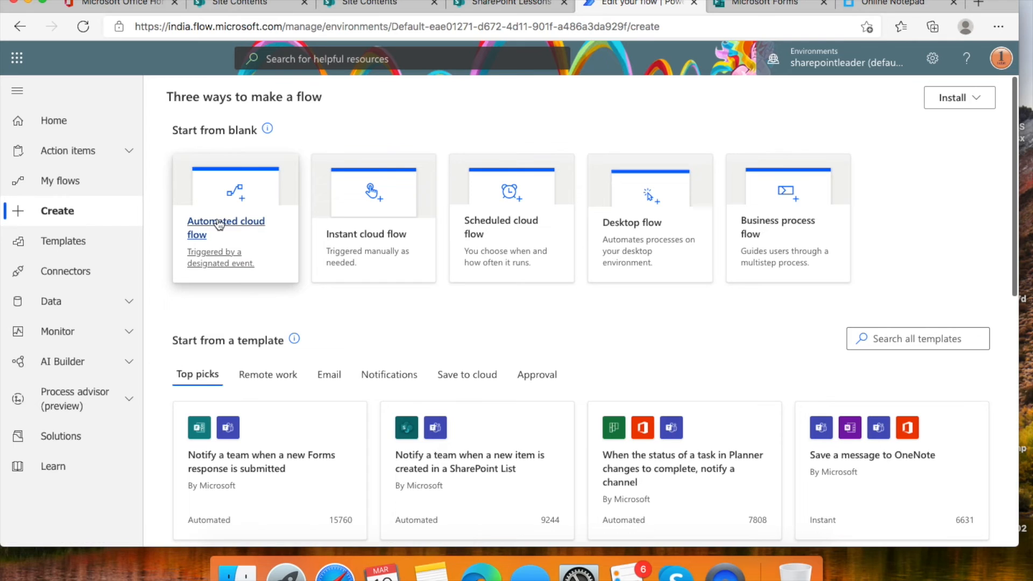
left_click(237, 225)
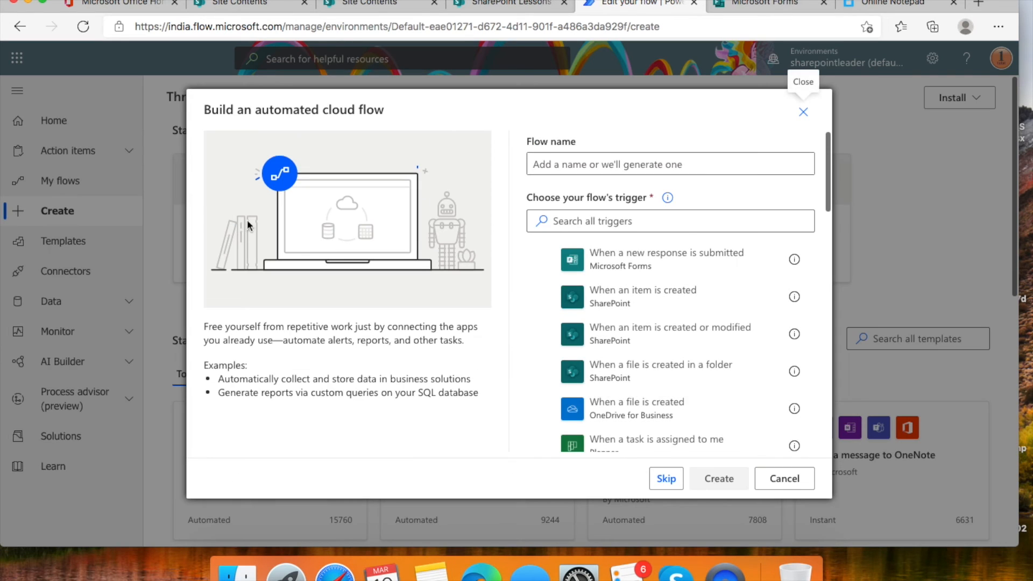
left_click(666, 479)
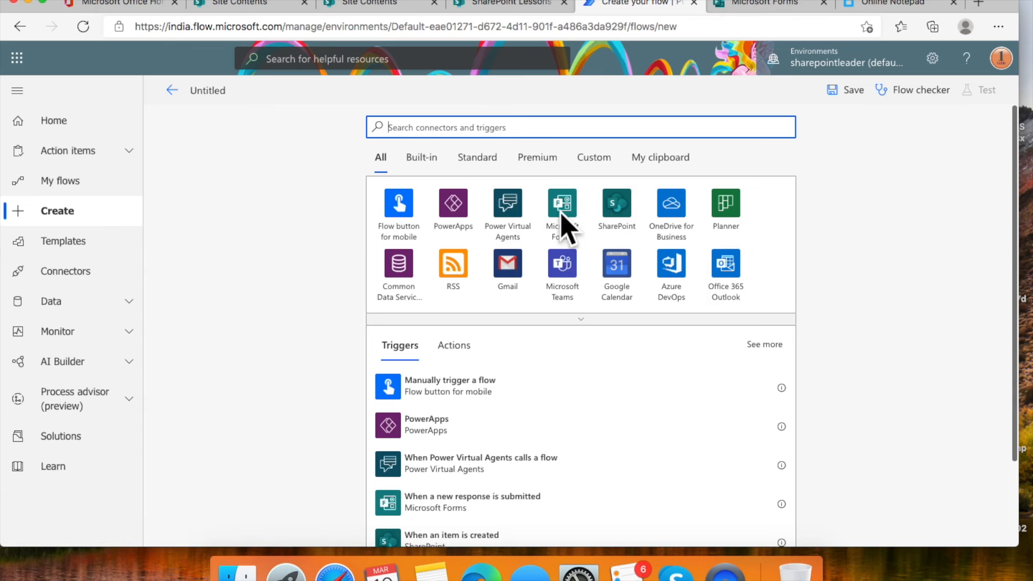
- Trigger the flow on new Microsoft Forms responses to the Capitals of Countries form
left_click(568, 214)
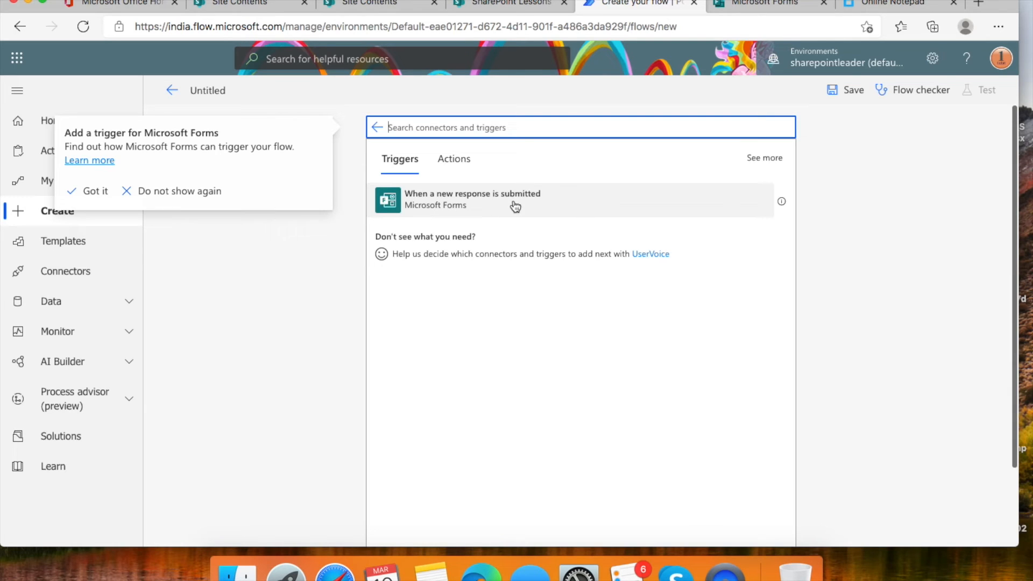
left_click(532, 203)
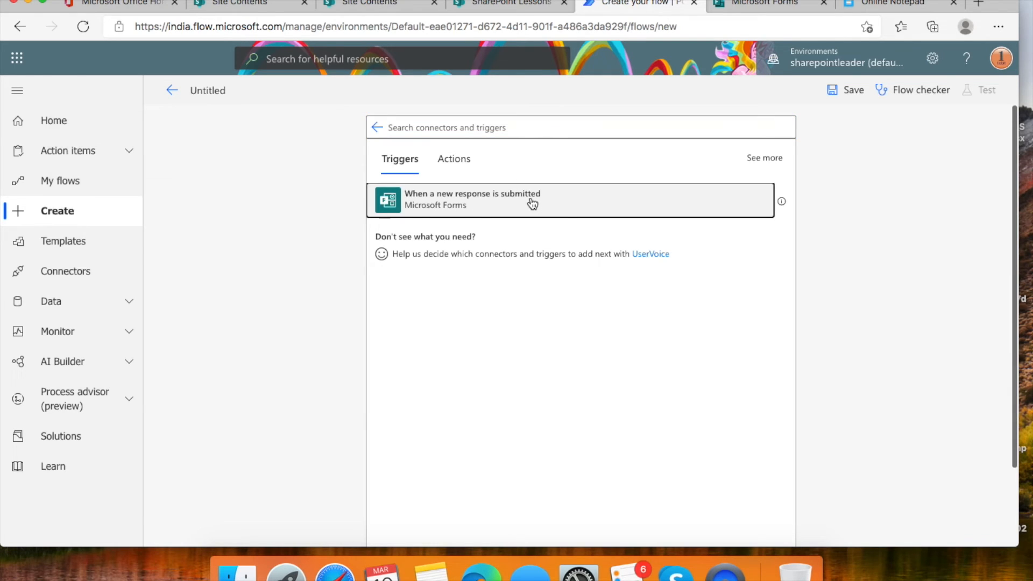
left_click(533, 202)
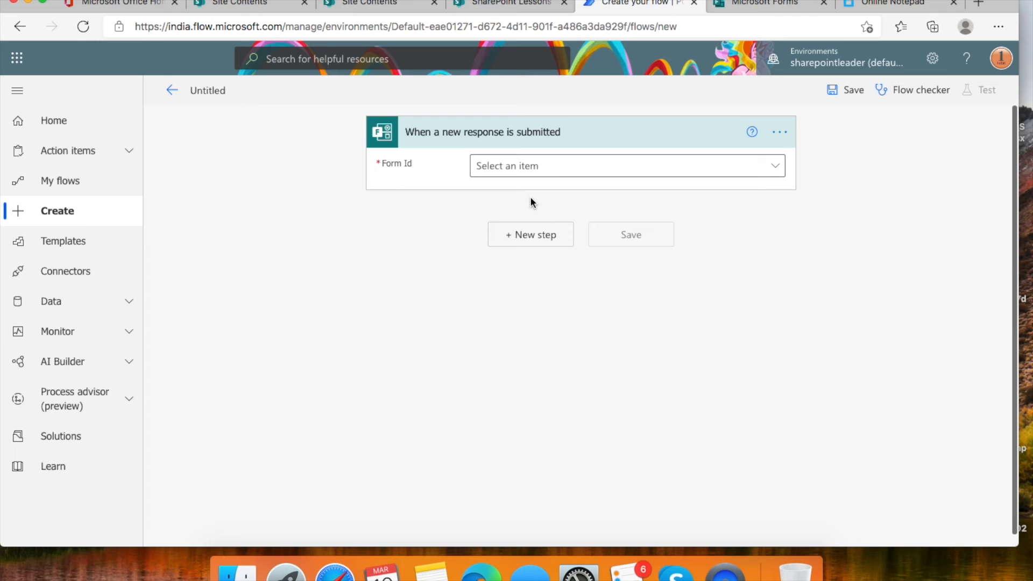
left_click(775, 168)
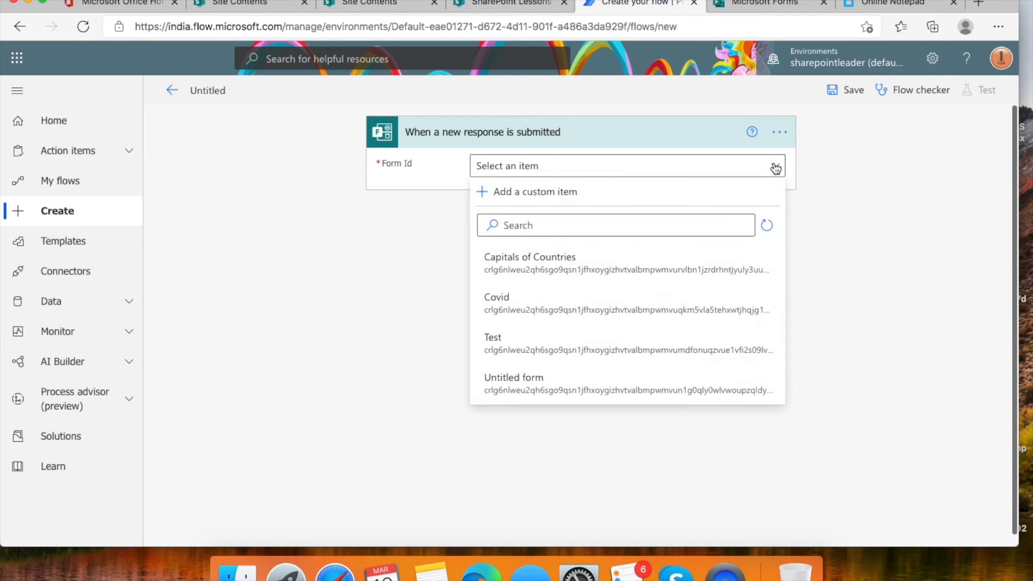
left_click(585, 267)
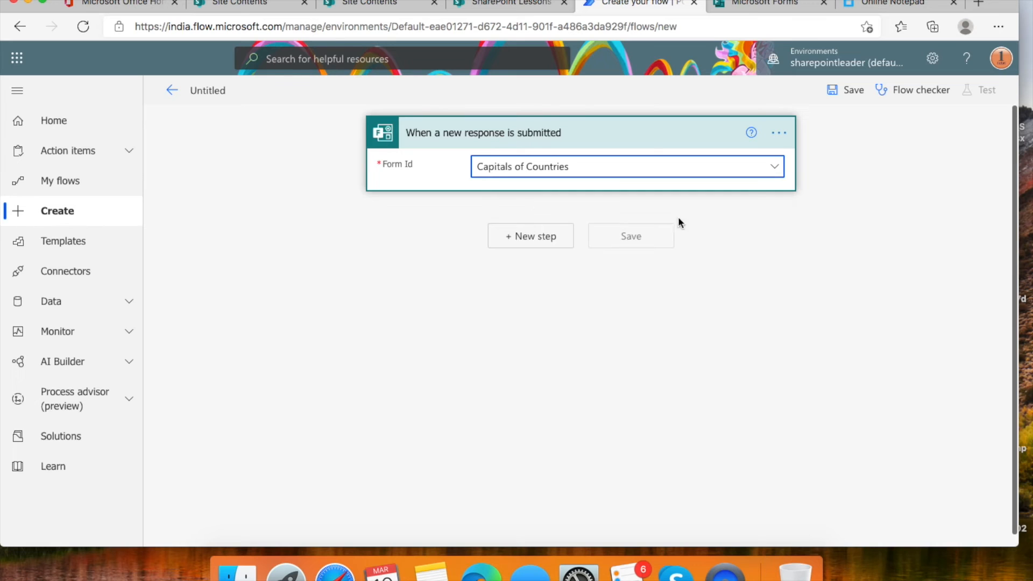
left_click(759, 4)
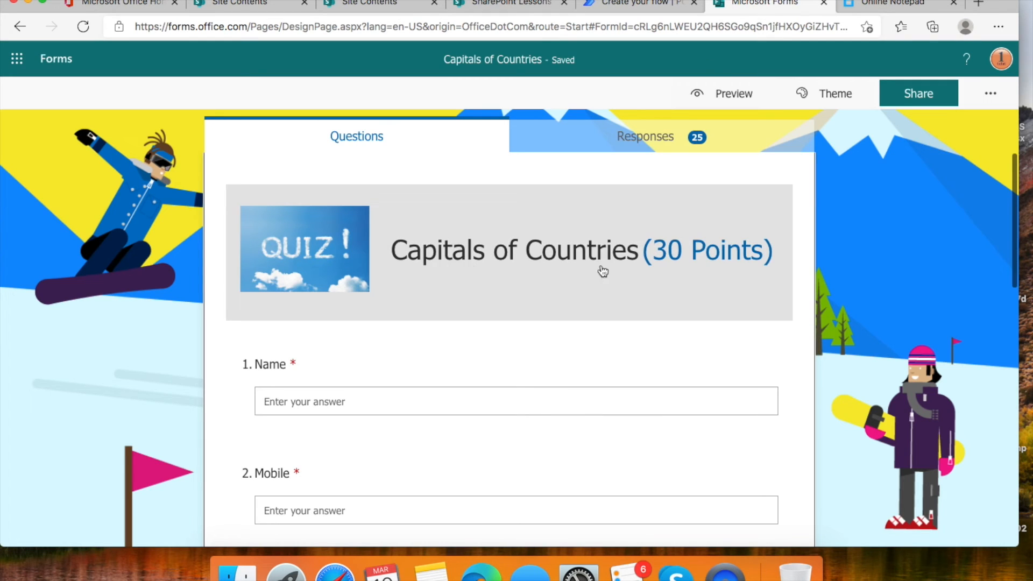
left_click(612, 4)
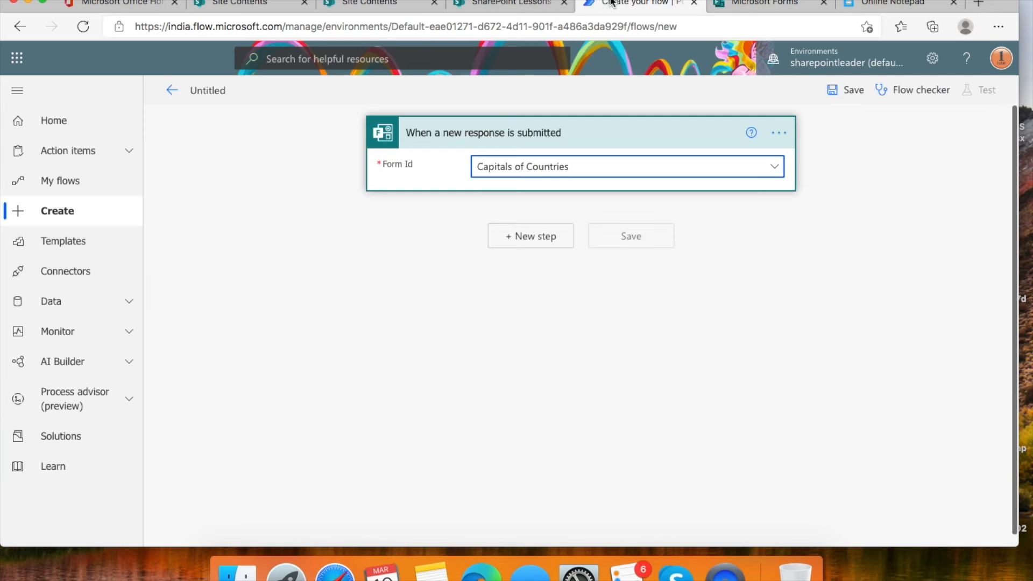
left_click(531, 237)
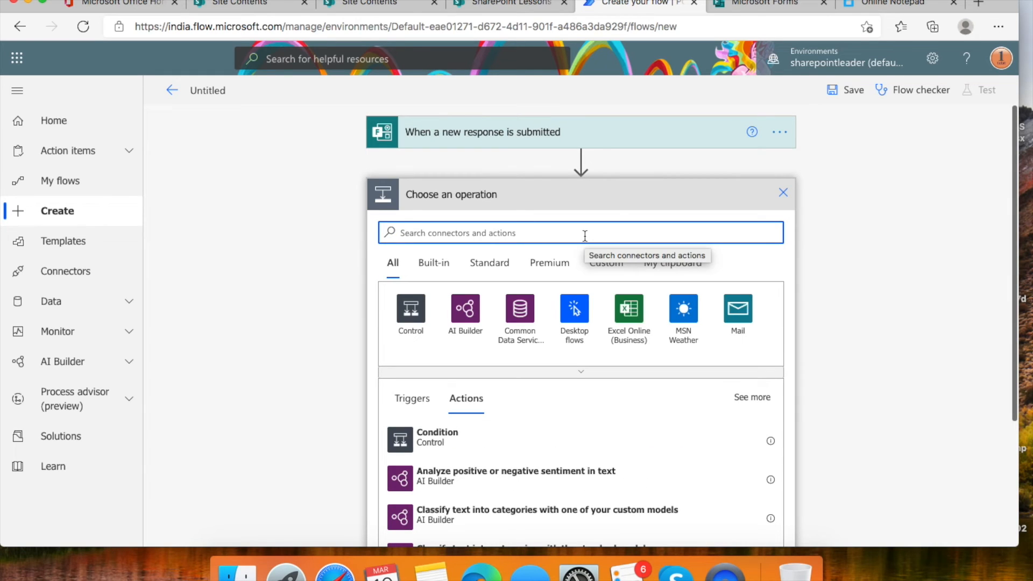
- Add Get response details for the Capitals of Countries form, using the trigger's Response Id
type("get responses")
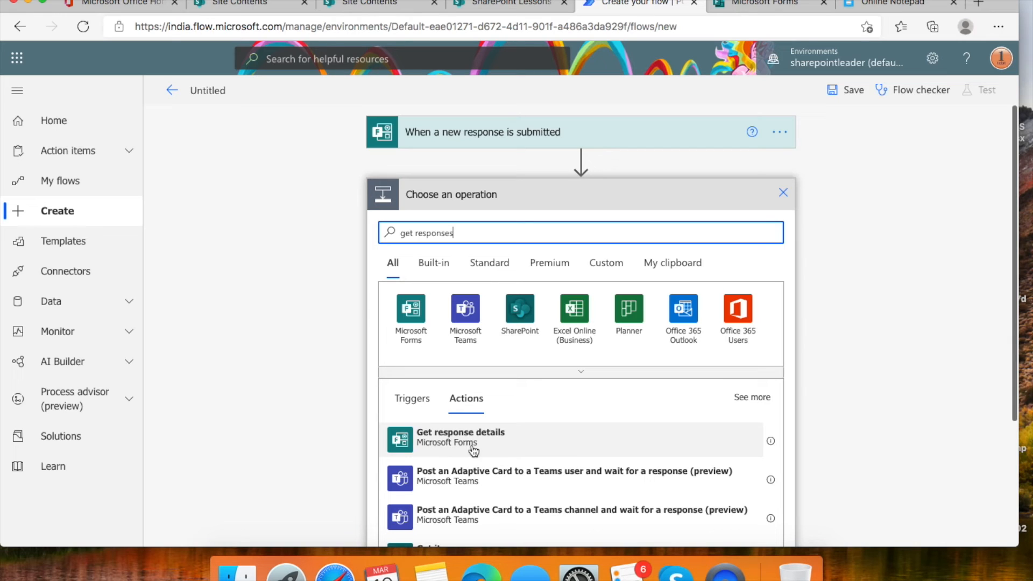
left_click(524, 440)
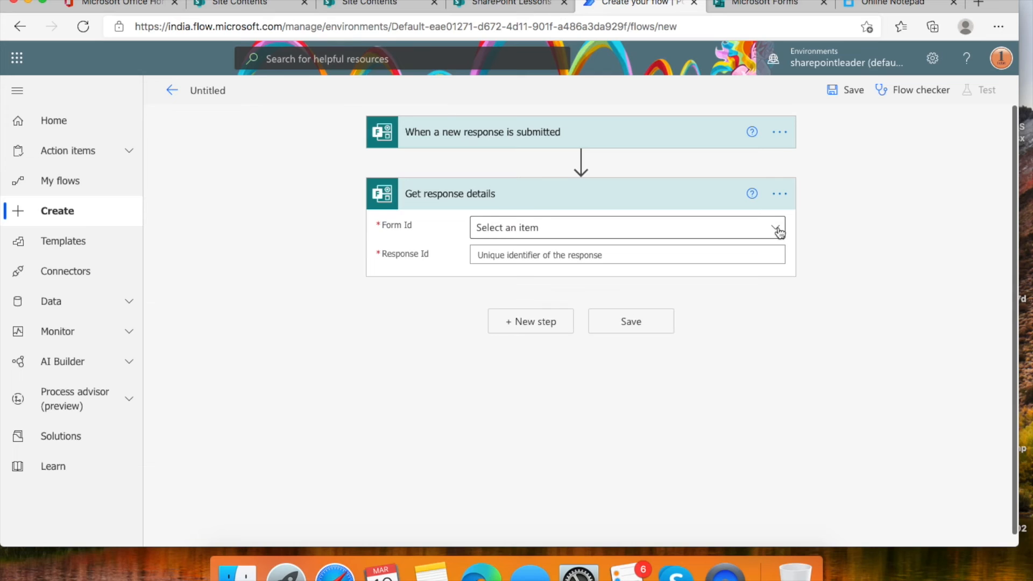
left_click(778, 231)
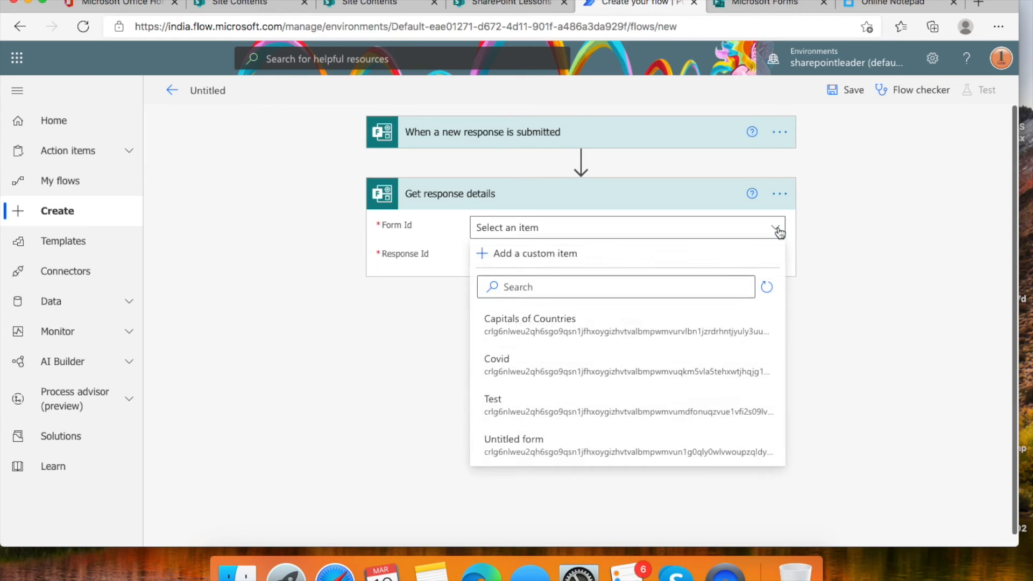
left_click(582, 328)
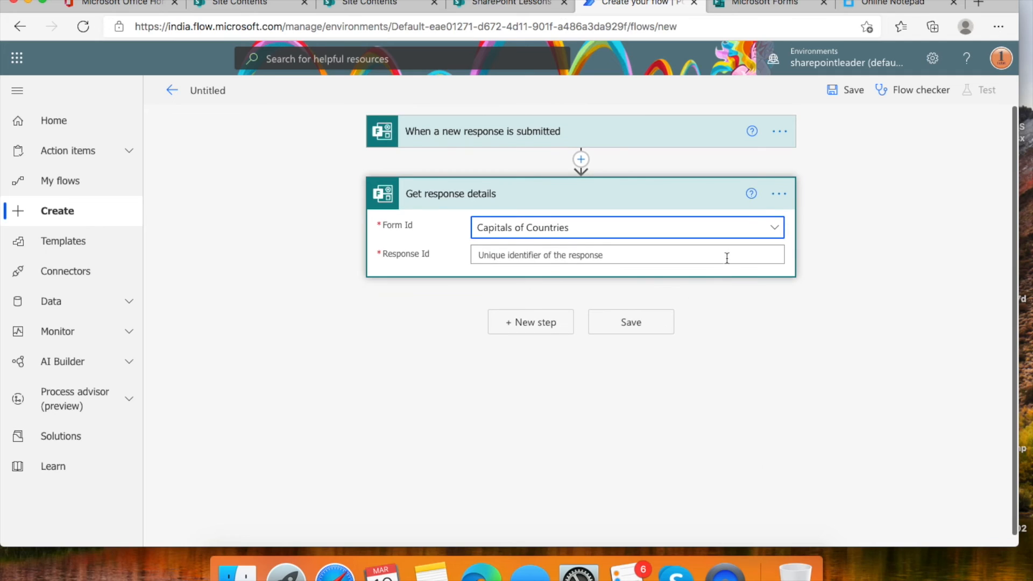
left_click(726, 254)
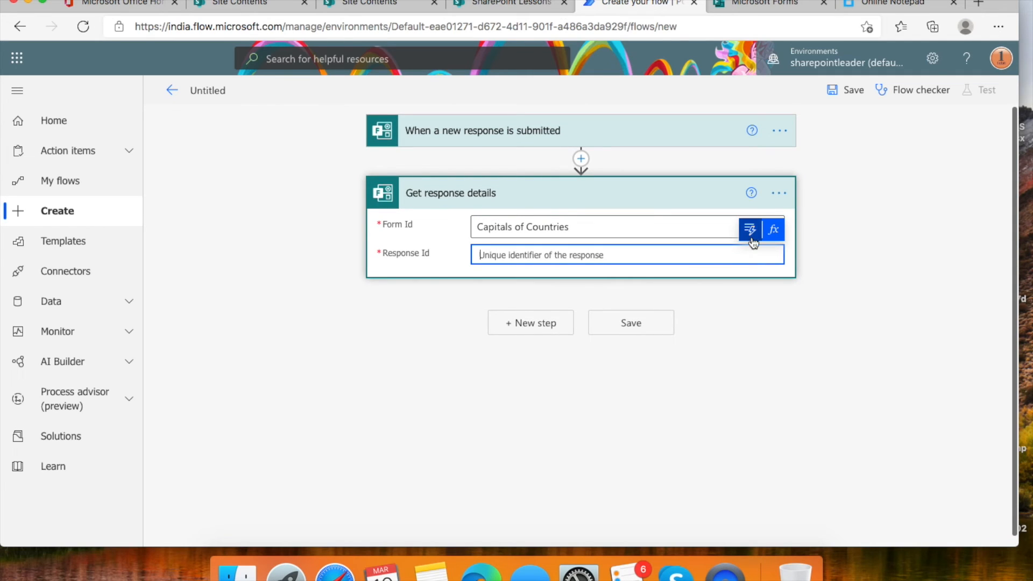
left_click(752, 233)
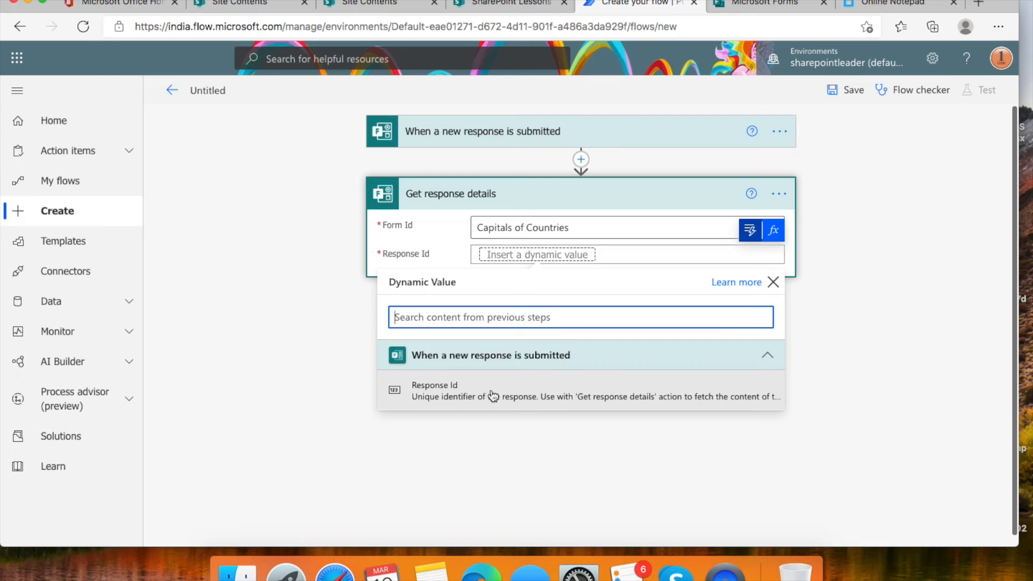
left_click(493, 396)
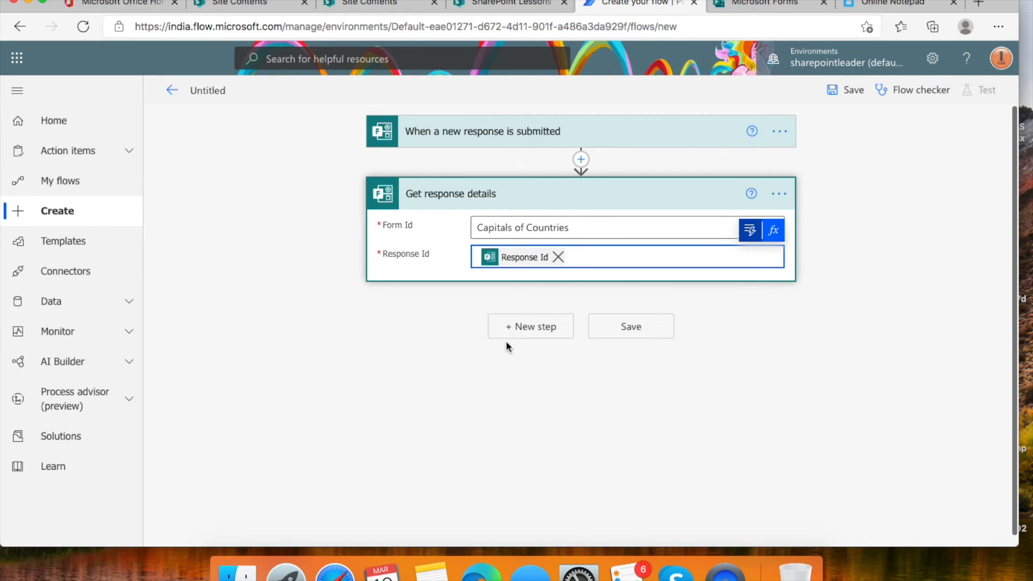
left_click(550, 334)
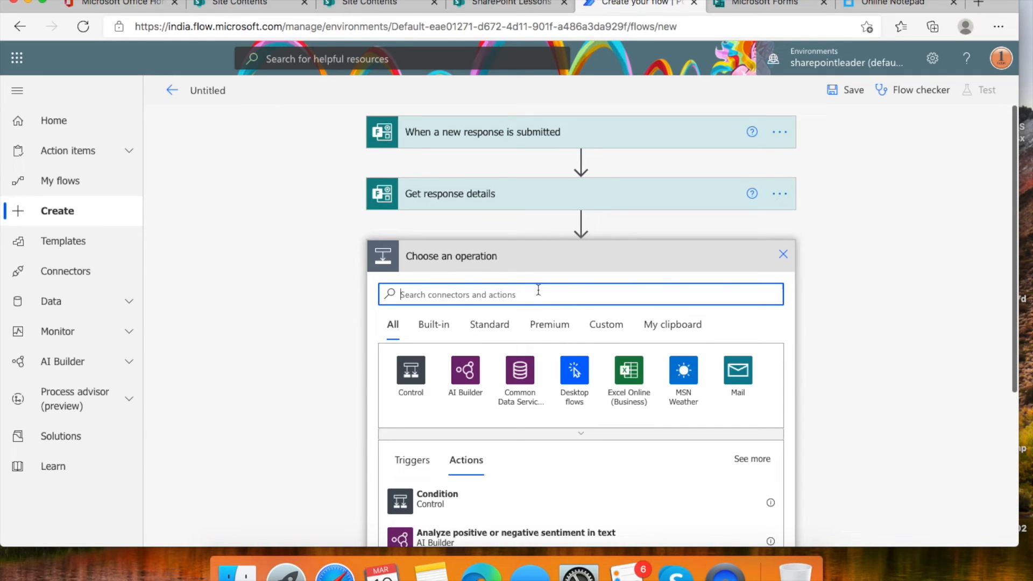
- Add a SharePoint Create item action with site SharePoint Lessons and list CaptureFormsResponse
type("create")
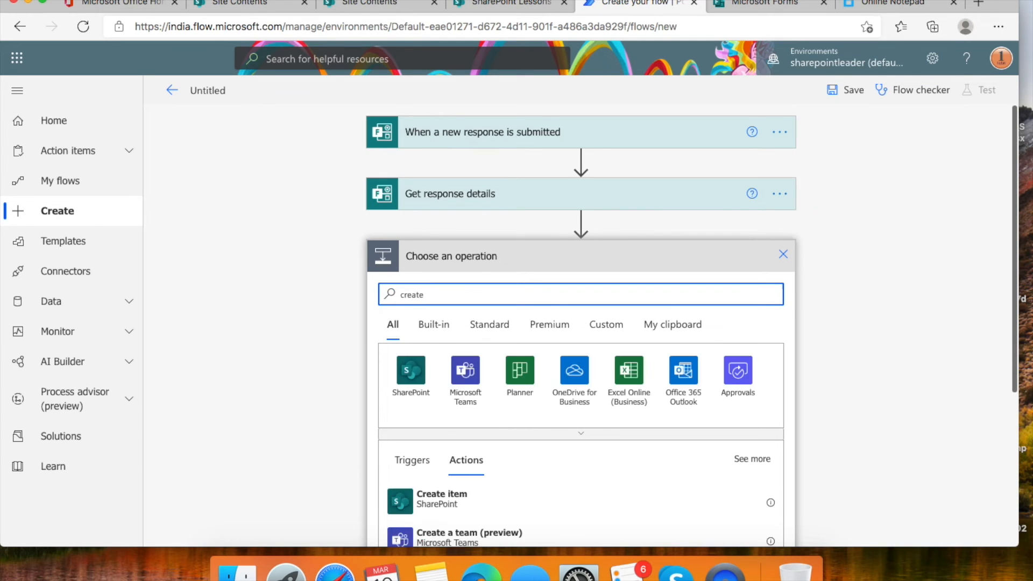
scroll(587, 301, "down", 2)
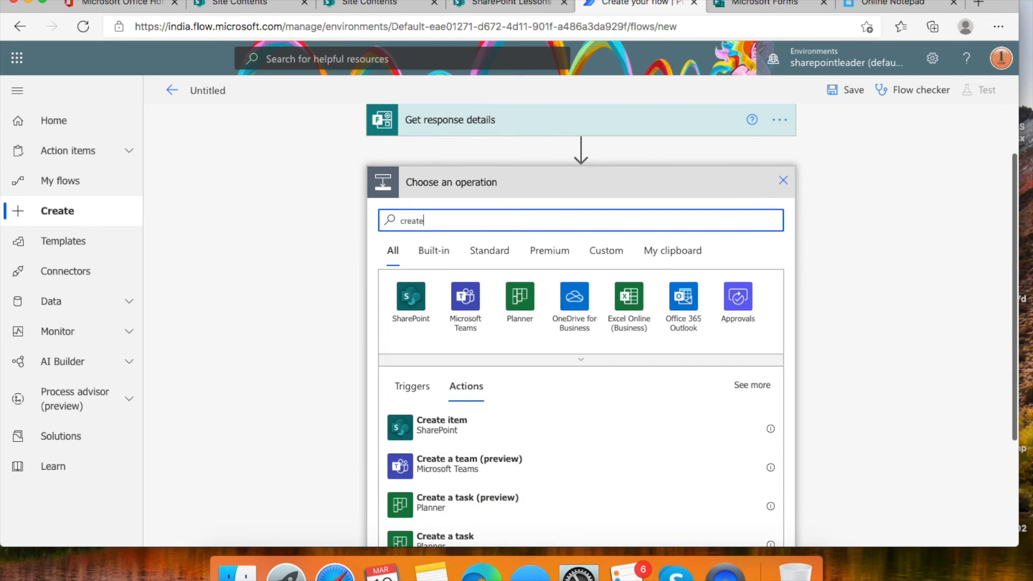
left_click(453, 430)
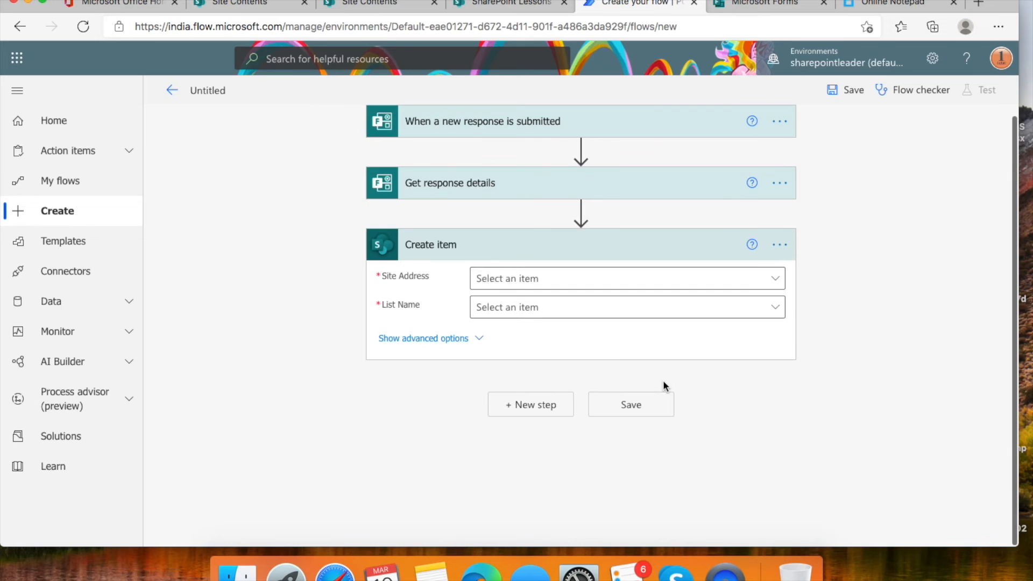
left_click(775, 279)
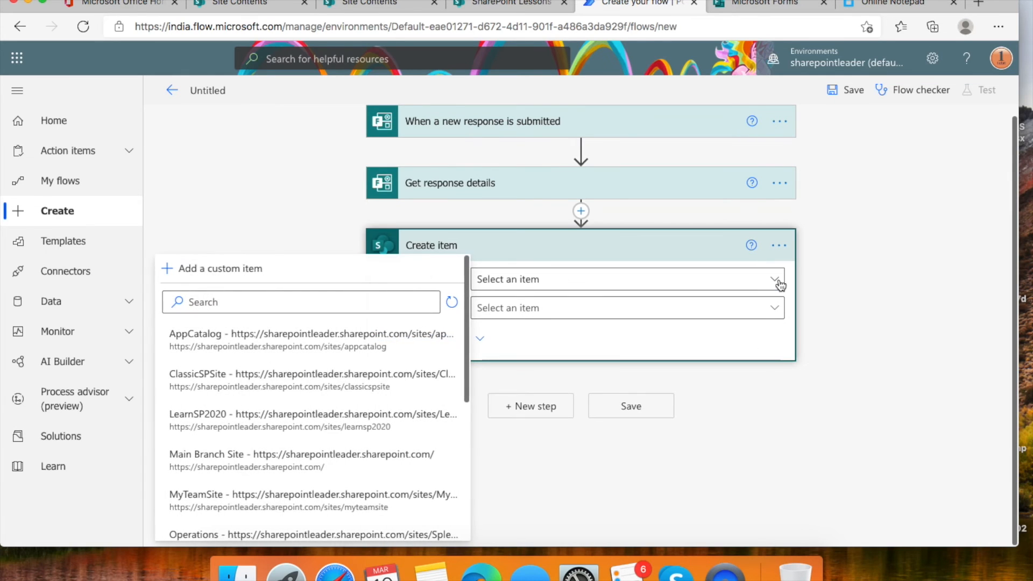
left_click(319, 303)
type("lessons")
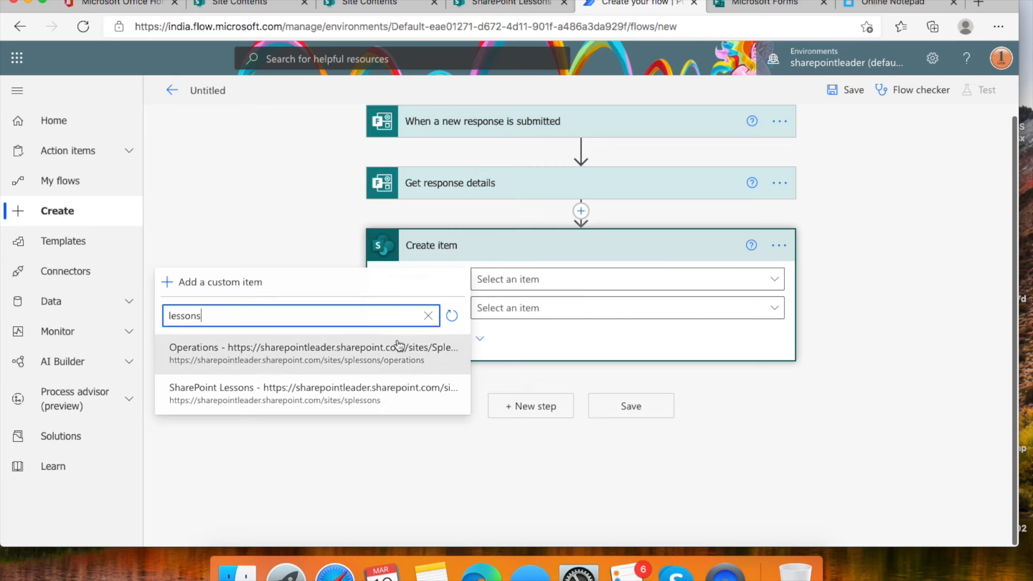
left_click(296, 399)
left_click(755, 318)
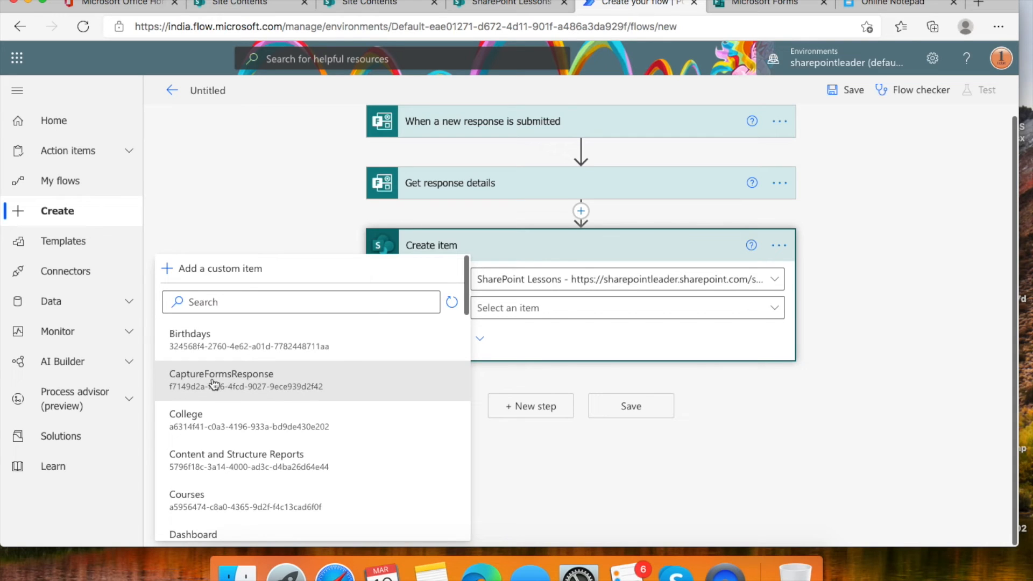
left_click(248, 383)
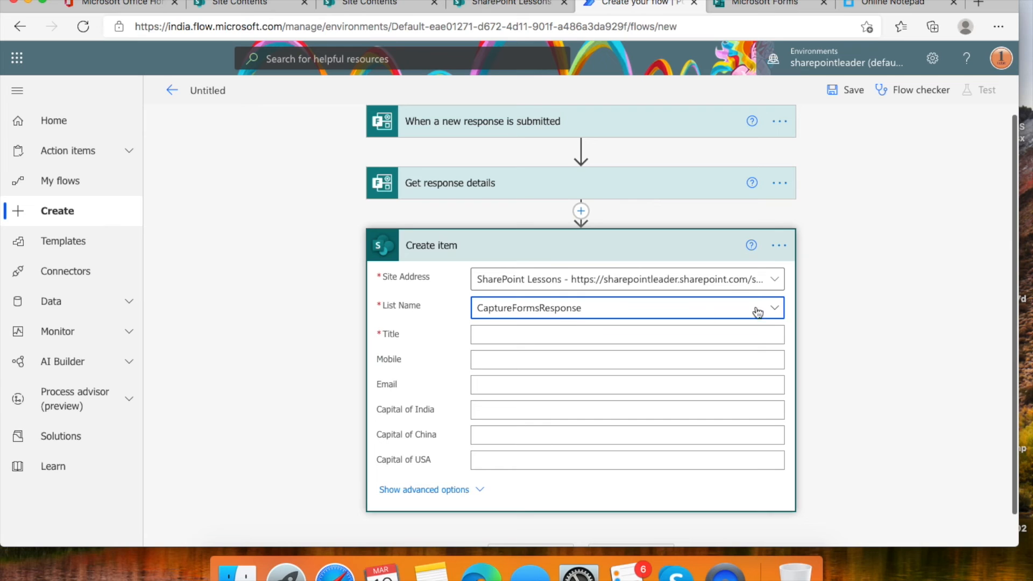
left_click(520, 337)
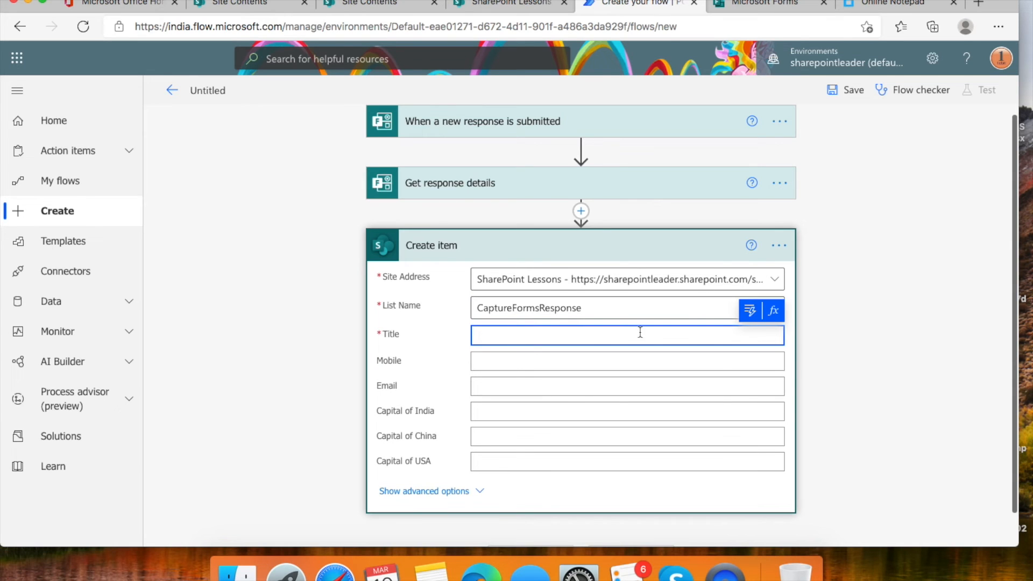
- Map Title, Mobile and Email to the form's Name, Mobile and Email answers
left_click(751, 313)
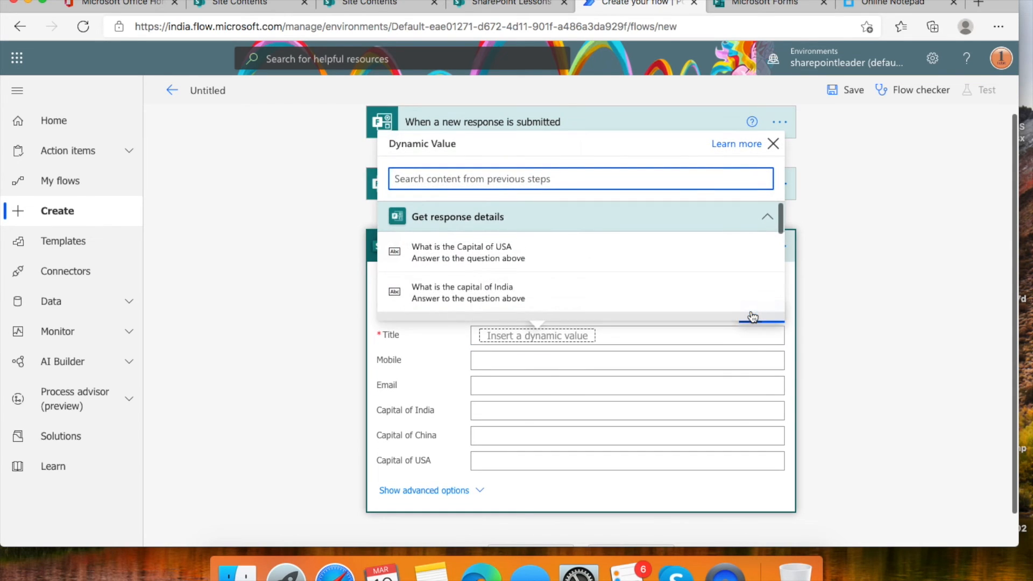
scroll(559, 281, "down", 5)
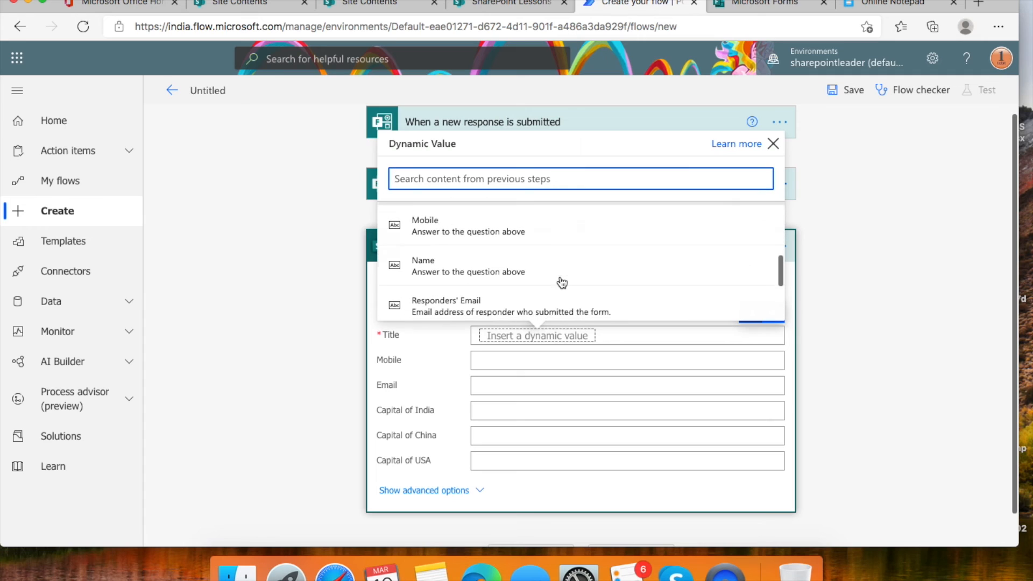
left_click(524, 273)
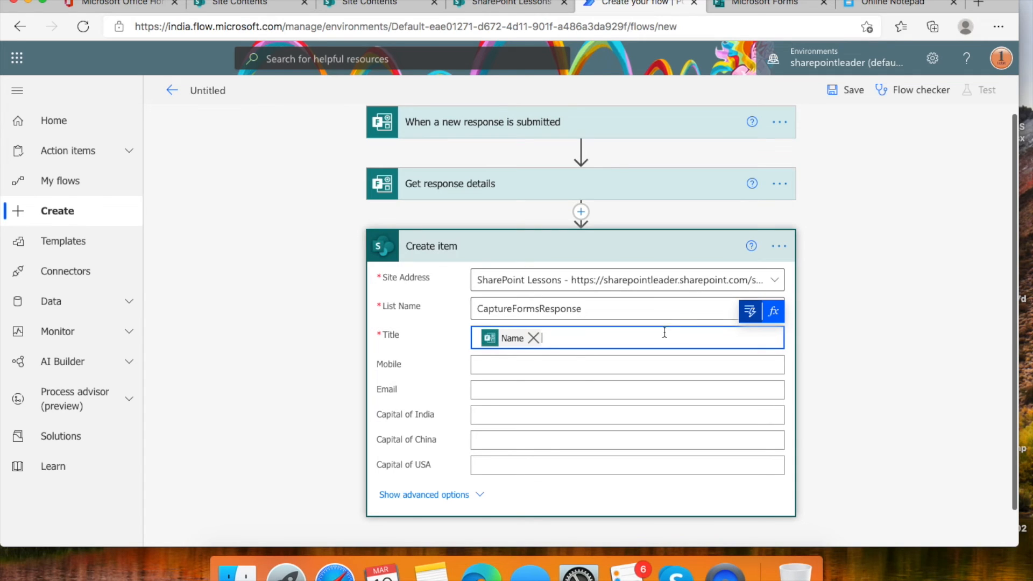
left_click(565, 363)
left_click(750, 339)
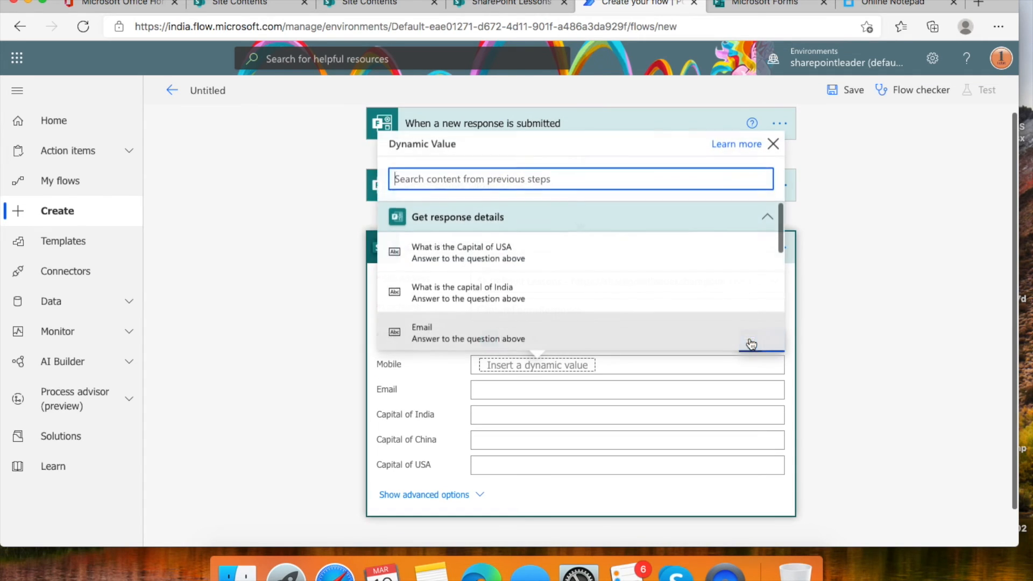
scroll(559, 290, "down", 3)
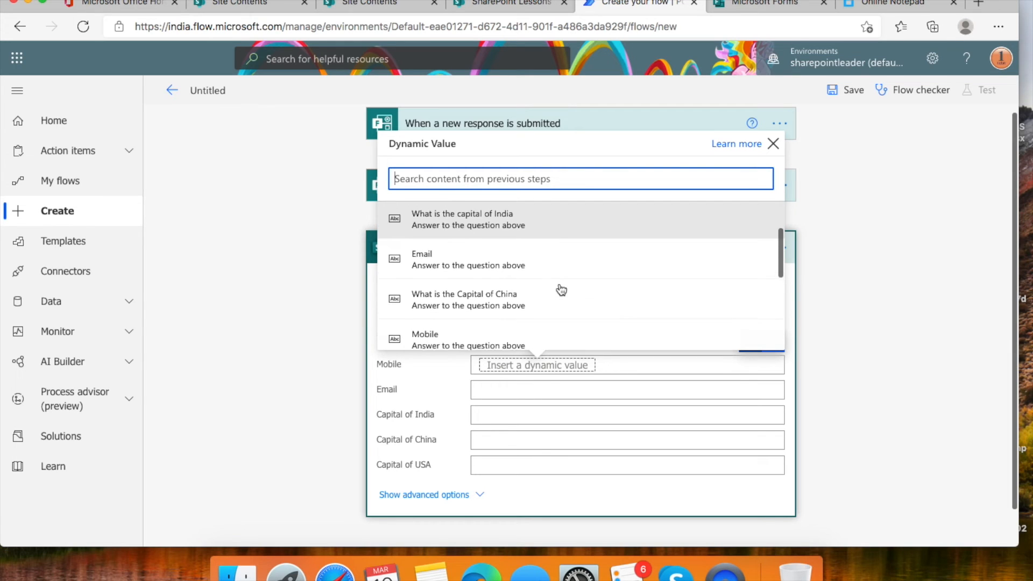
scroll(562, 291, "up", 3)
scroll(562, 290, "down", 5)
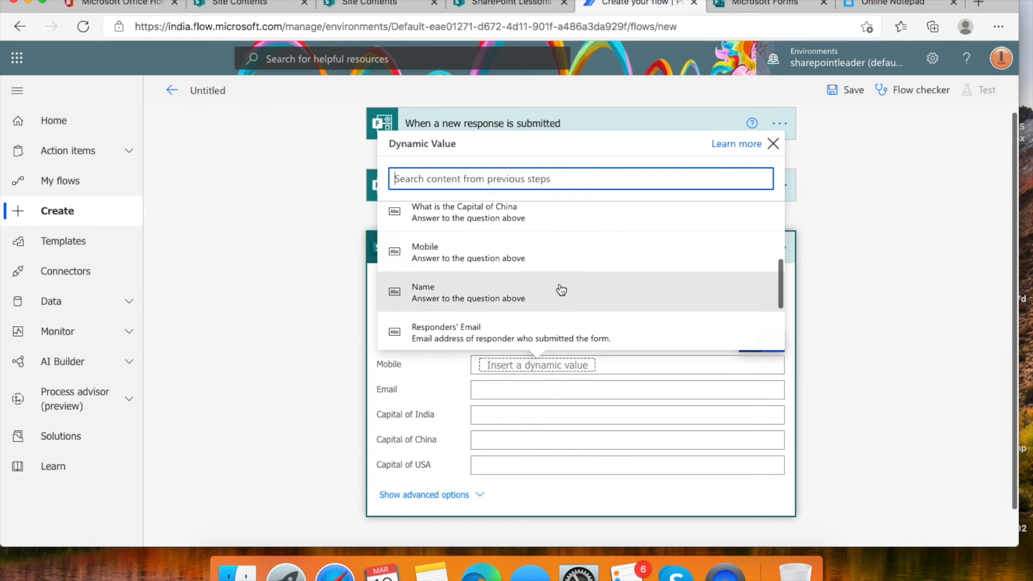
left_click(482, 254)
left_click(559, 393)
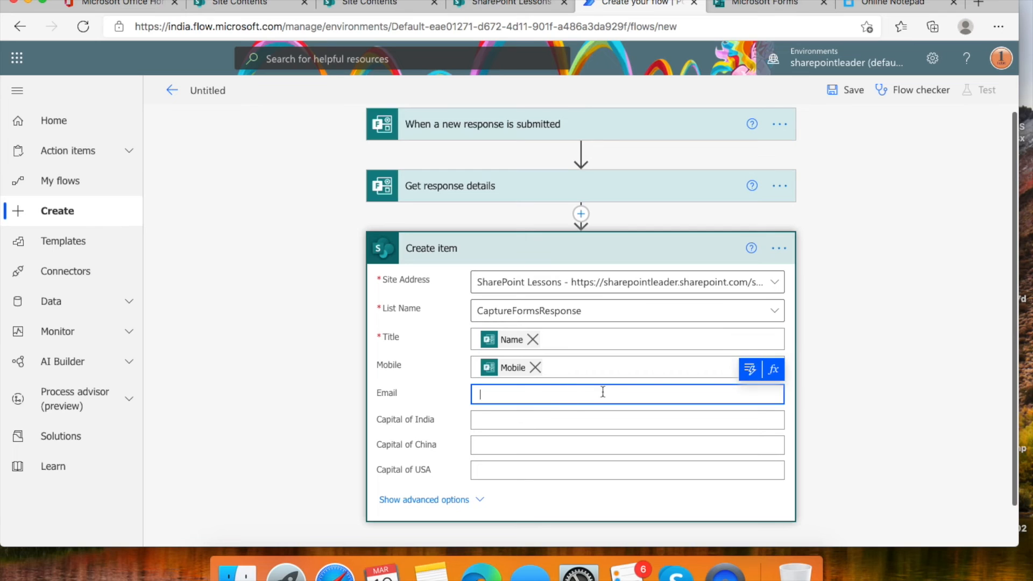
left_click(749, 369)
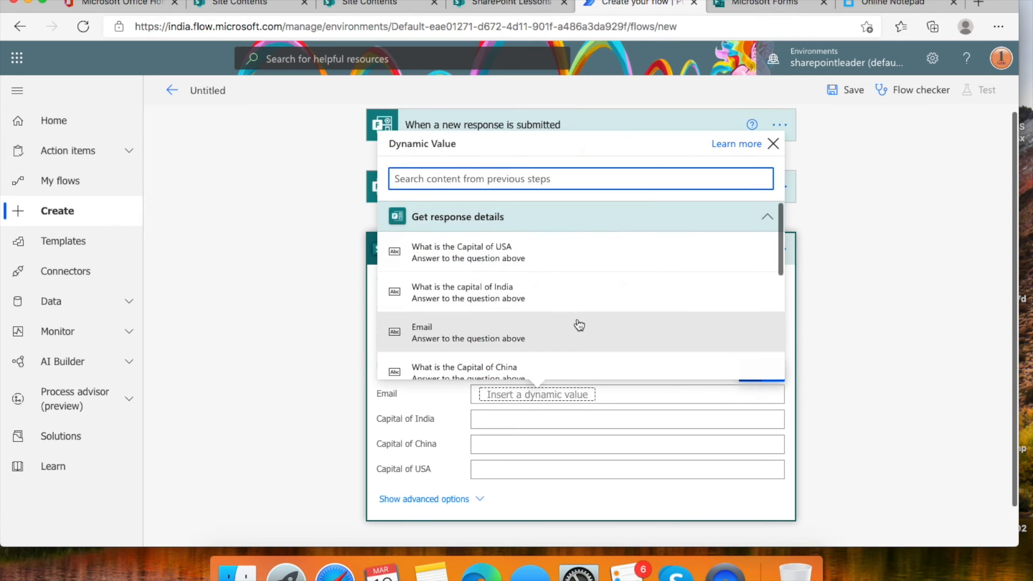
left_click(490, 291)
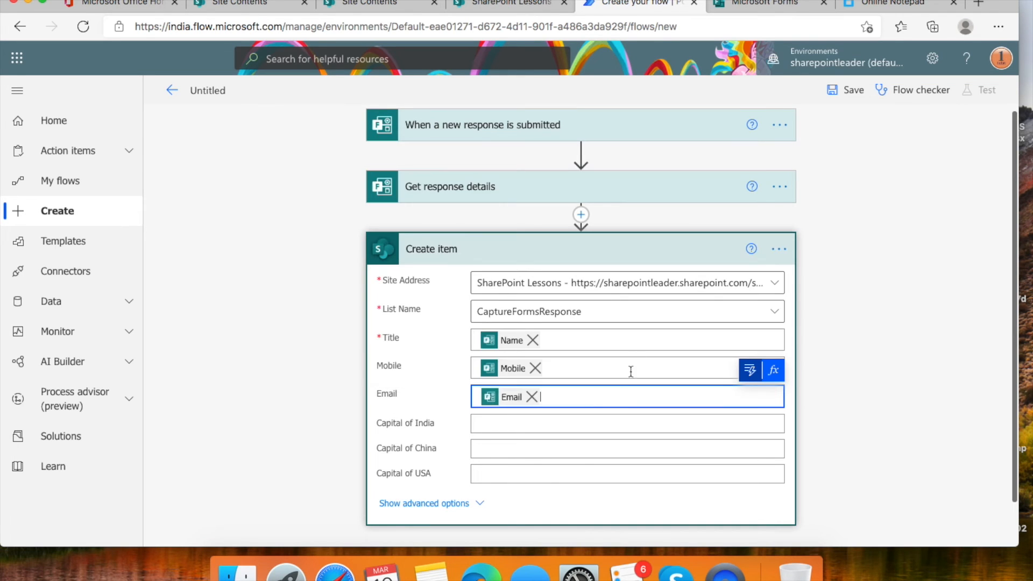
- Map Capital of India, China and USA to their question answers and save the flow
left_click(576, 422)
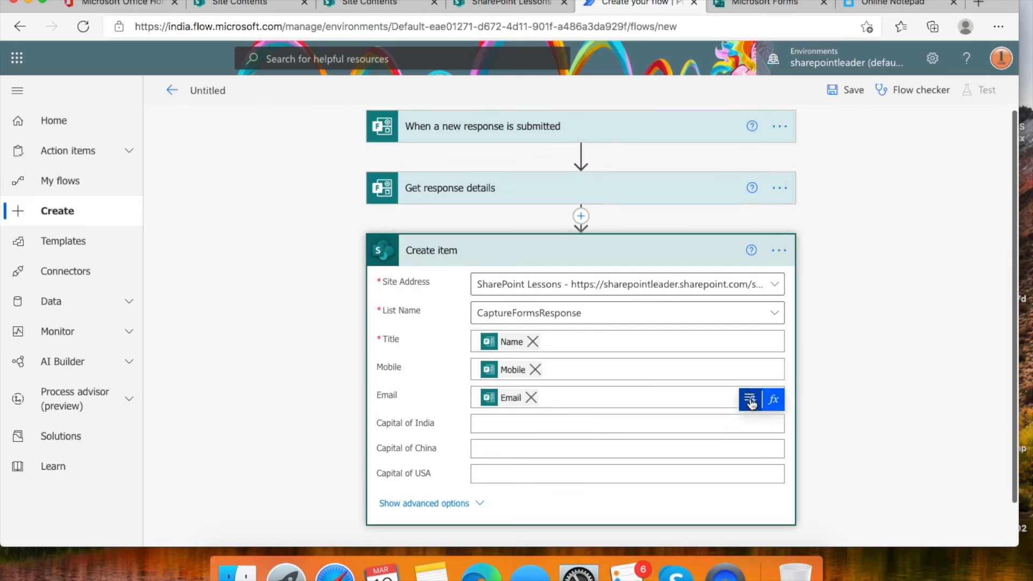
left_click(750, 397)
left_click(535, 288)
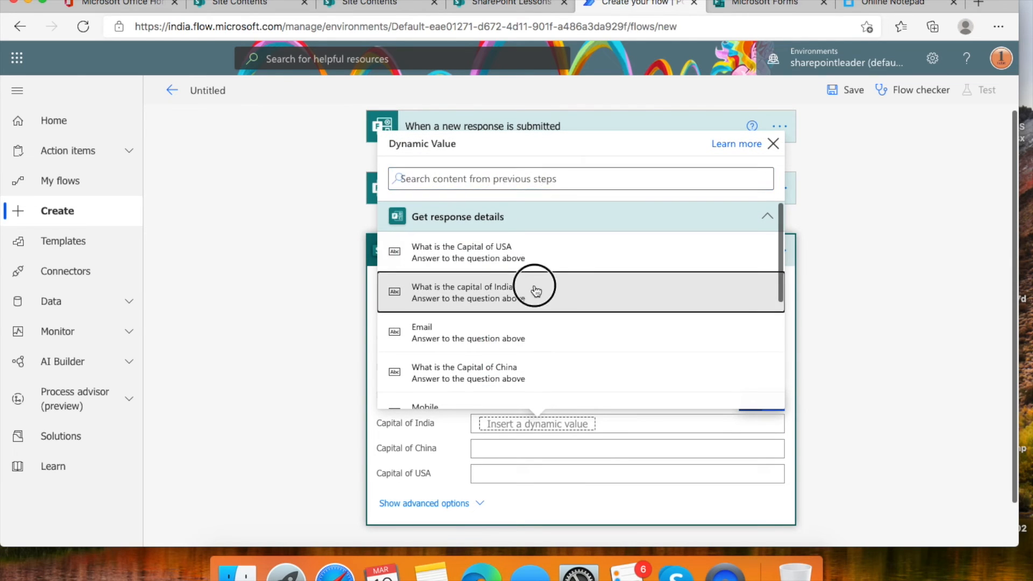
left_click(598, 451)
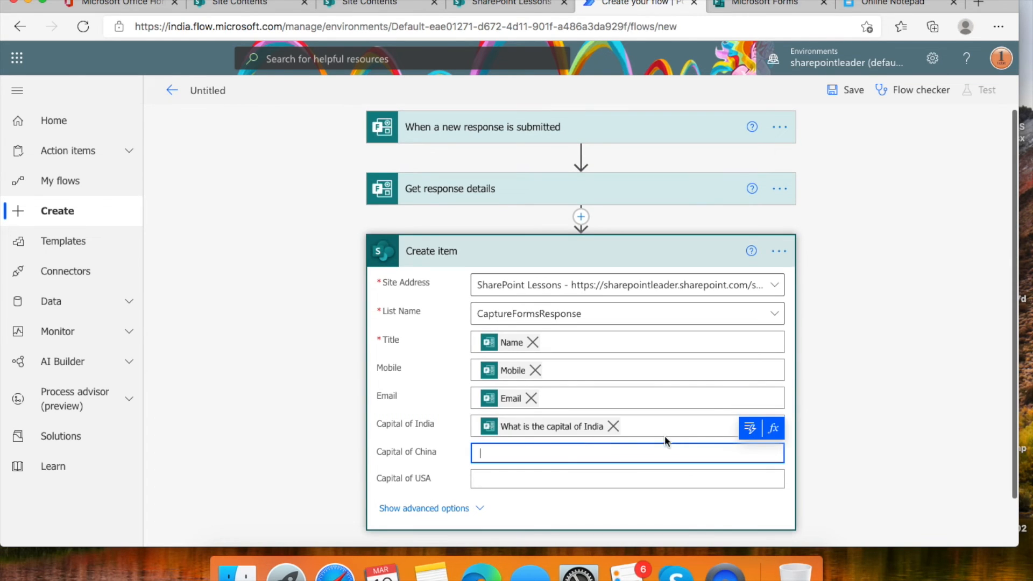
left_click(750, 427)
left_click(549, 350)
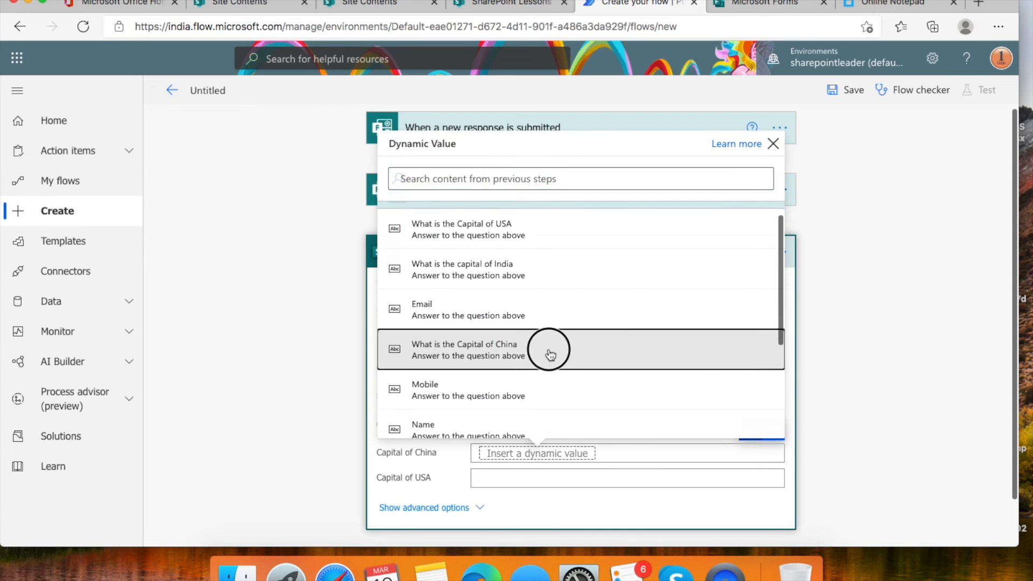
left_click(592, 482)
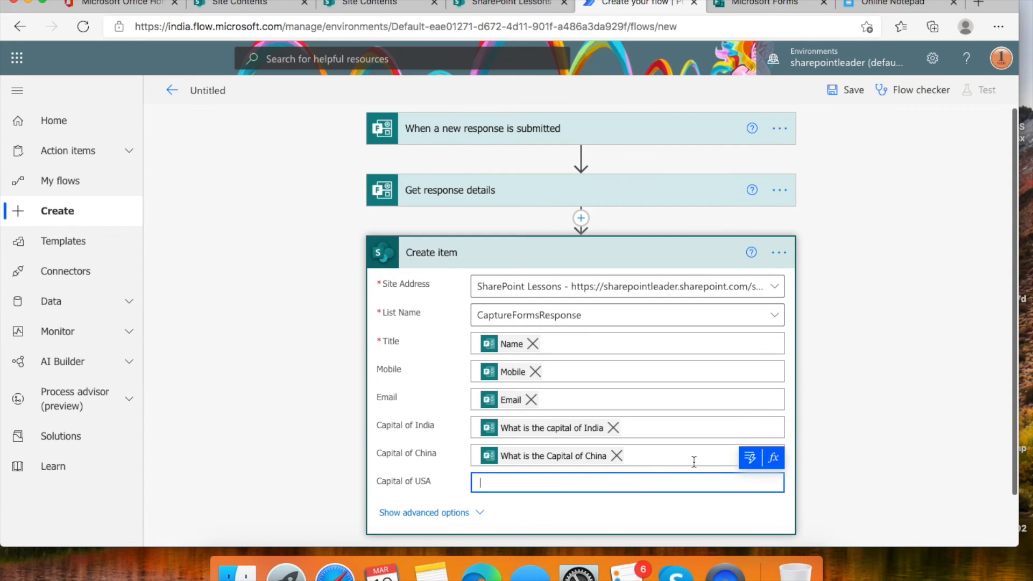
left_click(750, 457)
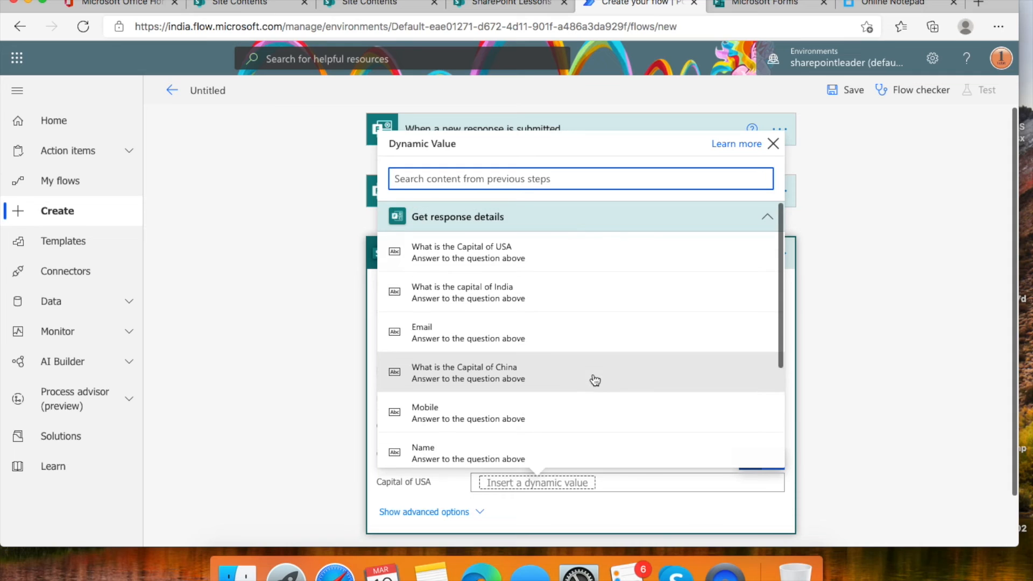
left_click(528, 264)
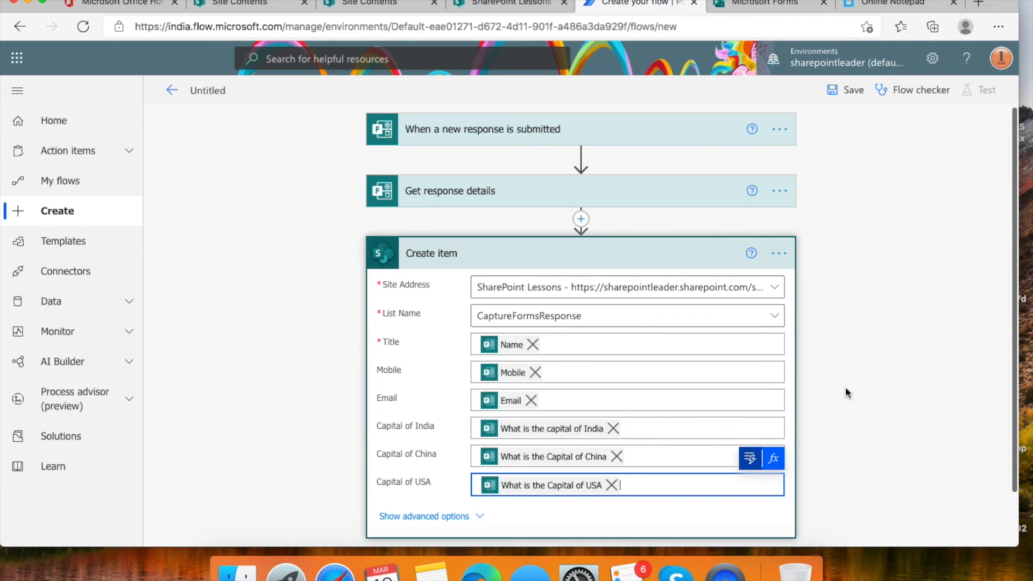
scroll(845, 392, "down", 1)
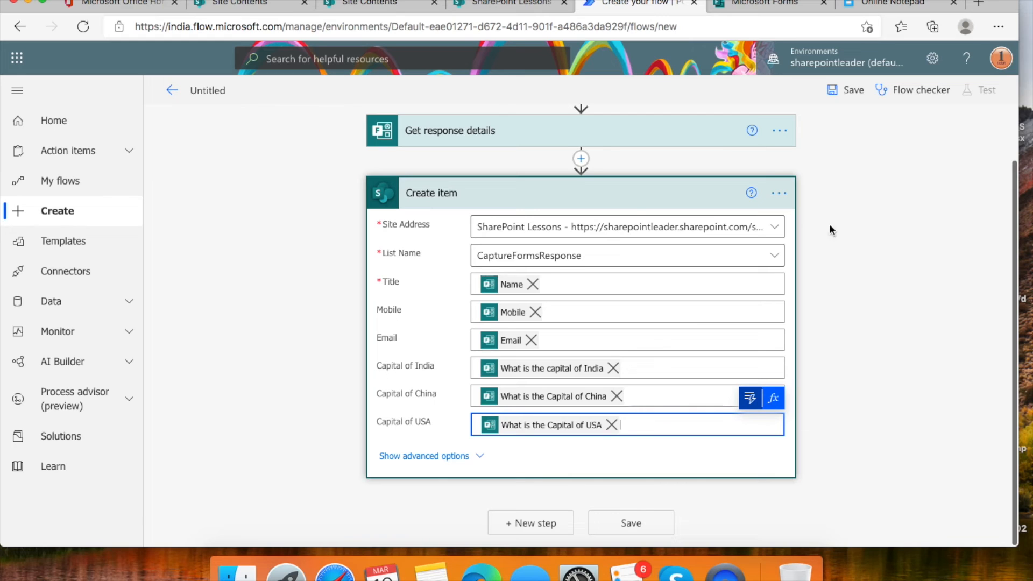
left_click(850, 91)
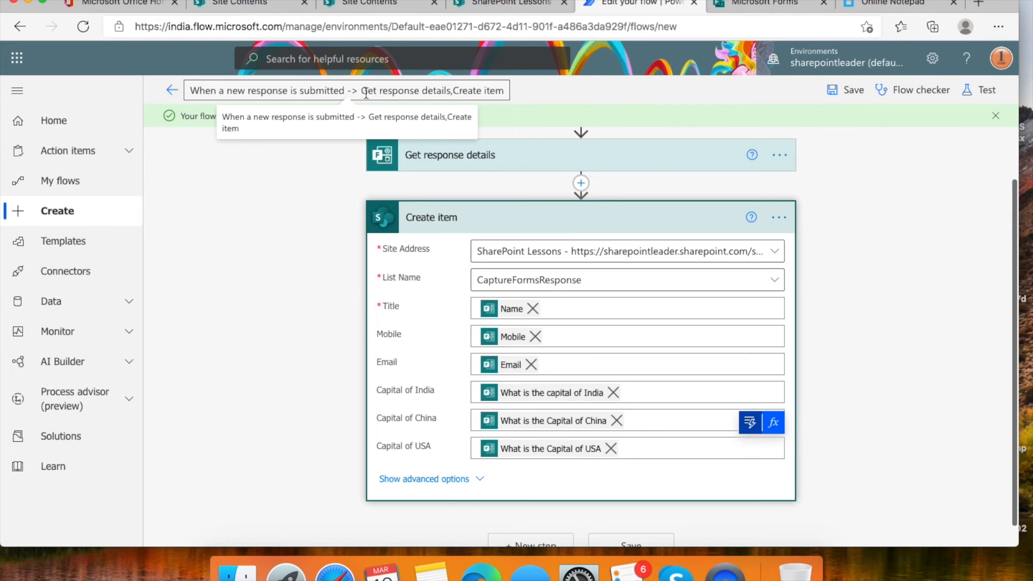
- Select the flow's auto-generated name, then view the empty CaptureFormsResponse list
left_click_drag(362, 92, 467, 91)
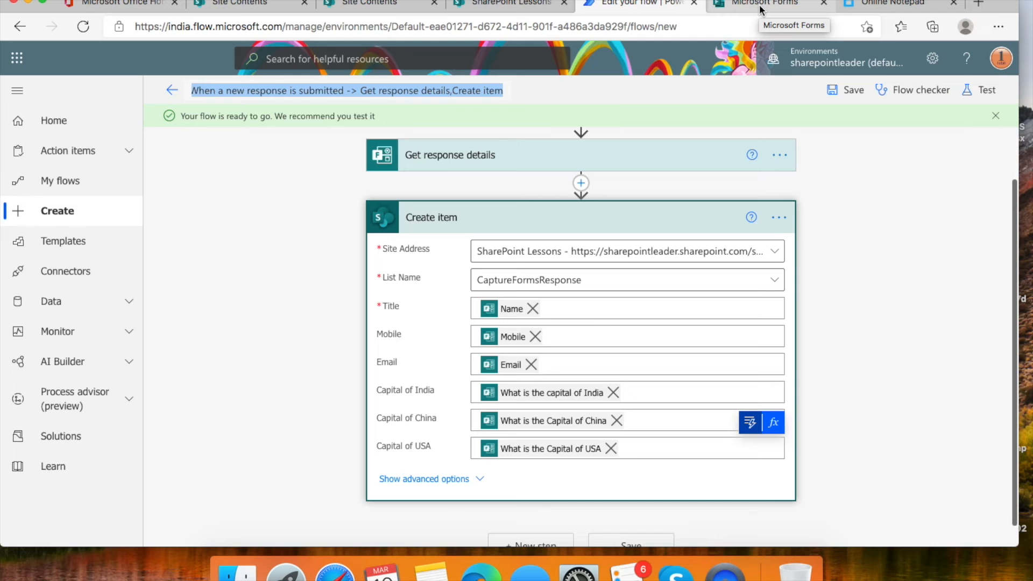
left_click(508, 4)
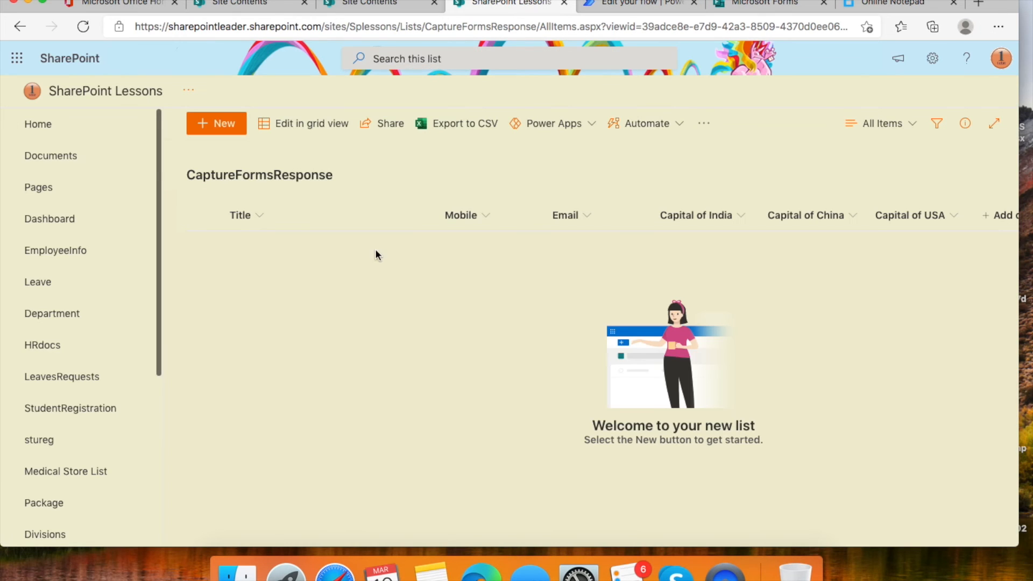
- Preview the Capitals of Countries quiz and enter the respondent's name, mobile number and e-mail
left_click(772, 7)
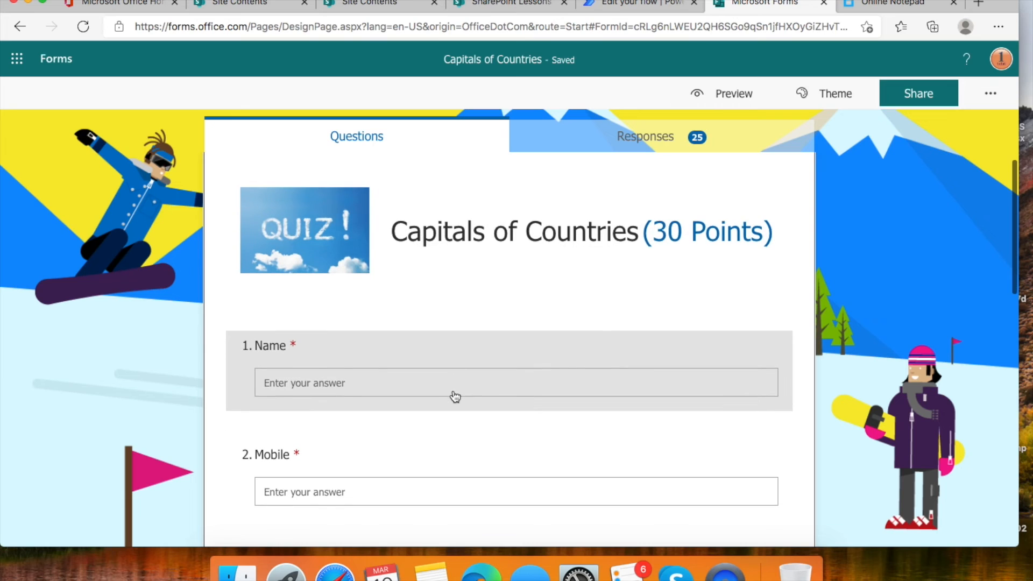
left_click(723, 100)
left_click(382, 349)
type("Bha")
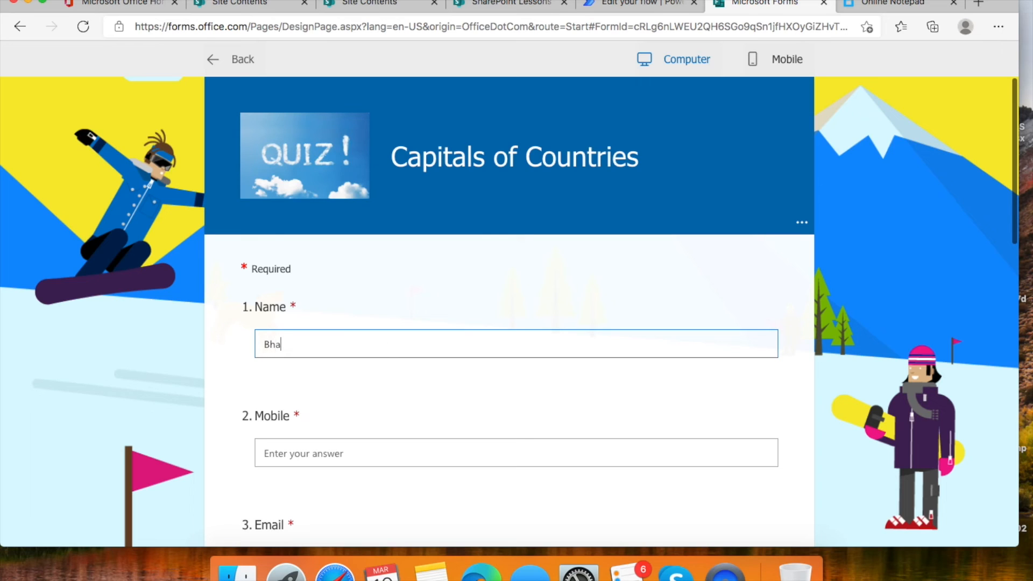
type("rath")
key("Tab")
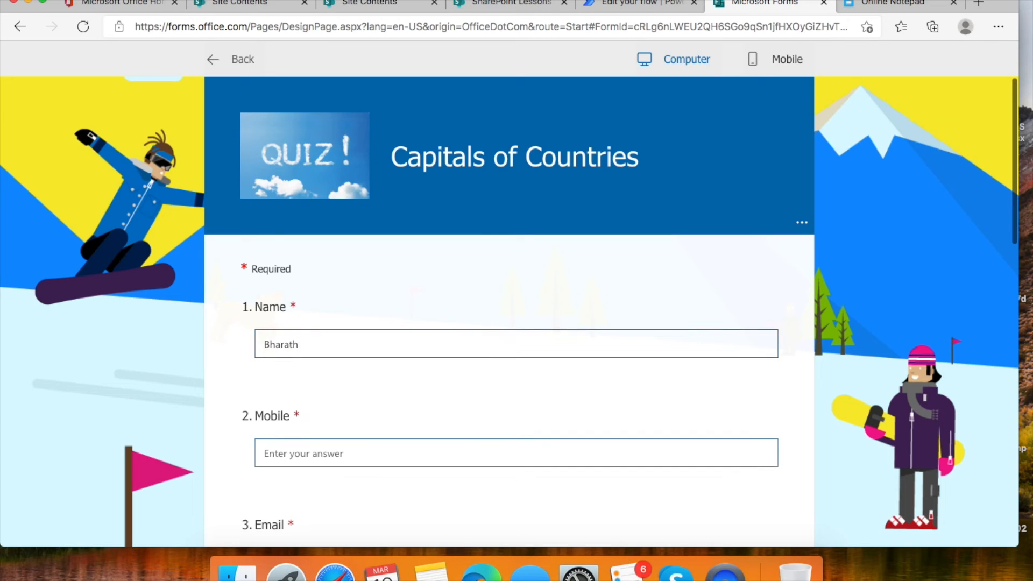
scroll(358, 426, "down", 3)
left_click(358, 426)
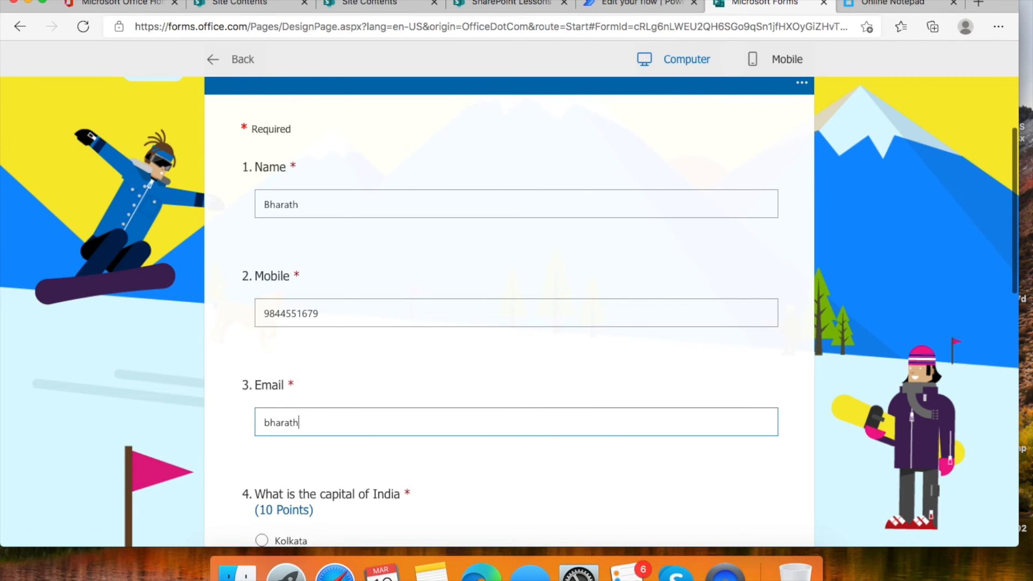
- Answer New delhi, Beijing and Washington D.C, then submit the quiz
scroll(341, 431, "down", 5)
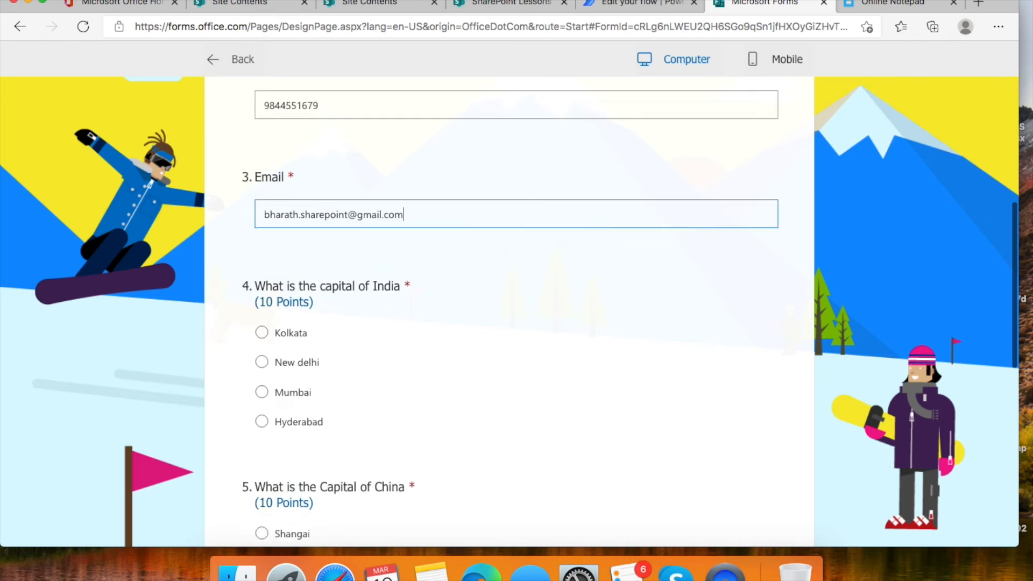
left_click(264, 343)
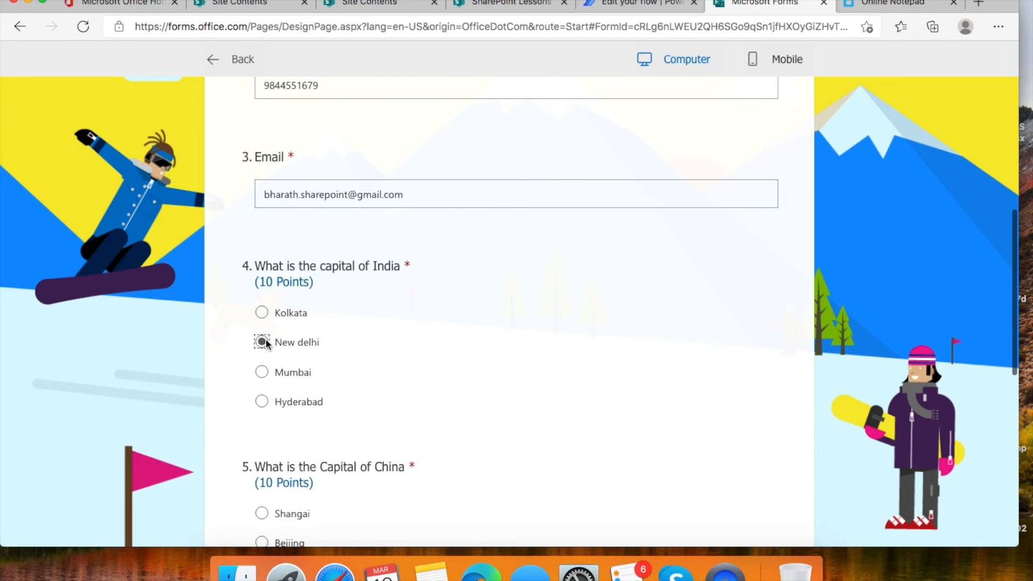
scroll(422, 376, "down", 3)
left_click(263, 390)
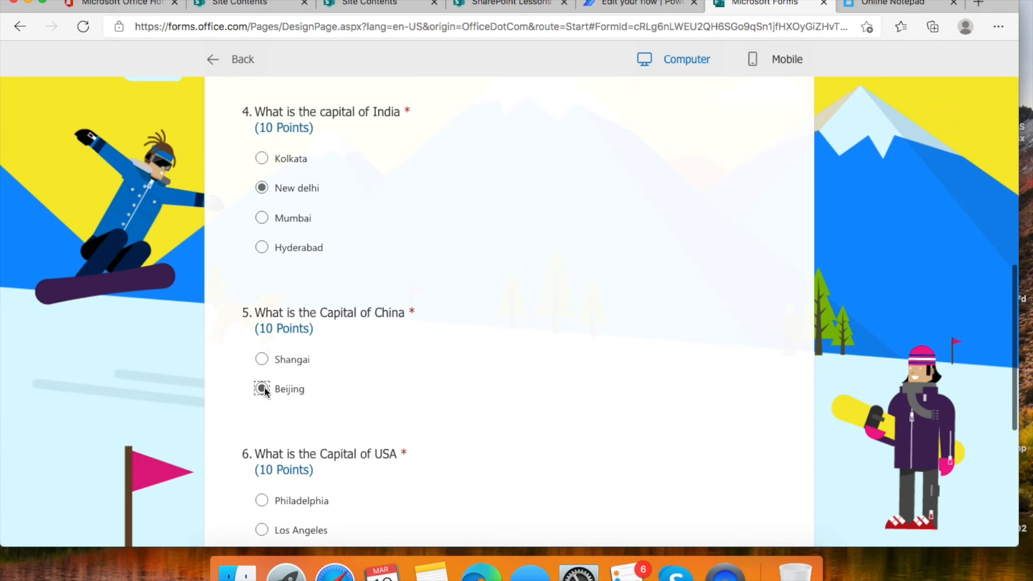
scroll(453, 375, "down", 2)
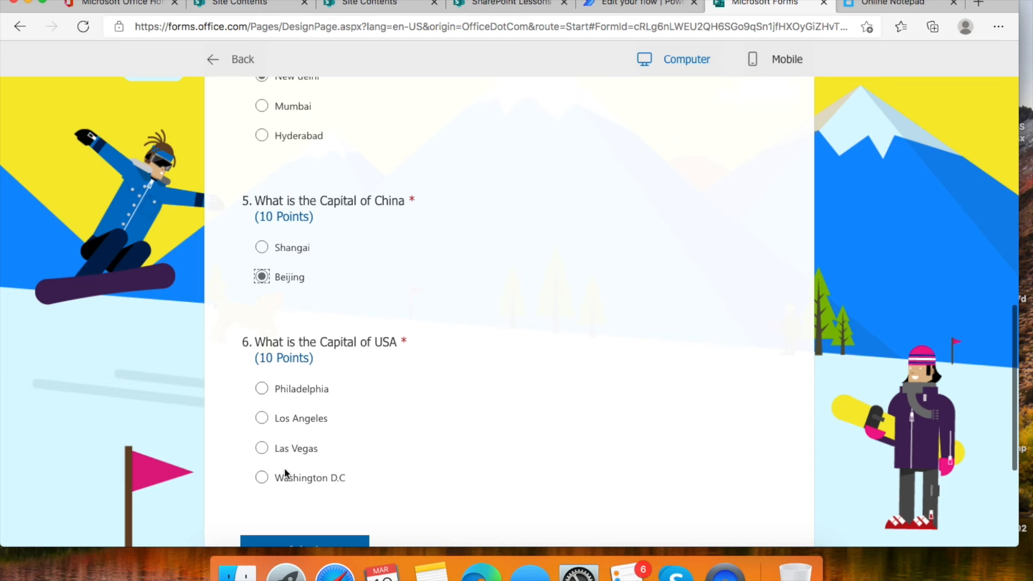
left_click(262, 477)
scroll(473, 449, "down", 3)
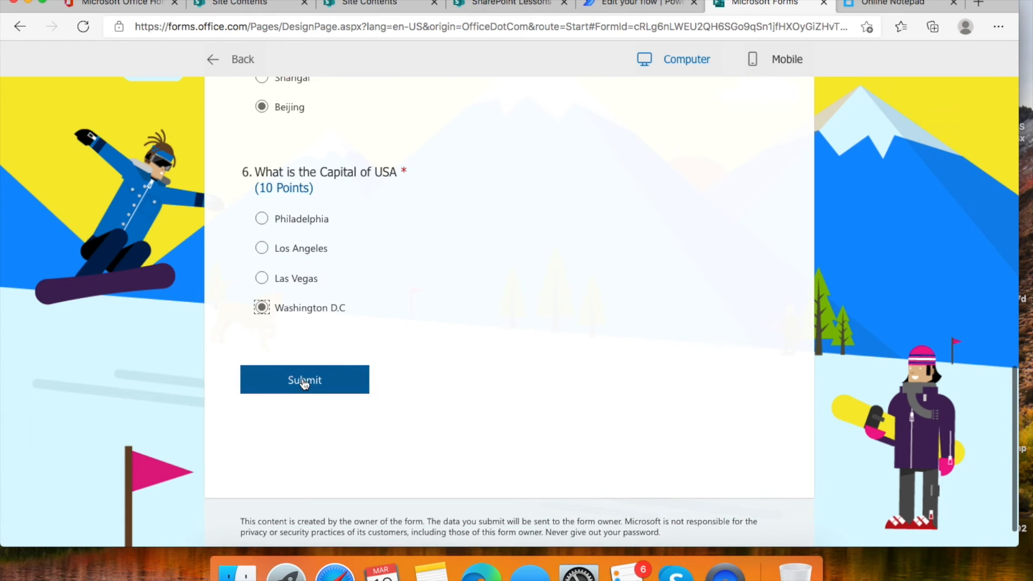
left_click(304, 382)
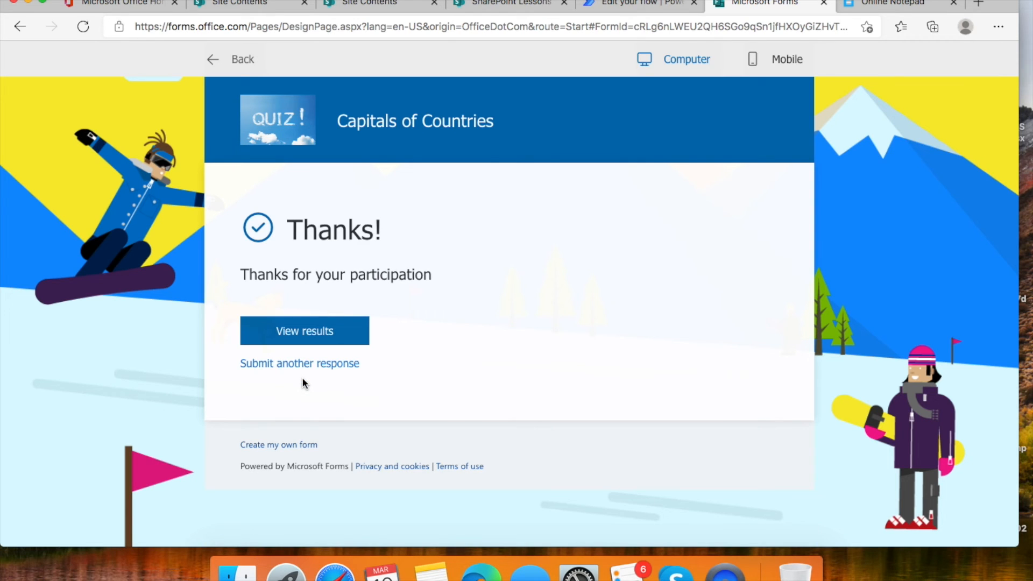
left_click(502, 3)
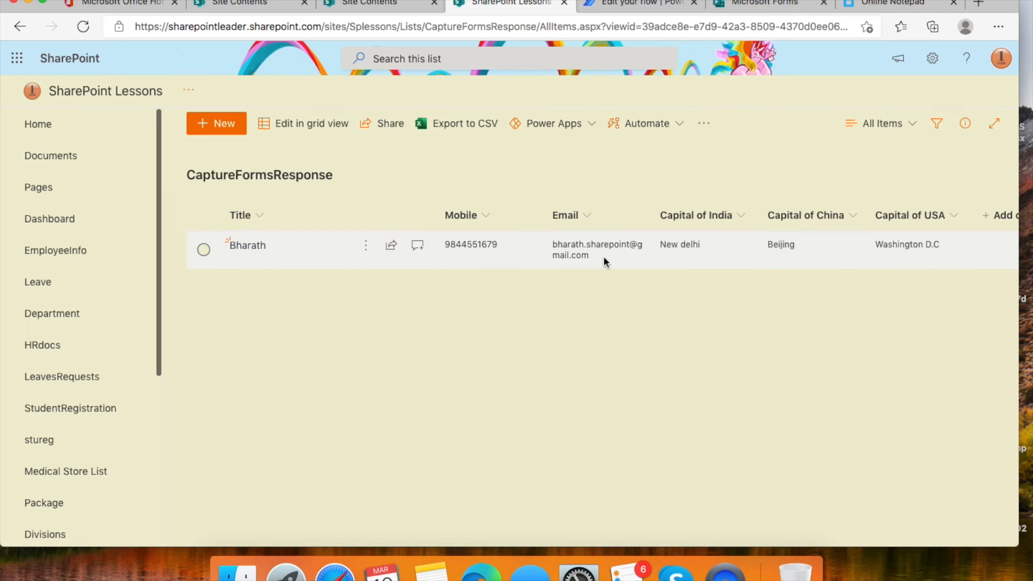
- Scroll across the new CaptureFormsResponse item to verify its answers, then return to the flow
scroll(603, 256, "right", 5)
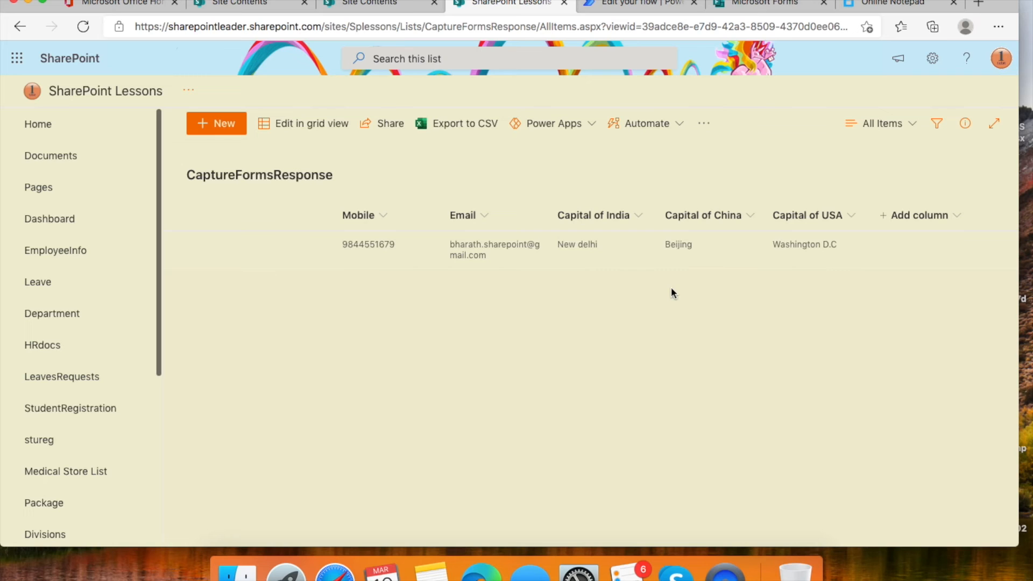
left_click(624, 4)
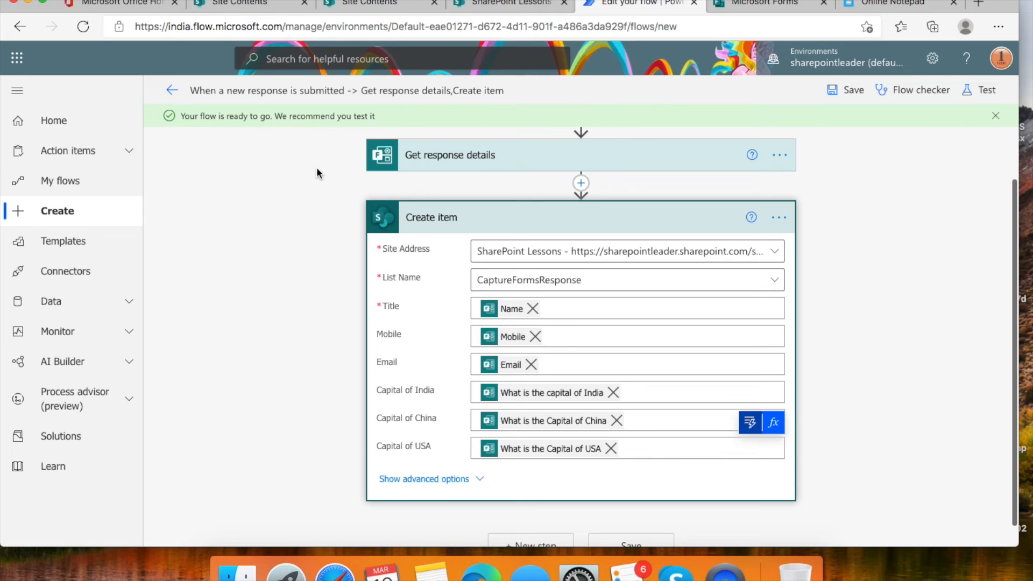
- Leave the editor, open the form response flow's details and open its succeeded run
left_click(81, 180)
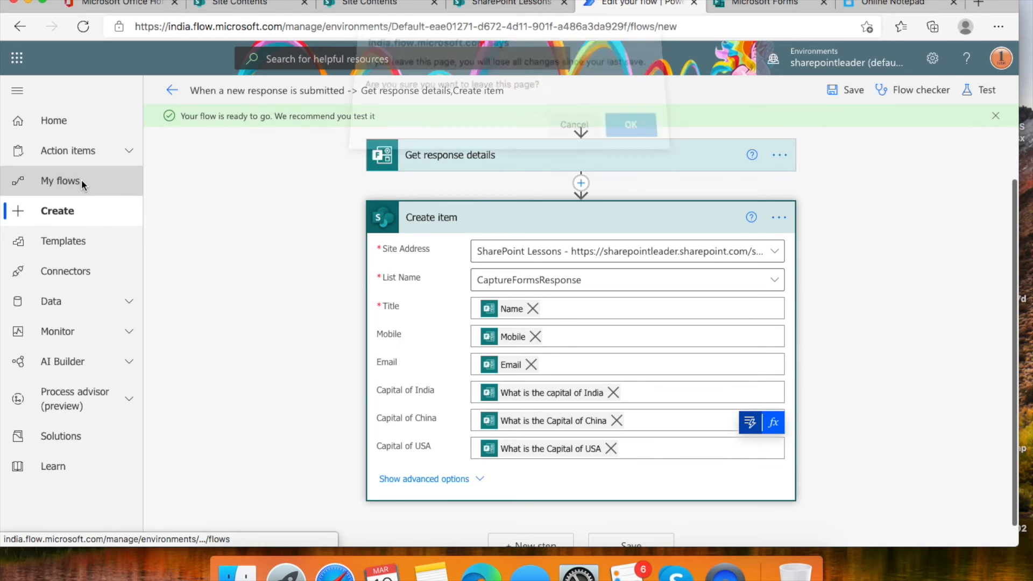
left_click(649, 141)
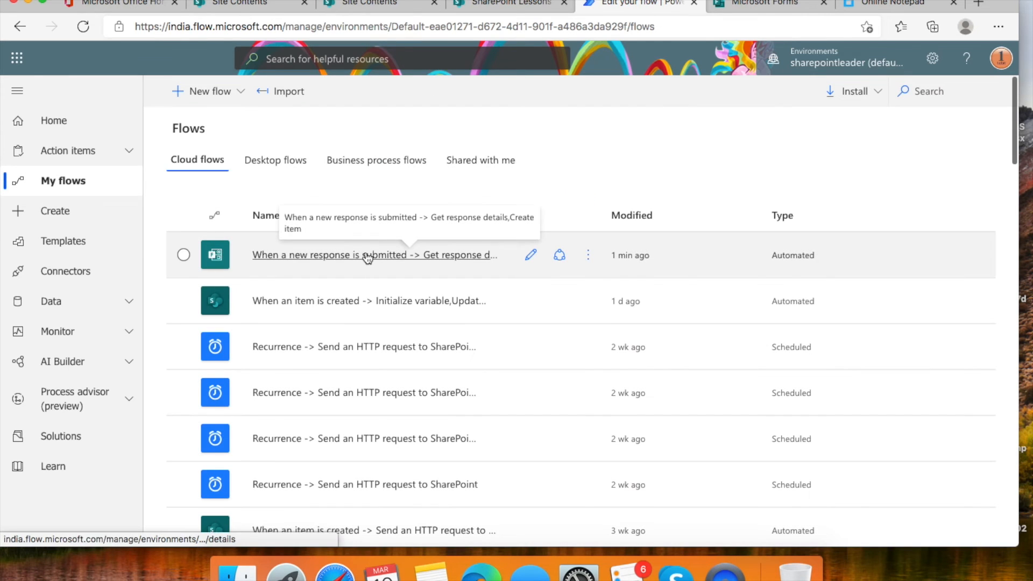
left_click(368, 257)
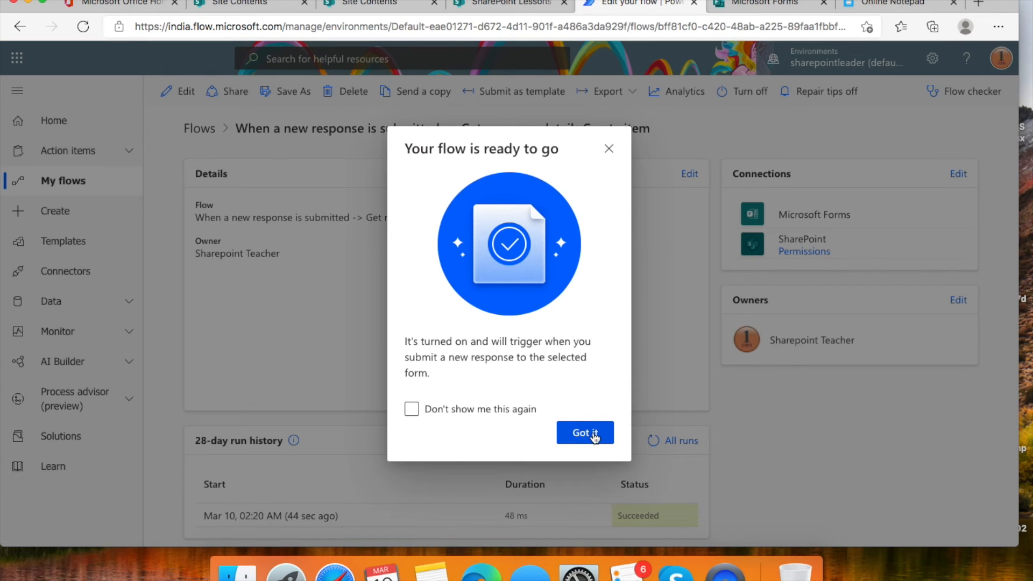
left_click(585, 434)
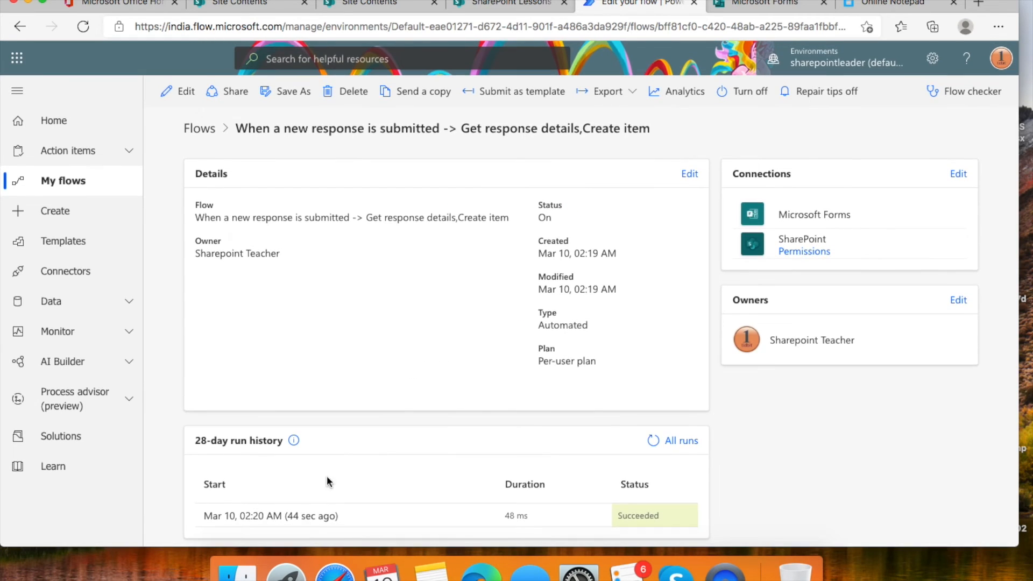
left_click(306, 517)
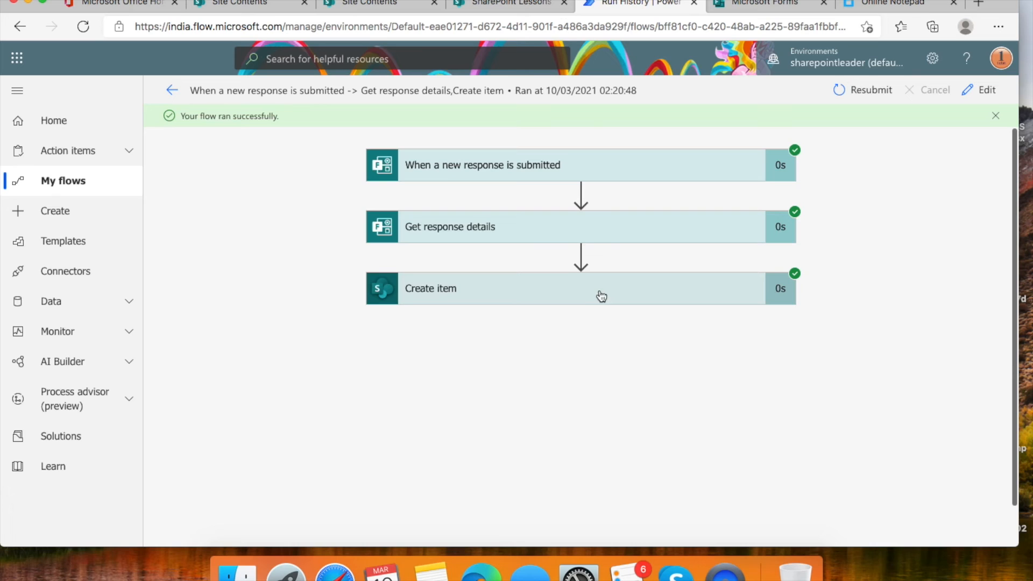
- Expand the trigger and Get response details steps of the successful run and review their inputs and outputs
left_click(623, 176)
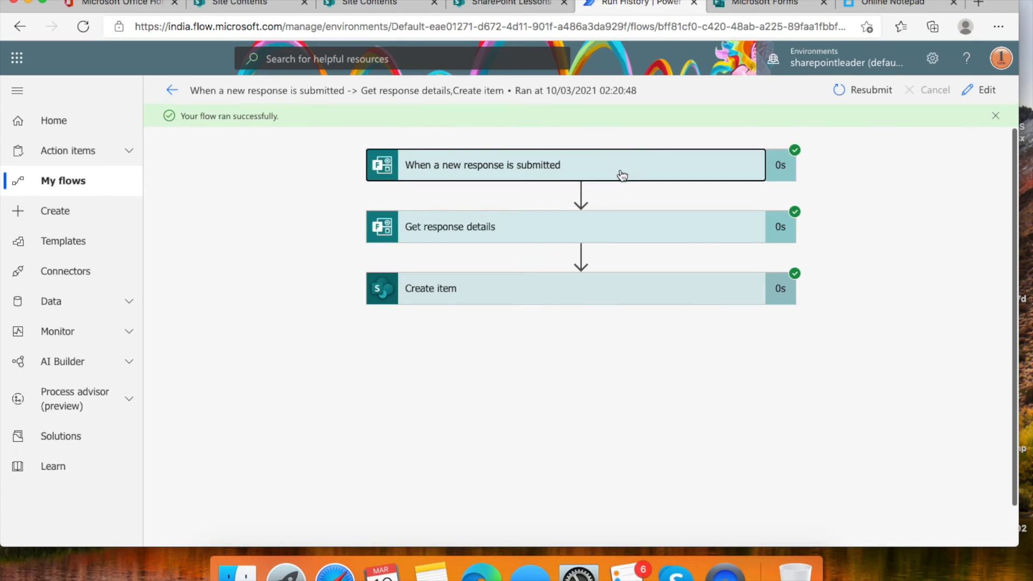
scroll(595, 222, "down", 1)
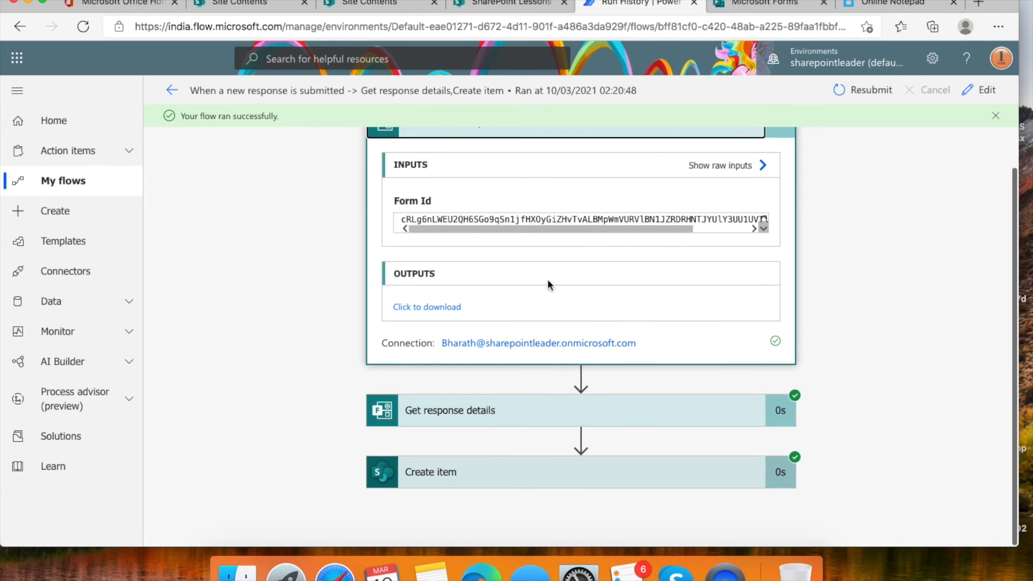
left_click(627, 412)
scroll(597, 318, "down", 1)
scroll(596, 312, "down", 5)
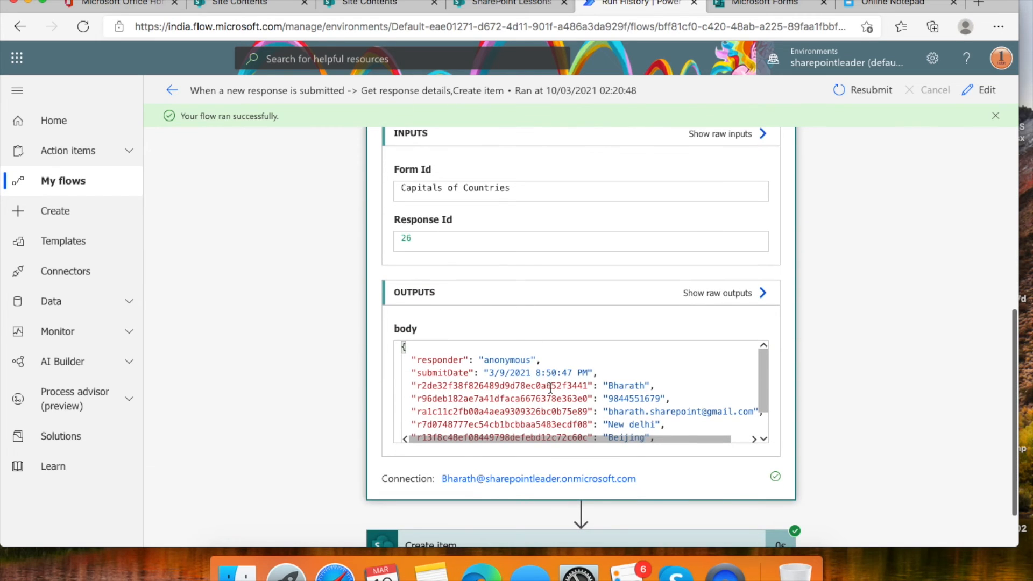
scroll(550, 386, "down", 3)
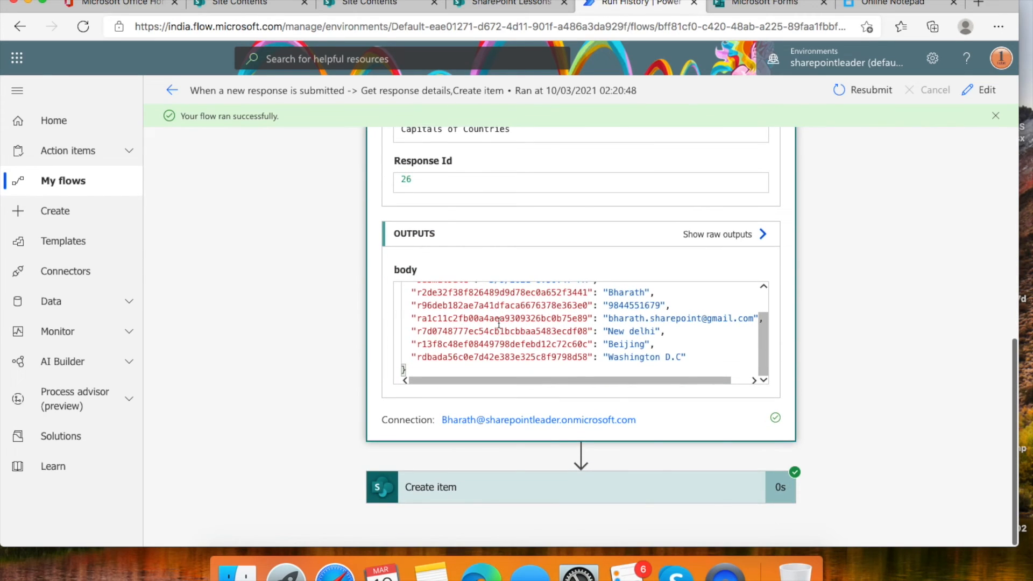
scroll(498, 321, "up", 3)
scroll(616, 398, "down", 4)
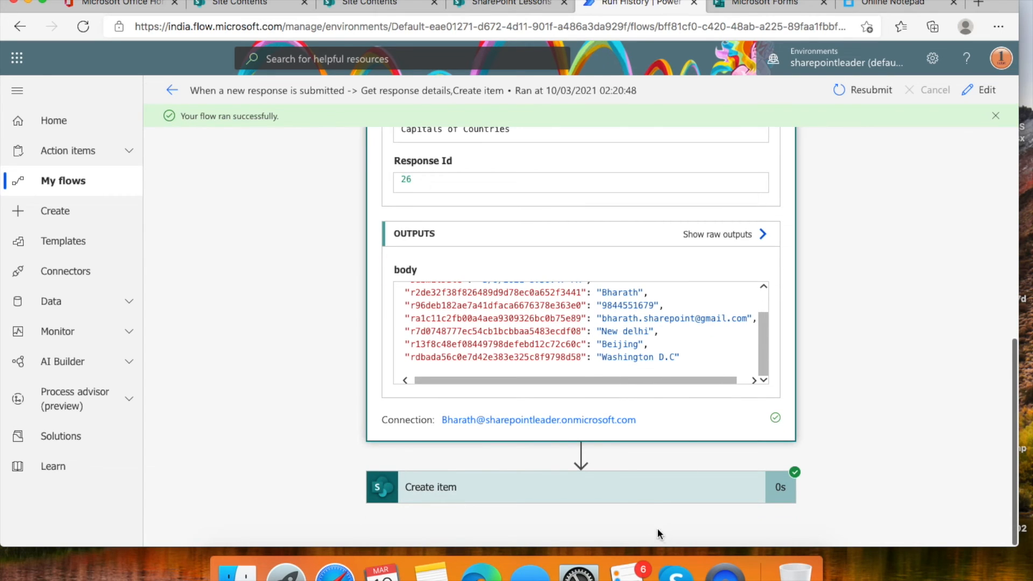
scroll(608, 342, "down", 10)
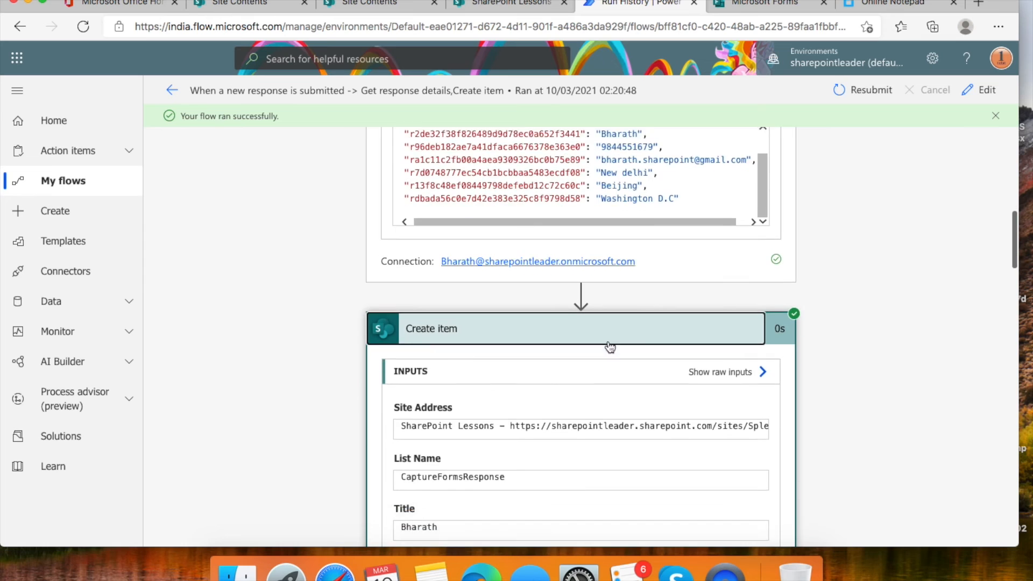
scroll(608, 344, "down", 10)
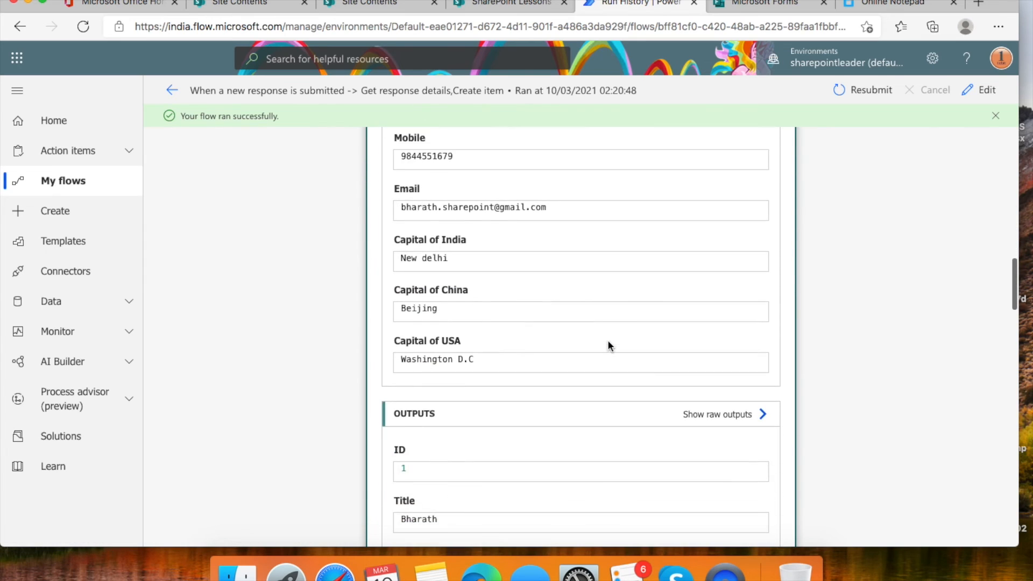
scroll(608, 345, "down", 10)
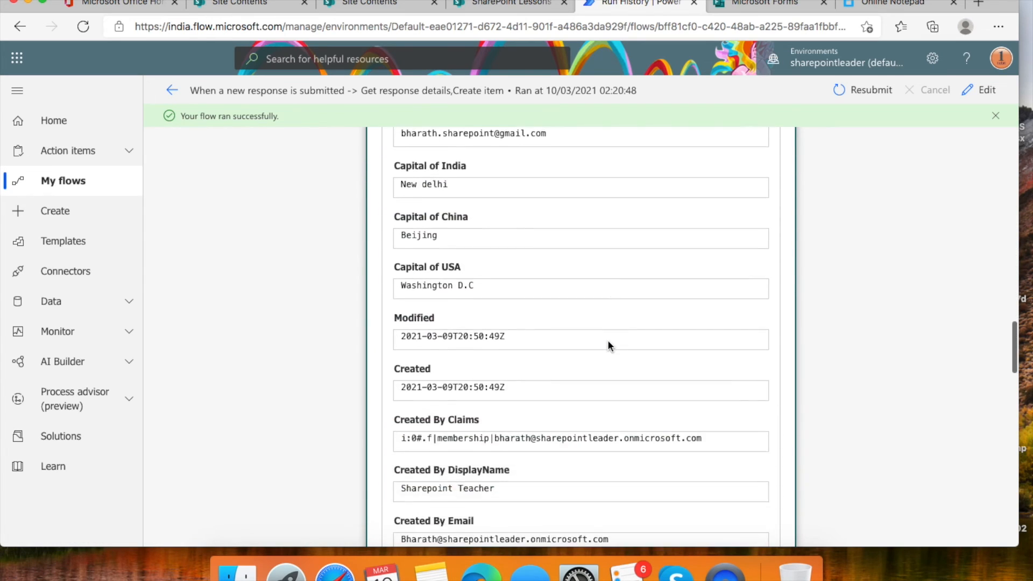
scroll(608, 342, "down", 10)
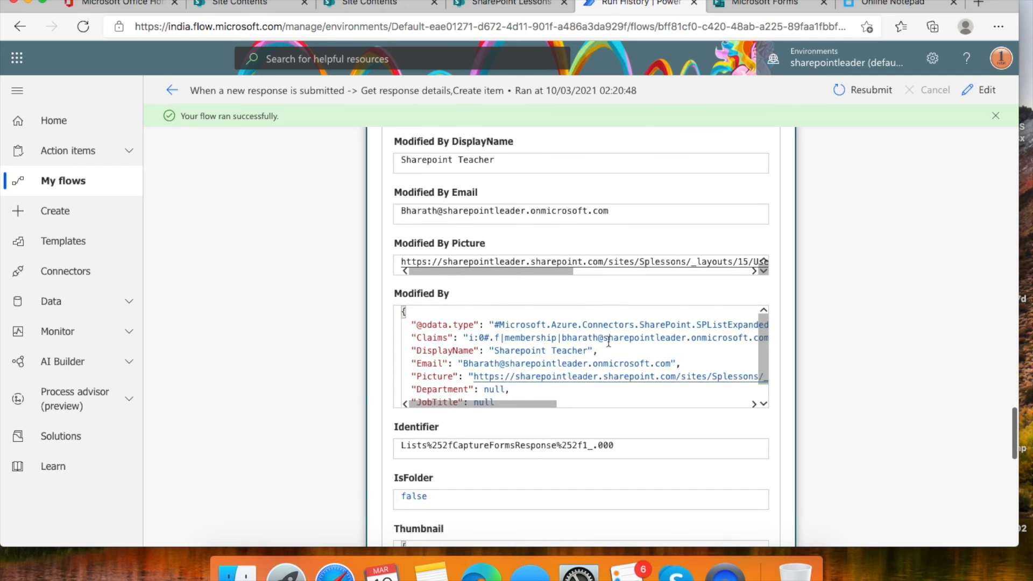
scroll(608, 342, "down", 3)
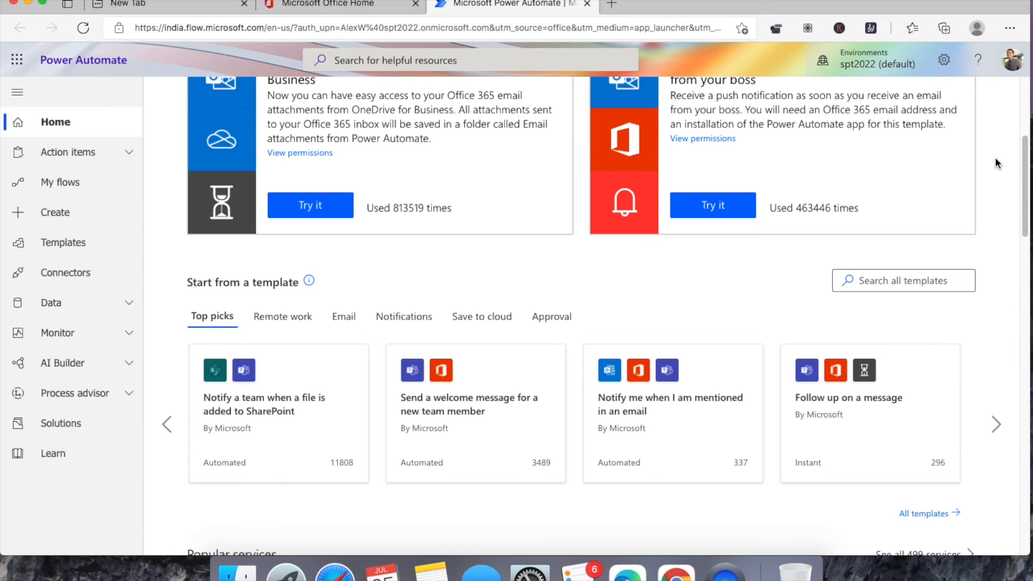
- Open the 'Start an approval for new file to move it to a different folder' flow and its owners page
left_click(78, 194)
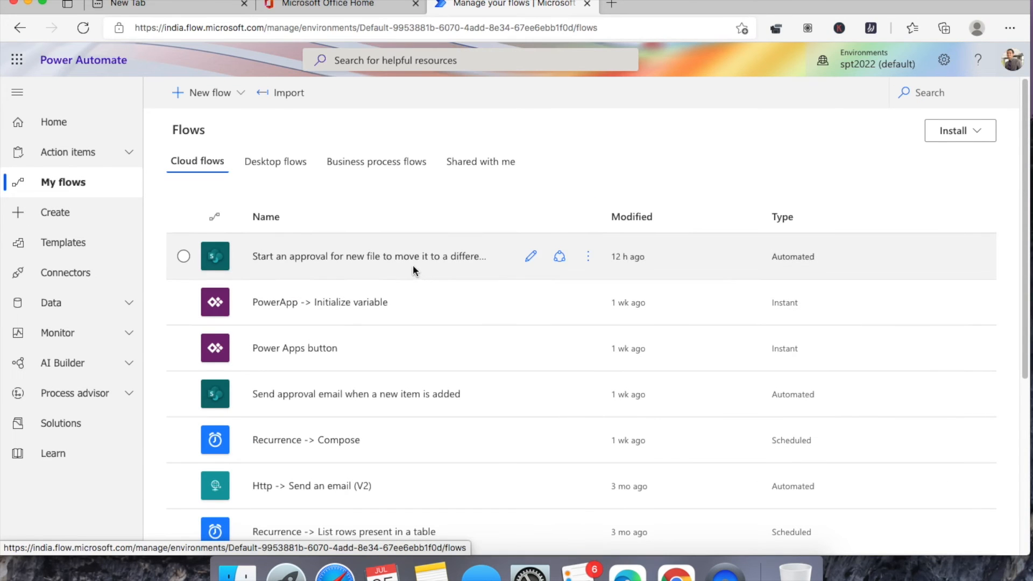
scroll(413, 265, "down", 2)
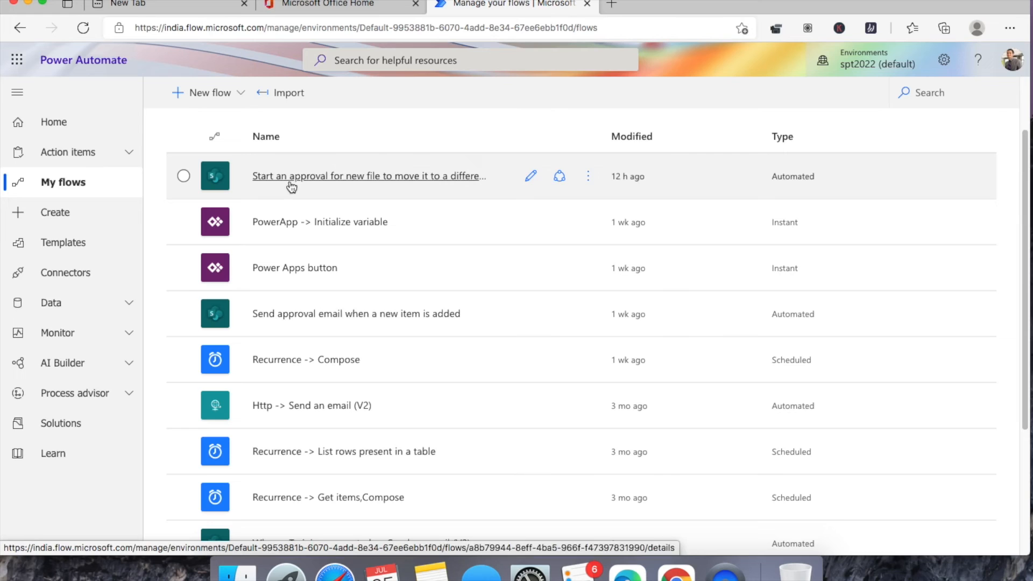
left_click(387, 175)
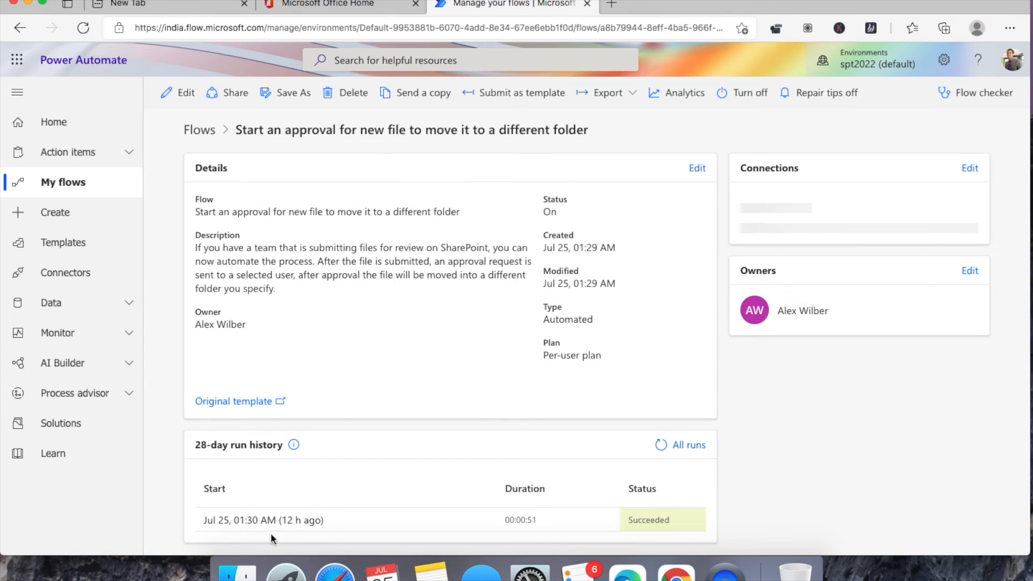
left_click(183, 94)
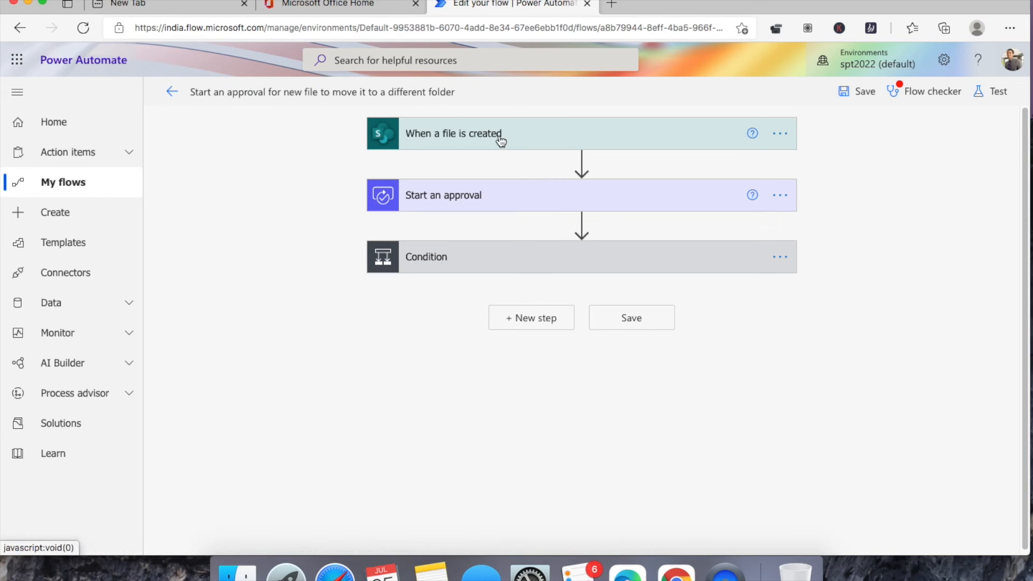
left_click(170, 92)
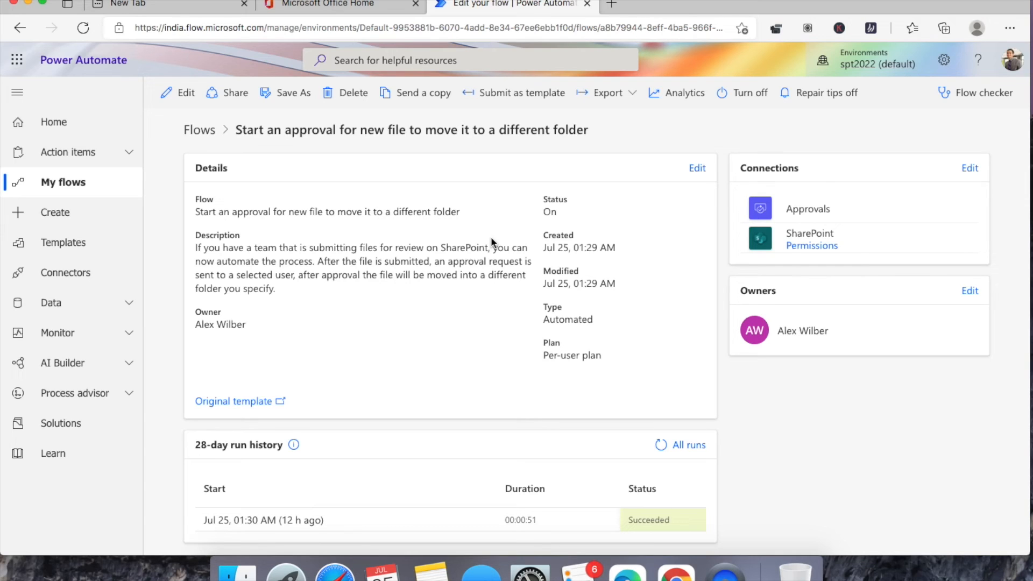
left_click(226, 100)
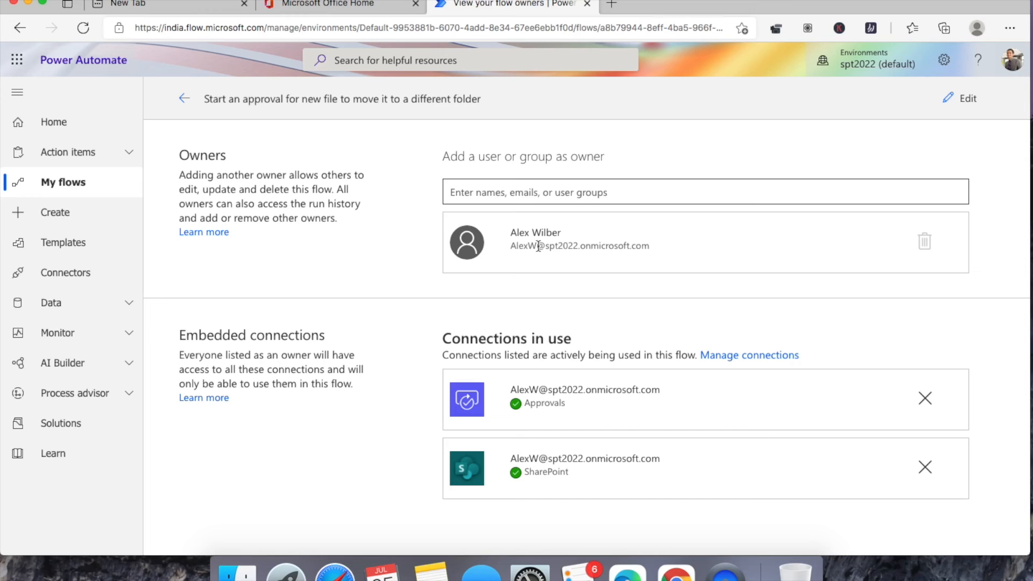
- Share the approval flow with a searched user as co-owner and confirm the connections used
left_click(506, 192)
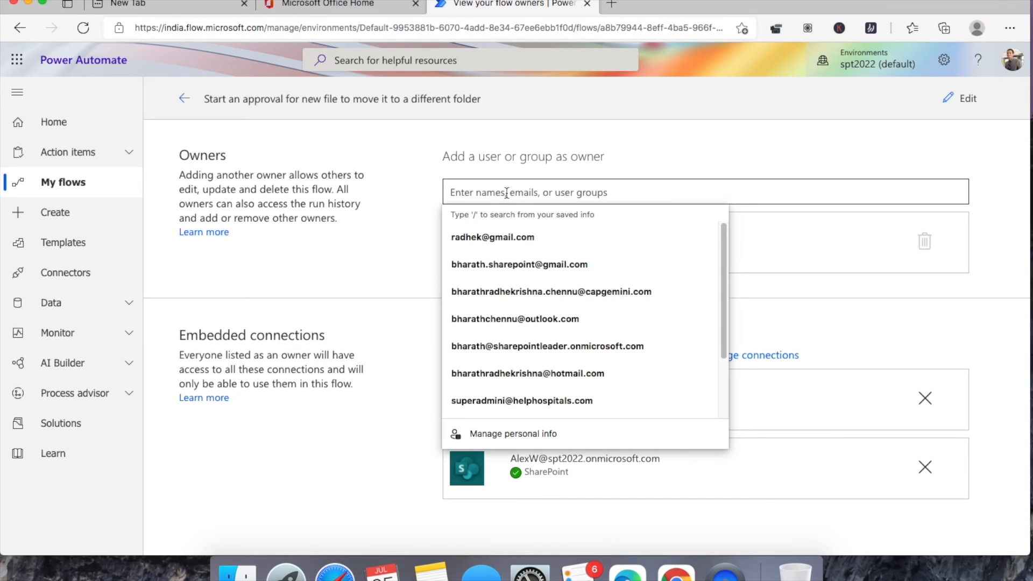
type("manasa")
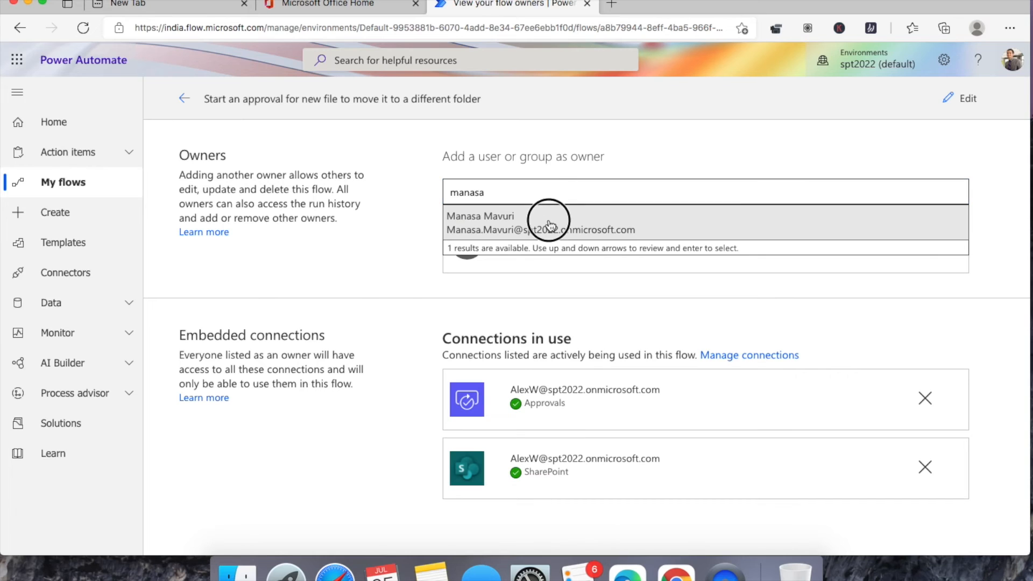
left_click(548, 219)
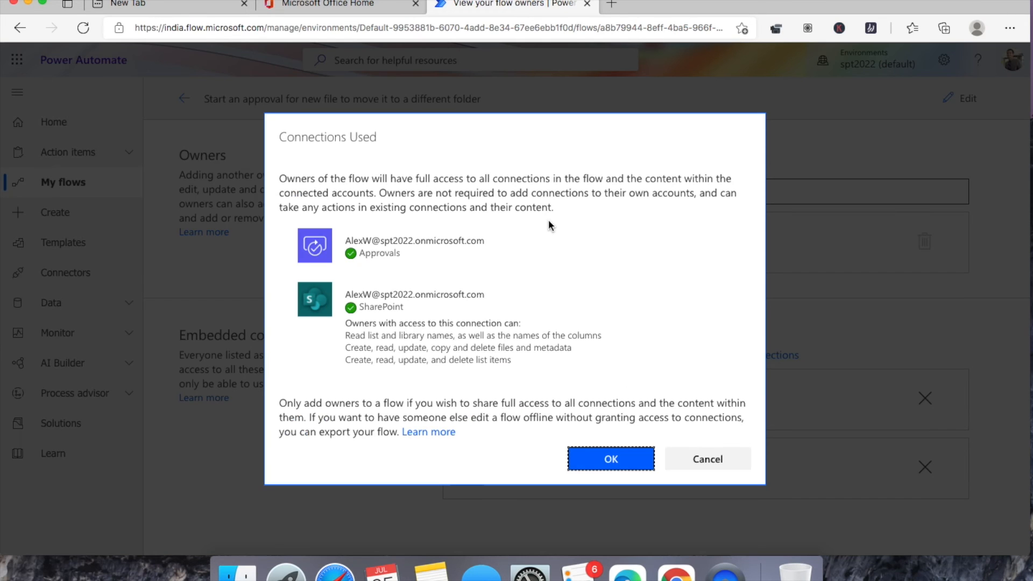
left_click(611, 460)
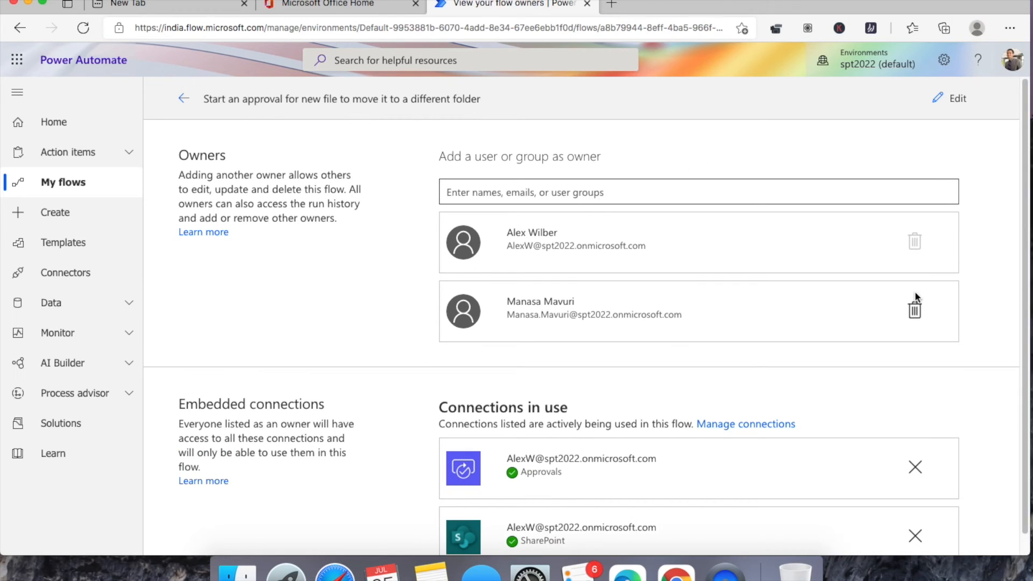
scroll(767, 285, "down", 1)
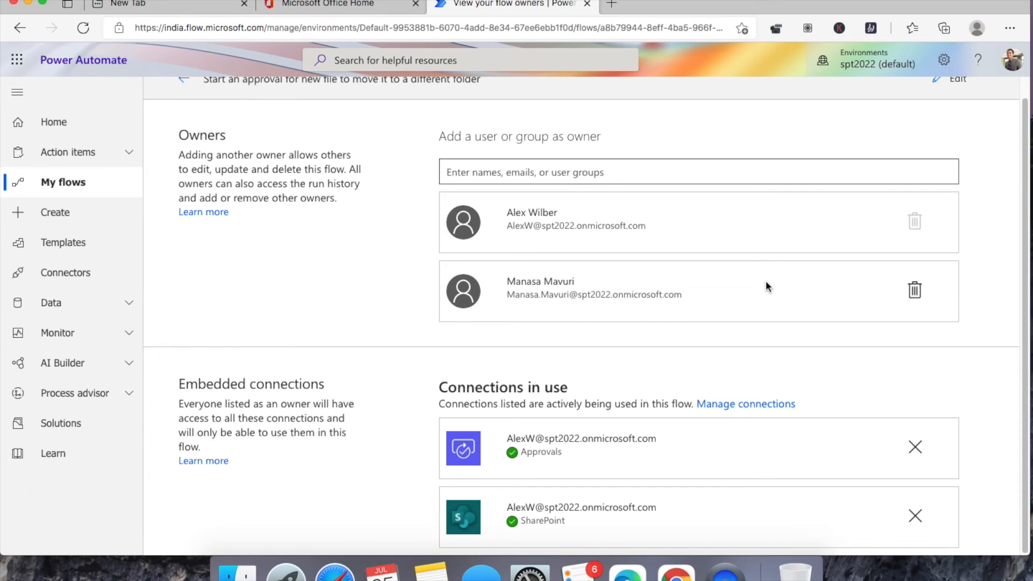
scroll(766, 282, "up", 1)
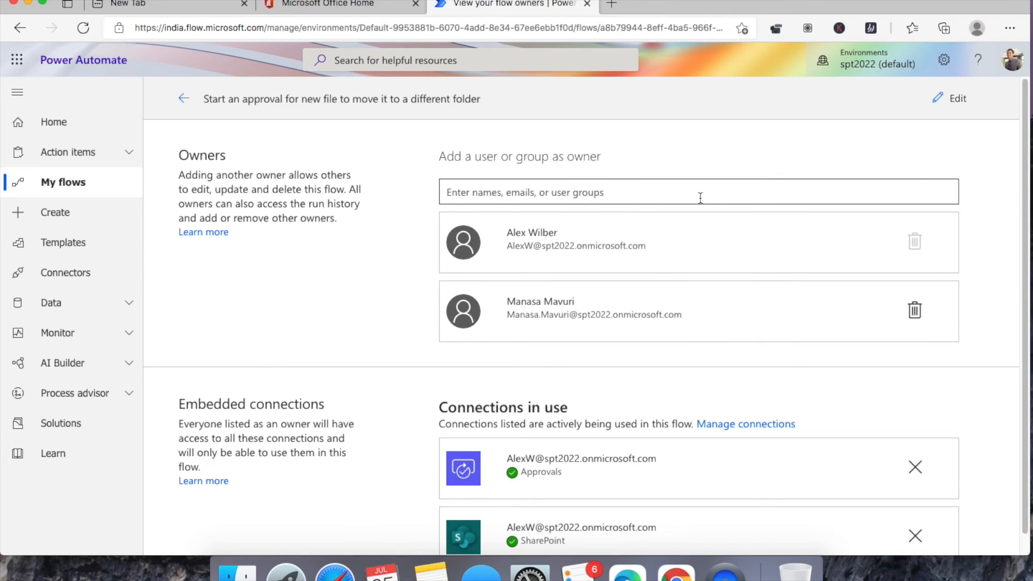
left_click(184, 100)
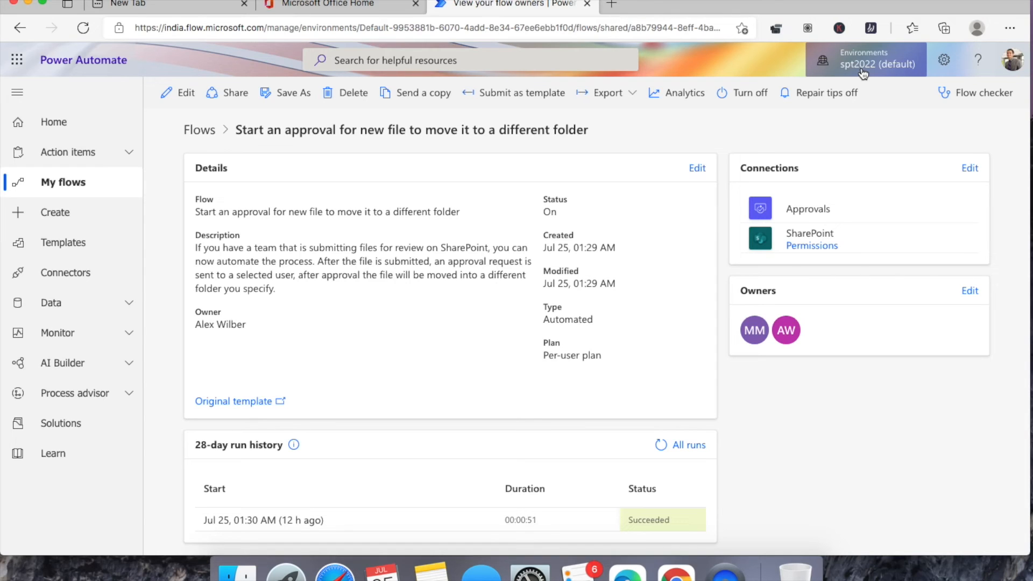
- Set up a .zip package export named 'Move to different folder' for Spt2022 with description V1.0
left_click(634, 94)
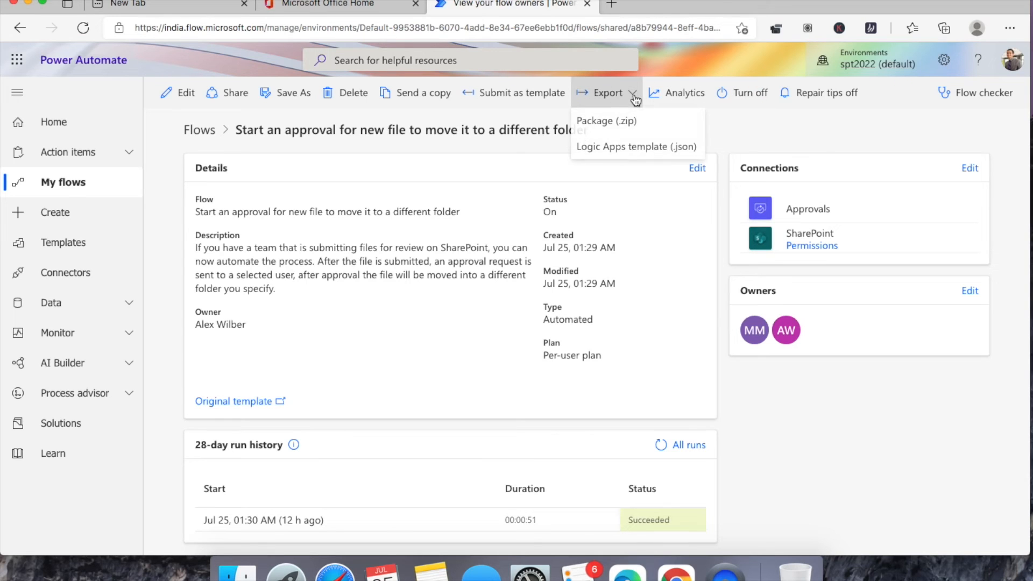
left_click(616, 128)
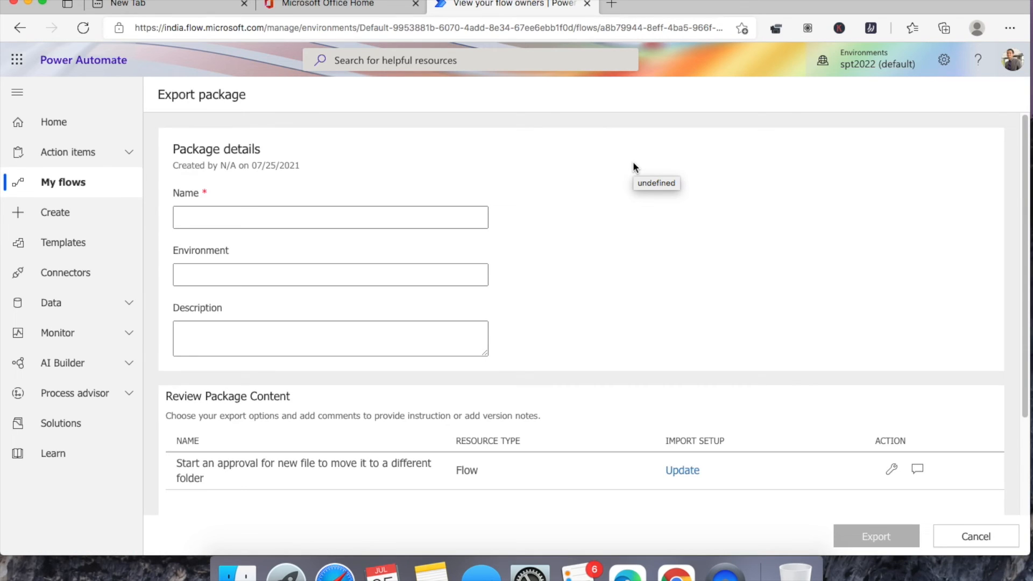
left_click(374, 218)
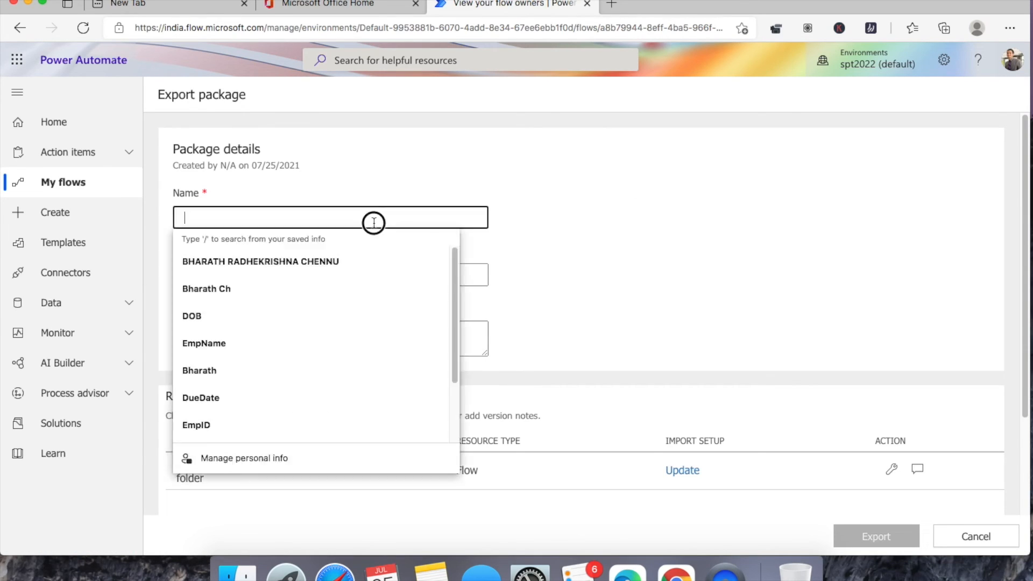
left_click(483, 186)
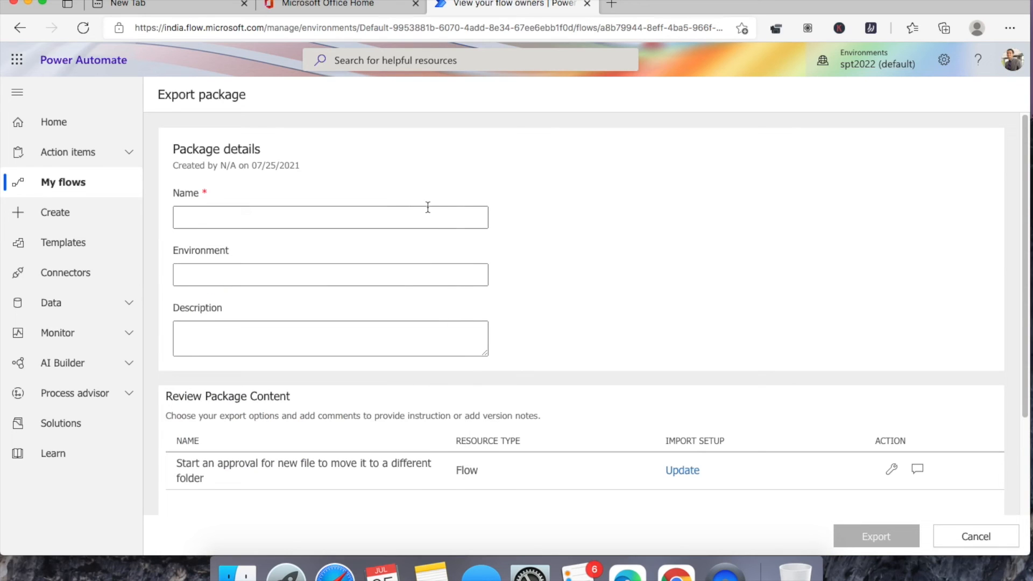
left_click(412, 212)
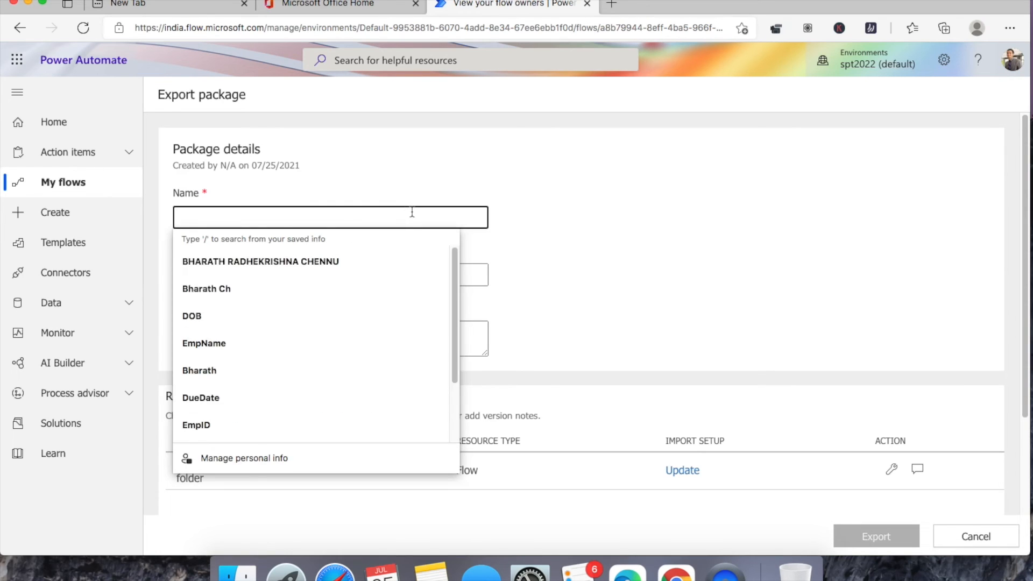
type("Move to ")
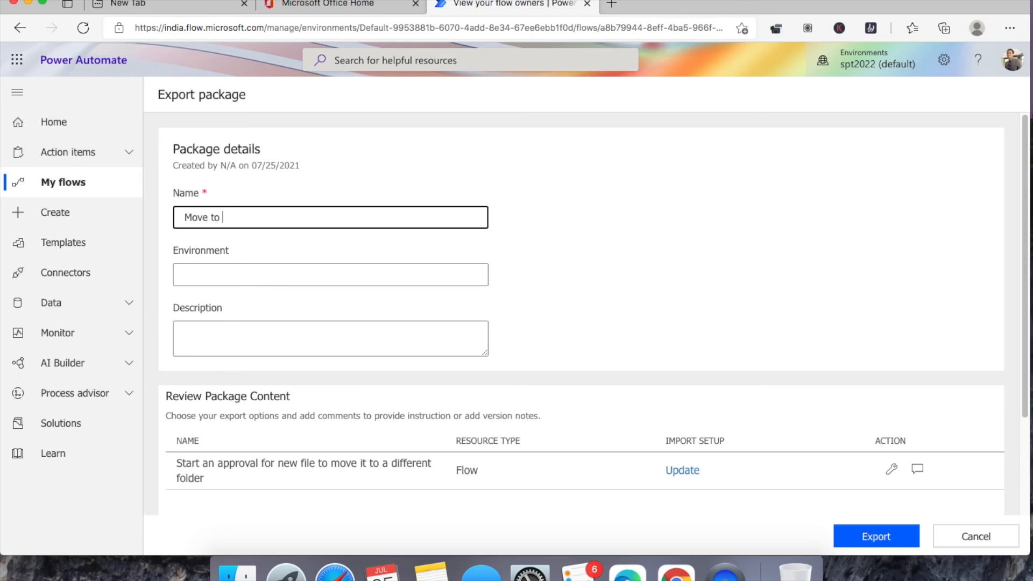
type("different folder")
left_click(385, 269)
type("Spt2022")
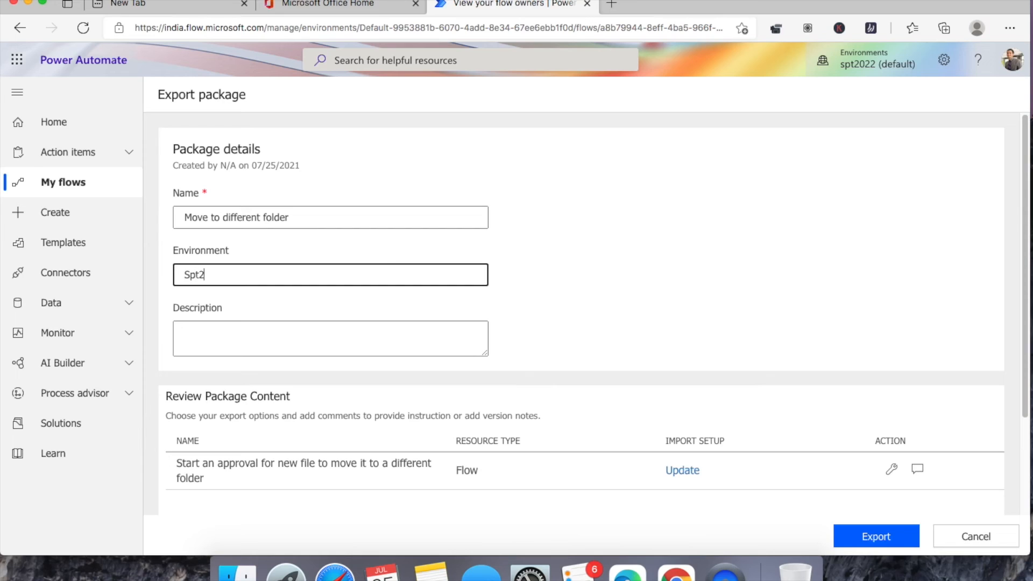
left_click(372, 324)
type("V1.0")
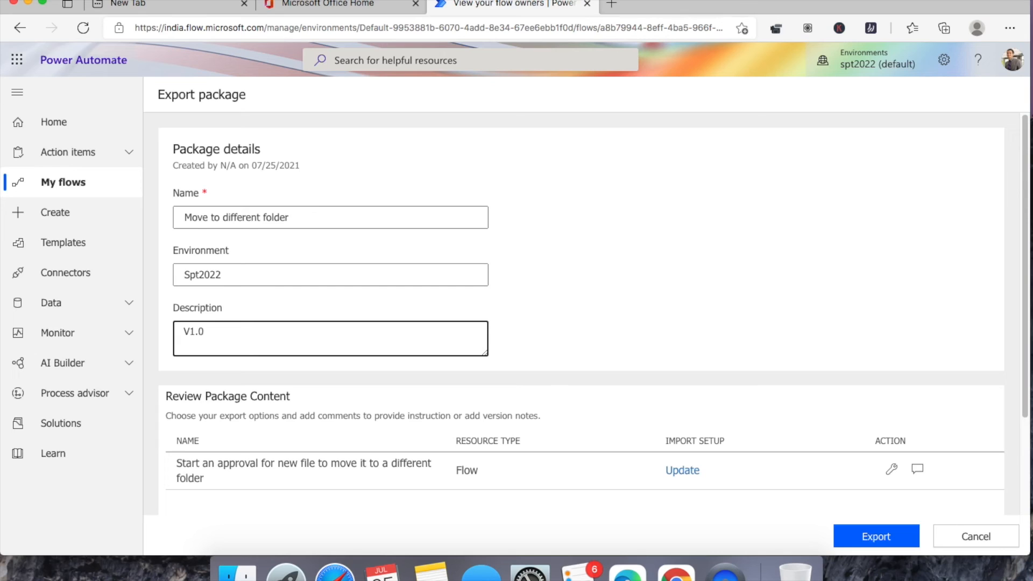
scroll(465, 236, "down", 1)
scroll(465, 239, "down", 3)
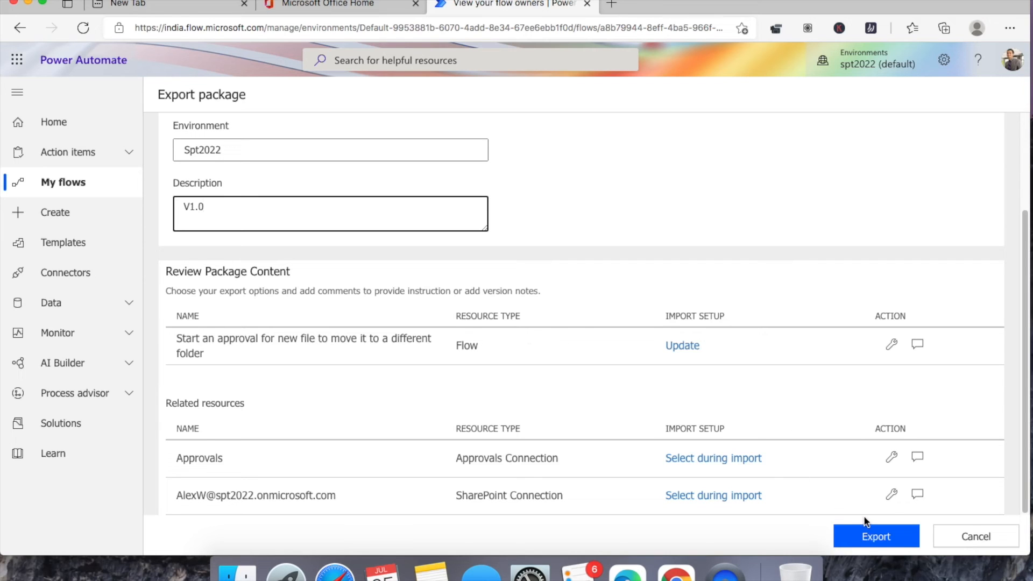
- Export the package so Movetodifferentfolder_20210725084445.zip downloads, then bring up Finder
left_click(883, 536)
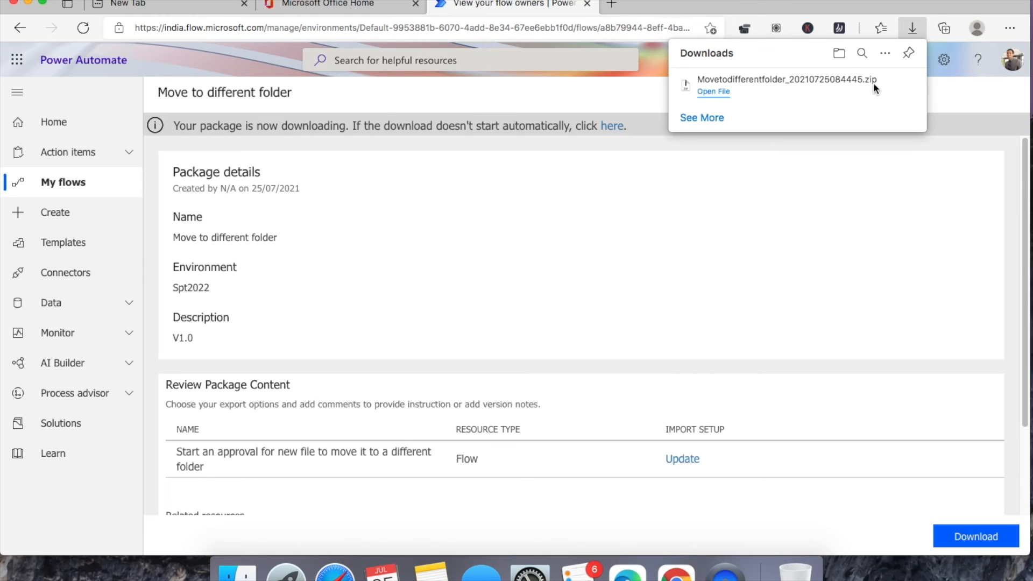
left_click(670, 243)
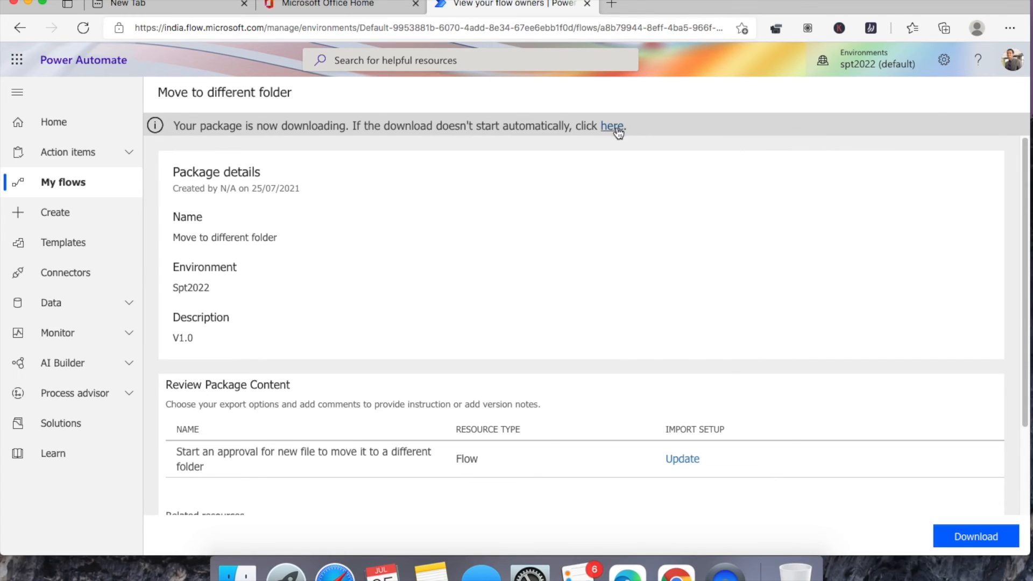
scroll(592, 211, "down", 2)
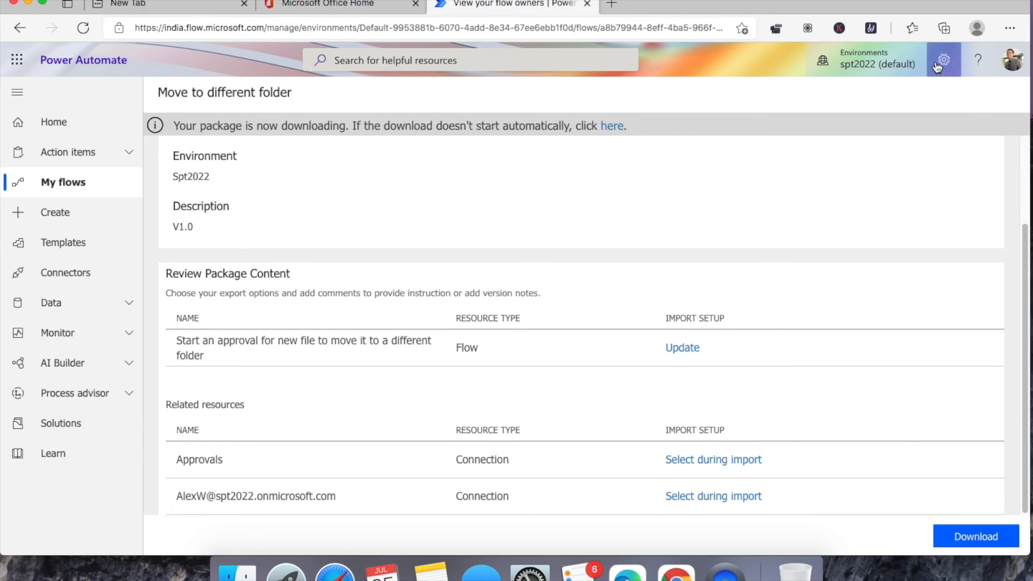
left_click(237, 571)
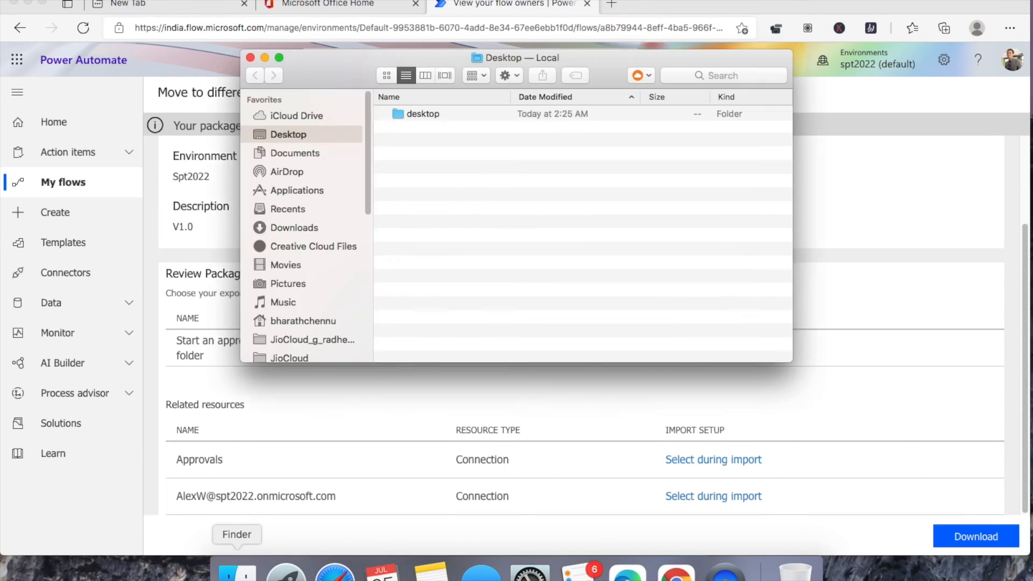
- Unzip the downloaded package in Downloads with Archive Utility and open the extracted folder
left_click(293, 227)
left_click(420, 144)
right_click(420, 143)
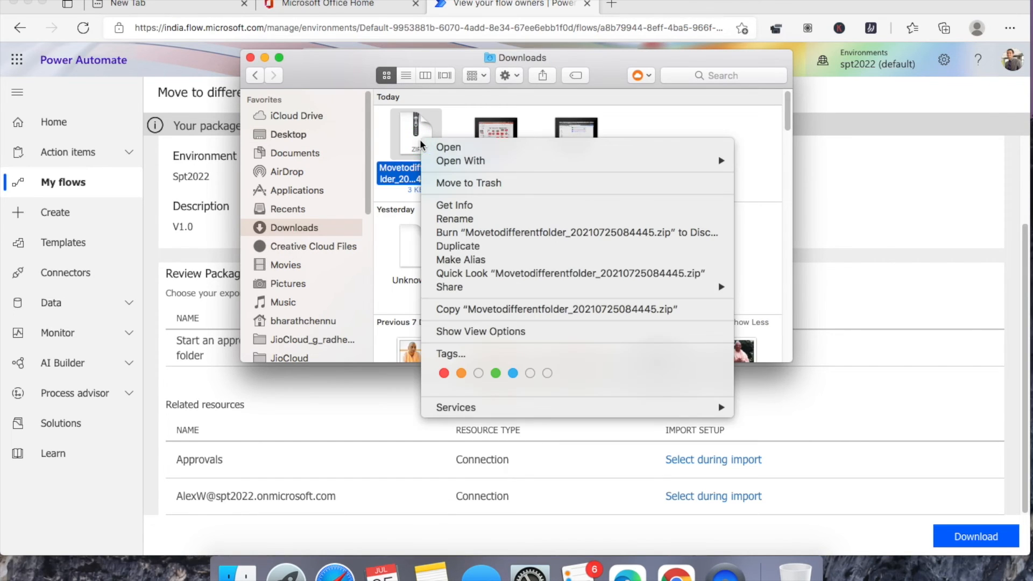
mouse_move(584, 160)
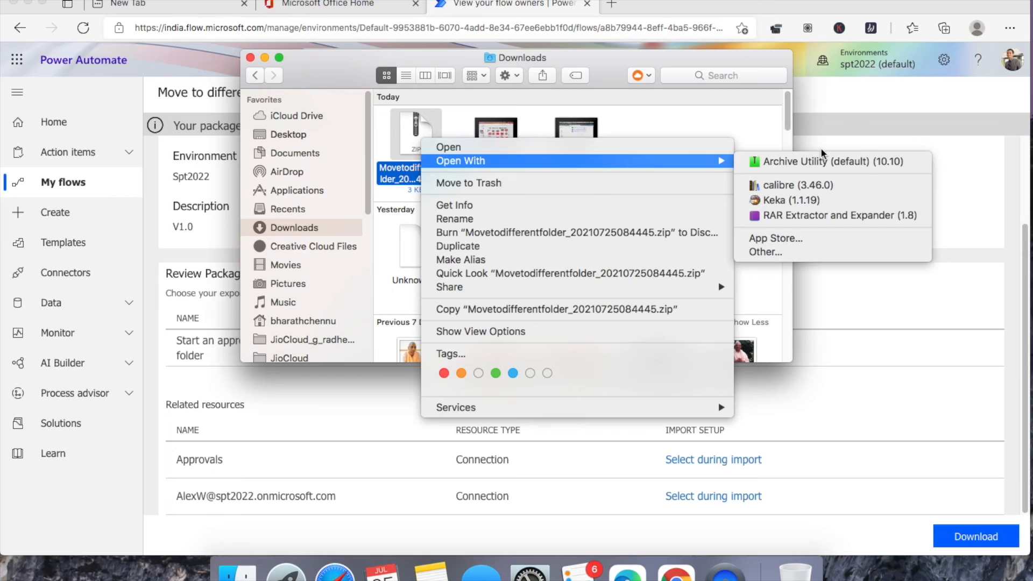
left_click(860, 163)
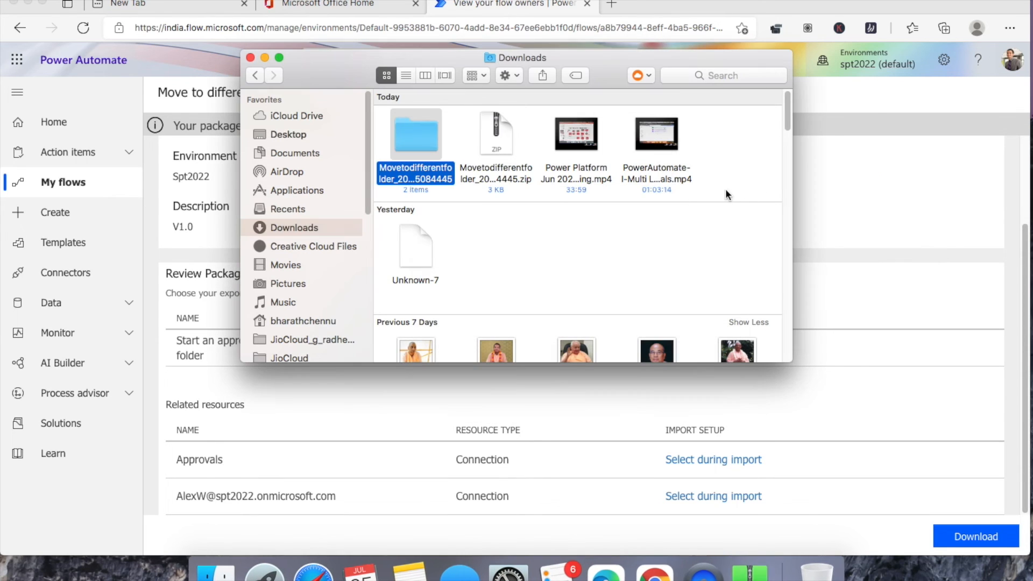
double_click(418, 142)
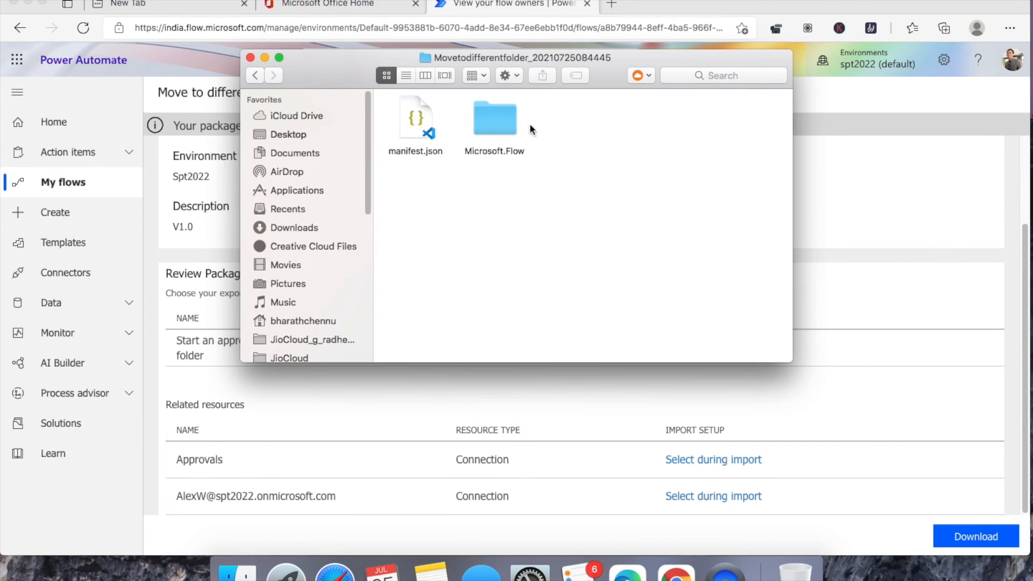
left_click_drag(792, 134, 997, 131)
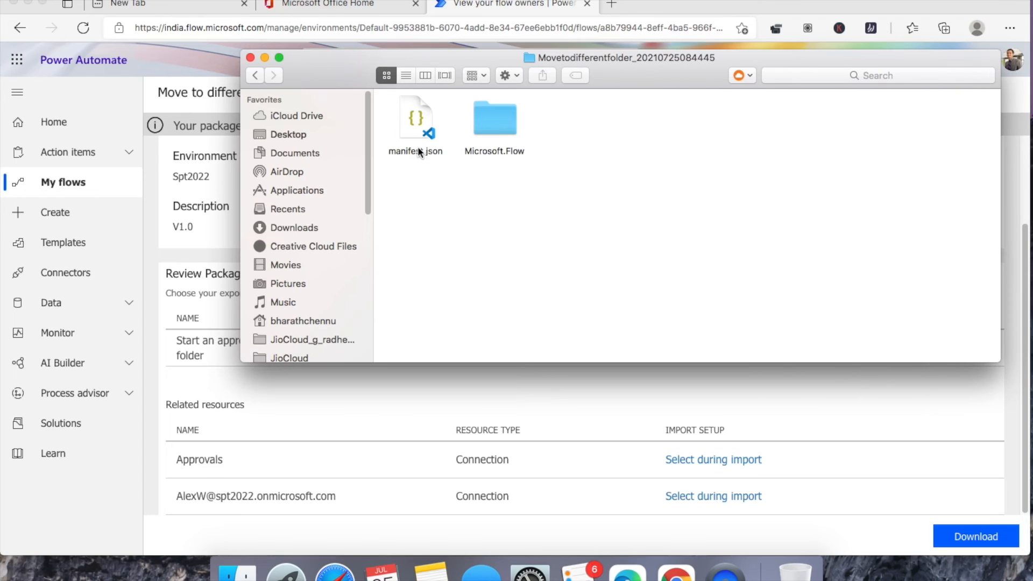
left_click_drag(241, 220, 153, 244)
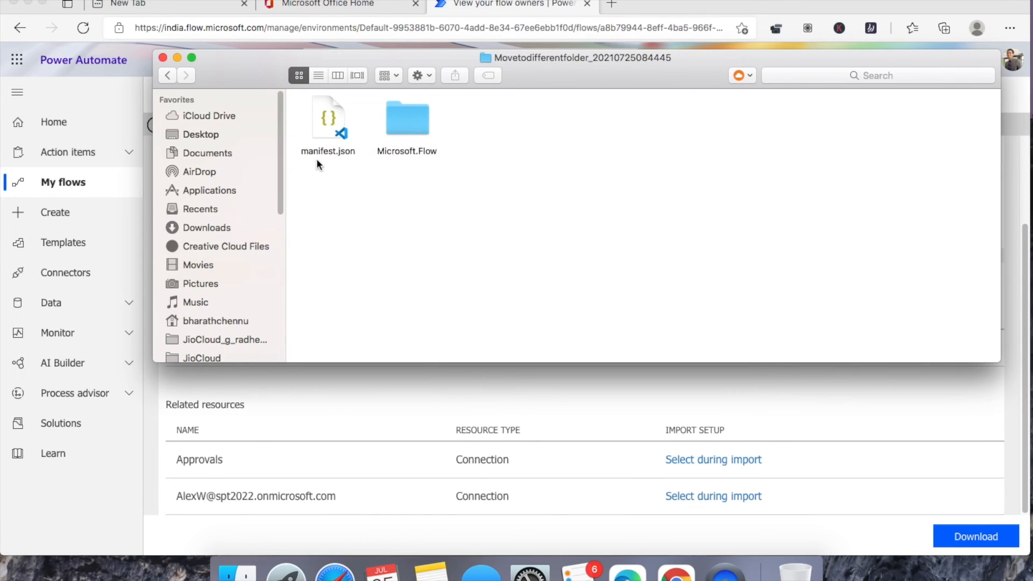
- Browse Microsoft.Flow > flows > the GUID folder to its JSON files, then return to Power Automate
double_click(420, 113)
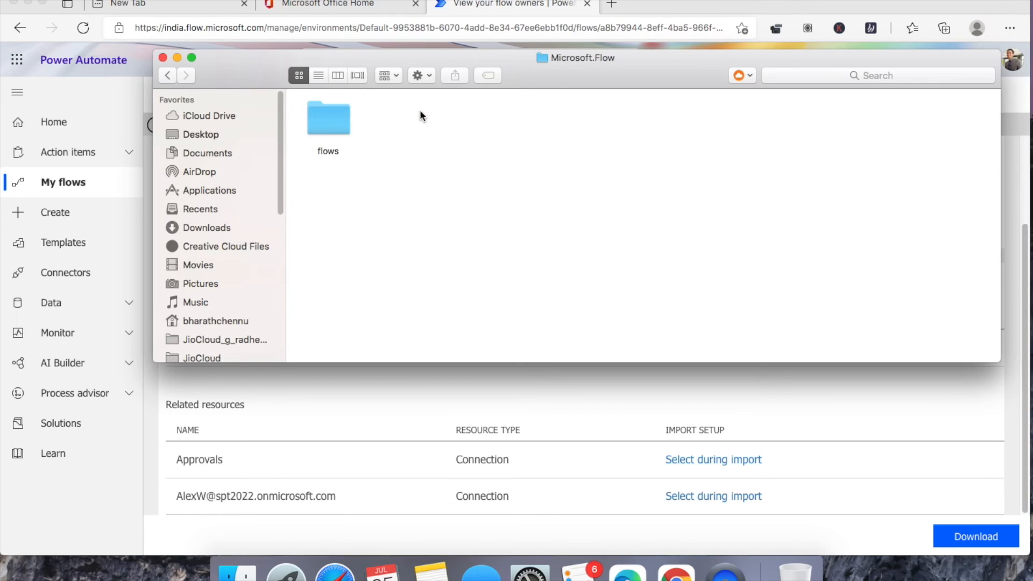
left_click(318, 122)
double_click(317, 121)
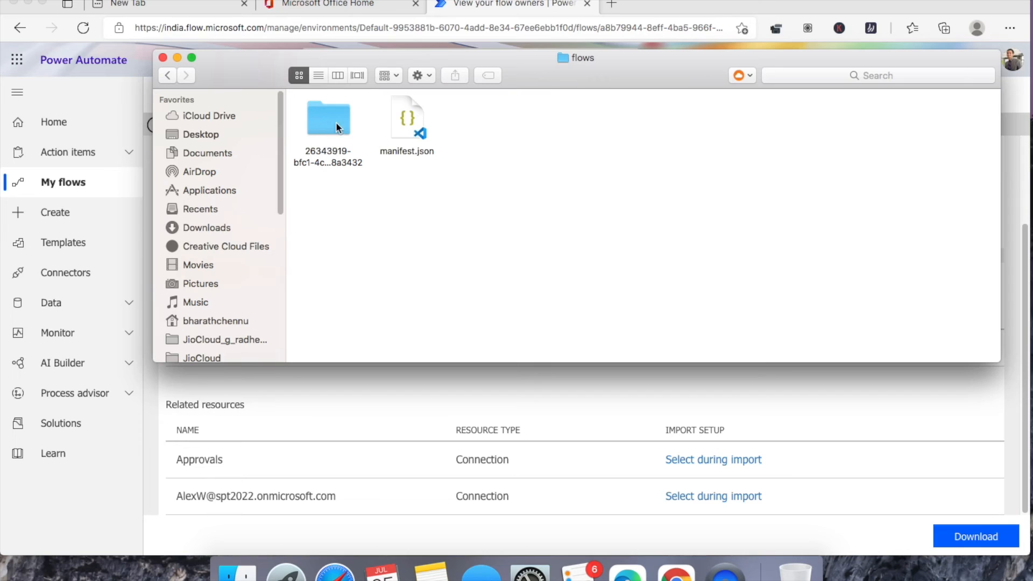
double_click(328, 119)
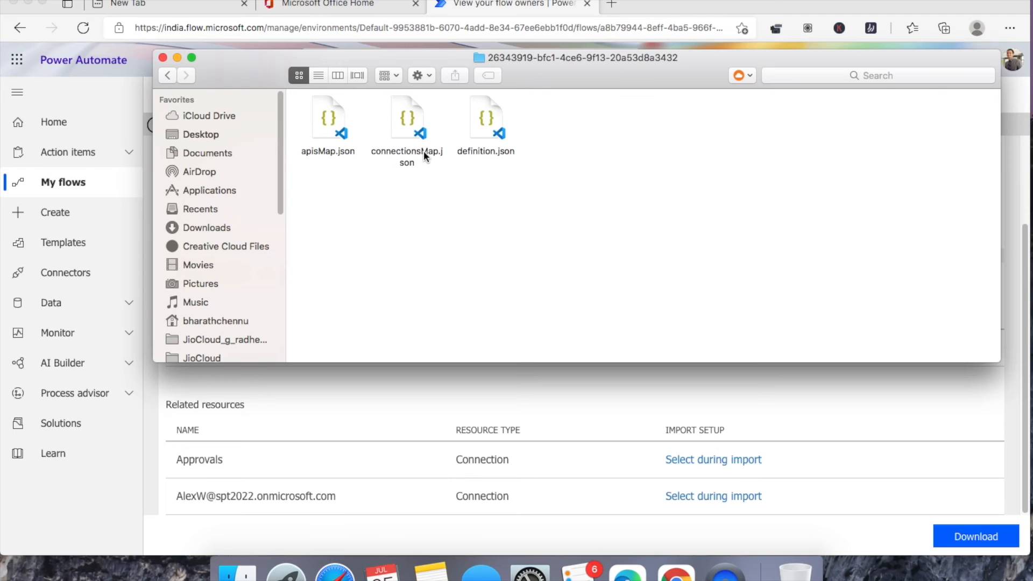
left_click(168, 76)
left_click(168, 76)
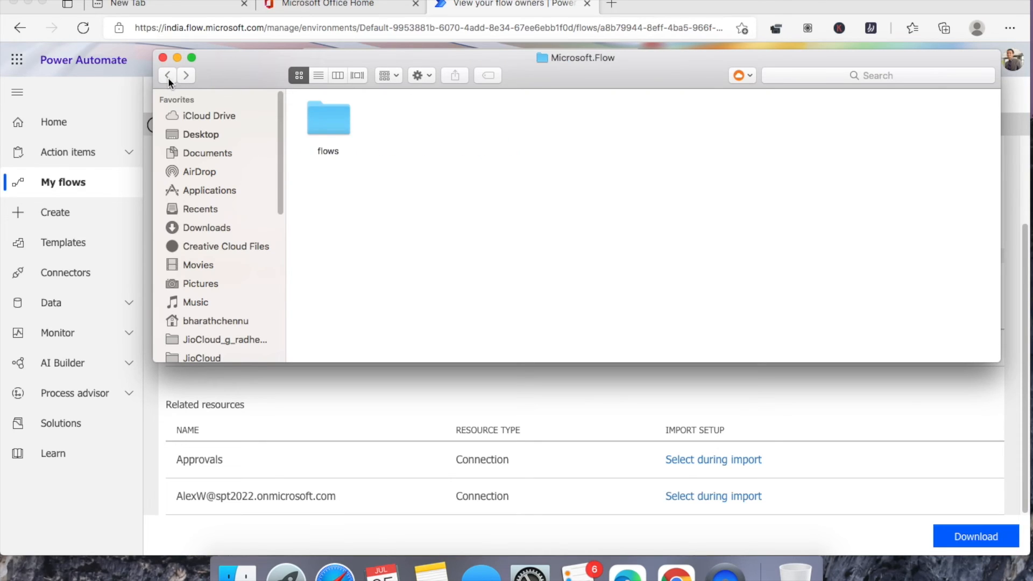
left_click(168, 76)
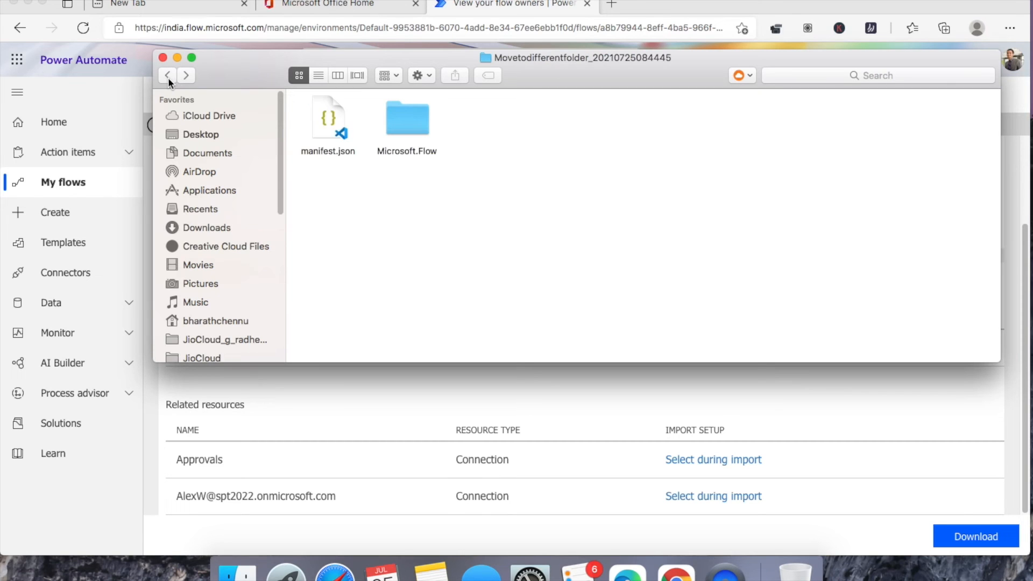
left_click(135, 76)
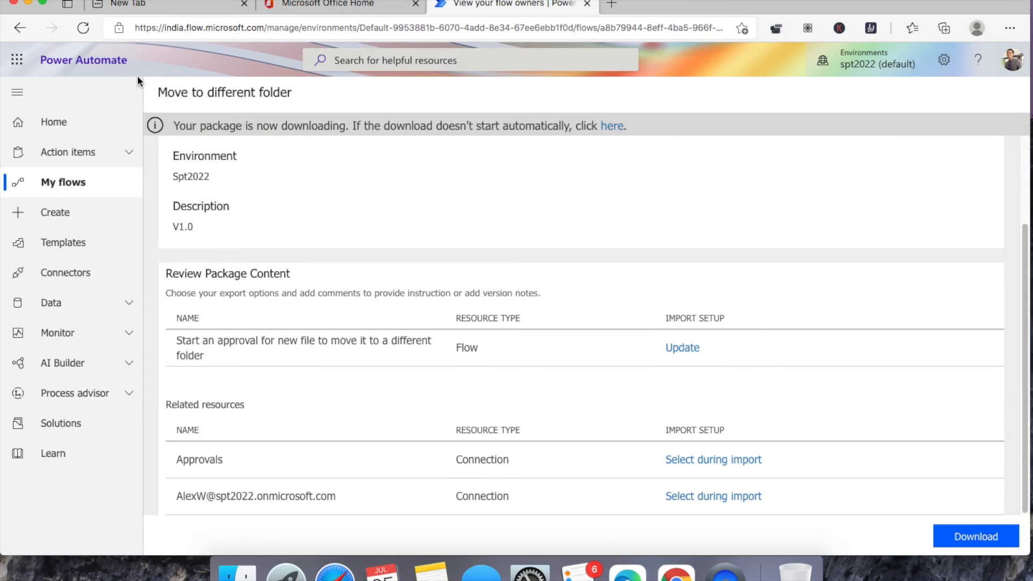
- Load office.com in a new InPrivate browser window
left_click(1010, 28)
left_click(902, 99)
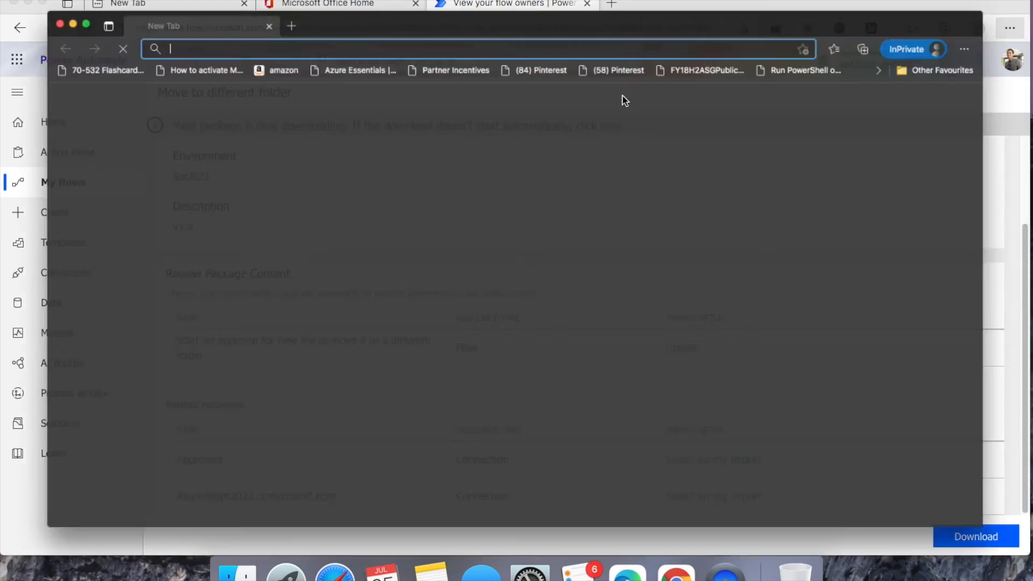
type("office.com")
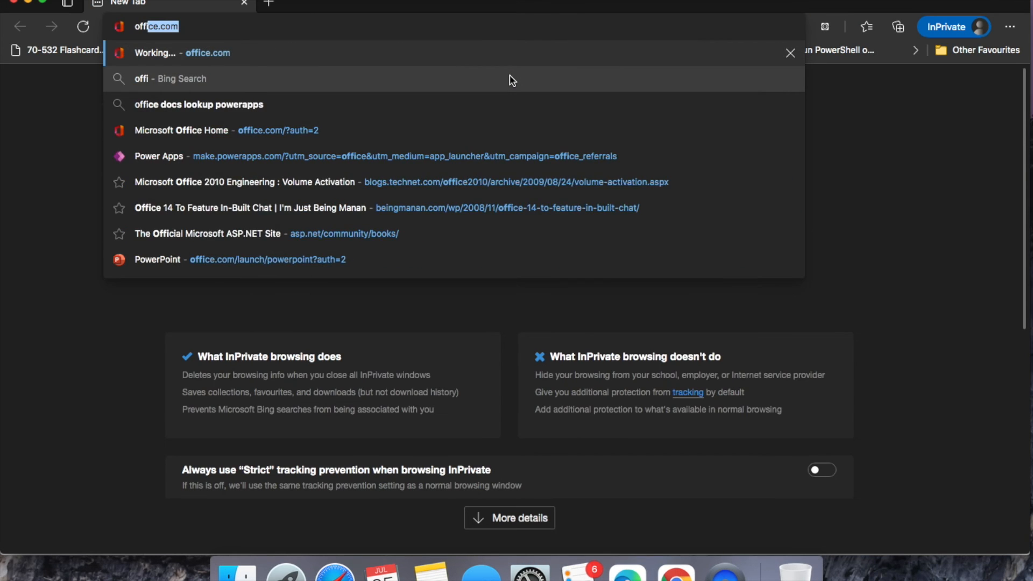
key("Return")
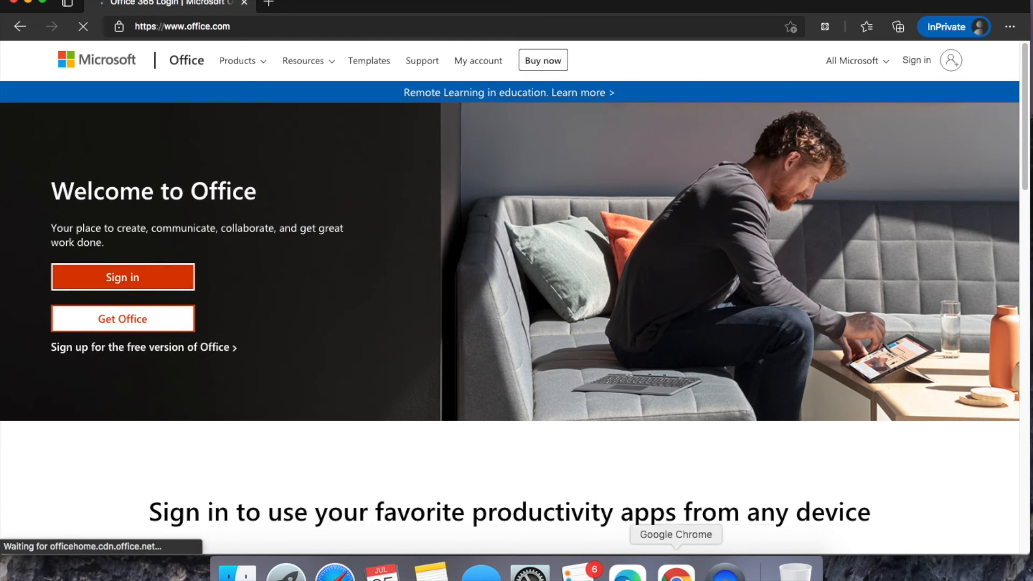
- Load office.com in Chrome under the second account and launch Power Automate from it
left_click(677, 571)
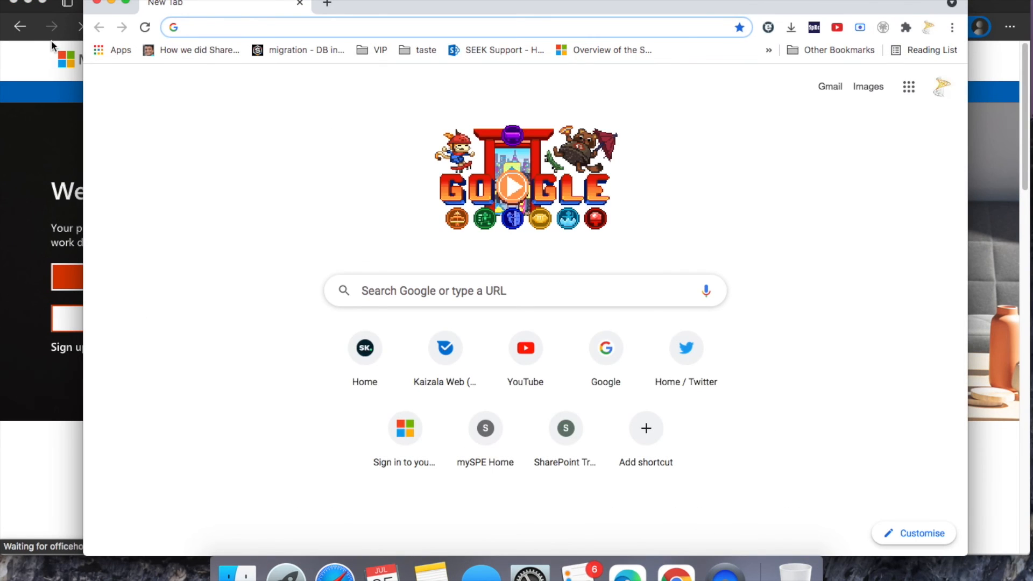
left_click_drag(82, 95, 1, 91)
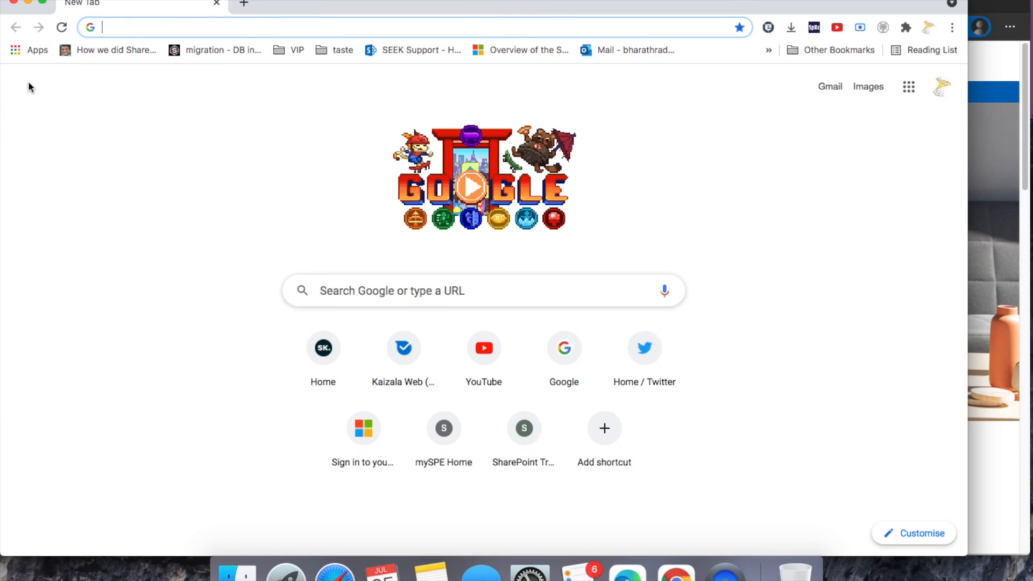
left_click(249, 29)
type("office.com")
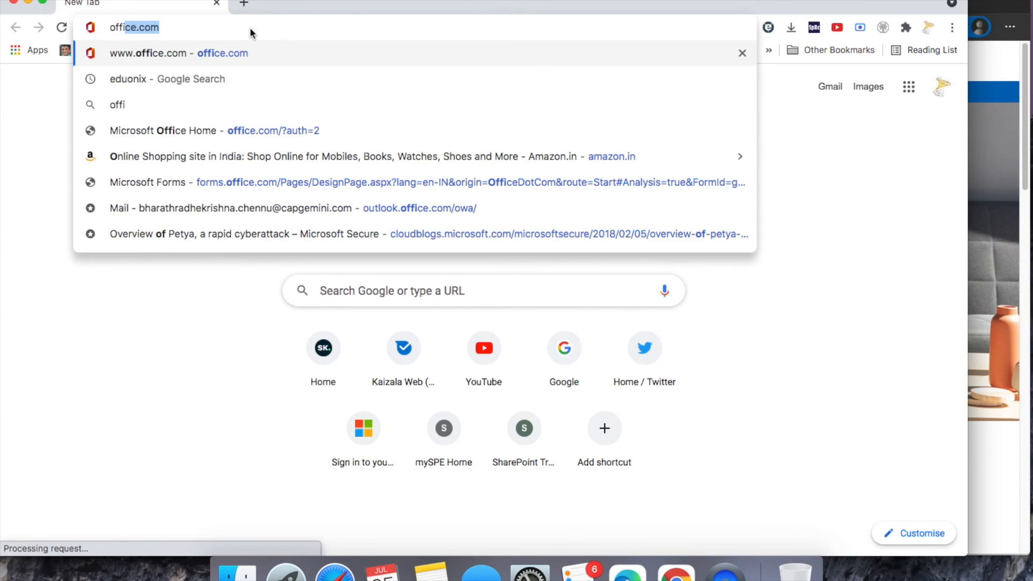
key("Return")
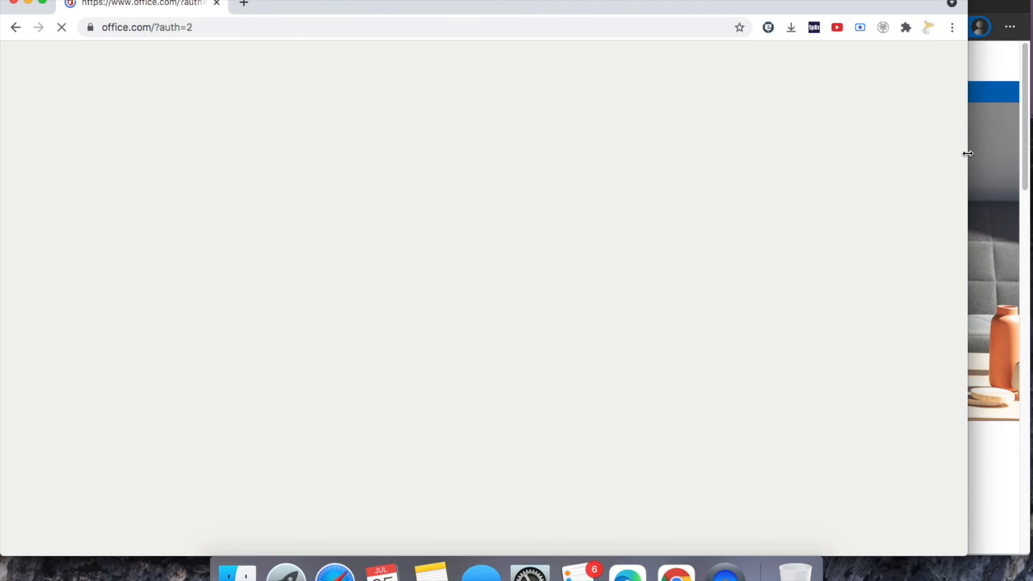
left_click_drag(968, 154, 1031, 154)
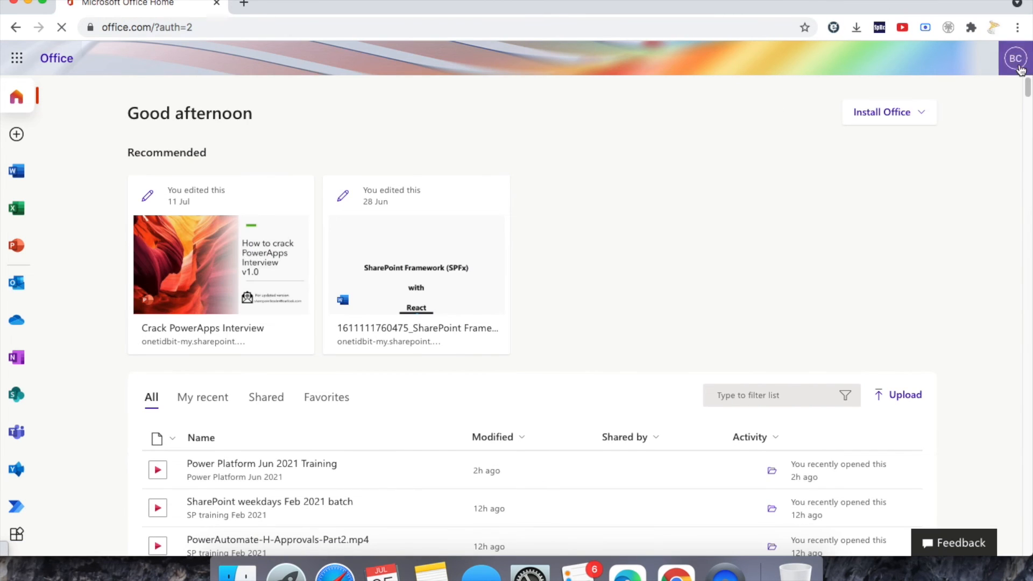
left_click(1020, 68)
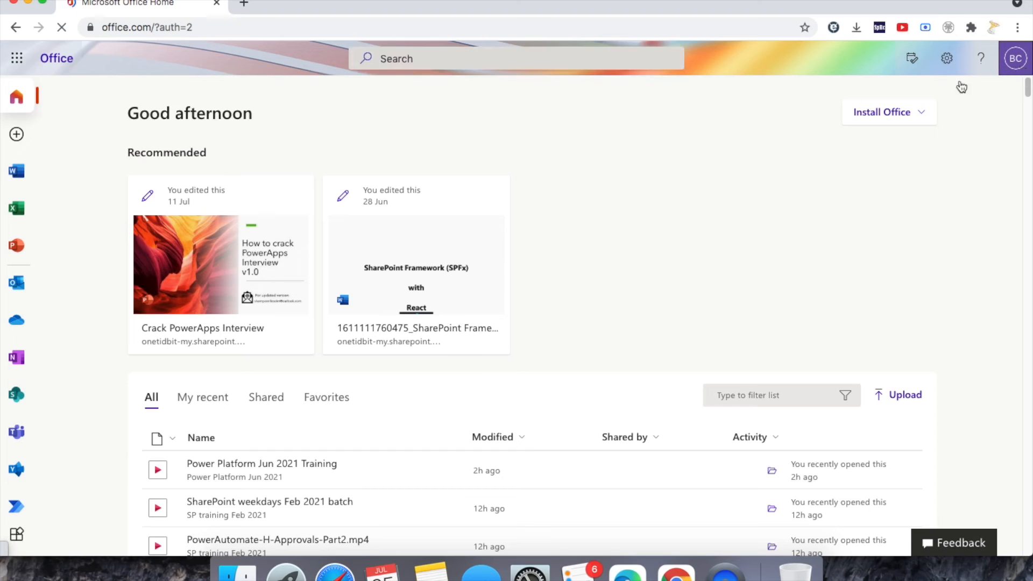
left_click(16, 511)
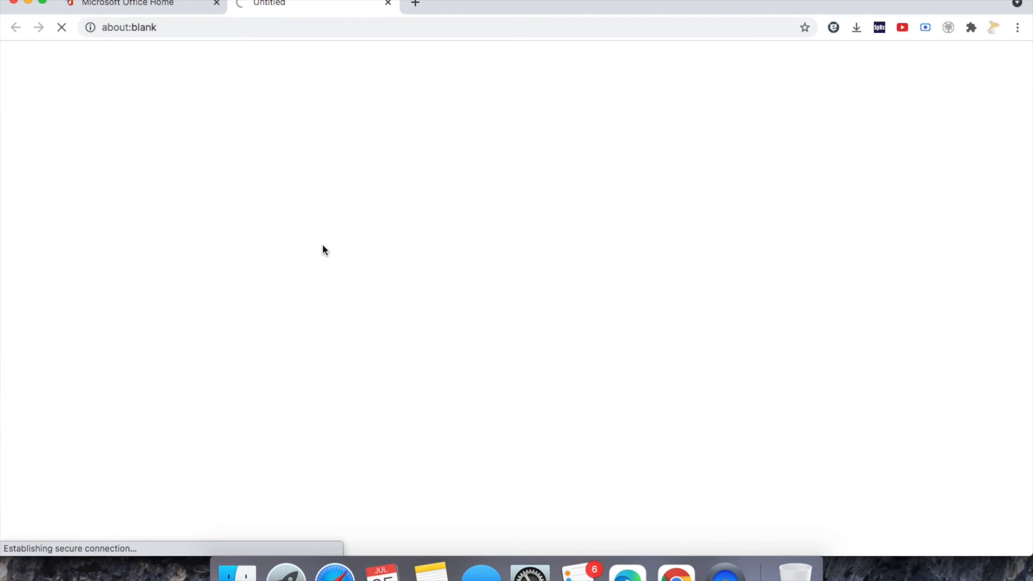
left_click_drag(2, 176, 233, 155)
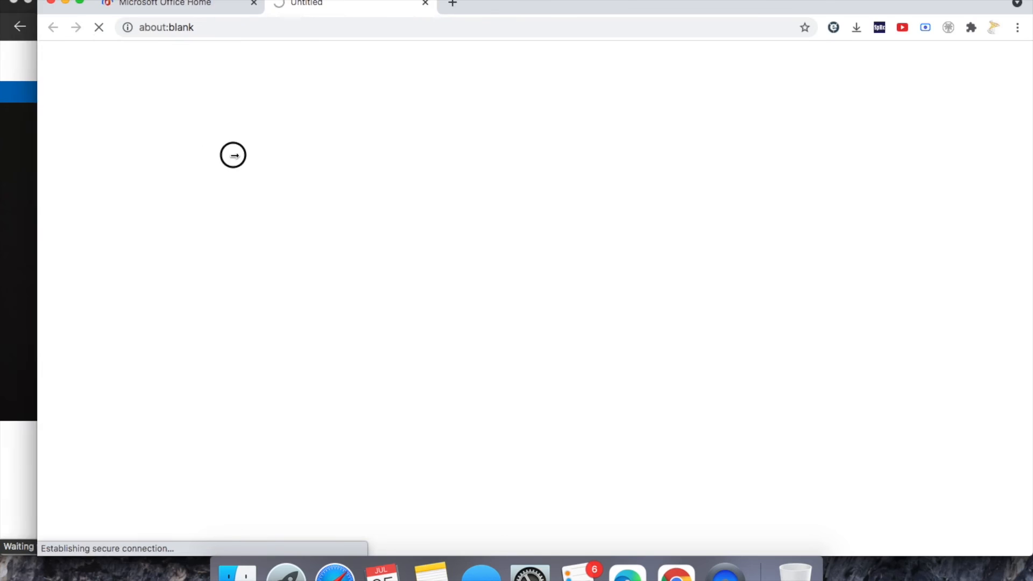
left_click(30, 3)
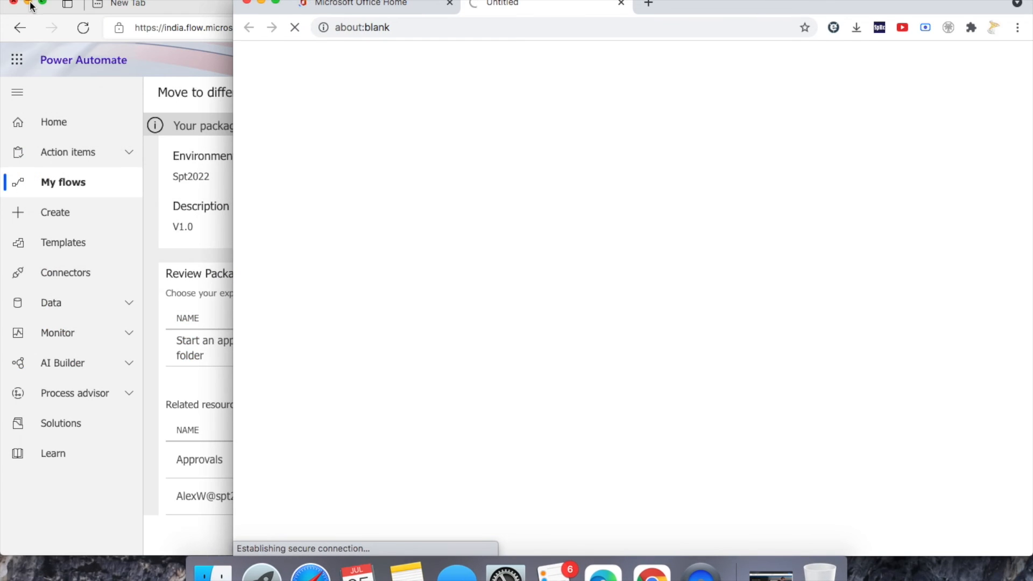
- Arrange the two Power Automate windows side by side and reload the second one
left_click(205, 64)
left_click_drag(1031, 81, 350, 102)
left_click(574, 100)
left_click_drag(232, 115, 356, 98)
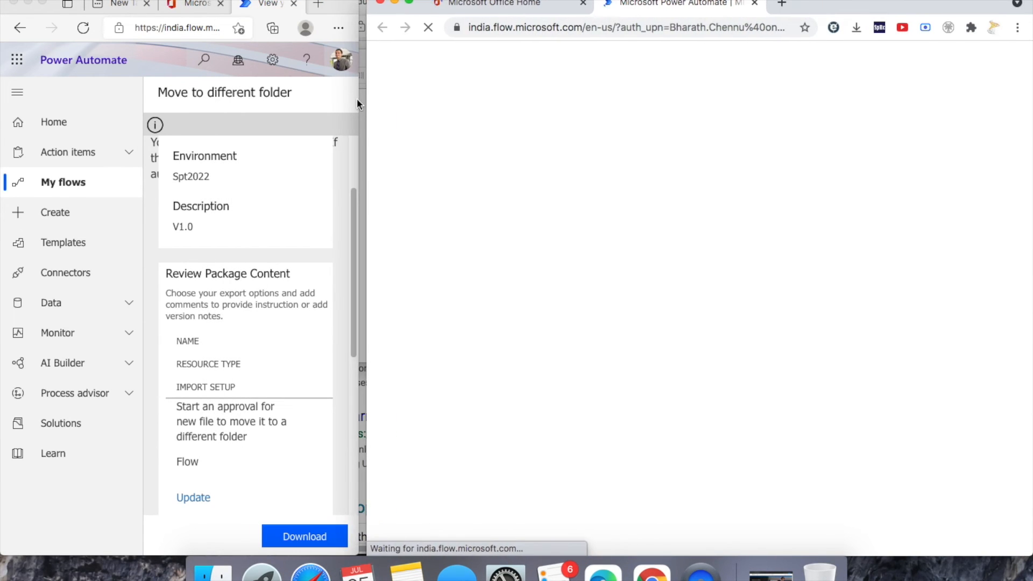
left_click(357, 101)
left_click_drag(357, 101, 579, 111)
left_click(669, 124)
left_click_drag(368, 149, 474, 141)
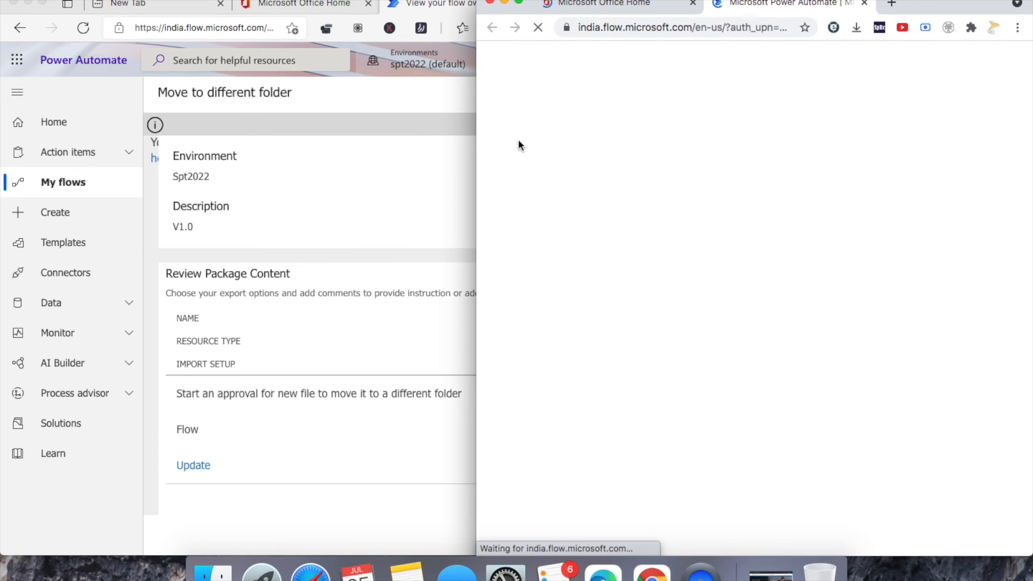
left_click(664, 28)
key("Return")
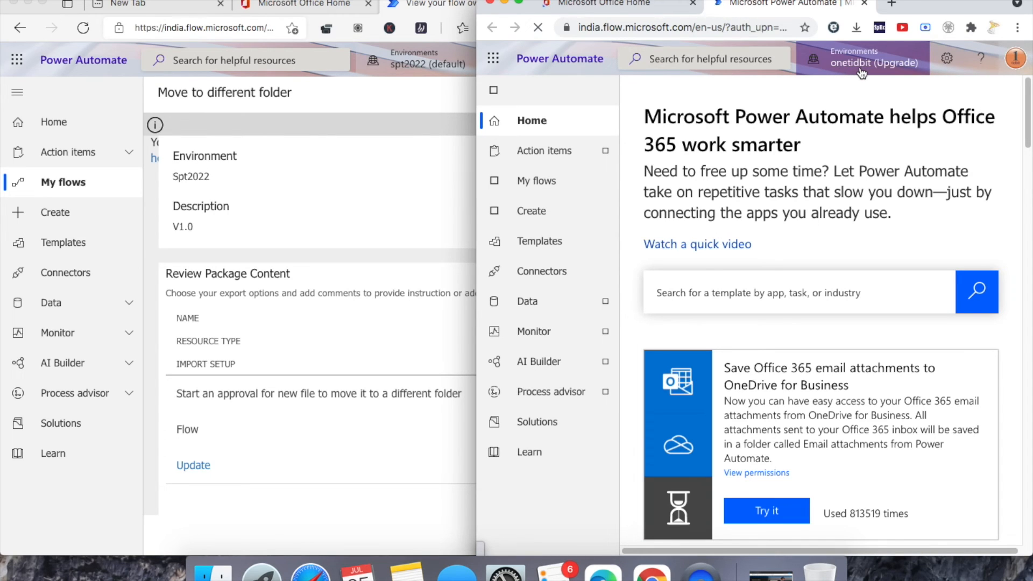
- In the second environment's window, go to My flows and start an import
left_click(395, 81)
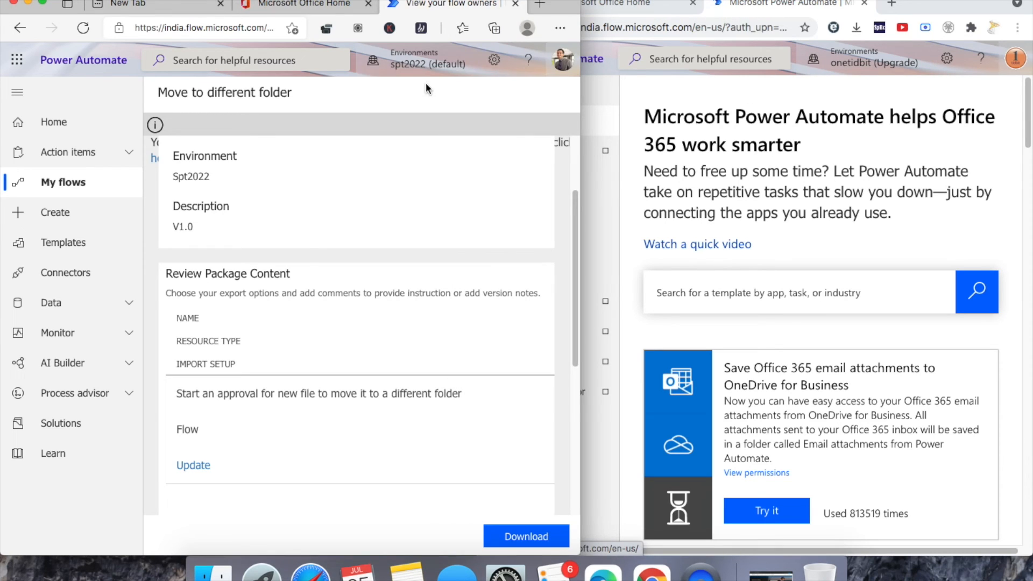
left_click(678, 87)
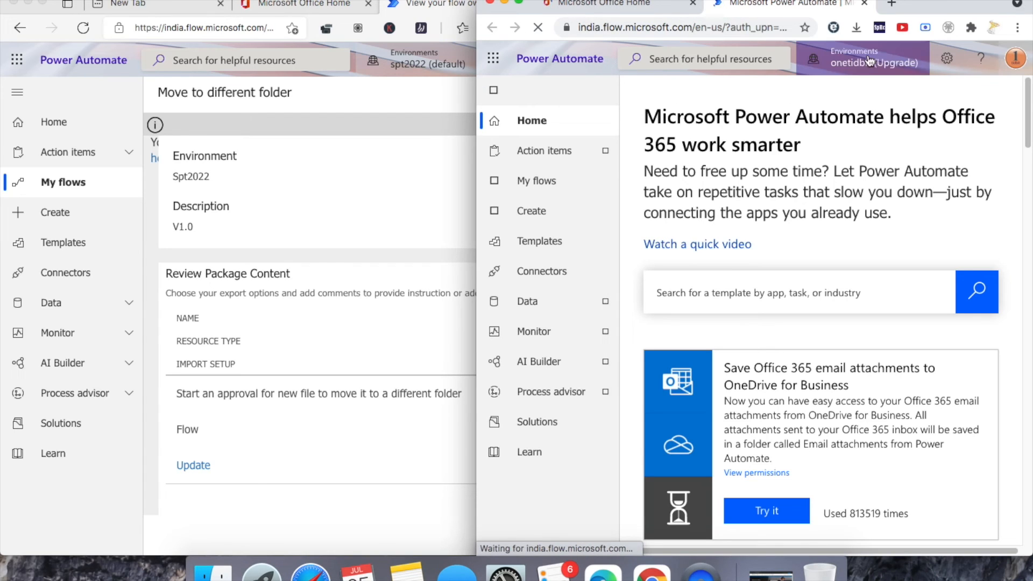
left_click(563, 189)
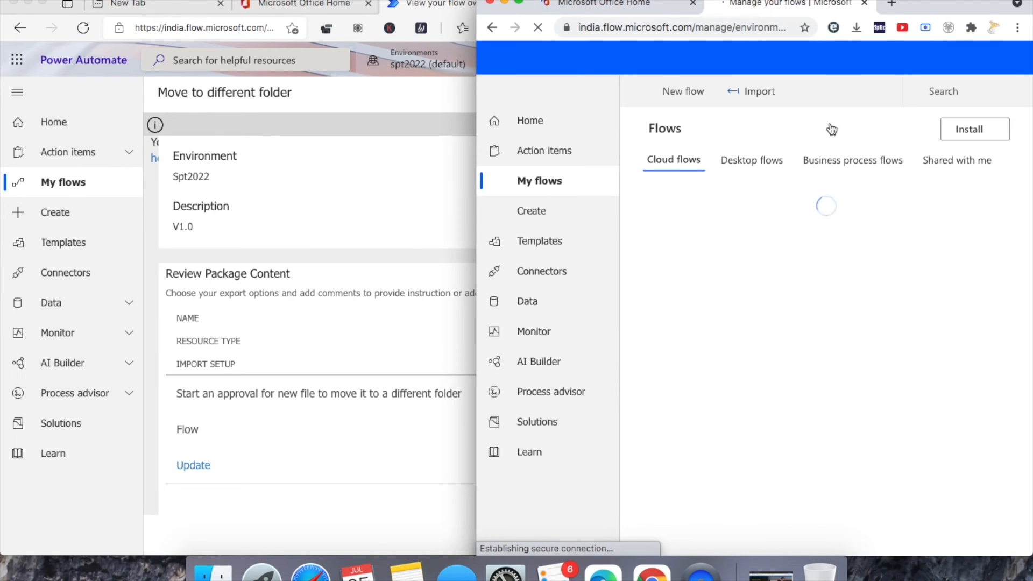
left_click(764, 92)
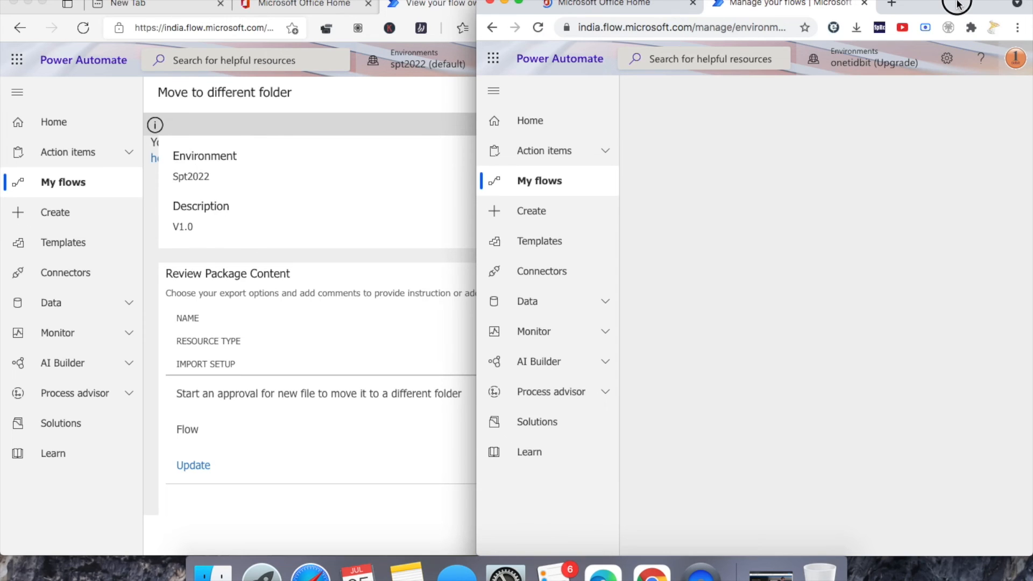
- Upload Movetodifferentfolder_20210725084445.zip from Downloads and scroll to its package content
left_click_drag(958, 4, 909, 5)
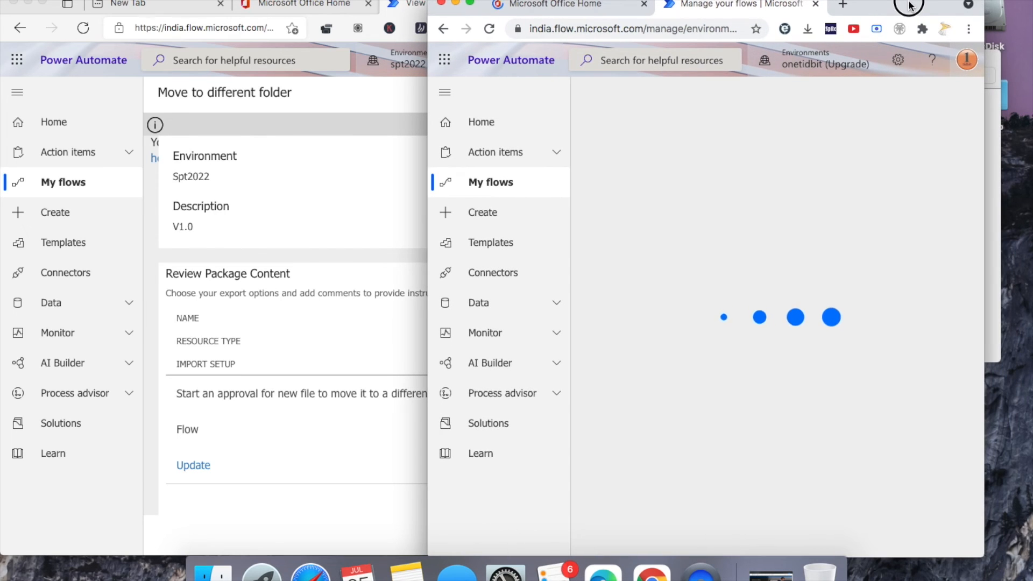
left_click_drag(985, 138, 1027, 129)
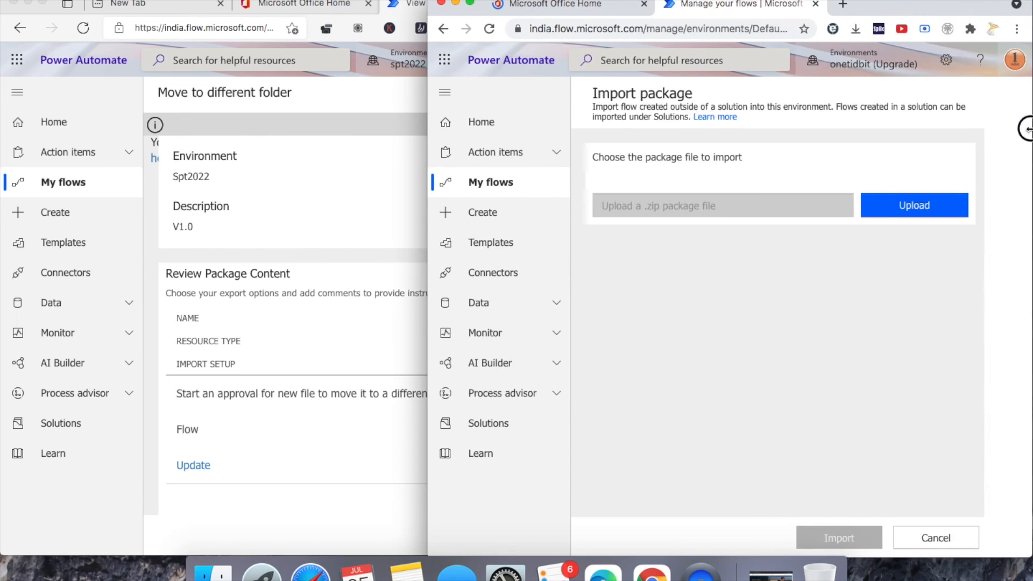
left_click(966, 211)
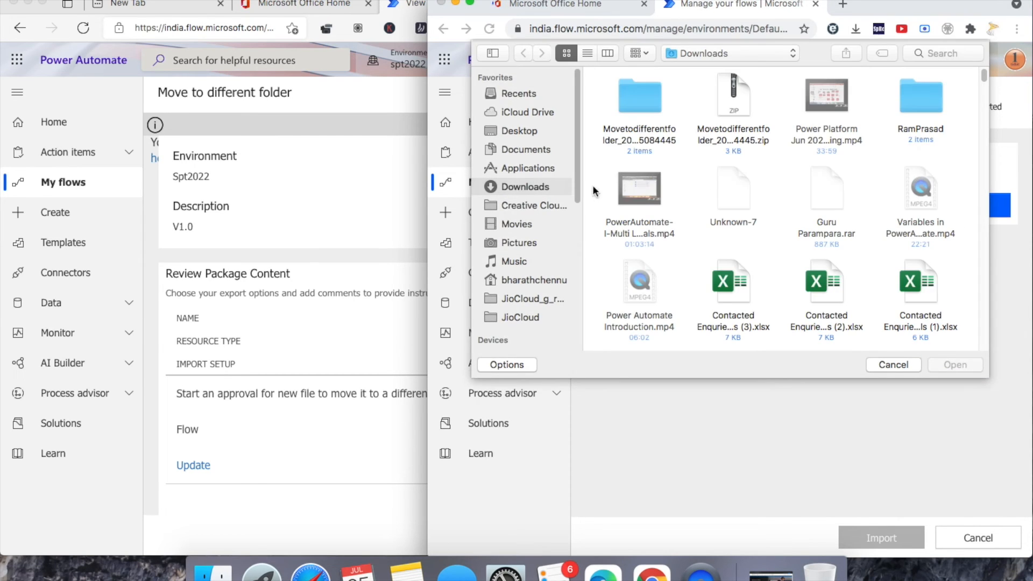
left_click(738, 98)
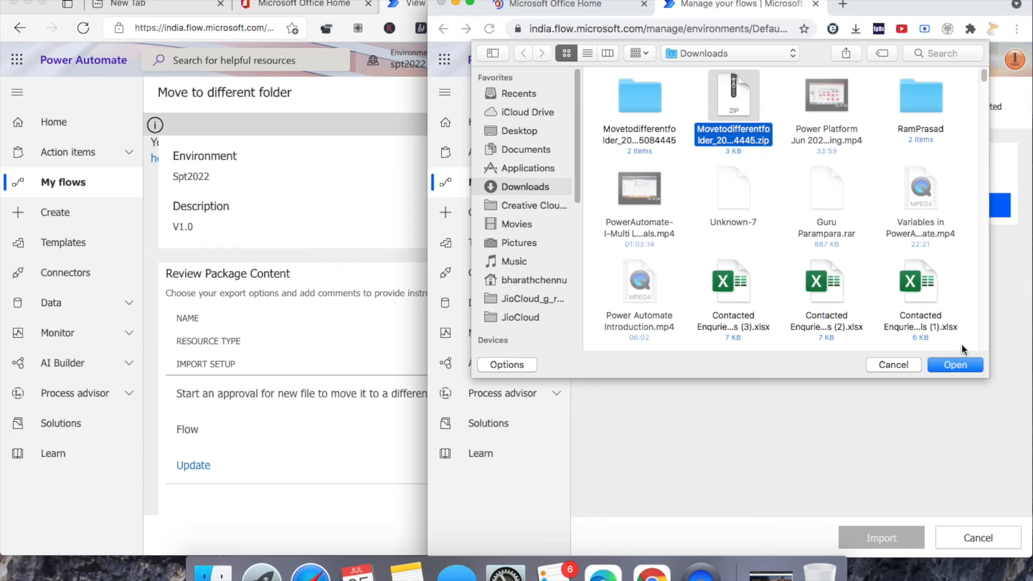
left_click(961, 366)
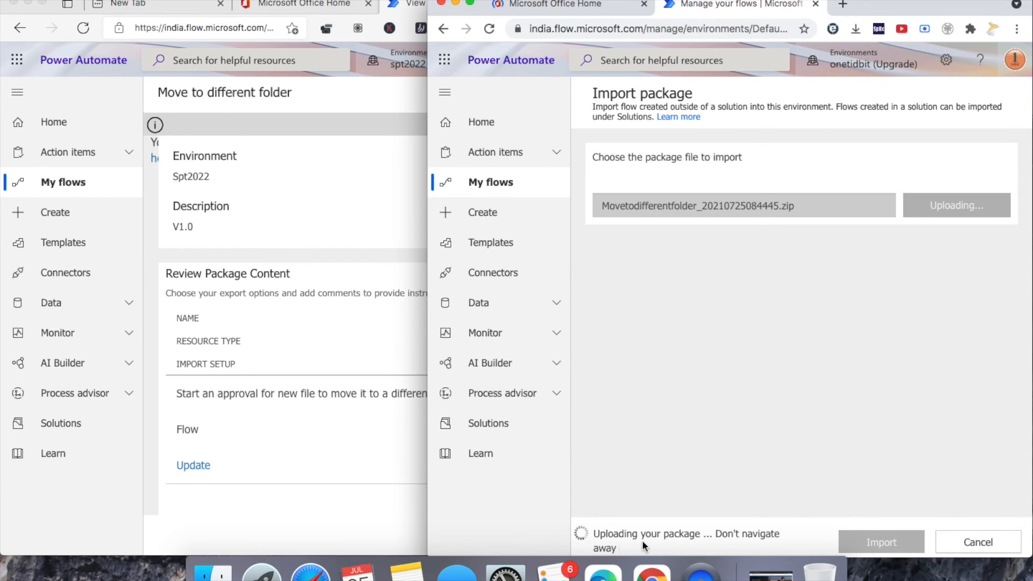
left_click_drag(951, 5, 939, 3)
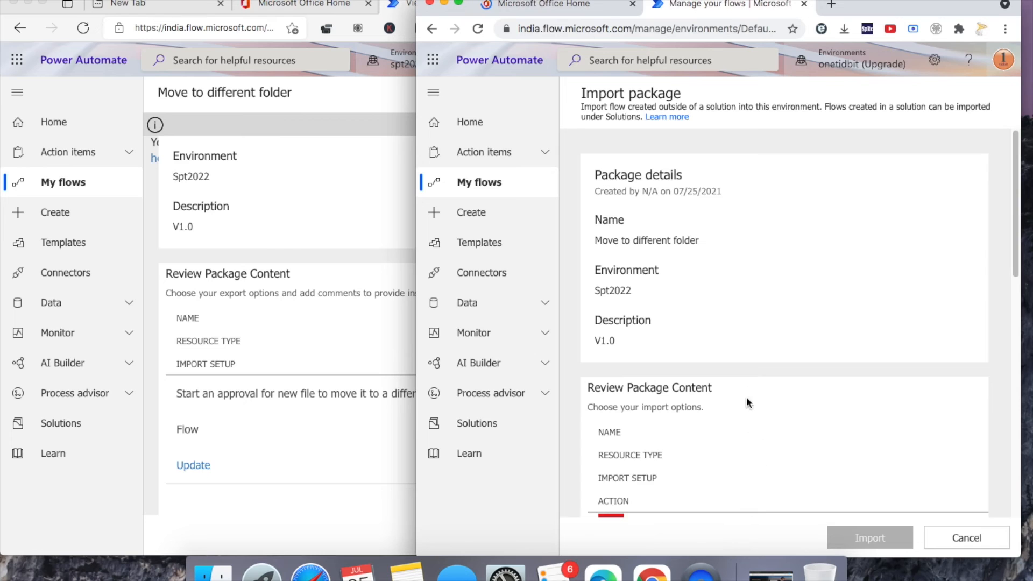
scroll(737, 382, "down", 4)
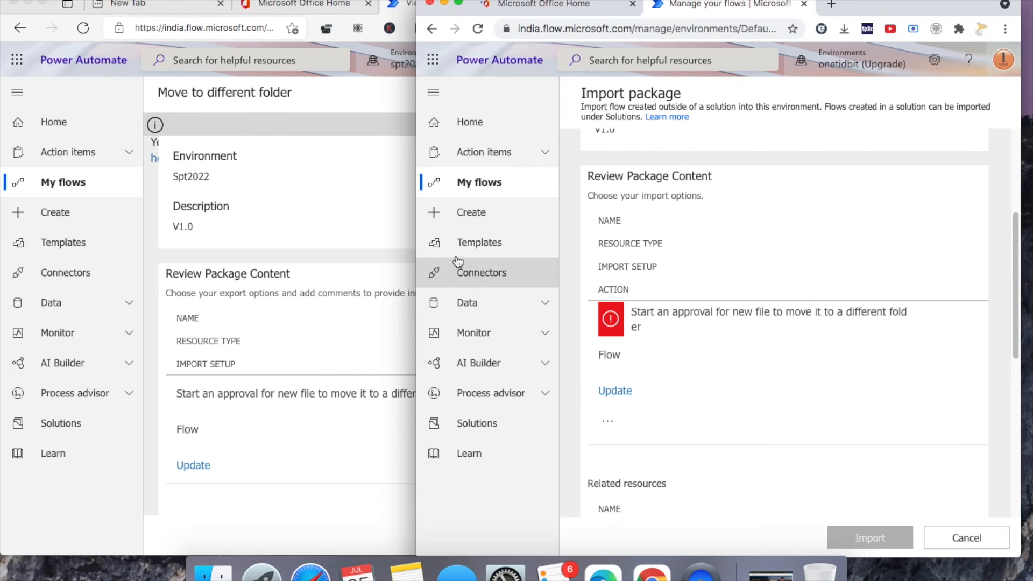
left_click_drag(417, 231, 144, 222)
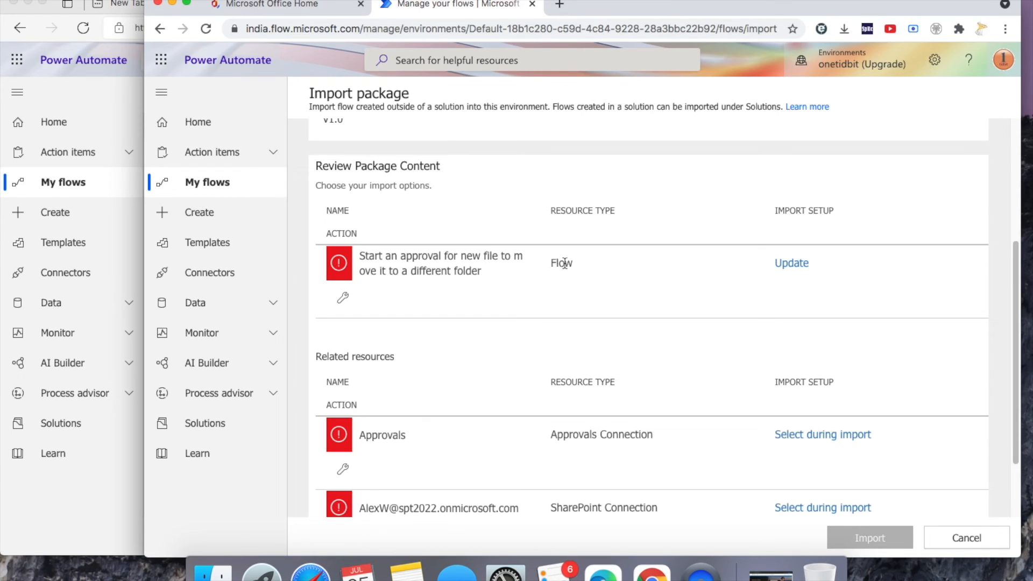
- Set the imported flow's setup to Create as new
left_click(786, 265)
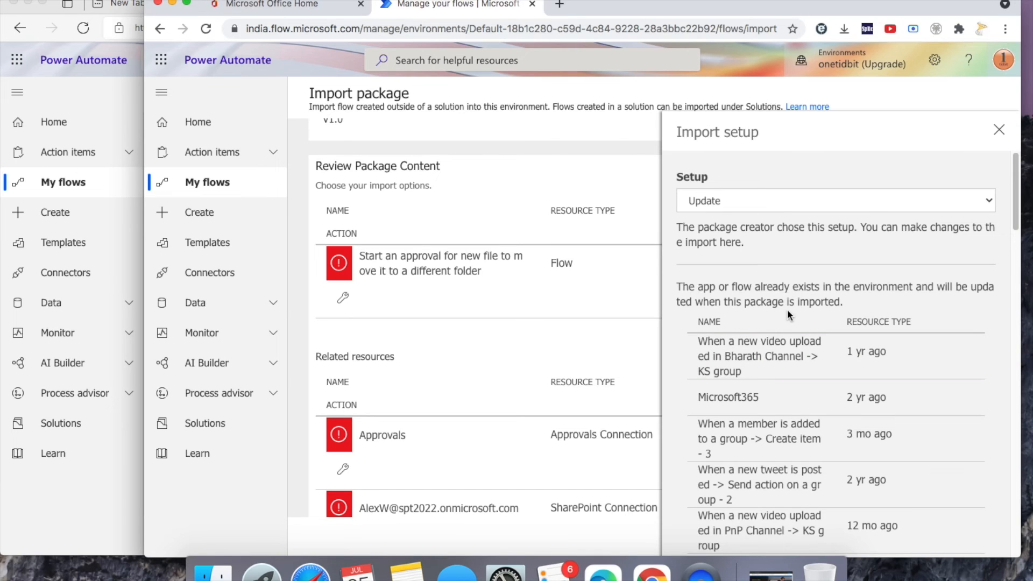
scroll(769, 425, "down", 15)
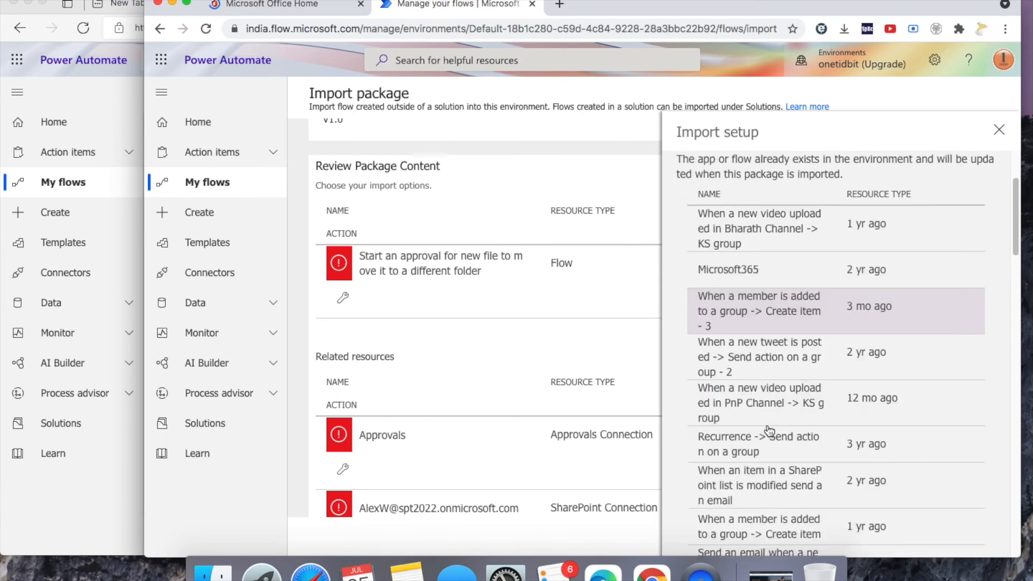
scroll(767, 428, "up", 15)
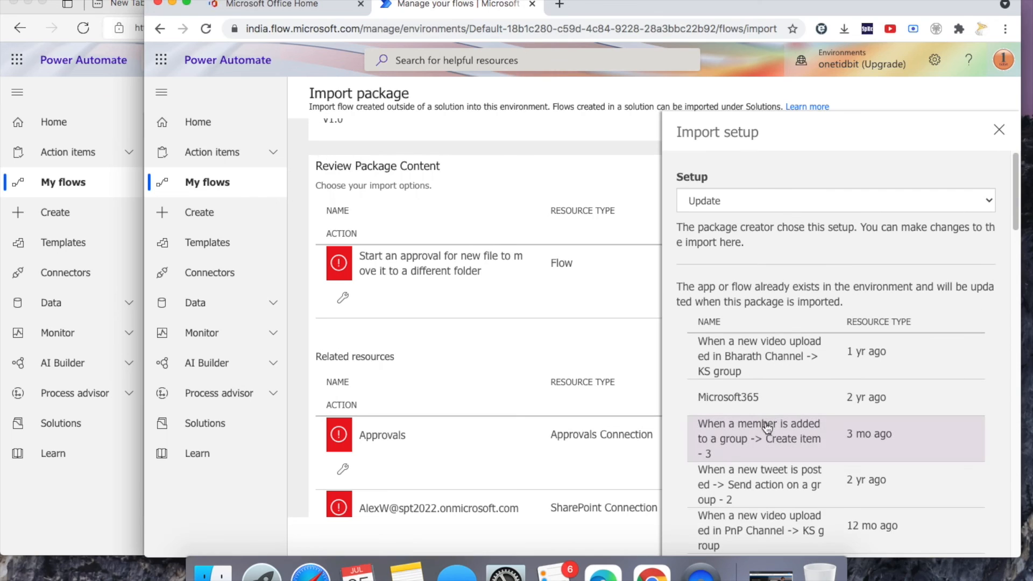
left_click(993, 203)
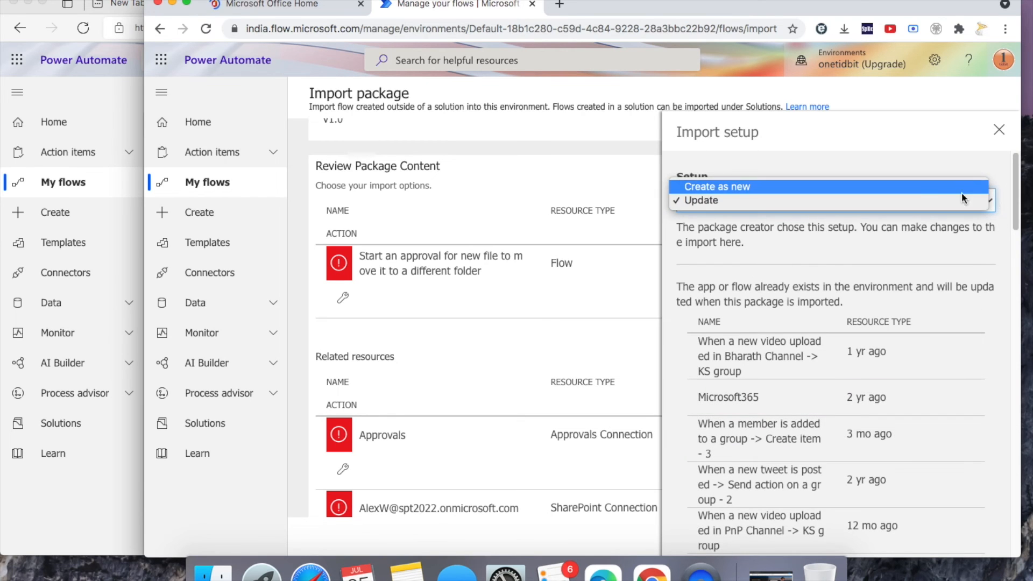
left_click(935, 188)
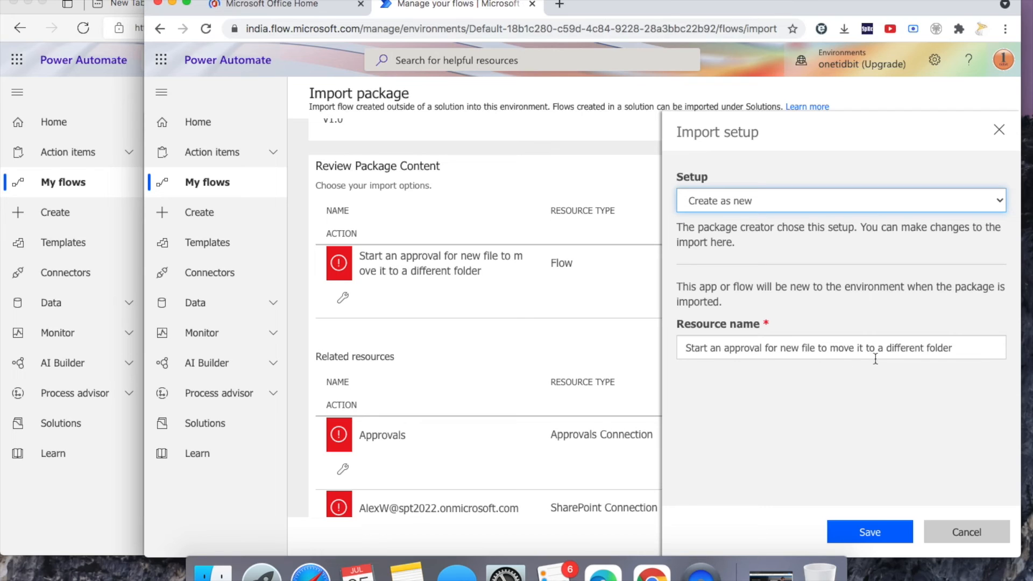
left_click(885, 533)
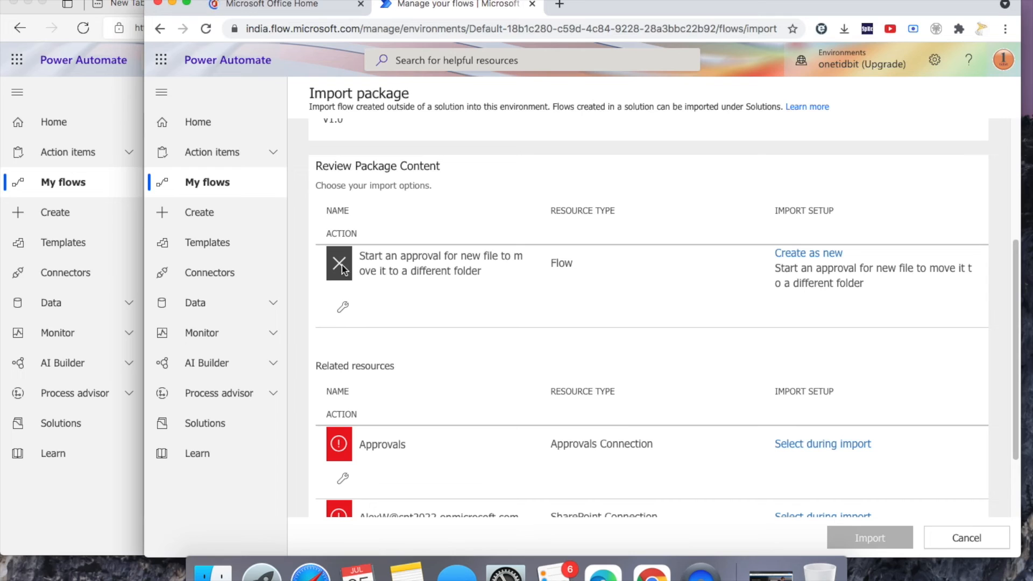
- Map the Approvals and SharePoint connections to existing connections
scroll(436, 390, "down", 1)
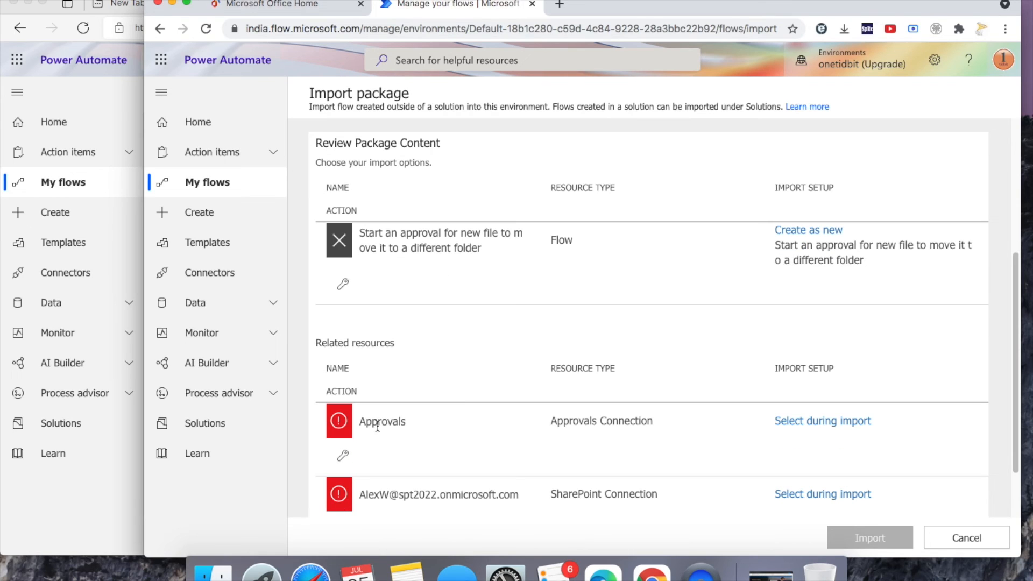
left_click(835, 422)
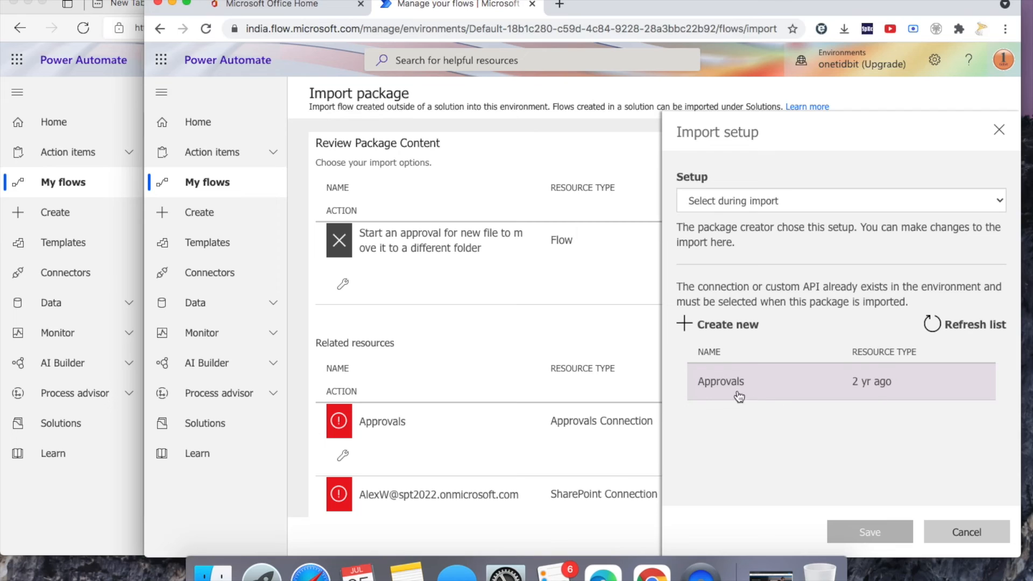
left_click(882, 382)
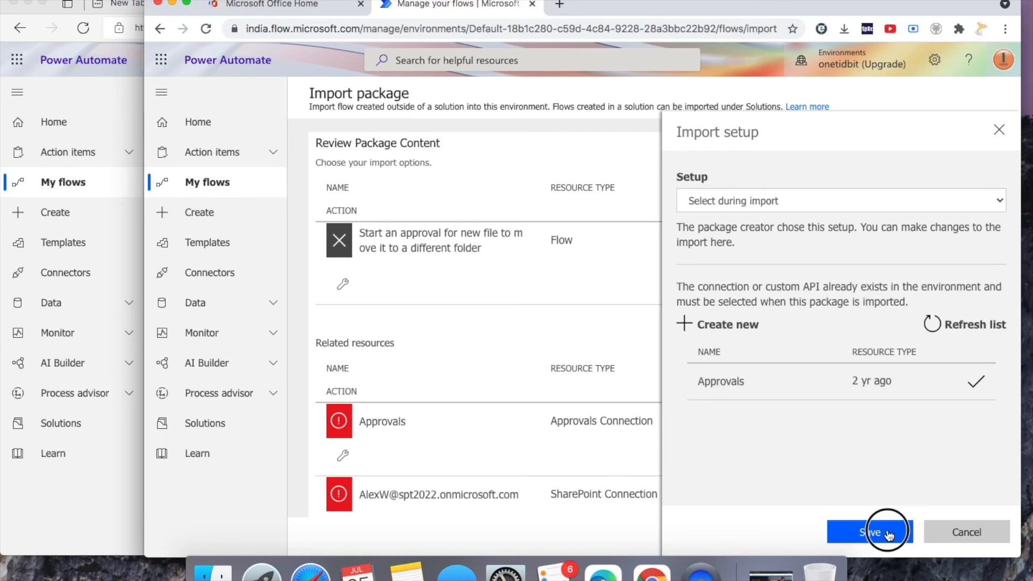
left_click(887, 534)
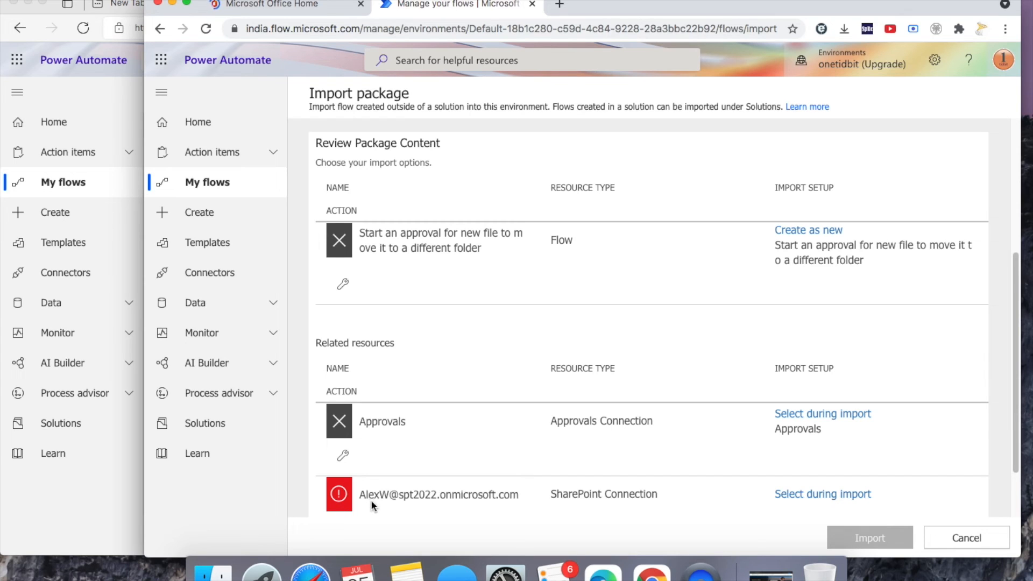
left_click(836, 494)
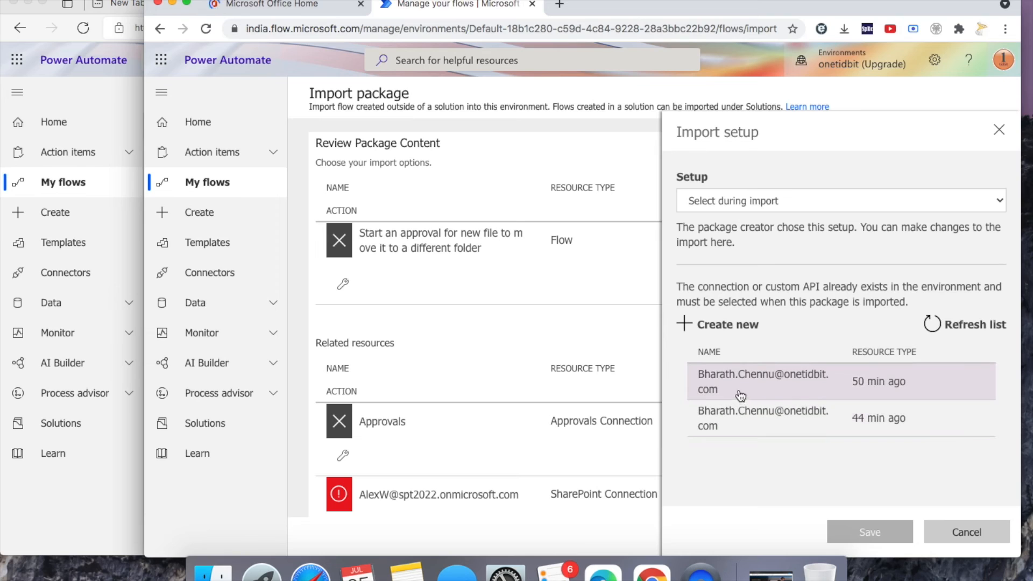
left_click(799, 396)
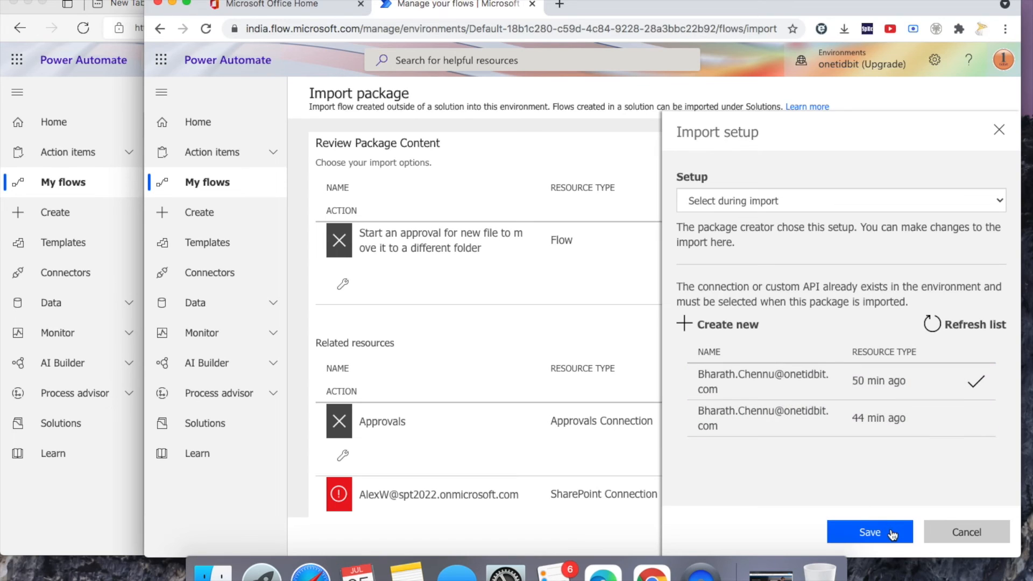
left_click(869, 531)
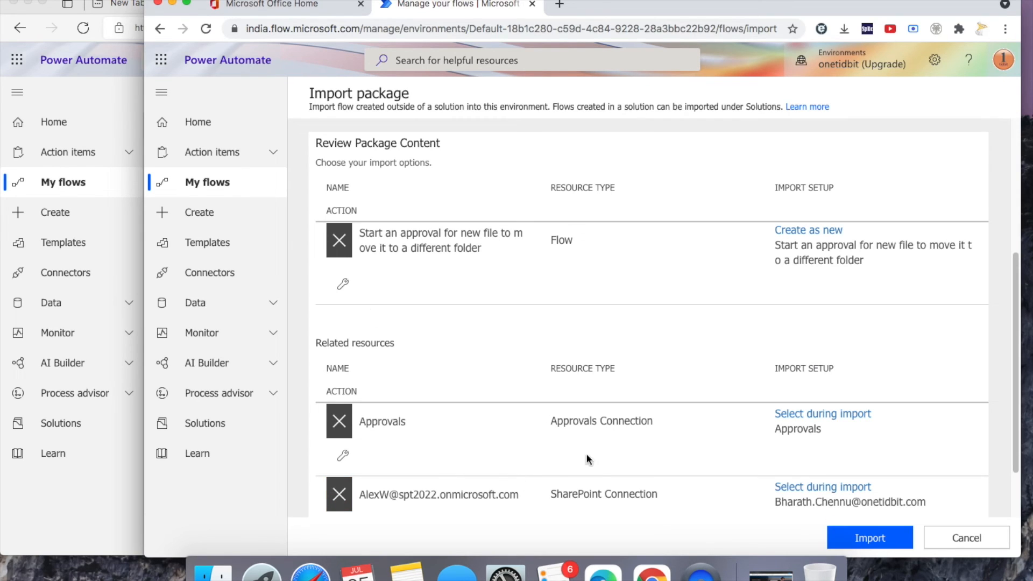
- Import the package, review the imported resources, and open the imported approval flow
left_click(884, 538)
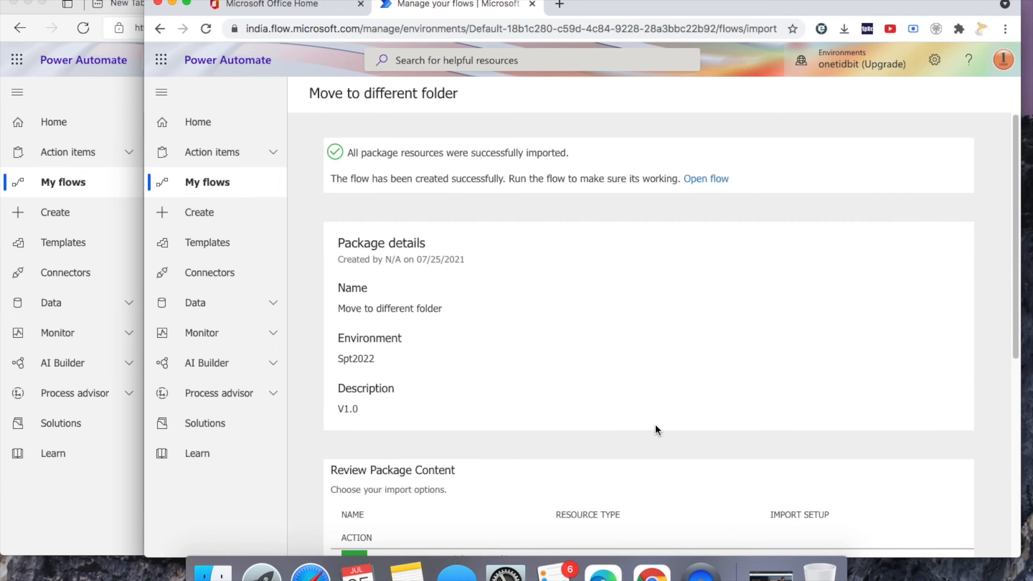
scroll(586, 398, "down", 5)
scroll(366, 361, "down", 2)
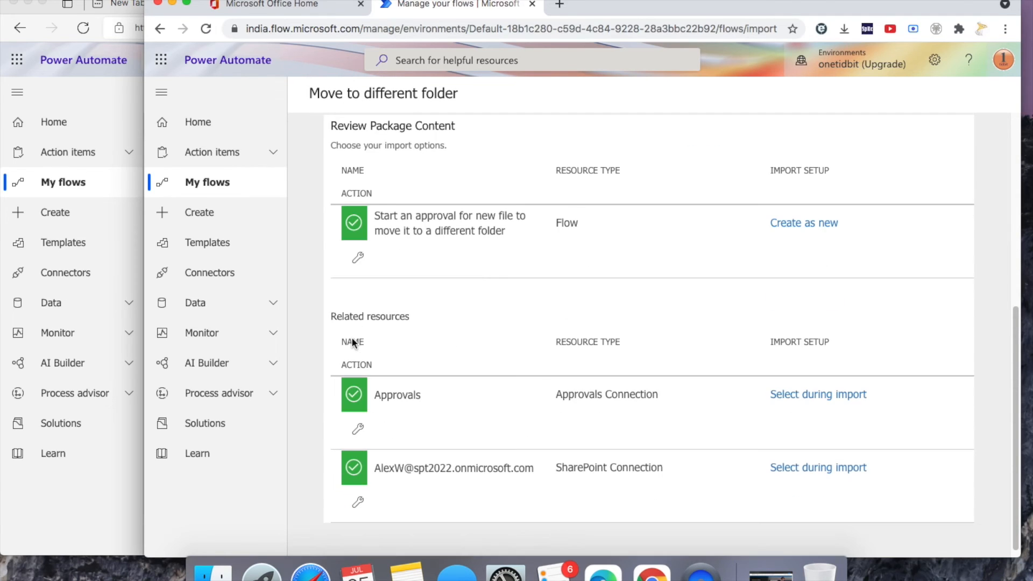
scroll(369, 372, "up", 6)
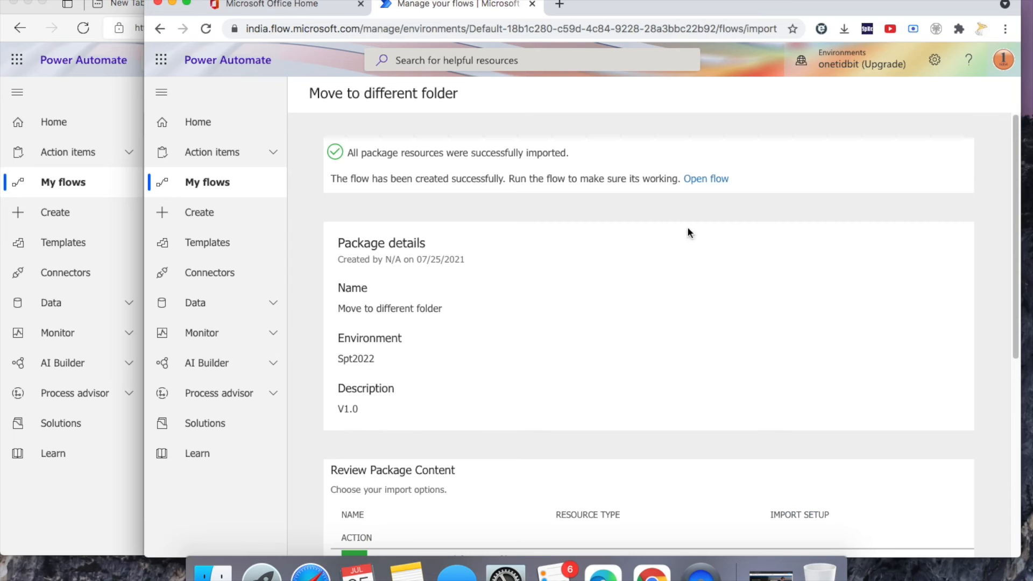
left_click(708, 180)
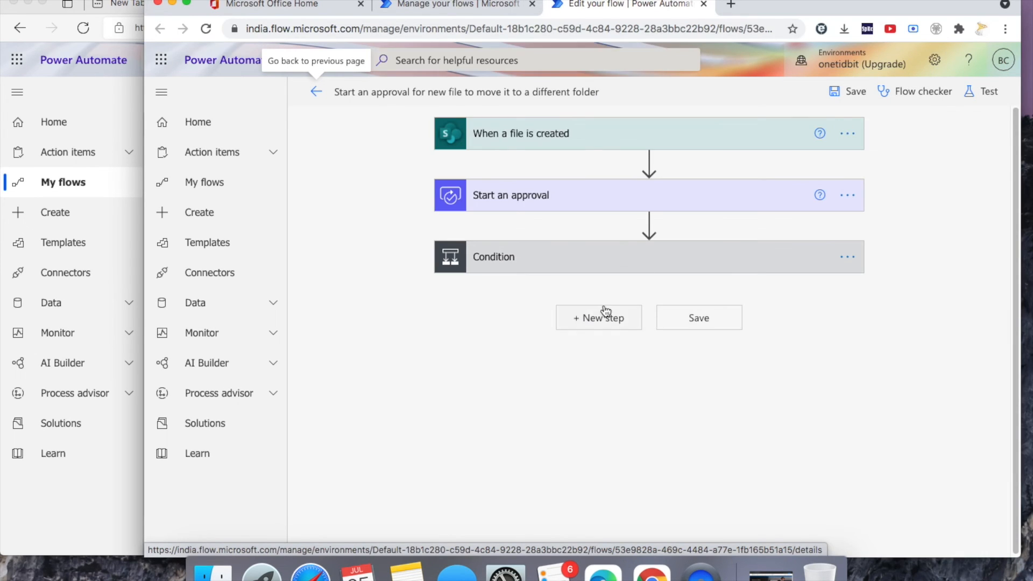
- Expand the Condition, Delete file, Create file, approval and file-created trigger cards to review their settings
left_click(611, 256)
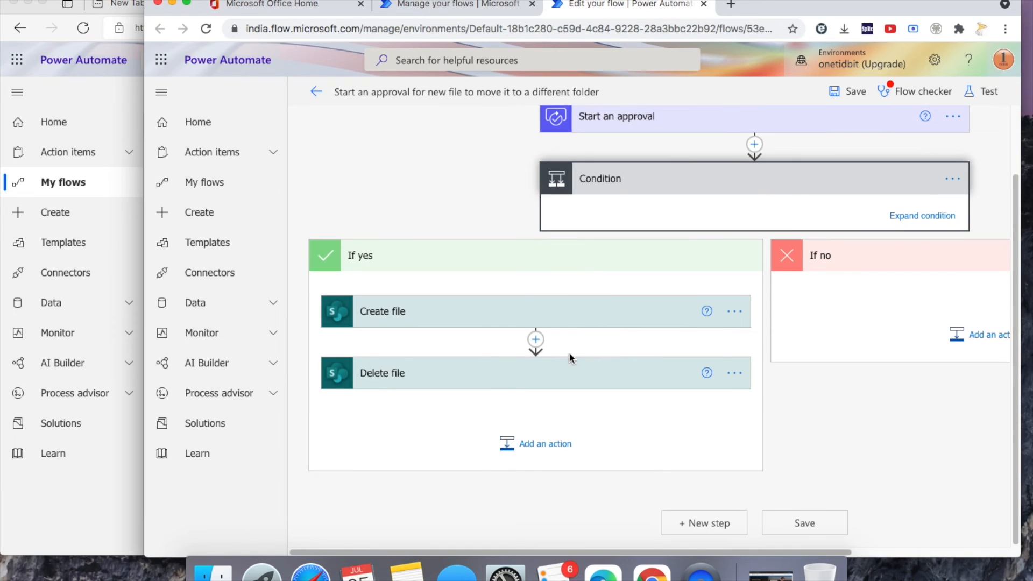
left_click(574, 371)
left_click(601, 322)
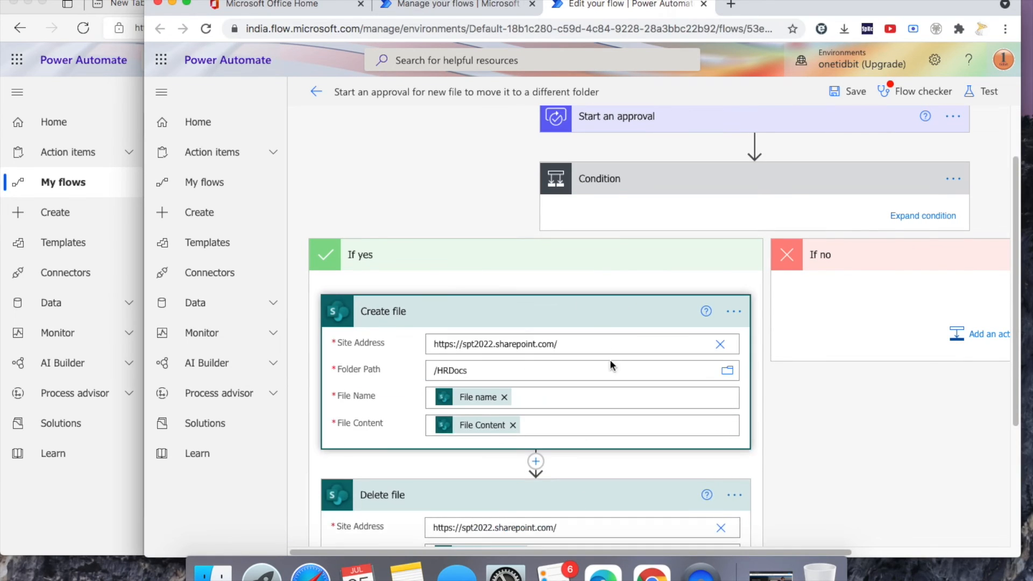
scroll(608, 364, "down", 2)
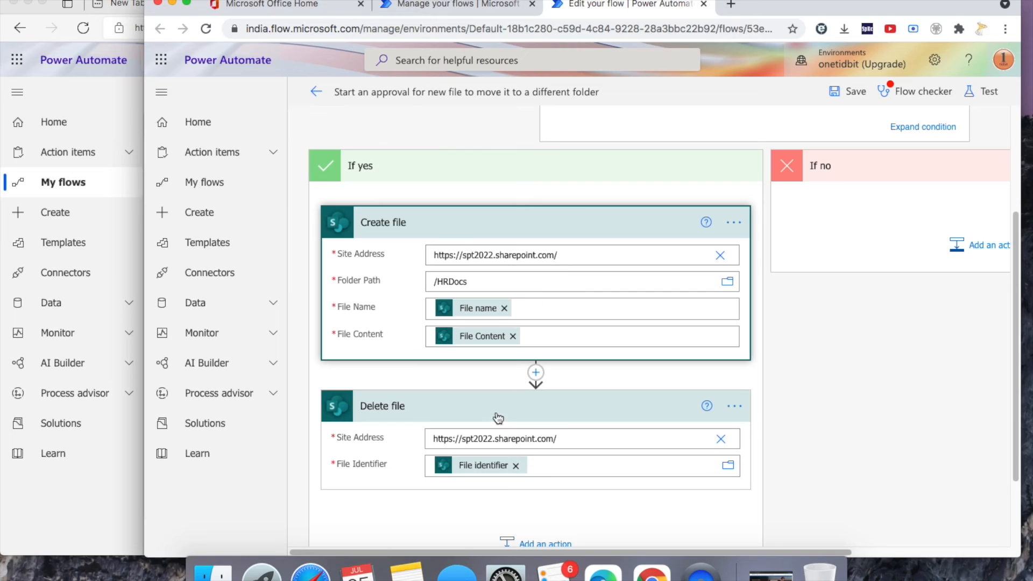
scroll(612, 404, "up", 4)
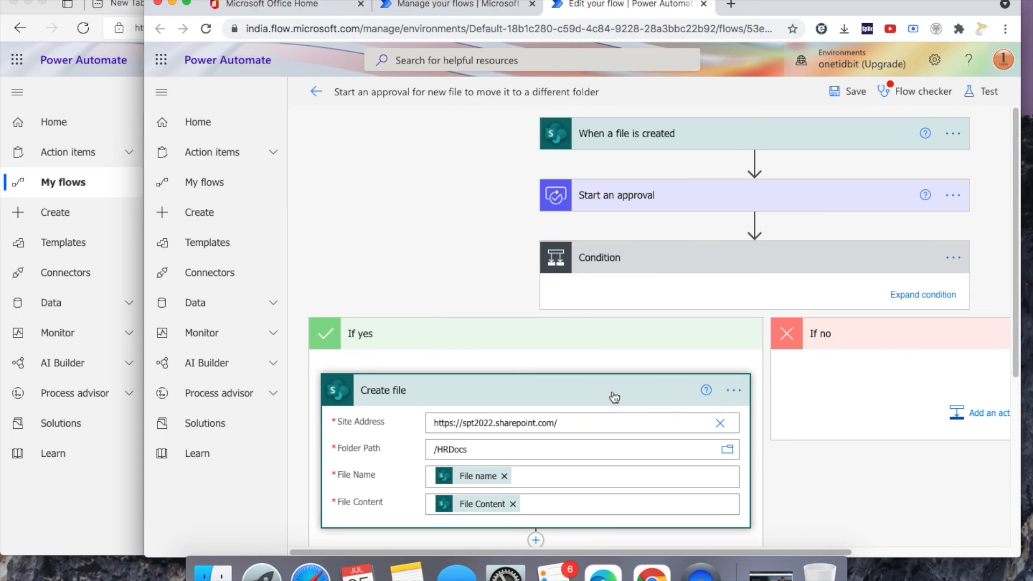
left_click(672, 204)
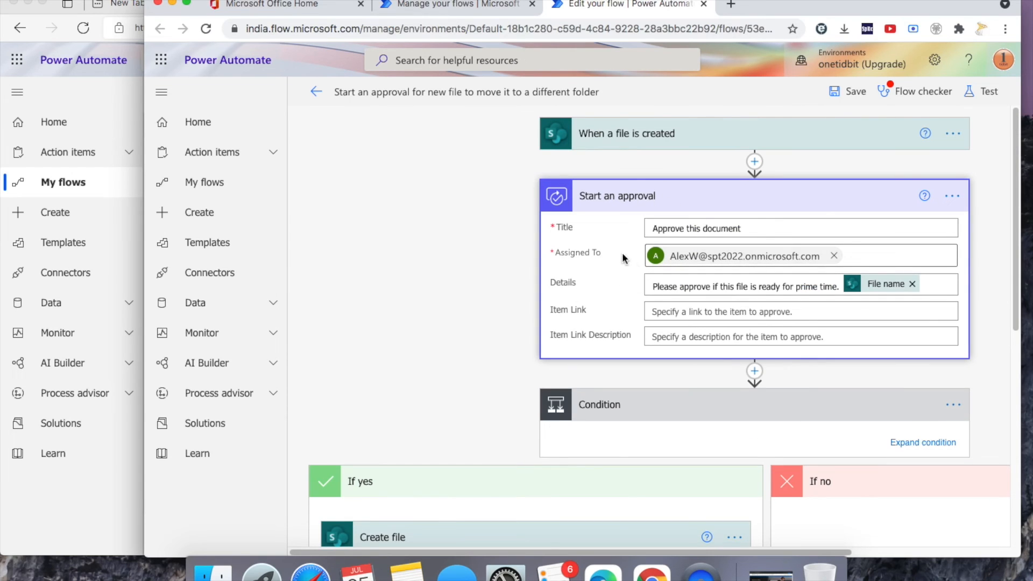
left_click(687, 143)
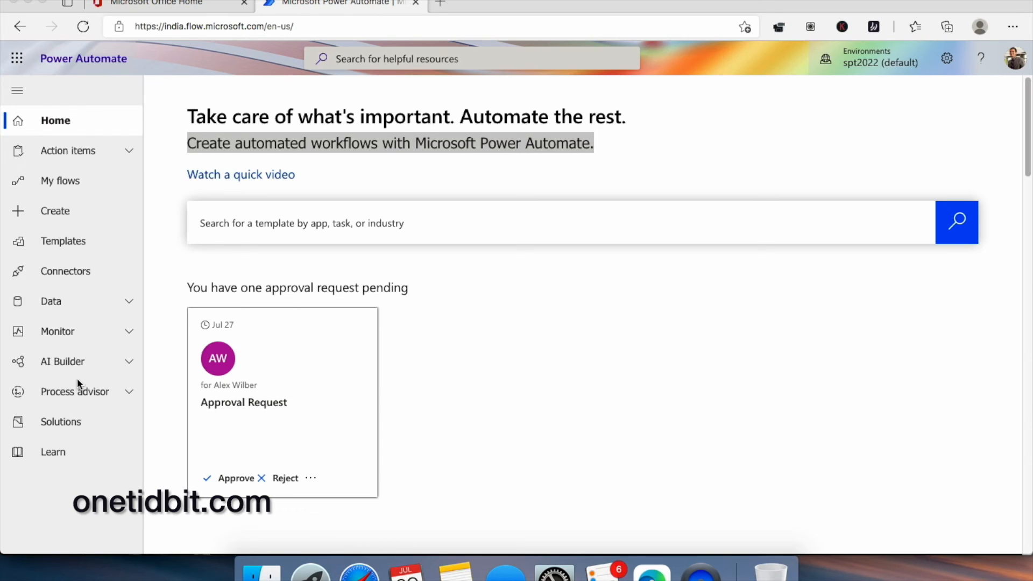
- Go to the Solutions page listing eight solutions and begin a new solution
left_click(61, 421)
left_click(60, 421)
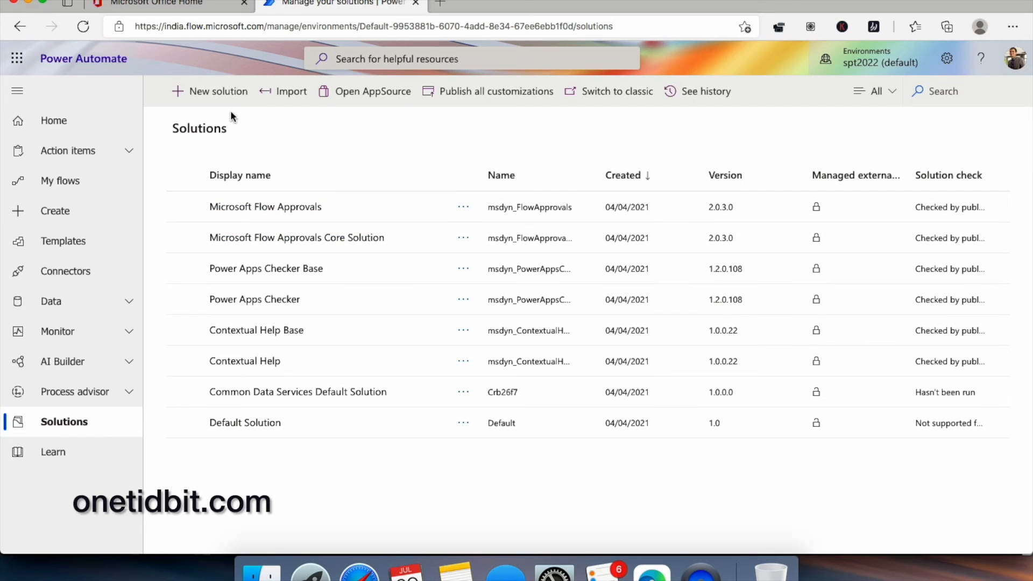
left_click(220, 100)
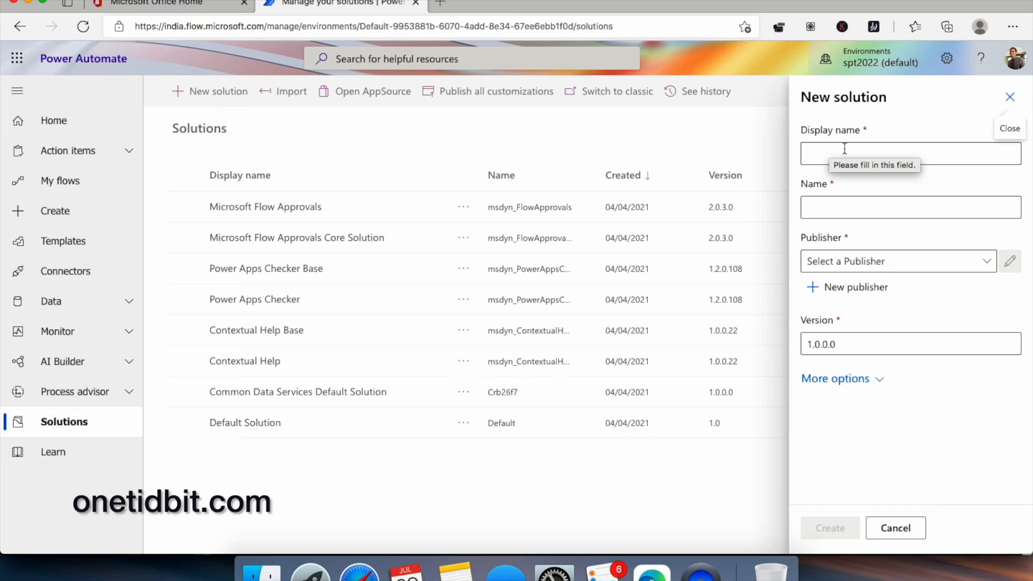
- Create solution MYNEWSOLUTION, version 1.0.0.0, with the organisation's default publisher
left_click(988, 262)
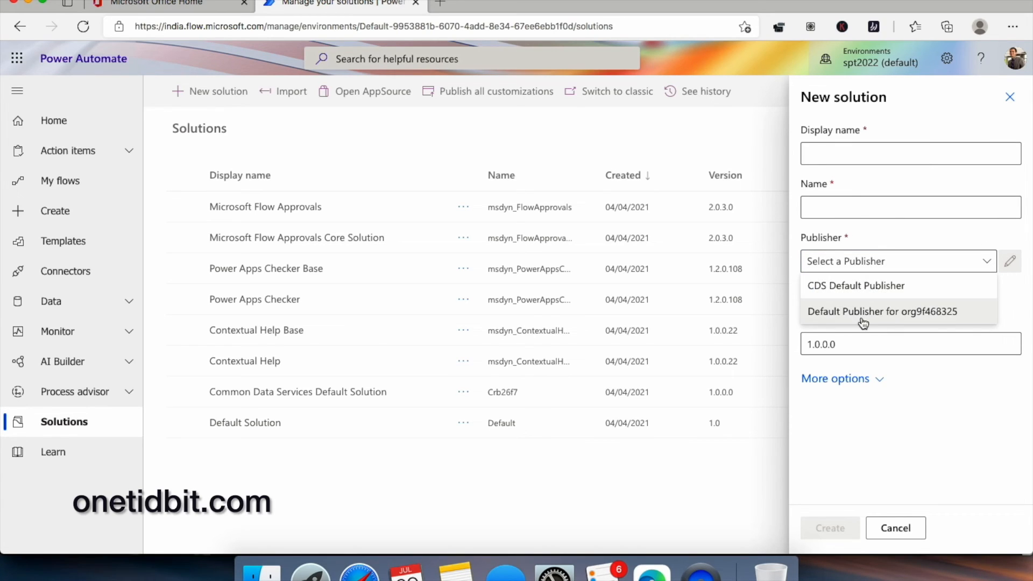
left_click(871, 312)
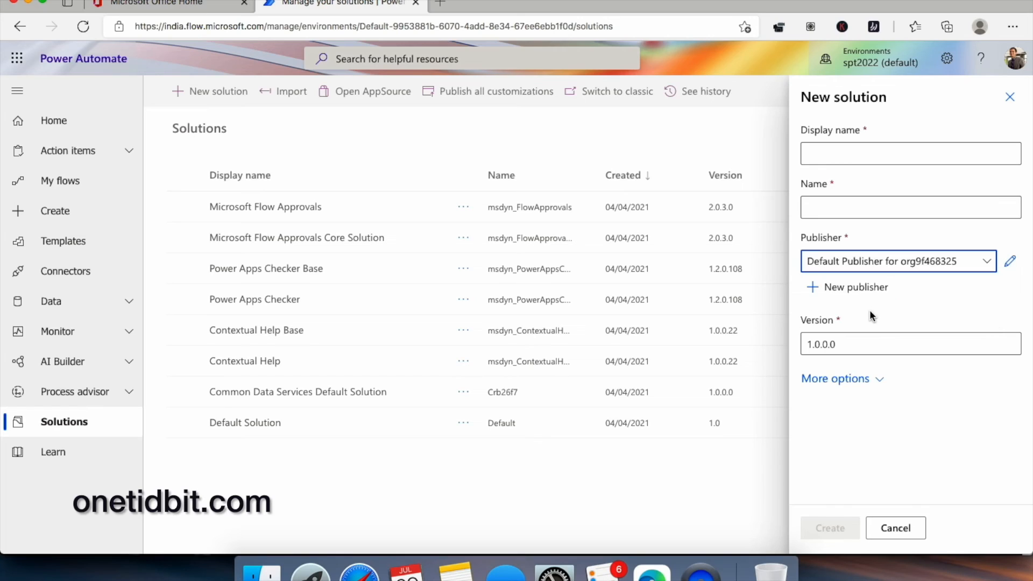
left_click(861, 158)
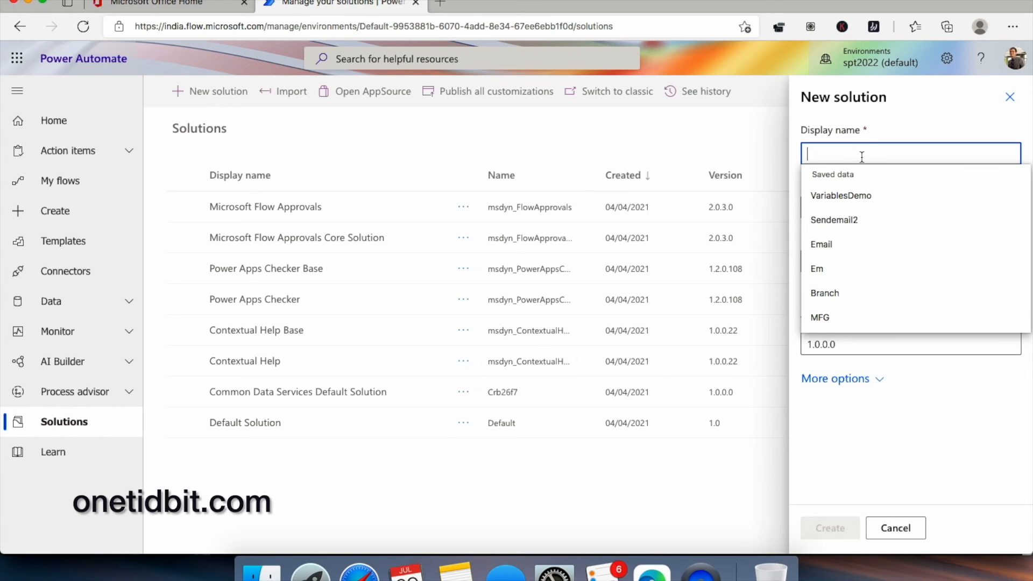
type("MYNEWSOLUTION")
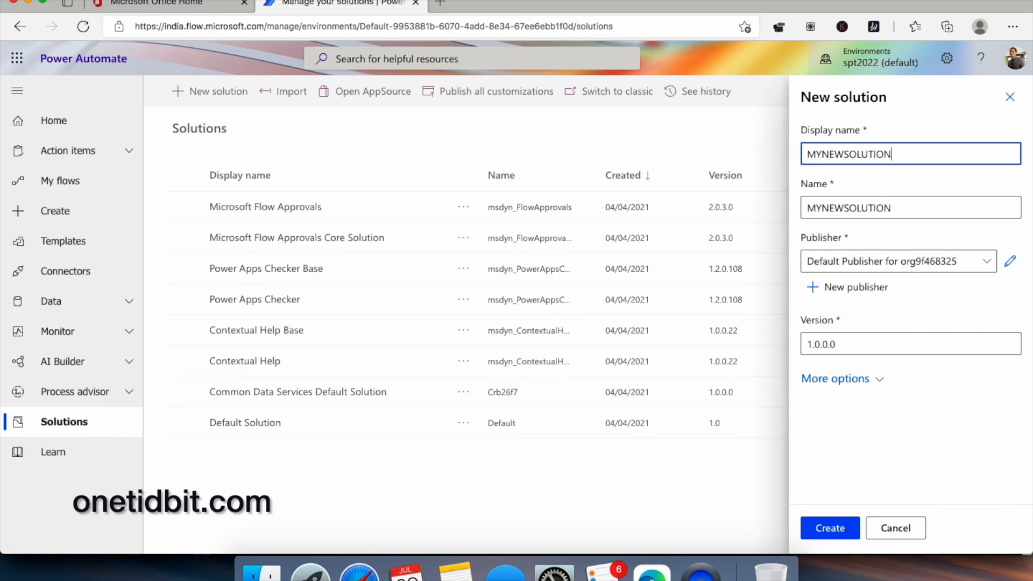
left_click(834, 530)
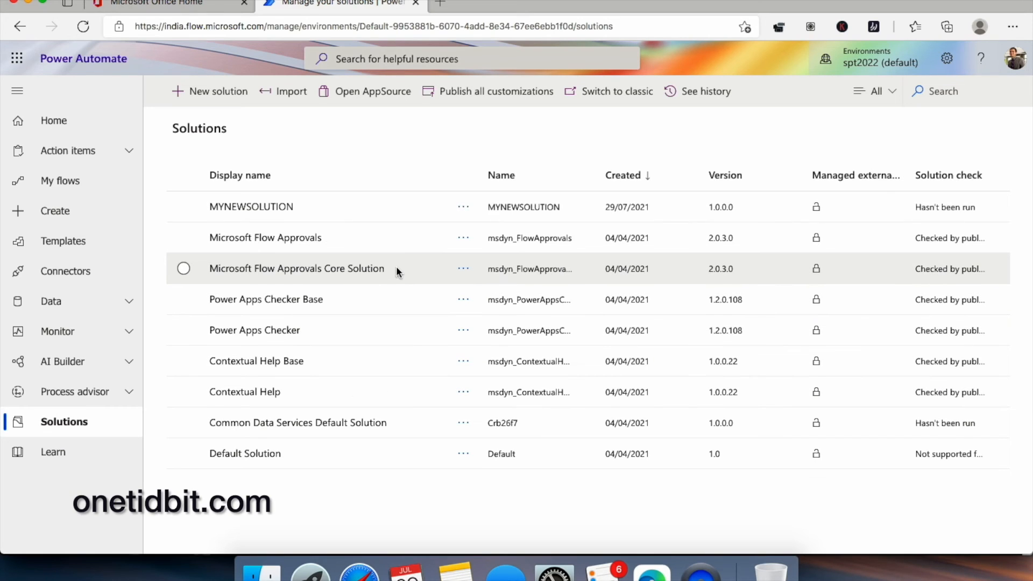
- Inside the empty MYNEWSOLUTION, add a new cloud flow via New > Cloud flow
left_click(260, 210)
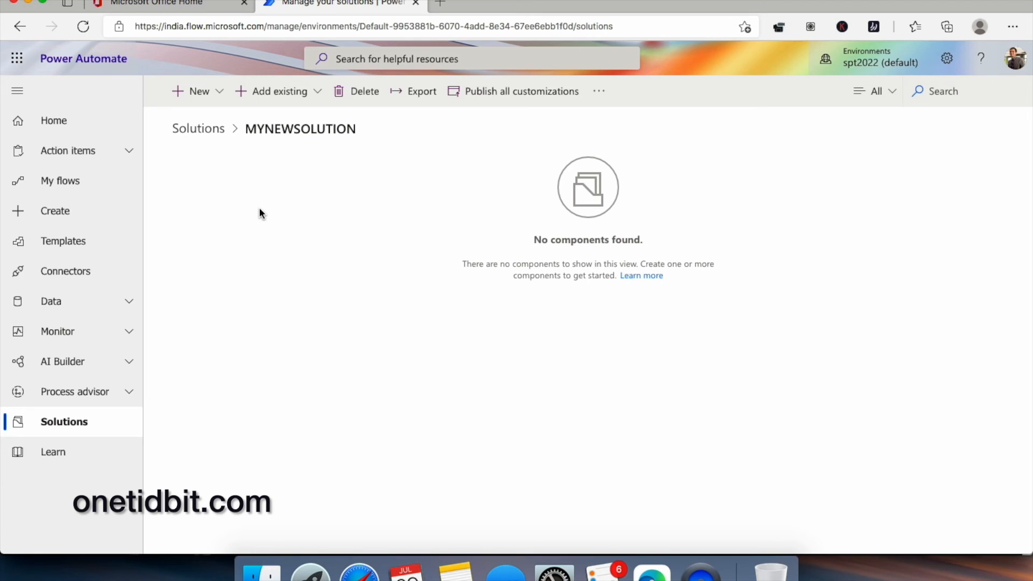
left_click(224, 94)
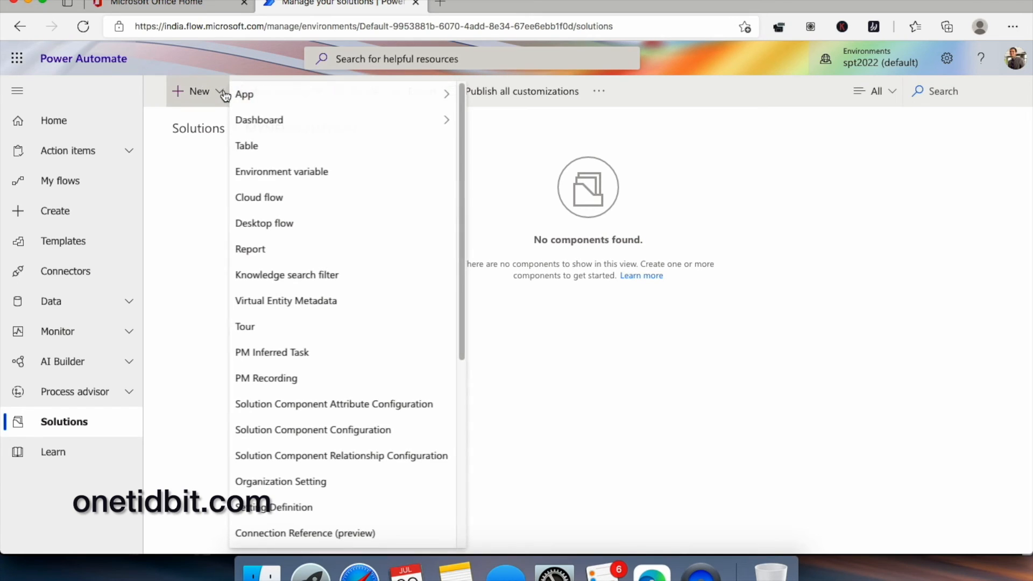
left_click(317, 200)
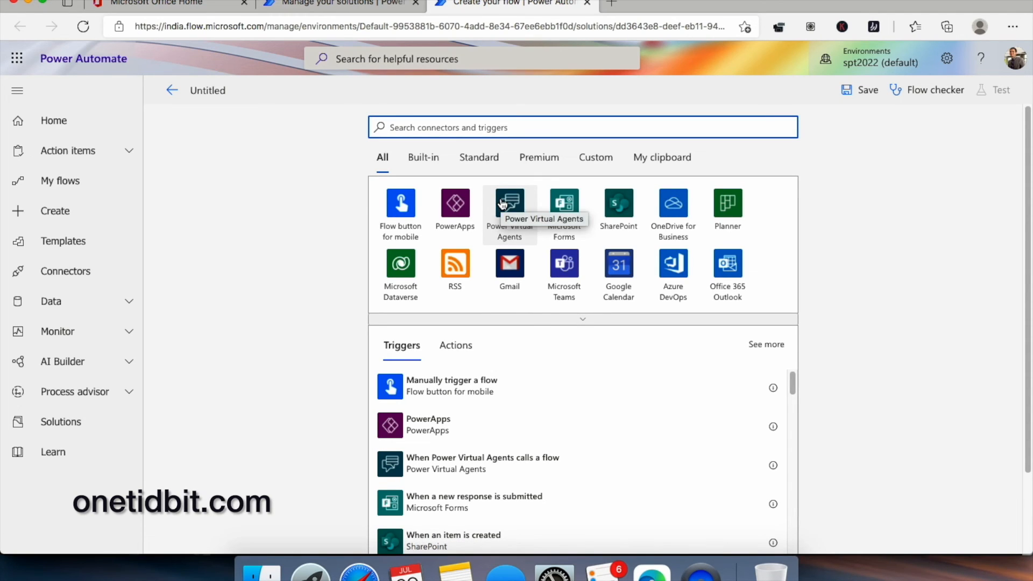
- Give the flow a manual trigger and a 'Respond to a PowerApp or flow' step returning Response text Success
left_click(487, 383)
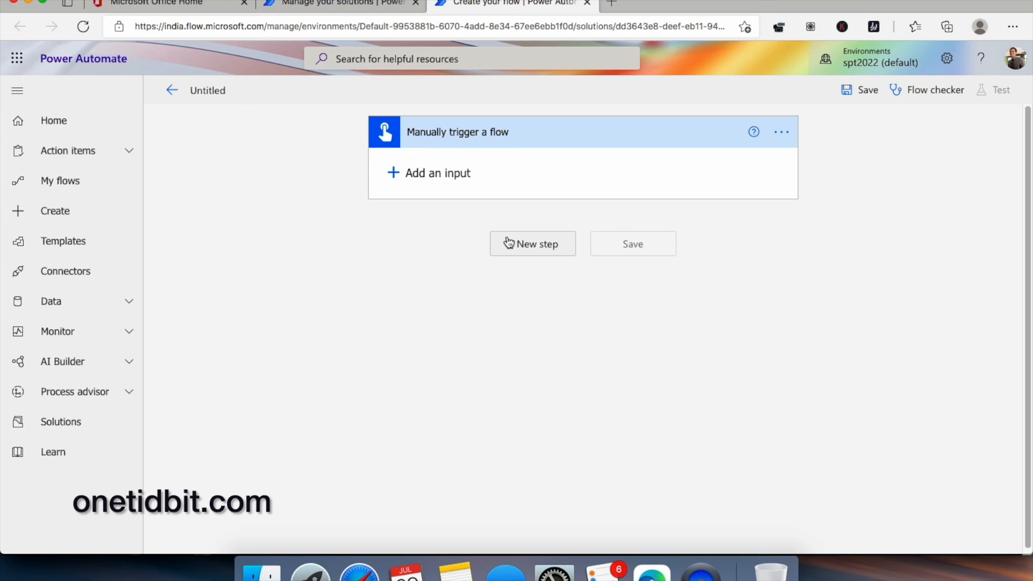
left_click(530, 247)
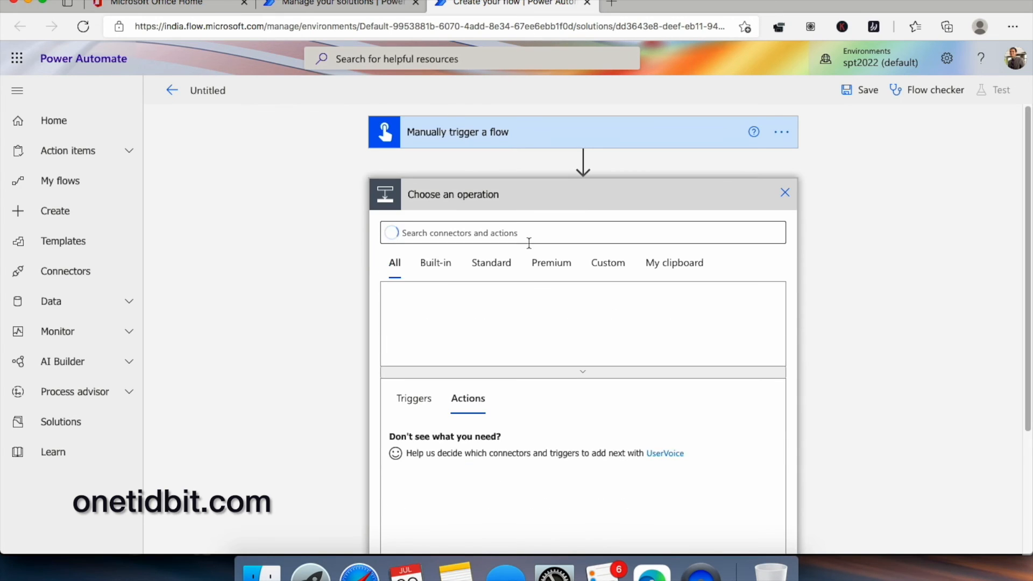
type("respond")
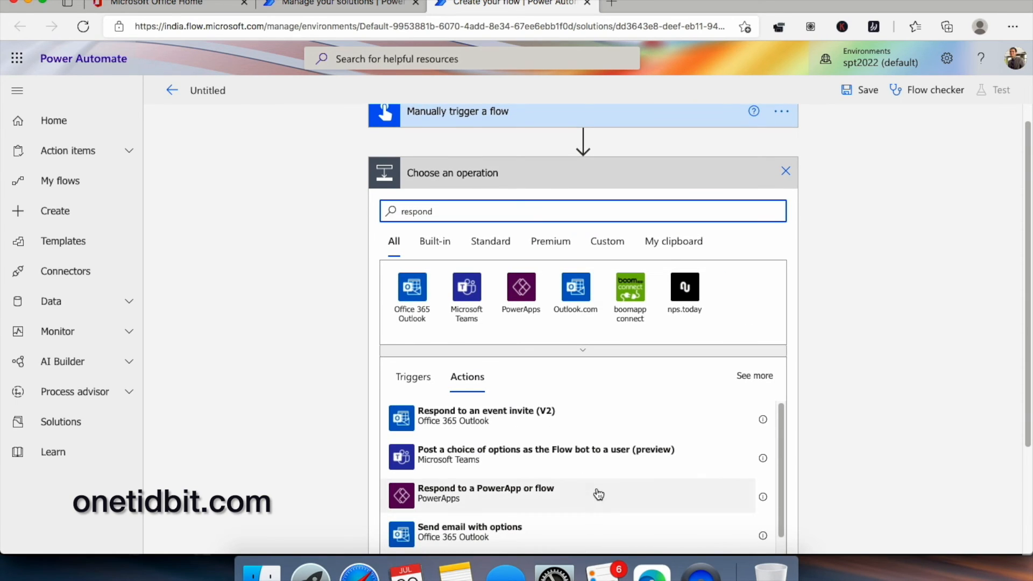
left_click(599, 491)
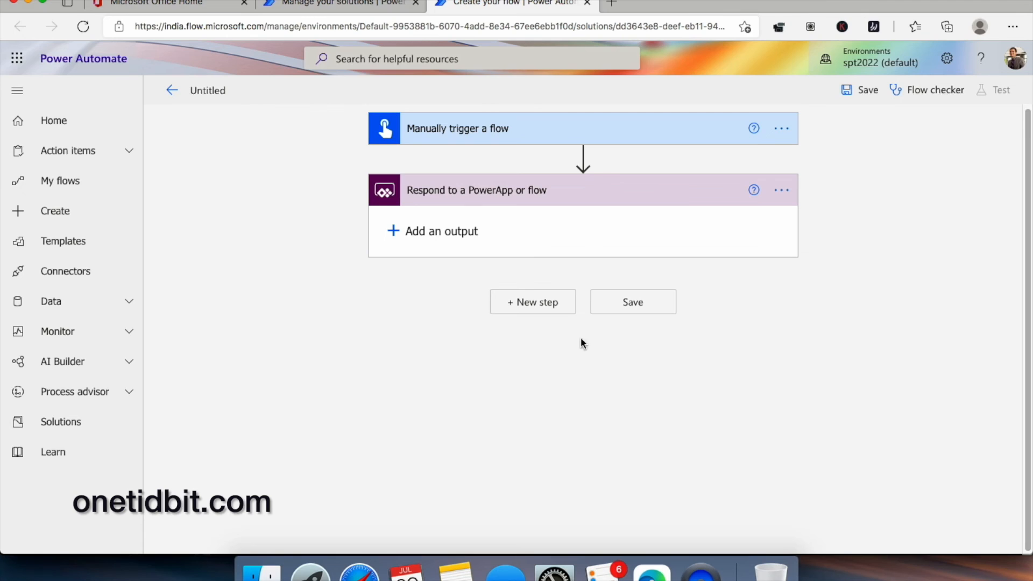
left_click(436, 230)
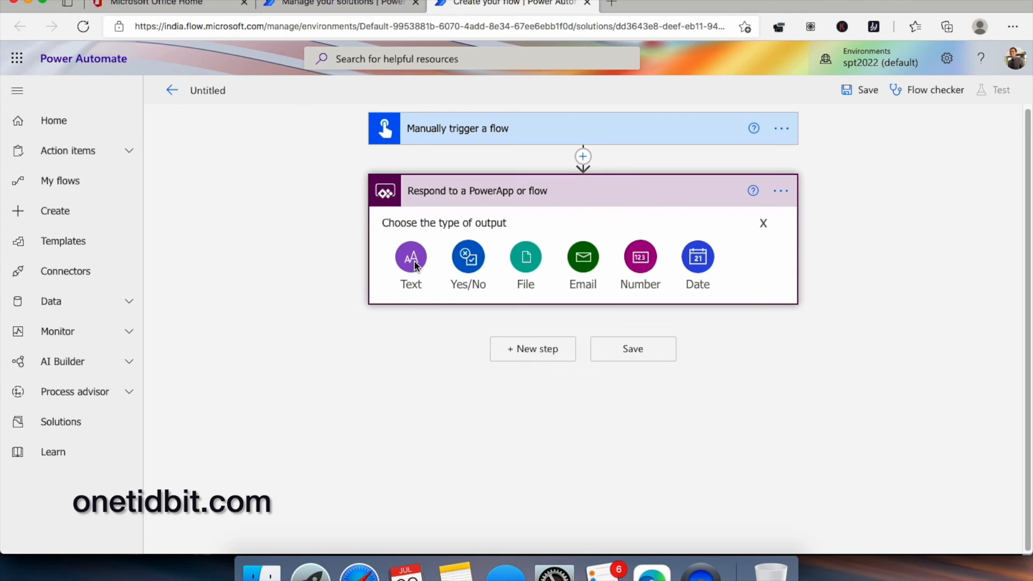
left_click(412, 258)
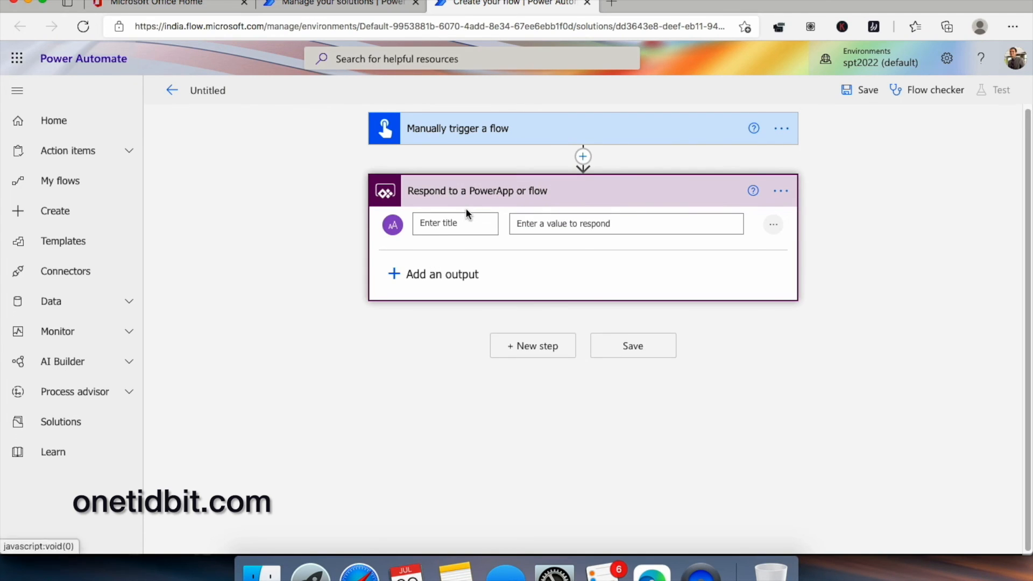
type("Res")
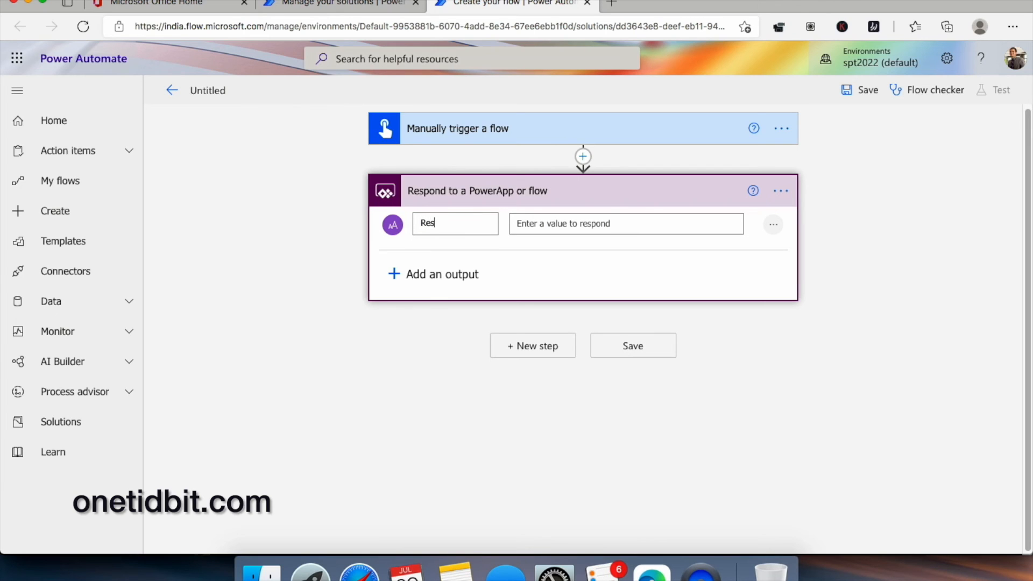
type("ponse")
type("Succes")
type("s")
left_click(925, 177)
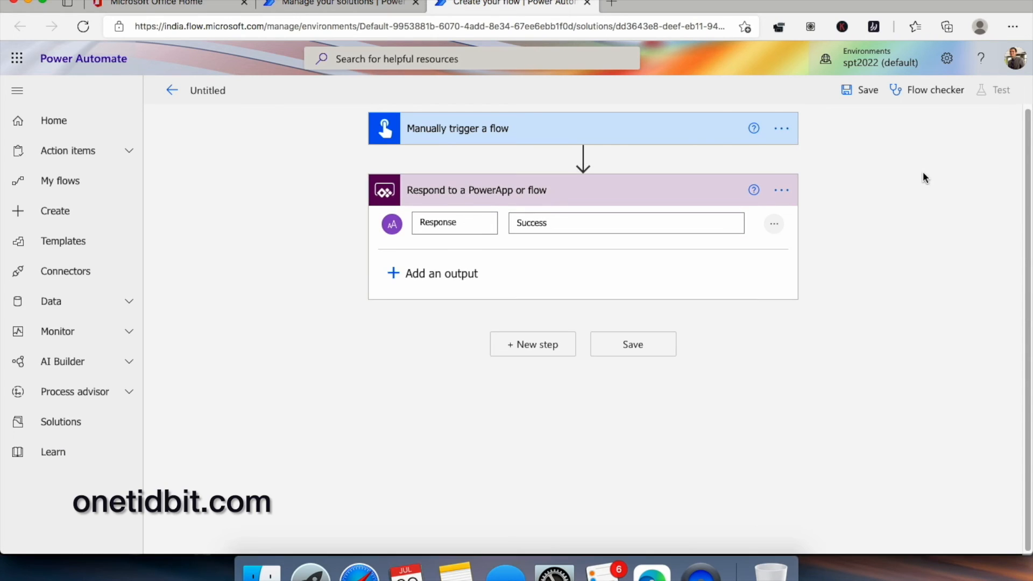
- Rename the flow to ChildFlow and save it
left_click(224, 88)
type("ChildFlow")
left_click(874, 93)
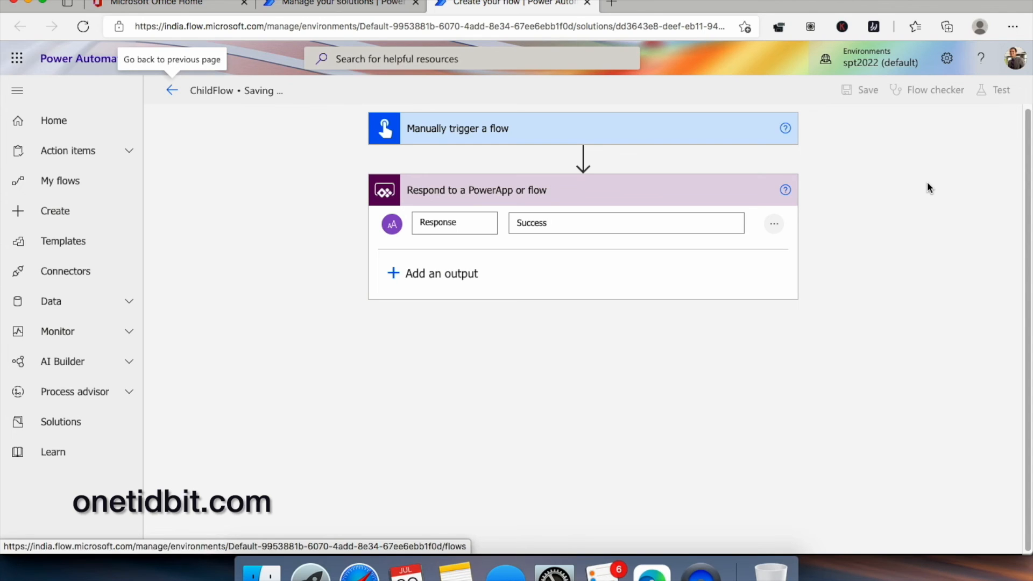
left_click(73, 427)
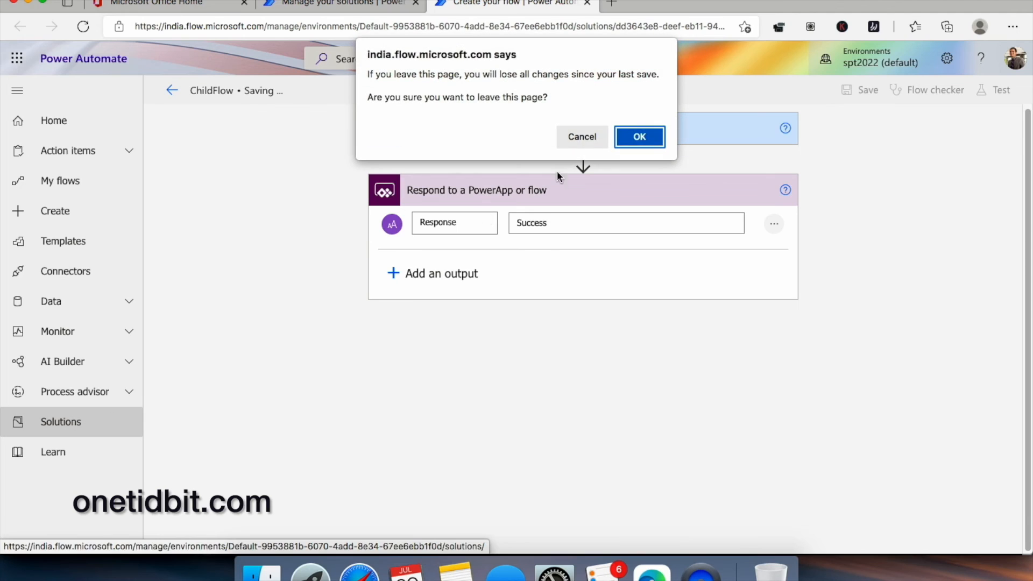
left_click(648, 140)
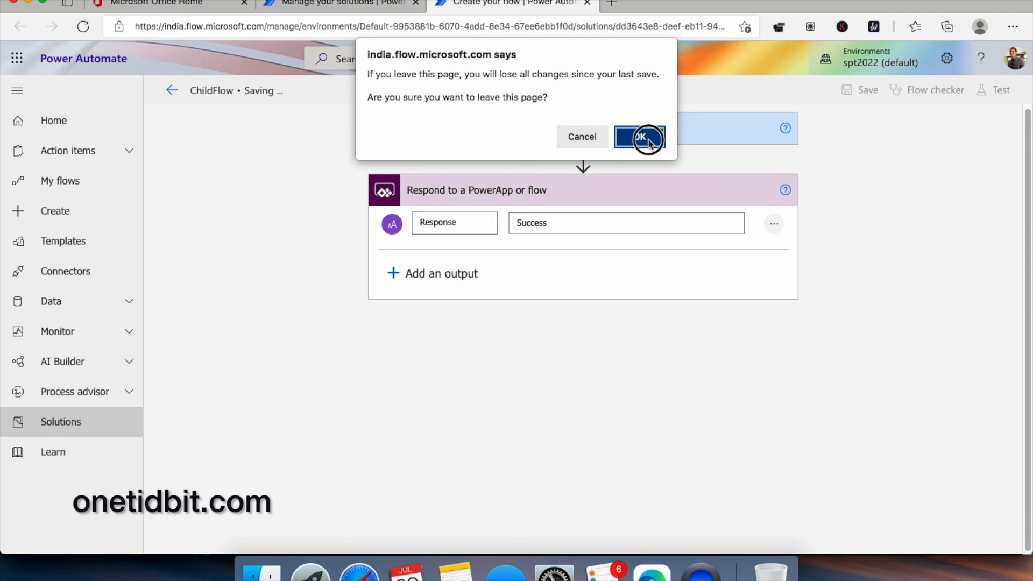
left_click(585, 139)
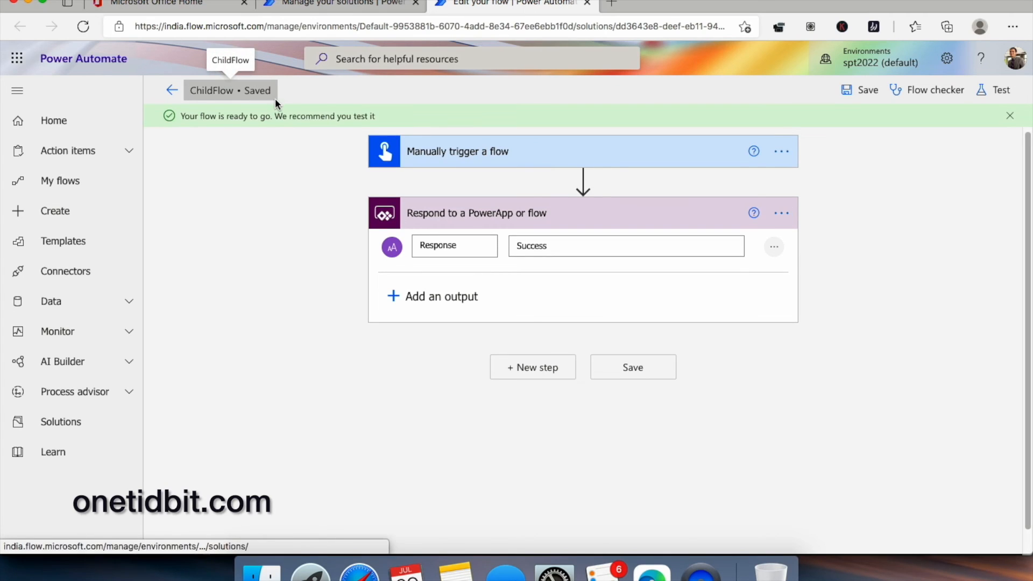
- Reopen MYNEWSOLUTION, now listing ChildFlow, and start a second cloud flow
left_click(83, 422)
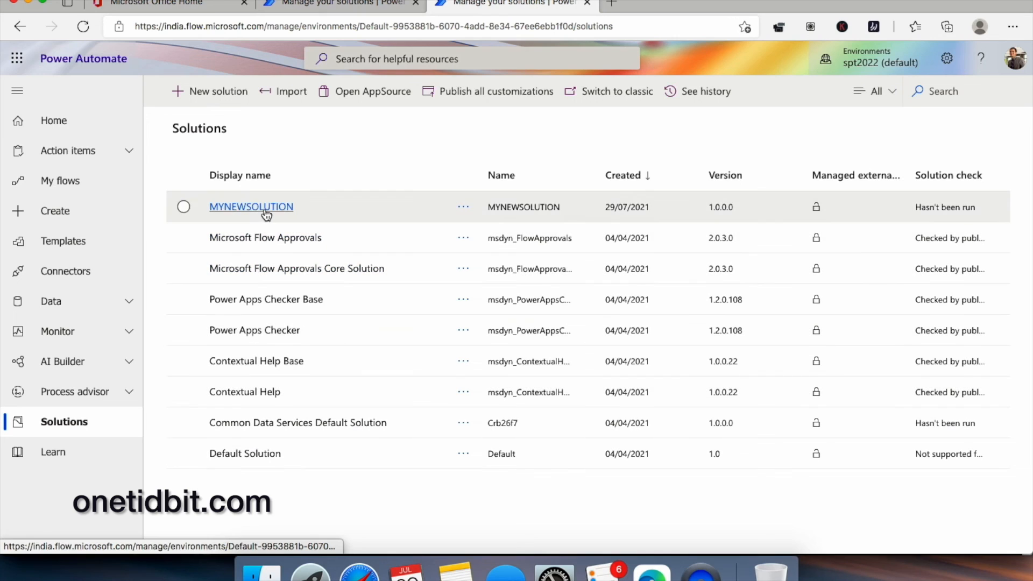
left_click(266, 213)
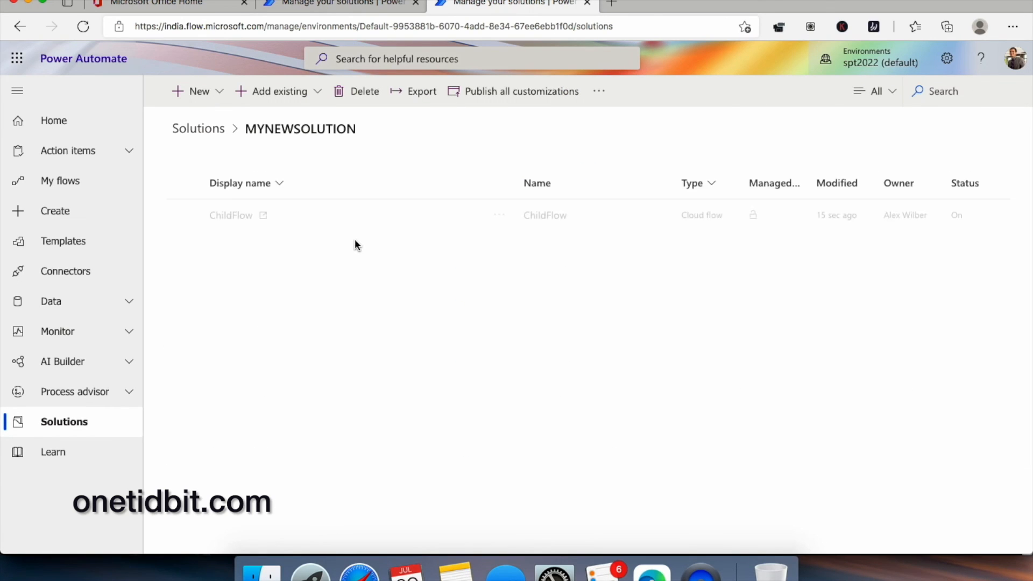
left_click(225, 97)
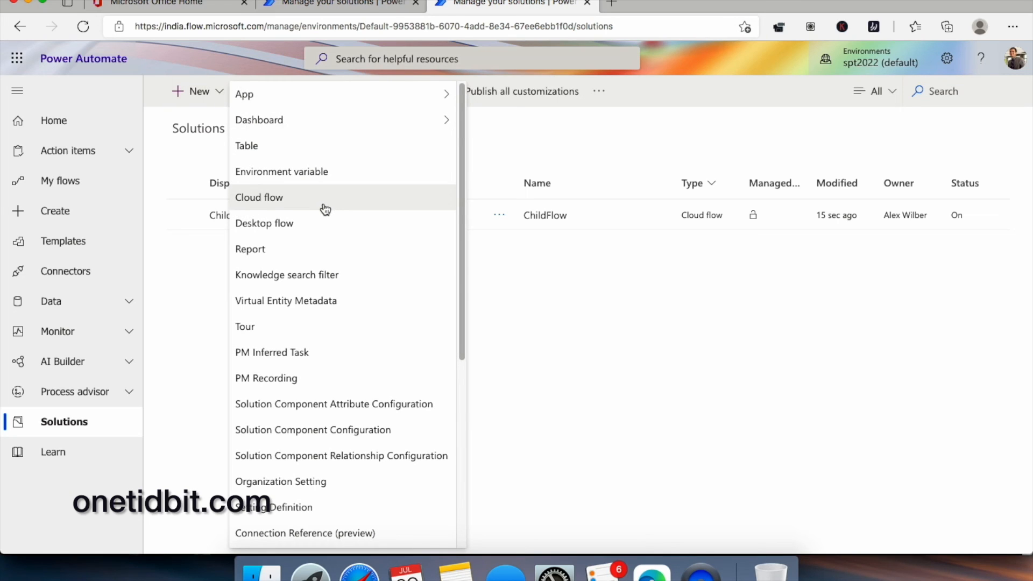
left_click(325, 201)
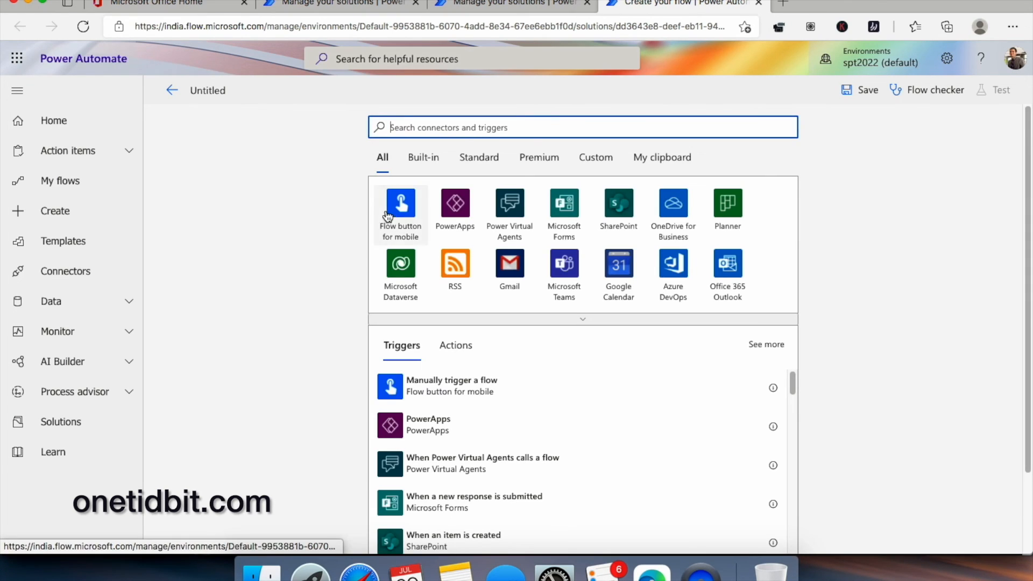
- Name the new untitled flow ParentFlow
left_click(226, 90)
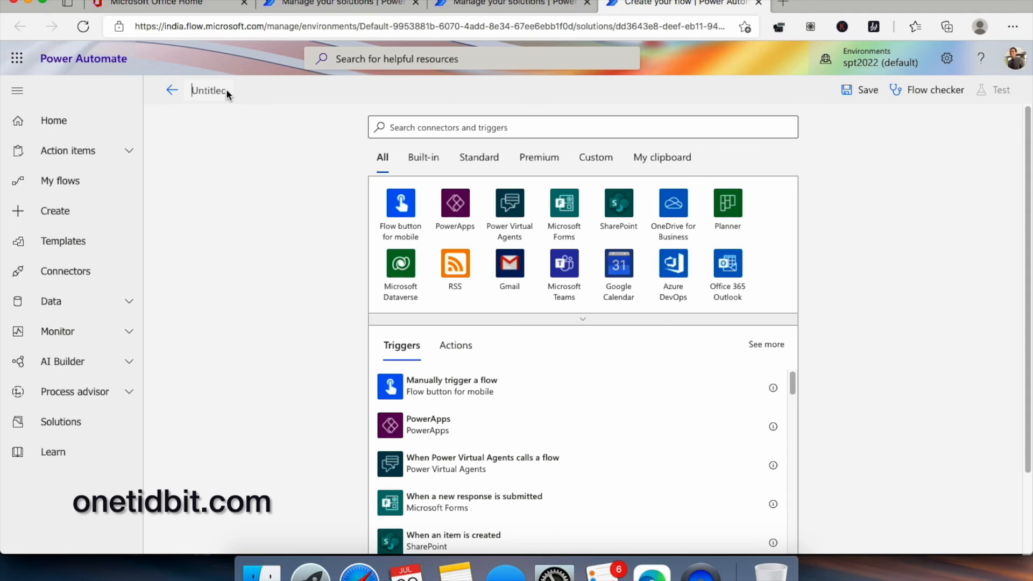
type("Parent")
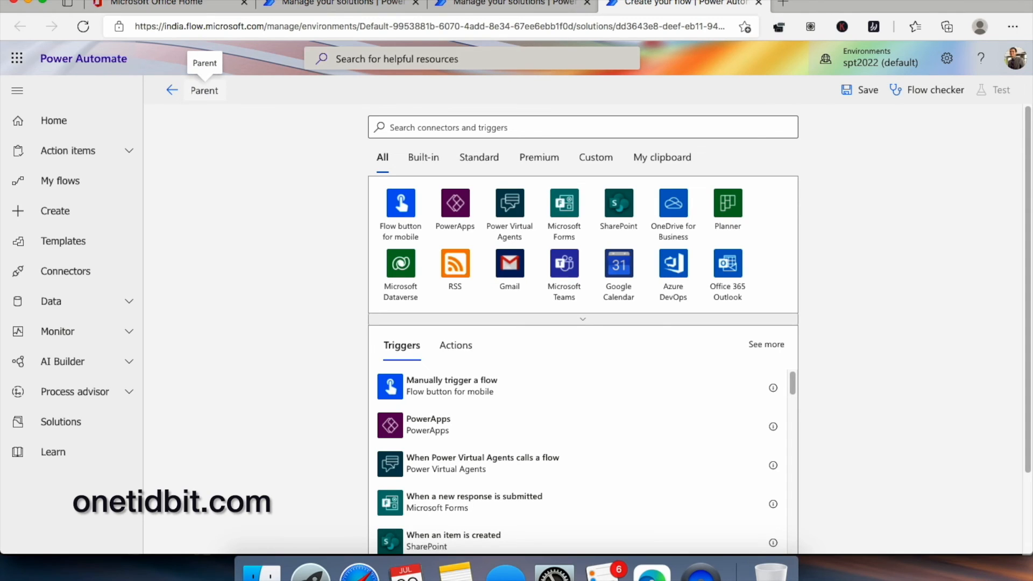
type("Flow")
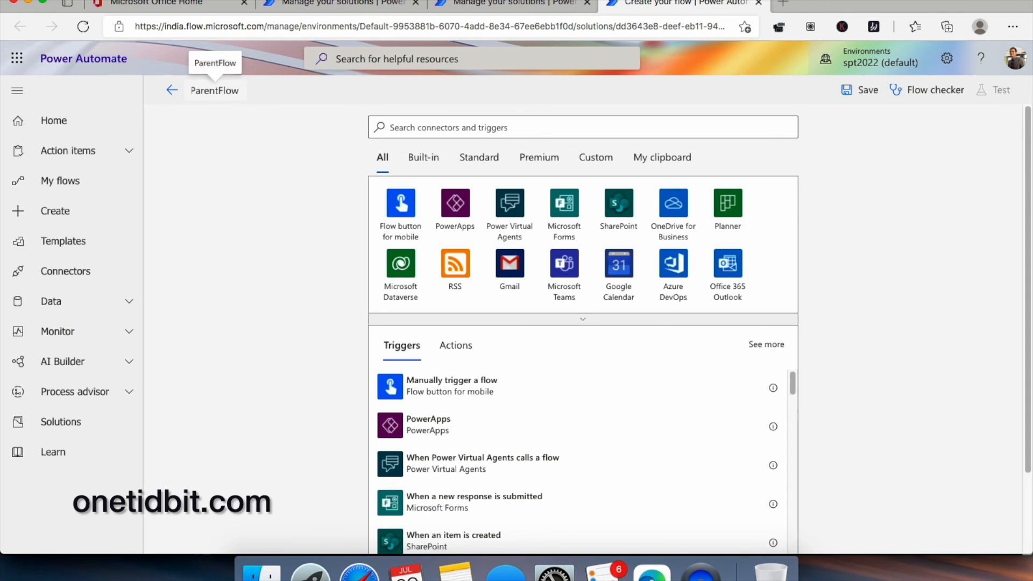
left_click(263, 145)
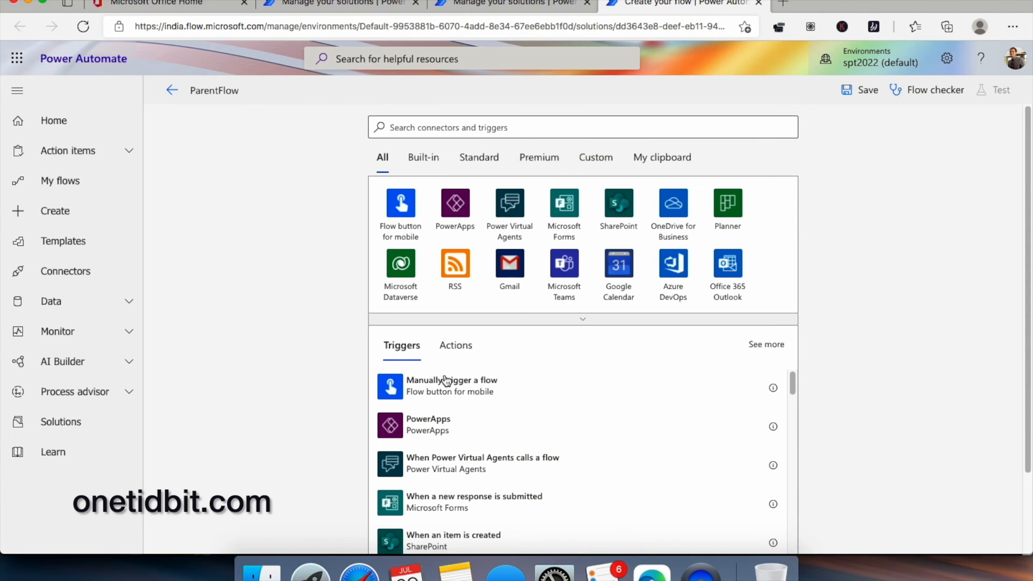
- Search connectors for 'child', clear the search, and choose the 'Manually trigger a flow' trigger
left_click(454, 346)
scroll(495, 380, "down", 4)
left_click(484, 129)
type("child")
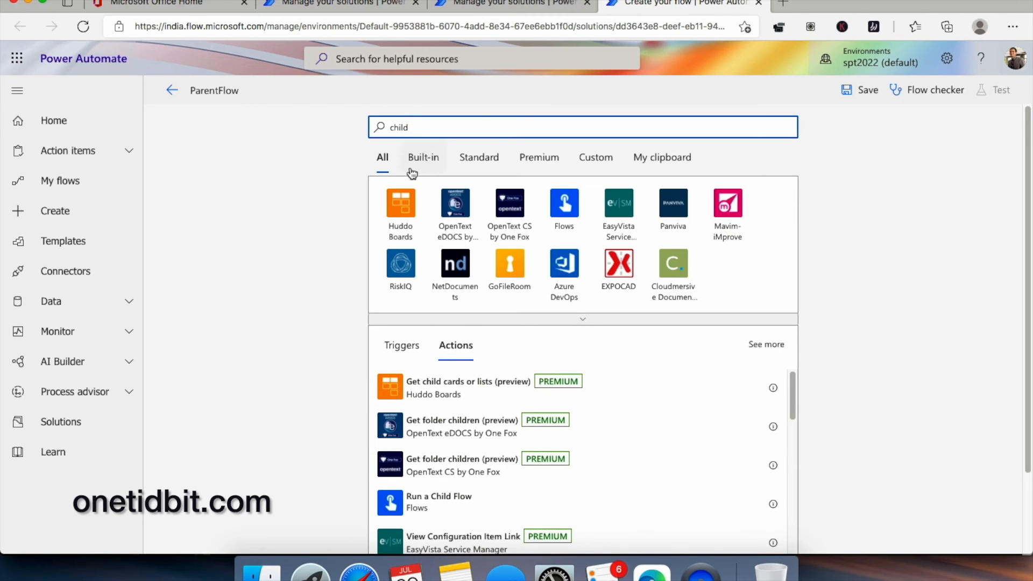
left_click(410, 347)
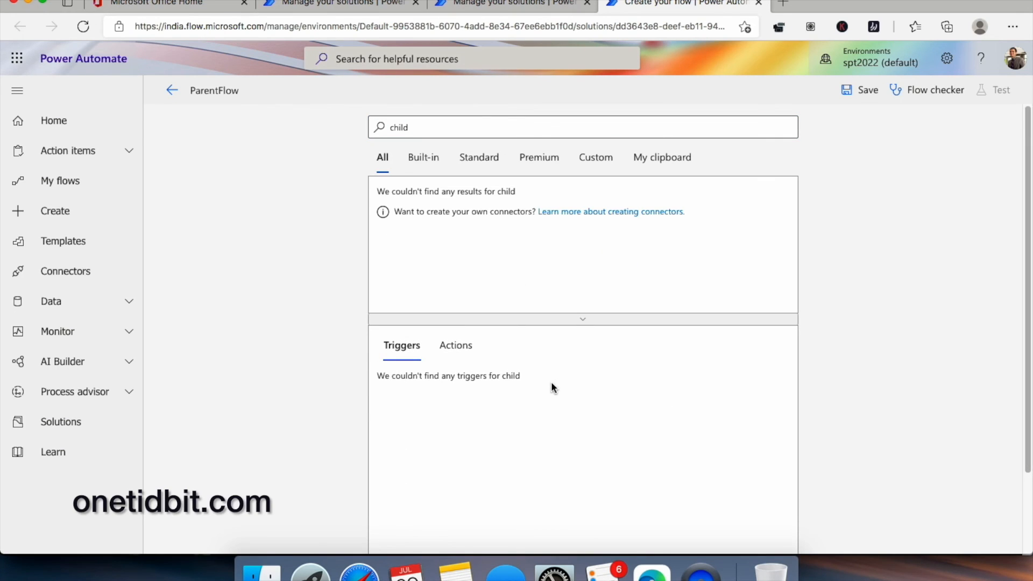
left_click_drag(417, 127, 364, 118)
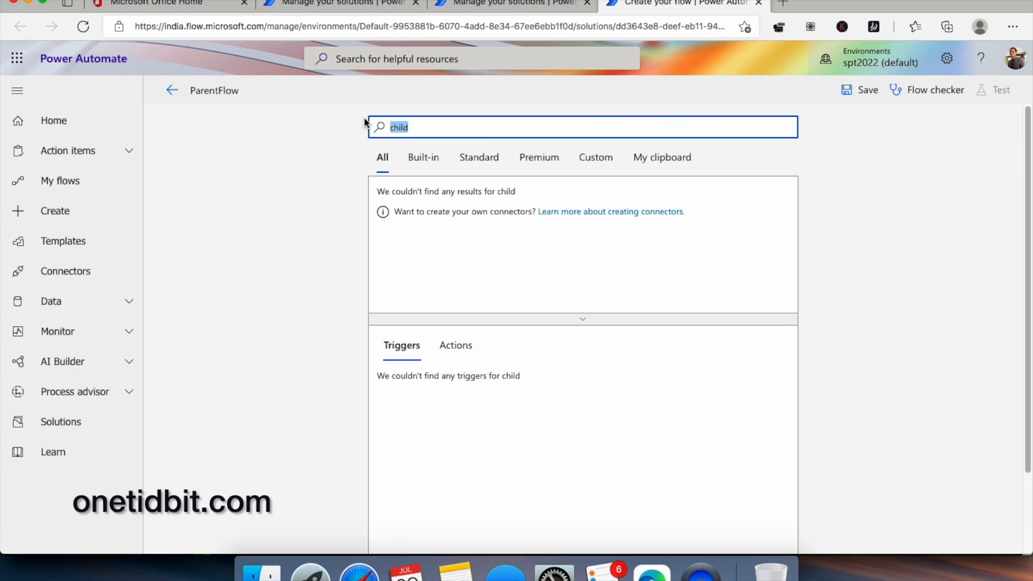
key("BackSpace")
left_click(491, 391)
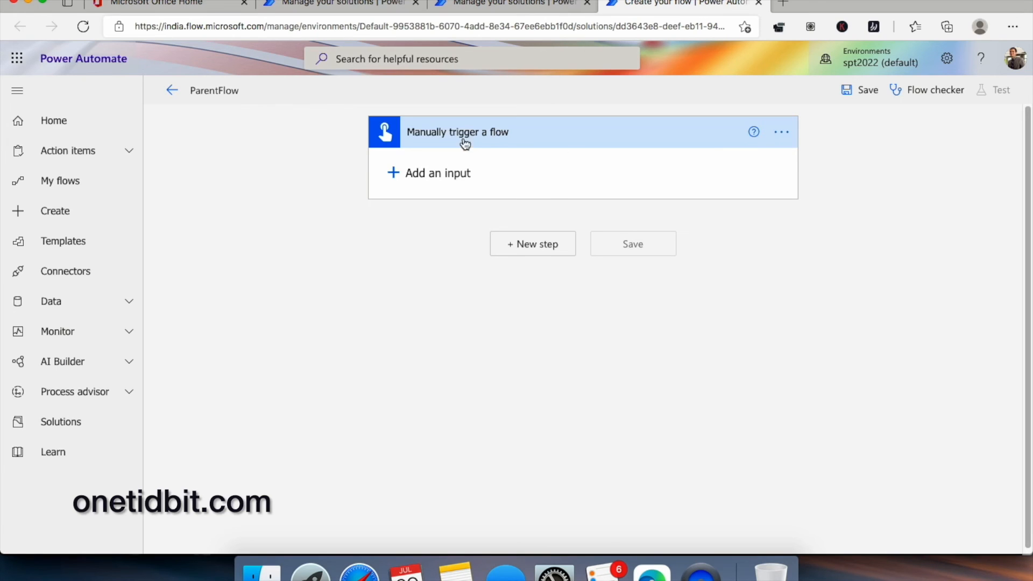
left_click(518, 243)
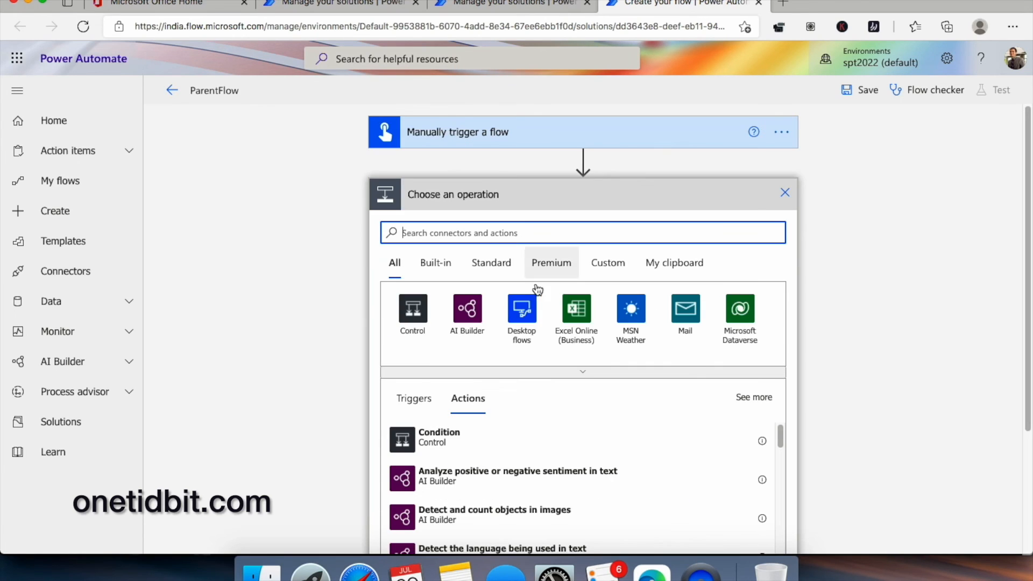
- Add a 'Run a Child Flow' action set to run ChildFlow
type("ru")
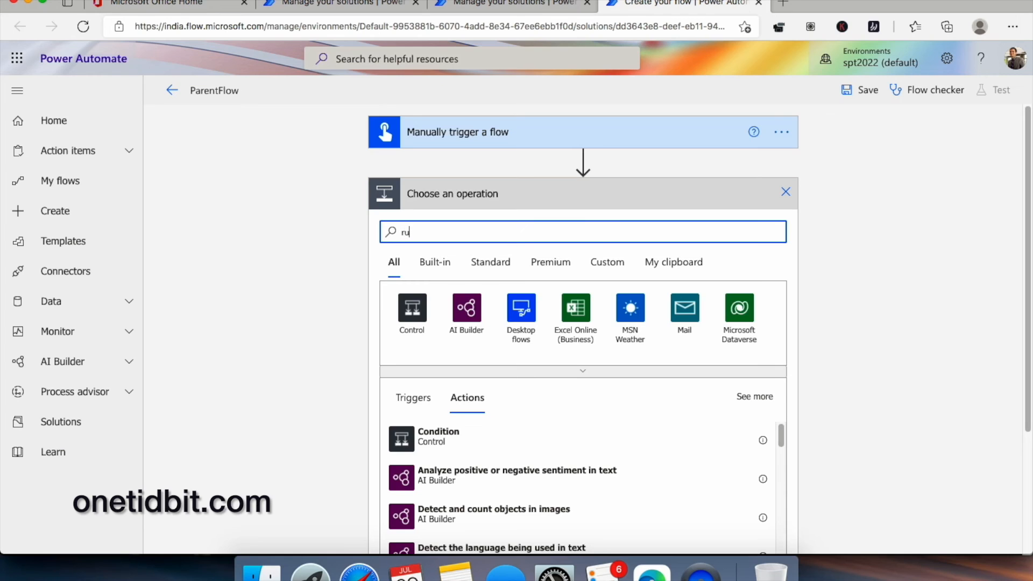
type("n a child")
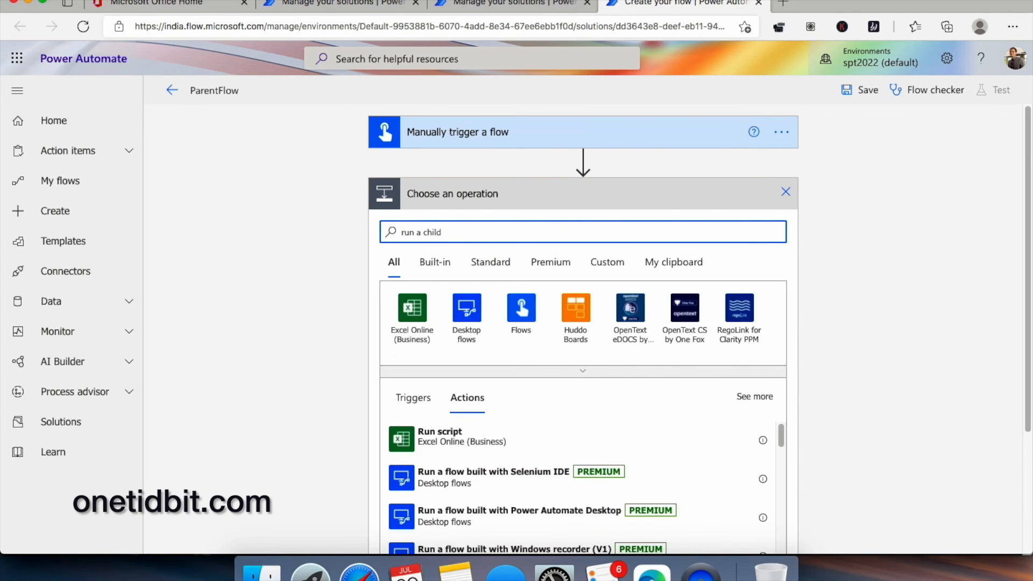
scroll(583, 376, "down", 3)
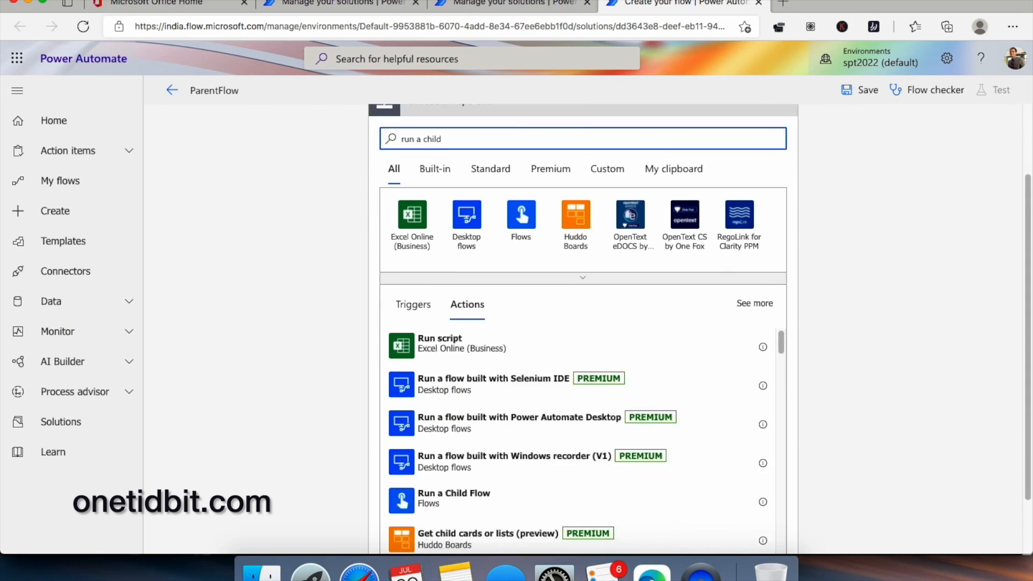
left_click(497, 424)
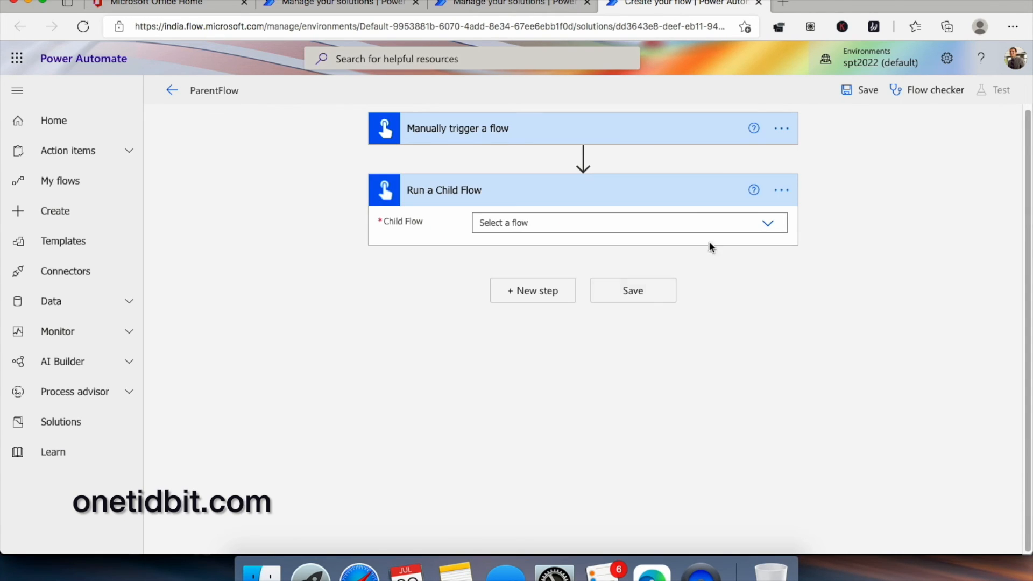
left_click(769, 226)
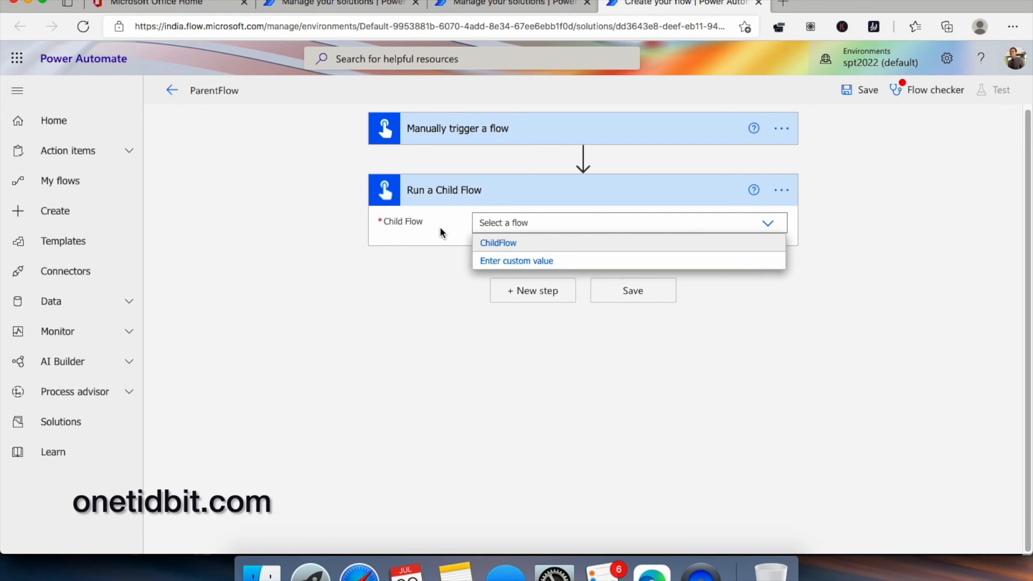
left_click(553, 247)
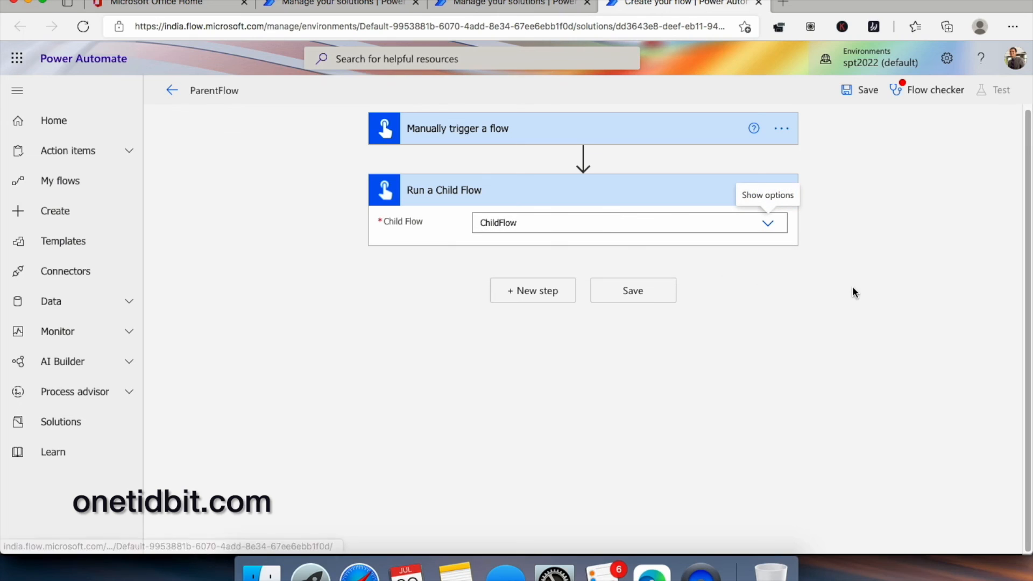
left_click(535, 295)
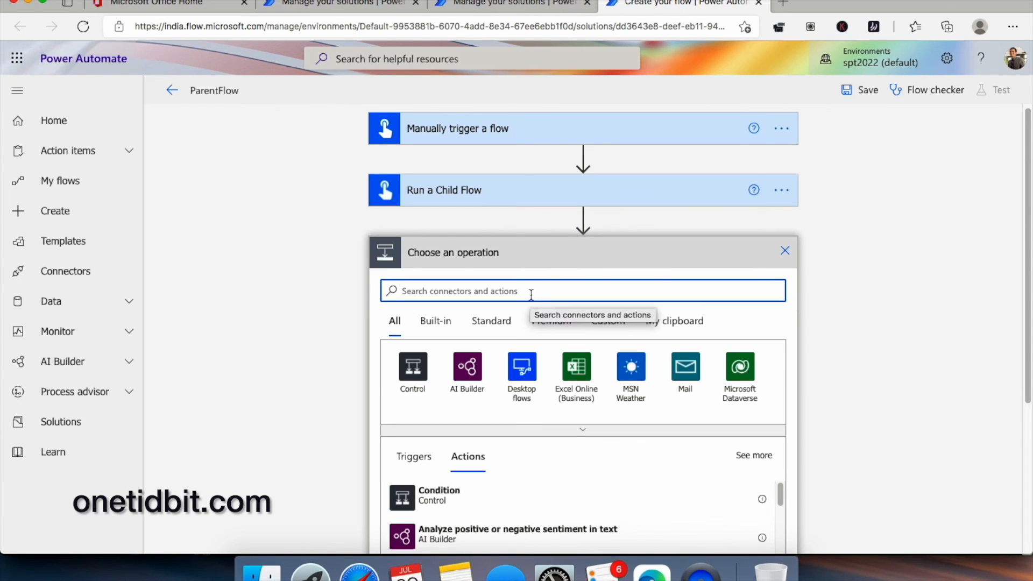
- Add a Compose action whose input is ChildFlow's Response output
type("compose")
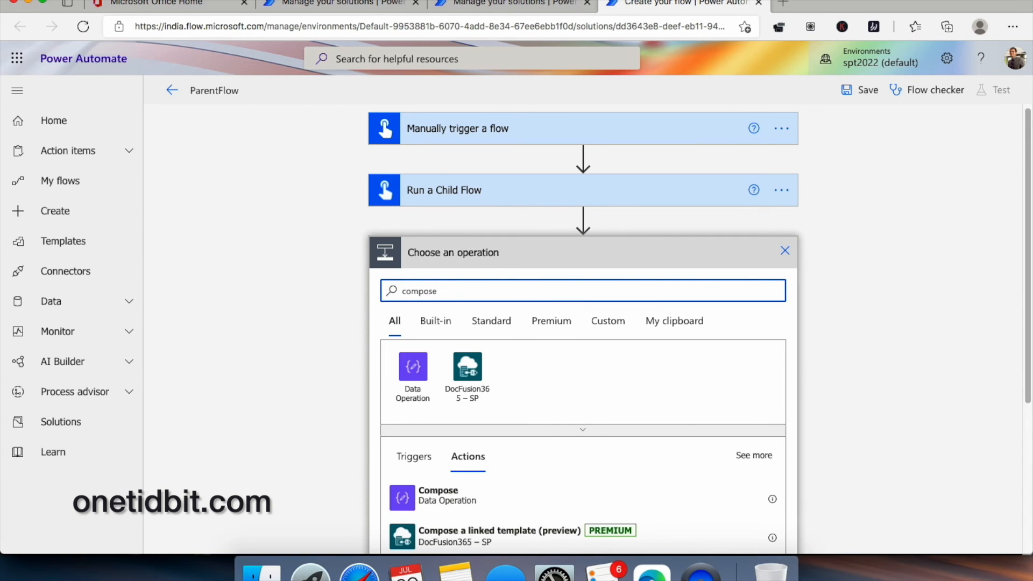
scroll(535, 295, "down", 1)
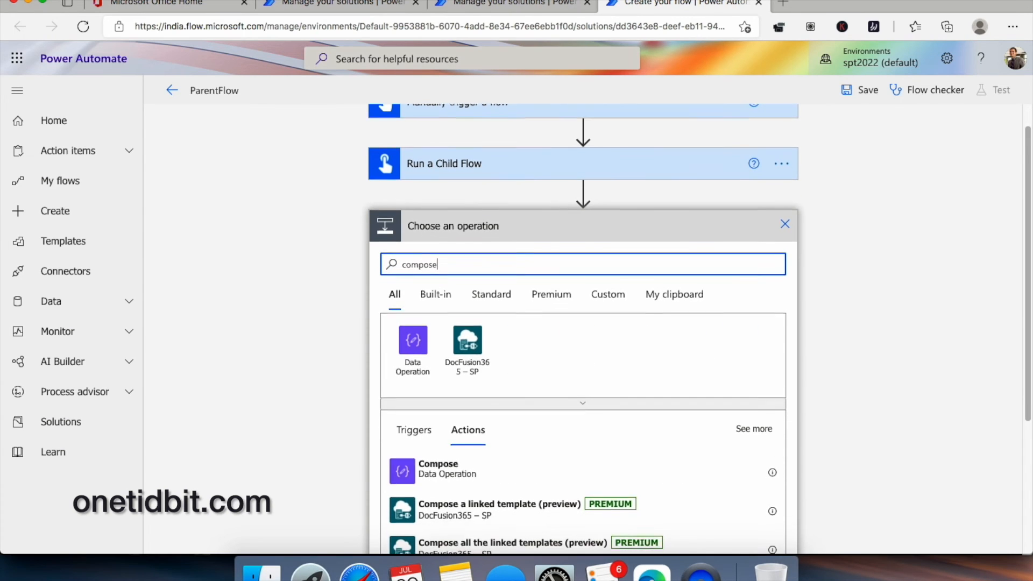
left_click(477, 467)
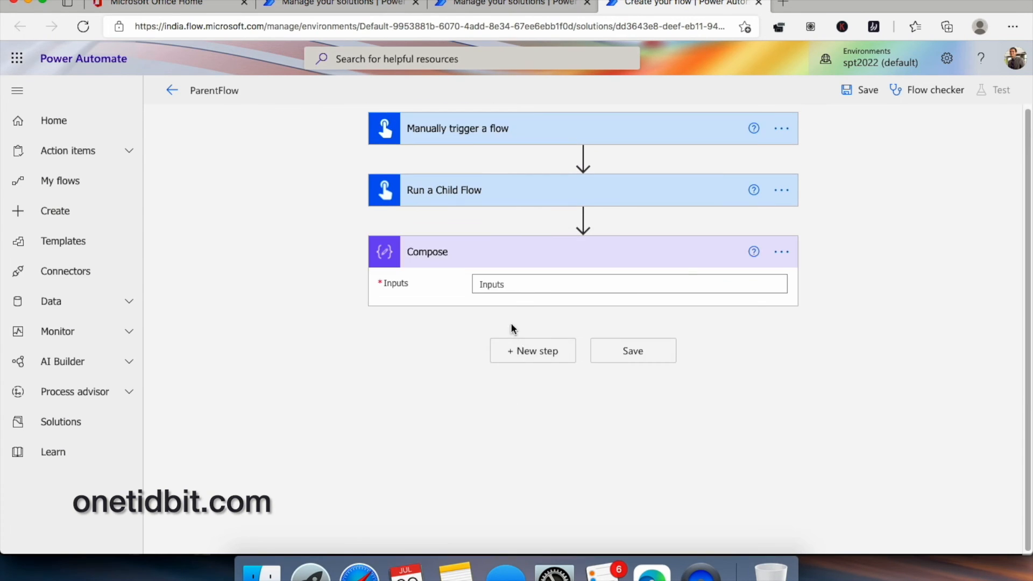
left_click(533, 285)
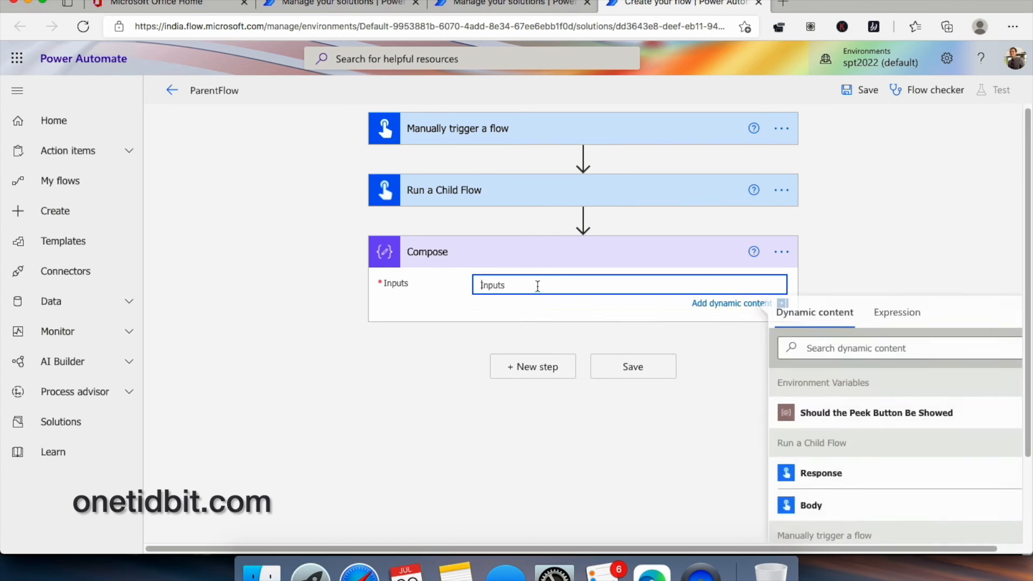
left_click(855, 472)
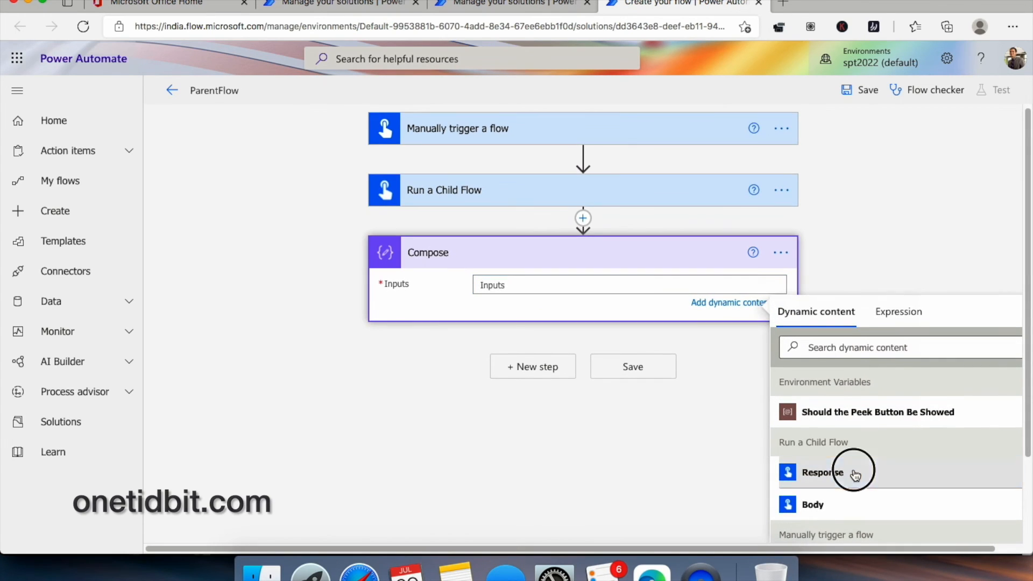
- Save ParentFlow and open its Test panel
scroll(904, 274, "down", 3)
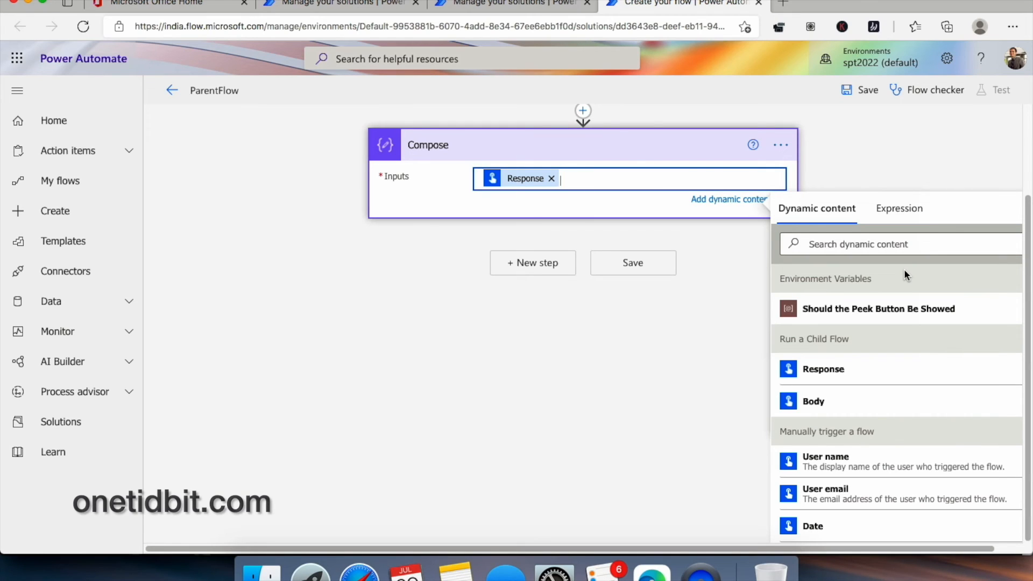
left_click(634, 261)
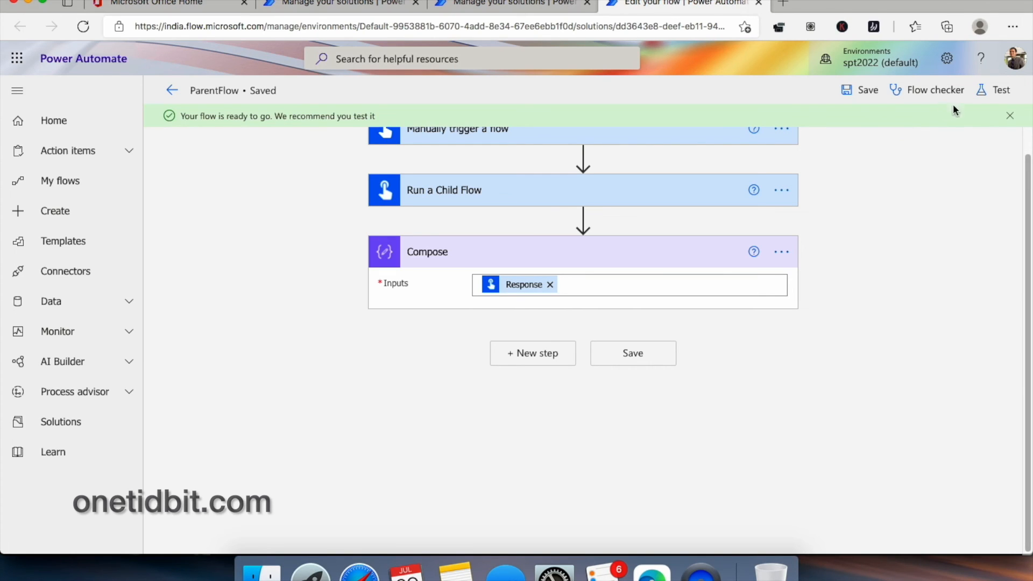
left_click(1002, 90)
- Run a manual test of ParentFlow and confirm trigger, Run a Child Flow and Compose all succeed
left_click(808, 124)
left_click(847, 520)
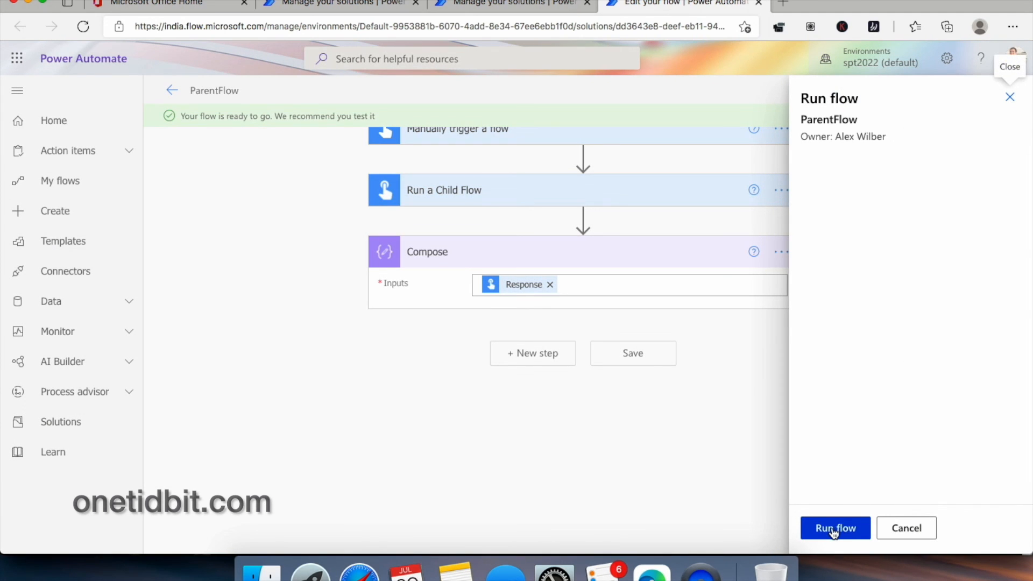
left_click(835, 531)
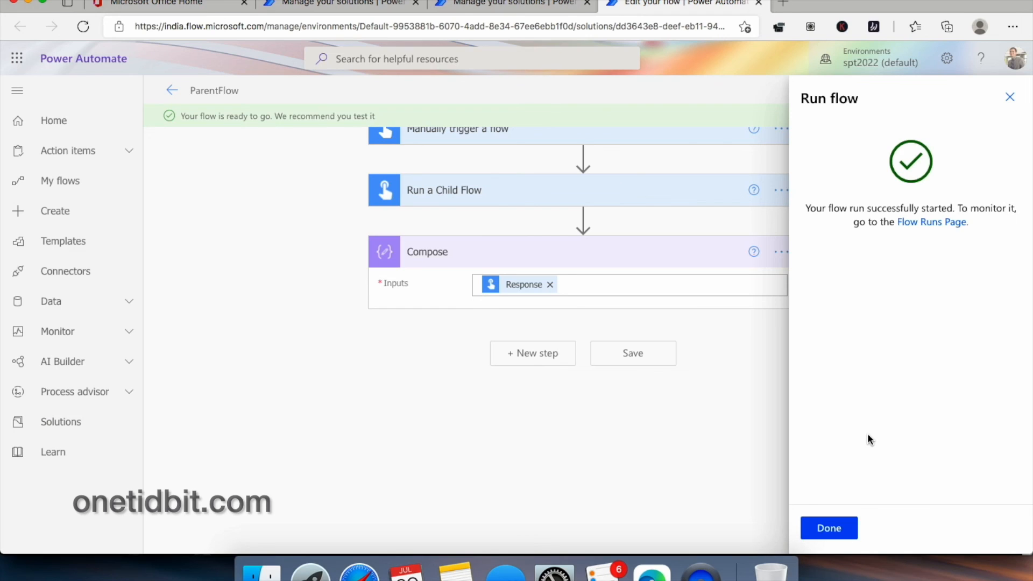
left_click(838, 527)
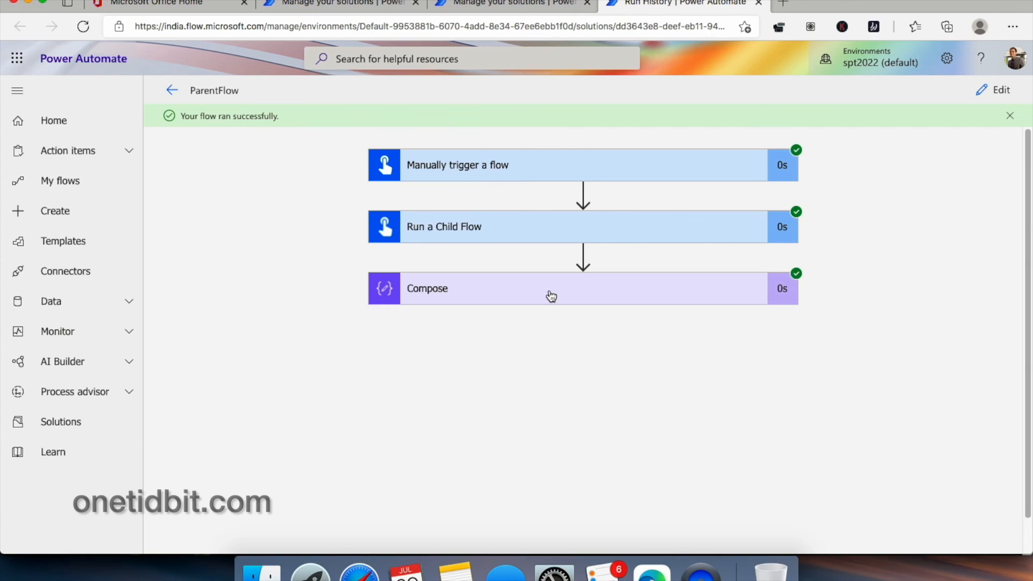
- Expand Run a Child Flow (status 200, response Success) and Compose (output Success) run details
left_click(547, 229)
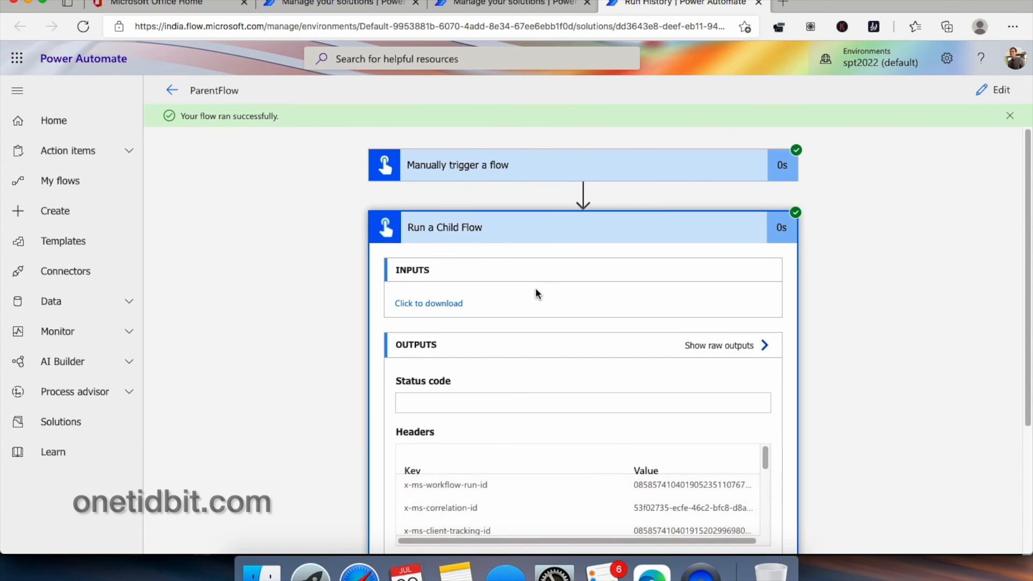
scroll(535, 288, "down", 3)
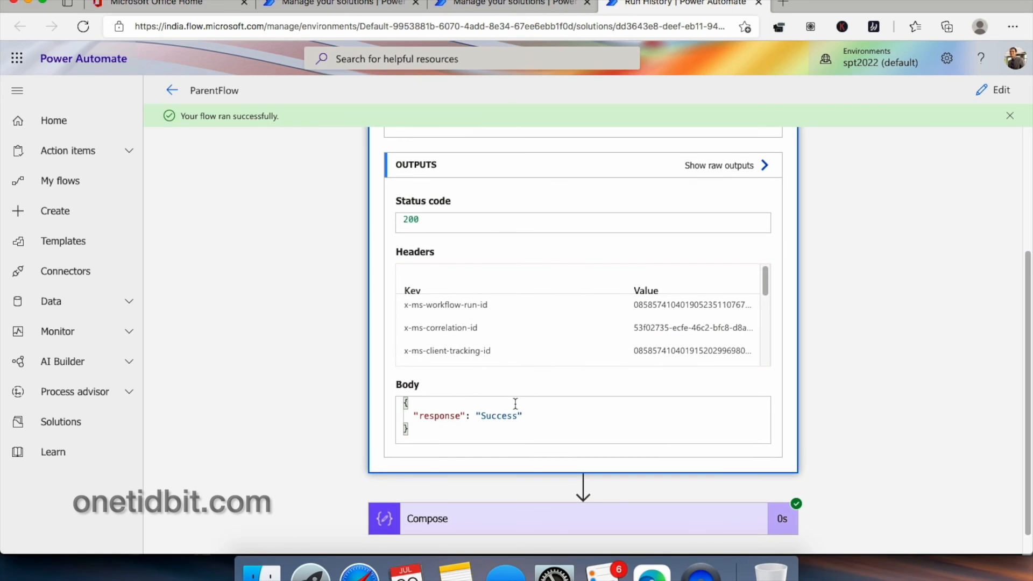
scroll(518, 332, "down", 2)
left_click(545, 494)
scroll(567, 336, "down", 2)
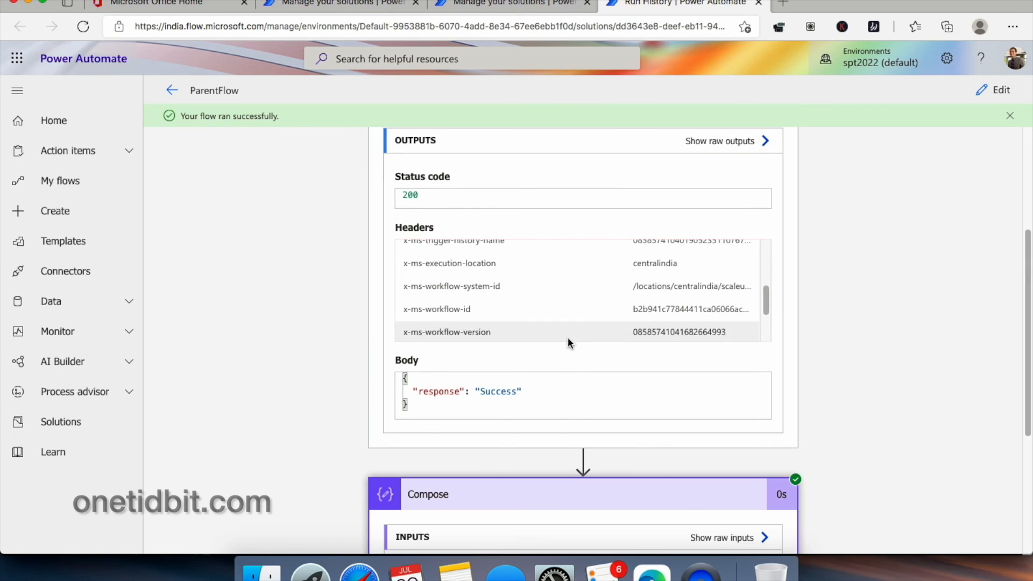
scroll(686, 351, "down", 4)
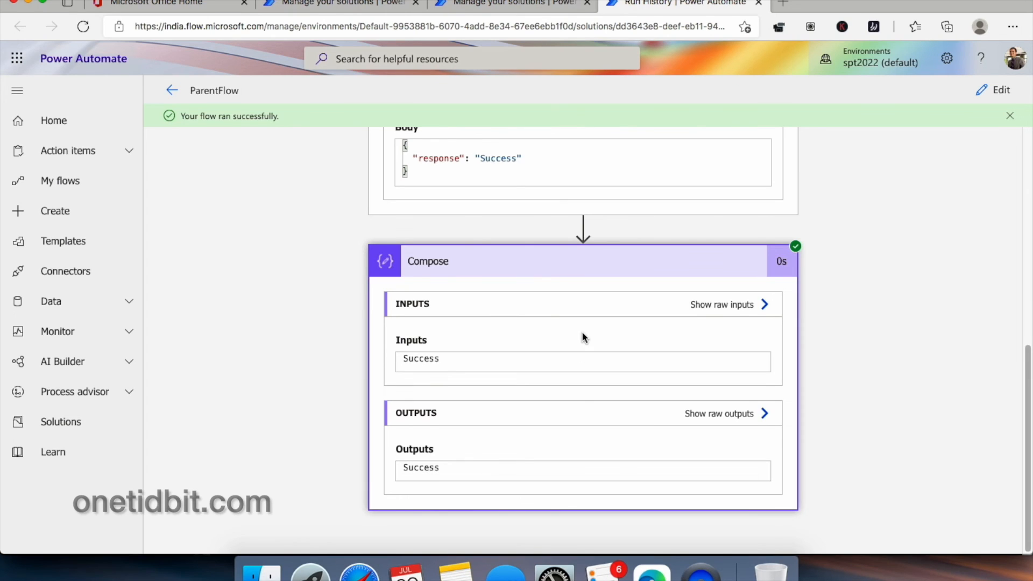
scroll(582, 337, "up", 2)
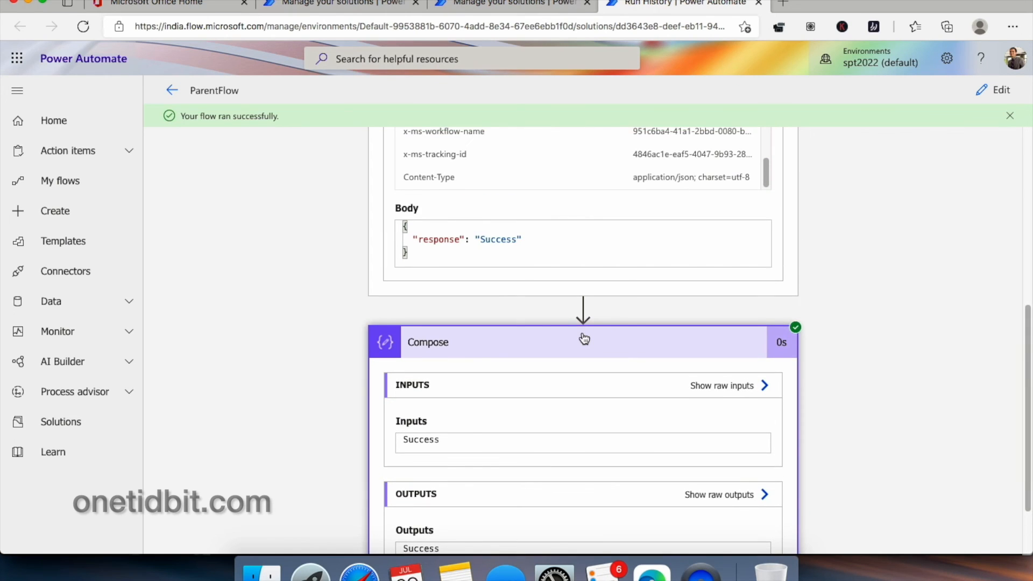
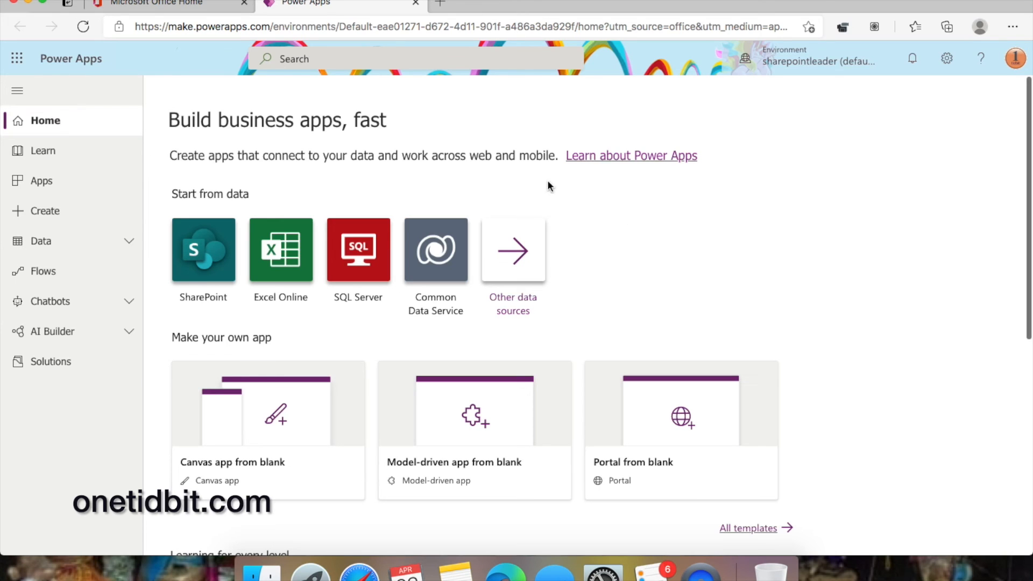
- Create a blank Tablet-format canvas app named CallPA
left_click(66, 212)
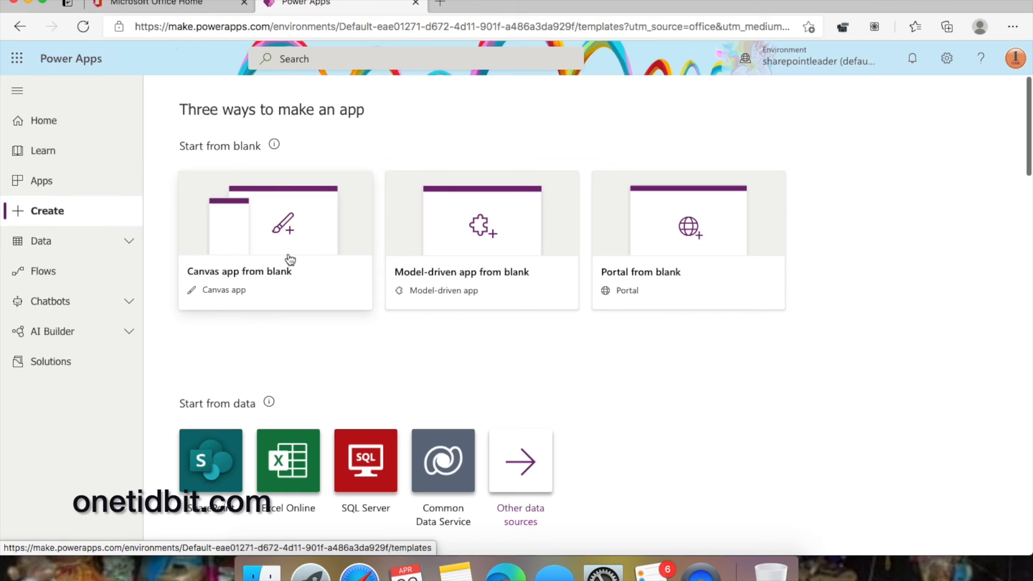
left_click(263, 258)
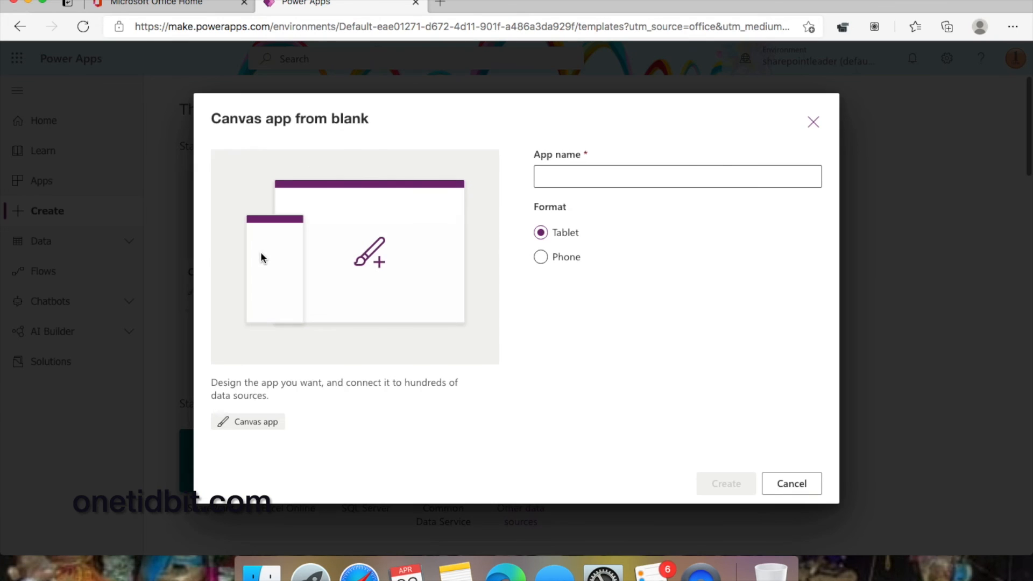
left_click(600, 171)
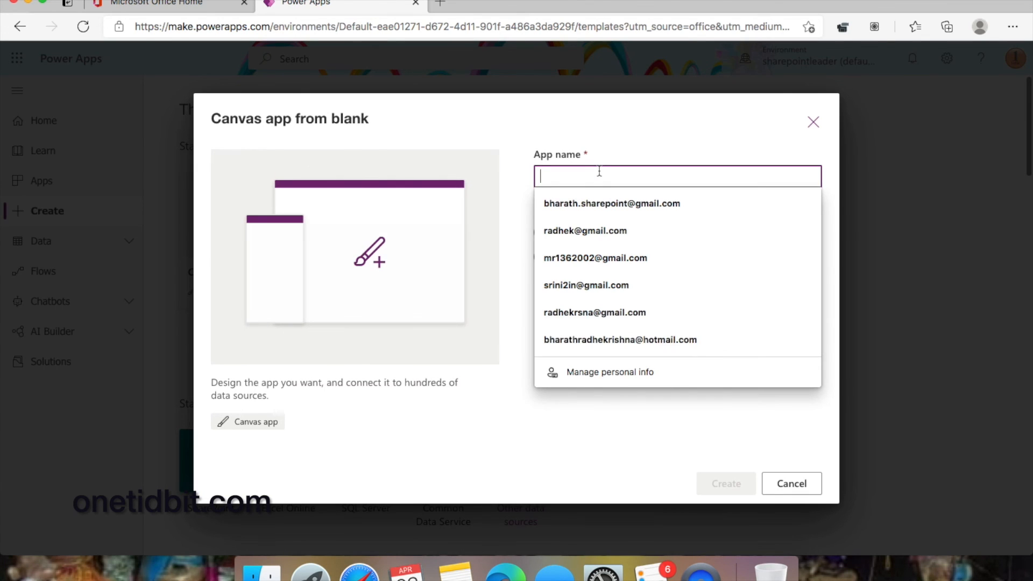
type("CallPA")
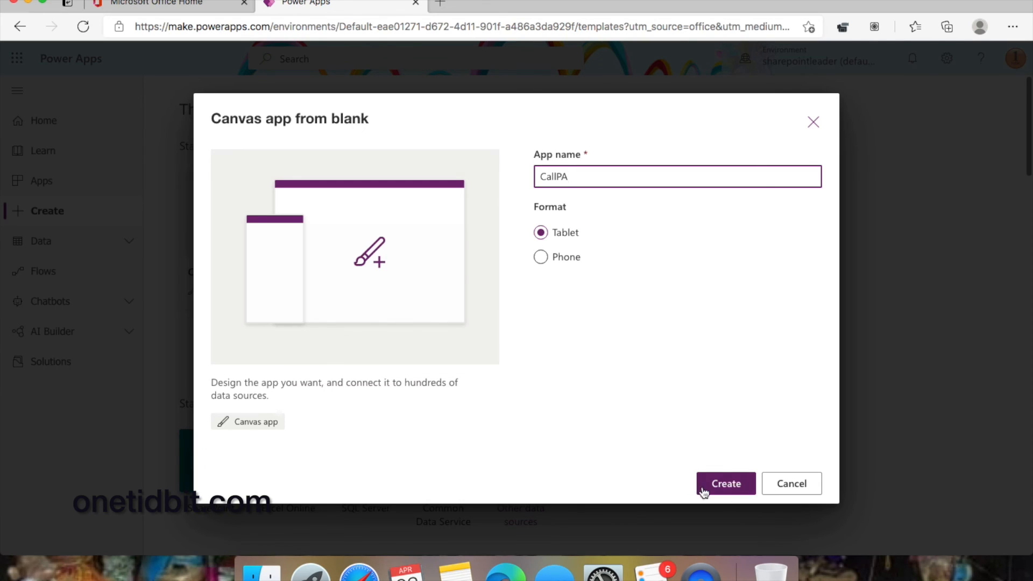
left_click(732, 484)
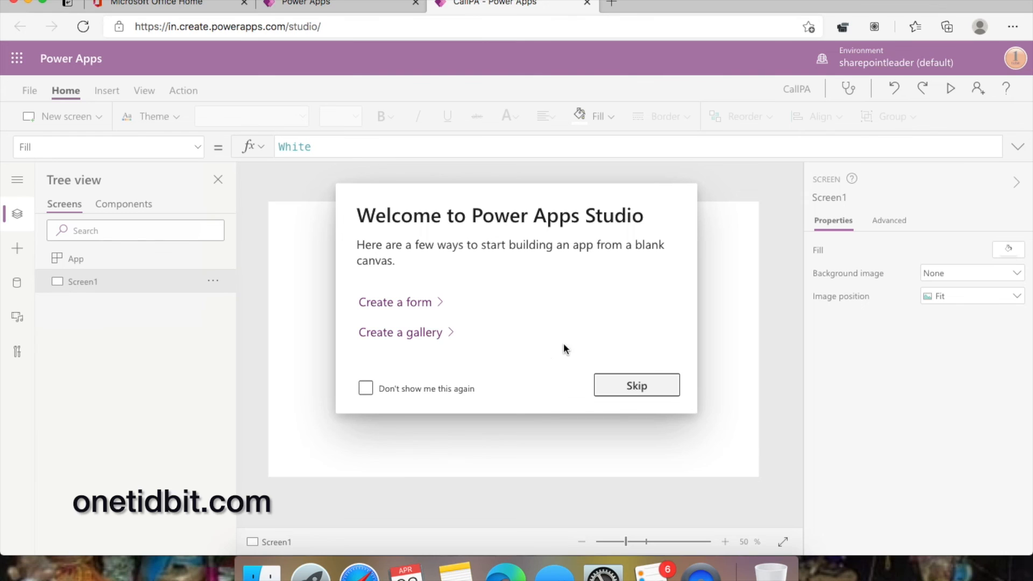
- Add a 'Name' label with a text input box beside it
left_click(636, 395)
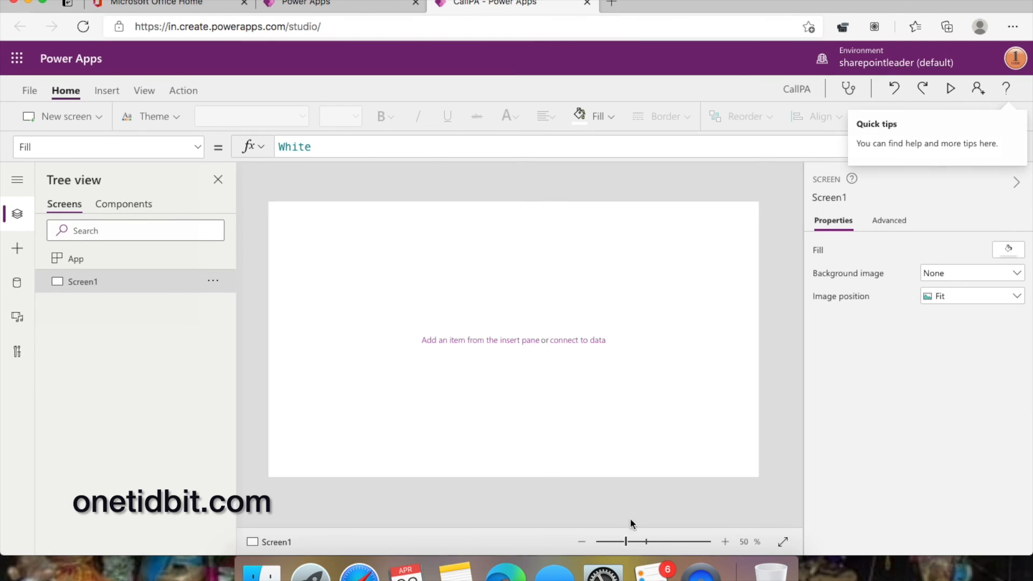
left_click_drag(626, 545, 632, 541)
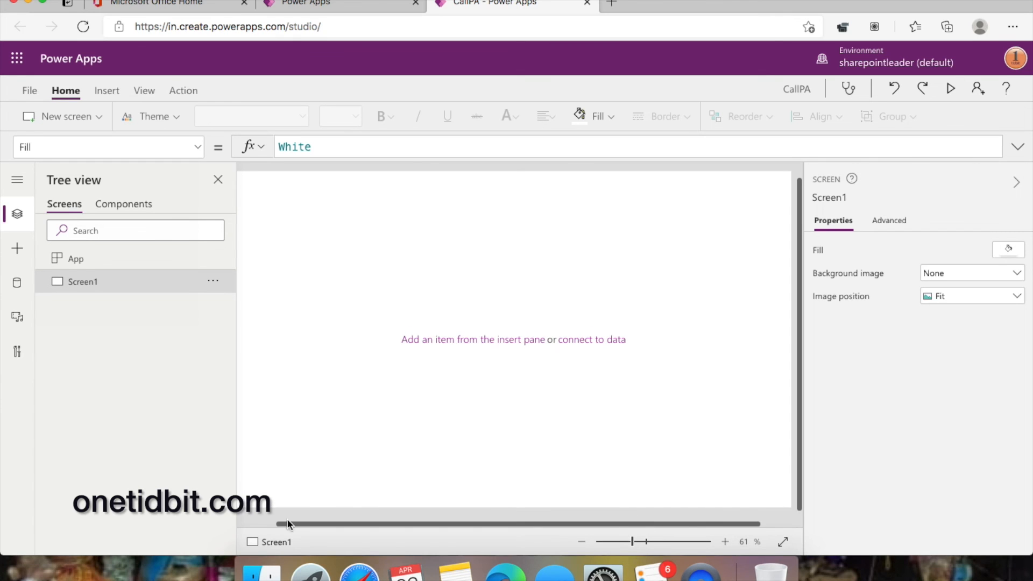
scroll(287, 522, "right", 1)
scroll(287, 522, "left", 2)
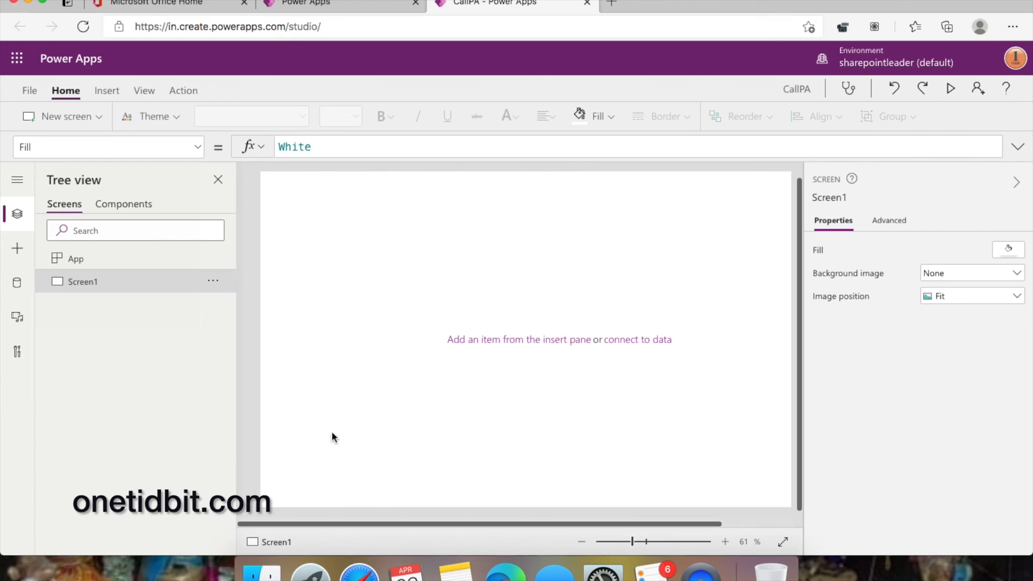
left_click(104, 91)
left_click(149, 118)
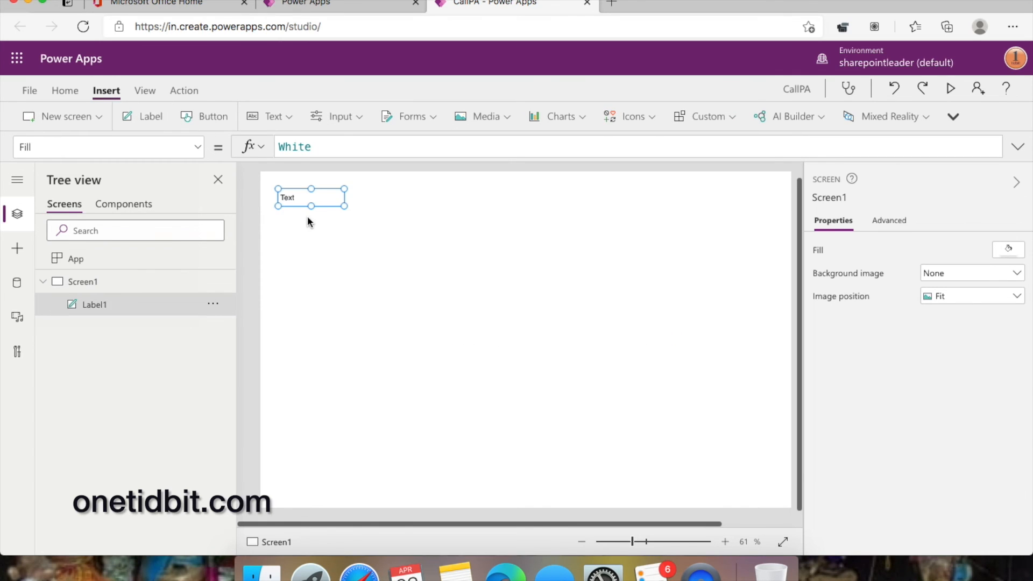
left_click_drag(322, 199, 332, 231)
double_click(332, 232)
type("Name")
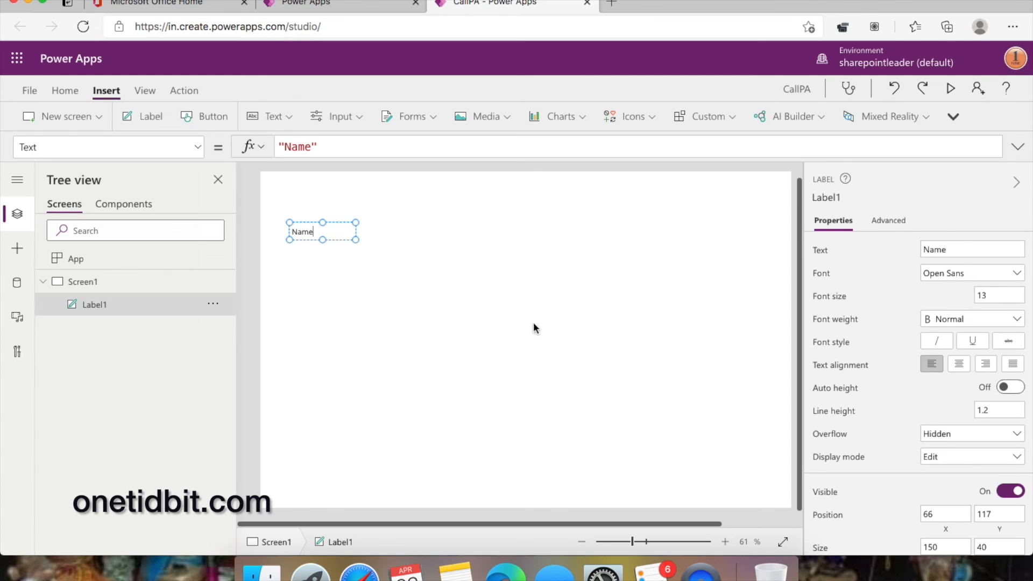
left_click_drag(633, 540, 649, 542)
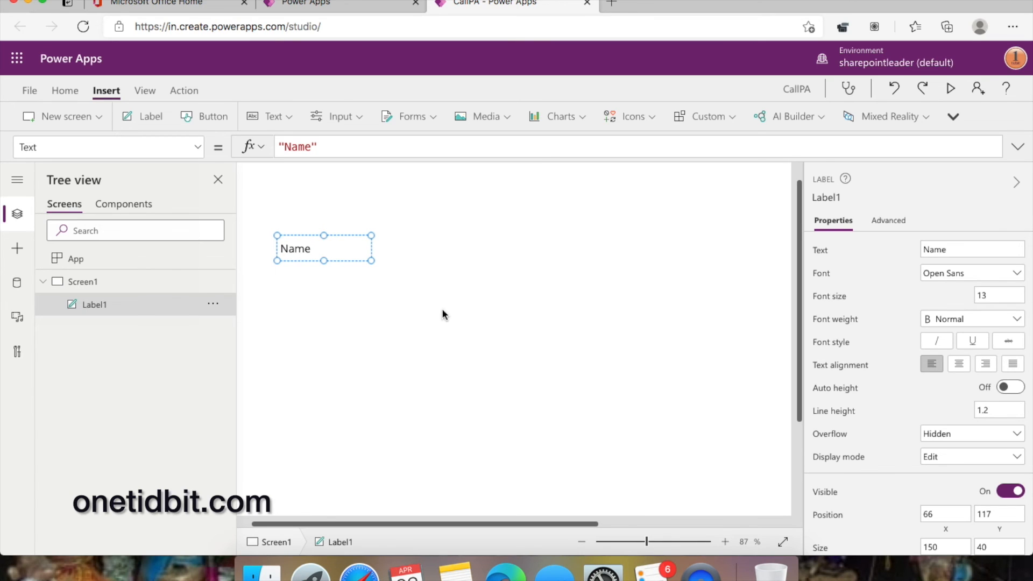
scroll(330, 524, "left", 1)
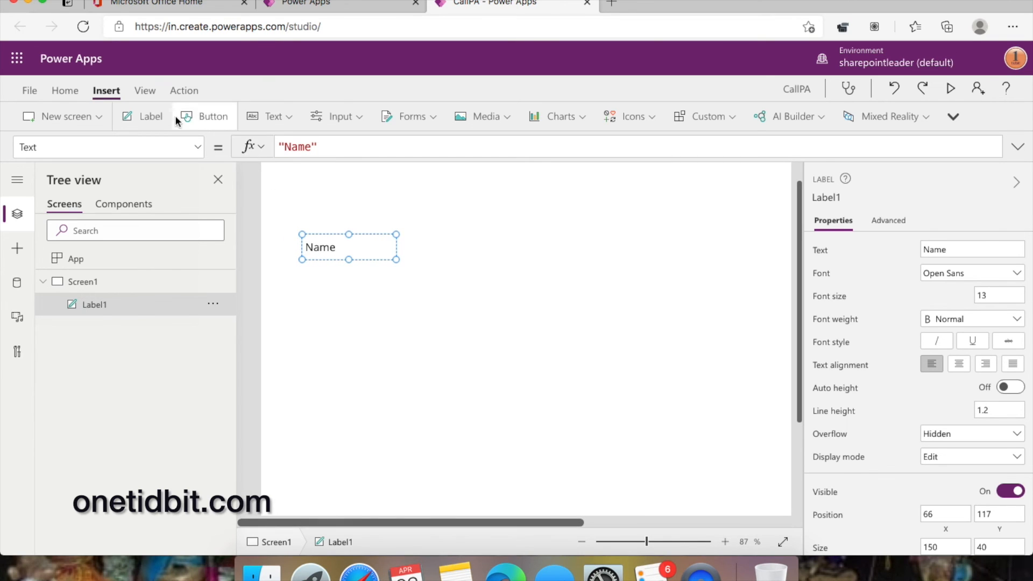
left_click(282, 118)
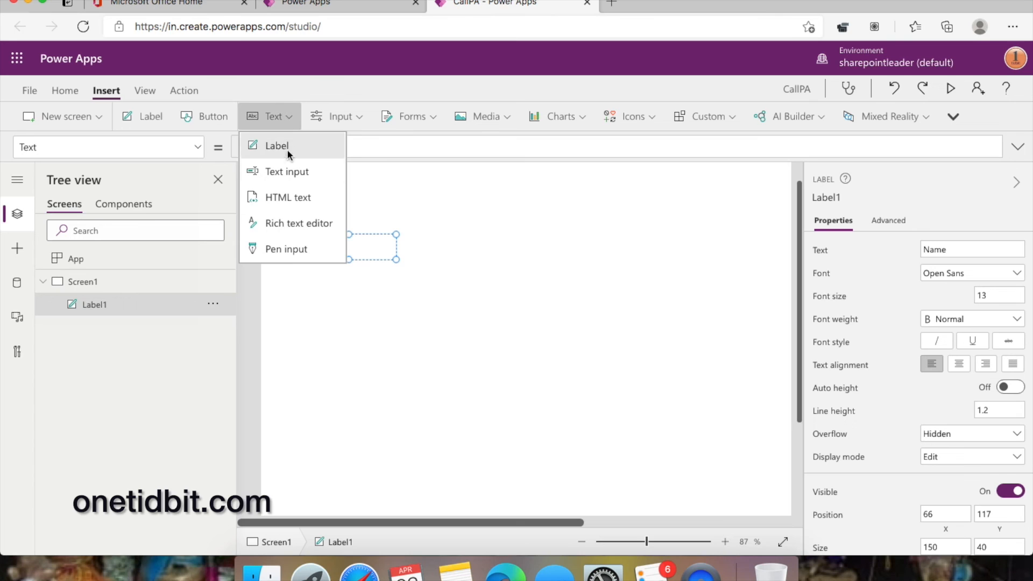
left_click(307, 170)
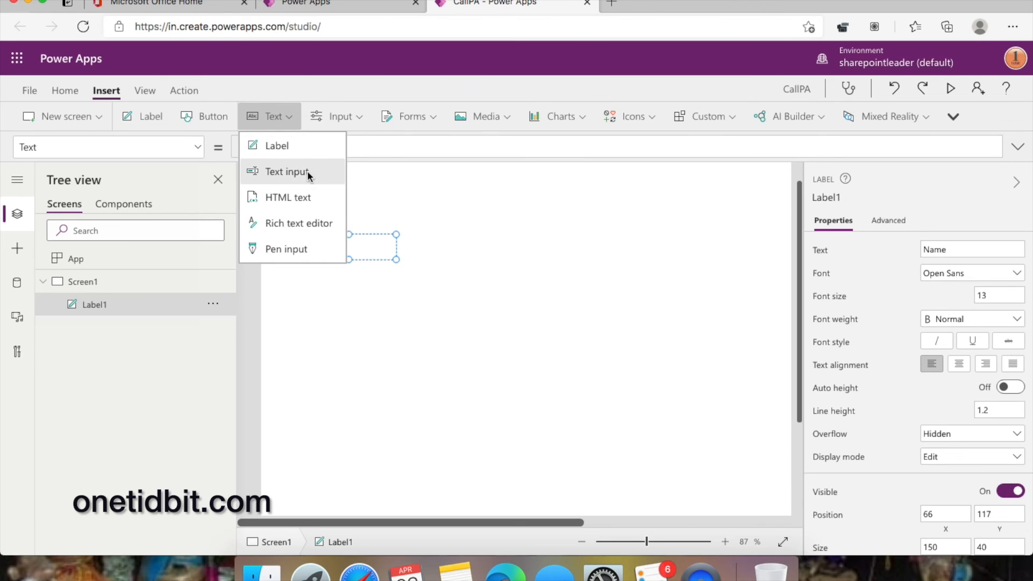
left_click_drag(377, 212, 500, 260)
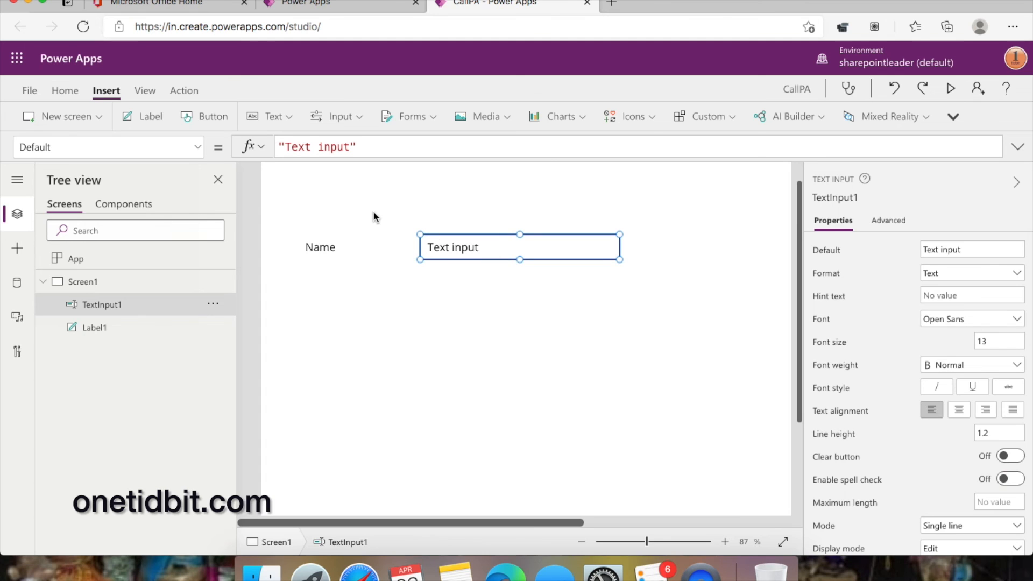
- Add a 'Roll no' label below it with a second text input alongside
left_click(150, 117)
left_click_drag(329, 203, 354, 295)
double_click(337, 302)
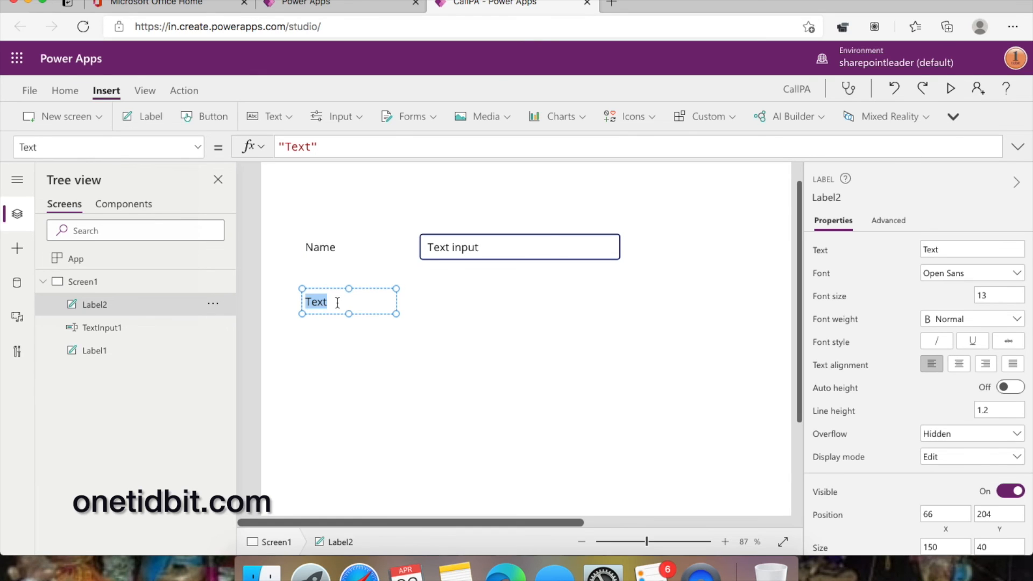
type("Ro")
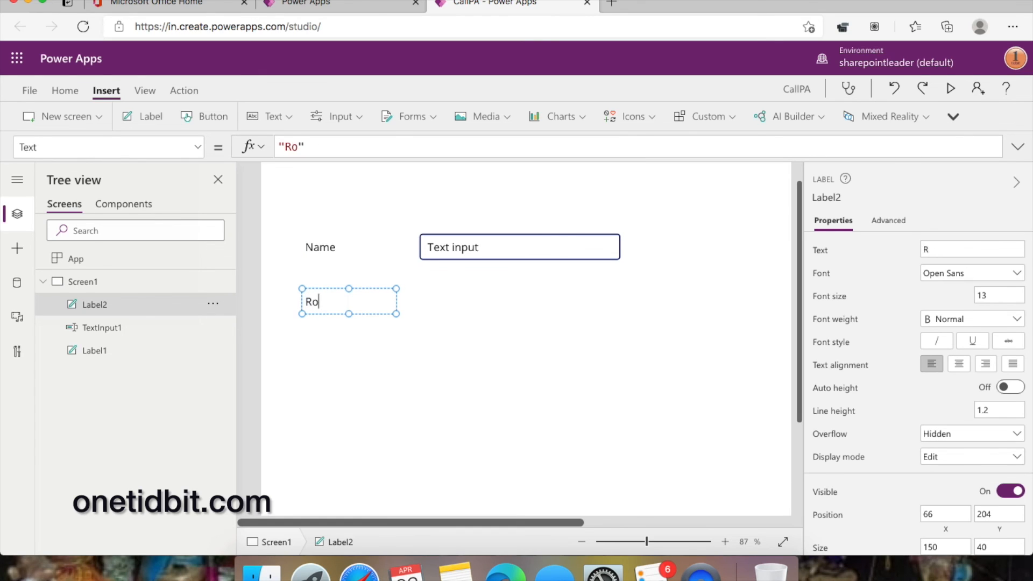
type("ll no")
left_click(508, 299)
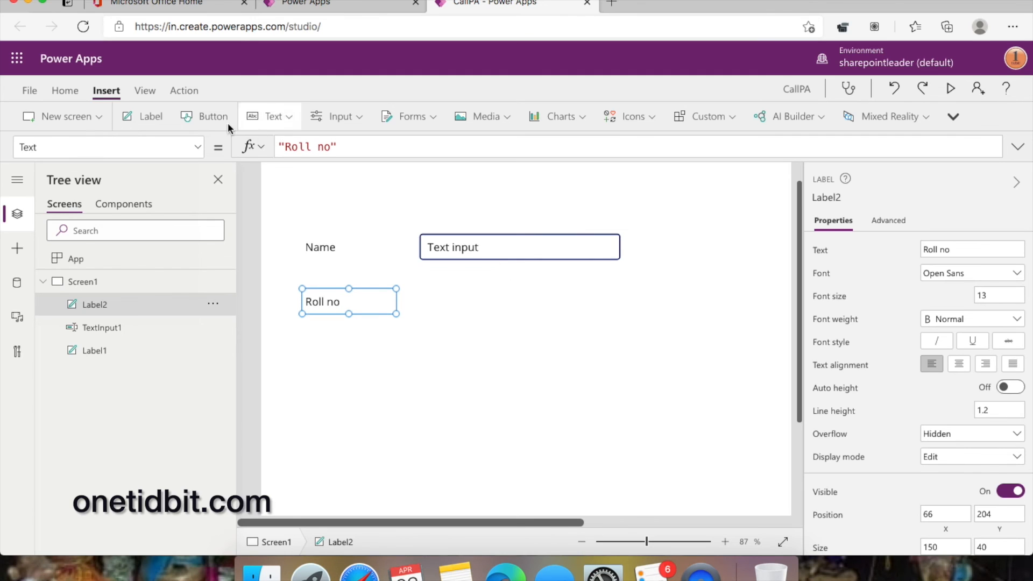
left_click(288, 118)
left_click(297, 171)
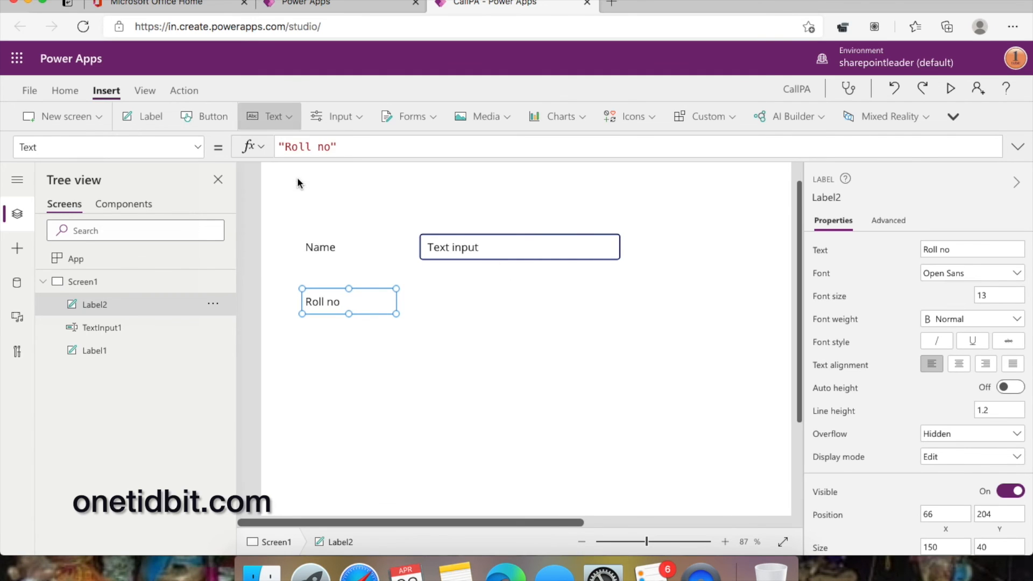
left_click_drag(360, 195, 498, 300)
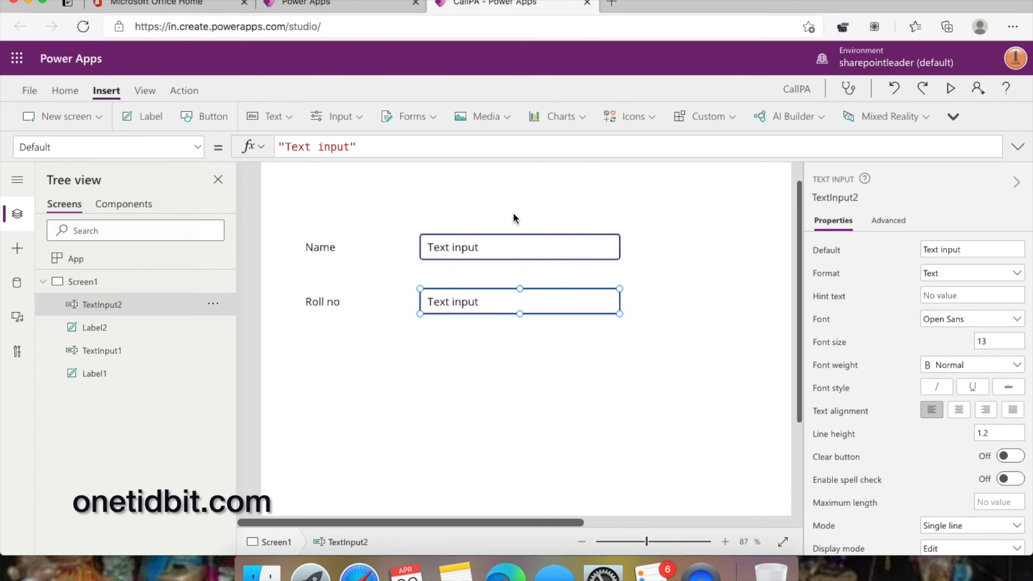
- Place a button under the Roll no box and caption it 'Invoke PA'
left_click(207, 118)
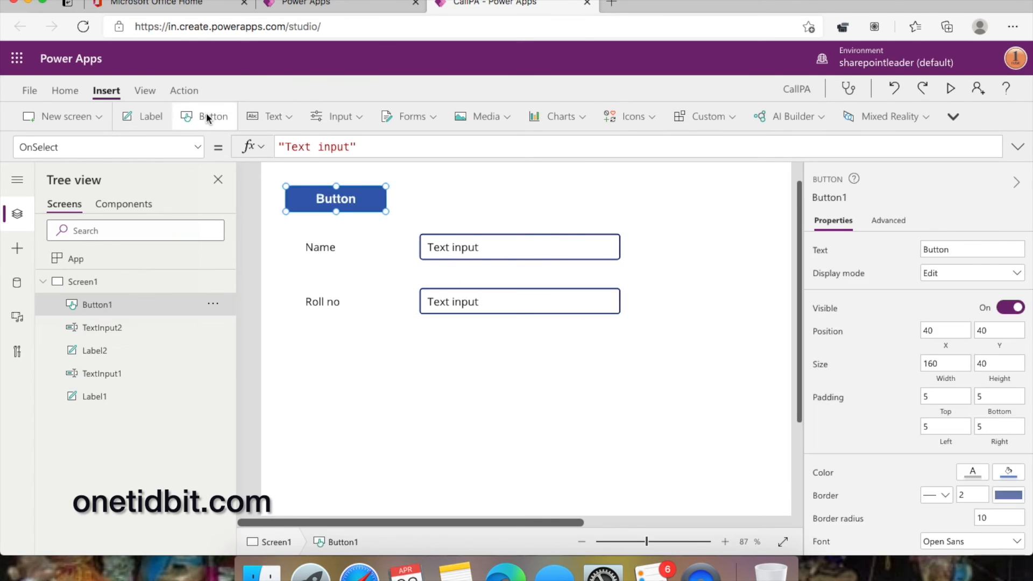
left_click_drag(339, 198, 478, 364)
double_click(484, 370)
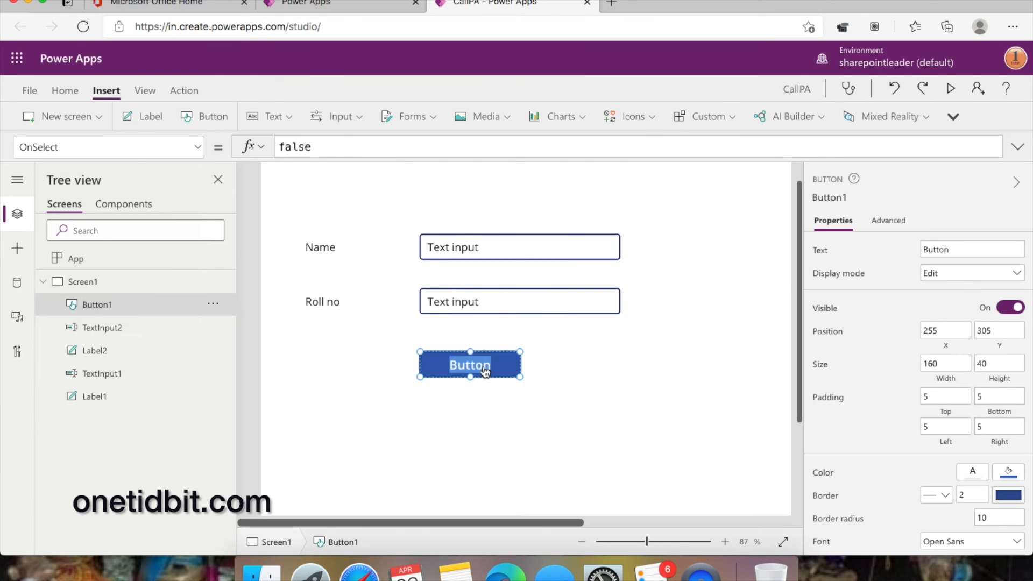
type("In")
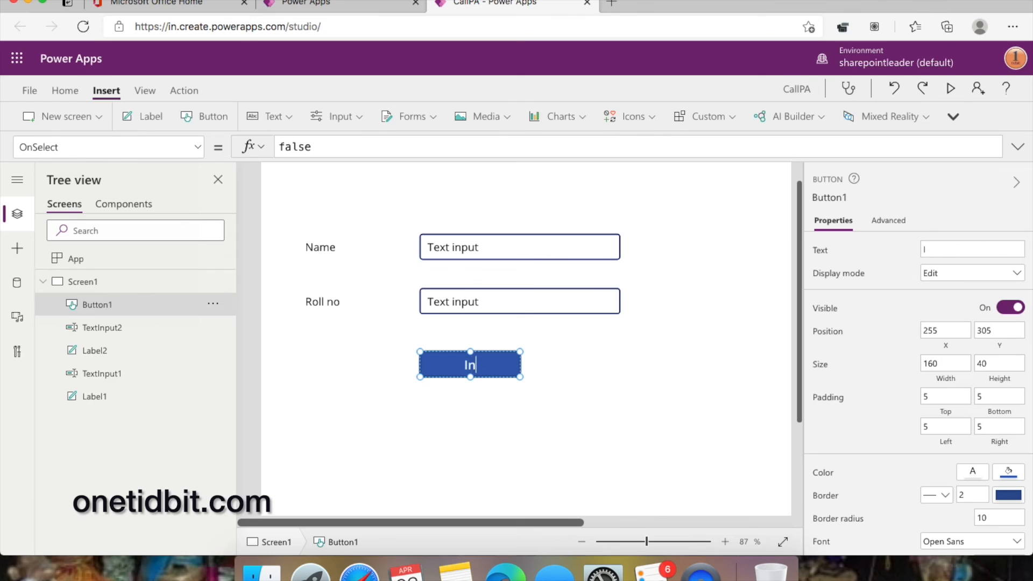
type("voke PA")
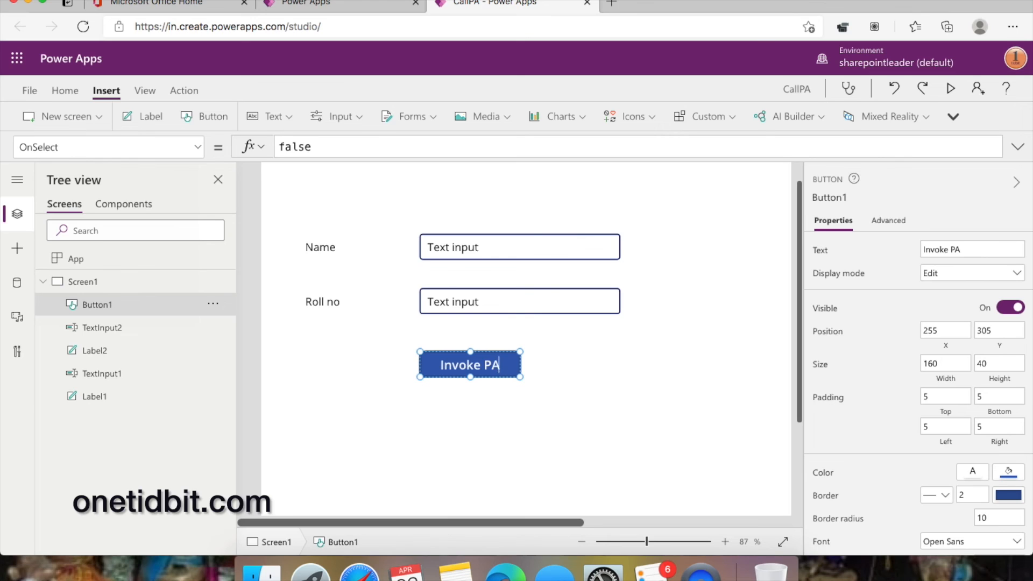
left_click(647, 353)
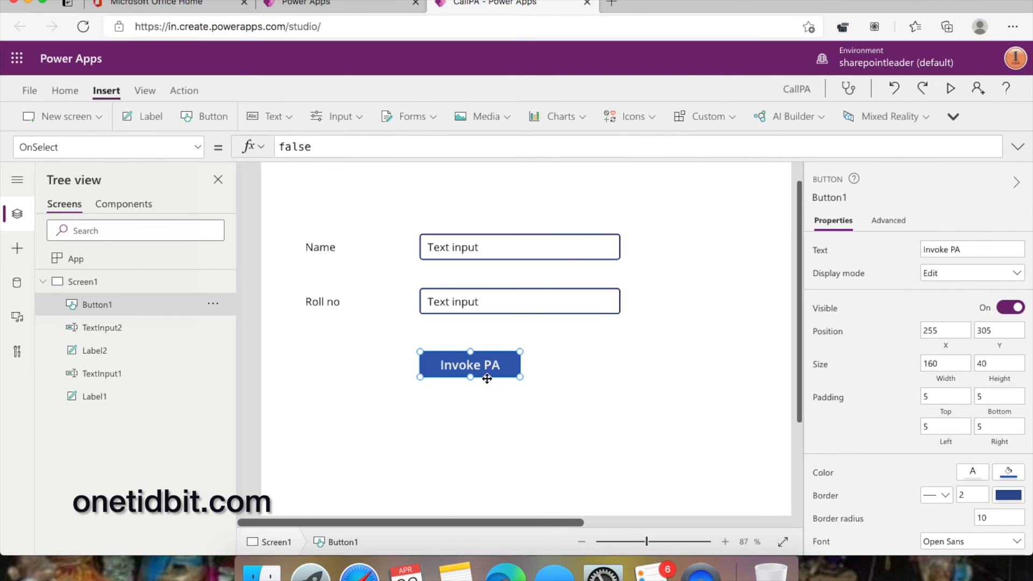
- From the button's Action > Power Automate list, start creating a new flow
left_click(181, 93)
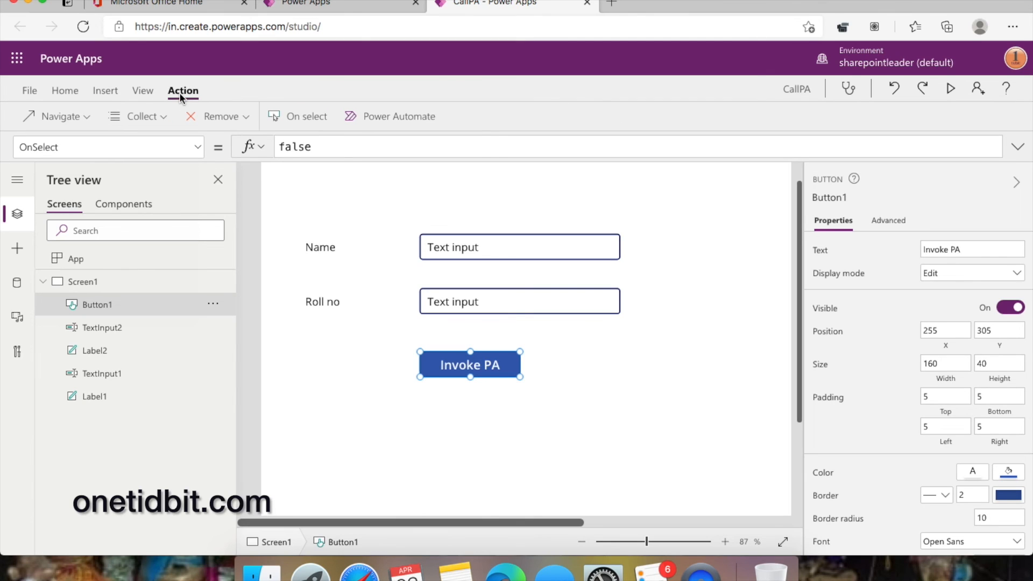
left_click(402, 119)
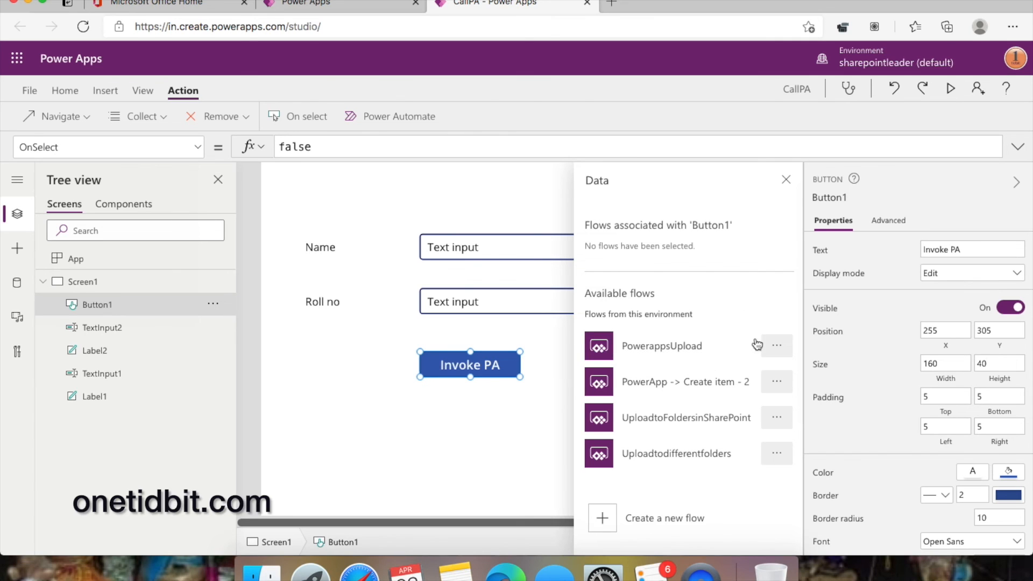
left_click(669, 523)
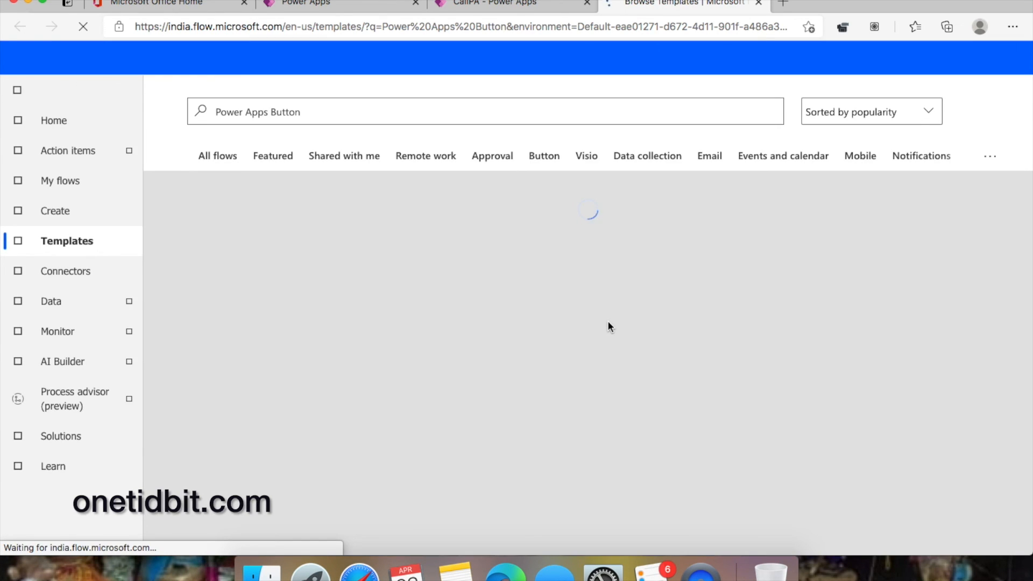
- Start a blank automated cloud flow with the PowerApps trigger and add a new step
left_click(68, 214)
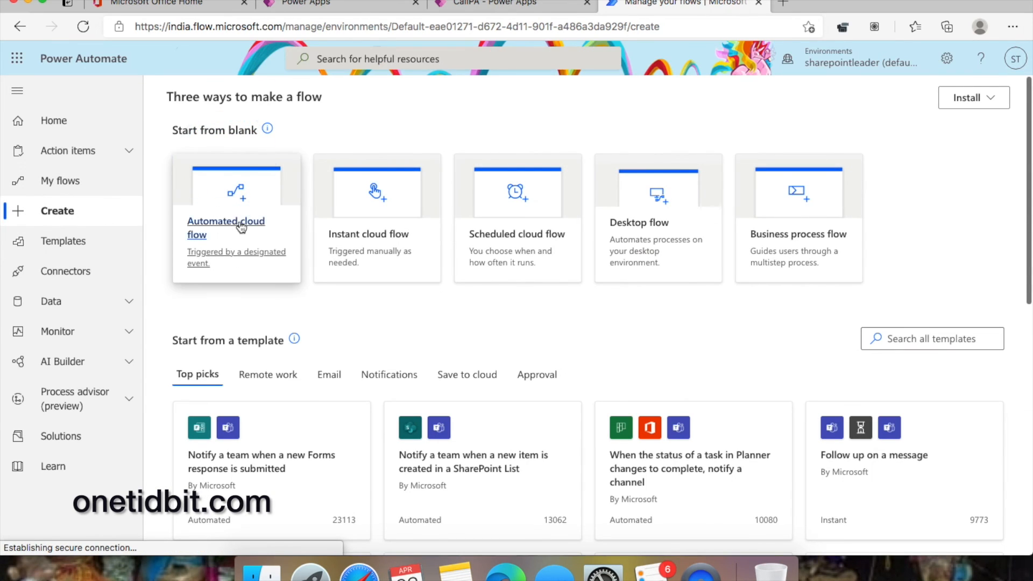
left_click(237, 225)
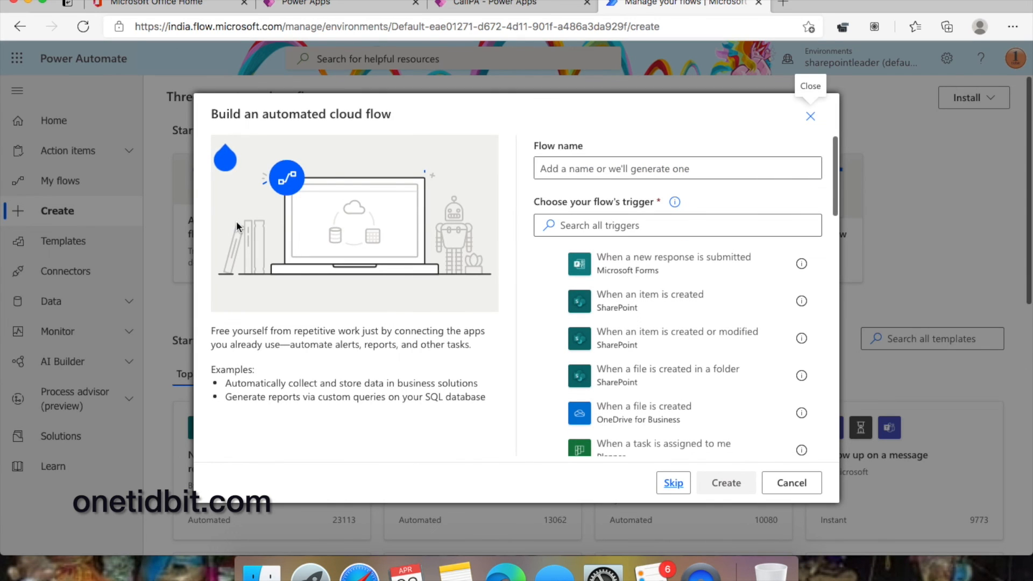
left_click(674, 483)
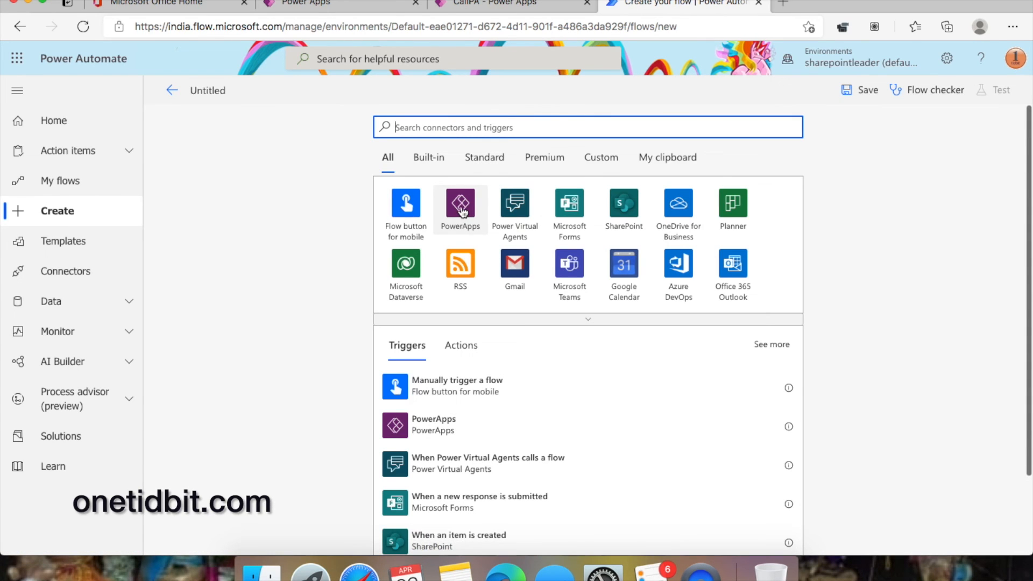
left_click(462, 207)
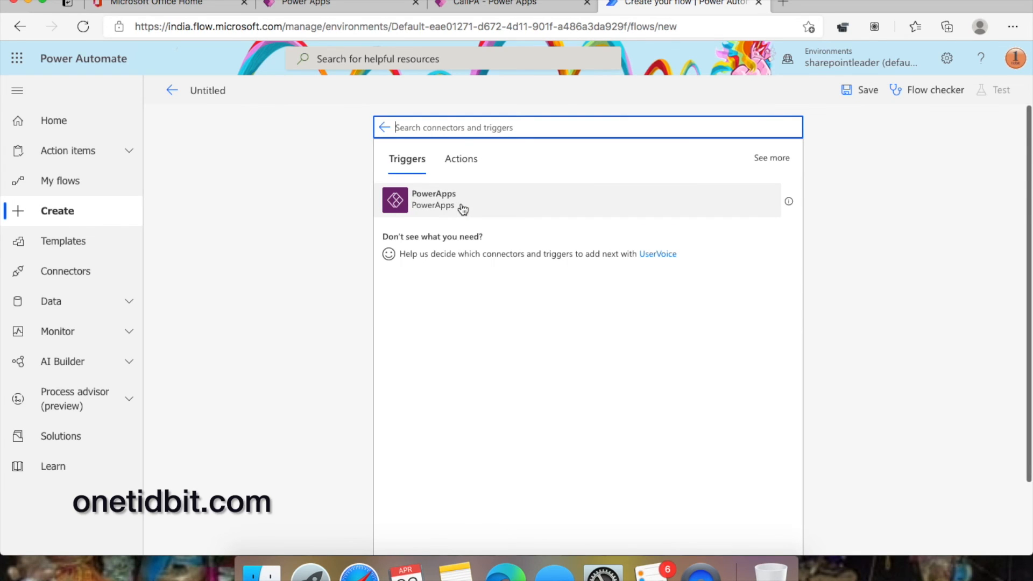
left_click(463, 206)
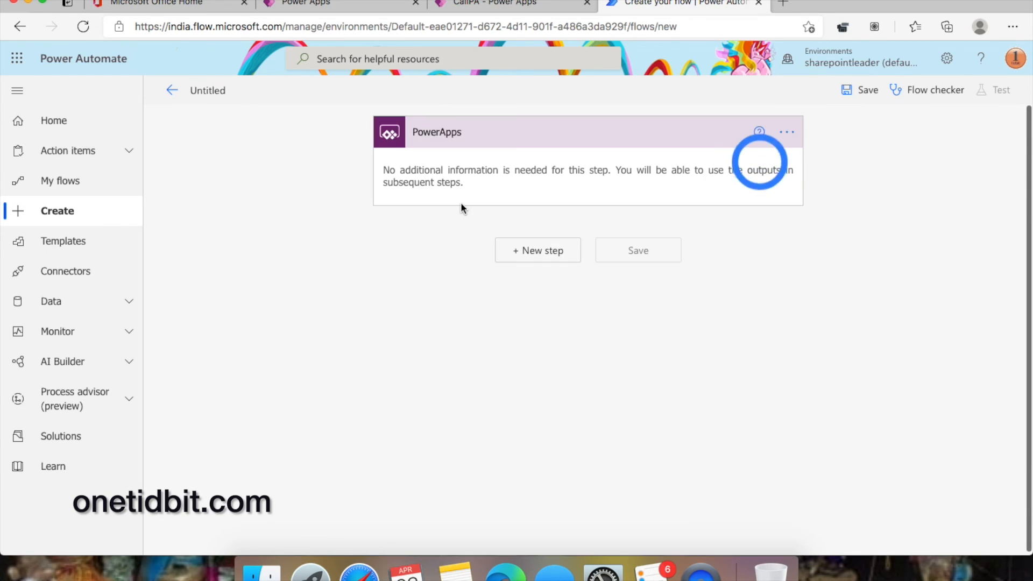
left_click(552, 256)
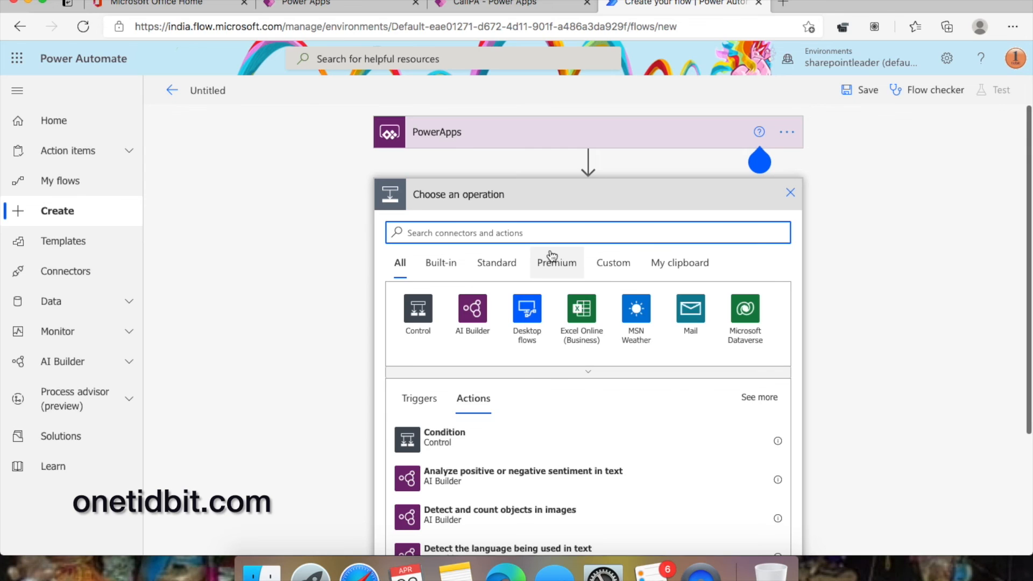
- Add a Compose action whose Inputs is the 'Ask in PowerApps' dynamic value
scroll(552, 255, "down", 1)
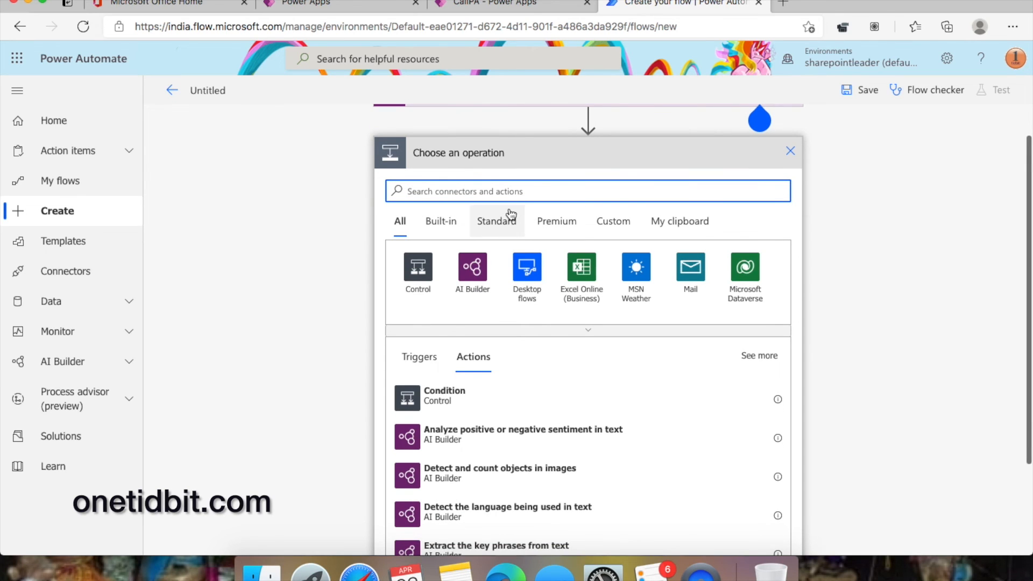
scroll(509, 212, "up", 1)
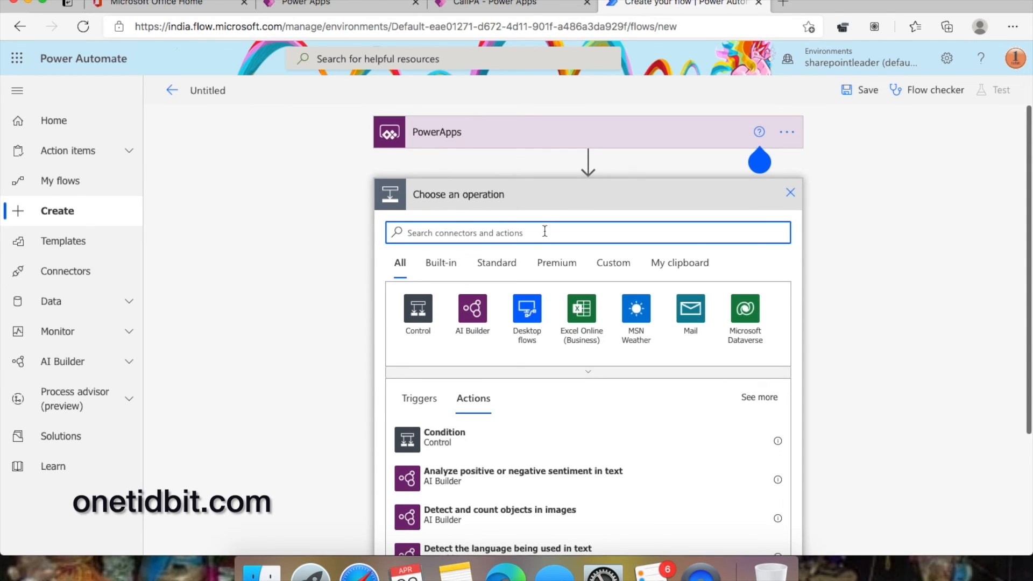
type("co")
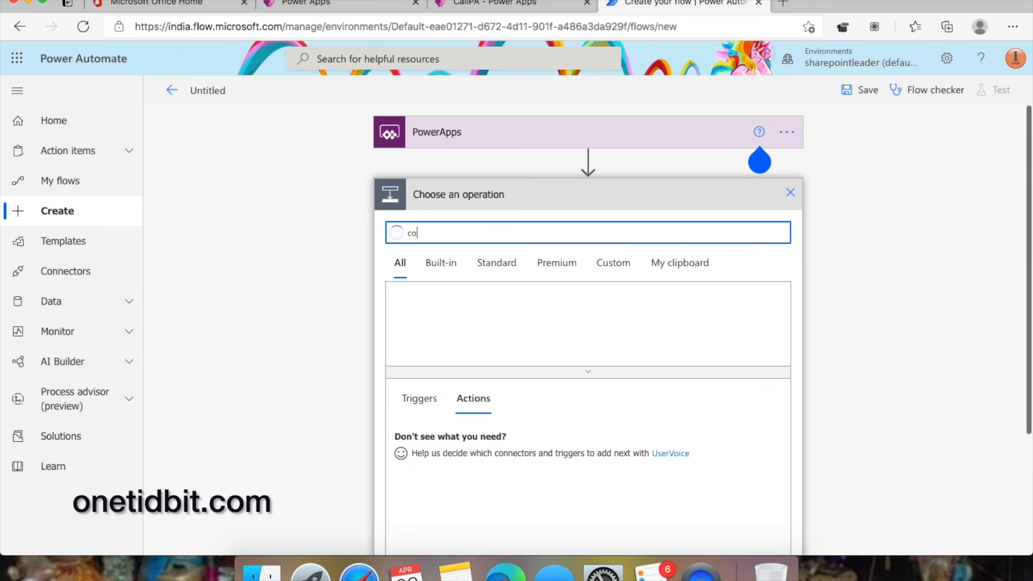
type("mpose")
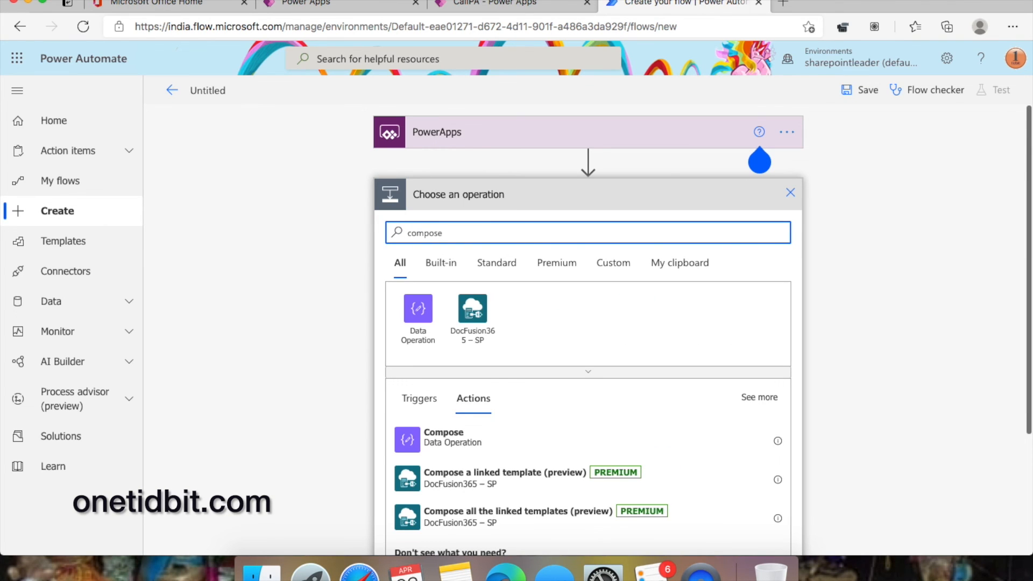
left_click(499, 446)
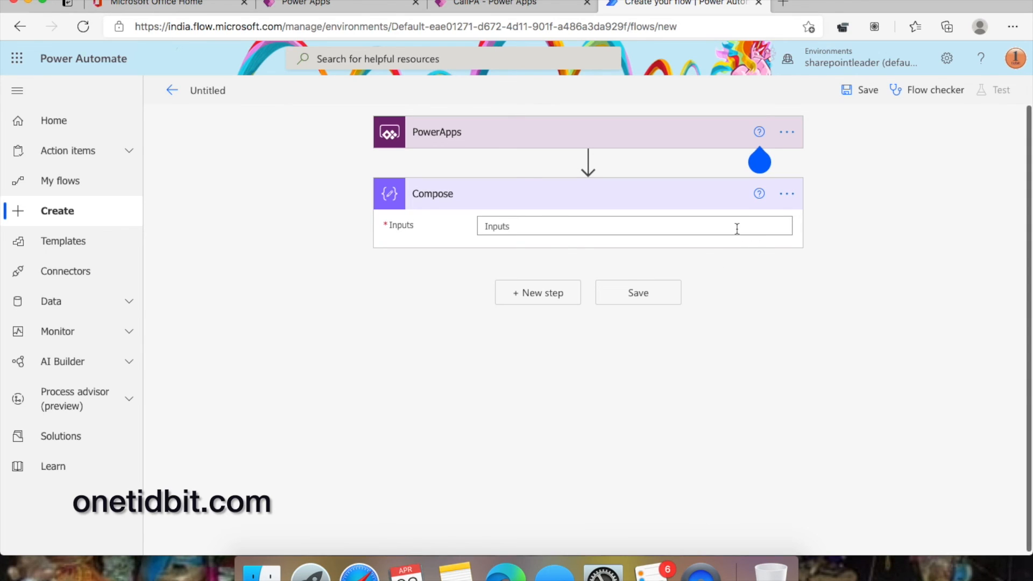
left_click(737, 229)
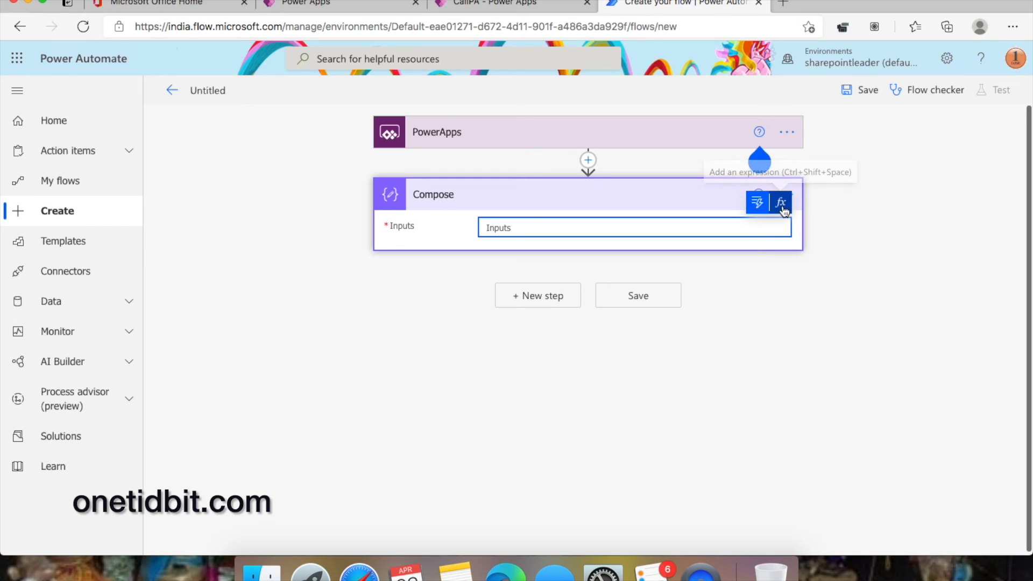
left_click(759, 204)
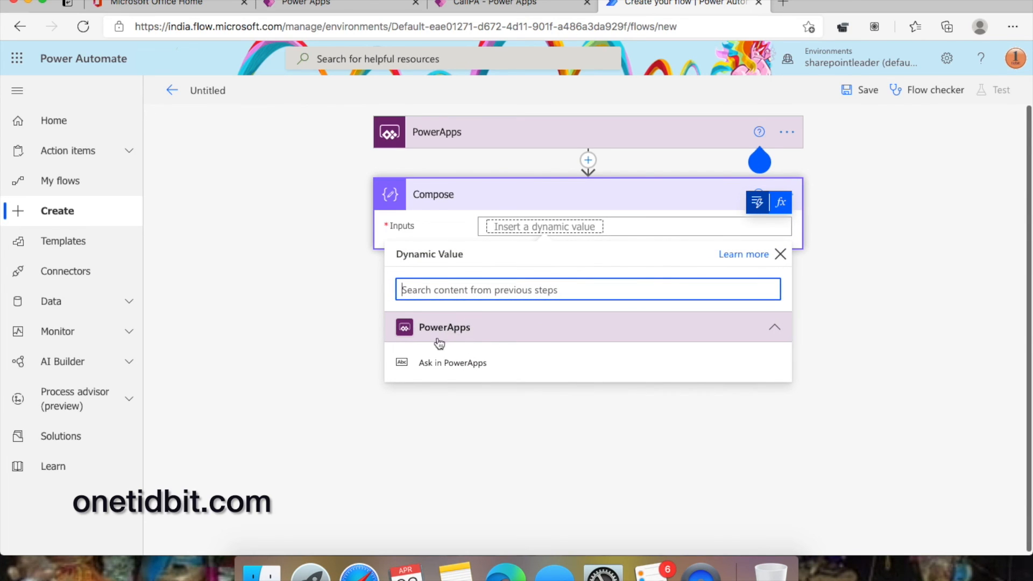
left_click(516, 369)
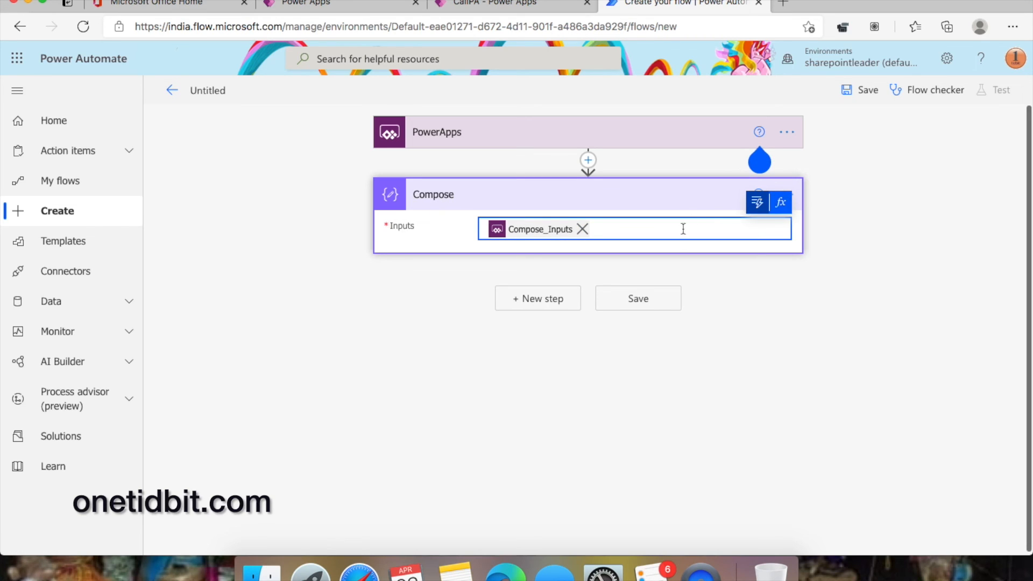
left_click(805, 337)
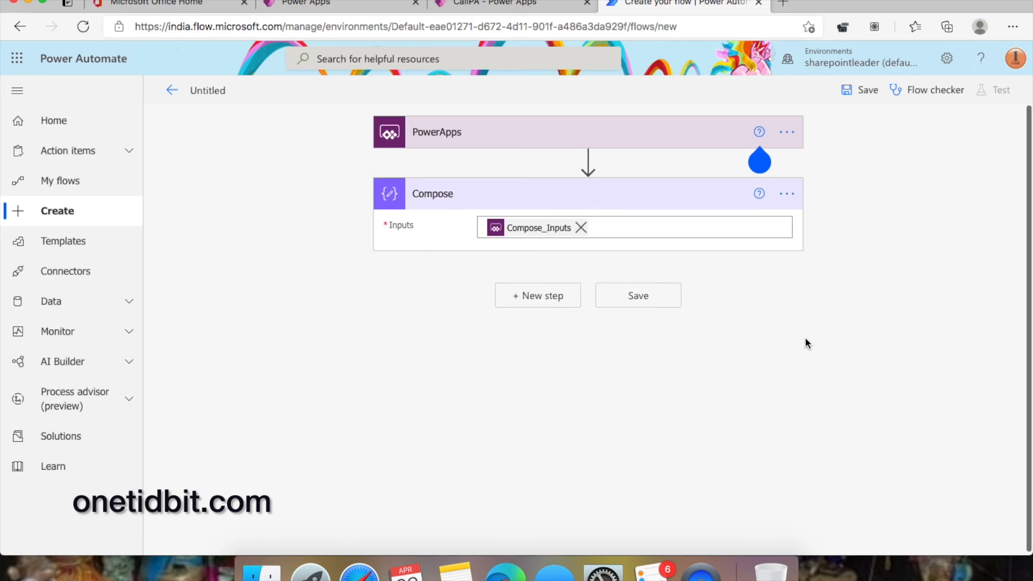
- Rename the Compose action to StudentName
left_click(789, 200)
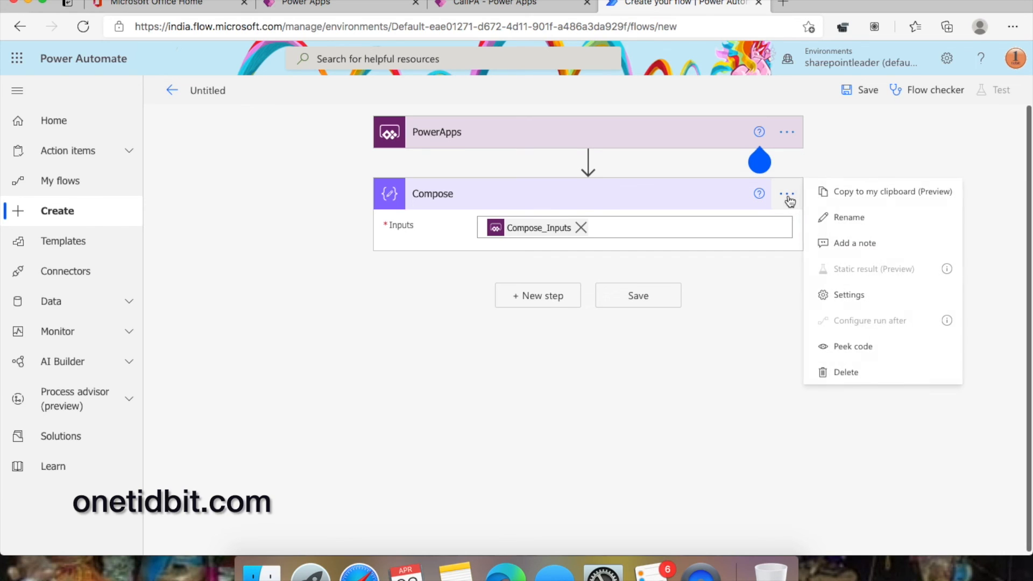
left_click(856, 223)
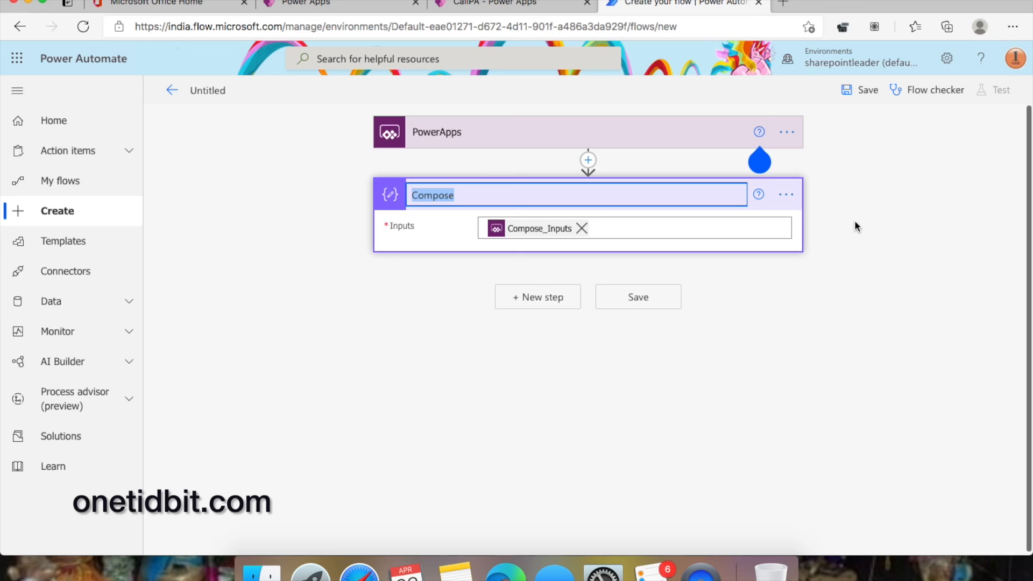
type("StudentName")
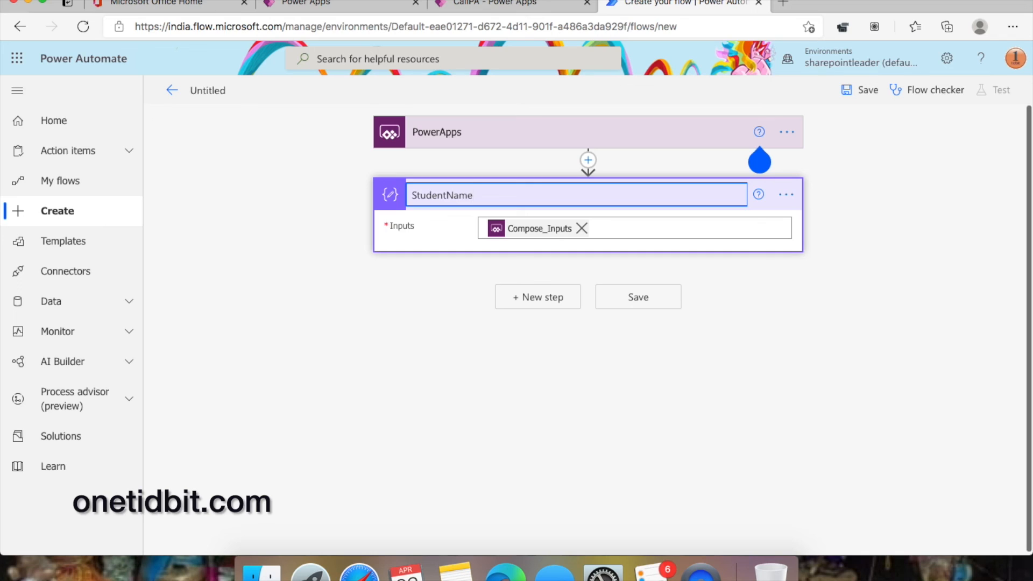
left_click(919, 257)
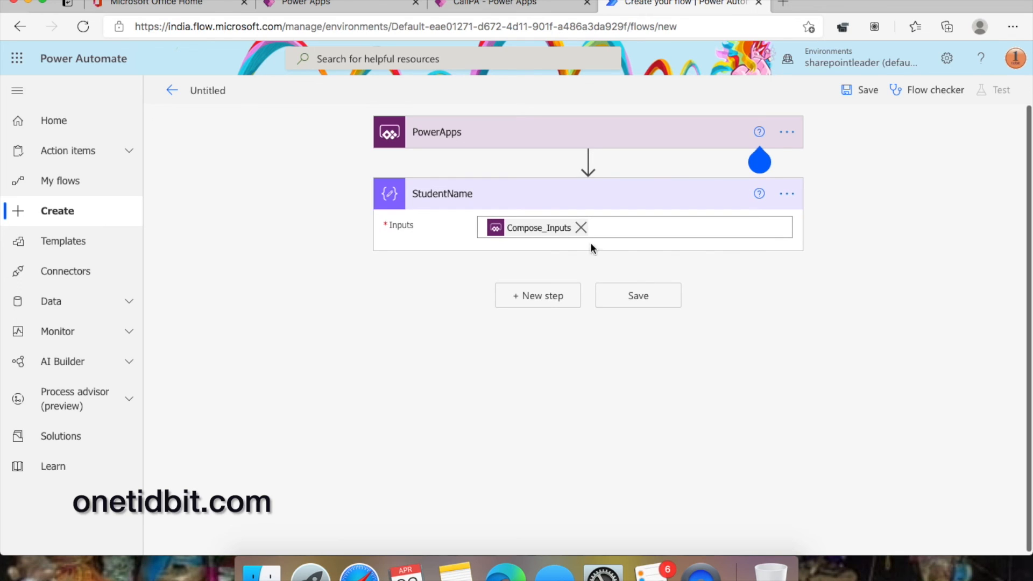
- Add a second Compose action renamed Rollno
left_click(559, 299)
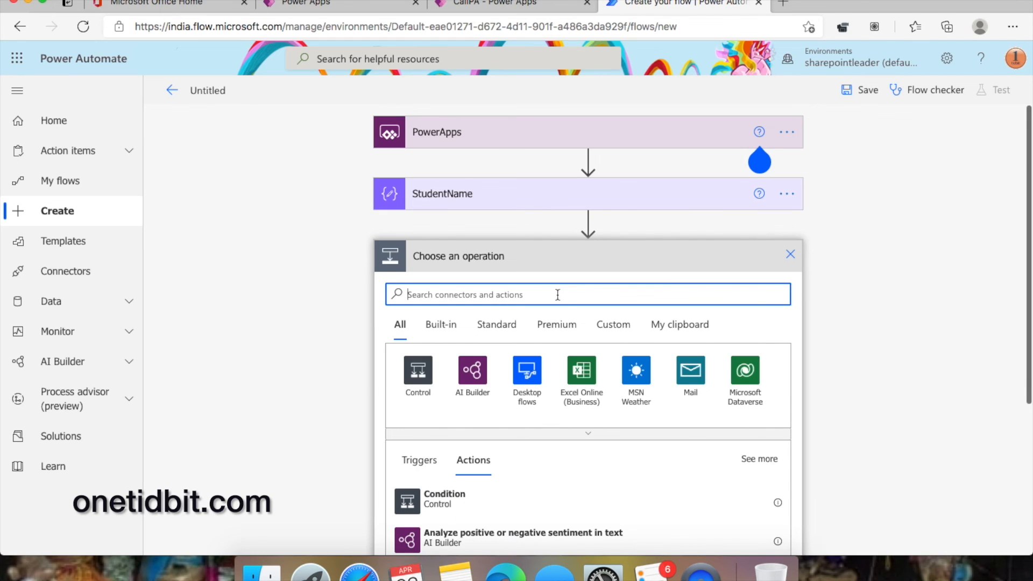
type("com[")
key("BackSpace")
scroll(759, 161, "down", 5)
type("pose")
left_click(471, 311)
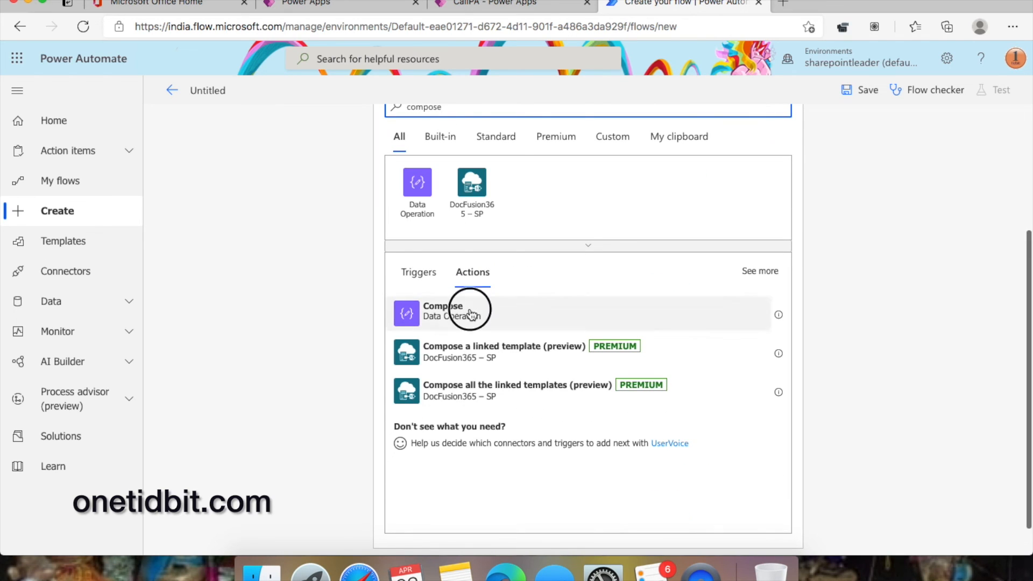
left_click(794, 258)
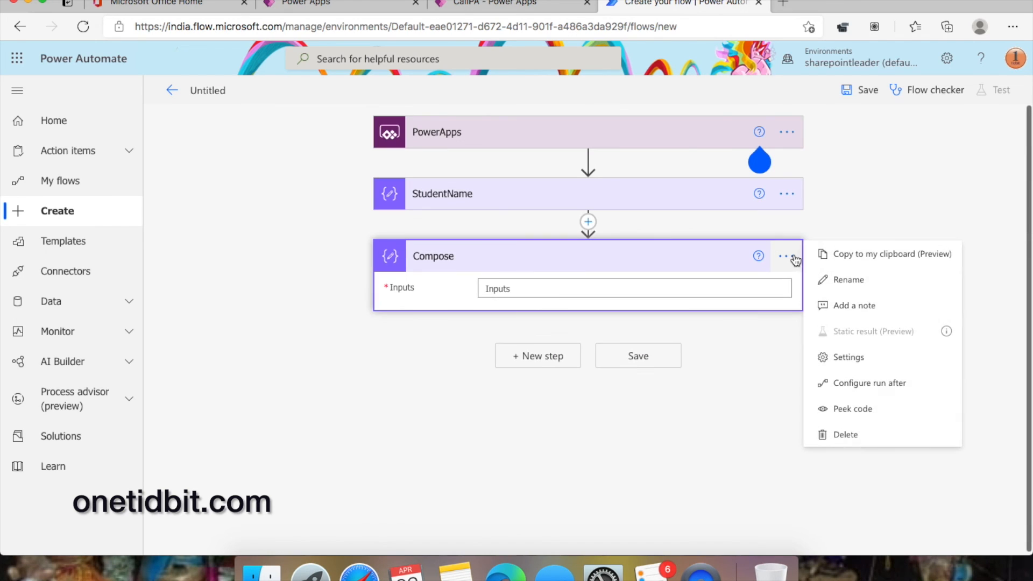
left_click(856, 279)
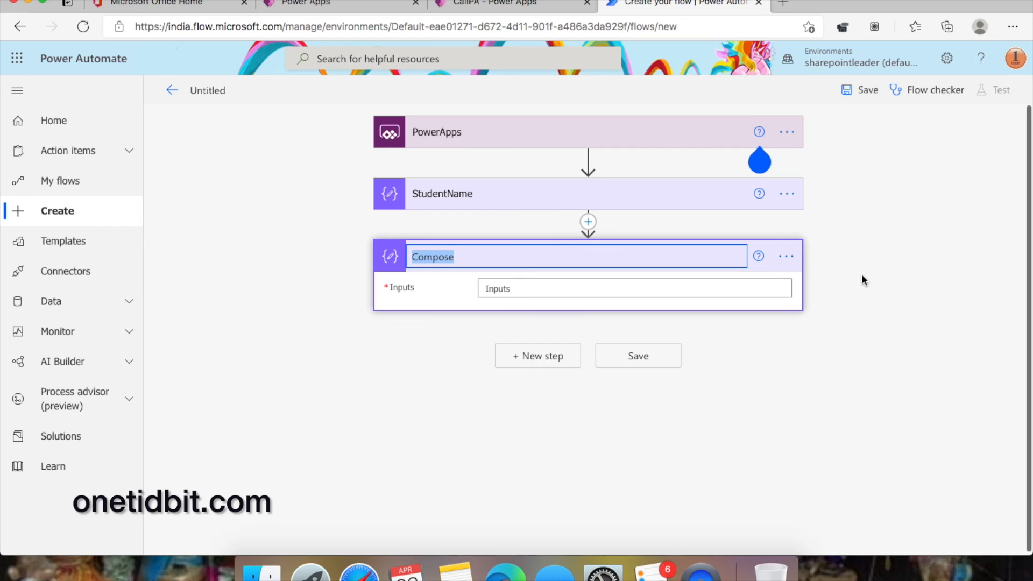
type("Rollno")
left_click(942, 266)
- Set Rollno's Inputs to 'Ask in PowerApps' and save the flow as 'PowerApp -> StudentName,Rollno'
left_click(557, 288)
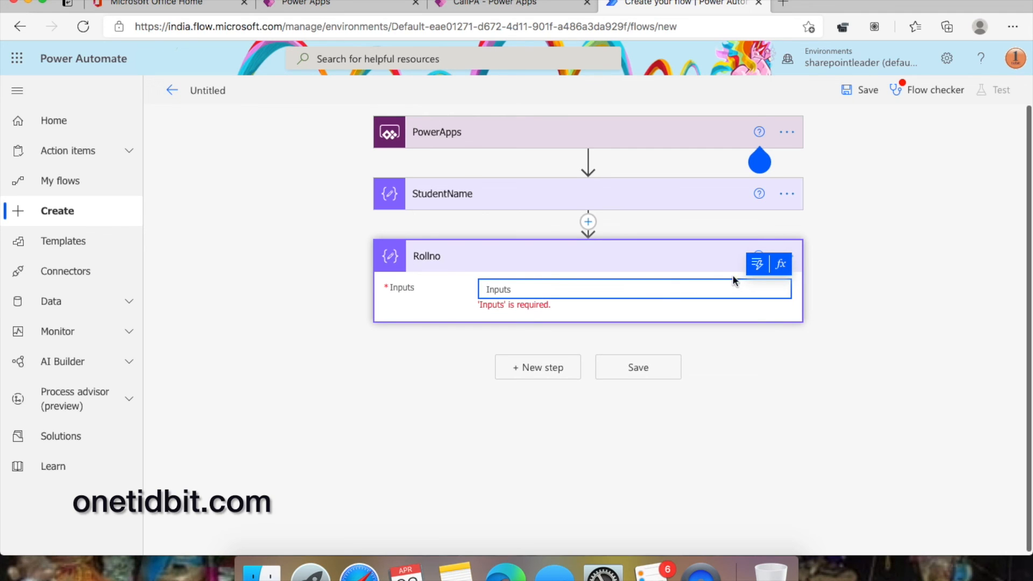
left_click(764, 268)
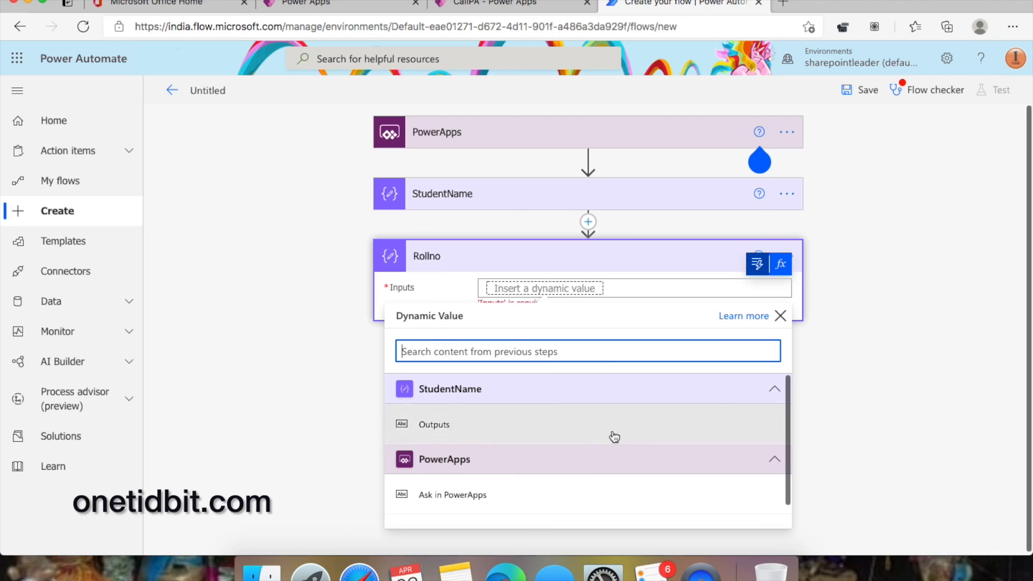
left_click(507, 494)
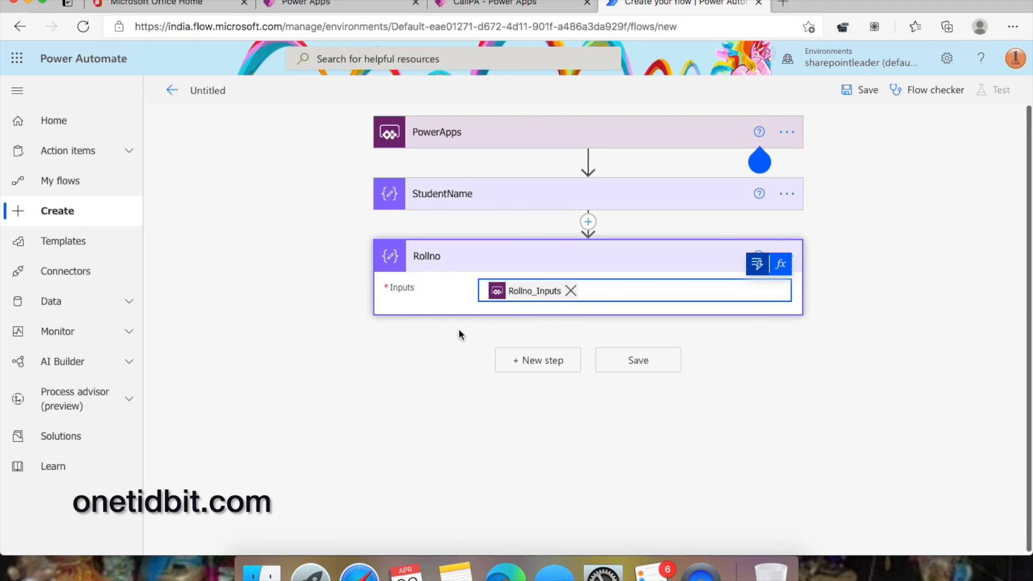
left_click(631, 364)
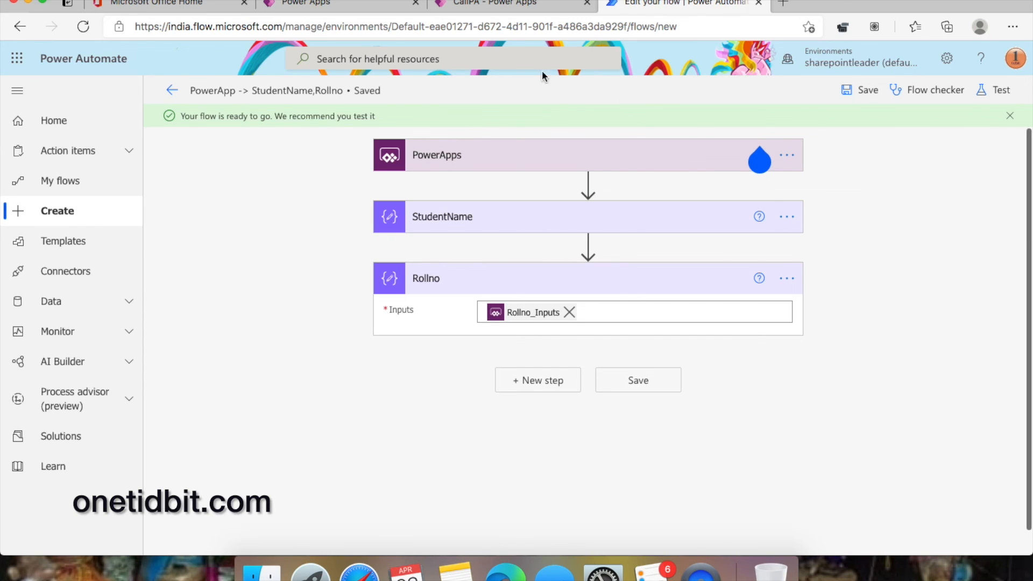
left_click(519, 6)
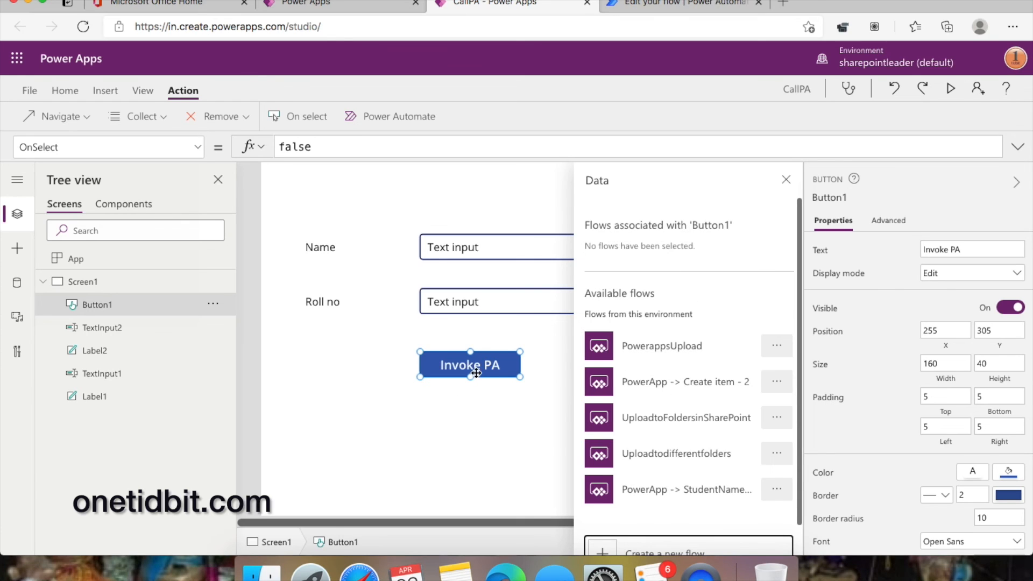
- Back in CallPA, add the 'PowerApp -> StudentName,Rollno' flow to Button1's OnSelect
scroll(673, 417, "down", 1)
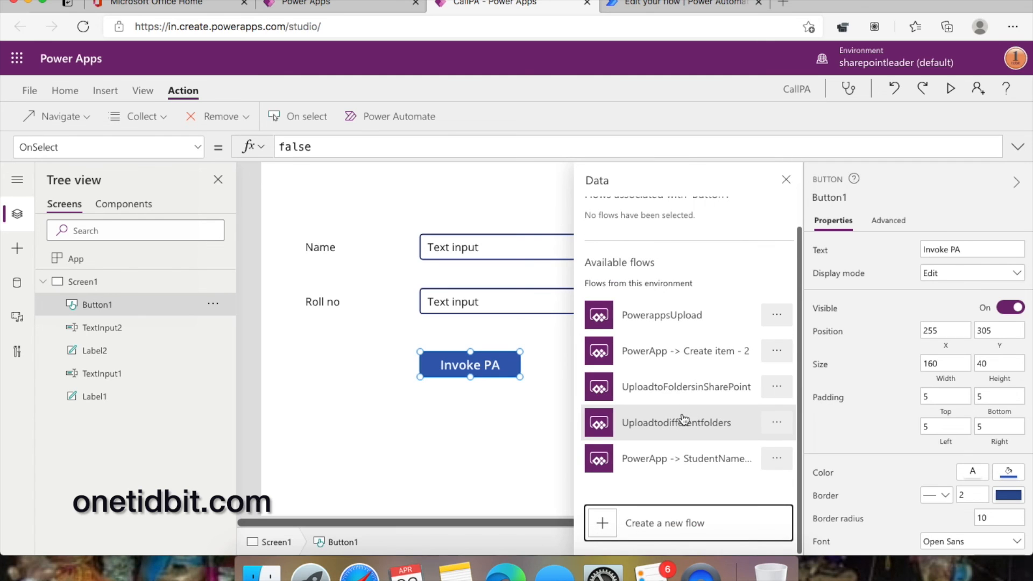
left_click(651, 10)
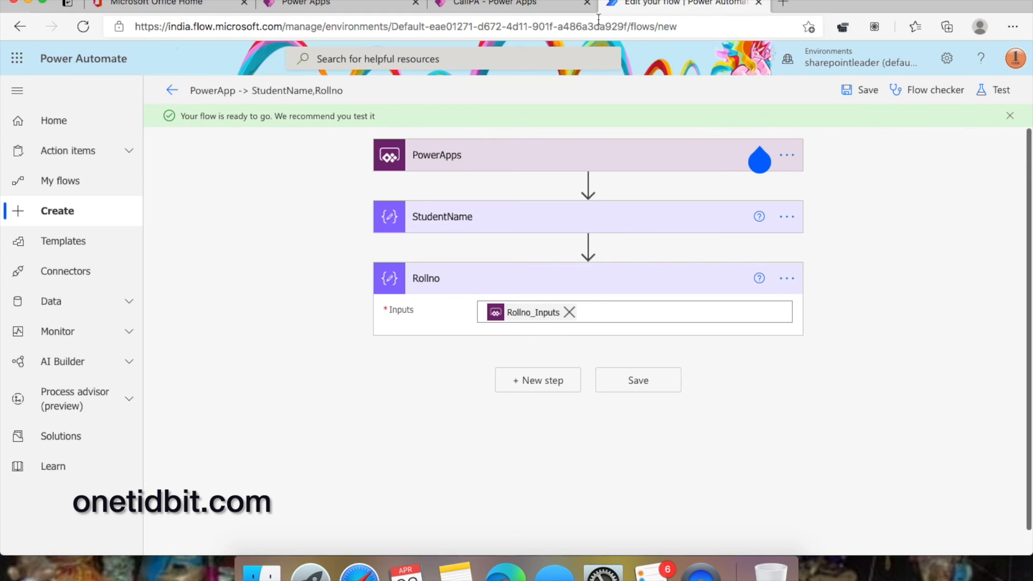
left_click(527, 4)
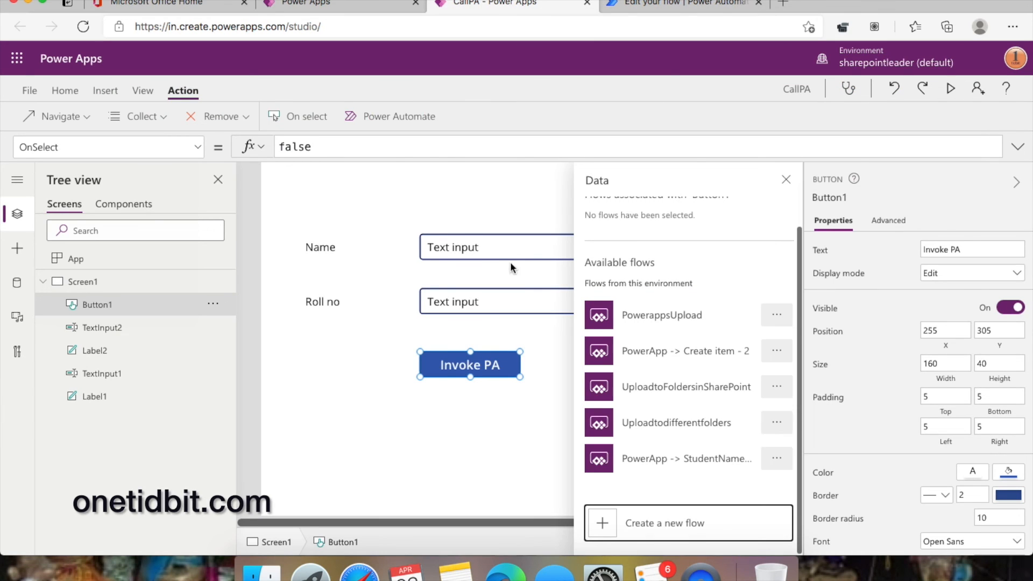
left_click(715, 459)
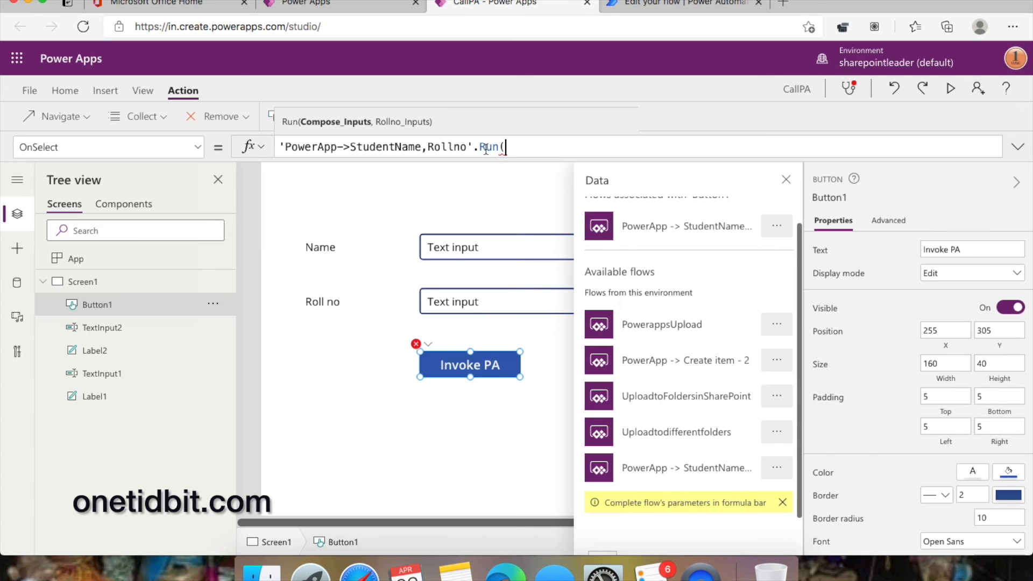
- Complete OnSelect as Run(TextInput1.Text, TextInput2.Text) and open the Save as page
type("text")
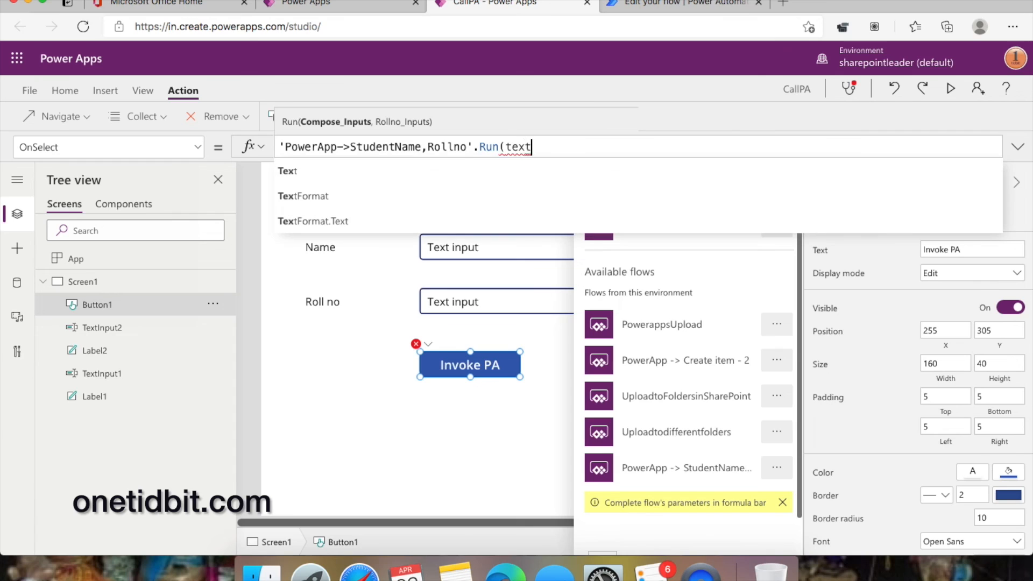
type("i")
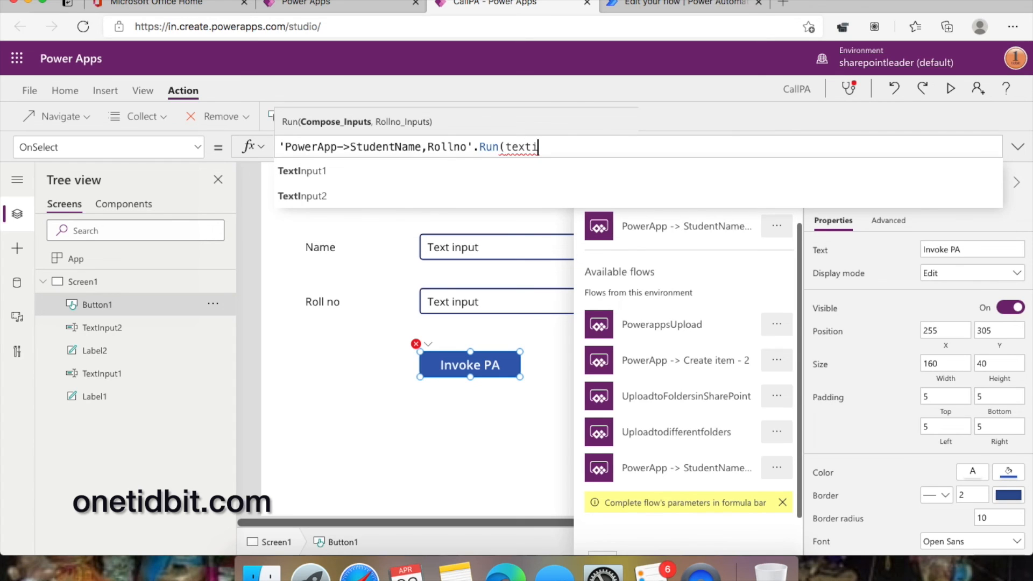
left_click(454, 171)
type(".")
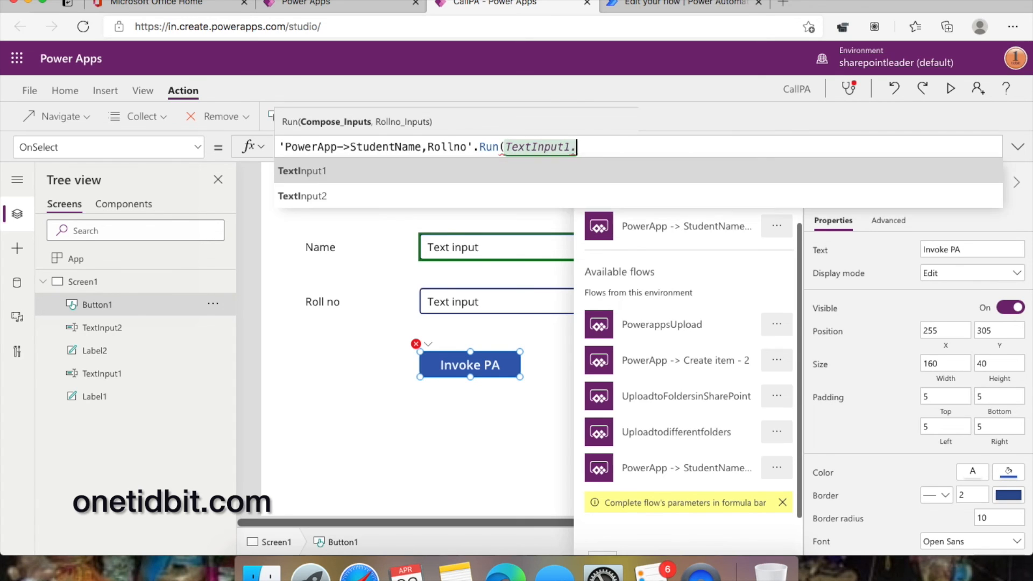
type("text")
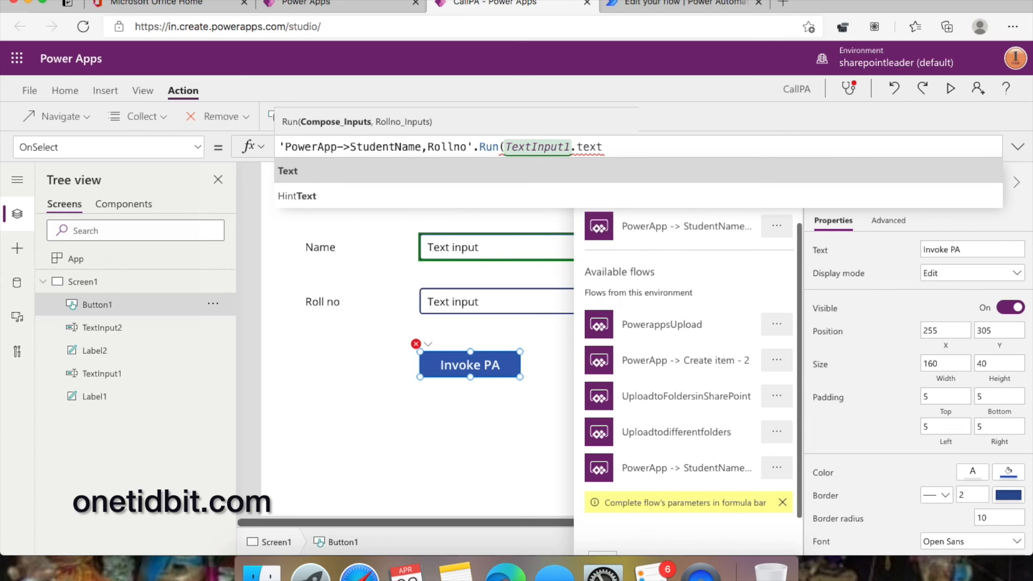
type(",t")
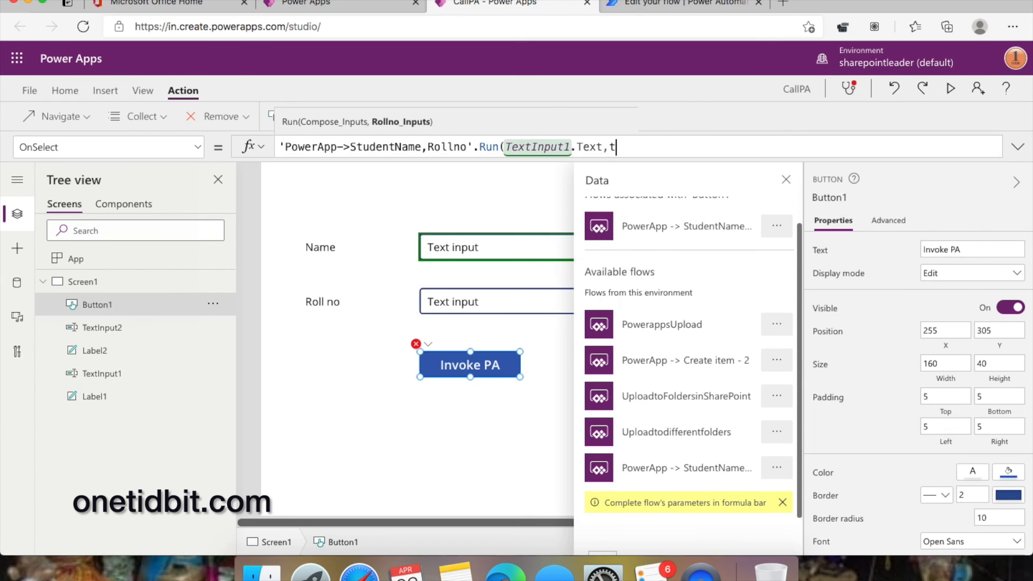
type("ext")
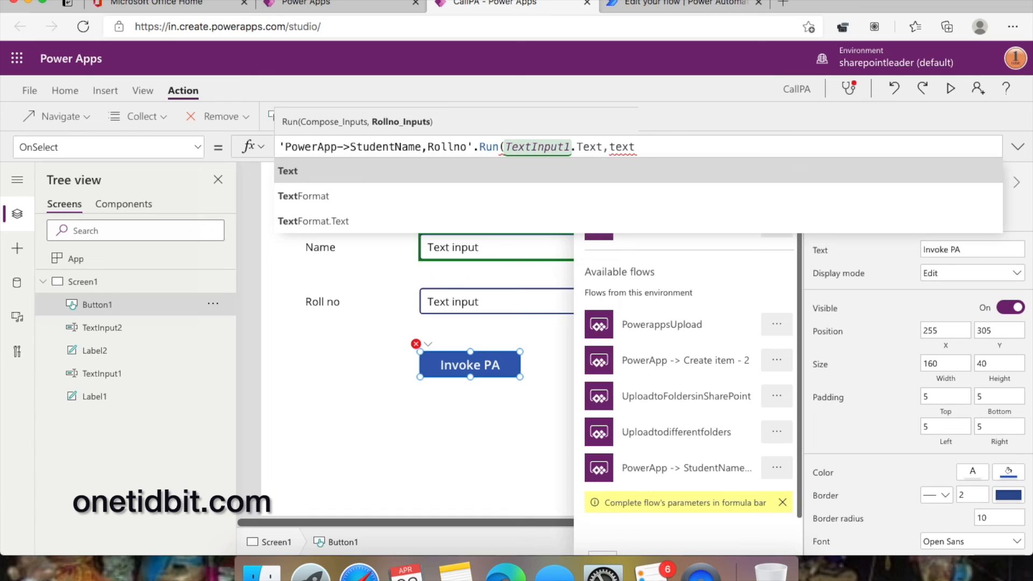
type("input")
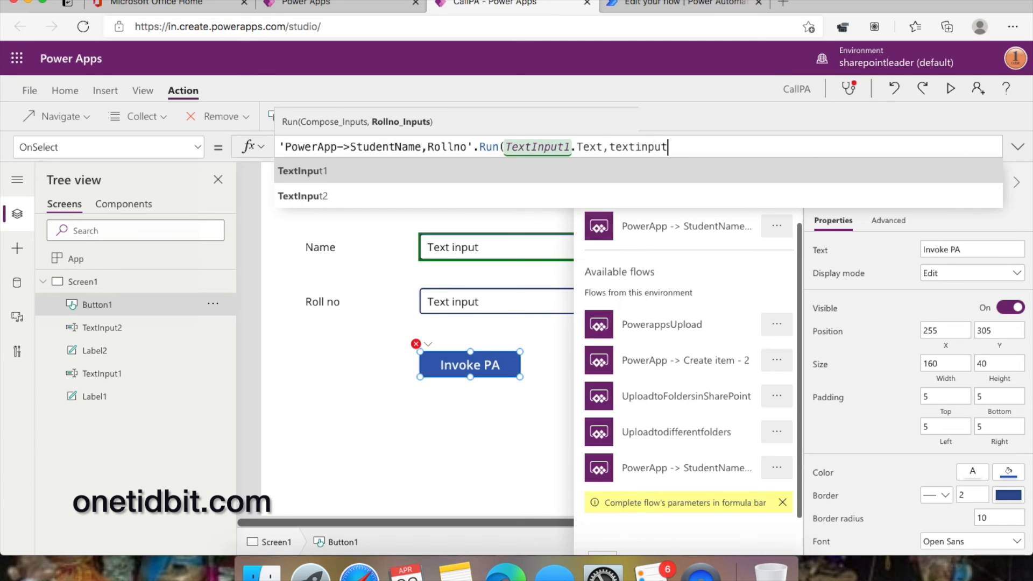
type("2")
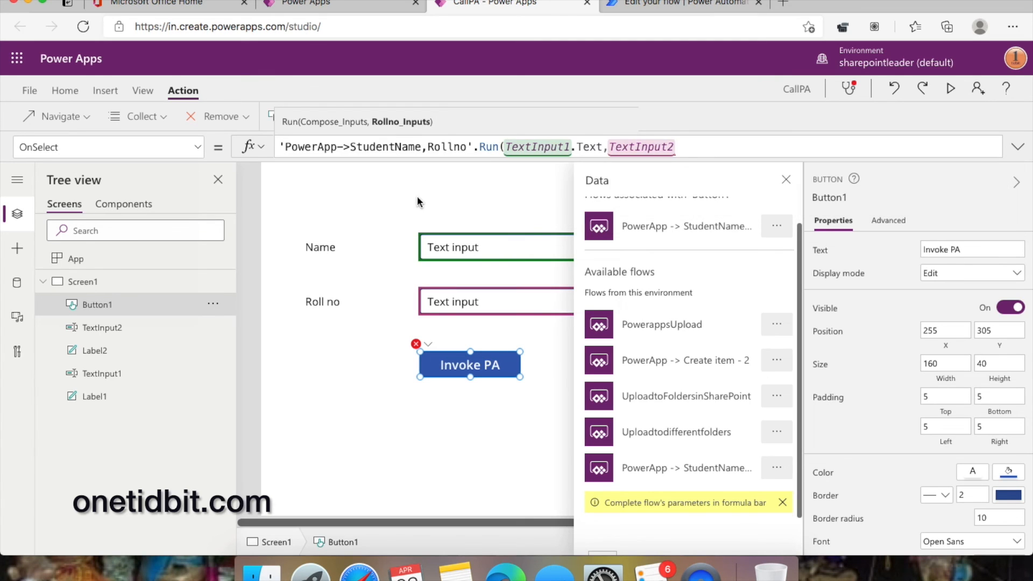
type(".text")
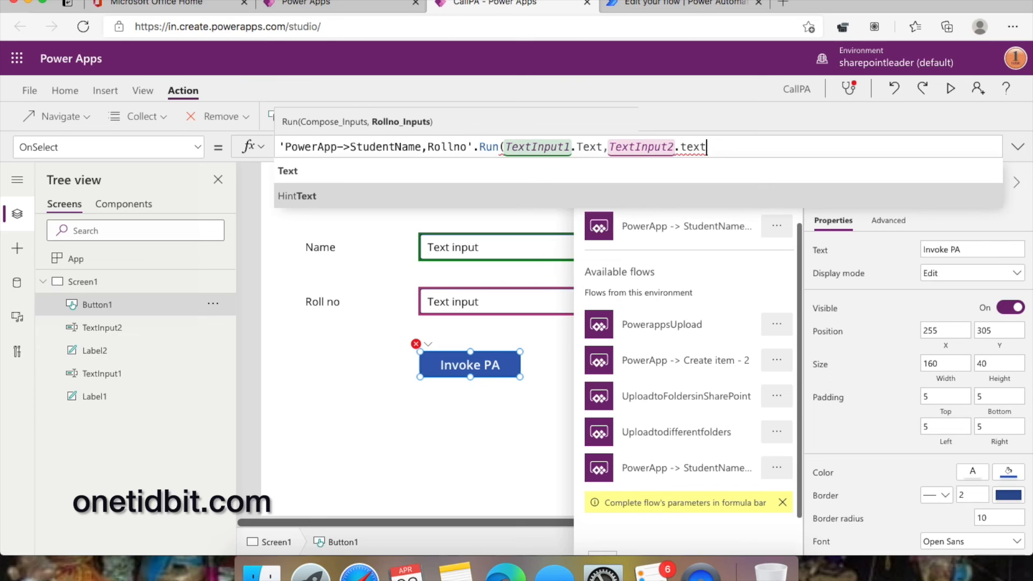
type(")")
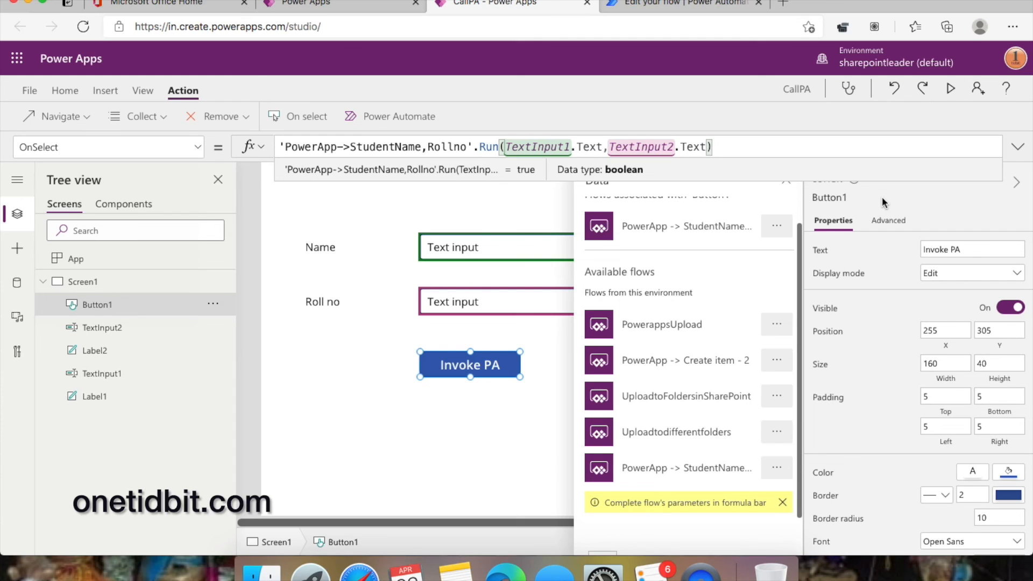
key("super+s")
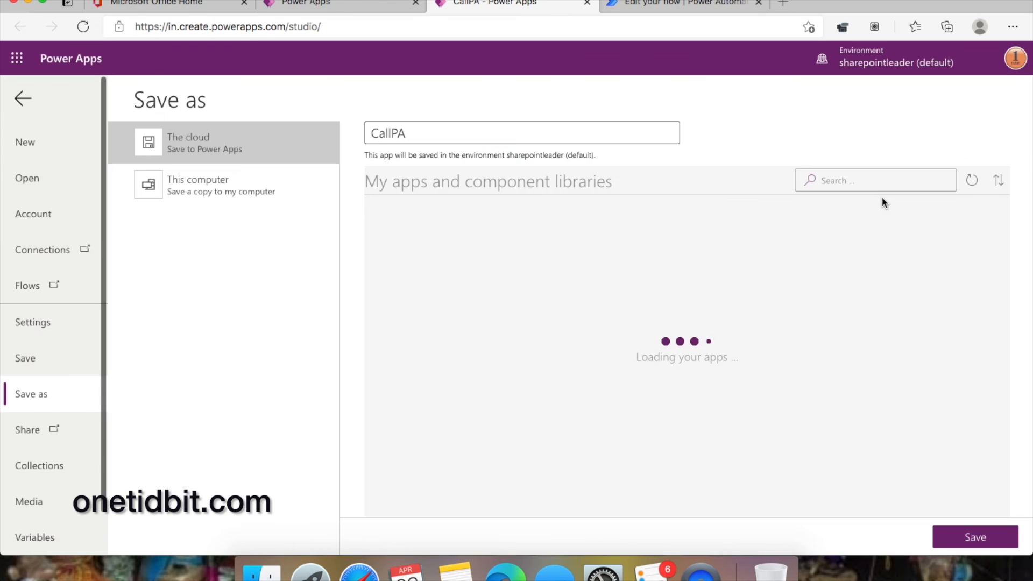
- Save CallPA to the cloud and launch the app preview
left_click(992, 527)
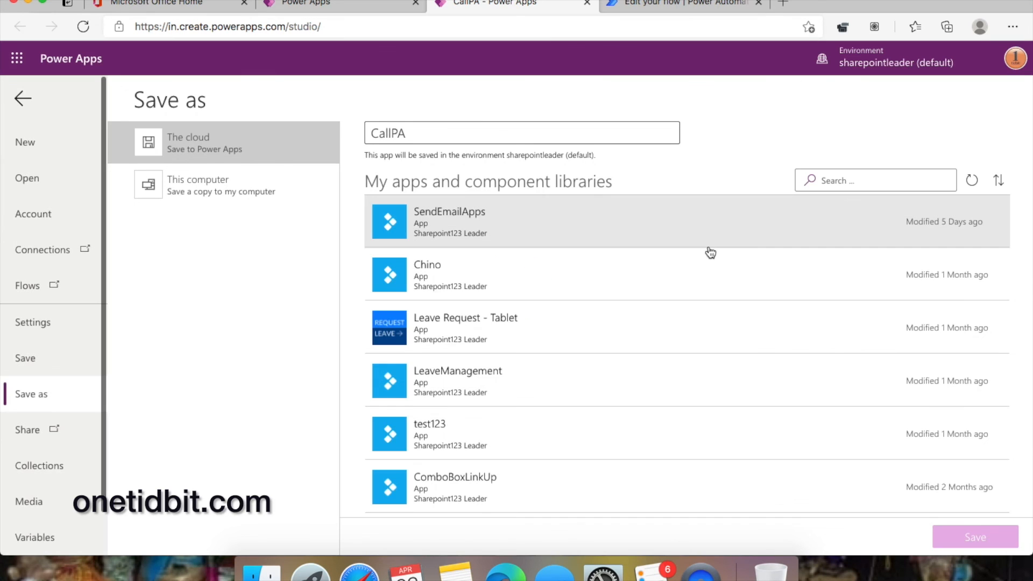
left_click(23, 99)
left_click(950, 87)
- Enter a test name and roll number, then run the flow with Invoke PA
left_click(351, 129)
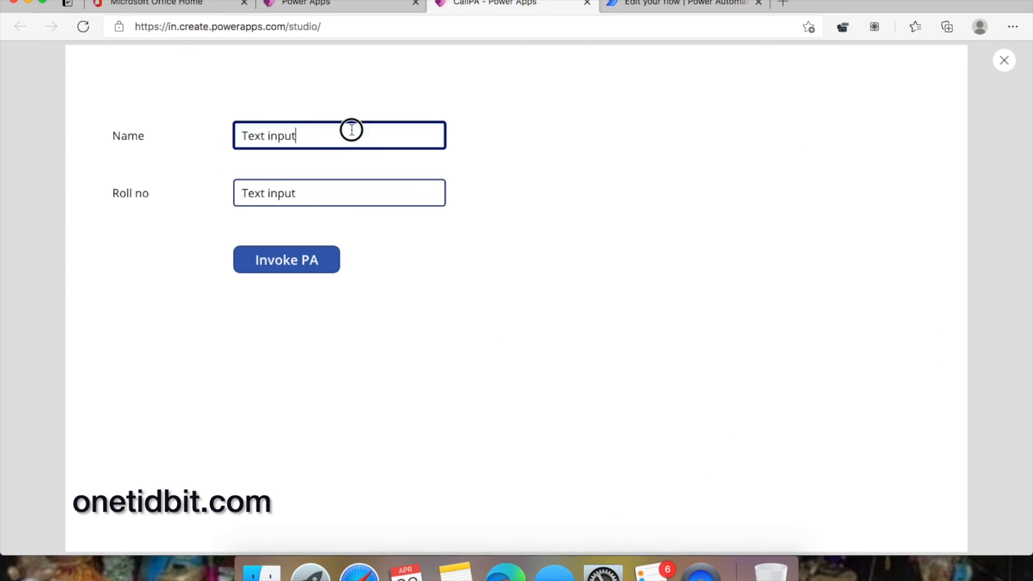
key("BackSpace")
key("BackSpace")
key("BackSpace")
key("BackSpace")
key("BackSpace")
key("BackSpace")
key("BackSpace")
key("BackSpace")
key("BackSpace")
key("BackSpace")
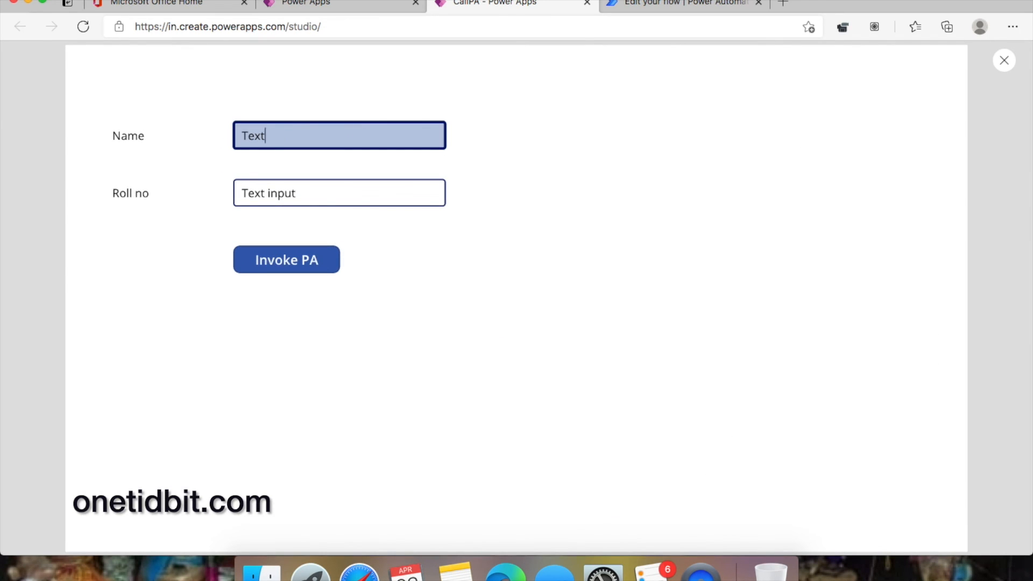
type("Vishnu")
left_click_drag(337, 197, 232, 197)
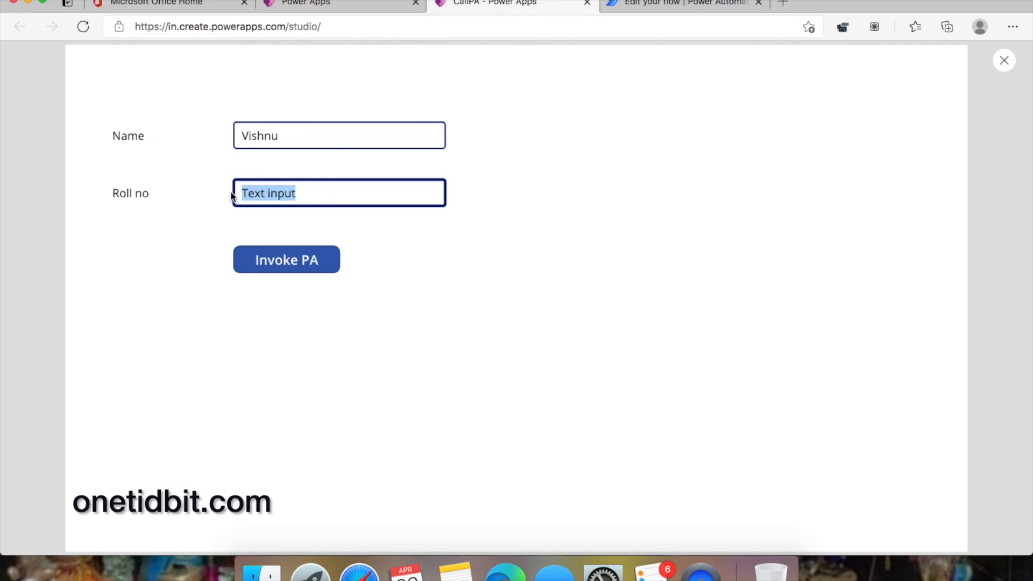
type("9999")
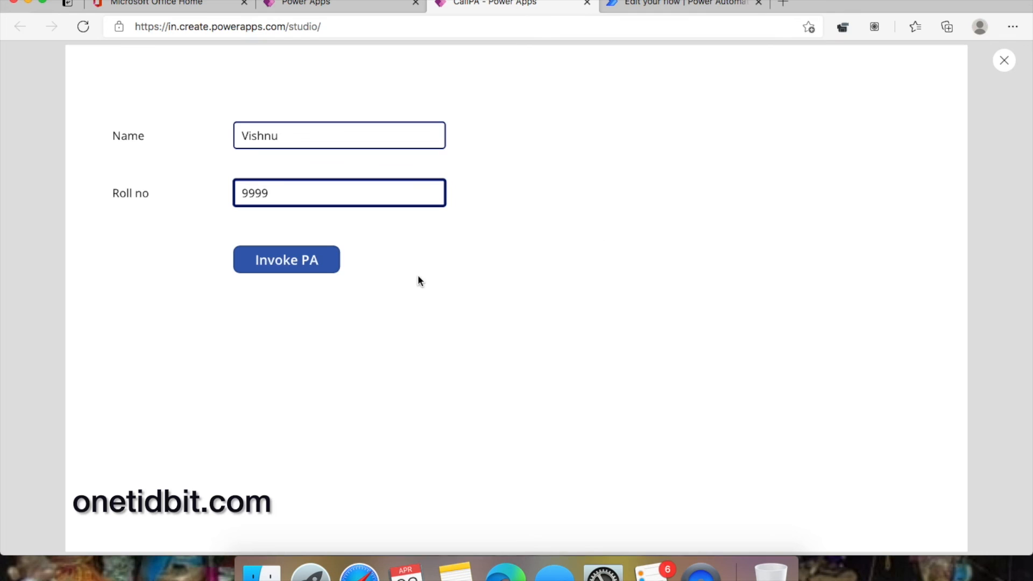
left_click(301, 263)
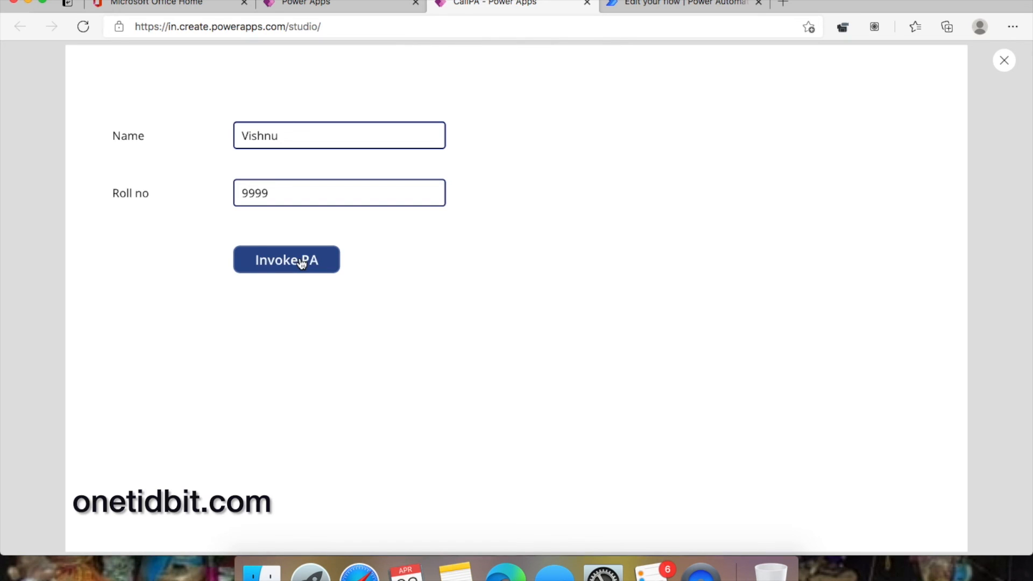
left_click(670, 6)
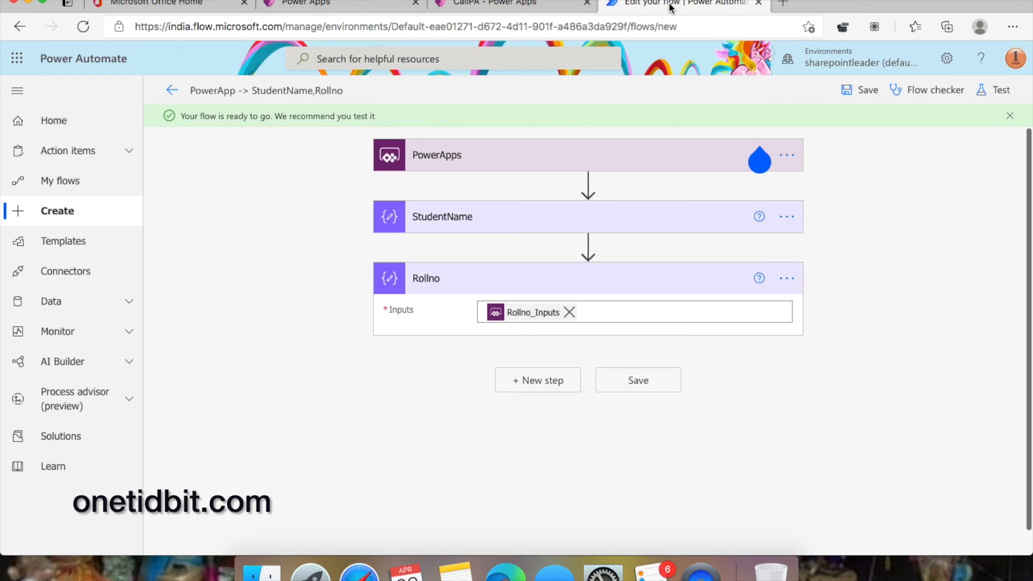
- Leave the flow editor and open the StudentName,Rollno flow's details page
left_click(63, 182)
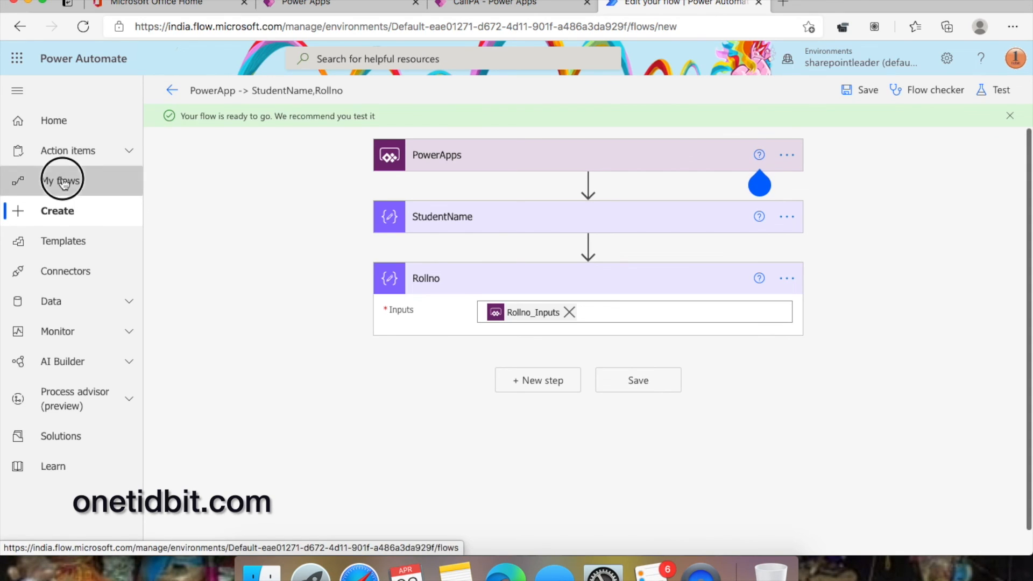
left_click(639, 137)
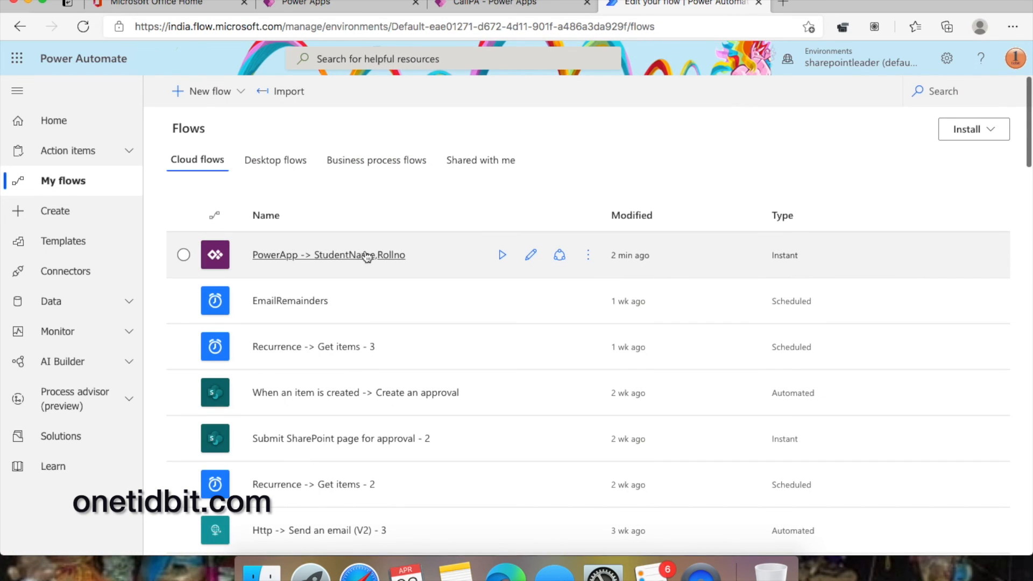
left_click(311, 256)
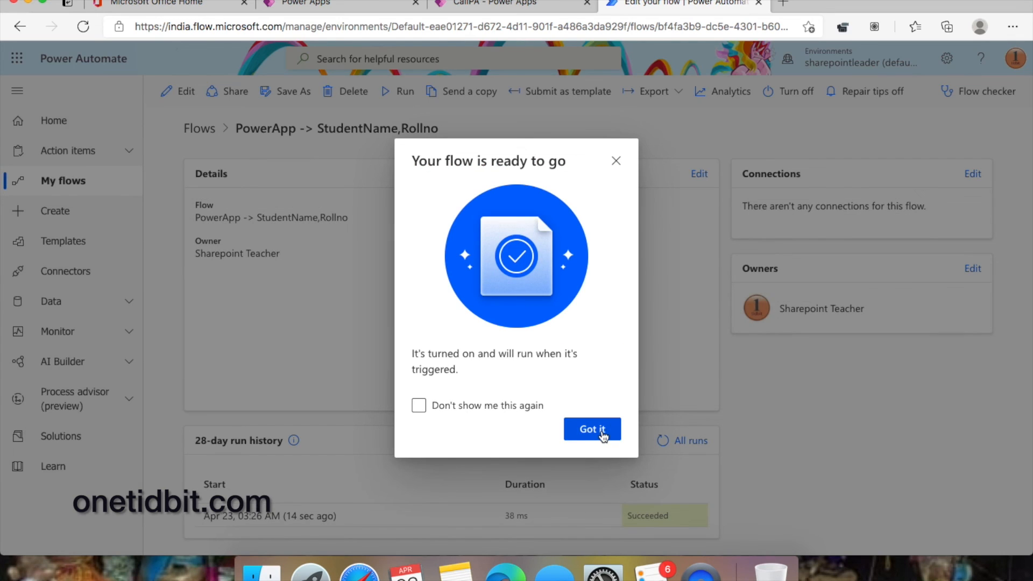
left_click(599, 431)
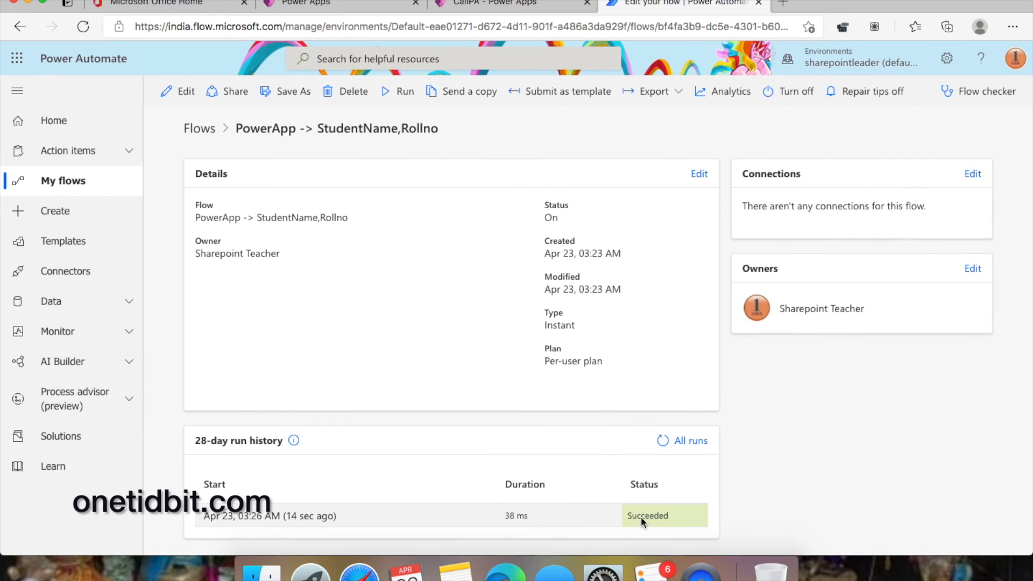
- Review the latest run's StudentName and Rollno values, then go back to My flows
left_click(287, 516)
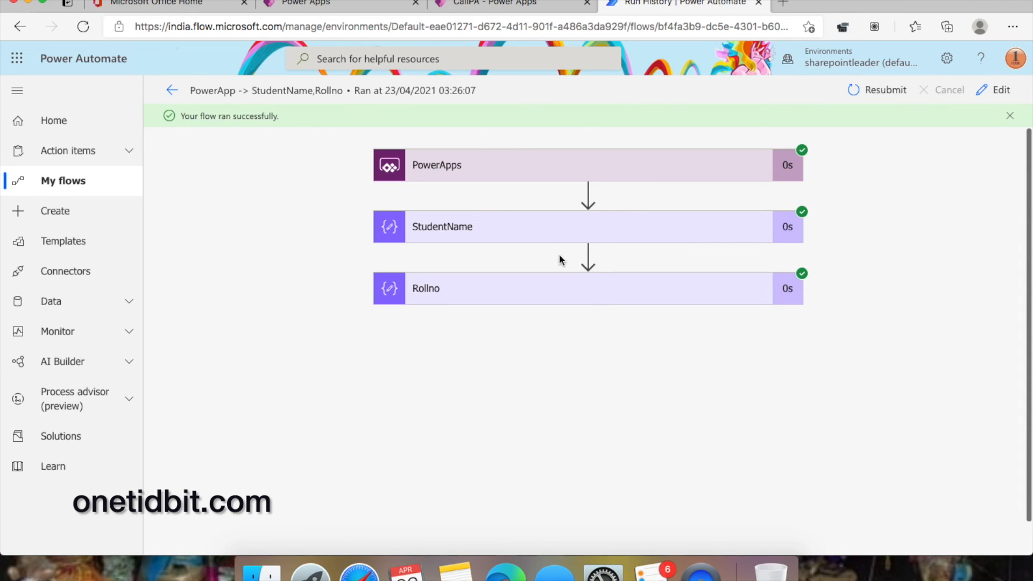
left_click(531, 232)
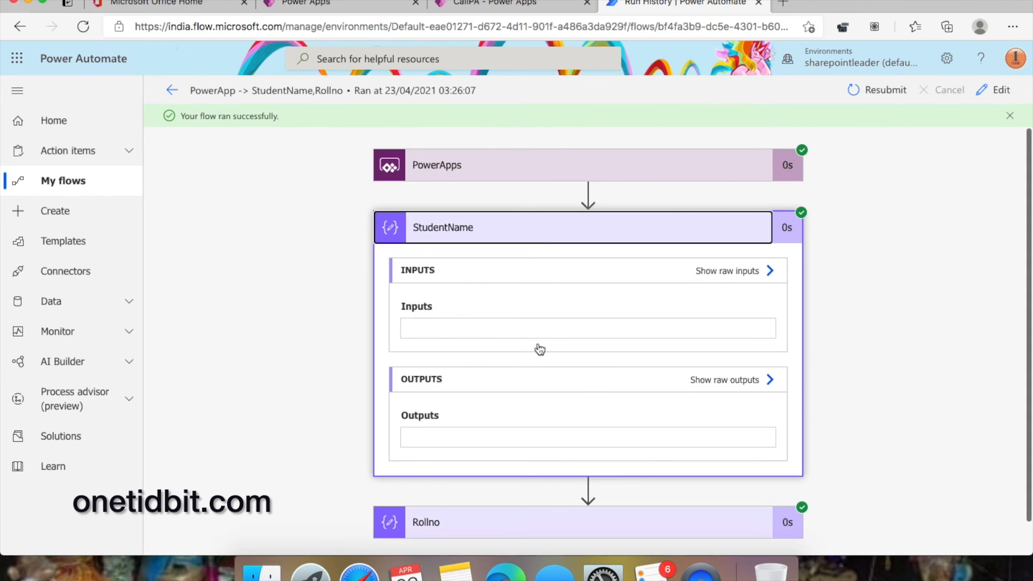
left_click_drag(409, 326, 445, 326)
scroll(544, 345, "down", 1)
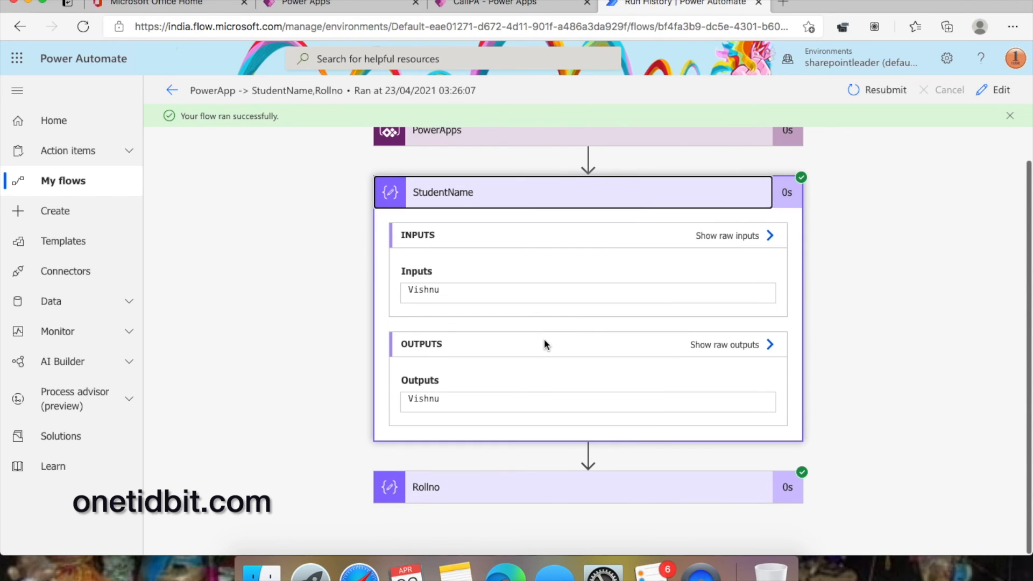
left_click(473, 491)
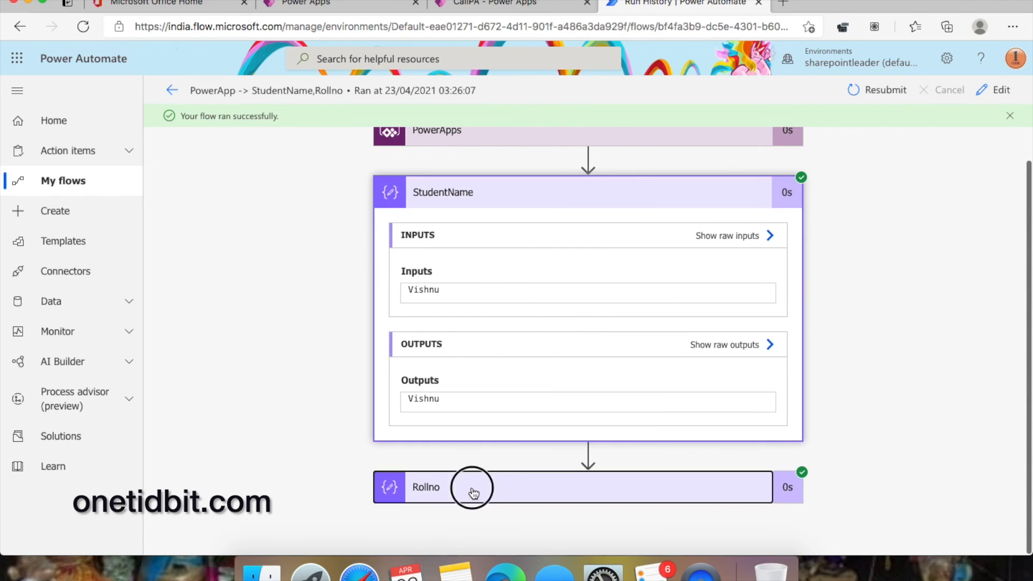
scroll(495, 468, "down", 3)
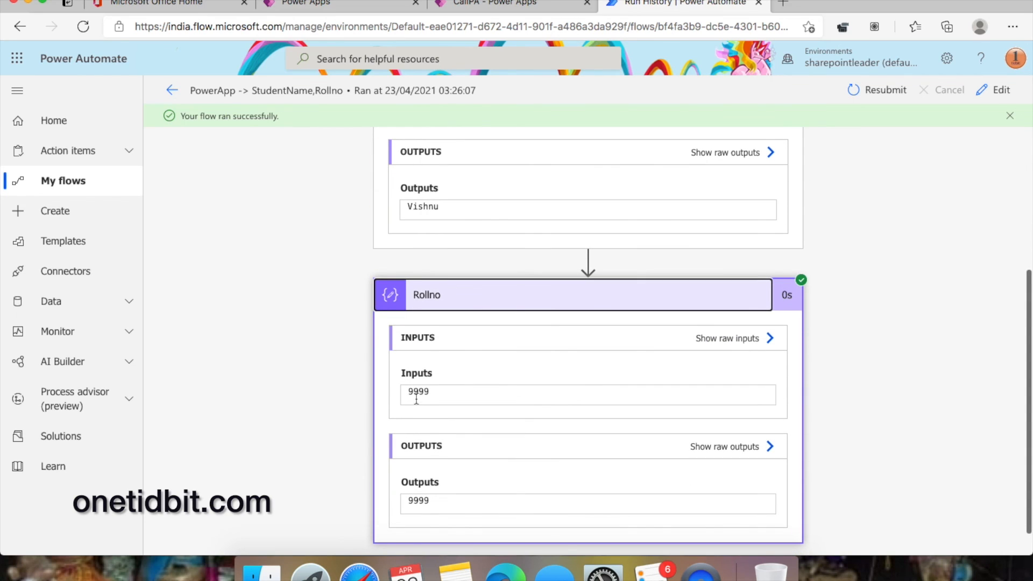
scroll(436, 396, "up", 1)
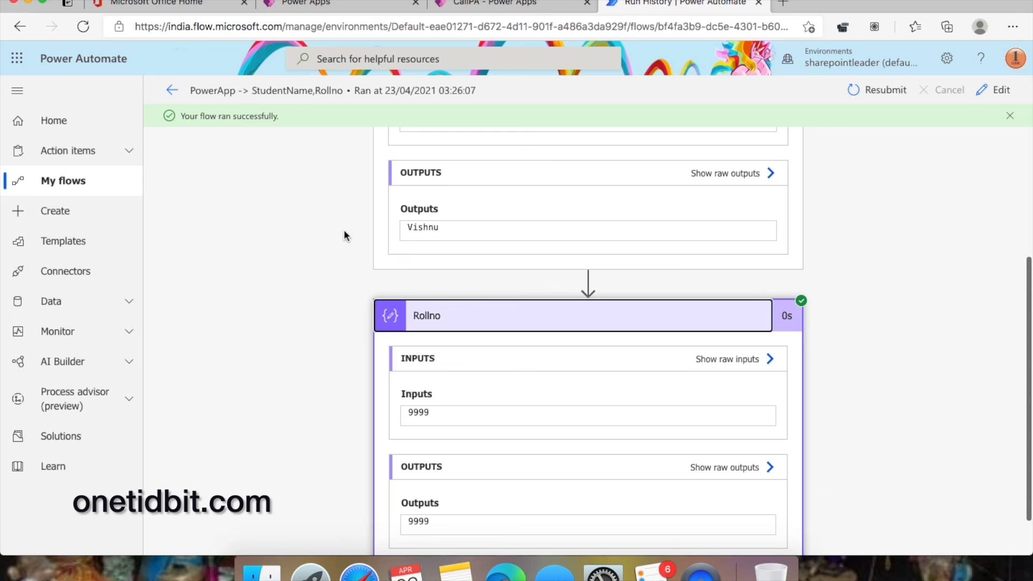
left_click(72, 182)
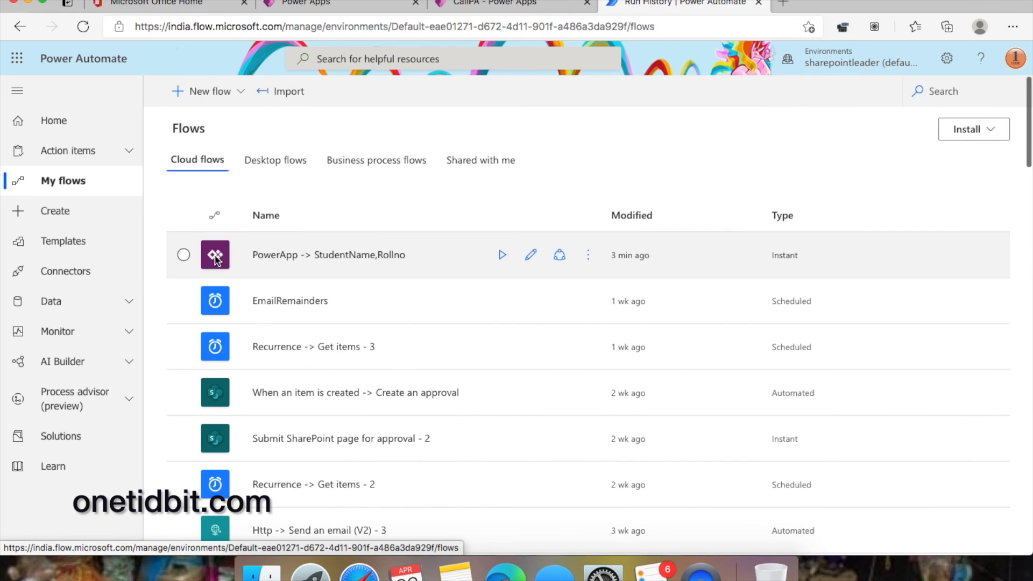
- Edit the PowerApp -> StudentName,Rollno flow and add a Compose action after Rollno
left_click(183, 255)
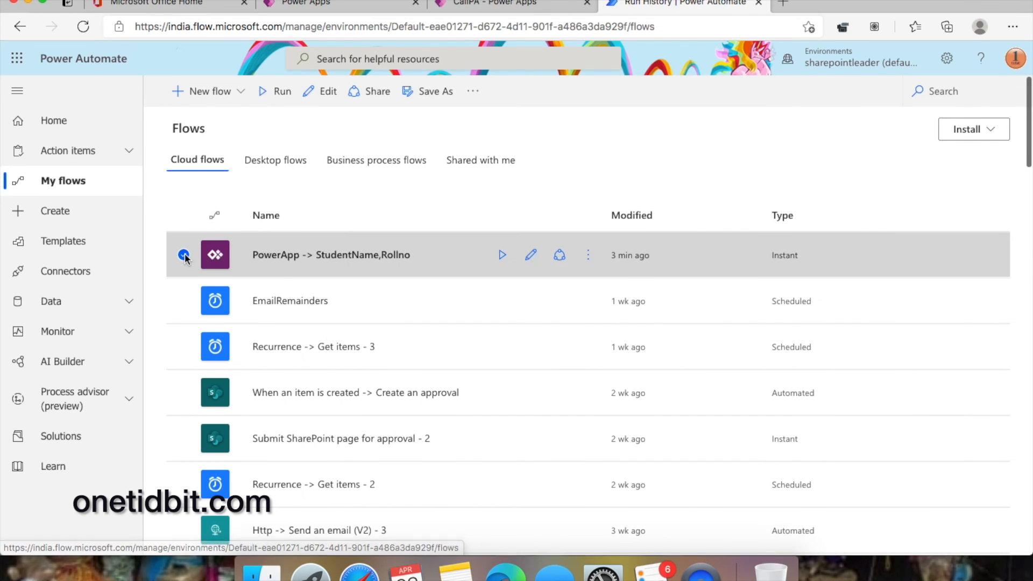
left_click(325, 91)
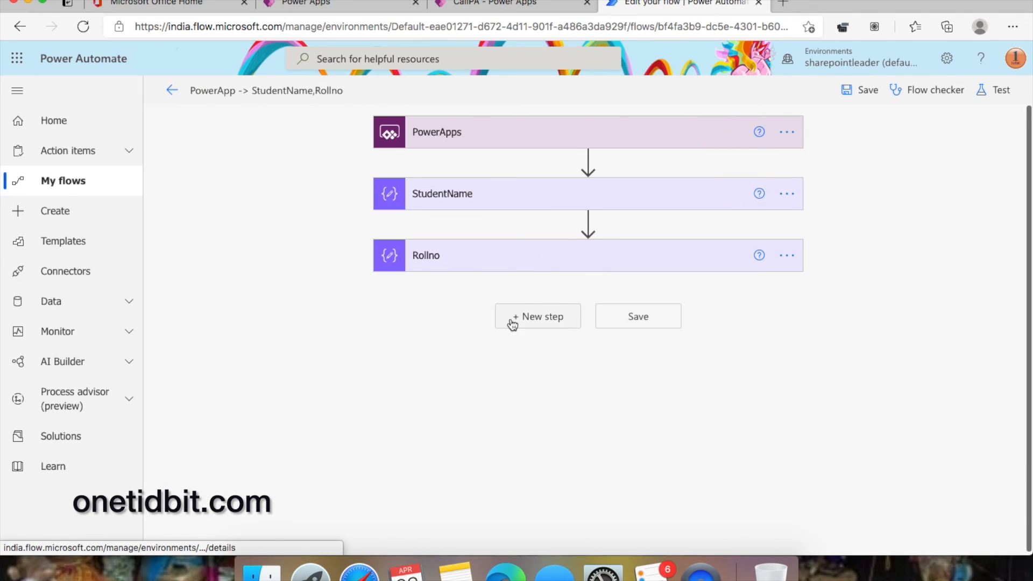
left_click(564, 321)
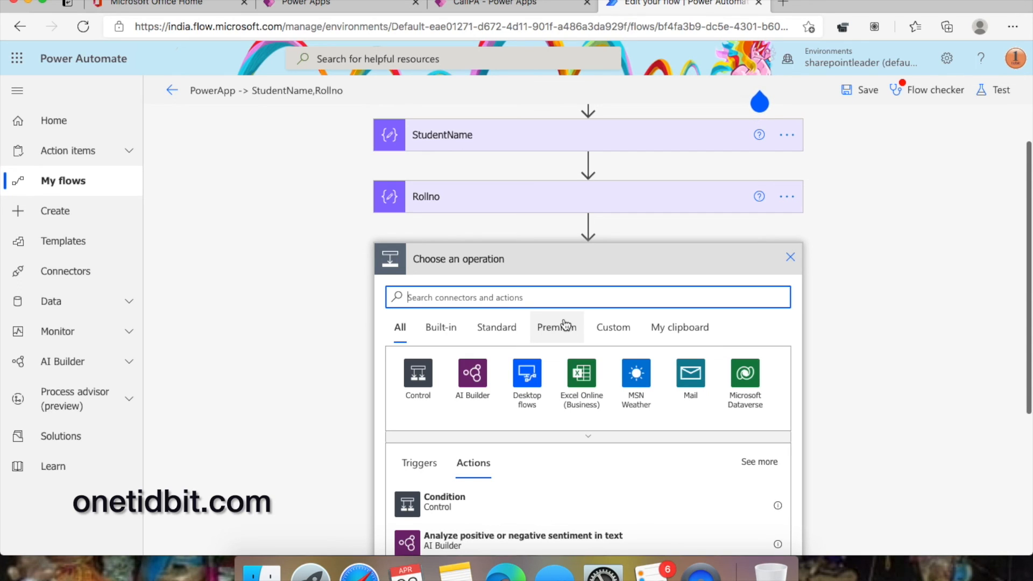
type("c")
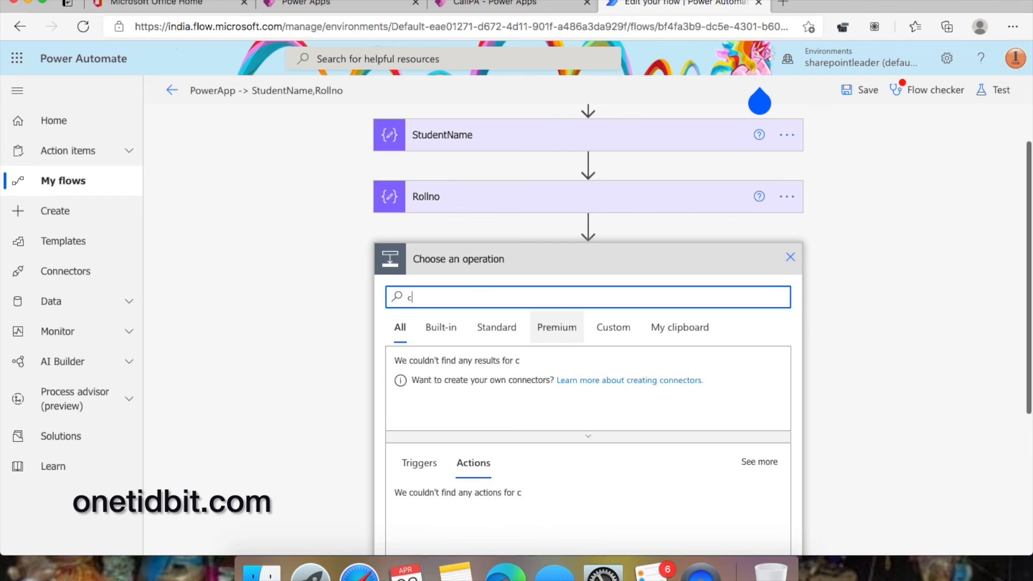
type("ompose")
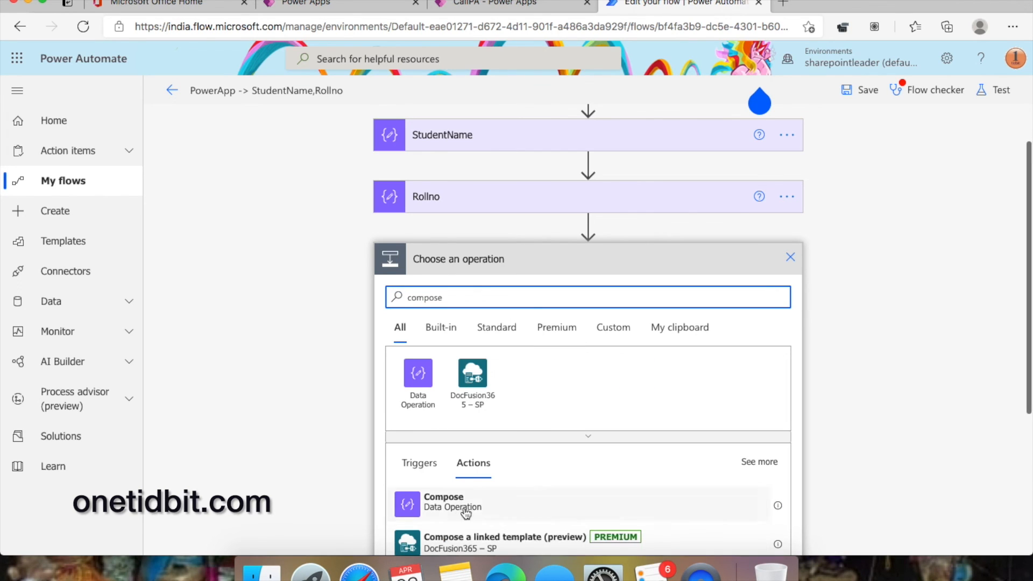
left_click(486, 506)
- Set the Compose input to ThisValueFromPA and rename the step FromPA
left_click(557, 347)
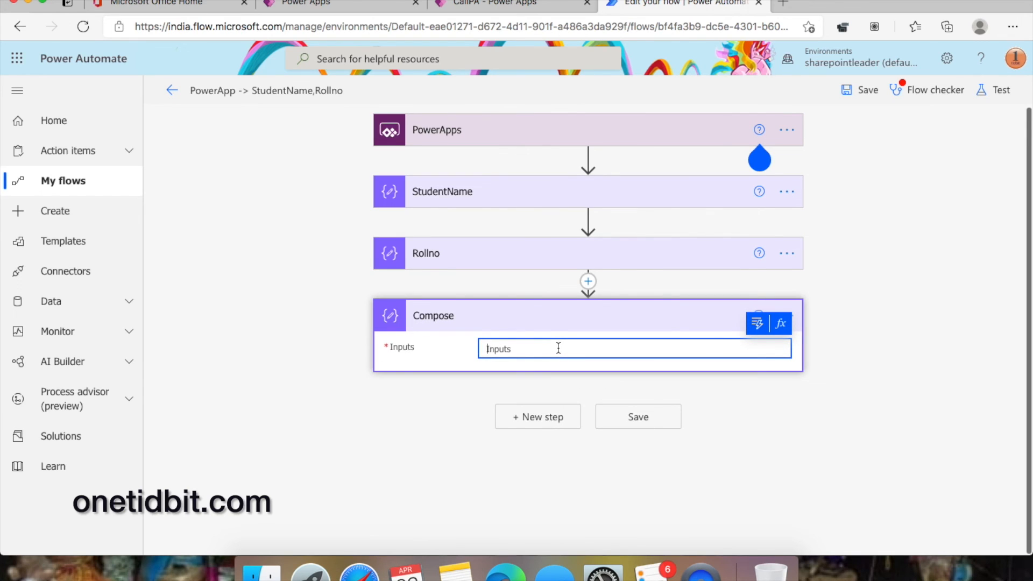
type("ThisValueFromPA")
left_click(883, 371)
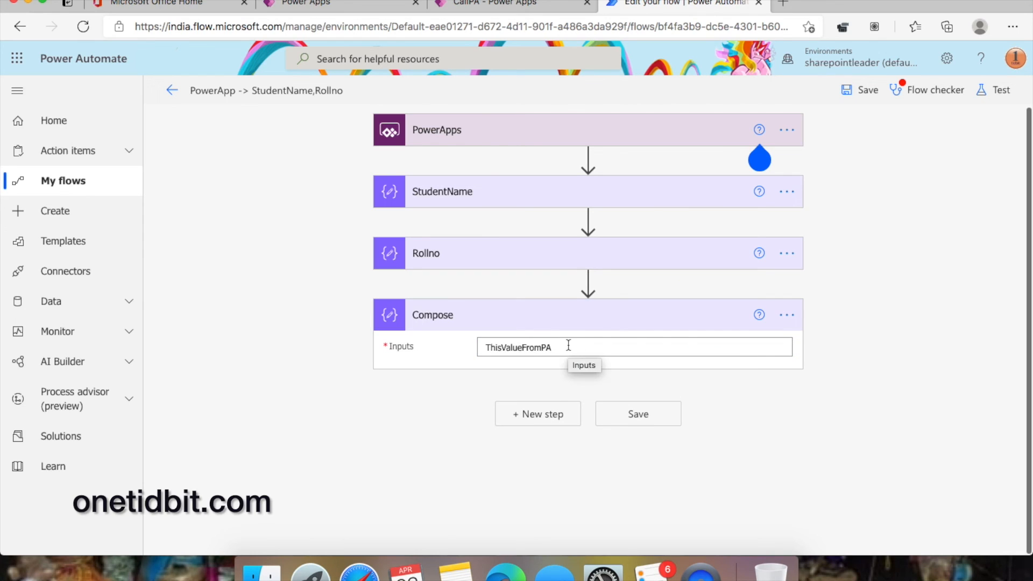
left_click(787, 316)
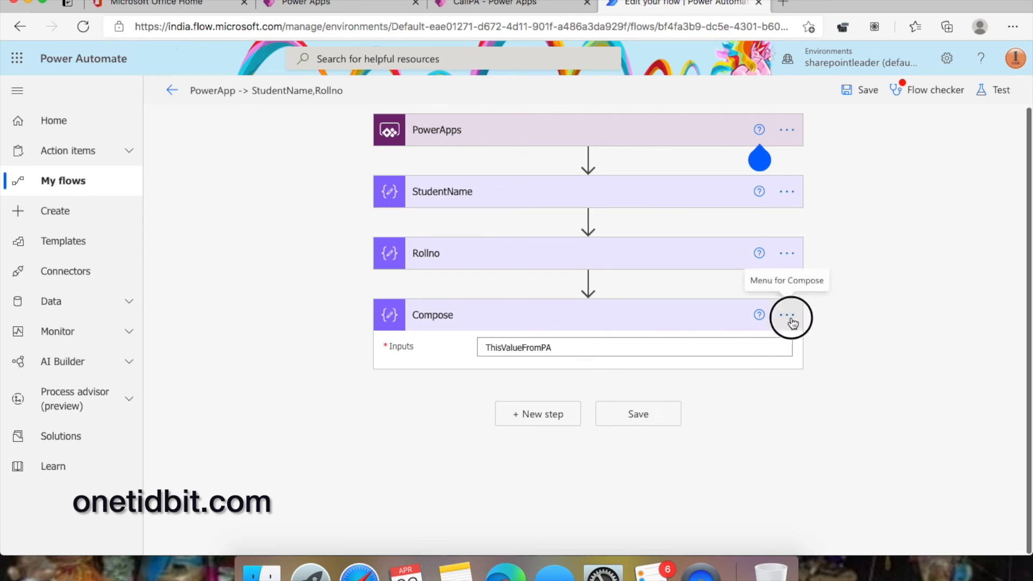
left_click(849, 339)
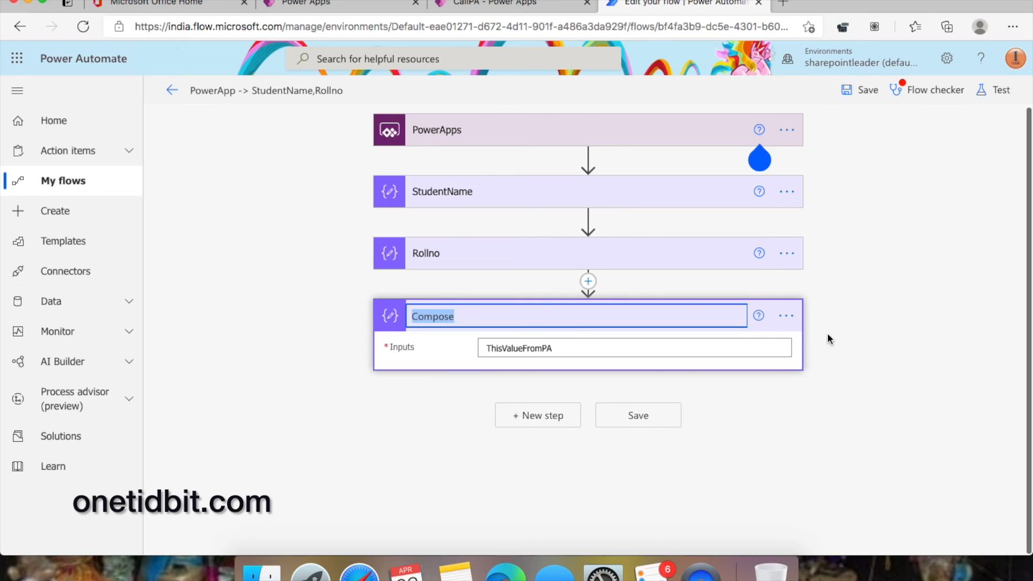
type("Fr")
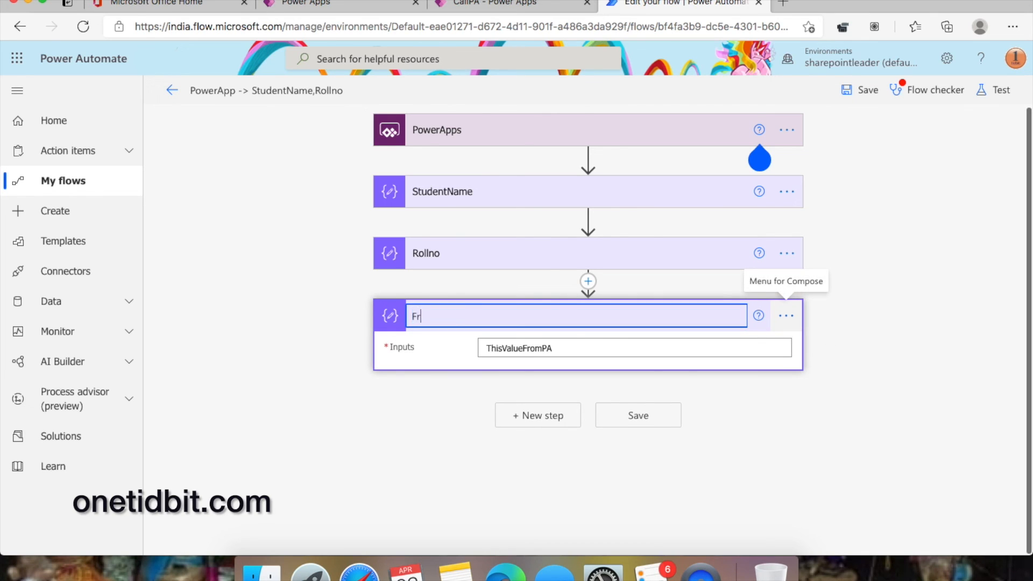
type("omPA")
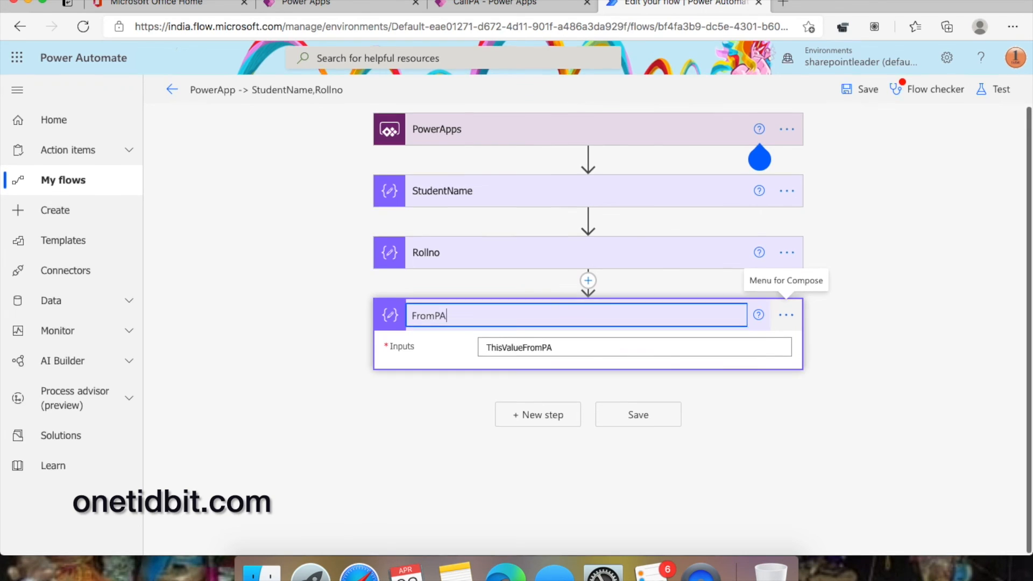
left_click(893, 333)
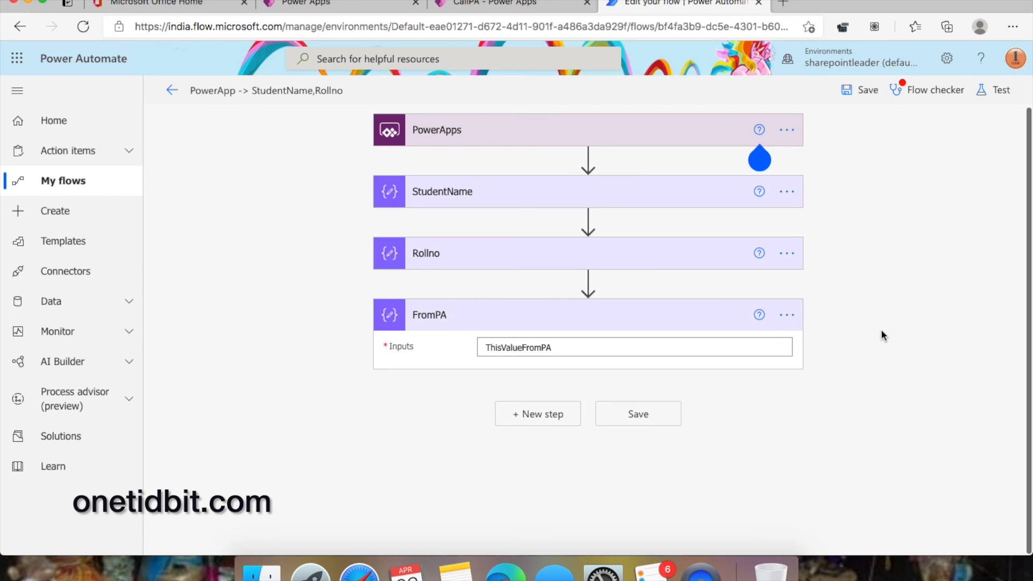
left_click(538, 414)
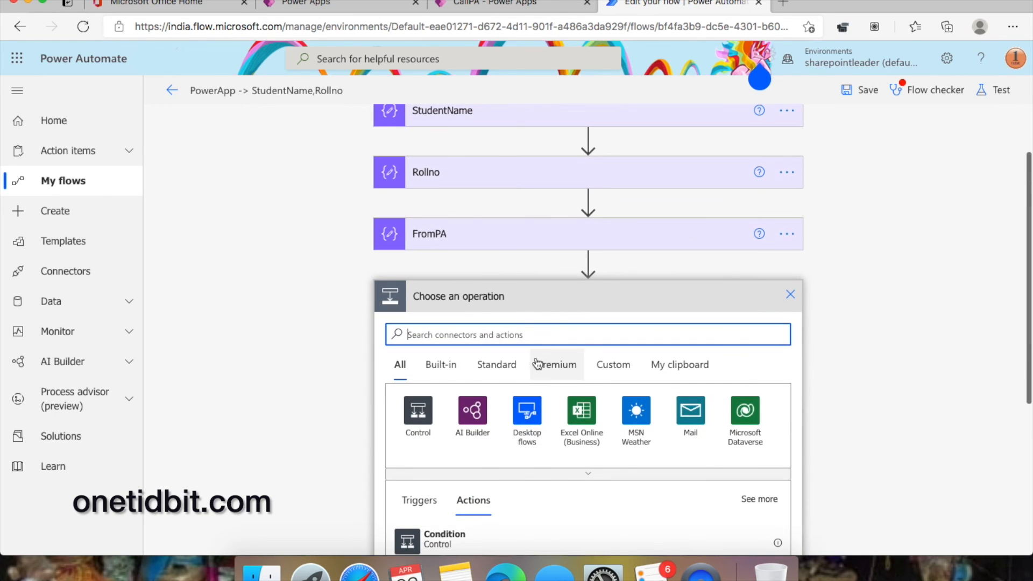
- Add a Respond to a PowerApp or flow action from the PowerApps connector
type("po")
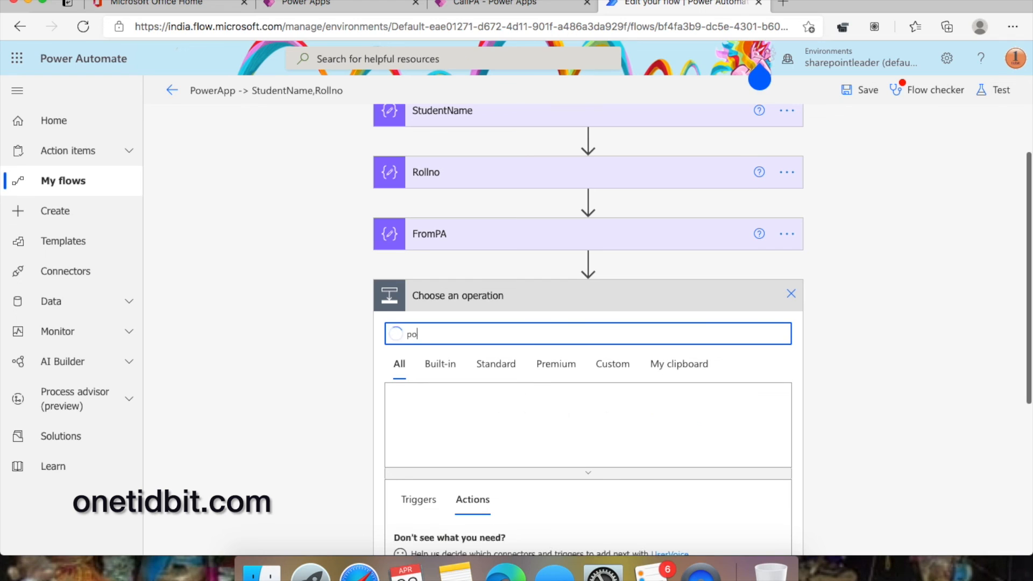
type("werapps")
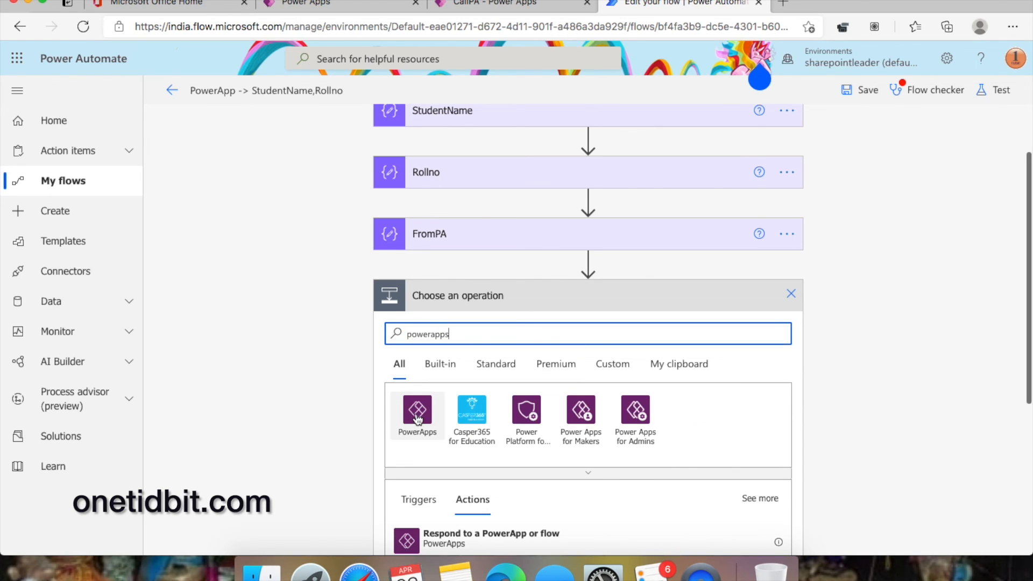
left_click(407, 419)
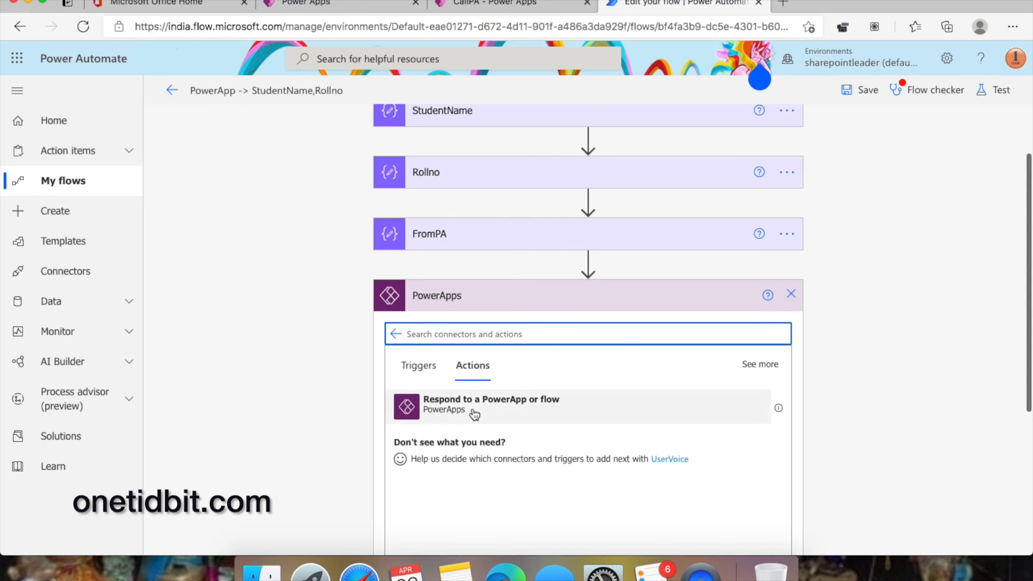
left_click(549, 412)
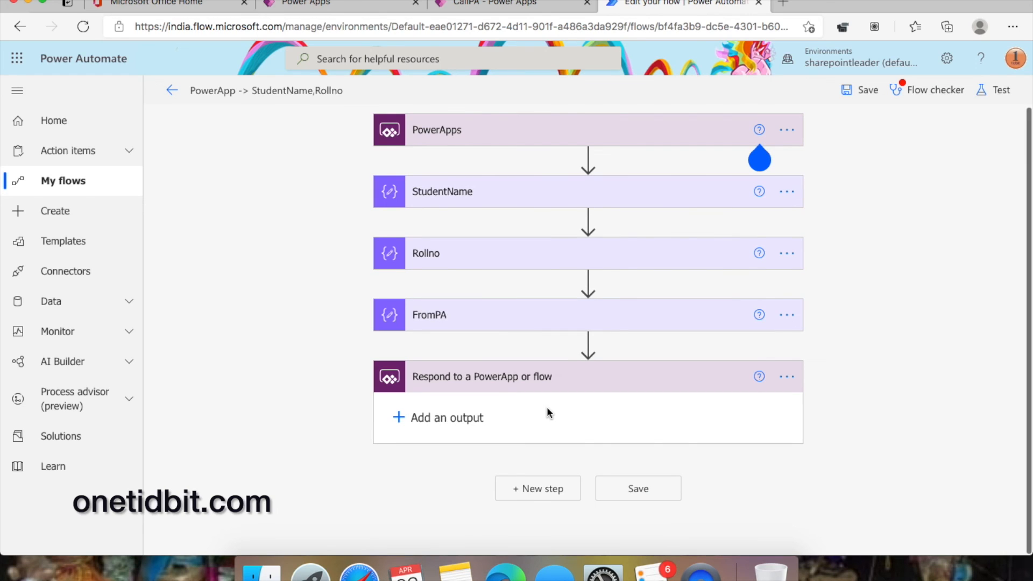
- Add a Text output titled From_PA whose value is the FromPA step's Outputs
left_click(446, 418)
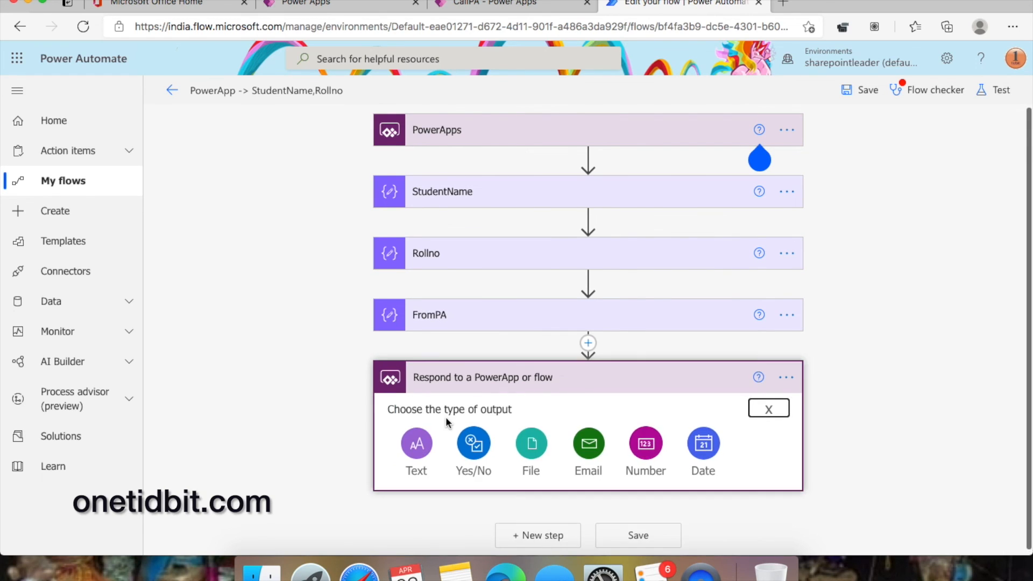
left_click(417, 444)
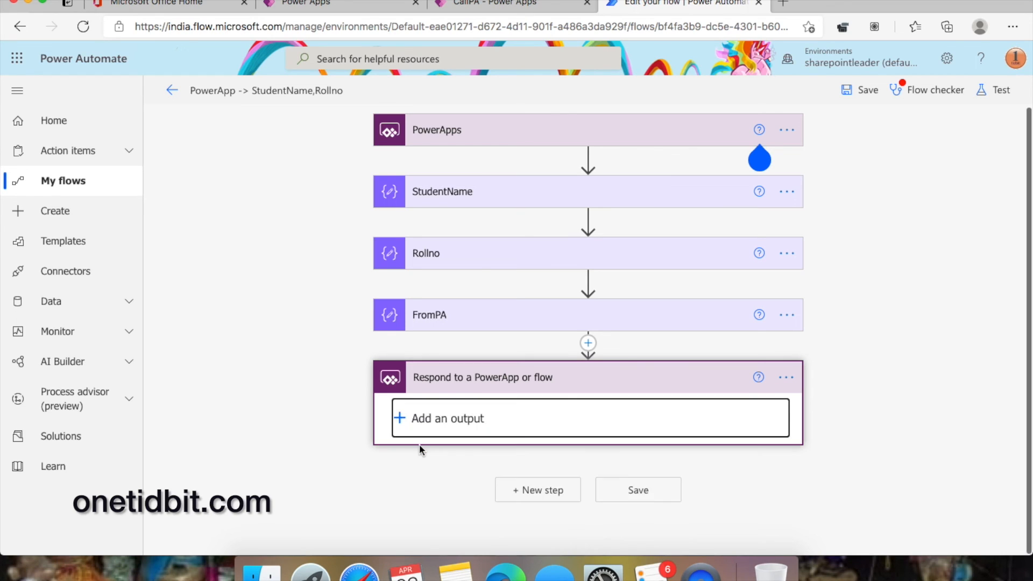
left_click(466, 412)
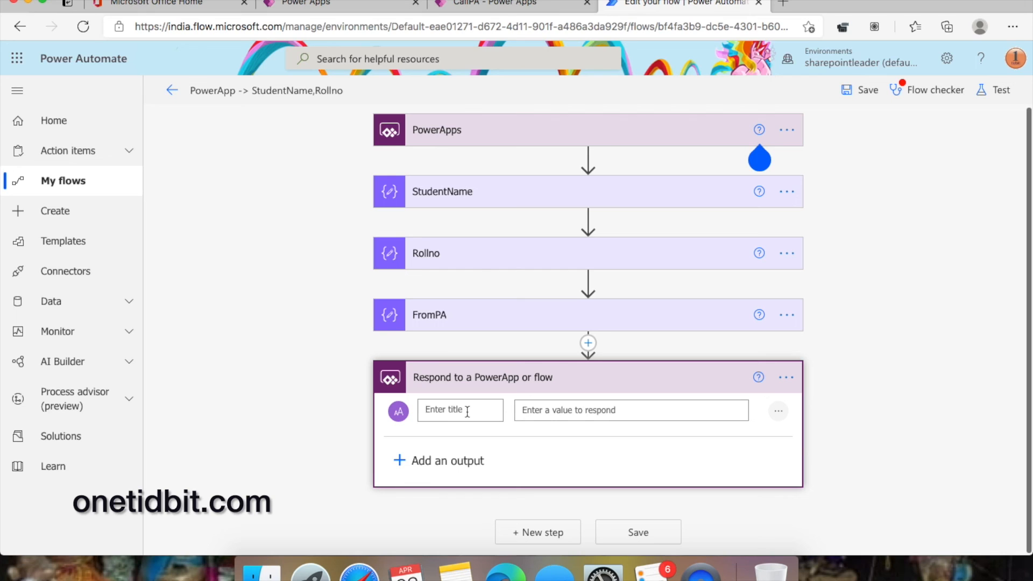
type("From_PA")
left_click(622, 413)
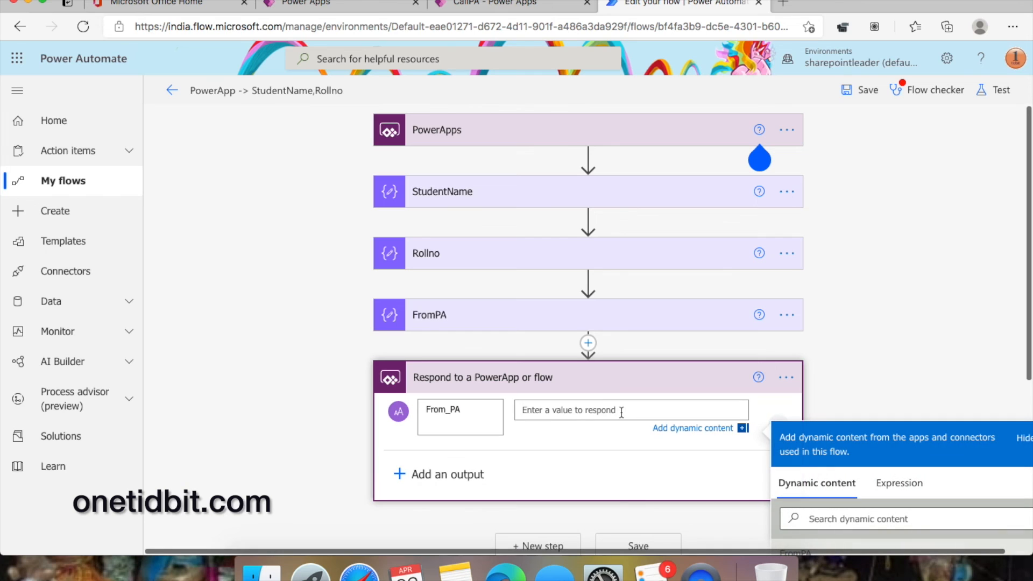
scroll(816, 393, "down", 2)
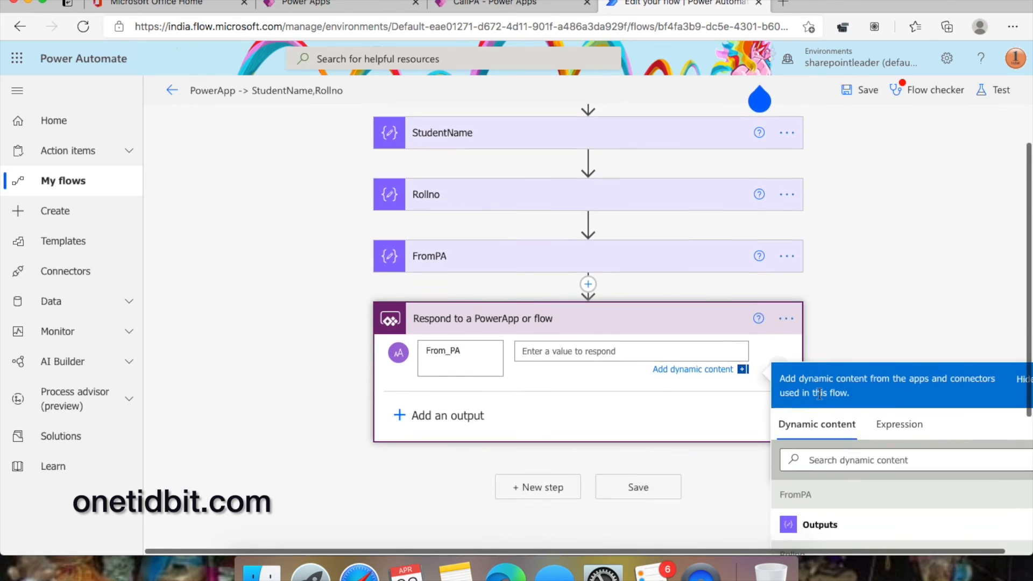
scroll(819, 395, "down", 4)
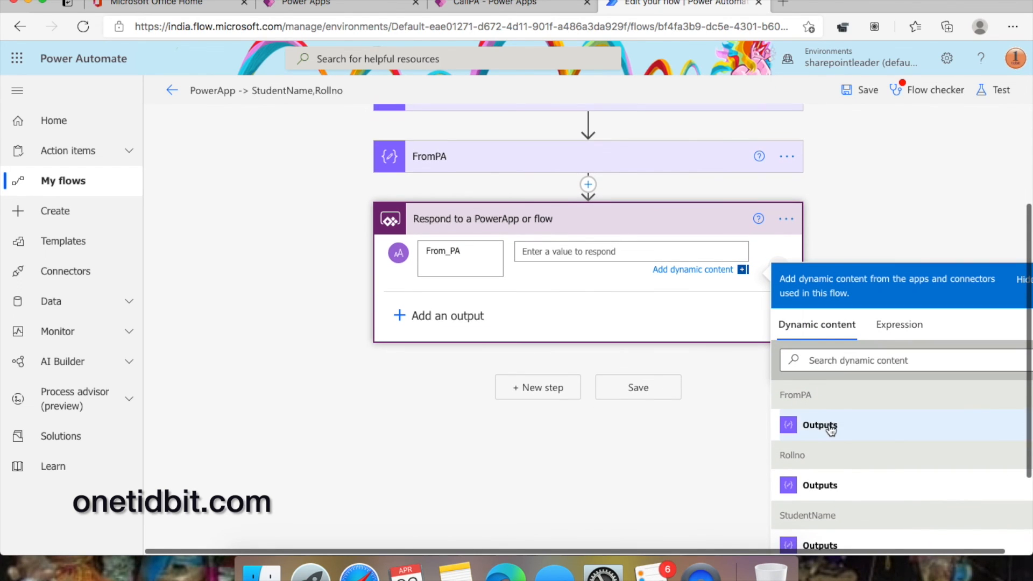
left_click(831, 427)
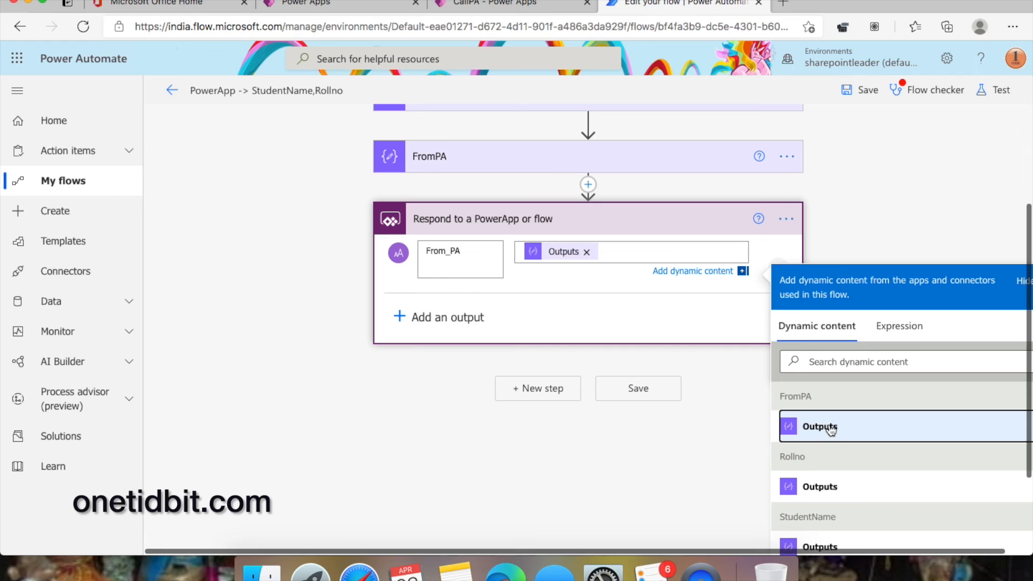
- Save the updated flow
left_click(651, 391)
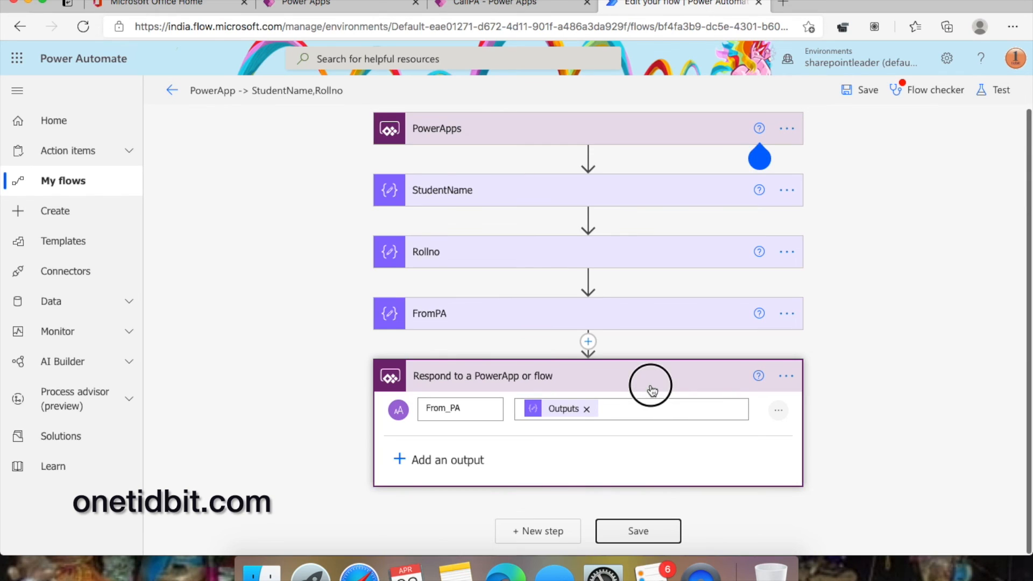
left_click(643, 532)
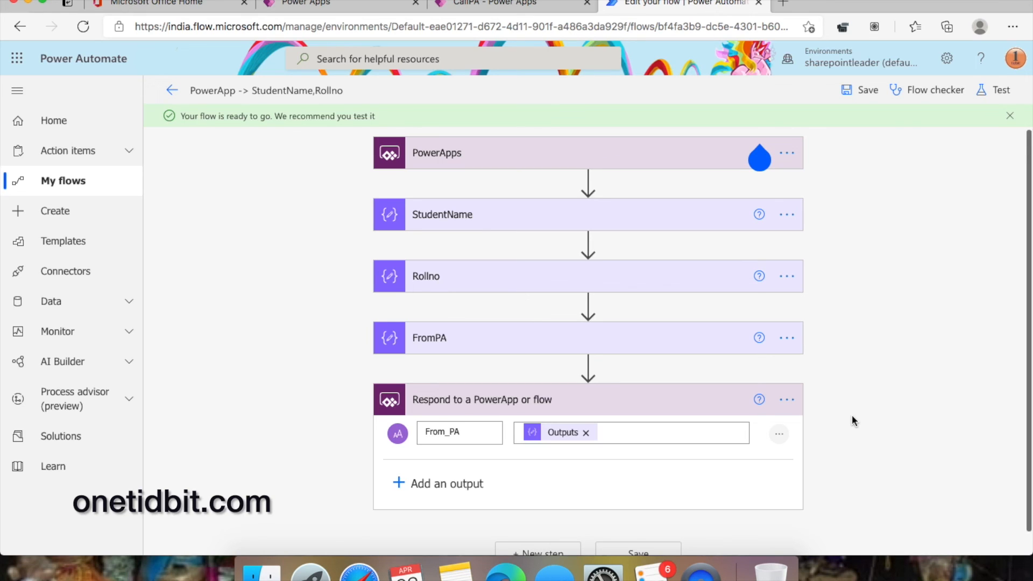
left_click(535, 4)
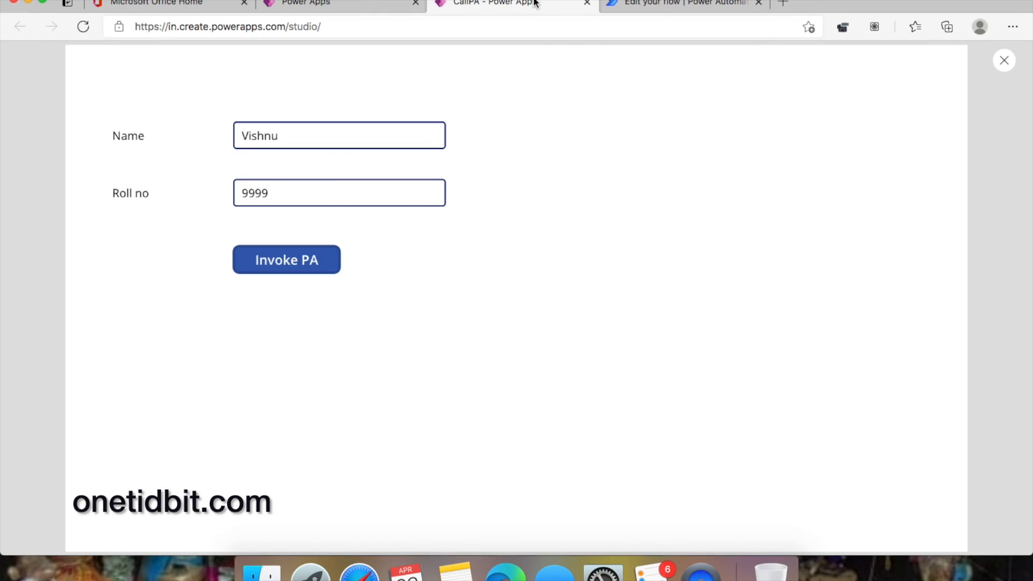
- Close the preview and insert a new text label beside the Invoke PA button
left_click(1004, 62)
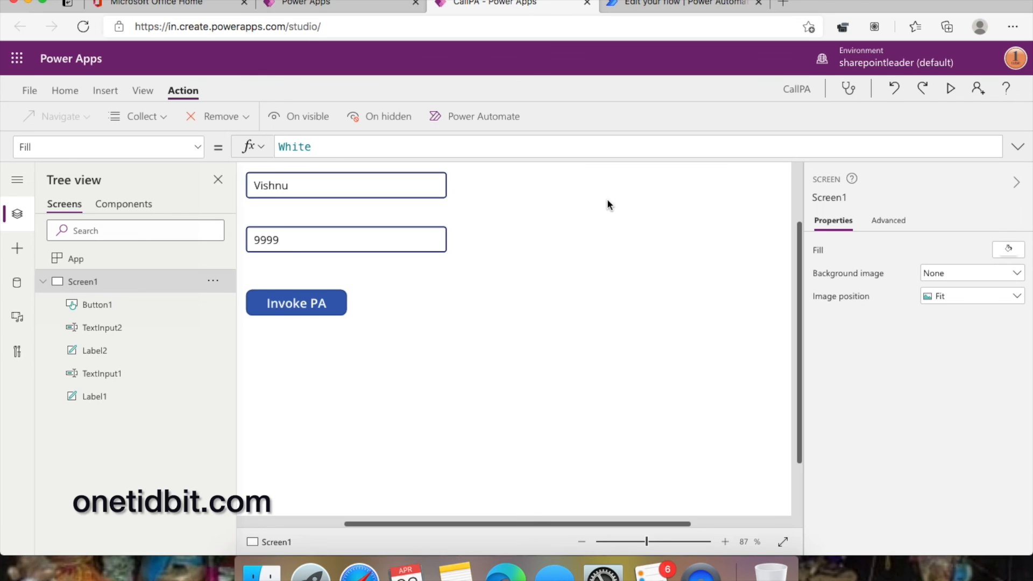
left_click(106, 91)
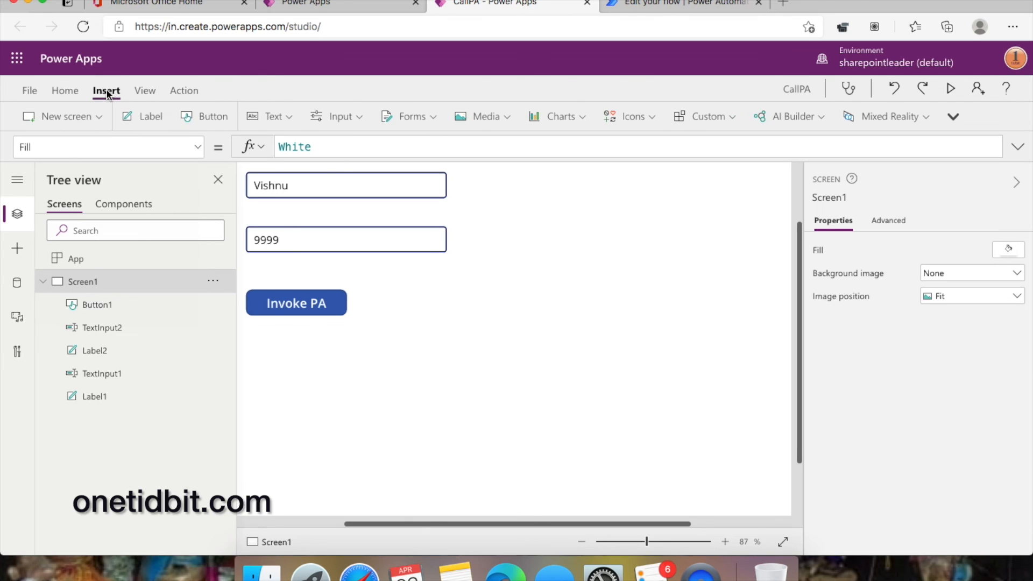
left_click(150, 119)
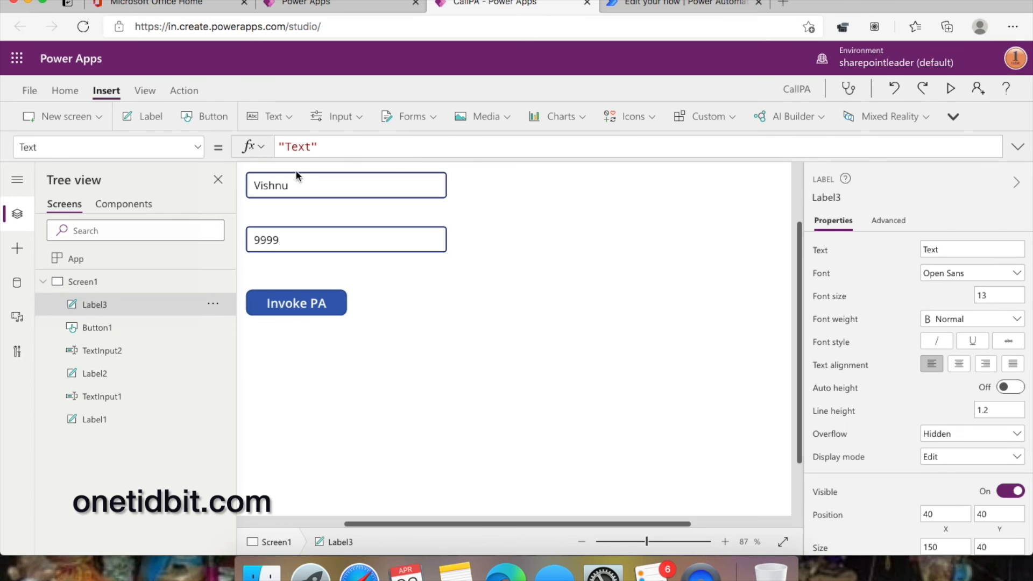
left_click(302, 525)
scroll(375, 228, "up", 3)
left_click_drag(323, 221, 666, 306)
scroll(667, 344, "down", 3)
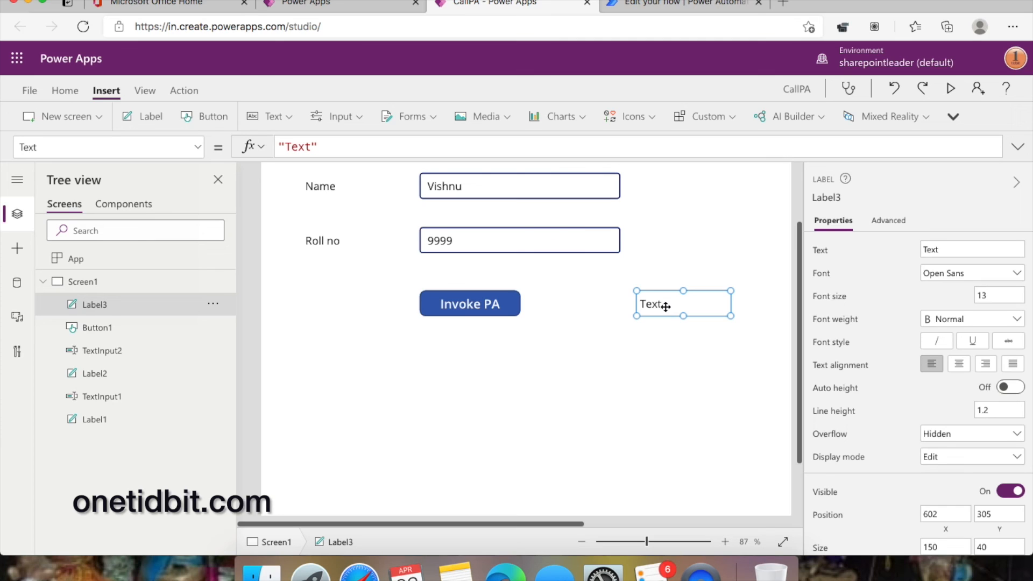
- Select the Invoke PA button's full flow-run OnSelect formula for copying
left_click_drag(419, 157, 412, 200)
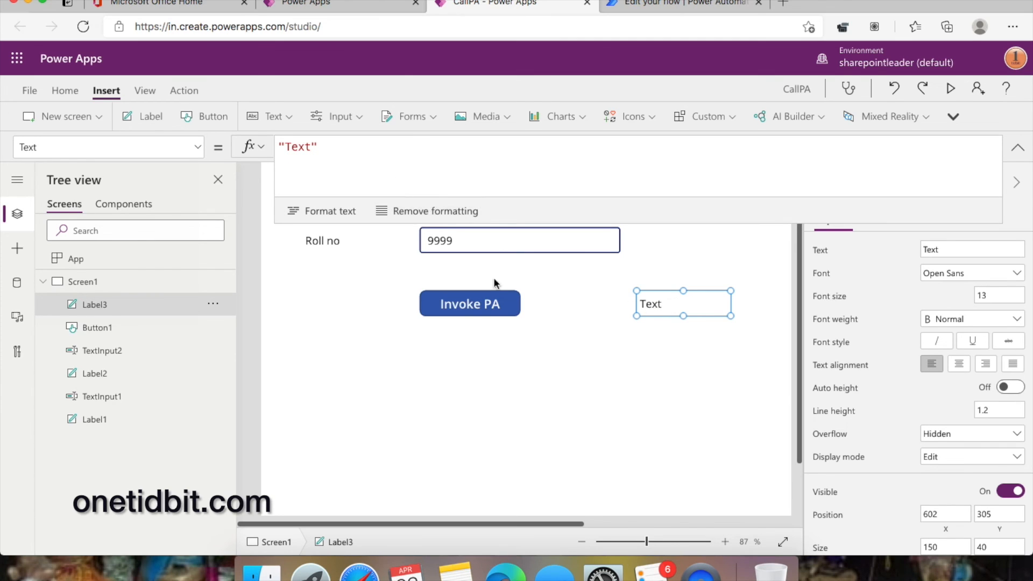
left_click(470, 304)
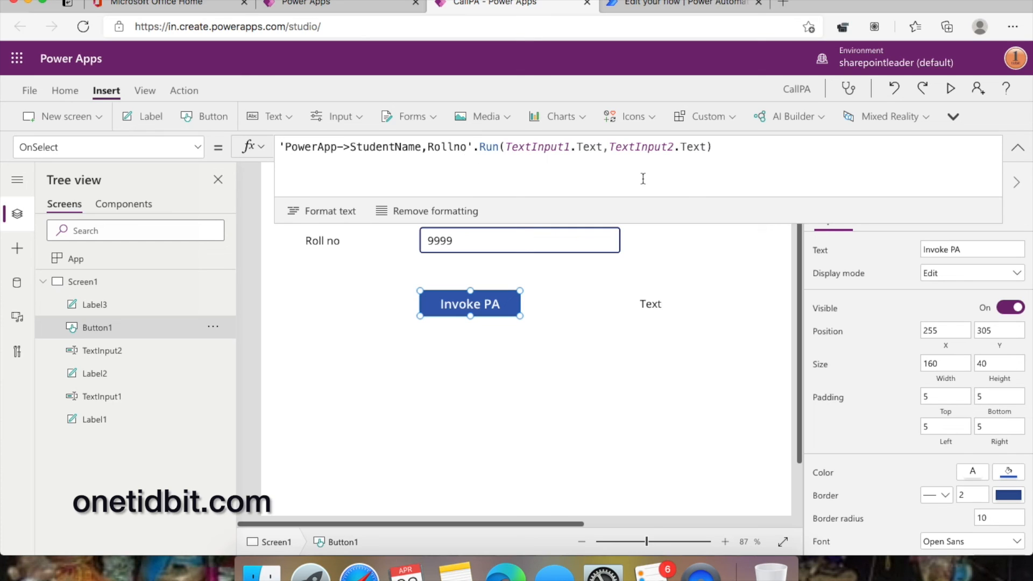
left_click_drag(720, 147, 277, 141)
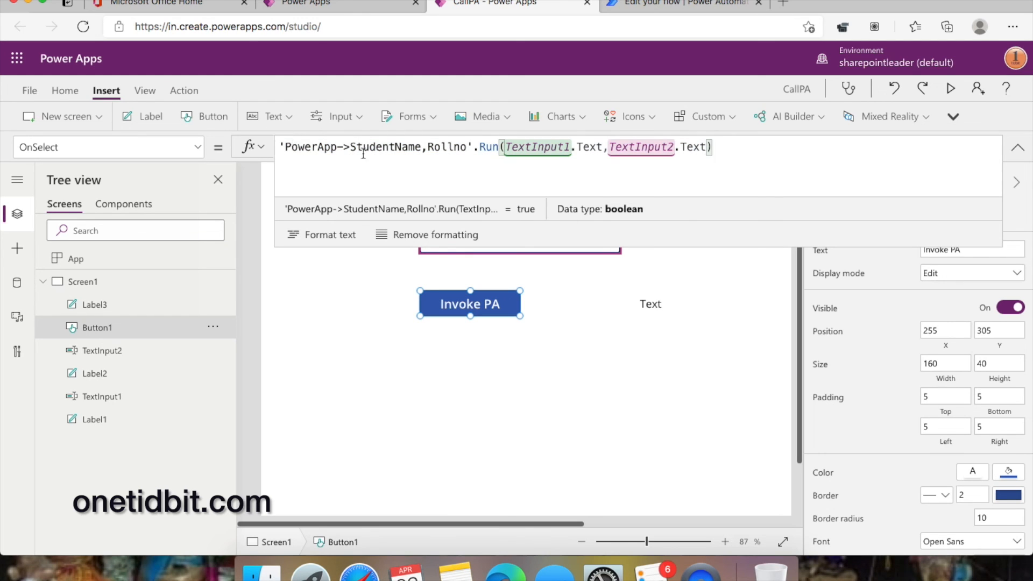
left_click_drag(761, 148, 286, 142)
key("super+c")
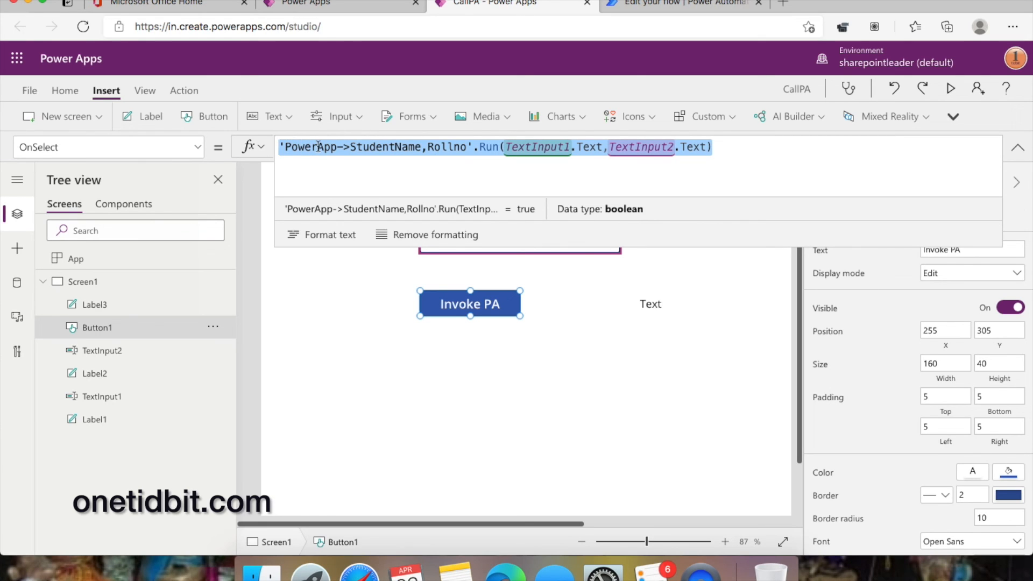
left_click(651, 304)
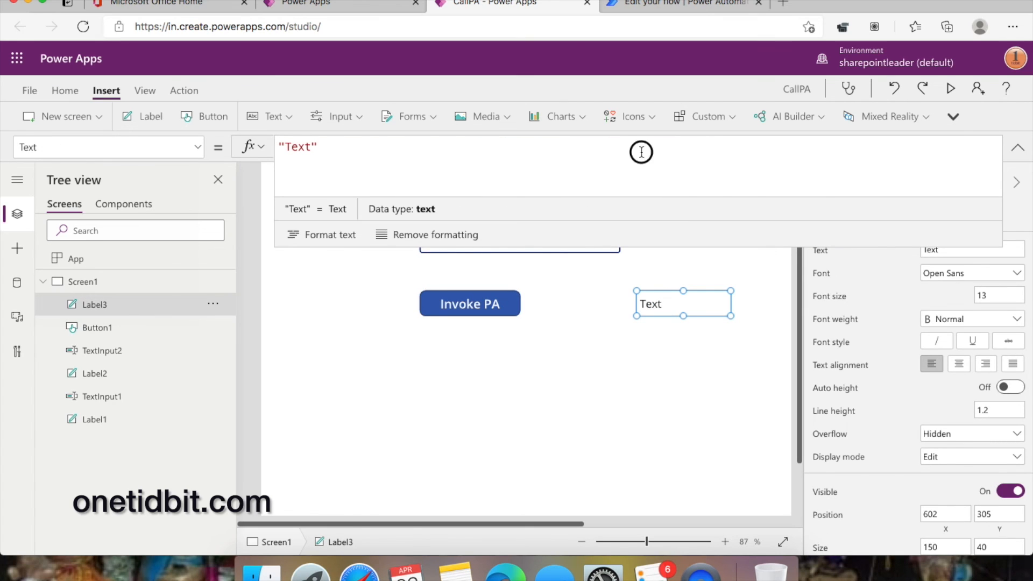
- Paste the flow-run formula into the new label's Text property
key("super+v")
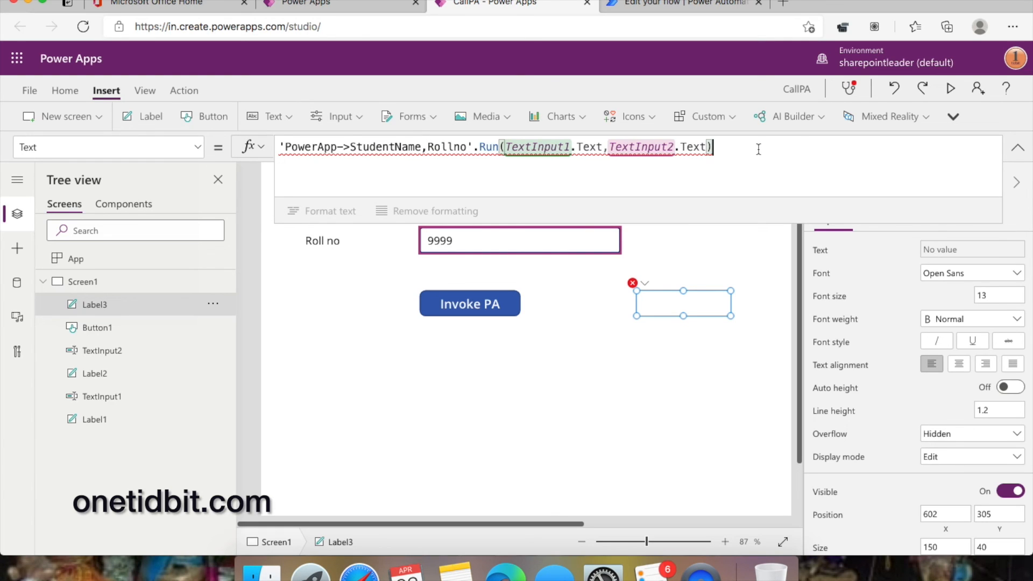
type(".")
key("BackSpace")
- Open the Invoke PA button's associated StudentName,Rollno flow for editing via Action > Power Automate
left_click(183, 91)
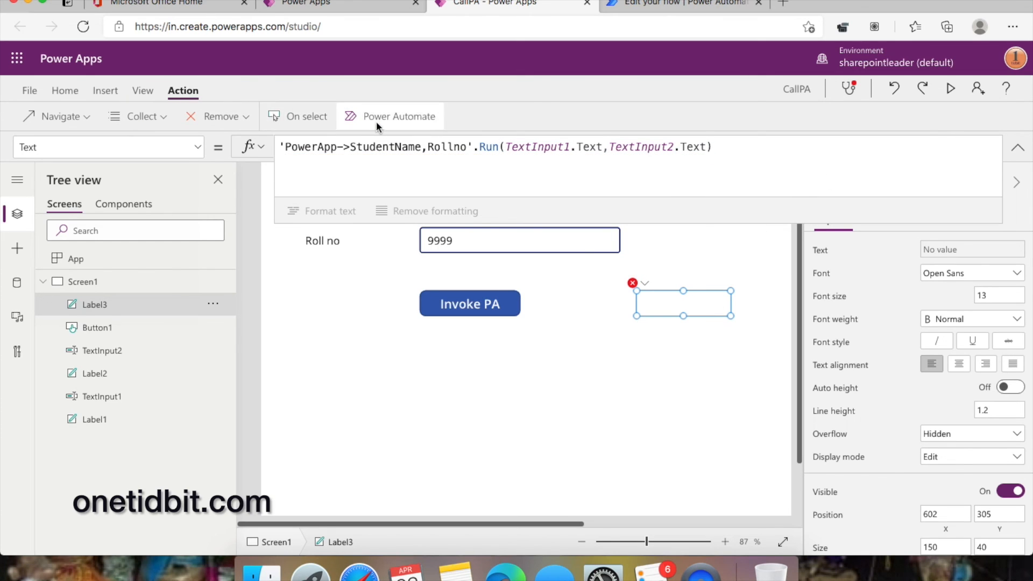
left_click(485, 302)
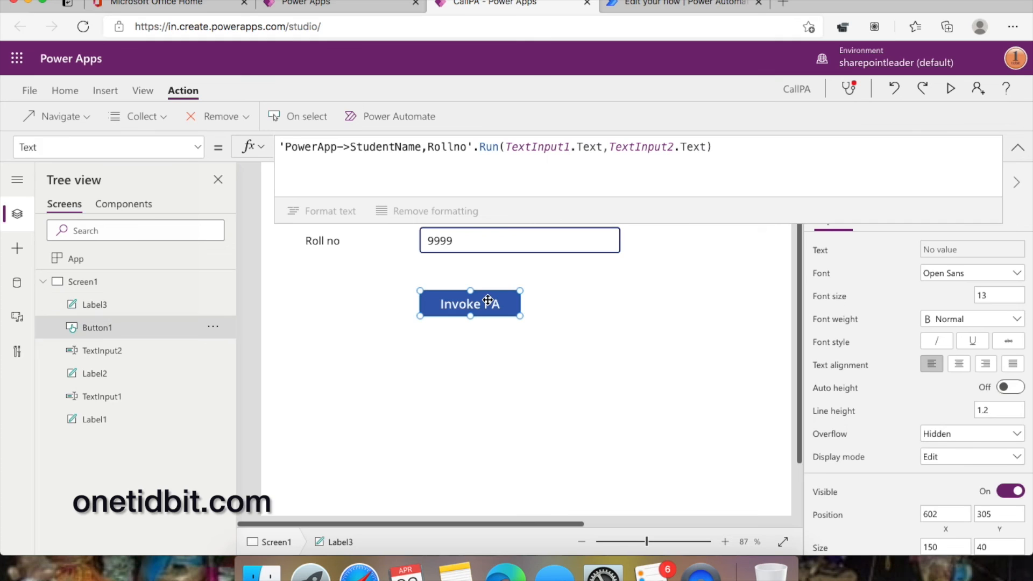
left_click(398, 117)
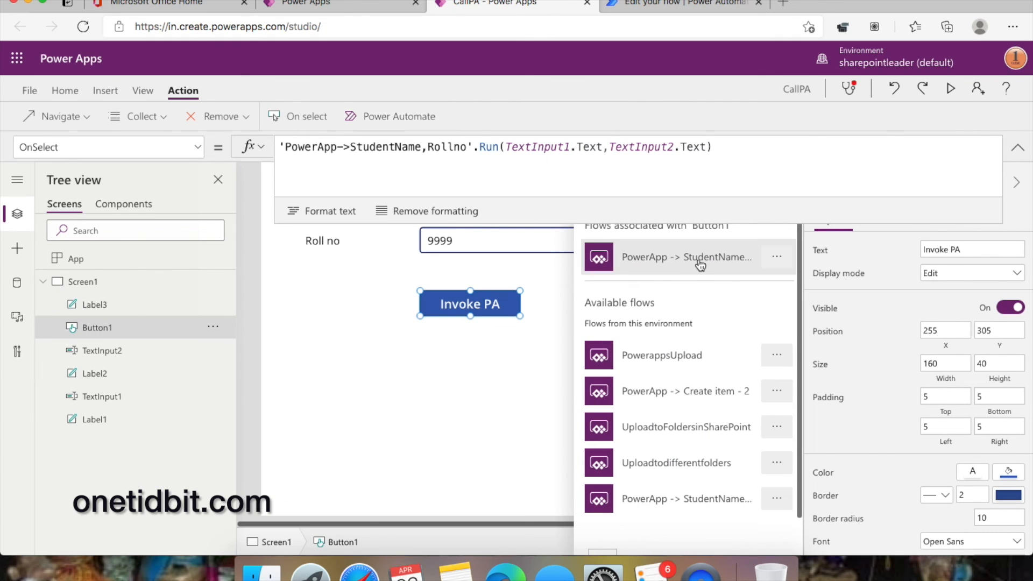
left_click(775, 257)
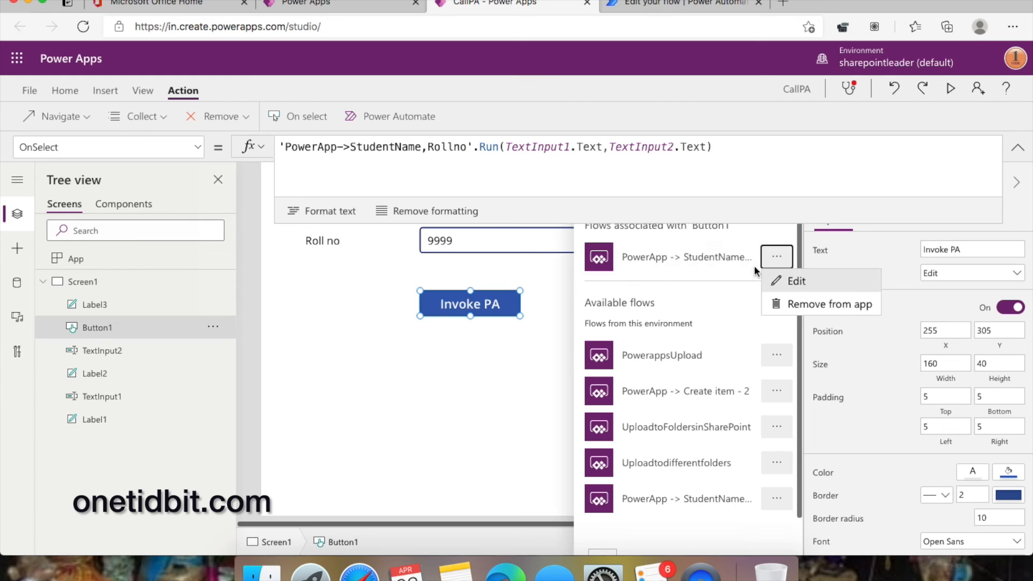
left_click(661, 261)
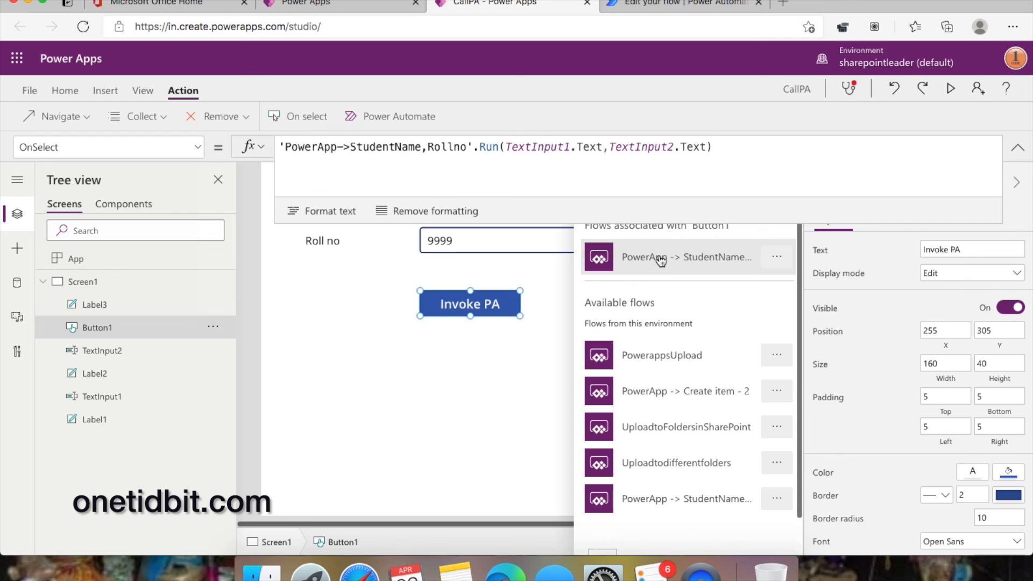
scroll(661, 261, "down", 2)
scroll(661, 261, "up", 2)
left_click(738, 151)
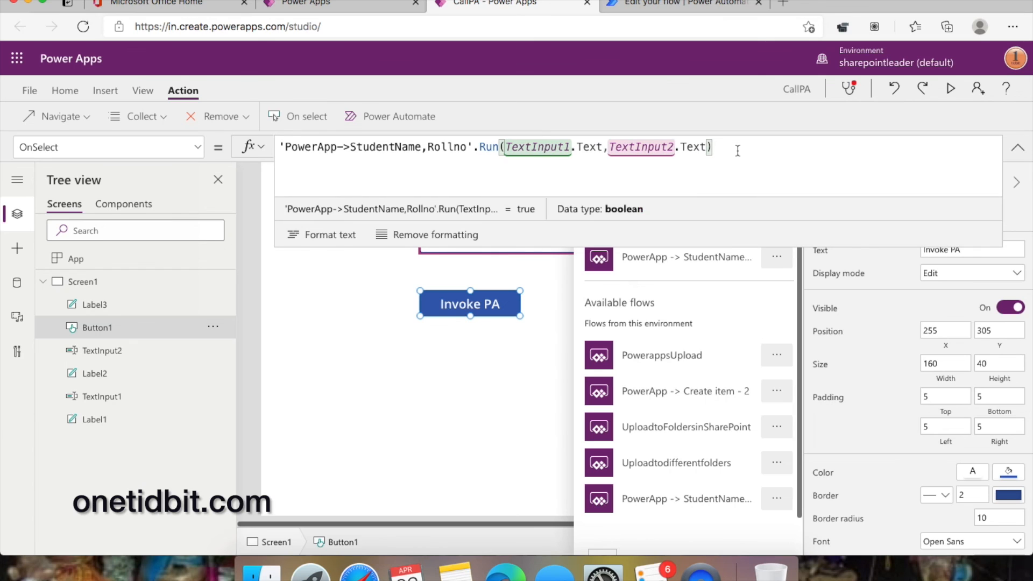
type(".")
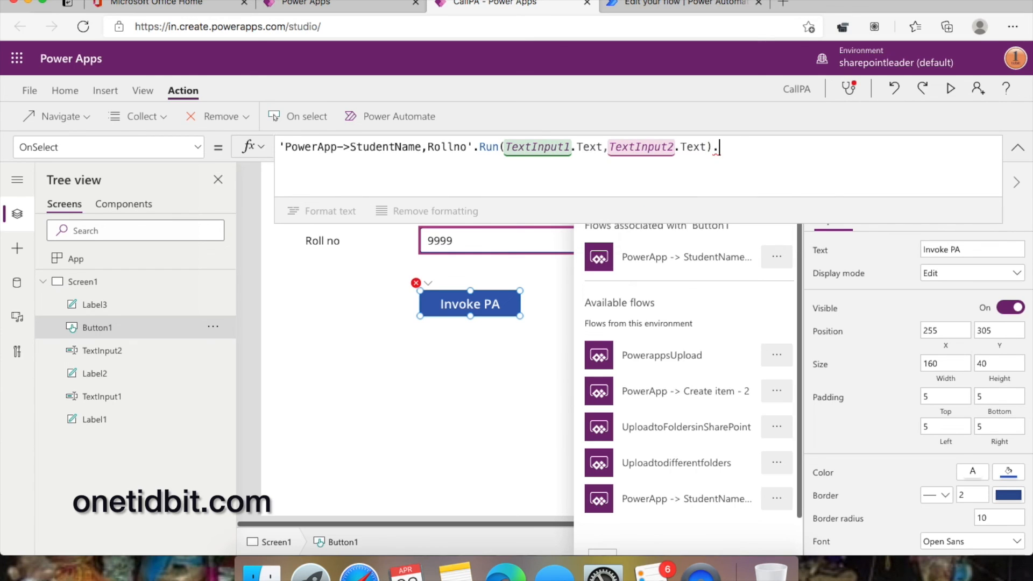
key("BackSpace")
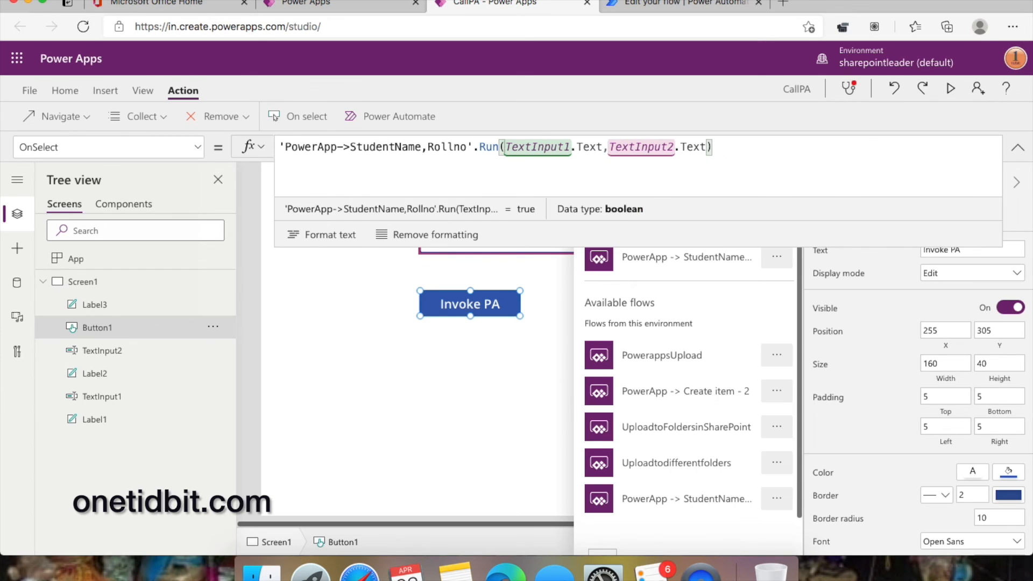
left_click(776, 256)
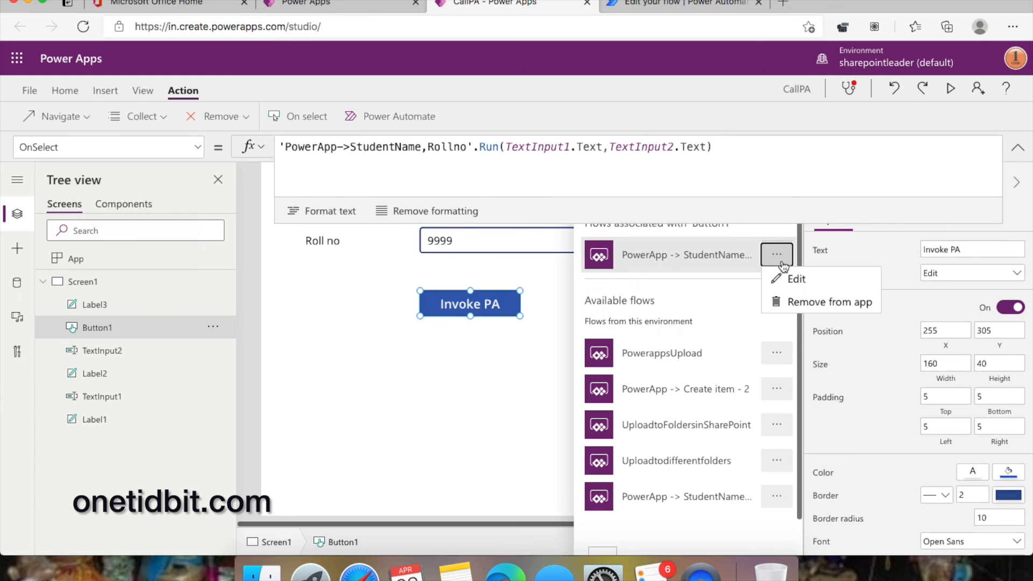
left_click(806, 277)
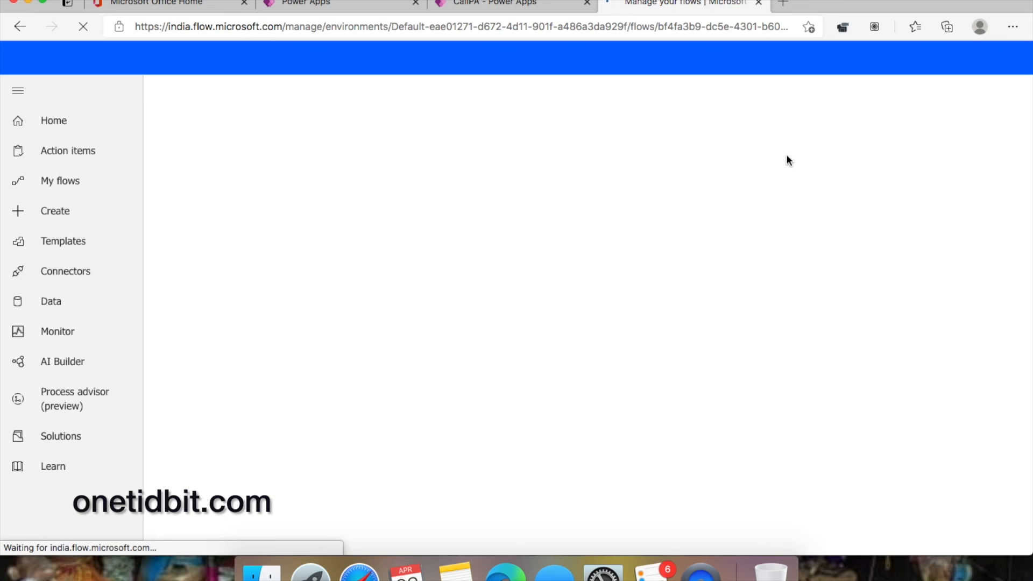
- Save the flow and set up an automatic test with a recently used trigger
left_click(759, 162)
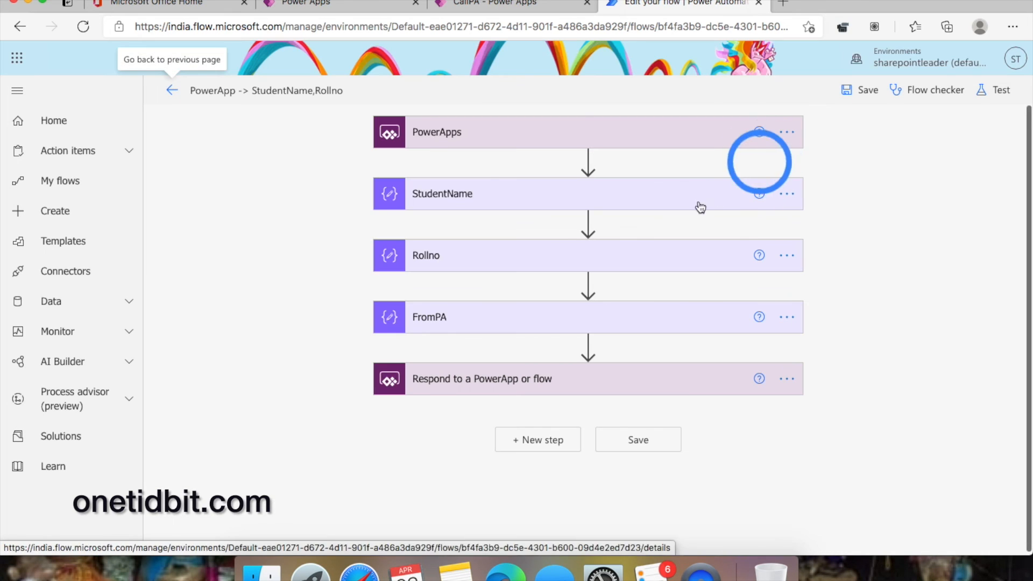
left_click(867, 91)
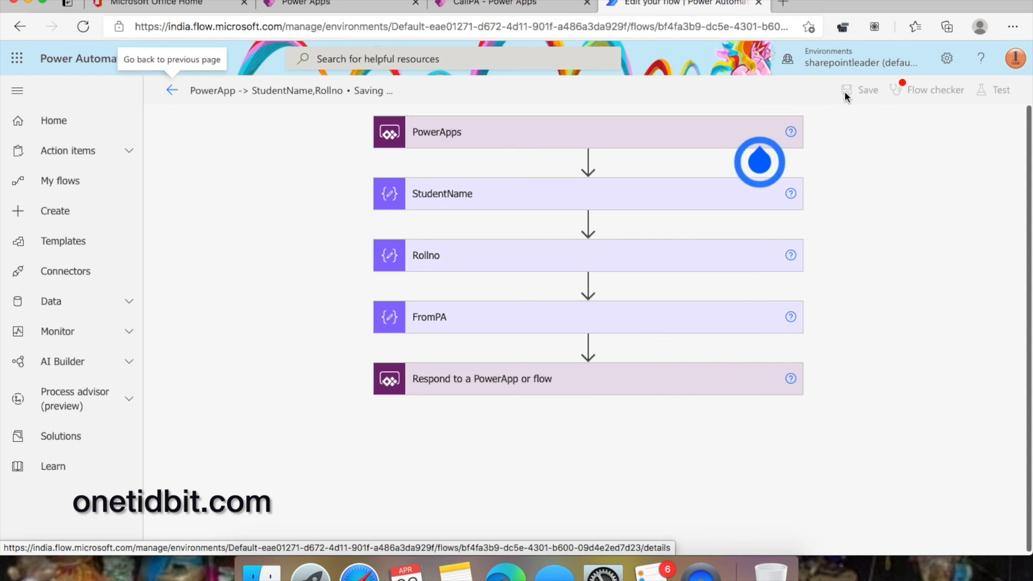
left_click(1001, 92)
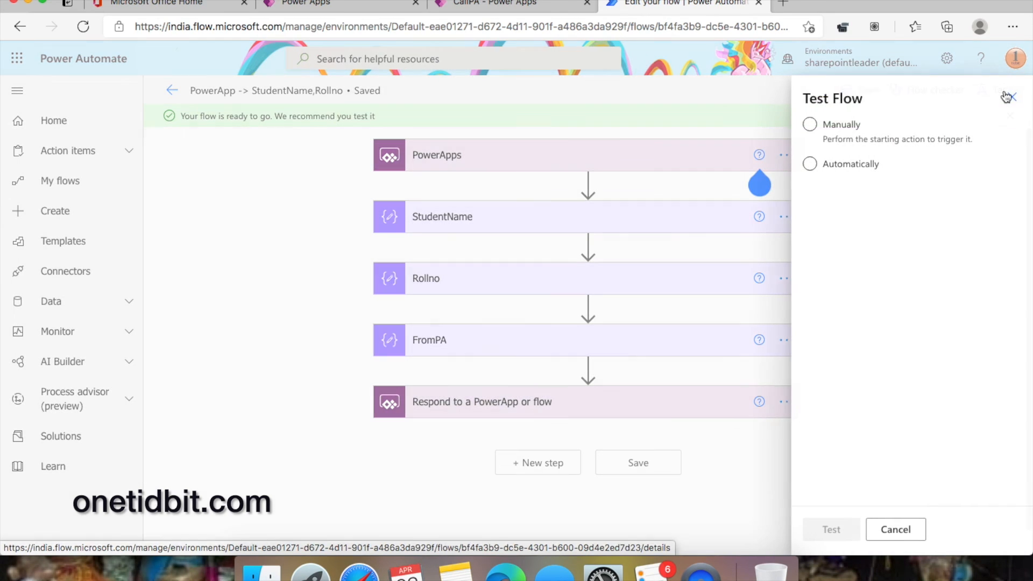
left_click(841, 129)
left_click(843, 173)
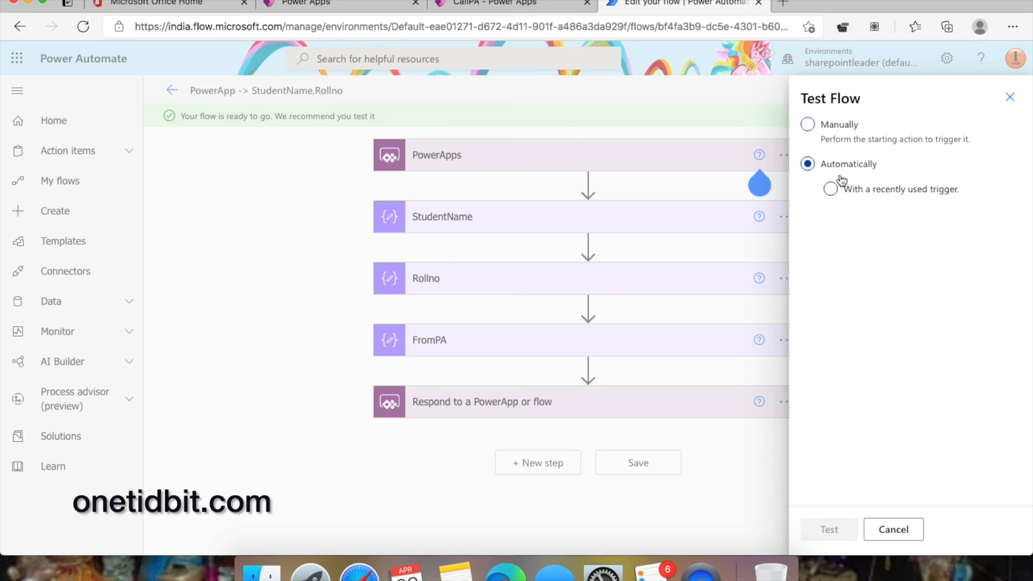
left_click(879, 190)
- Rerun the flow from the earlier succeeded trigger and inspect the skipped Respond to a PowerApp or flow step
left_click(829, 225)
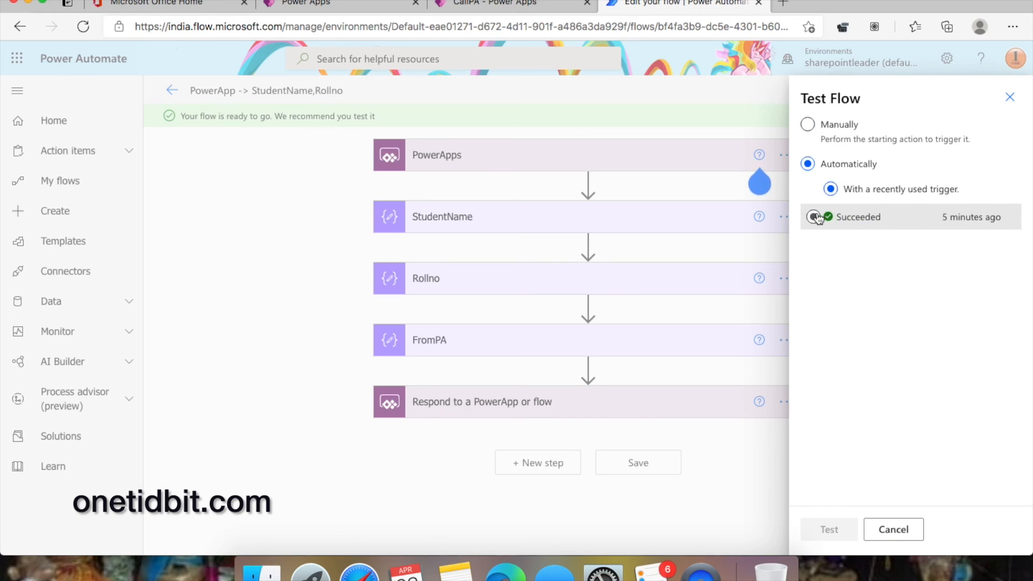
left_click(829, 529)
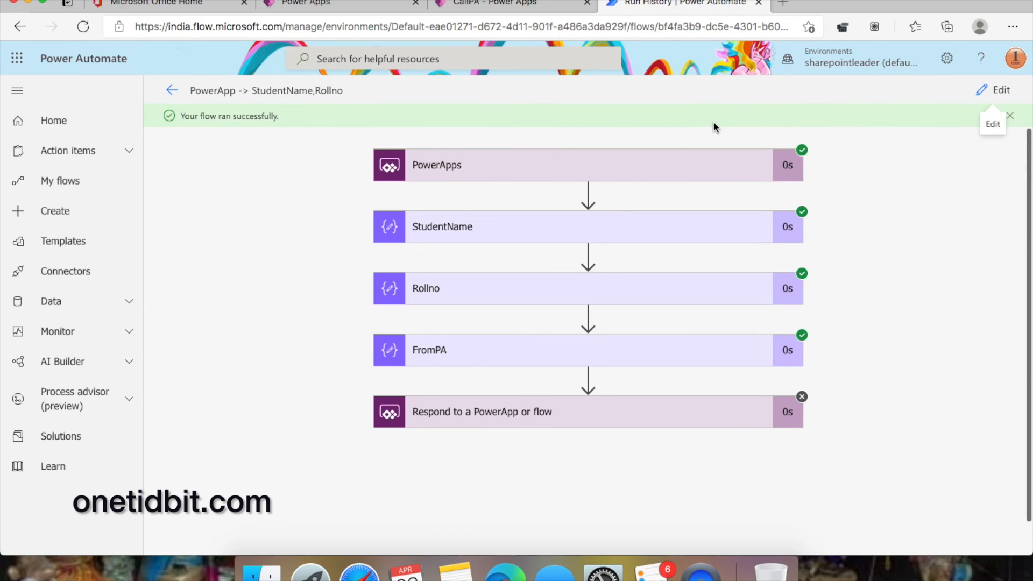
left_click(636, 420)
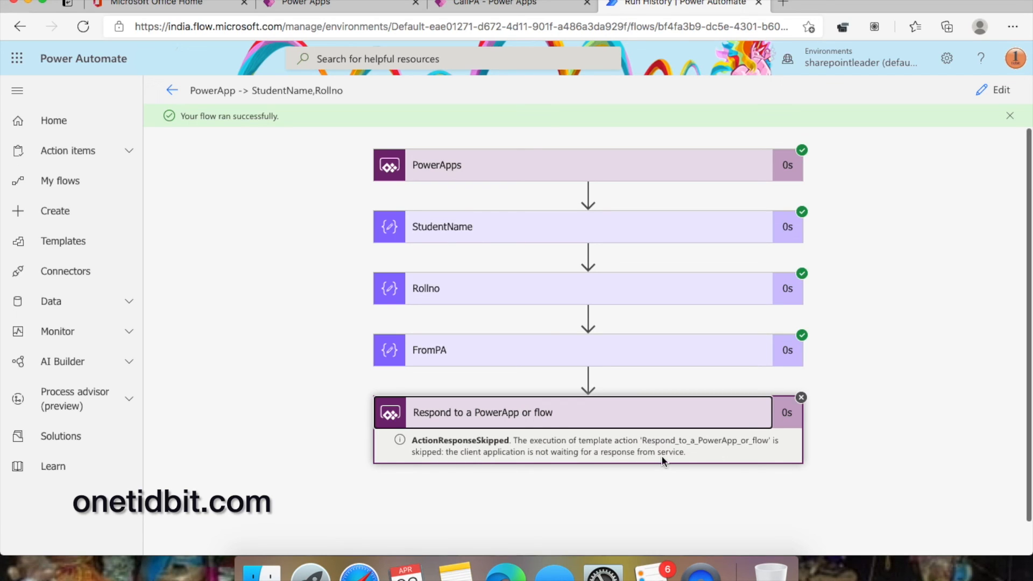
left_click(529, 7)
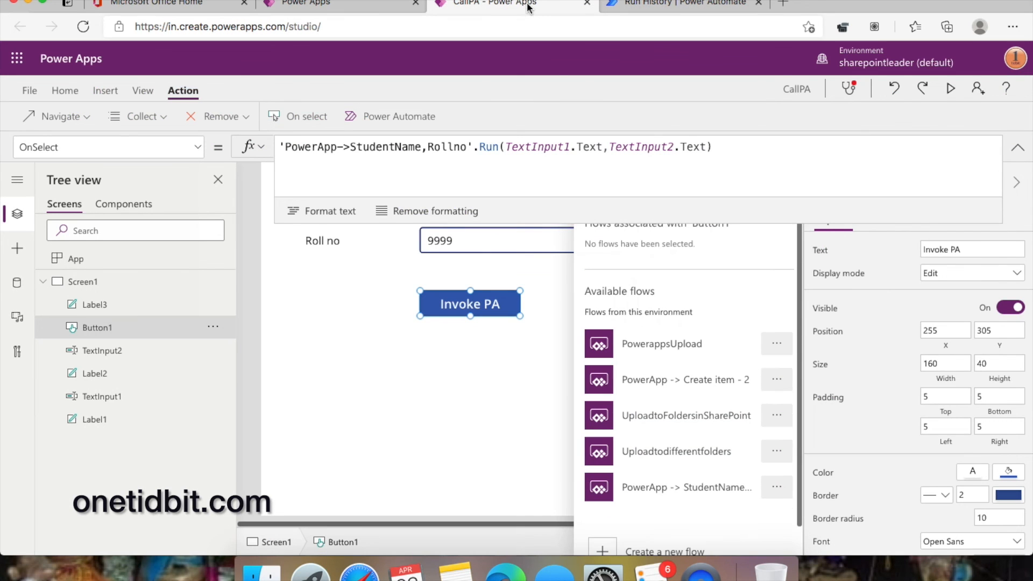
- Clear the Invoke PA button's entire OnSelect formula
left_click(732, 148)
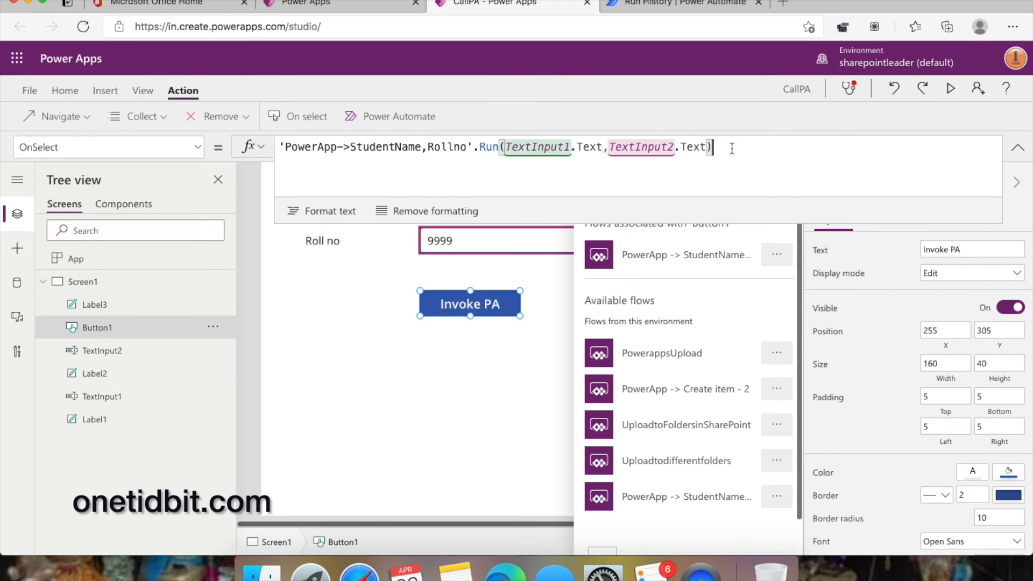
type(".")
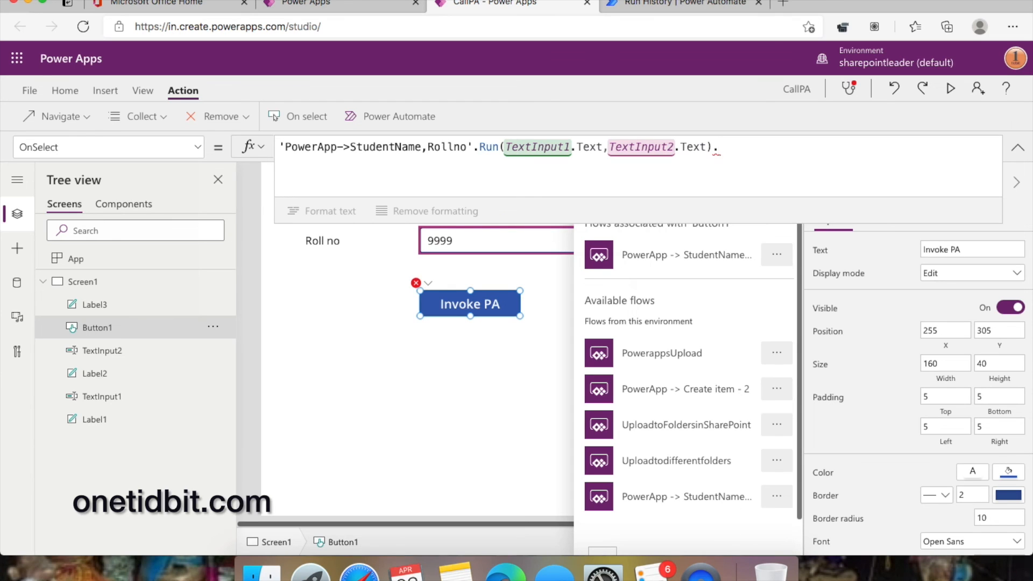
key("BackSpace")
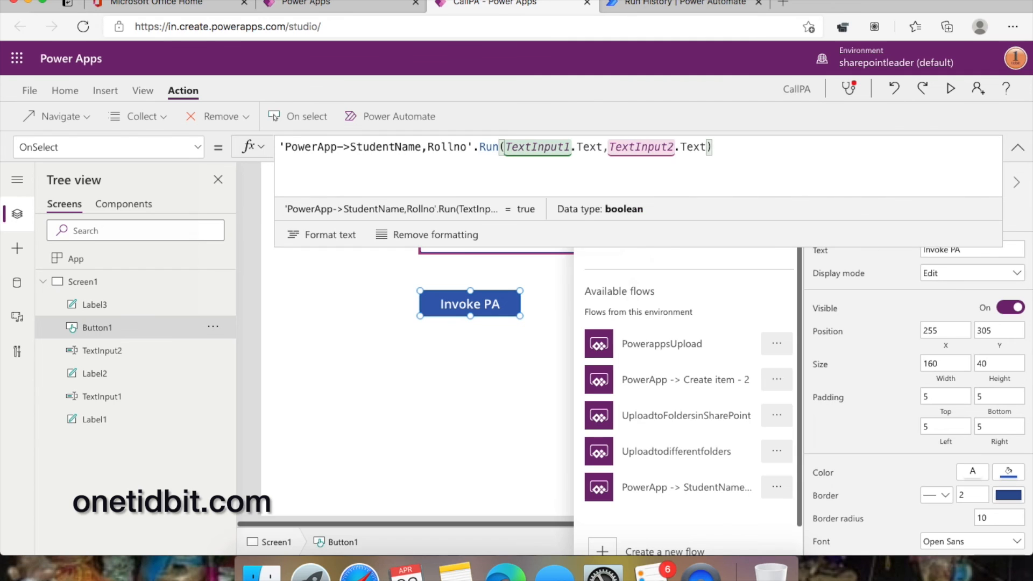
type(".")
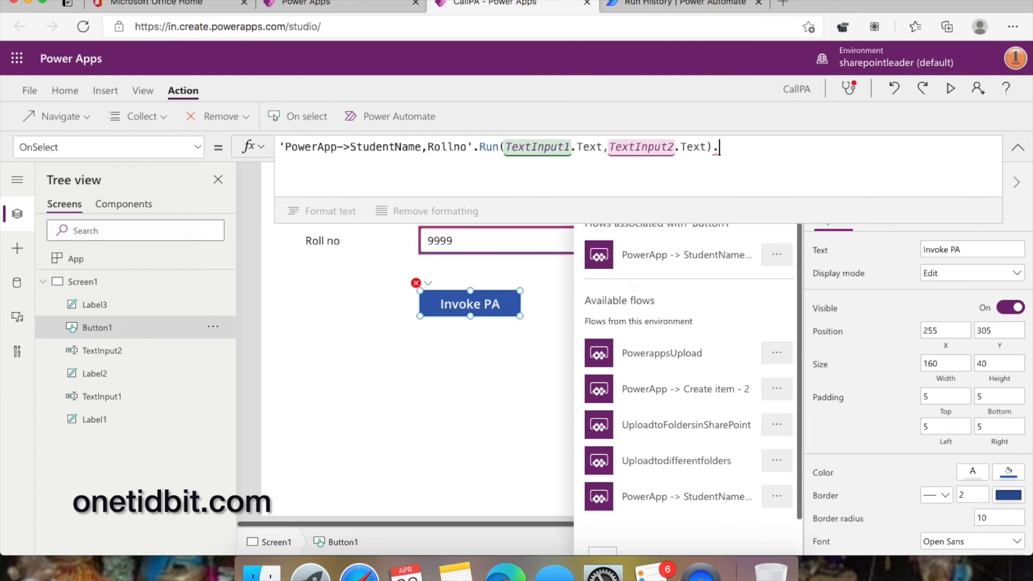
key("BackSpace")
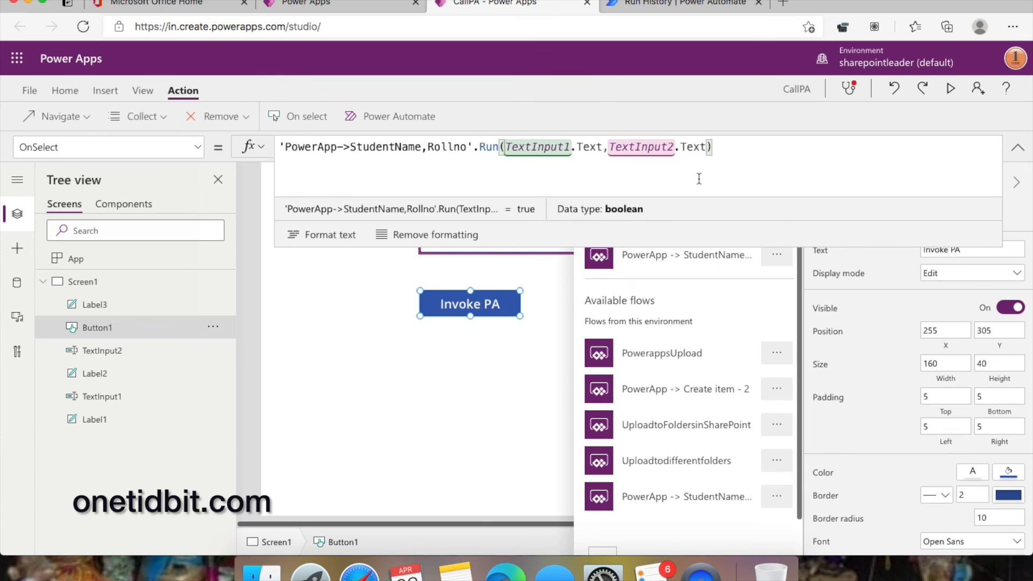
left_click_drag(755, 151, 137, 113)
key("BackSpace")
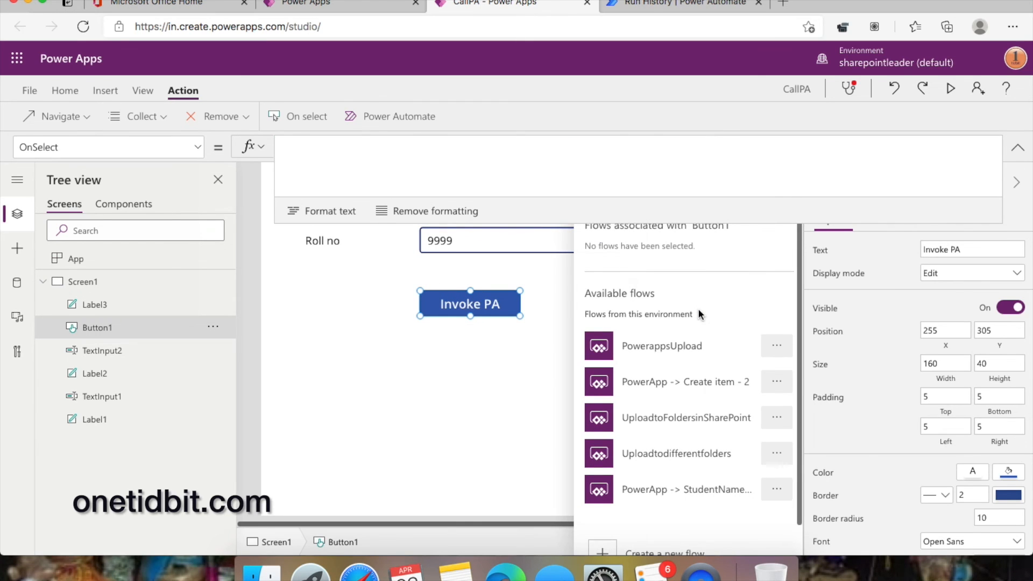
scroll(699, 310, "down", 1)
scroll(698, 312, "up", 1)
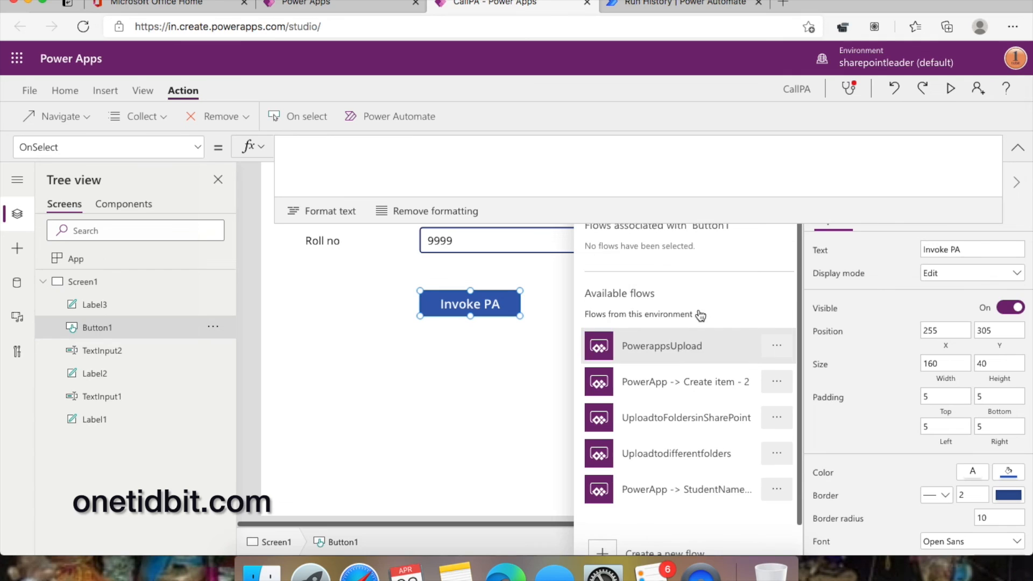
- Rebuild OnSelect as the StudentName,Rollno flow's Run(TextInput1.Text, TextInput2.Text) and view its run history
left_click(655, 491)
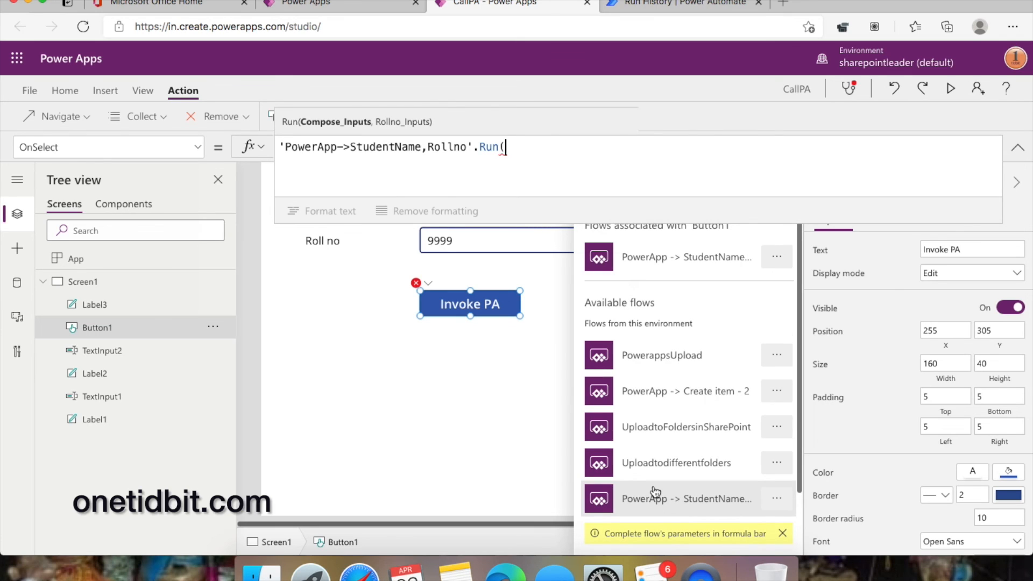
type("text")
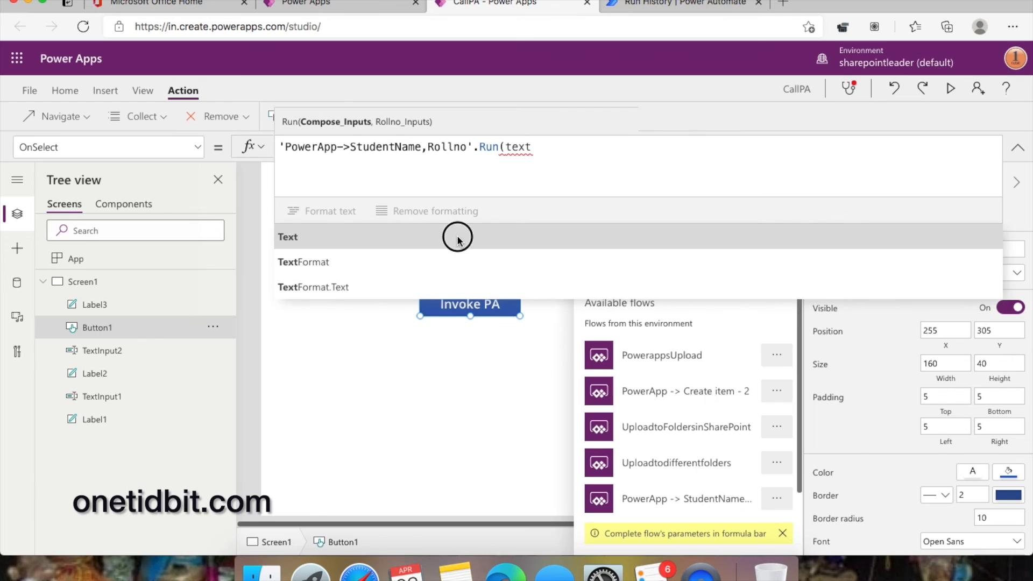
left_click(456, 234)
key("BackSpace")
type("in")
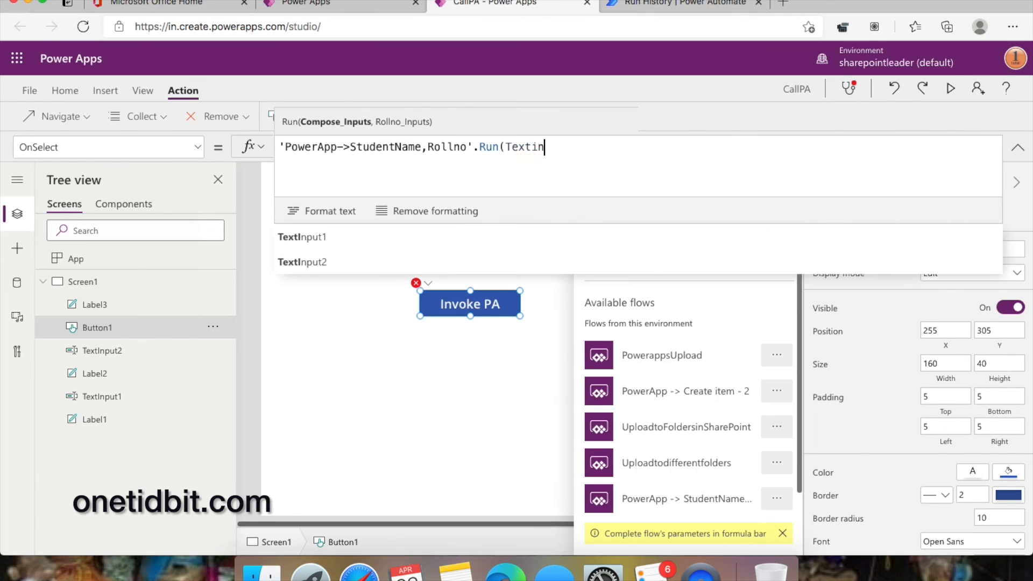
left_click(498, 238)
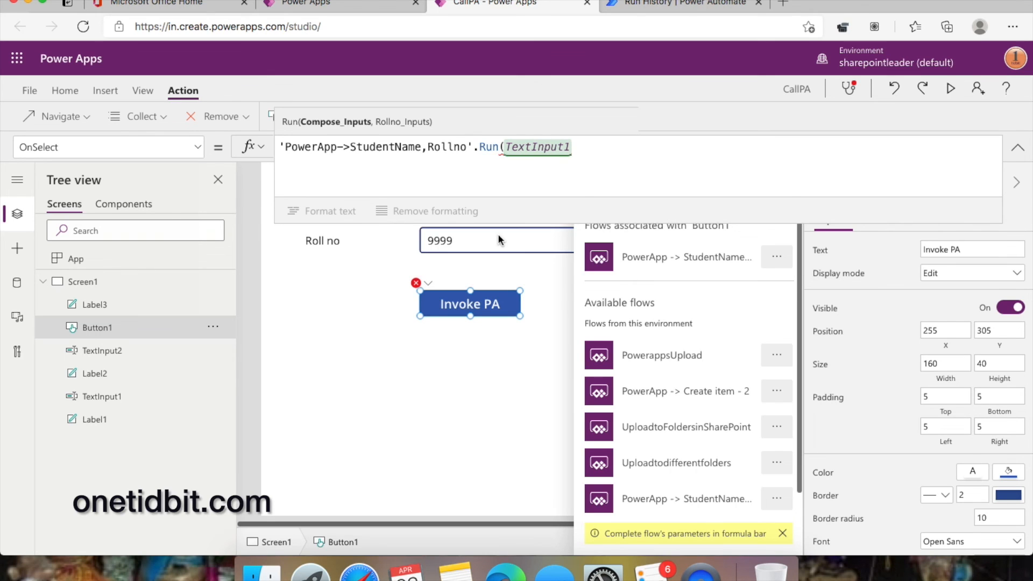
type(".text")
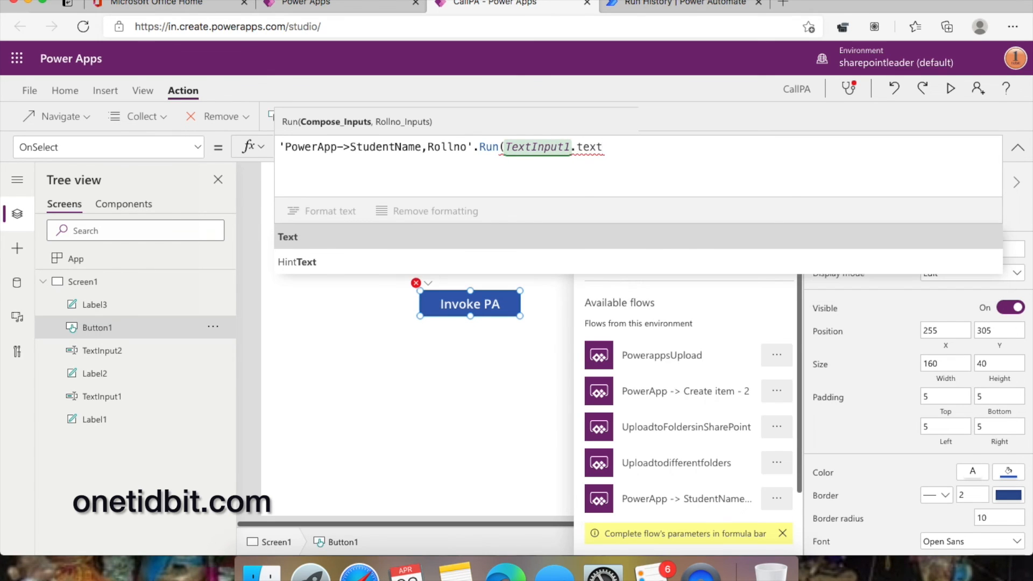
type(",text")
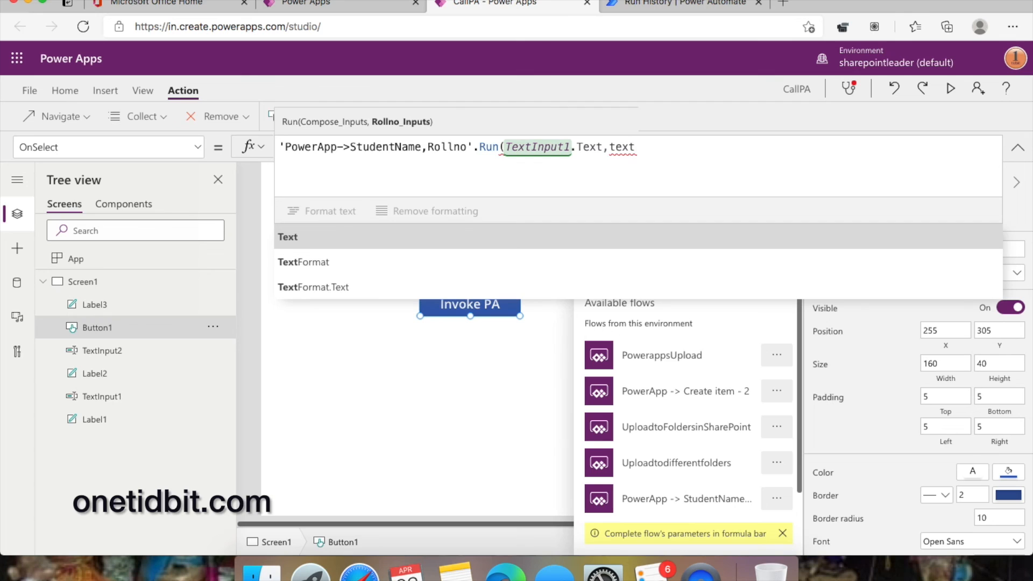
type("in")
left_click(485, 264)
type(".tex")
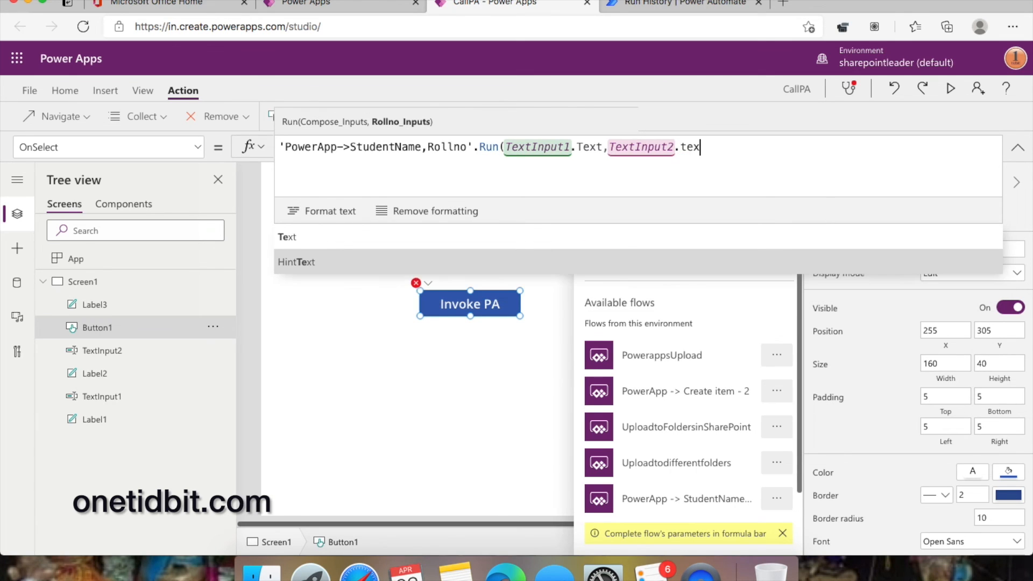
type("t)")
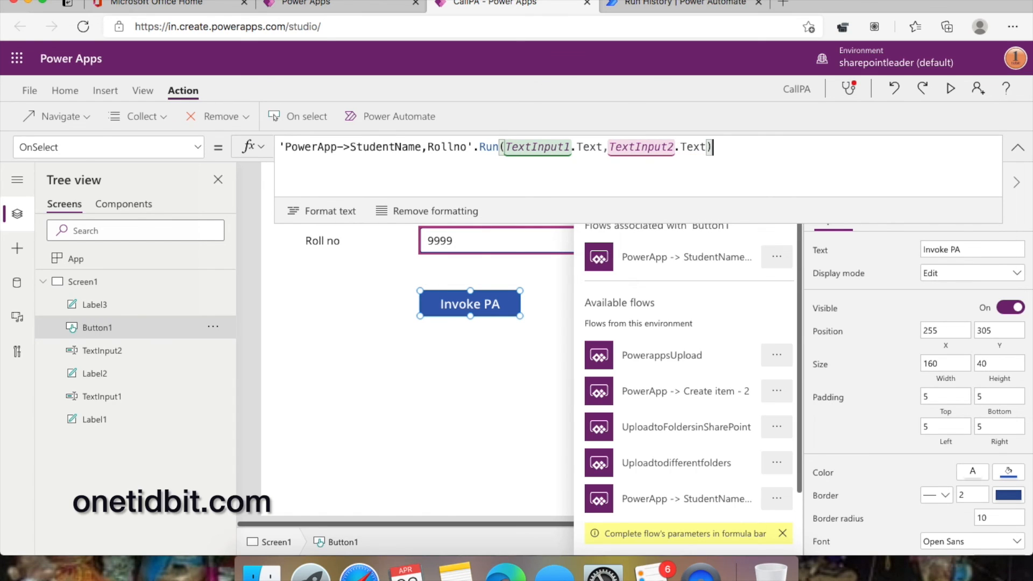
type(".")
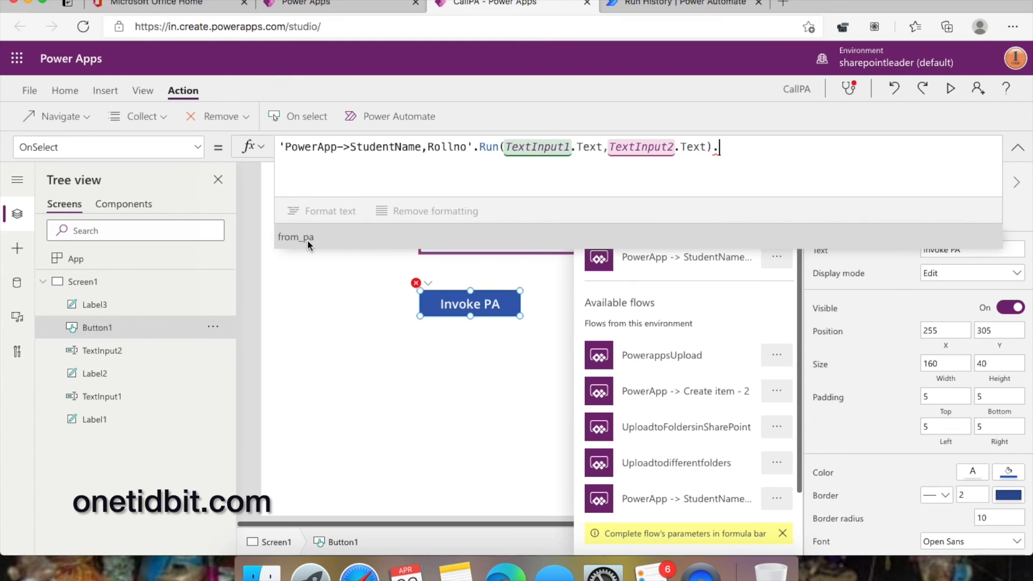
left_click(670, 8)
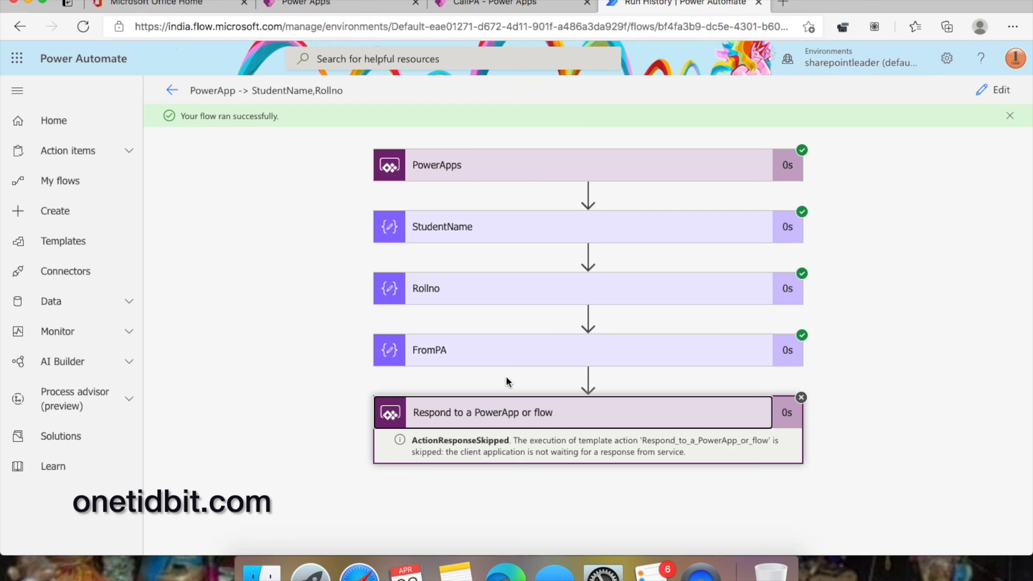
- Open the flow editor and expand the response step to confirm it returns From_PA
left_click(1003, 93)
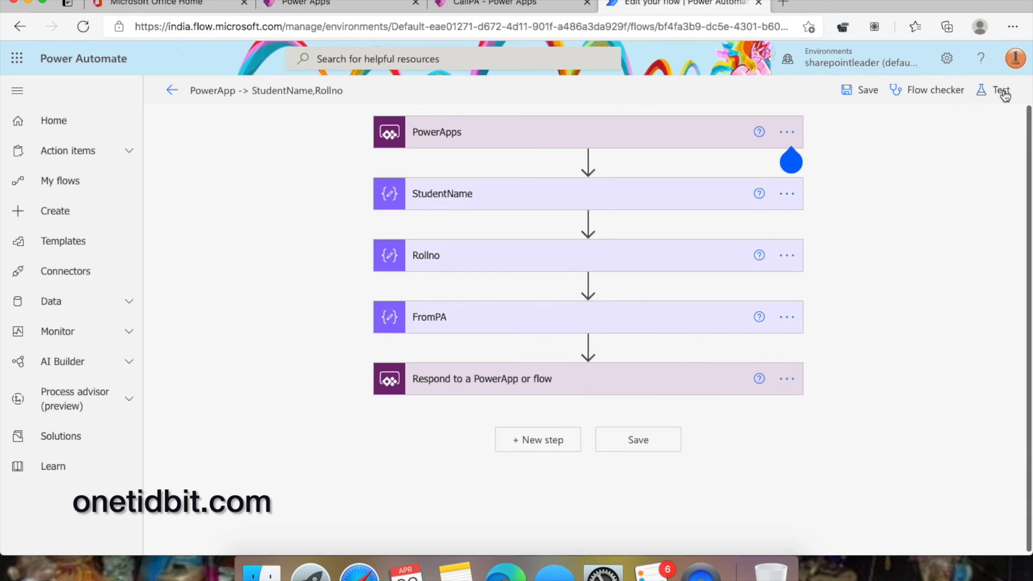
left_click(520, 379)
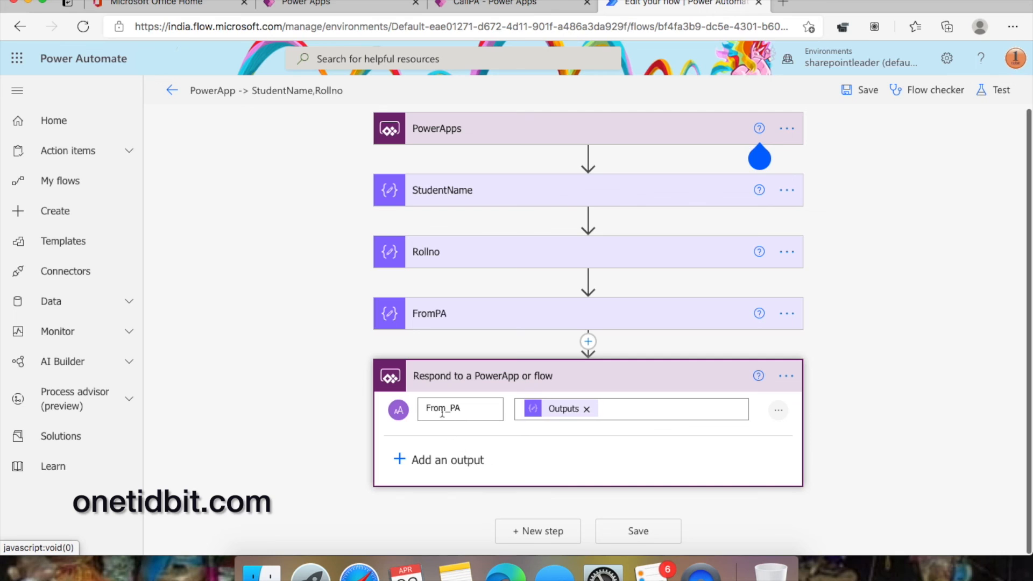
left_click(538, 5)
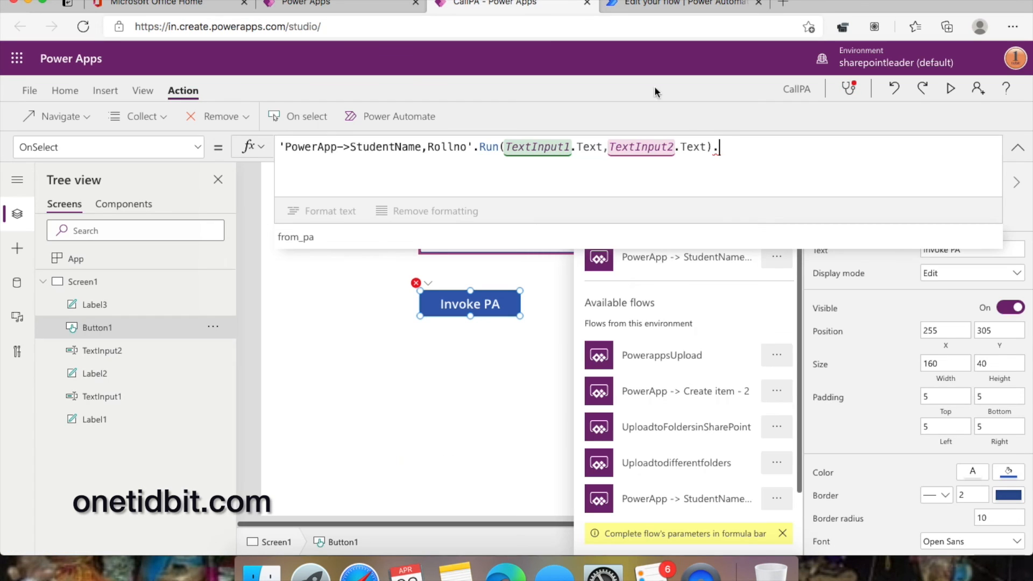
- Remove the trailing .from_pa from the Invoke PA button's formula
left_click(368, 238)
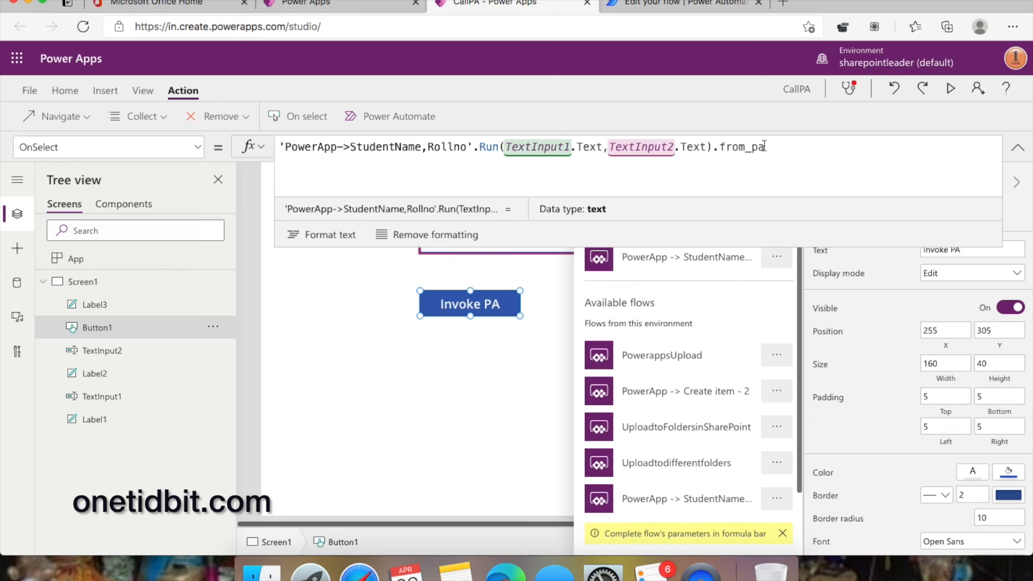
left_click_drag(788, 147, 356, 134)
key("super+c")
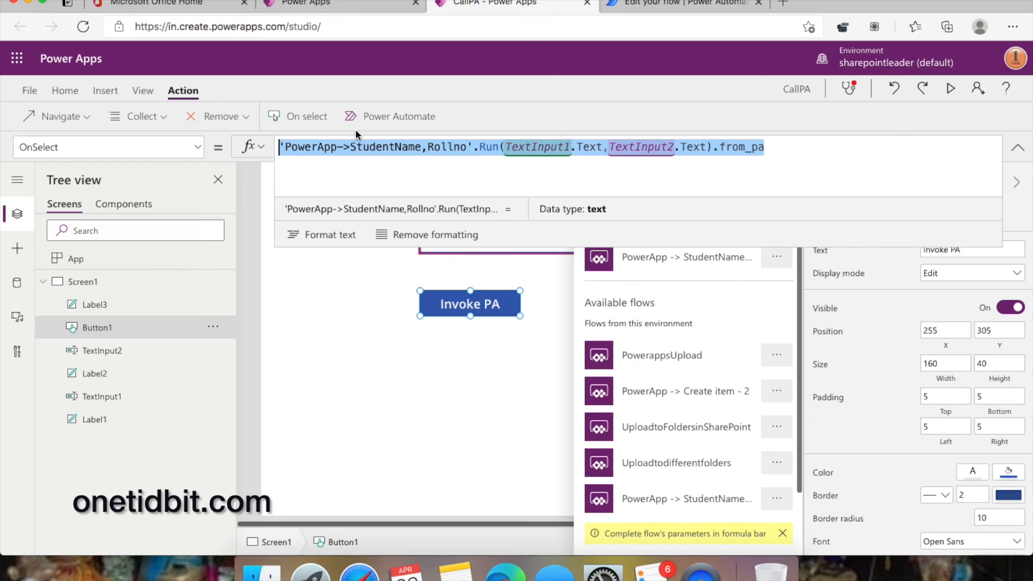
left_click(787, 149)
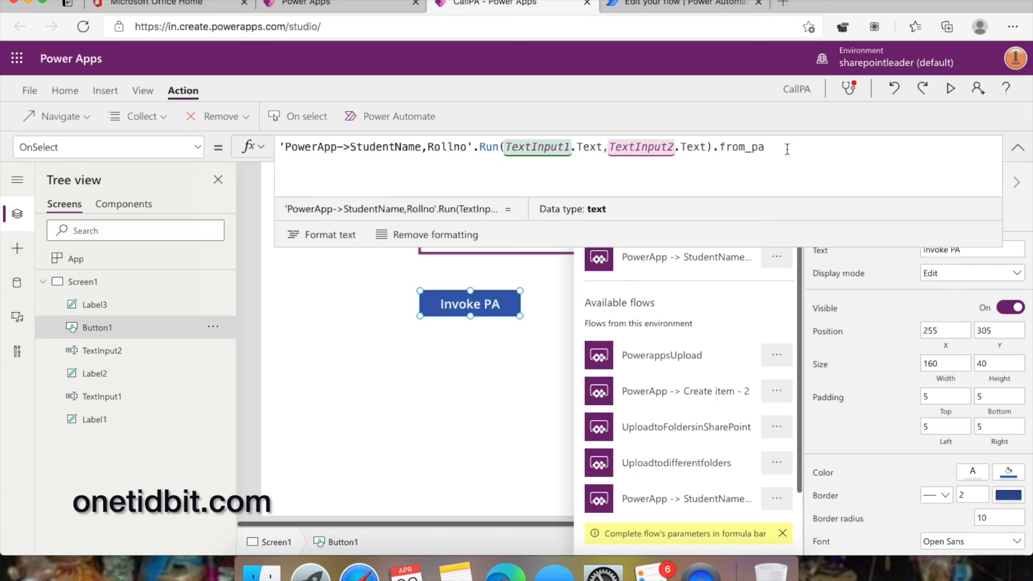
key("BackSpace")
key("BackSpace")
key("BackSpace")
key("BackSpace")
key("BackSpace")
key("BackSpace")
key("BackSpace")
key("BackSpace")
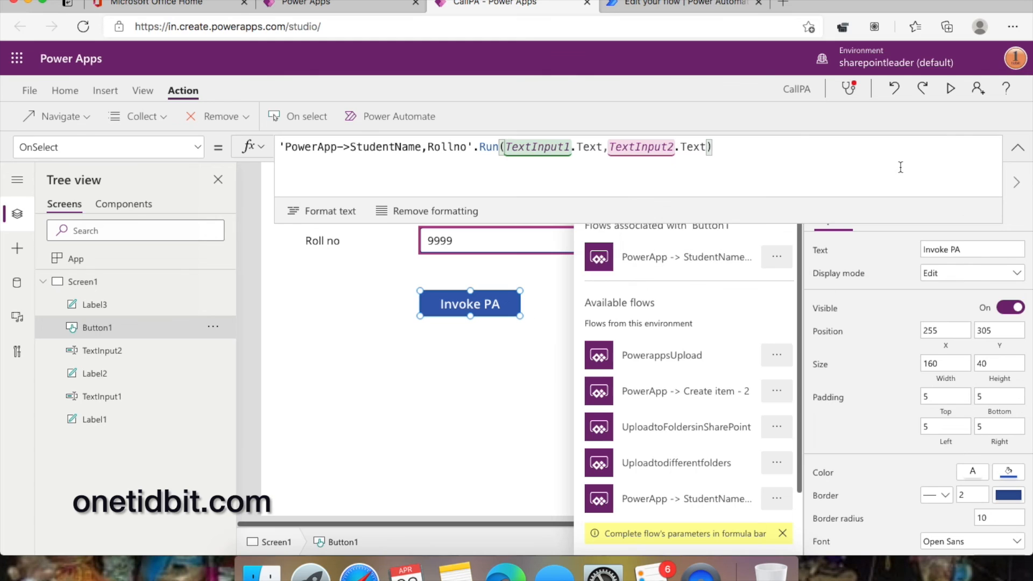
left_click(439, 419)
- Replace Label3's Text formula with the pasted flow call ending in from_pa
left_click(651, 314)
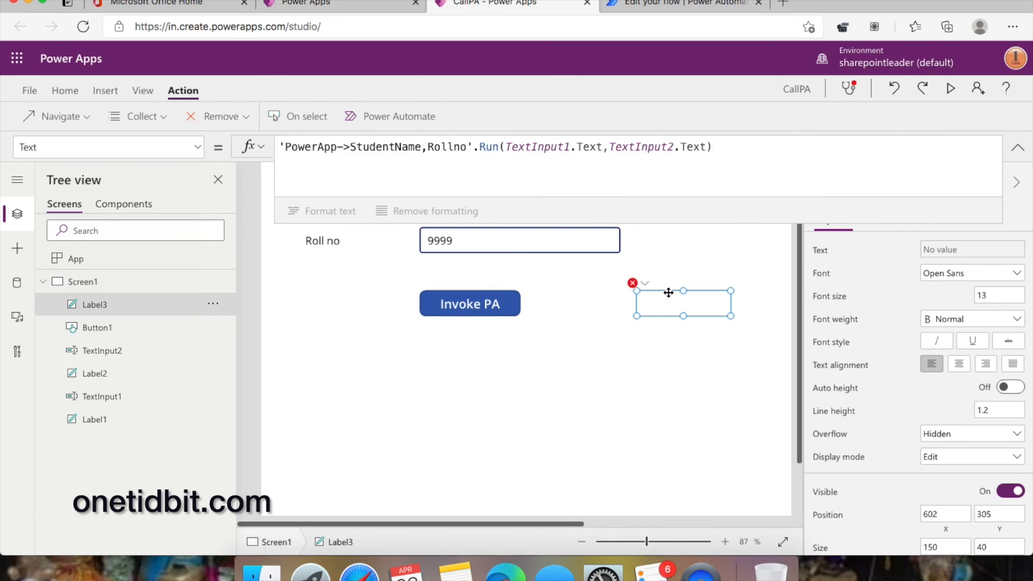
left_click_drag(728, 146, 317, 147)
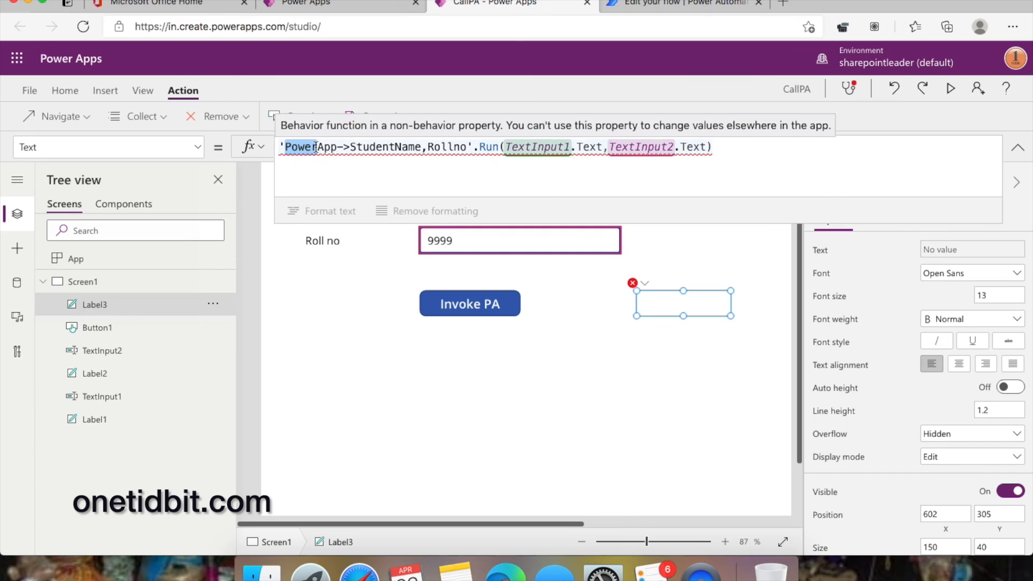
key("super+a")
key("BackSpace")
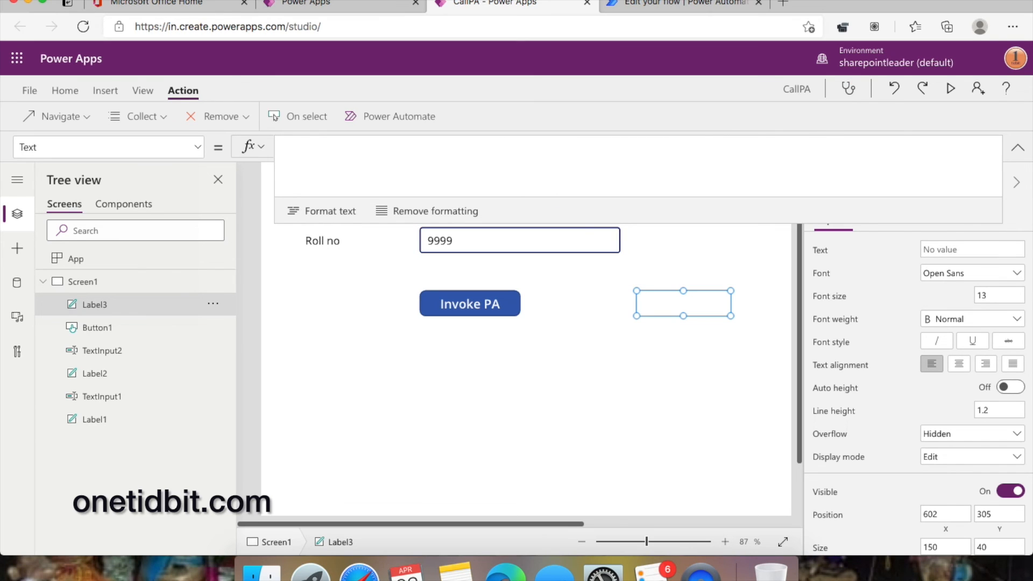
key("super+v")
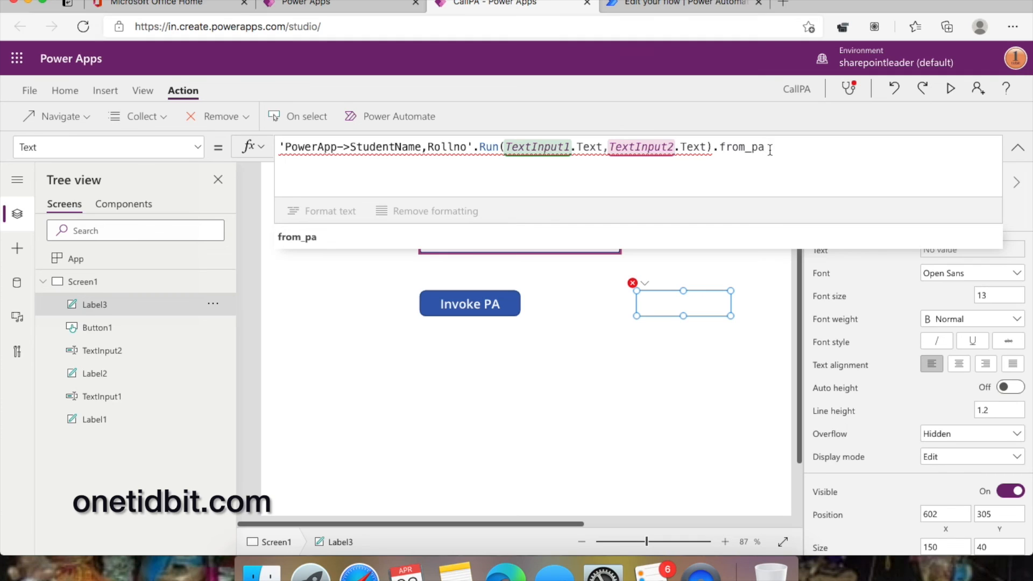
- Try wrapping the label formula in Set(, then clear Label3's Text formula entirely
left_click(280, 147)
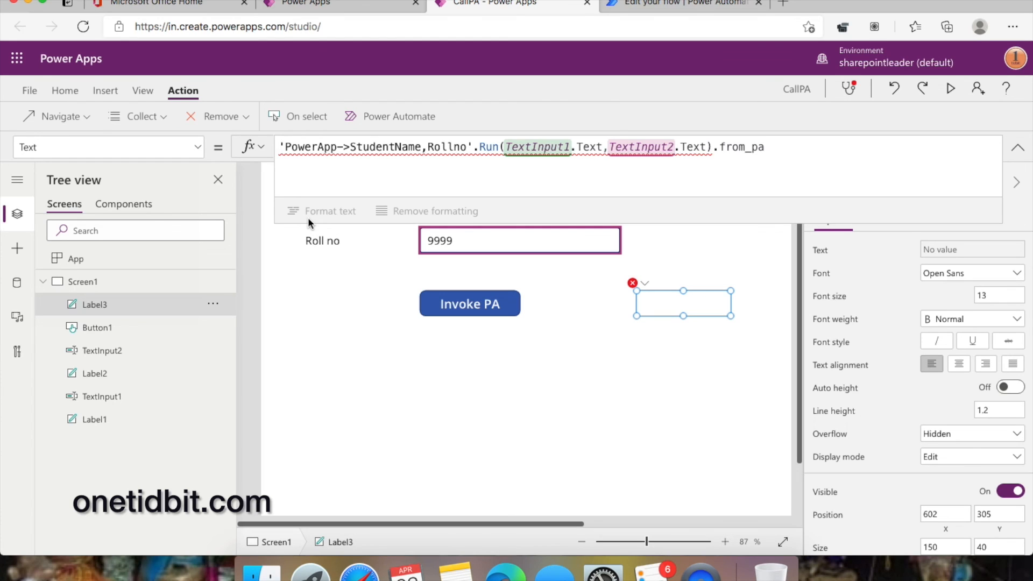
type("set")
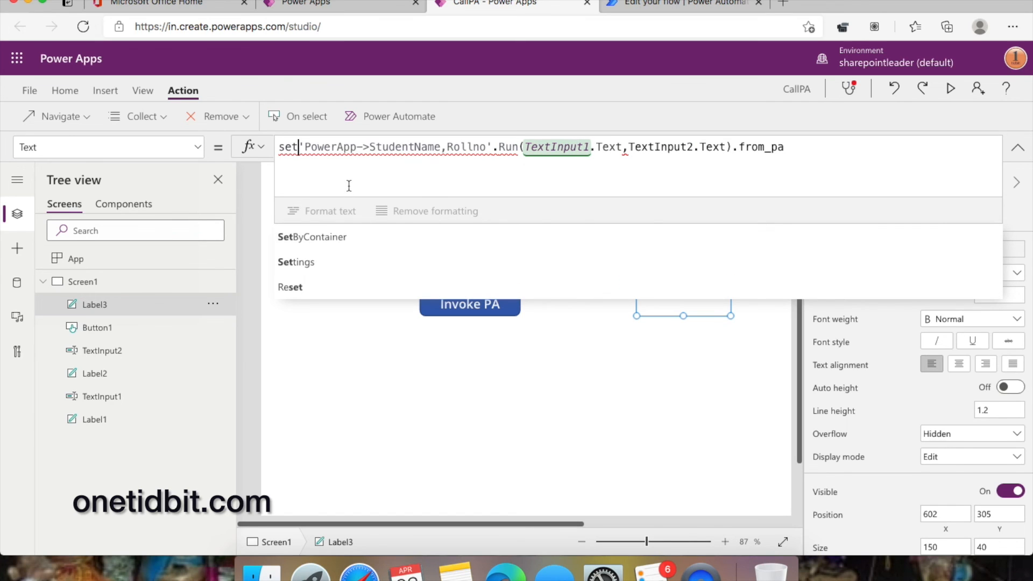
key("BackSpace")
key("BackSpace")
key("BackSpace")
key("BackSpace")
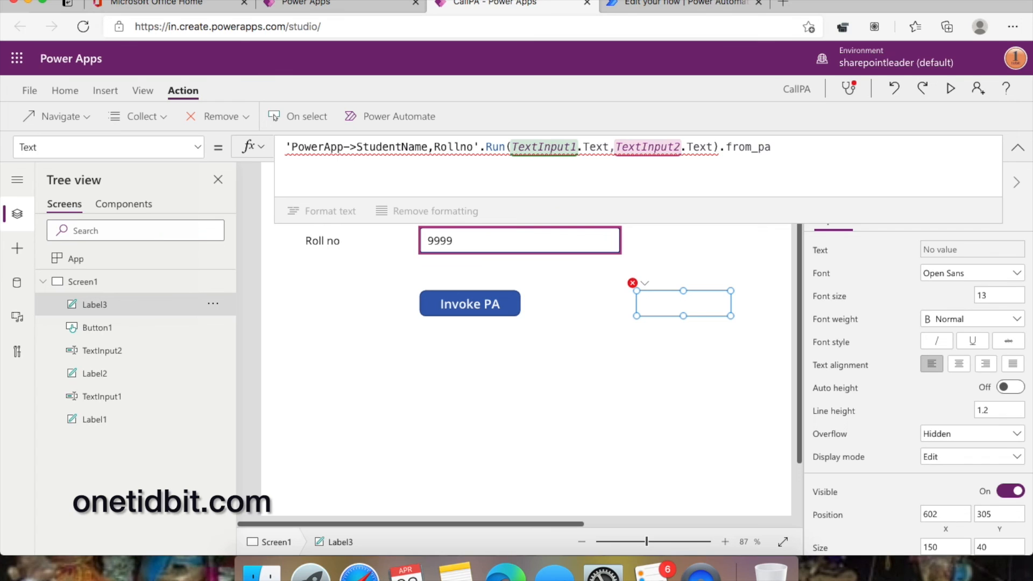
type("set ")
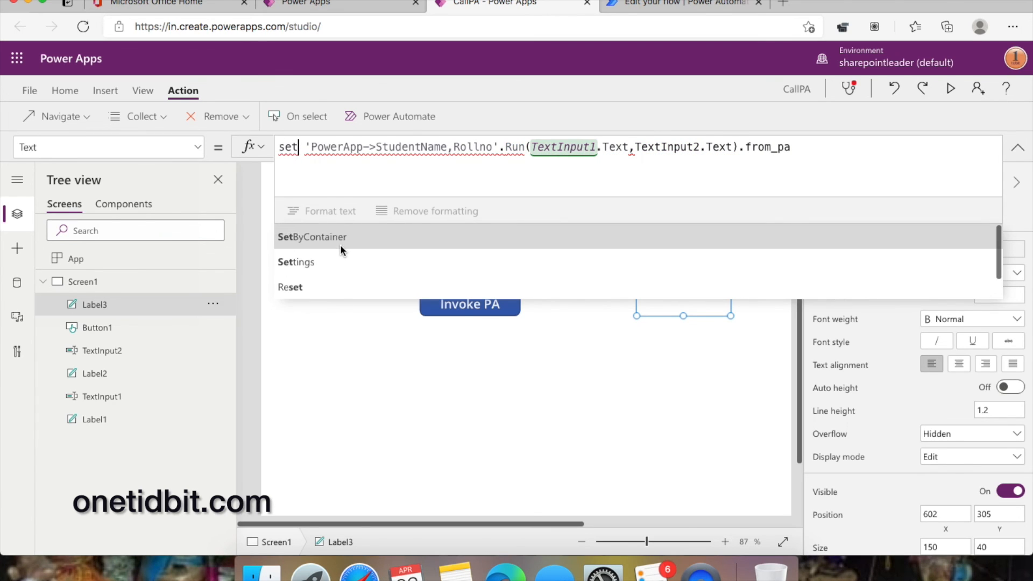
type("(")
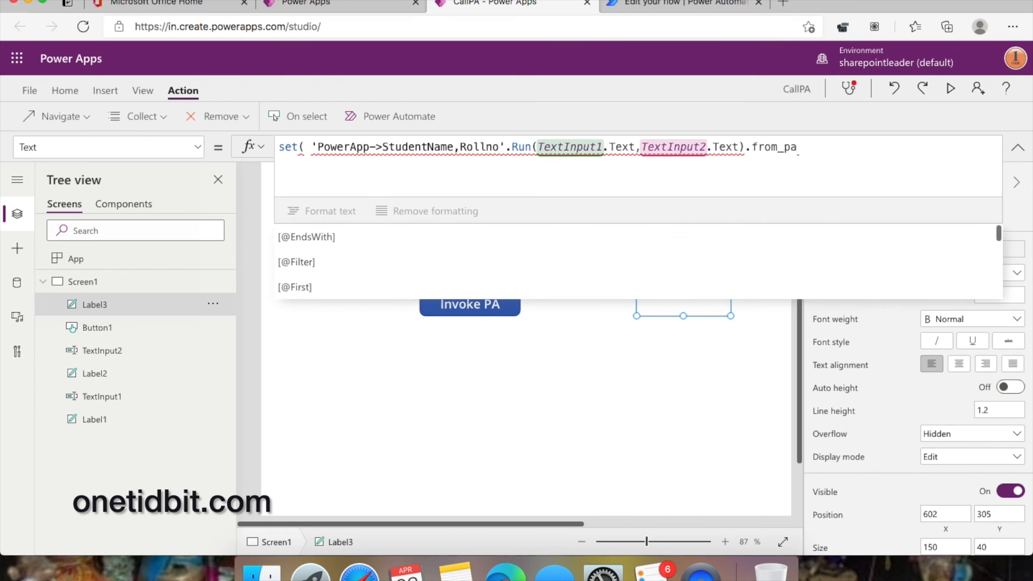
scroll(638, 261, "down", 5)
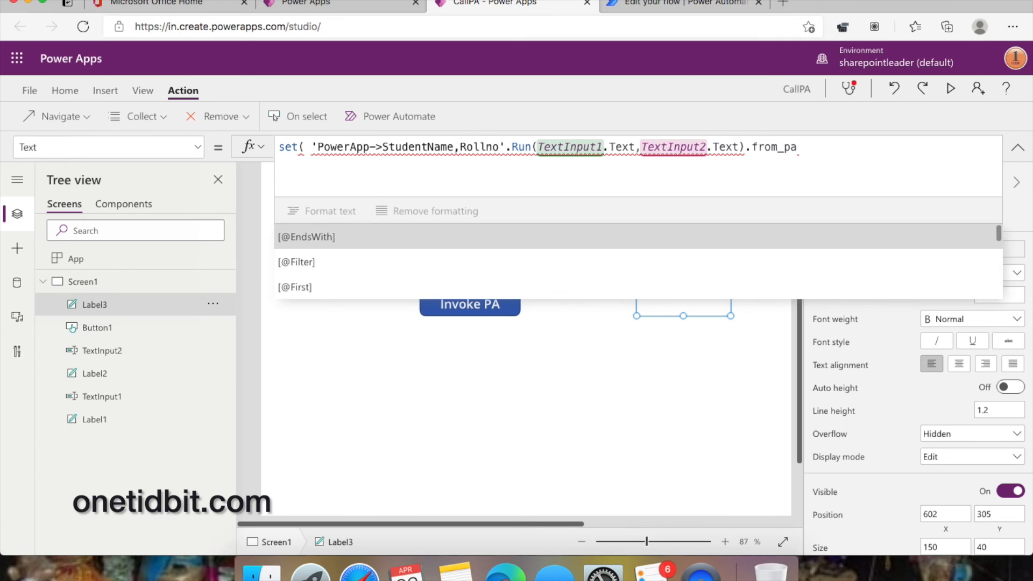
scroll(638, 261, "down", 7)
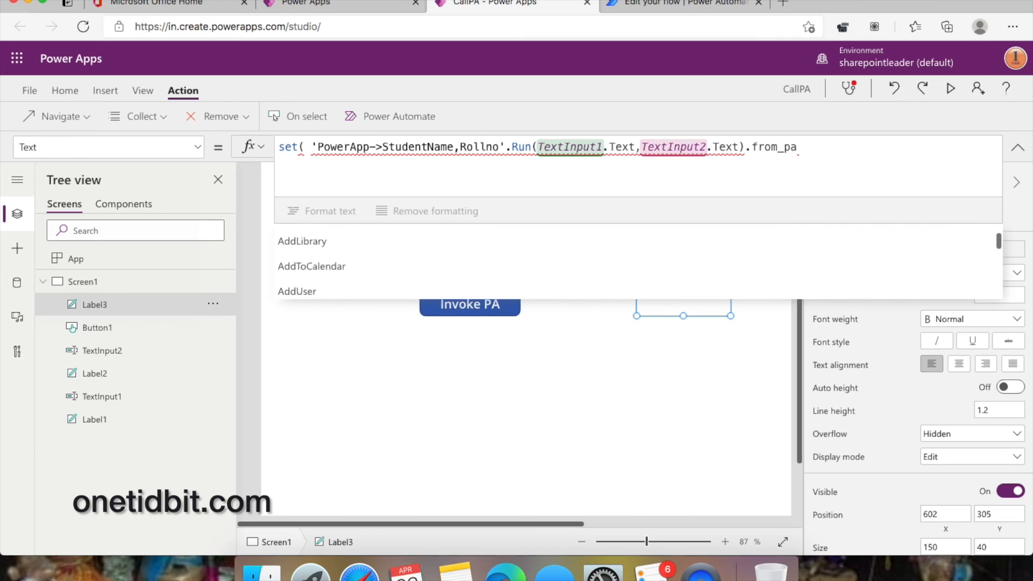
scroll(638, 261, "down", 8)
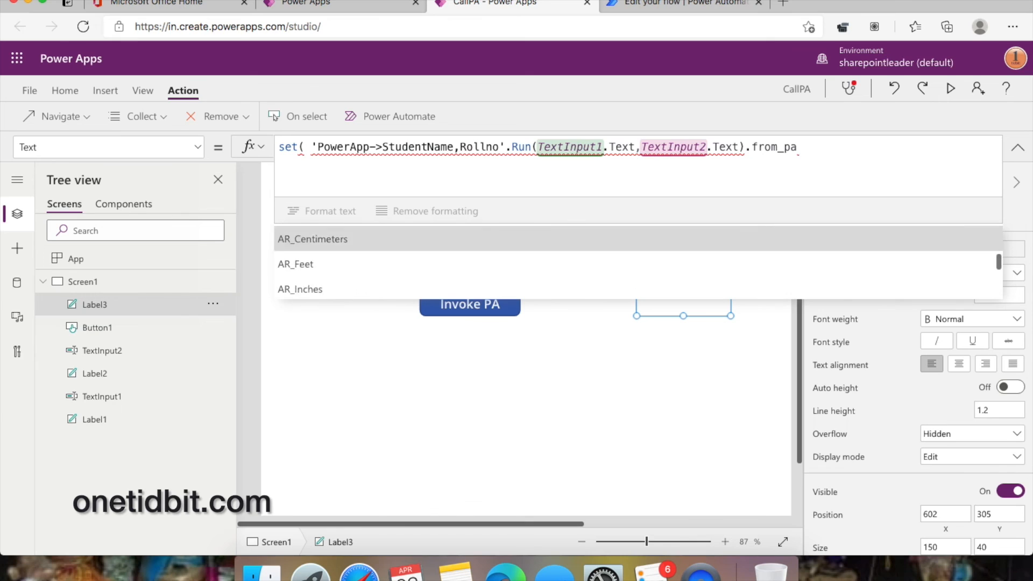
scroll(638, 261, "down", 10)
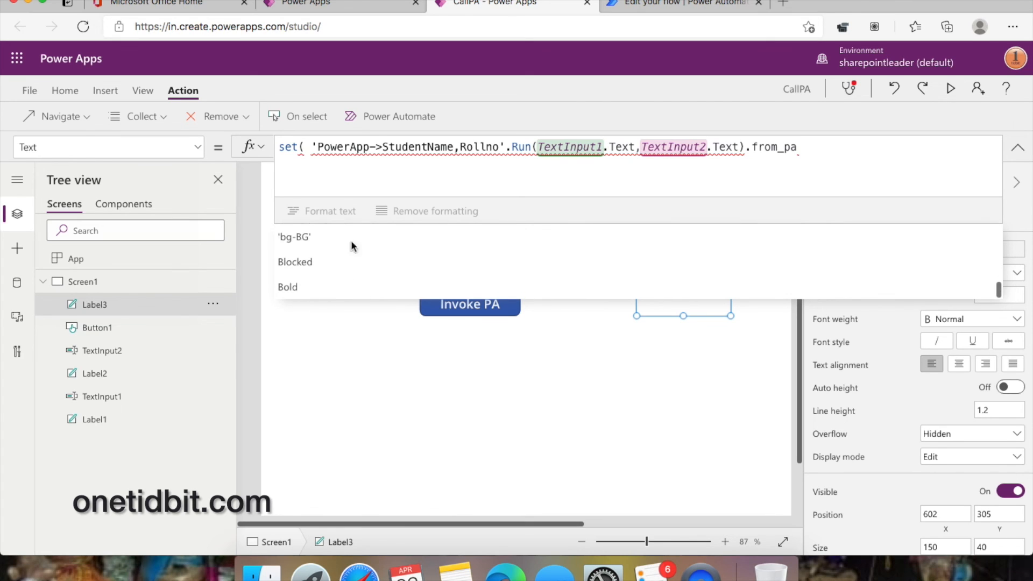
left_click(797, 145)
left_click_drag(797, 145, 277, 143)
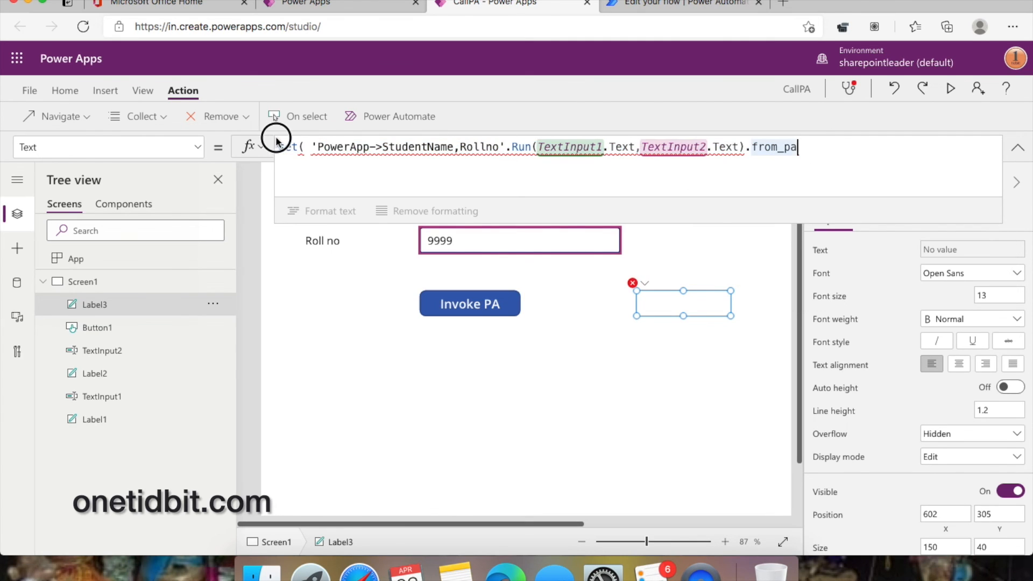
key("BackSpace")
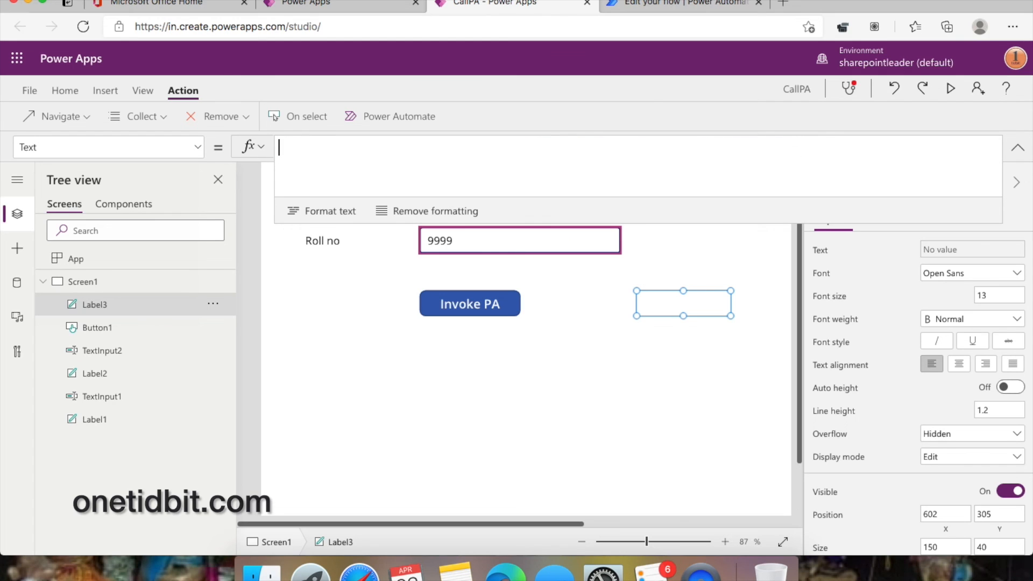
left_click(479, 304)
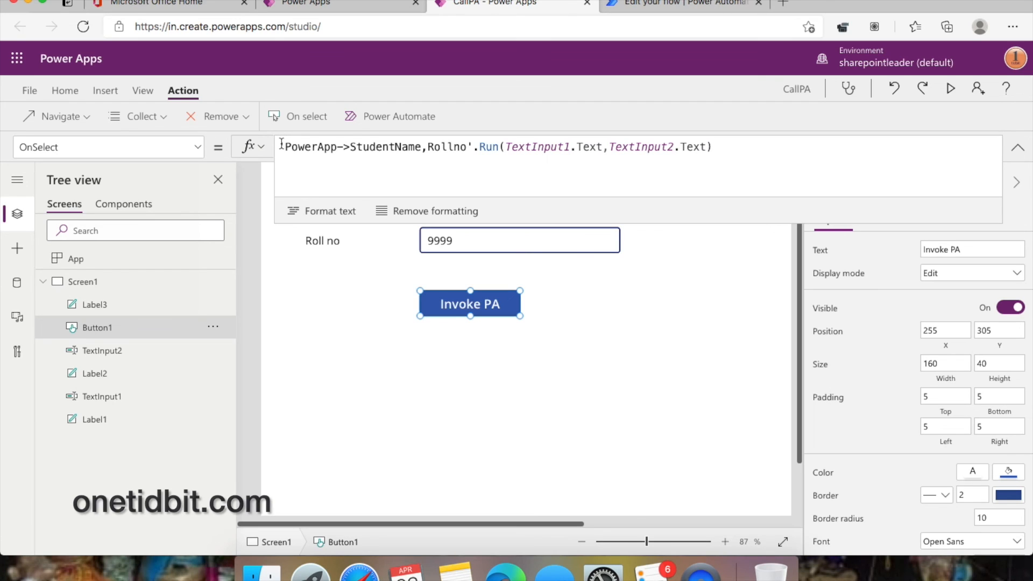
- Add a new Set(VarPA, line after the Invoke PA button's existing OnSelect formula
left_click(747, 150)
type(";")
key("shift+Return")
type("set")
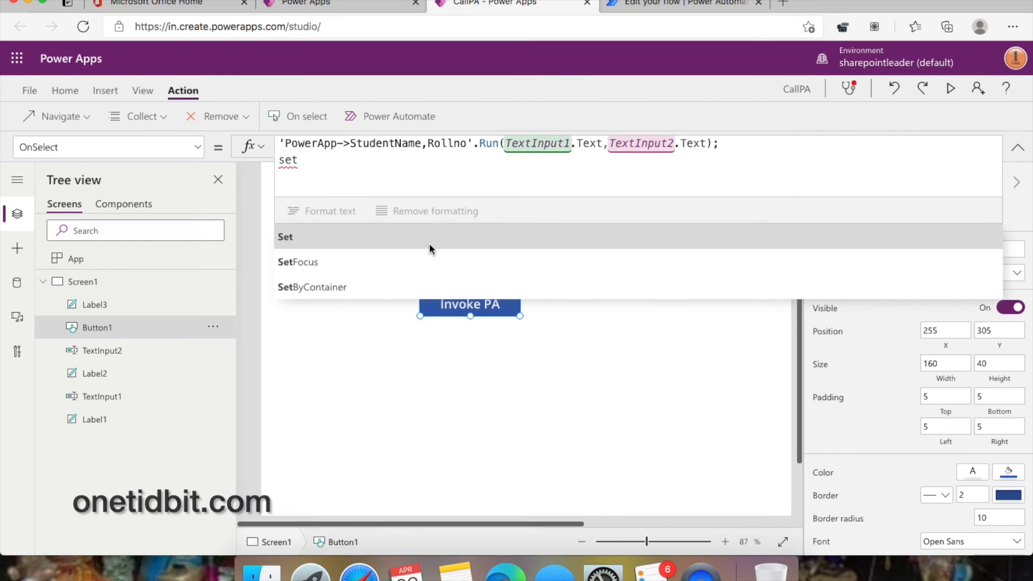
left_click(425, 230)
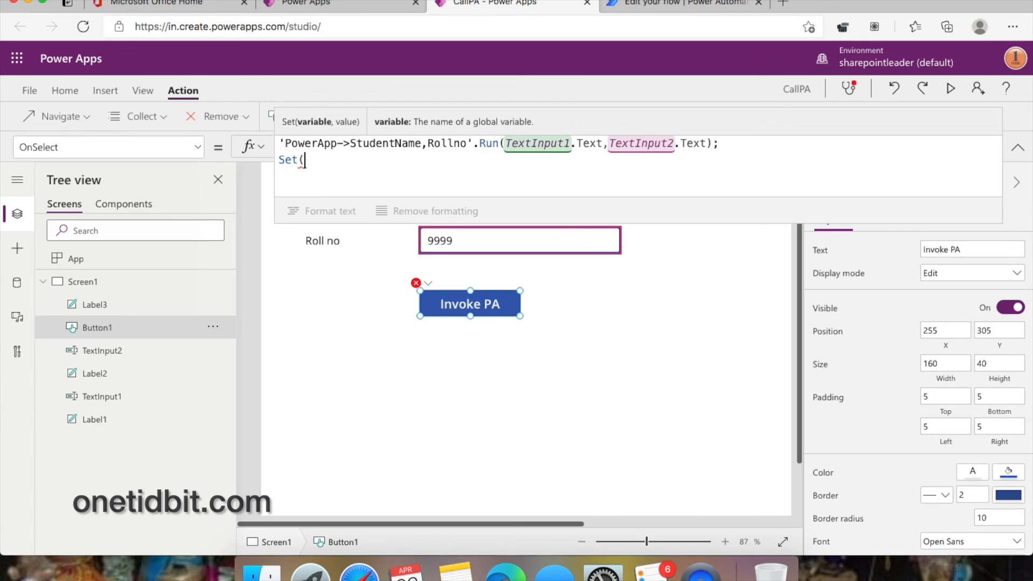
type("PA")
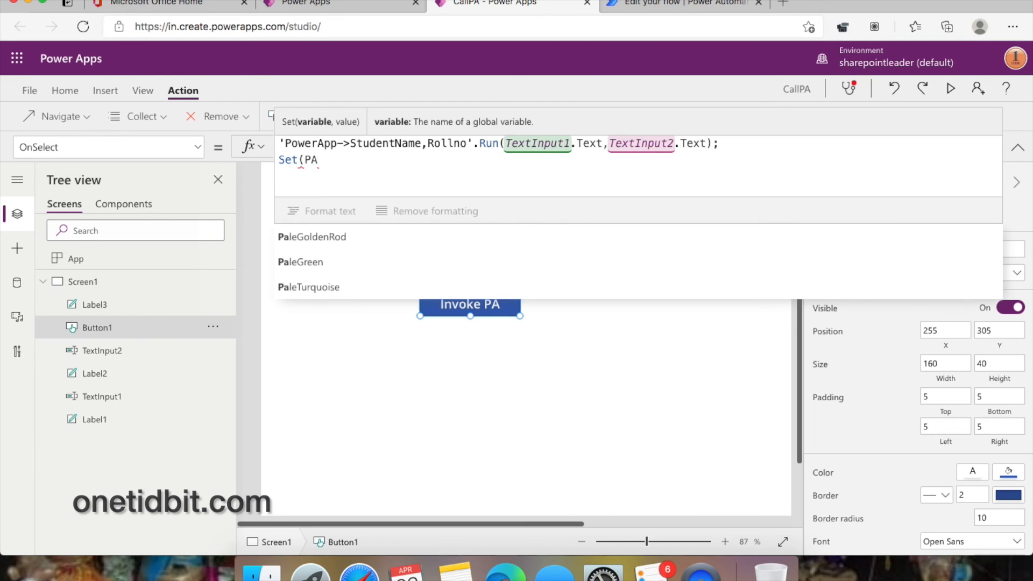
type("Va")
key("BackSpace")
key("BackSpace")
key("BackSpace")
key("BackSpace")
type("Var")
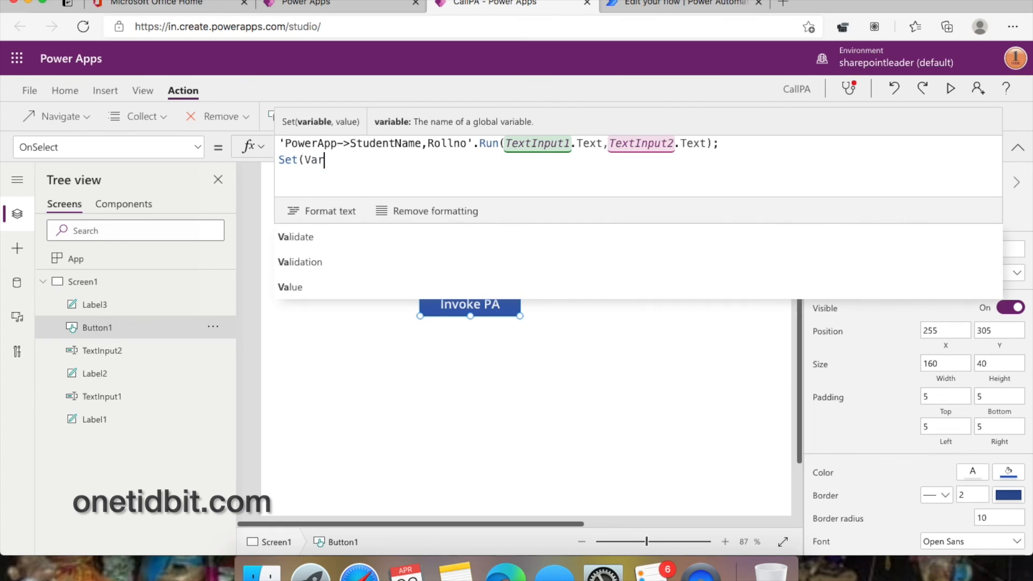
type("PA")
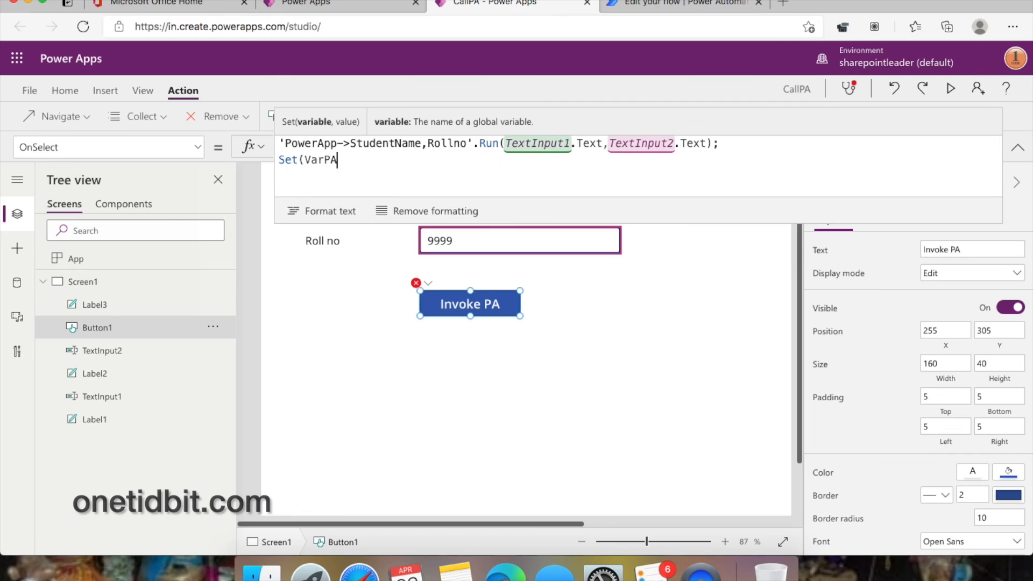
type(",")
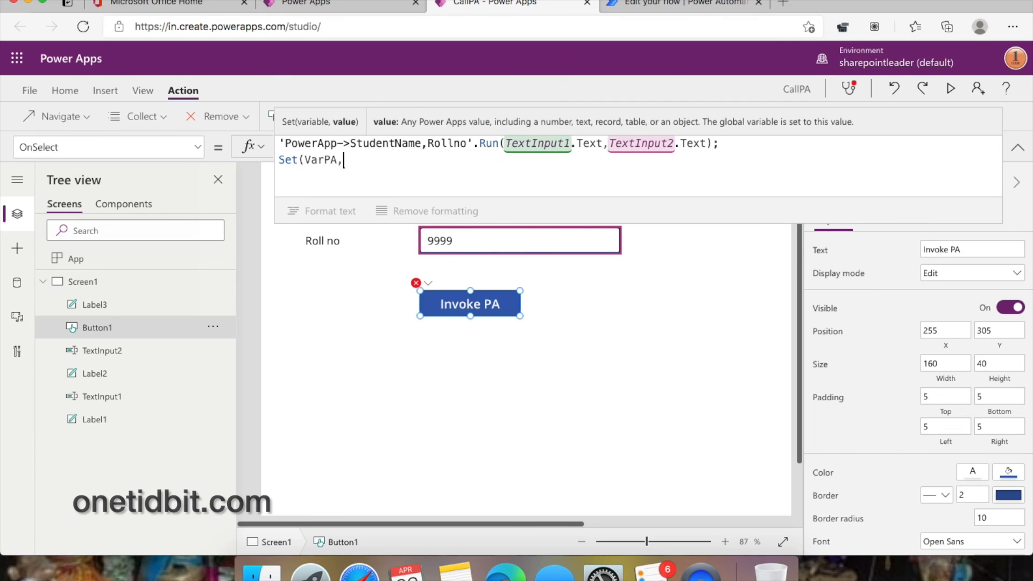
- Fill VarPA with the copied Run(...) expression's .from_pa output and save the app
left_click_drag(279, 142, 711, 145)
key("ctrl+c")
left_click(360, 160)
key("ctrl+v")
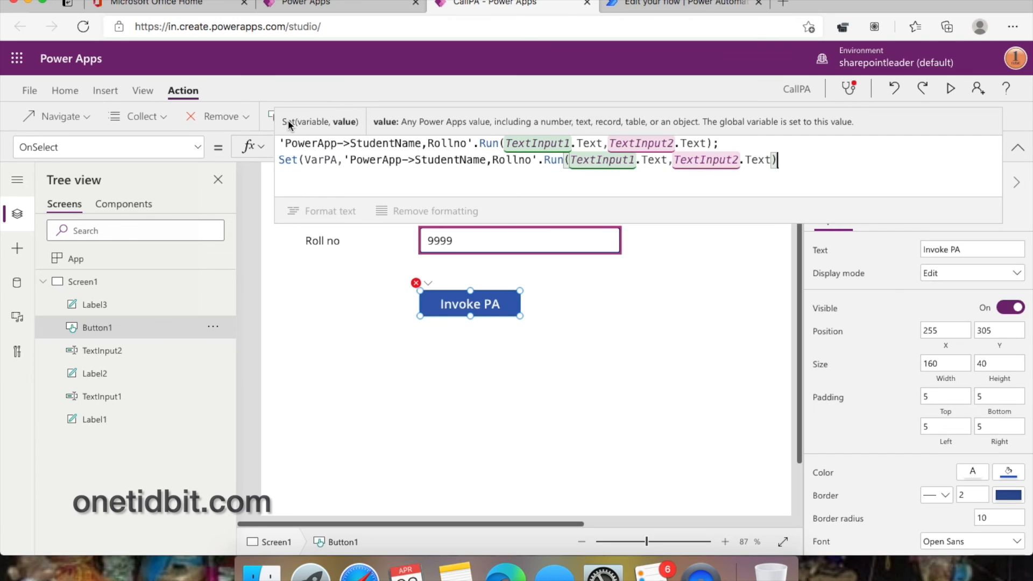
key("ctrl+s")
type(".from_pa")
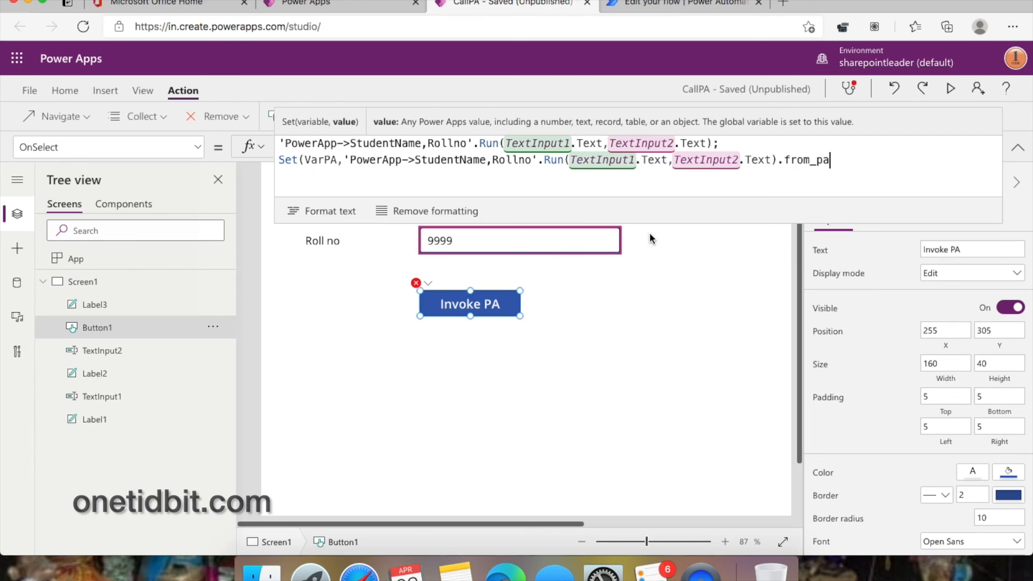
key("Tab")
type(")")
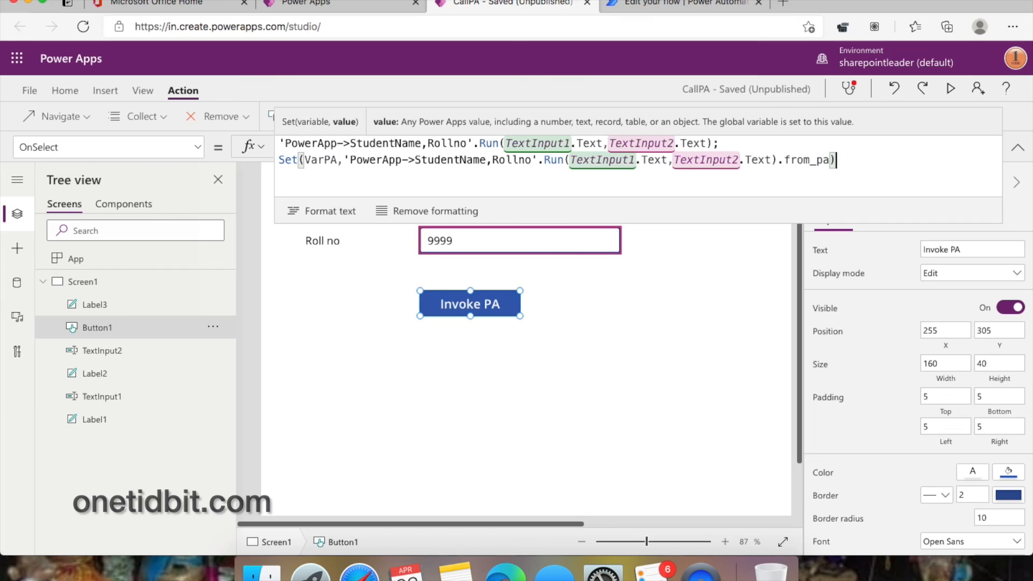
type(";")
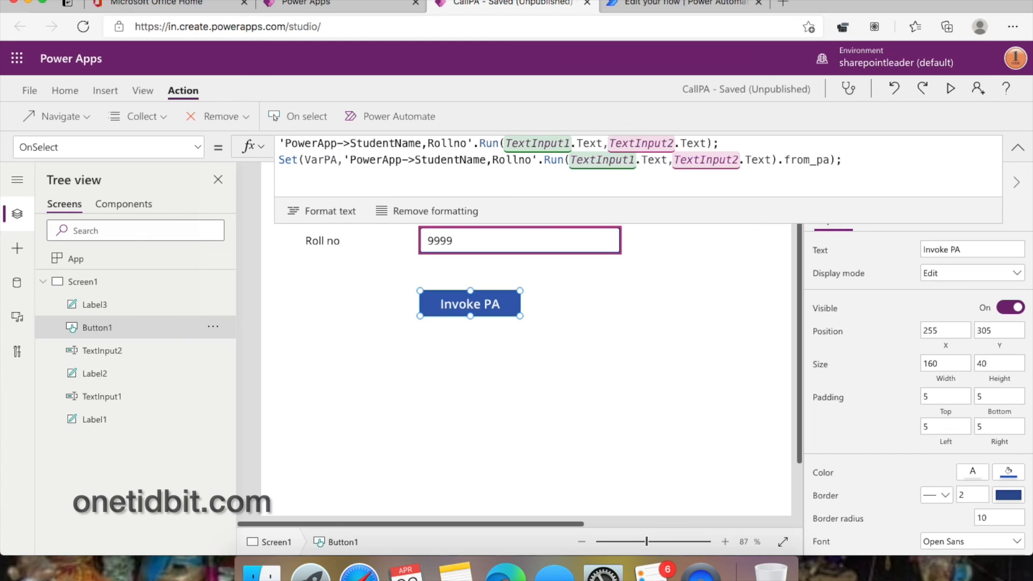
- Preview the app, invoke the flow with roll number 9999, then close the preview
left_click(951, 91)
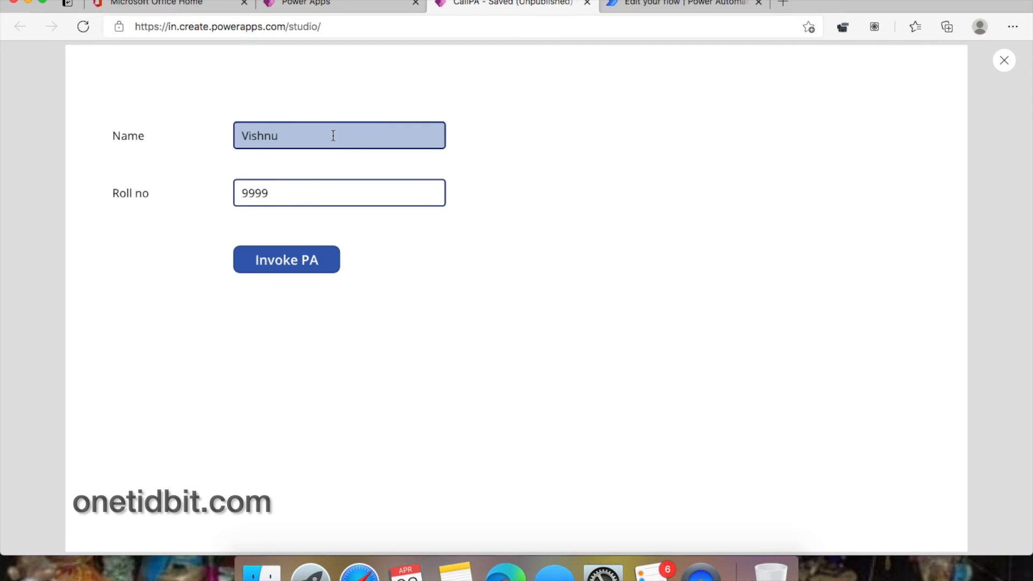
left_click(300, 262)
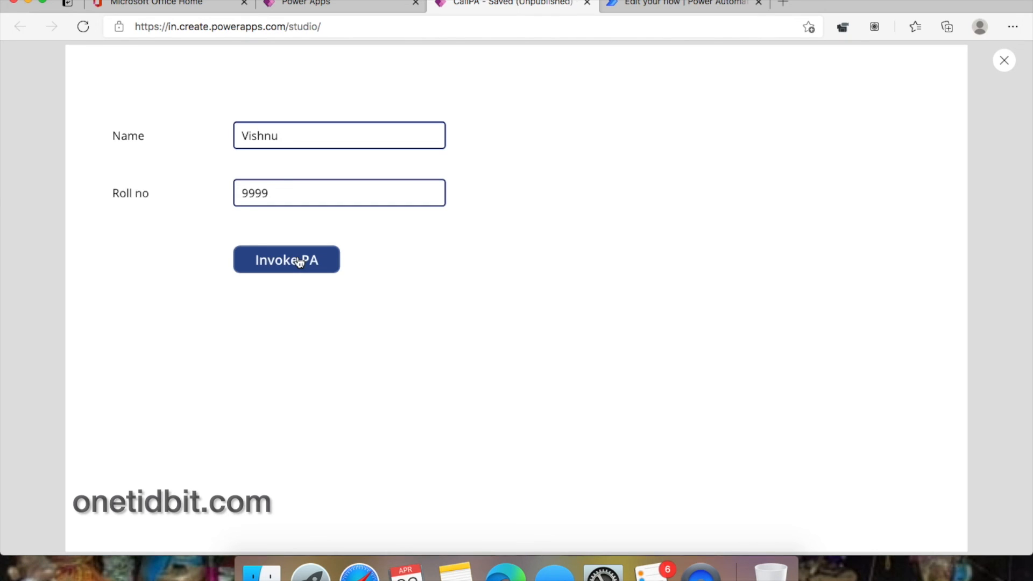
left_click(1004, 61)
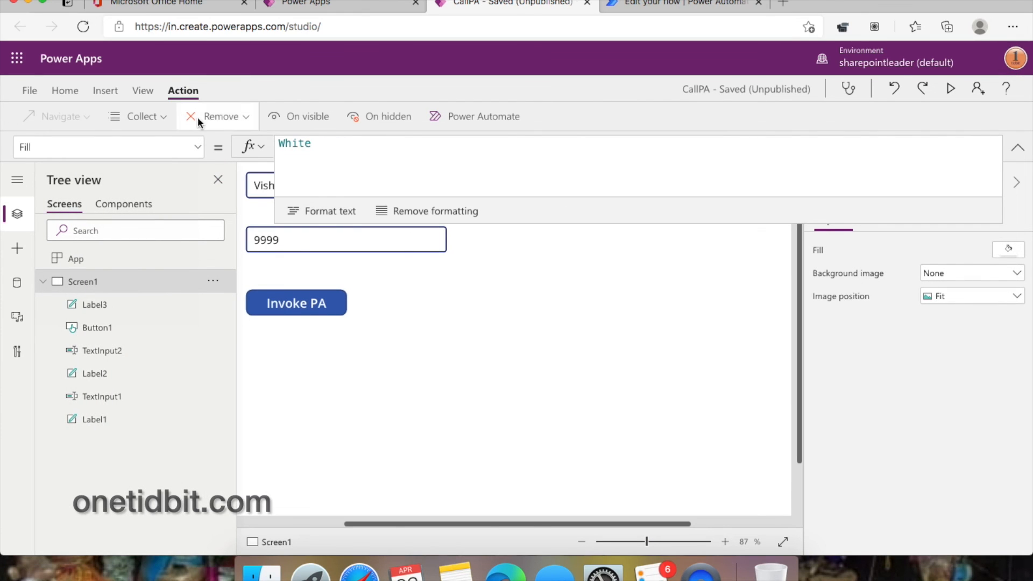
left_click(142, 94)
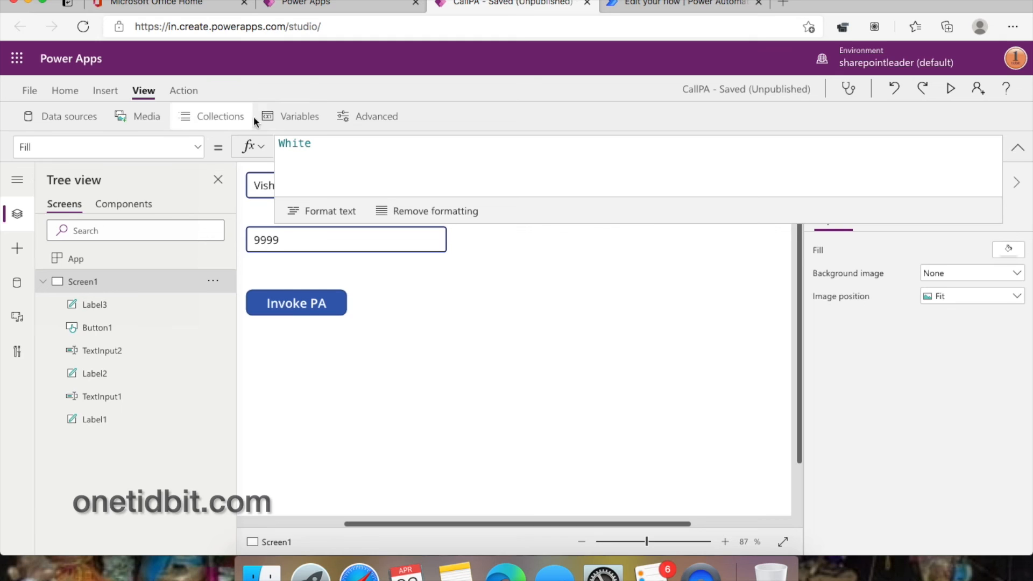
left_click(305, 118)
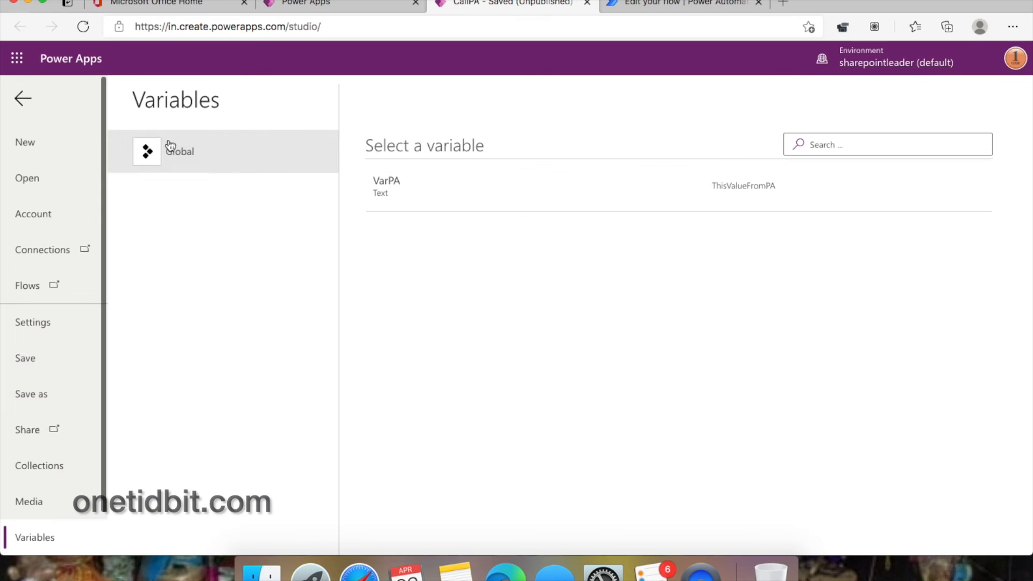
left_click(23, 99)
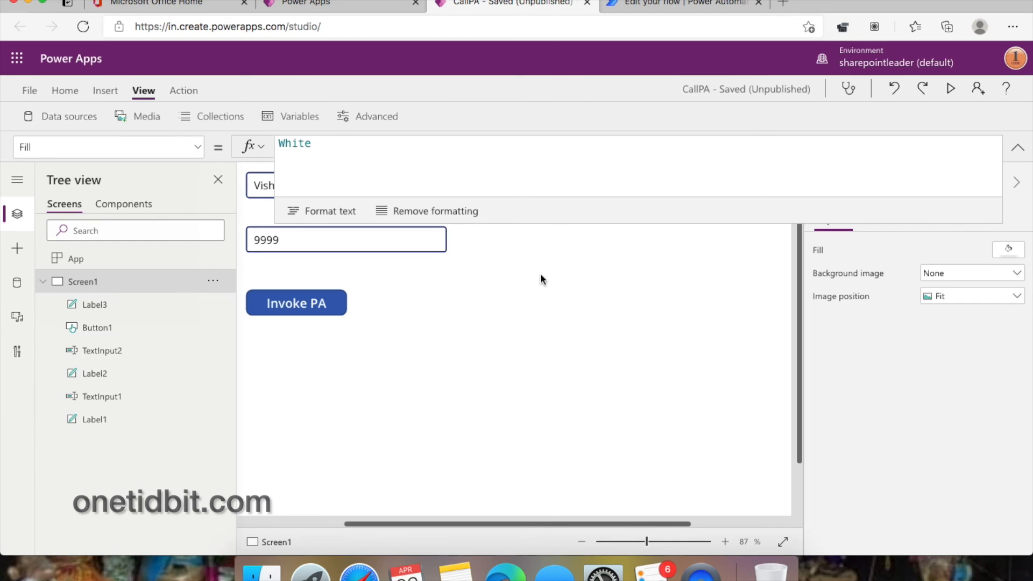
left_click_drag(604, 225, 600, 191)
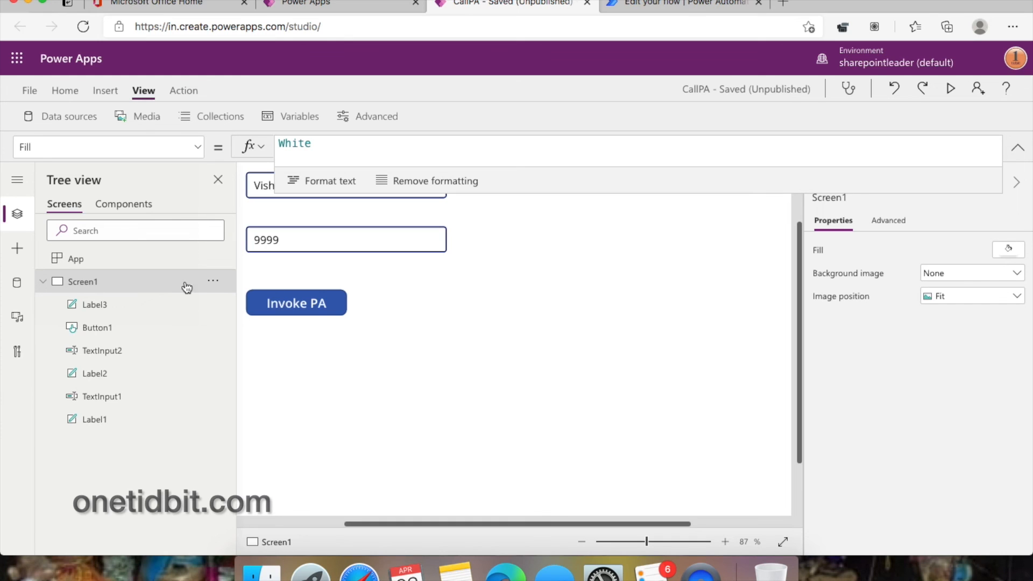
left_click(115, 378)
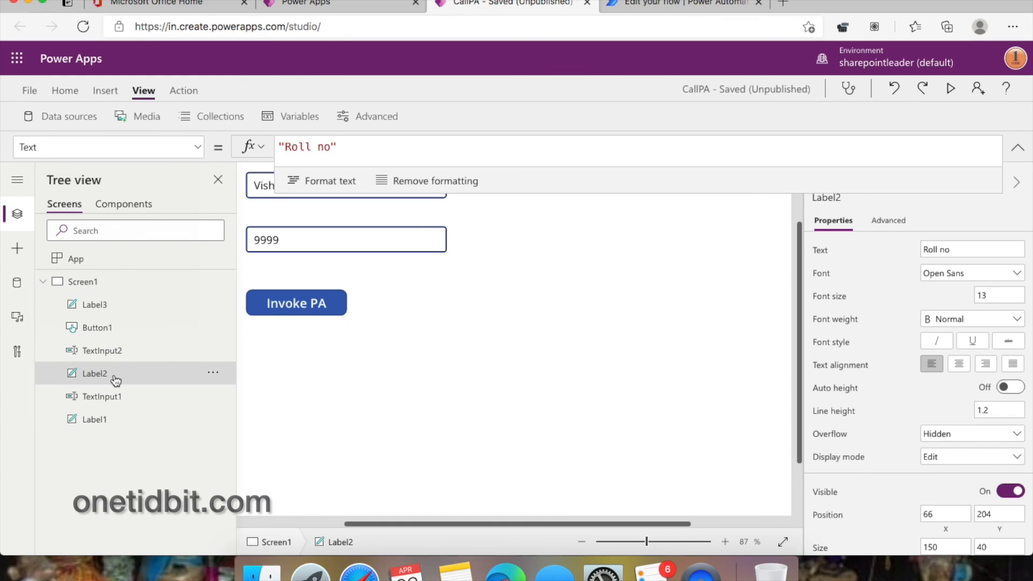
left_click(105, 419)
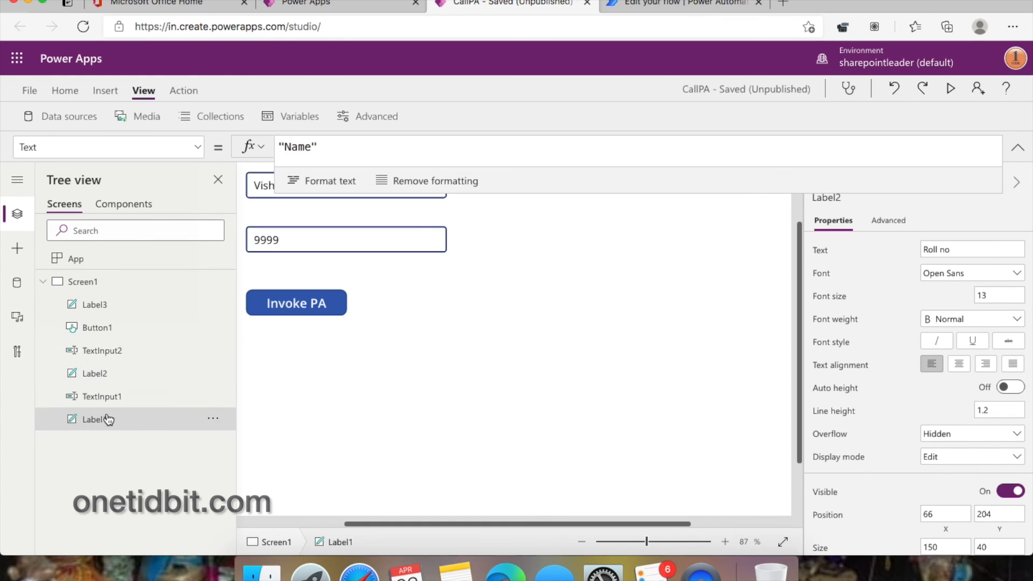
left_click(108, 372)
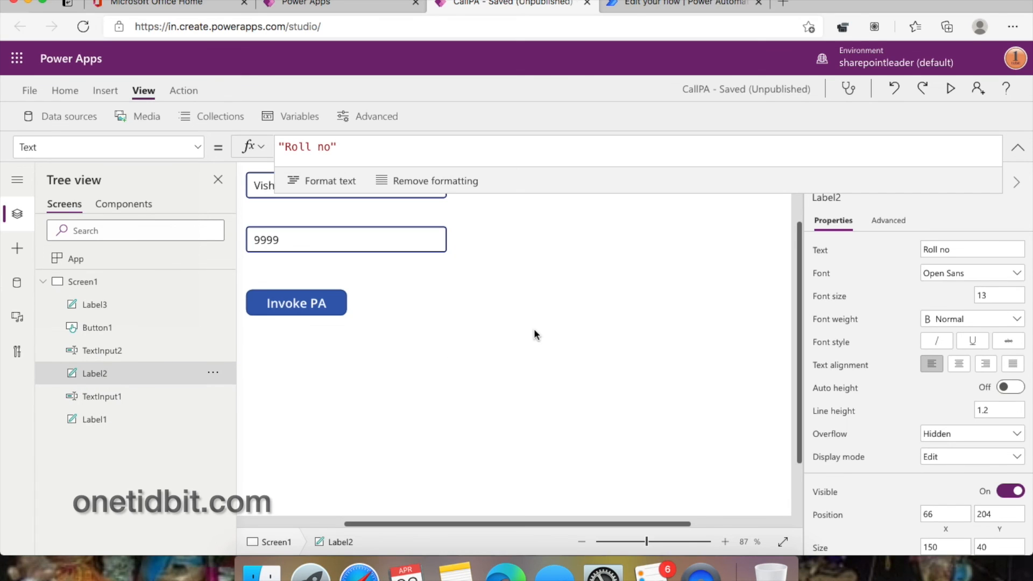
scroll(534, 334, "up", 3)
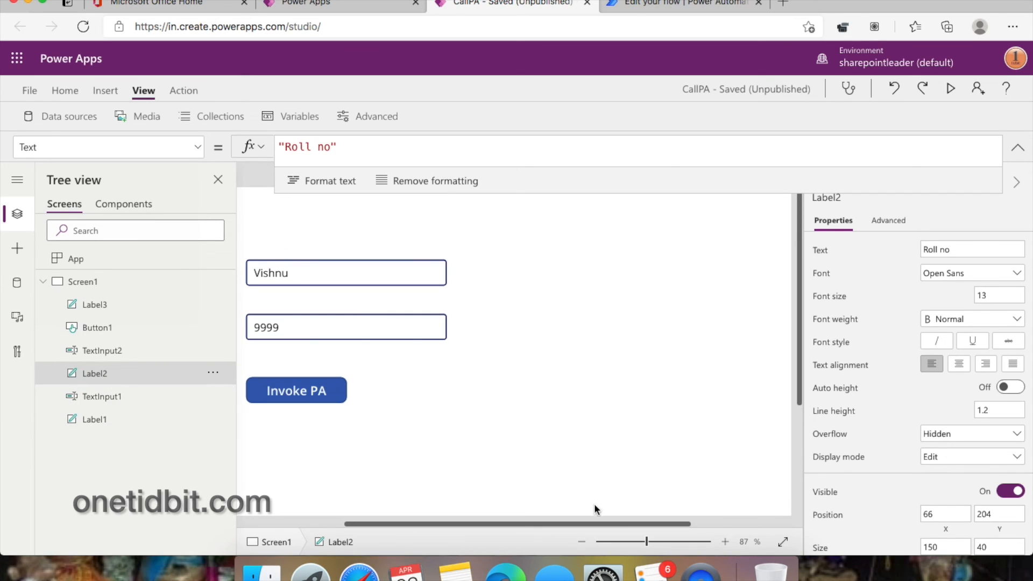
left_click_drag(645, 541, 633, 541)
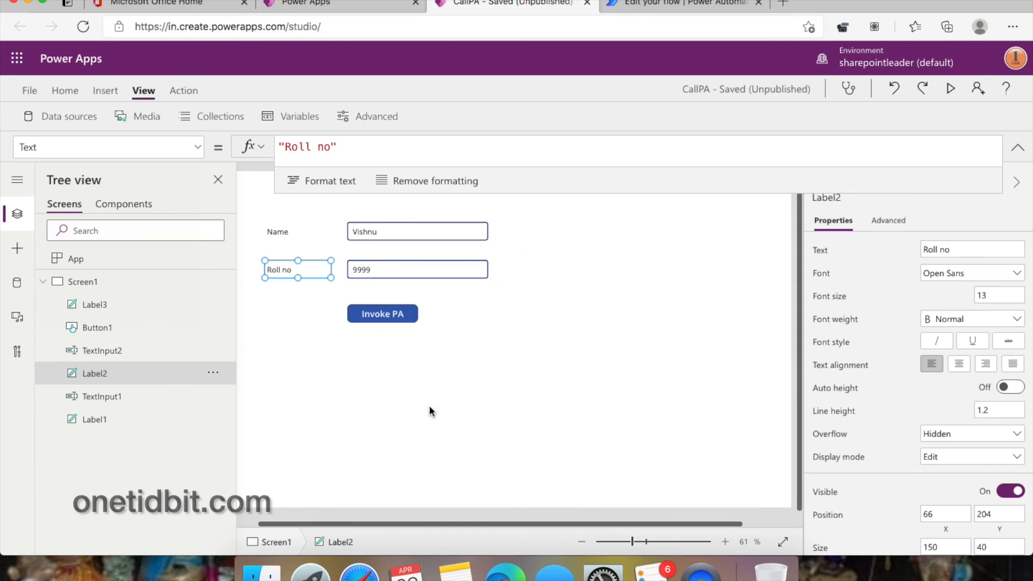
left_click(104, 421)
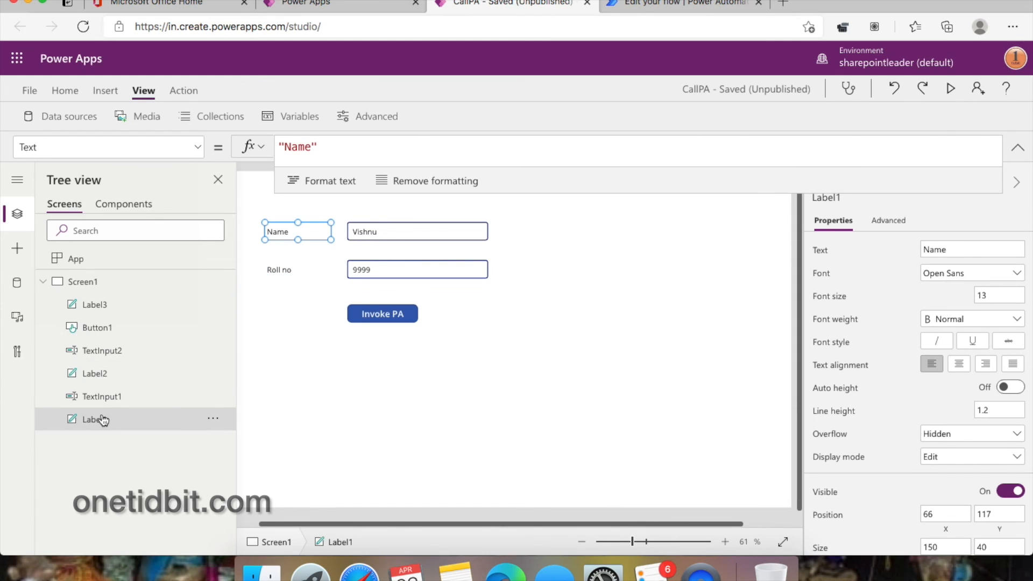
- Move Label3 right, bind its Text to VarPA, widen it to fit, and save
left_click(104, 304)
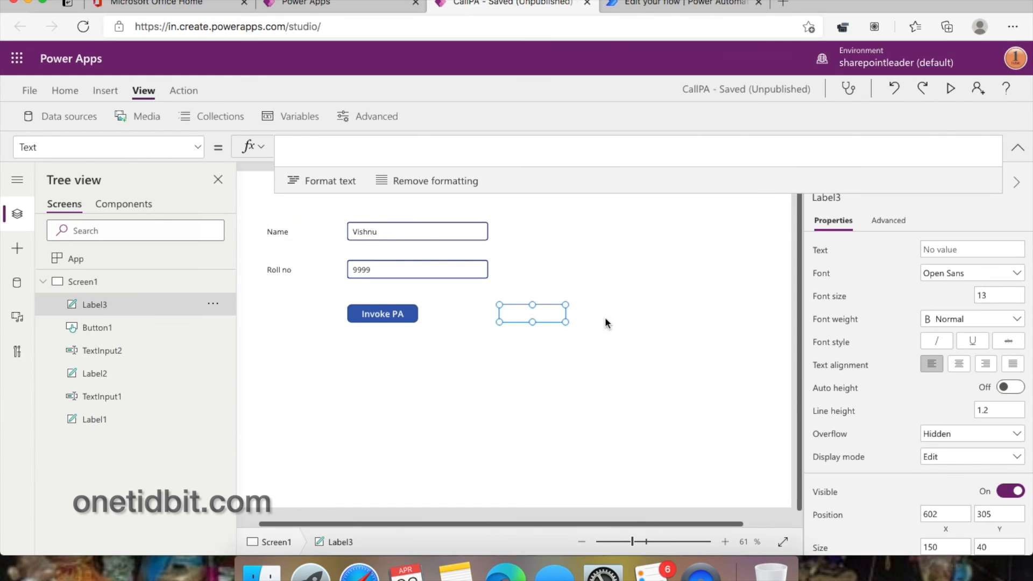
left_click_drag(536, 312, 624, 312)
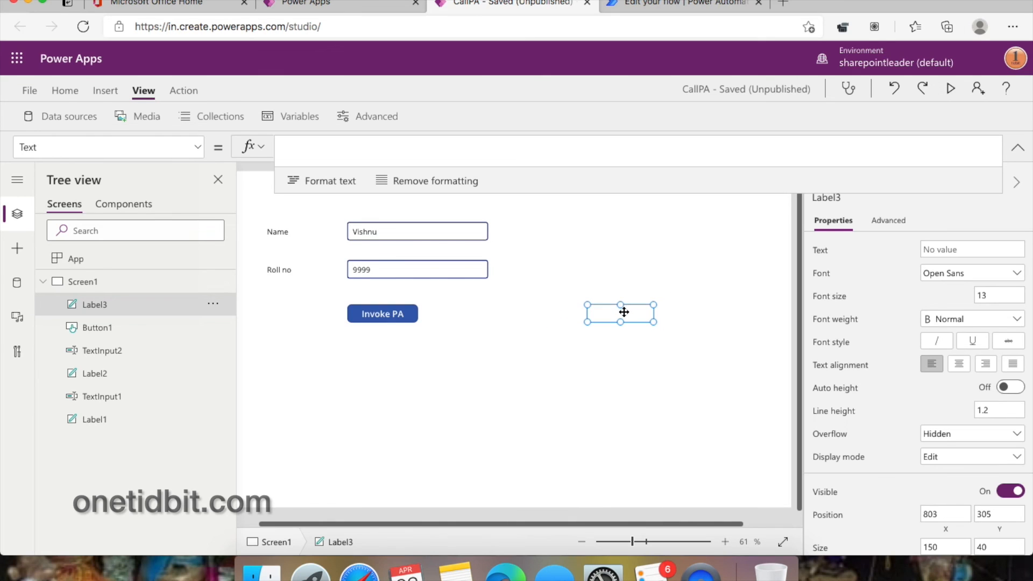
left_click(298, 146)
type("fr")
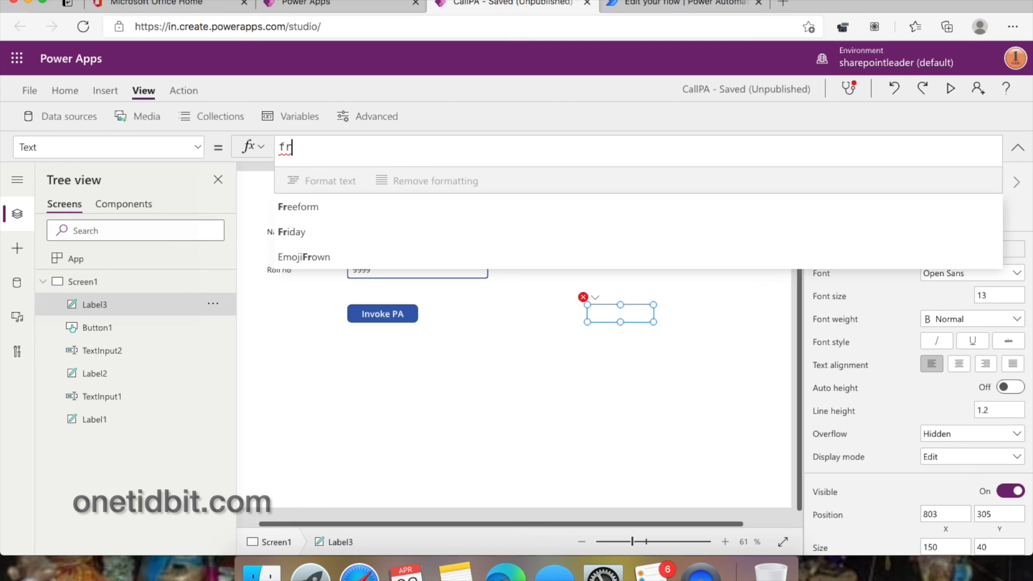
type("o")
key("BackSpace")
key("BackSpace")
key("BackSpace")
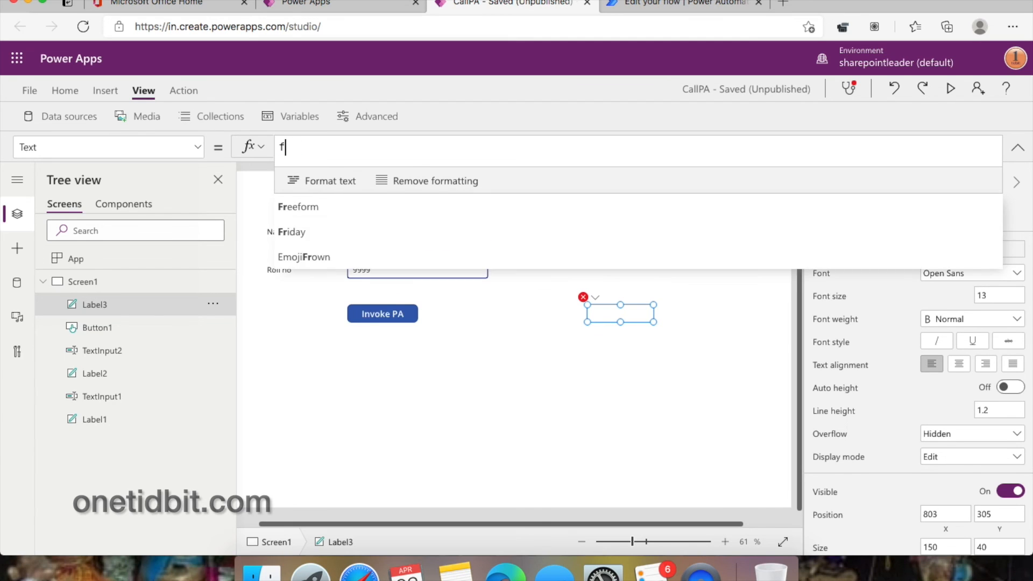
type("var")
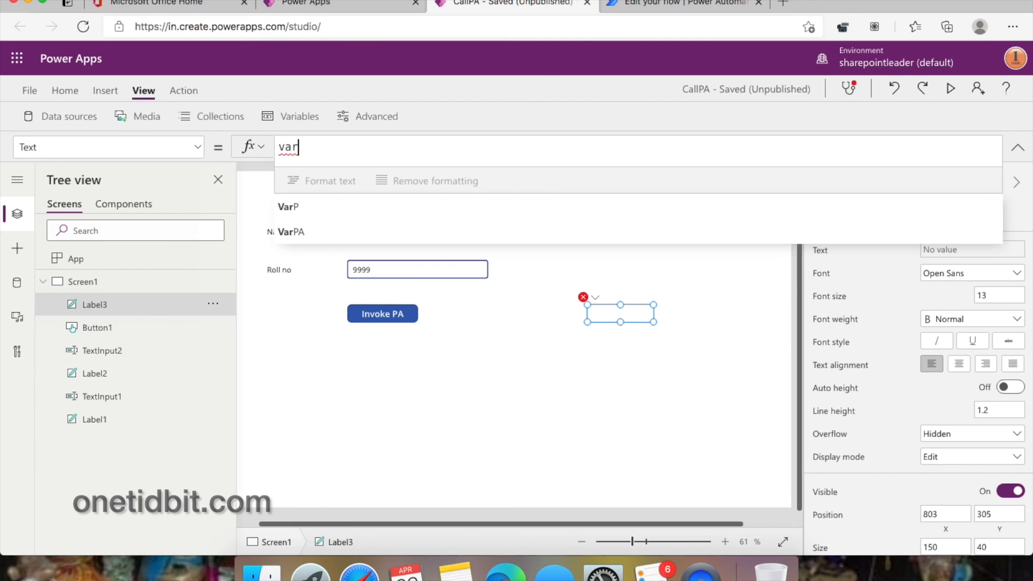
left_click(340, 227)
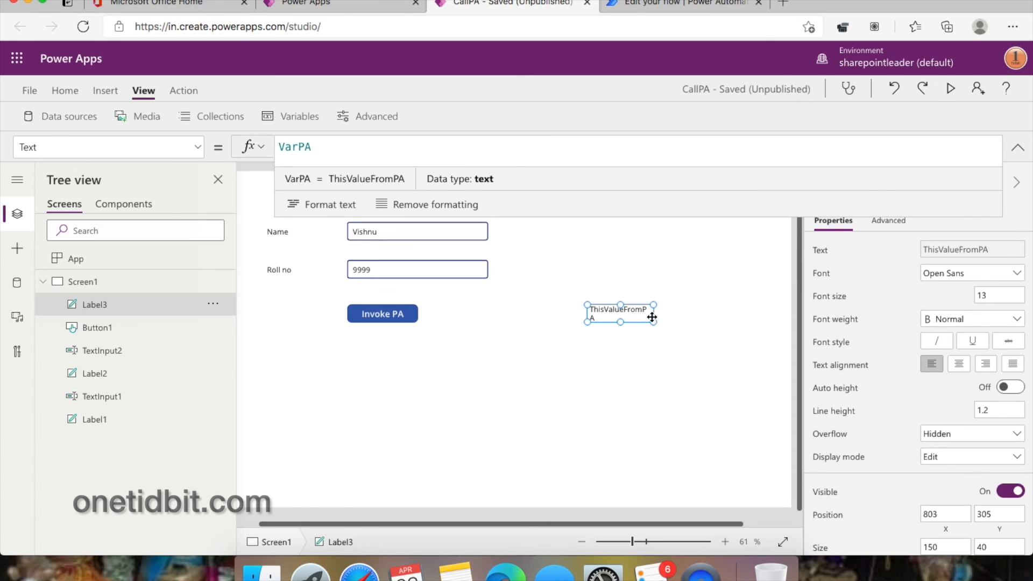
left_click_drag(653, 322, 706, 328)
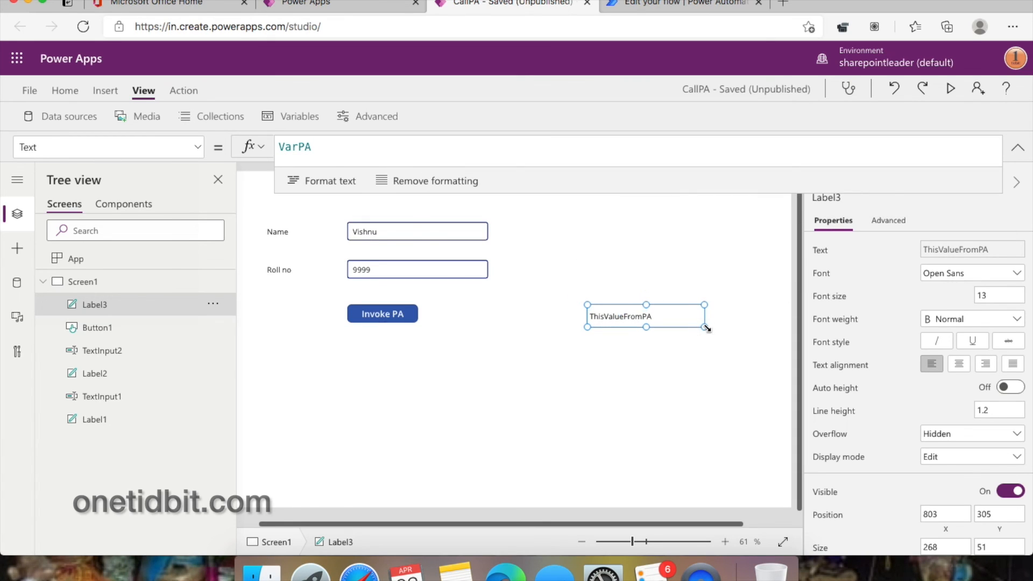
key("super+s")
- In preview, replace the student name and change the roll number to 11111
left_click(951, 89)
left_click(311, 138)
left_click_drag(307, 141, 214, 137)
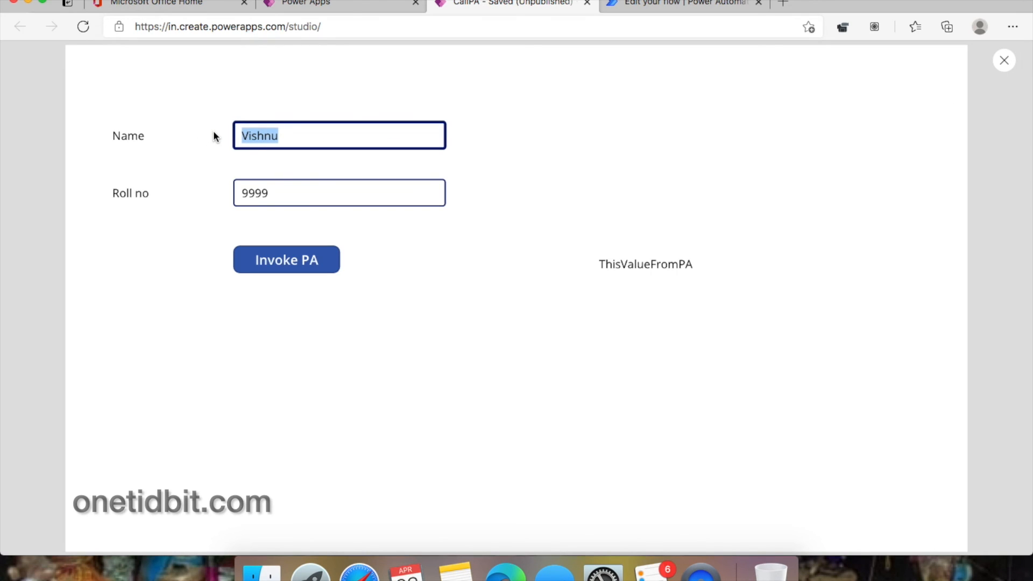
type("Kris")
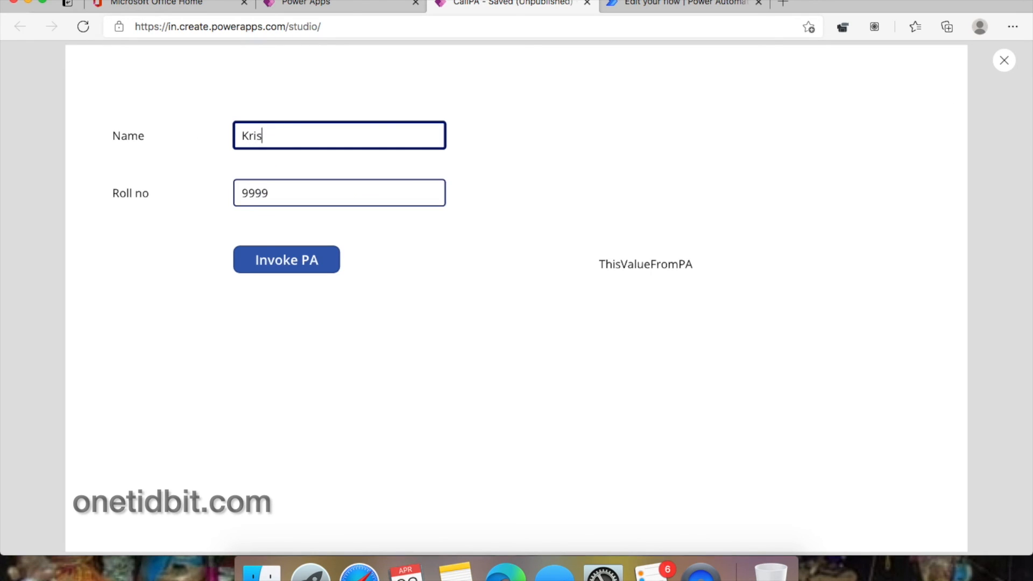
type("hna")
left_click_drag(272, 192, 239, 192)
type("11111")
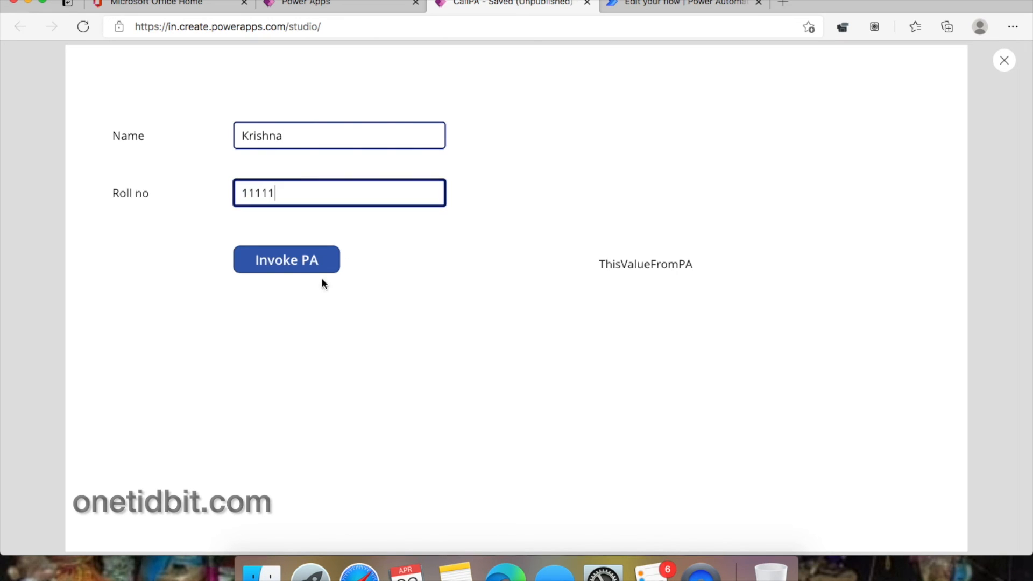
- Invoke the flow, confirm the label reads ThisValueFromPA, and close the preview
left_click(296, 263)
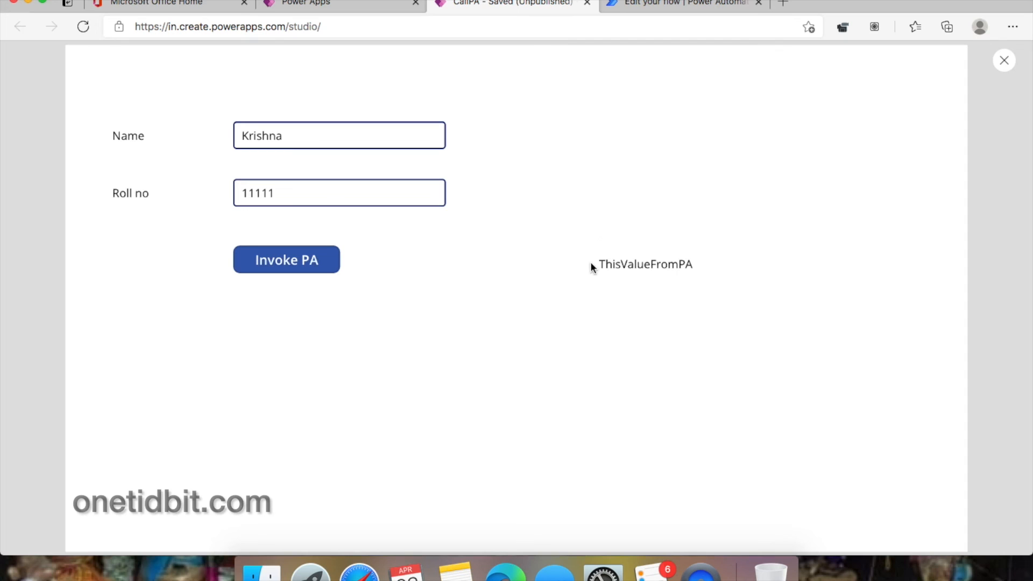
left_click_drag(599, 263, 736, 263)
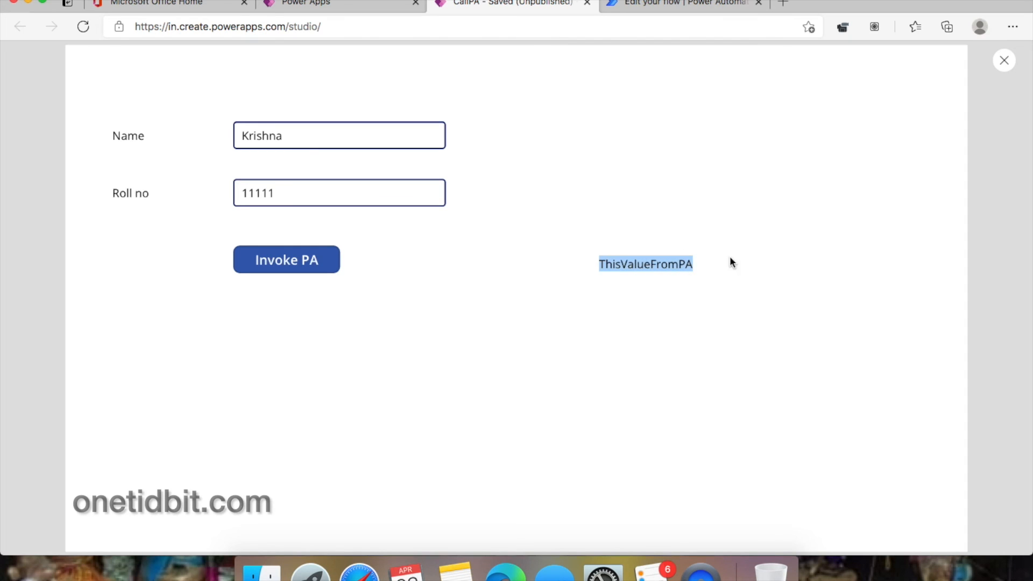
left_click(1000, 75)
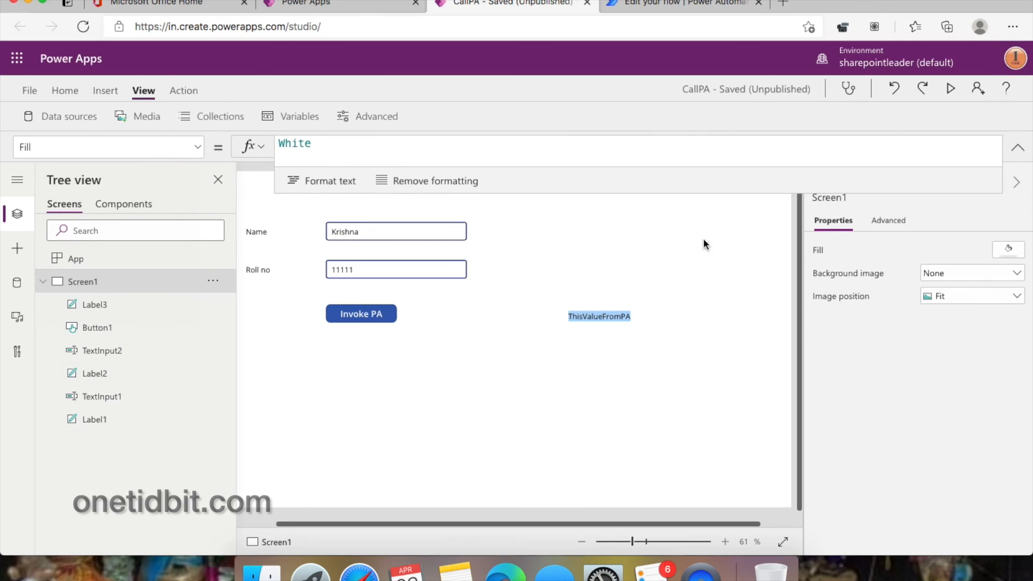
- Switch to the Power Automate browser tab and open the My flows list
left_click(639, 317)
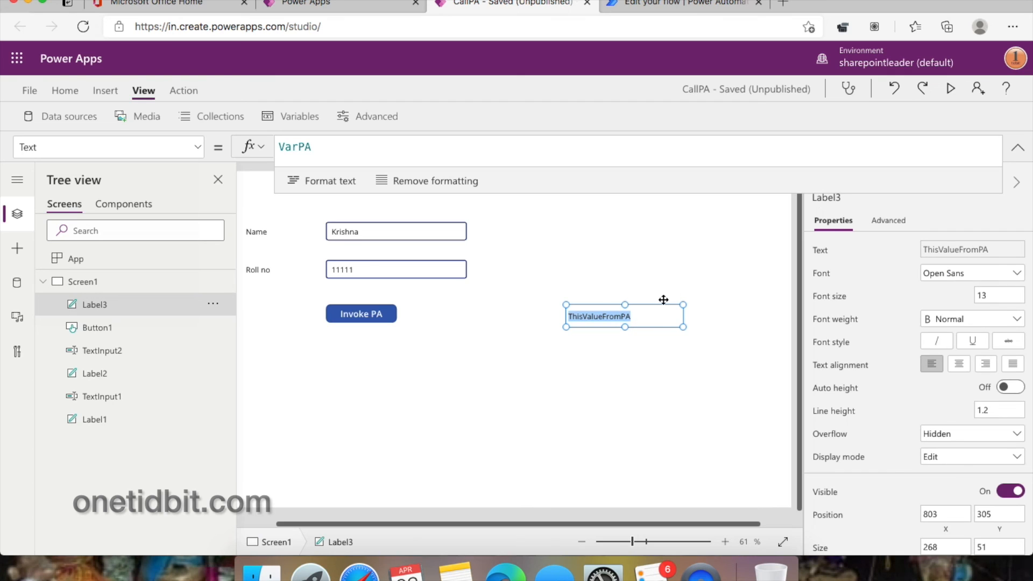
left_click(678, 5)
left_click(66, 184)
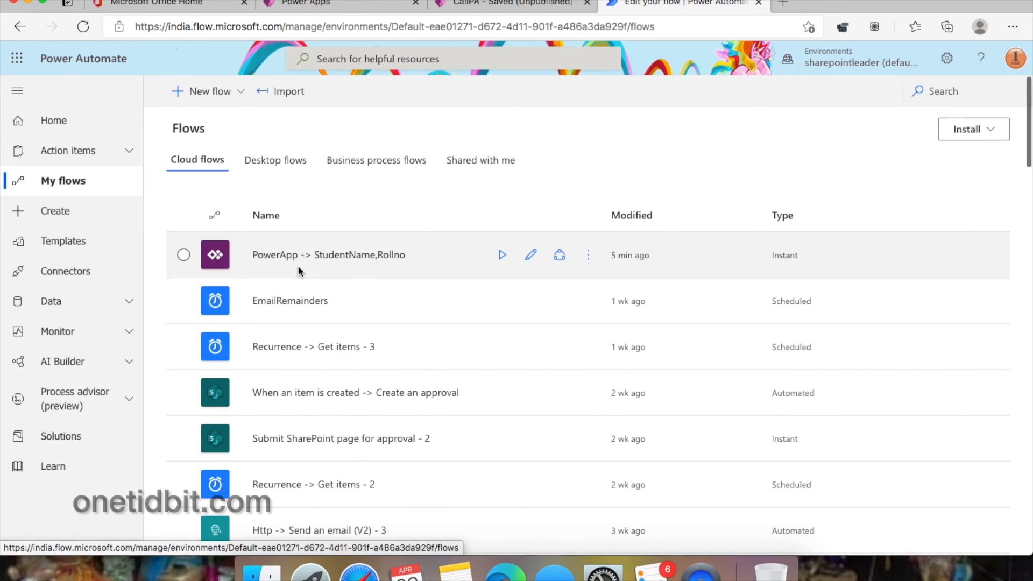
- Open the latest run of PowerApp -> StudentName,Rollno and expand its StudentName step
left_click(319, 257)
scroll(312, 414, "down", 3)
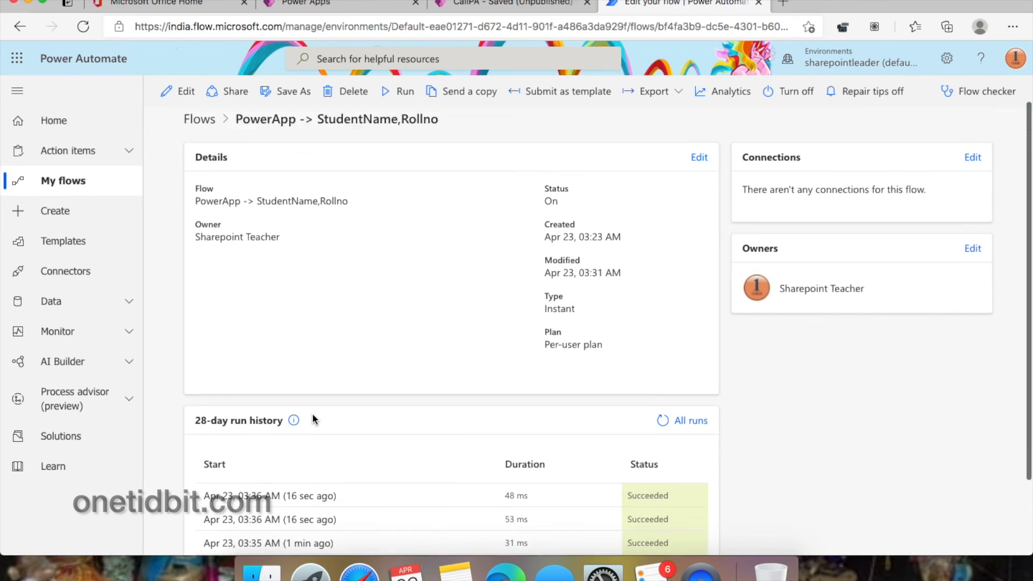
left_click(286, 441)
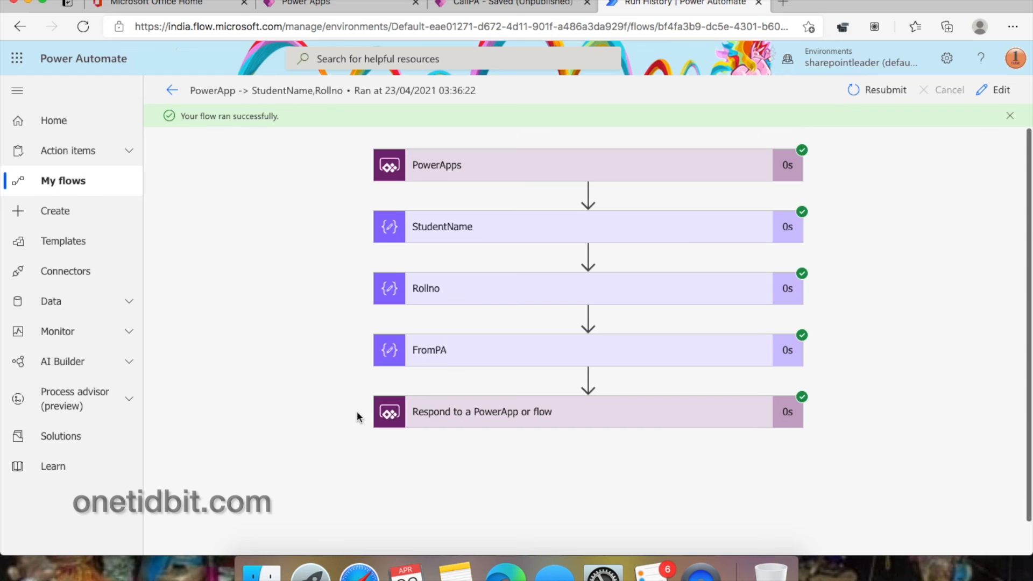
left_click(486, 243)
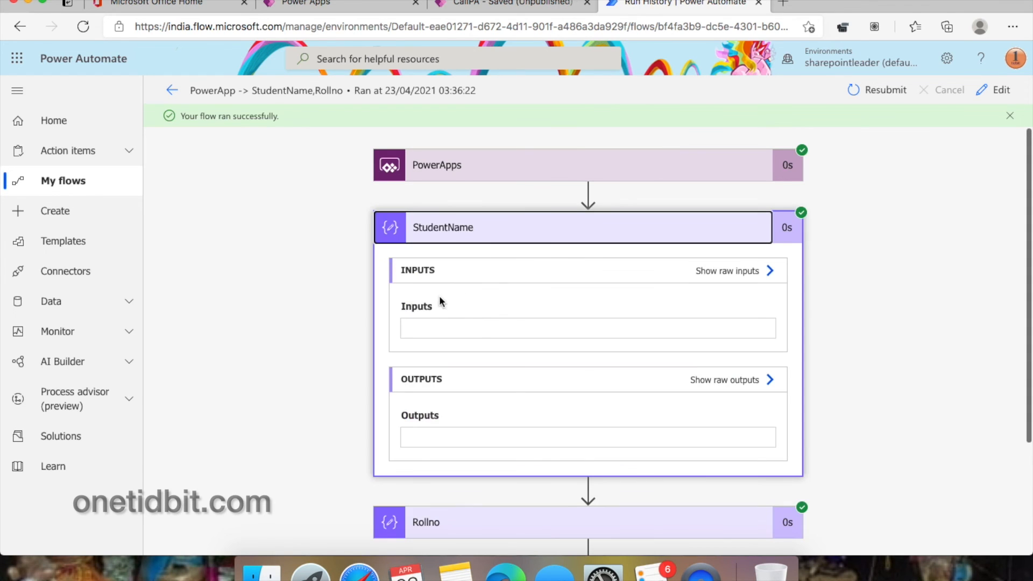
- Expand the Rollno, FromPA and response steps, showing 11111 and from_pa ThisValueFromPA with status 200
scroll(446, 409, "down", 2)
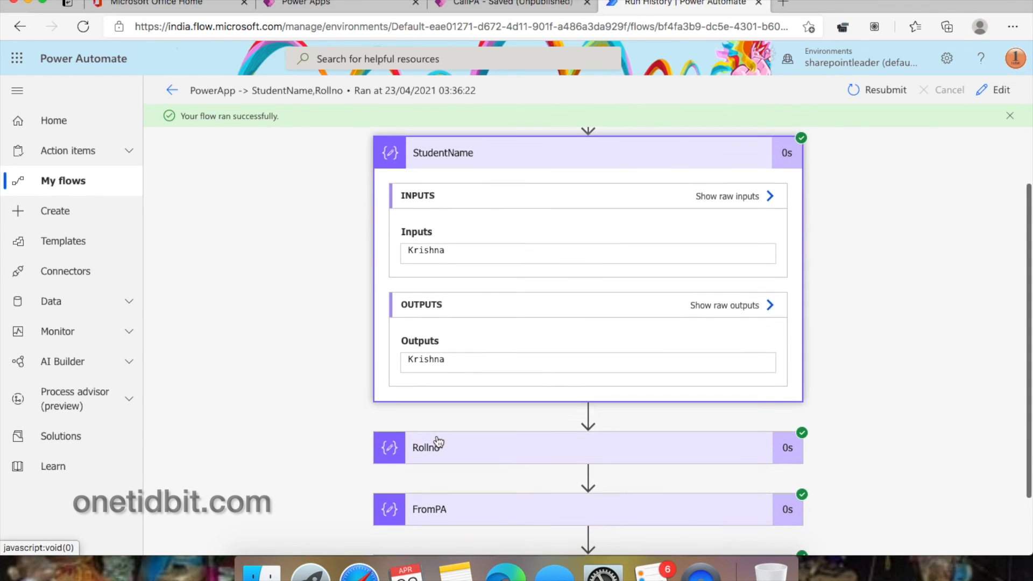
left_click(437, 444)
scroll(439, 442, "down", 3)
scroll(438, 442, "down", 2)
left_click(437, 434)
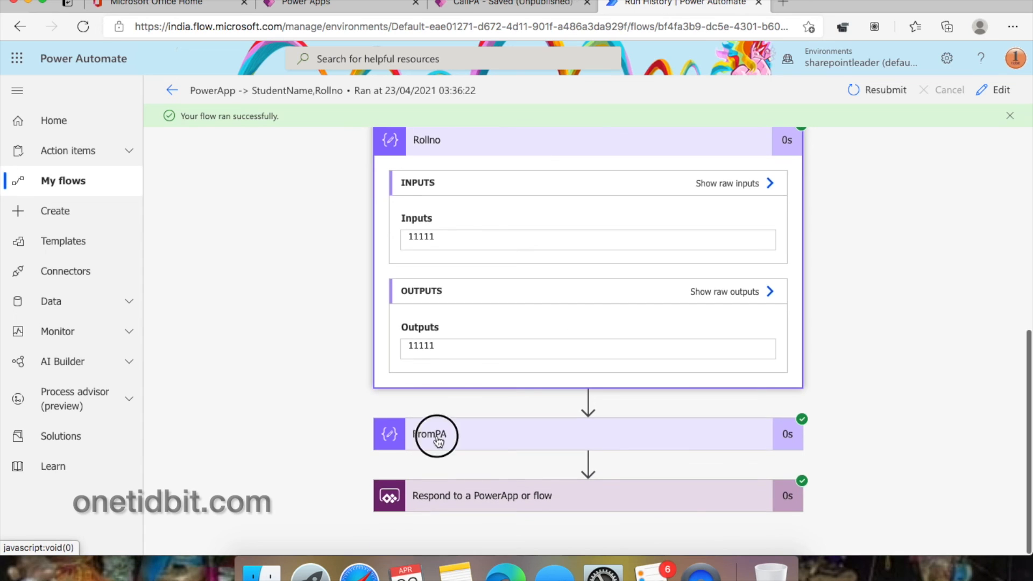
scroll(437, 435, "down", 3)
scroll(472, 398, "down", 2)
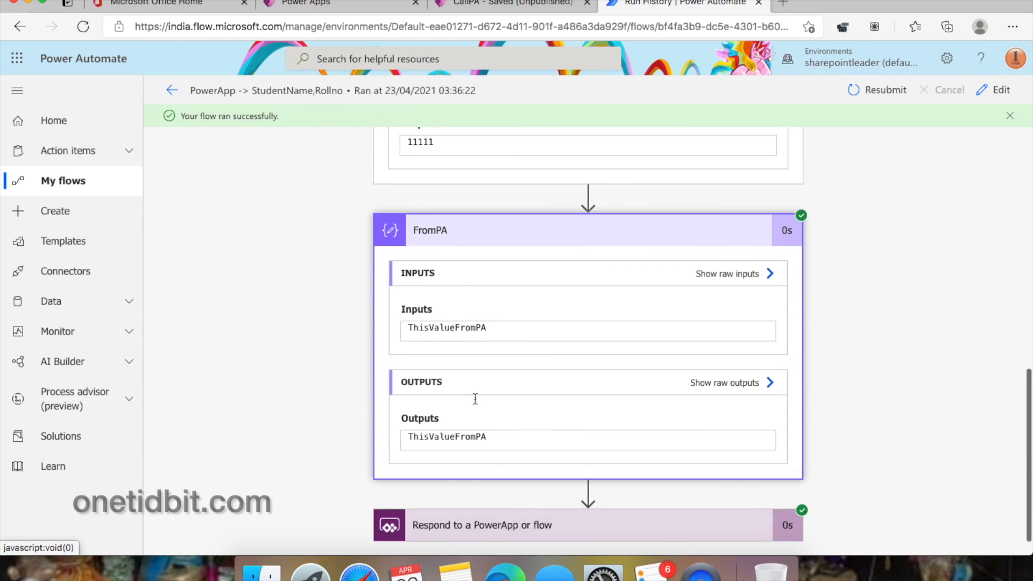
left_click(469, 498)
scroll(466, 493, "down", 5)
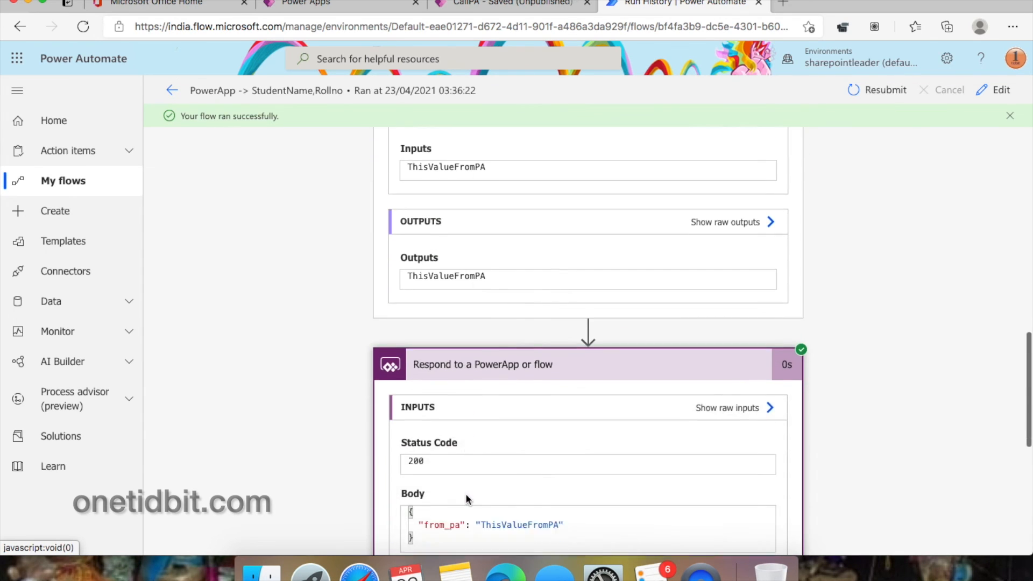
scroll(466, 493, "up", 3)
scroll(466, 493, "down", 5)
scroll(466, 492, "up", 10)
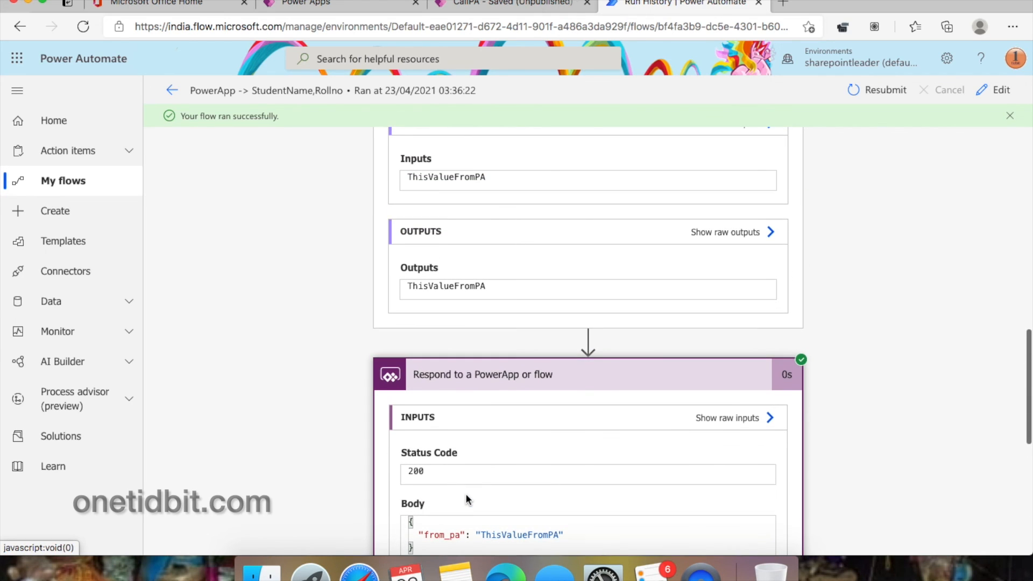